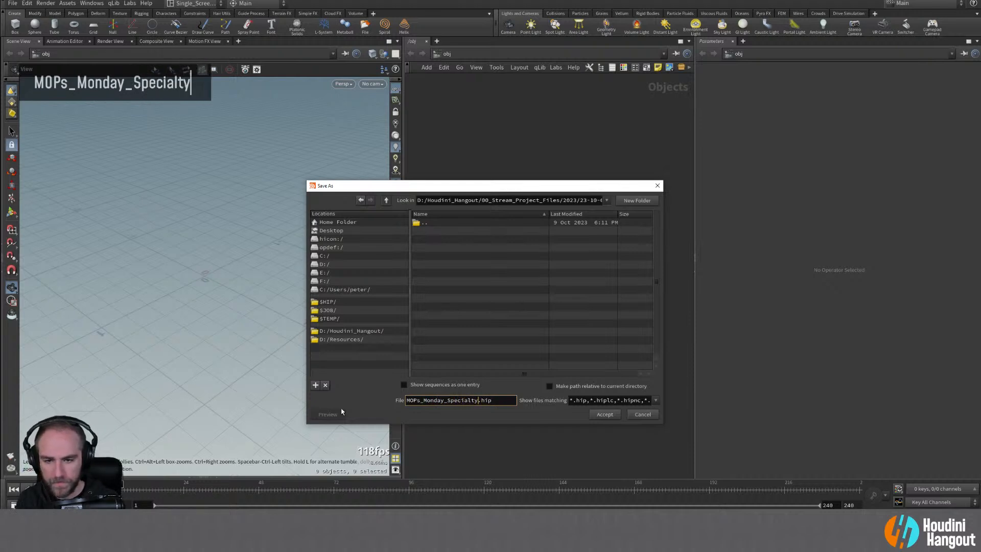
Step: Save the scene file under the name MOPs_SpecialtyTools.hip
key("BackSpace")
key("BackSpace")
key("BackSpace")
key("BackSpace")
key("BackSpace")
key("BackSpace")
key("BackSpace")
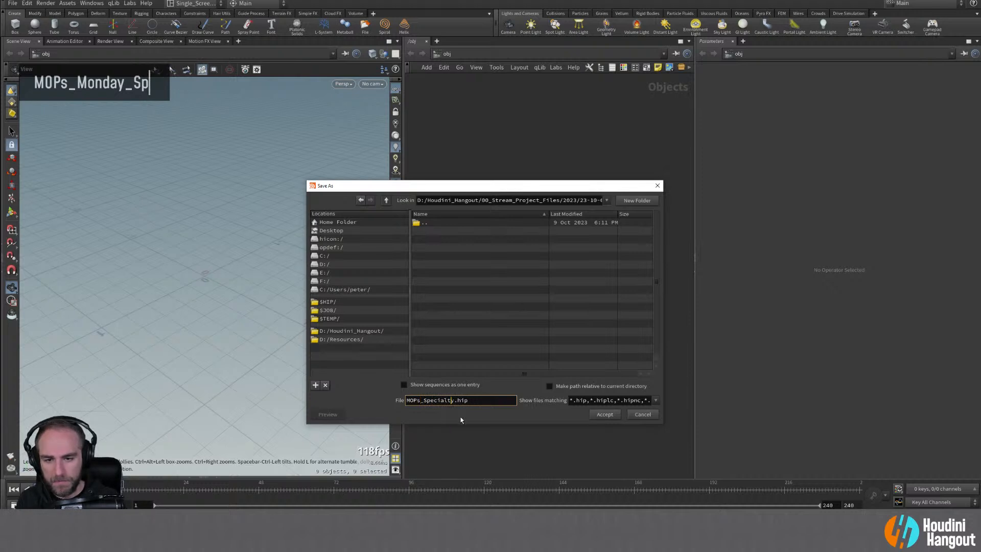
type("Tools")
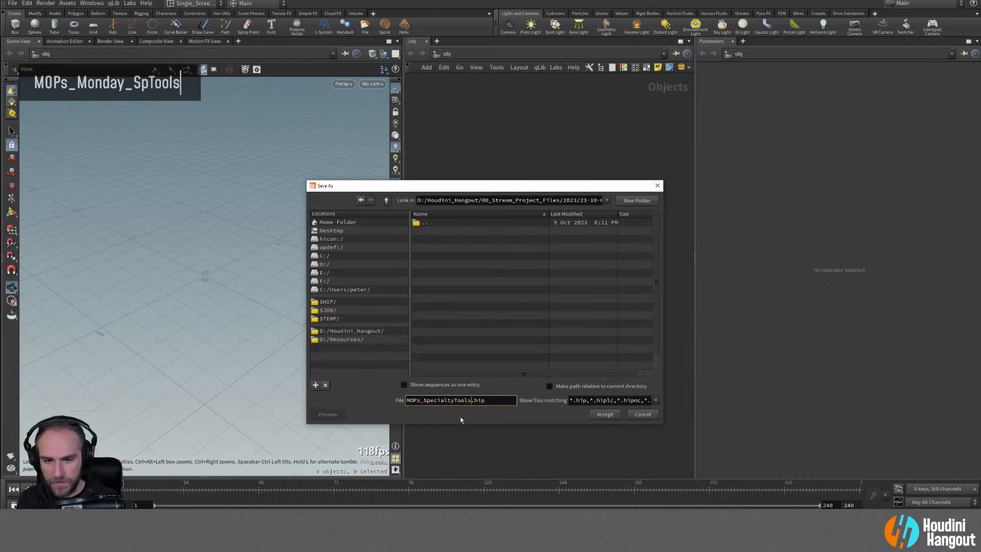
key("Home")
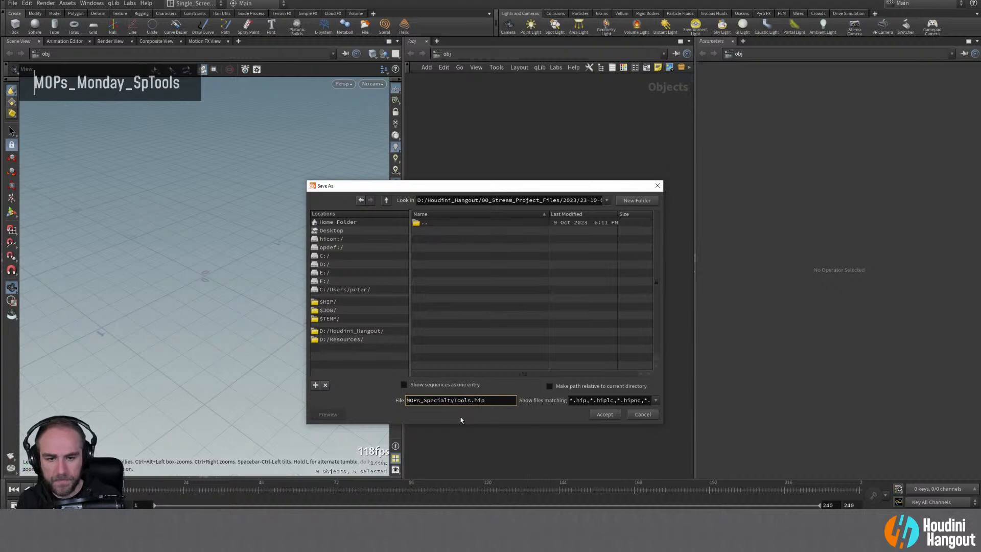
key("Return")
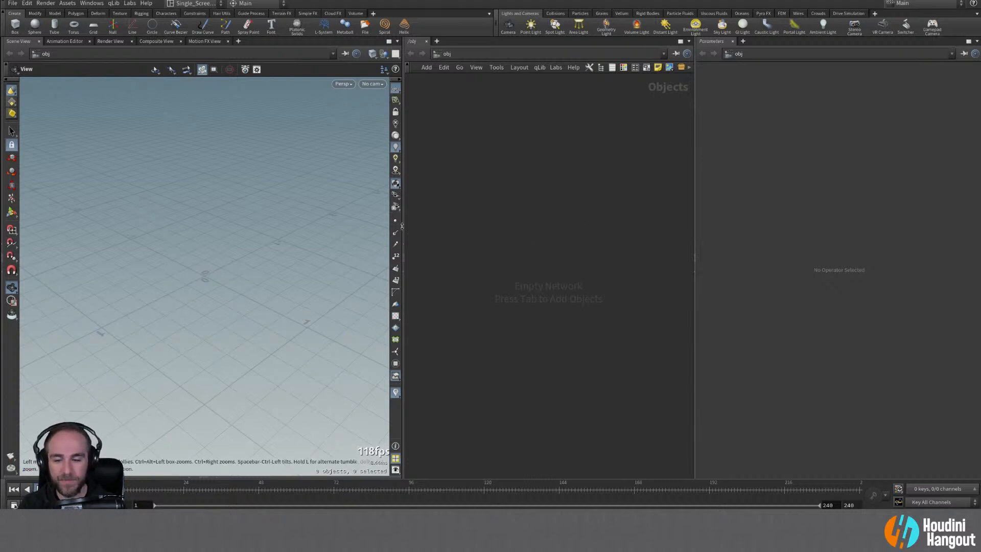
key("Tab")
type("geo")
key("Return")
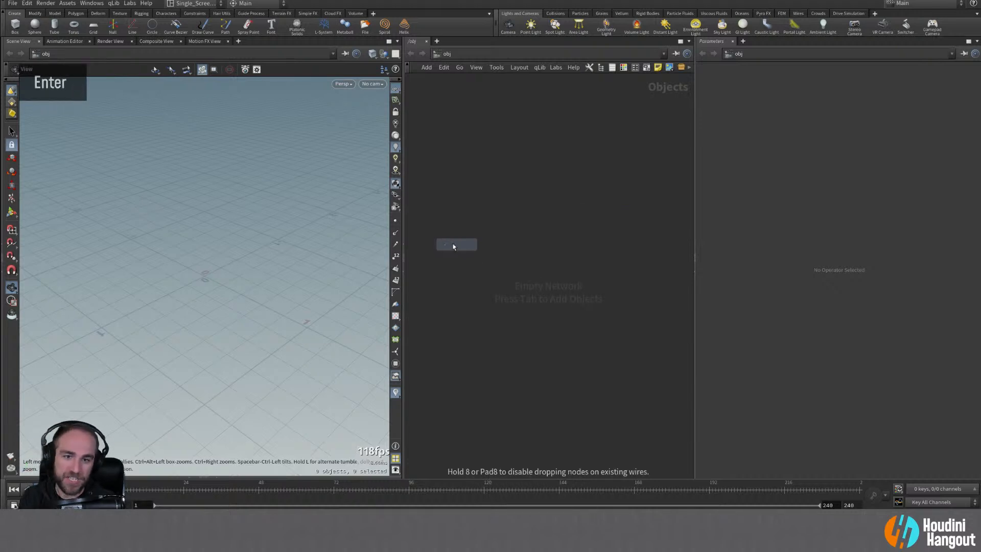
left_click(526, 216)
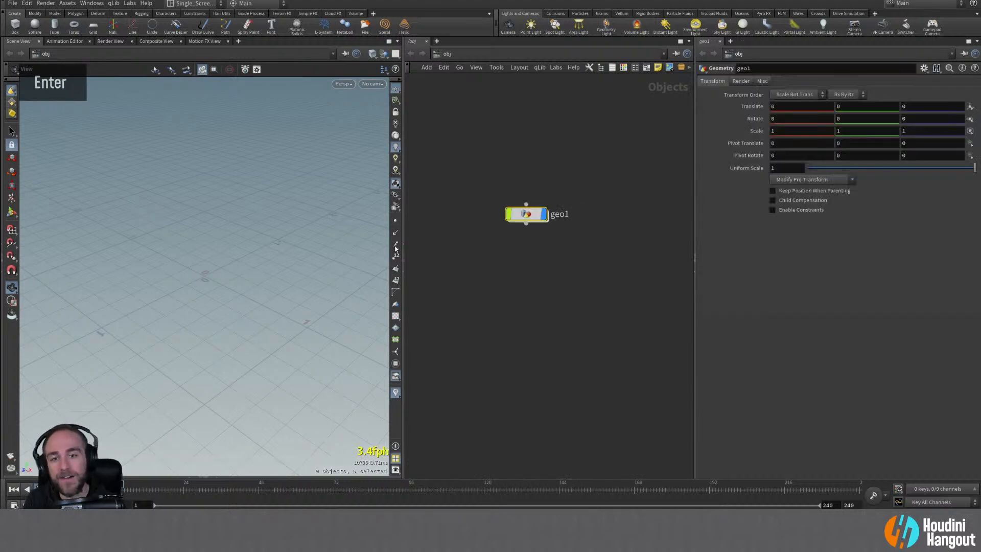
double_click(534, 218)
key("Tab")
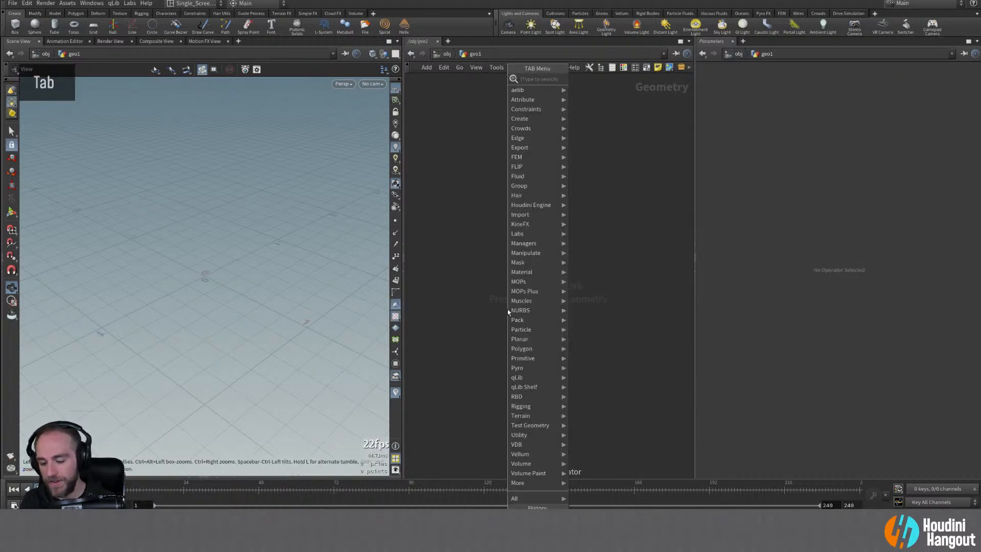
type("mops c")
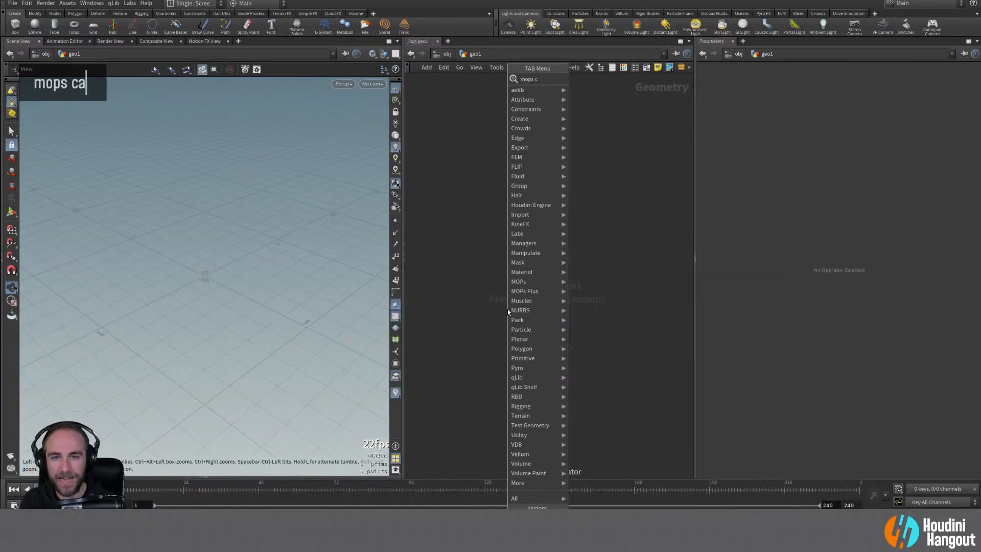
type("am")
key("Escape")
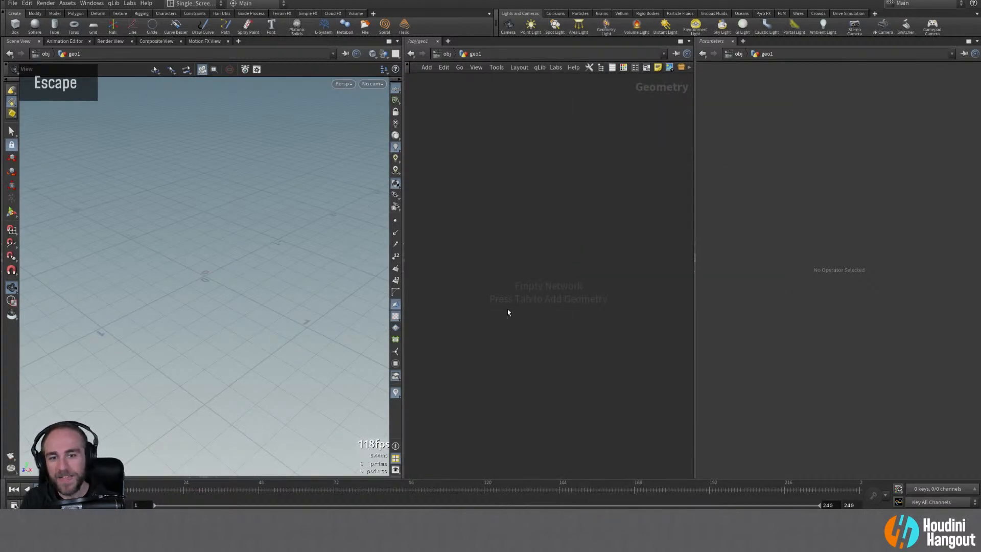
key("u")
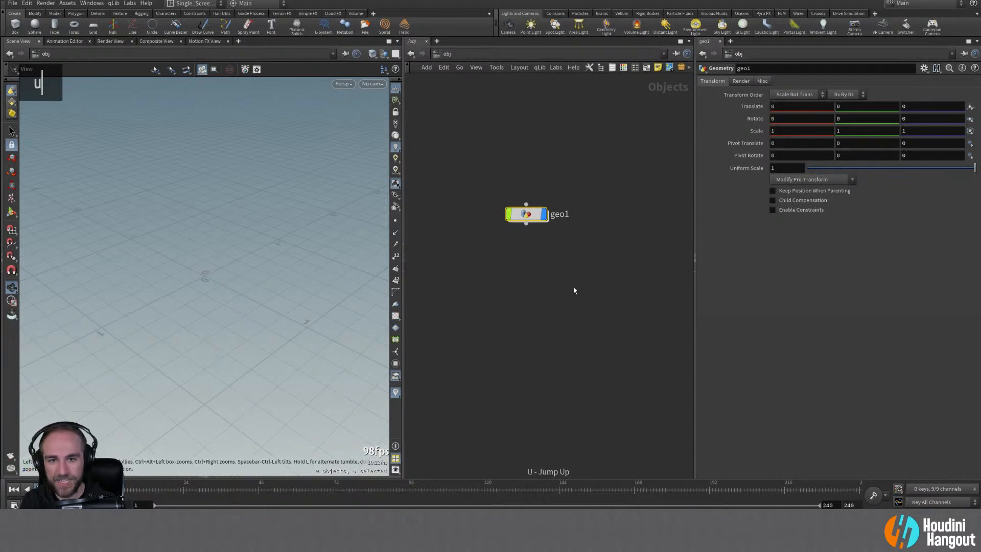
key("Delete")
Step: Add a MOPs Camera Blender (Plus) node to the object network
key("Tab")
type("mo")
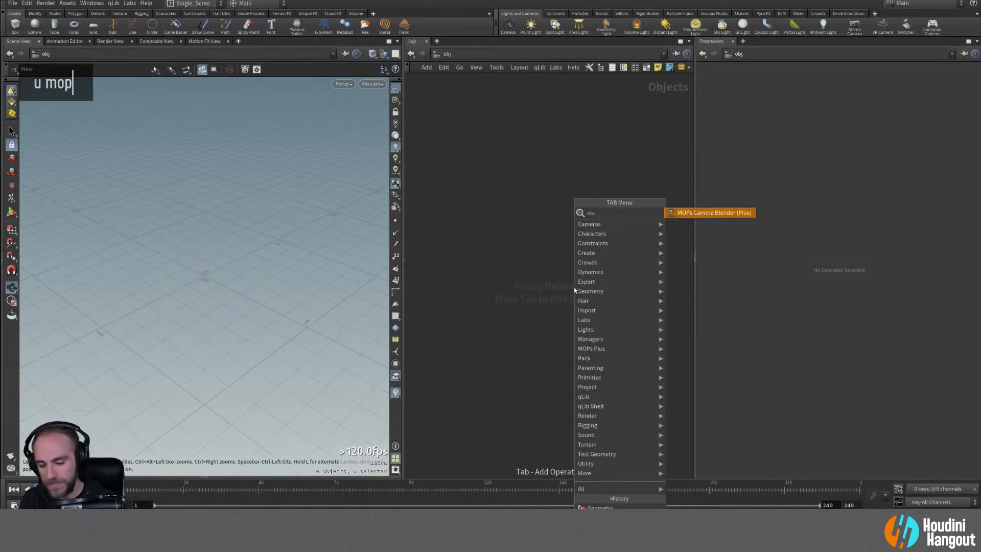
type("ps")
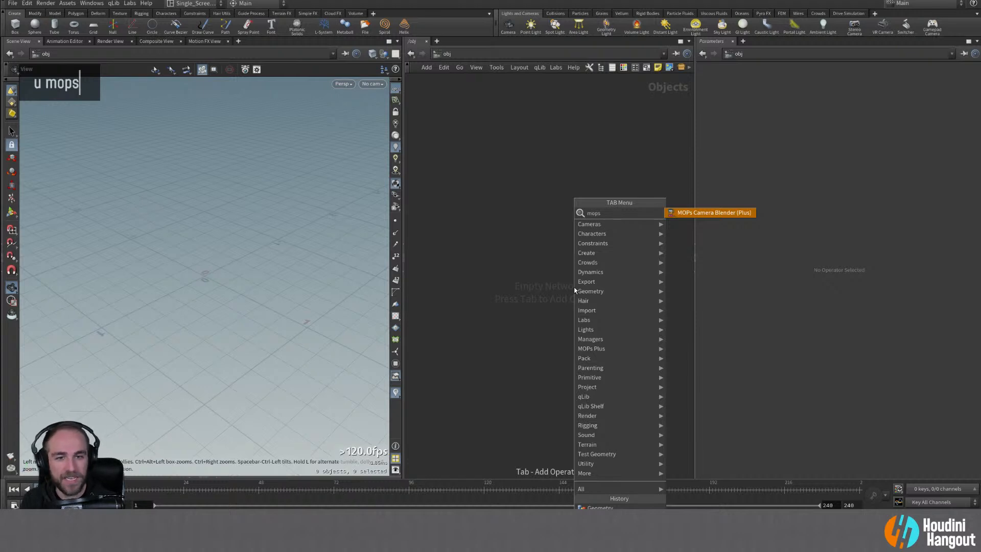
key("Return")
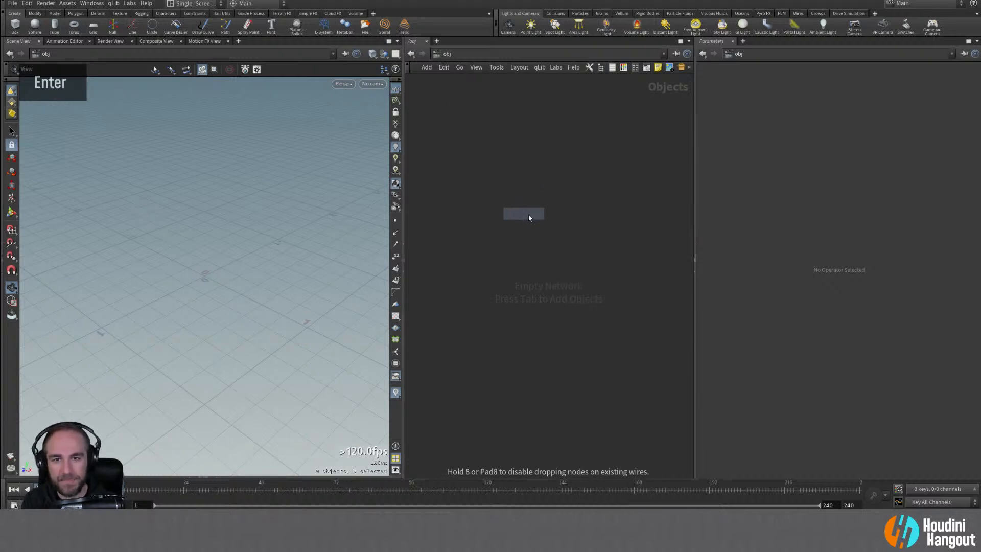
left_click(541, 216)
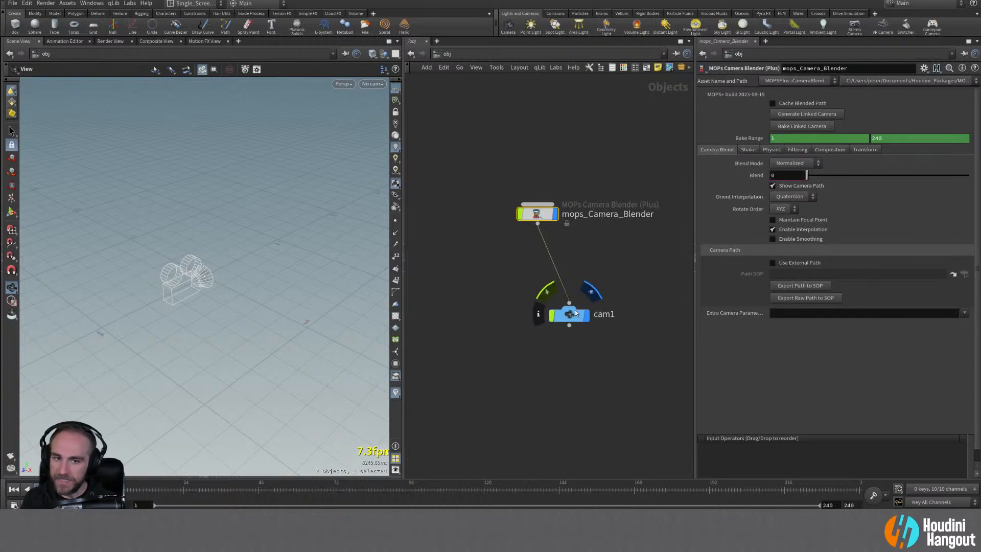
Step: Align the cam1 node directly below the camera blender node, move the two closer together, and select the blender
left_click_drag(575, 313, 542, 279)
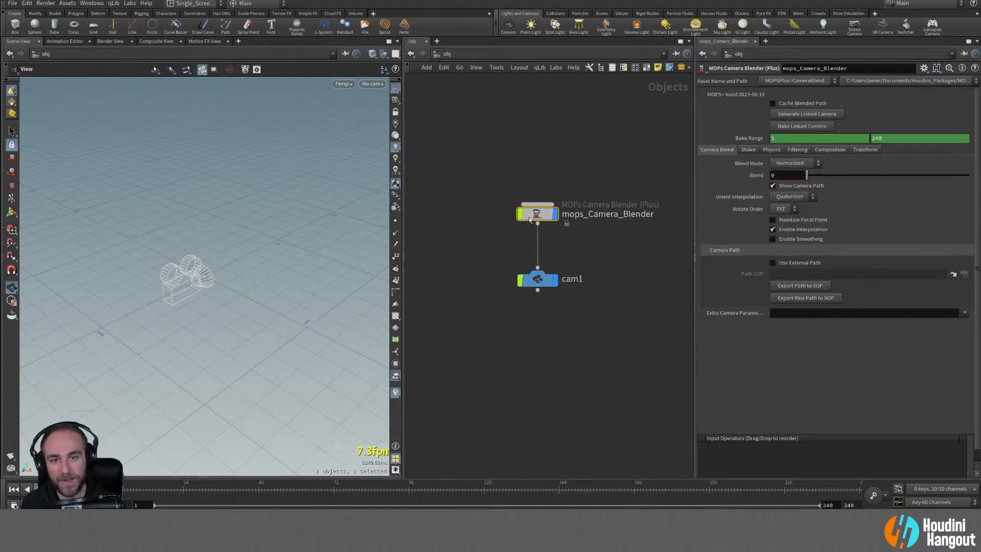
left_click_drag(530, 219, 530, 223)
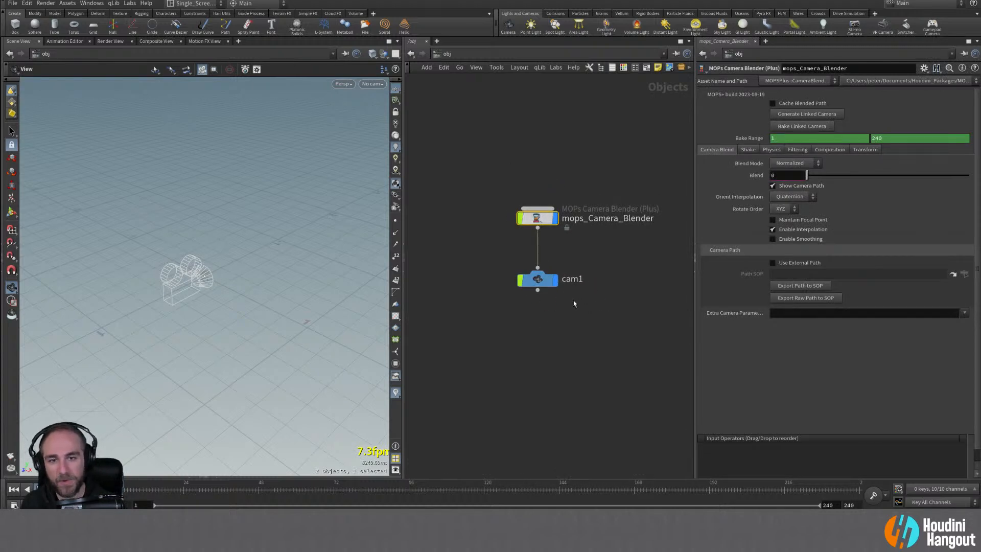
left_click(538, 280)
left_click_drag(546, 229, 546, 238)
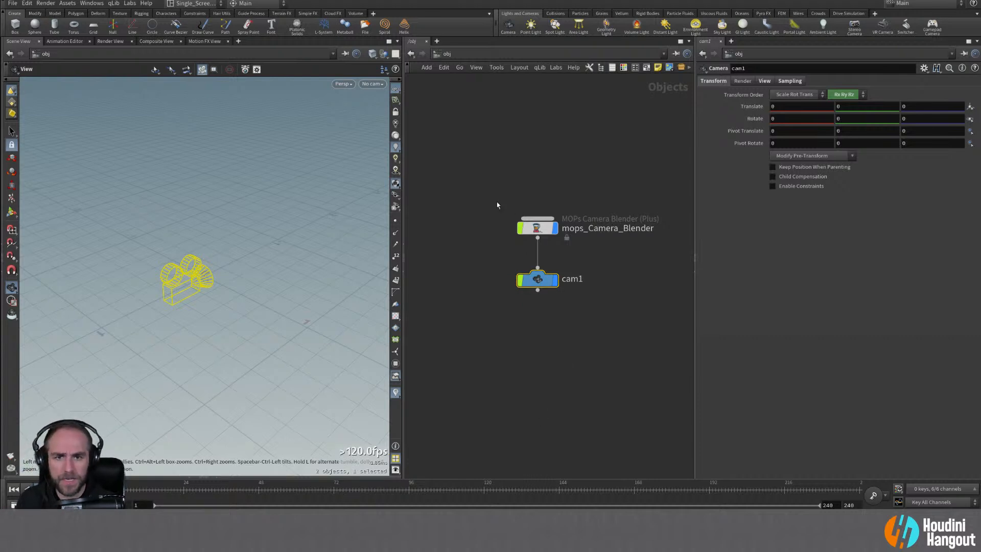
key("Up")
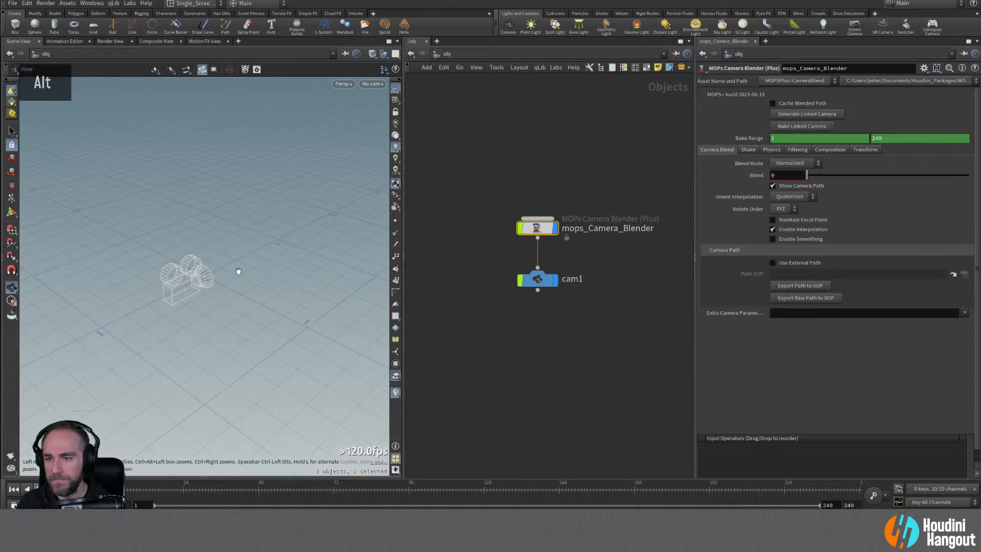
Step: Add a Test Geometry: Rubber Toy object above the camera blender node in the network
right_click_drag(237, 271, 148, 283, "alt")
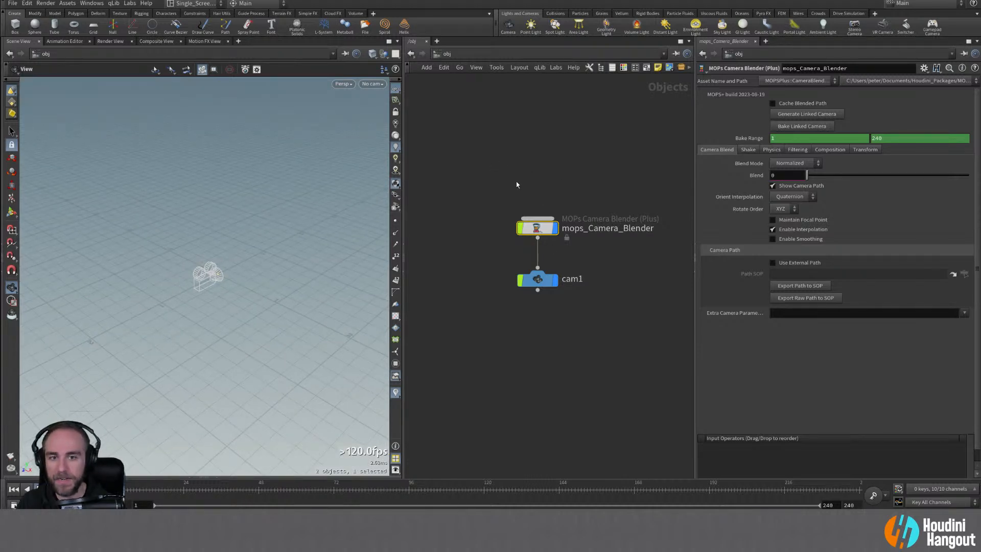
middle_click_drag(514, 169, 508, 287, "alt")
right_click_drag(507, 287, 495, 289, "alt")
middle_click_drag(495, 289, 517, 278, "alt")
key("Tab")
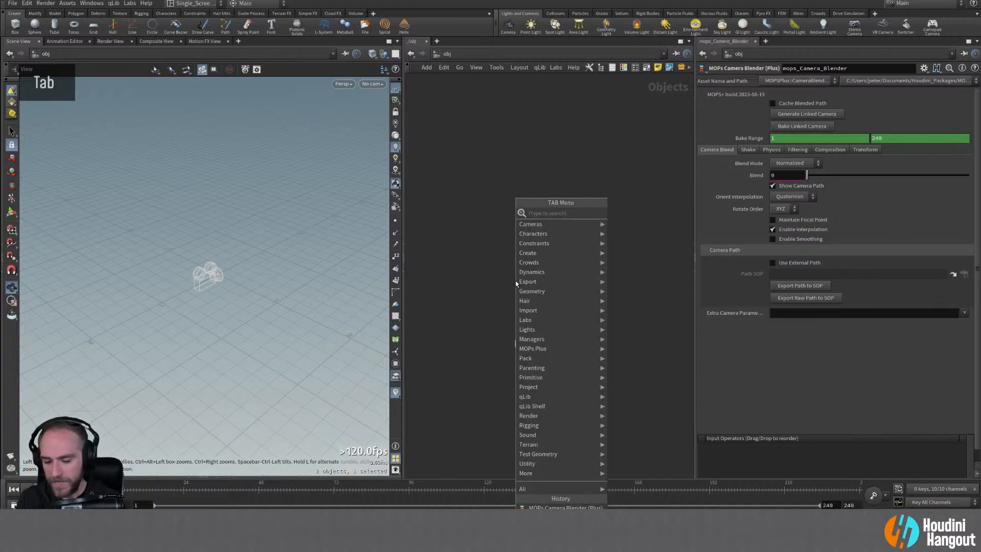
key("BackSpace")
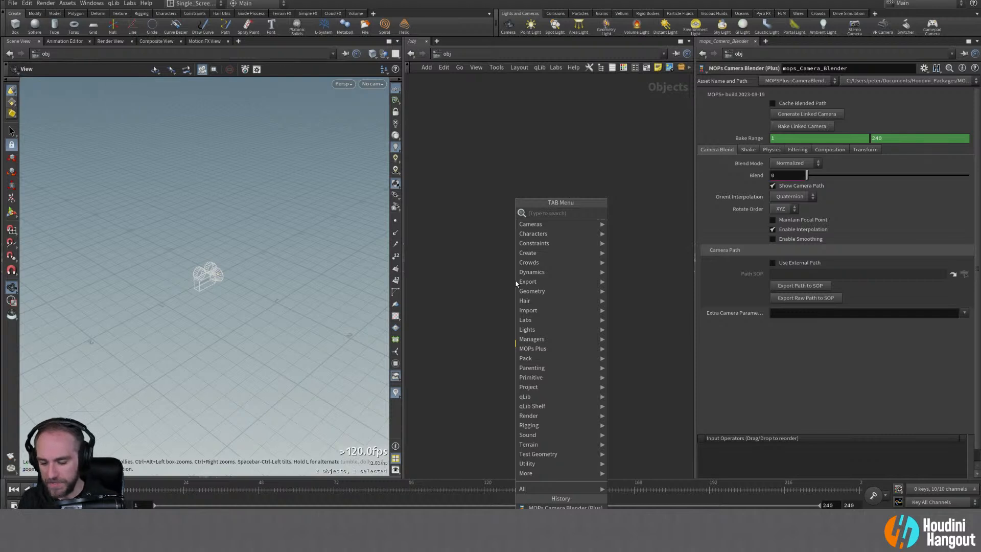
type("toyt")
key("Return")
left_click(516, 281)
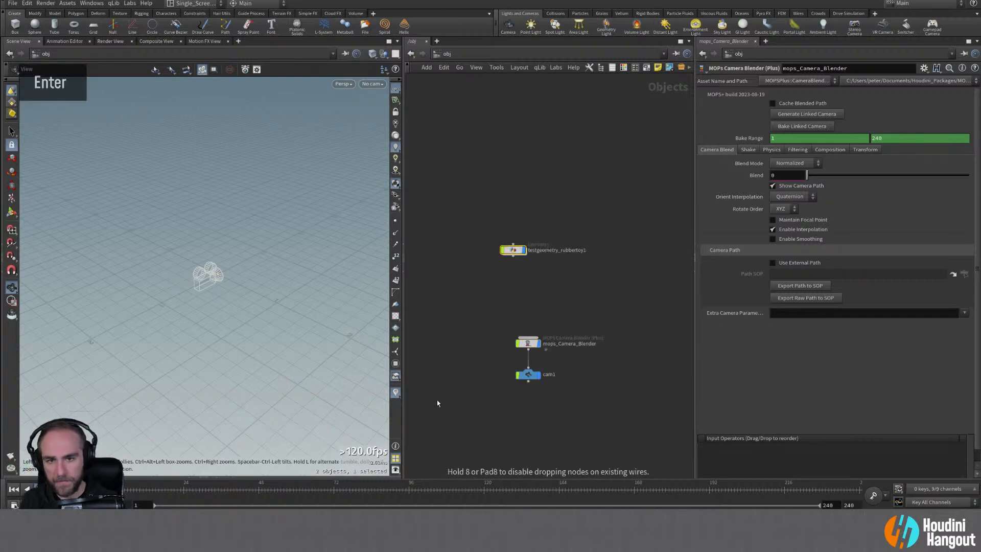
Step: Add a Test Geometry: Pig Head object to the network near the rubber toy node
key("Tab")
type("pig")
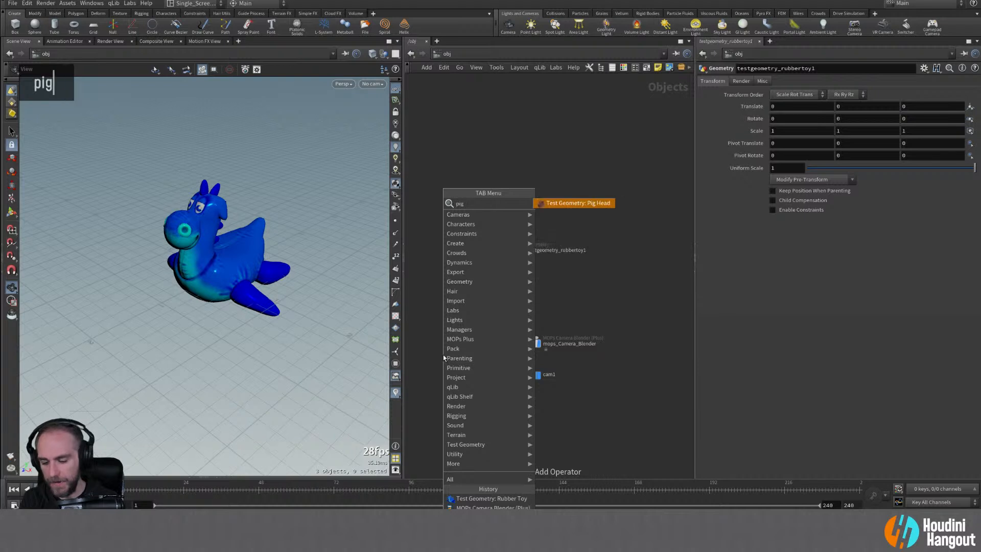
key("Return")
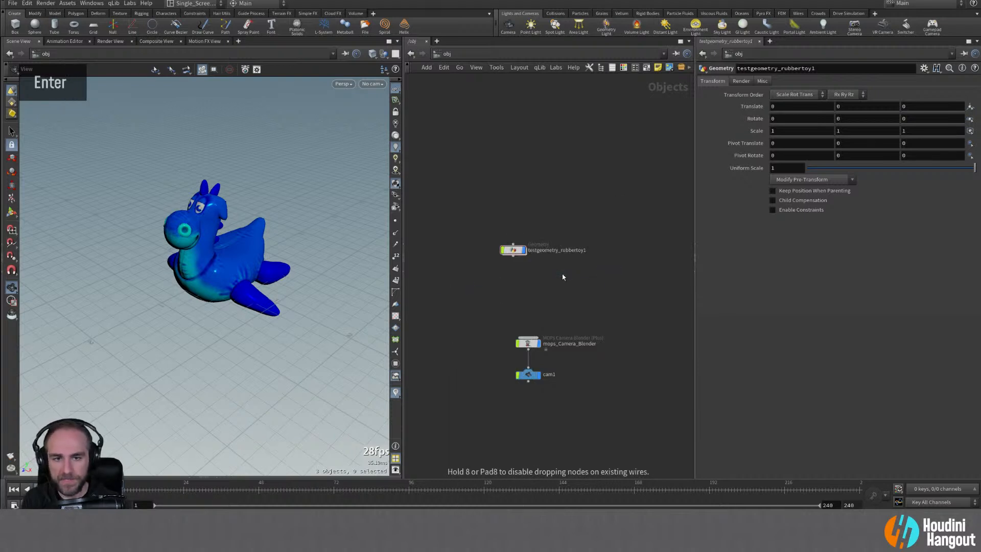
double_click(564, 277)
Step: Add a Test Geometry: Crag object and spread the rubber toy and pig head nodes apart in the network
key("Tab")
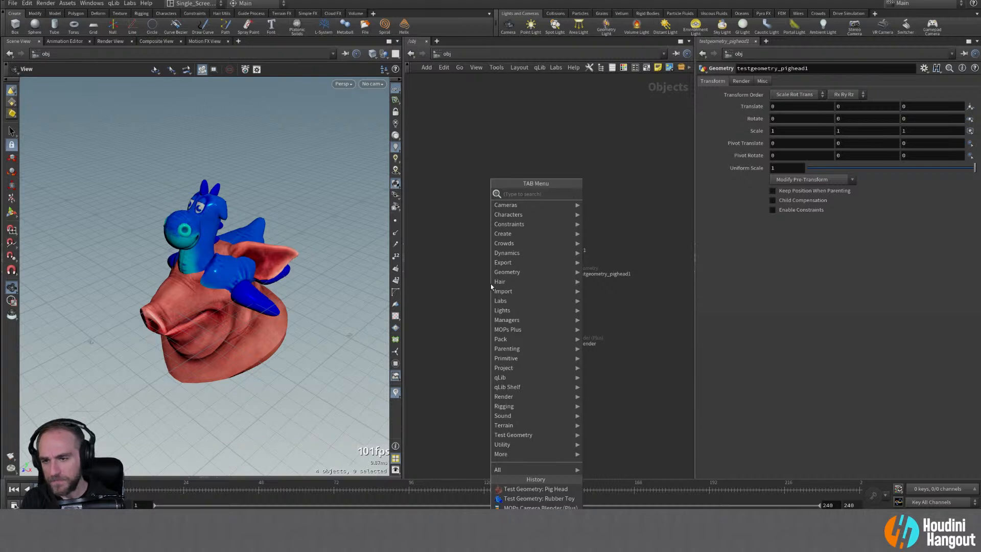
type("cra")
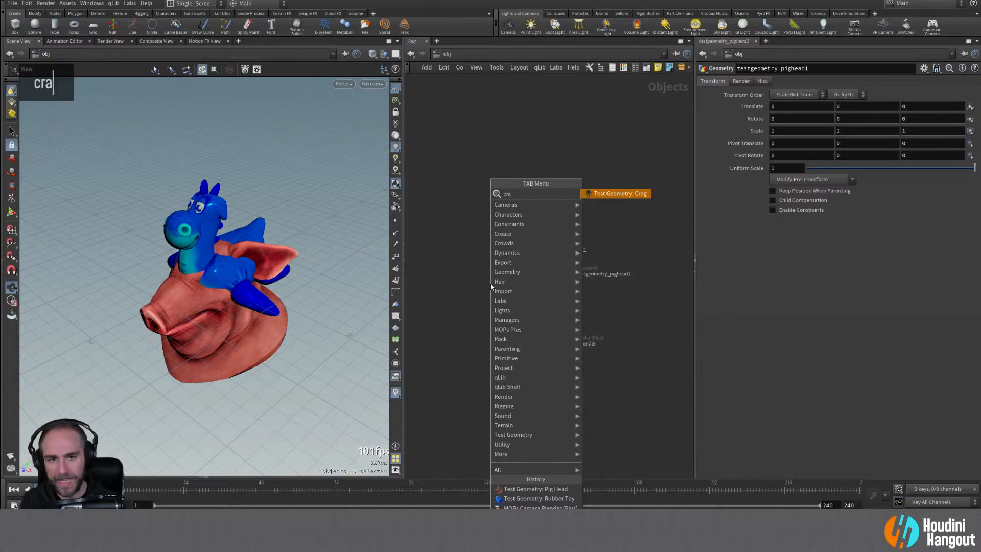
key("Return")
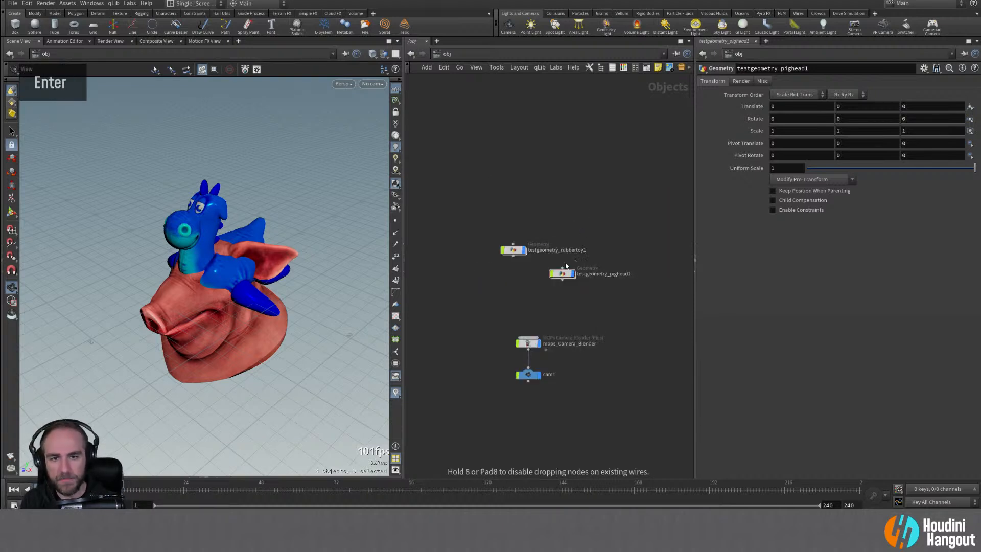
left_click(577, 216)
left_click_drag(512, 252, 486, 241)
left_click_drag(562, 274, 570, 247)
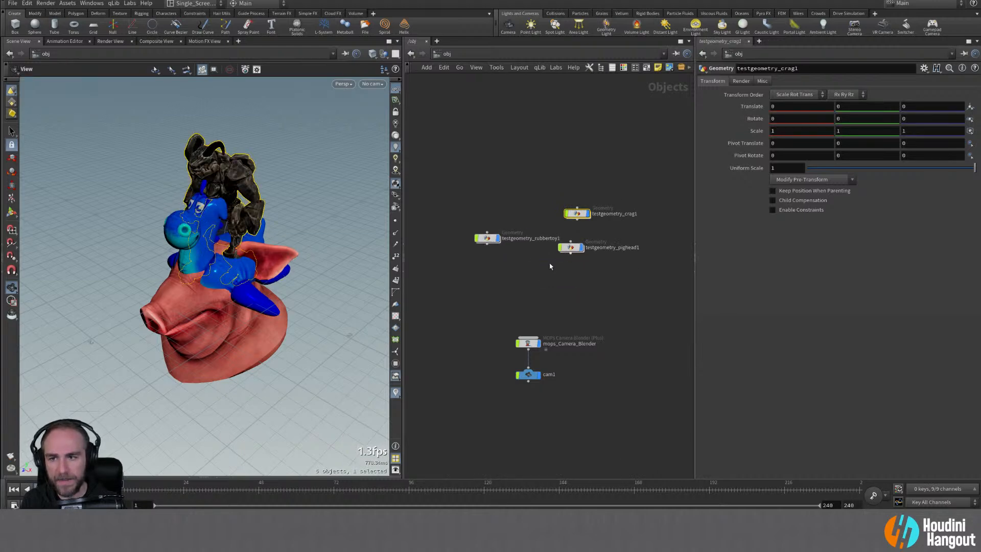
Step: Move the rubber toy to about X -2.23, Z 0.16 and rotate it about 36.3 degrees around Y
left_click_drag(296, 204, 300, 228, "alt")
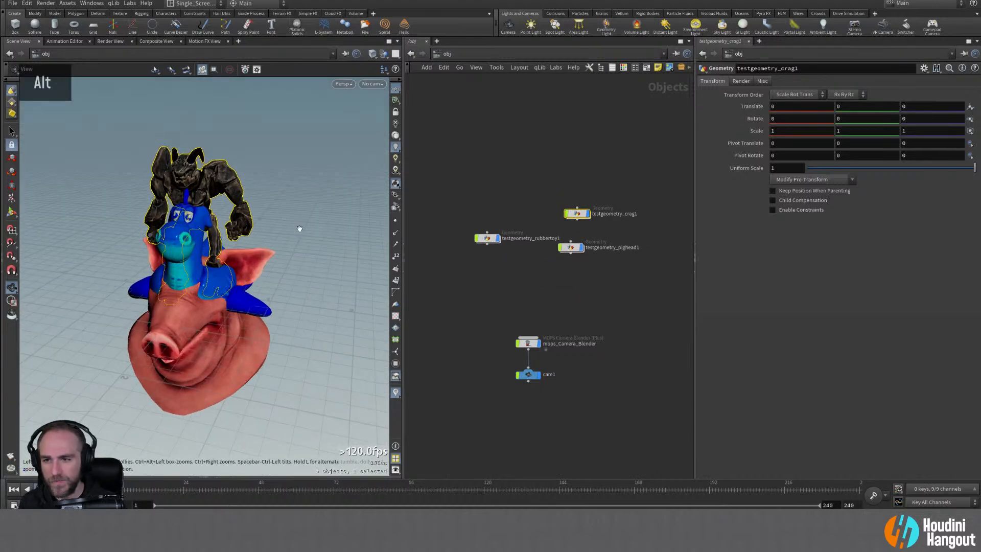
left_click(484, 239)
key("Escape")
key("Return")
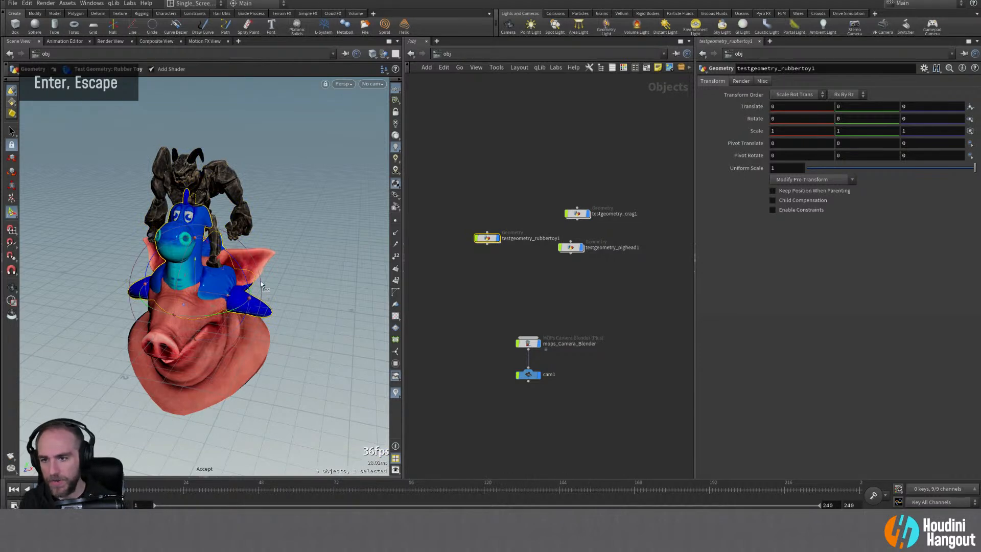
left_click_drag(207, 307, 87, 316)
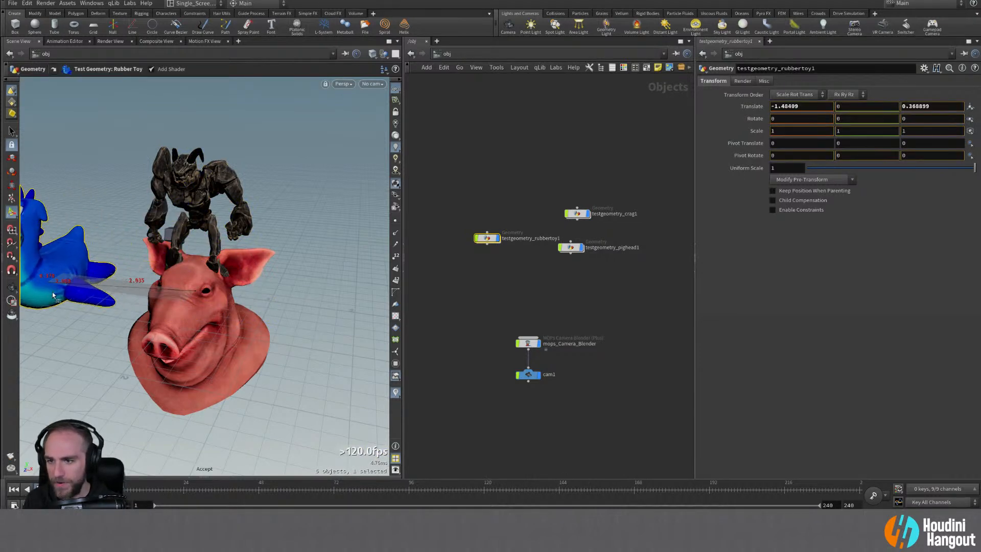
middle_click_drag(97, 320, 165, 321, "alt")
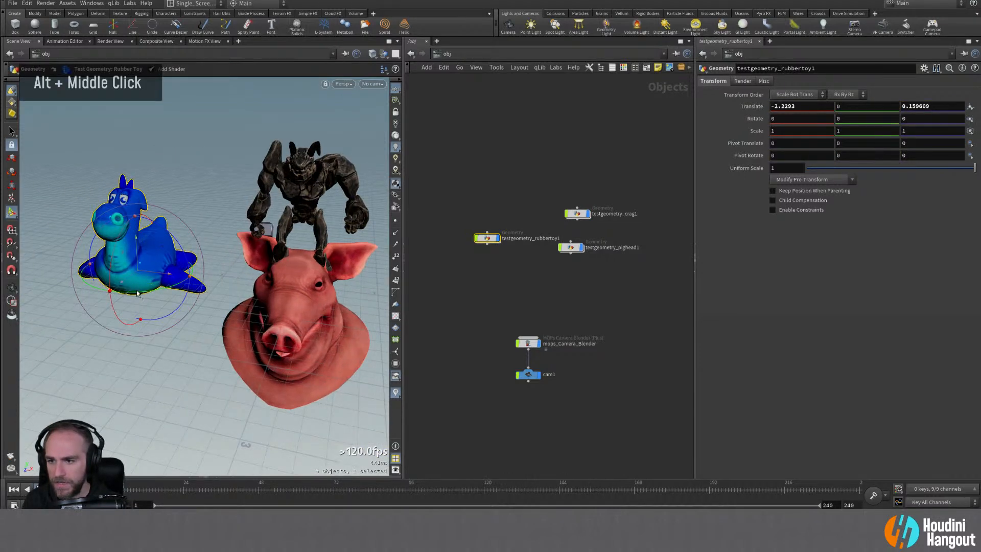
left_click_drag(138, 294, 174, 290)
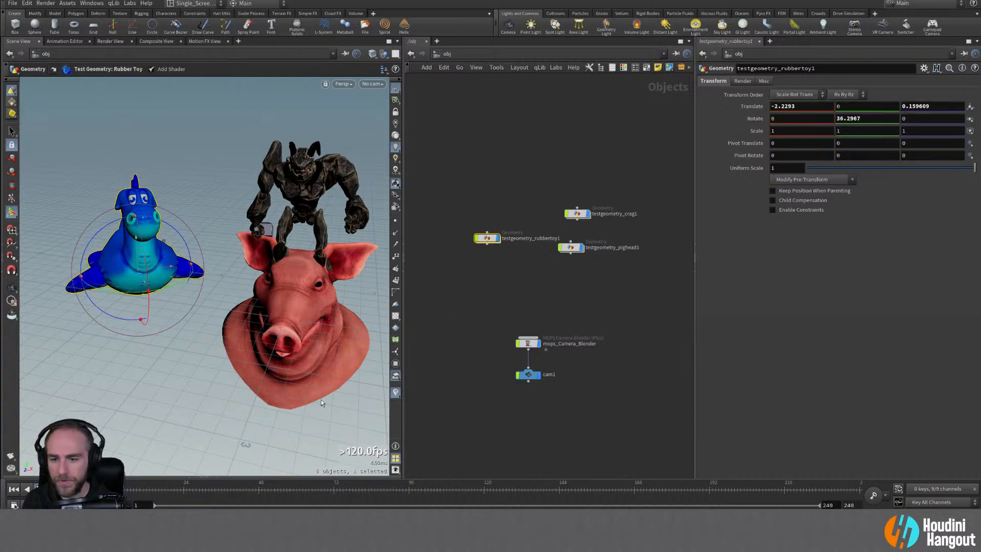
Step: Move the pig head away from the crag to about X 1.56, Z -0.35
middle_click_drag(339, 369, 297, 374, "alt")
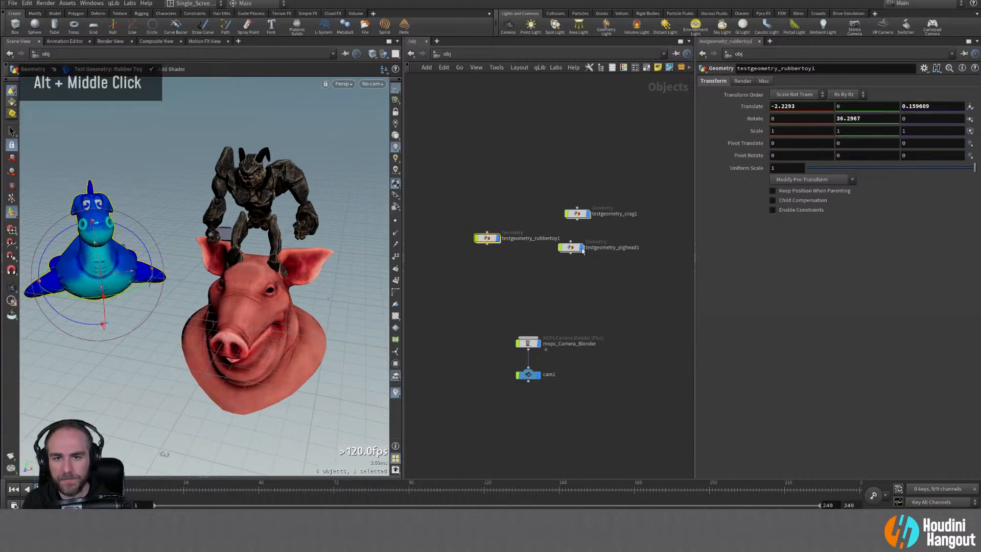
left_click(567, 250)
left_click_drag(279, 308, 410, 318)
middle_click_drag(202, 324, 94, 295, "alt")
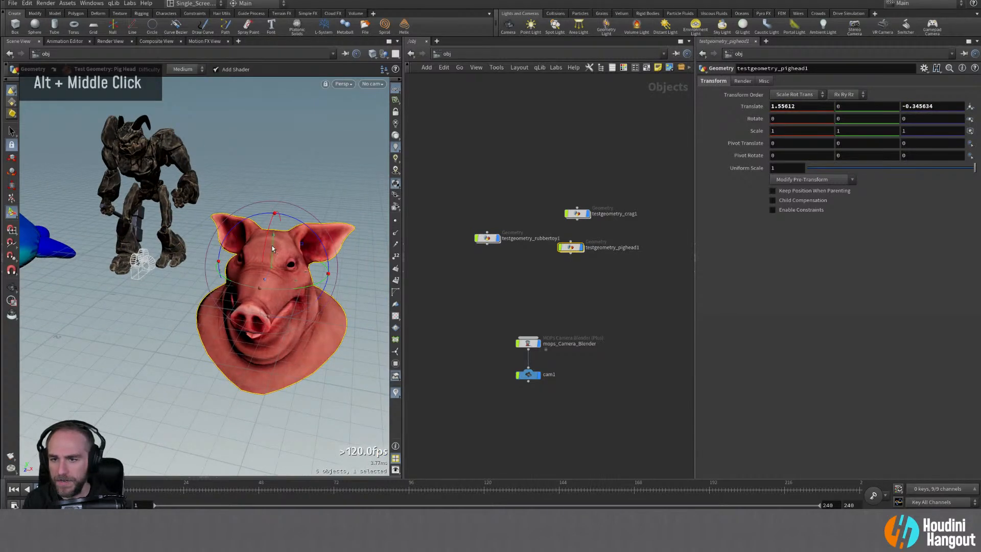
Step: Raise the pig head to about X 1.89, Y 1.01 and set its uniform scale to 0.737
left_click_drag(273, 248, 396, 219)
left_click_drag(223, 263, 307, 252, "alt")
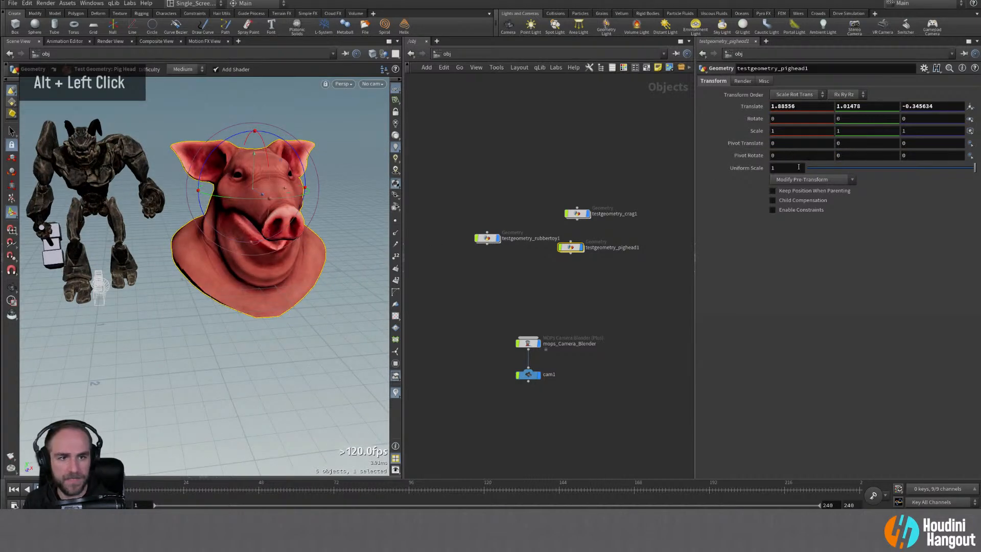
left_click_drag(908, 169, 930, 168)
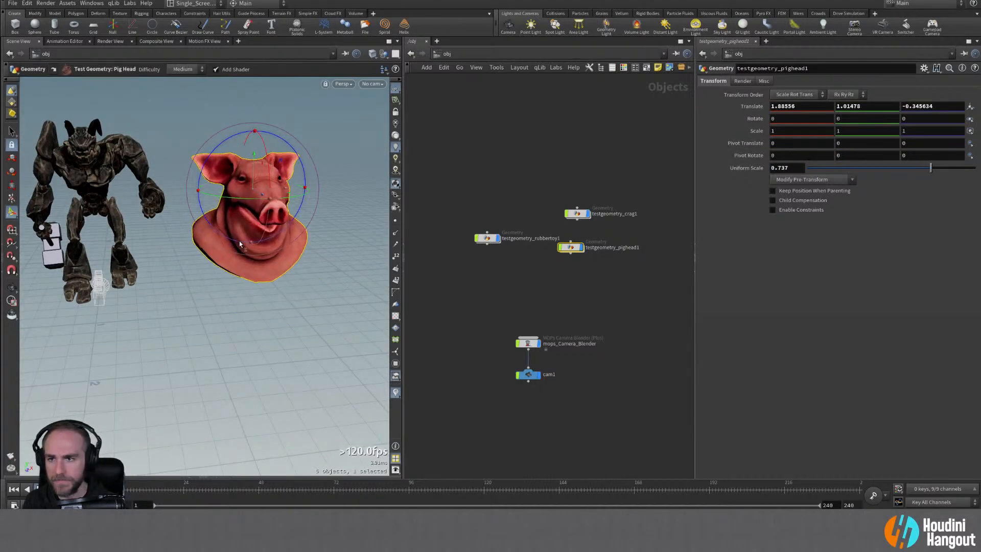
Step: Rotate the pig head about -49.7 degrees around Y and reposition it to about X 1.99, Y 0.81, Z -0.29
left_click_drag(240, 244, 262, 170, "alt")
mouse_move(299, 209)
left_mouse_down()
mouse_move(292, 227)
mouse_move(310, 228)
mouse_move(263, 225)
mouse_move(308, 213)
left_mouse_up()
middle_click_drag(169, 230, 301, 233, "alt")
right_click_drag(302, 233, 278, 257, "alt")
middle_click_drag(279, 257, 179, 266, "alt")
left_click_drag(179, 266, 223, 275, "alt")
middle_click_drag(223, 275, 206, 294, "alt")
right_click_drag(205, 294, 220, 301, "alt")
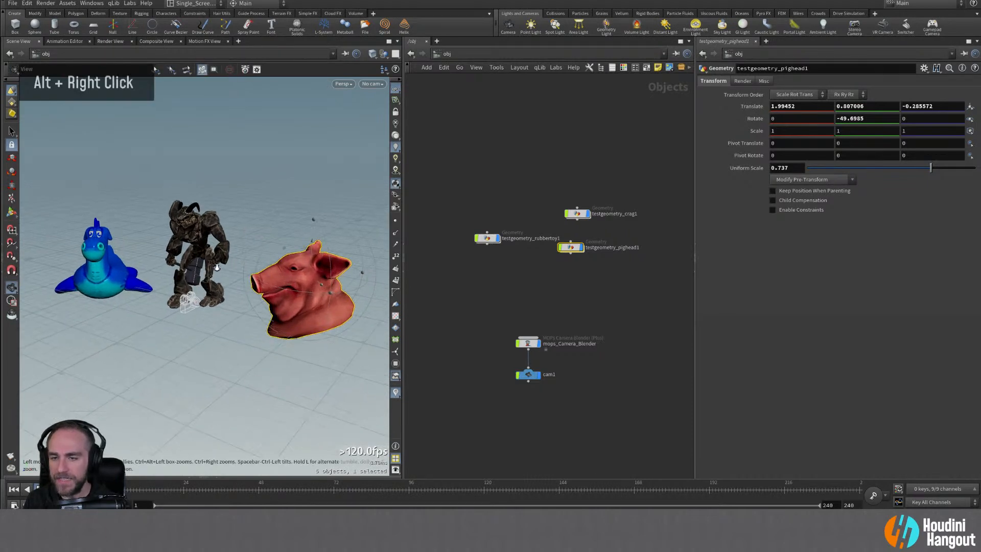
left_click_drag(220, 301, 205, 313, "alt")
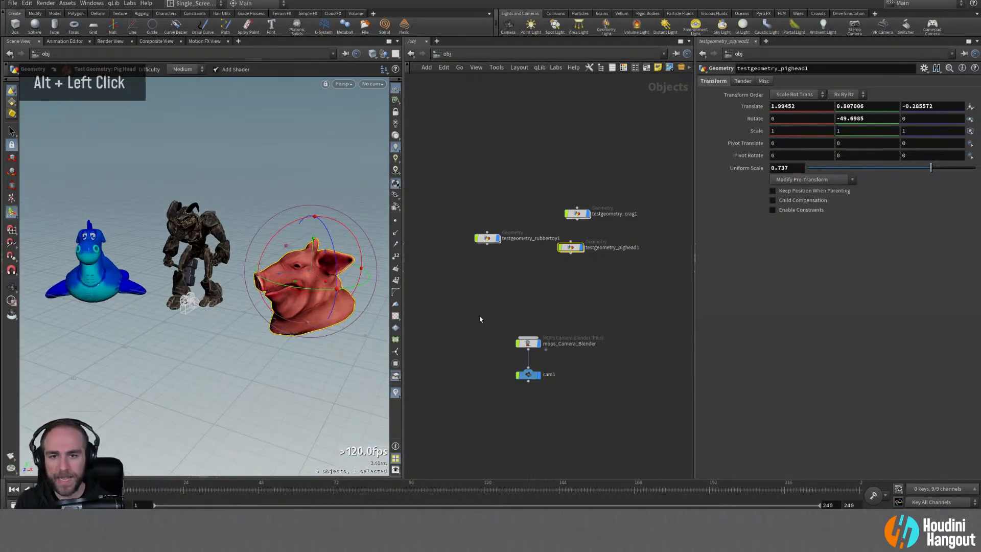
Step: Align the crag, rubber toy and pig head nodes in one column and place it above the camera blender
left_click_drag(486, 188, 611, 271)
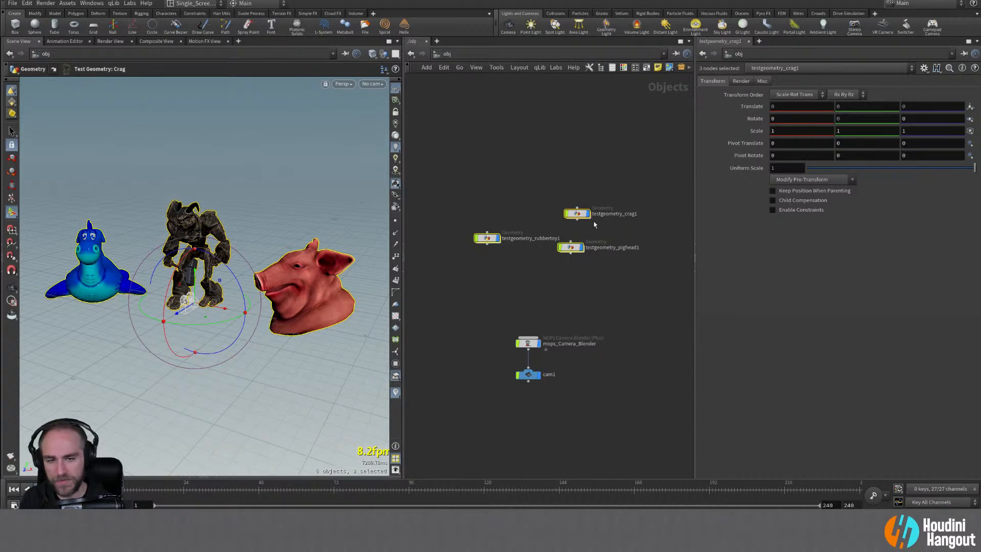
key("a")
left_click_drag(576, 209, 568, 155)
left_click(580, 267)
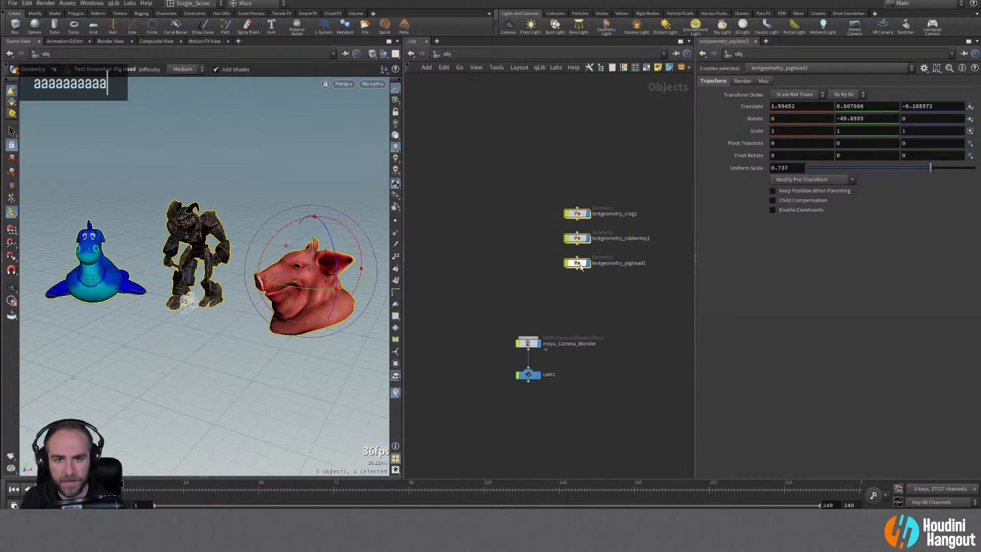
left_click_drag(580, 267, 522, 250)
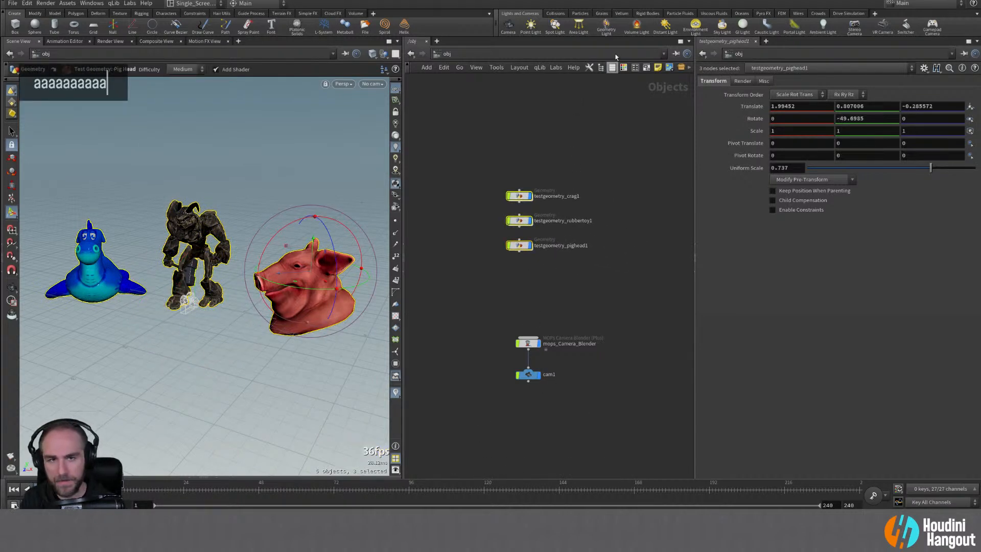
Step: Put the three test geometry nodes in a network box, enlarge it around them, and title it GEO
left_click(646, 68)
left_click_drag(521, 180, 522, 176)
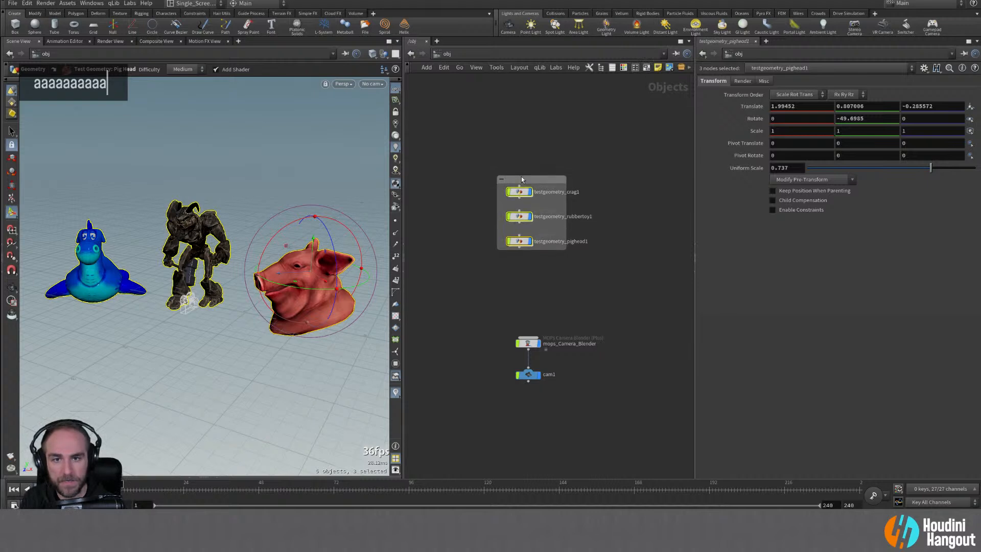
left_click_drag(565, 251, 599, 258)
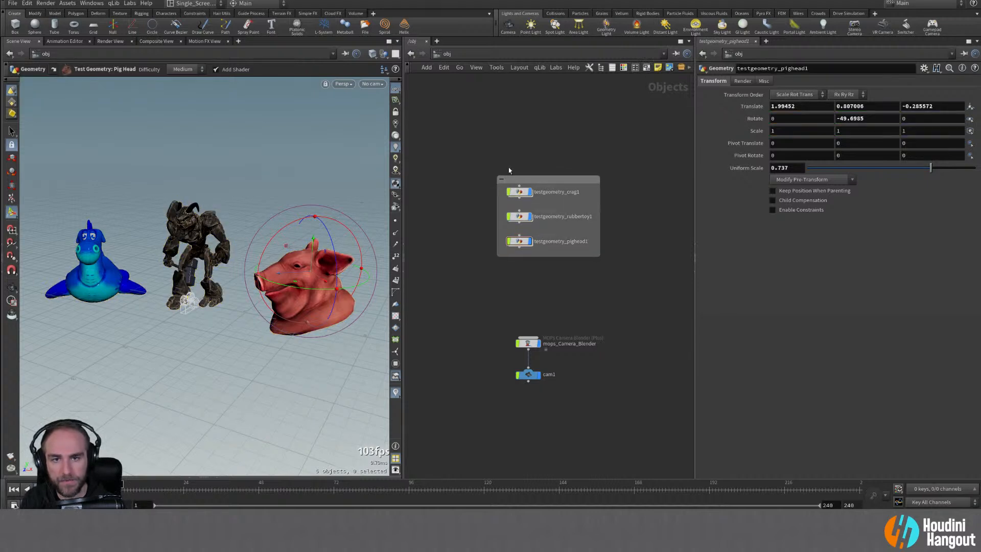
left_click_drag(497, 176, 484, 156)
double_click(505, 160)
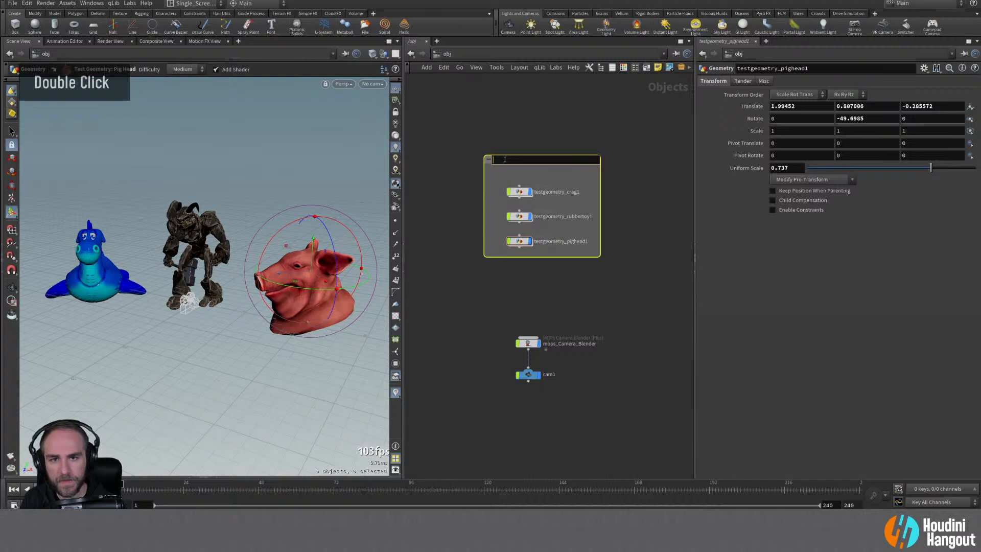
type("geo")
key("Return")
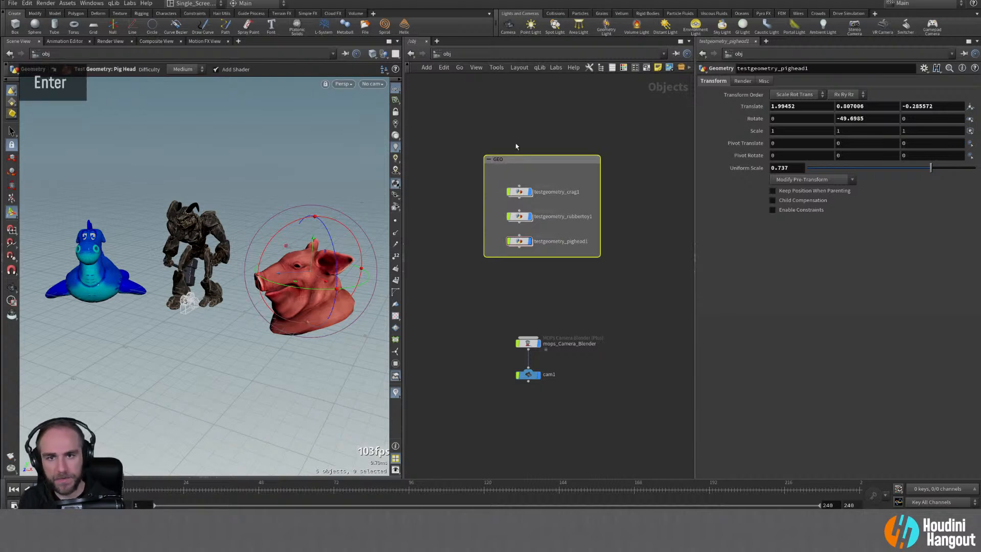
Step: Color the GEO network box and its three nodes green, and shift the nodes slightly within the box
left_click_drag(459, 126, 616, 269)
left_click(563, 159)
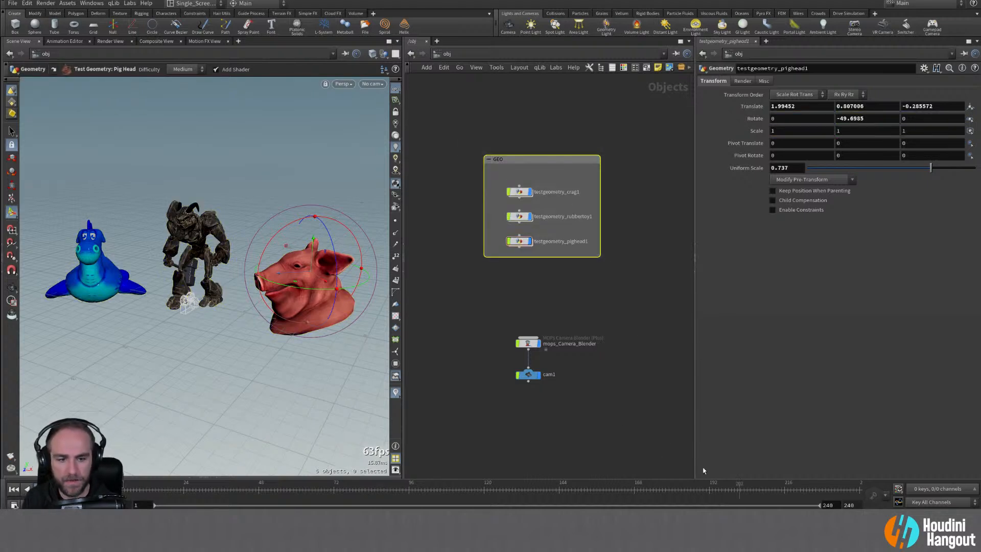
key("c")
left_click(640, 445)
left_click_drag(495, 171, 536, 244)
double_click(542, 247)
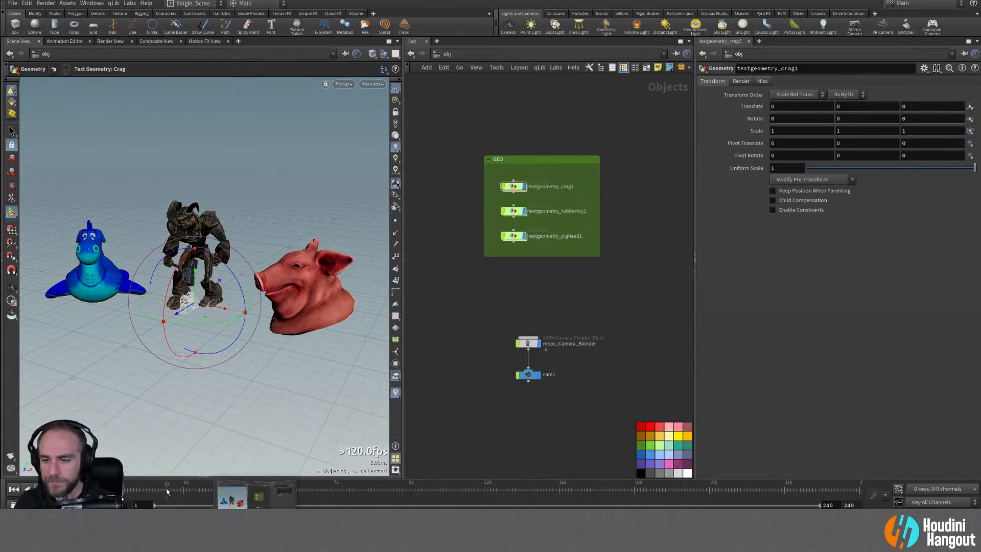
Step: Inside the crag object, add a Time Shift after testgeometry_crag1 and display its output
left_click(149, 488)
left_click_drag(148, 488, 152, 287)
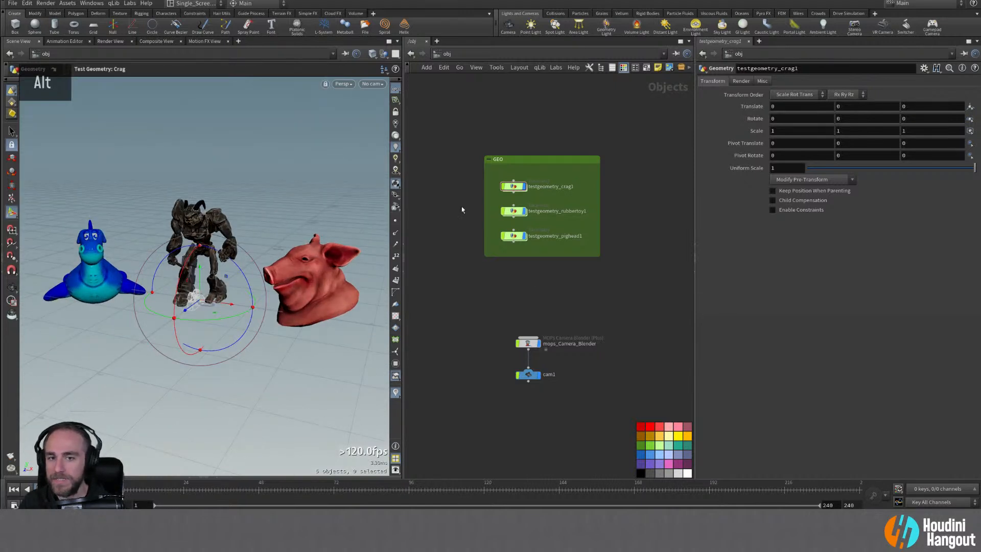
left_click(513, 186)
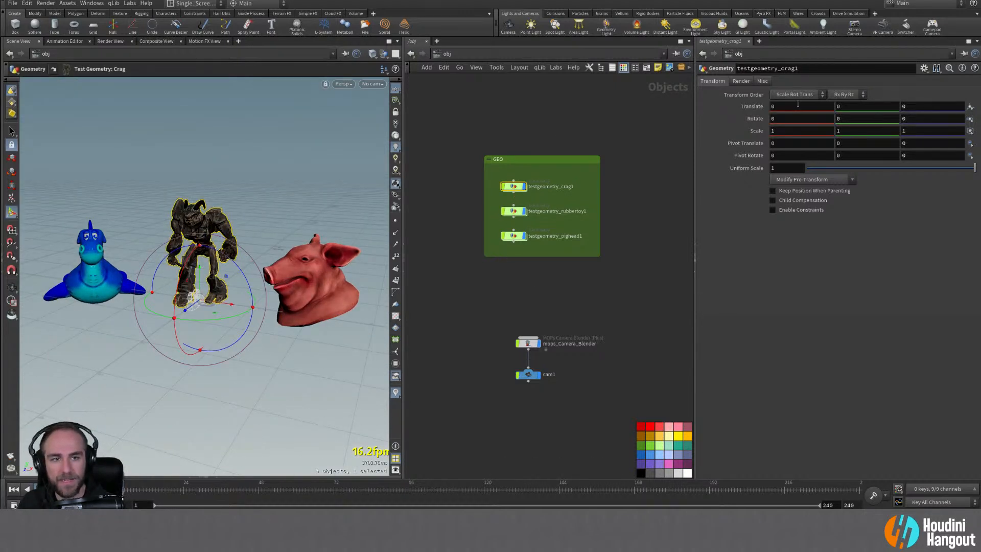
double_click(525, 190)
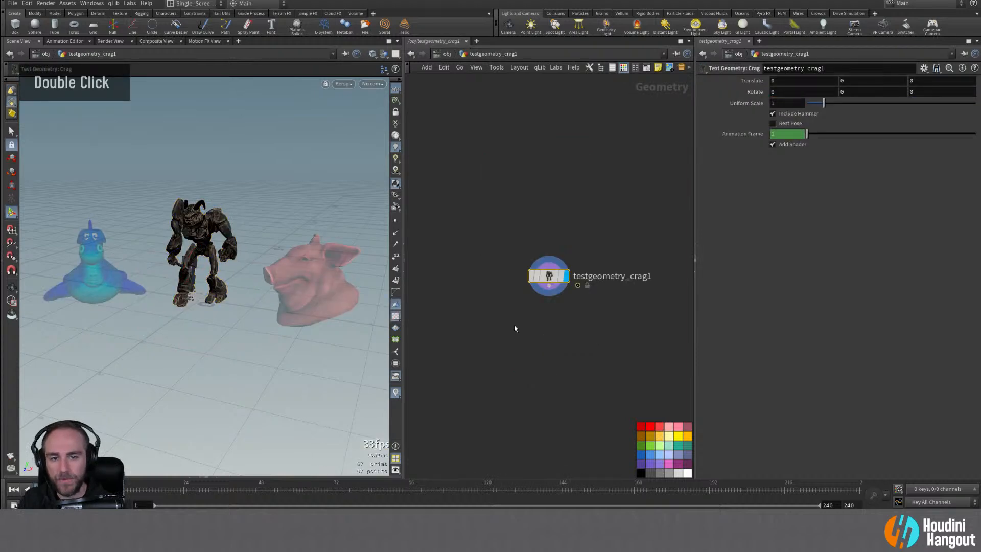
key("Tab")
type("t")
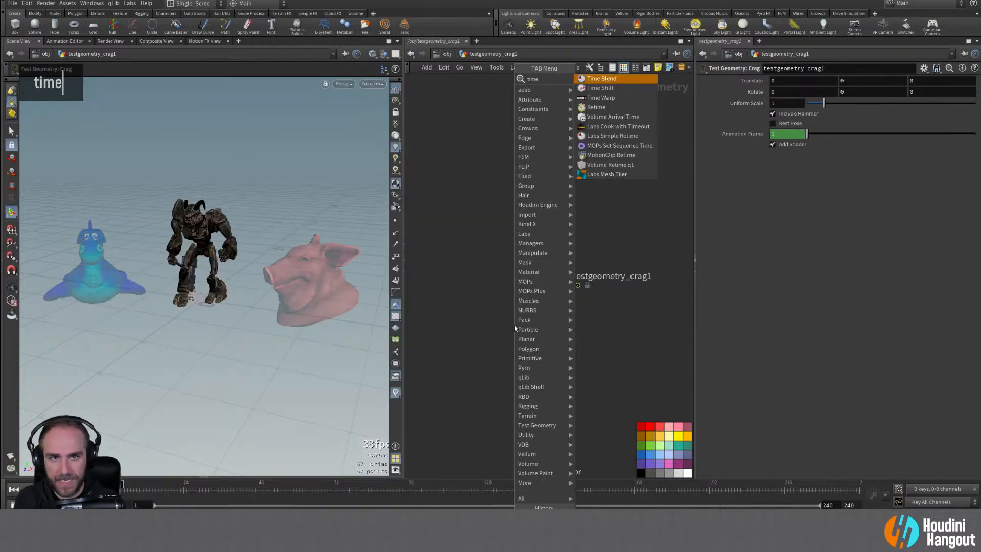
key("Return")
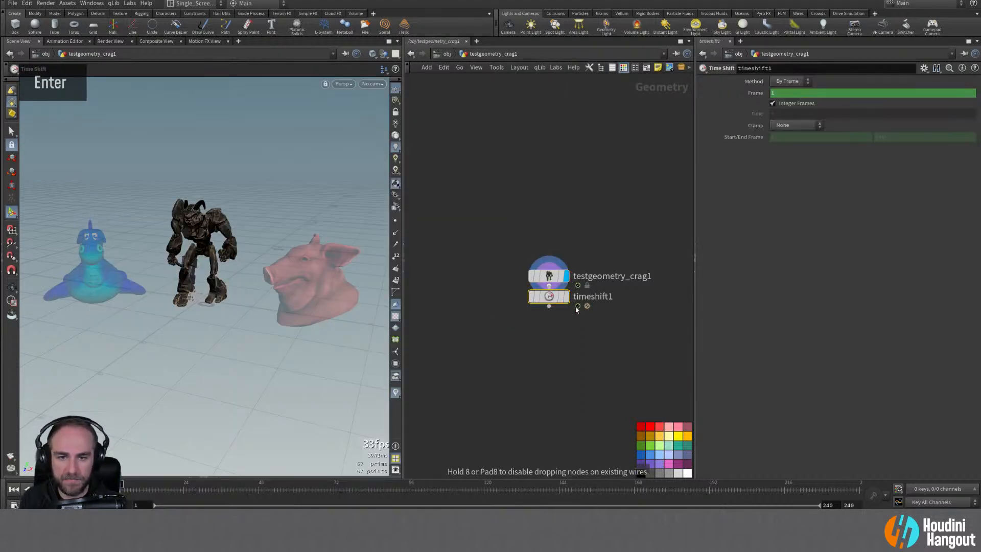
double_click(552, 317)
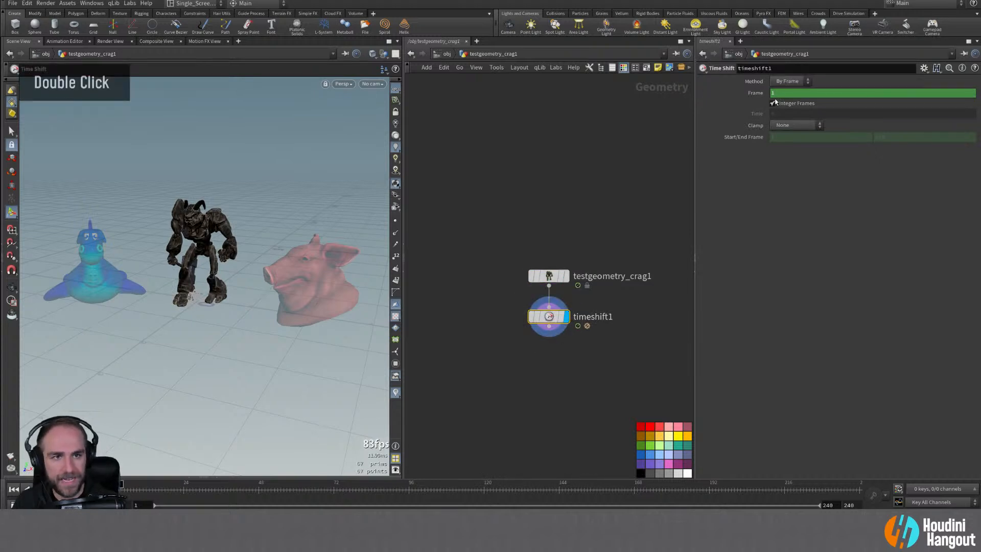
Step: Apply the TimeShift: Hold First Frame (FSTART) preset to the Time Shift node and return to the object level
left_click(924, 68)
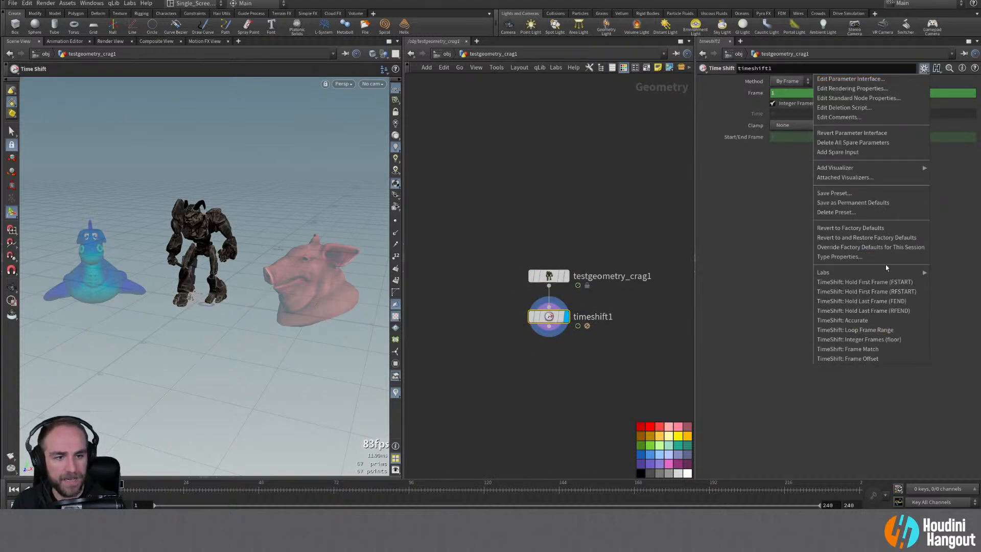
left_click(869, 284)
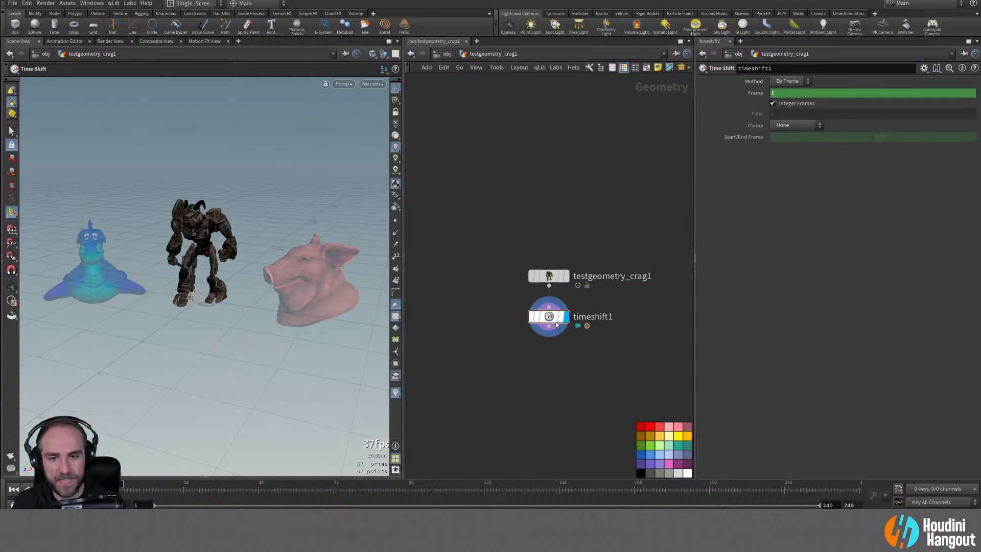
left_click_drag(548, 317, 549, 327)
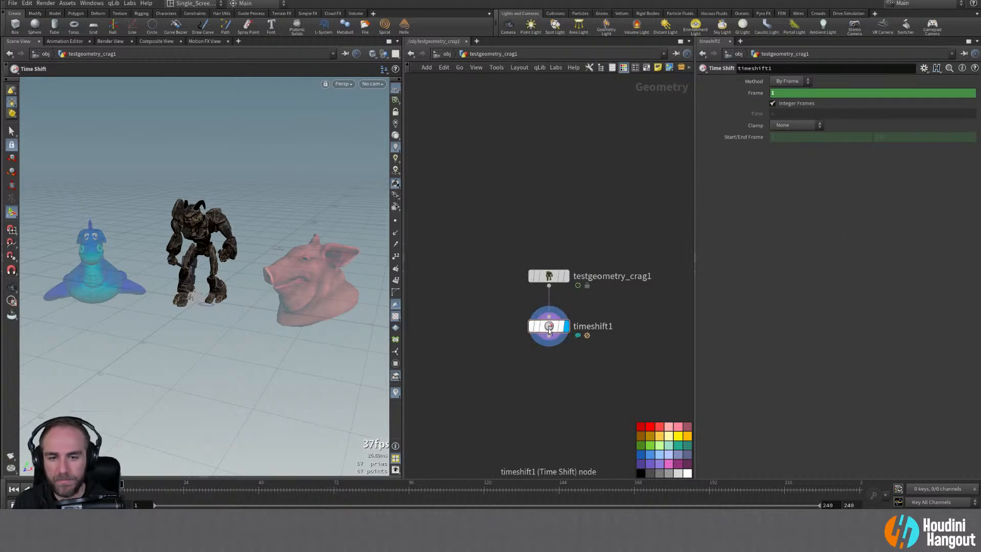
middle_click(549, 326)
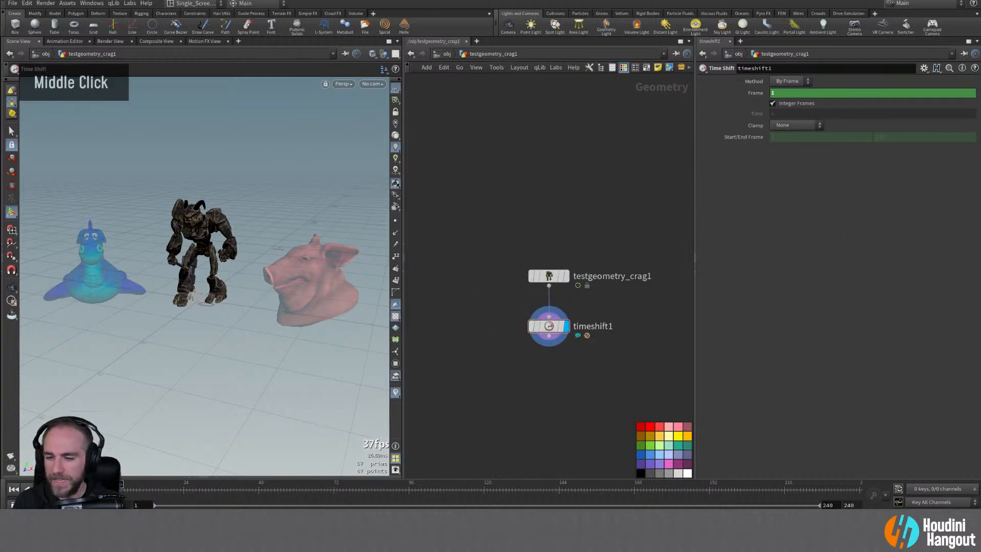
key("u")
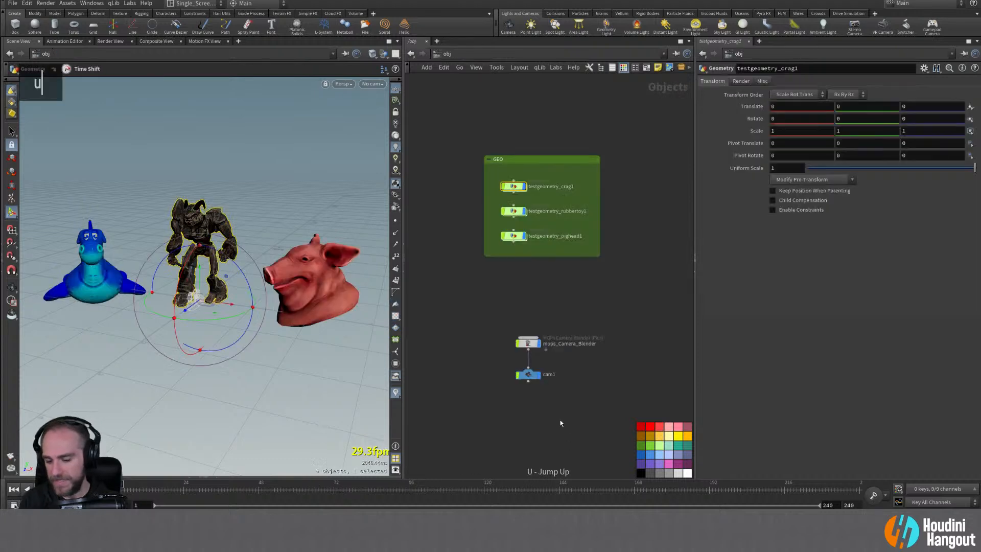
Step: Move the MOPs Camera Blender and cam1 nodes together further below the GEO network box
mouse_move(182, 271)
middle_mouse_down("alt")
mouse_move(197, 266)
mouse_move(185, 273)
middle_mouse_up("alt")
left_click_drag(185, 272, 206, 265, "alt")
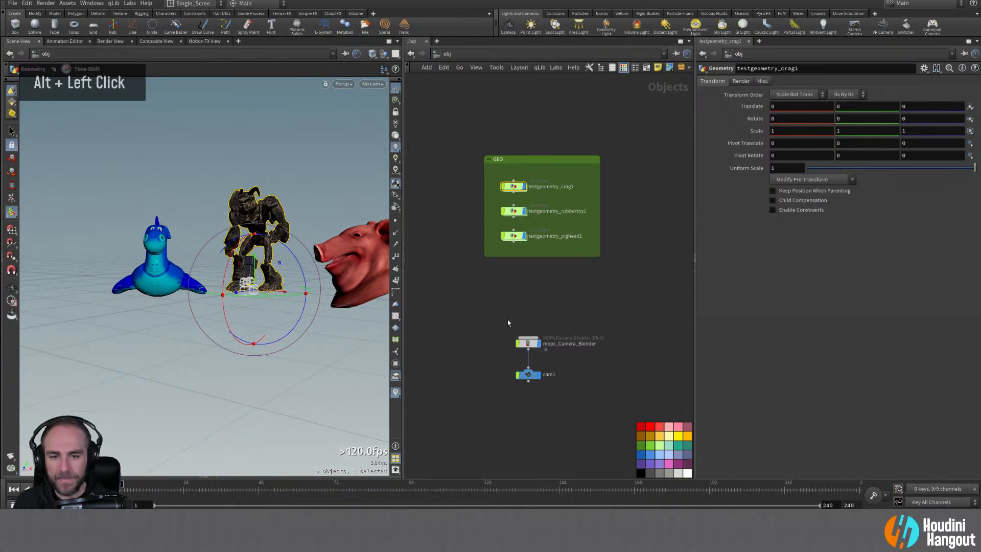
left_click_drag(506, 318, 560, 403)
left_click_drag(529, 343, 528, 372)
Step: Frame a close-up of the rubber toy and create a camera from that view at about X -1.78, Y 1.19, Z 2.59
right_click_drag(140, 239, 258, 212, "alt")
left_click_drag(258, 212, 311, 236, "alt")
middle_click_drag(310, 236, 309, 246, "alt")
right_click_drag(308, 246, 273, 254, "alt")
middle_click_drag(273, 254, 276, 269, "alt")
right_click_drag(275, 269, 177, 281, "alt")
left_click_drag(178, 280, 287, 244, "alt")
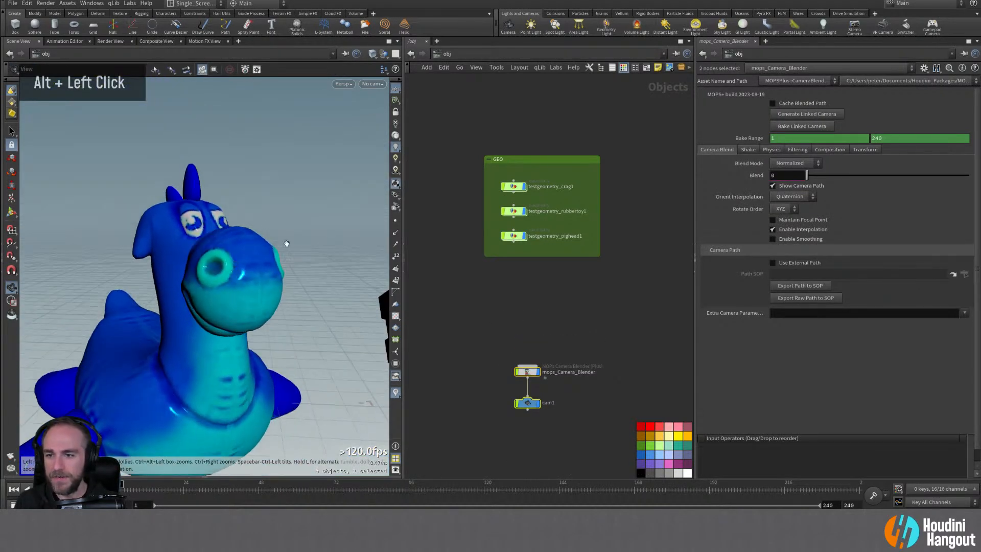
left_click(508, 25, "ctrl")
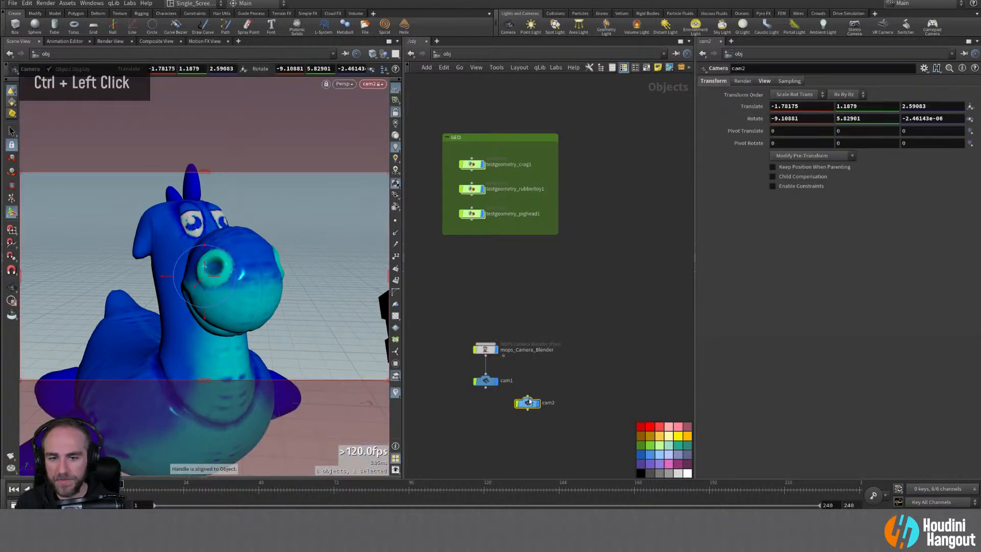
Step: Rename the new camera flip_cam below the GEO box and reposition it to about X -1.60, Y 1.33, Z 2.73
left_click_drag(529, 398, 427, 258)
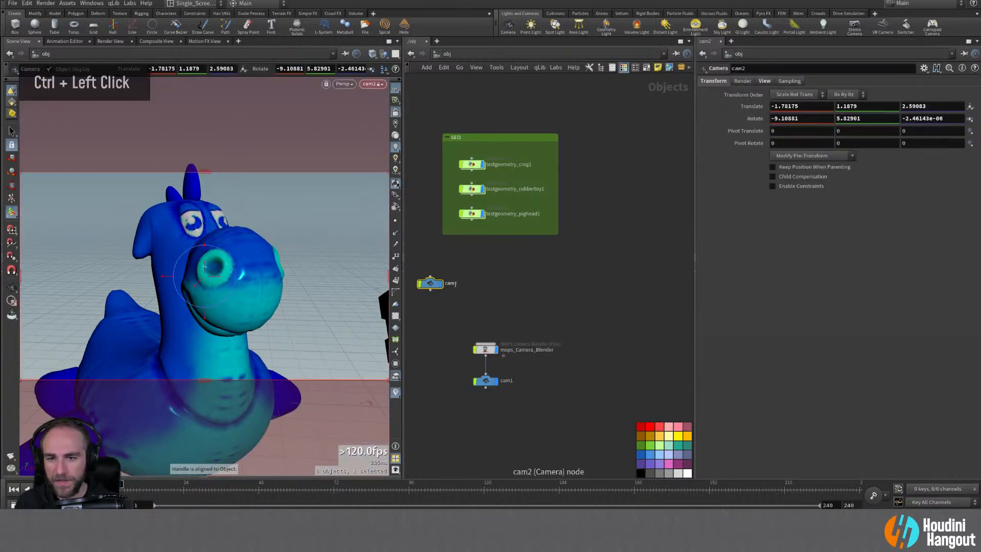
double_click(451, 284)
type("flip_c")
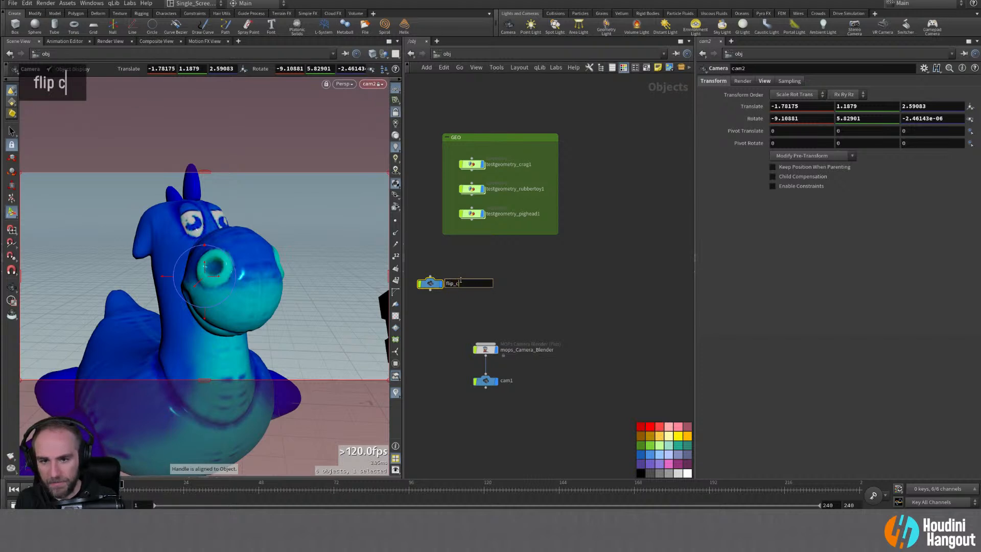
type("am")
key("Return")
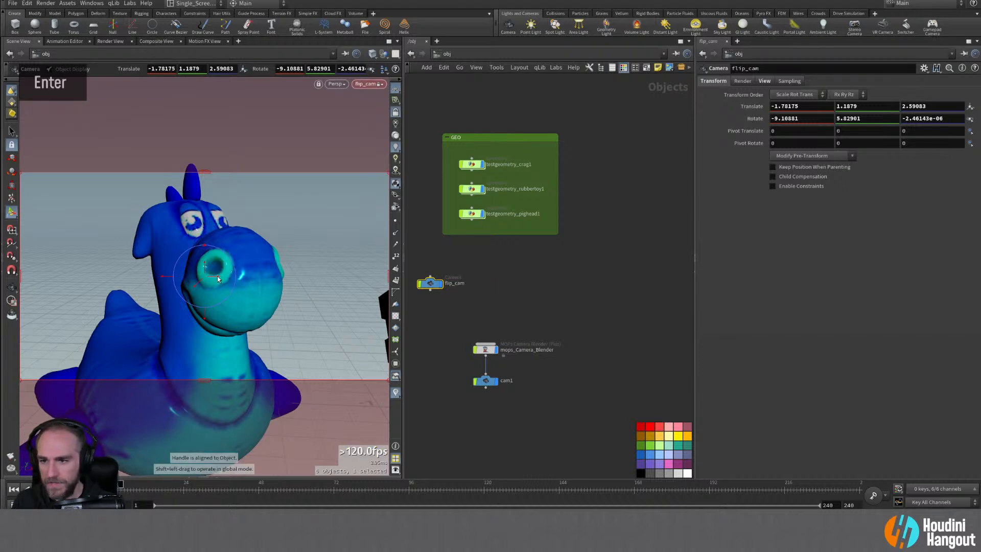
left_click_drag(217, 278, 198, 285)
scroll(197, 288, "down", 3)
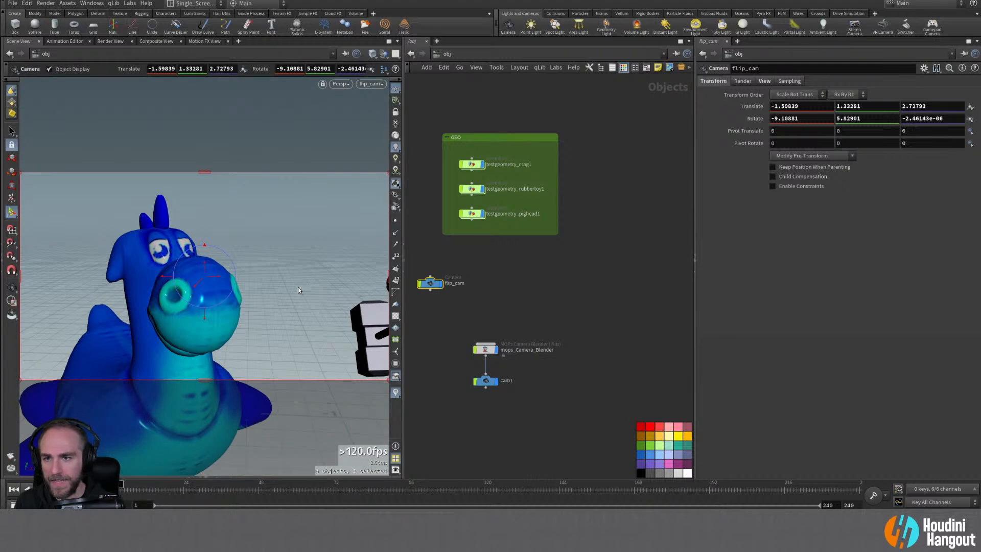
Step: Frame the crag from an angle and create a second camera from that view, rotated about 42.8 degrees around Y
right_click_drag(323, 282, 302, 292, "alt")
left_click_drag(353, 286, 307, 301, "alt")
middle_click_drag(373, 291, 301, 296, "alt")
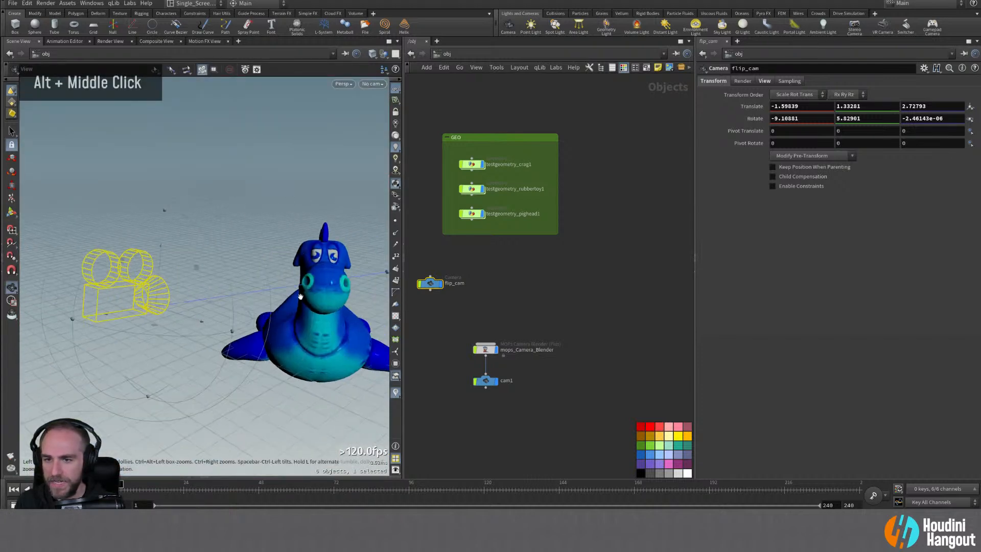
right_click_drag(300, 296, 281, 287, "alt")
middle_click_drag(281, 287, 226, 301, "alt")
left_click_drag(226, 301, 265, 327, "alt")
right_click_drag(265, 326, 291, 312, "alt")
middle_click_drag(291, 311, 266, 301, "alt")
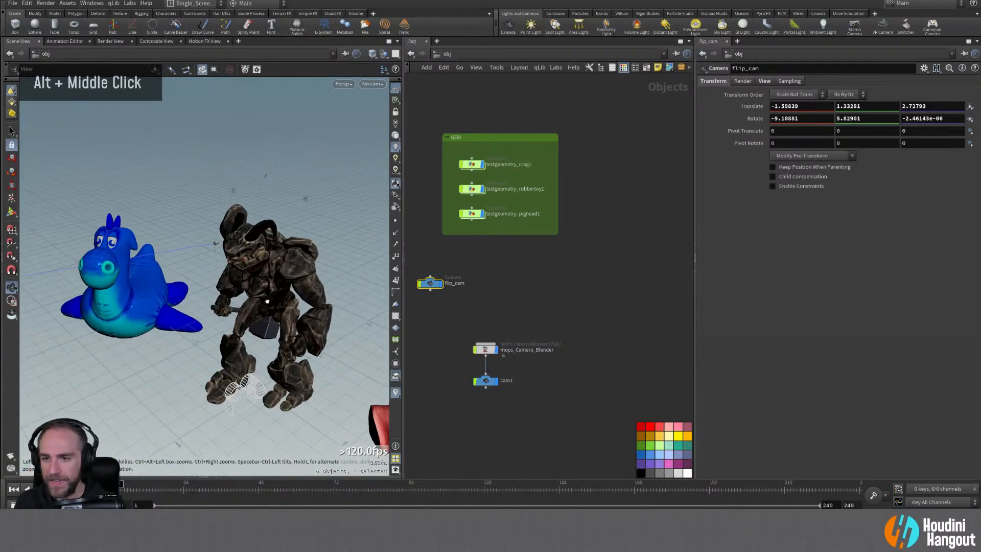
left_click_drag(267, 301, 258, 288, "alt")
middle_click_drag(258, 289, 265, 276, "alt")
right_click_drag(265, 276, 286, 246, "alt")
middle_click_drag(286, 245, 299, 207, "alt")
right_click_drag(298, 206, 275, 212, "alt")
left_click(508, 25, "ctrl")
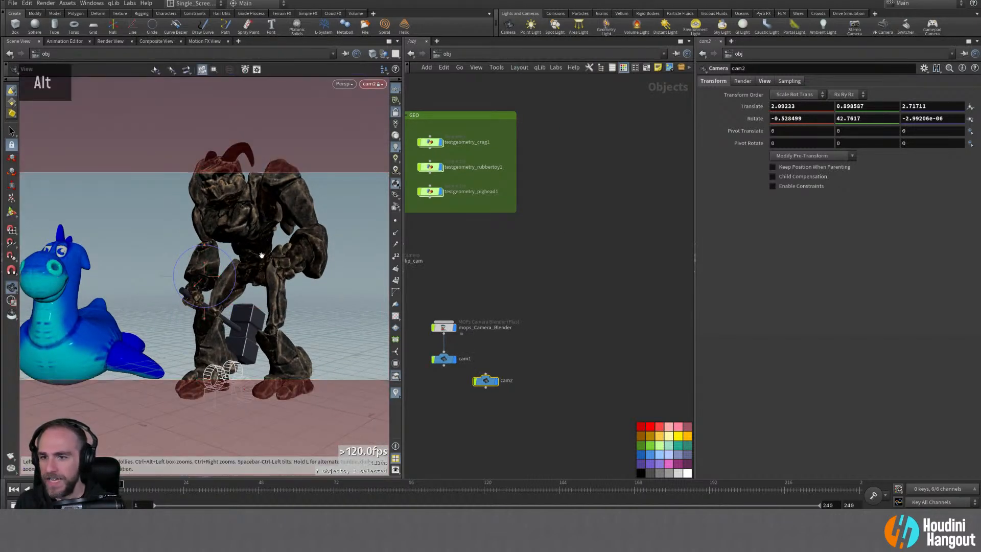
Step: Reframe the crag camera to show the whole figure, at about X 2.14, Y 1.43, Z 3.68 and rotated about 29.3 degrees around Y
right_click_drag(262, 257, 215, 265, "alt")
middle_click_drag(268, 255, 231, 284, "alt")
right_click_drag(232, 284, 225, 278, "alt")
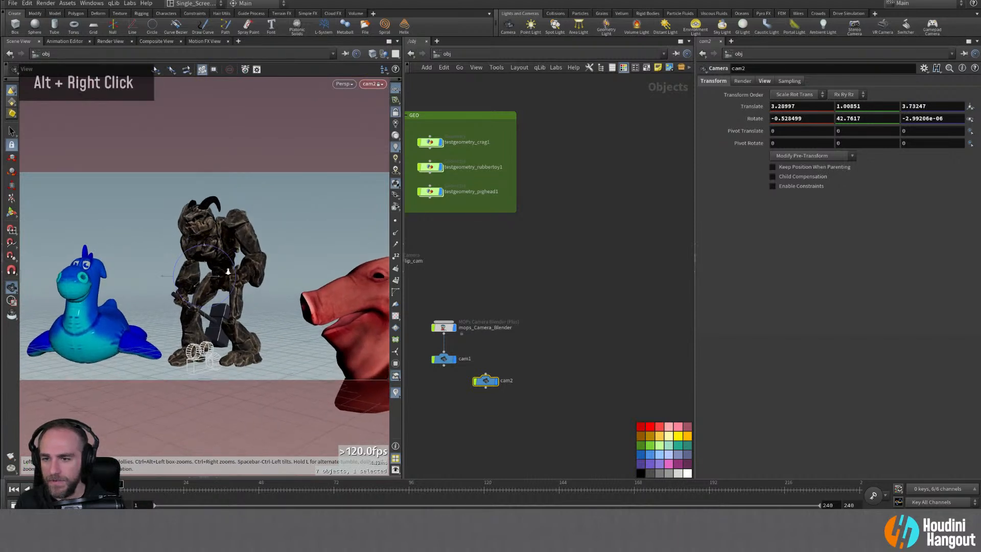
left_click_drag(225, 278, 230, 276, "alt")
right_click_drag(230, 276, 229, 271, "alt")
middle_click_drag(229, 271, 235, 276, "alt")
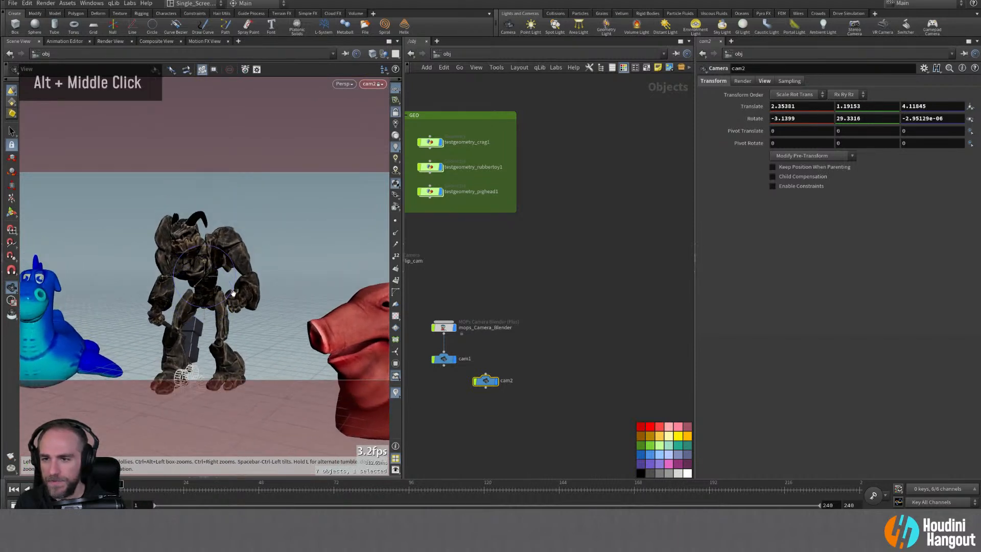
right_click_drag(235, 276, 240, 280, "alt")
middle_click_drag(240, 280, 249, 287, "alt")
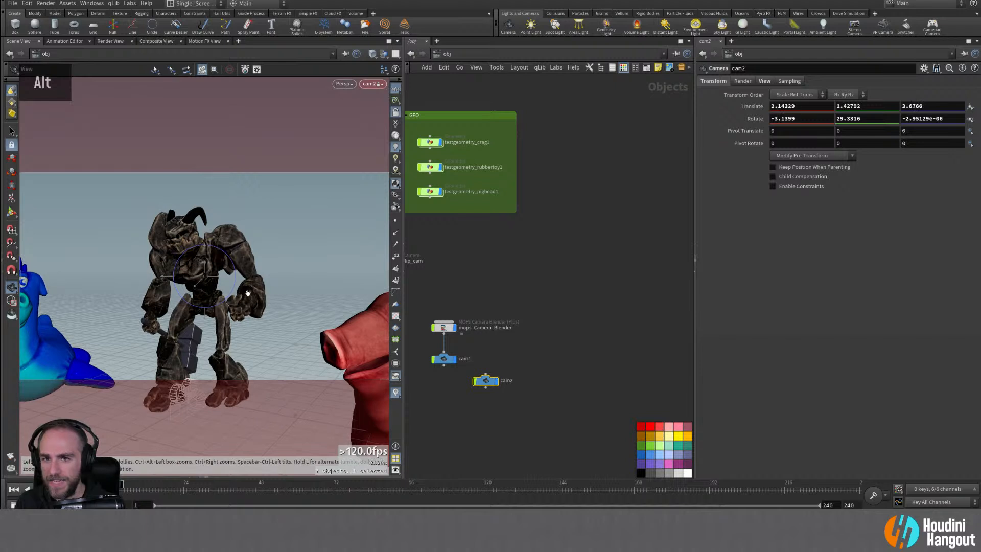
Step: Rename the crag's camera crag_cam and place its node beside flip_cam below the GEO box
double_click(516, 380)
type("c")
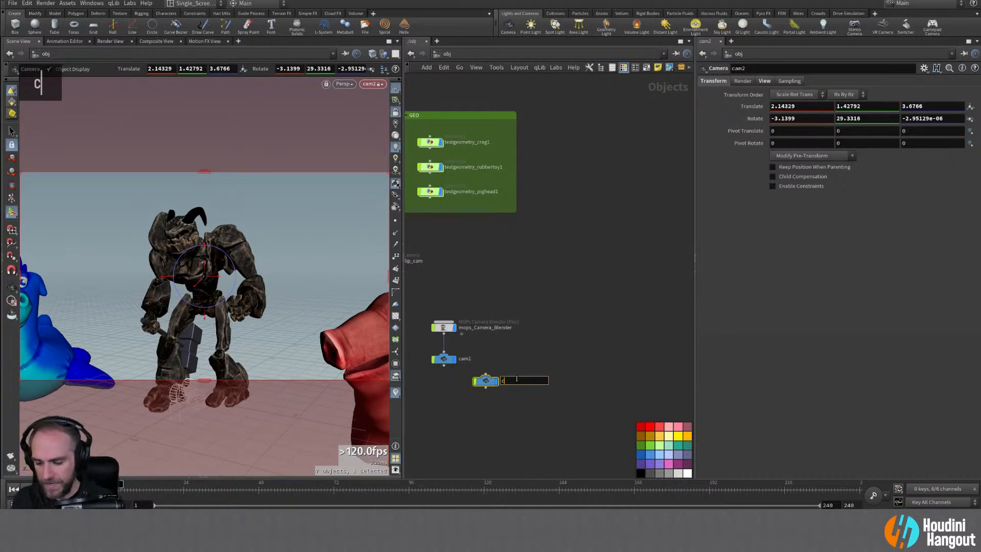
type("rag_cam")
key("Return")
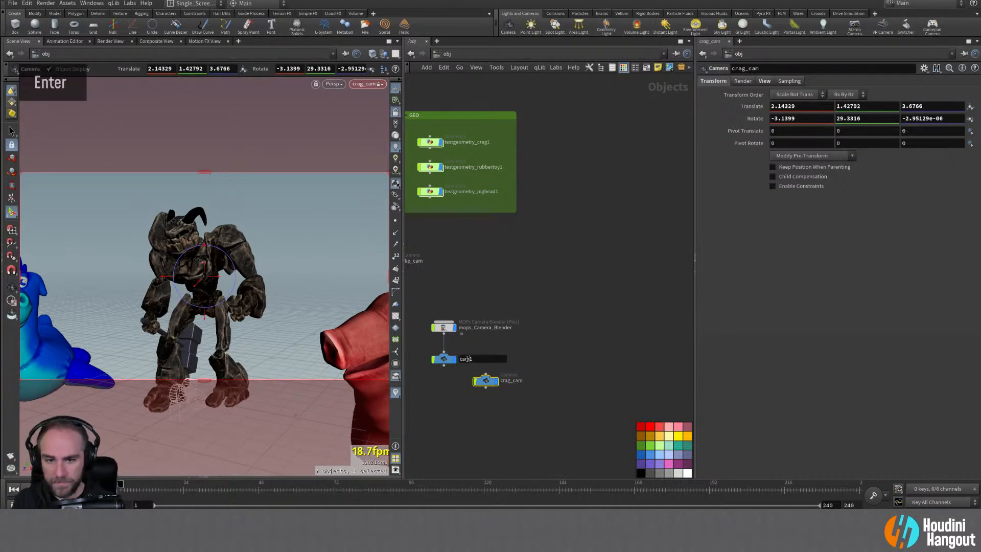
left_click_drag(493, 384, 472, 267)
middle_click_drag(457, 311, 526, 313, "alt")
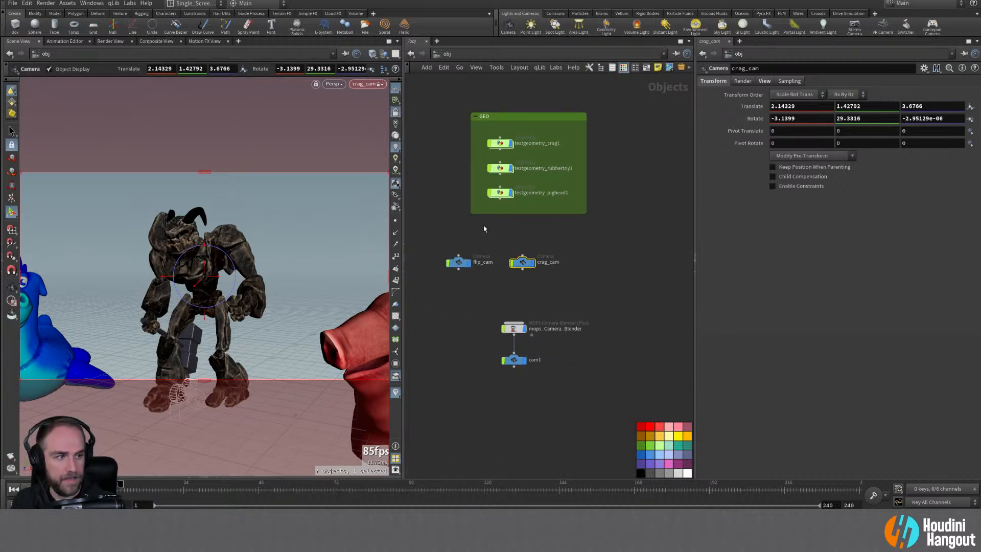
Step: Unlock the view from crag_cam, frame a three-quarter close-up of the pig head and create a camera from that view, rotated about -30 degrees around Y
left_click(395, 113)
right_click_drag(307, 225, 266, 205, "alt")
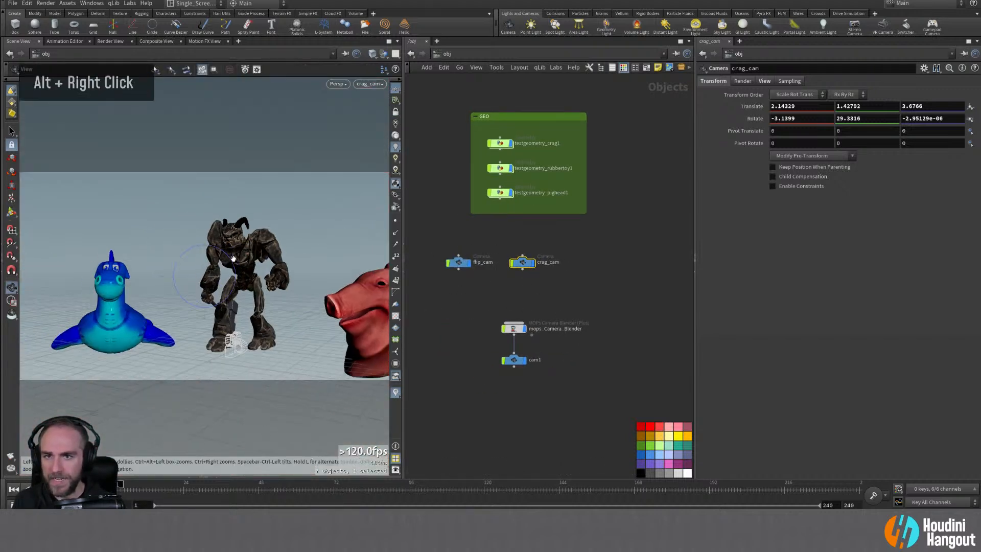
left_click_drag(266, 215, 307, 245, "alt")
middle_click_drag(326, 245, 235, 255, "alt")
left_click_drag(235, 255, 275, 250, "alt")
right_click_drag(296, 235, 359, 262, "alt")
middle_click_drag(202, 299, 208, 304, "alt")
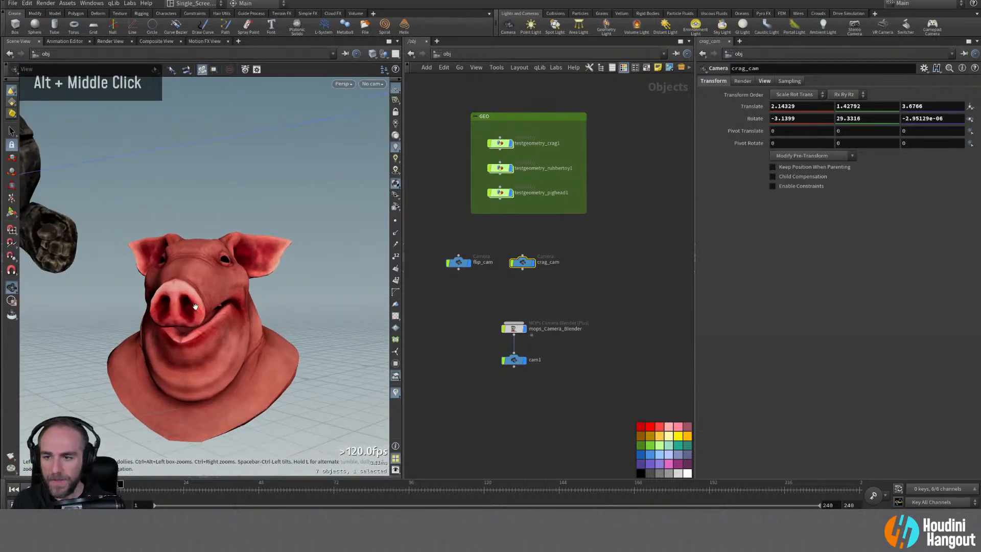
right_click_drag(209, 304, 218, 284, "alt")
middle_click_drag(219, 284, 225, 285, "alt")
left_click_drag(225, 284, 212, 298, "alt")
mouse_move(212, 299)
right_mouse_down("alt")
mouse_move(254, 267)
mouse_move(221, 286)
right_mouse_up("alt")
left_click_drag(221, 287, 227, 293, "alt")
middle_click_drag(228, 293, 237, 295, "alt")
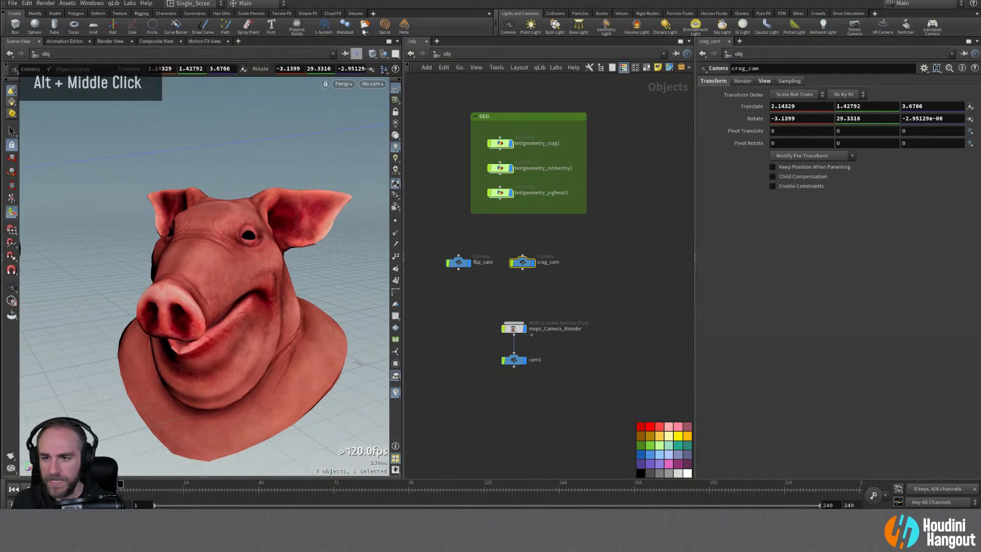
left_click(508, 25, "ctrl")
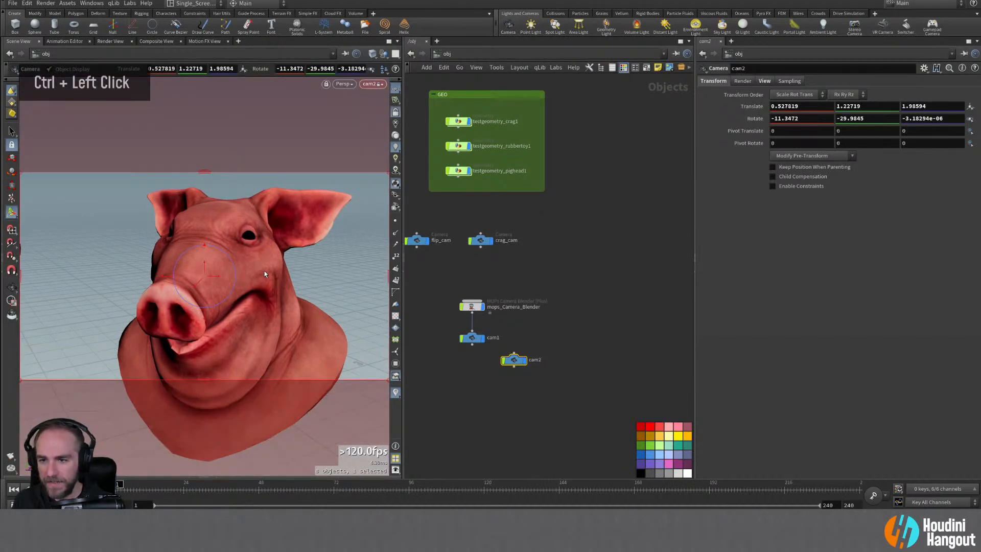
Step: Shift the pig head's camera to about X 0.51, Y 1.24, Z 2.10, rename it pig_cam and place it beside crag_cam
mouse_move(307, 261)
middle_mouse_down("alt")
mouse_move(267, 258)
mouse_move(312, 244)
middle_mouse_up("alt")
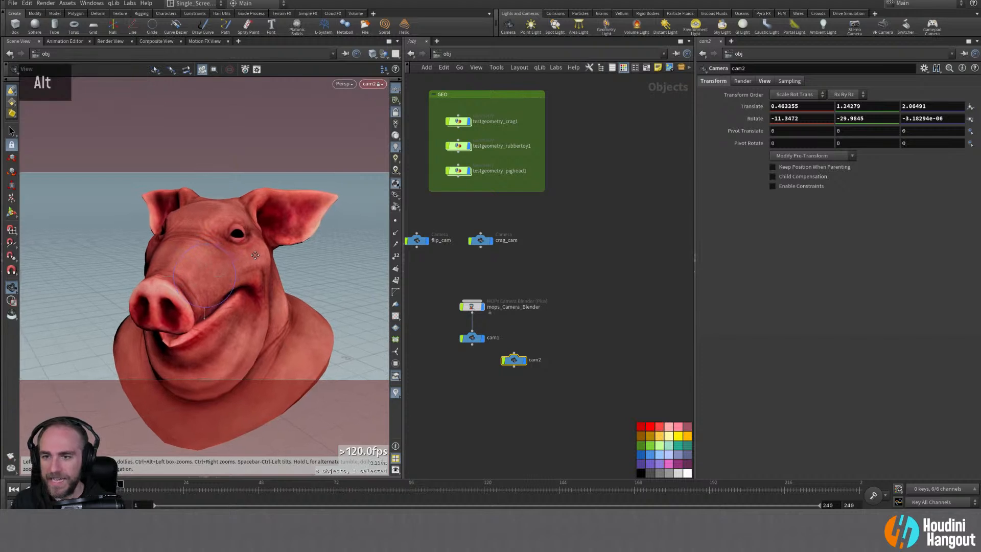
double_click(535, 359)
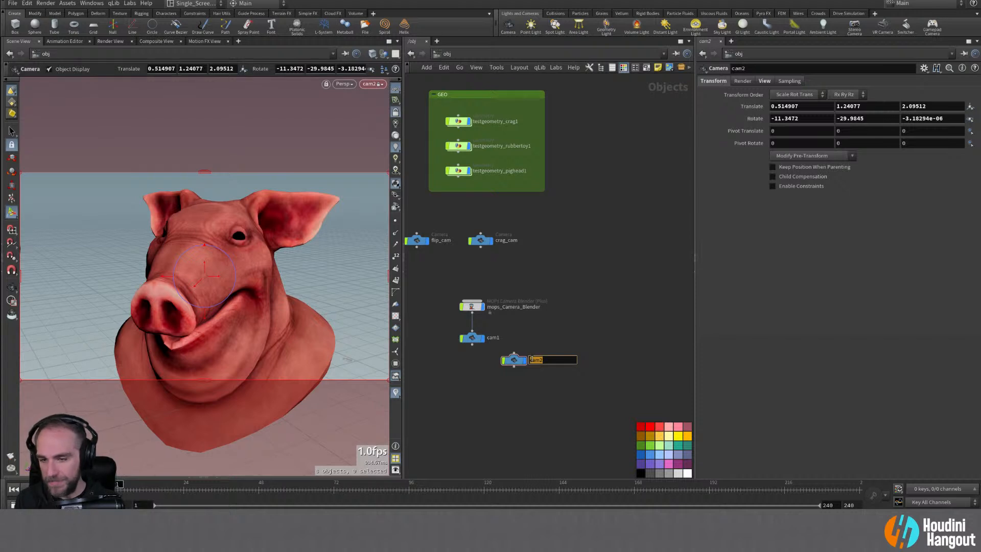
type("pig_c")
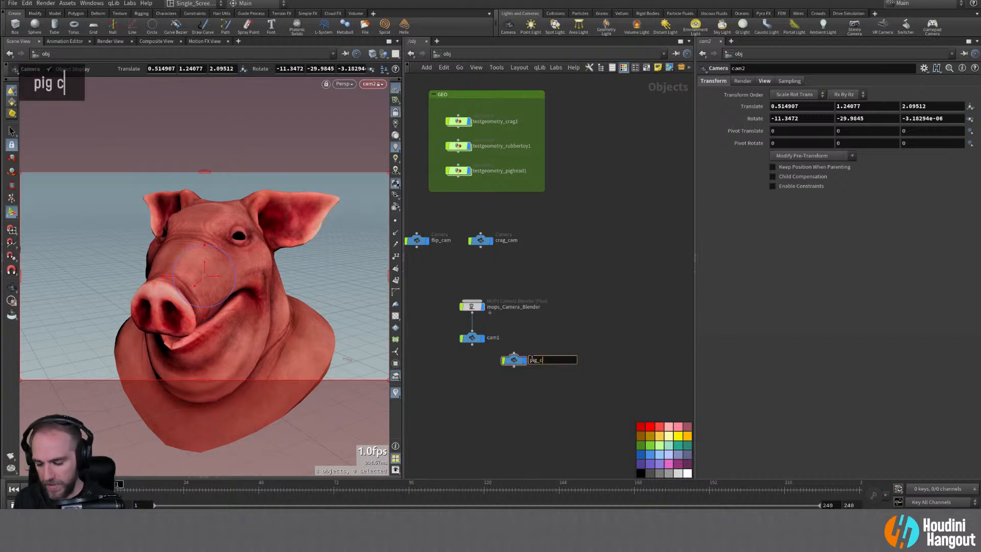
type("am")
key("Return")
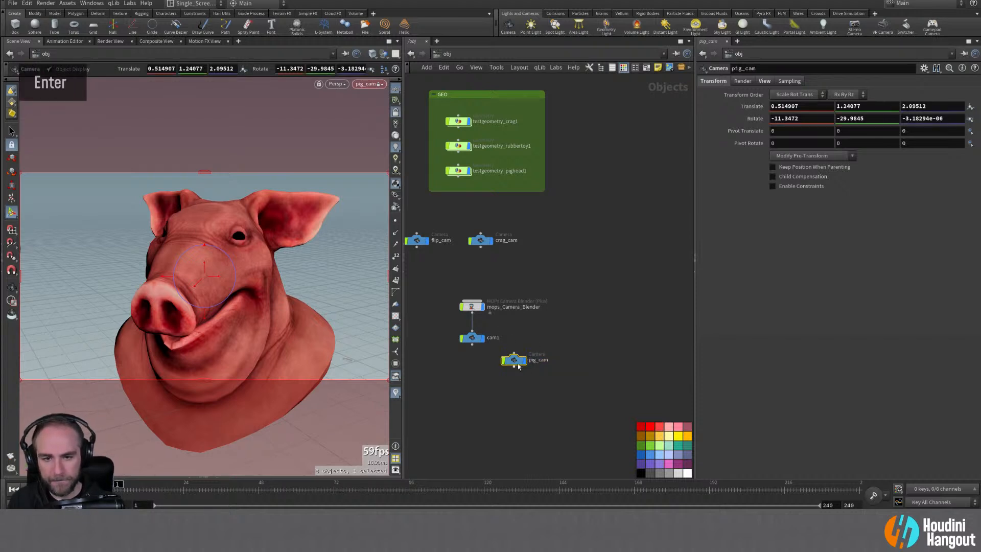
left_click_drag(518, 366, 548, 246)
Step: Move the MOPs Camera Blender and cam1 below crag_cam, and wire flip_cam, crag_cam and pig_cam into the blender in that order
middle_click_drag(514, 273, 540, 276, "alt")
left_click_drag(474, 291, 532, 353)
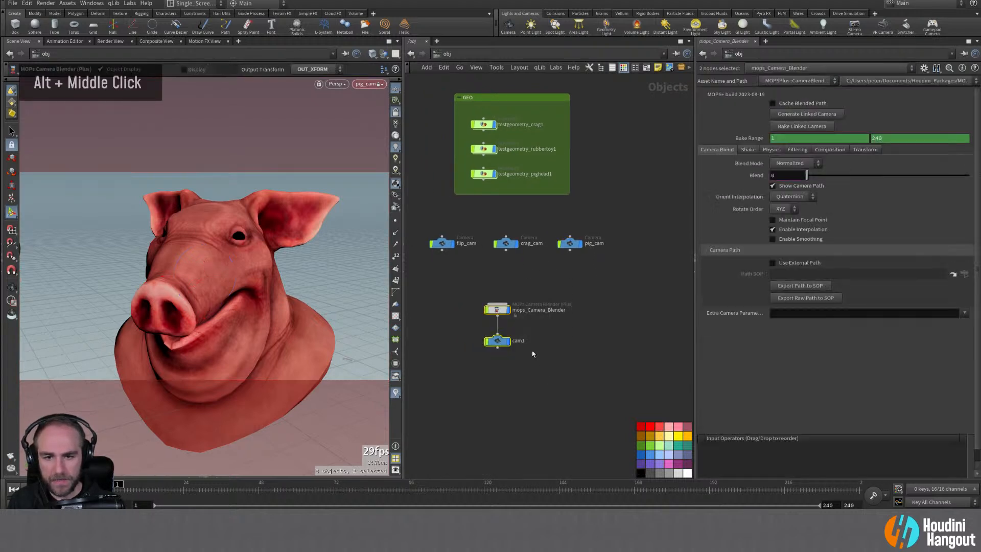
left_click_drag(508, 314, 524, 333)
double_click(450, 262)
left_click(505, 250, "shift")
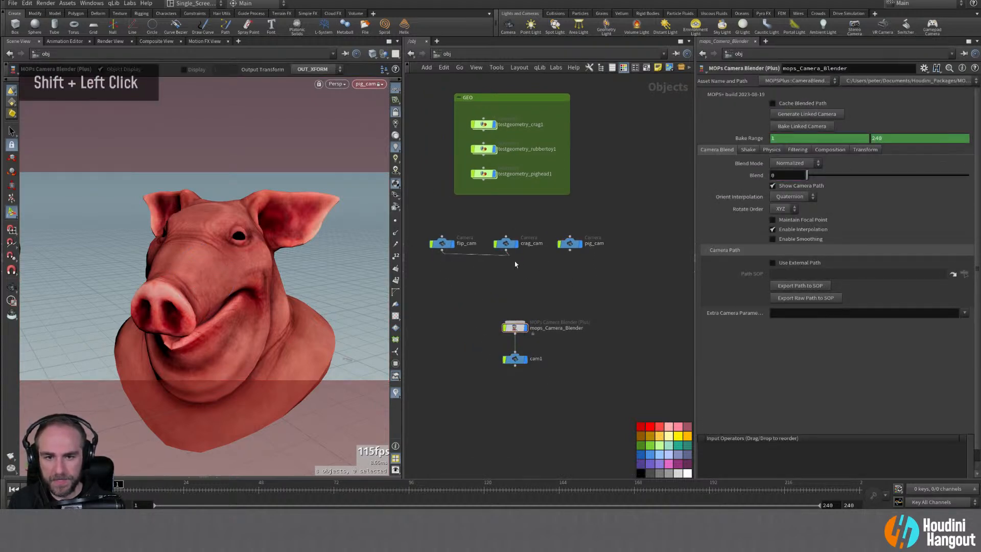
left_click(509, 316)
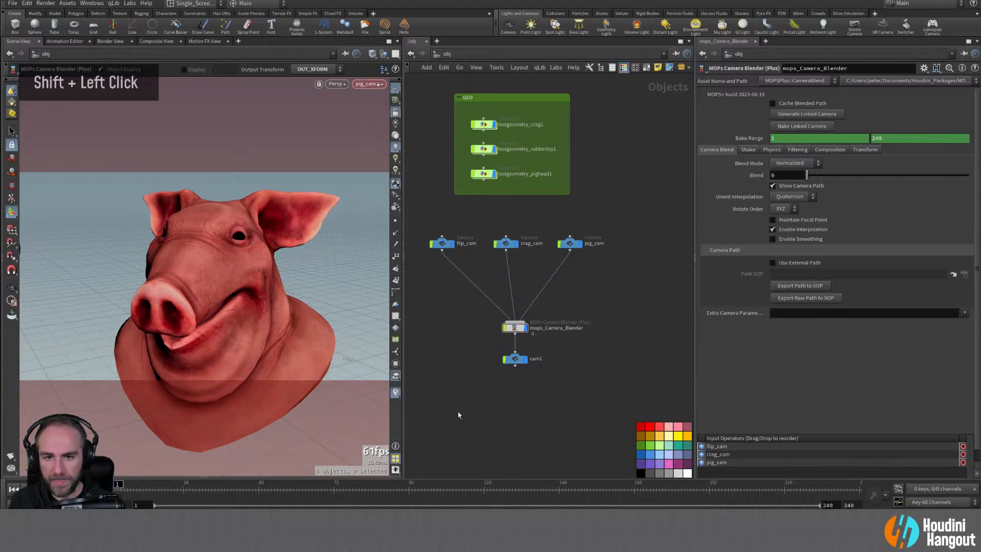
Step: Hide the shelf tools and move the MOPs Camera Blender node slightly up towards the three cameras
left_click(3, 14)
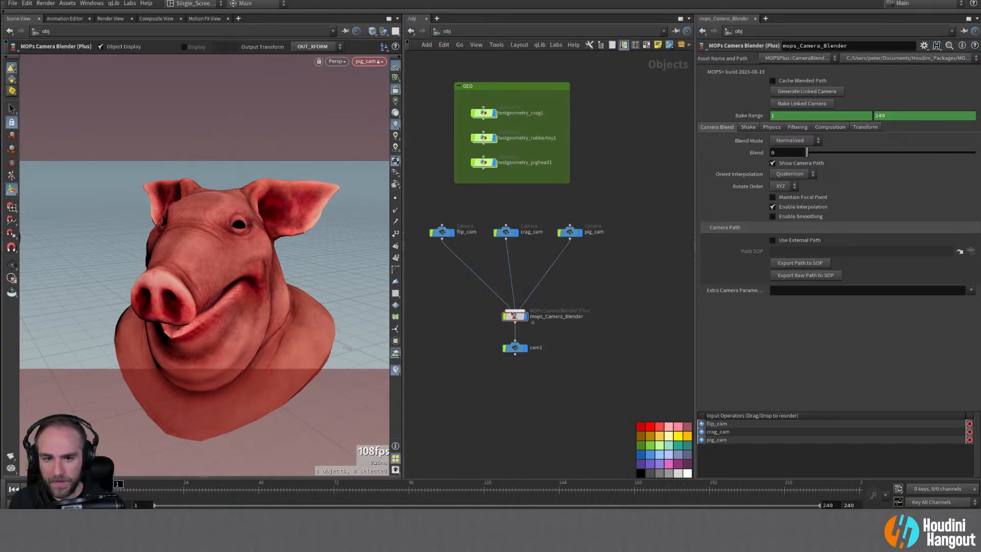
left_click_drag(512, 315, 517, 300)
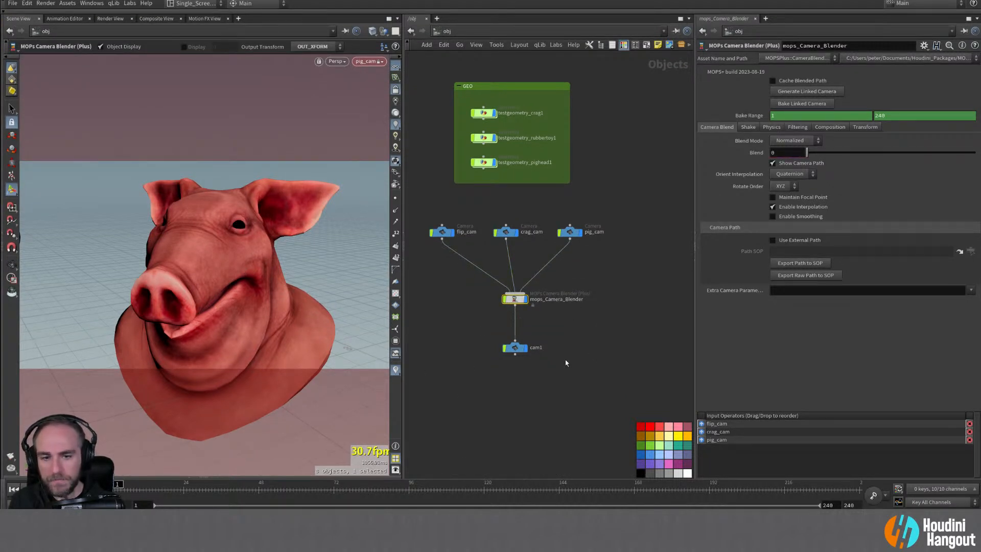
Step: Look through cam1, the blender's output camera, in the viewport
left_click(516, 348)
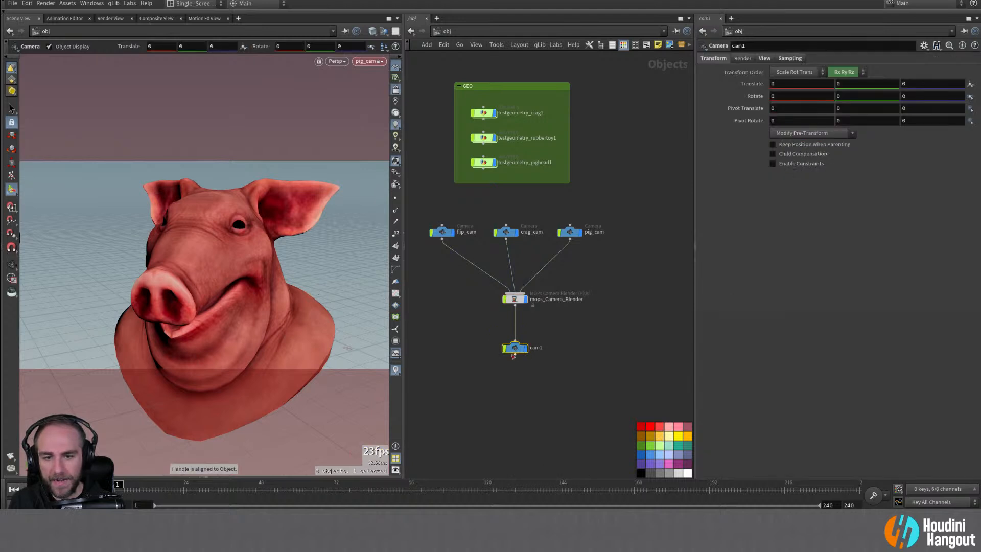
left_click(372, 62)
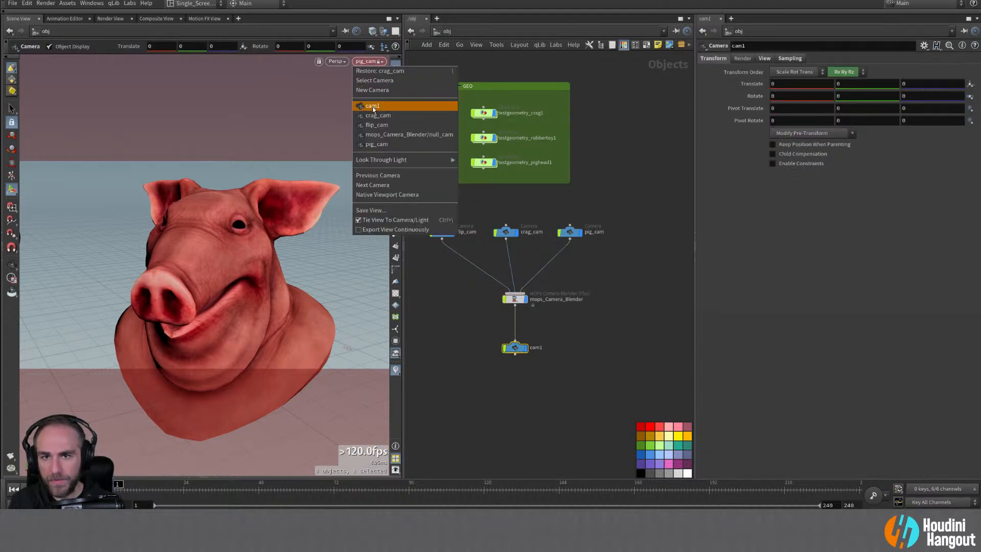
left_click(373, 105)
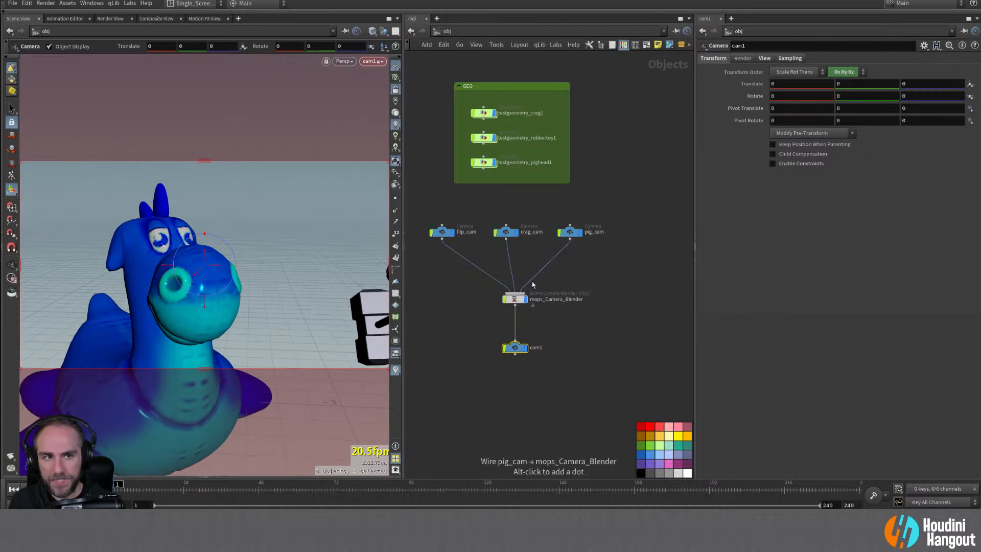
Step: Keyframe the MOPs Camera Blender's Blend at 0 on frame 12
left_click(512, 300)
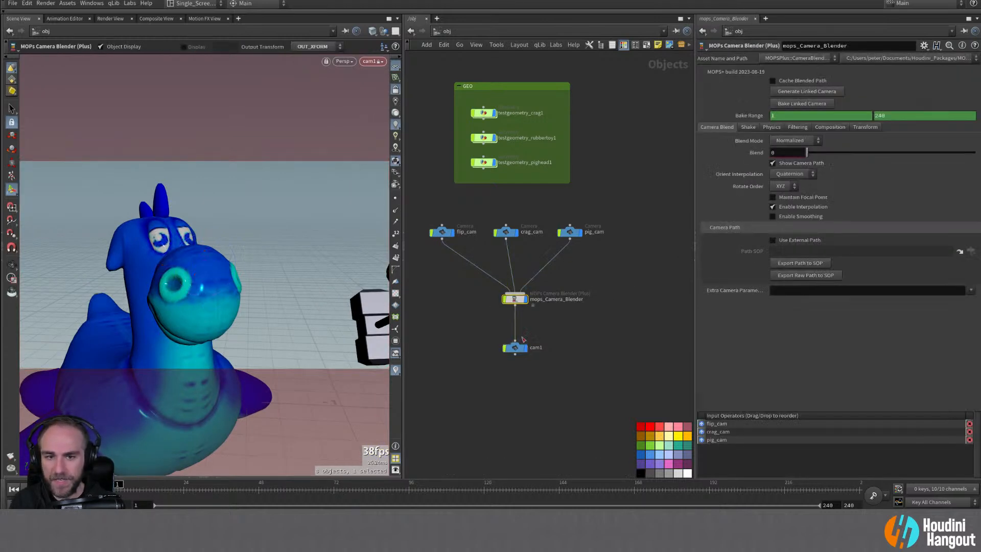
mouse_move(809, 154)
left_mouse_down()
mouse_move(976, 155)
mouse_move(807, 154)
left_mouse_up()
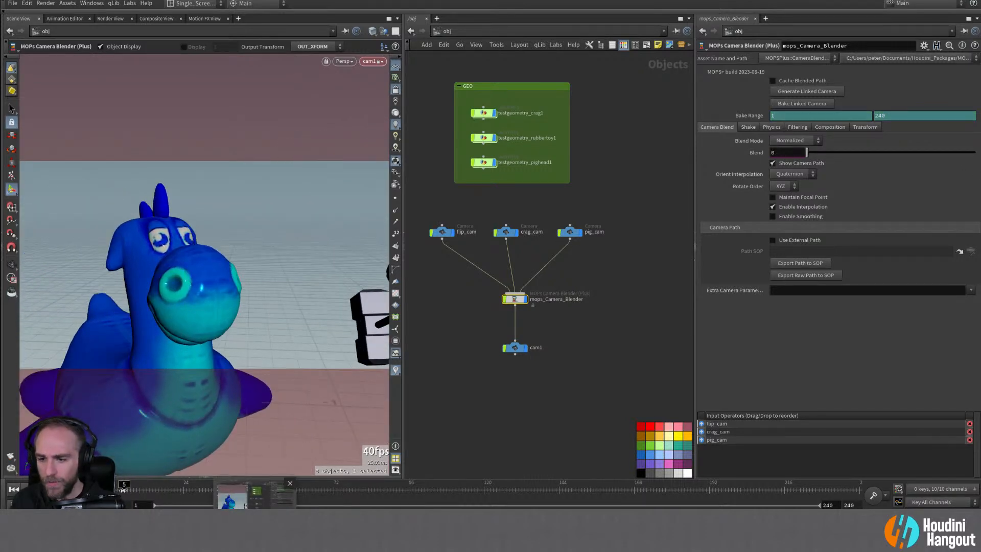
left_click_drag(122, 489, 177, 499)
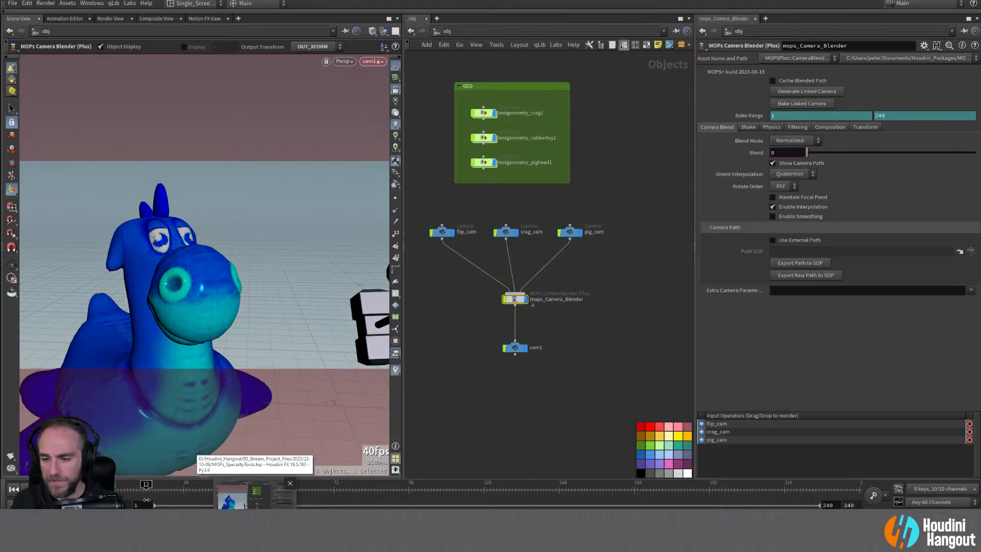
left_click(749, 152, "alt")
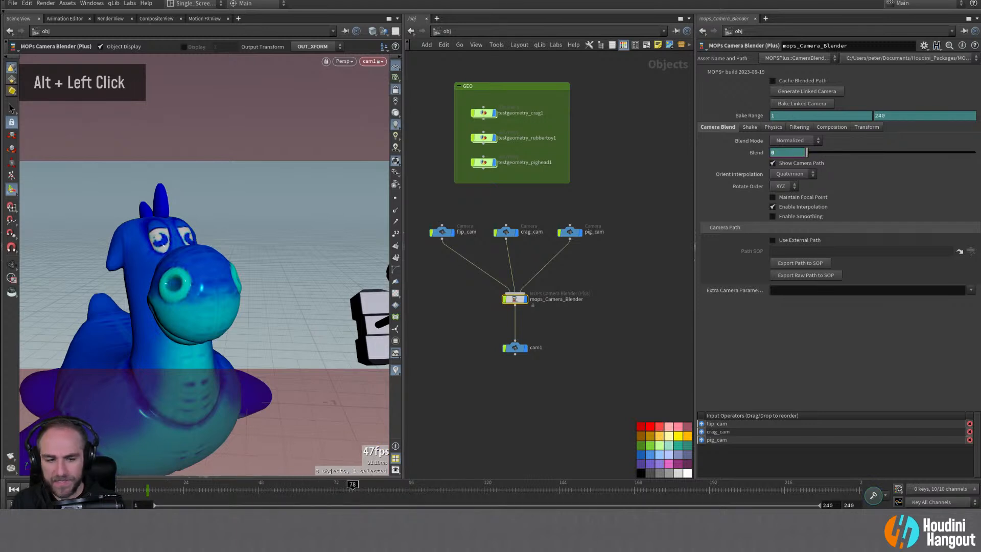
Step: Keyframe the MOPs Camera Blender's Blend at 0.635 on frame 60 and at 1 on frame 124
double_click(850, 505)
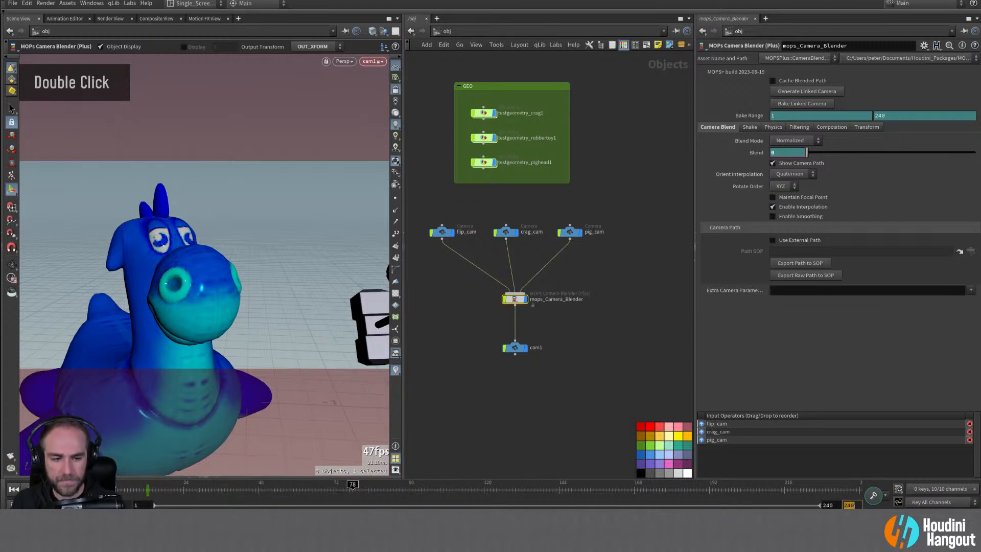
key("Return")
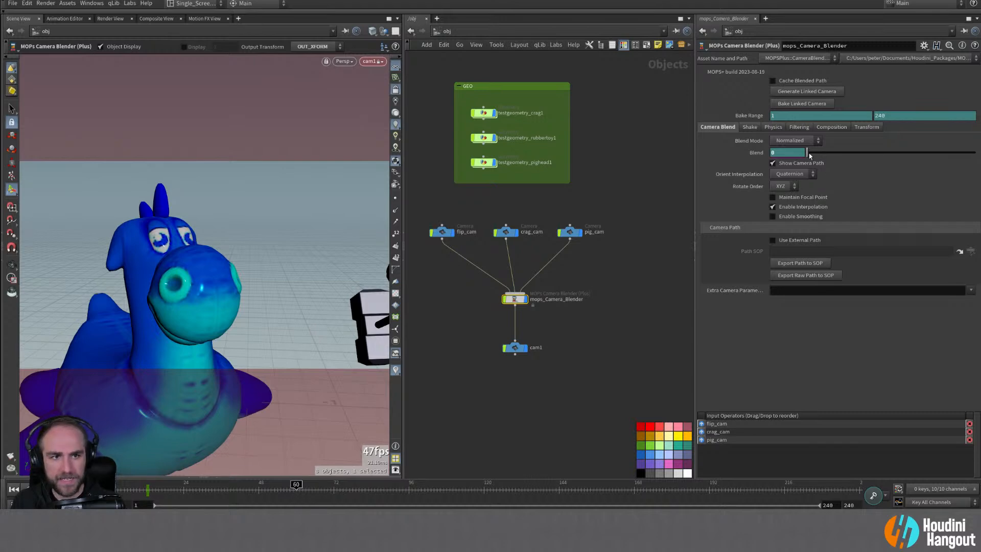
left_click_drag(809, 155, 914, 156)
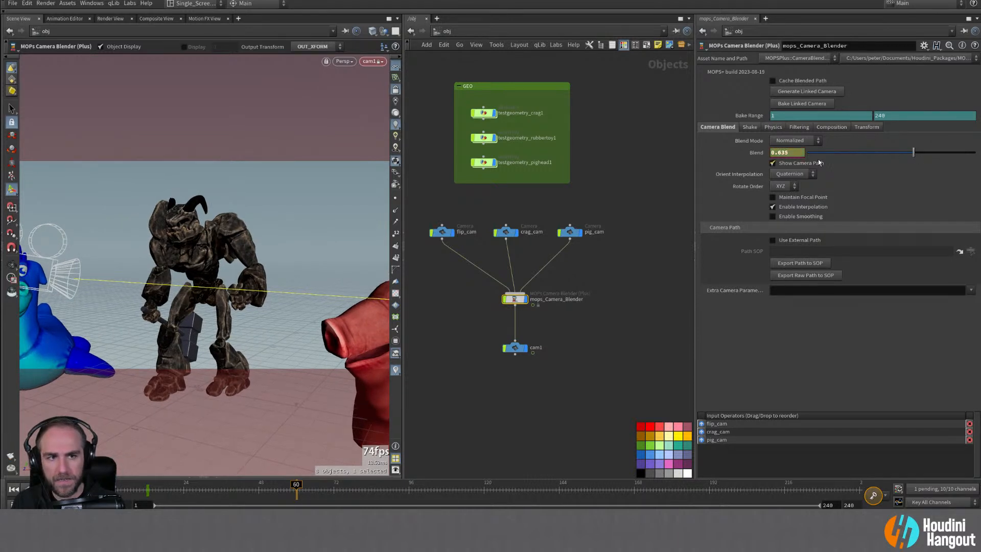
left_click(759, 158, "alt")
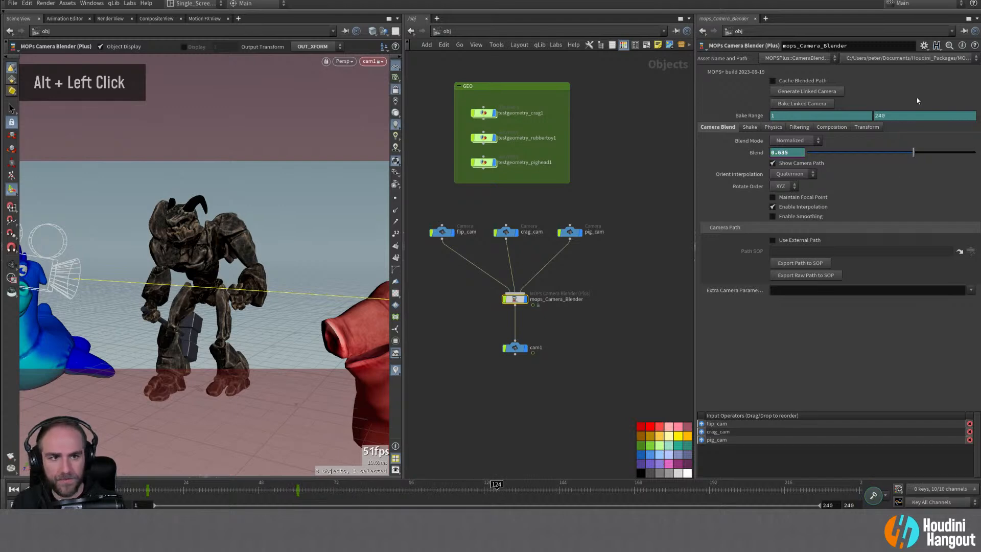
left_click_drag(912, 152, 974, 153)
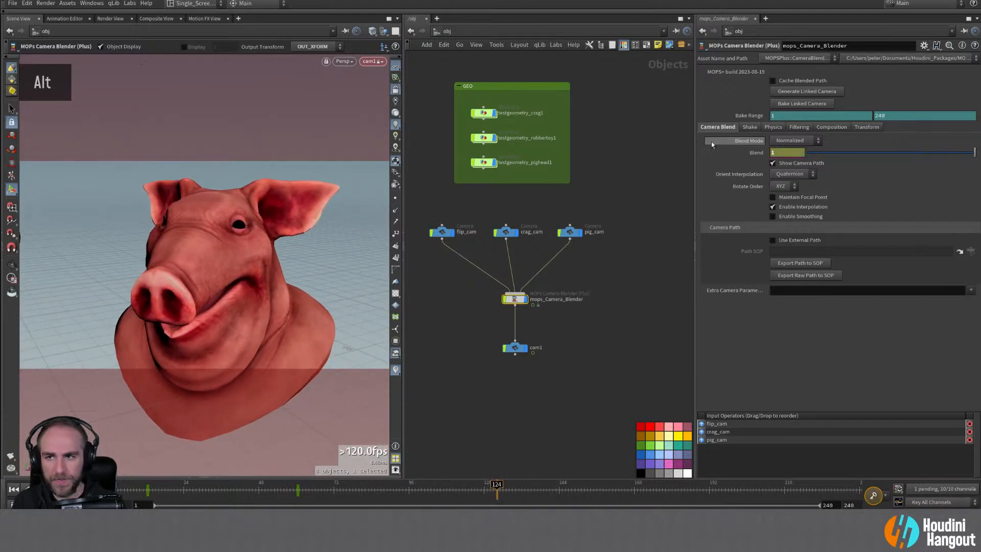
left_click(758, 153, "alt")
Step: Remove the MOPs Camera Blender's Blend keyframe on frame 60
mouse_move(260, 494)
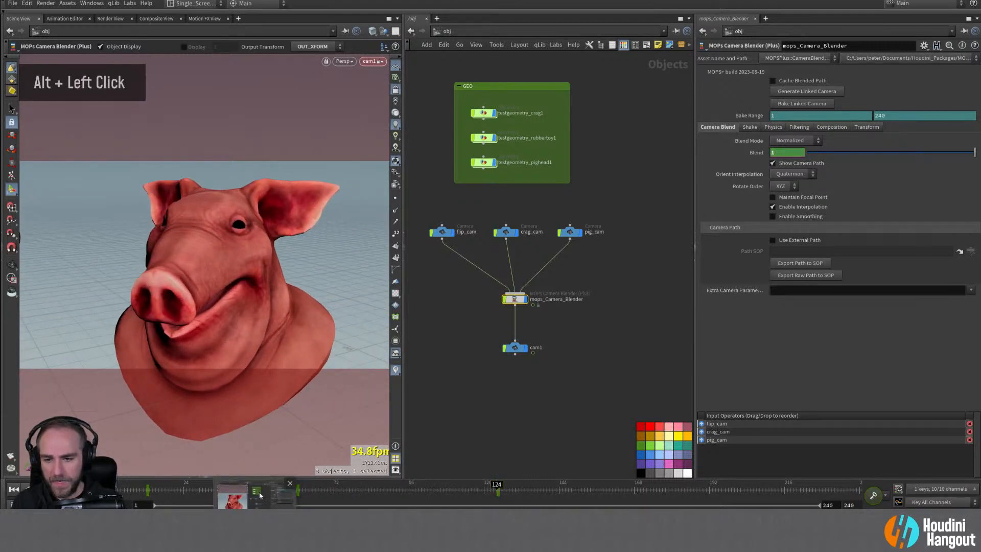
left_click_drag(298, 494, 324, 494)
left_click(299, 493)
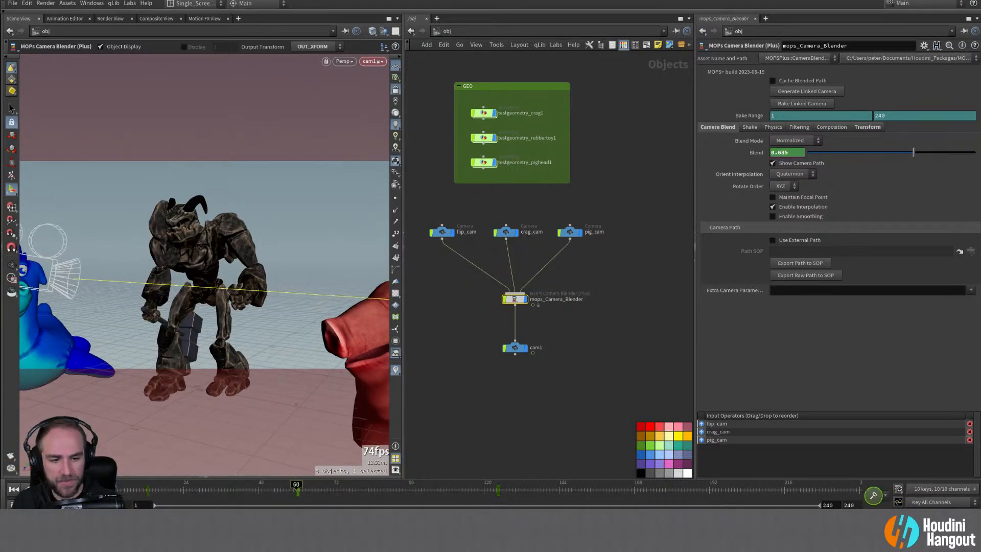
right_click(744, 155)
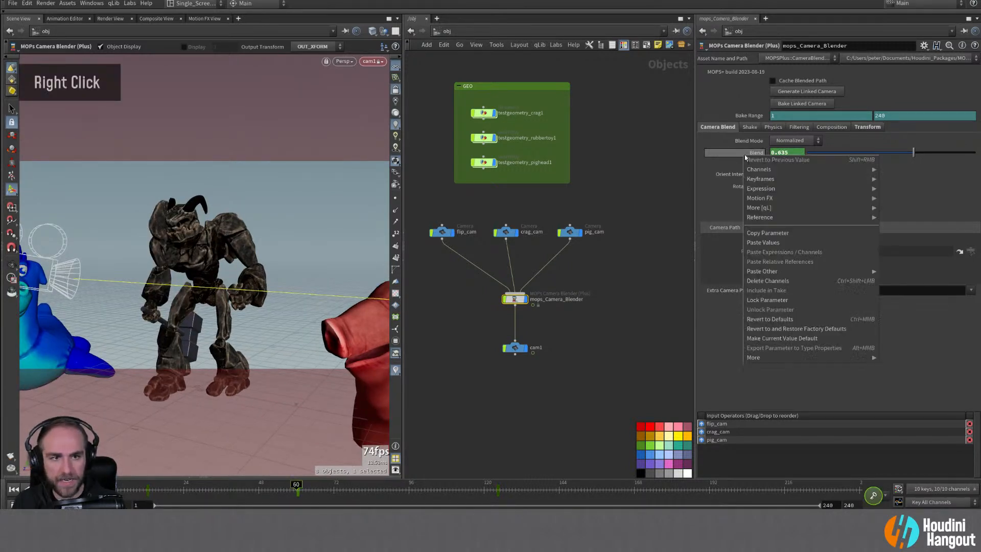
mouse_move(760, 180)
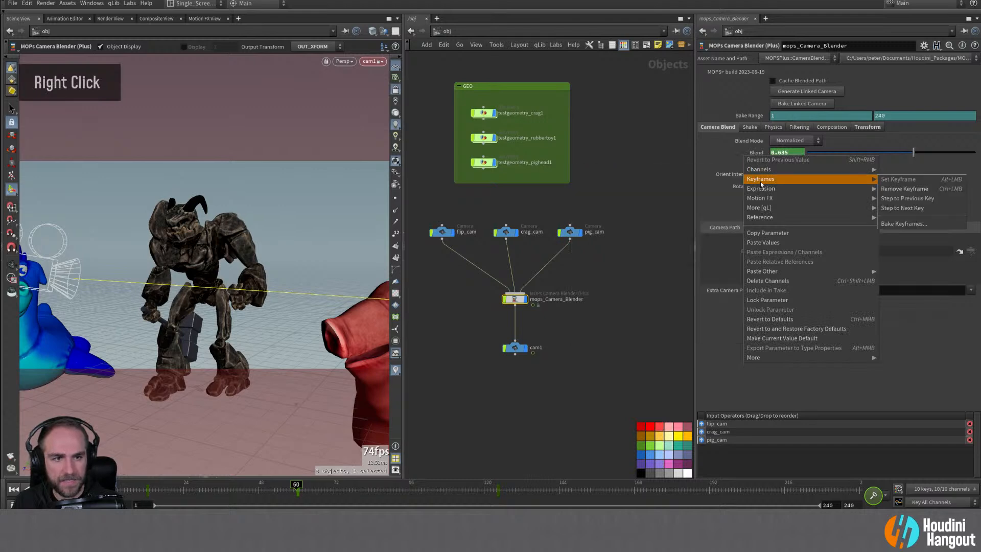
left_click(898, 190)
Step: Try Enable Smoothing on the MOPs Camera Blender at frame 47 and orbit out to inspect the camera path
left_click_drag(213, 494, 256, 491)
right_click_drag(127, 238, 153, 256, "alt")
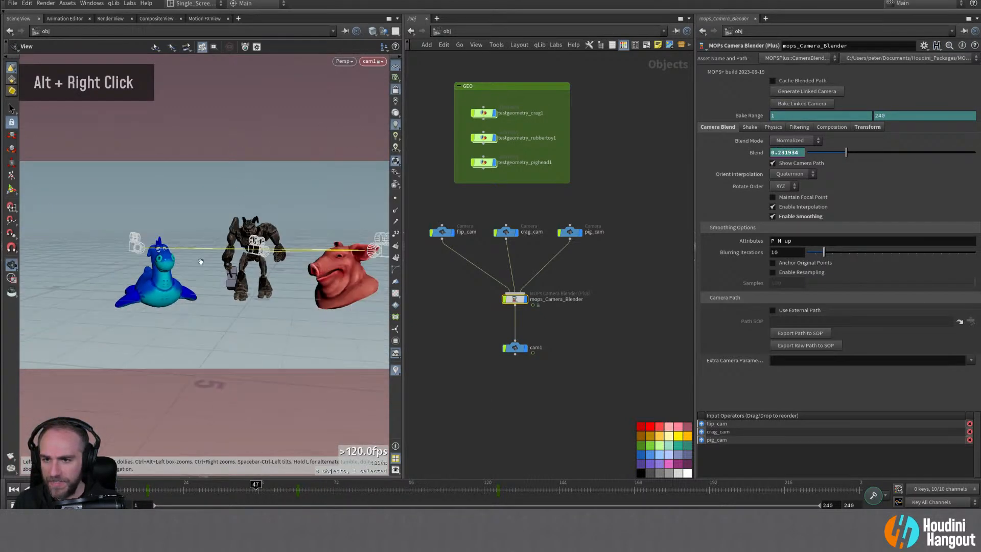
mouse_move(153, 256)
left_mouse_down("alt")
mouse_move(201, 299)
mouse_move(170, 239)
mouse_move(153, 255)
left_mouse_up("alt")
middle_click_drag(154, 256, 174, 240, "alt")
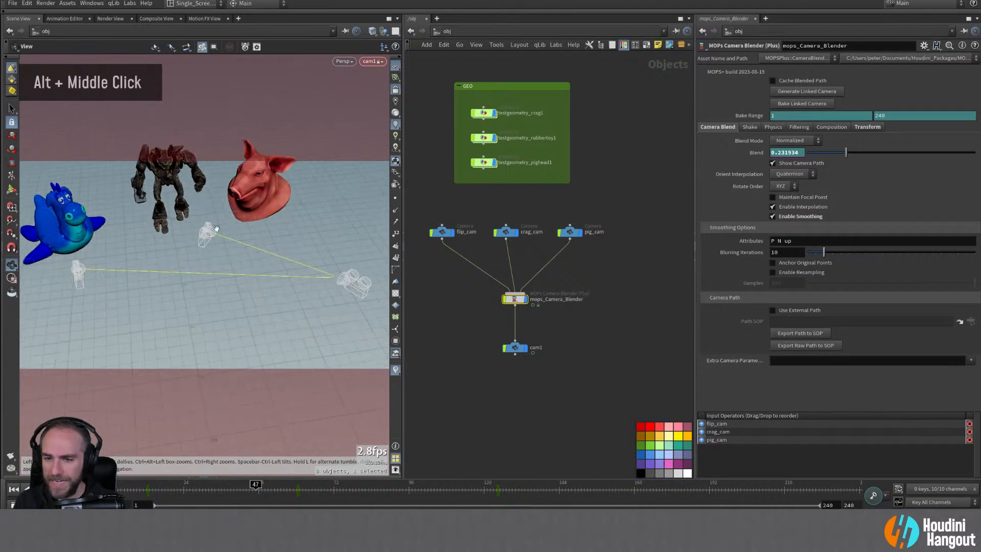
mouse_move(173, 240)
left_mouse_down("alt")
mouse_move(189, 243)
mouse_move(173, 246)
left_mouse_up("alt")
right_click_drag(172, 246, 210, 216, "alt")
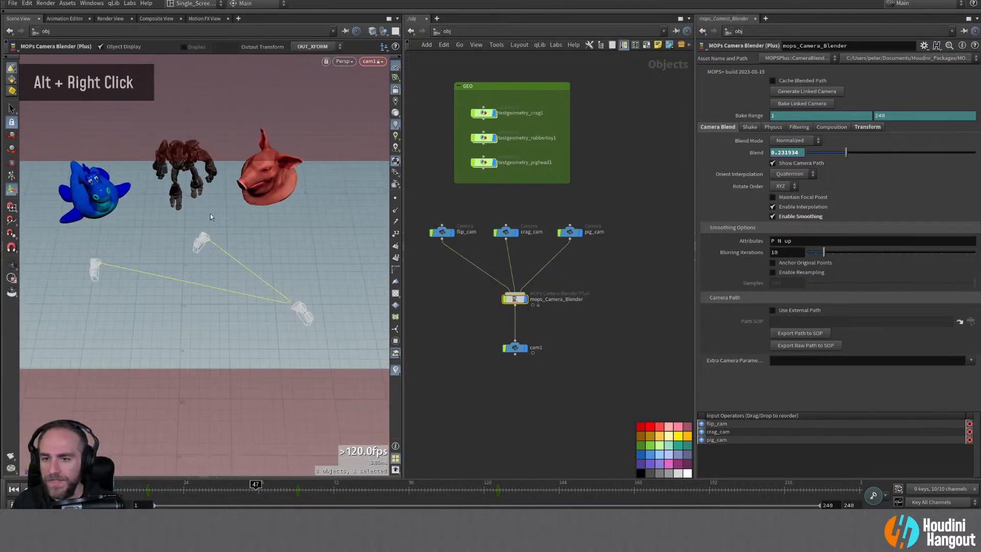
Step: Undo the accidental moves of the locked camera and the Enable Smoothing change
key("ctrl+z")
key("ctrl+z")
key("ctrl+z")
key("ctrl+z")
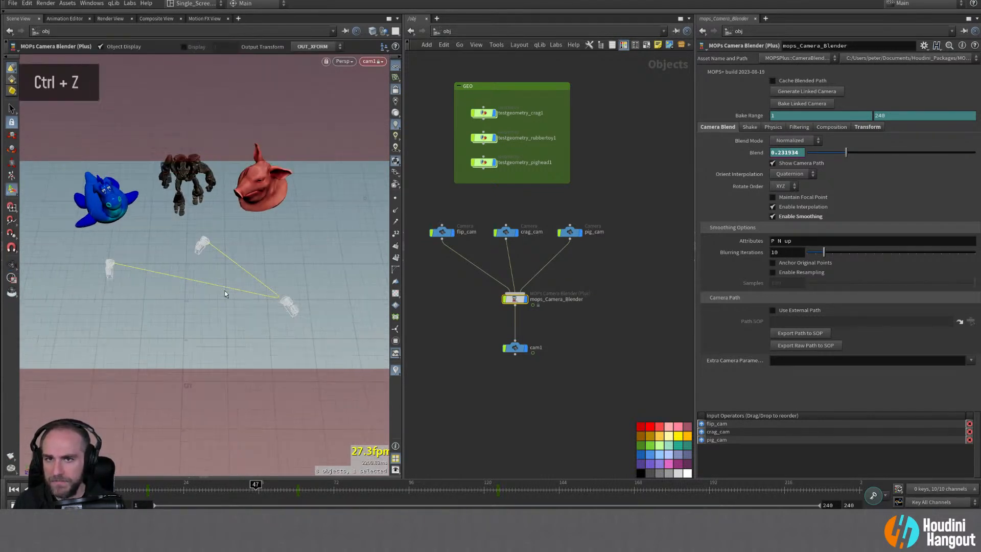
key("ctrl+z")
key("ctrl+z")
key("ctrl+z")
key("ctrl+z")
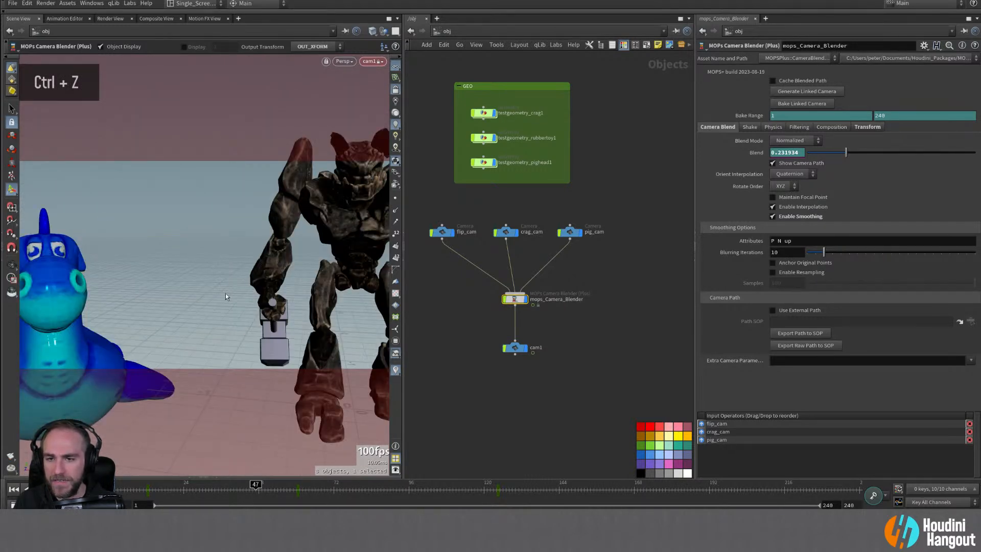
key("ctrl+z")
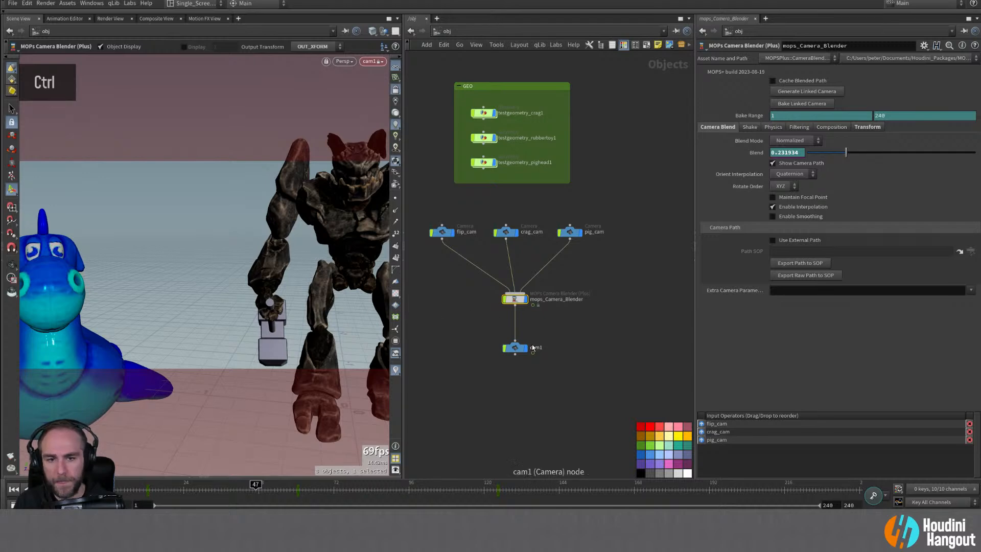
Step: Leave cam1 for a free view overlooking all cameras and their path, and scrub to frame 62 to examine the blended camera's motion
left_click(395, 90)
right_click_drag(327, 245, 276, 245, "alt")
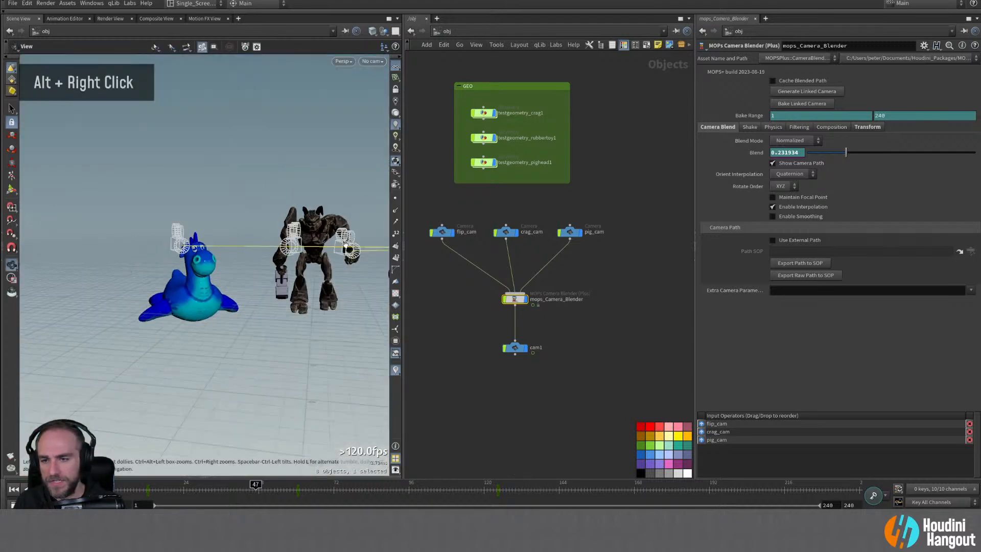
left_click_drag(279, 251, 284, 283, "alt")
middle_click_drag(284, 284, 195, 293, "alt")
left_click_drag(195, 293, 197, 320, "alt")
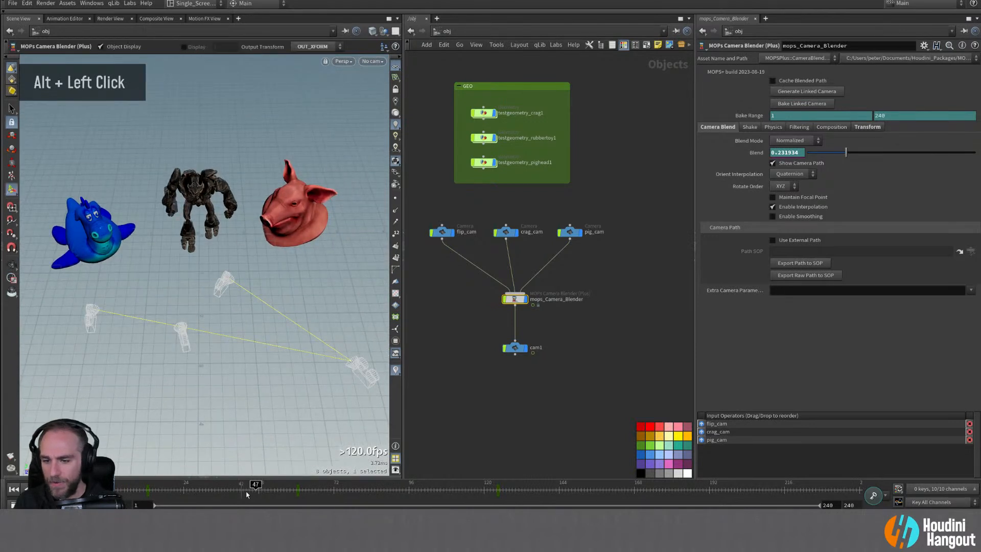
left_click_drag(255, 489, 302, 502)
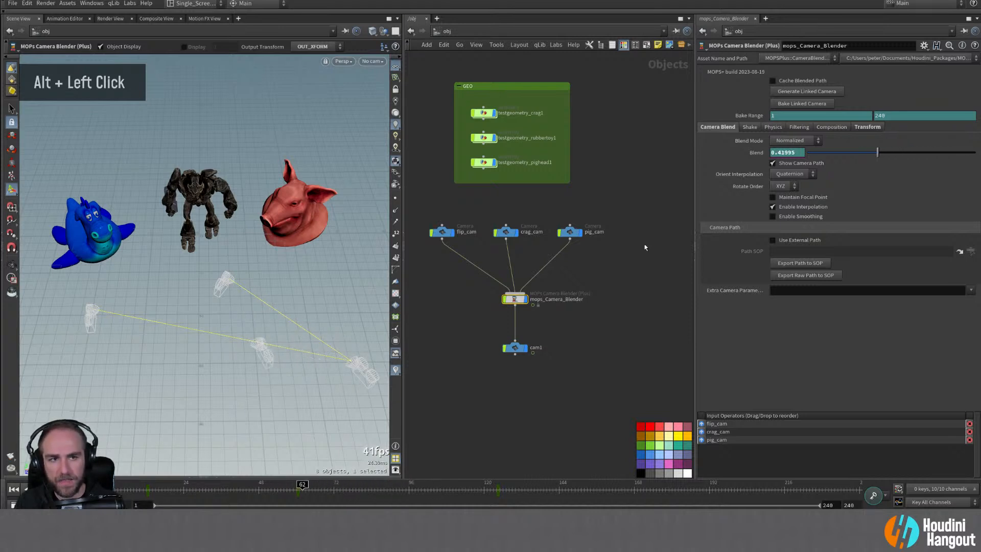
Step: Set the MOPs Camera Blender's Blend Mode to Camera Index and go to frame 60
left_click(791, 159)
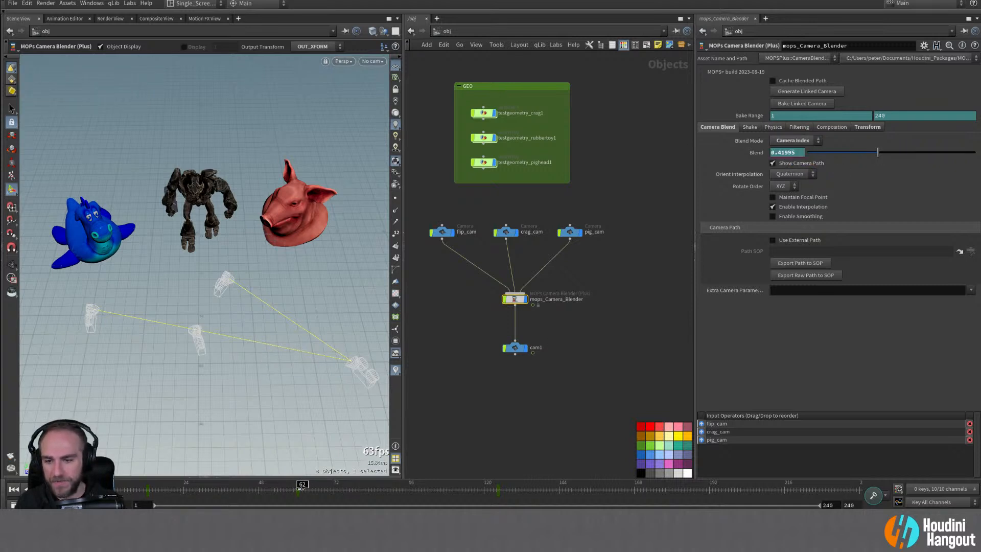
mouse_move(301, 488)
left_mouse_down()
mouse_move(224, 490)
mouse_move(503, 498)
mouse_move(215, 499)
mouse_move(468, 500)
mouse_move(293, 504)
left_mouse_up()
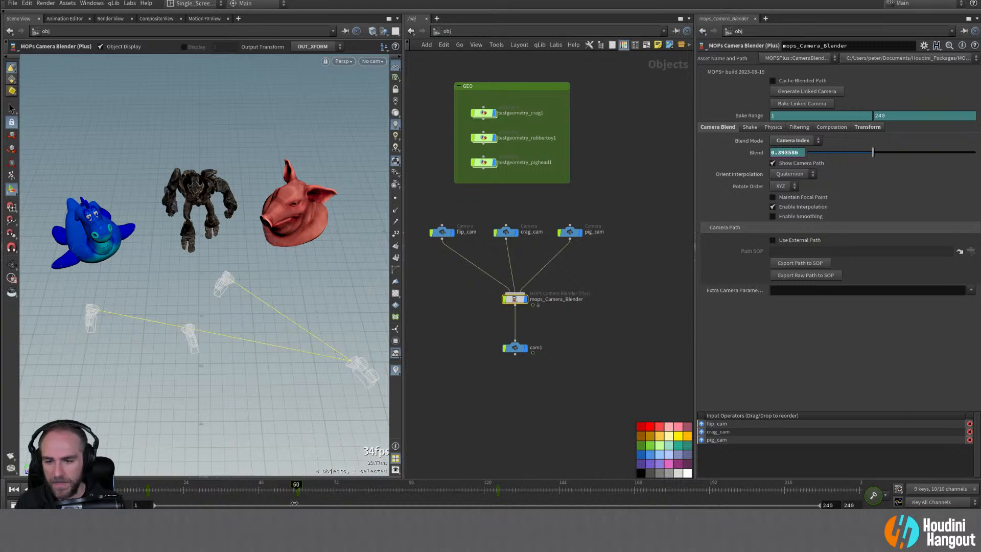
Step: Delete the blender's Translate and Rotate keyframes at frame 60 in the Animation Editor, and close the editor
right_click(751, 156)
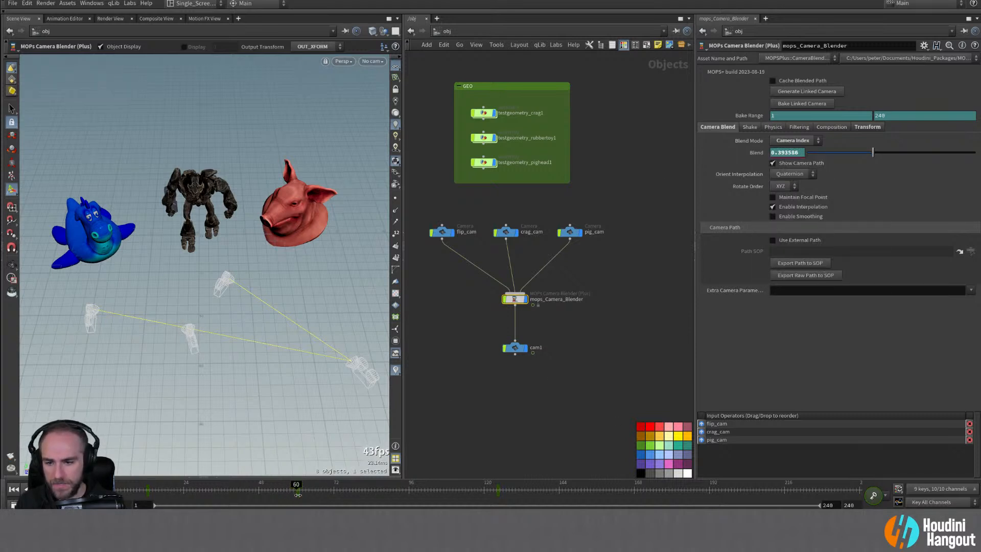
right_click(752, 155)
mouse_move(797, 176)
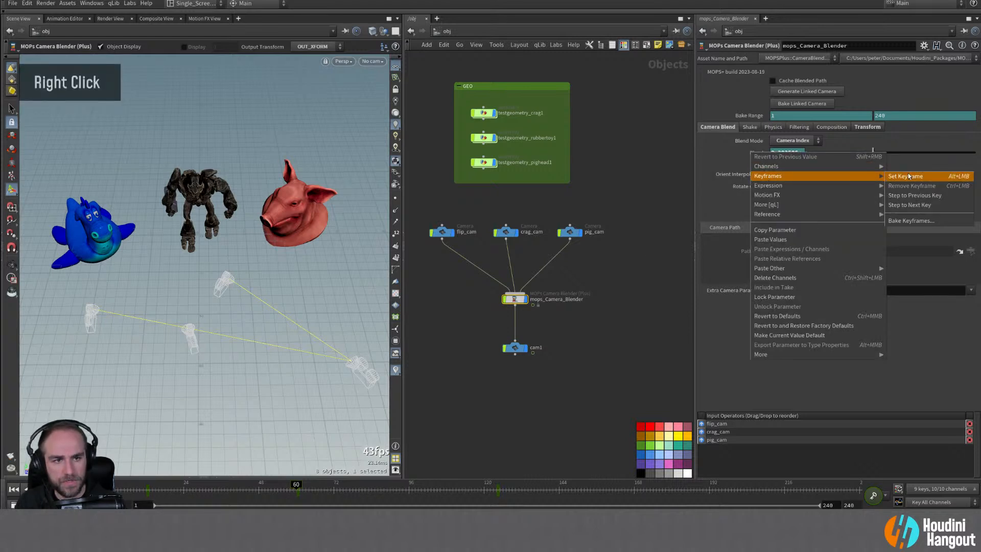
left_click(933, 333)
middle_click(755, 152, "shift")
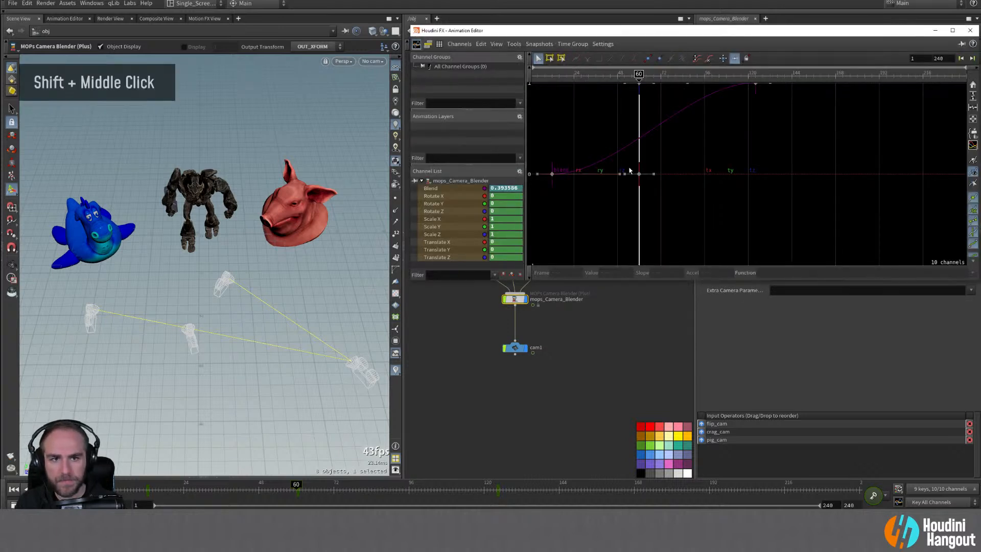
left_click_drag(629, 170, 642, 183)
key("Delete")
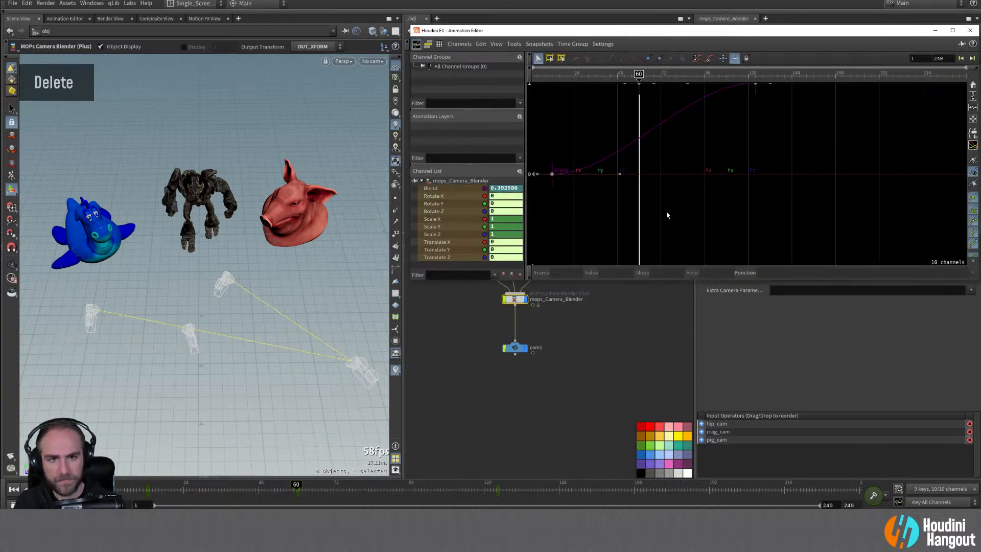
left_click(608, 314)
left_click(970, 31)
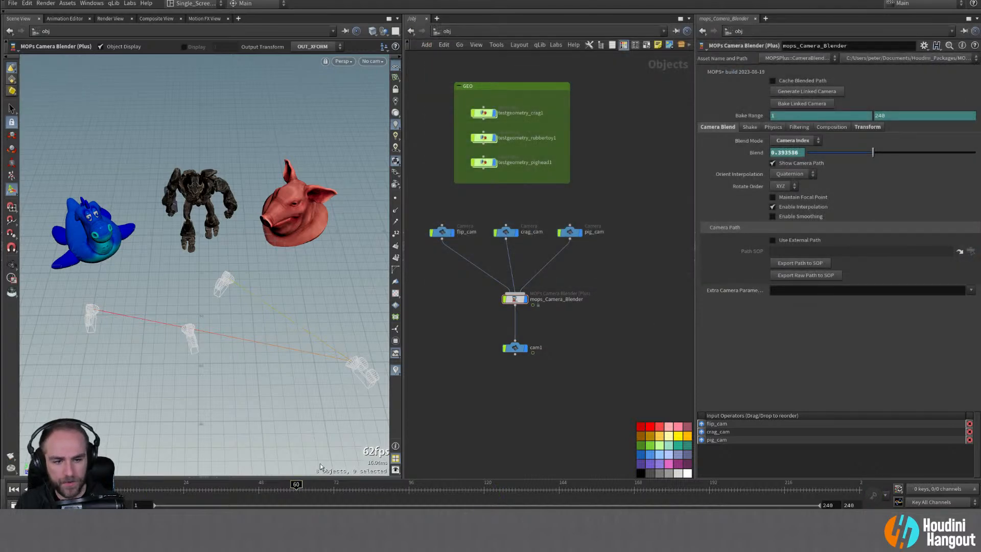
Step: Compare the timeline keys of cam1 and the MOPs Camera Blender, and scrub to frame 57
left_click(518, 350)
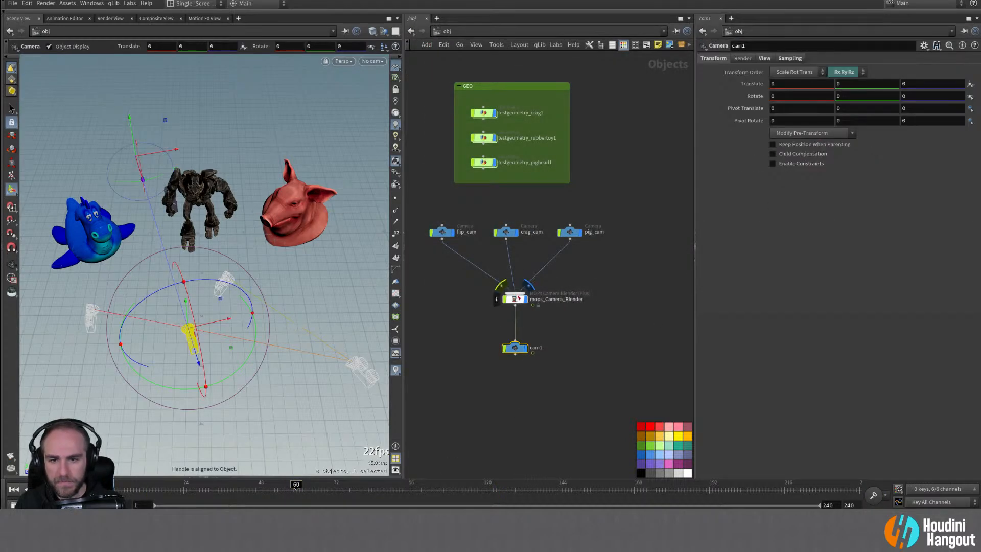
left_click(515, 299)
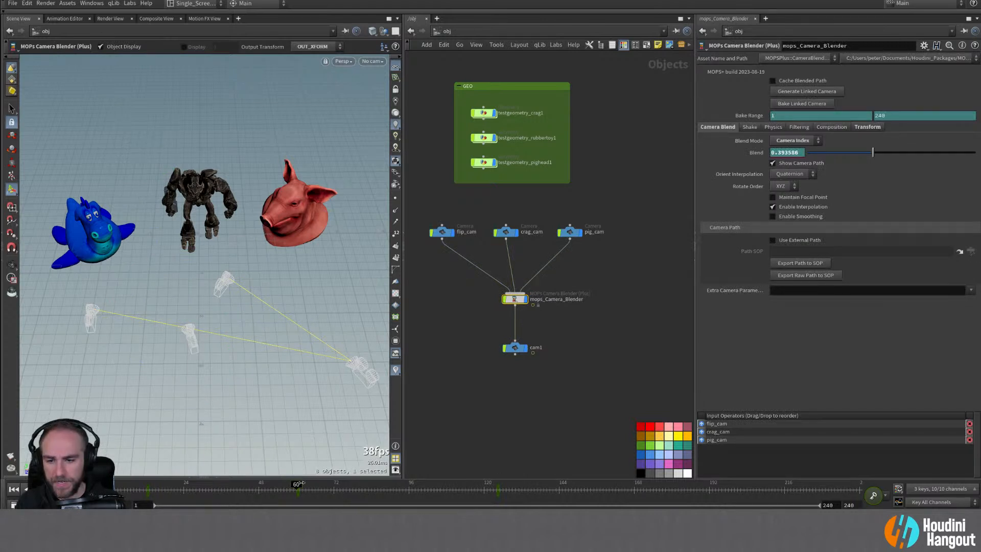
mouse_move(300, 483)
left_mouse_down()
mouse_move(335, 483)
mouse_move(263, 485)
mouse_move(464, 484)
mouse_move(289, 483)
left_mouse_up()
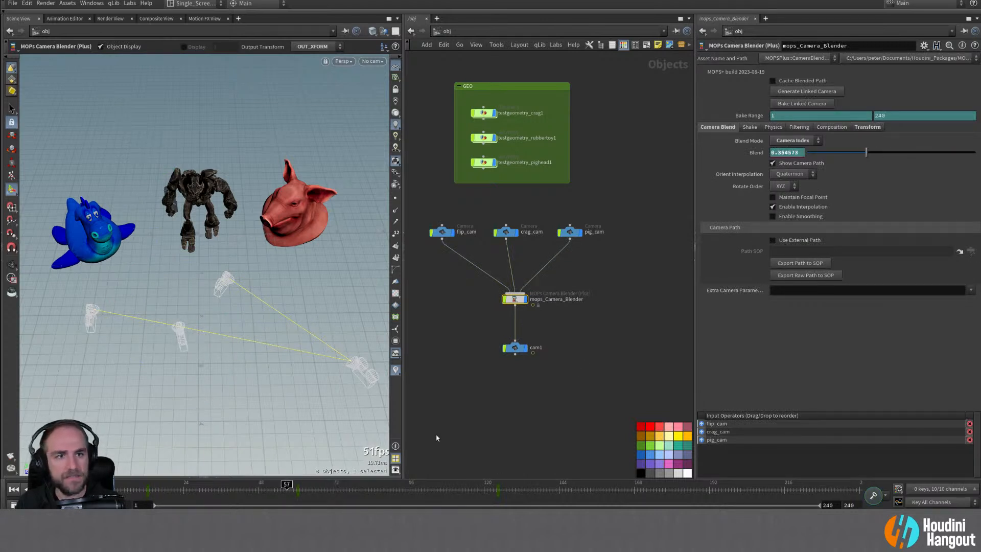
Step: Try to delete the Translate channels in the MOPs Camera Blender's transform parameters
left_click(868, 126)
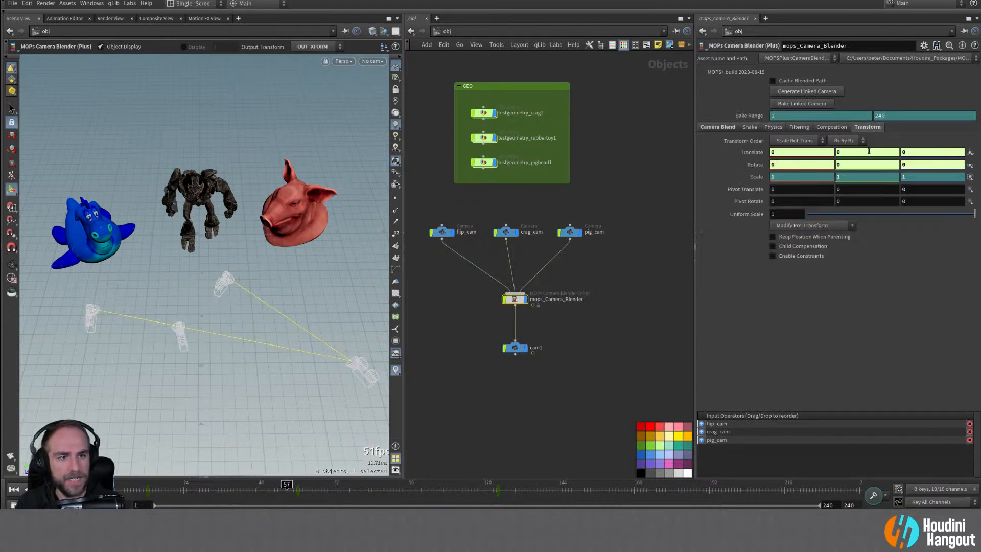
right_click(755, 155)
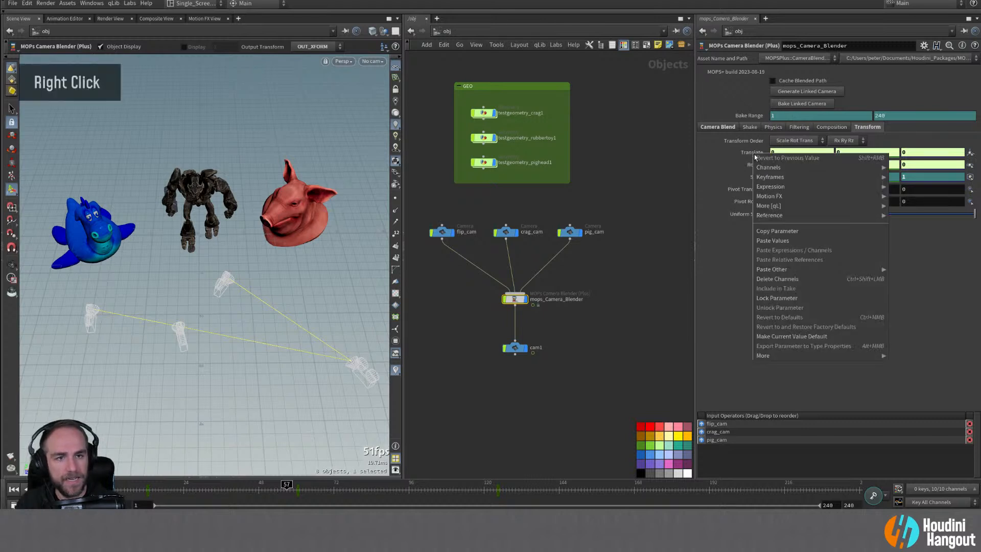
left_click(775, 281)
key("ctrl+z")
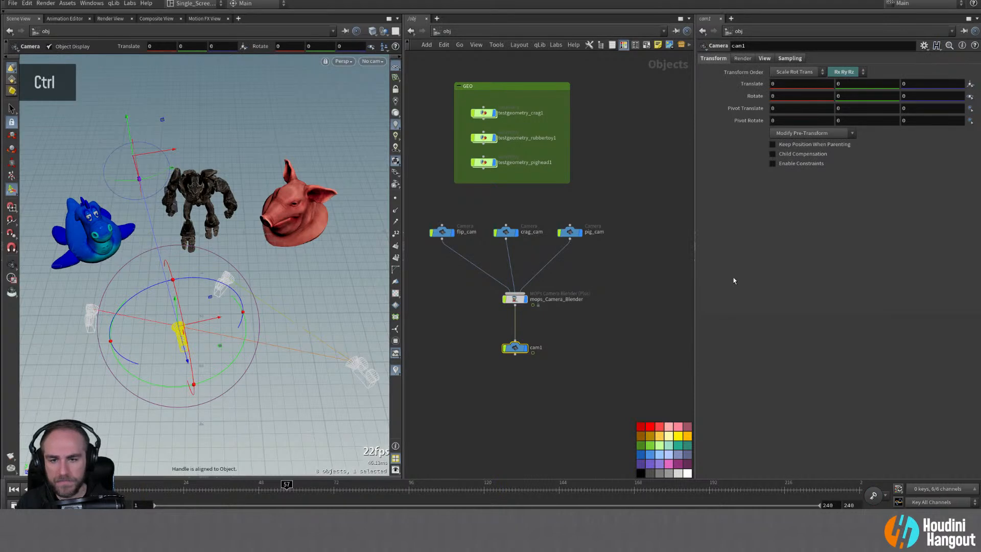
Step: Examine cam1's View parameters and return to the MOPs Camera Blender's parameters
left_click(782, 59)
left_click(769, 58)
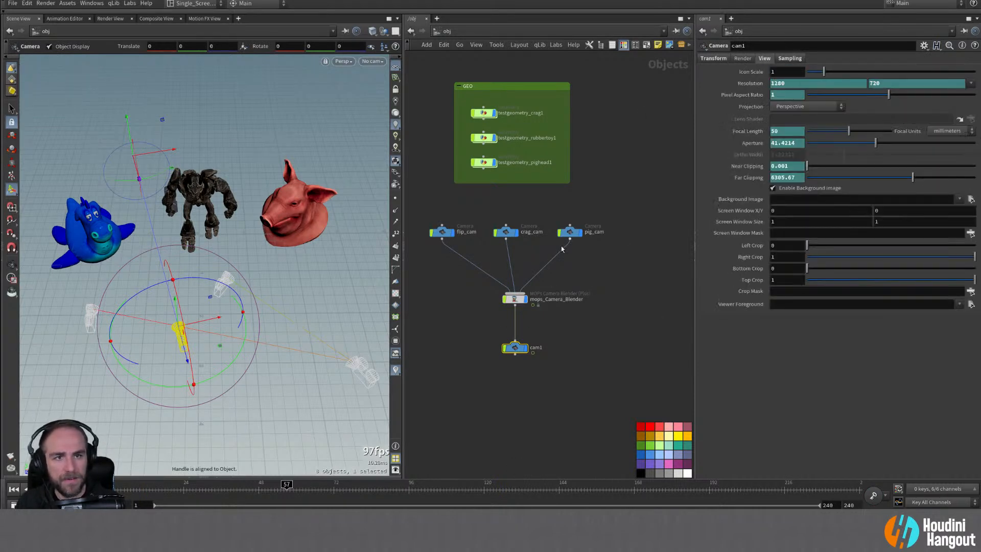
left_click(514, 302)
left_click(574, 392)
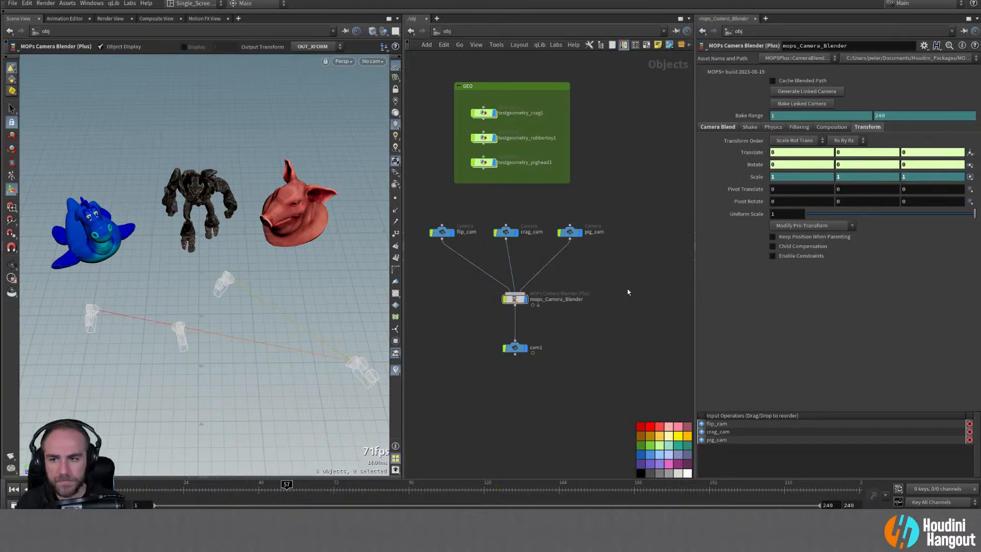
Step: Set the MOPs Camera Blender's Blend keyframe on frame 124 to 2
left_click(717, 128)
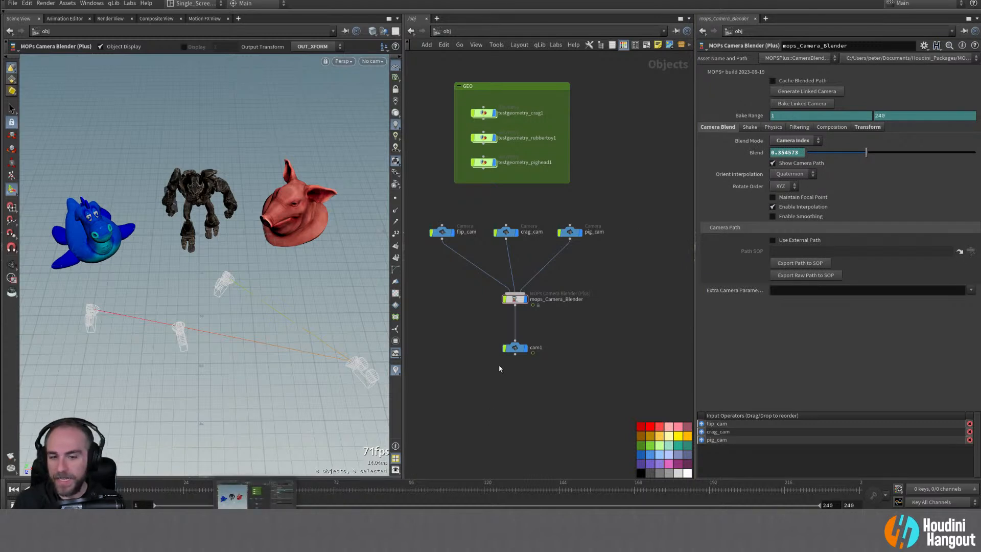
left_click(515, 298)
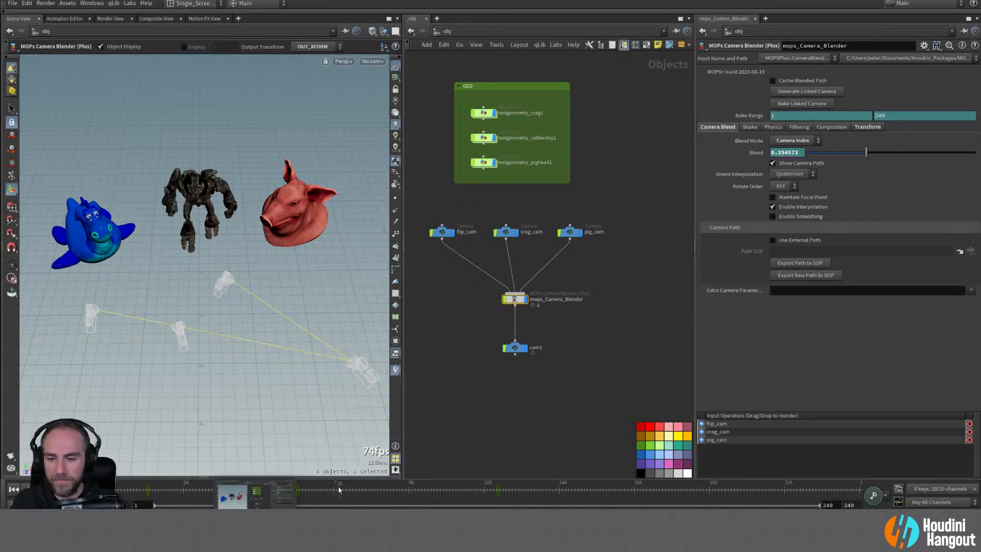
left_click_drag(339, 490, 498, 495)
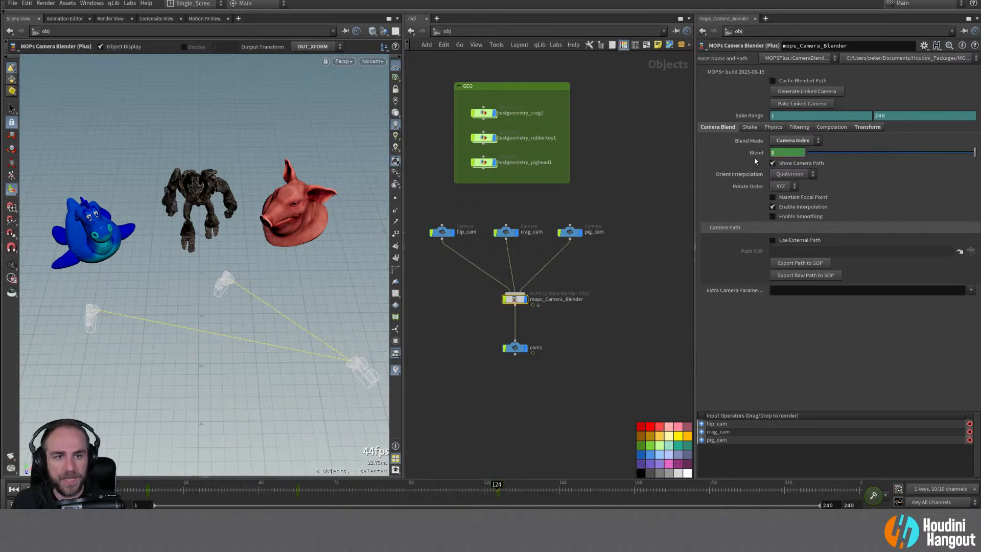
double_click(777, 153)
type("2")
key("Return")
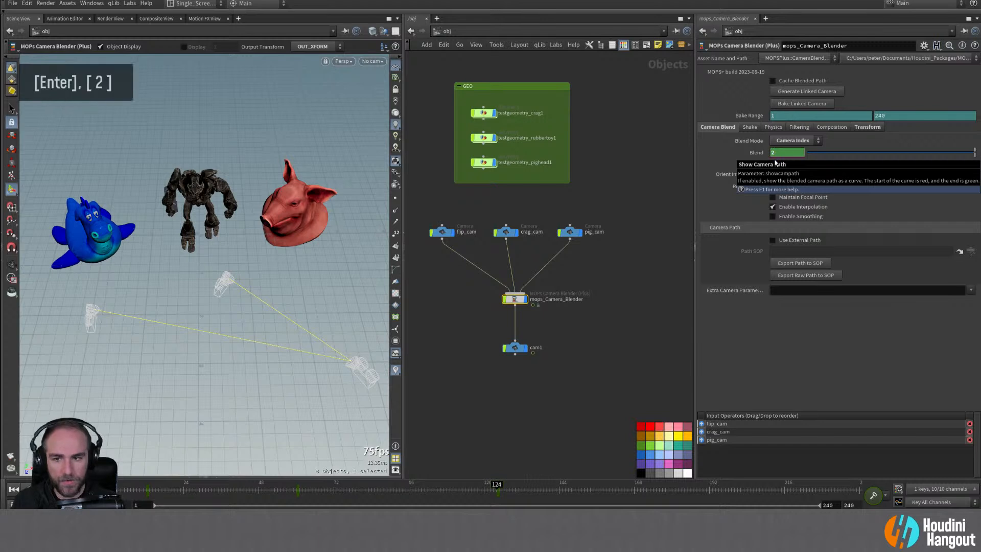
Step: Keyframe the MOPs Camera Blender's Blend at 1 on frame 60
left_click_drag(489, 479, 297, 489)
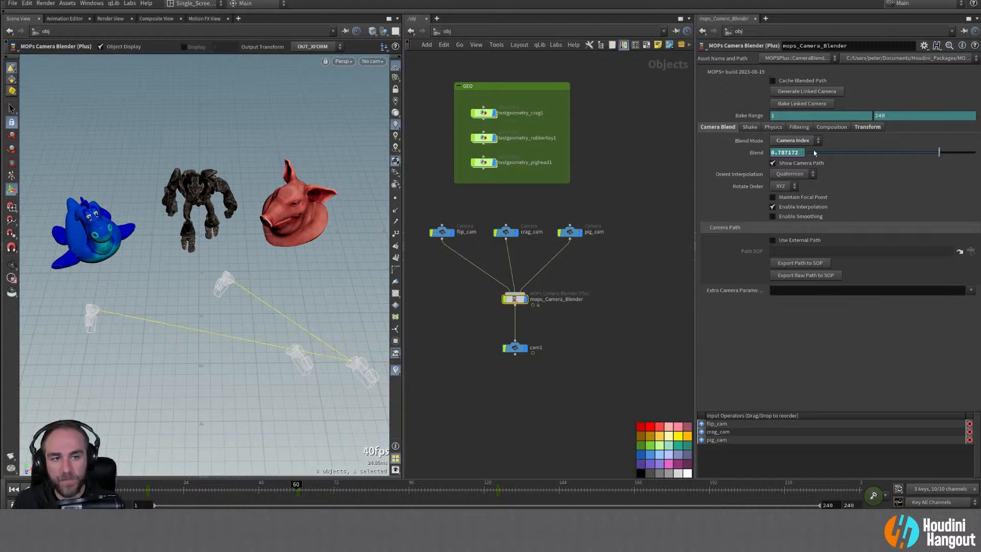
double_click(795, 151)
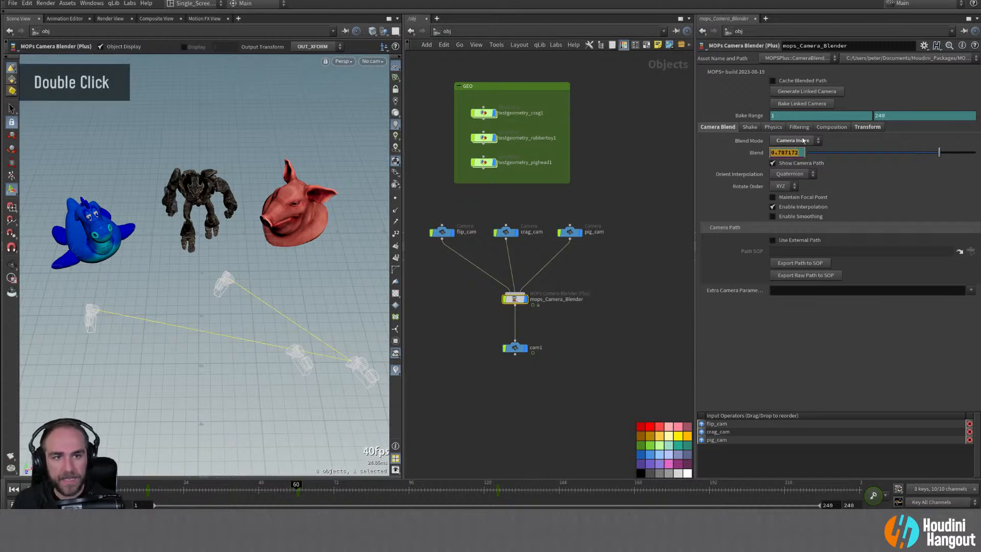
type("1")
key("Return")
left_click(789, 152, "alt")
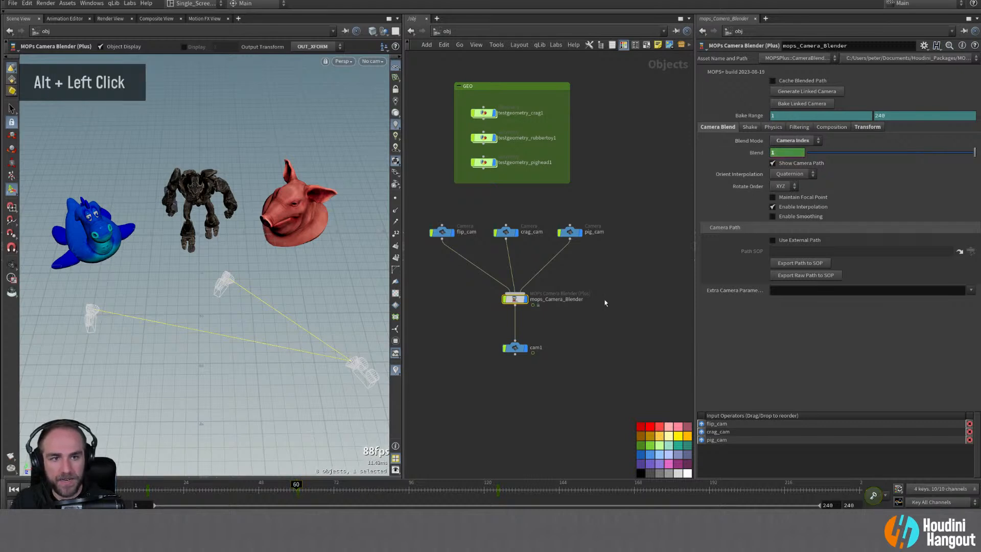
Step: Move the MOPs Camera Blender's Blend keyframe on frame 60 to about frame 80 and scrub through the camera move
middle_click_drag(301, 498, 335, 495)
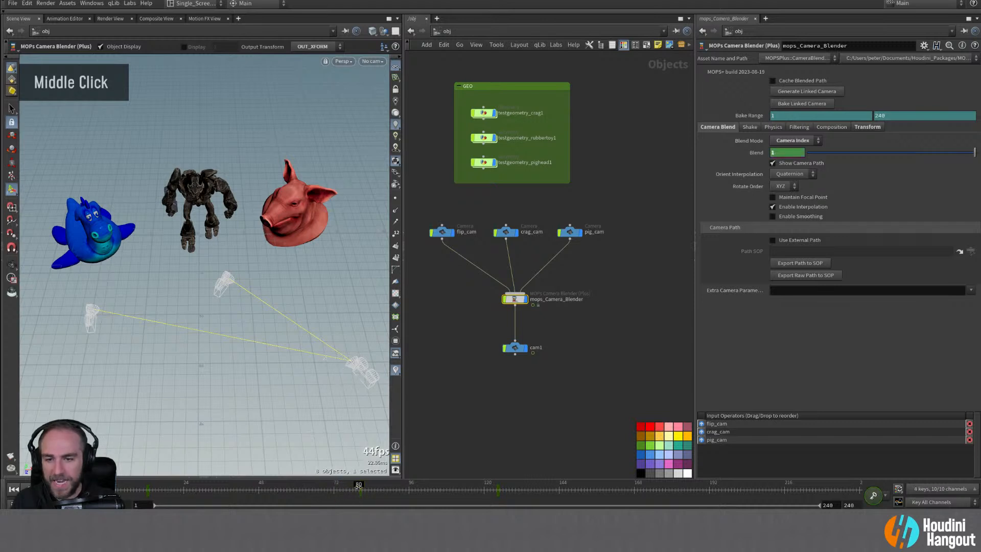
middle_click(149, 484)
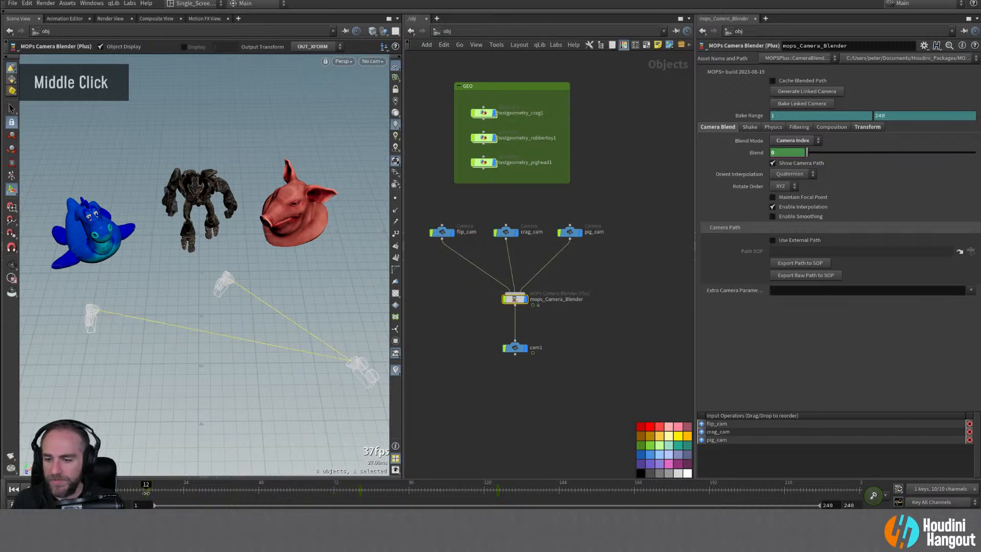
middle_click_drag(147, 492, 405, 499)
Step: Enable smoothing on the MOPs Camera Blender and compare the camera motion while scrubbing between the rigs
left_click(773, 216)
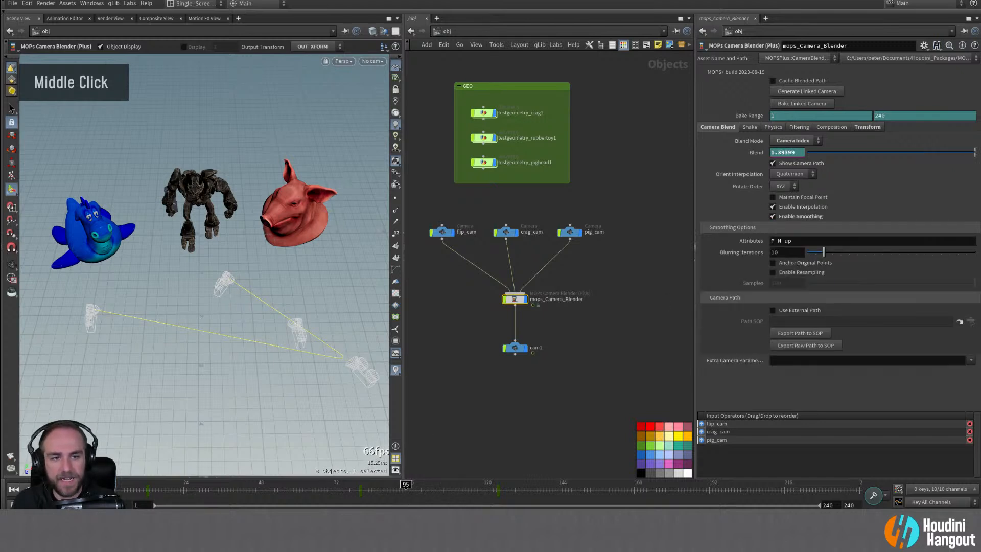
left_click_drag(405, 489, 424, 508)
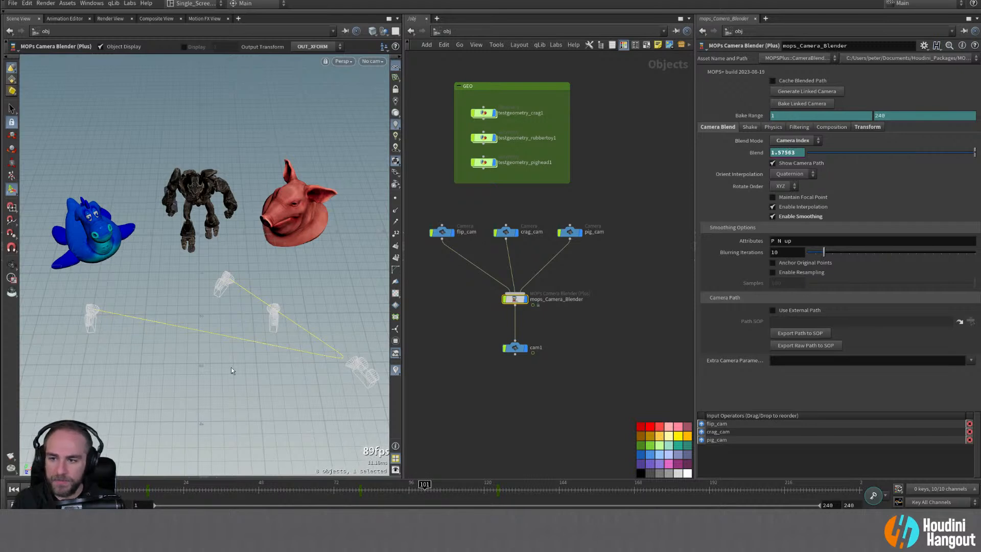
double_click(772, 219)
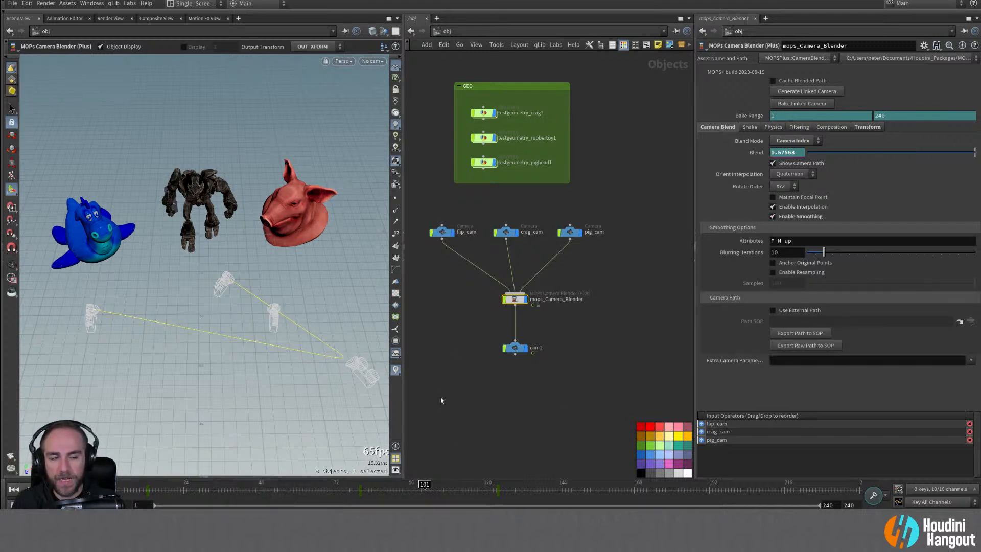
mouse_move(255, 537)
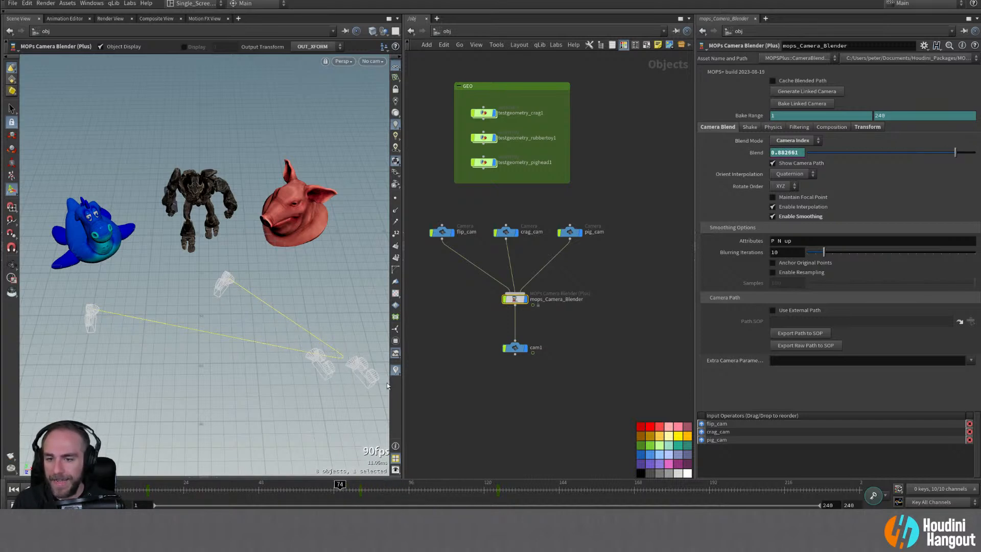
Step: Look through crag_cam with the camera locked to the view and reframe it closer and nearly head-on to the crag
left_click(505, 232)
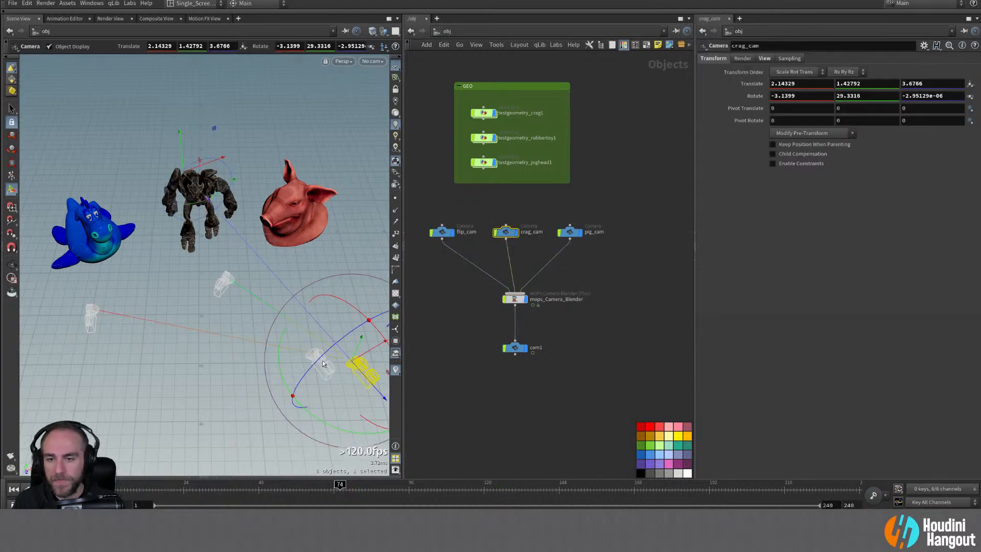
middle_click_drag(329, 394, 275, 359, "alt")
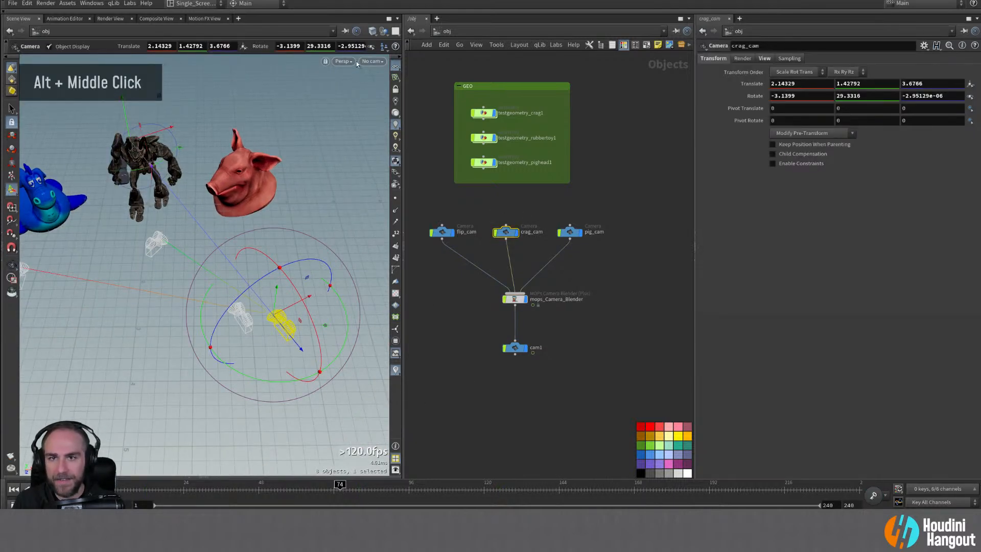
left_click(371, 61)
left_click(380, 116)
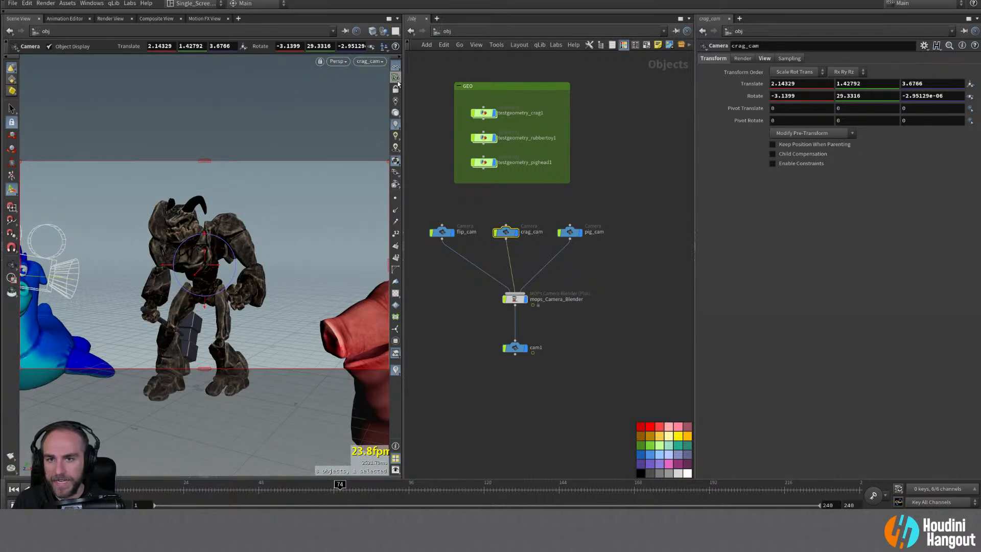
left_click(396, 89)
left_click_drag(151, 276, 196, 270, "alt")
mouse_move(196, 269)
middle_mouse_down("alt")
mouse_move(218, 270)
mouse_move(188, 267)
middle_mouse_up("alt")
left_click_drag(187, 266, 194, 265, "alt")
middle_click_drag(194, 265, 220, 259, "alt")
right_click_drag(220, 259, 244, 250, "alt")
middle_click_drag(244, 250, 252, 248, "alt")
Step: Look through pig_cam, reframe the pig head from its side, and unlock the camera from the view
left_click(366, 62)
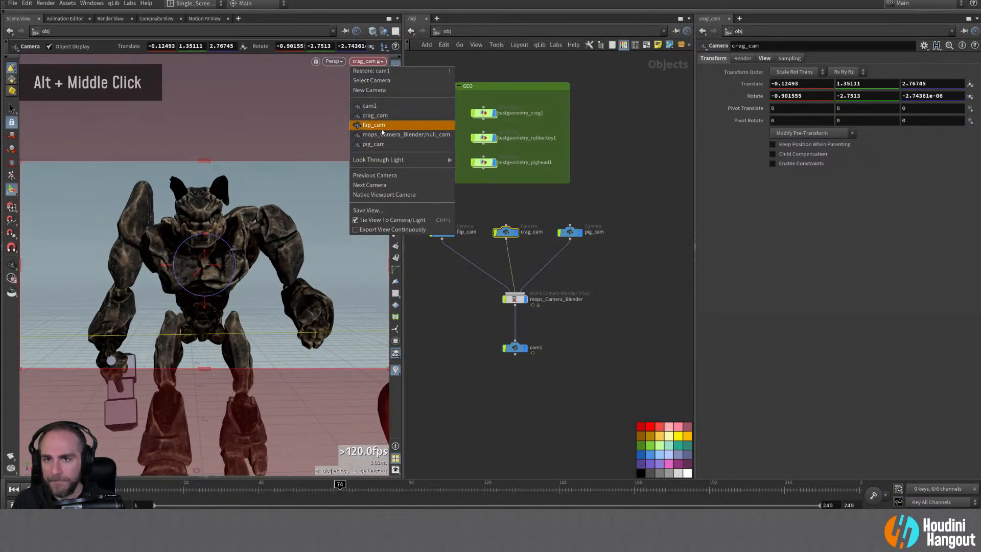
left_click(383, 145)
right_click_drag(238, 295, 153, 291, "alt")
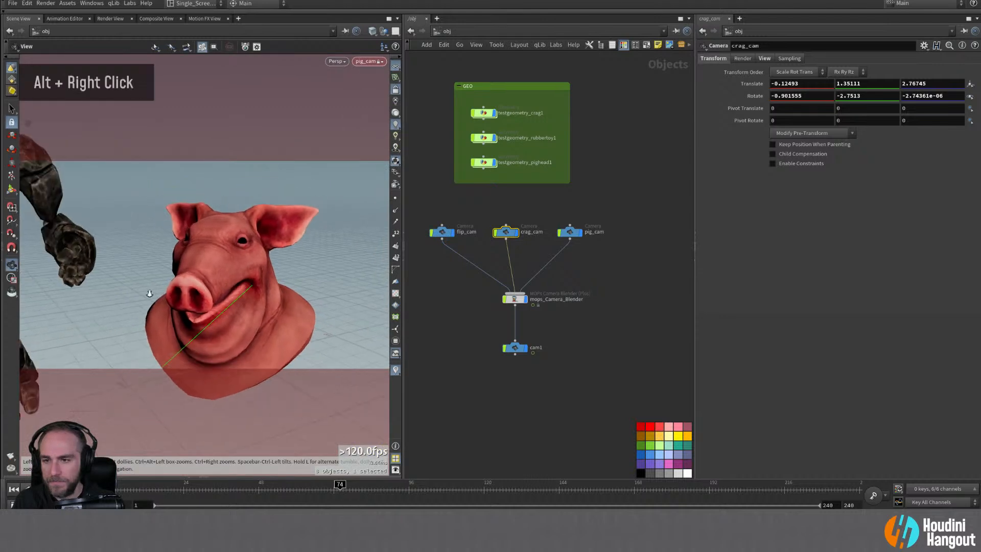
left_click_drag(154, 291, 174, 292, "alt")
middle_click_drag(174, 292, 148, 291, "alt")
right_click_drag(149, 291, 204, 287, "alt")
left_click(396, 92)
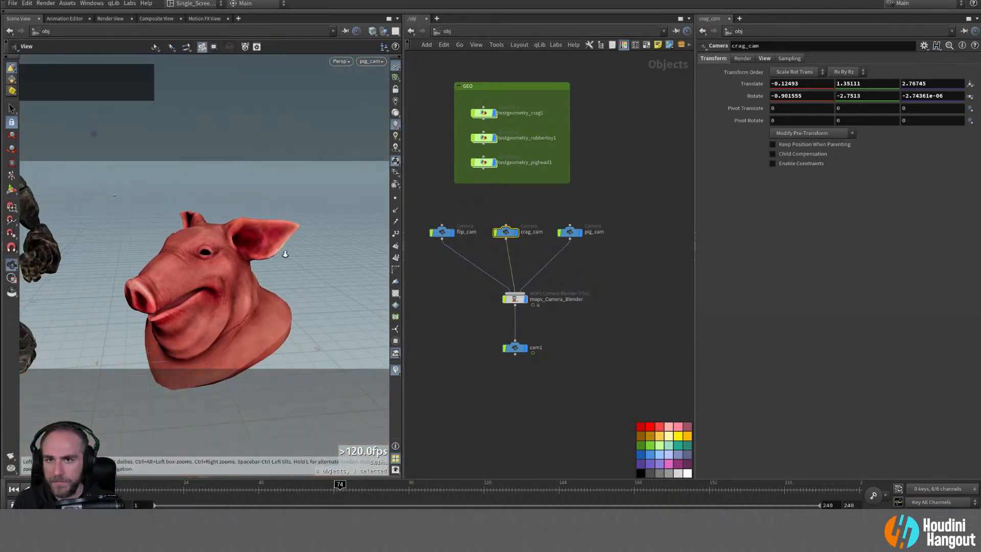
Step: Return to a free perspective overview and scrub the MOPs Camera Blender's motion along the rearranged camera path
right_click_drag(285, 253, 176, 266, "alt")
left_click_drag(177, 266, 171, 299, "alt")
right_click_drag(171, 299, 214, 306, "alt")
left_click_drag(215, 306, 182, 283, "alt")
left_click_drag(245, 309, 279, 344, "alt")
middle_click_drag(278, 343, 276, 301, "alt")
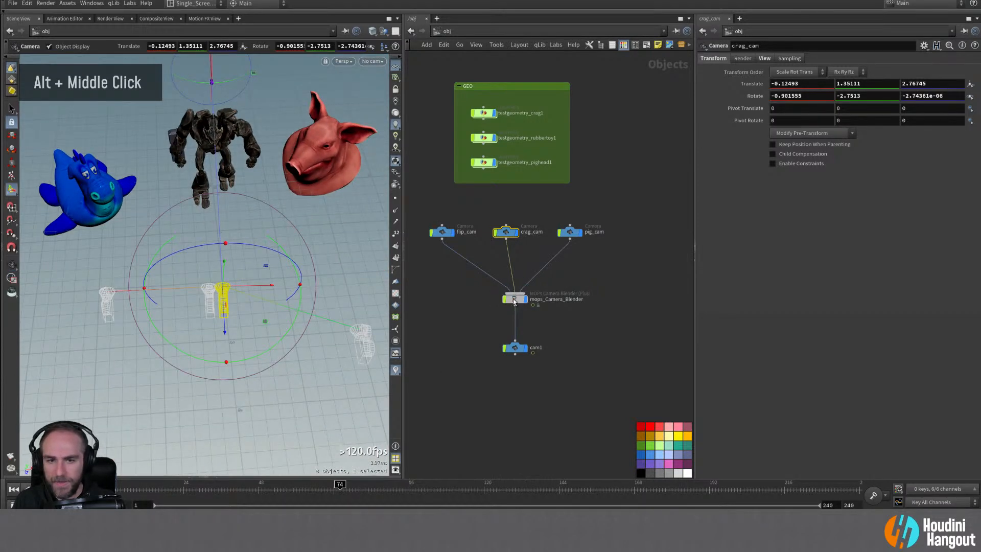
left_click(513, 301)
left_click_drag(276, 338, 280, 349, "alt")
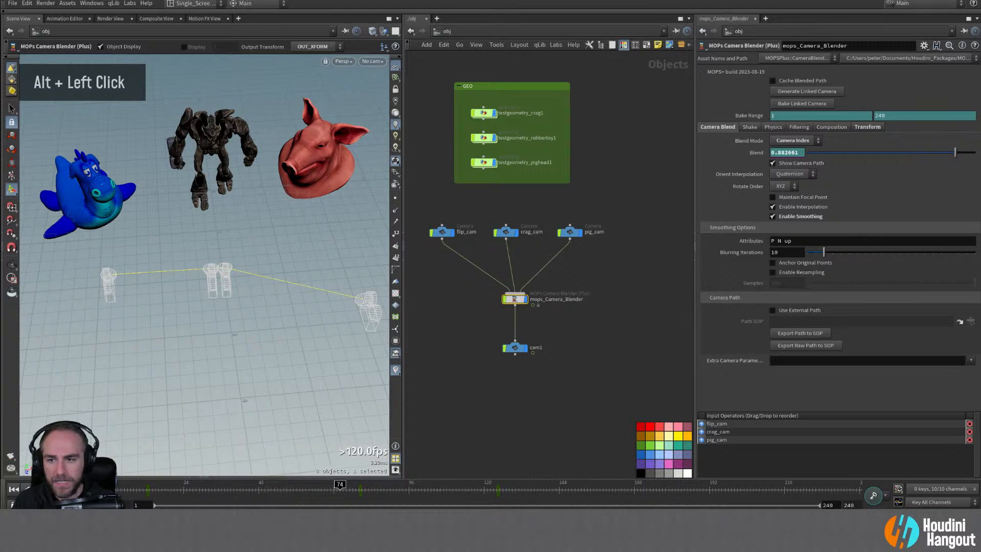
left_click_drag(155, 485, 411, 489)
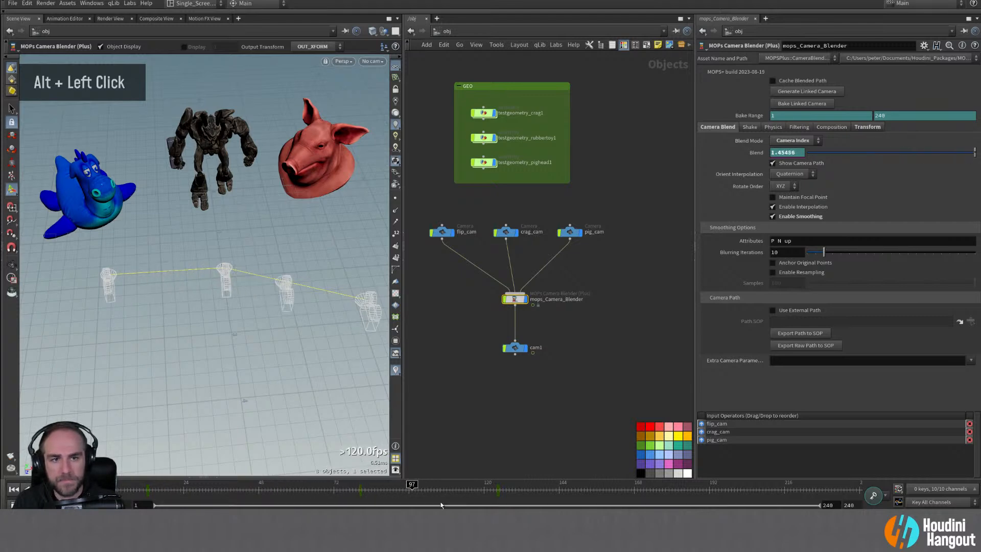
Step: Preview the blended move through cam1 and examine the MOPs Camera Blender's Blend Mode options
left_click(372, 61)
left_click(371, 107)
left_click_drag(321, 493, 270, 486)
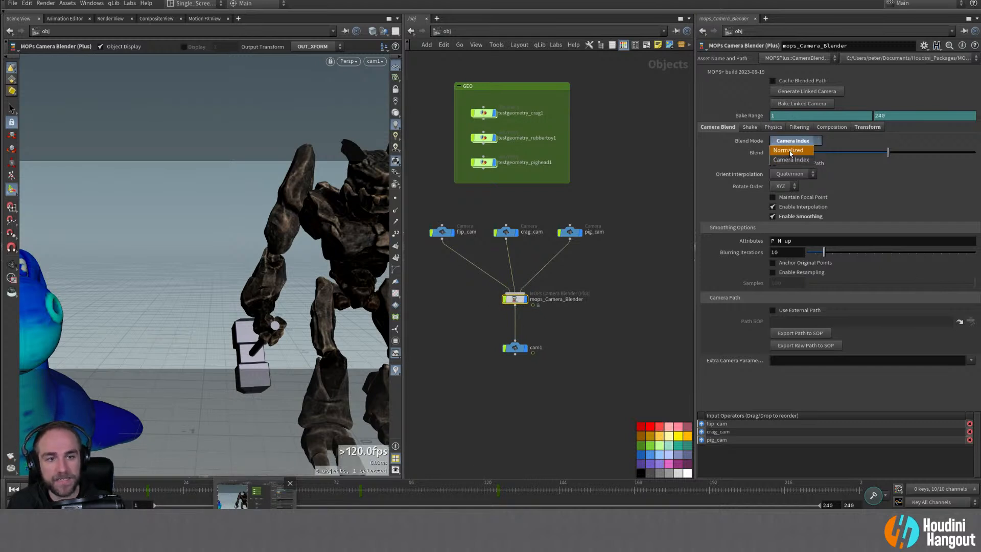
left_click(879, 143)
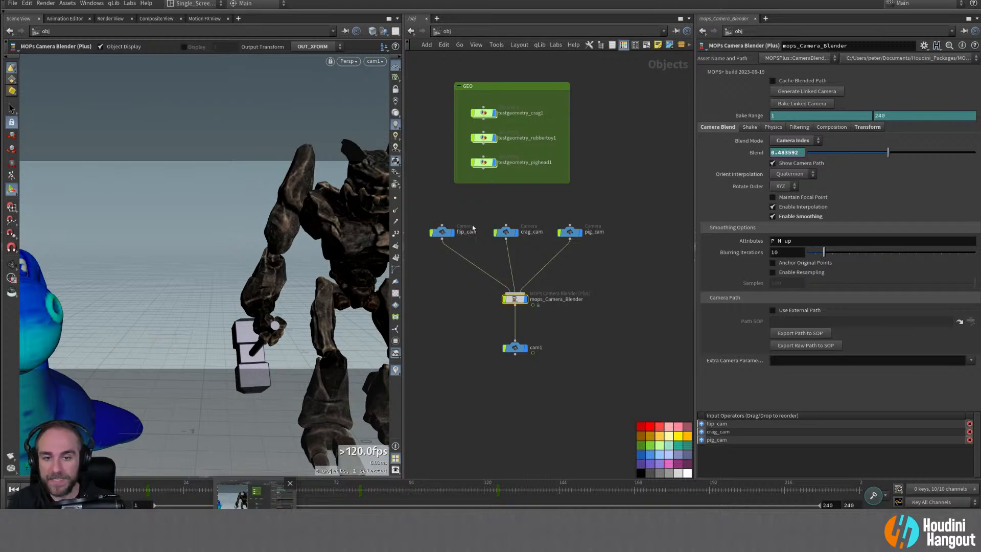
Step: Shift the flip_cam, crag_cam and pig_cam nodes together slightly in the network and reselect the MOPs Camera Blender
left_click_drag(422, 211, 608, 252)
left_click_drag(512, 231, 518, 232)
left_click(517, 302)
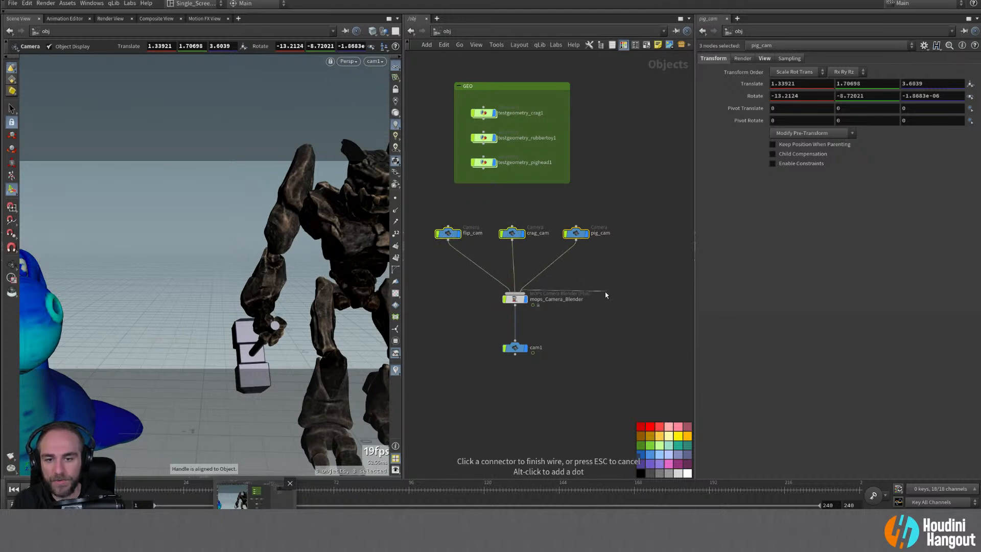
key("Escape")
left_click(514, 299)
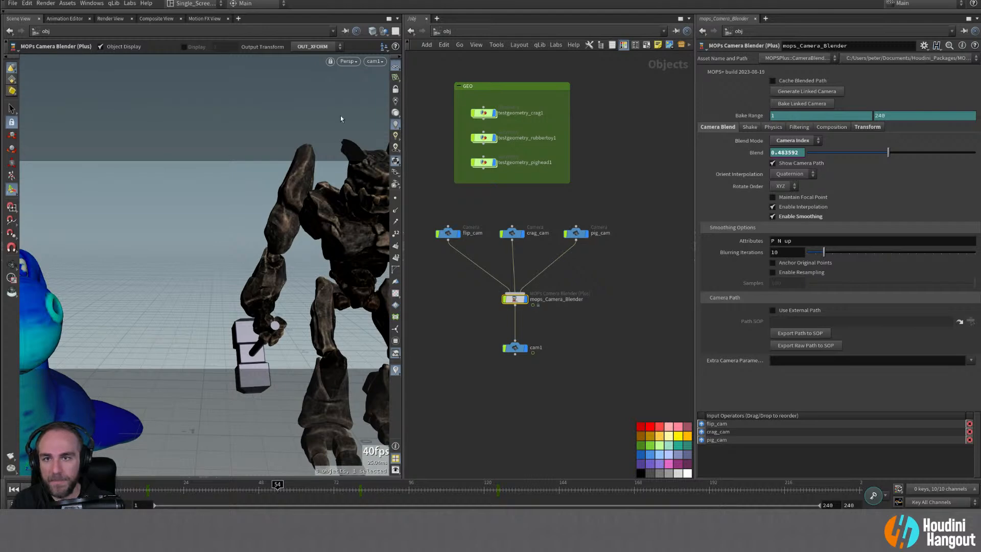
Step: Examine the blended camera's travel along its path in a free perspective view while scrubbing the timeline
right_click_drag(327, 153, 250, 300, "alt")
left_click_drag(249, 300, 292, 347, "alt")
middle_click_drag(292, 348, 240, 293, "alt")
left_click_drag(240, 293, 263, 286, "alt")
right_click_drag(263, 286, 247, 305, "alt")
left_click_drag(247, 304, 266, 271, "alt")
mouse_move(266, 271)
middle_mouse_down("alt")
mouse_move(286, 291)
mouse_move(255, 281)
middle_mouse_up("alt")
left_click_drag(256, 281, 240, 271, "alt")
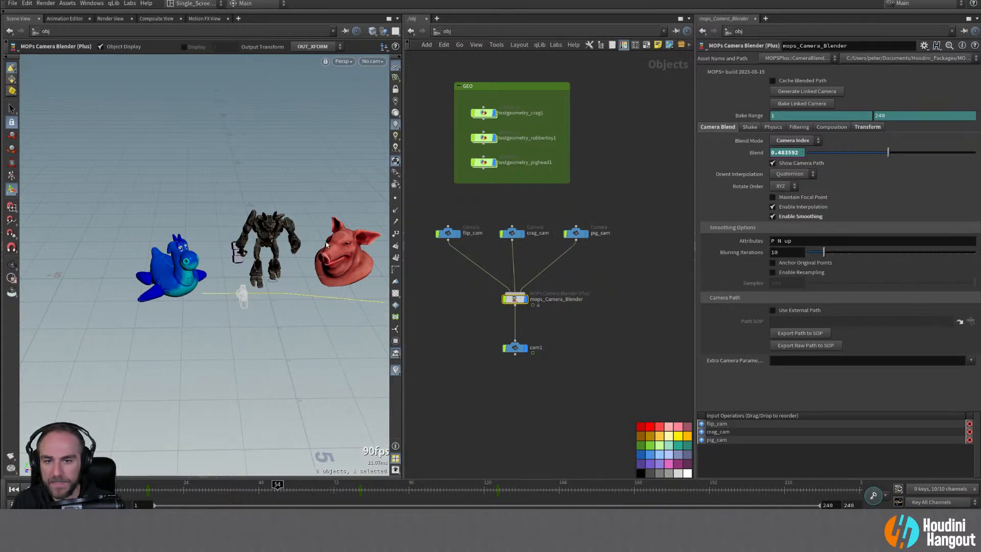
middle_click_drag(327, 245, 245, 225, "alt")
left_click(174, 495)
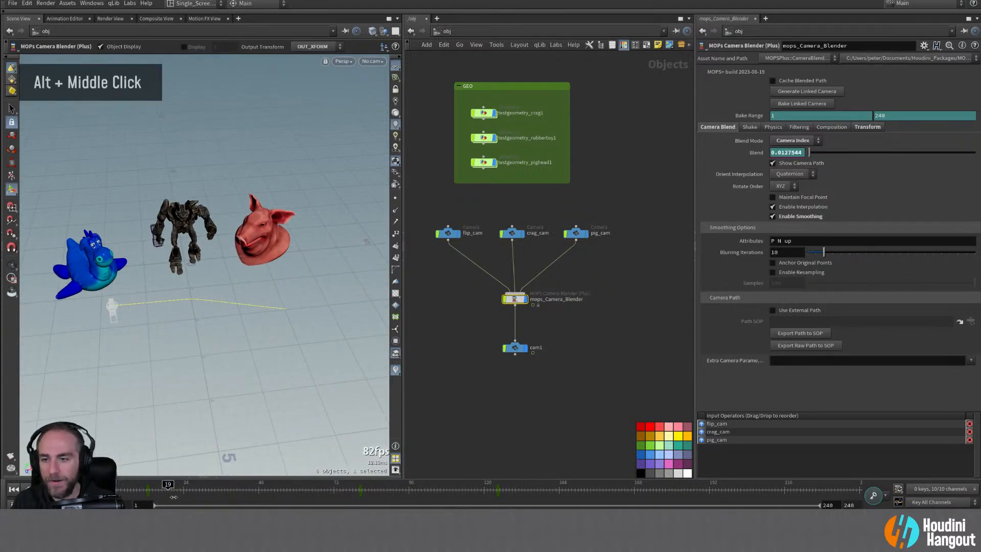
left_click_drag(173, 496, 420, 499)
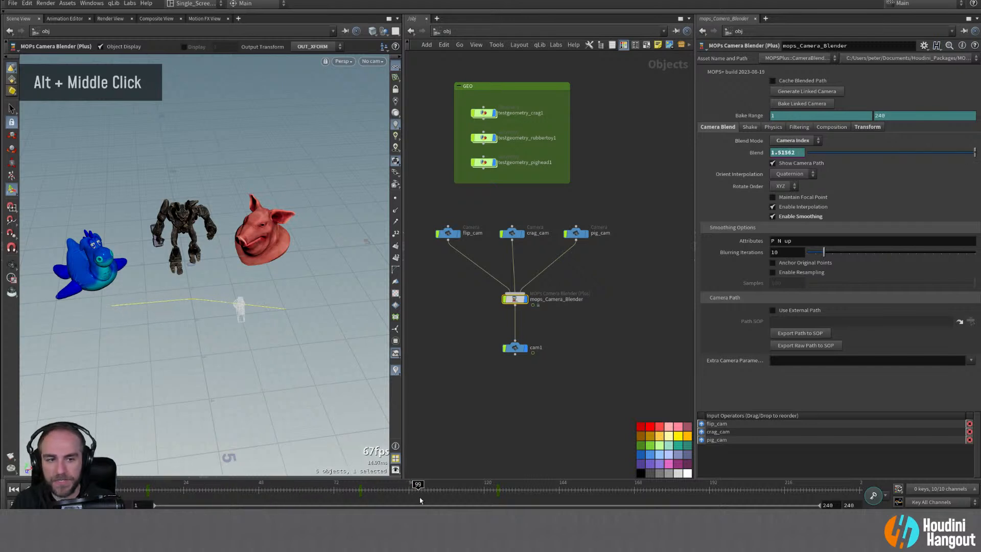
Step: Examine the MOPs Camera Blender's Orient Interpolation options without changing the setting
left_click(790, 176)
left_click(757, 207)
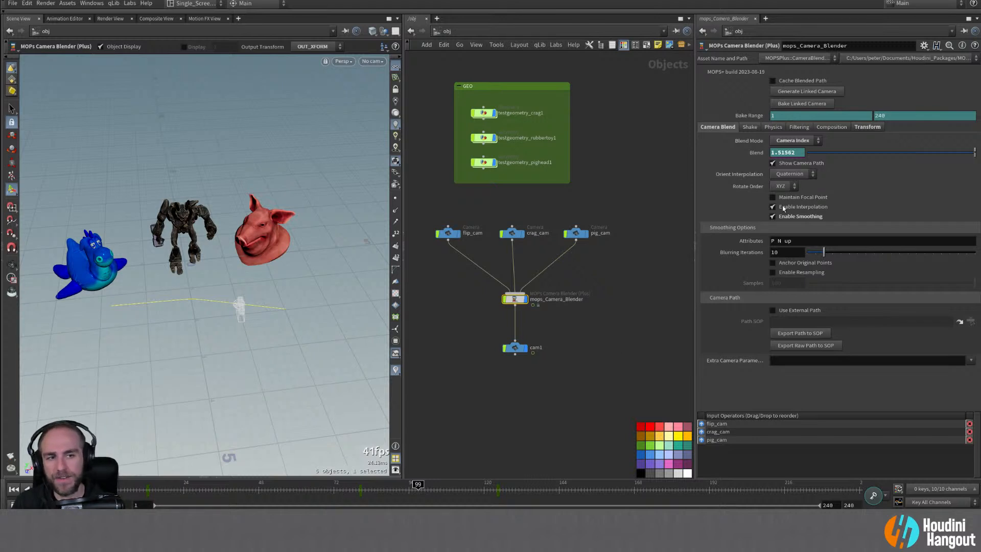
left_click(788, 174)
left_click(669, 318)
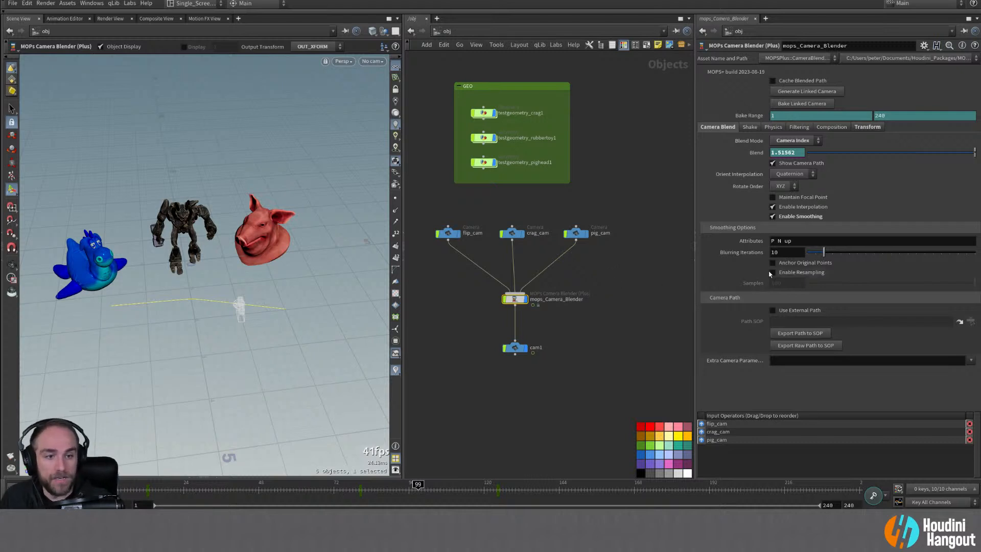
Step: Enable Maintain Focal Point on the MOPs Camera Blender and check cam1's motion from above by scrubbing the timeline
left_click(772, 197)
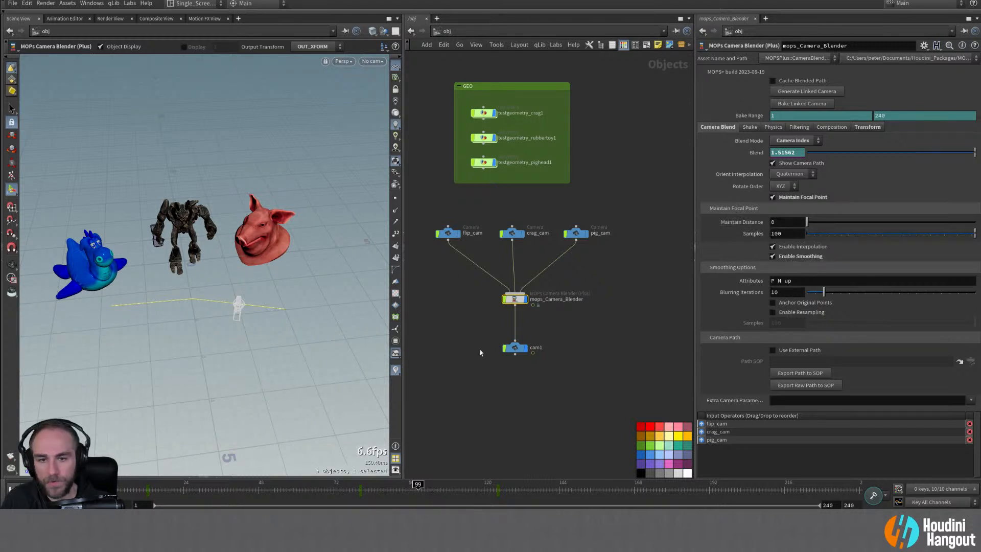
left_click(513, 352)
left_click_drag(271, 289, 227, 261, "alt")
middle_click_drag(228, 262, 212, 287, "alt")
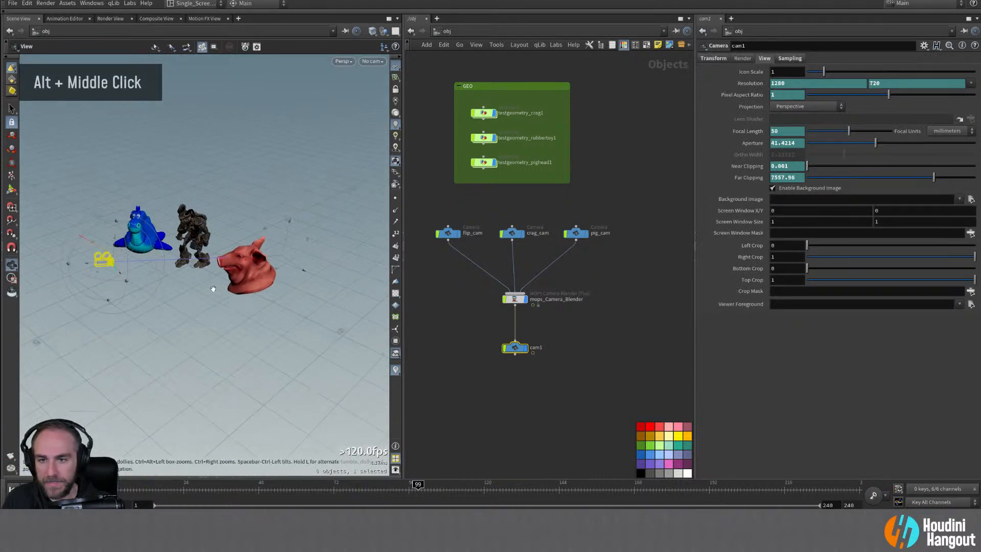
left_click_drag(213, 286, 211, 303, "alt")
mouse_move(171, 490)
left_mouse_down()
mouse_move(149, 493)
mouse_move(440, 511)
mouse_move(488, 510)
mouse_move(253, 497)
mouse_move(490, 498)
mouse_move(153, 488)
left_mouse_up()
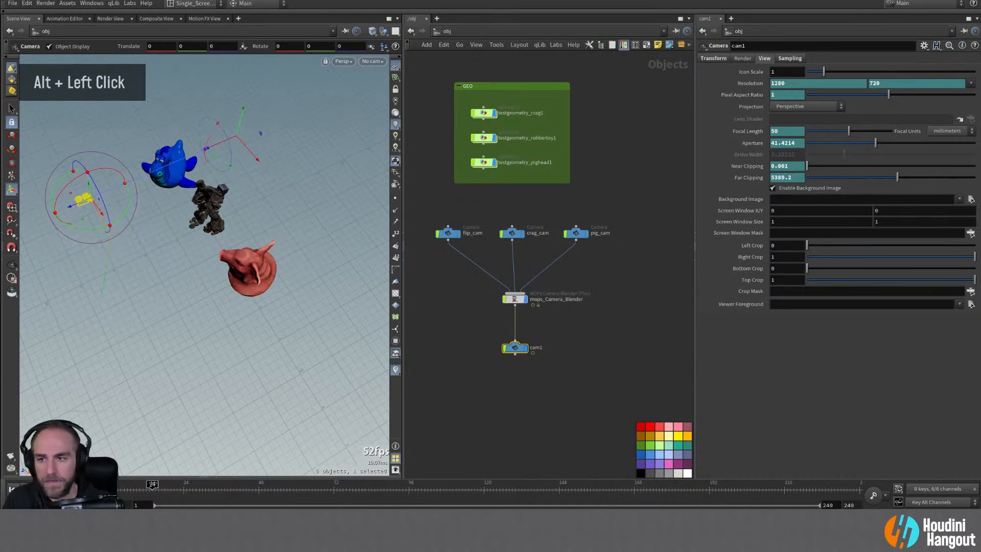
Step: Compare cam1's motion with Maintain Focal Point switched off, and switch the option back on
left_click(517, 300)
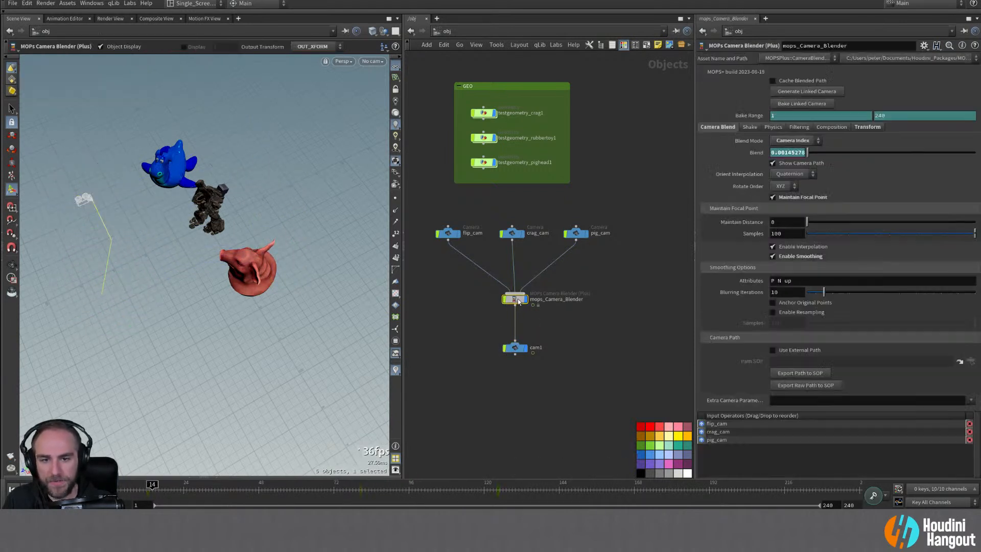
left_click(772, 199)
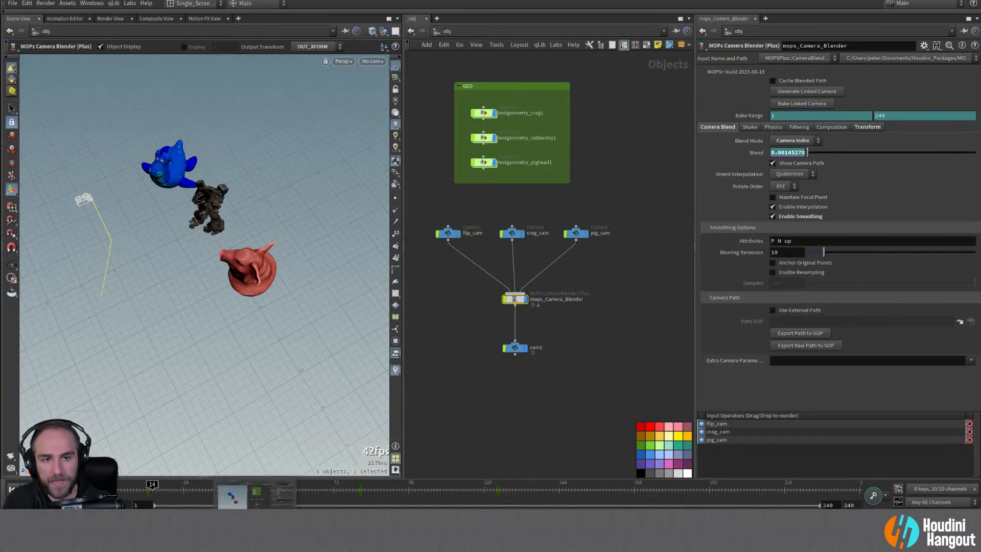
left_click(518, 348)
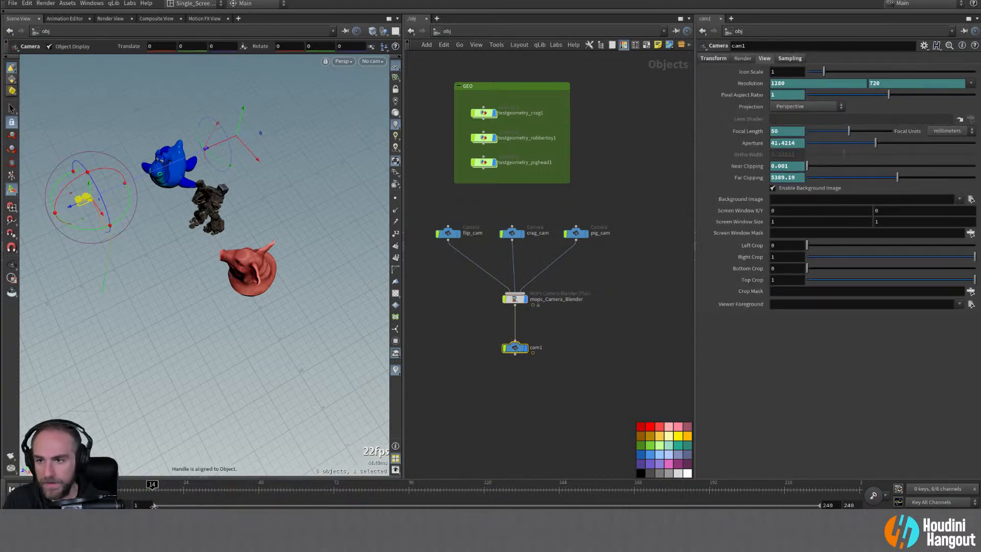
left_click_drag(154, 504, 240, 500)
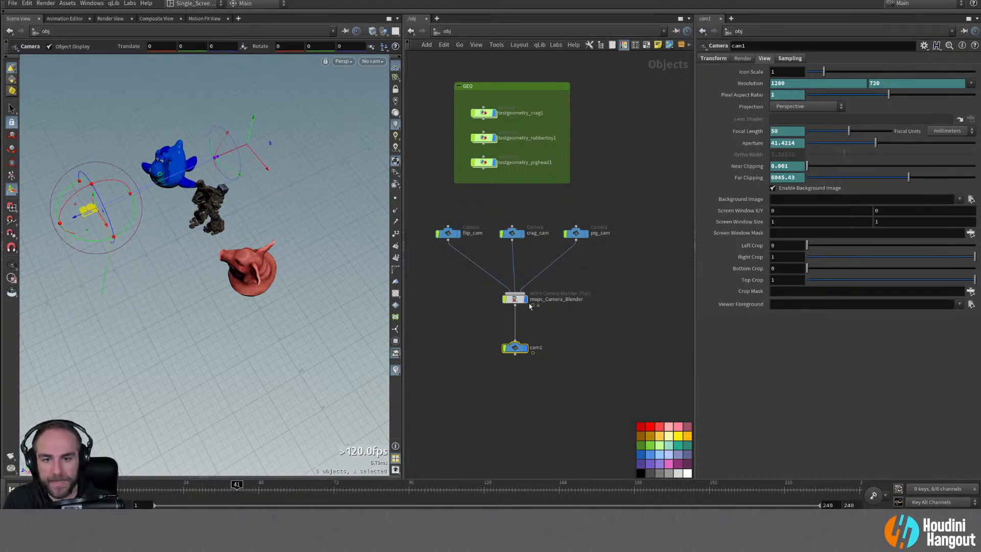
left_click(516, 299)
left_click(773, 197)
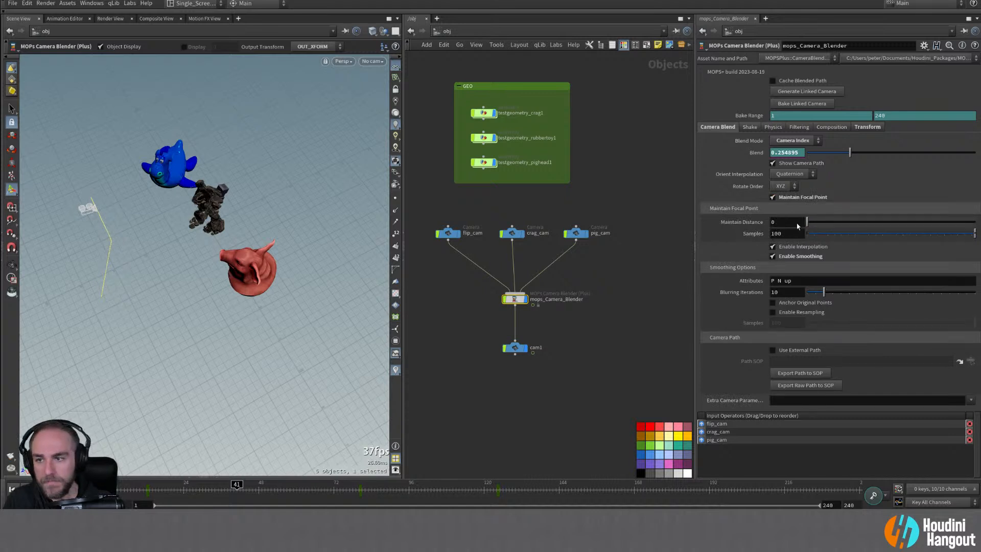
Step: Try the Maintain Distance control and preview the blended move through cam1, scrubbing back toward the rubber toy
left_click_drag(806, 223, 795, 240)
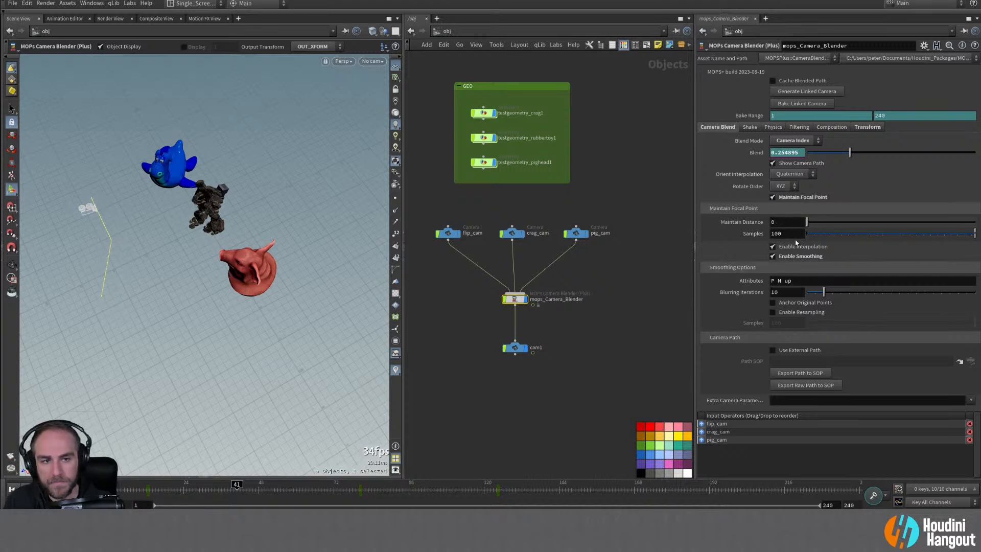
left_click(372, 61)
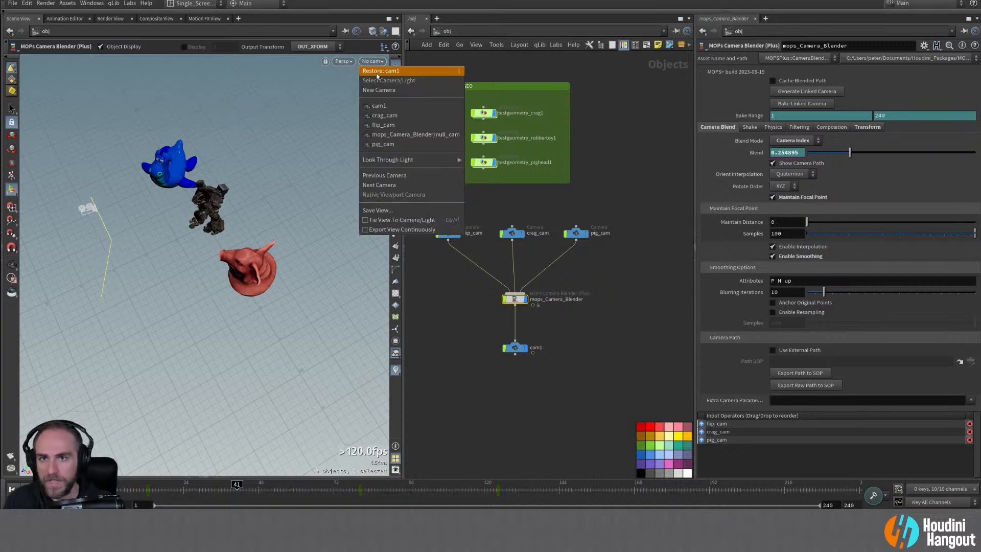
left_click(389, 111)
left_click_drag(194, 503, 116, 492)
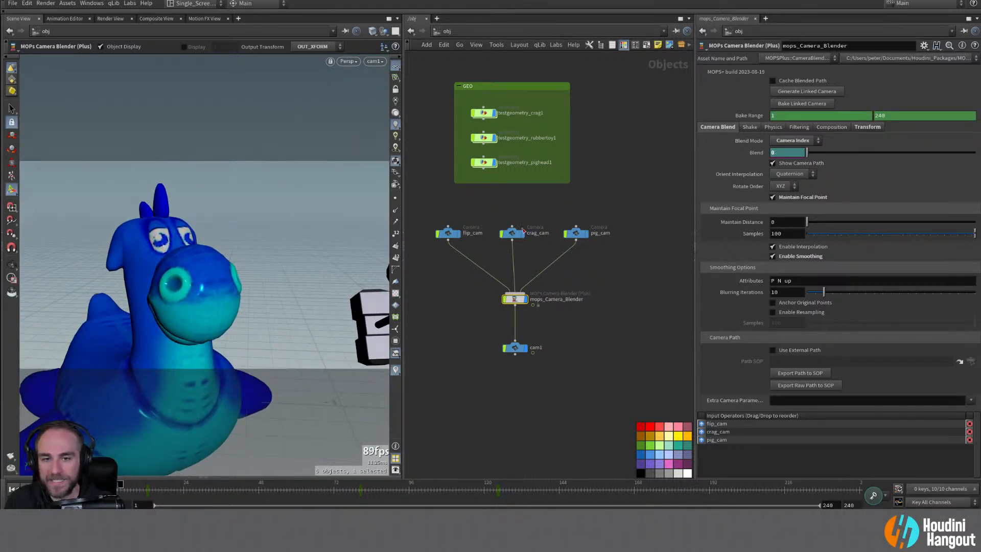
Step: Switch off Maintain Focal Point on the MOPs Camera Blender
middle_click_drag(499, 392, 456, 345, "alt")
left_click(773, 197)
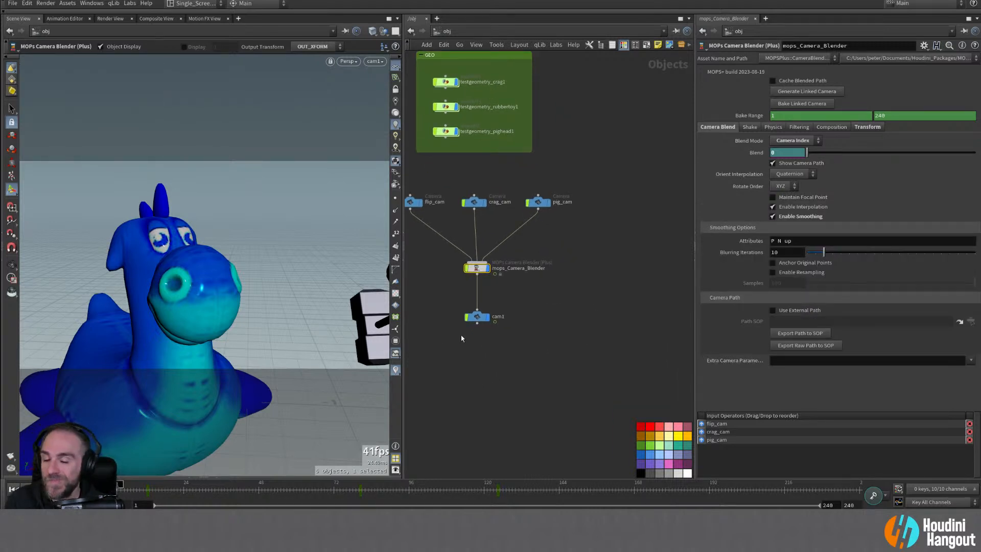
left_click(565, 366)
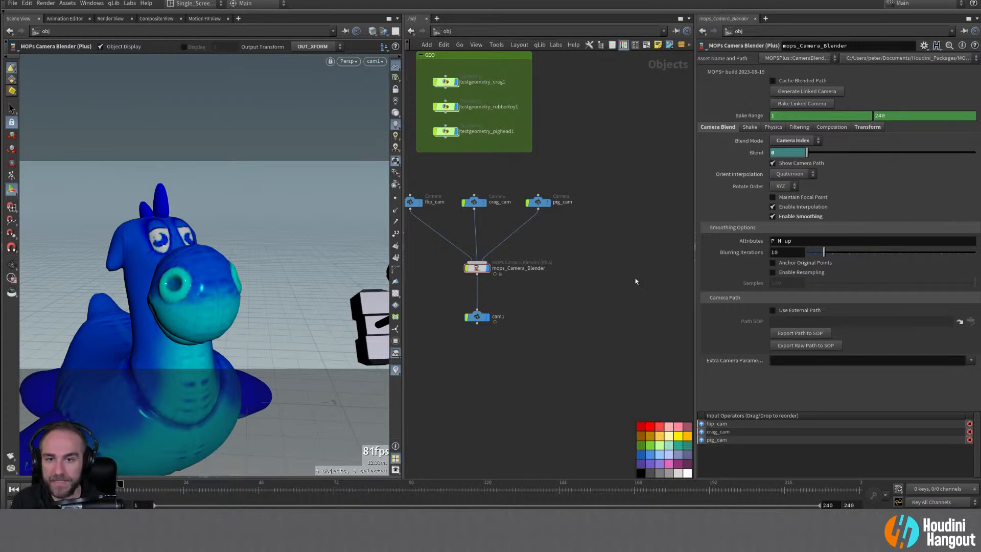
Step: Add a second MOPs Camera Blender beside the existing camera network and position it above its linked camera
key("Tab")
type("camera")
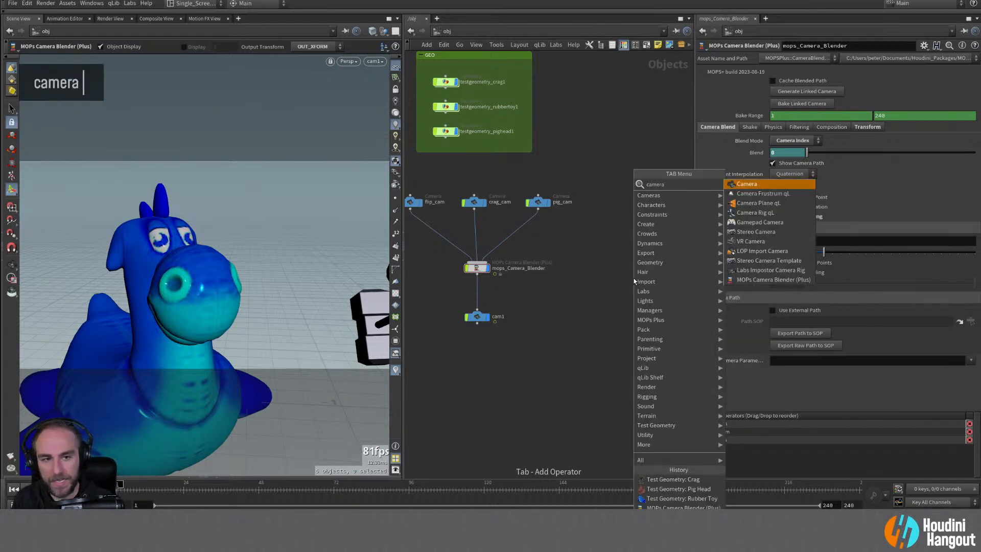
type(" b")
key("Return")
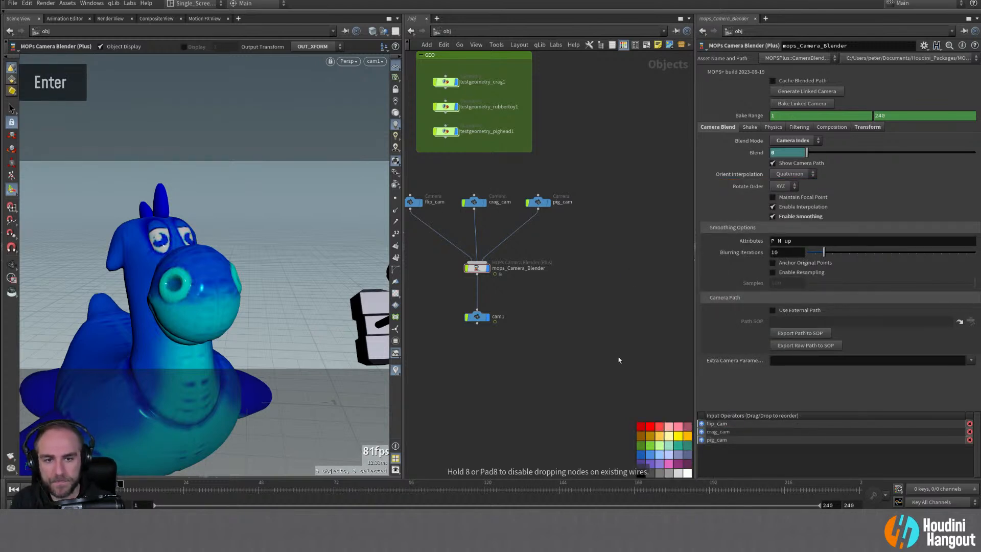
left_click_drag(606, 359, 628, 314)
left_click(628, 251)
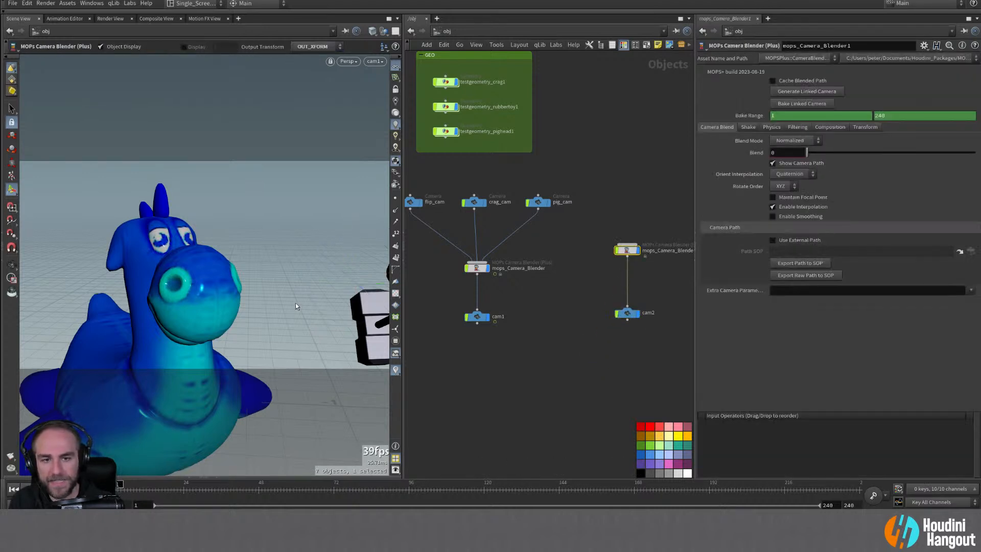
left_click_drag(628, 258, 629, 272)
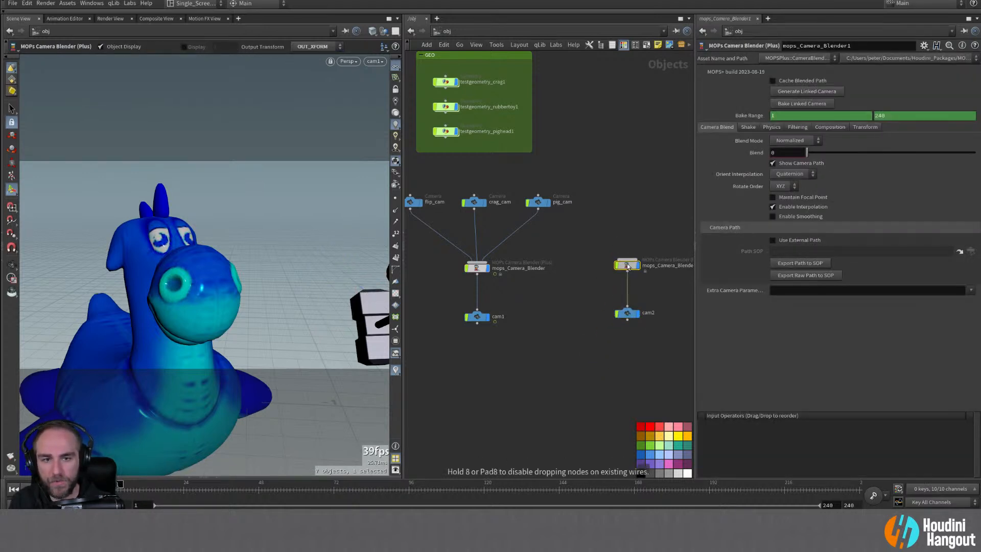
Step: Create a camera from a view with the rubber toy in the foreground and the crag and pig head behind it
right_click_drag(250, 243, 266, 263, "alt")
middle_click_drag(266, 263, 122, 273, "alt")
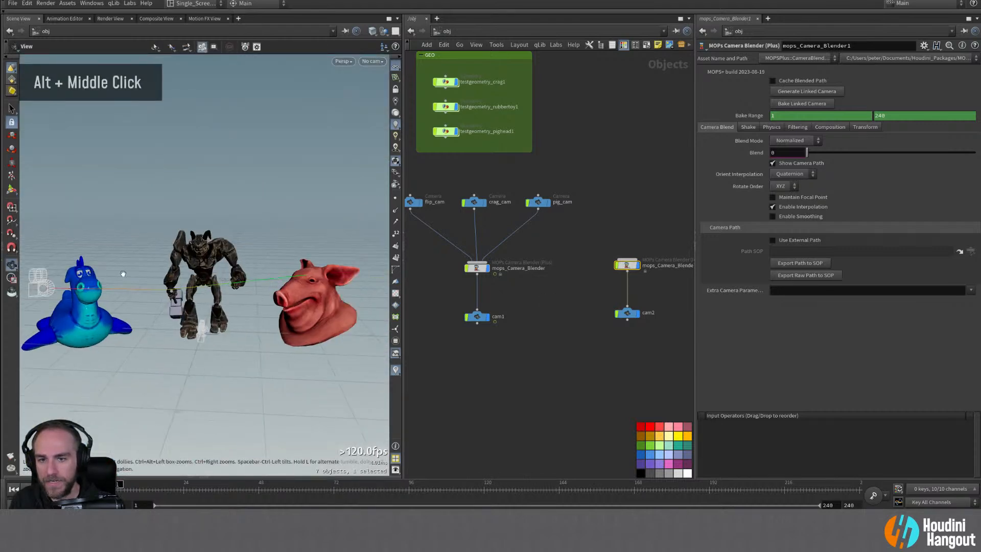
left_click_drag(122, 273, 272, 281, "alt")
middle_click_drag(272, 280, 279, 271, "alt")
right_click_drag(278, 271, 266, 260, "alt")
left_click_drag(265, 260, 217, 273, "alt")
middle_click_drag(217, 272, 258, 279, "alt")
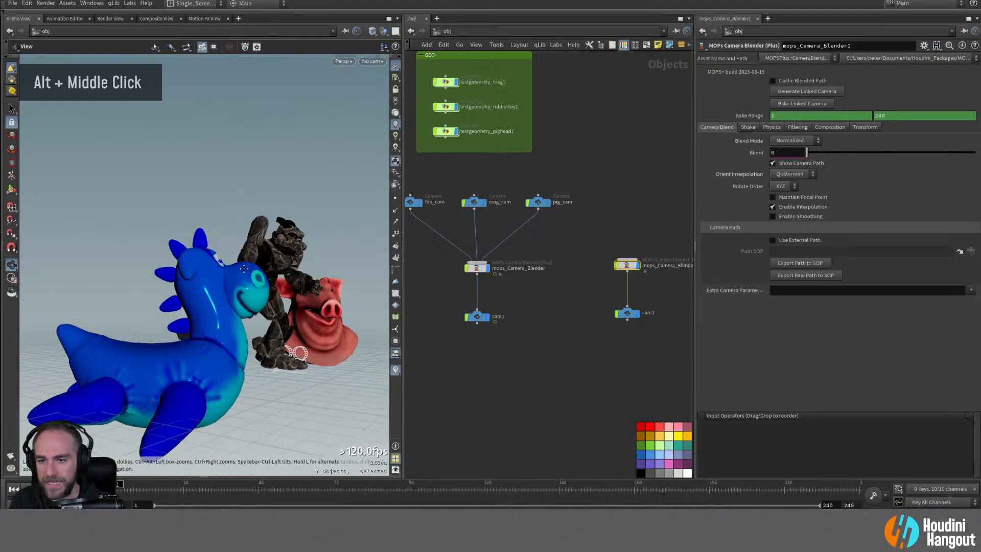
left_click_drag(258, 280, 233, 272, "alt")
middle_click_drag(233, 271, 189, 270, "alt")
left_click_drag(189, 270, 189, 268, "alt")
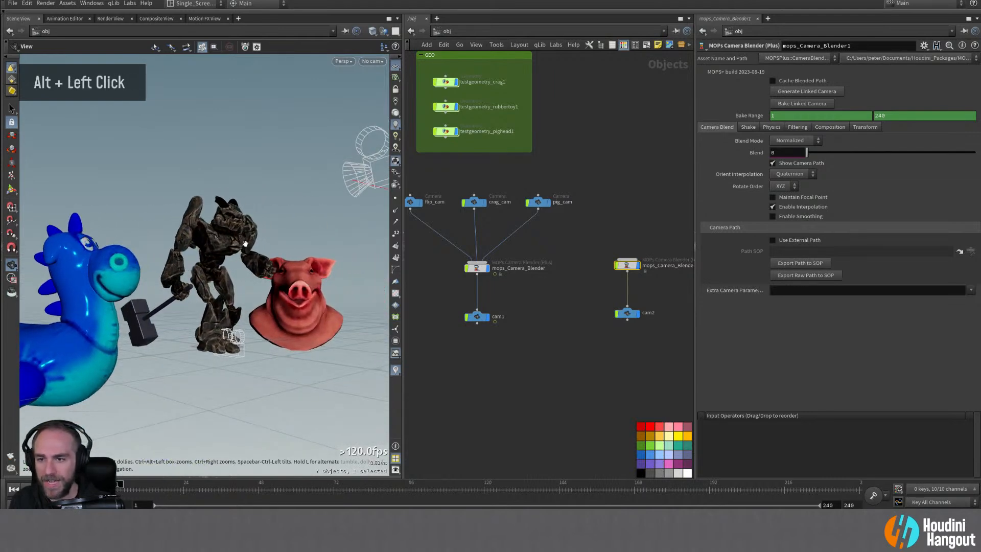
mouse_move(220, 238)
left_mouse_down("alt")
mouse_move(244, 237)
mouse_move(229, 235)
left_mouse_up("alt")
middle_click_drag(230, 235, 214, 237, "alt")
left_click_drag(214, 237, 208, 231, "alt")
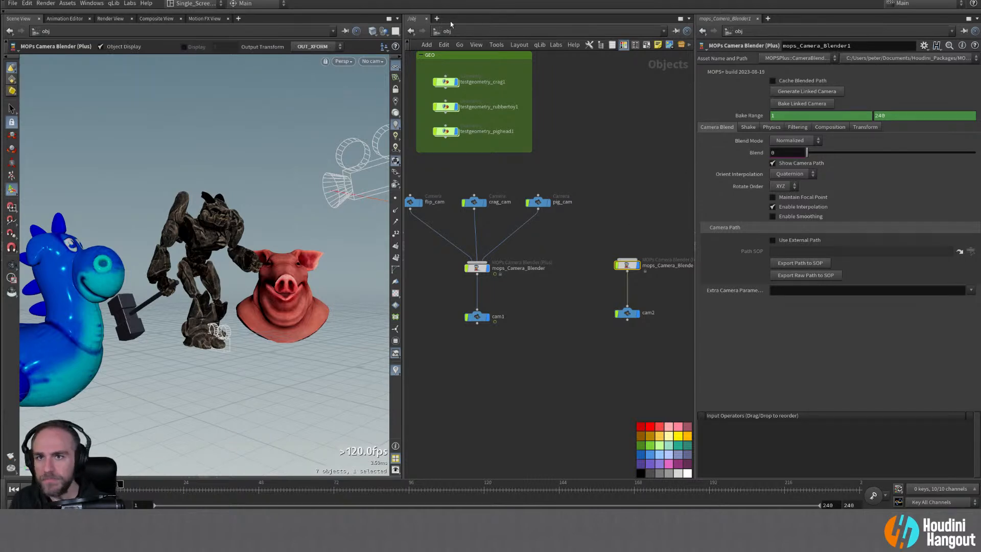
left_click(5, 11)
left_click(508, 26, "ctrl")
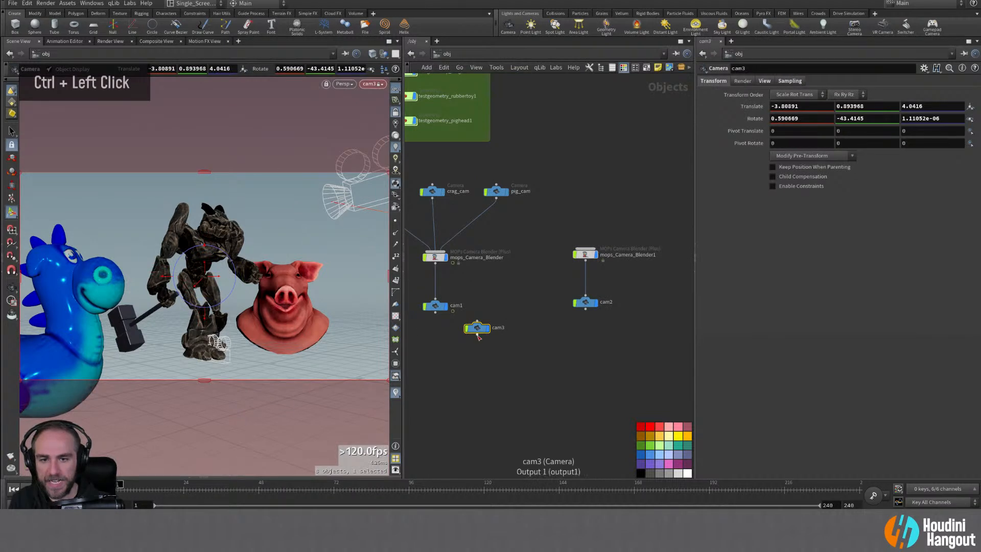
Step: Rename the new camera pos_1, connect it to the second camera blender and unlock the view from it
left_click_drag(476, 328, 578, 204)
double_click(599, 204)
type("pos_1")
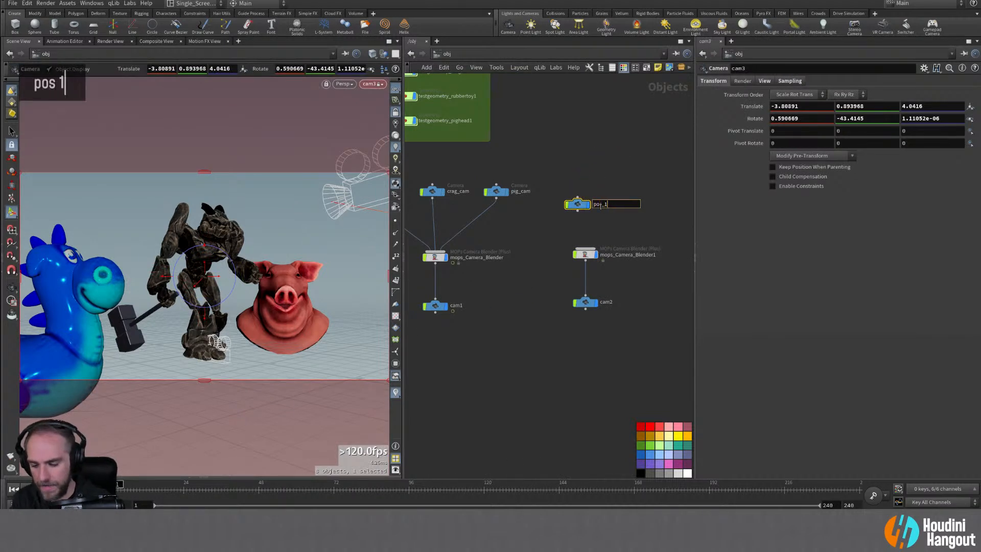
key("Return")
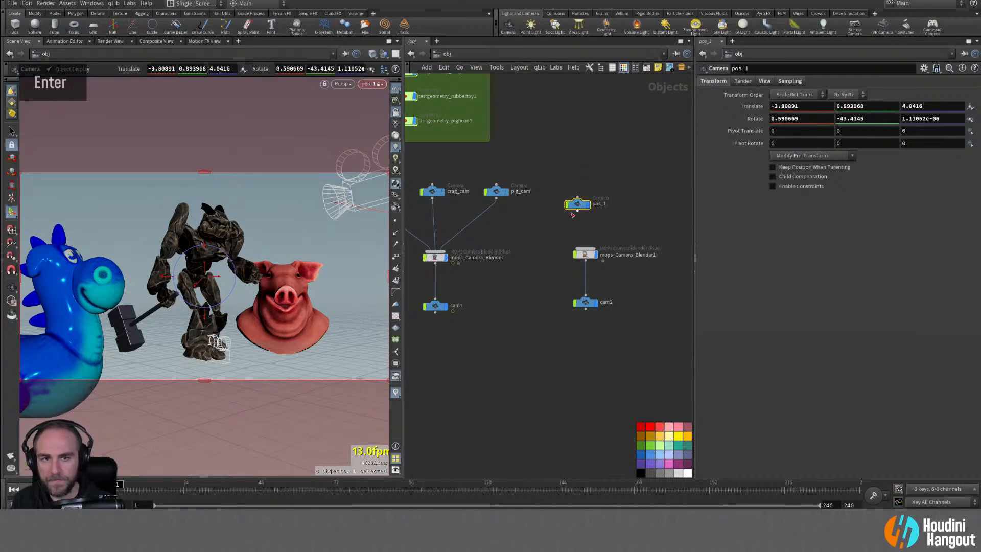
left_click(577, 211)
left_click(585, 249)
left_click(398, 112)
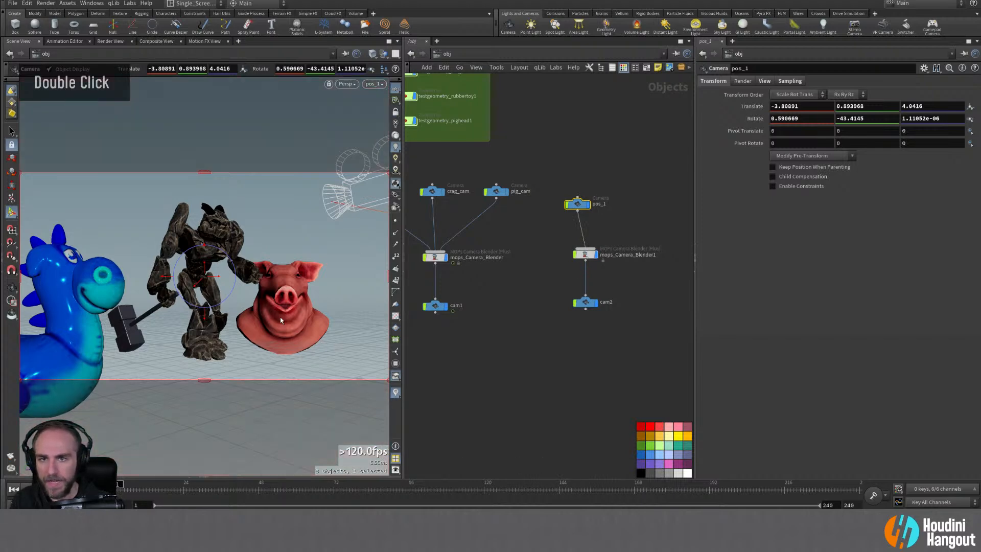
Step: Create another camera from a wide frontal view of the rubber toy, crag and pig head
left_click_drag(317, 261, 227, 283, "alt")
right_click_drag(258, 291, 235, 293, "alt")
middle_click_drag(234, 293, 282, 280, "alt")
right_click_drag(282, 281, 252, 283, "alt")
middle_click_drag(252, 283, 245, 291, "alt")
right_click_drag(244, 292, 252, 254, "alt")
key("Return")
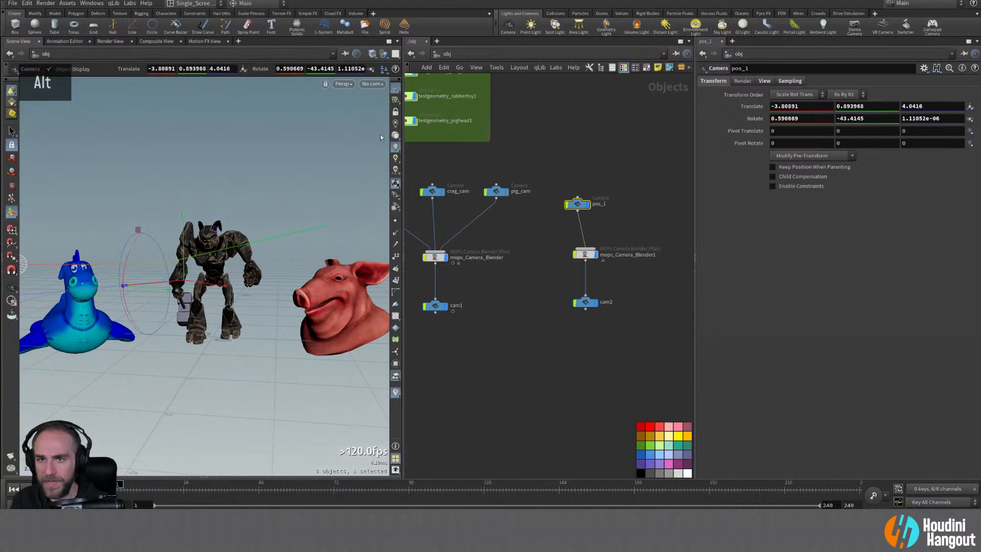
left_click(508, 26, "ctrl")
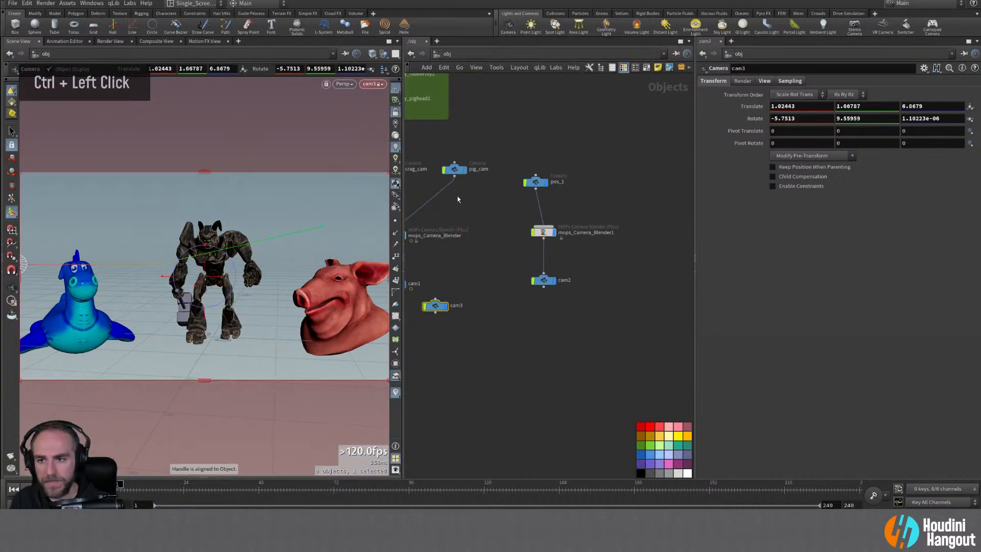
Step: Rename the second view camera pos_2 and connect it to the second camera blender
left_click_drag(436, 305, 588, 158)
double_click(611, 157)
type("pos_2")
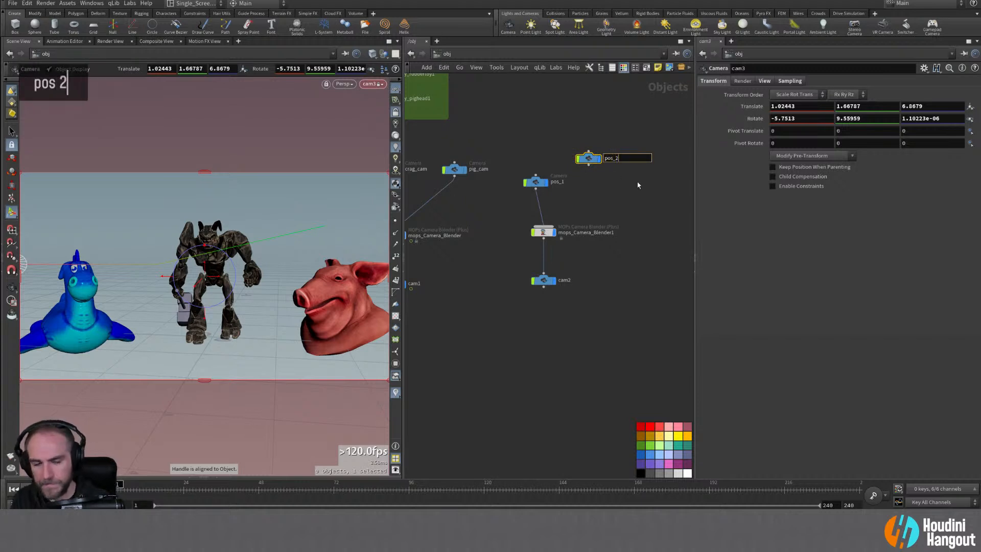
key("Return")
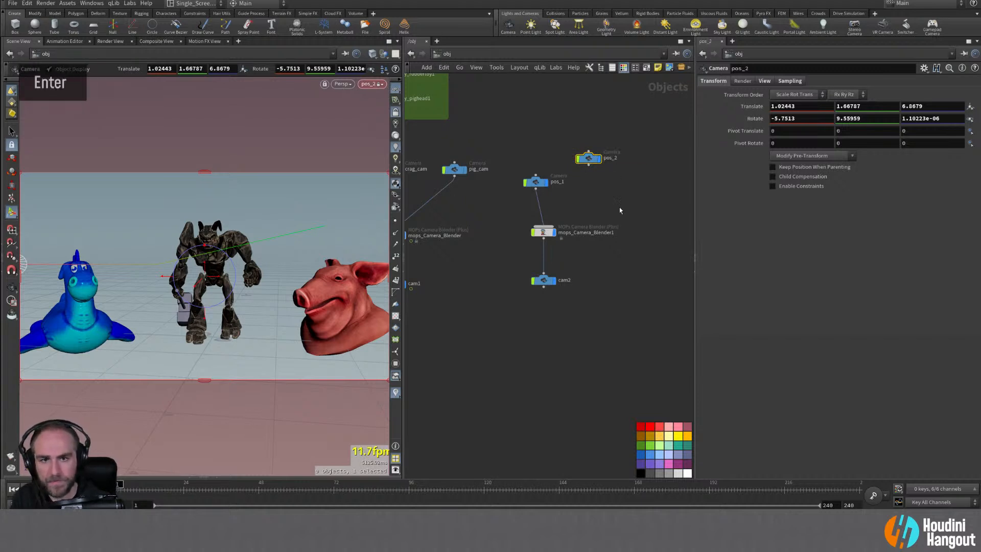
left_click(588, 165)
left_click(543, 227)
left_click_drag(588, 159, 586, 166)
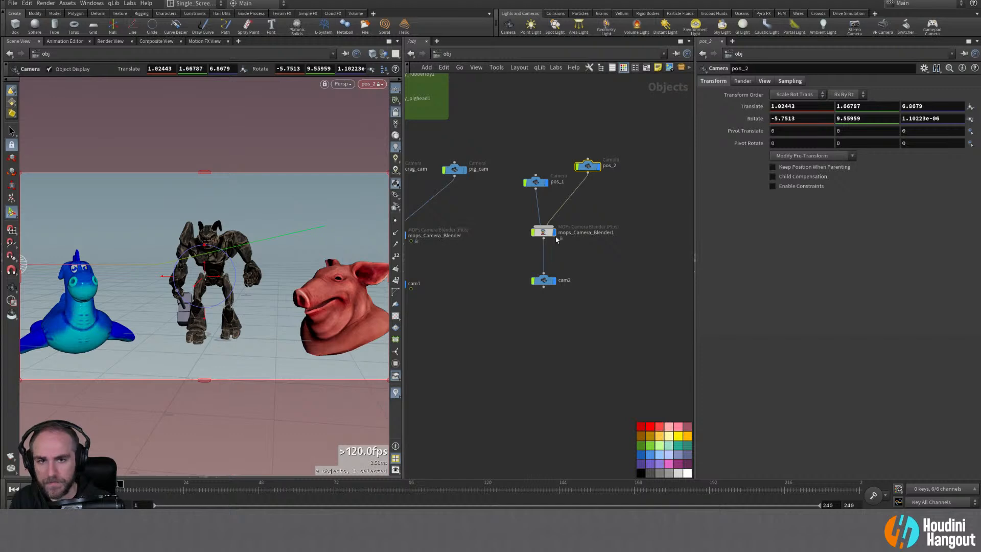
Step: Create a third camera from the pig head's side, with the crag and rubber toy behind, and fine-tune its framing
left_click_drag(219, 265, 386, 320, "alt")
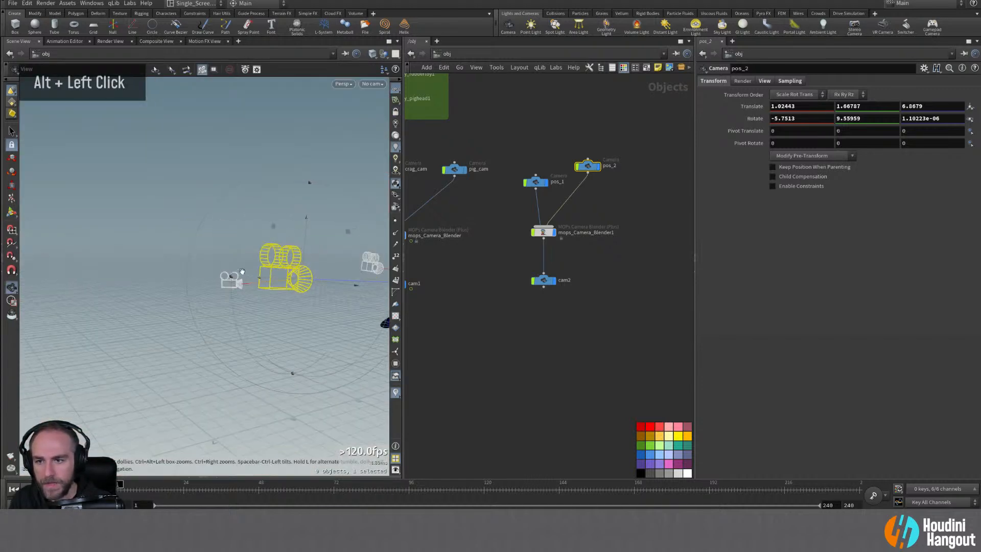
middle_click_drag(385, 320, 183, 265, "alt")
right_click_drag(184, 265, 245, 236, "alt")
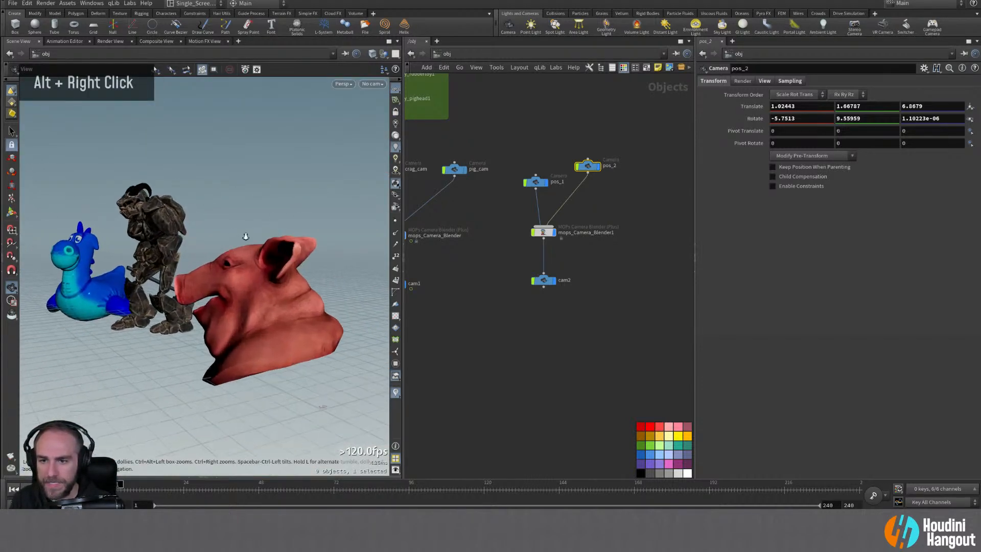
middle_click_drag(245, 237, 205, 251, "alt")
right_click_drag(205, 251, 222, 256, "alt")
middle_click_drag(223, 255, 383, 251, "alt")
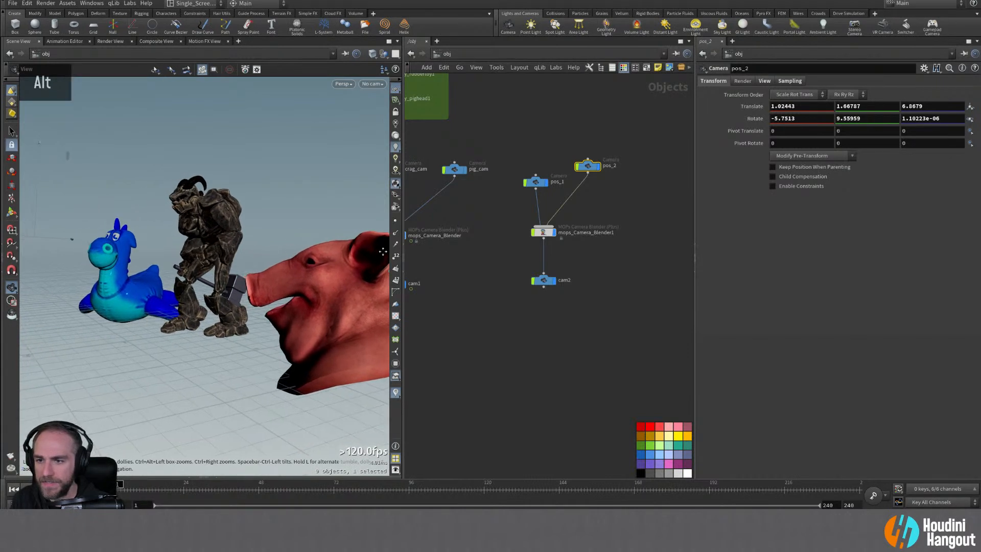
mouse_move(216, 247)
right_mouse_down("alt")
mouse_move(204, 240)
mouse_move(219, 261)
right_mouse_up("alt")
key("Return")
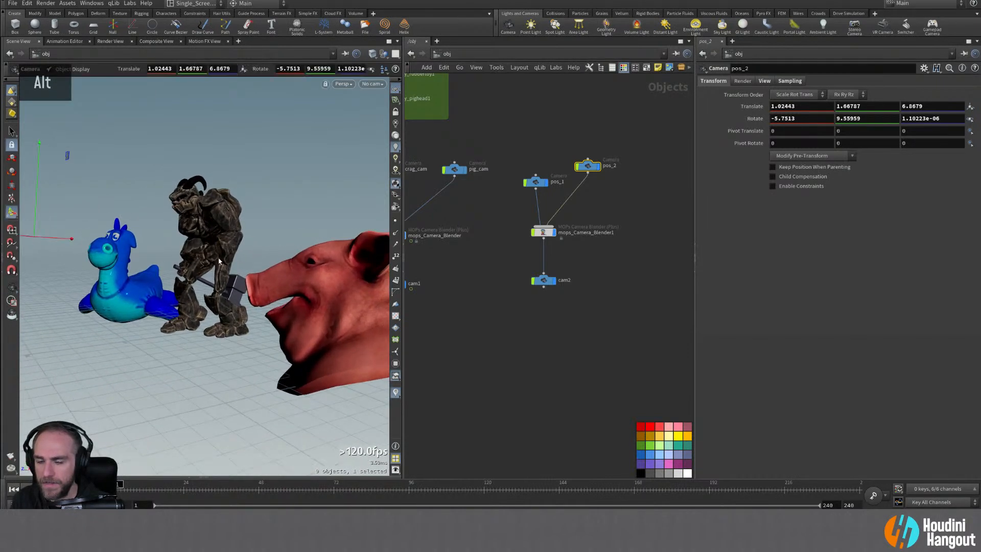
left_click(508, 26, "ctrl")
middle_click_drag(181, 225, 176, 243, "alt")
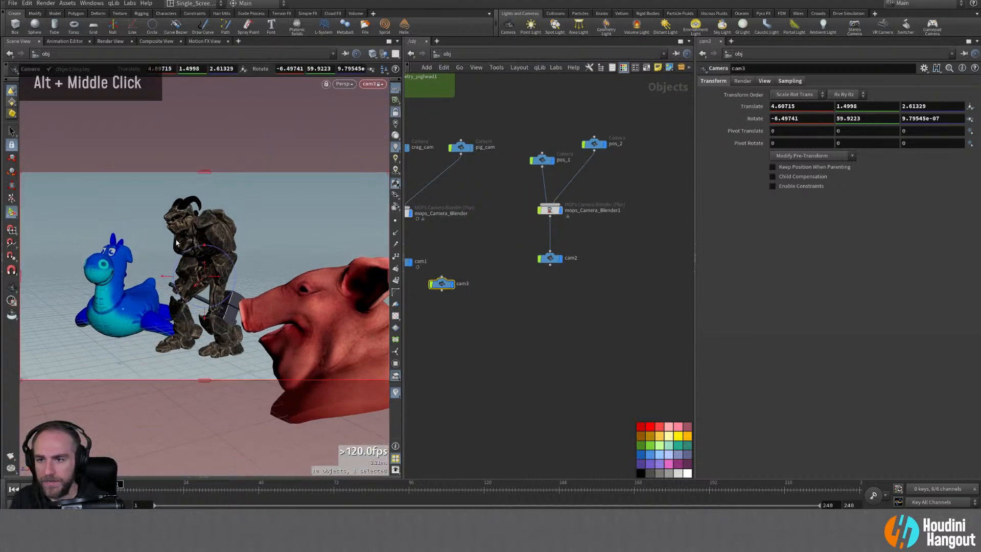
Step: Rename the third view camera pos_3, move it beside pos_2 and connect it to the second camera blender
double_click(461, 283)
type("pos_3")
key("Return")
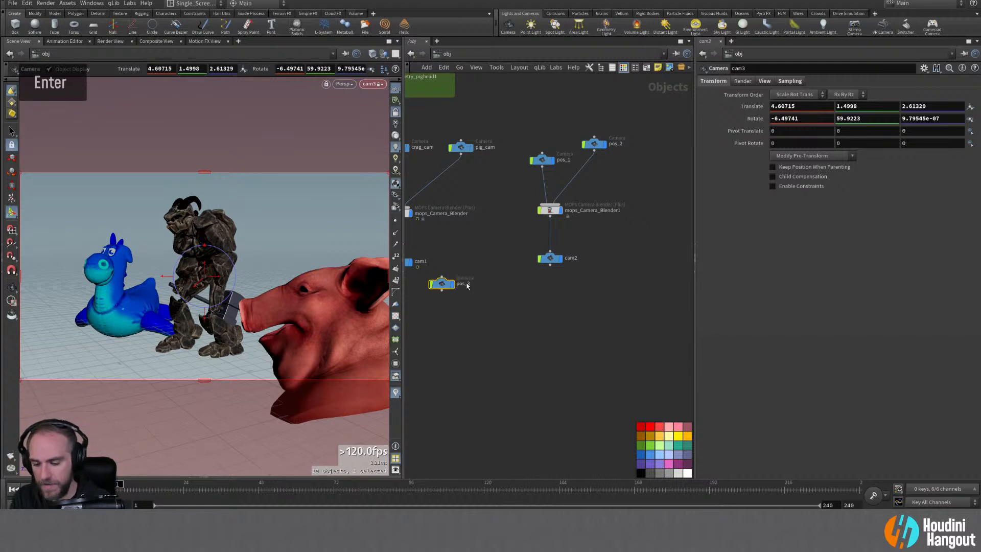
left_click_drag(443, 282, 626, 160)
double_click(626, 165)
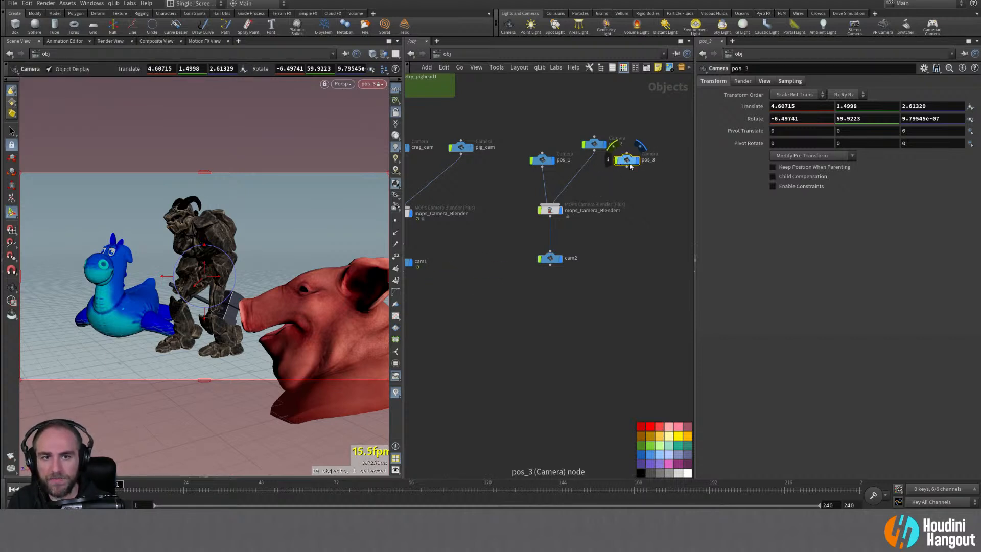
Step: Align pos_1, pos_2 and pos_3 in a row and centre the second camera blender and cam2 below them
left_click_drag(669, 185, 669, 185)
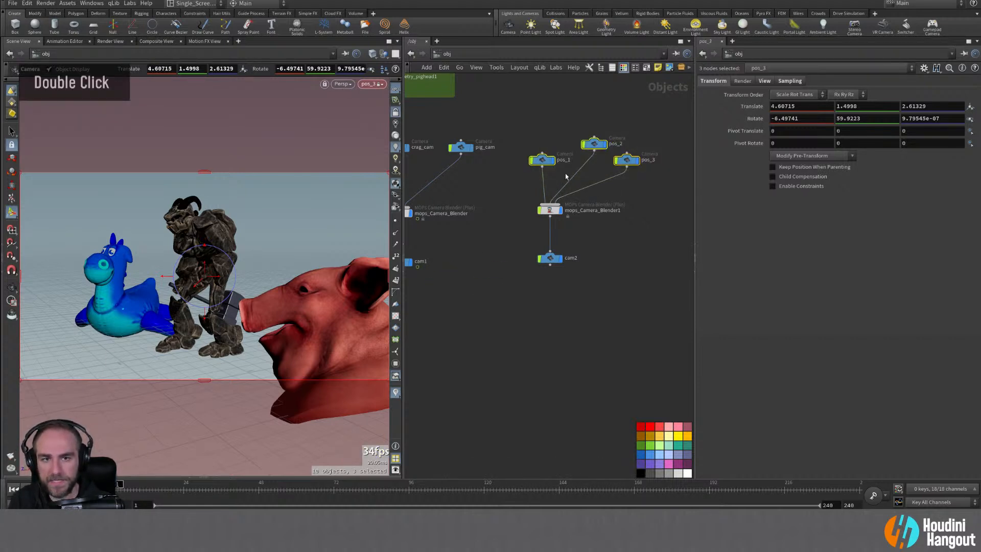
key("a")
left_click_drag(544, 160, 572, 162)
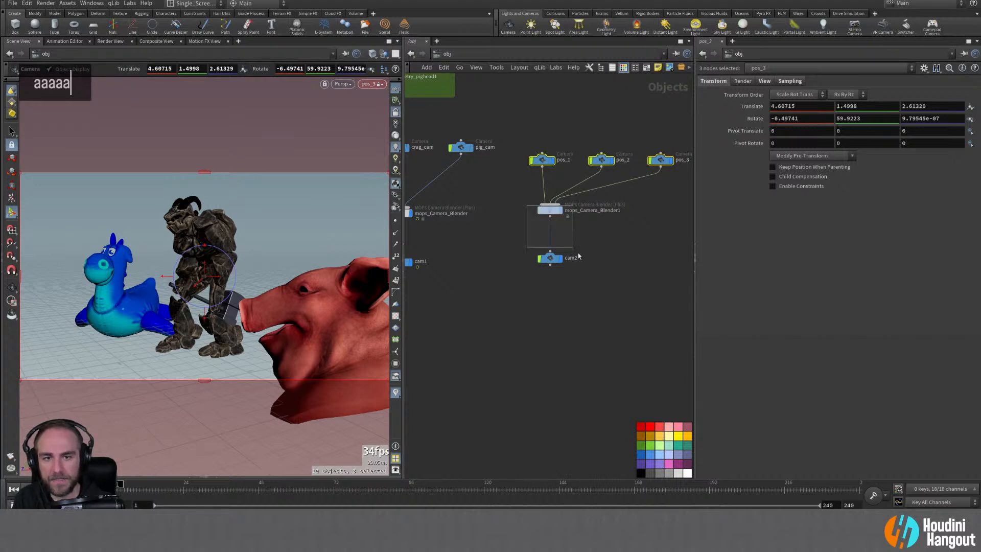
left_click_drag(578, 256, 581, 266)
left_click_drag(551, 210, 605, 222)
left_click(606, 224)
left_click_drag(605, 275, 605, 284)
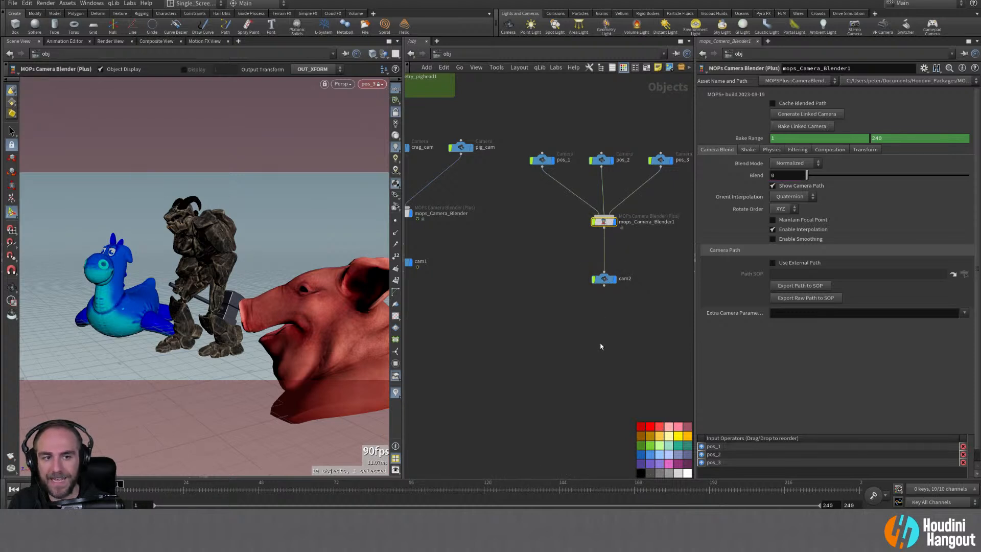
Step: Check cam2's parameters and keyframe the second camera blender's Blend at 0 on frame 12
left_click(613, 278)
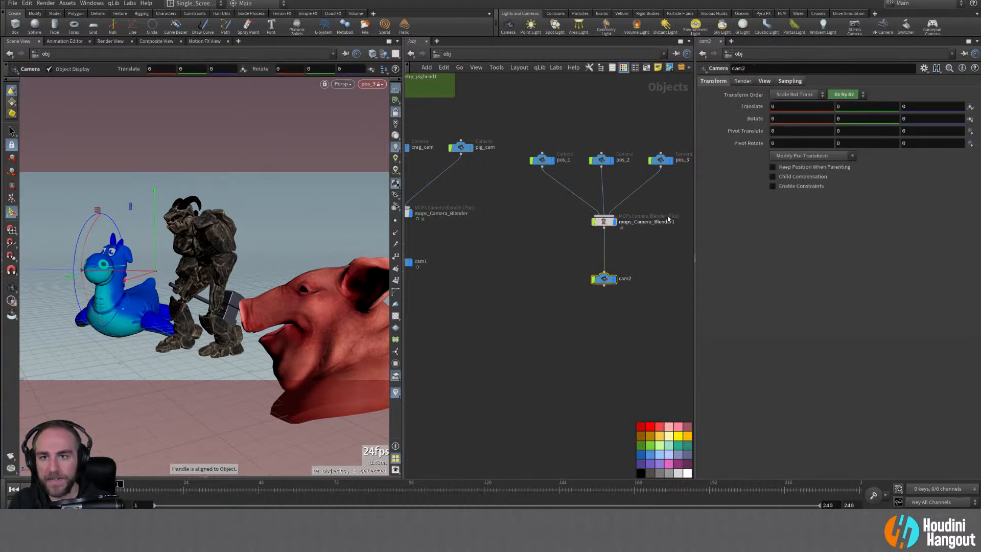
left_click(744, 82)
left_click(724, 83)
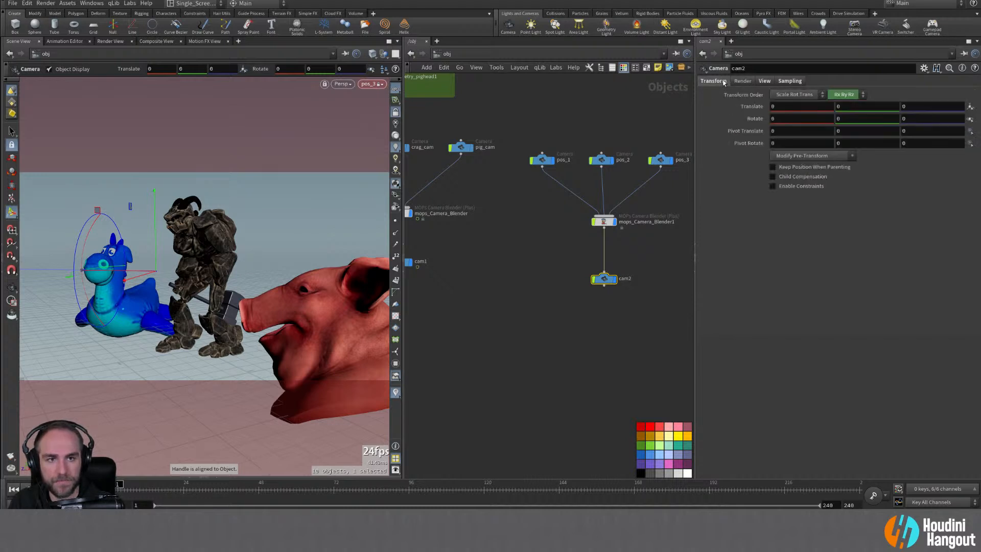
left_click(603, 223)
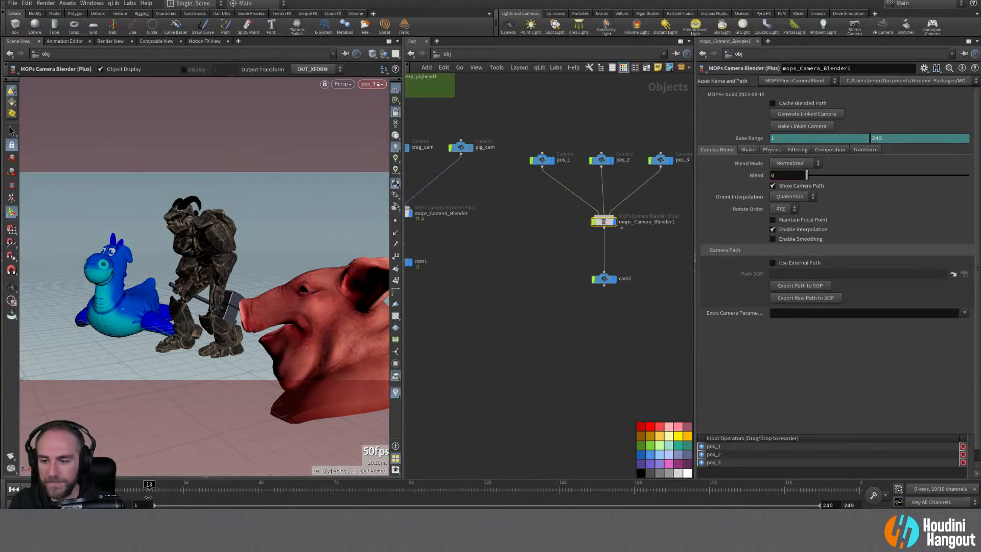
left_click(756, 175, "alt")
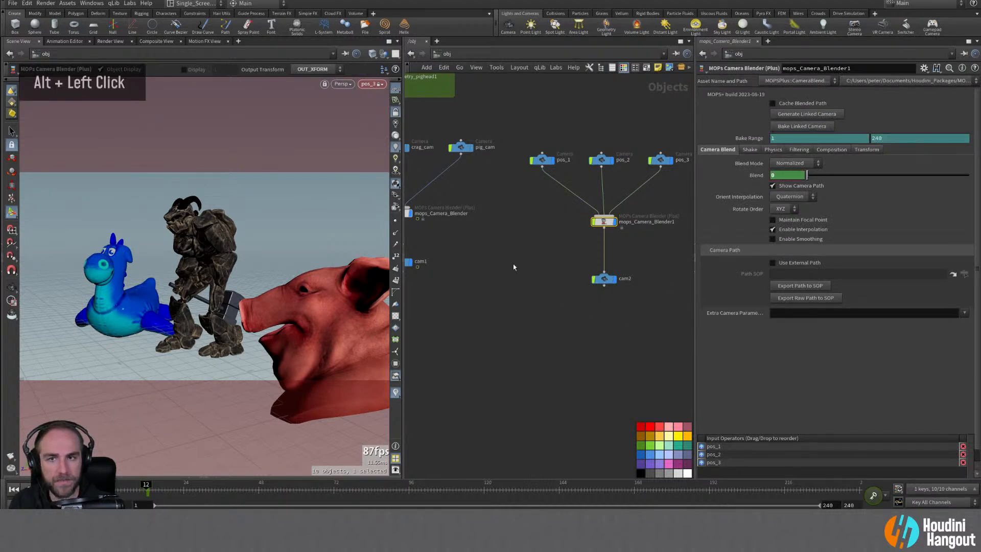
Step: Look through cam2 and keyframe the second camera blender's Blend at 1 on frame 120
left_click(371, 84)
left_click(380, 136)
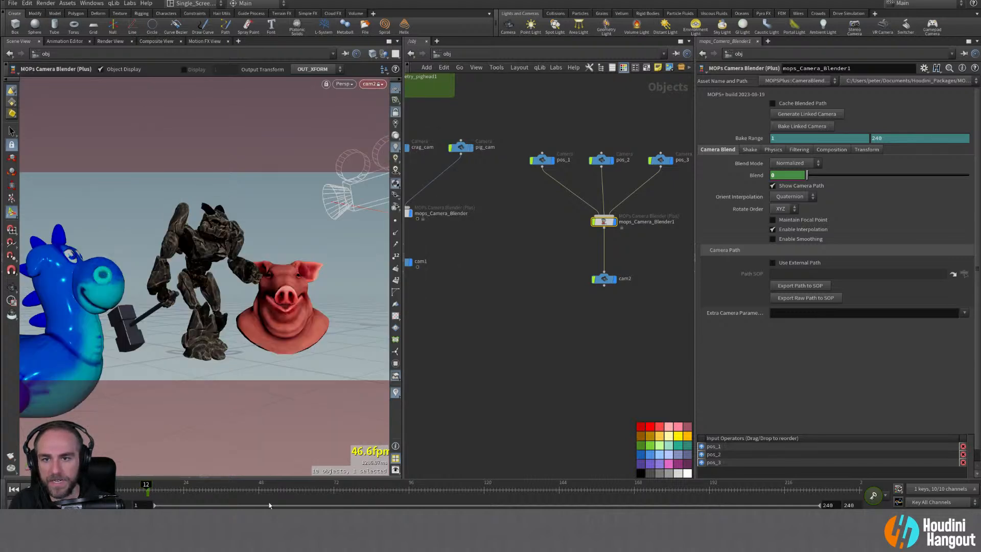
left_click_drag(146, 487, 473, 505)
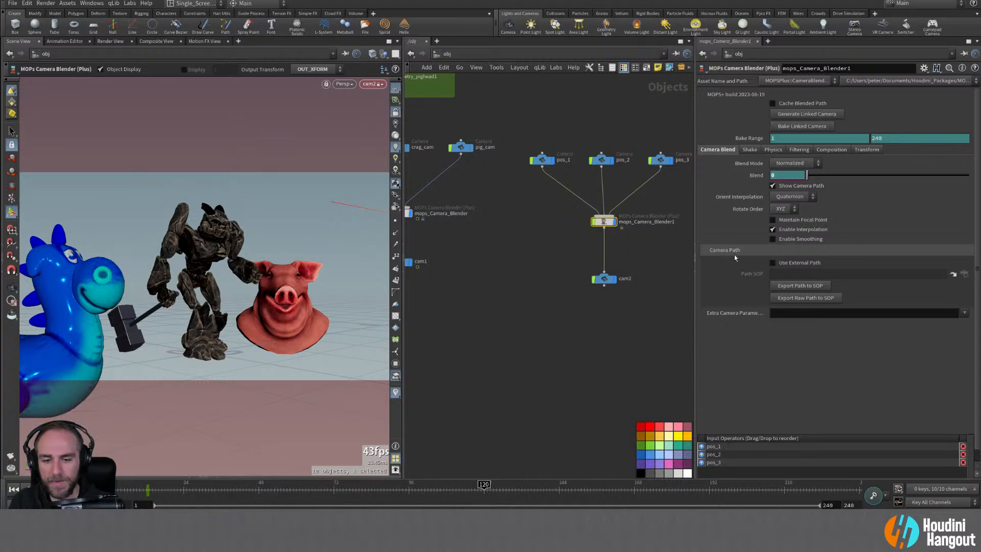
left_click_drag(828, 179, 970, 176)
left_click(758, 177, "alt")
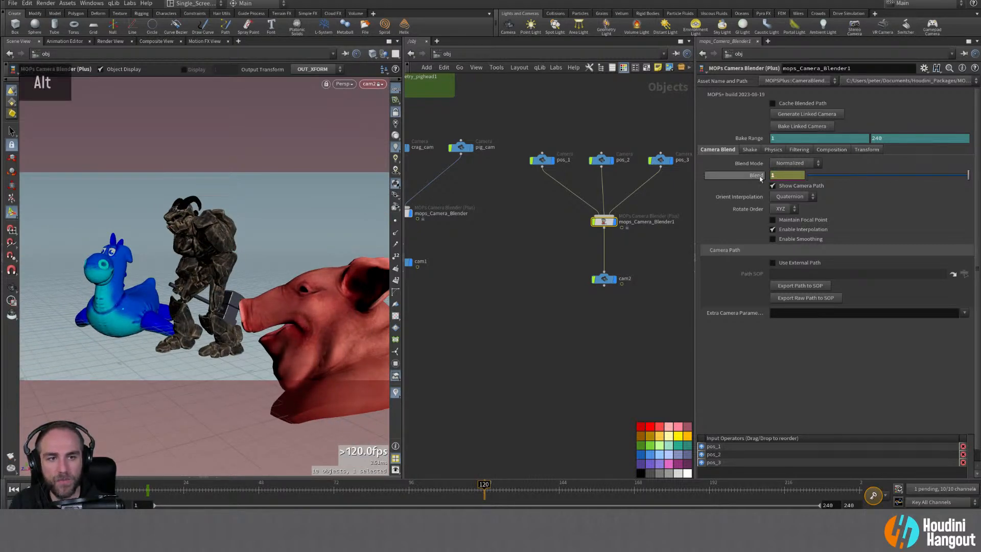
Step: Enable smoothing on the second camera blender and scrub through the camera move to check it
left_click_drag(484, 485, 277, 506)
left_click(773, 239)
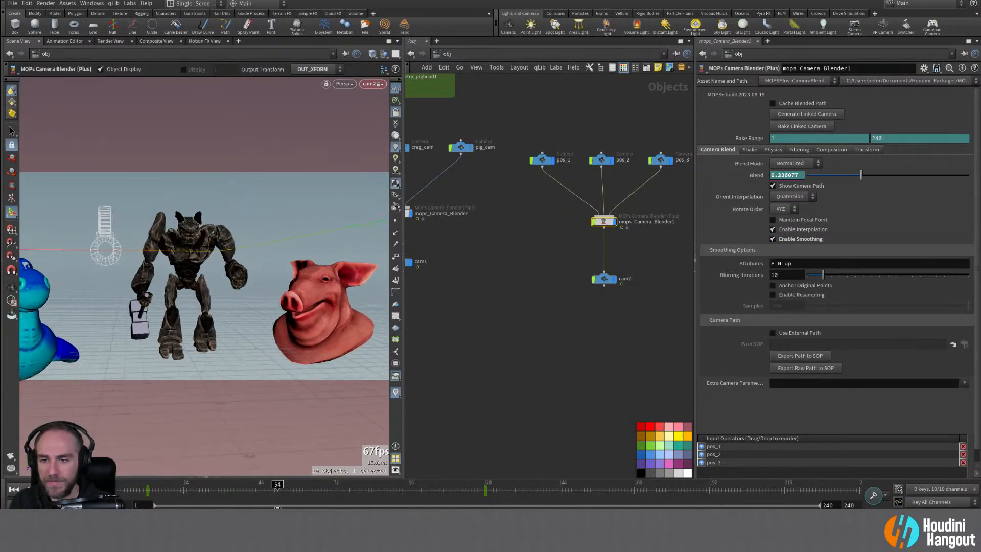
left_click_drag(346, 491, 384, 490)
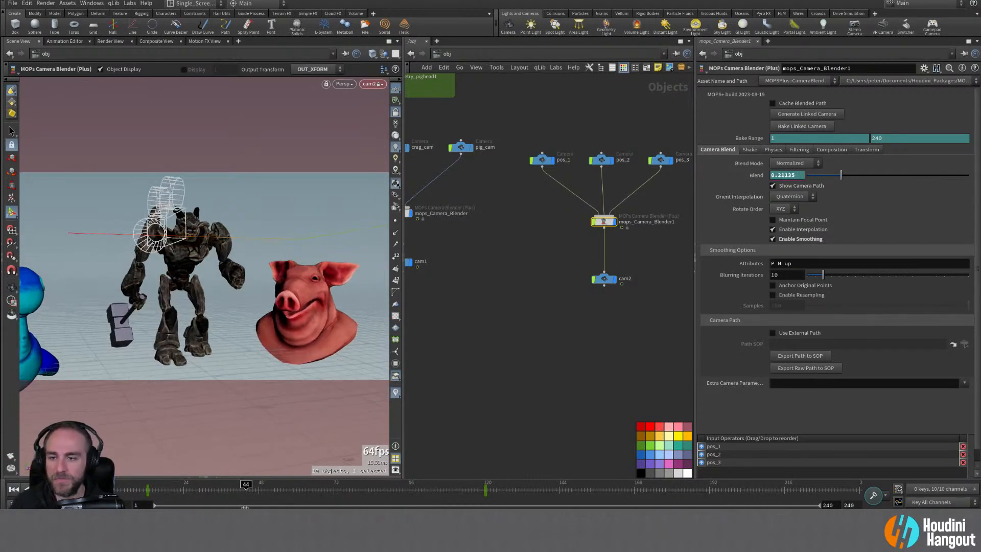
left_click_drag(244, 508, 308, 506)
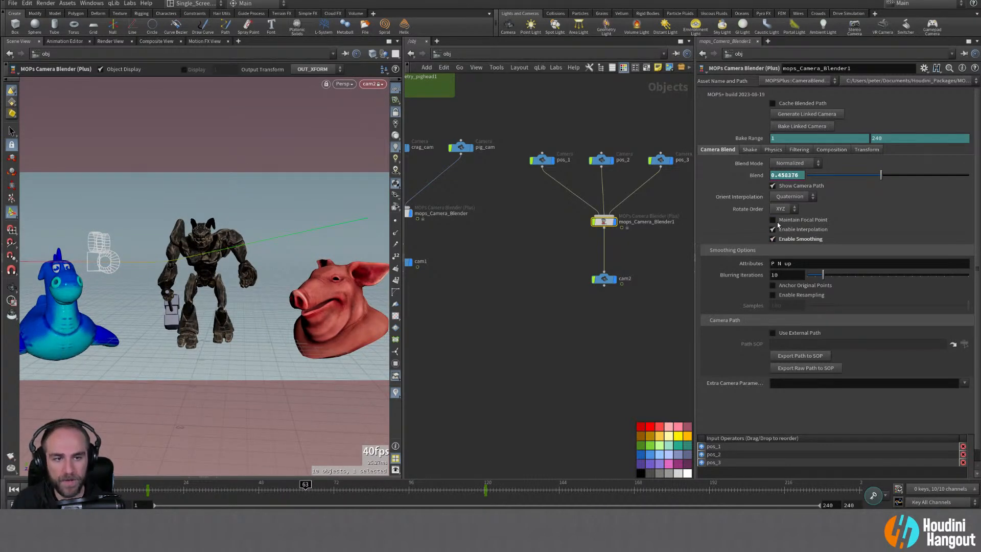
Step: Turn on Maintain Focal Point for the second camera blender, toggling it at several frames to compare the framing
left_click(772, 220)
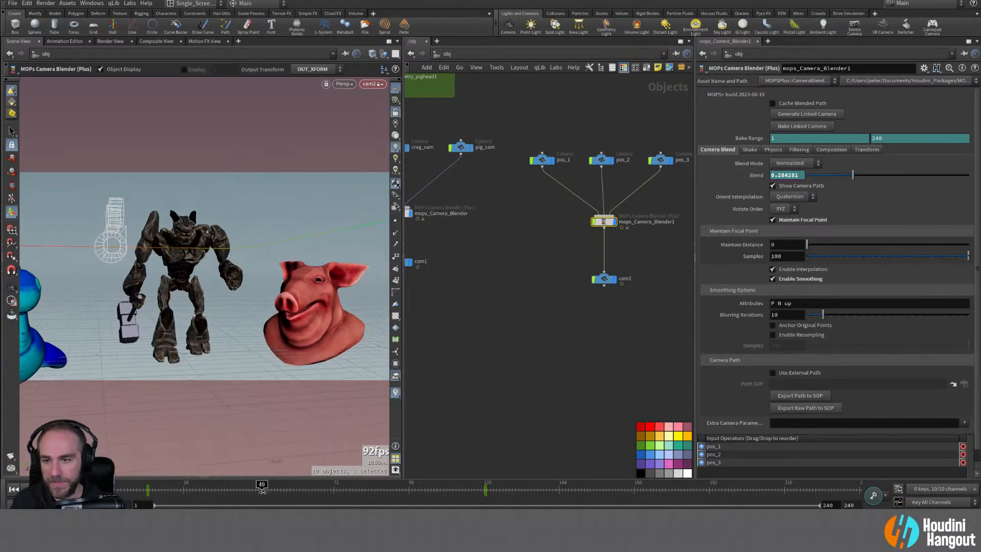
mouse_move(262, 491)
left_mouse_down()
mouse_move(230, 491)
mouse_move(245, 497)
left_mouse_up()
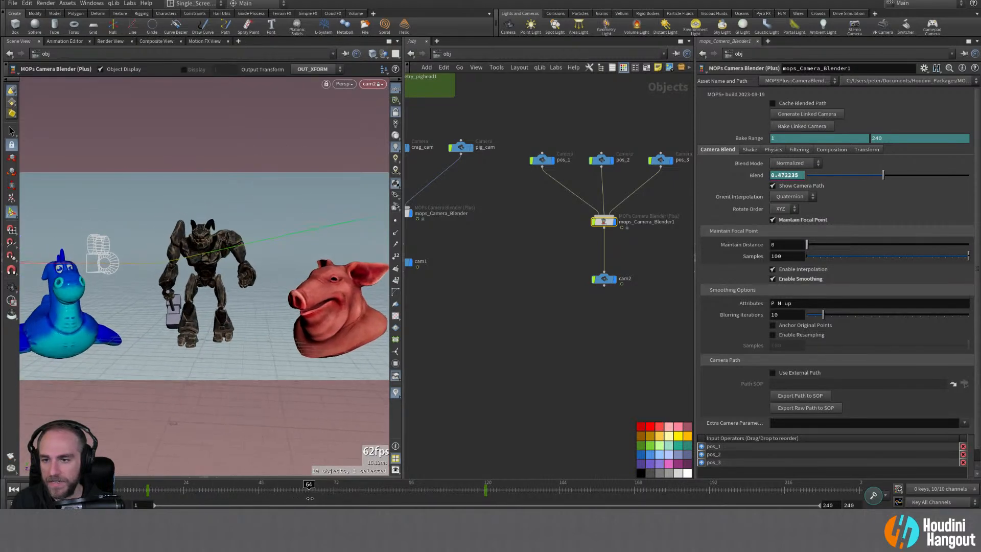
left_click(793, 220)
left_click(793, 220)
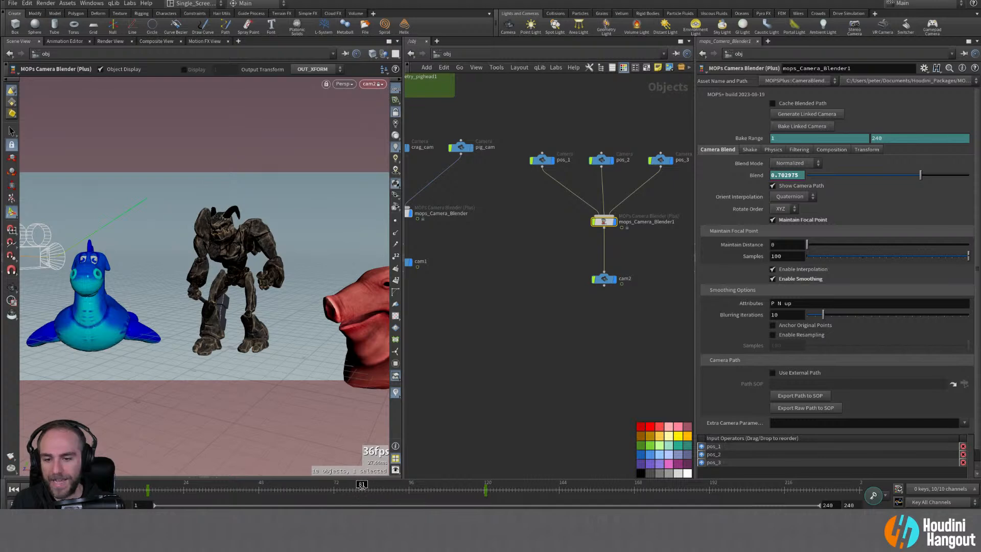
mouse_move(390, 485)
left_mouse_down()
mouse_move(437, 487)
mouse_move(374, 488)
left_mouse_up()
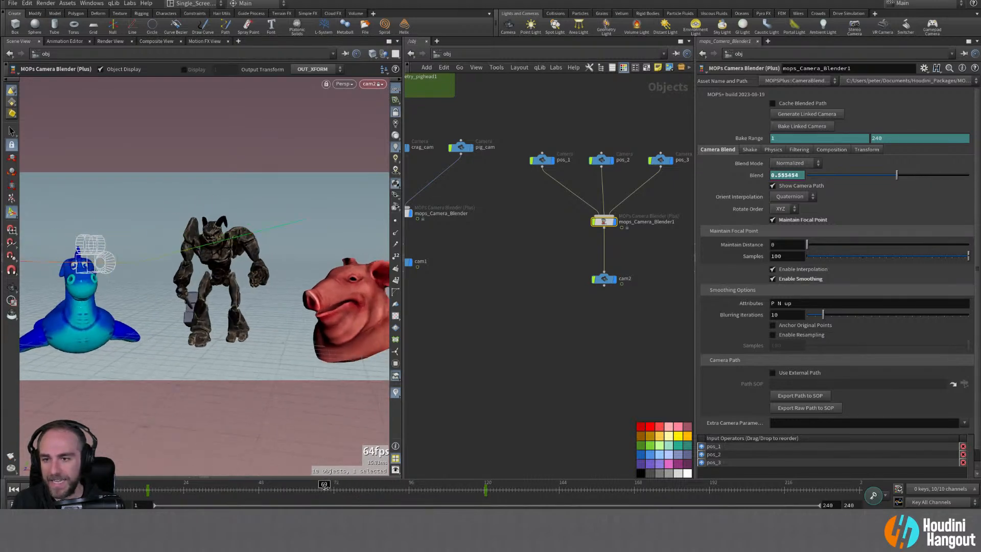
left_click_drag(261, 484, 298, 485)
left_click(772, 220)
left_click(773, 220)
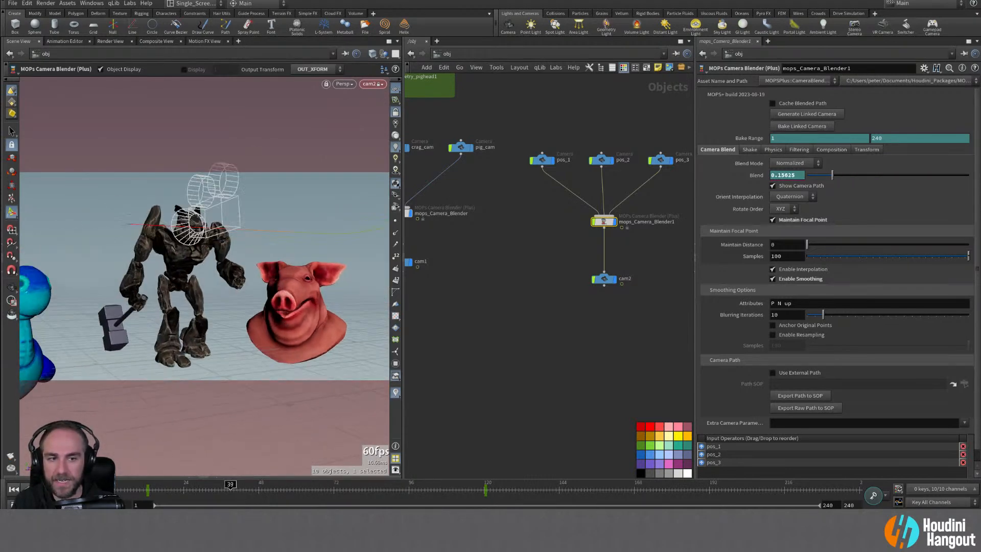
Step: Try Maintain Distance values of 0.354 and 1 on the second camera blender while scrubbing, and return it to 0
left_click_drag(231, 485, 192, 485)
left_click_drag(809, 245, 864, 251)
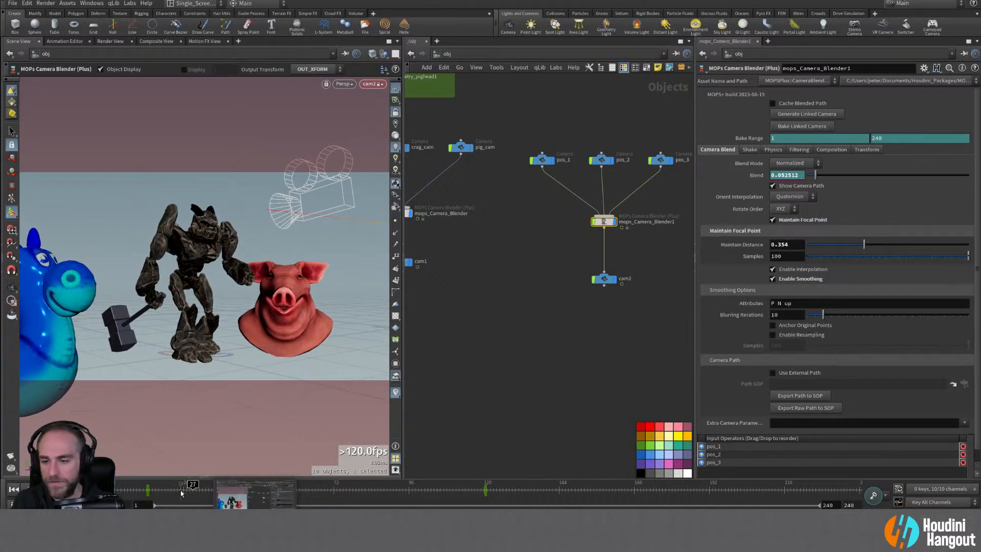
left_click_drag(193, 488, 318, 492)
left_click_drag(863, 245, 968, 246)
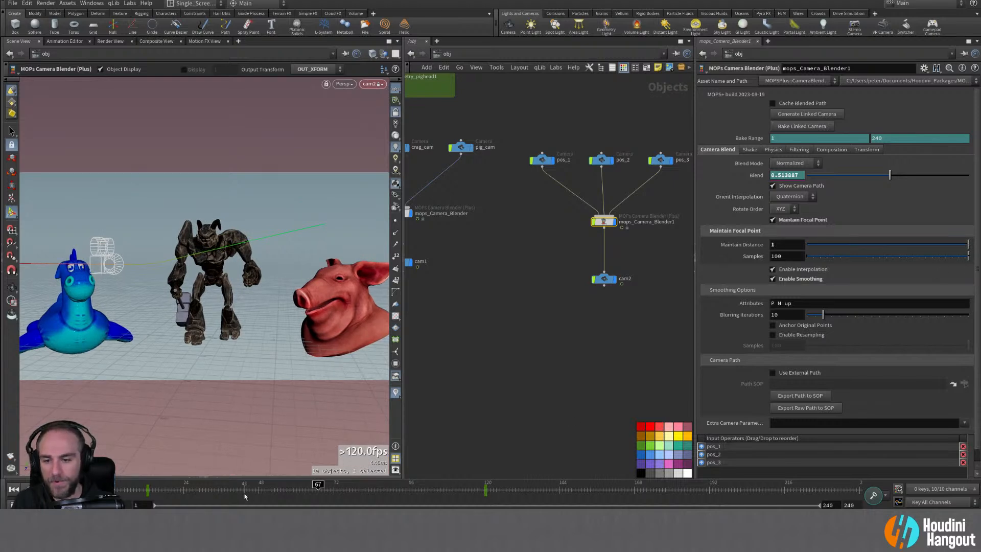
left_click_drag(245, 496, 210, 497)
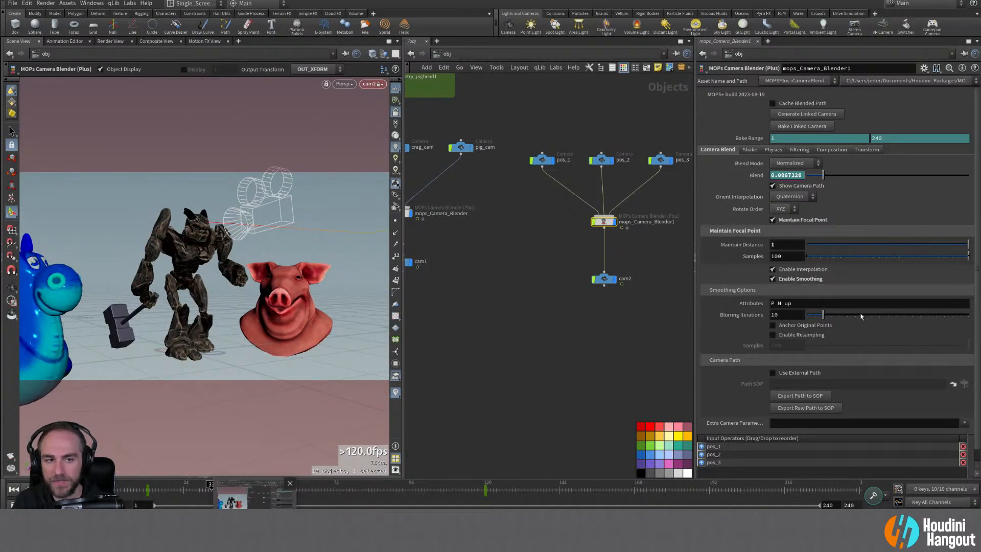
left_click_drag(850, 246, 766, 246)
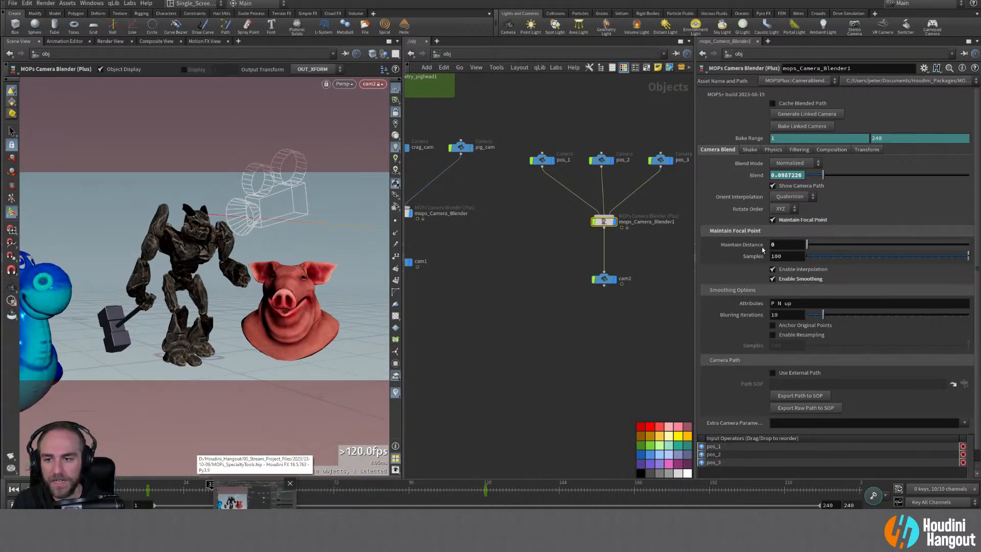
left_click_drag(180, 490, 274, 491)
Step: Look through cam1, enable Maintain Focal Point on the first camera blender and set its Maintain Distance to 0.952, scrubbing to compare
middle_click_drag(434, 267, 526, 298, "alt")
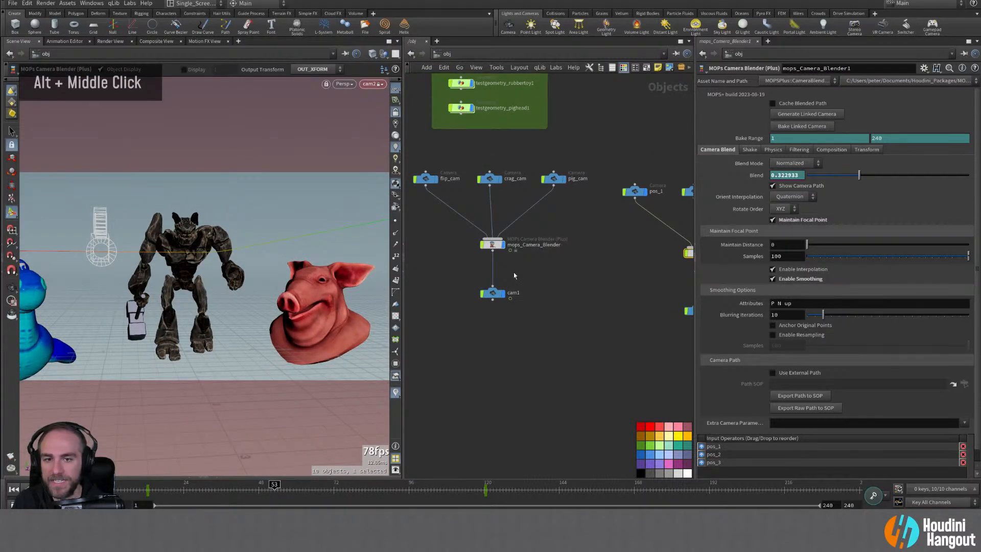
left_click(493, 245)
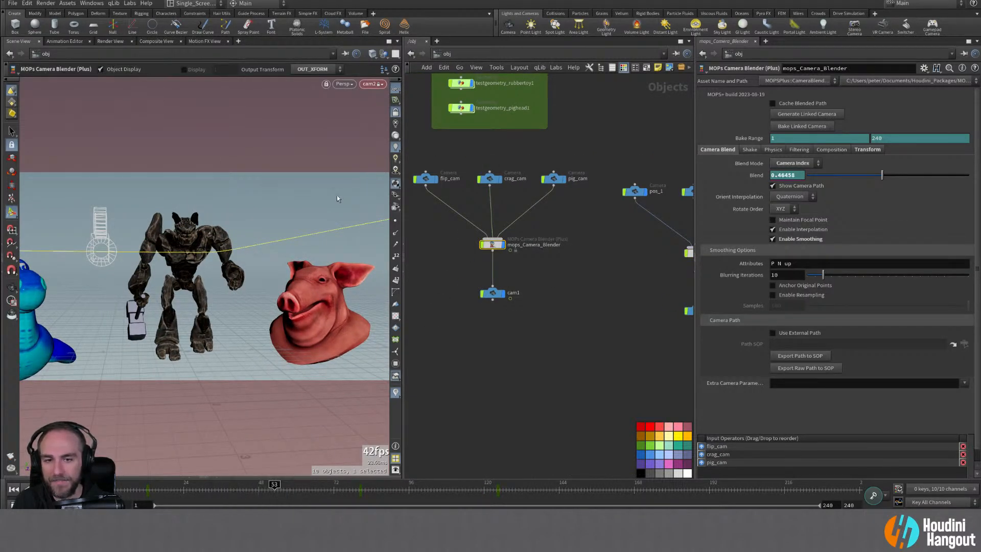
left_click(373, 83)
left_click(375, 125)
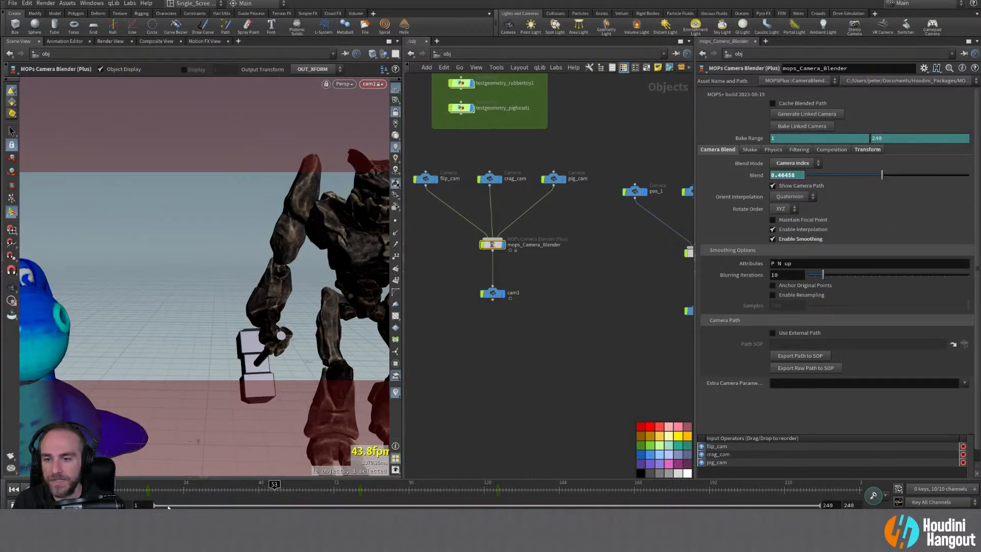
left_click(140, 491)
key("Up")
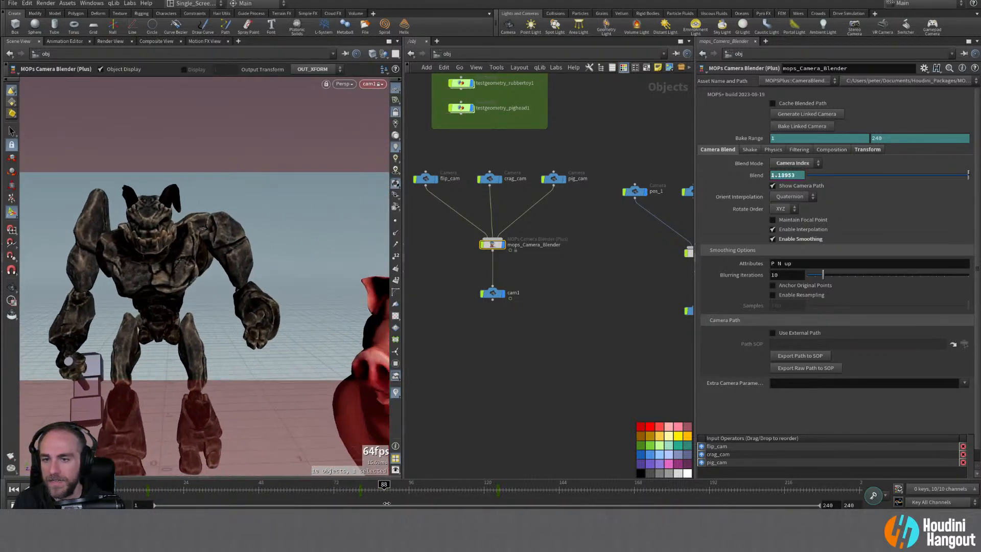
left_click(780, 221)
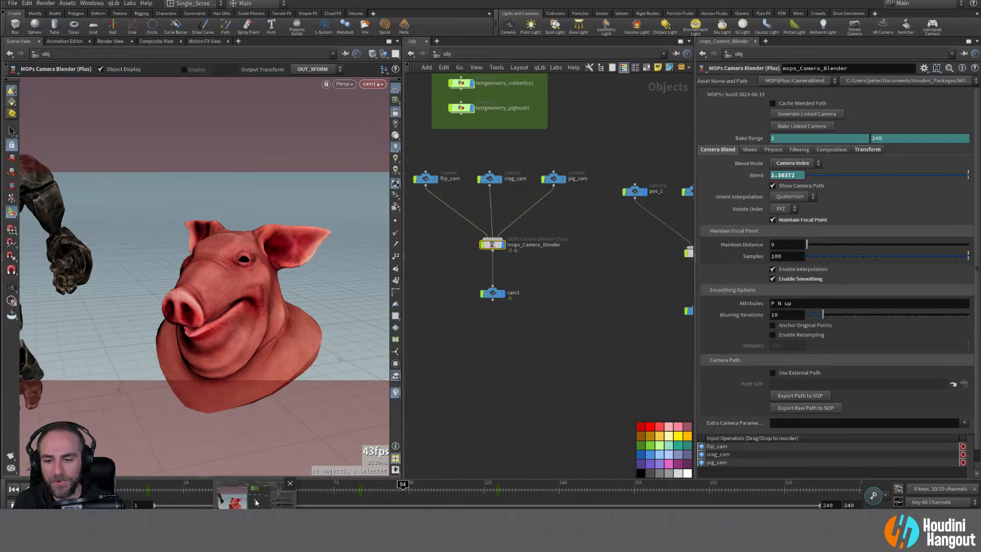
left_click_drag(318, 501, 346, 508)
left_click_drag(811, 247, 961, 247)
left_click_drag(277, 499, 189, 506)
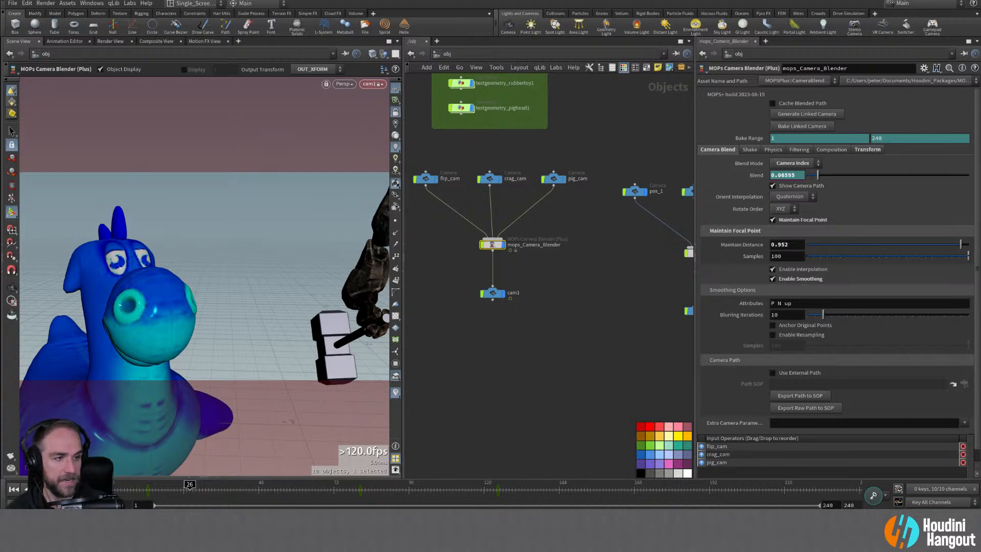
left_click(464, 382)
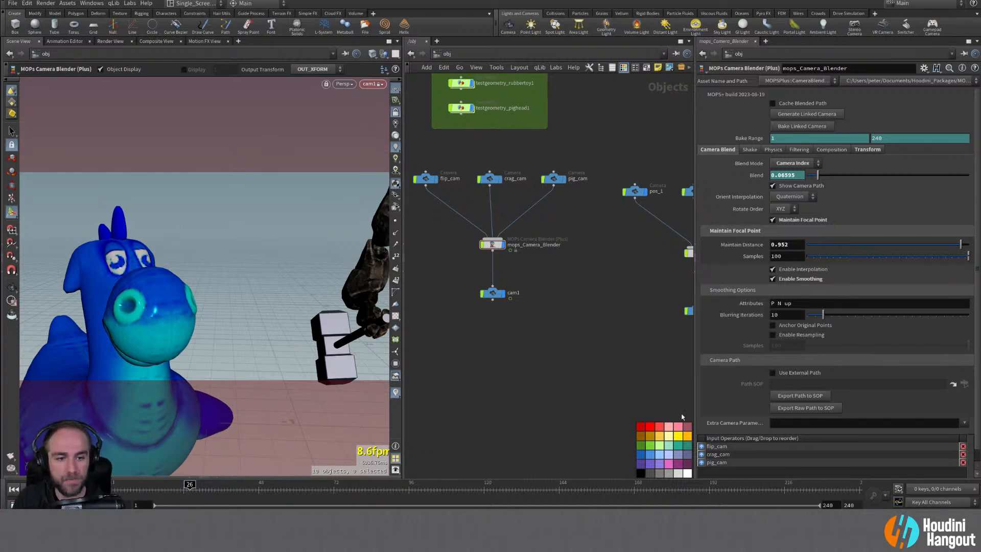
Step: Move the pos cameras, the second camera blender and cam2 together, farther from the first camera setup and roughly level with it
right_click_drag(682, 417, 697, 337, "alt")
middle_click_drag(697, 338, 618, 335, "alt")
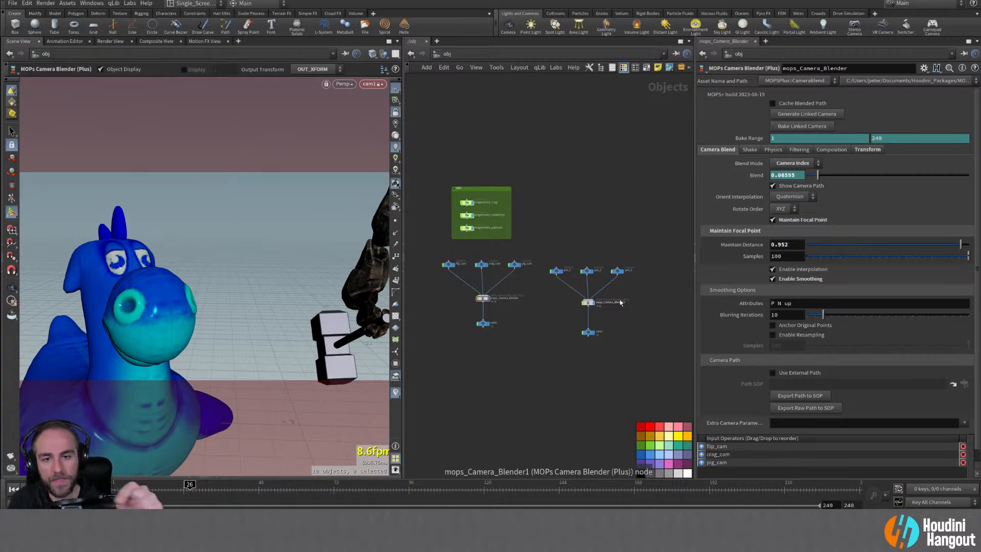
right_click_drag(572, 287, 577, 253, "alt")
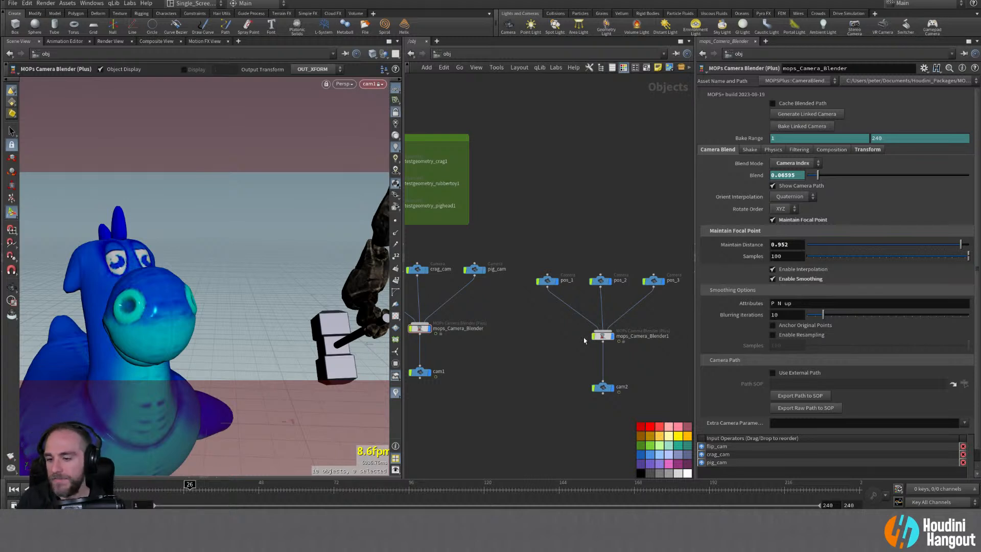
middle_click_drag(482, 374, 537, 374, "alt")
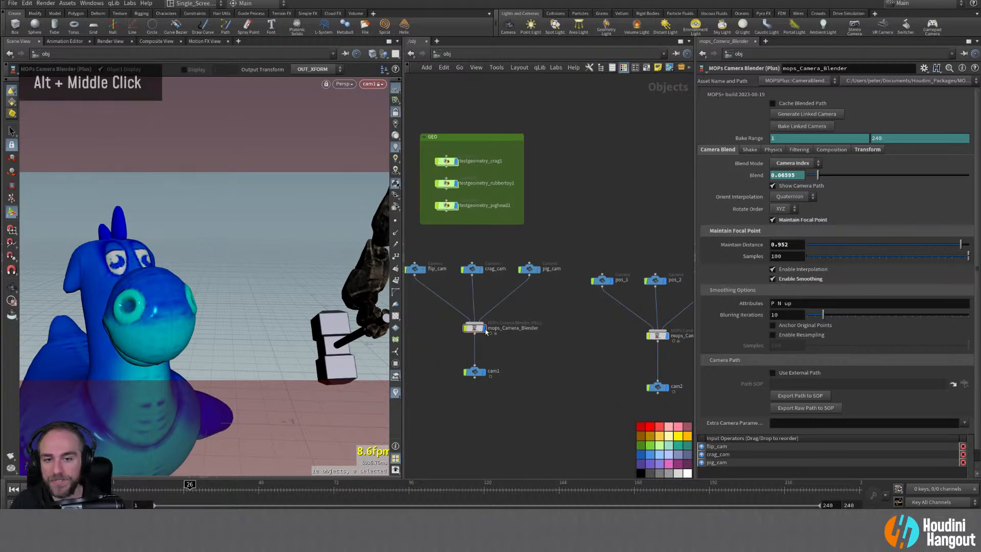
middle_click_drag(622, 361, 556, 301, "alt")
left_click_drag(540, 256, 664, 406)
left_click_drag(605, 333, 609, 316)
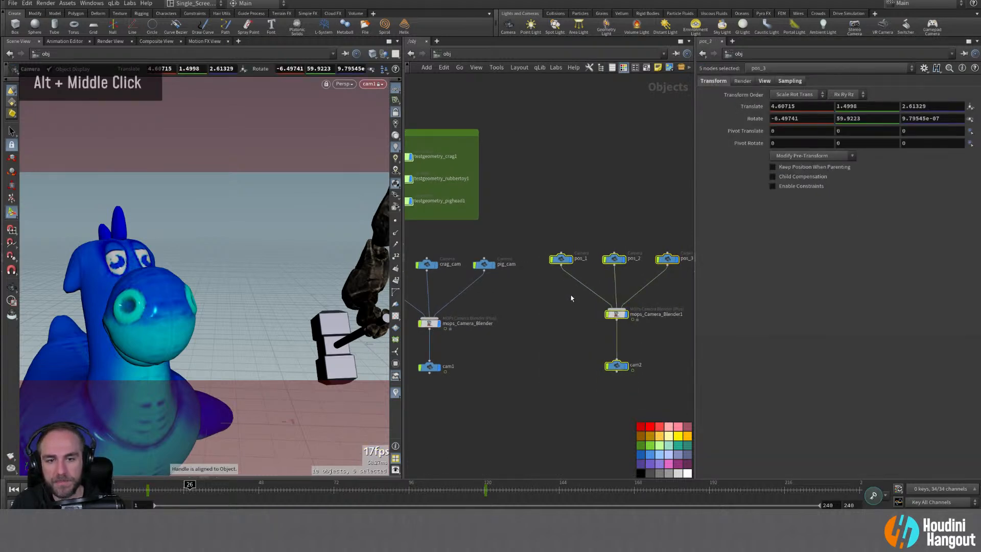
left_click_drag(567, 261, 661, 261)
Step: Rename cam1, the camera below the first camera blender, as closeups
middle_click_drag(511, 316, 660, 329)
scroll(545, 367, "up", 1)
middle_click_drag(541, 341, 511, 347)
left_click(567, 383)
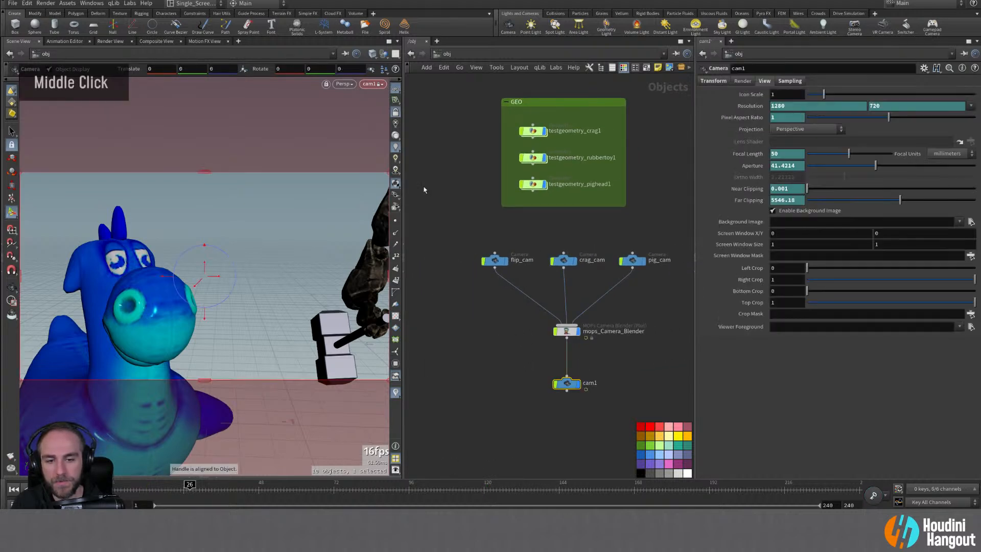
double_click(590, 383)
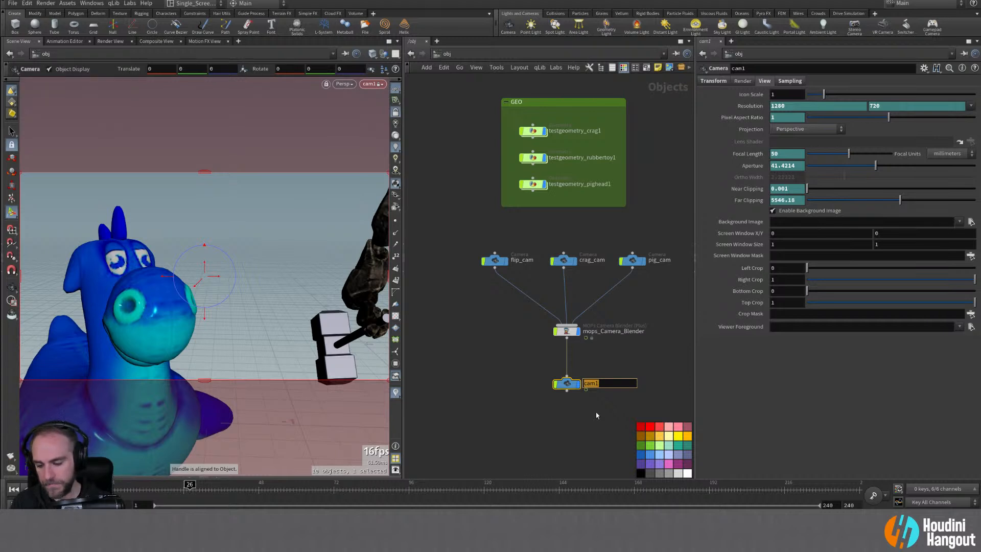
type("closeups")
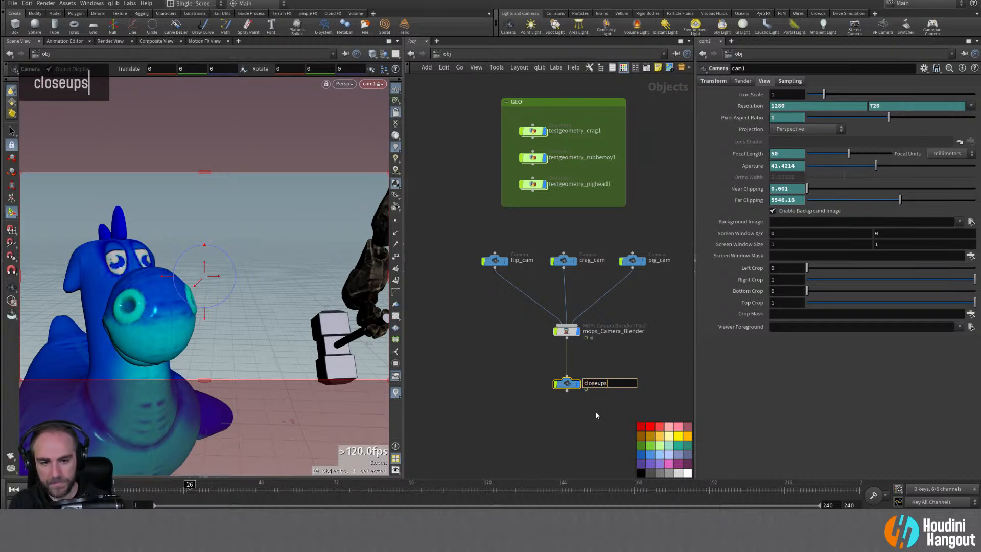
key("Return")
Step: Rename cam2 as arc and check the list of cameras available to the viewport
middle_click_drag(630, 350, 430, 349, "alt")
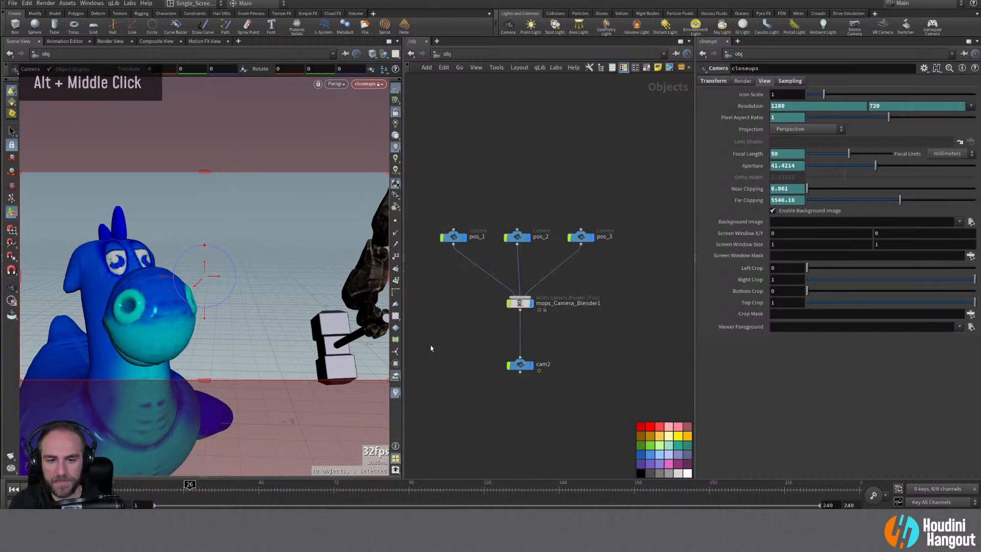
double_click(542, 365)
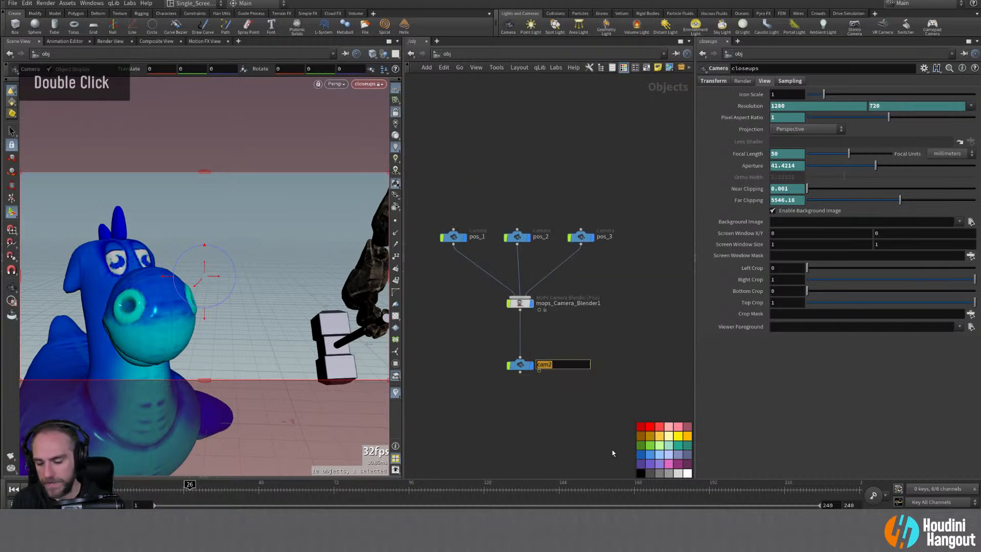
type("arc")
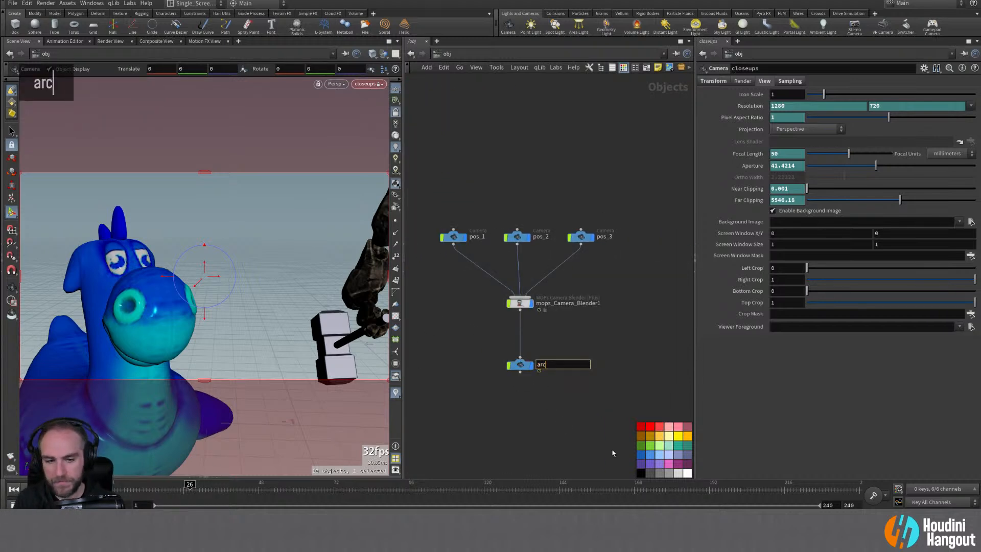
key("Return")
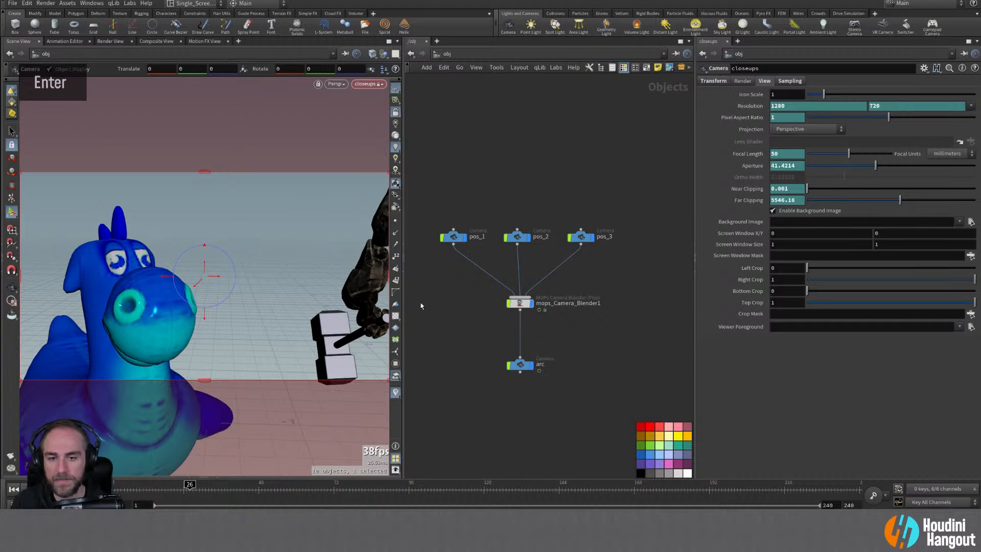
left_click(369, 84)
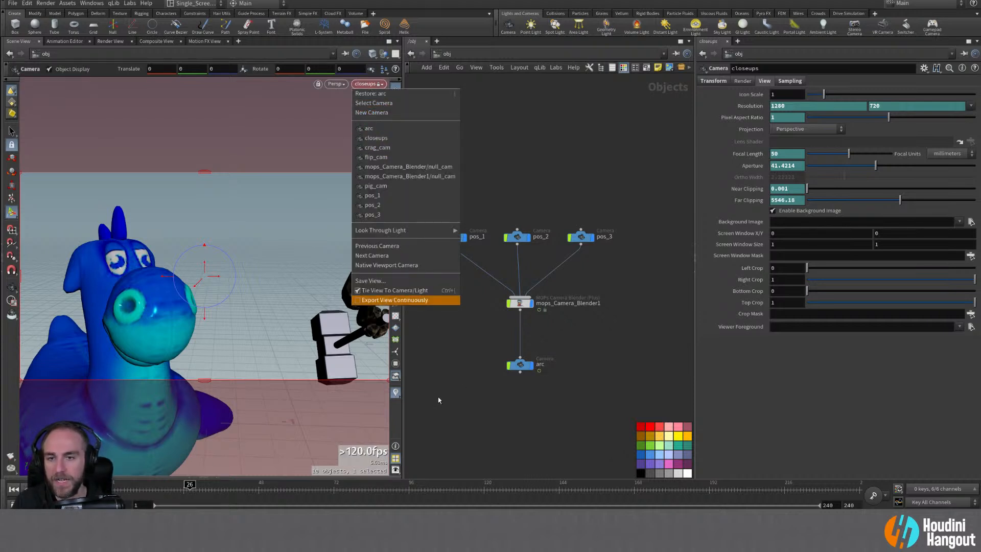
left_click(443, 381)
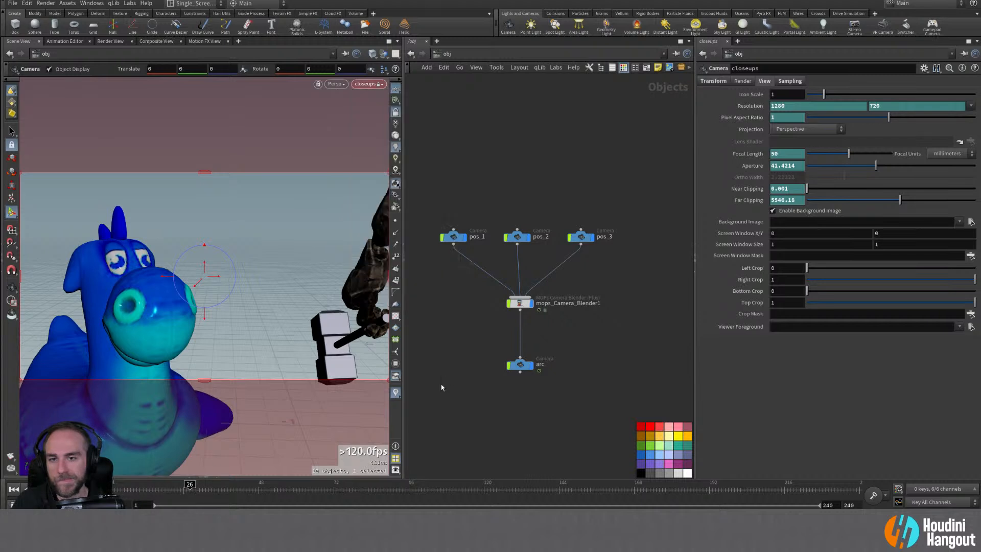
Step: Disable Maintain Focal Point on the first camera blender, above the closeups camera, and scrub the opening frames to check the move
middle_click_drag(439, 384, 809, 361)
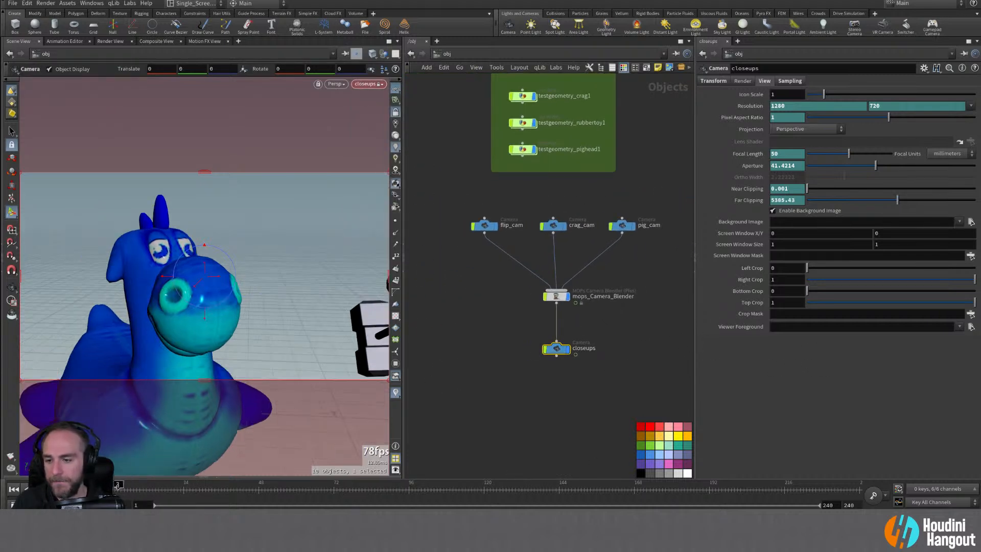
left_click(556, 295)
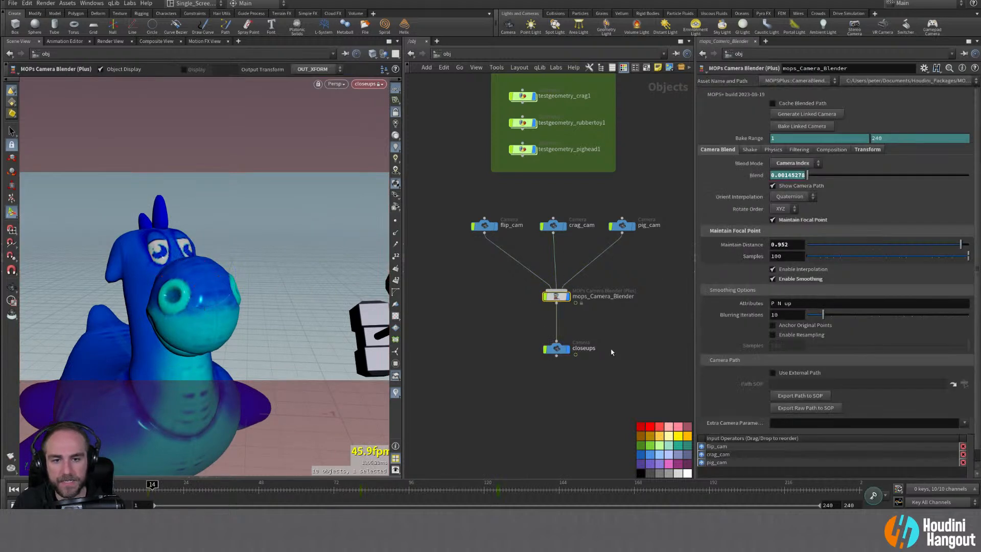
left_click(781, 220)
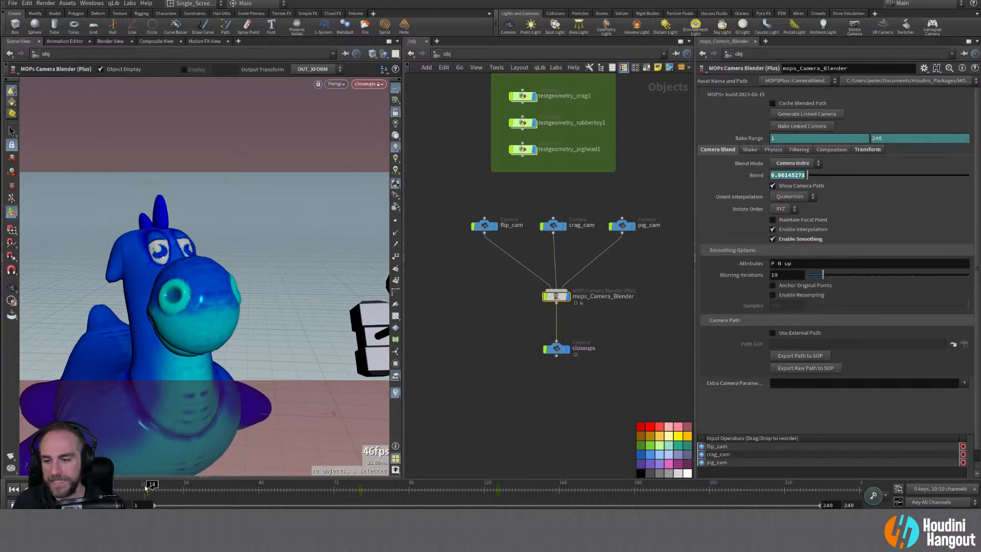
mouse_move(146, 488)
left_mouse_down()
mouse_move(456, 499)
mouse_move(140, 492)
left_mouse_up()
Step: Enable Camera Shake on the first camera blender and scrub and play the animation to review the shake
left_click(749, 149)
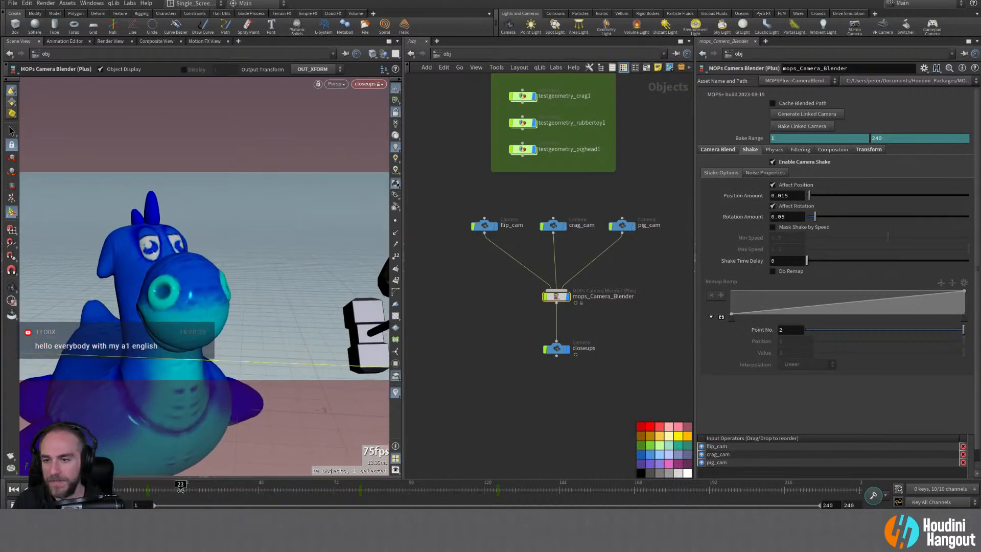
left_click_drag(180, 488, 117, 488)
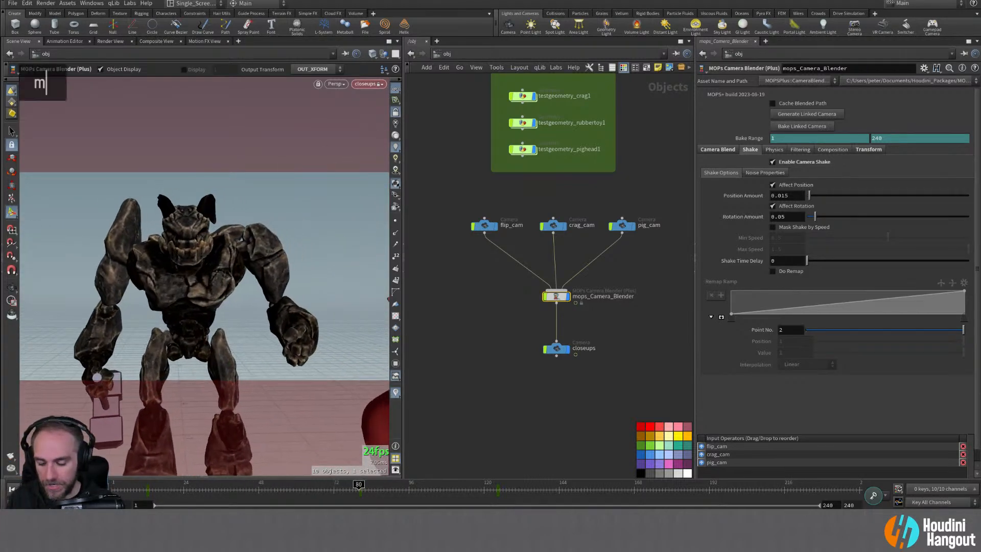
key("Return")
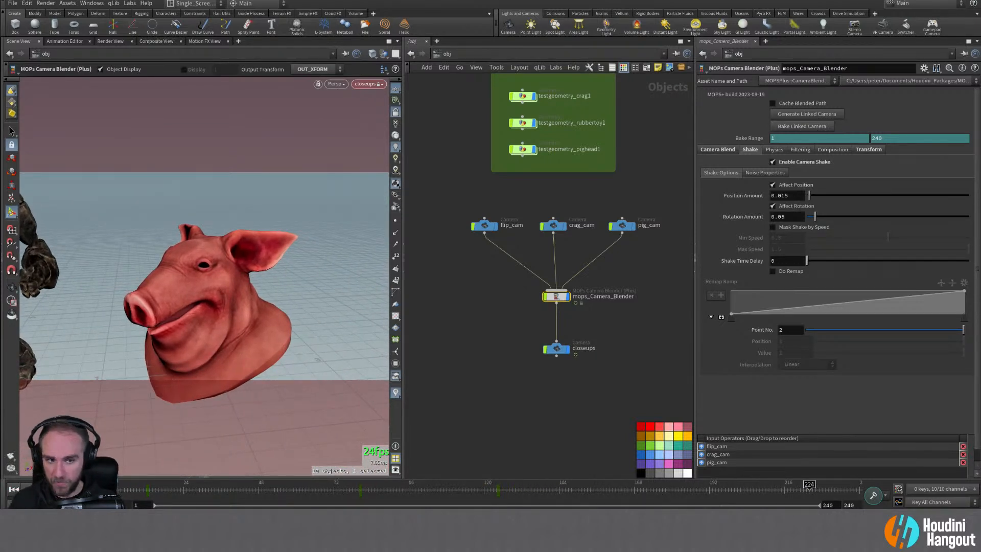
scroll(491, 276, "down", 3)
scroll(490, 276, "up", 2)
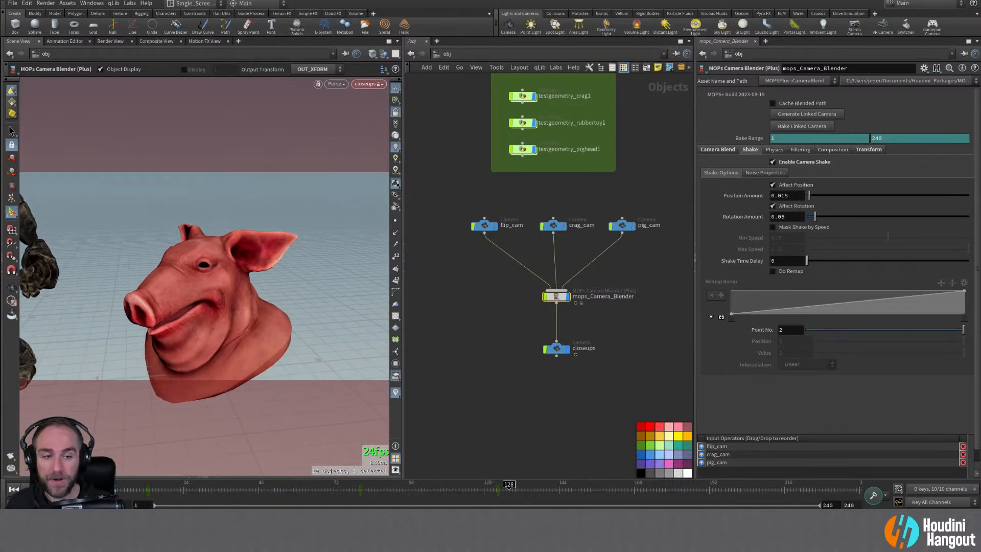
scroll(836, 306, "down", 1)
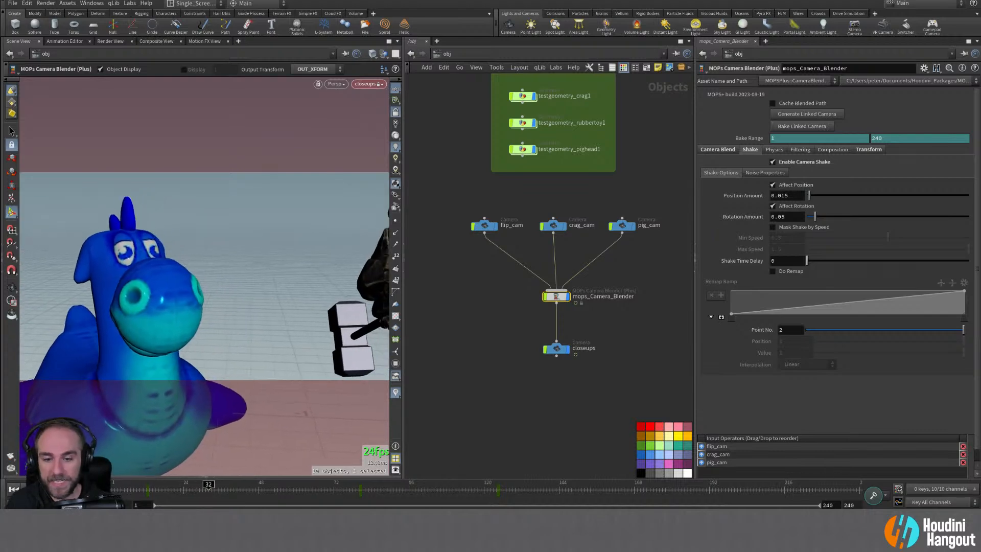
Step: Open the first camera blender's Blend curve in the Animation Editor and delete the middle keys at frame 80
left_click(725, 150)
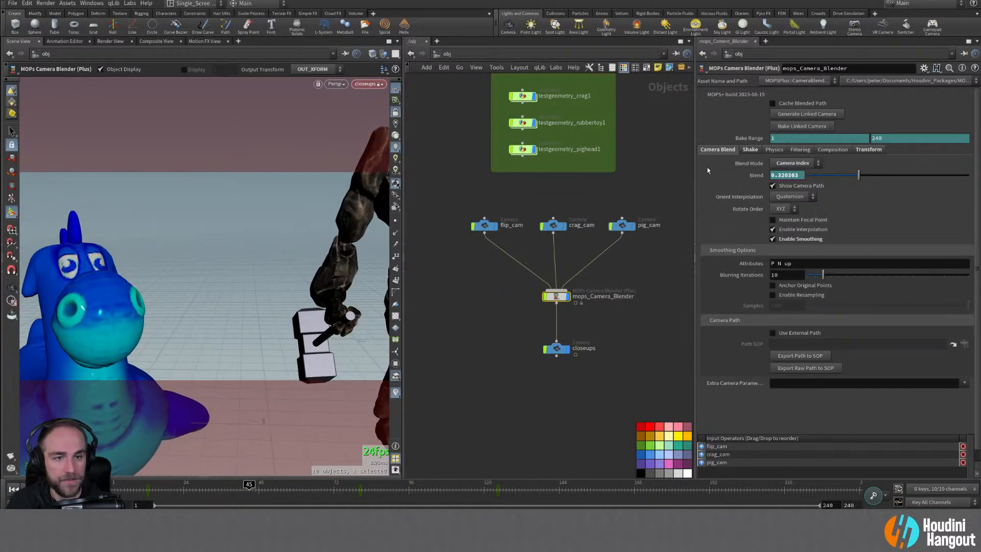
middle_click(754, 176, "shift")
right_click_drag(672, 170, 689, 186, "alt")
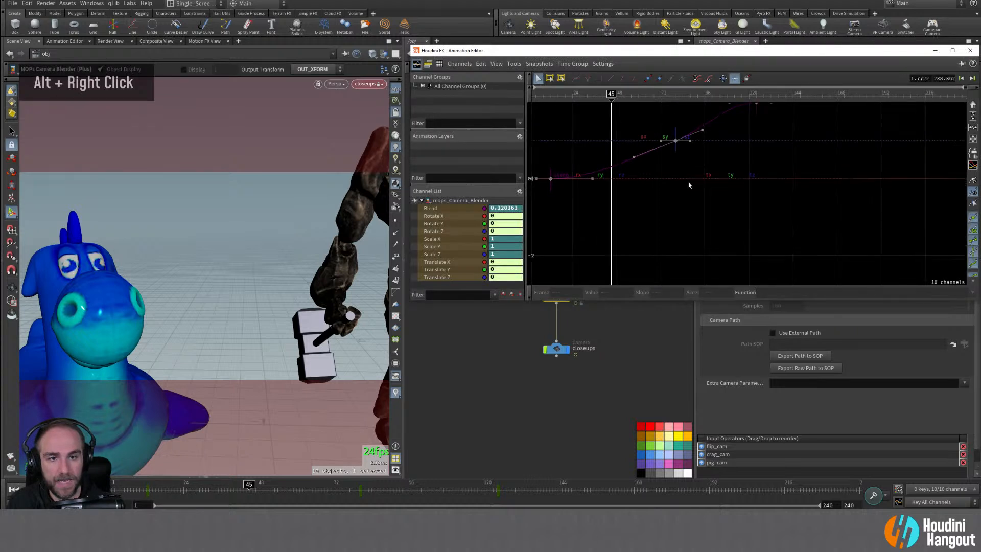
middle_click_drag(678, 145, 668, 211, "alt")
left_click_drag(693, 198, 692, 191)
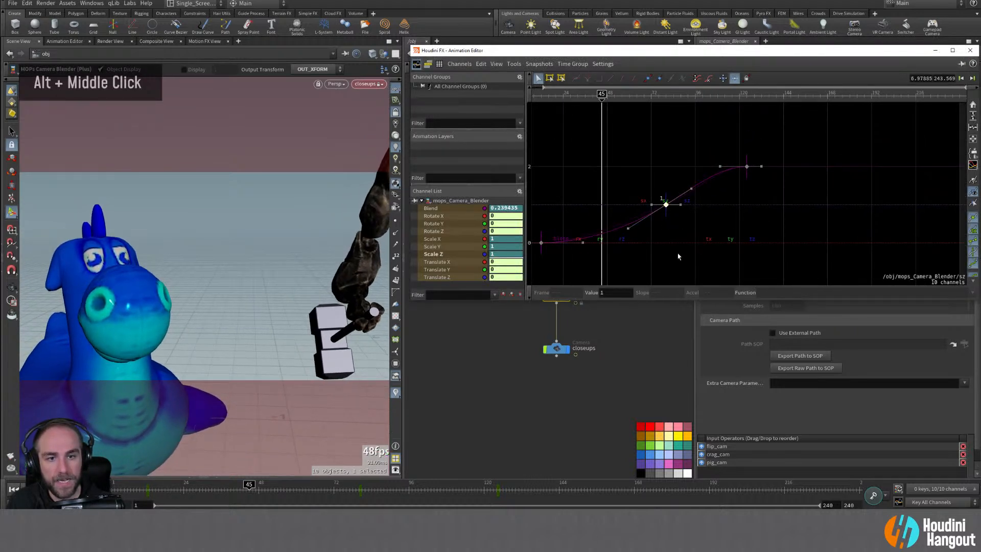
key("Delete")
left_click(664, 204)
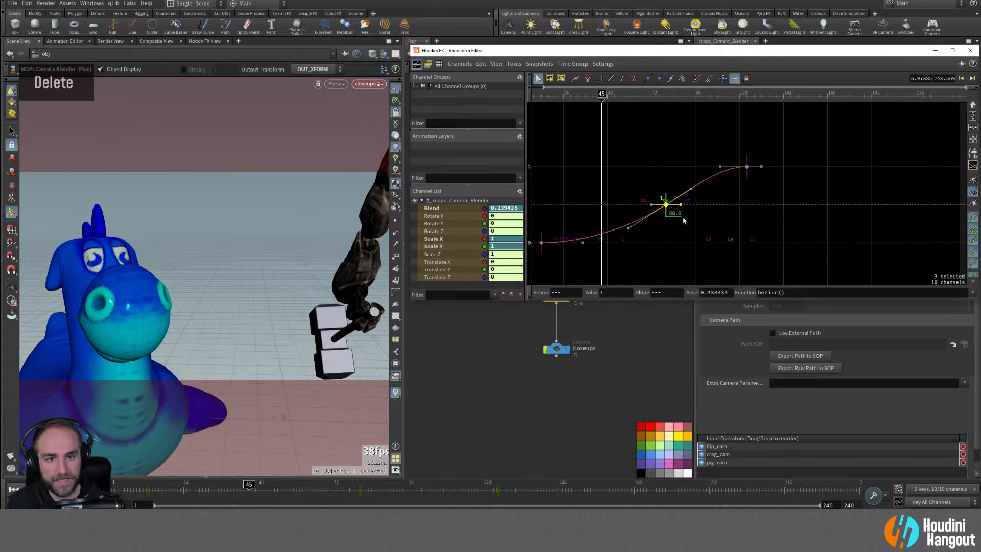
key("Delete")
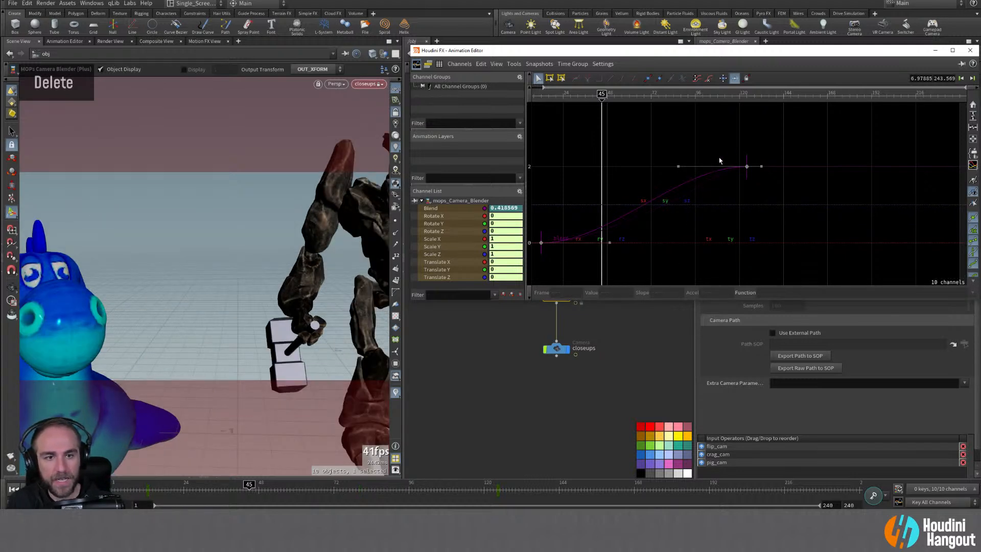
Step: Move the last Blend key to frame 227, close the Animation Editor and widen the viewport while reviewing the slower move
left_click_drag(720, 161, 780, 218)
left_click_drag(747, 178, 937, 190)
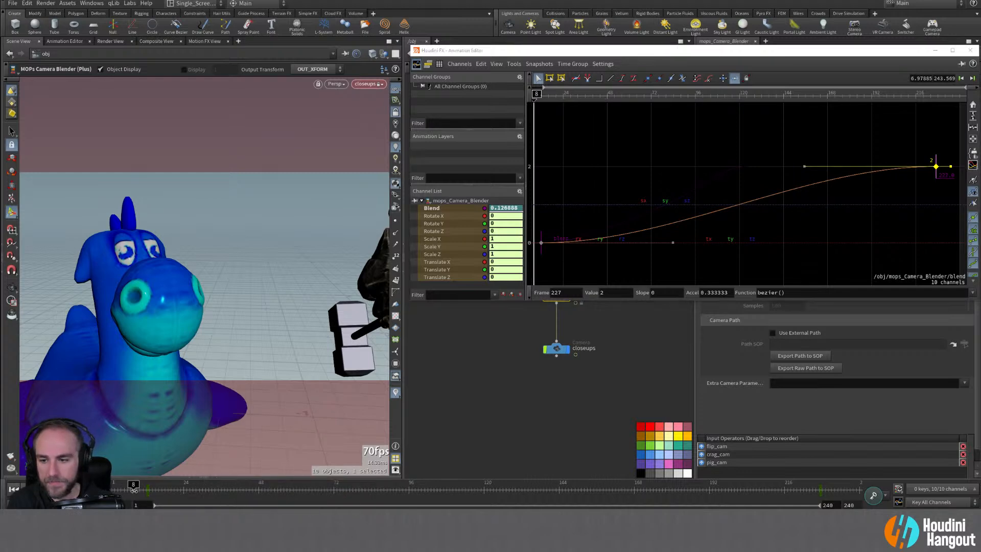
mouse_move(133, 489)
left_mouse_down()
mouse_move(541, 497)
mouse_move(130, 496)
left_mouse_up()
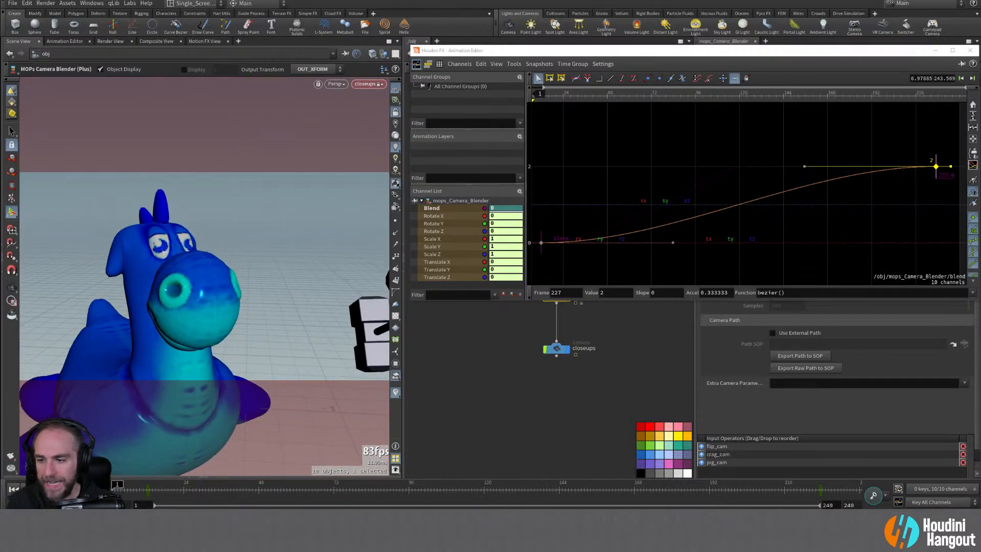
left_click(970, 50)
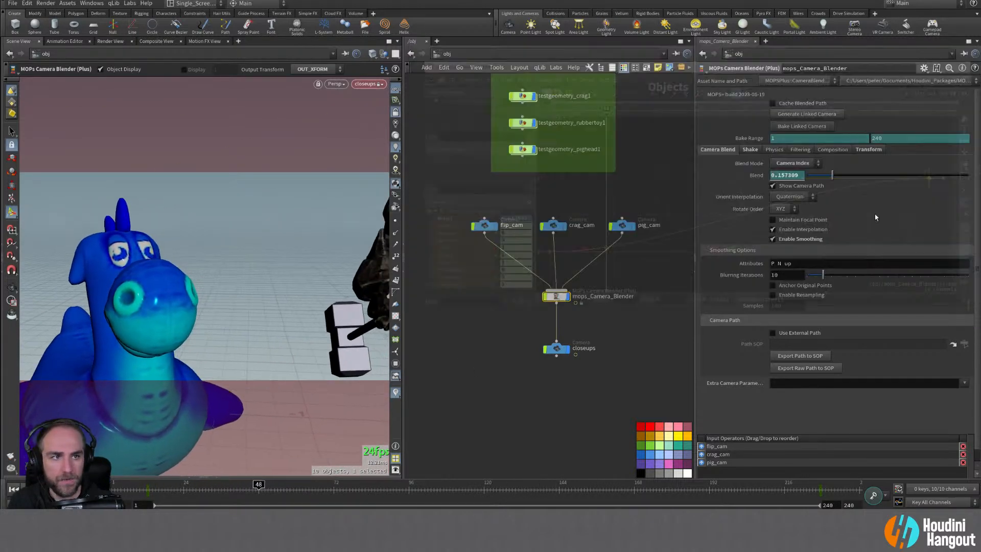
left_click_drag(417, 257, 470, 258)
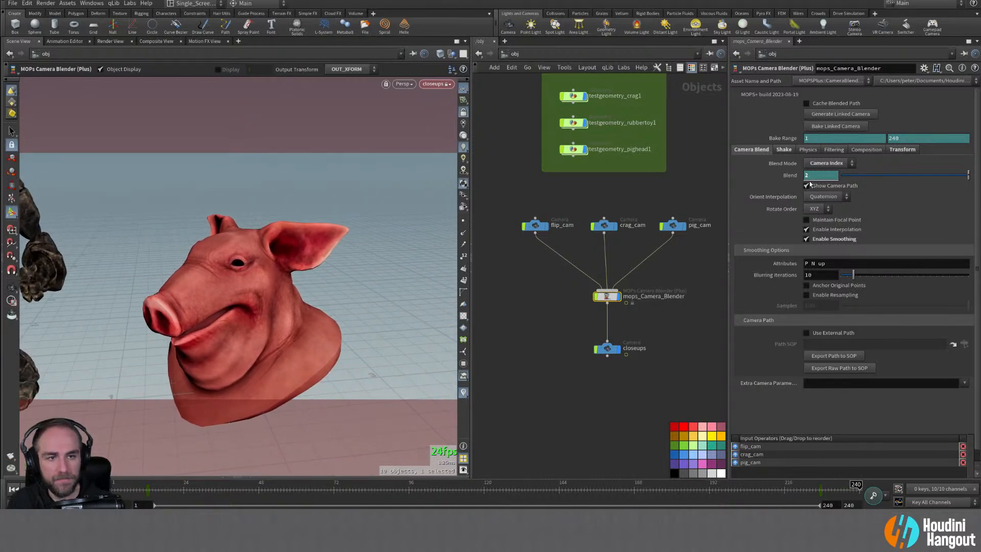
Step: Enable Mask Shake by Speed for the camera shake and set Min Speed to 0 and Max Speed to 0.901
left_click(784, 149)
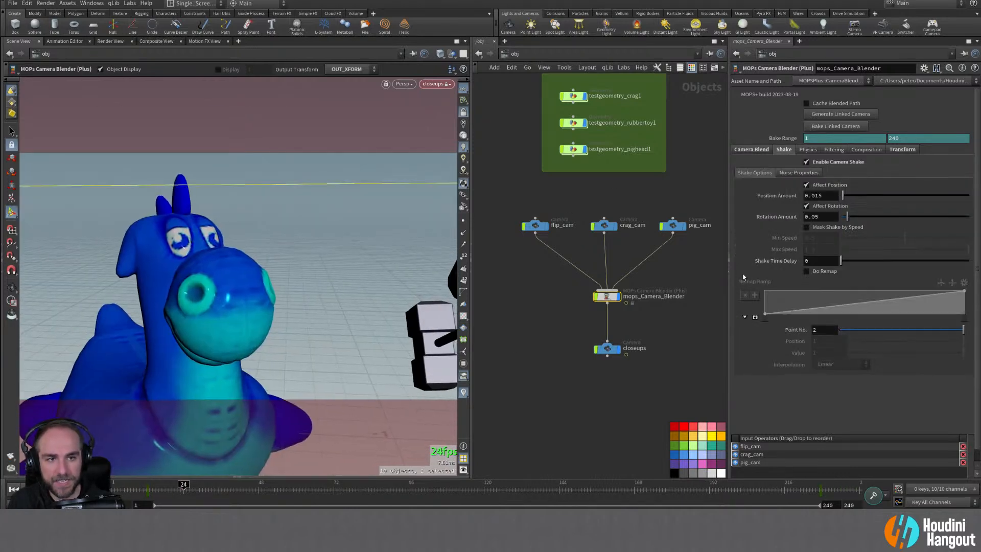
left_click(806, 227)
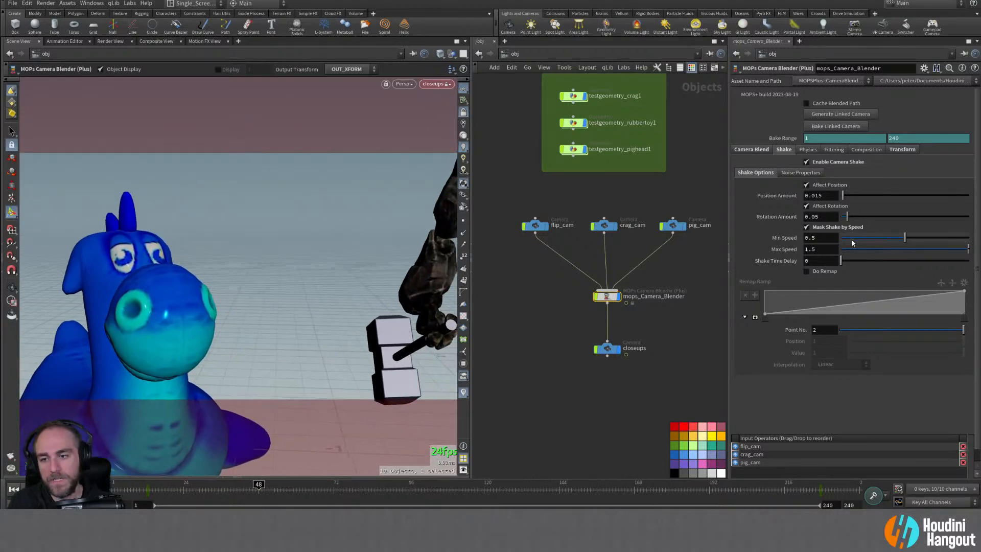
left_click_drag(851, 239, 839, 239)
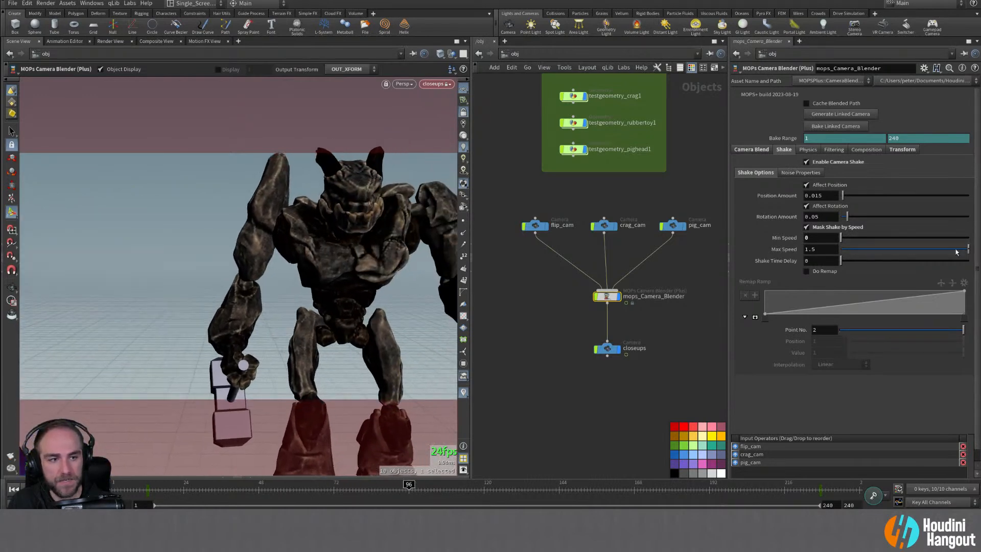
left_click_drag(957, 252, 904, 251)
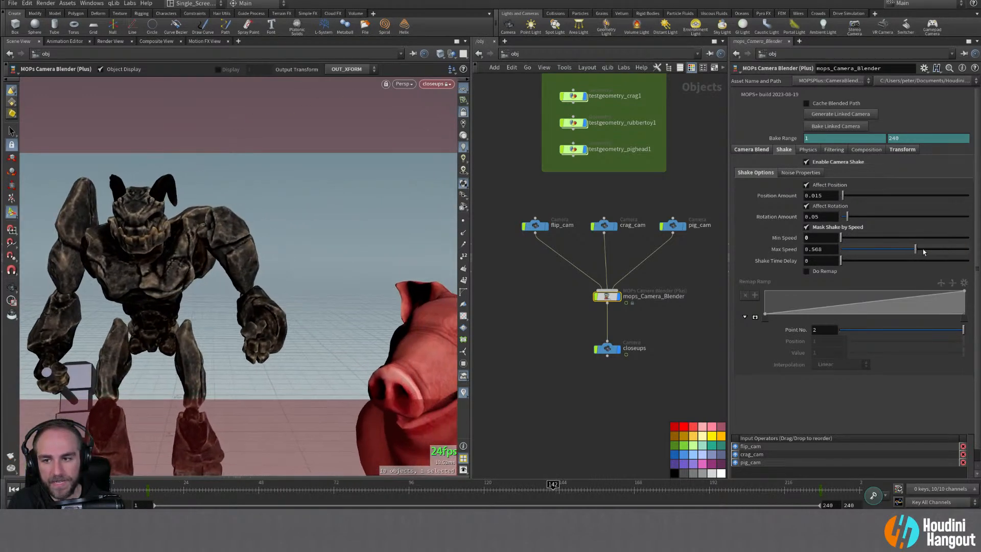
left_click_drag(965, 255, 969, 257)
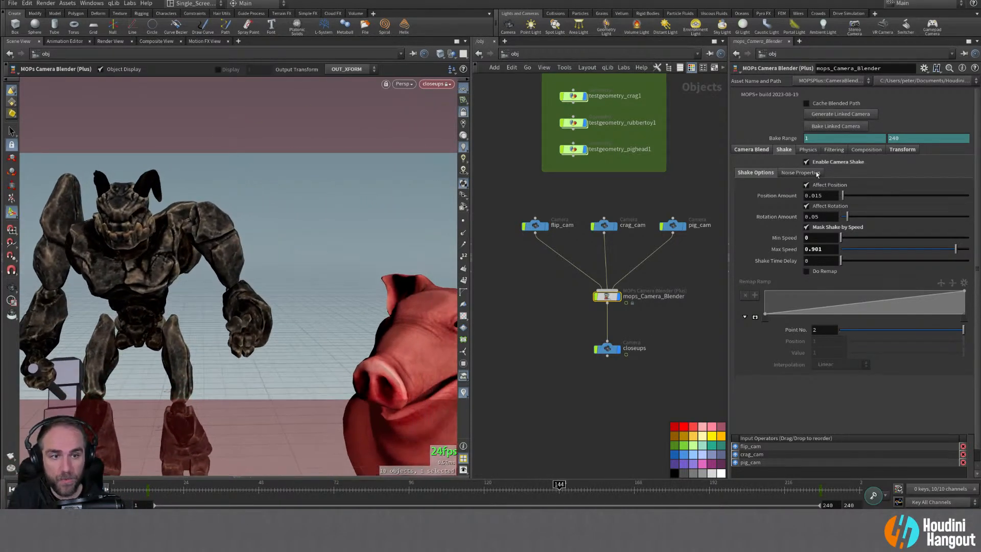
Step: Set the shake mask's Min Speed to 0.1 and Max Speed to 0.75 during playback
left_click_drag(841, 238, 850, 238)
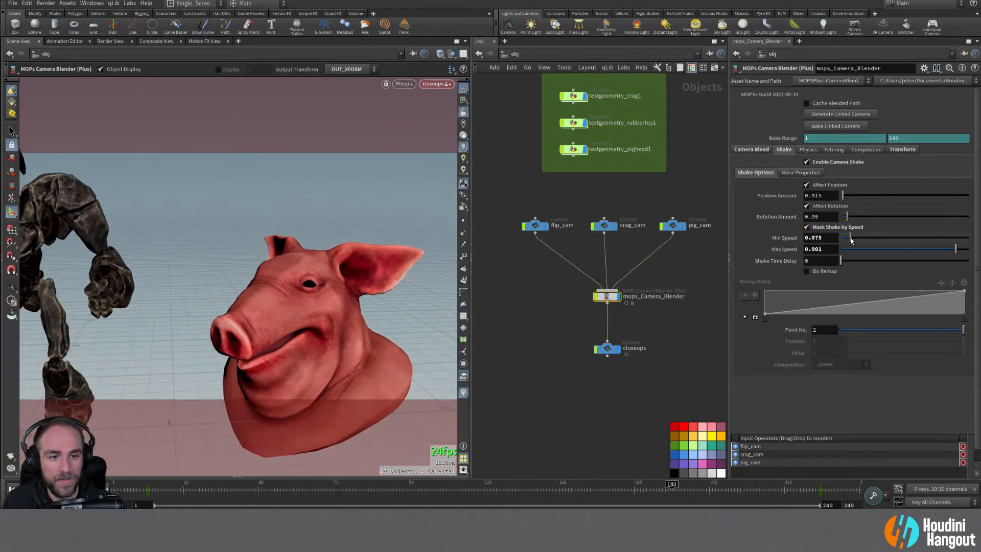
double_click(820, 238)
type("0.1")
key("Return")
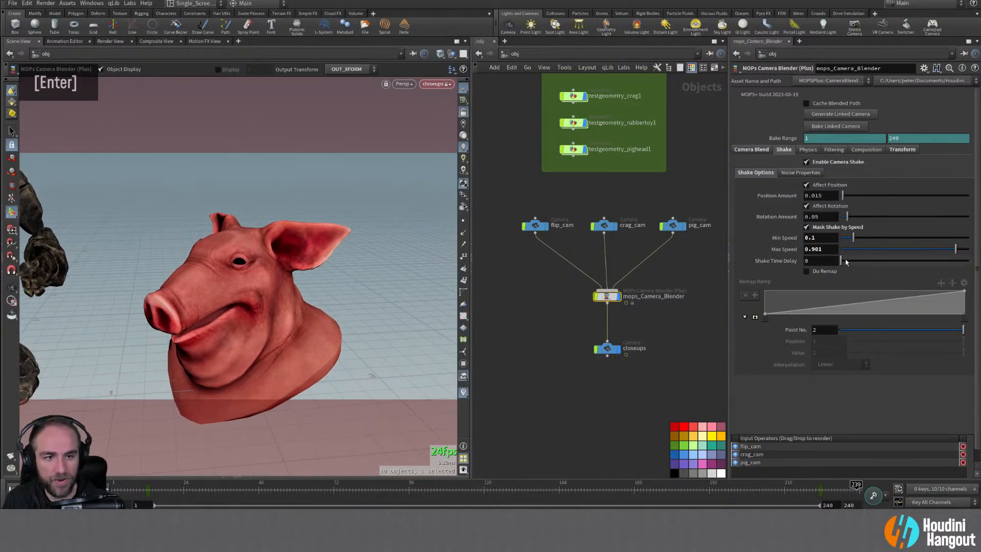
double_click(821, 249)
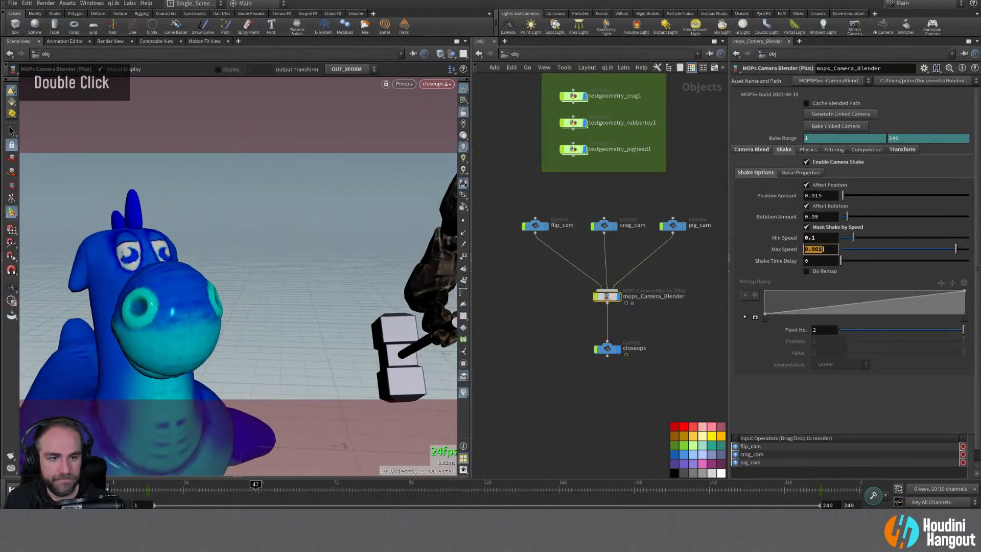
type("0.75")
key("Return")
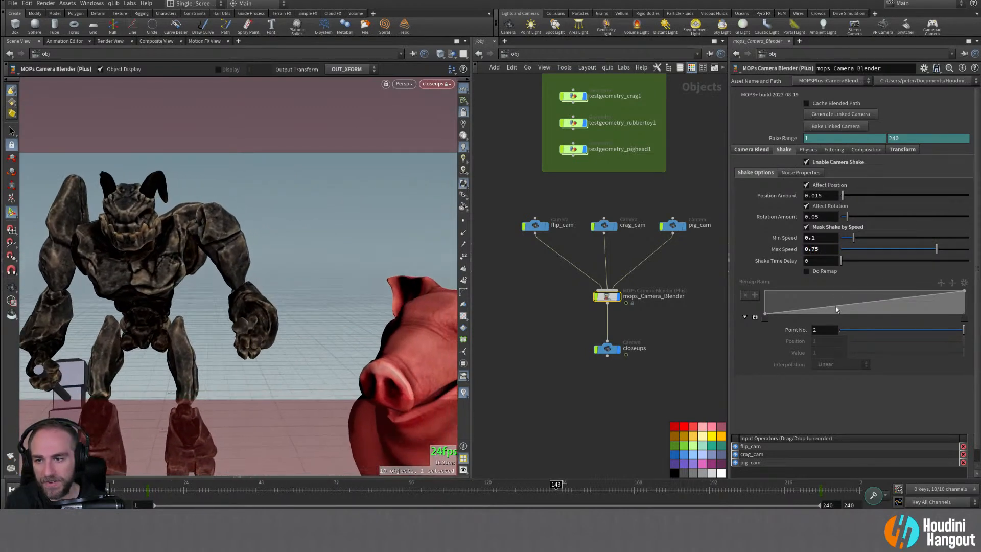
Step: Lower the shake mask's Min Speed to 0.05 and replay the camera move from the start
left_click(825, 238)
double_click(825, 238)
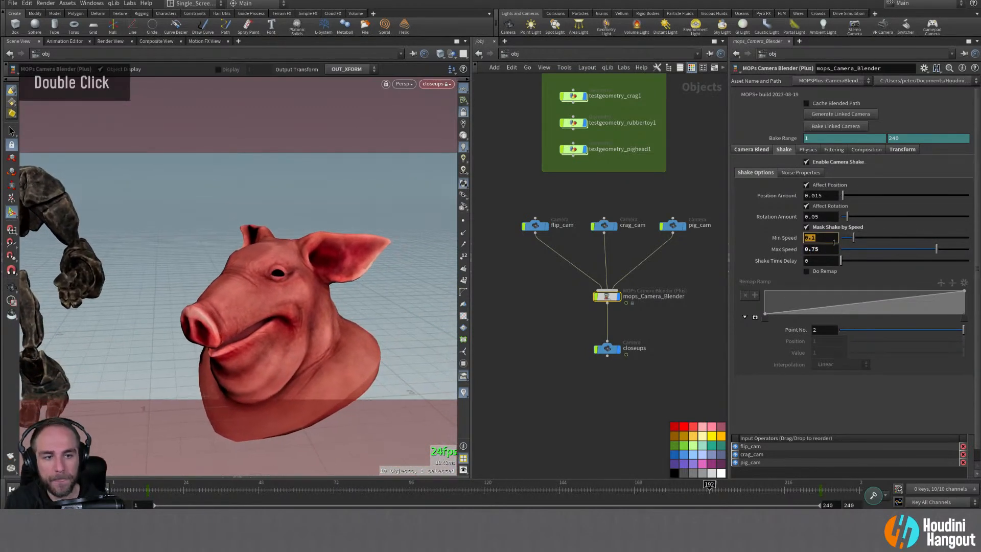
type("0.05")
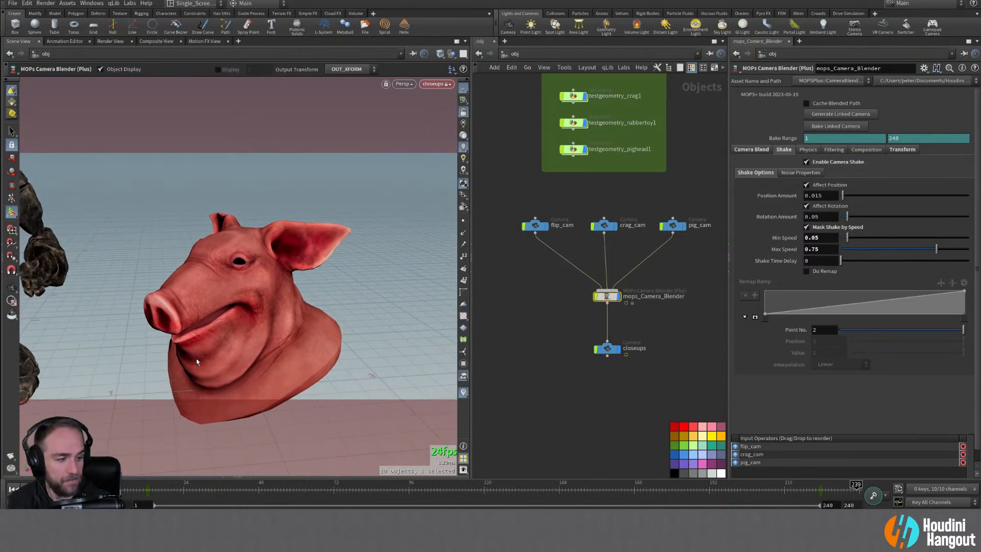
double_click(56, 488)
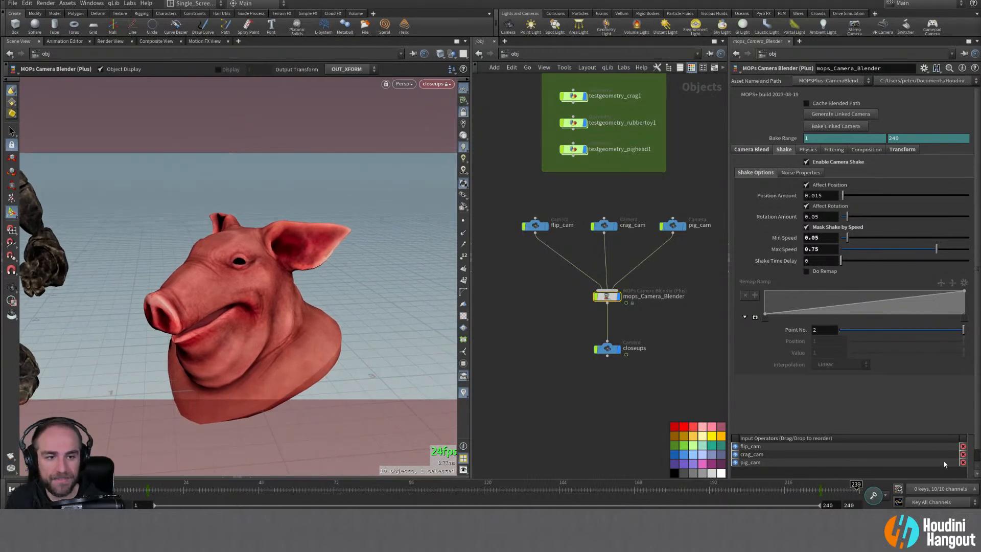
Step: Try Do Remap on the shake mask with a ramp rising steeply to 1 at position 0.173077, and switch Do Remap off again
double_click(805, 272)
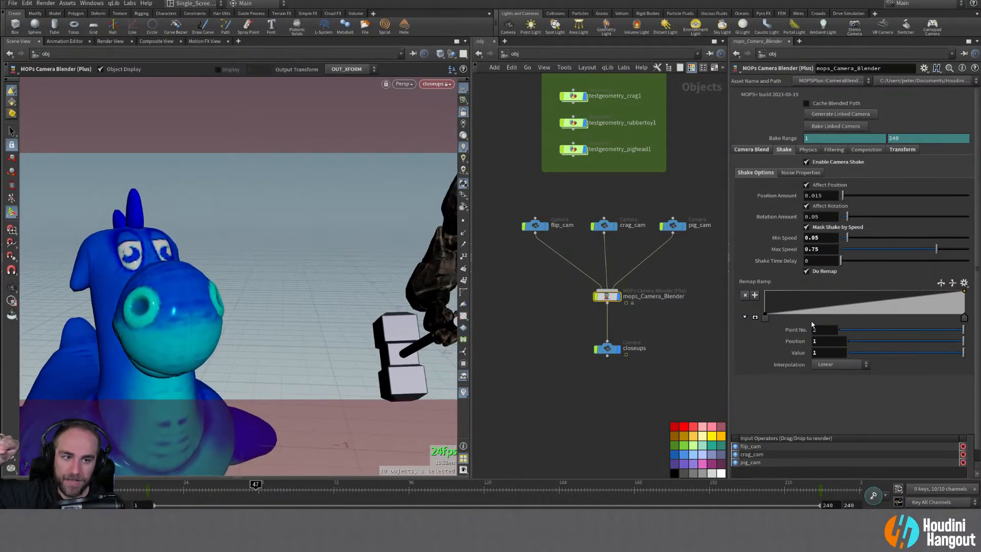
left_click_drag(843, 306, 826, 289)
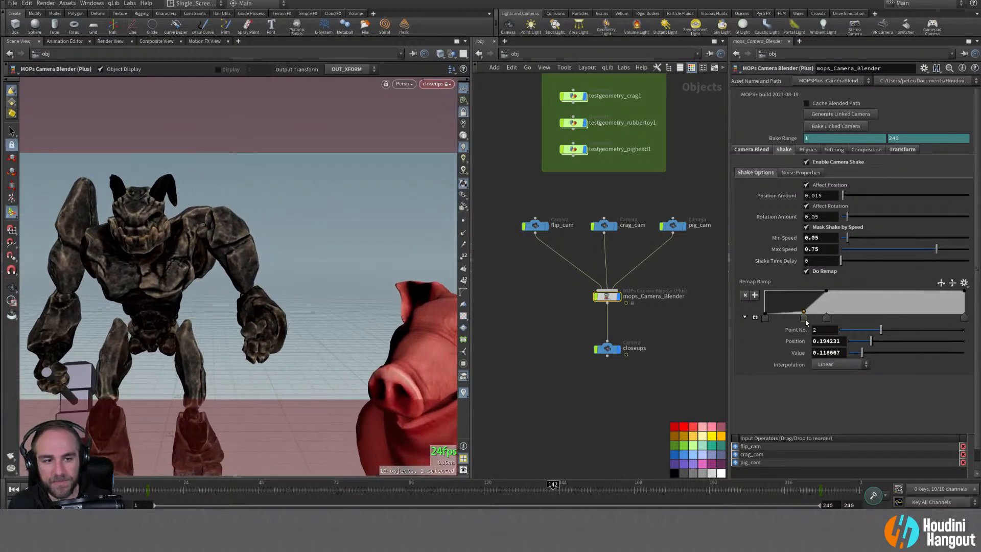
left_click_drag(806, 322, 822, 320)
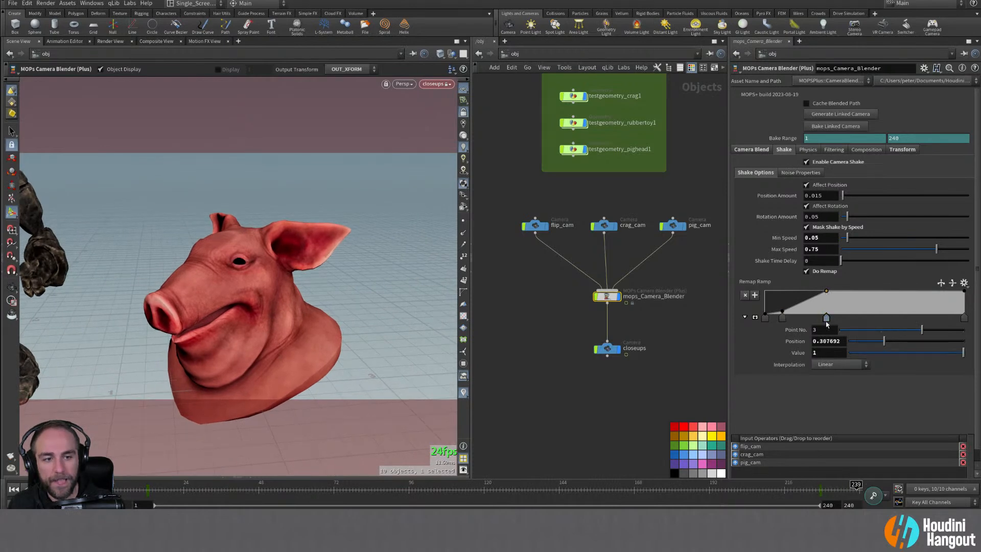
left_click_drag(826, 324, 800, 321)
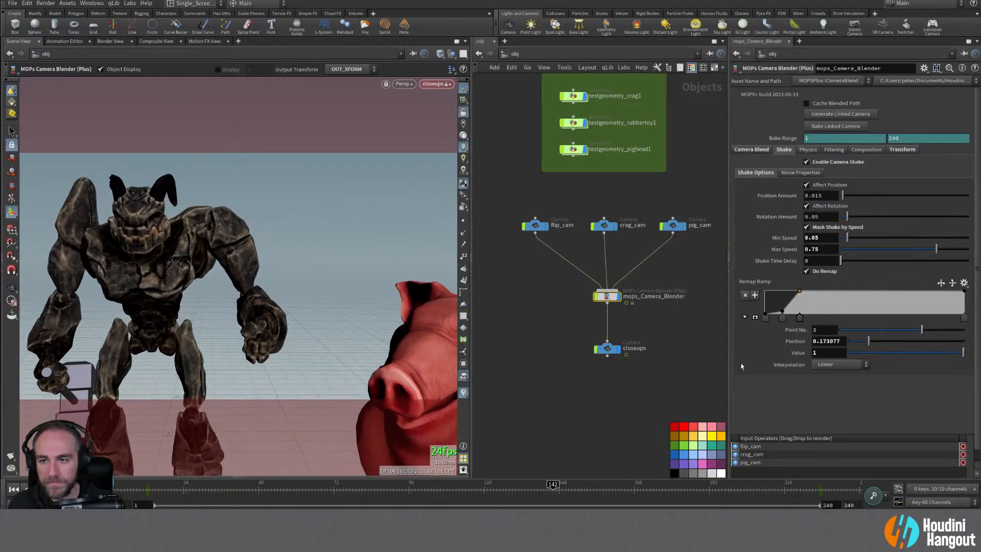
left_click(807, 271)
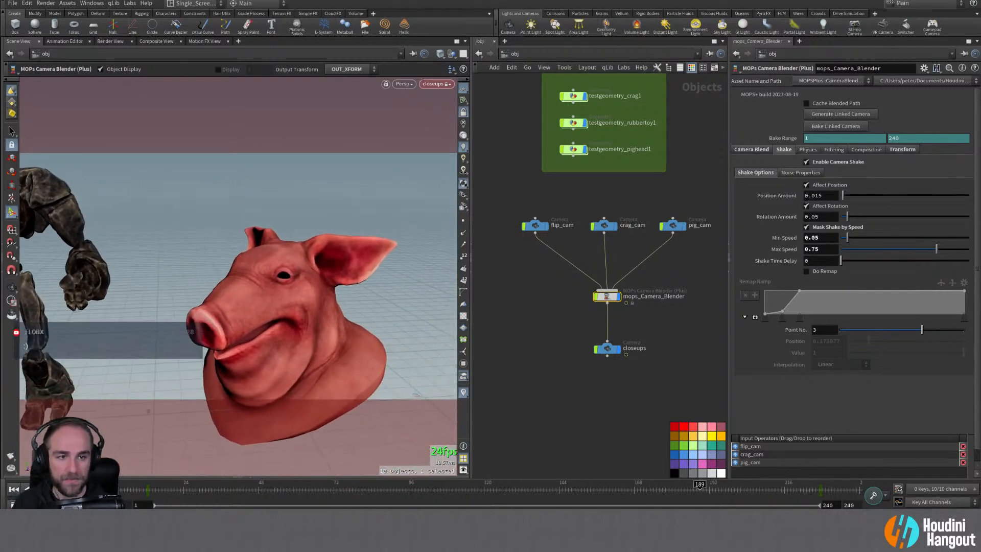
Step: Try a frequency of 4 on all components of the camera shake noise, and reset it to its default
left_click(800, 173)
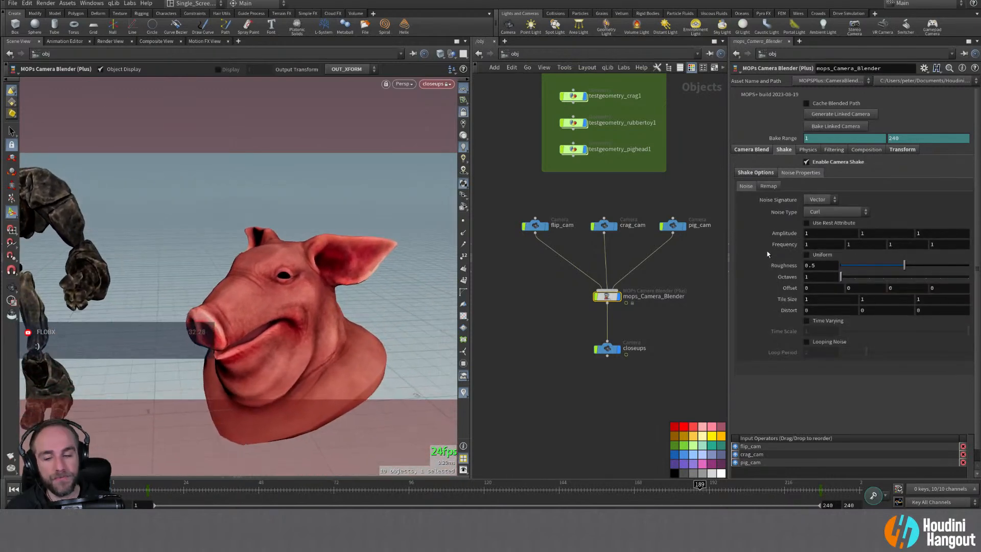
middle_click_drag(775, 244, 907, 239)
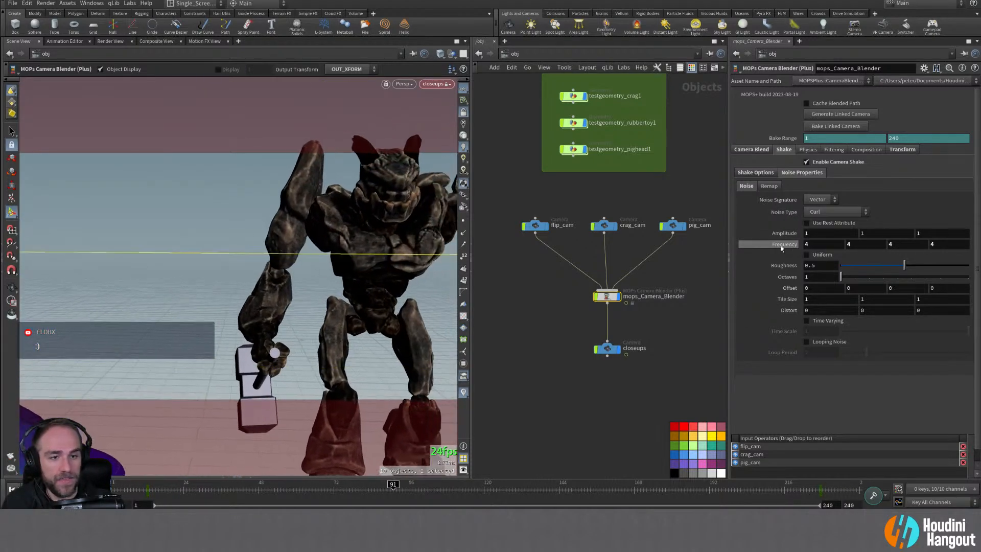
middle_click(785, 245, "ctrl")
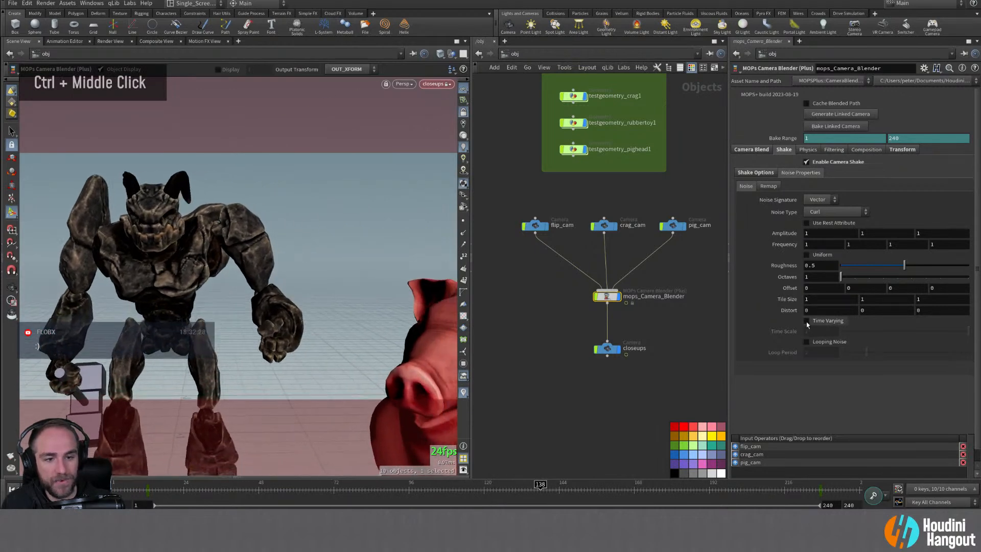
Step: Make the shake noise Time Varying and turn off Mask Shake by Speed, returning to the Noise Properties
left_click(806, 321)
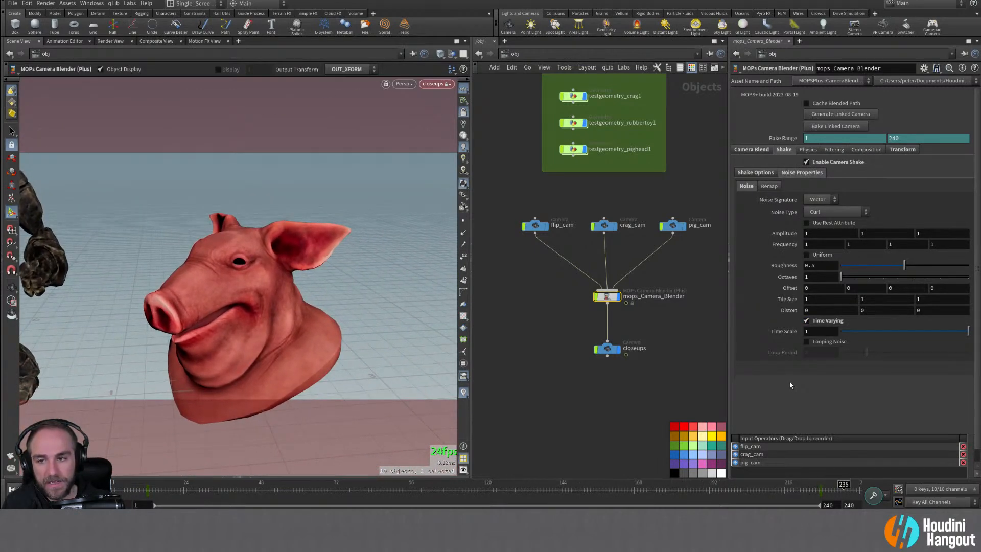
left_click(761, 174)
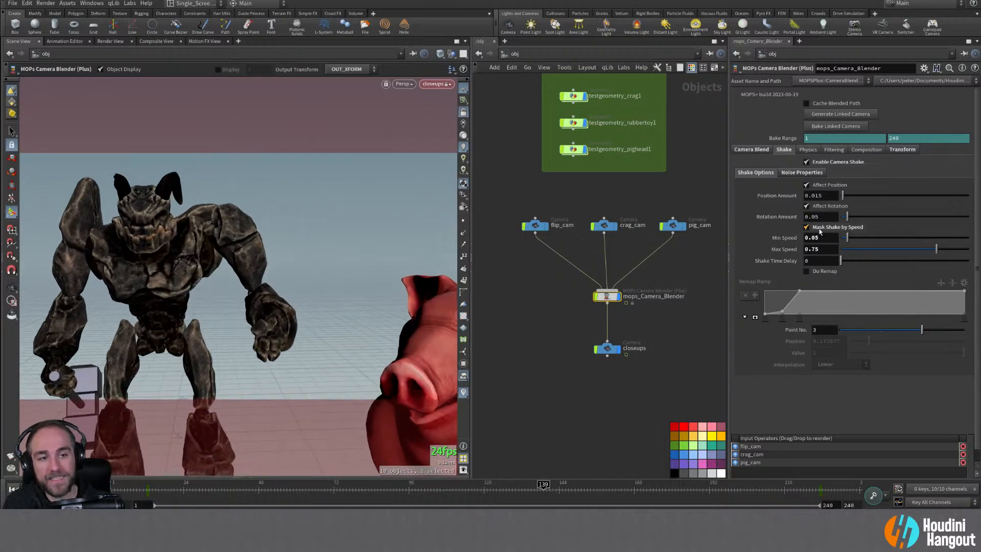
key("ctrl")
left_click(807, 228)
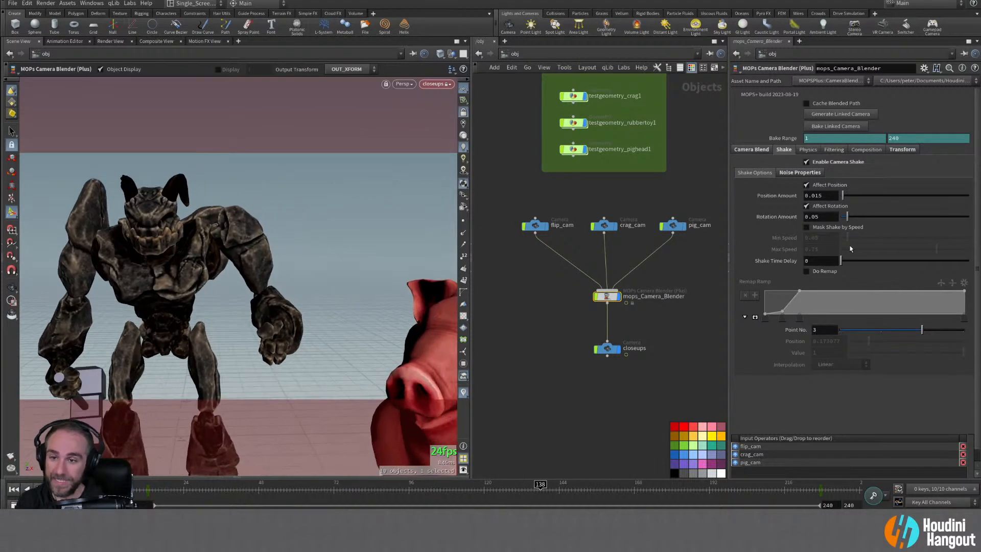
left_click(798, 173)
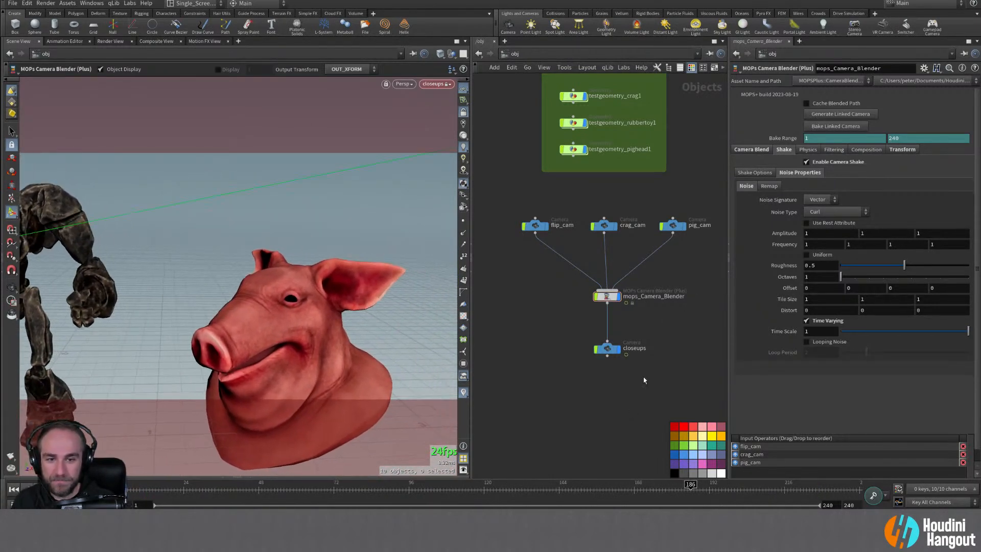
Step: Look over the arc camera setup in the network and switch off the display of mops_Camera_Blender to hide its path
middle_click_drag(644, 381, 573, 289)
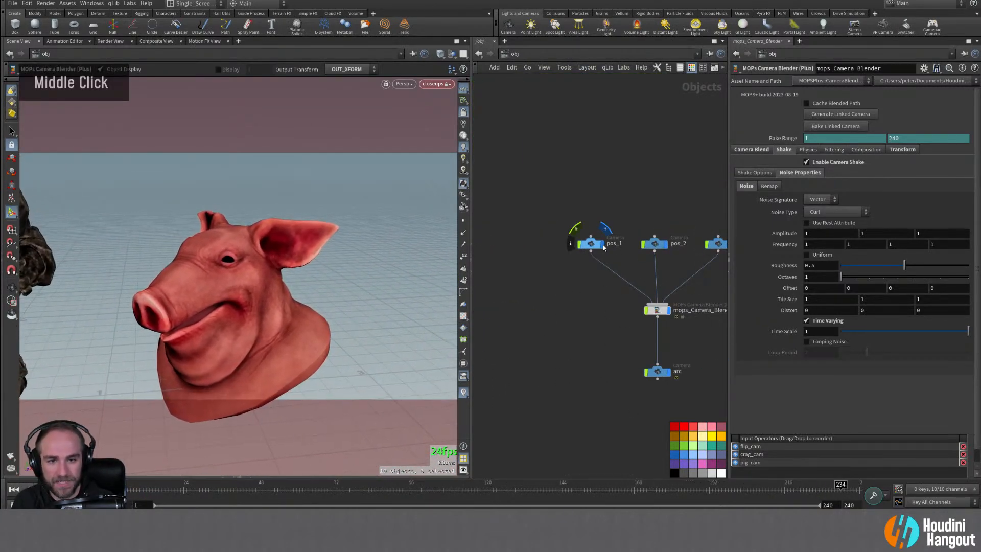
middle_click_drag(689, 256, 651, 271)
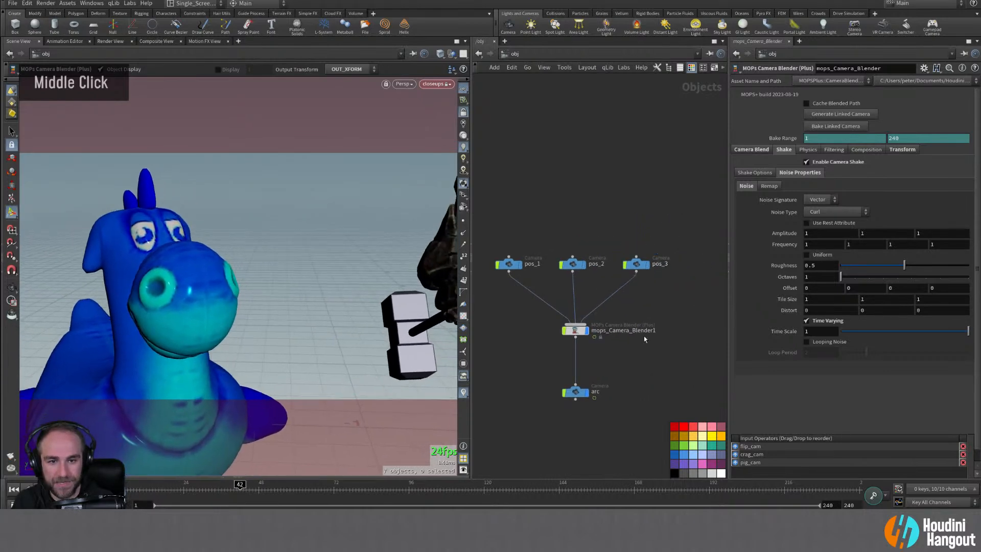
middle_click_drag(588, 398, 805, 342)
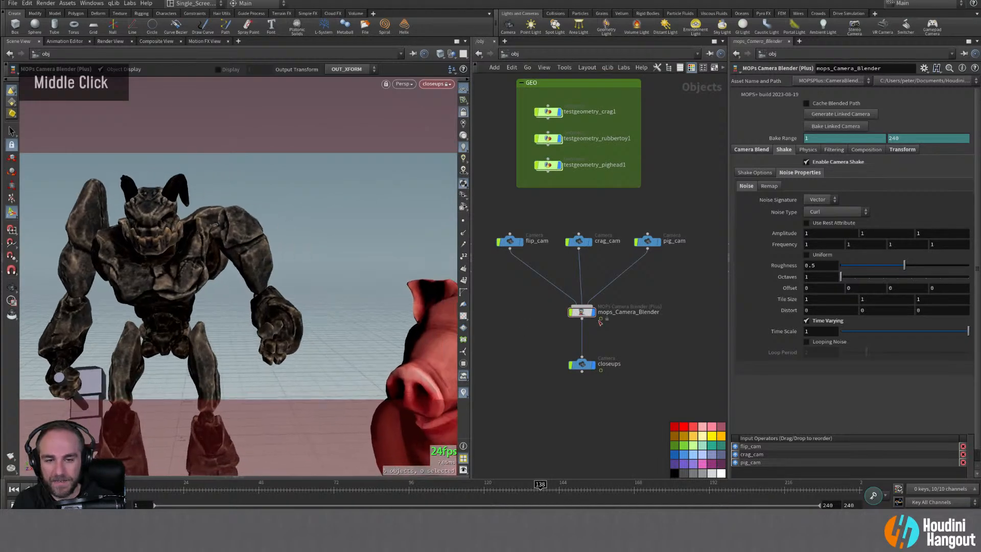
left_click(593, 313)
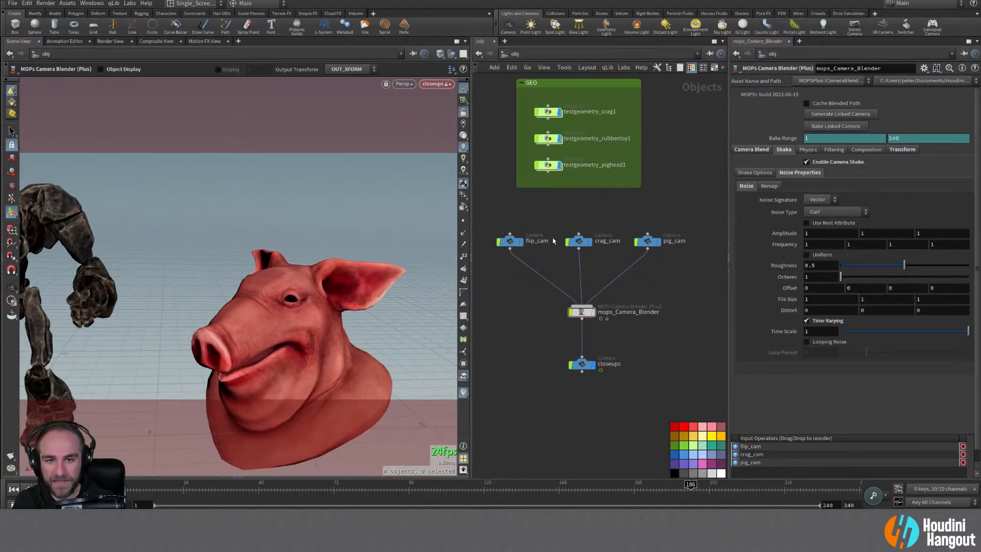
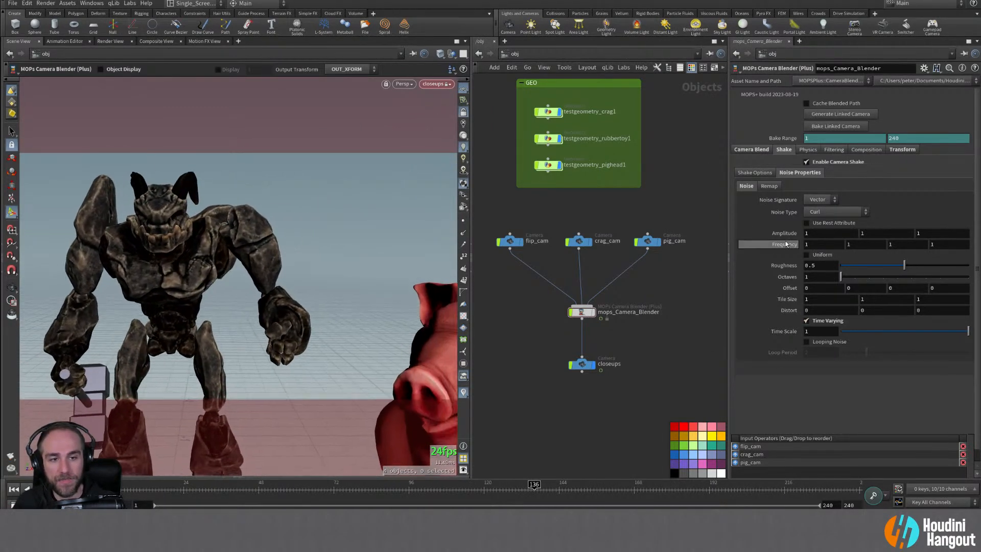
Step: Set the shake noise's Frequency to 4 and Amplitude to 0.3 on all components during playback
middle_click_drag(793, 248, 854, 249)
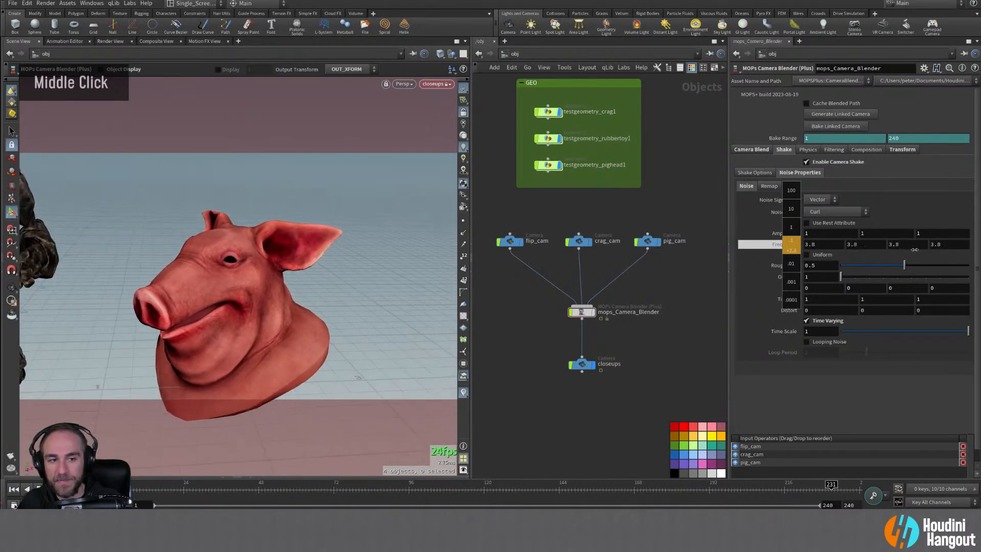
middle_click_drag(920, 249, 925, 249)
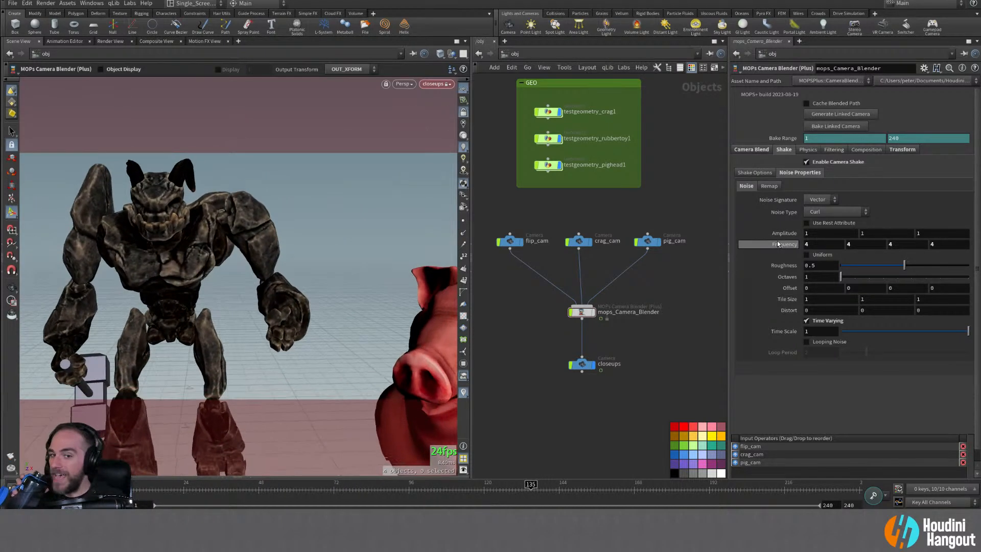
middle_click_drag(779, 233, 740, 233)
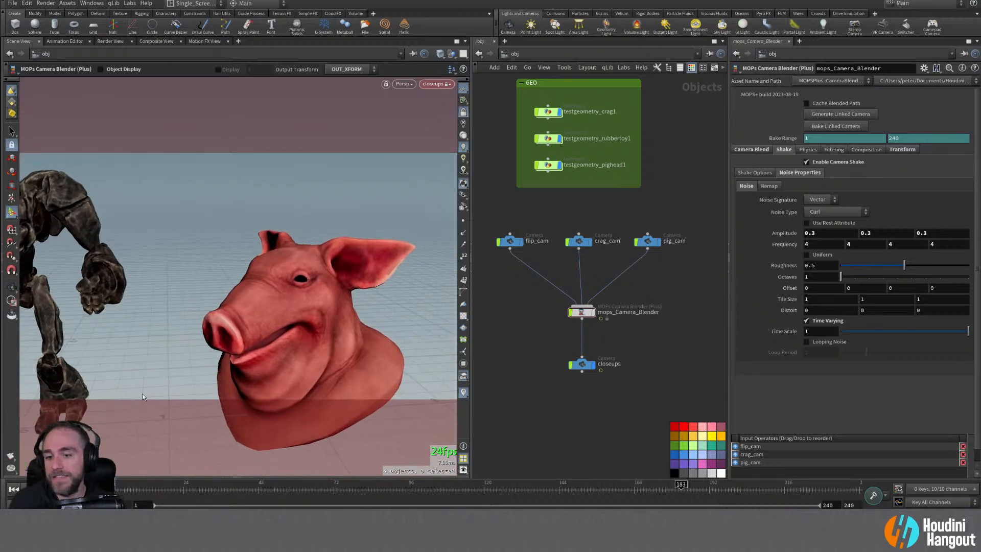
left_click(47, 489)
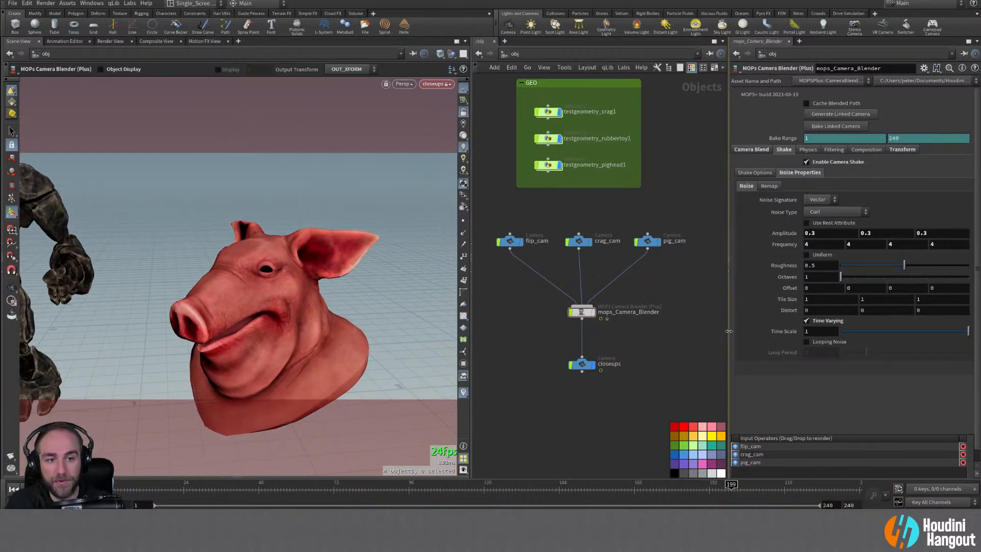
Step: Enable Physics on the camera blender and view the closeups camera from outside in a free perspective at frame 1
left_click(807, 149)
left_click(806, 162)
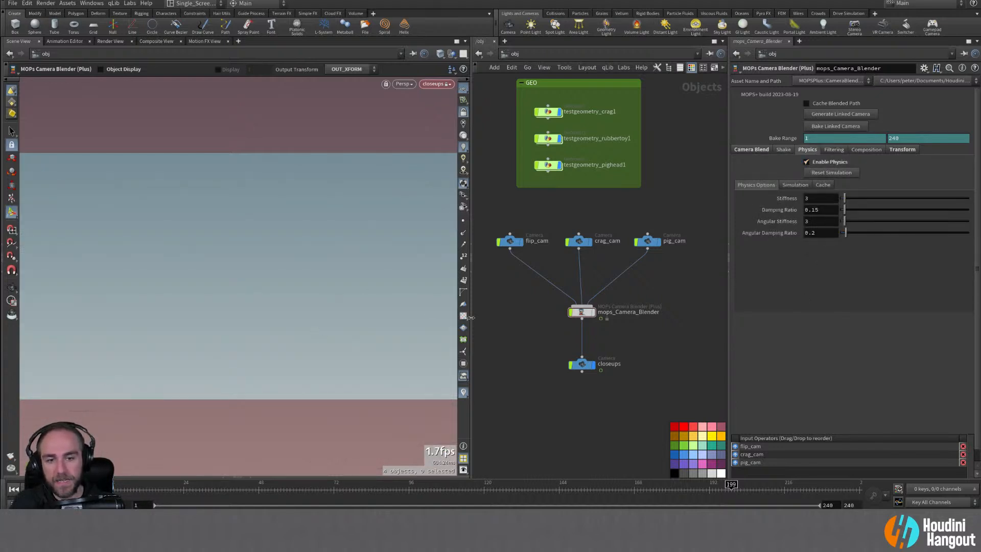
left_click(582, 364)
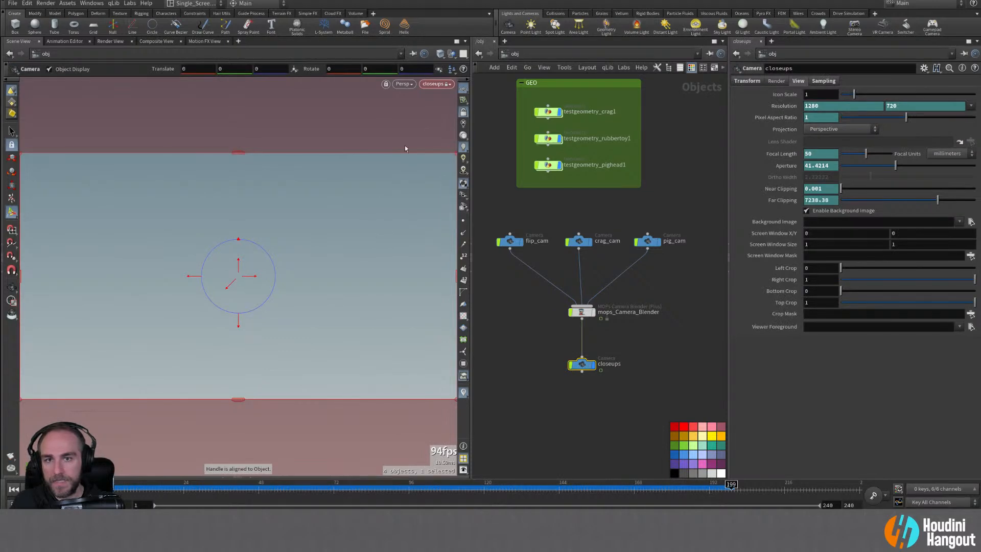
left_click(464, 112)
right_click_drag(378, 205, 329, 265, "alt")
left_click_drag(330, 265, 333, 313, "alt")
right_click_drag(333, 312, 325, 298, "alt")
left_click(14, 489)
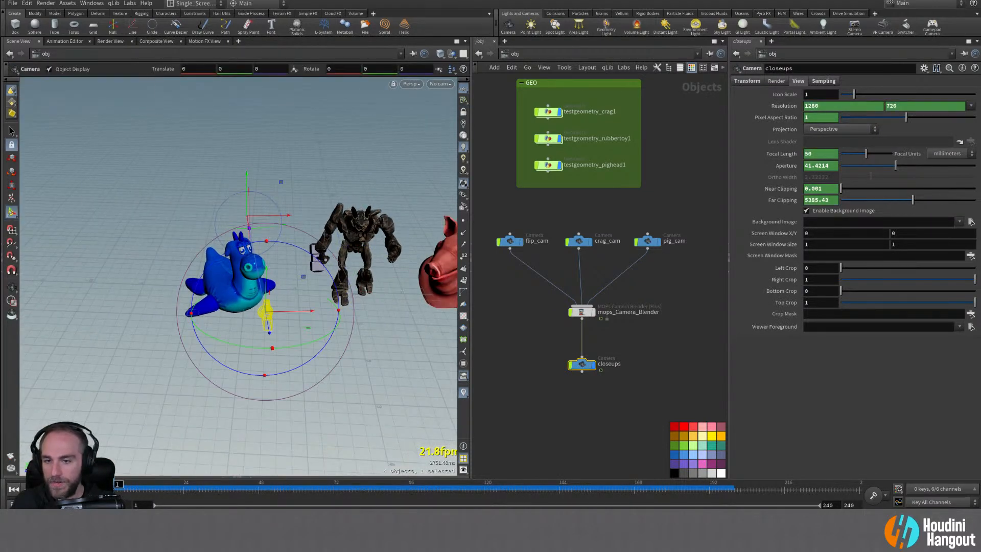
key("Up")
key("ctrl+Up")
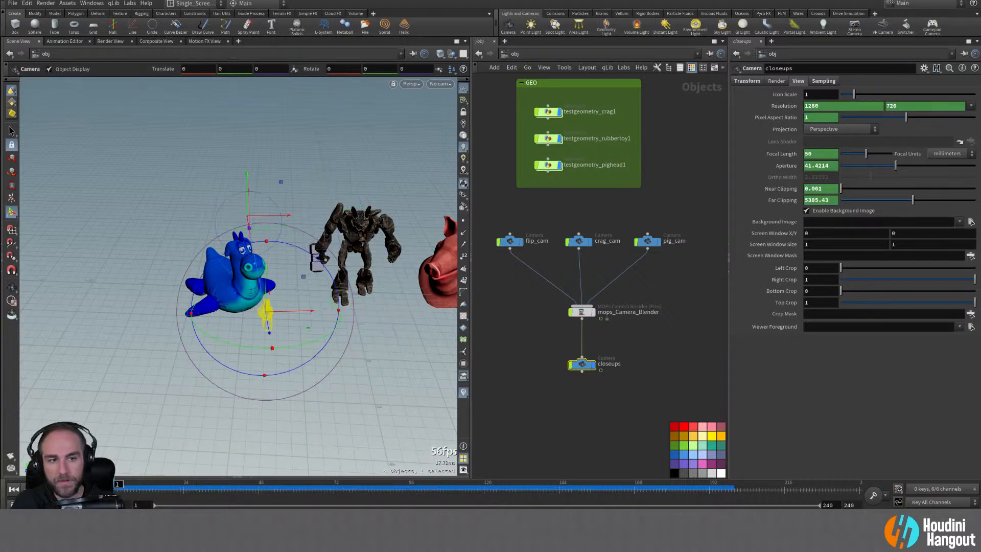
Step: Display mops_Camera_Blender again, reset its physics simulation and scrub back to frame 1
double_click(581, 312)
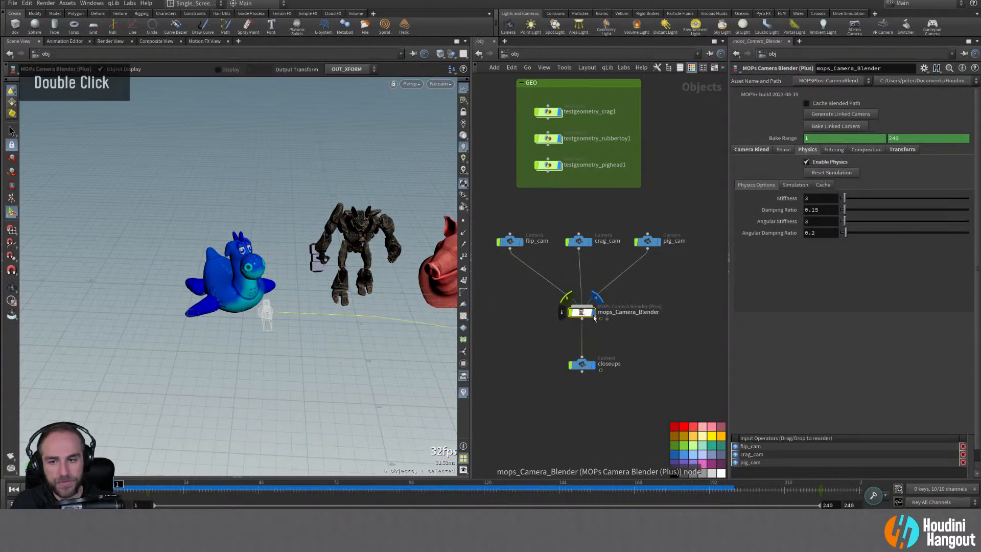
left_click(829, 174)
left_click_drag(142, 490, 119, 492)
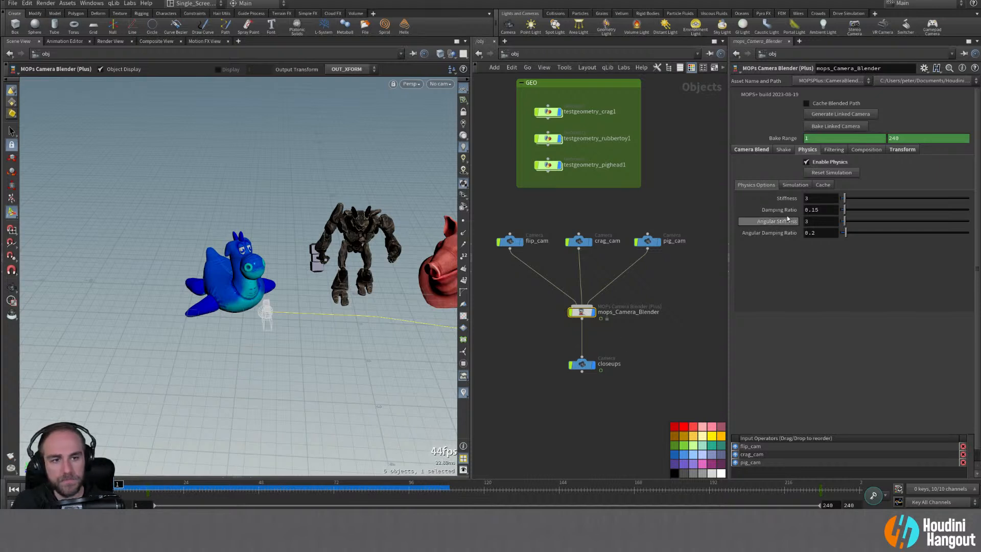
Step: Review the physics Simulation and Cache settings and reset the simulation once more
left_click(799, 186)
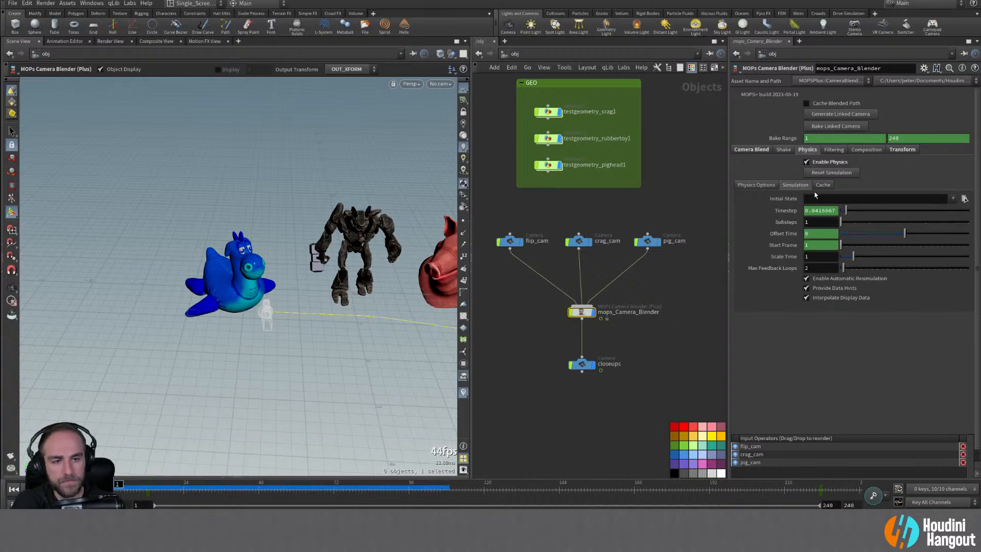
left_click(821, 186)
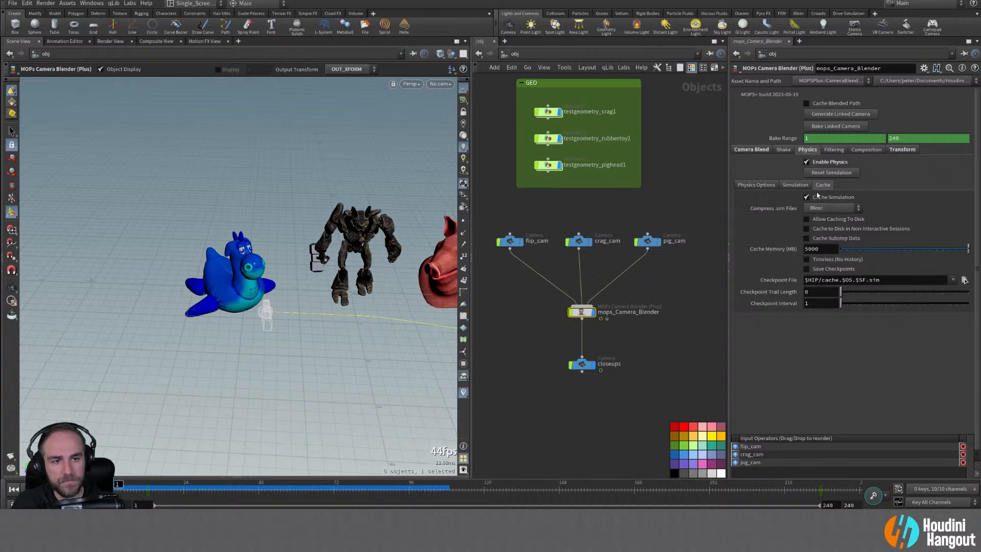
left_click(794, 185)
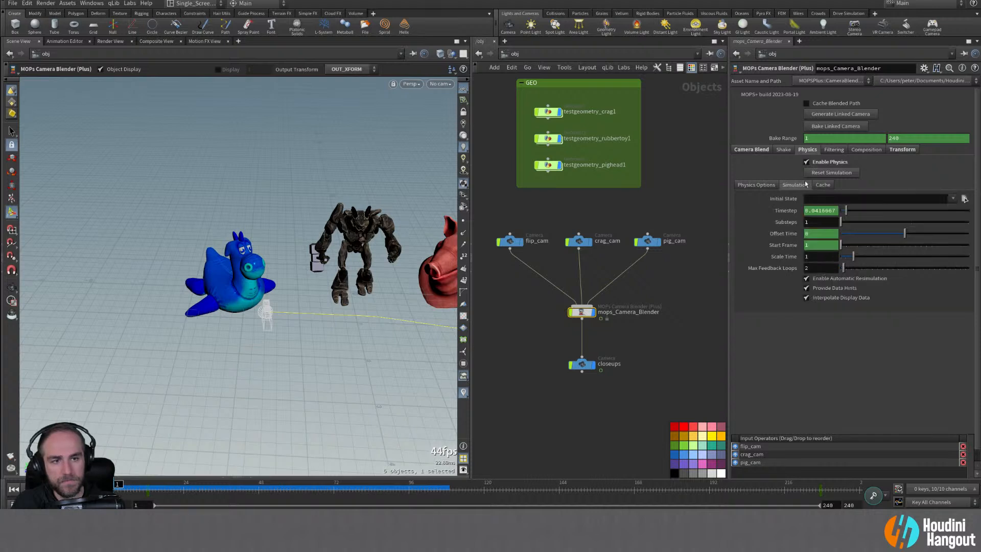
left_click(831, 174)
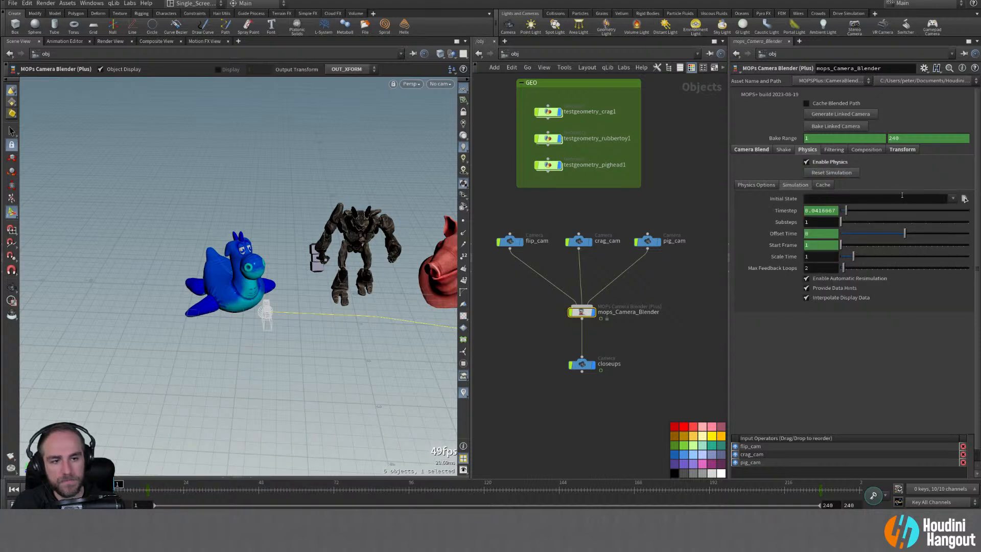
left_click(751, 185)
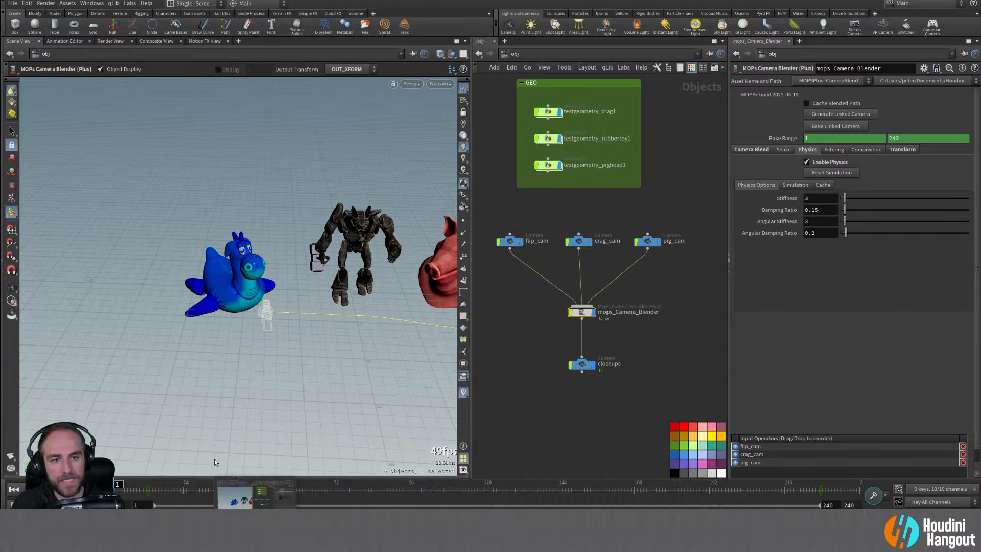
Step: Scrub through the first part of the timeline to examine the physics-driven camera motion, and return to the start
mouse_move(123, 490)
left_mouse_down()
mouse_move(427, 498)
mouse_move(117, 496)
left_mouse_up()
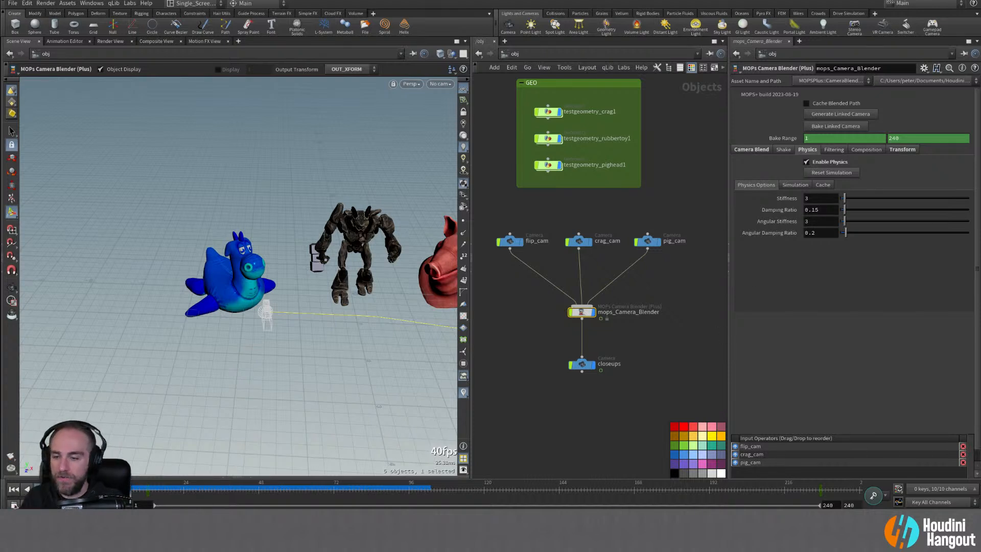
left_click(289, 489)
left_click_drag(298, 490, 192, 489)
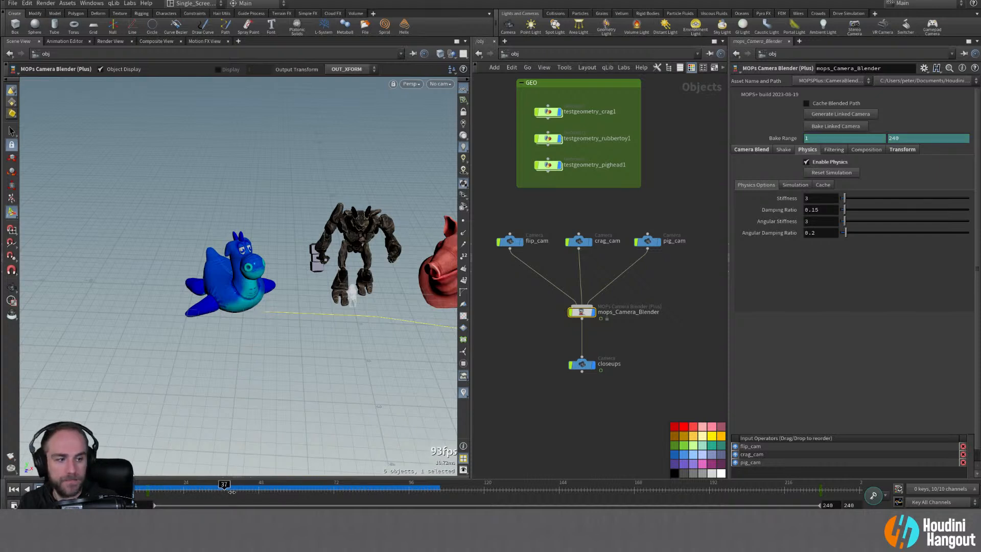
left_click(797, 186)
left_click(759, 186)
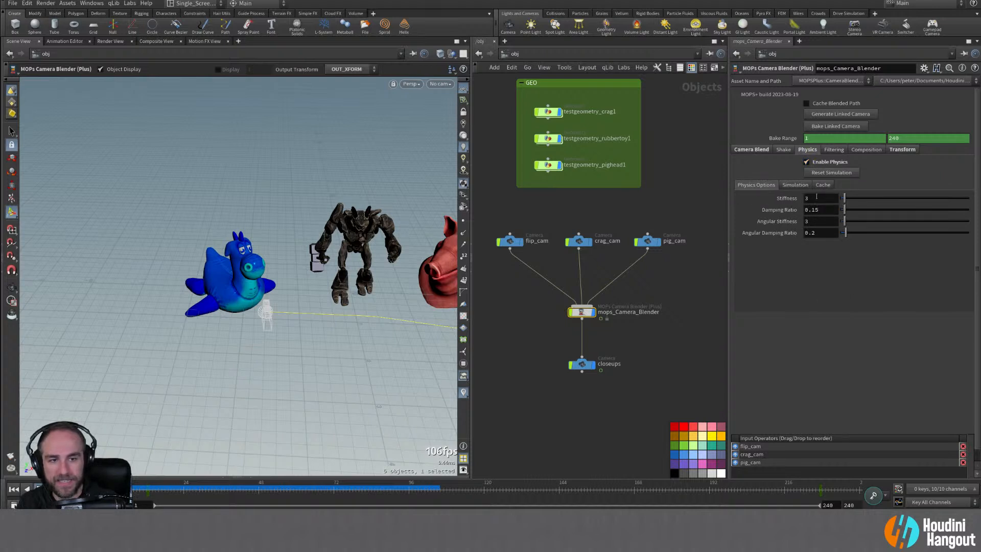
left_click(158, 488)
left_click_drag(159, 489, 113, 489)
Step: Try the Normalized blend mode on the camera blender and switch back to Camera Index
double_click(755, 159)
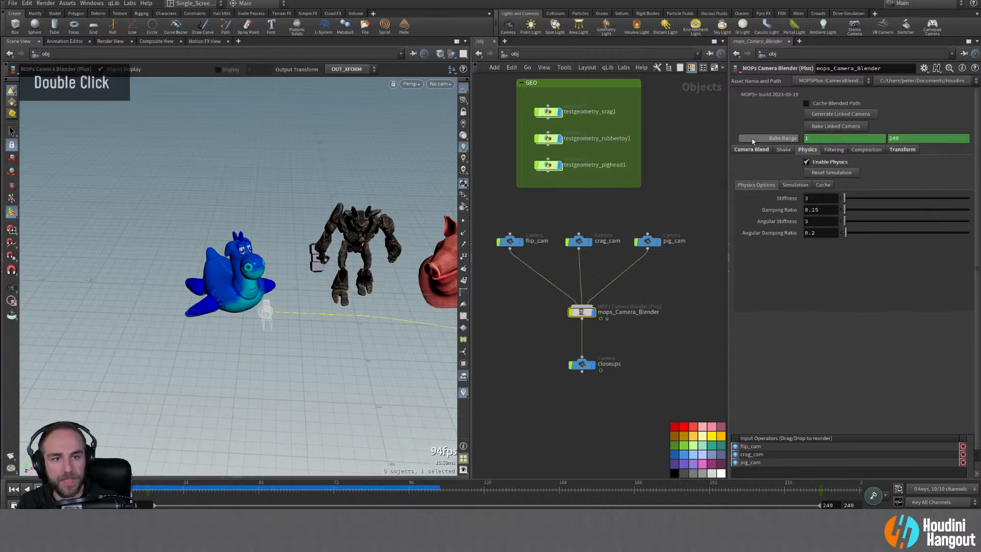
left_click(753, 151)
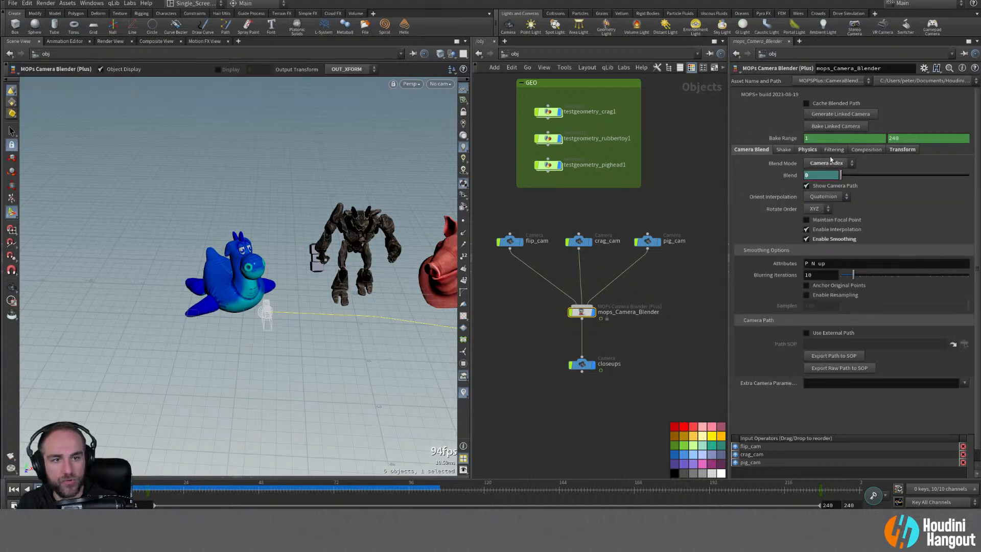
double_click(829, 174)
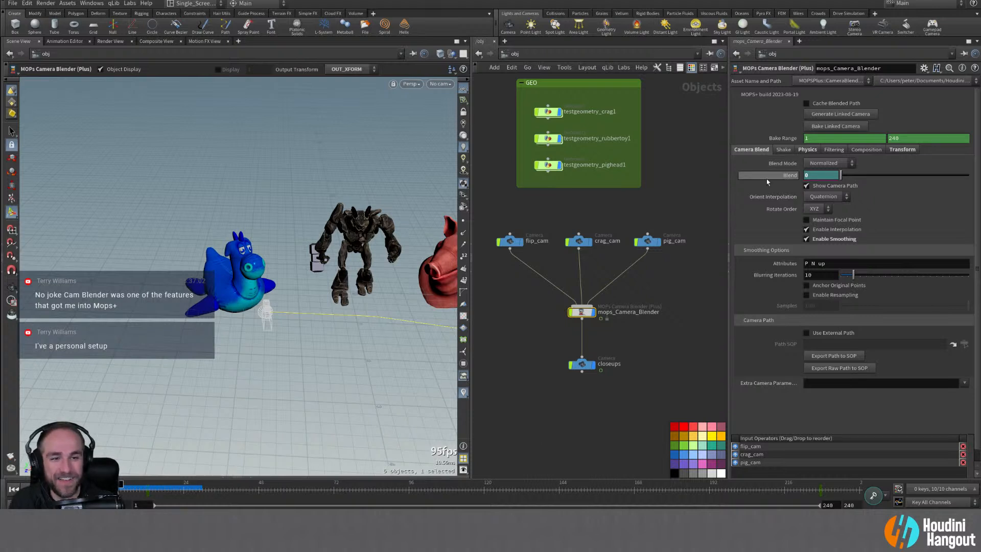
left_click(828, 163)
left_click(823, 175)
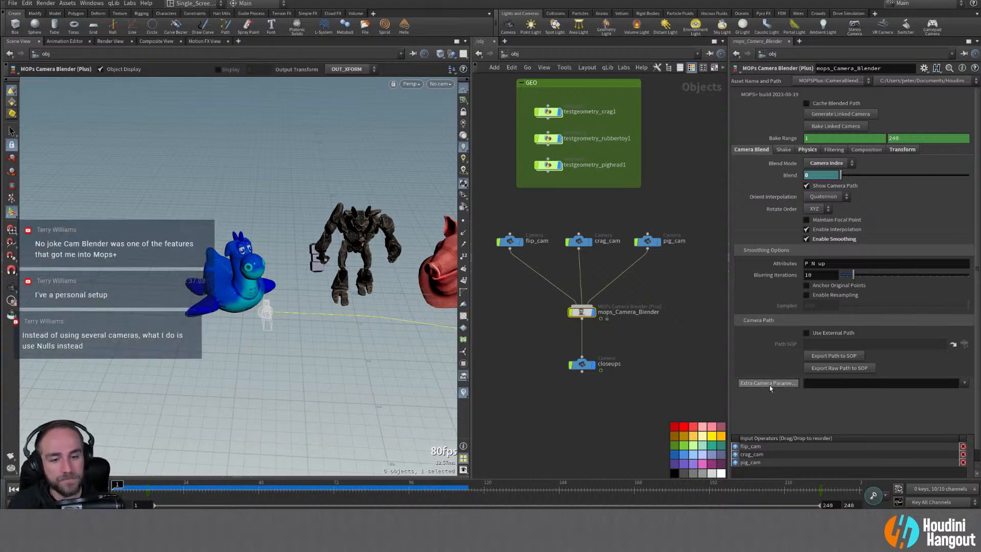
mouse_move(769, 385)
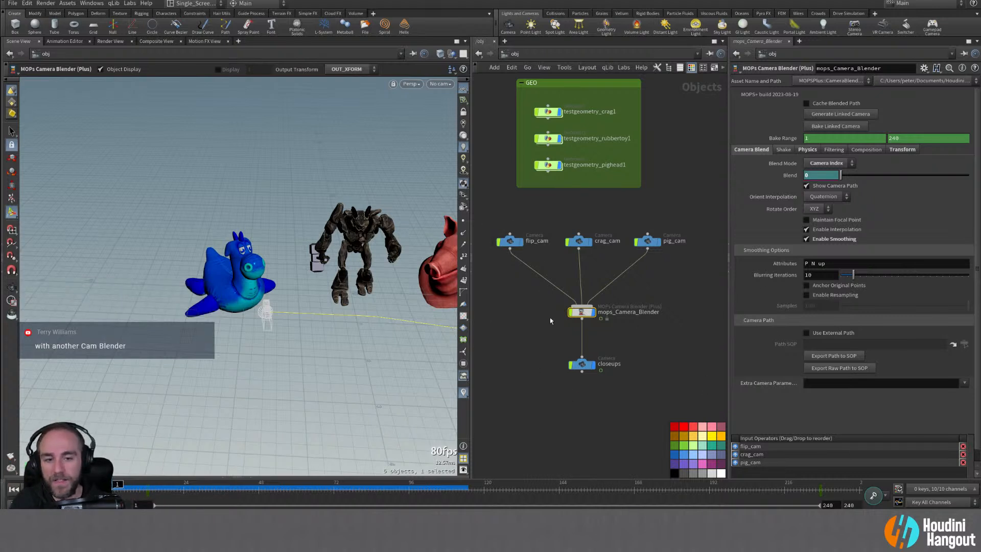
Step: Duplicate the three cameras, mops_Camera_Blender and closeups below the original setup, and detach the copied cameras from the copied blender
left_click_drag(488, 225, 692, 253)
middle_click_drag(664, 286, 639, 275, "alt")
right_click_drag(638, 276, 613, 319, "alt")
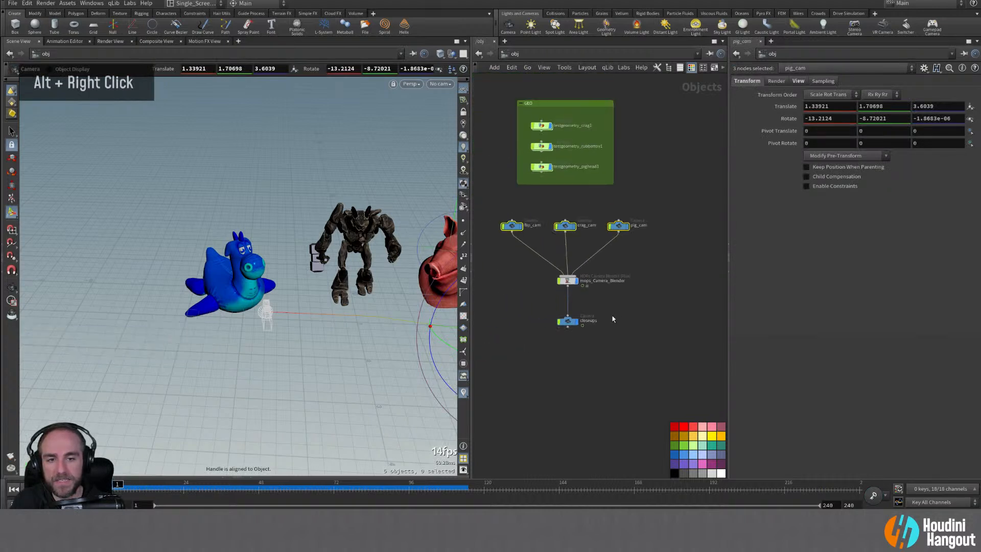
middle_click_drag(613, 319, 627, 313, "alt")
left_click_drag(495, 203, 669, 326)
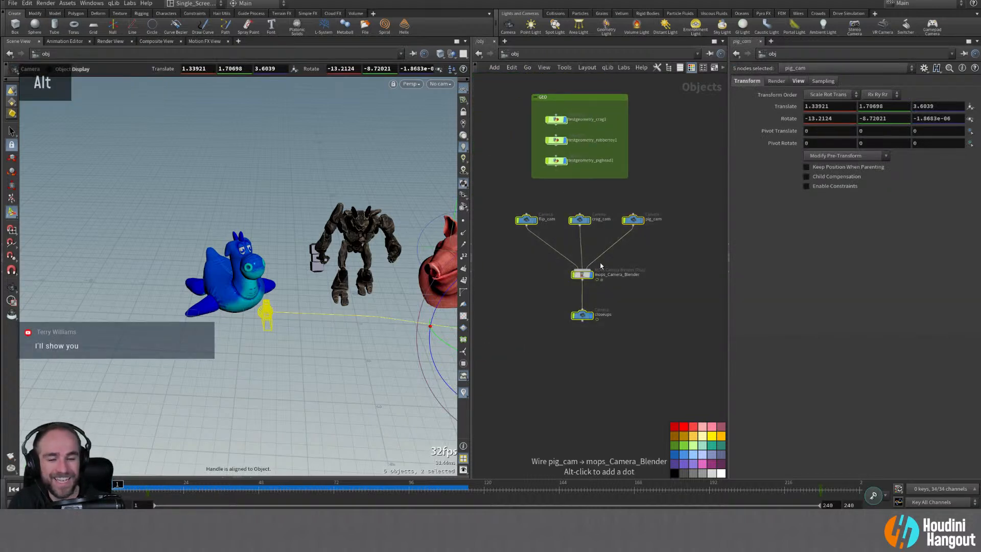
left_click_drag(567, 225, 571, 370, "alt")
left_click_drag(492, 344, 732, 342)
Step: Add a null wired into the copied camera blender and move it in front of the duck, at about X -2.16, Z 2.90
key("Tab")
type("nu")
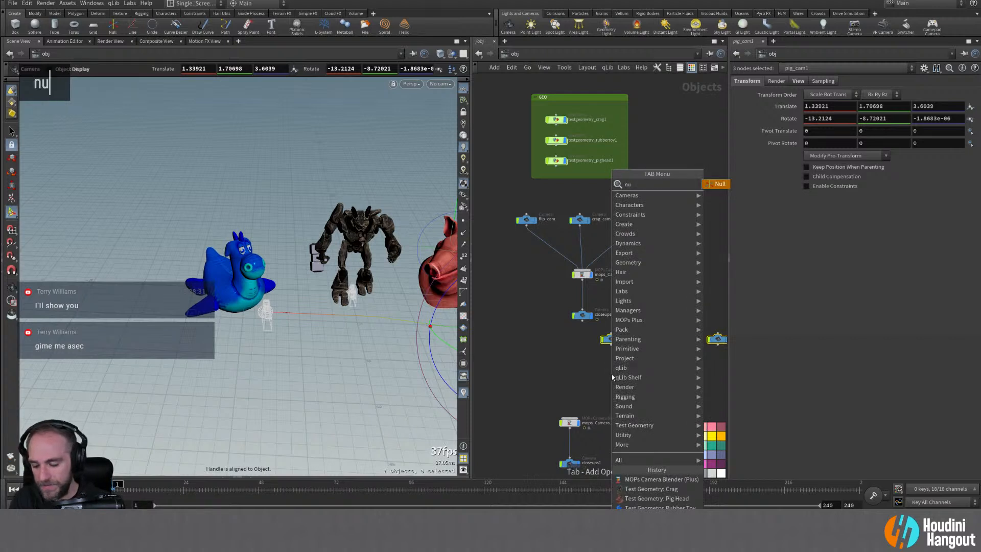
key("Return")
double_click(526, 360)
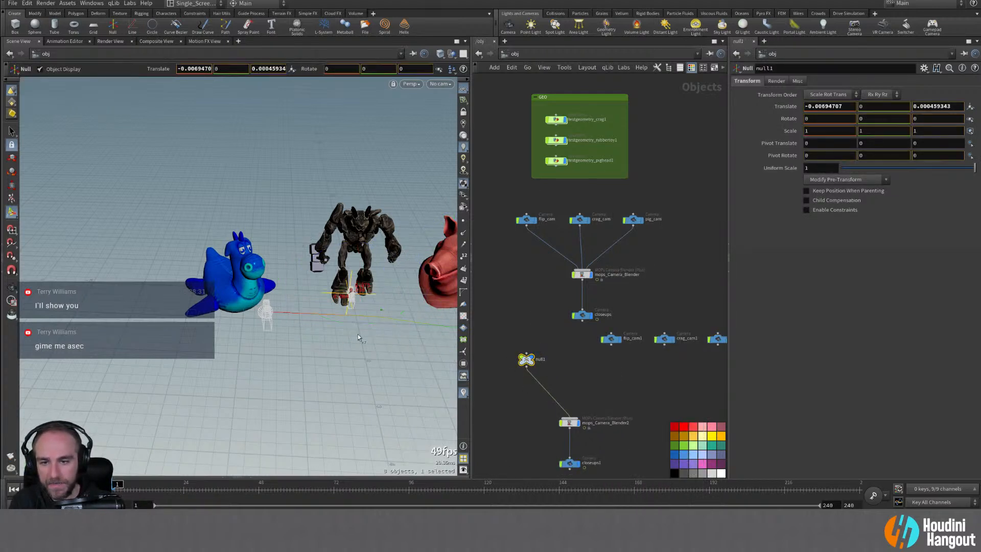
left_click_drag(354, 292, 225, 392)
Step: Make two copies of the null and wire both into the copied camera blender
left_click_drag(527, 360, 621, 383, "alt")
left_click(600, 389)
left_click(569, 419)
left_click(621, 385)
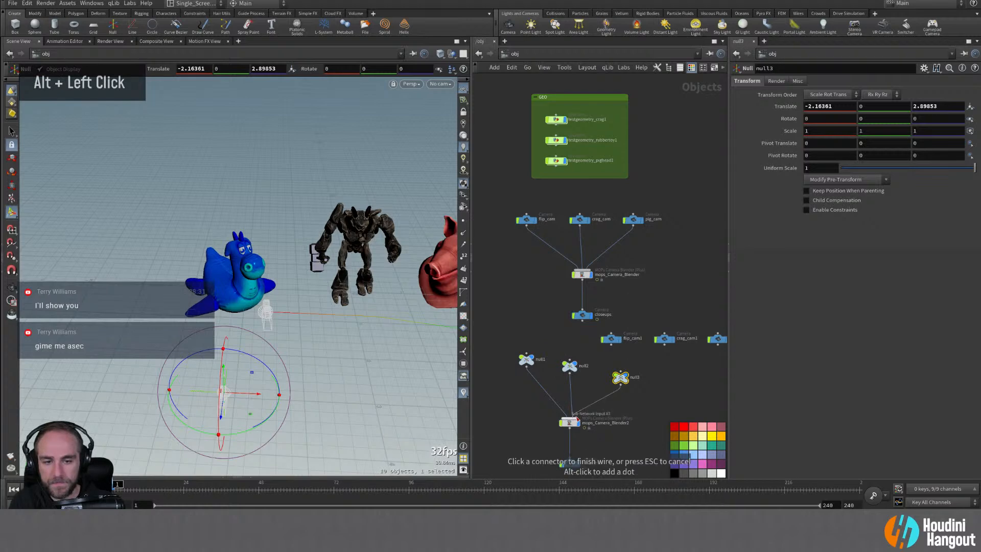
left_click(569, 419)
Step: Position null2 in front of the crag model and null3 in front of the pig head, at about X 1.80
left_click(571, 365)
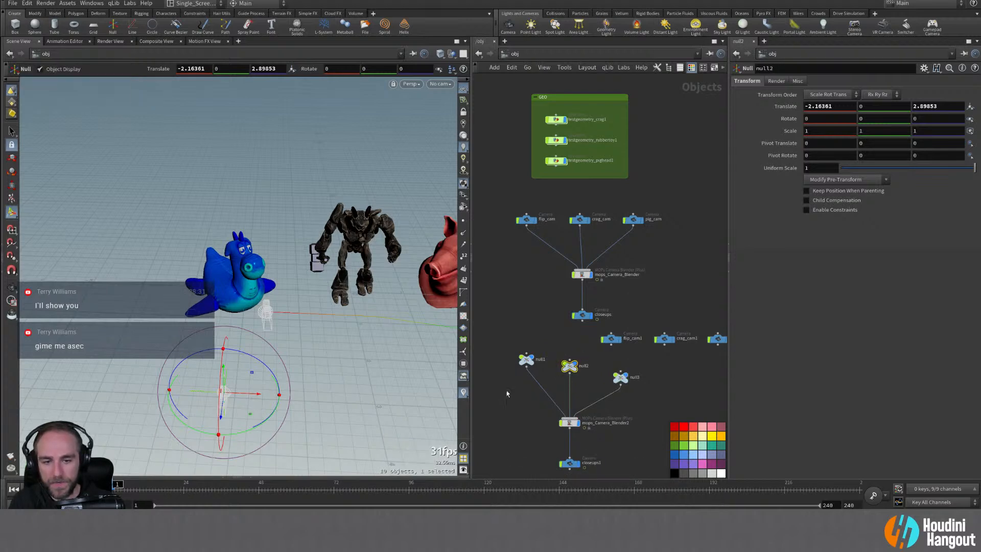
left_click_drag(250, 414, 396, 359)
left_click(620, 378)
middle_click_drag(314, 381, 190, 319, "alt")
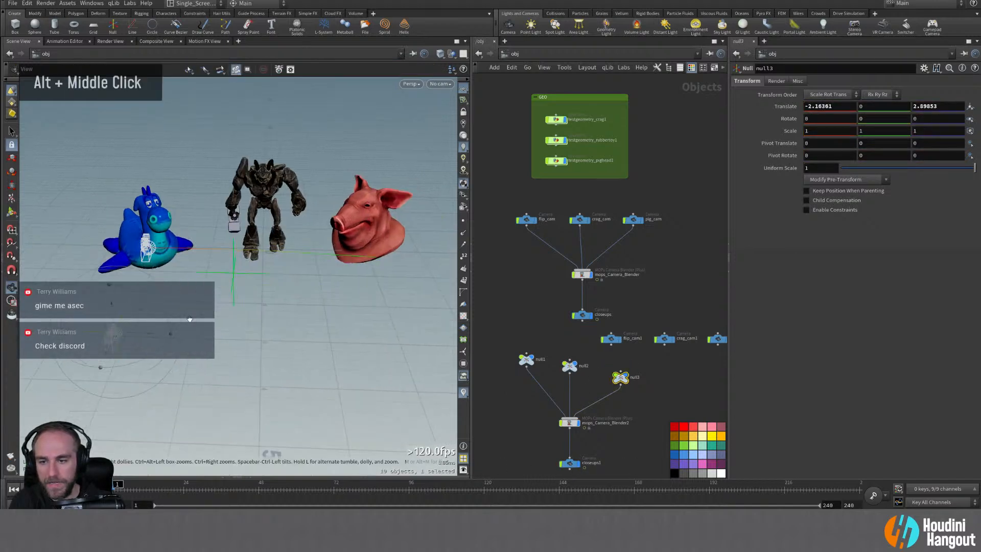
left_click_drag(146, 338, 422, 351)
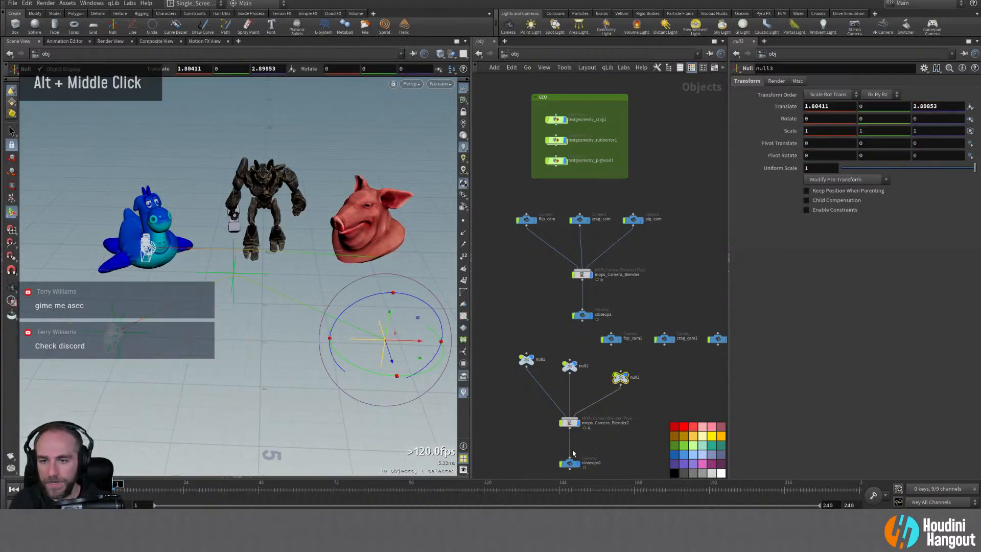
Step: Try rotating the closeups1 camera about X and undo the rotation
left_click(571, 464)
left_click_drag(137, 301, 181, 227, "alt")
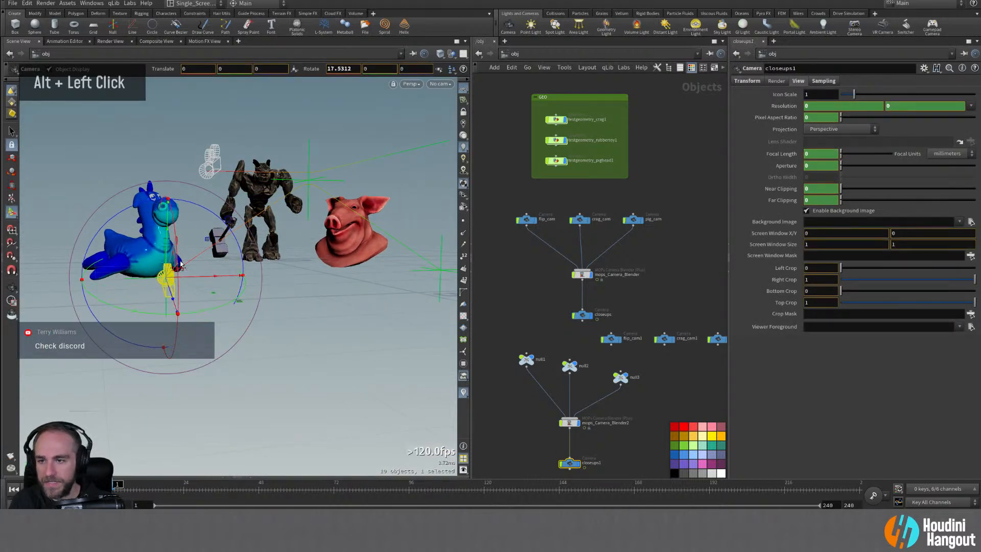
key("ctrl+z")
left_click_drag(221, 266, 150, 275, "alt")
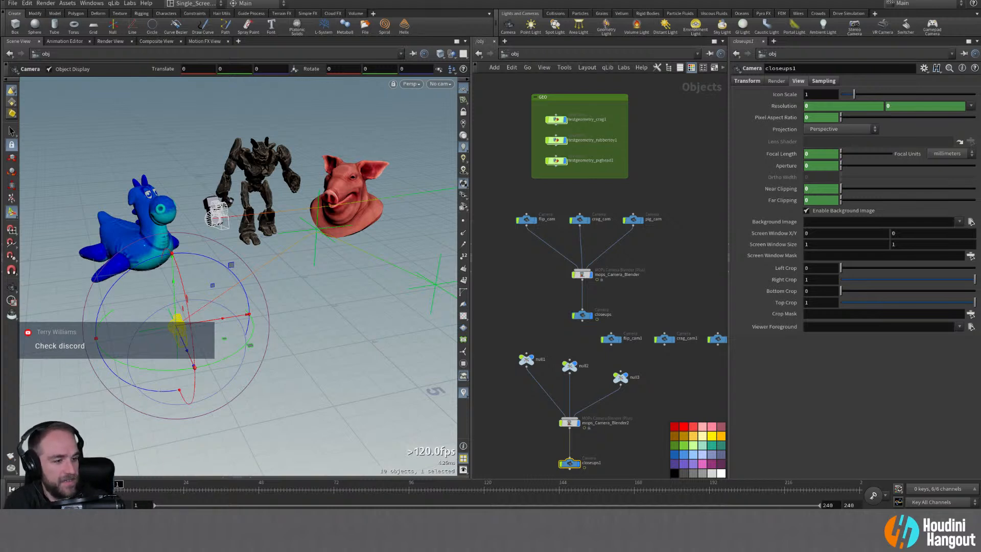
scroll(490, 276, "down", 1)
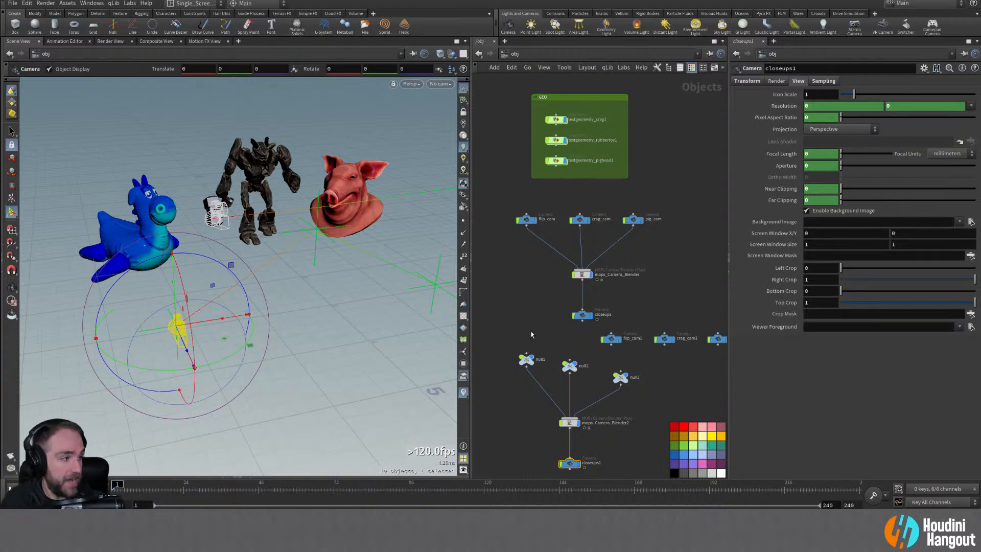
Step: Move the closeups1 node further below mops_Camera_Blender2 to free up space in the network
middle_click_drag(635, 423, 630, 381, "alt")
right_click_drag(630, 381, 620, 413)
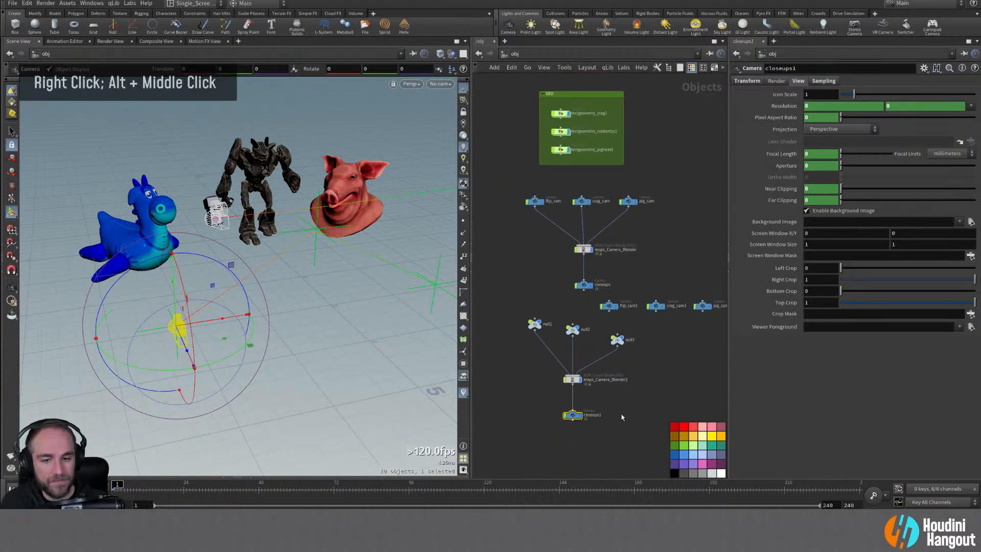
middle_click_drag(620, 413, 619, 400)
left_click_drag(578, 406, 605, 450)
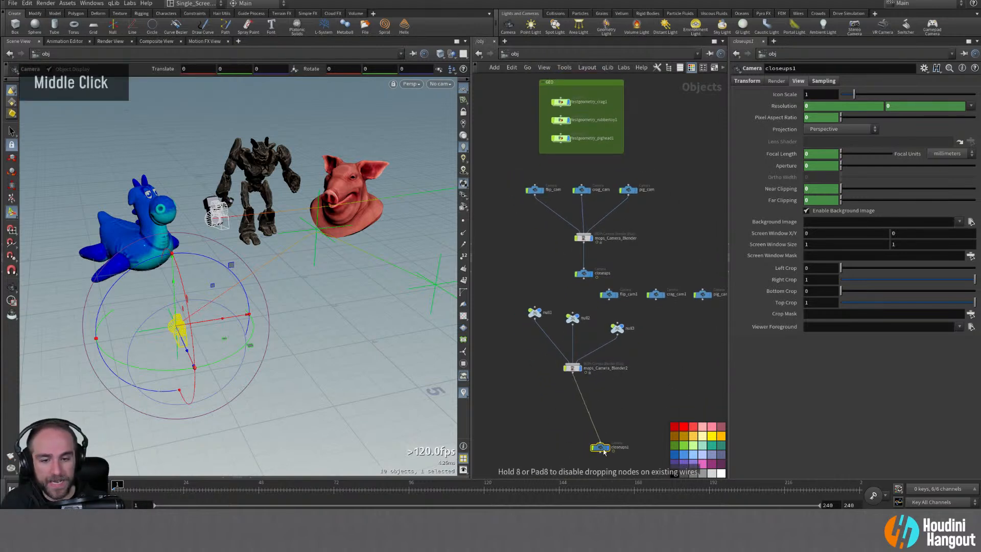
middle_click_drag(641, 409, 594, 401, "alt")
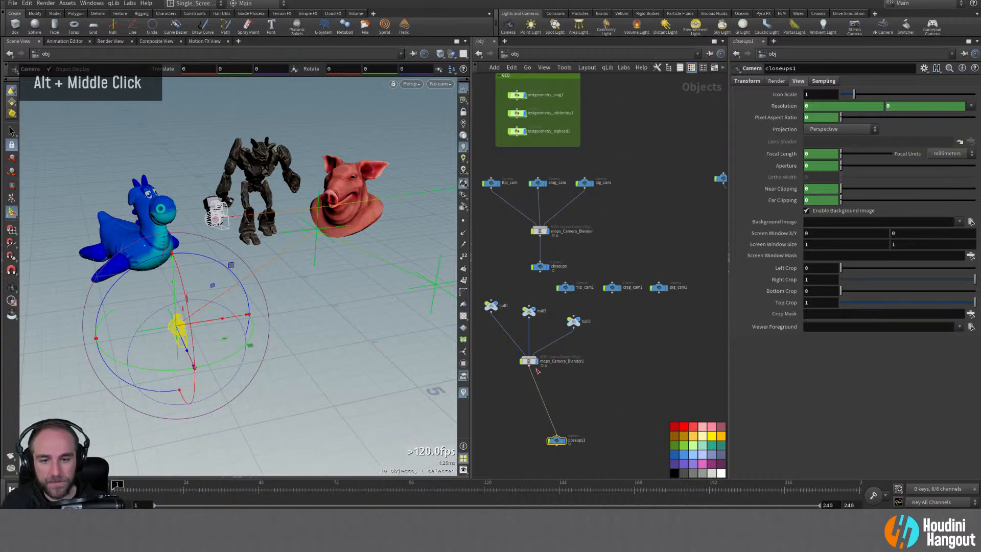
left_click_drag(531, 361, 530, 358)
left_click_drag(485, 286, 539, 388)
left_click(575, 402)
Step: Rename mops_Camera_Blender2 as camera_blender
middle_click_drag(574, 396, 596, 408)
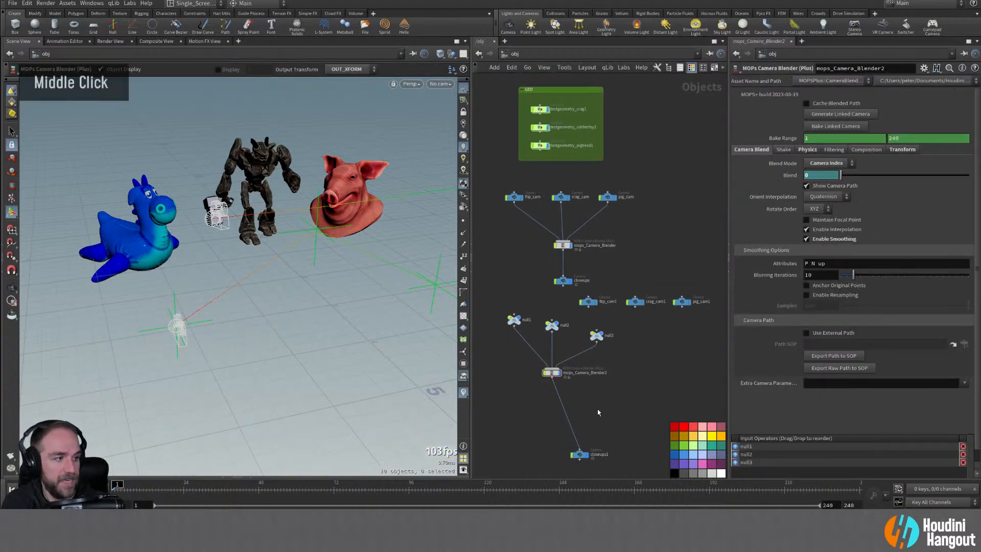
right_click_drag(596, 408, 588, 382)
double_click(601, 352)
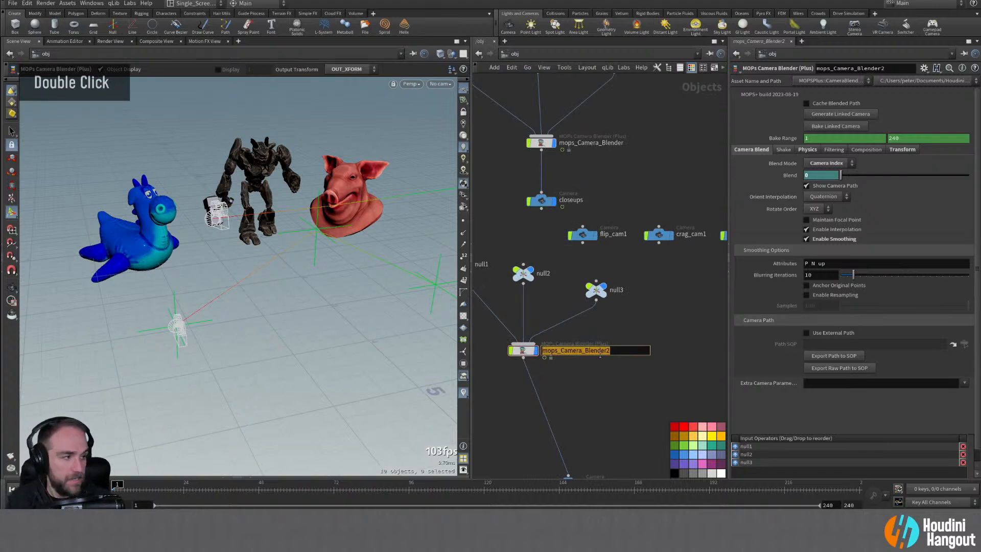
type("camera_")
key("Caps_Lock")
type("BLE")
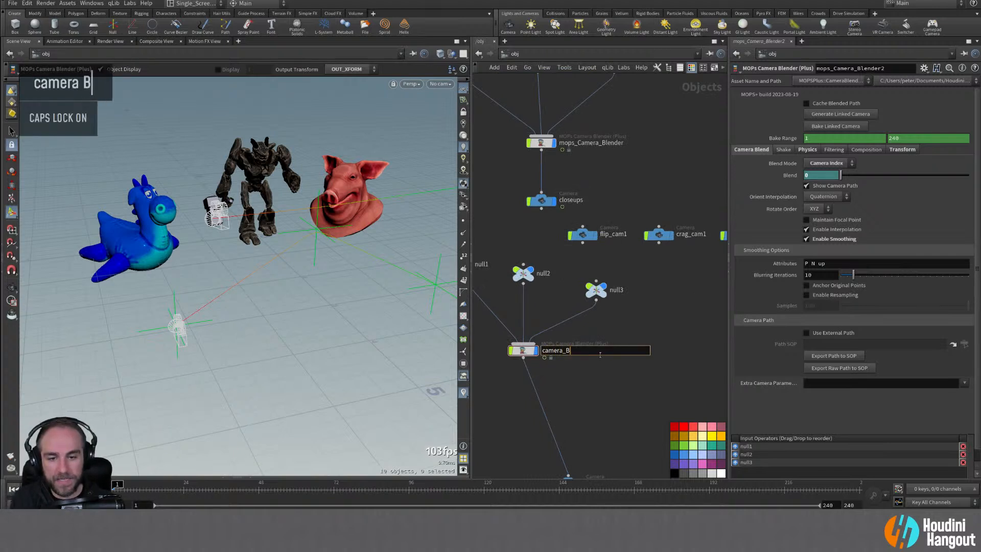
key("BackSpace")
key("BackSpace")
key("BackSpace")
key("Caps_Lock")
type("blender")
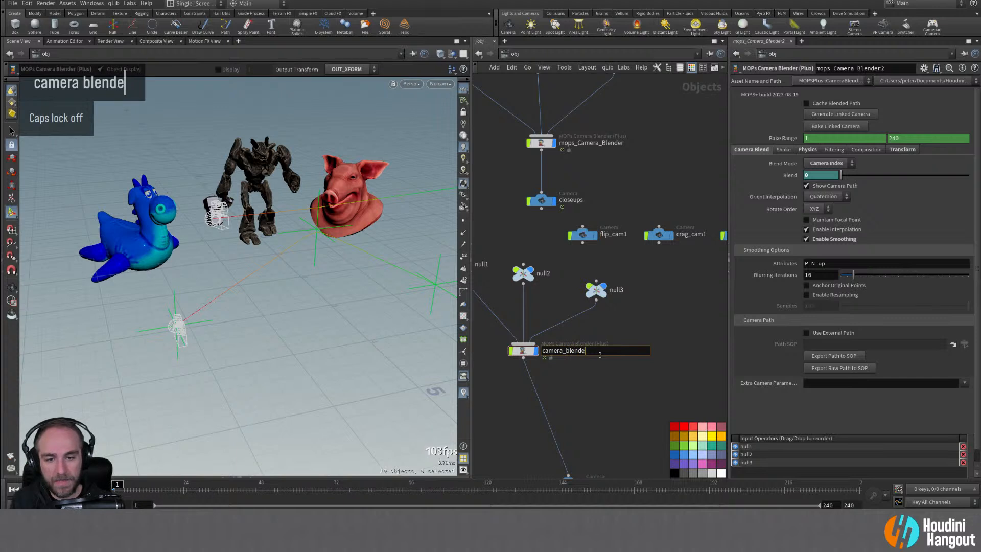
key("Return")
Step: Duplicate camera_blender together with its three nulls and place the copies beside the original group
right_click_drag(601, 357, 628, 360, "alt")
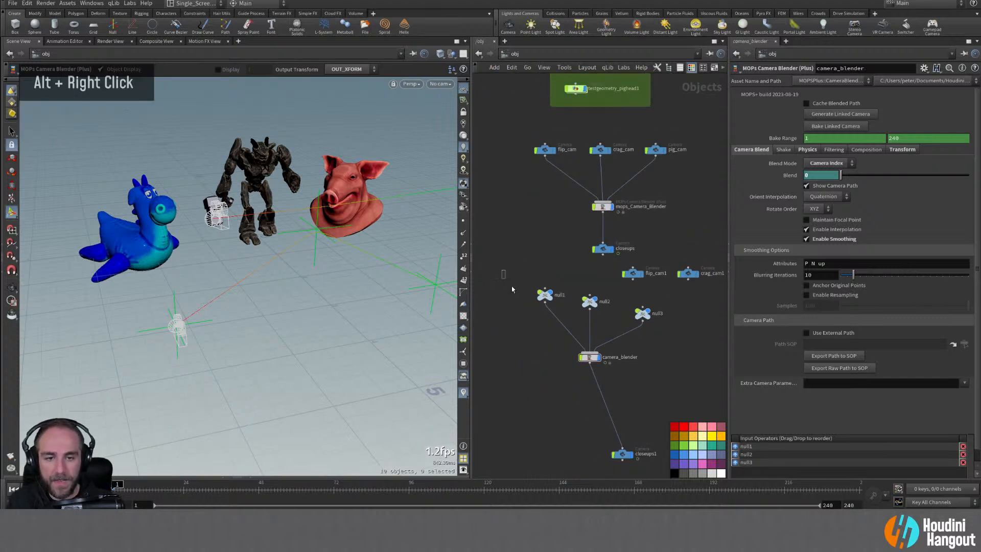
left_click_drag(512, 289, 725, 378)
middle_click_drag(710, 376, 565, 375, "alt")
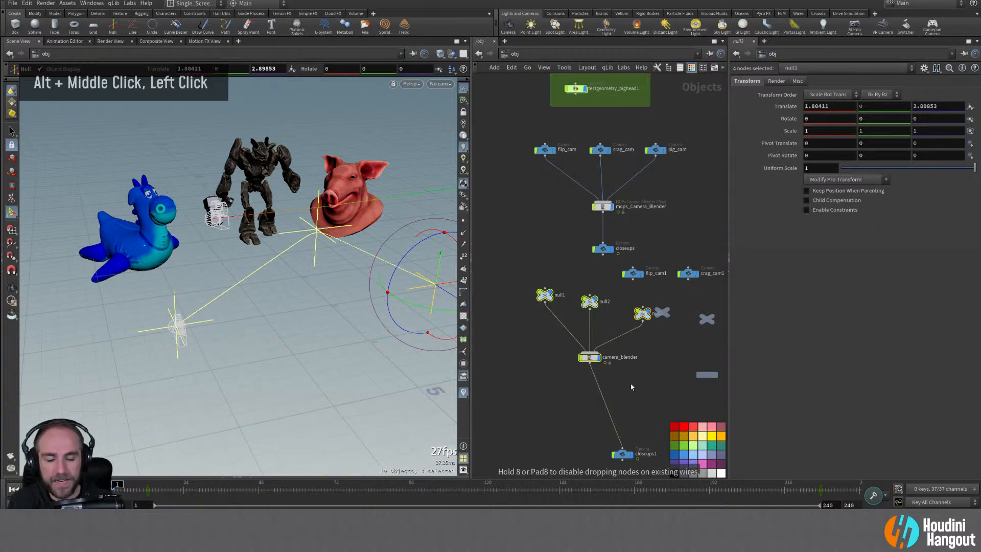
middle_click_drag(631, 387, 639, 379, "alt")
mouse_move(548, 260)
middle_mouse_down("alt")
mouse_move(647, 299)
mouse_move(517, 257)
mouse_move(529, 256)
middle_mouse_up("alt")
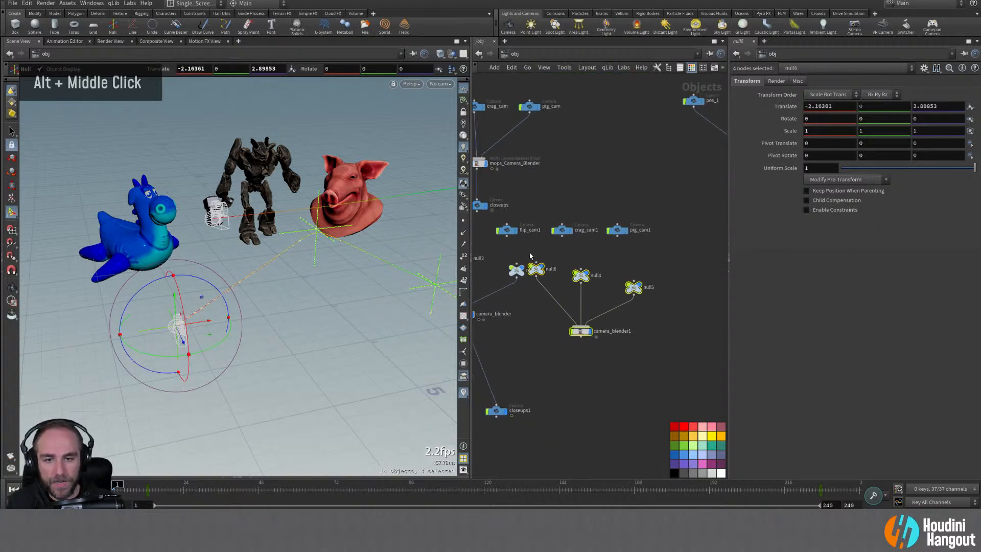
left_click_drag(529, 253, 652, 357)
left_click_drag(584, 332, 609, 342)
Step: Rename the duplicated camera blender as target_blender
left_click(621, 354)
left_click(626, 340)
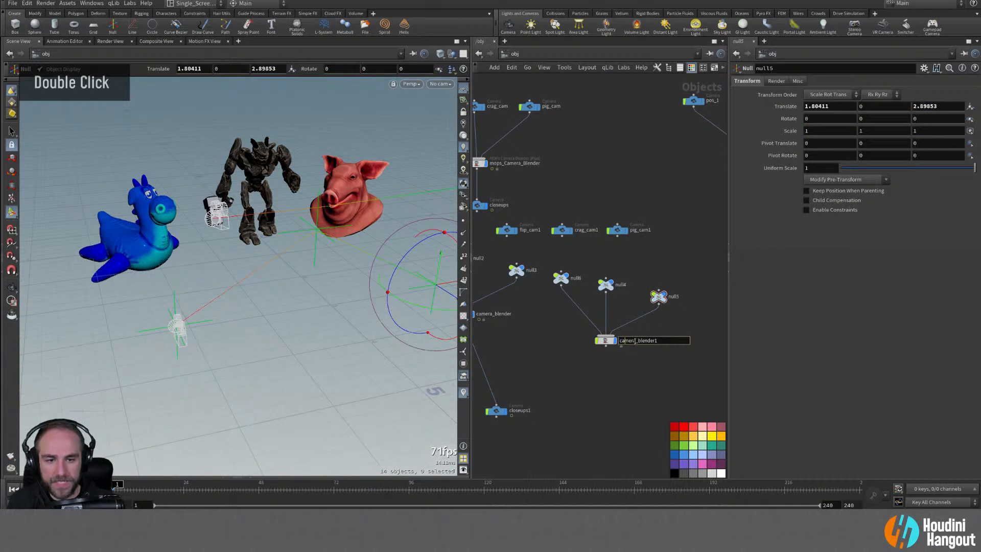
type("target")
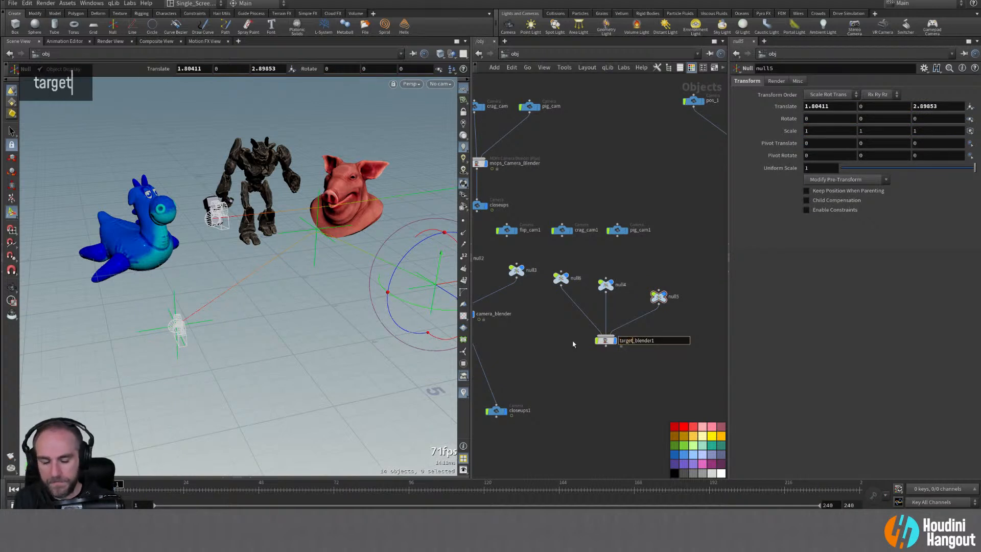
key("Return")
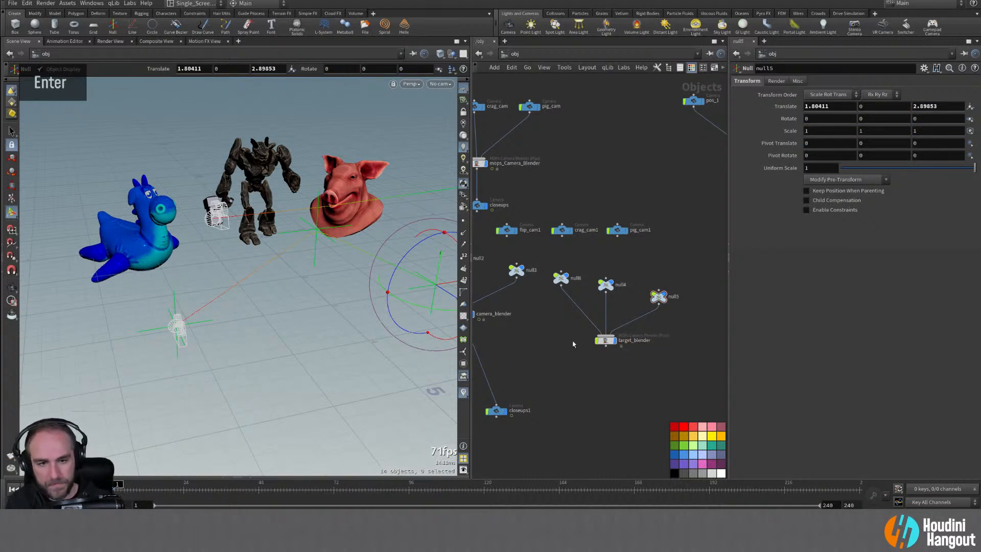
Step: Rename the first null feeding target_blender as targ_1
double_click(576, 278)
type("taR")
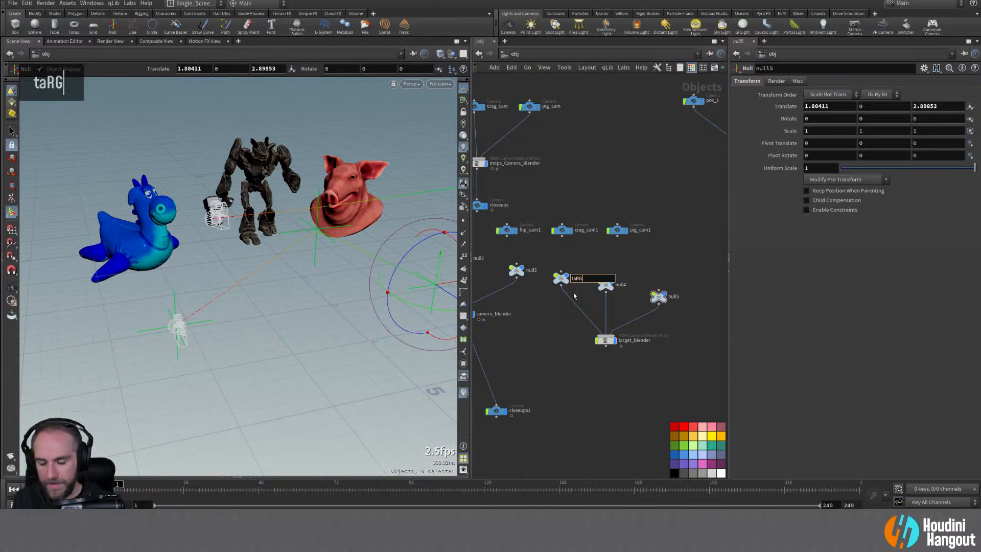
key("Caps_Lock")
type("rg_1")
key("Return")
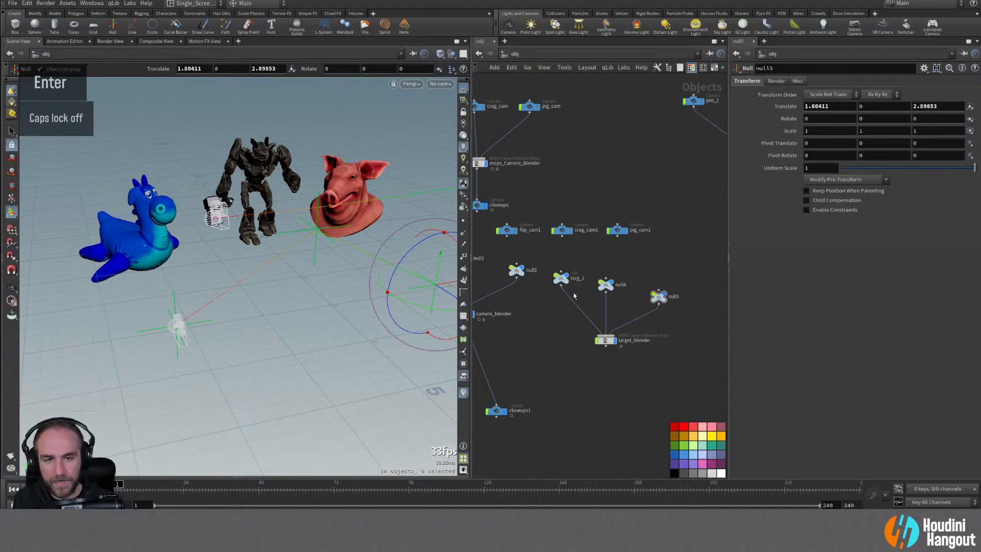
Step: Rename the middle null feeding target_blender as targ_2
double_click(620, 285)
type("targf_2")
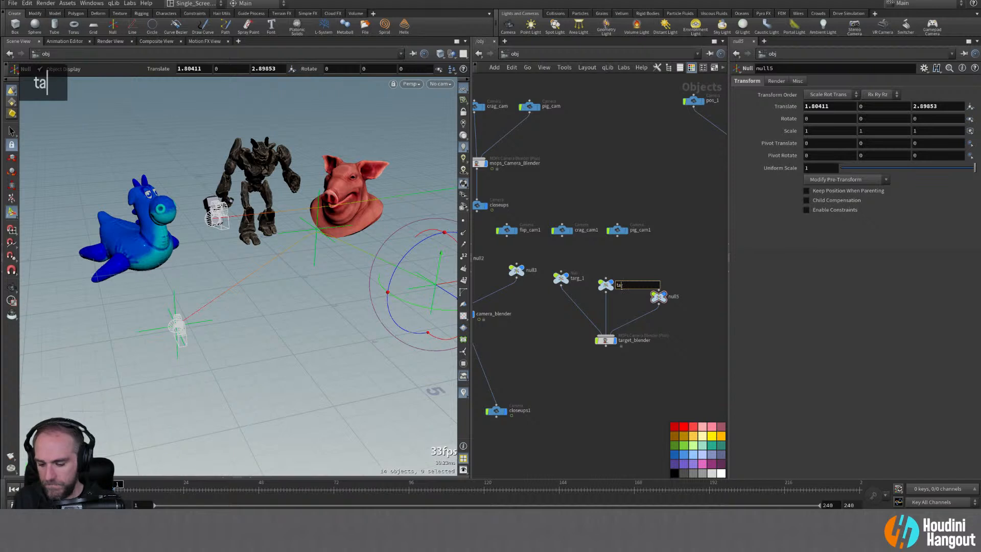
key("BackSpace")
key("BackSpace")
key("BackSpace")
type("2")
key("BackSpace")
type("_2")
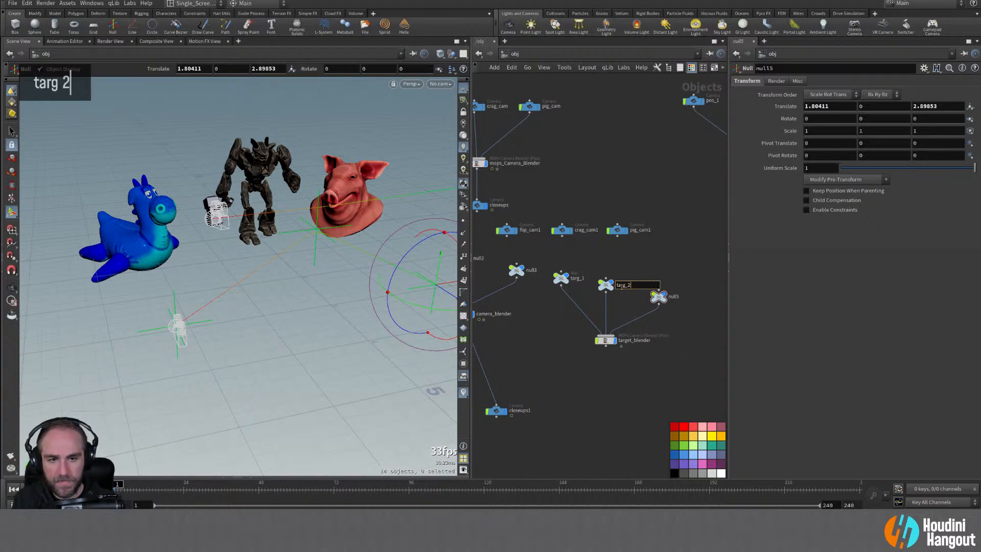
key("Return")
Step: Rename the last null feeding target_blender as targ_3
double_click(673, 296)
type("ta")
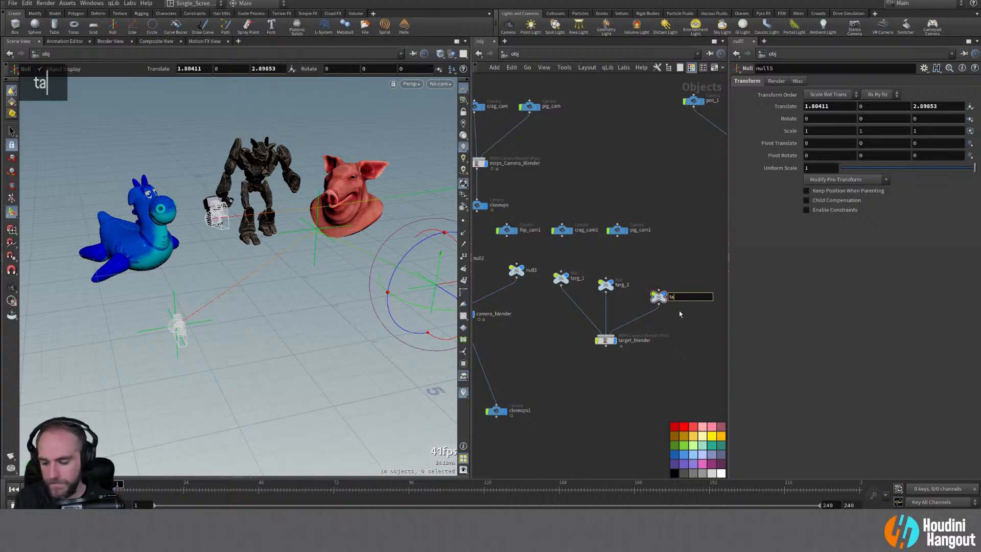
type("rg3")
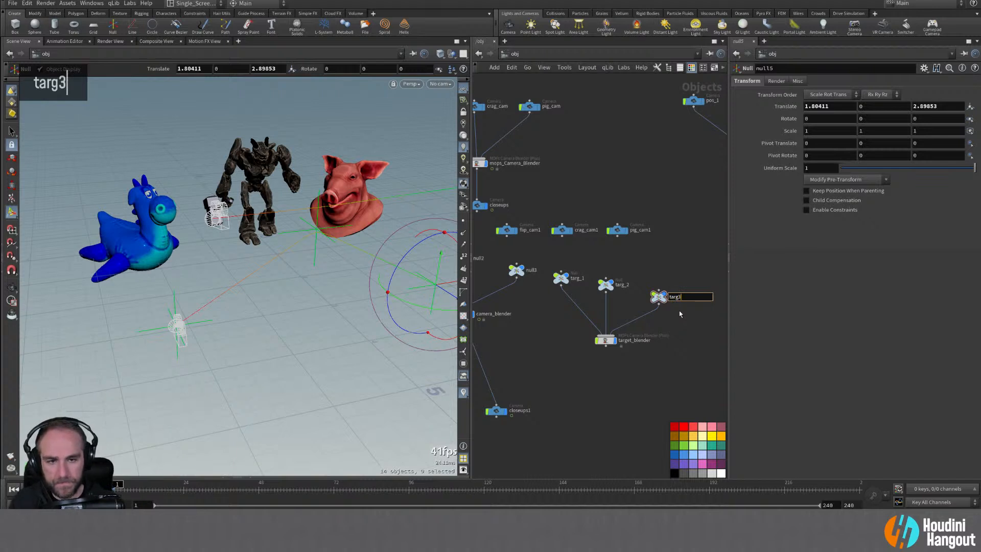
key("BackSpace")
type("_3")
middle_click_drag(617, 388, 641, 388)
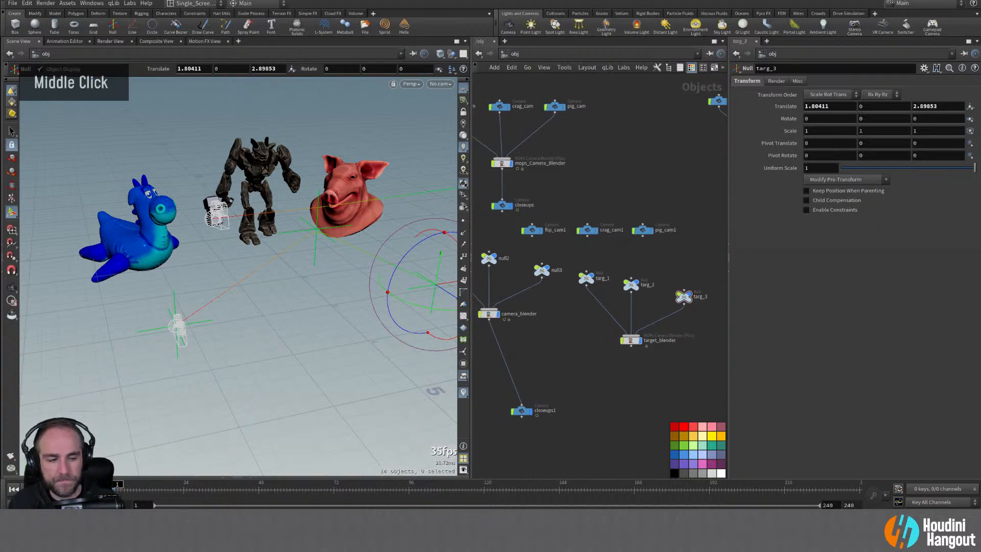
double_click(557, 269)
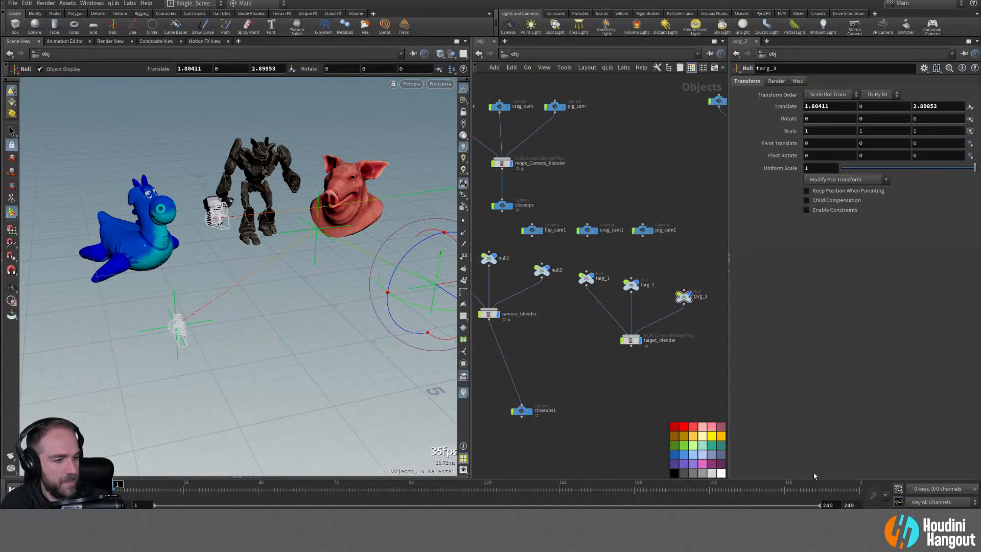
right_click_drag(594, 388, 603, 386, "alt")
left_click(541, 328)
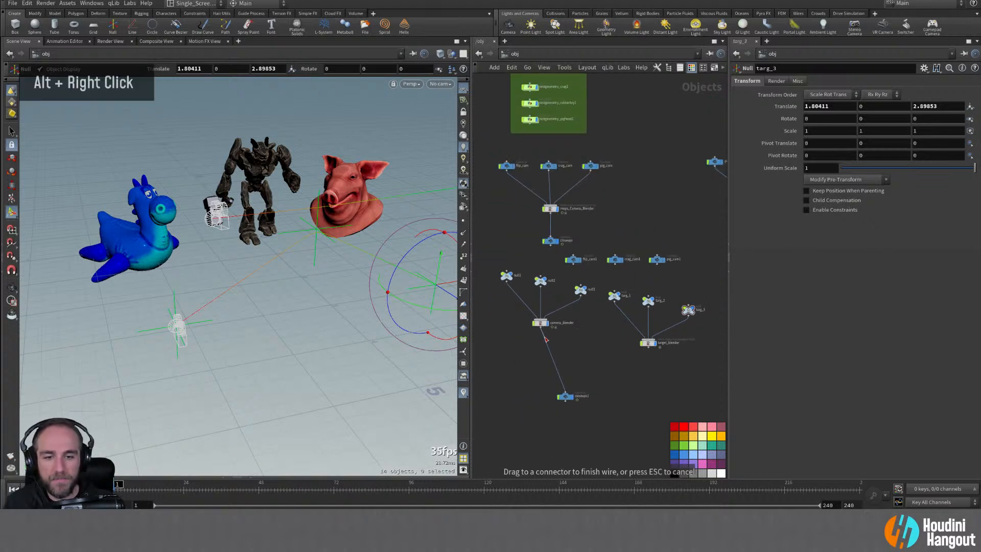
key("Escape")
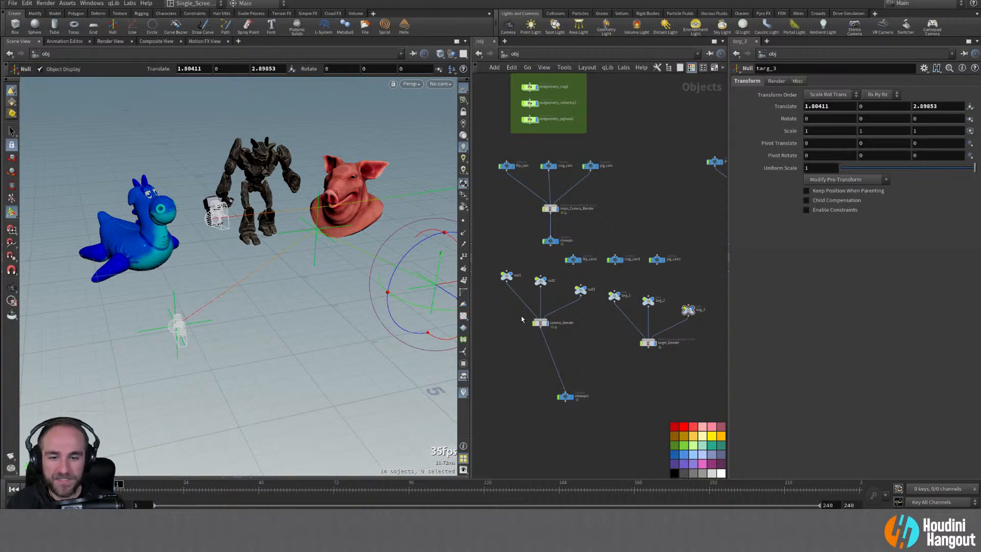
double_click(517, 275)
key("Escape")
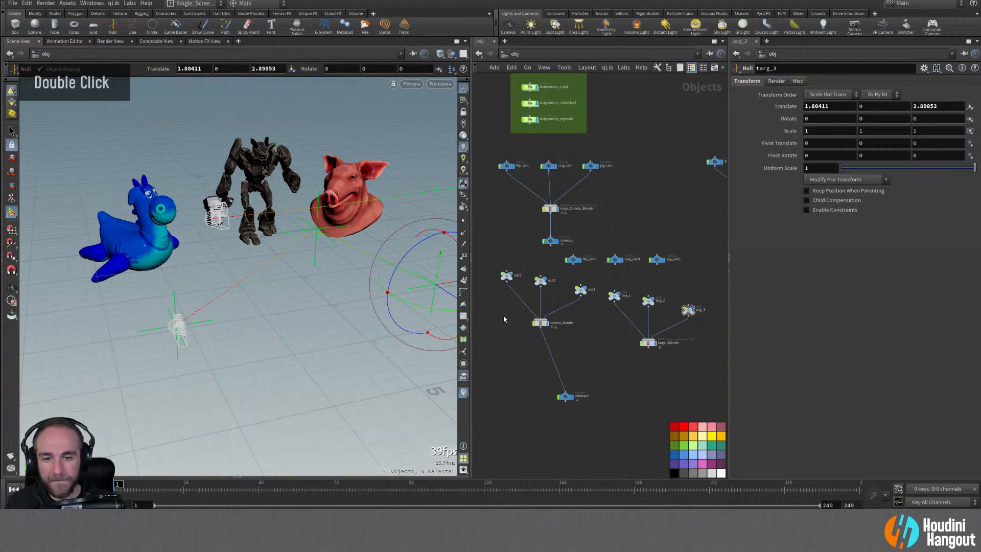
Step: Rename the three nulls feeding camera_blender as cam_1, cam_2 and cam_3, in input order
scroll(508, 291, "up", 3)
double_click(522, 270)
type("cam_1")
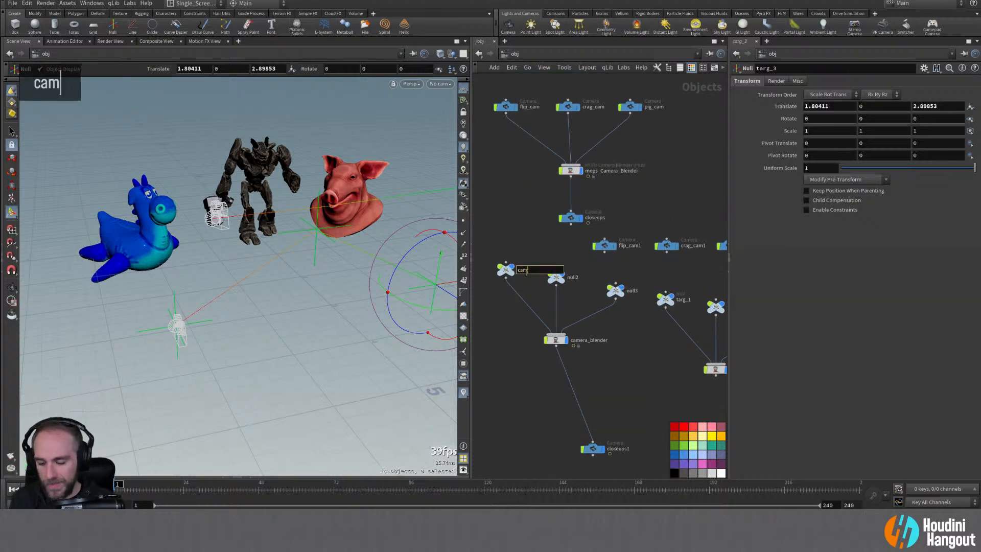
key("Return")
double_click(572, 277)
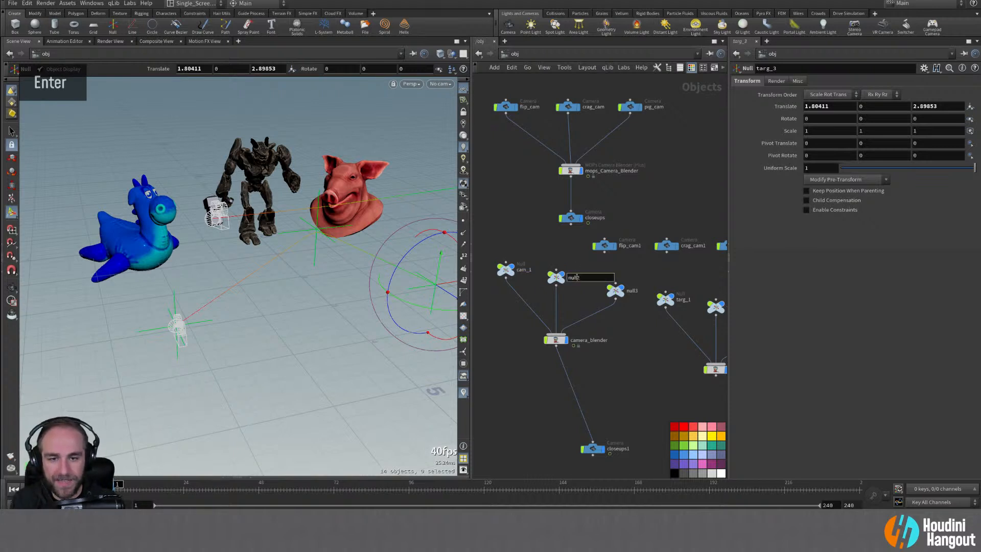
type("cam_2")
key("Return")
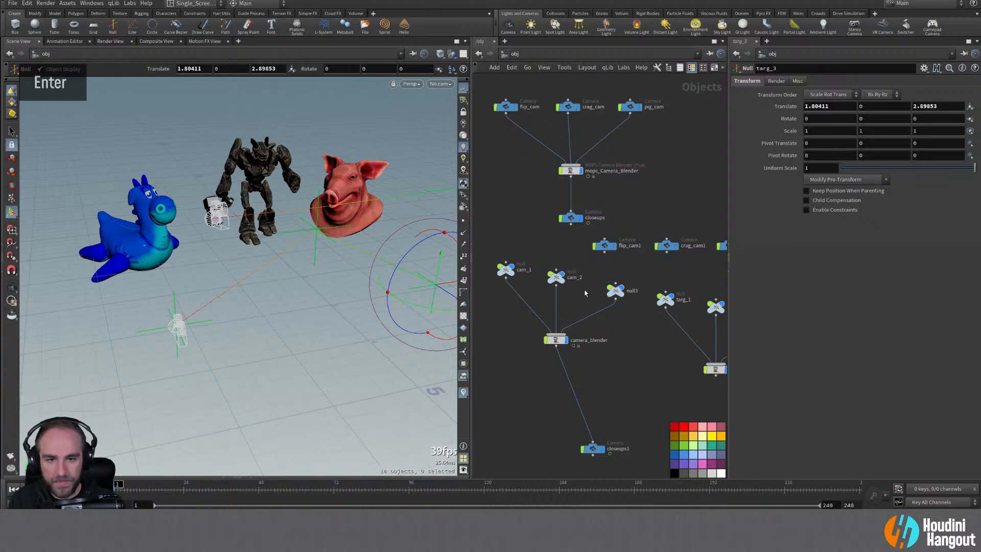
double_click(632, 290)
type("cam_3")
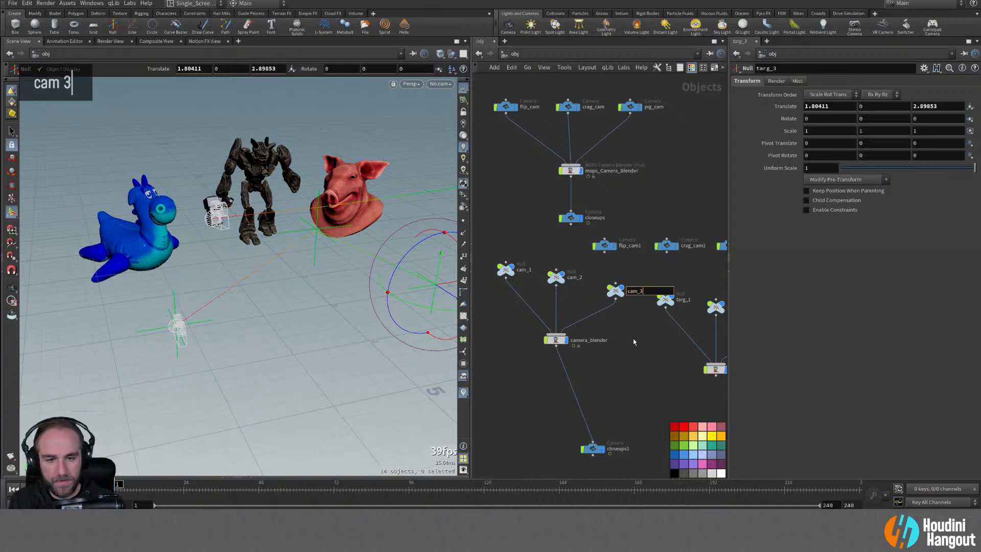
key("Return")
Step: Try to lay out camera_blender and its three cam nulls automatically
right_click_drag(633, 341, 655, 319, "alt")
middle_click_drag(654, 317, 656, 329, "alt")
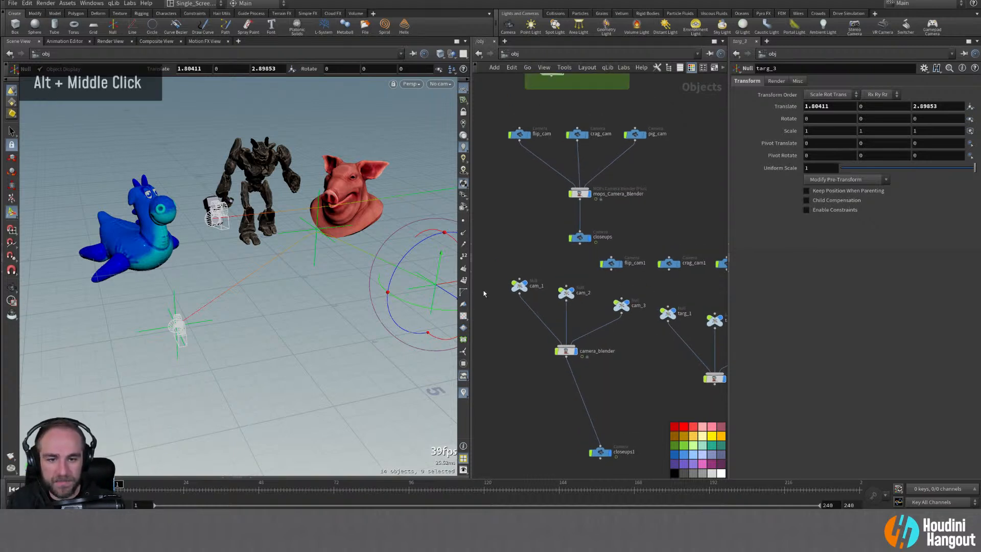
left_click_drag(486, 278, 621, 358)
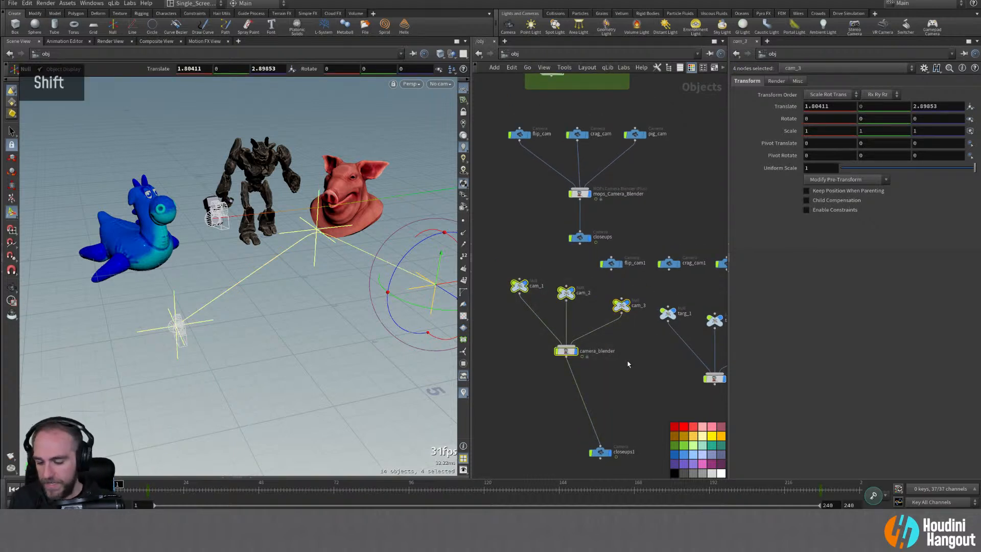
key("shift+f")
middle_click_drag(649, 370, 629, 378)
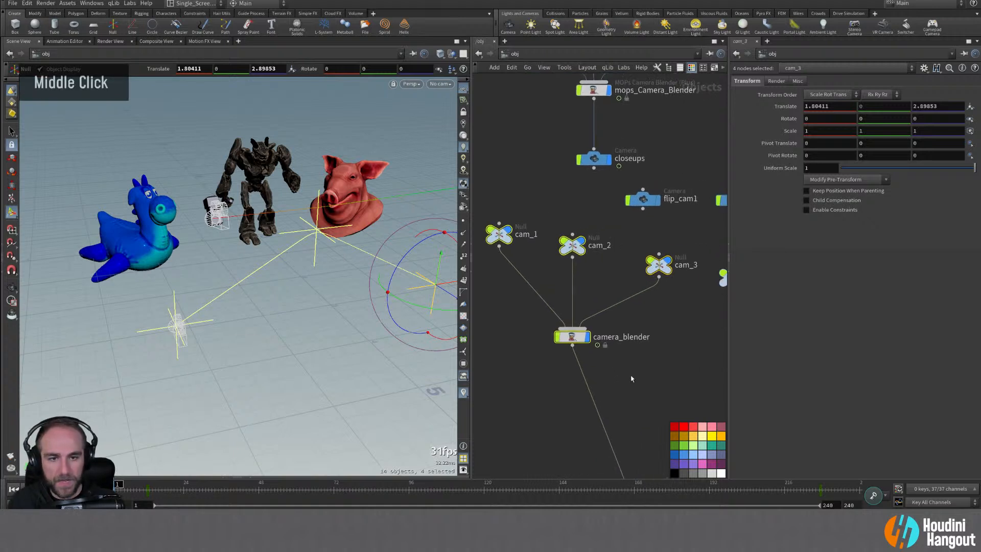
key("ctrl+f")
left_click(771, 293)
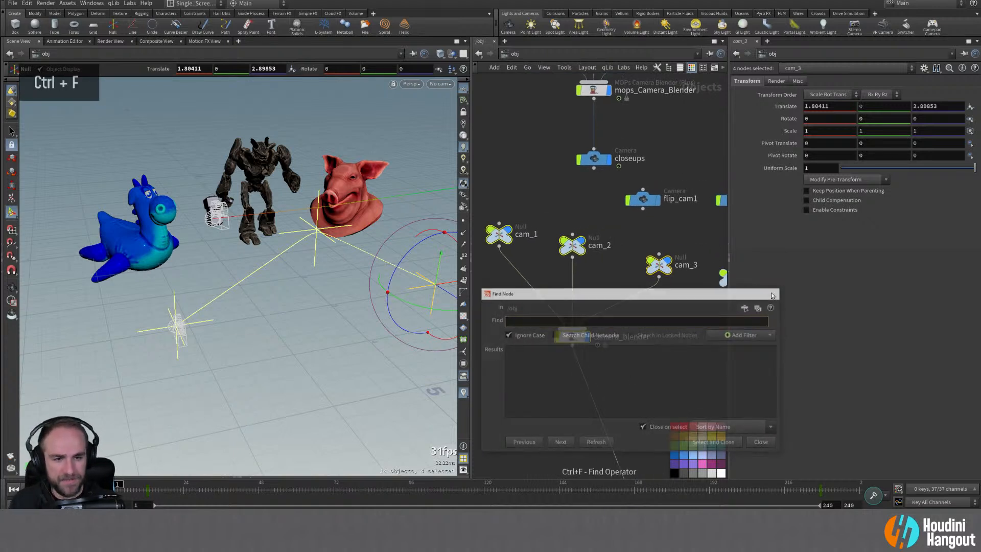
key("l")
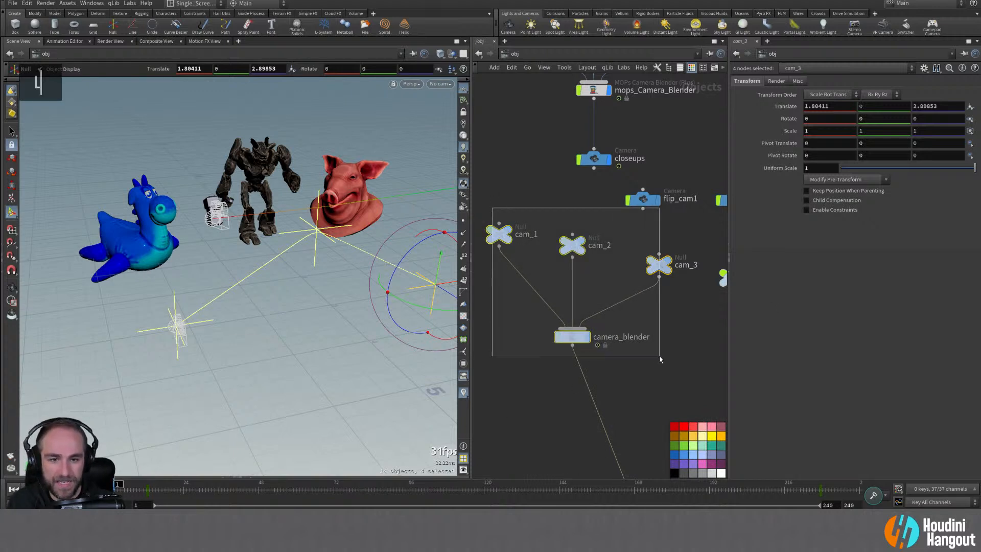
key("l")
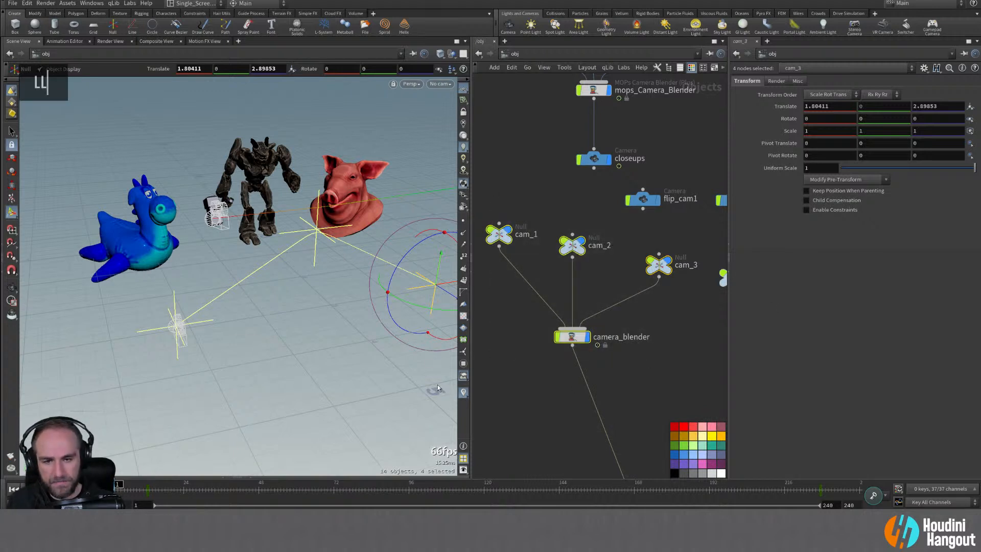
key("ctrl+l")
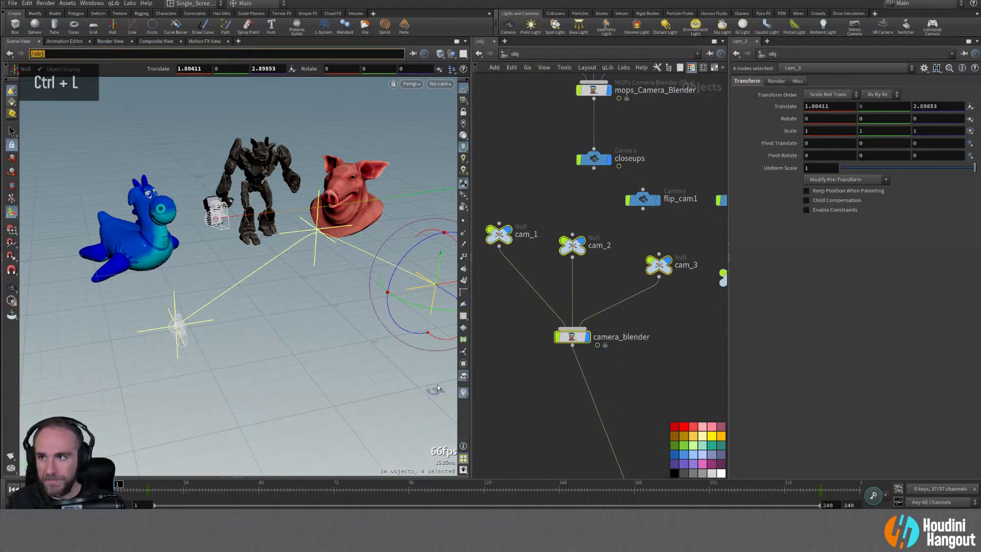
key("Escape")
right_click_drag(542, 377, 559, 372, "alt")
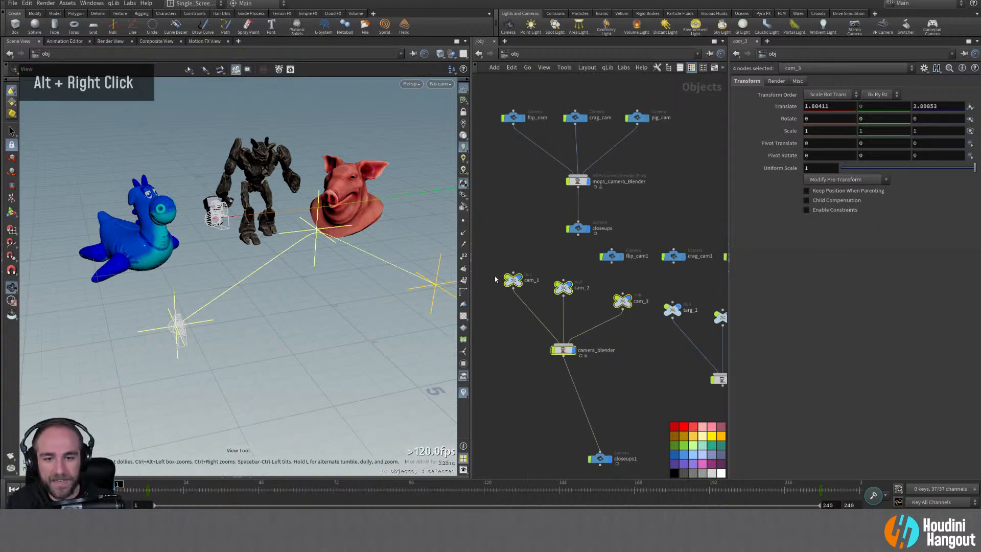
Step: Nudge camera_blender and target_blender into tidier positions beneath their input nulls
left_click_drag(492, 272, 620, 359)
left_click_drag(562, 350, 560, 371)
double_click(562, 380)
left_click(558, 380)
right_click_drag(608, 386, 602, 382, "alt")
middle_click_drag(602, 382, 522, 356, "alt")
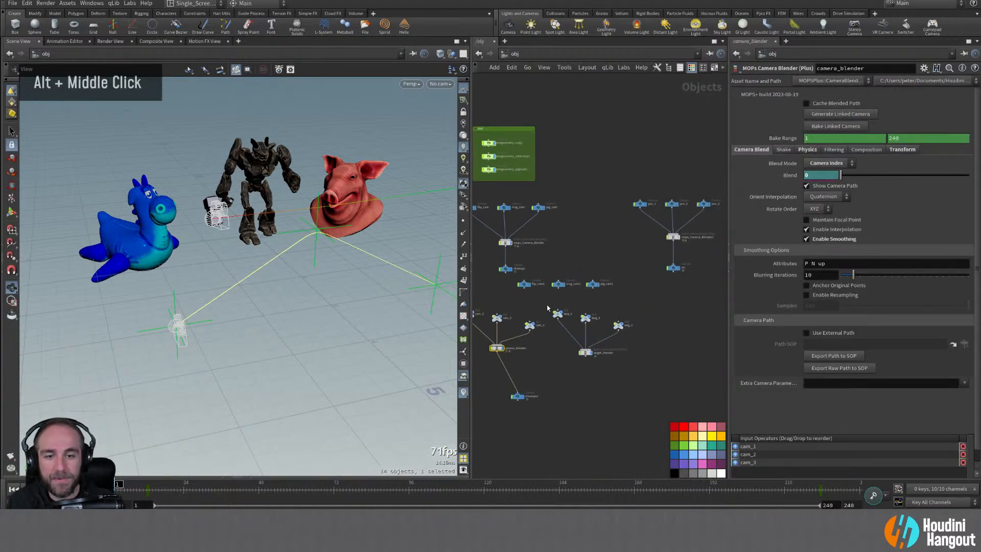
left_click_drag(546, 305, 635, 378)
left_click(585, 352)
left_click_drag(586, 352, 586, 345)
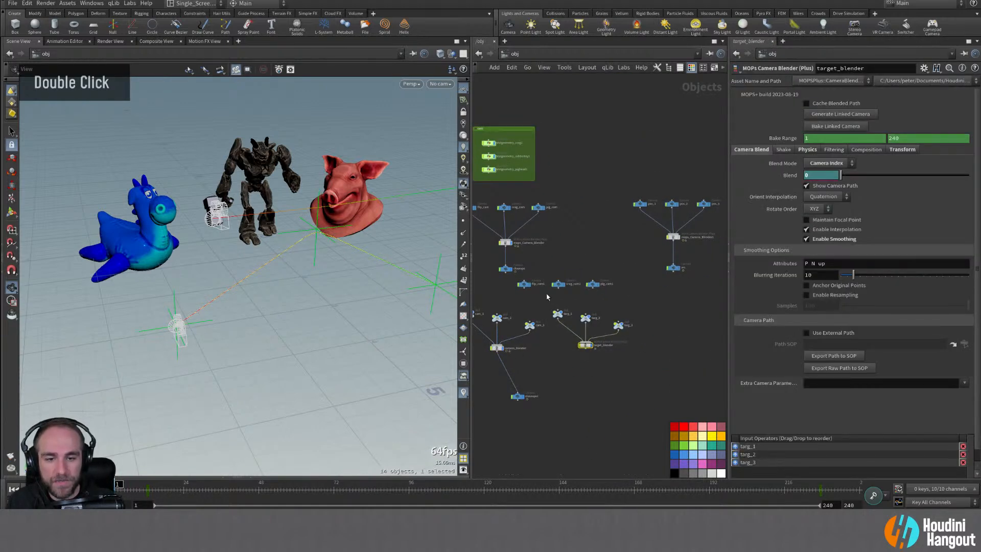
Step: Move target_blender and its three targ nulls down beside the camera_blender group, and place closeups1 below and between the two blenders
left_click_drag(544, 298, 585, 358)
right_click_drag(563, 371, 565, 359, "alt")
middle_click_drag(566, 360, 611, 352, "alt")
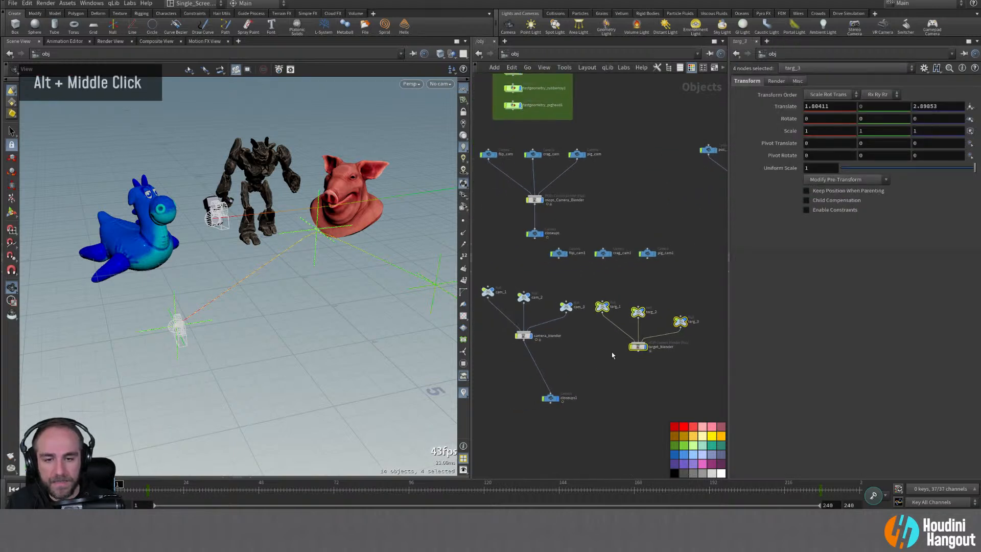
left_click_drag(550, 398, 606, 421)
left_click(612, 390)
key("Tab")
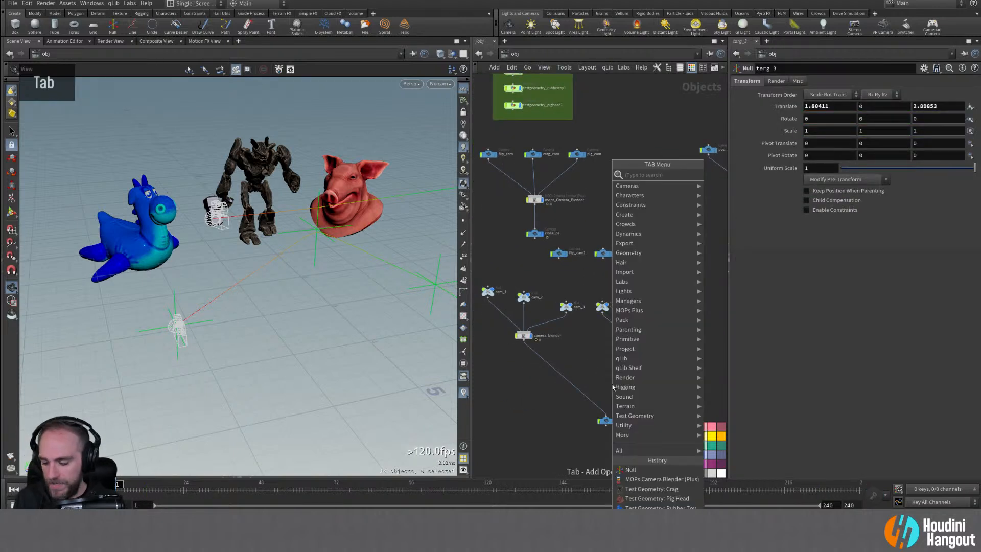
type("aim")
key("Return")
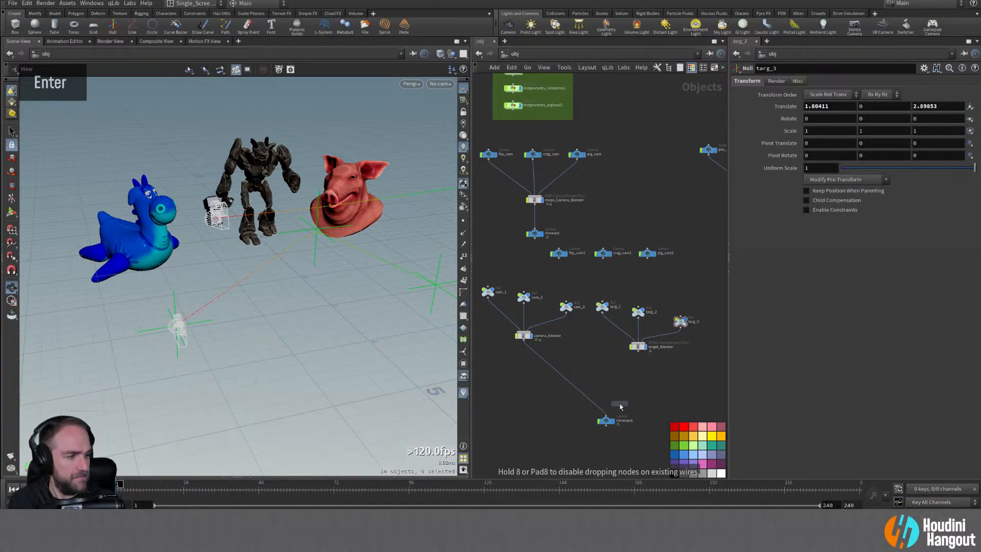
key("Escape")
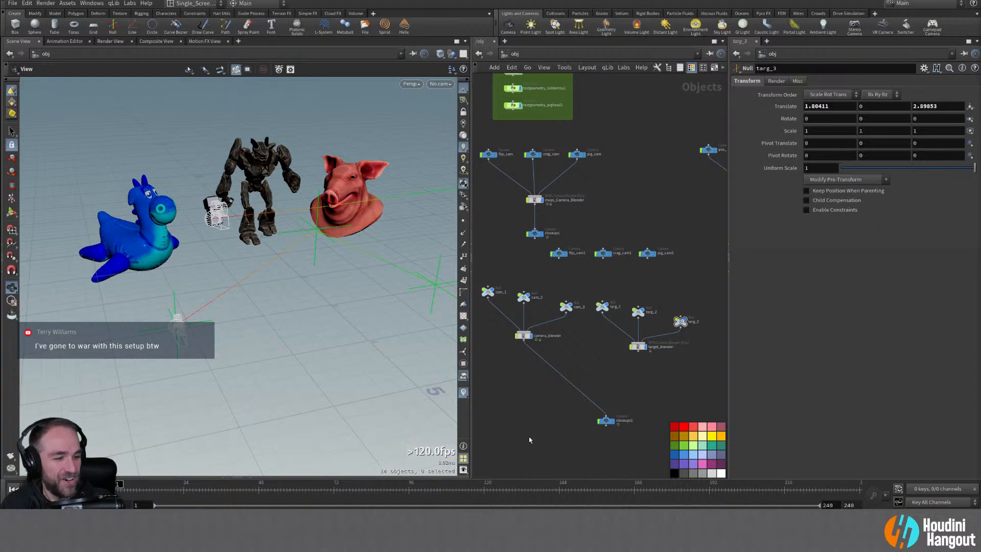
Step: Add an Aim qL node to the network between target_blender and closeups1
right_click_drag(545, 417, 573, 410)
key("Tab")
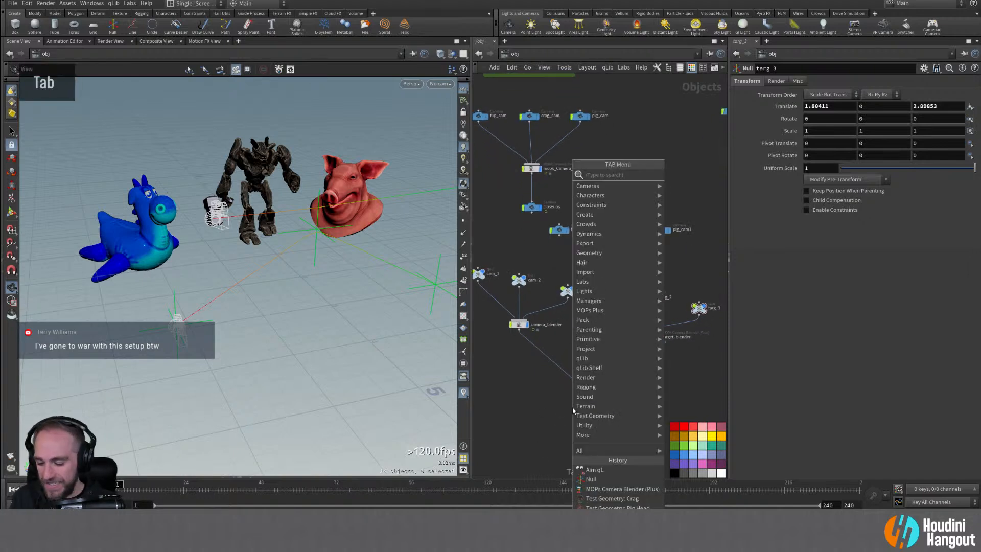
type("aim")
key("Return")
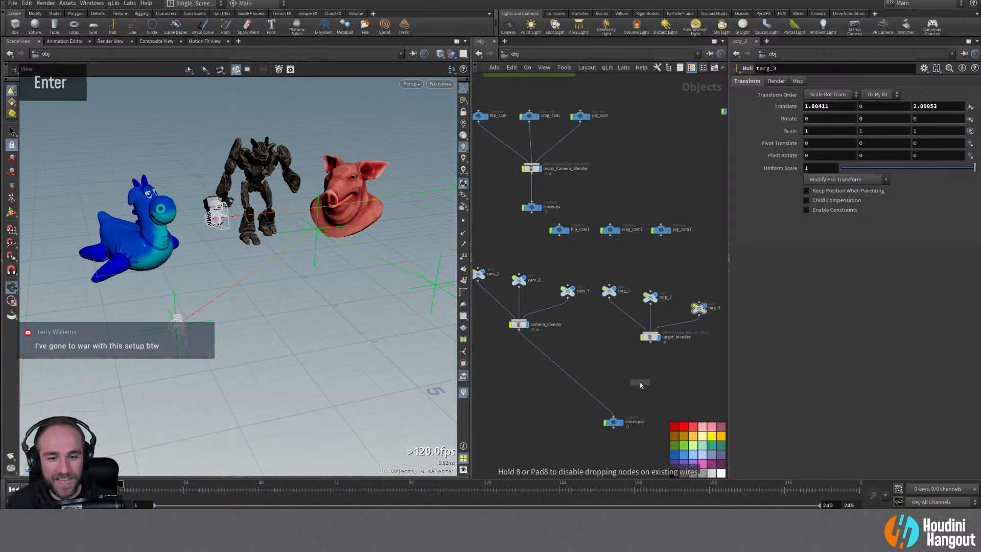
Step: Place an Aim qL node, wire camera_blender and target_blender into it as object and aim target, and connect its output to closeups1
left_click(639, 382)
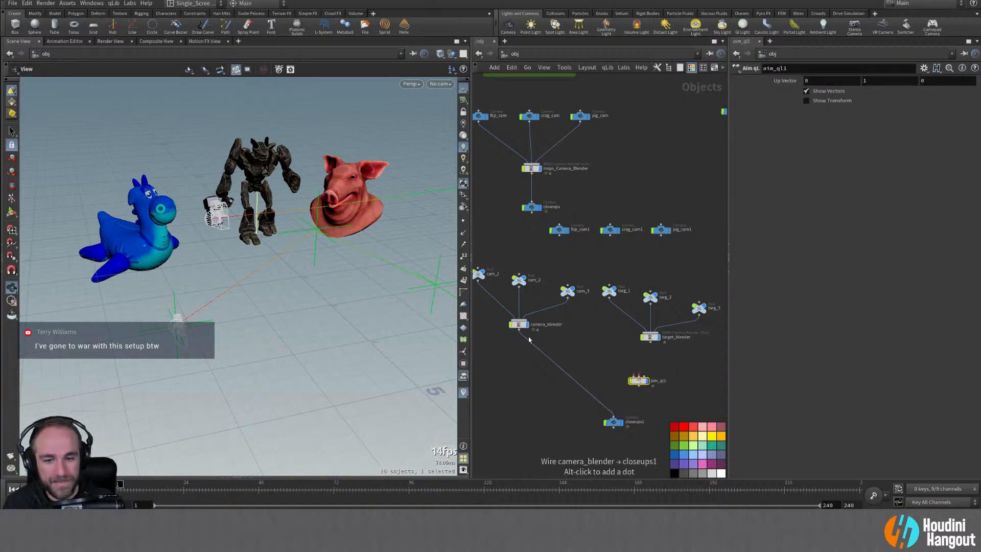
mouse_move(636, 376)
left_mouse_down()
mouse_move(623, 361)
mouse_move(624, 371)
left_mouse_up()
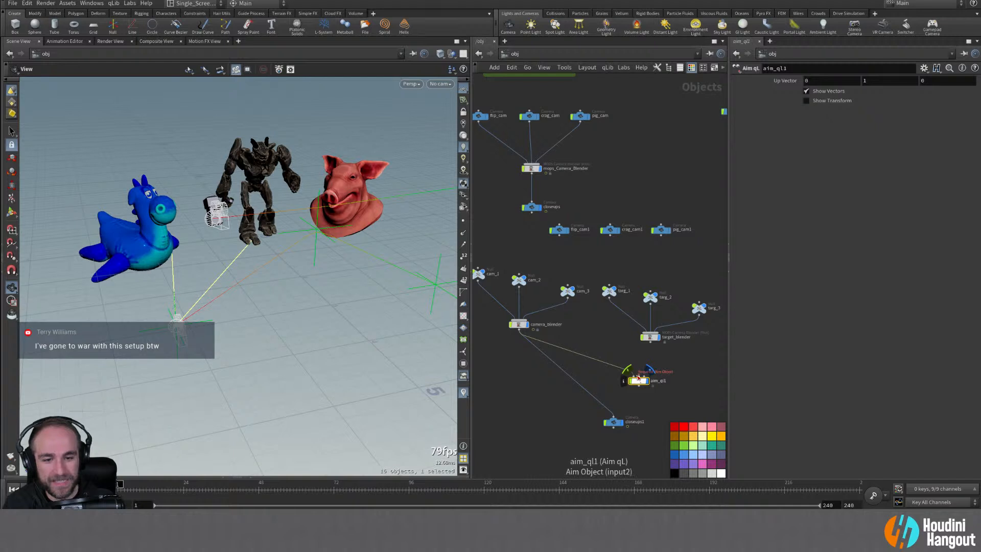
left_click(639, 376)
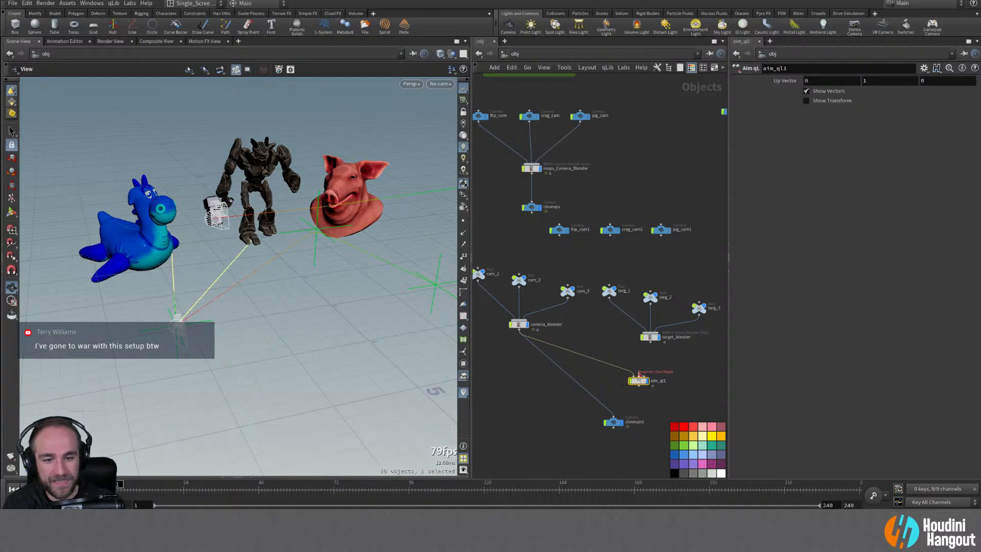
double_click(614, 418)
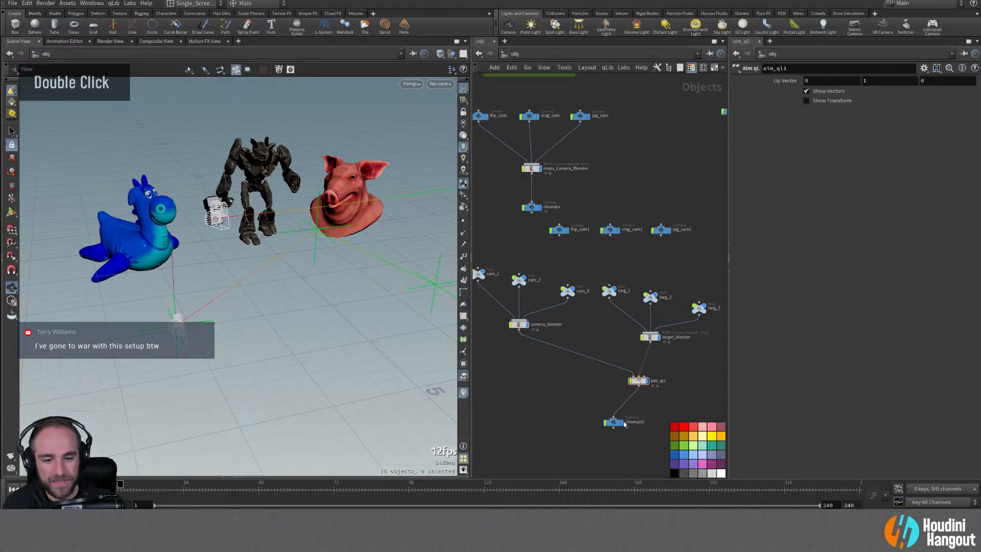
left_click_drag(614, 419, 638, 408)
left_click(638, 381)
Step: Move the targ_1 null onto the blue dragon's head, at about X -2.16, Y 0.74, Z 0.36
left_click(608, 291)
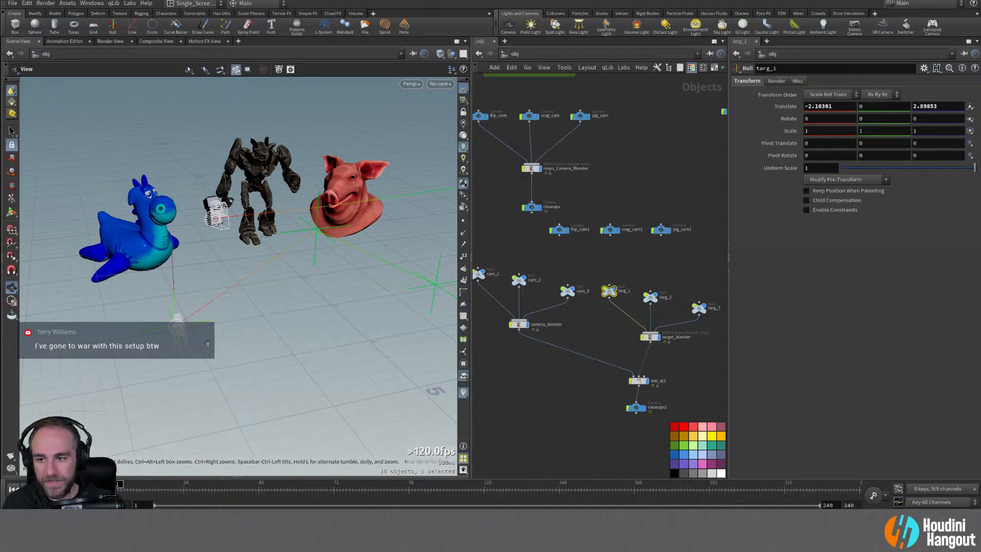
left_click_drag(250, 318, 315, 265, "alt")
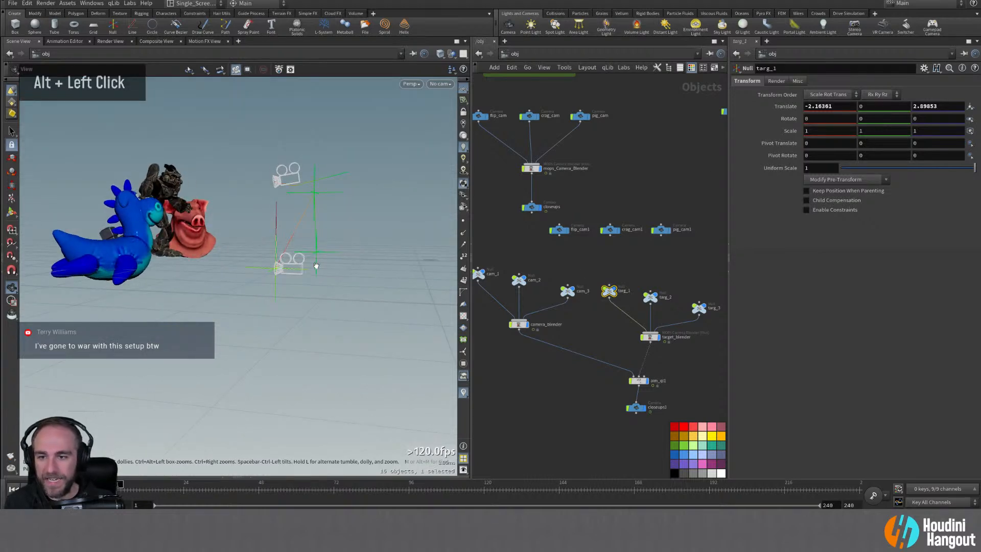
key("Return")
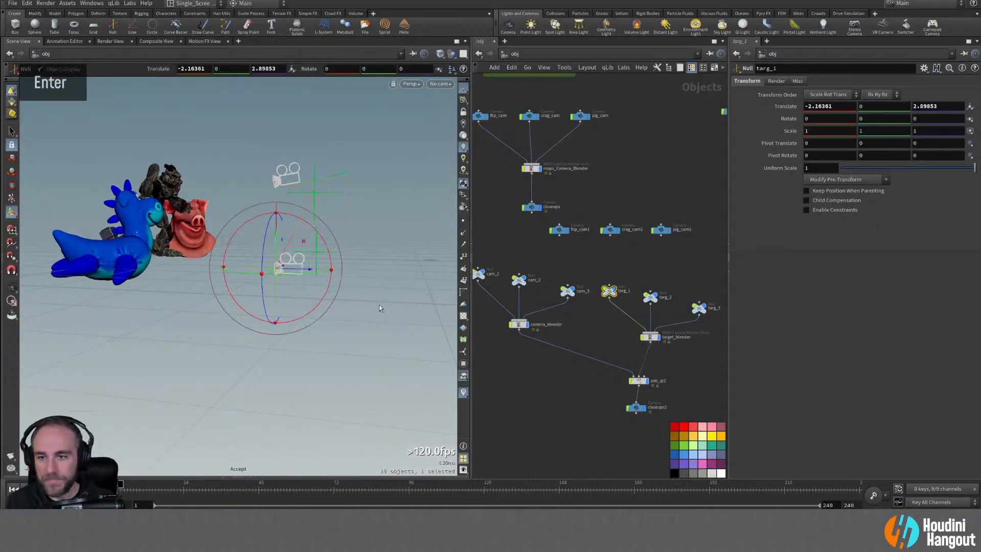
left_click_drag(299, 273, 46, 276, "alt")
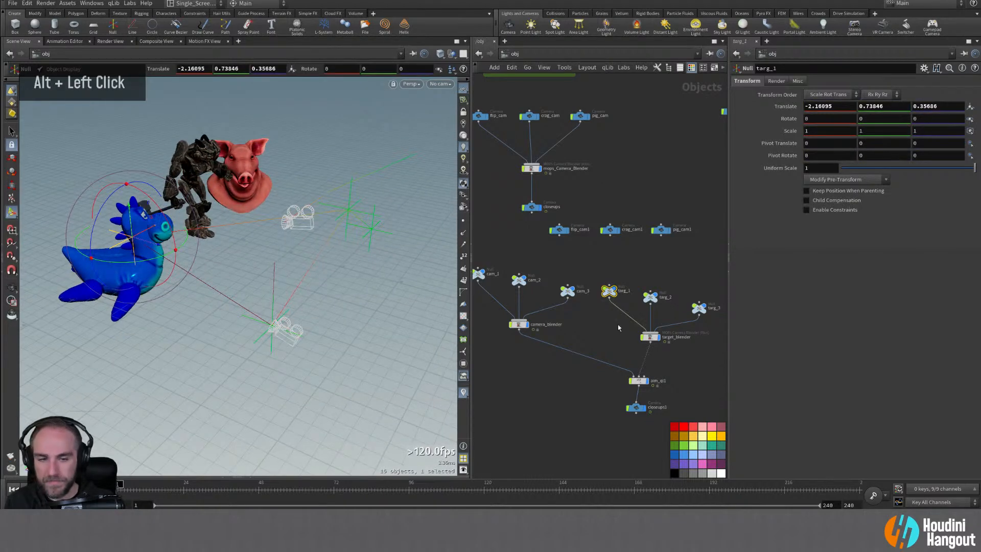
Step: Move the targ_2 null back and up onto the robot's upper body
left_click(649, 297)
left_click_drag(283, 251, 302, 251, "alt")
key("t")
left_click_drag(316, 190, 155, 167)
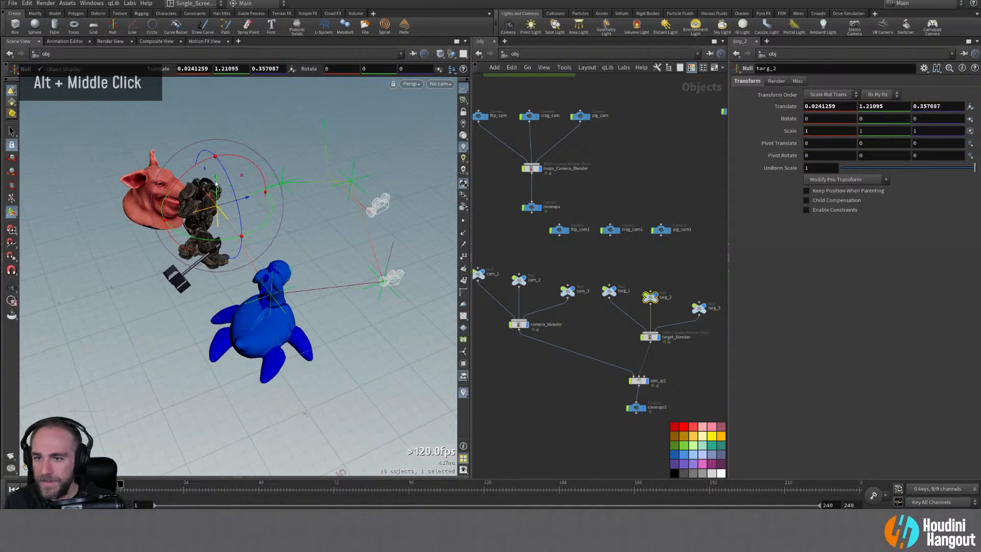
left_click_drag(217, 182, 217, 167)
Step: Move the targ_3 null onto the pig's head, at about X 1.80, Y 0.74, Z -0.05
left_click(698, 309)
mouse_move(278, 242)
left_mouse_down("alt")
mouse_move(300, 241)
mouse_move(280, 241)
left_mouse_up("alt")
middle_click_drag(176, 209, 227, 256, "alt")
left_click_drag(174, 199, 239, 287)
left_click_drag(238, 287, 393, 247, "alt")
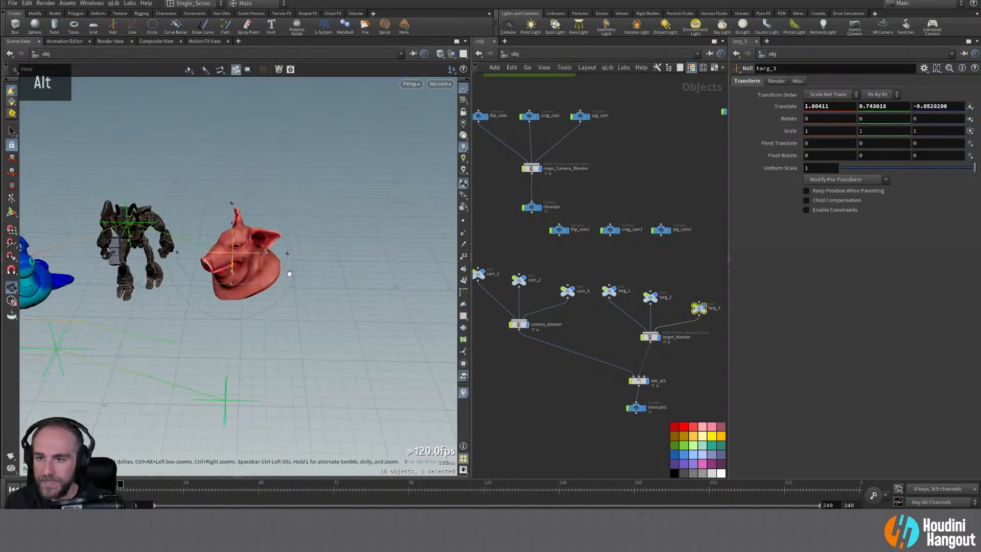
middle_click_drag(289, 273, 386, 222, "alt")
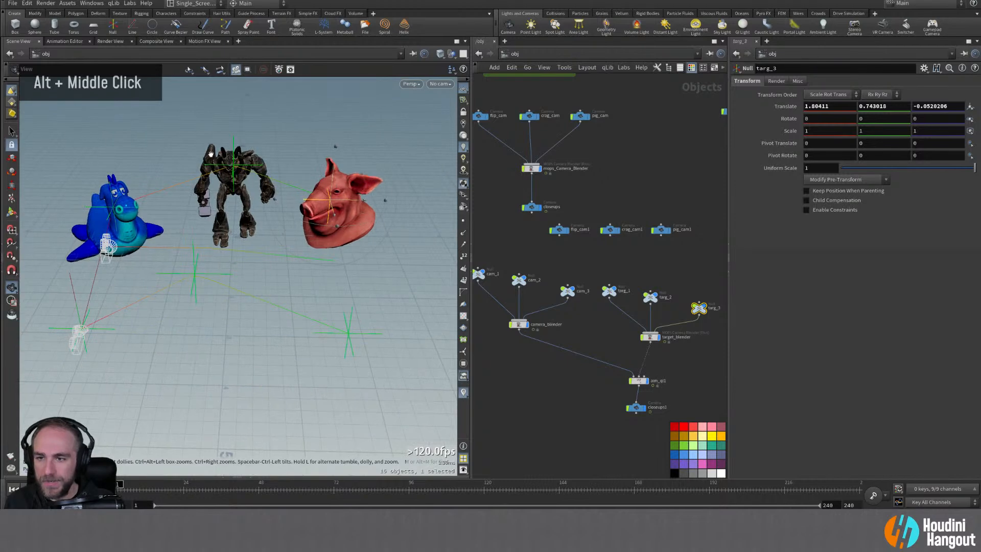
Step: Reposition the cam_1 null above the ground in front of the blue dragon
middle_click_drag(512, 259, 549, 268, "alt")
left_click(515, 282)
middle_click_drag(192, 303, 272, 286, "alt")
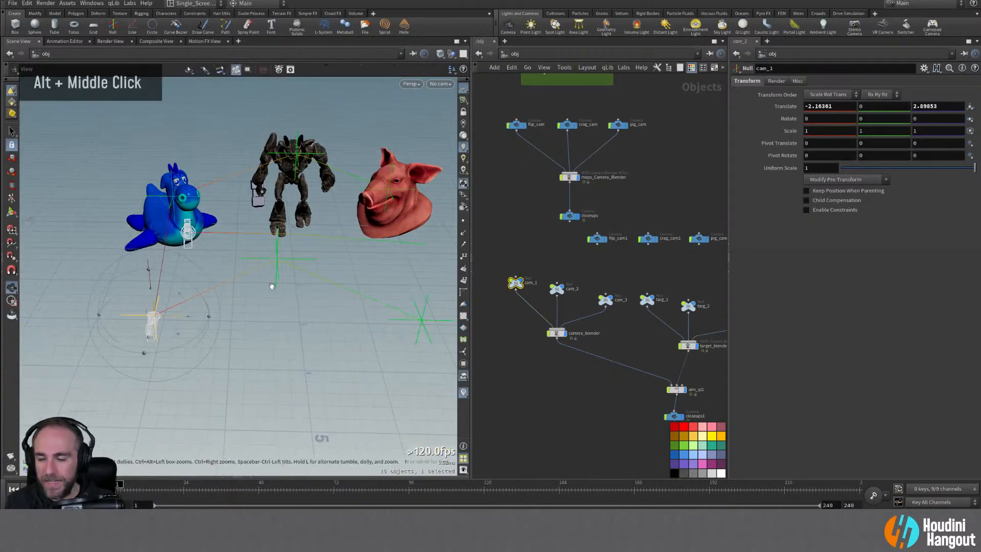
left_click_drag(179, 335, 349, 171)
left_click_drag(308, 292, 236, 320, "alt")
Step: Move the cam_2 null in front of the robot, to about X 0.33, Y 1.21, Z 3.63
left_click(557, 289)
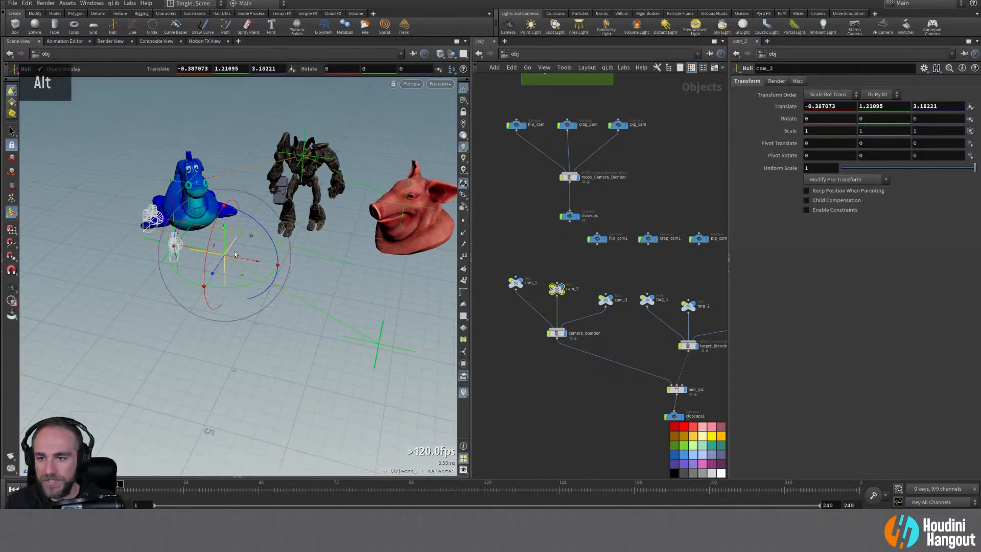
left_click_drag(241, 277, 287, 302)
left_click_drag(246, 330, 271, 339, "alt")
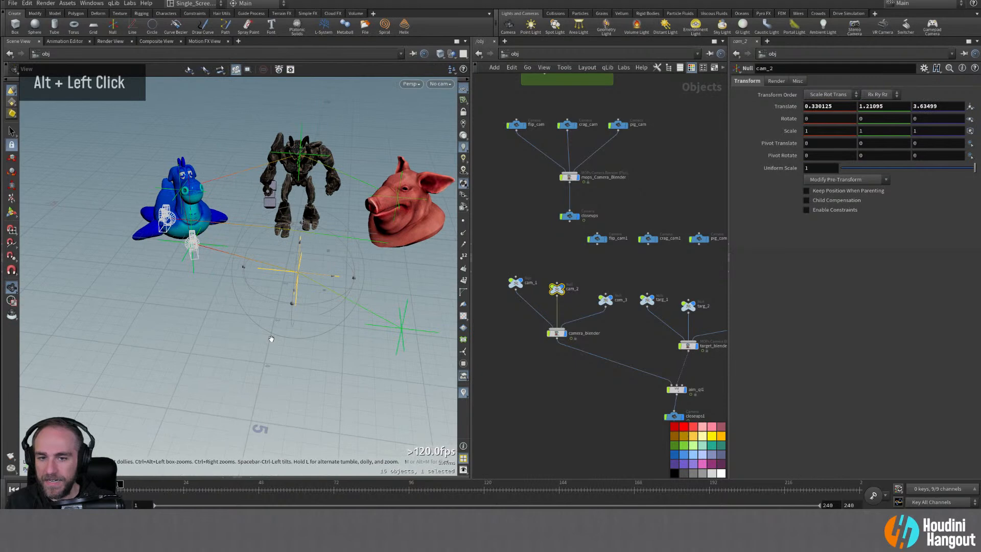
Step: Raise the cam_3 null in front of the pig to a height of about 1.31
left_click(605, 300)
left_click_drag(339, 353, 305, 337, "alt")
left_click_drag(288, 253, 292, 146)
left_click_drag(255, 229, 298, 256, "alt")
middle_click_drag(298, 256, 284, 257, "alt")
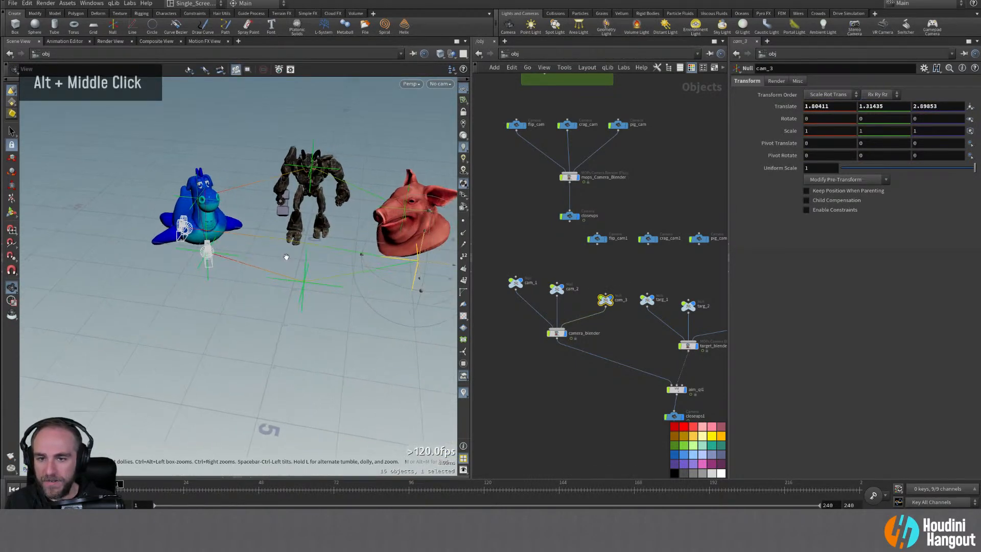
left_click_drag(285, 257, 303, 315, "alt")
Step: Align the closeups1 camera node directly beneath aim_ql1 in the network
middle_click_drag(629, 407, 583, 366, "alt")
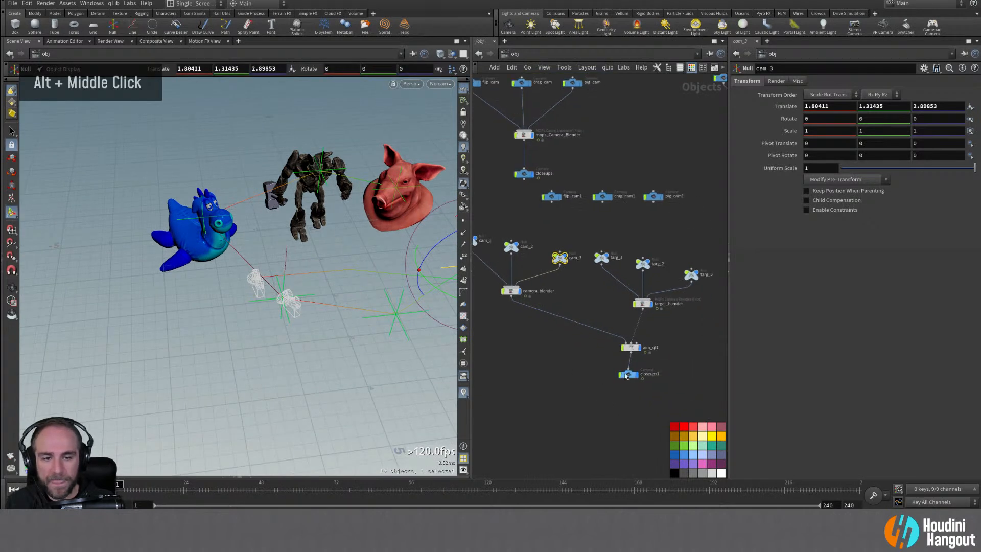
left_click(629, 374)
left_click(532, 174)
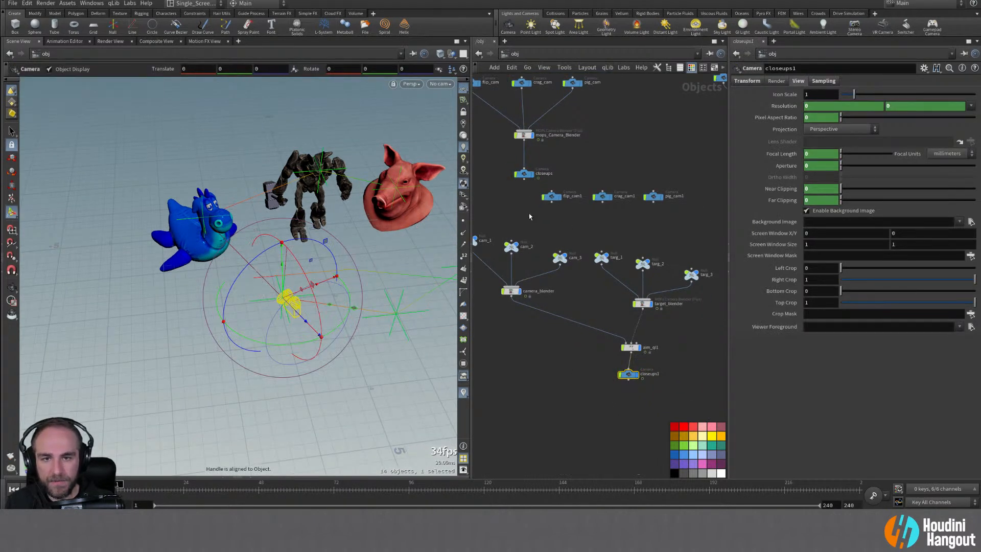
left_click(529, 214)
left_click_drag(630, 381, 633, 378)
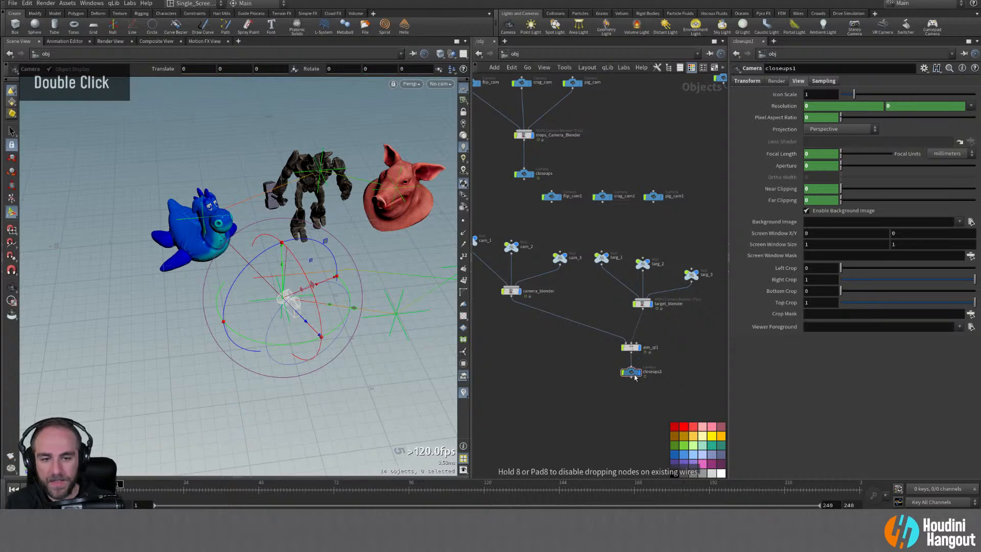
Step: Copy the Blend parameter of camera_blender and paste it as a relative reference into target_blender's Blend
left_click(510, 293)
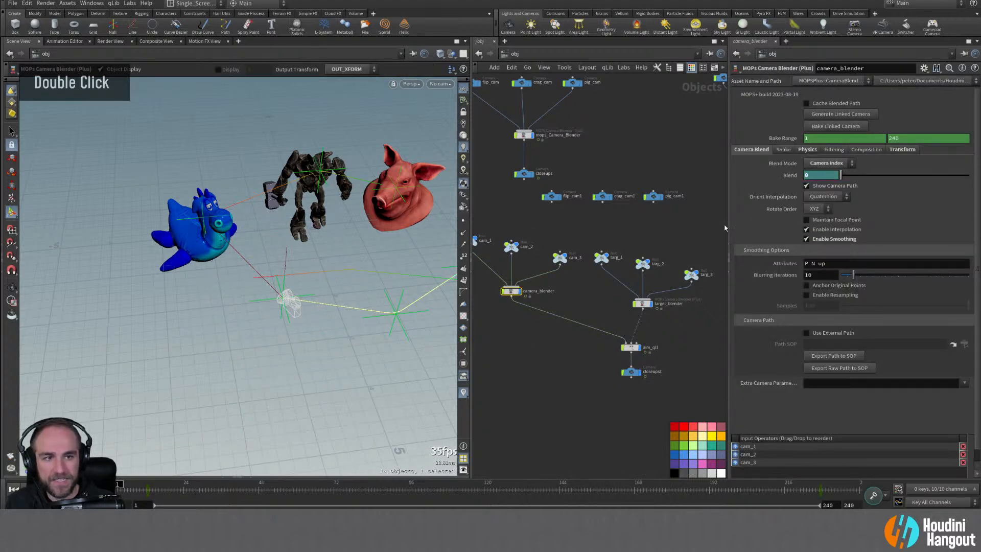
right_click(789, 176)
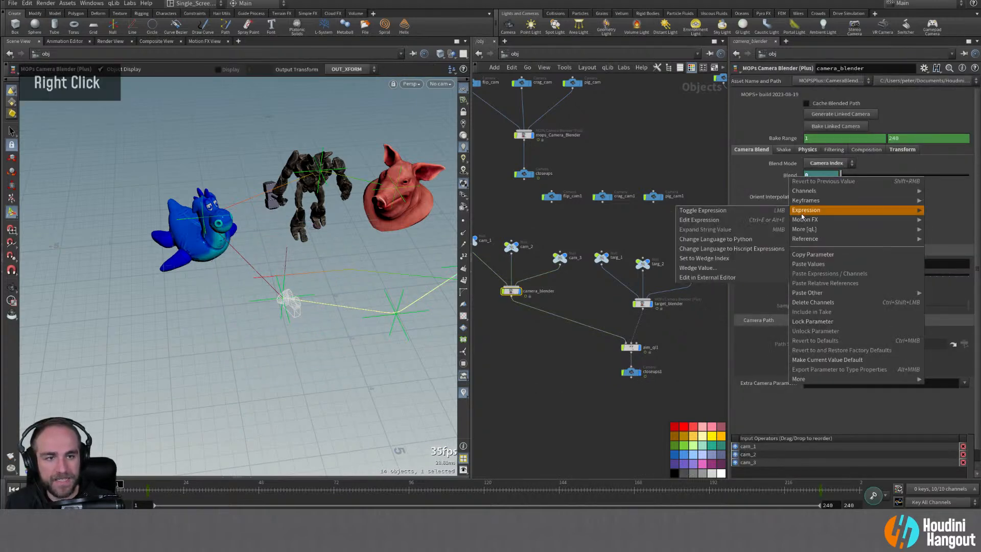
left_click(811, 254)
left_click(637, 305)
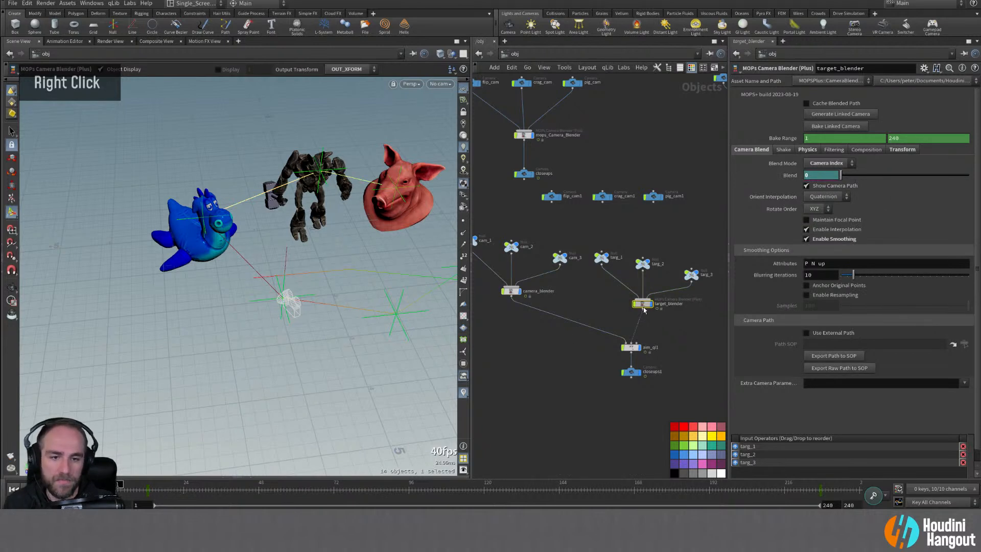
right_click(780, 176)
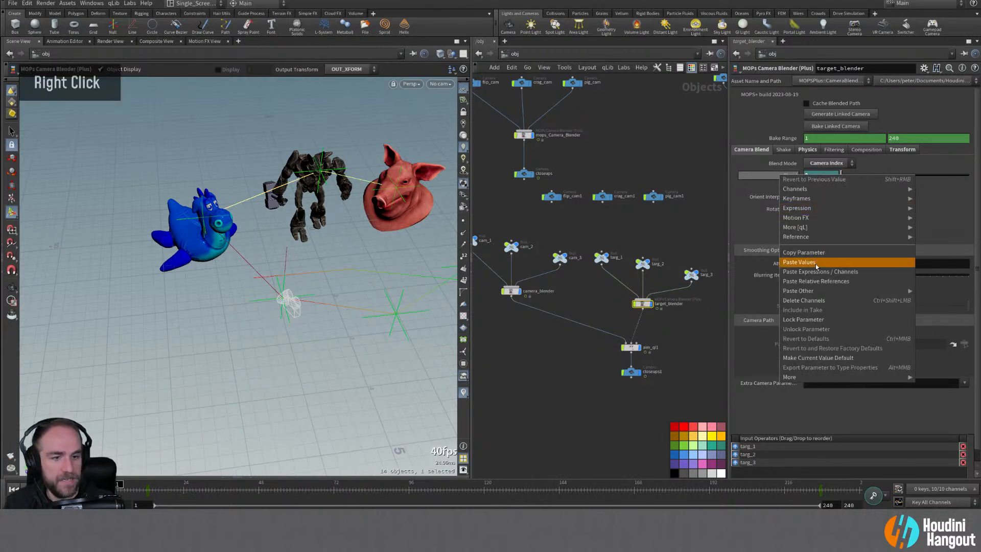
left_click(813, 280)
left_click(797, 175)
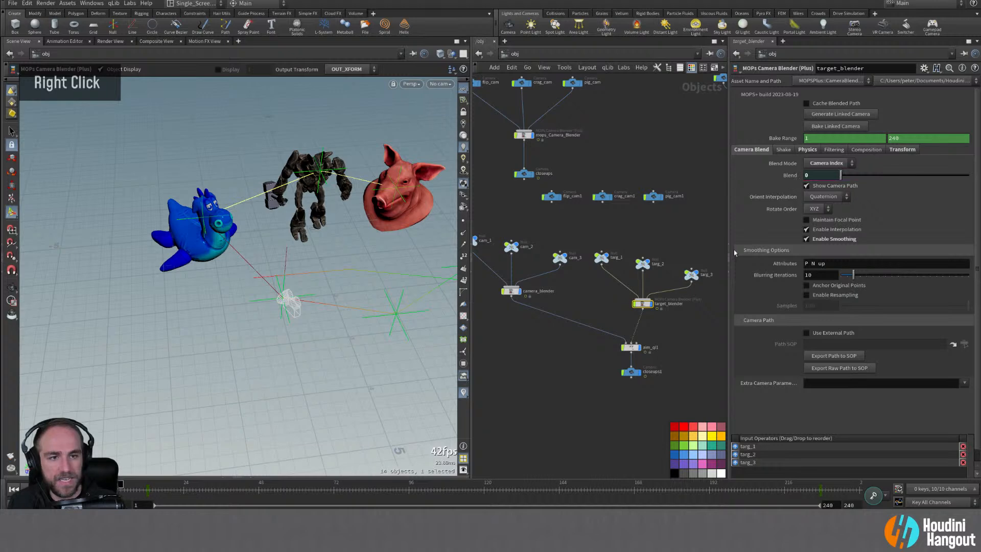
Step: Shift closeups1 slightly lower in the network and bring up the settings of aim_ql1
left_click(635, 375)
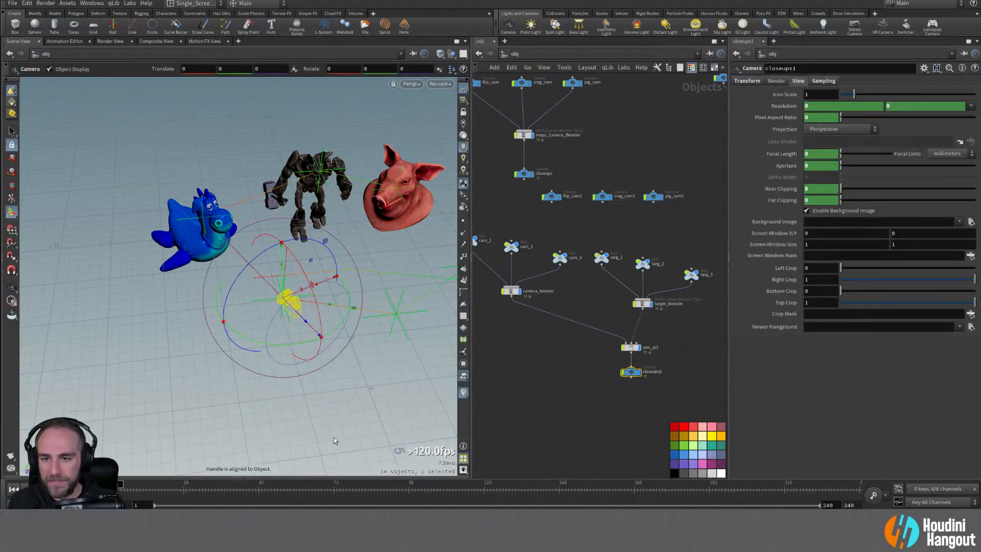
left_click(631, 347)
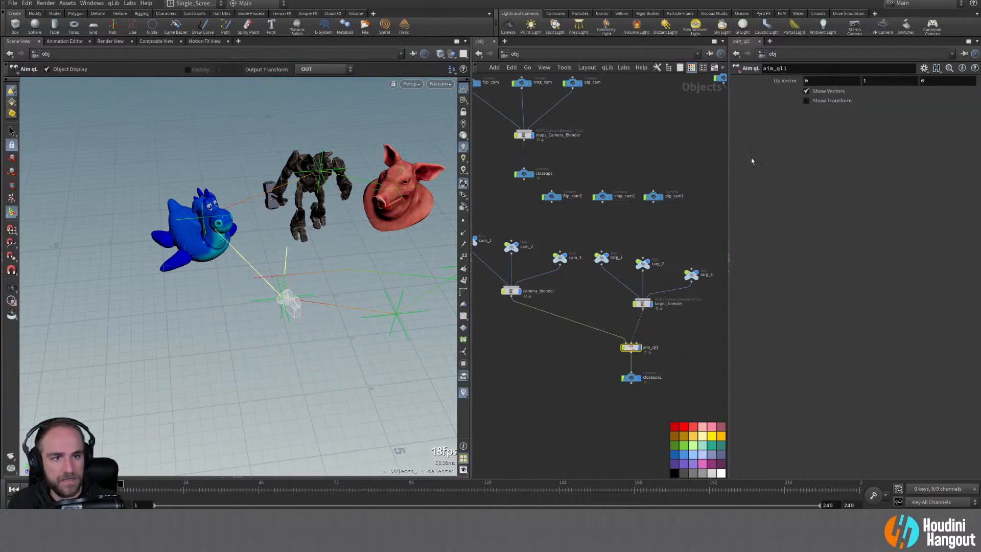
left_click_drag(352, 286, 317, 269, "alt")
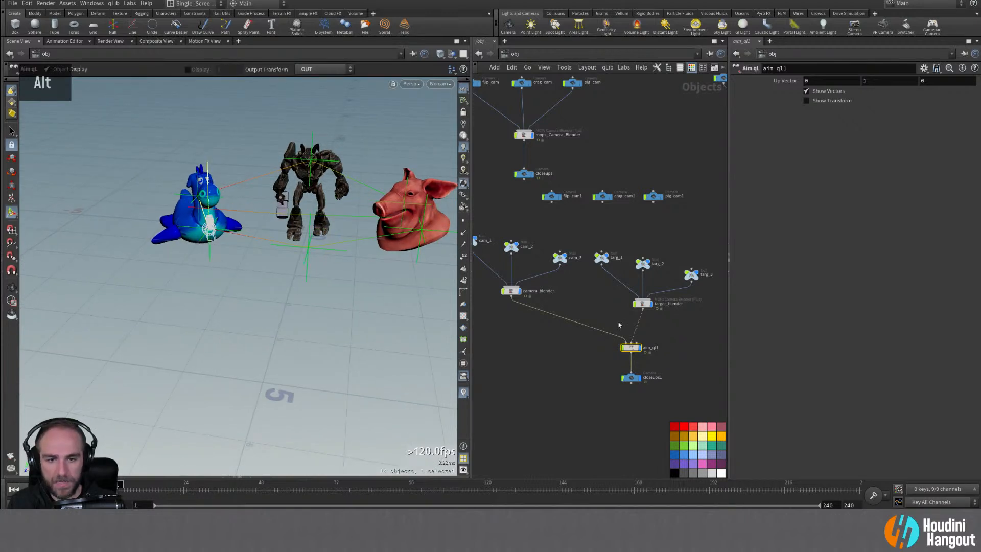
Step: Review the physics settings of target_blender and disable physics on camera_blender
right_click_drag(619, 325, 628, 312, "alt")
left_click(653, 296)
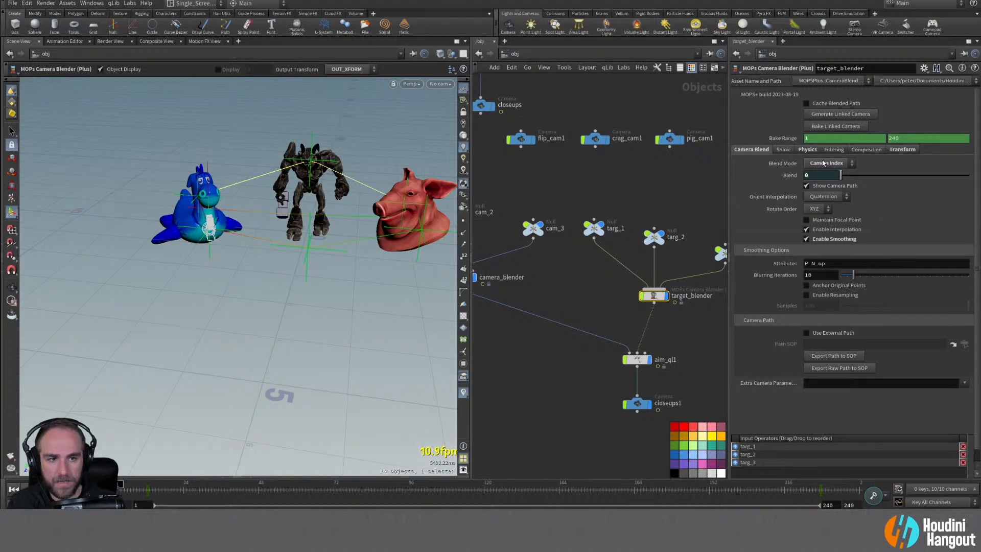
left_click(806, 149)
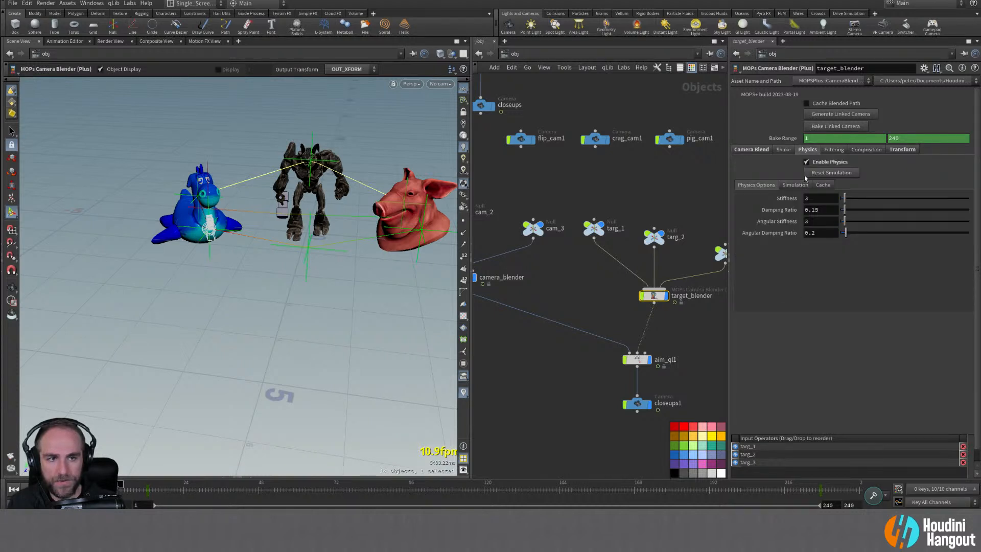
middle_click_drag(471, 285, 528, 300)
left_click(520, 293)
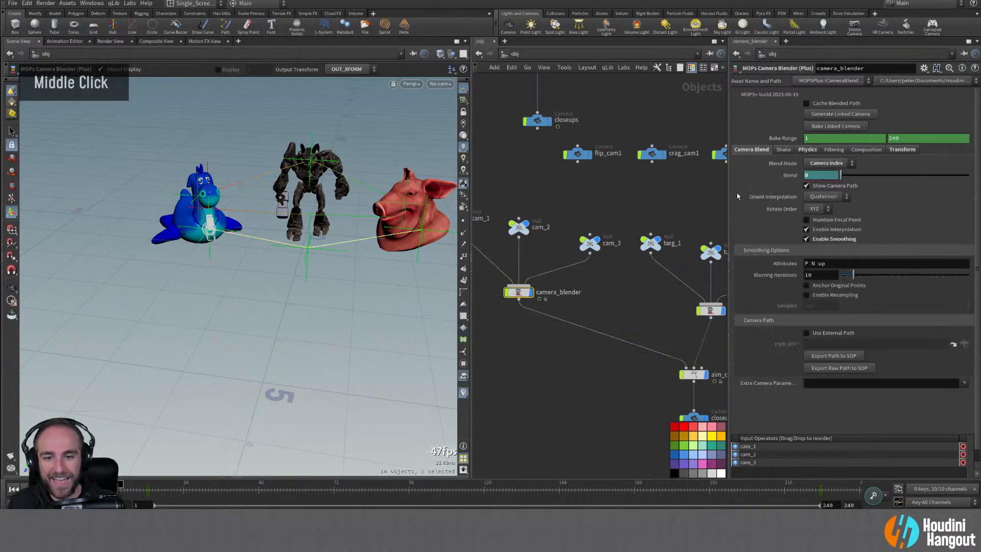
middle_click_drag(537, 446, 500, 395, "alt")
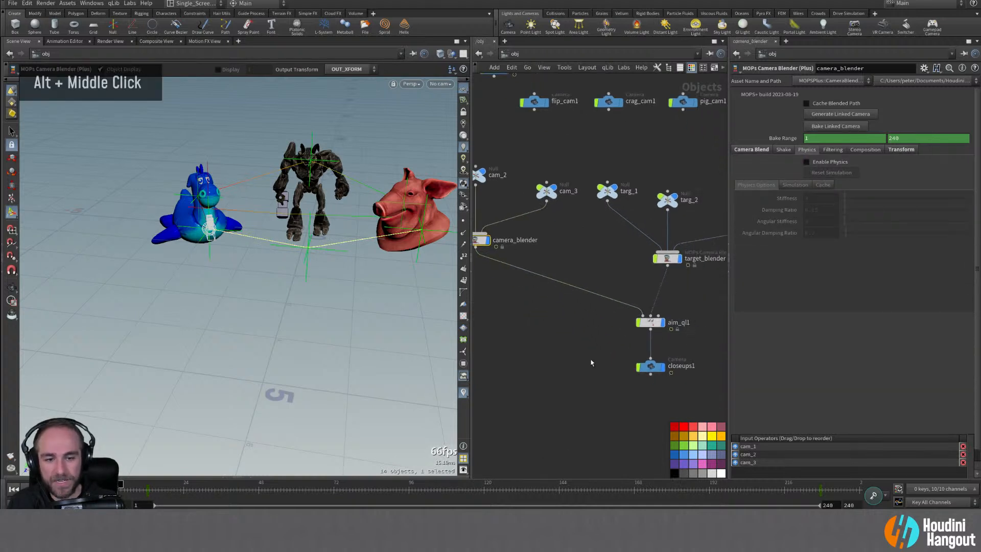
Step: Scrub the timeline with closeups1 selected to examine how the camera travels and aims past the three characters
left_click(650, 367)
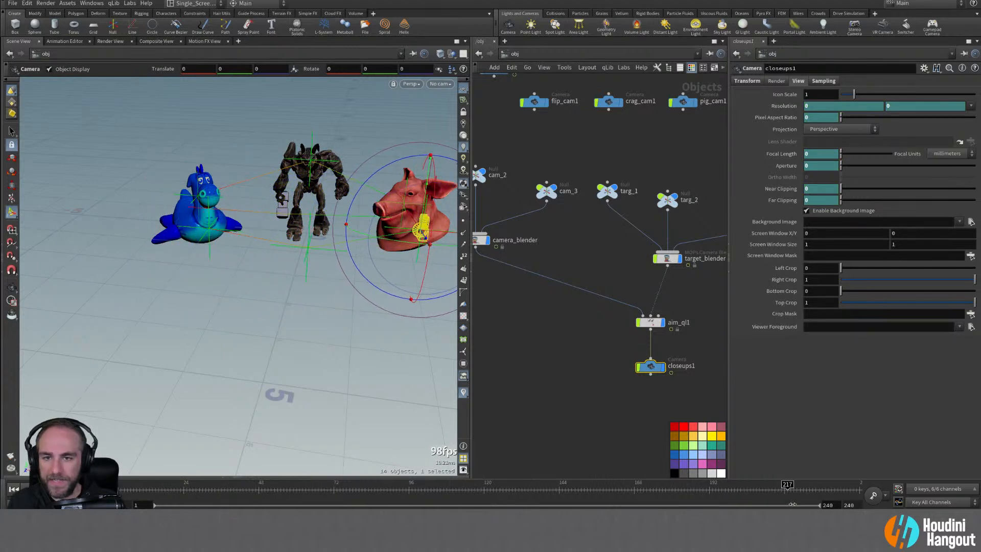
left_click_drag(792, 504, 161, 501)
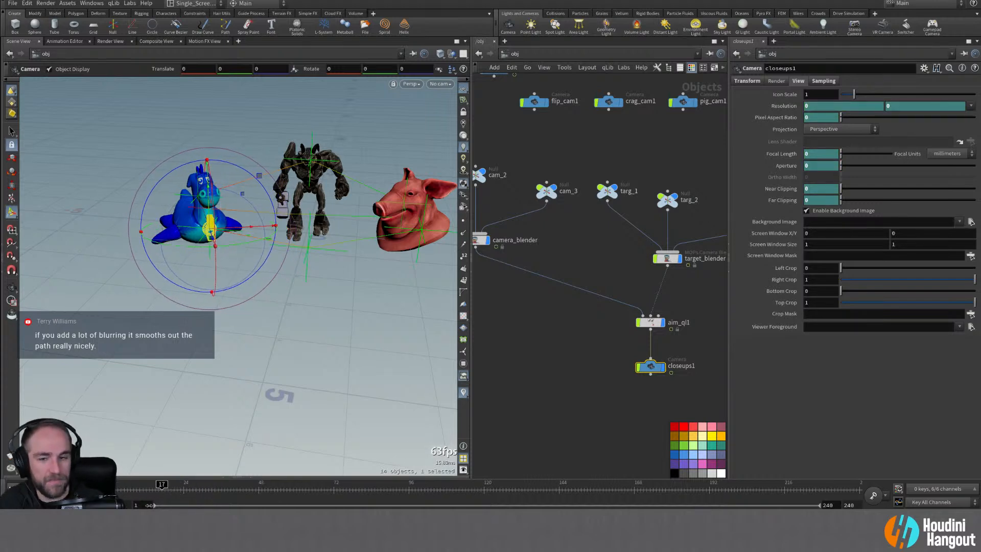
left_click_drag(274, 219, 332, 242, "alt")
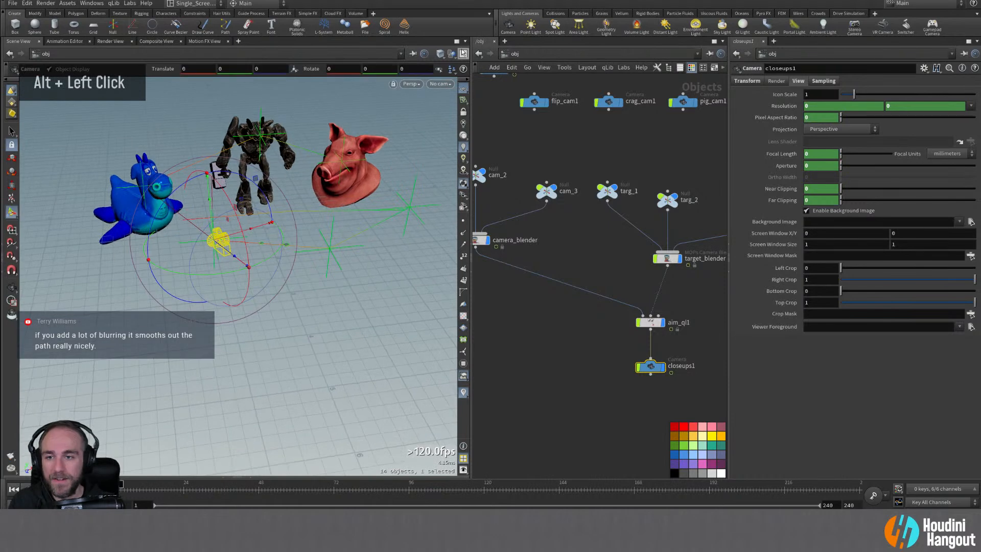
left_click(433, 86)
left_click(600, 397)
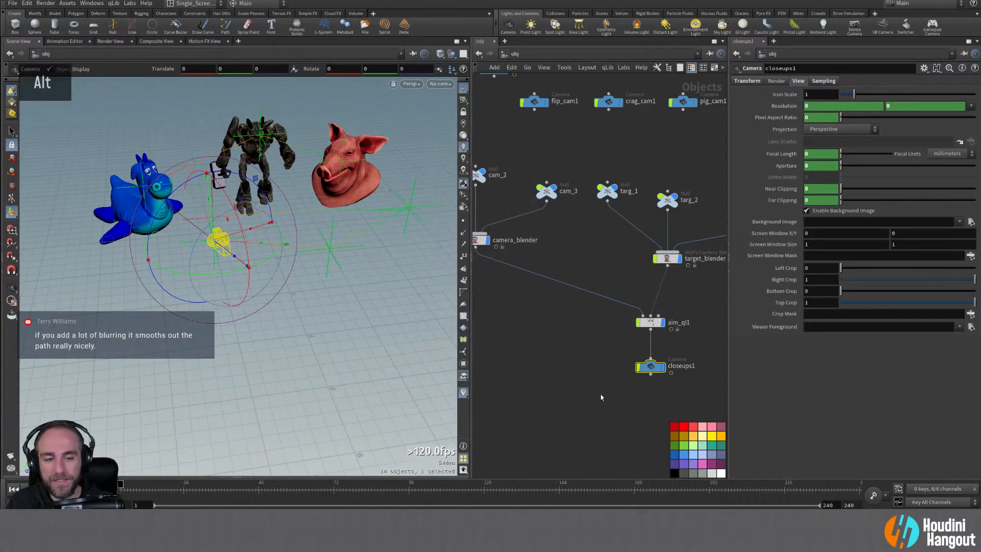
Step: Rename the closeups1 camera beneath aim_ql1 as sep_target_path
right_click_drag(601, 397, 587, 403, "alt")
double_click(628, 378)
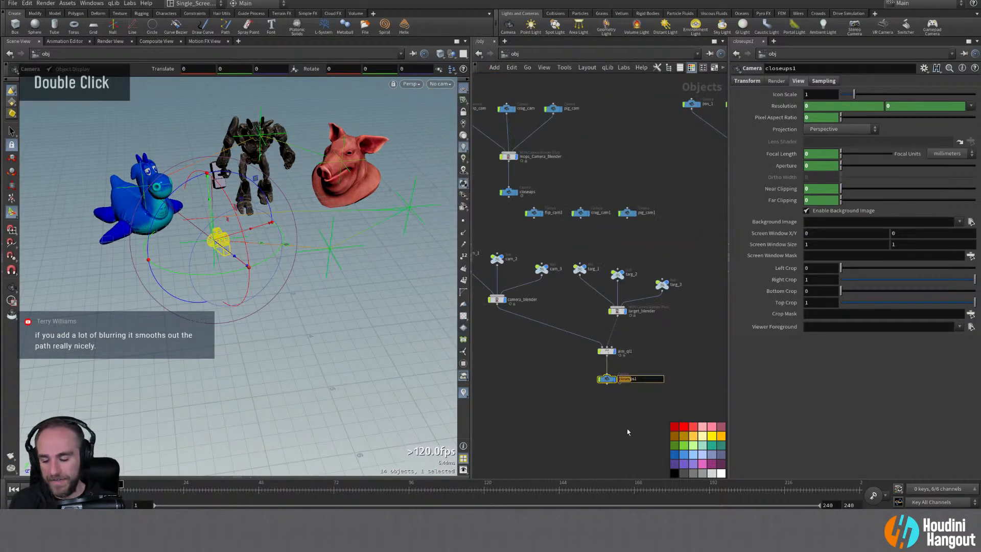
key("ctrl+a")
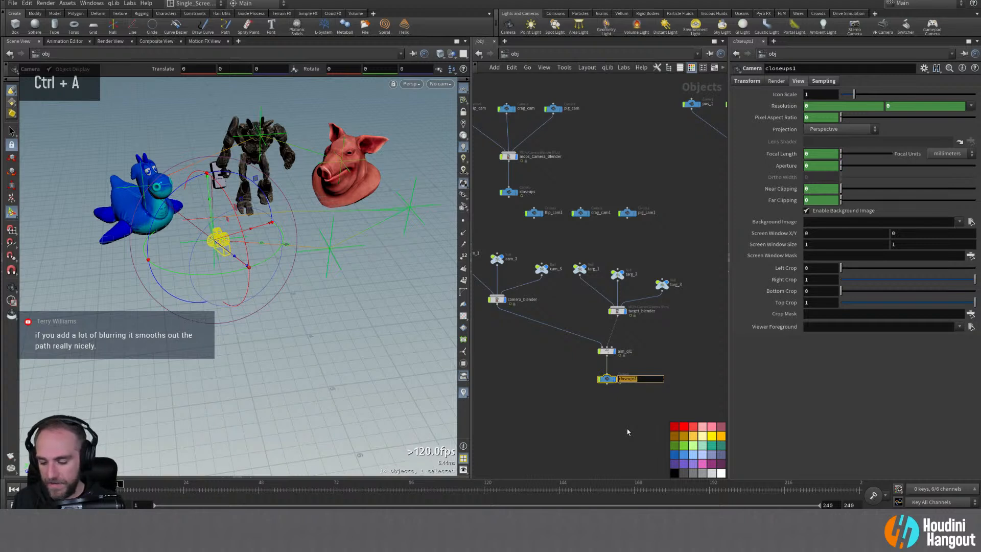
type("sep_target_path")
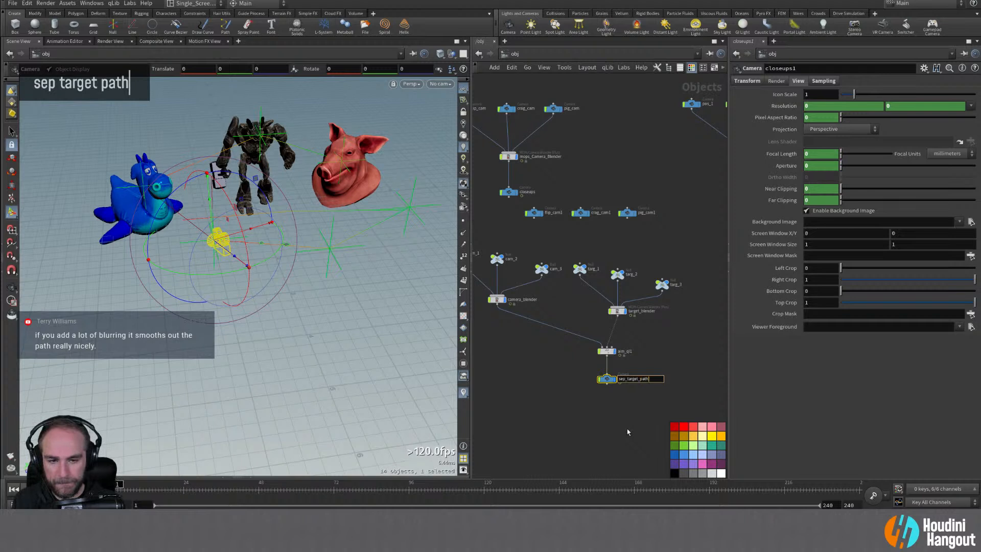
key("Return")
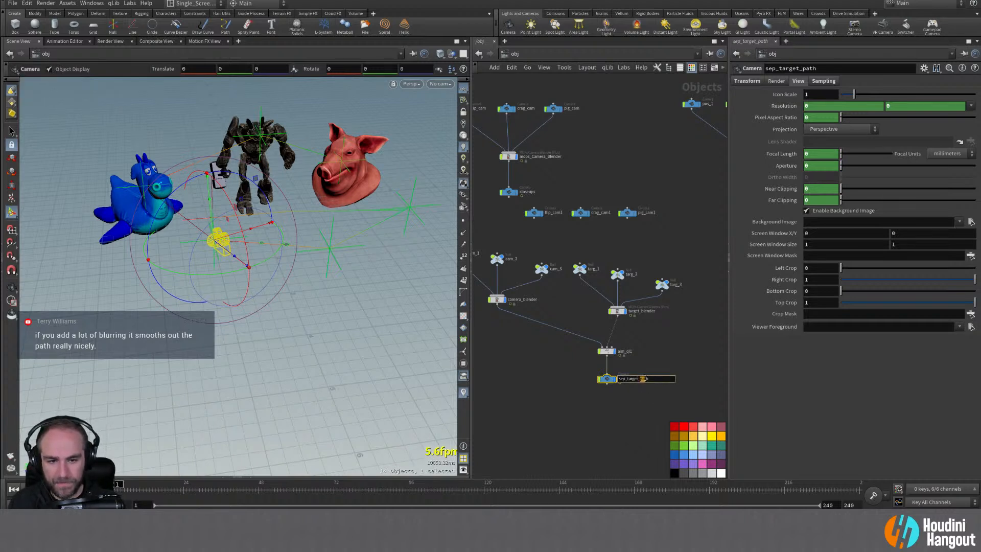
Step: Change the name of the camera beneath aim_ql1 to sep_cam_and_target
key("BackSpace")
key("ctrl+Left")
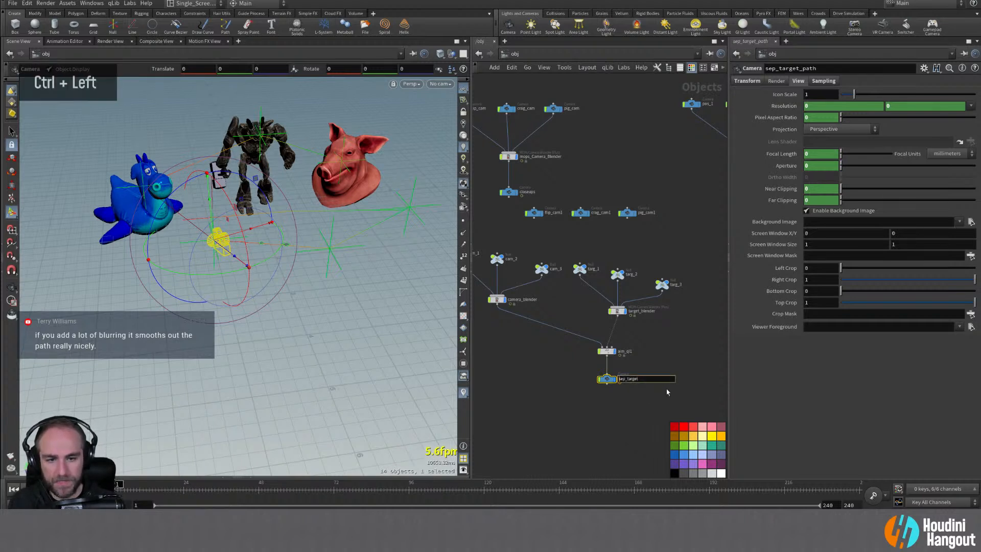
key("Right")
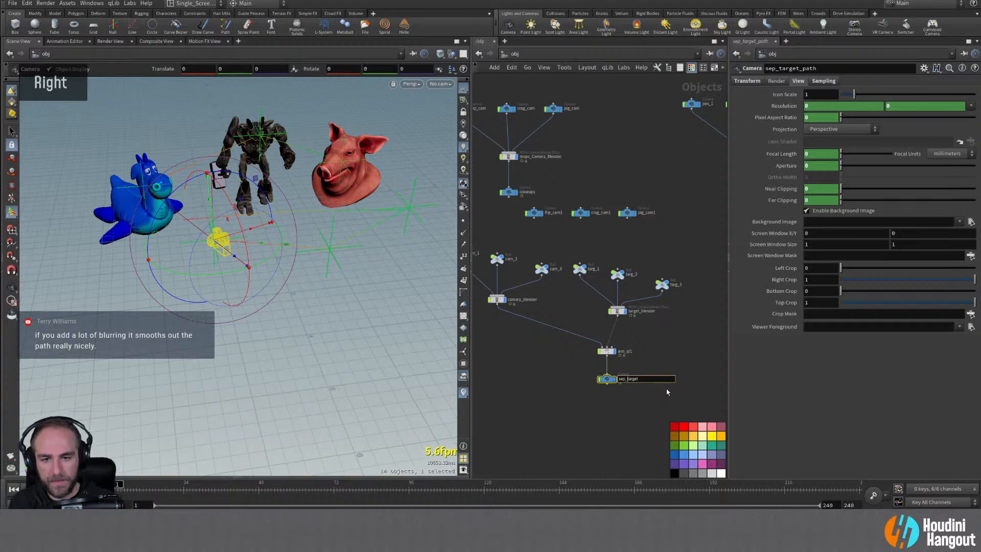
type("cam_and")
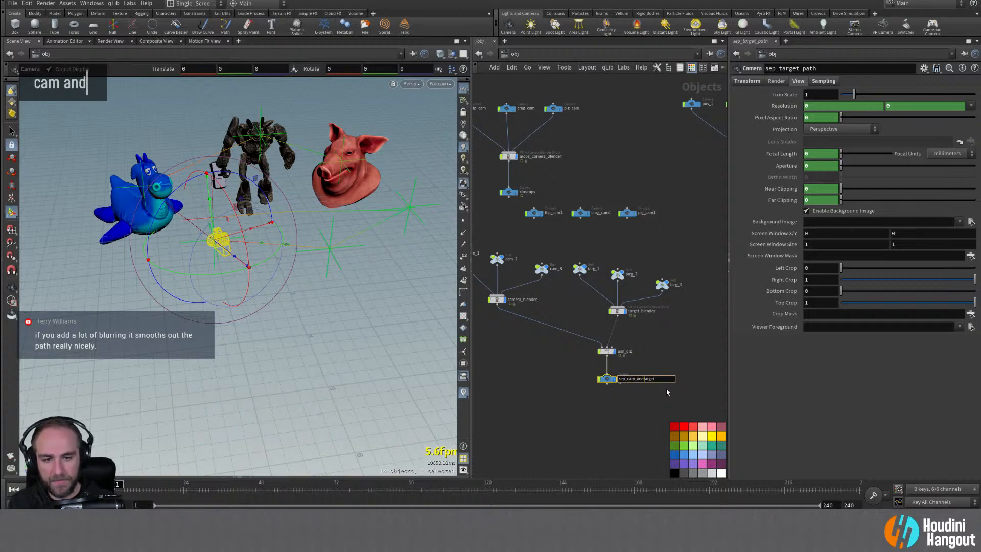
type("_")
key("Return")
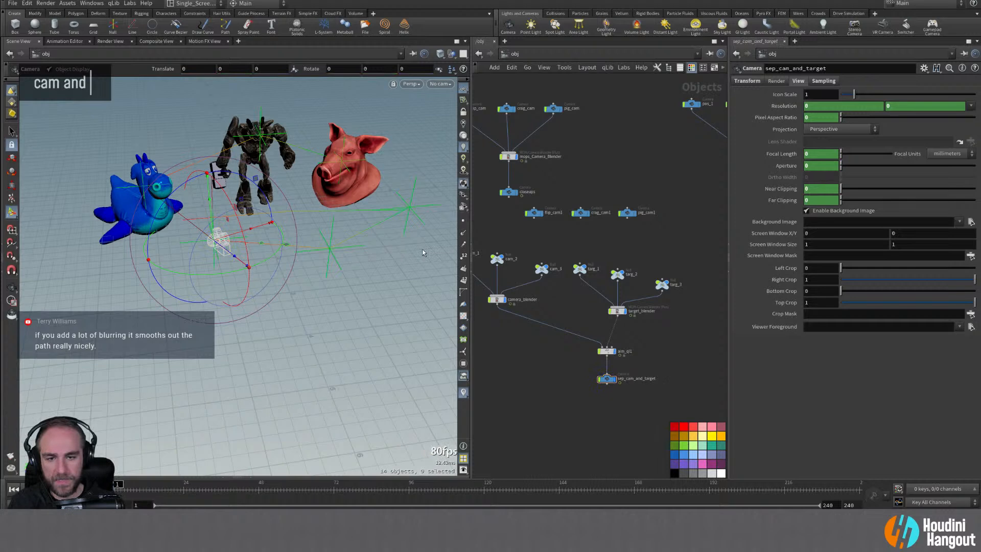
Step: Look through sep_cam_and_target in the viewport, leave the camera view and select that camera
left_click(439, 84)
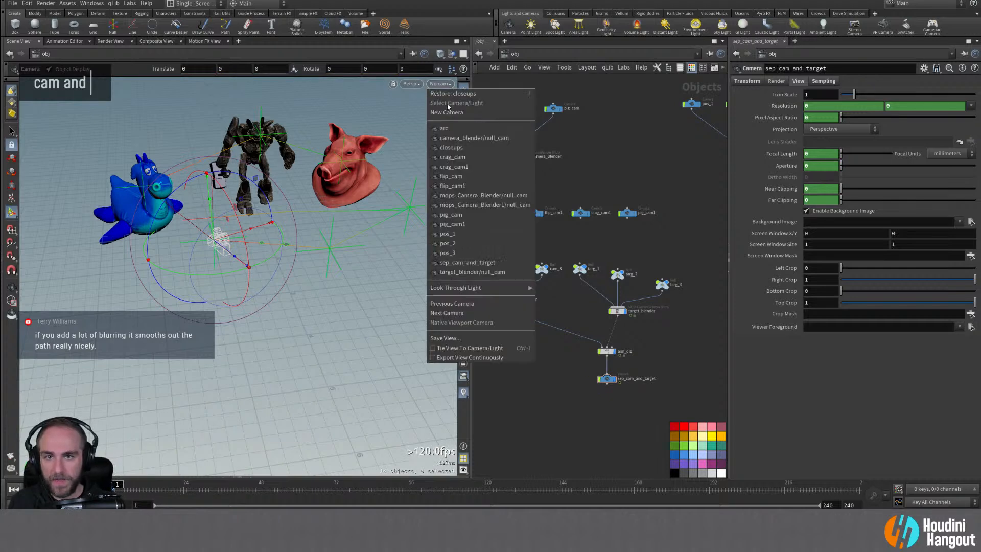
left_click(484, 264)
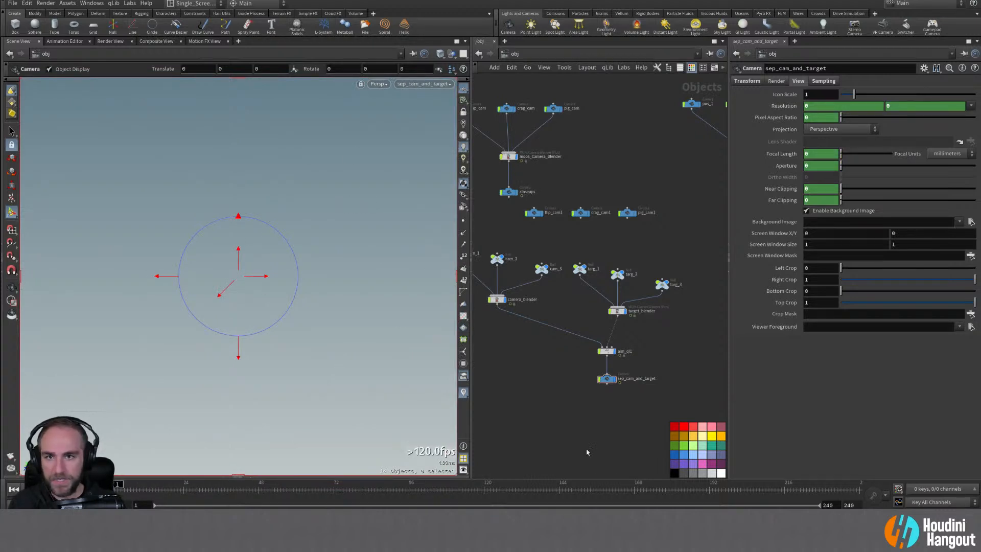
left_click(607, 379)
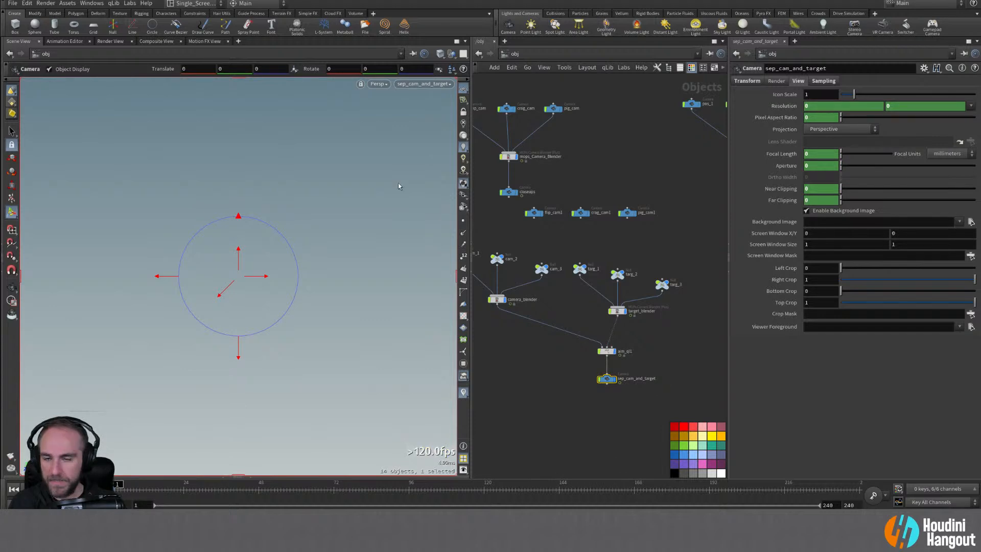
key("Escape")
right_click_drag(372, 208, 111, 269, "alt")
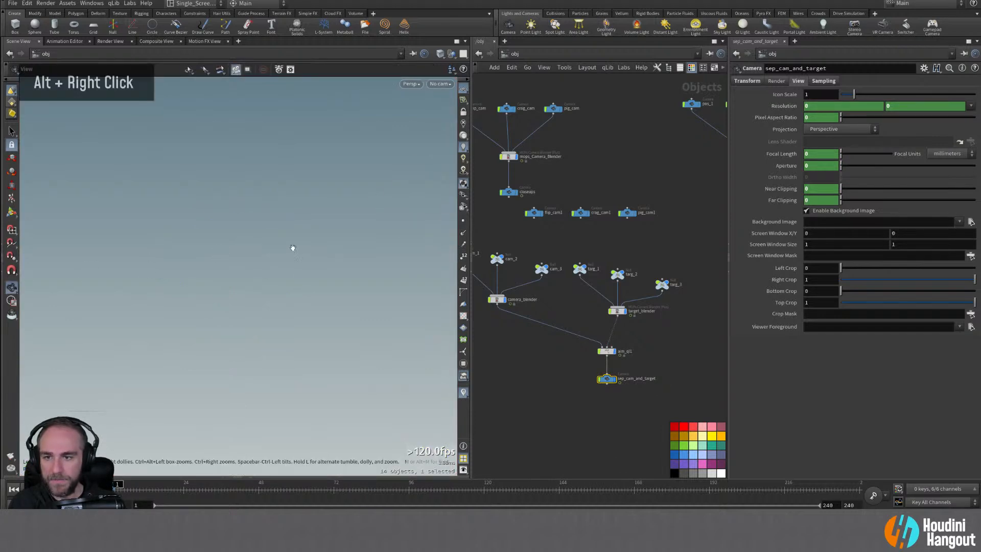
Step: Frame the three characters in the perspective view and scrub to frame 76 to check the camera's motion
key("space+f")
left_click_drag(225, 265, 327, 255, "alt")
right_click_drag(327, 255, 77, 312, "alt")
left_click_drag(245, 268, 270, 227, "alt")
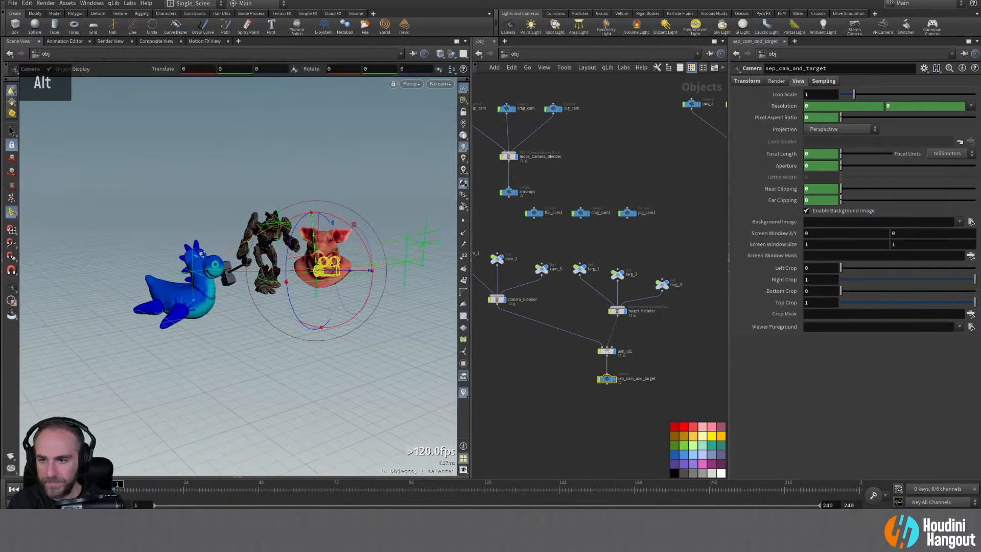
left_click_drag(136, 483, 347, 483)
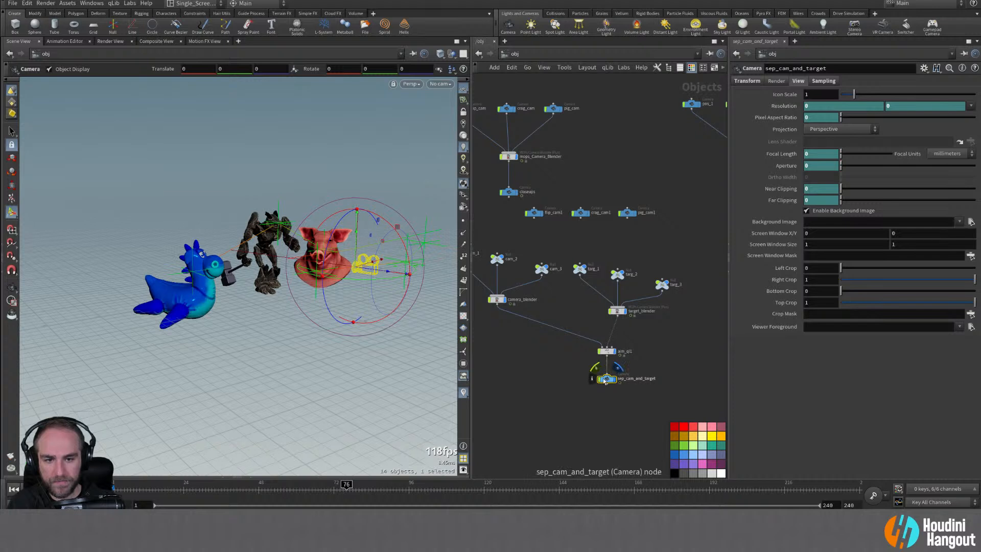
Step: Review the transform and view parameters of sep_cam_and_target
left_click_drag(586, 371, 644, 410)
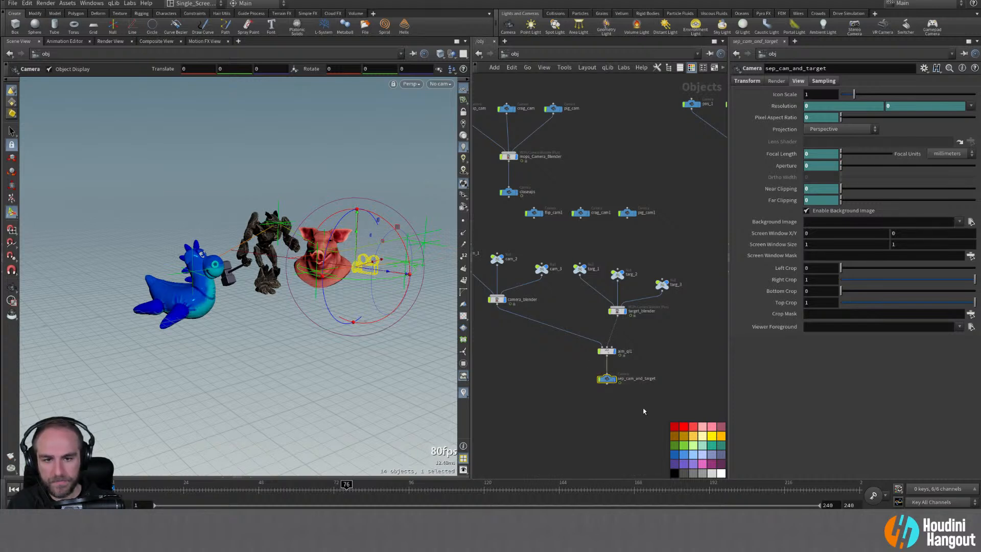
left_click(746, 81)
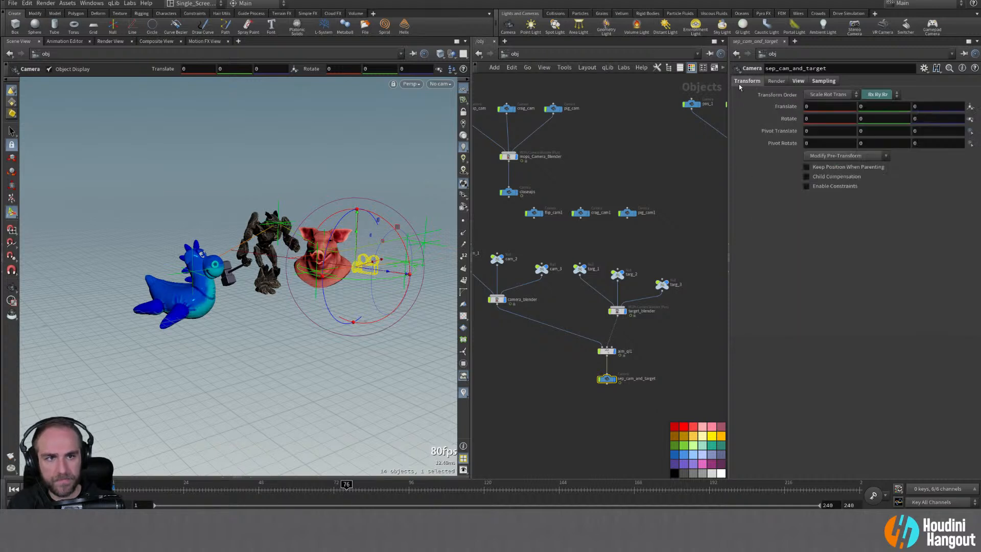
left_click(799, 81)
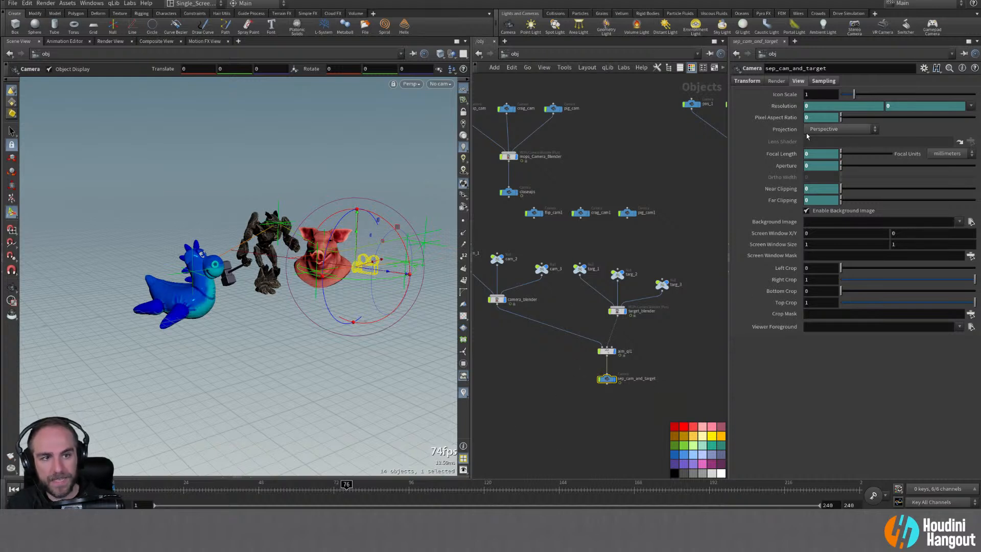
left_click(813, 82)
left_click(797, 81)
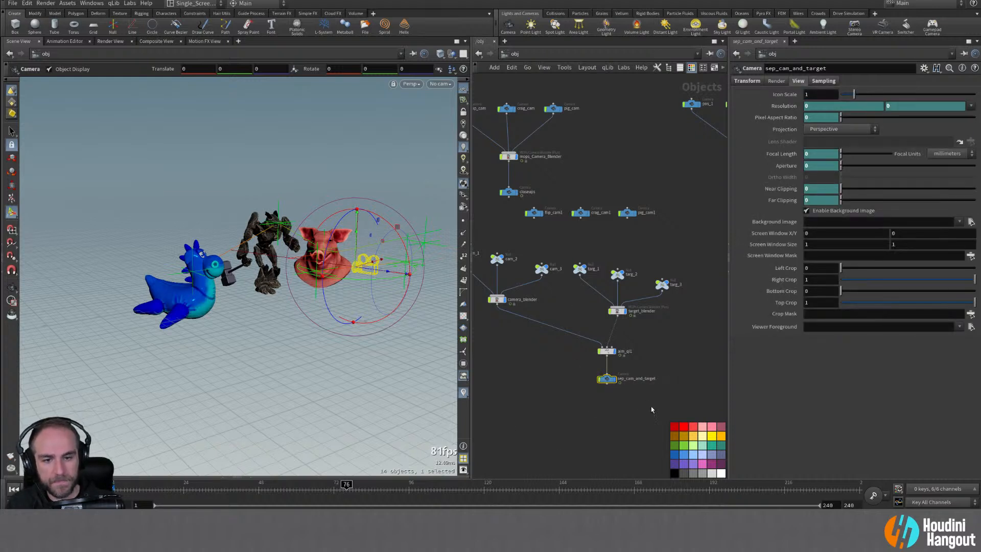
Step: Replace sep_cam_and_target with a new Camera node connected beneath aim_ql1 and scrub the timeline to check its motion
key("Delete")
key("Tab")
type("came")
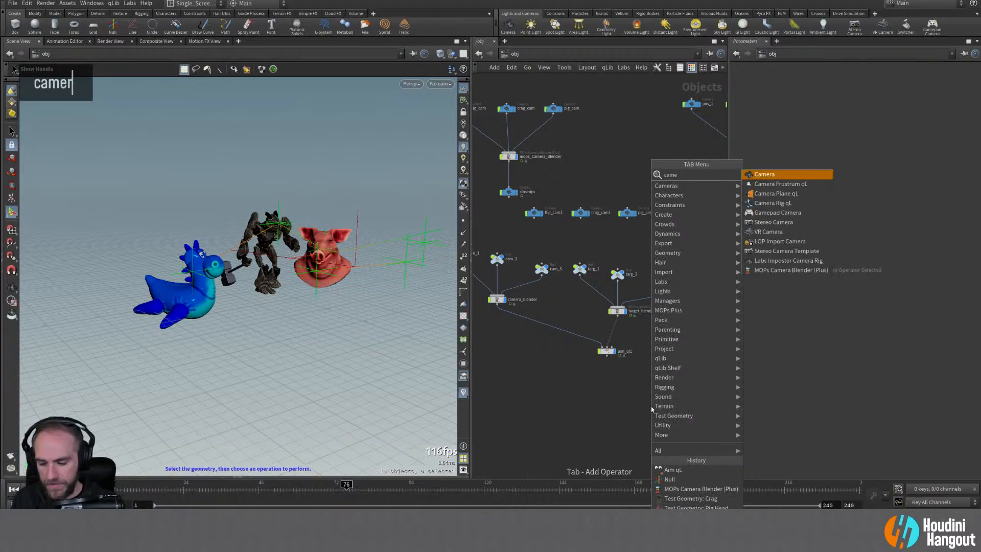
type("r")
key("Return")
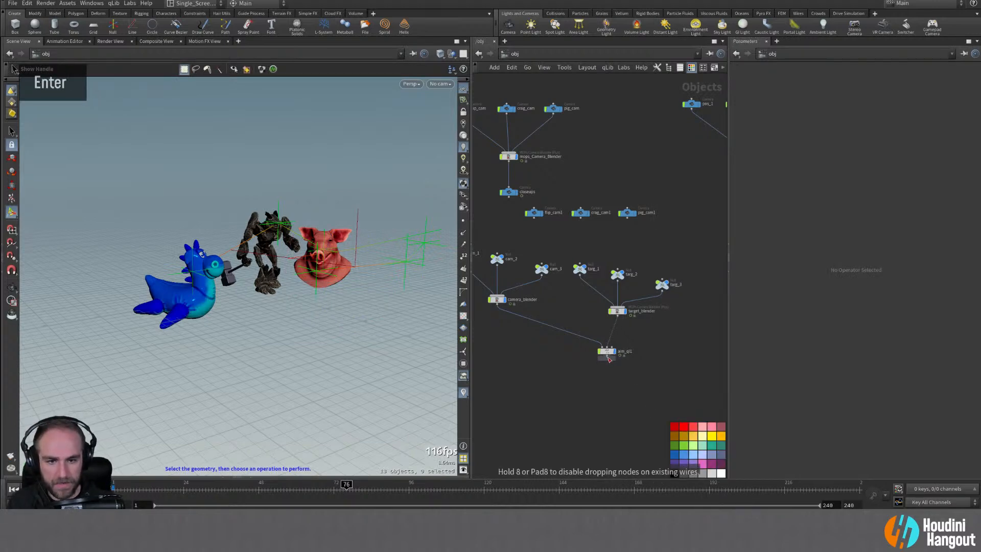
left_click(609, 361)
left_click_drag(609, 363, 610, 380)
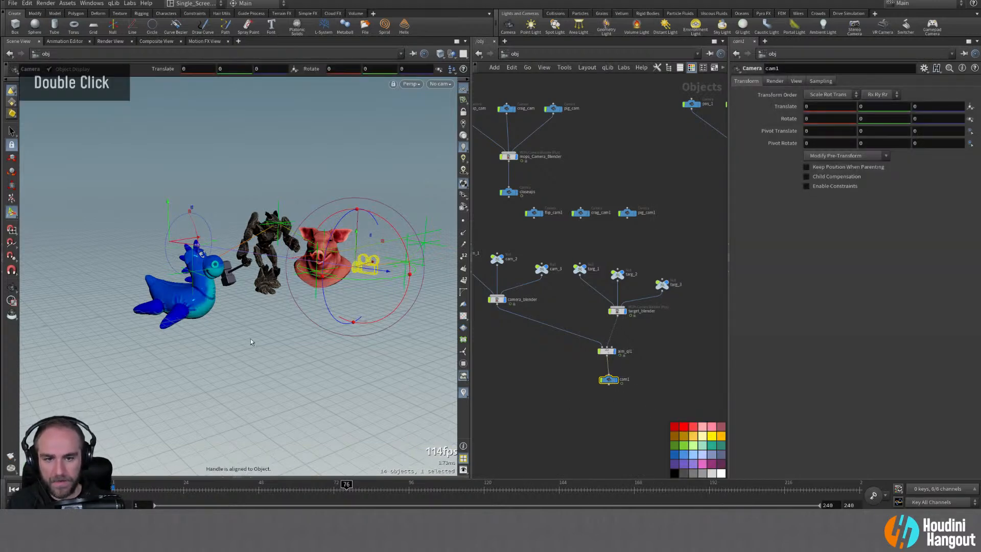
left_click_drag(250, 342, 786, 510, "alt")
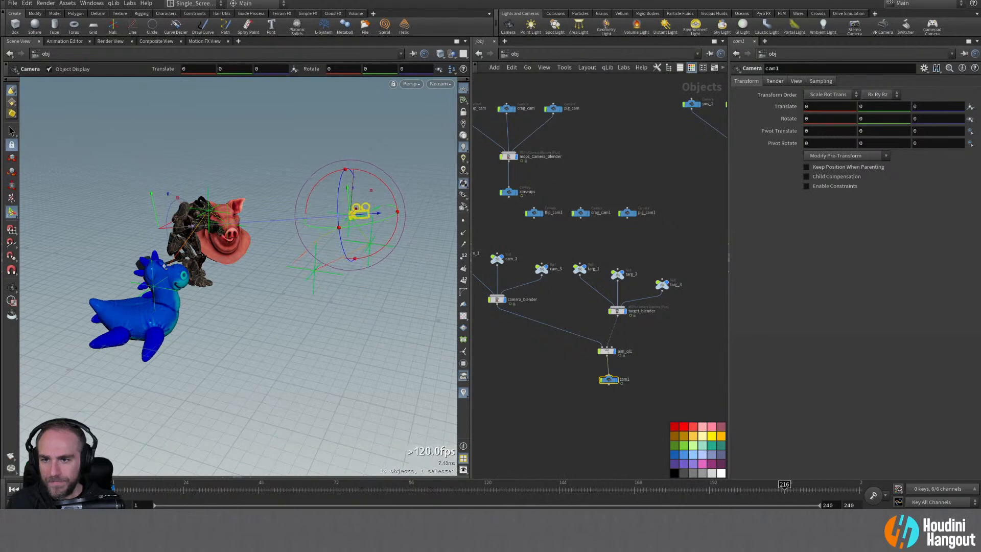
left_click(440, 84)
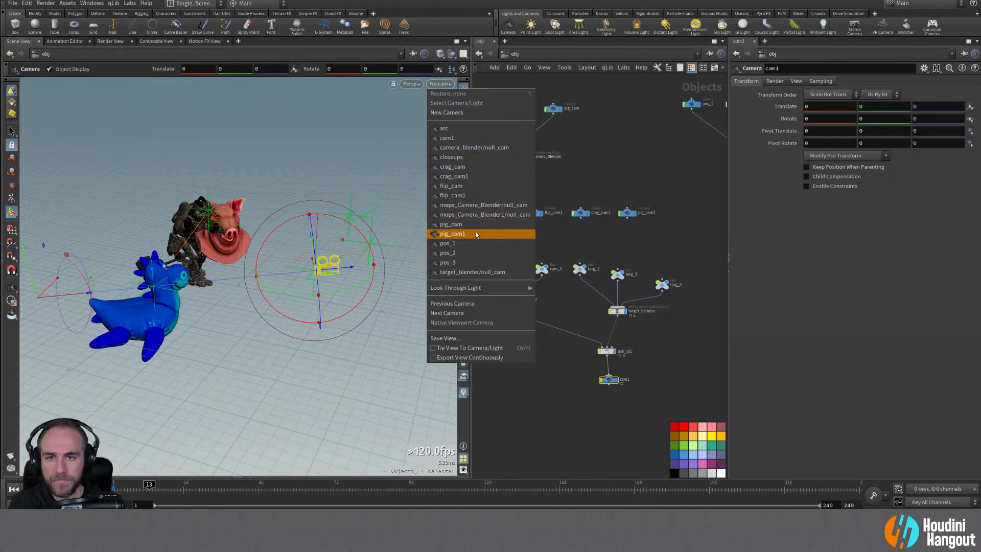
double_click(624, 379)
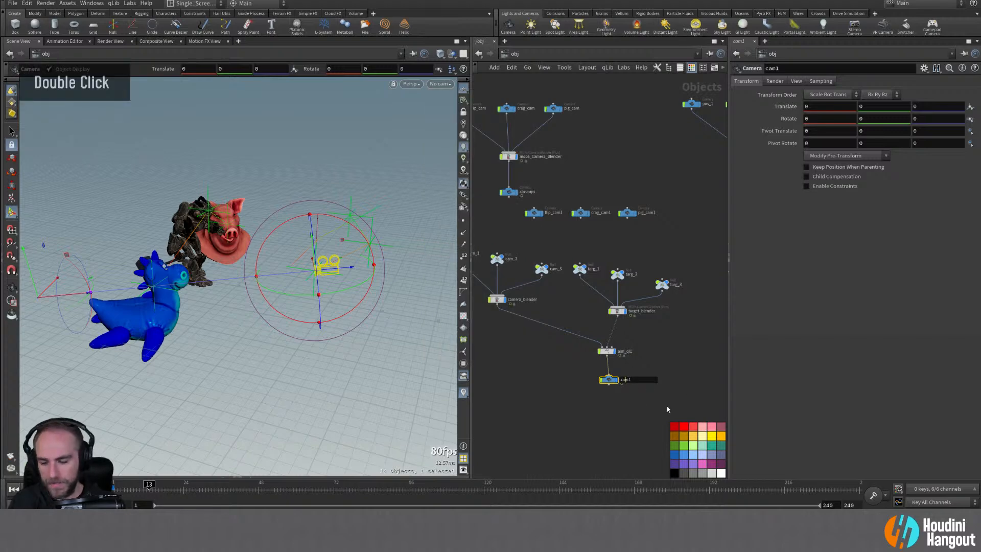
key("ctrl+s")
key("Right")
key("Right")
key("Right")
key("Right")
key("Right")
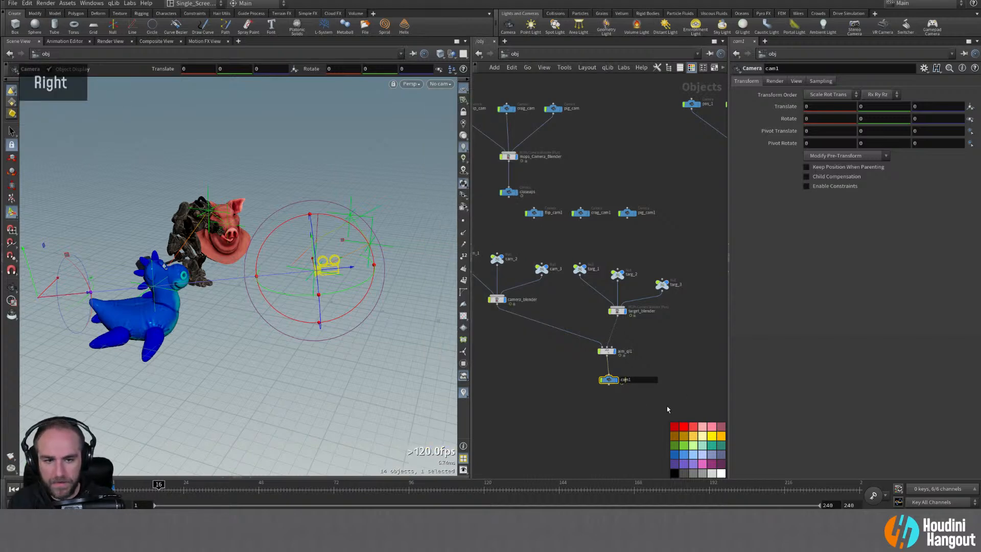
key("grave")
key("Escape")
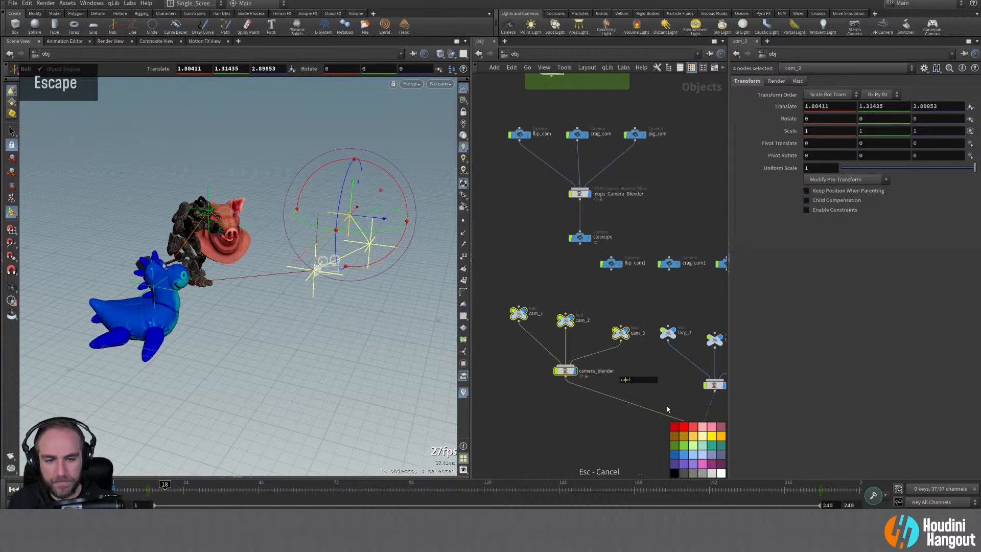
Step: Rename cam1 beneath aim_ql1 as sep_camera_and_target
middle_click_drag(638, 440, 613, 357)
left_click(606, 375)
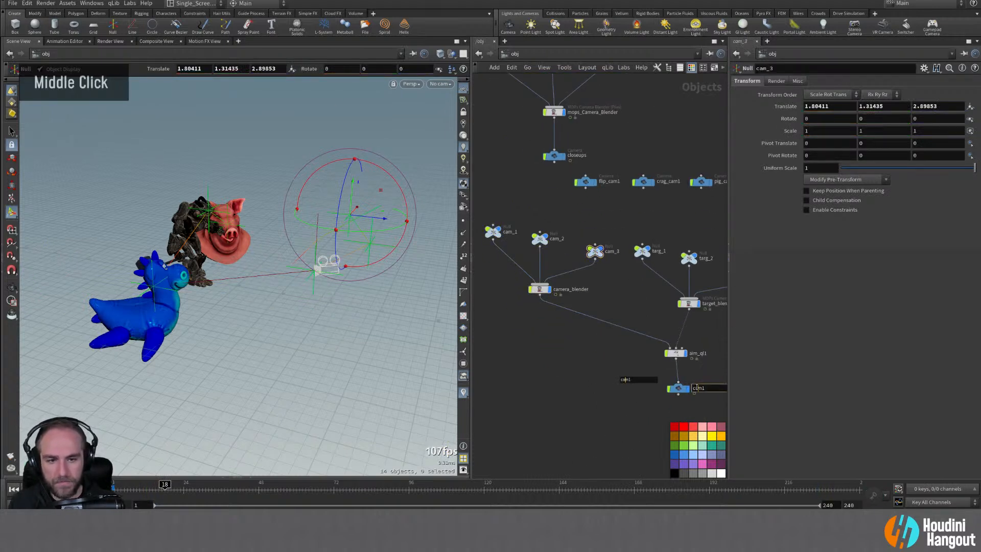
middle_click_drag(683, 442, 605, 423)
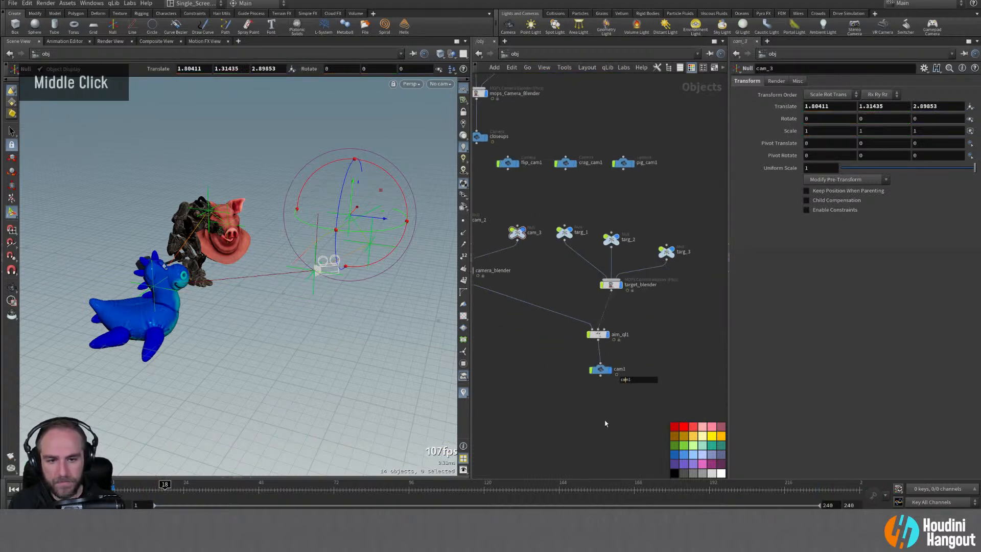
double_click(620, 368)
type("sep")
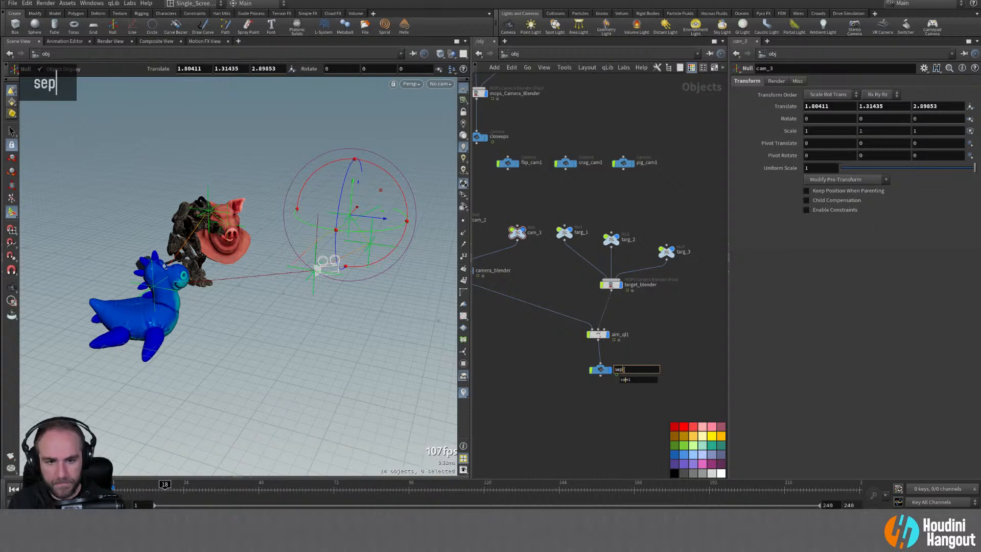
type(" ca")
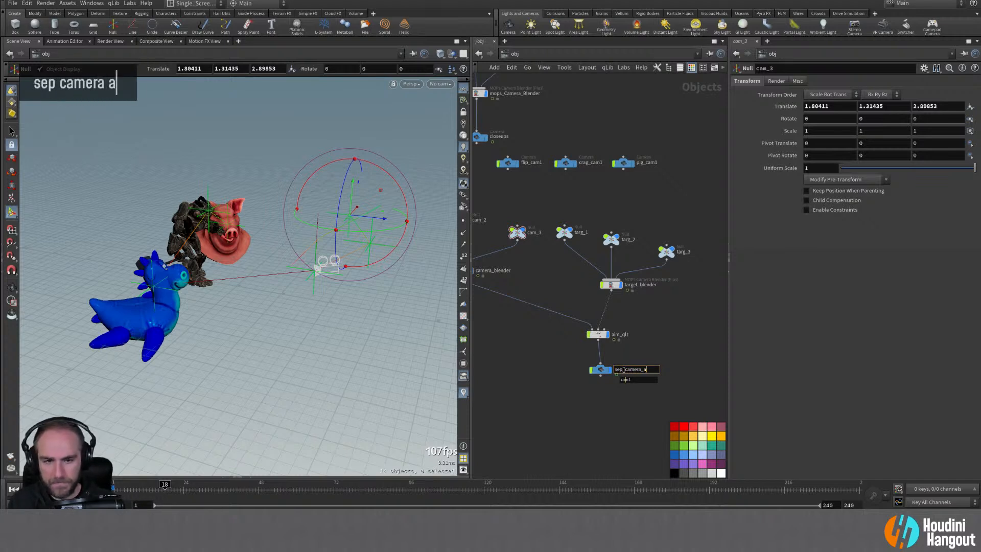
type("mera and target")
key("Return")
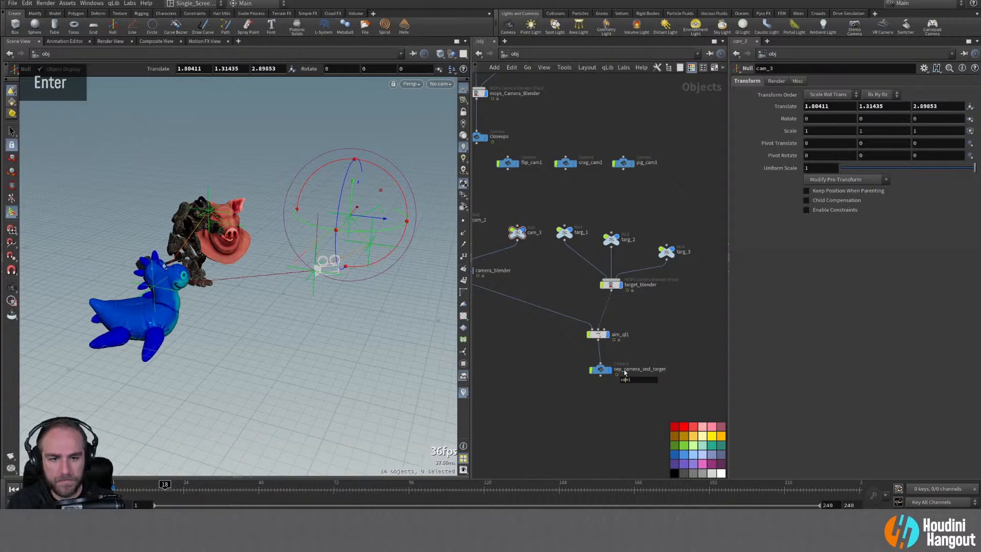
Step: Clear the leftover name field below the camera node by committing cam1 as the camera's name
left_click(600, 370)
middle_click_drag(615, 400, 617, 421, "alt")
right_click_drag(617, 420, 635, 366, "alt")
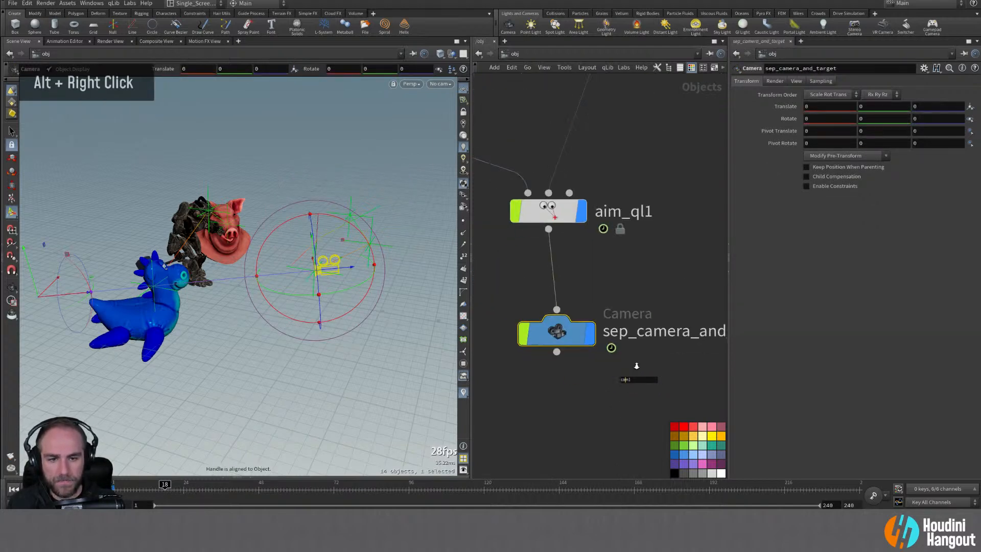
key("Escape")
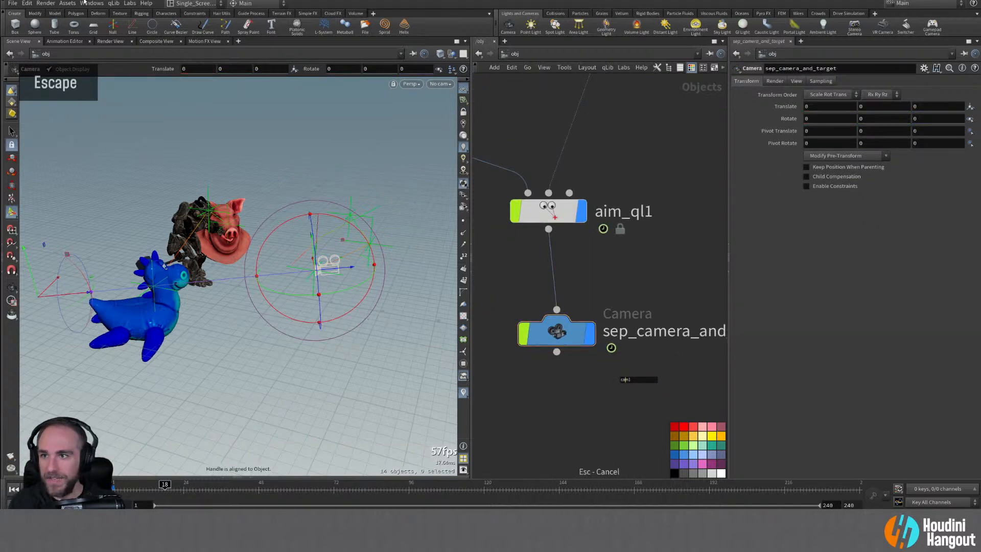
double_click(625, 379)
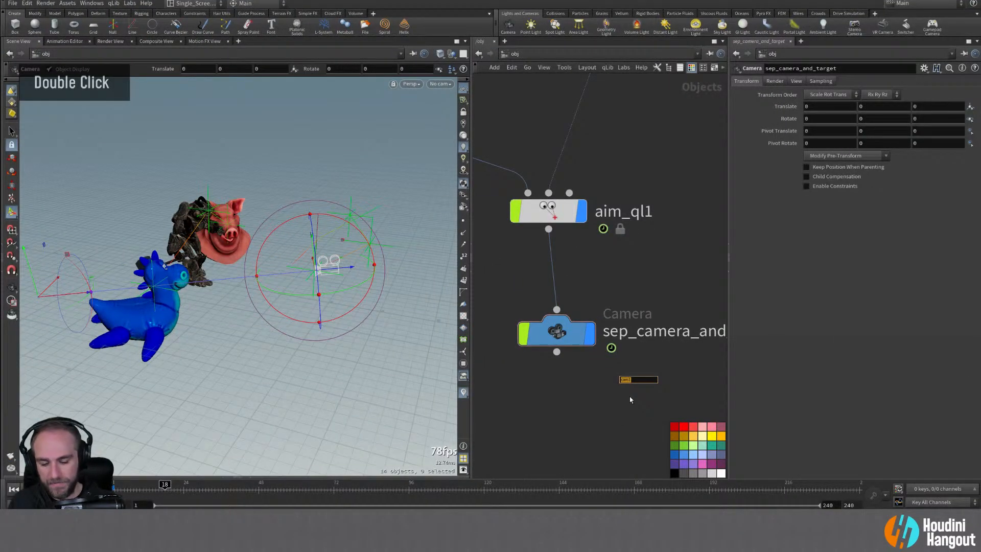
type("cam1")
key("Return")
Step: Rename the camera beneath aim_ql1 as sep_camera_and_target
double_click(642, 335)
type("sep_came")
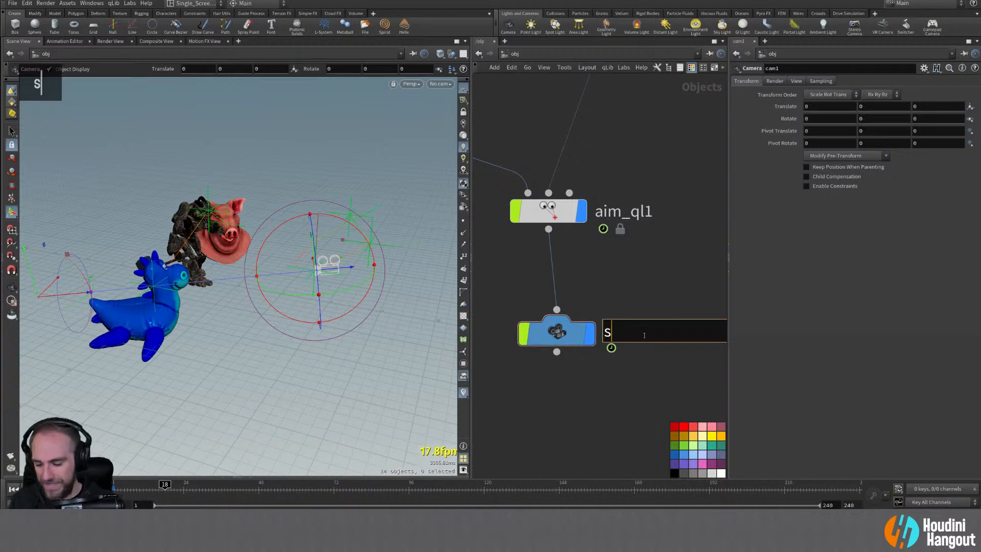
type("ra_and")
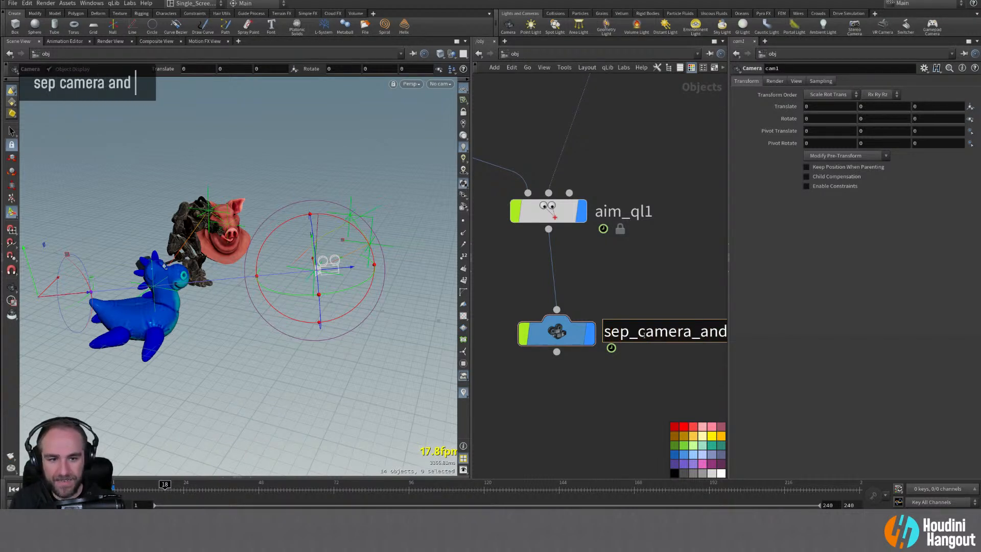
type("_target")
key("Return")
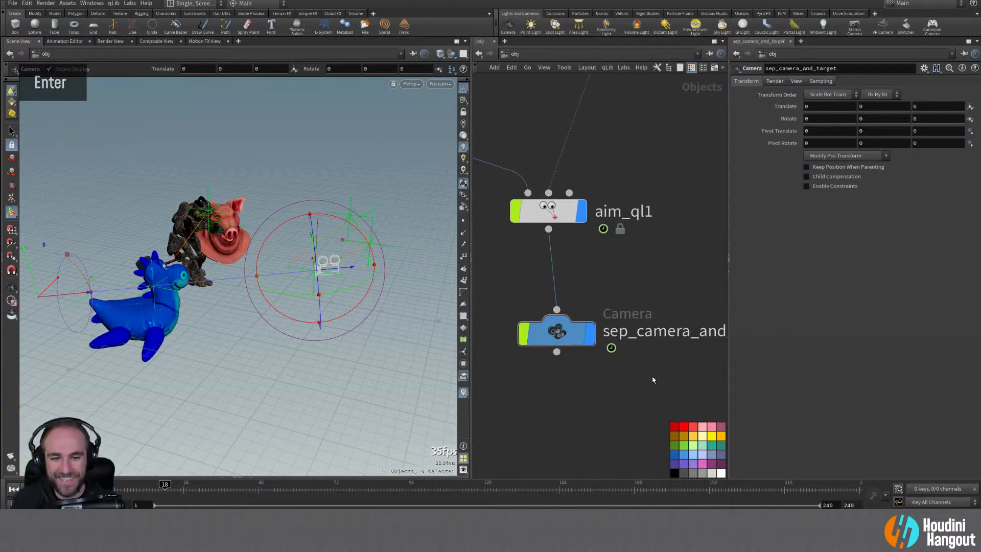
Step: Look through sep_camera_and_target in the viewport and scrub the timeline to frame 164 to check the camera move
middle_click_drag(652, 380, 597, 391, "alt")
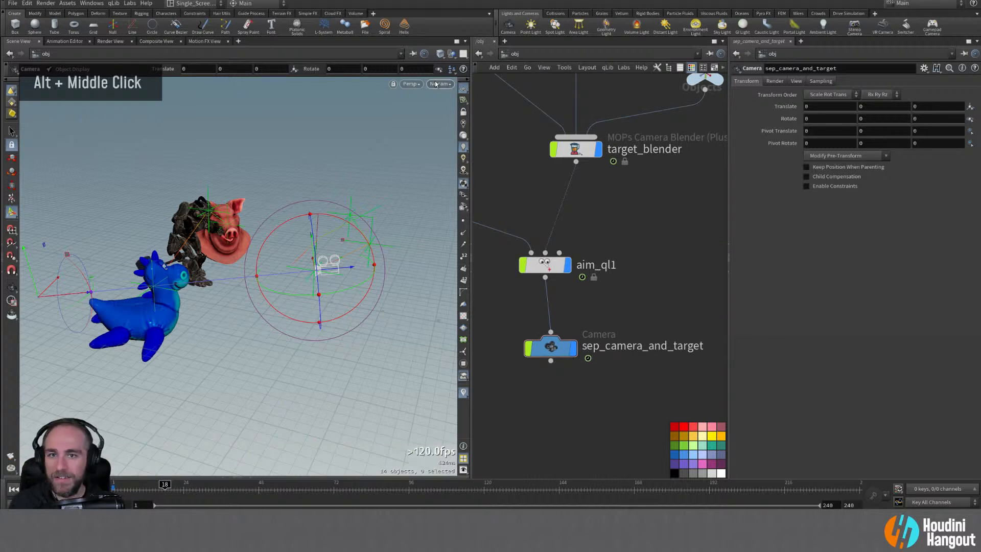
left_click(435, 84)
left_click(464, 263)
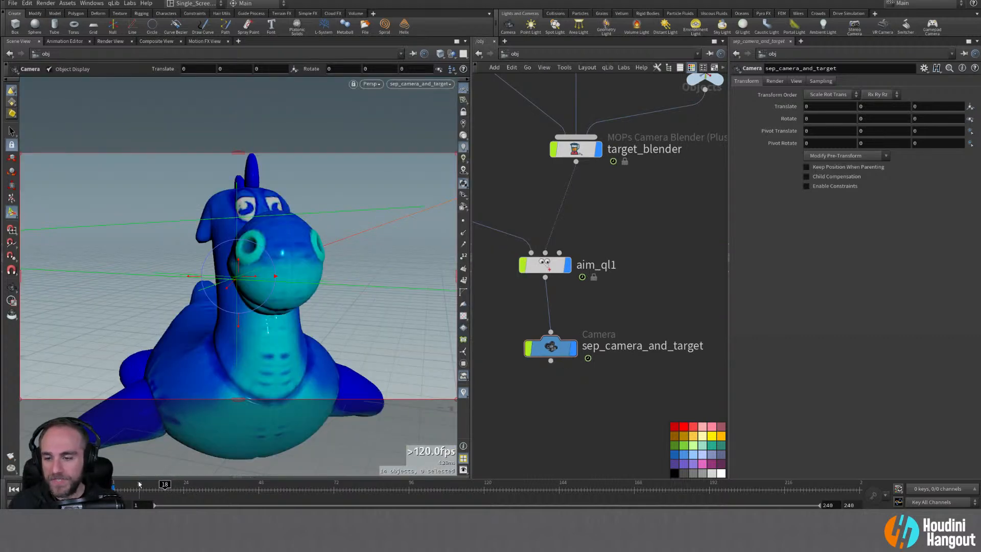
mouse_move(139, 484)
left_mouse_down()
mouse_move(372, 495)
mouse_move(718, 492)
mouse_move(621, 491)
left_mouse_up()
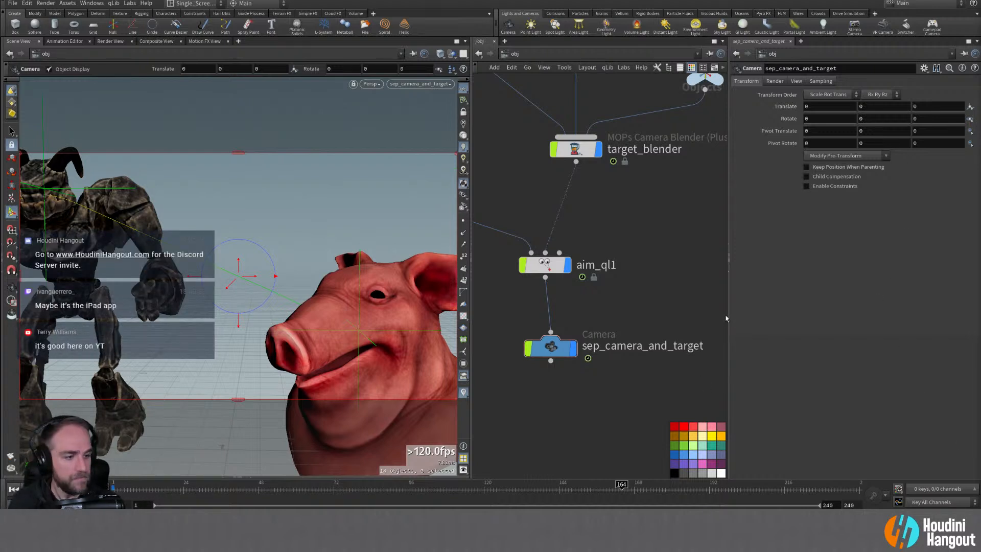
Step: Enclose the cam and targ nulls, both blenders, aim_ql1 and sep_camera_and_target in a network box
right_click_drag(647, 422, 622, 430, "alt")
middle_click_drag(623, 430, 643, 436, "alt")
right_click_drag(642, 437, 603, 433, "alt")
left_click_drag(517, 319, 653, 433)
left_click_drag(635, 394, 600, 390)
right_click_drag(600, 373, 611, 363, "alt")
left_click_drag(499, 293, 733, 445)
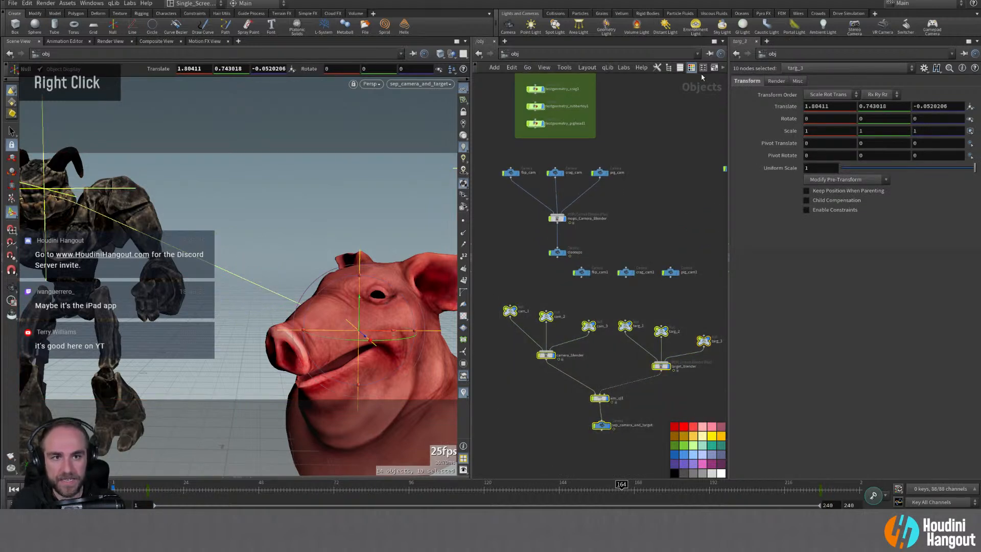
key("z")
mouse_move(635, 254)
middle_mouse_down()
mouse_move(573, 218)
mouse_move(638, 259)
middle_mouse_up()
key("shift+o")
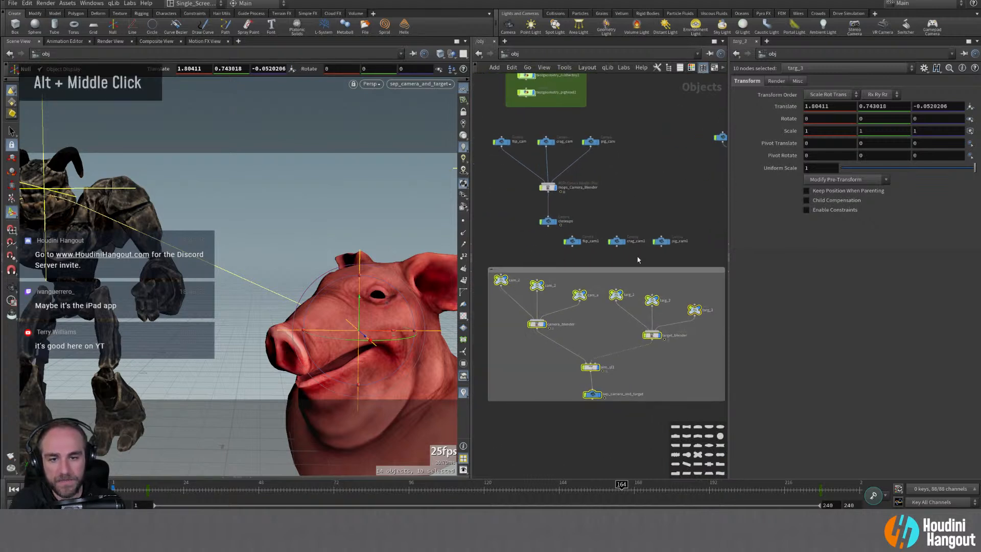
Step: Title the network box "Separate Camera Position and Target" and enlarge it slightly at its lower-left corner
double_click(522, 271)
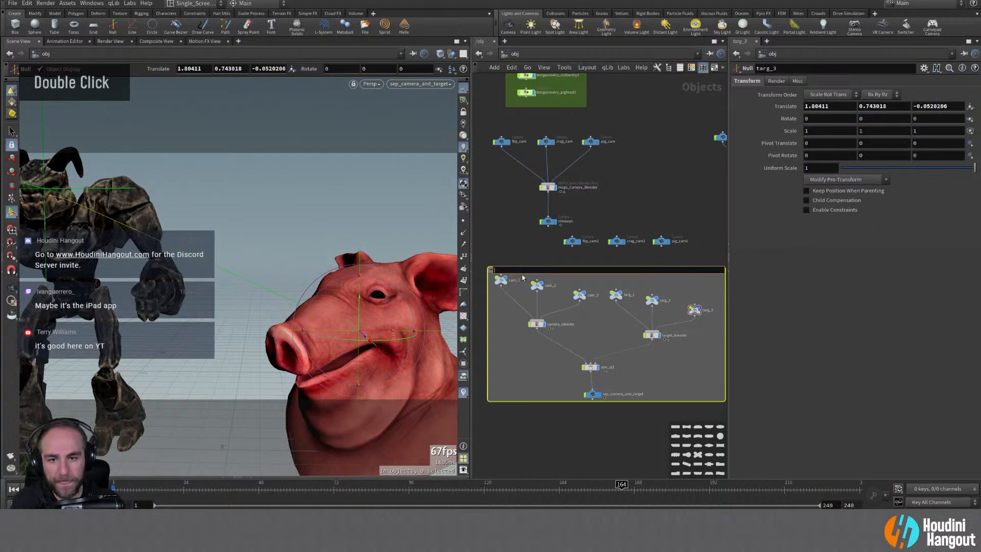
type("separate C")
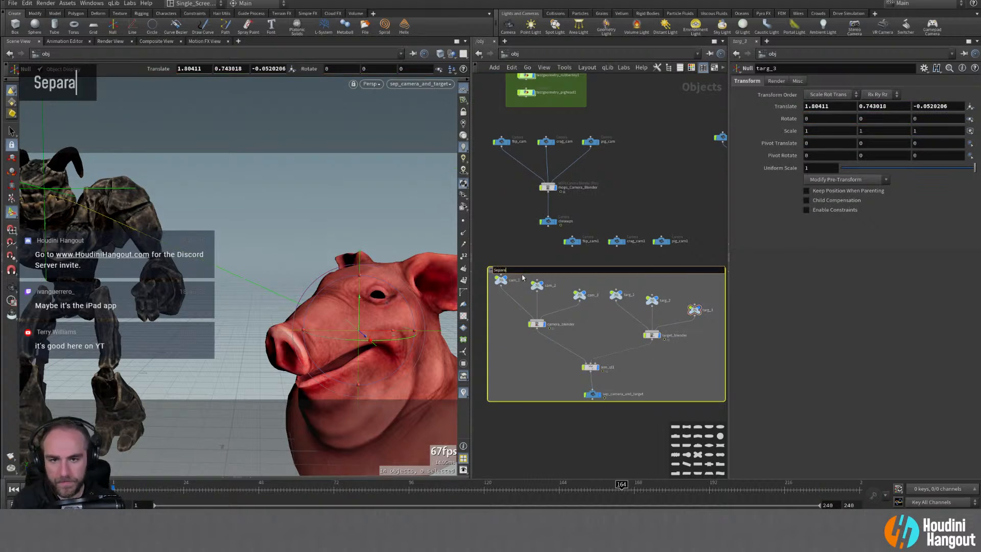
type("amera ")
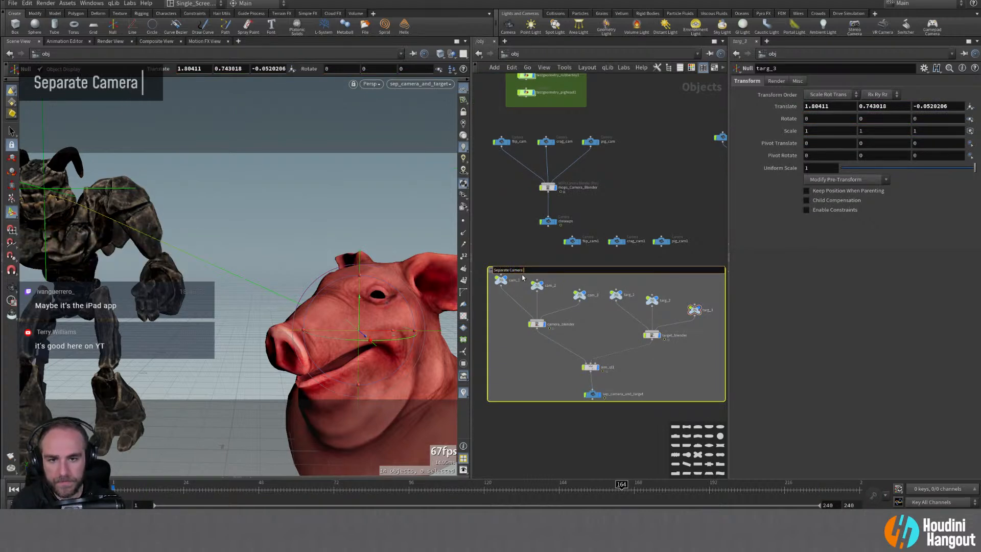
type("Position and T")
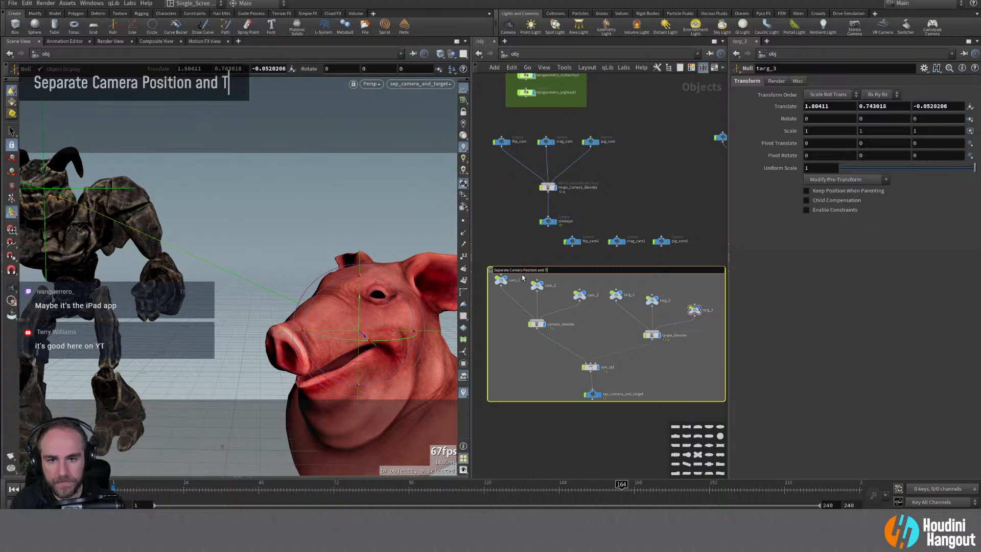
type("arget")
key("Return")
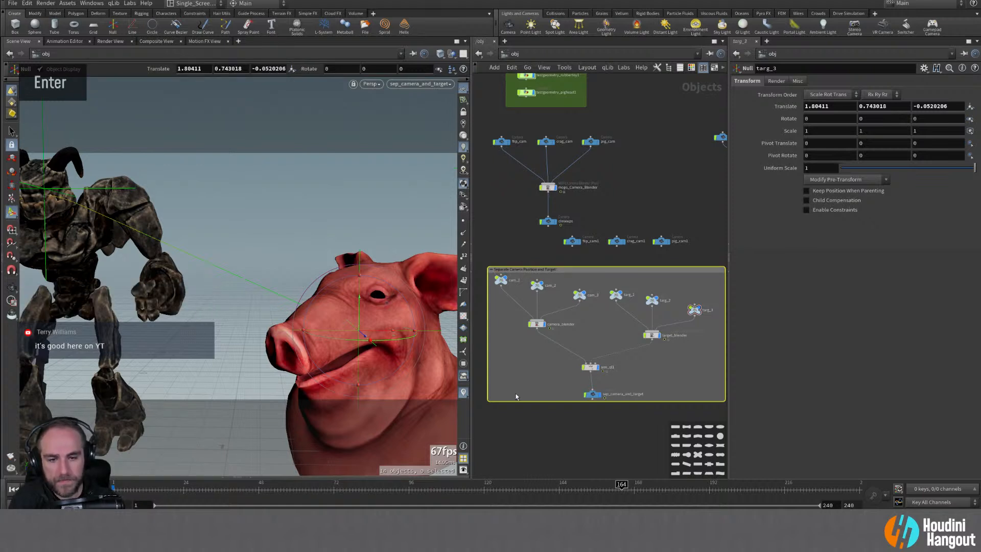
left_click_drag(487, 401, 481, 406)
Step: Move the network box slightly lower and tidy its contents by shifting the cam nulls, camera_blender, aim_ql1 and sep_camera_and_target
middle_click_drag(540, 435, 526, 438, "alt")
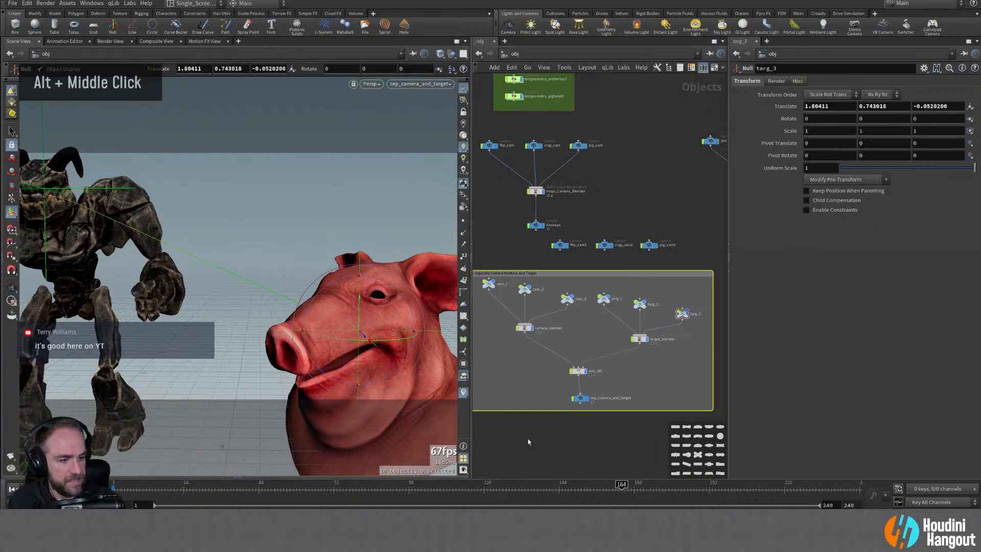
right_click_drag(527, 438, 518, 439, "alt")
left_click_drag(577, 299, 582, 313)
left_click(538, 391)
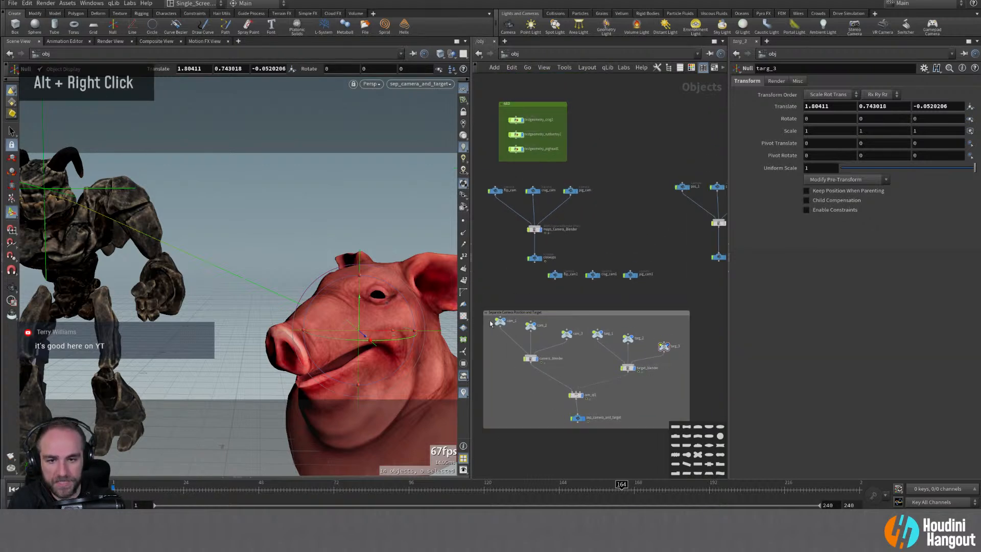
left_click_drag(489, 317, 525, 368)
middle_click_drag(564, 472, 549, 451, "alt")
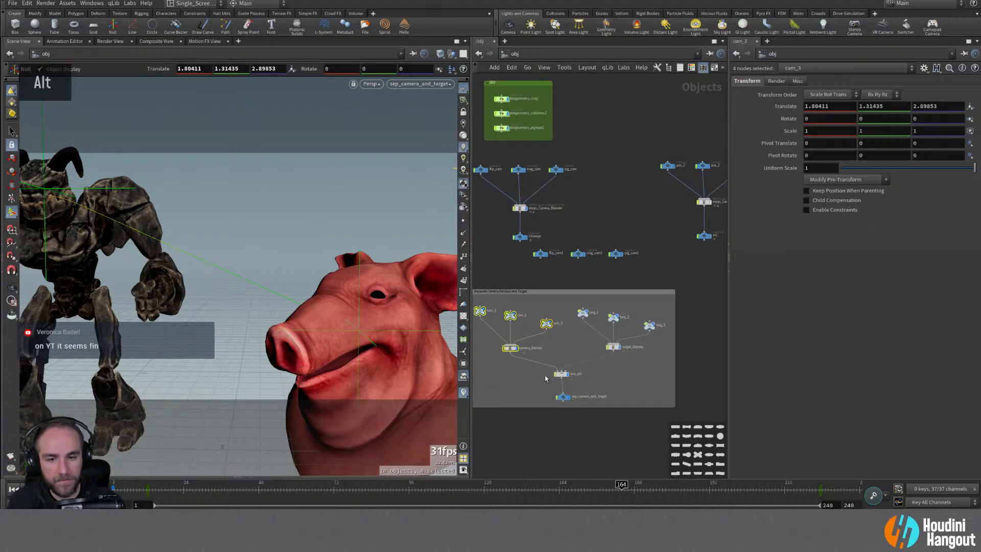
left_click_drag(545, 375, 564, 390)
left_click(561, 394)
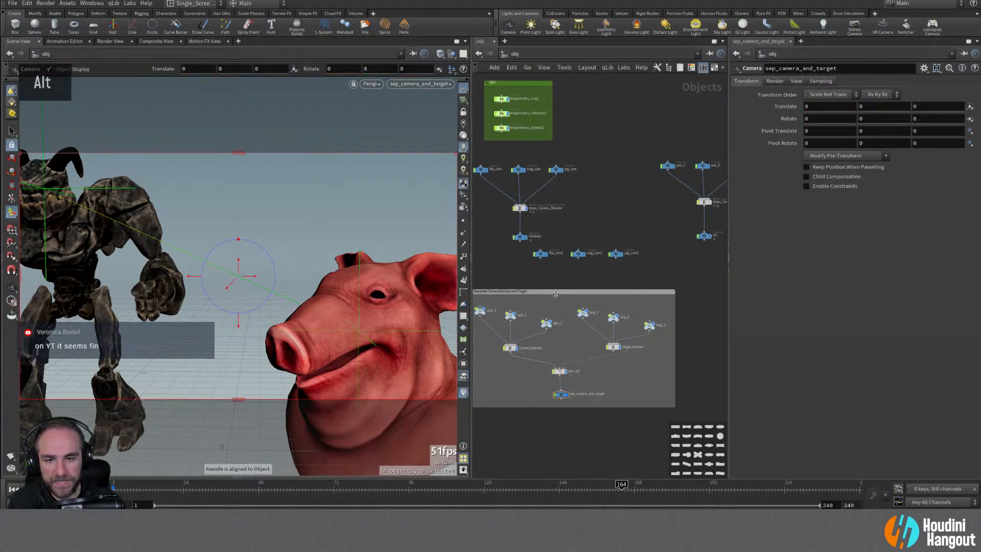
Step: Color the Separate Camera Position and Target network box dark grey and move it farther below the closeup cameras
double_click(555, 291)
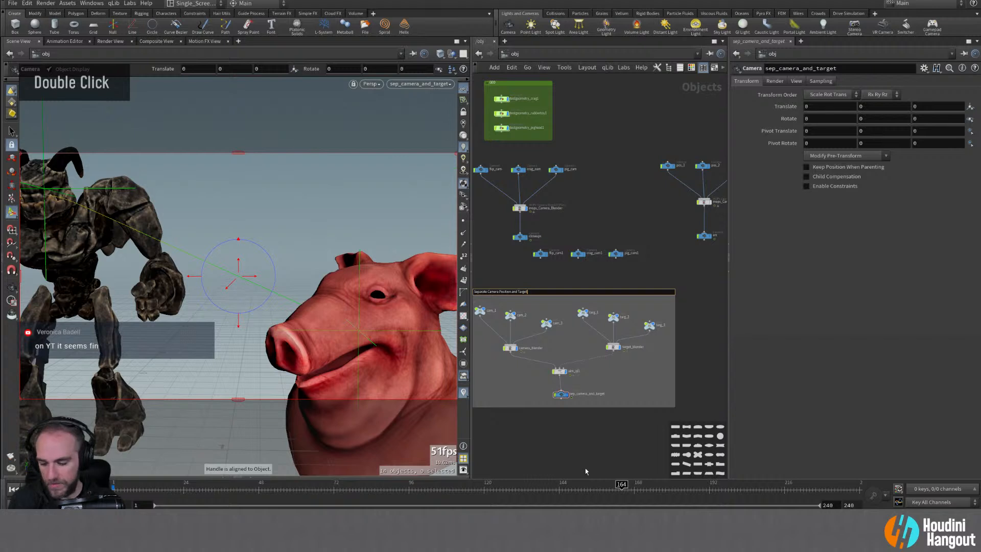
key("c")
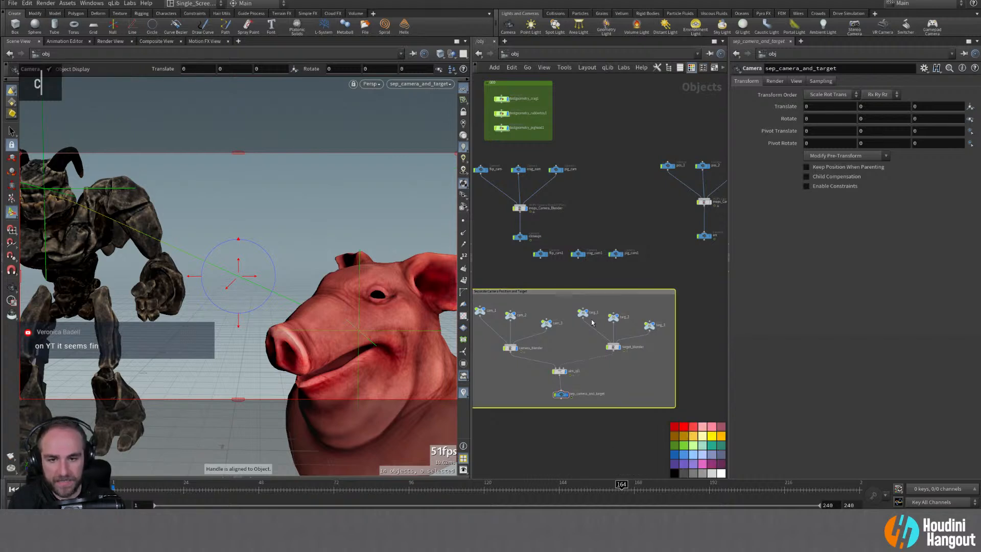
left_click(682, 471)
right_click_drag(576, 436, 577, 404)
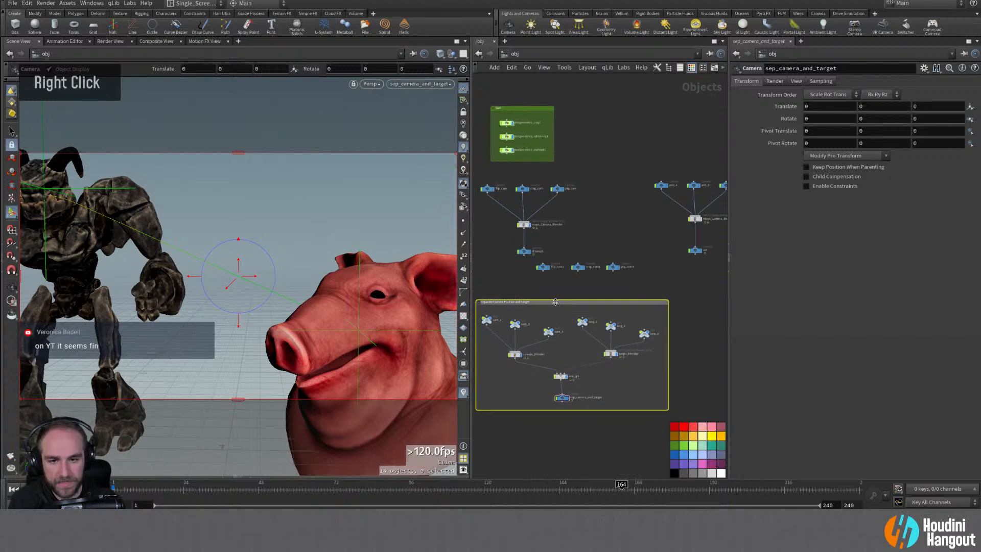
left_click_drag(555, 302, 566, 325)
Step: Place sep_camera_and_target closer beneath aim_ql1 and center the pair between camera_blender and target_blender
right_click_drag(547, 309, 568, 301, "alt")
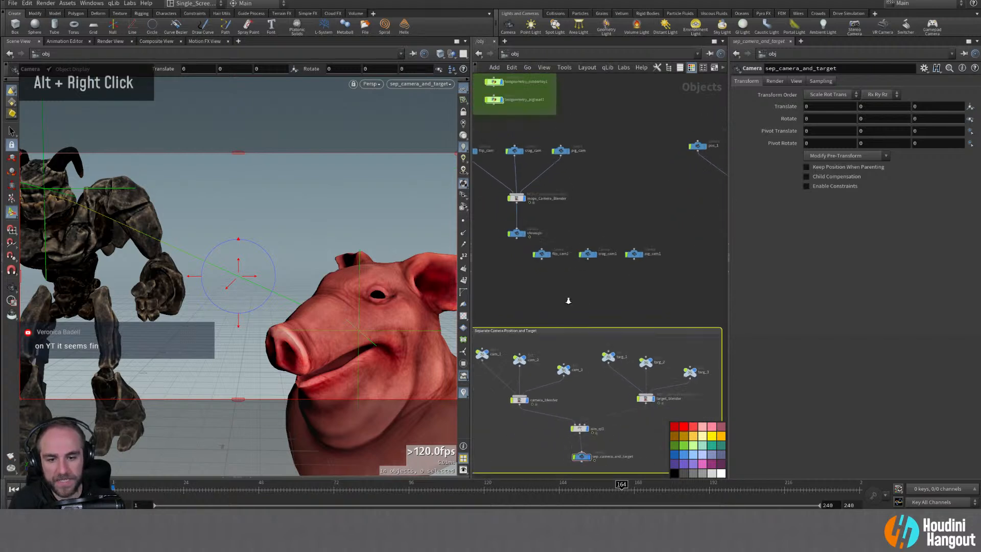
left_click(580, 428)
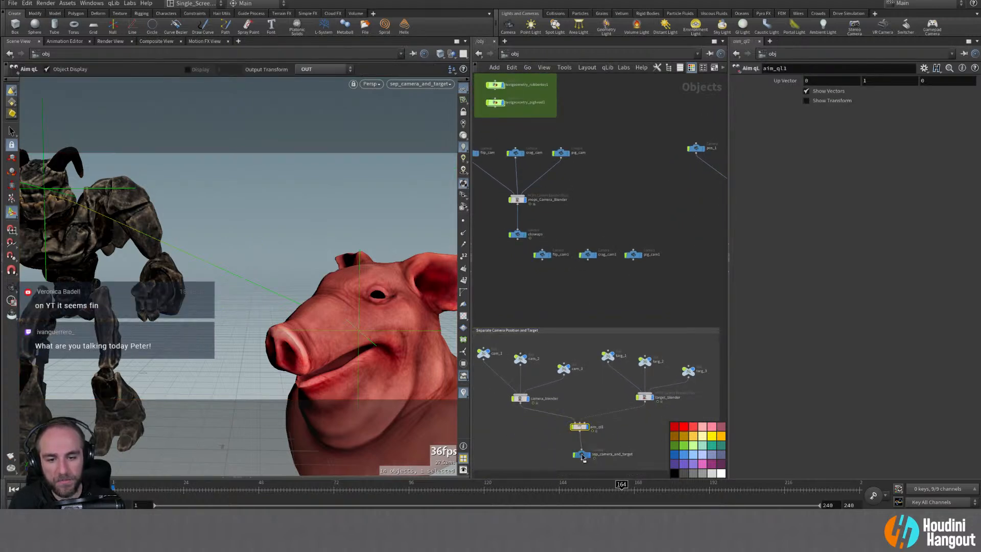
left_click_drag(582, 457, 581, 448)
left_click_drag(556, 419, 606, 463)
left_click_drag(580, 431, 577, 435)
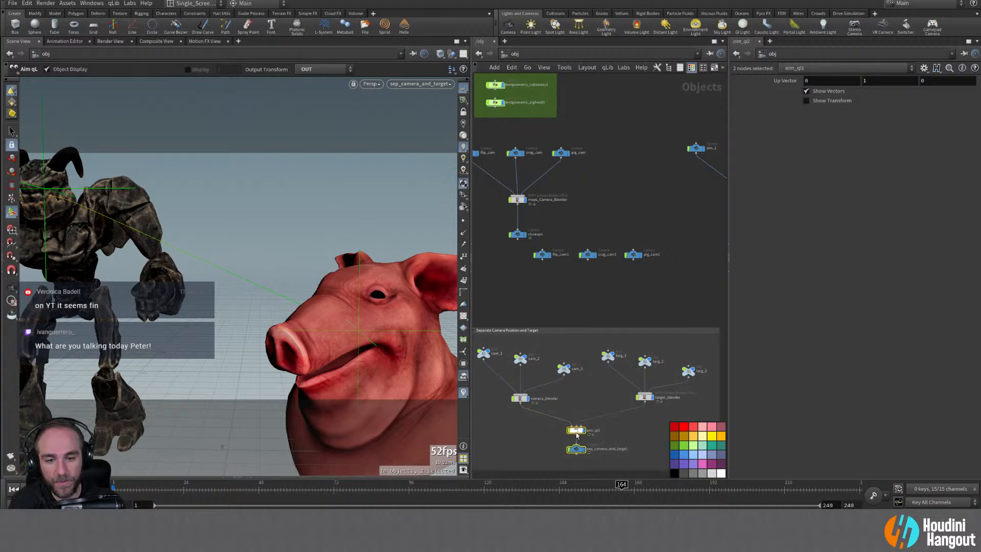
Step: Examine the network inside aim_ql1, including its AIM and rot geometry nodes, and return to the object level
double_click(576, 435)
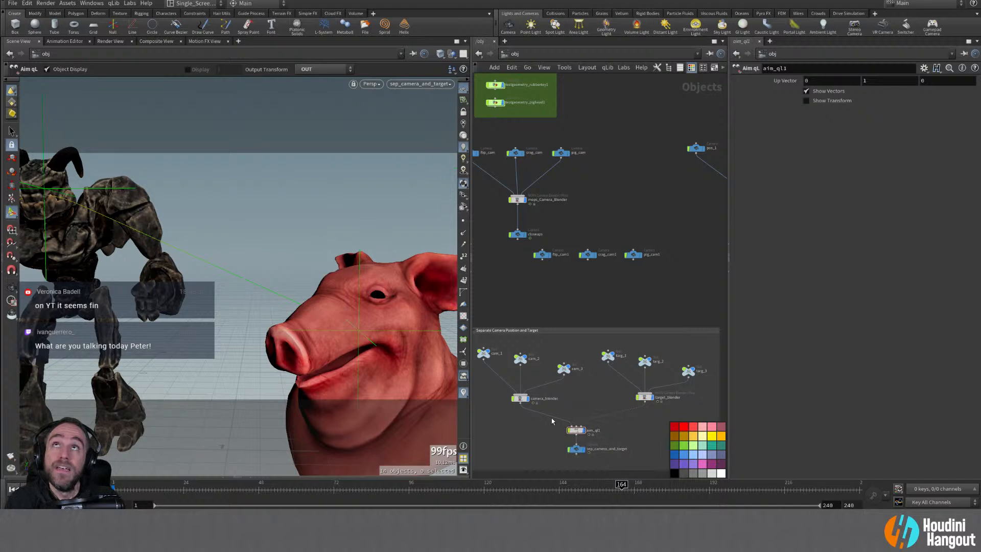
double_click(577, 433)
middle_click_drag(577, 436, 585, 385)
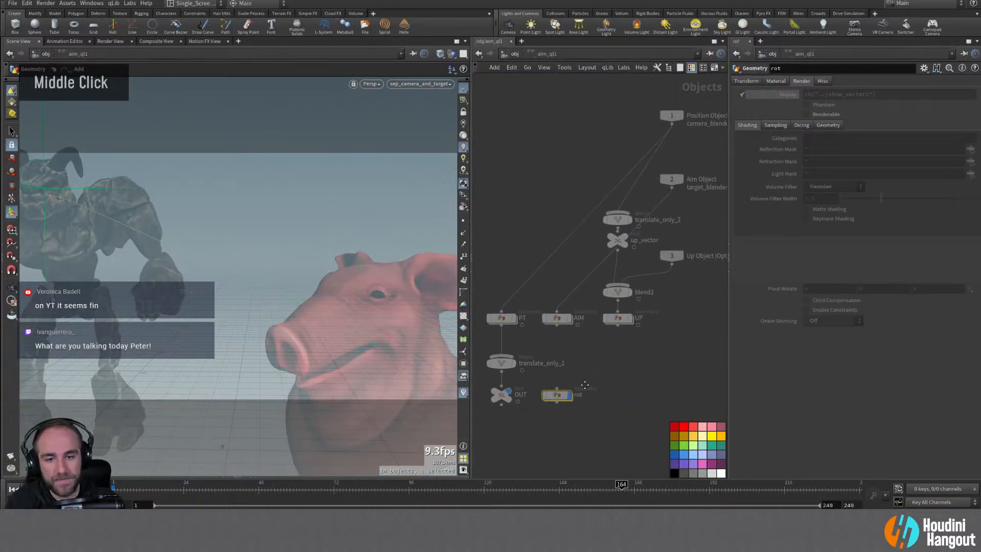
double_click(559, 319)
key("u")
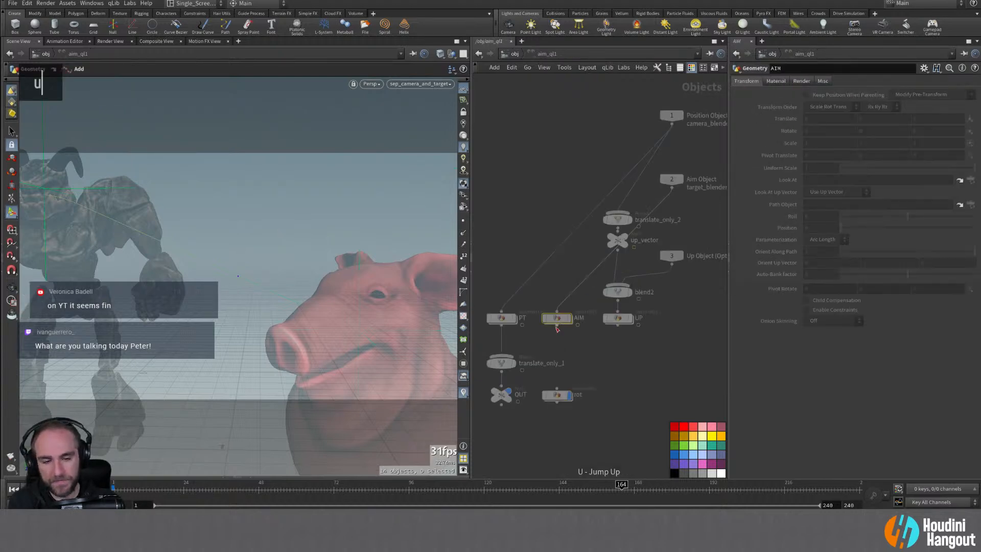
double_click(556, 399)
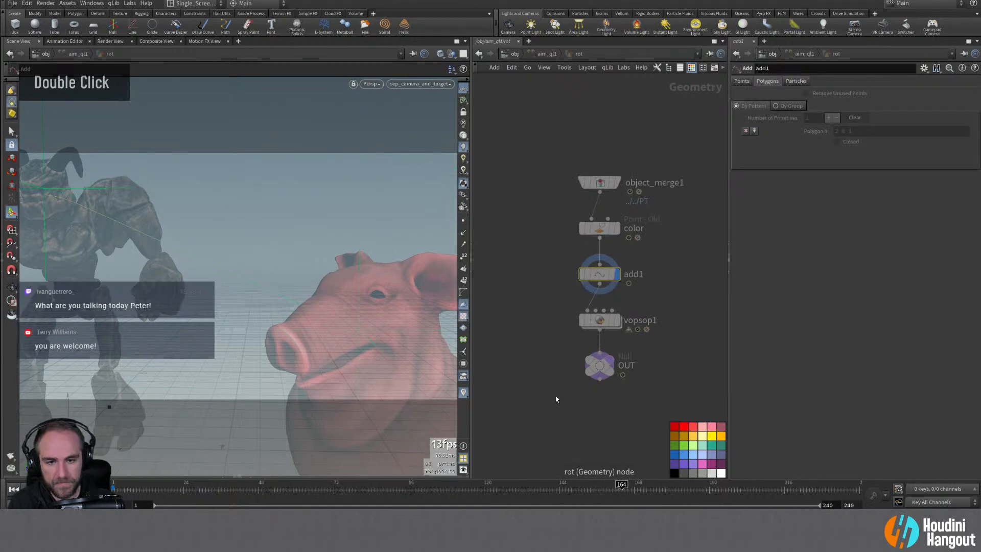
key("u")
key("u")
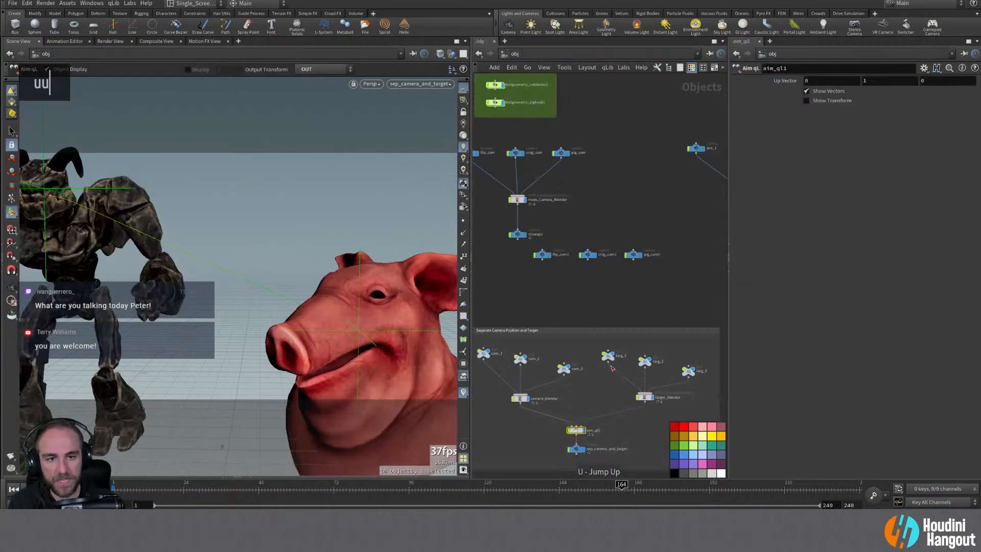
middle_click_drag(593, 367, 589, 341)
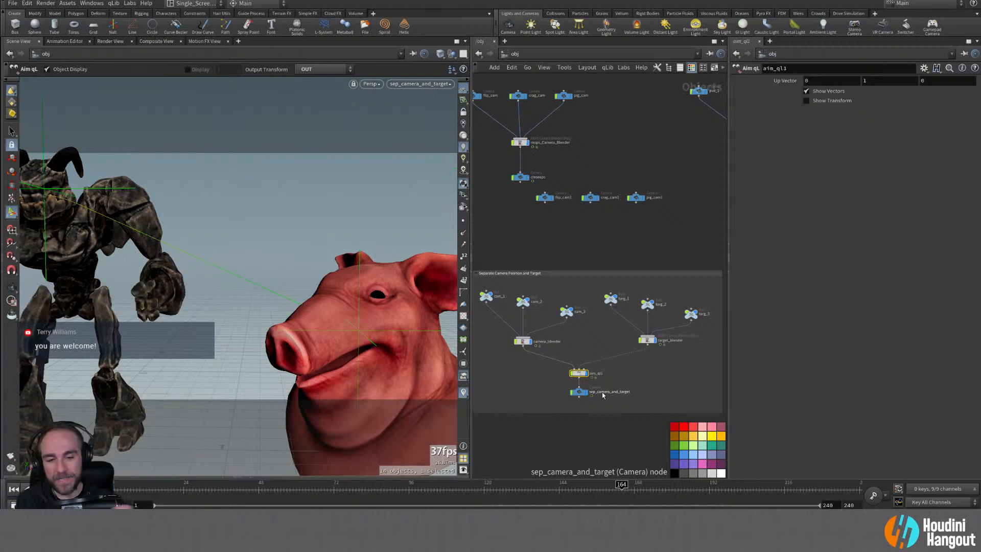
right_click_drag(533, 379, 580, 373)
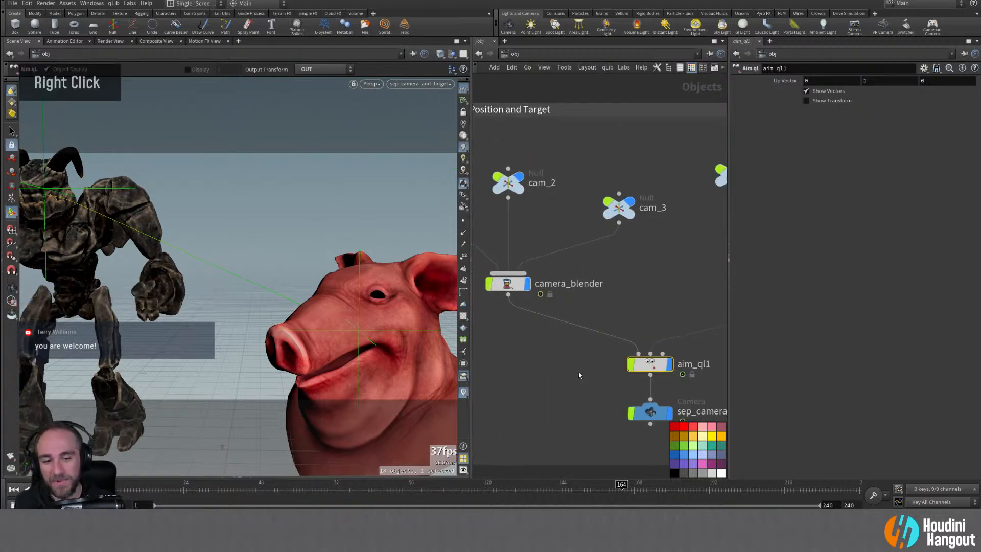
middle_click_drag(581, 372, 536, 370)
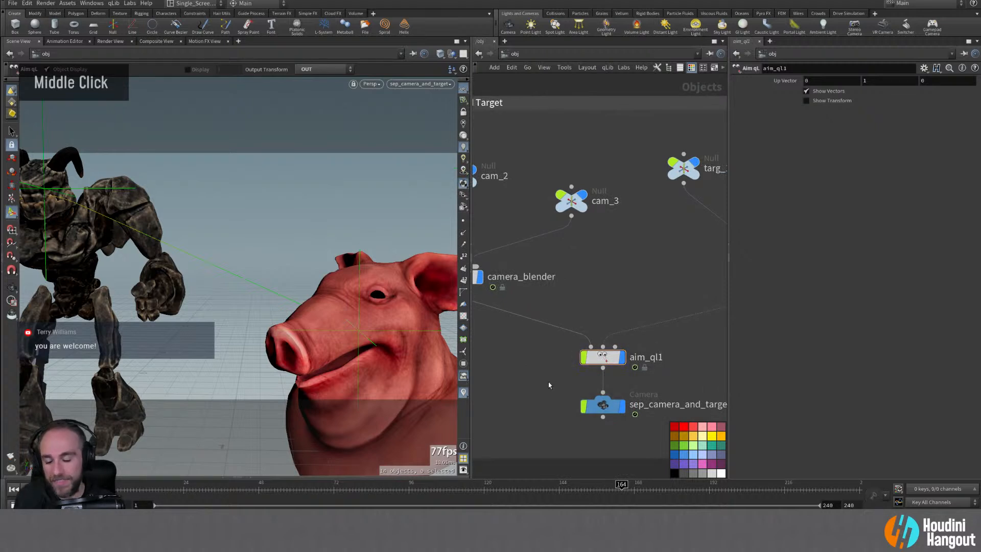
key("Tab")
type("look")
key("BackSpace")
key("BackSpace")
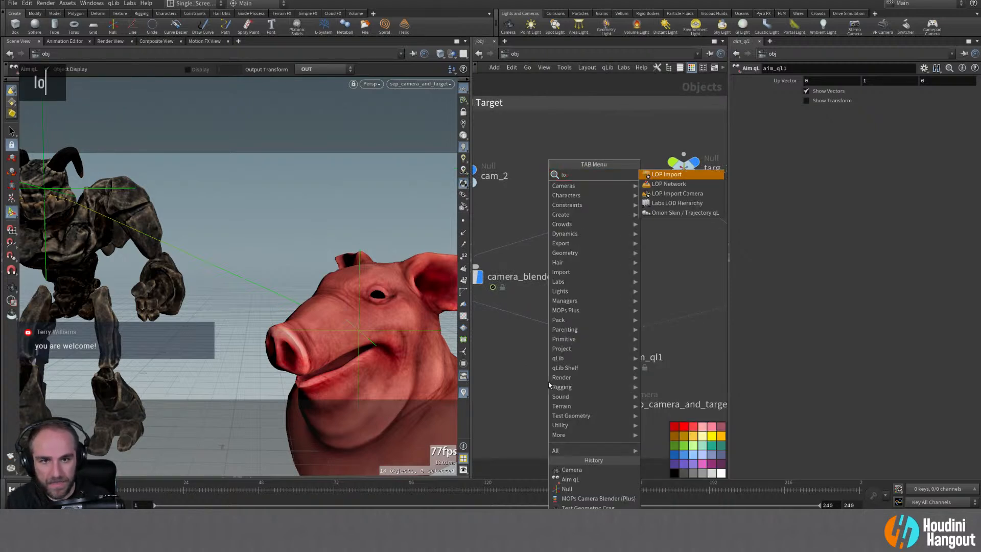
key("BackSpace")
key("BackSpace")
key("Escape")
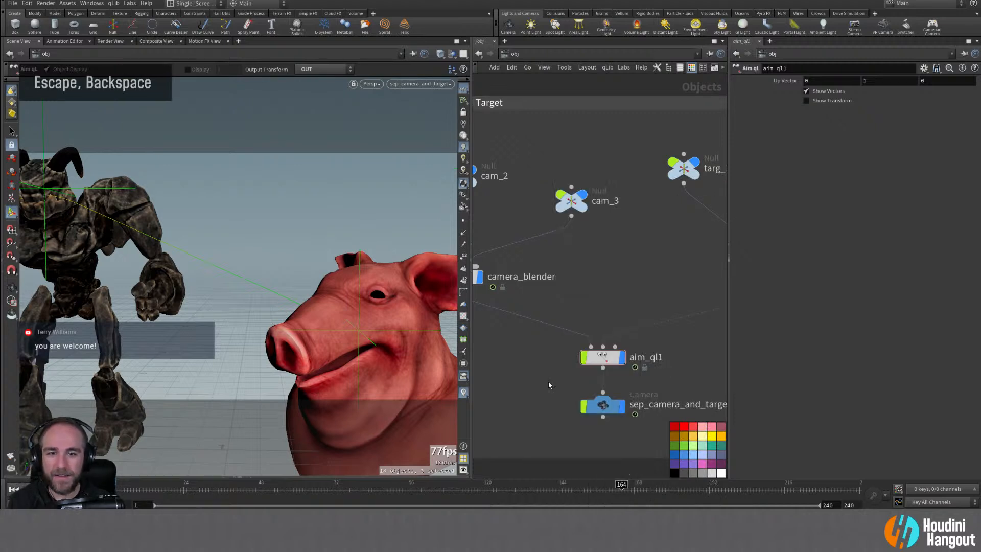
right_click_drag(551, 370, 541, 367, "alt")
middle_click_drag(577, 289, 607, 328, "alt")
right_click_drag(607, 328, 600, 328, "alt")
middle_click_drag(702, 337, 668, 347, "alt")
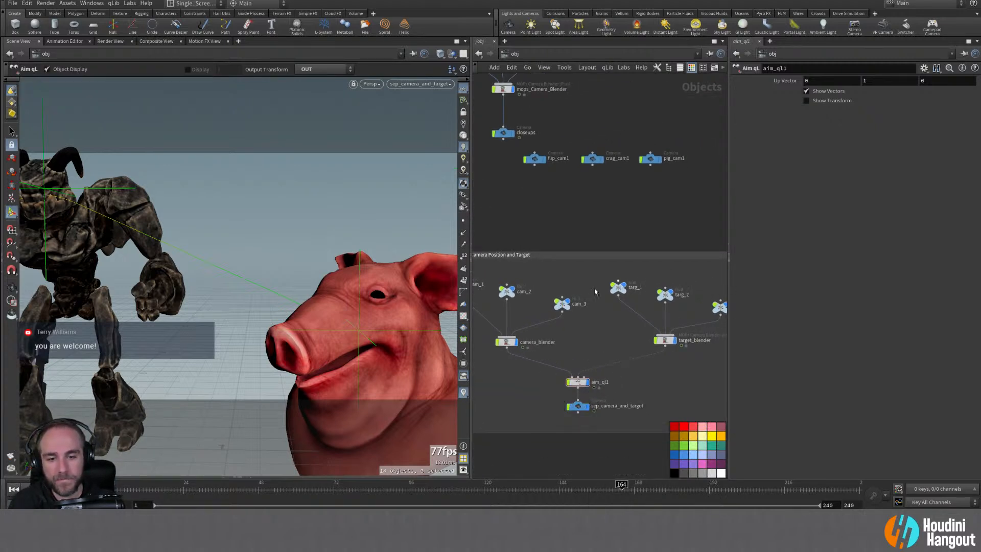
middle_click_drag(618, 344, 612, 380, "alt")
middle_click_drag(650, 248, 599, 387, "alt")
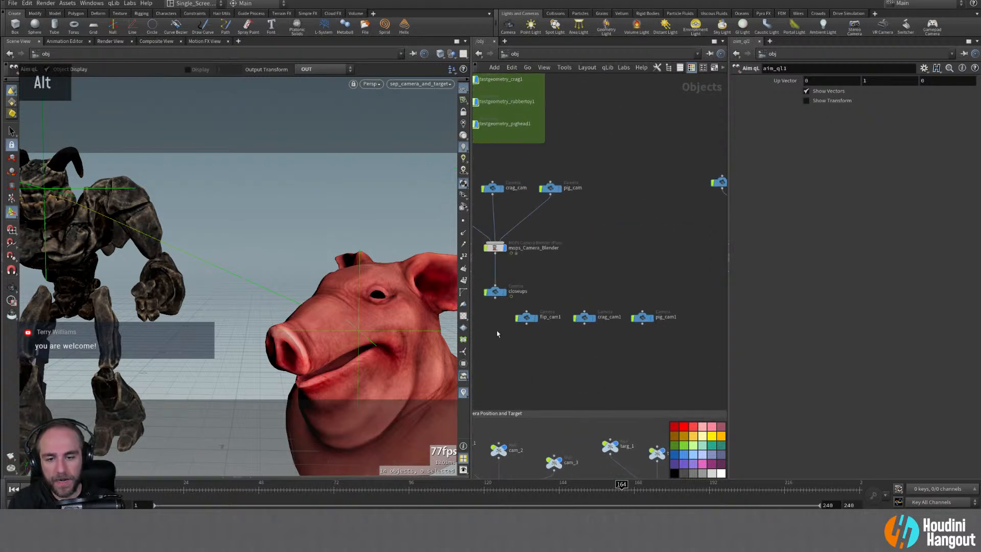
Step: Delete the unused flip_cam1, crag_cam1 and pig_cam1 cameras beneath the closeups camera
left_click_drag(492, 308, 713, 337)
key("Delete")
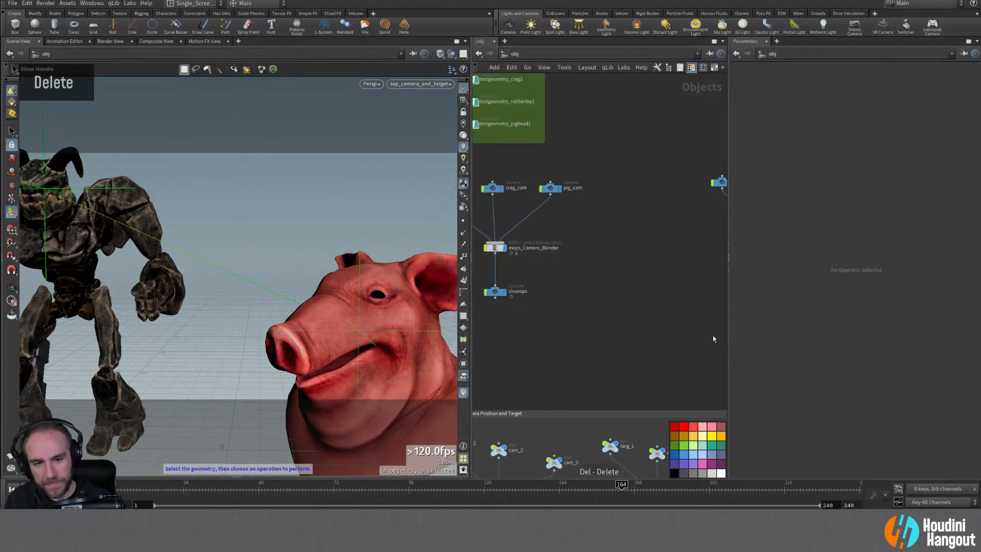
right_click_drag(671, 327, 648, 326, "alt")
middle_click_drag(654, 327, 660, 331, "alt")
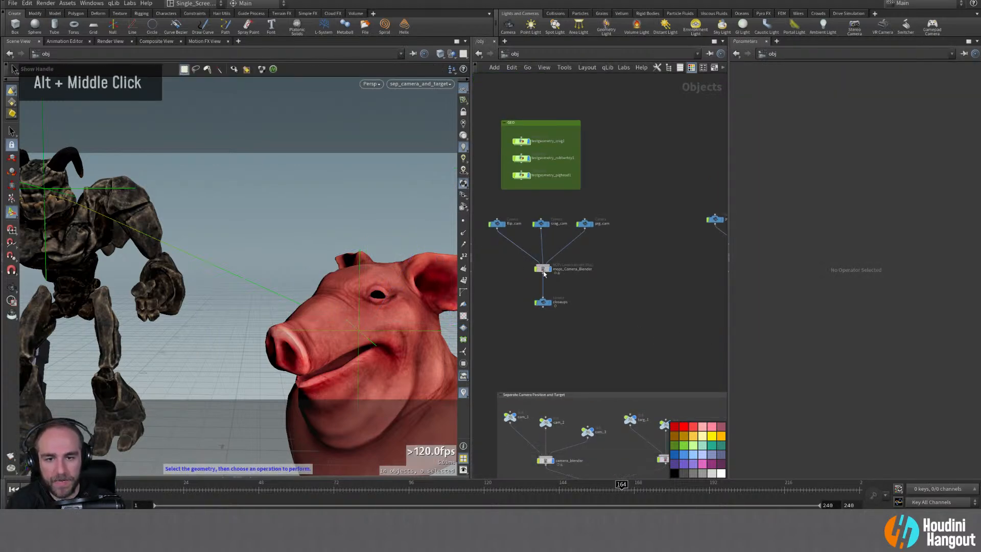
Step: Disable physics on the mops_Camera_Blender node
left_click(543, 270)
left_click(807, 149)
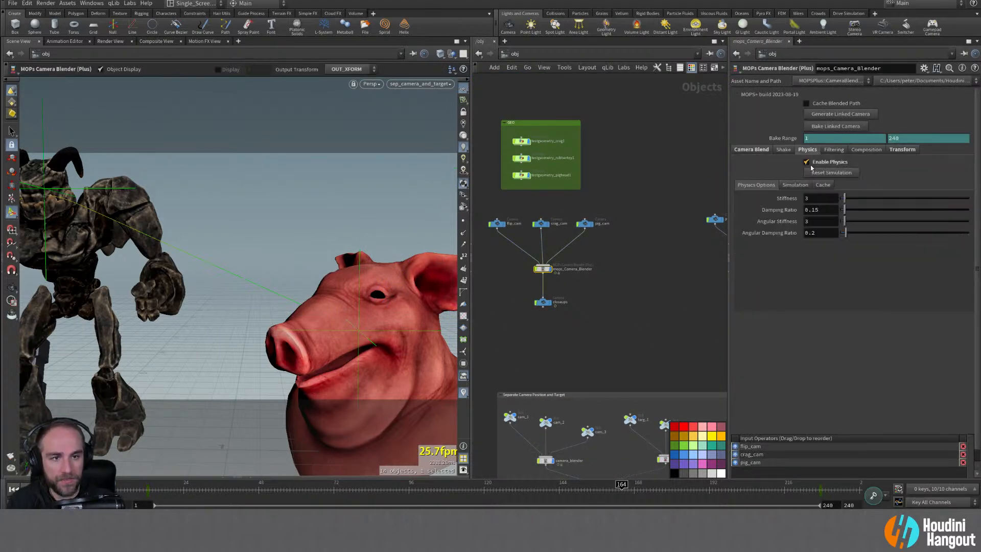
left_click(811, 161)
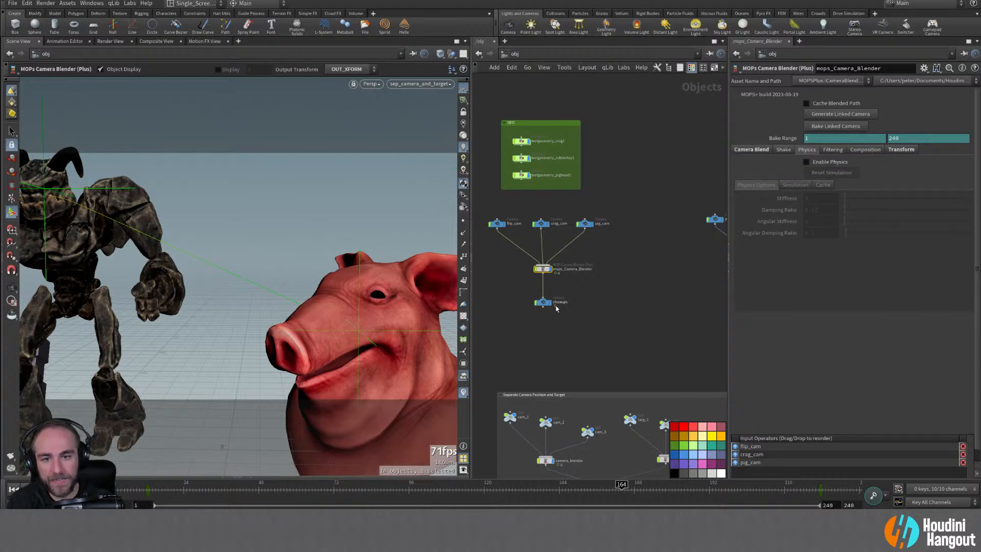
Step: Hide the viewport display of the cam and targ nulls in the Separate Camera Position and Target network box
middle_click(566, 362, "alt")
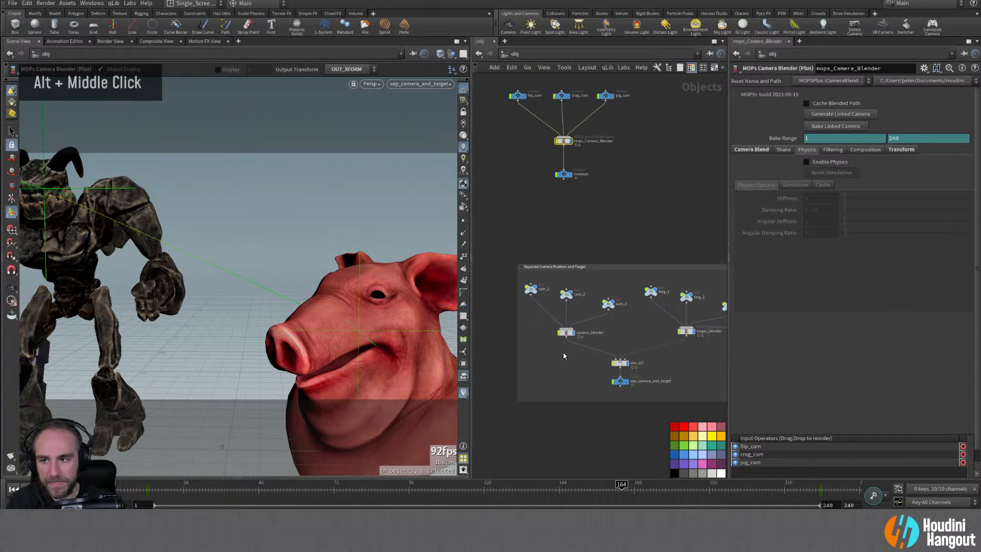
left_click(590, 395)
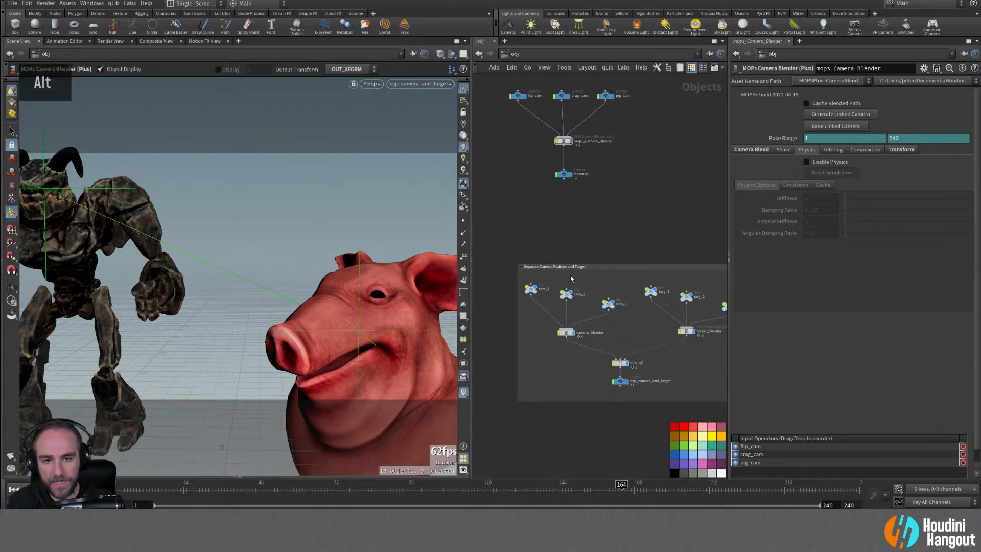
middle_click_drag(571, 279, 541, 283, "alt")
left_click_drag(498, 282, 734, 353)
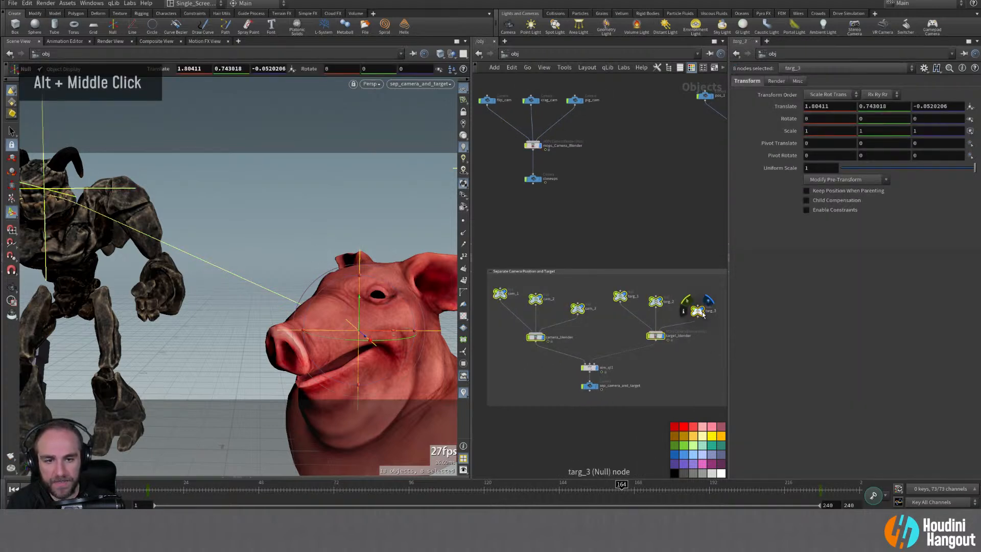
left_click(709, 300)
left_click(616, 370)
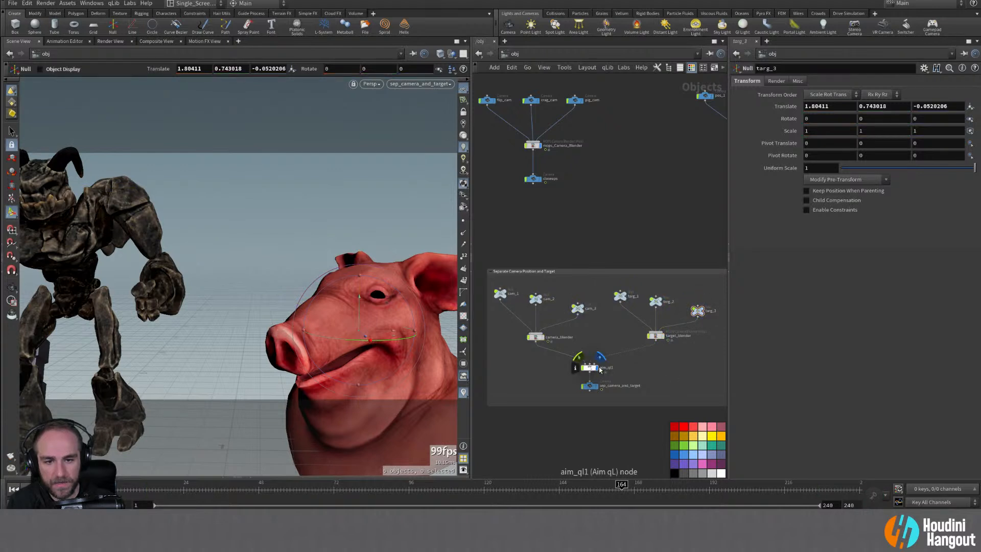
left_click_drag(598, 368, 594, 370)
Step: Look through the closeups camera in the viewport and return the playhead to the start of the timeline
right_click_drag(613, 199, 617, 222, "alt")
middle_click_drag(631, 217, 600, 310, "alt")
right_click_drag(599, 309, 618, 302, "alt")
middle_click_drag(486, 278, 521, 286, "alt")
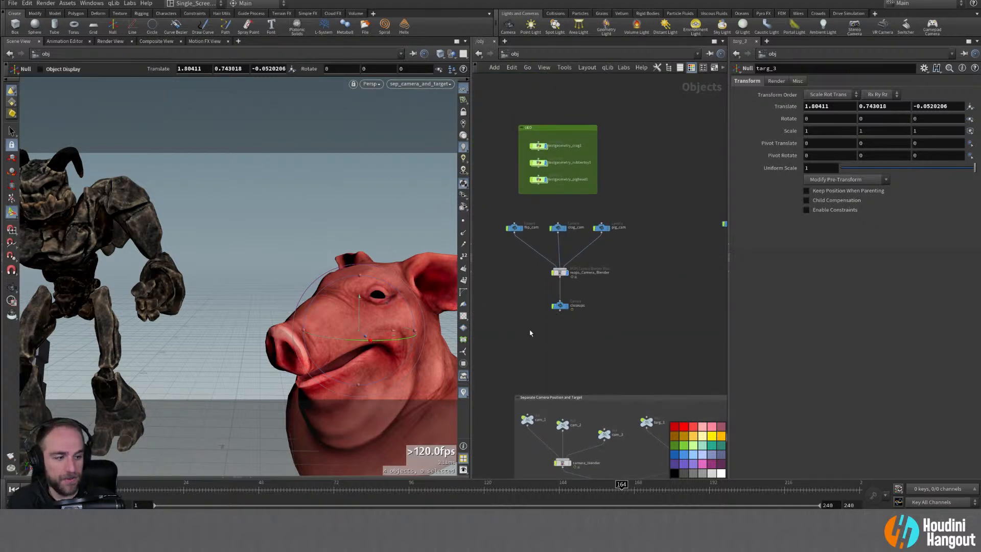
left_click(560, 273)
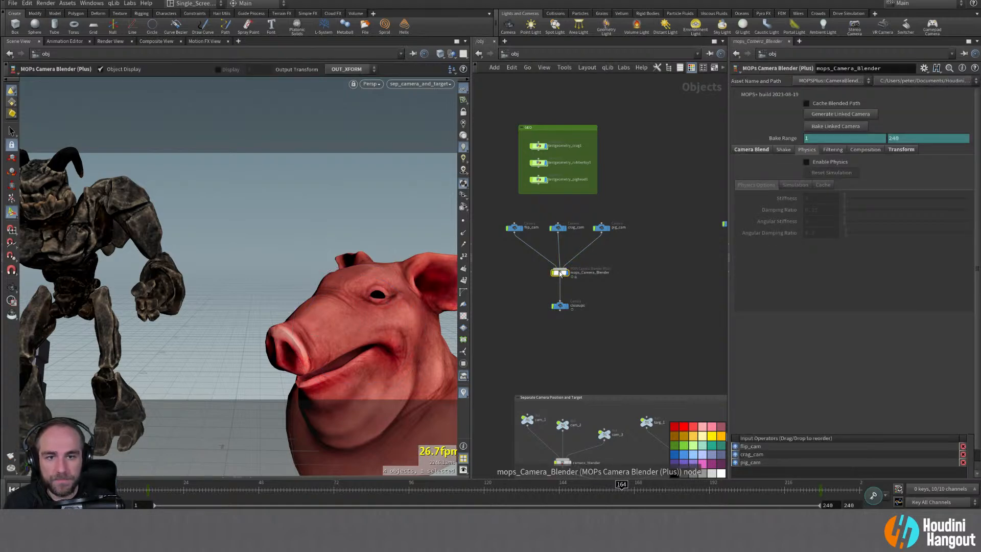
left_click(560, 306)
left_click(426, 84)
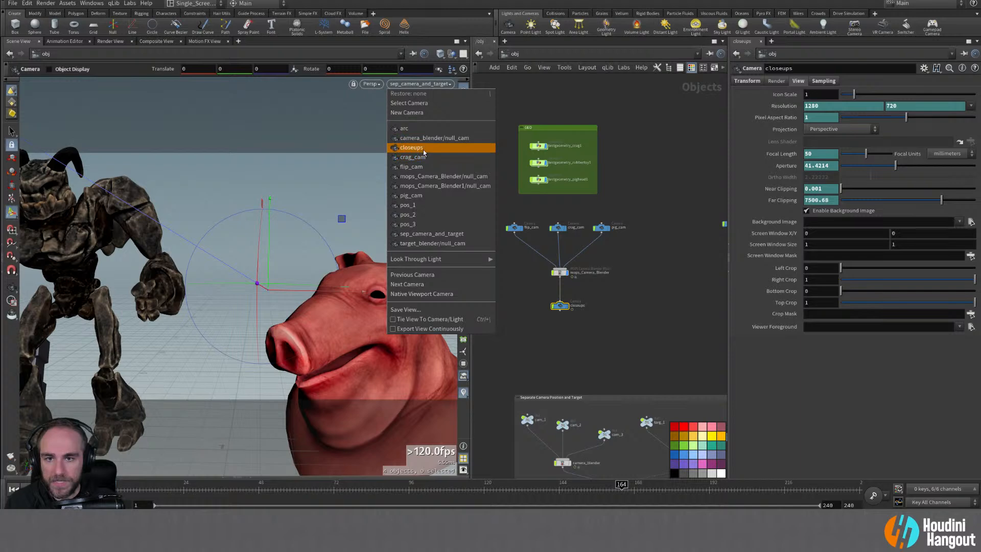
left_click(428, 148)
left_click_drag(213, 488, 119, 488)
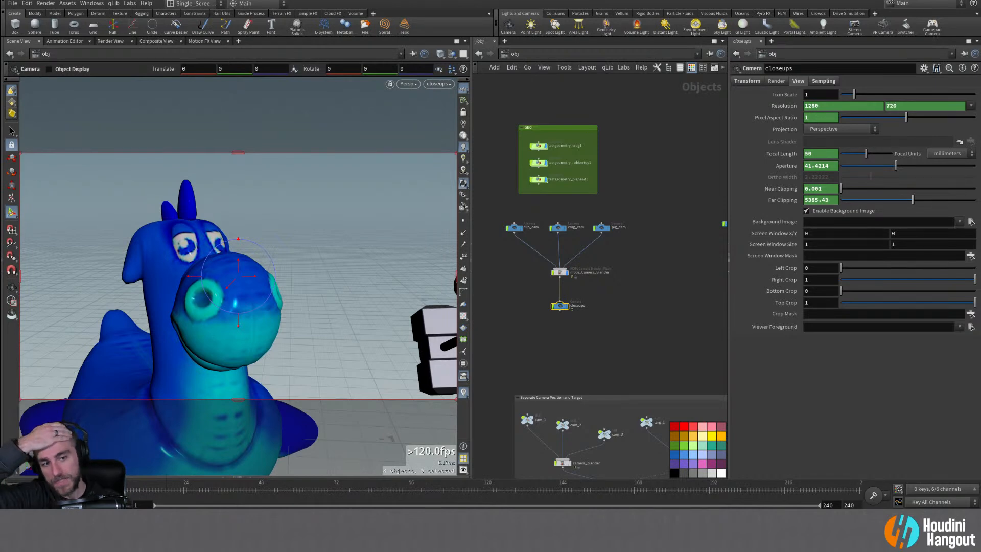
Step: Inspect the linked resolution expressions in the closeups camera's view settings
left_click(556, 273)
left_click(560, 306)
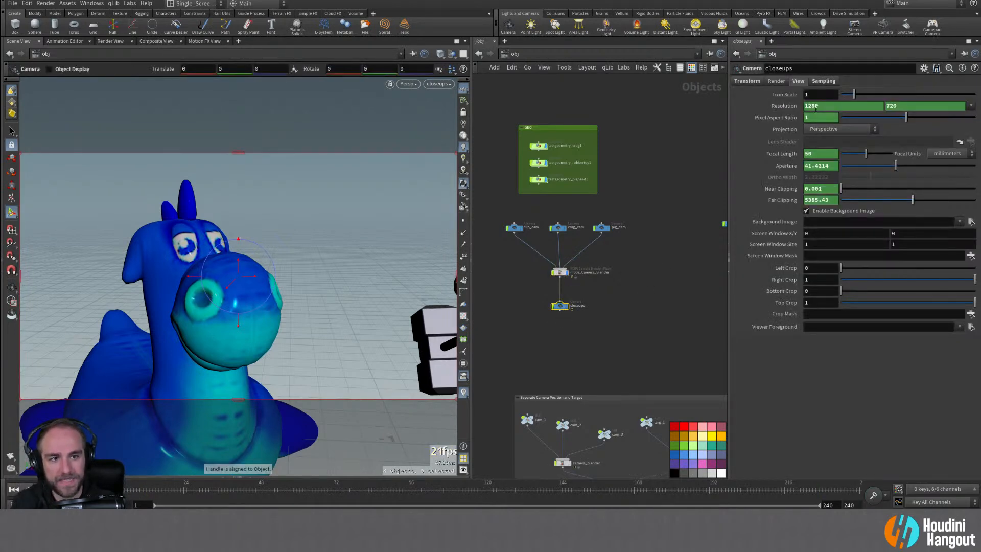
left_click(784, 106)
left_click(784, 106)
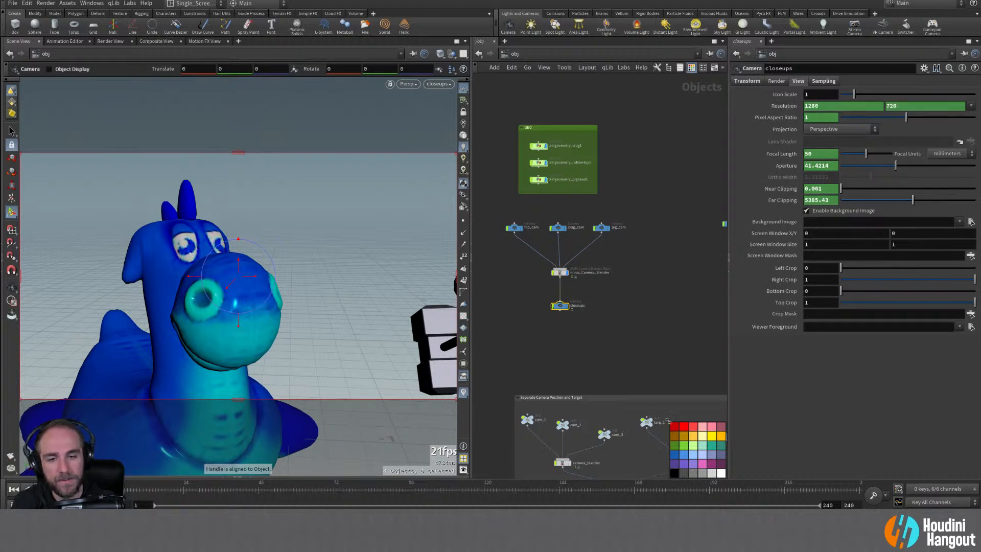
Step: Move the closeups node closer beneath mops_Camera_Blender and check its pixel aspect ratio expression
middle_click_drag(608, 460, 577, 344)
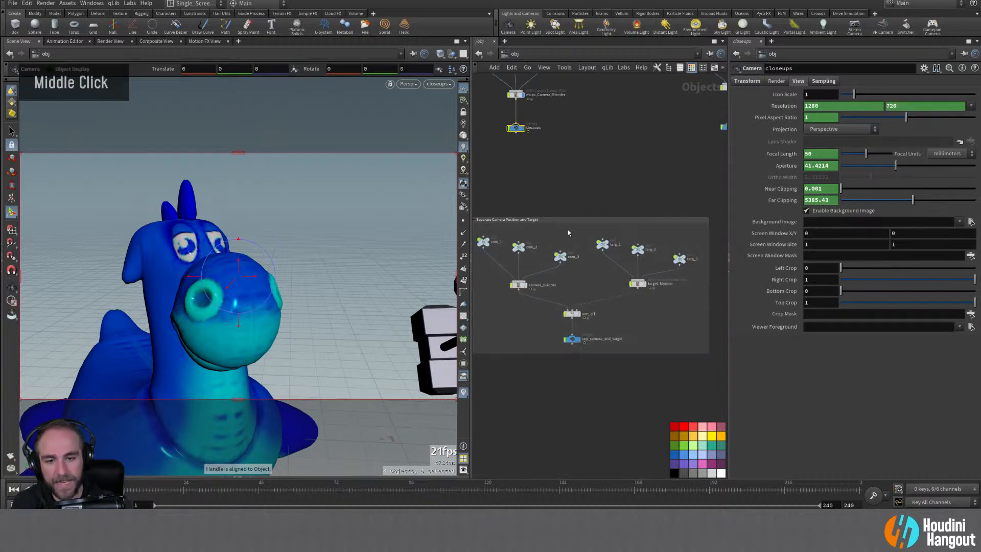
middle_click_drag(569, 183, 593, 327)
left_click_drag(541, 271, 540, 263)
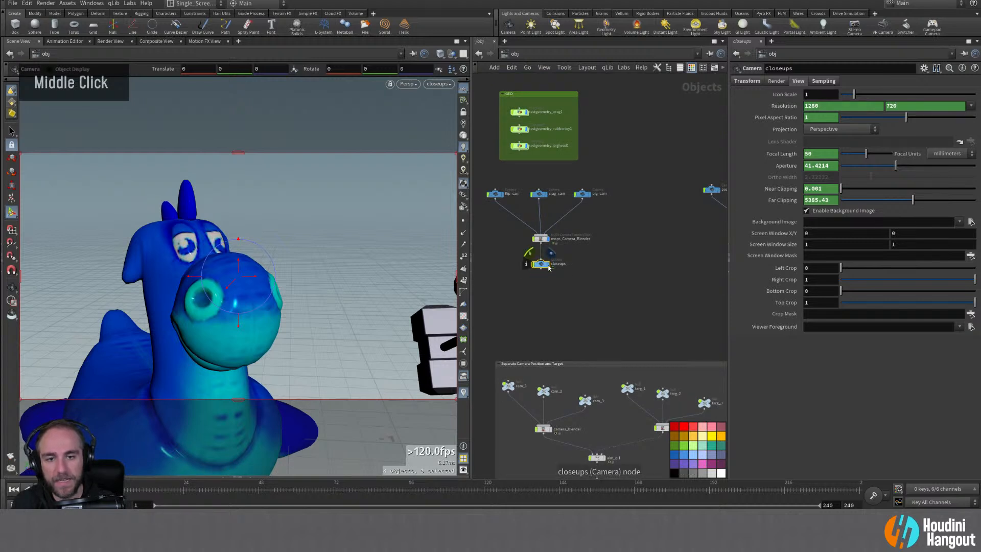
left_click(781, 117)
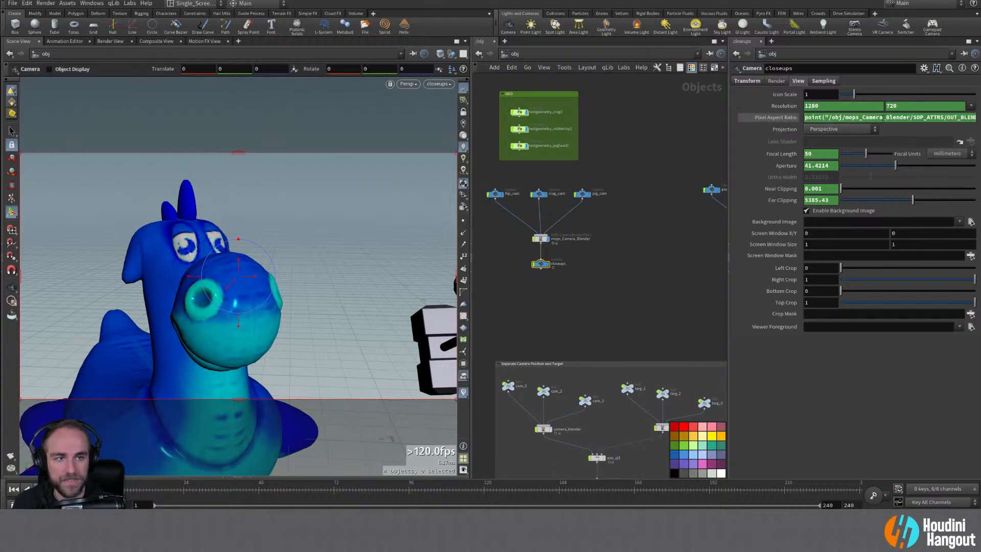
left_click(779, 117)
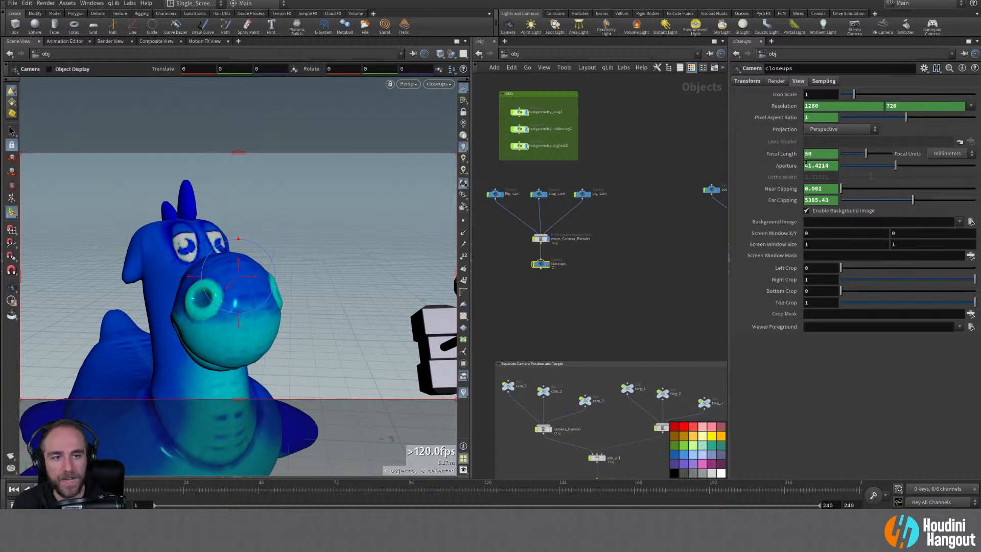
Step: Set flip_cam's focal length to 19.6 mm in its view settings
left_click(539, 239)
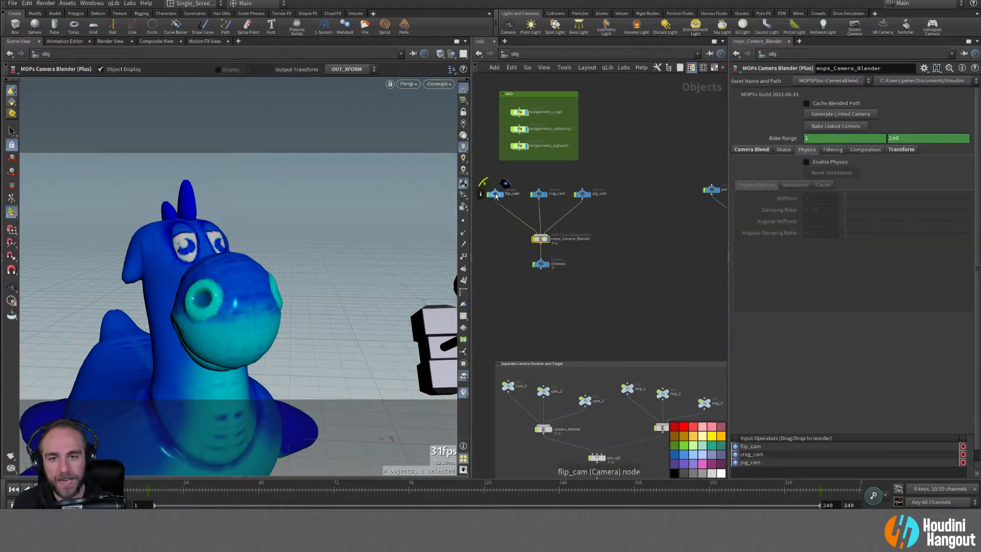
left_click(495, 193)
left_click(795, 80)
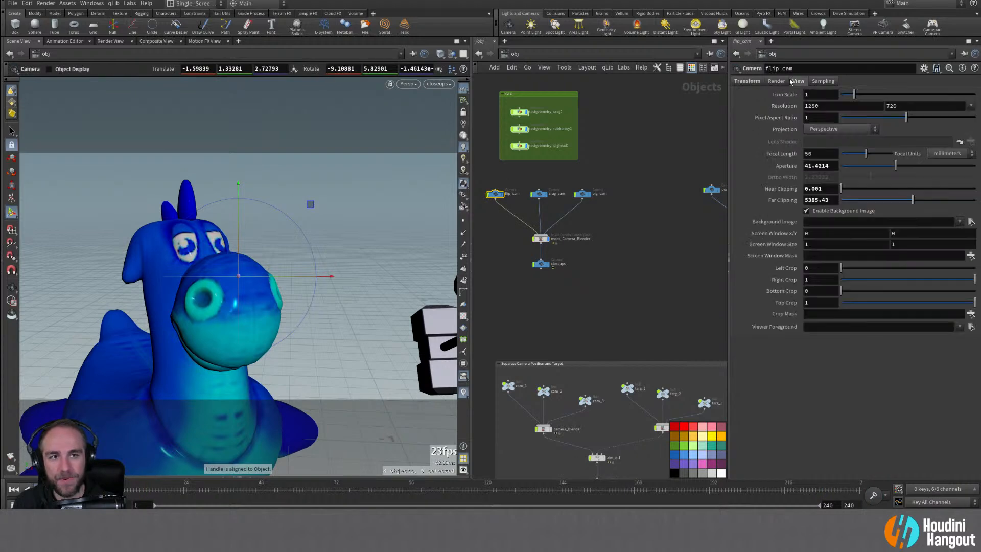
left_click_drag(861, 157, 851, 157)
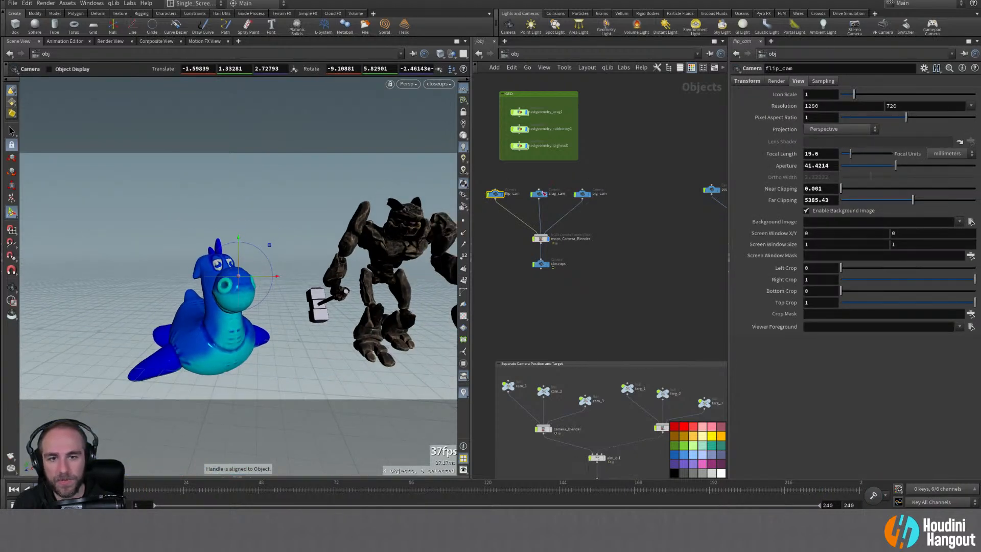
Step: Set crag_cam's focal length to 77.7 mm
left_click(538, 193)
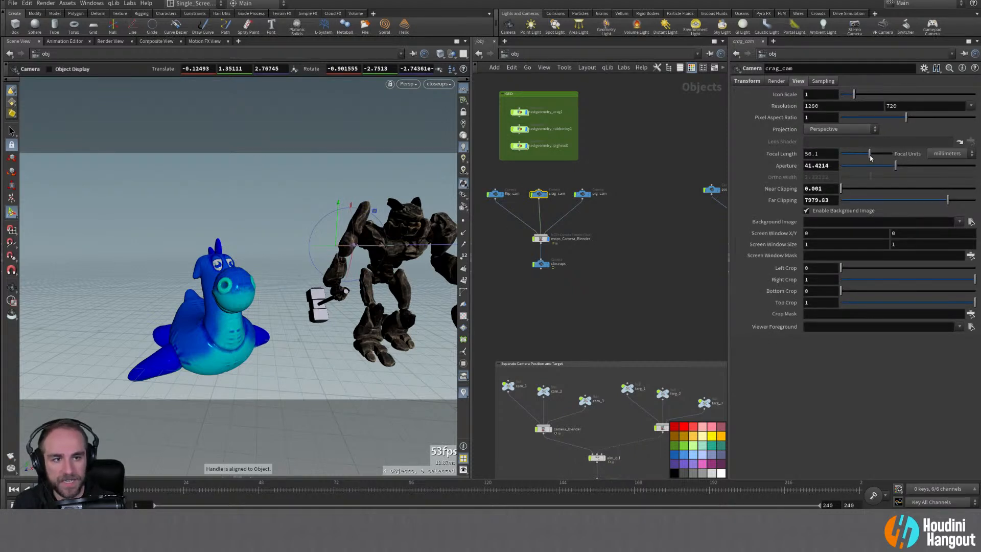
left_click(586, 197)
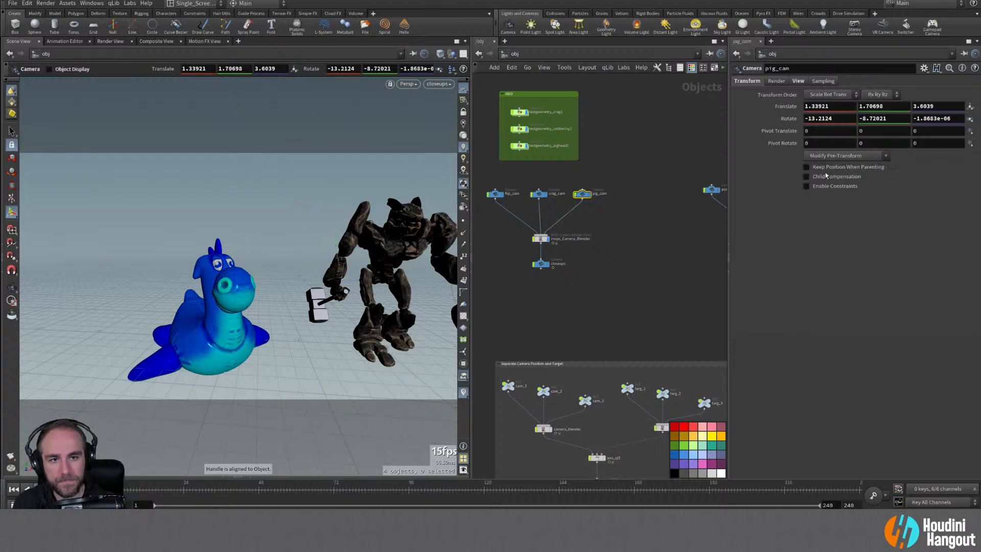
left_click(542, 197)
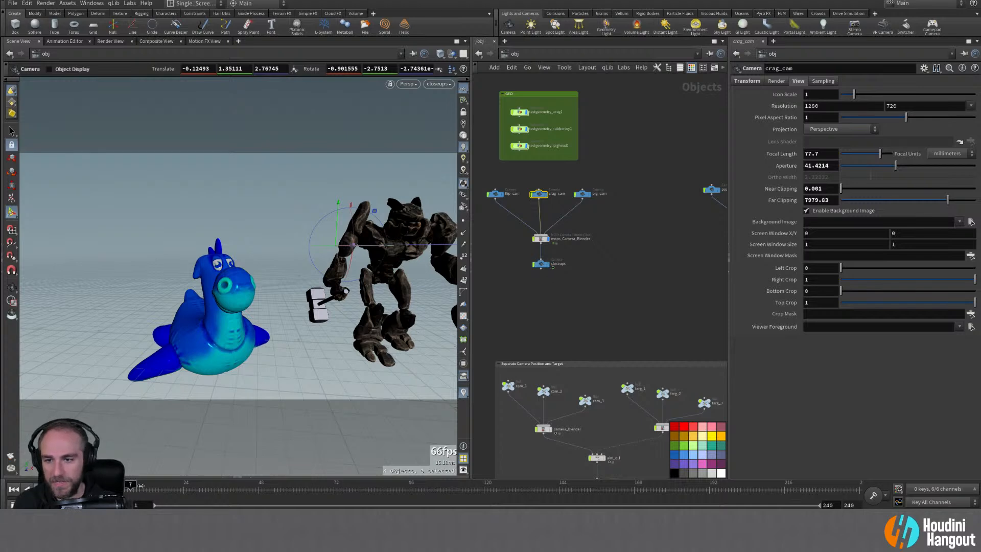
Step: Scrub the timeline with closeups selected to examine how its focal length blends between cameras, ending back at the start
left_click_drag(140, 485, 167, 490)
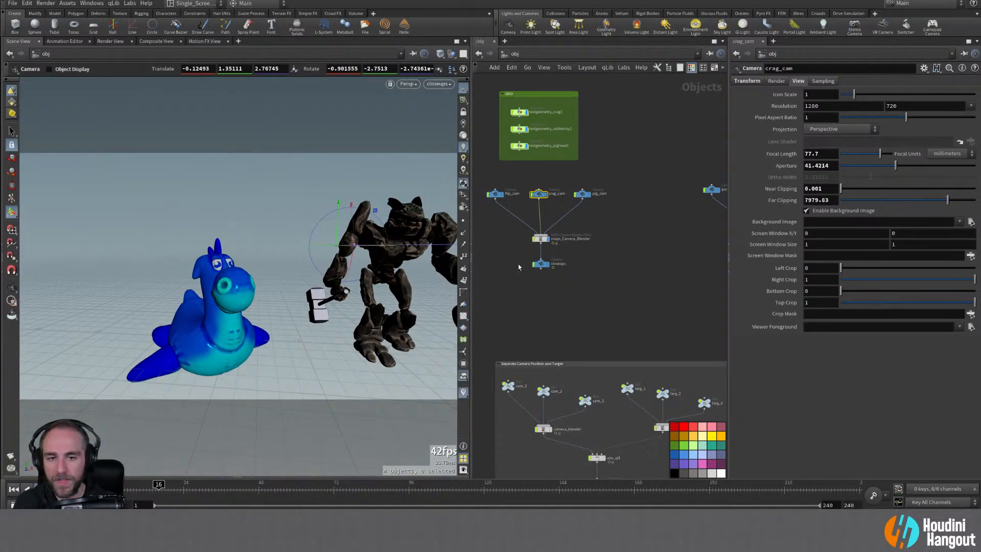
left_click(540, 265)
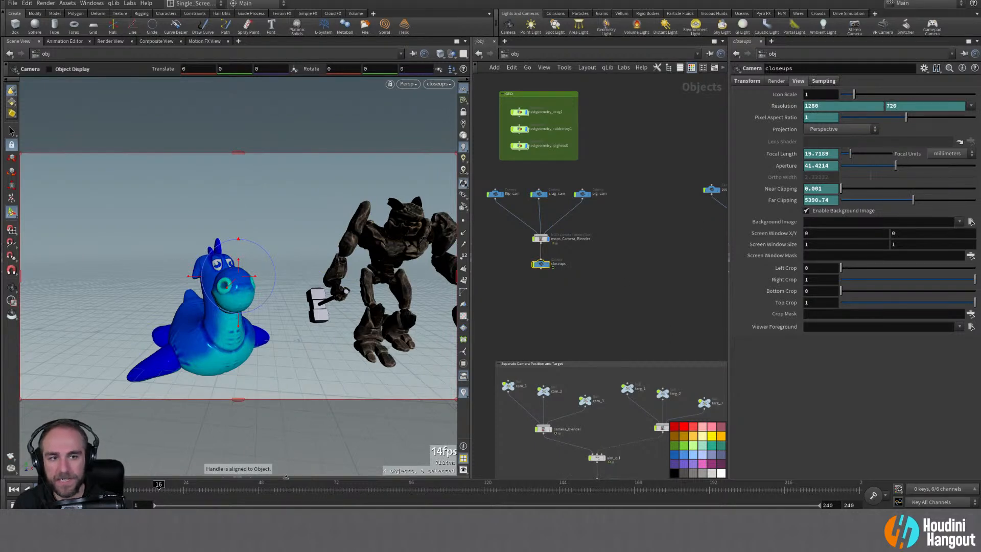
left_click_drag(217, 494, 337, 497)
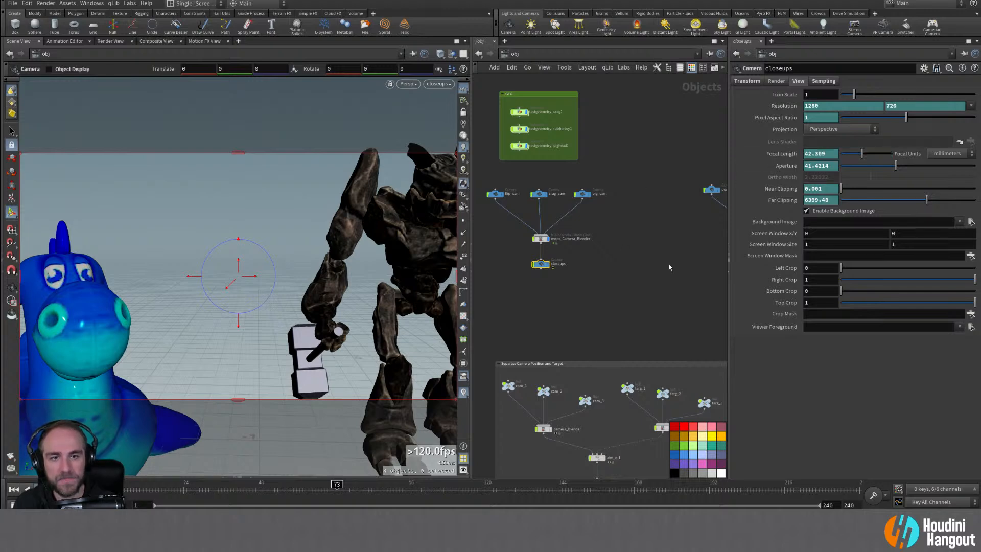
left_click_drag(199, 493, 113, 498)
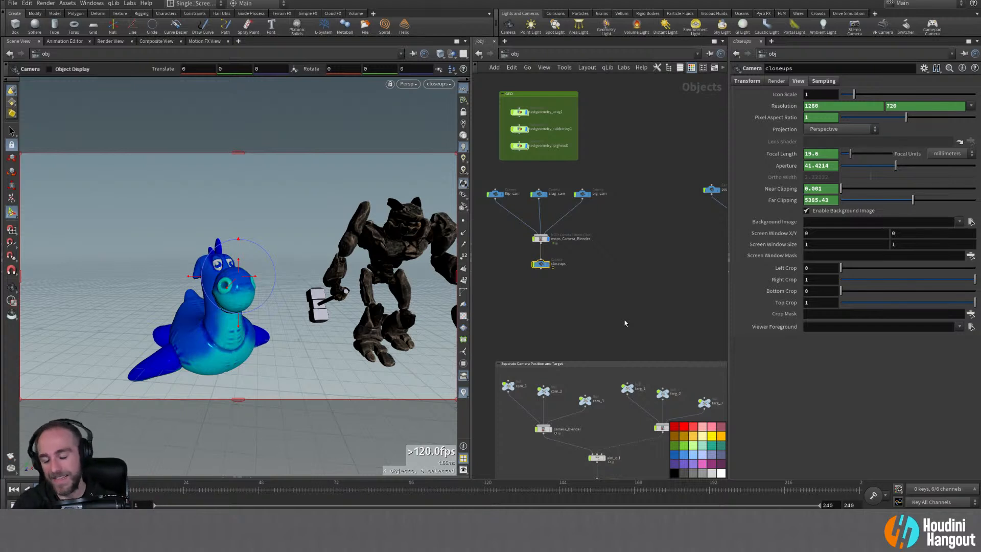
Step: Try to auto-arrange pos_1, pos_2, pos_3, their camera blender and the arc camera
middle_click_drag(628, 301, 562, 317, "alt")
scroll(615, 305, "down", 2)
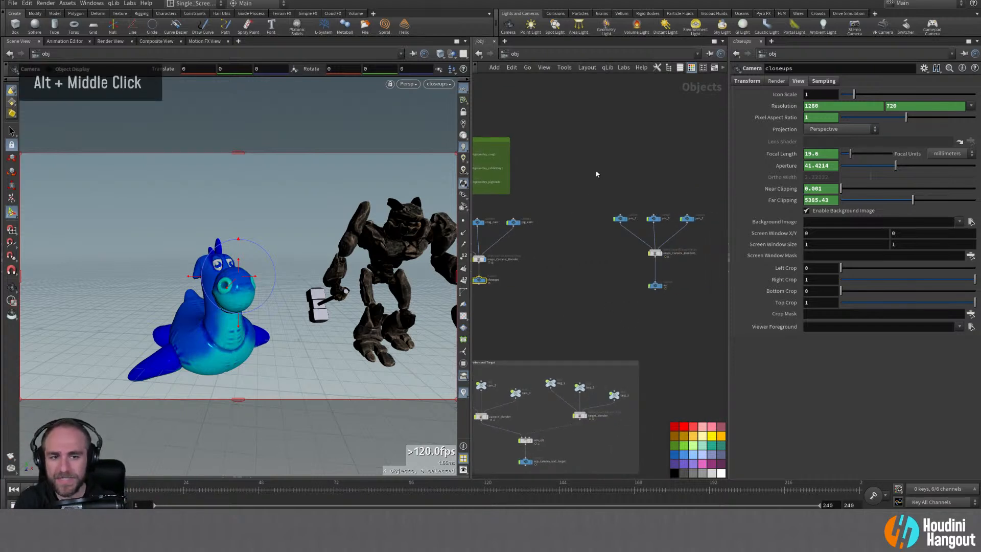
left_click_drag(593, 182, 707, 305)
key("shift+l")
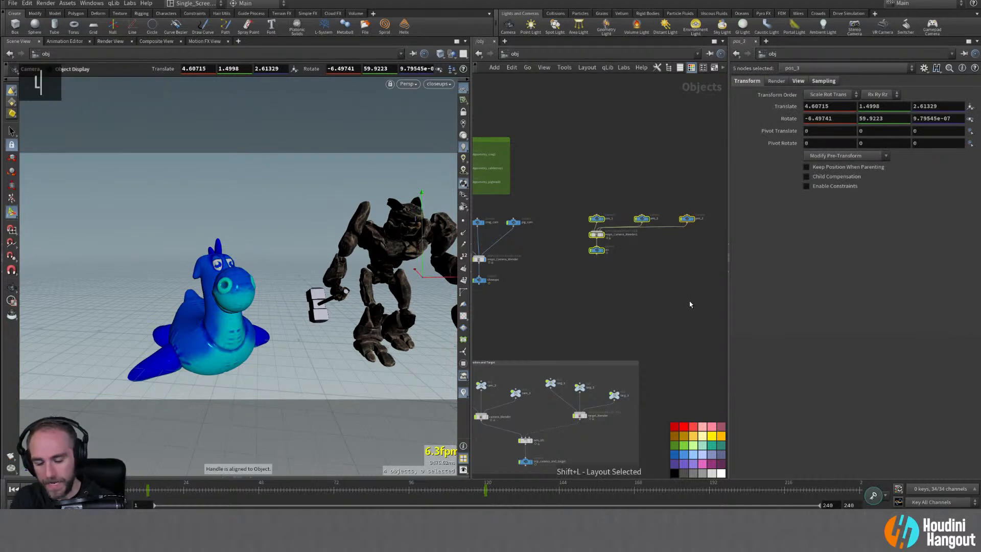
key("ctrl+z")
Step: Adjust the placement of pos_1 and pos_3 around pos_2 and shift the arc camera setup slightly lower
middle_click_drag(624, 284, 608, 296)
left_click_drag(605, 231, 606, 239)
left_click_drag(671, 231, 669, 227)
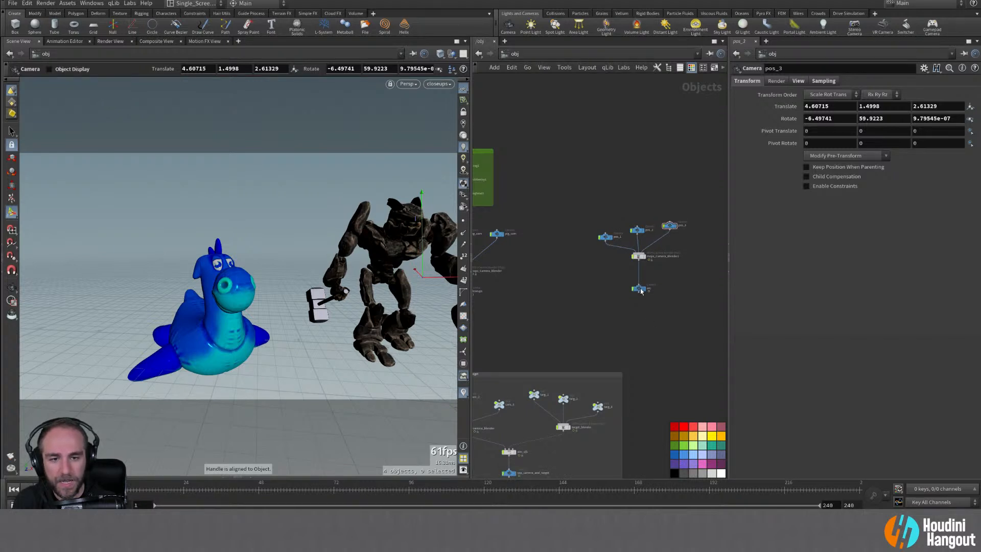
left_click_drag(587, 201, 690, 291)
left_click_drag(637, 257, 636, 275)
left_click(587, 302)
Step: Place flip_cam and pig_cam lower and closer on either side above mops_Camera_Blender, leaving that blender selected
middle_click_drag(564, 293, 569, 297)
right_click_drag(529, 301, 542, 291)
middle_click_drag(541, 290, 679, 305)
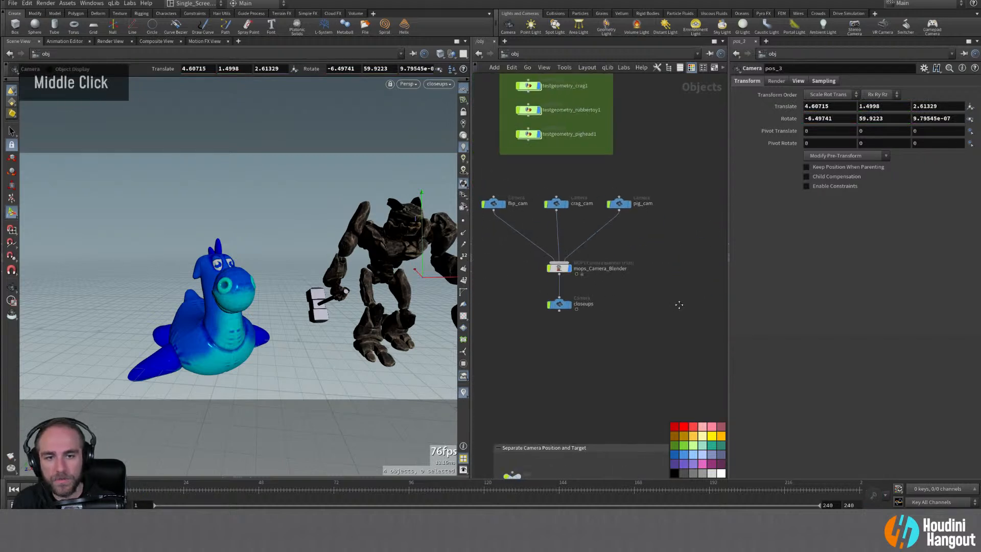
left_click(560, 268)
left_click_drag(494, 205, 506, 231)
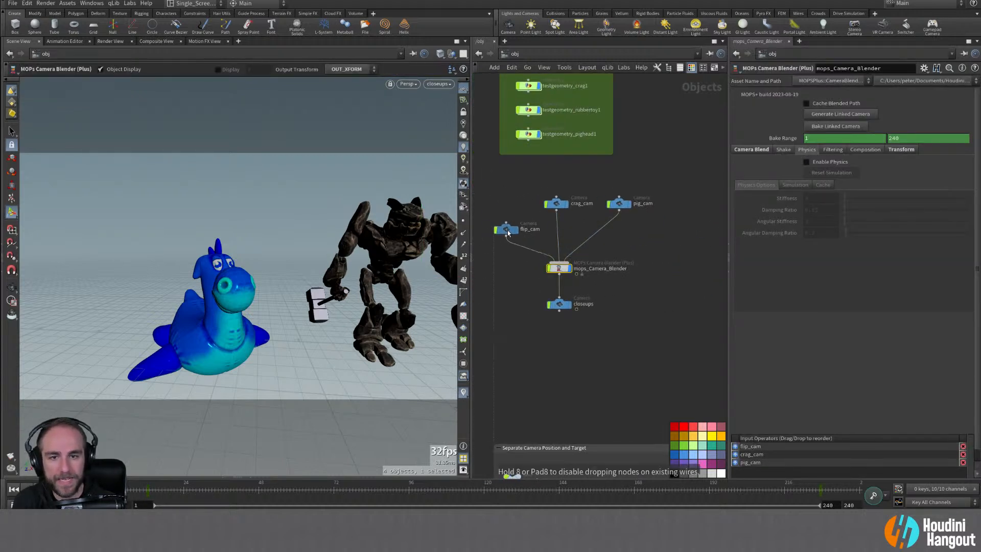
left_click_drag(625, 205, 621, 231)
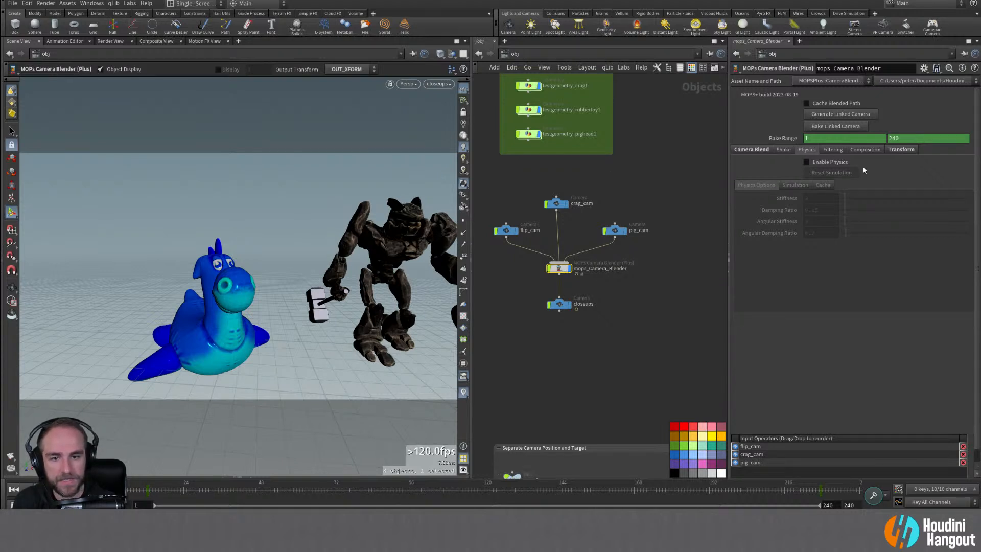
Step: Enable filtering on mops_Camera_Blender
left_click(825, 150)
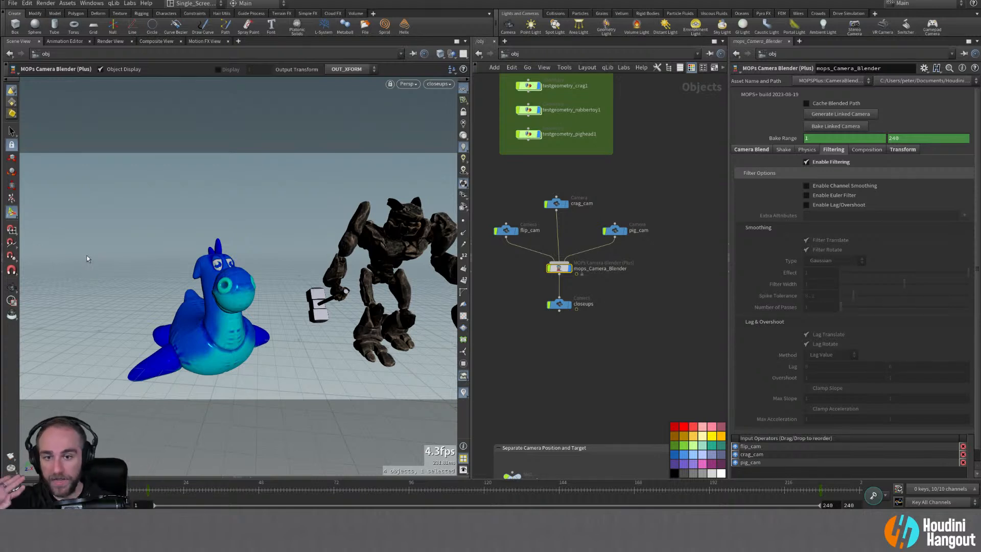
Step: Enable channel smoothing on mops_Camera_Blender, set its number of passes to 2 and scrub the animation to check it
left_click(807, 185)
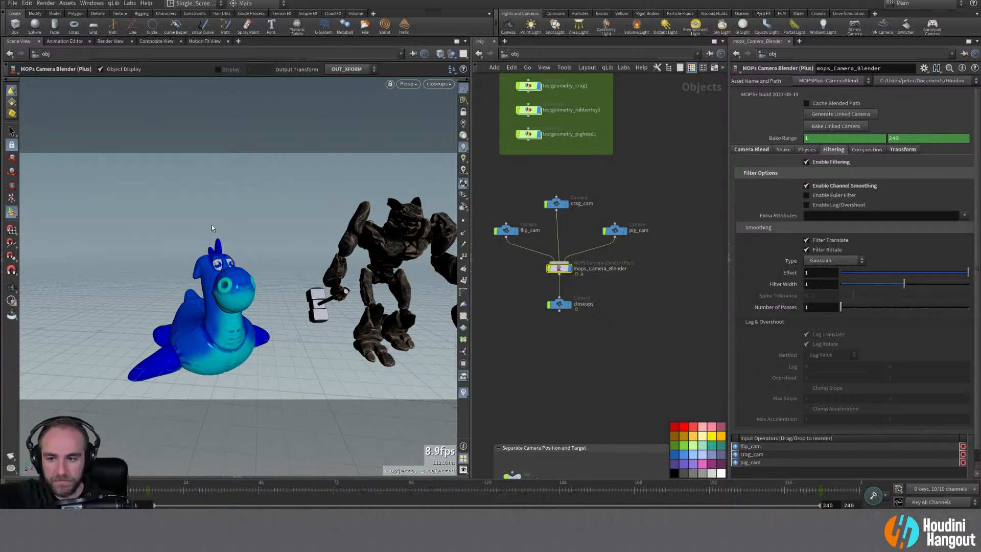
left_click_drag(114, 494, 380, 497)
left_click_drag(945, 274, 971, 273)
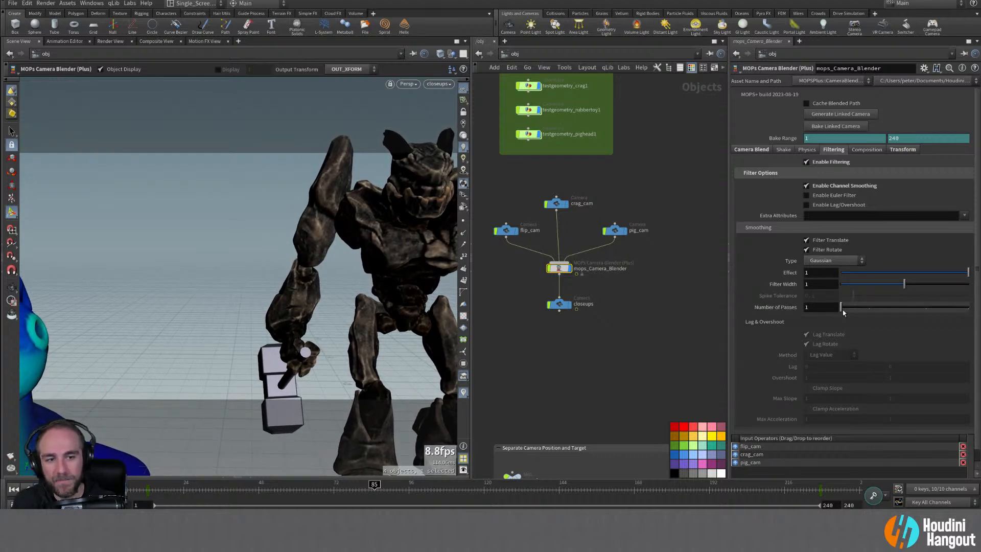
left_click_drag(841, 306, 854, 306)
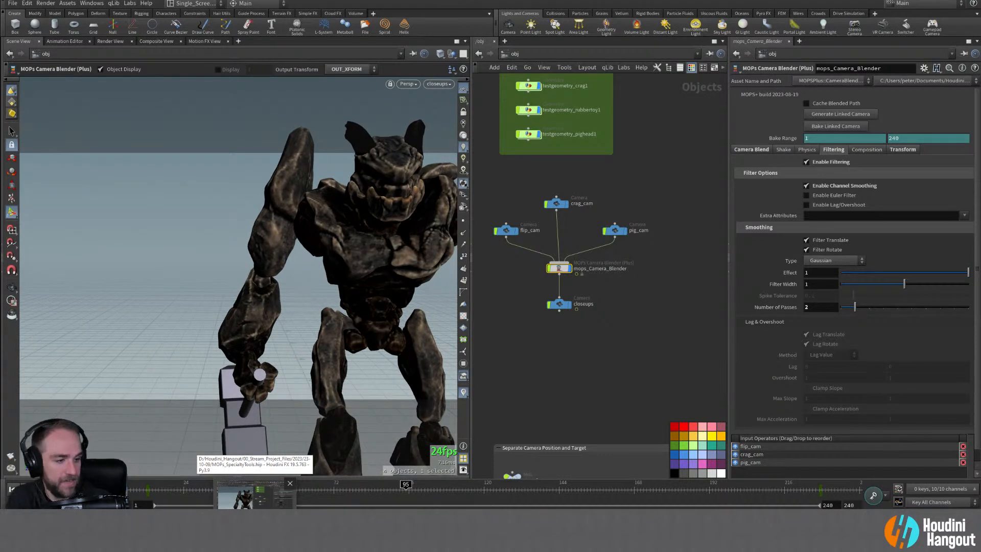
scroll(853, 306, "down", 1)
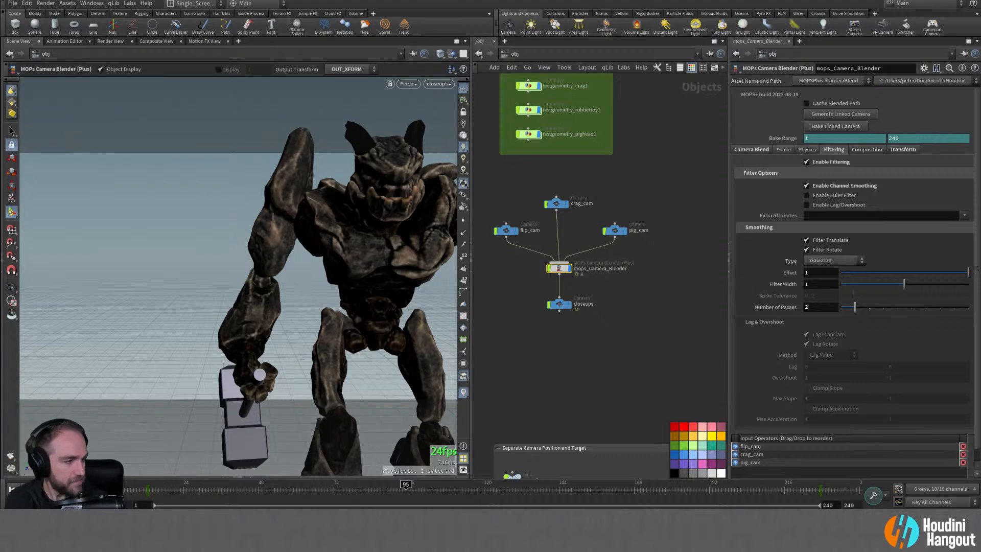
scroll(853, 306, "down", 1)
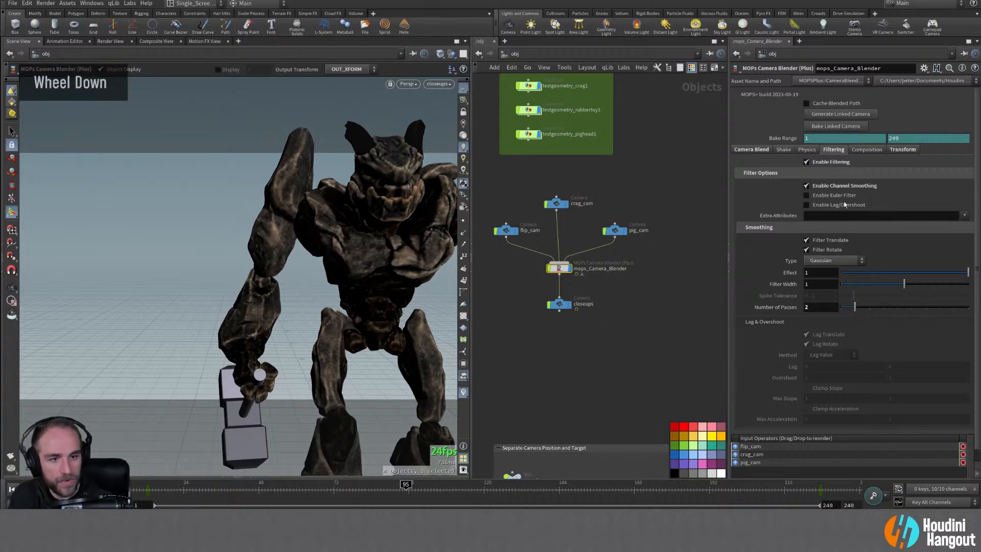
Step: Try lag/overshoot filtering on mops_Camera_Blender and look through the available lag methods
left_click(807, 205)
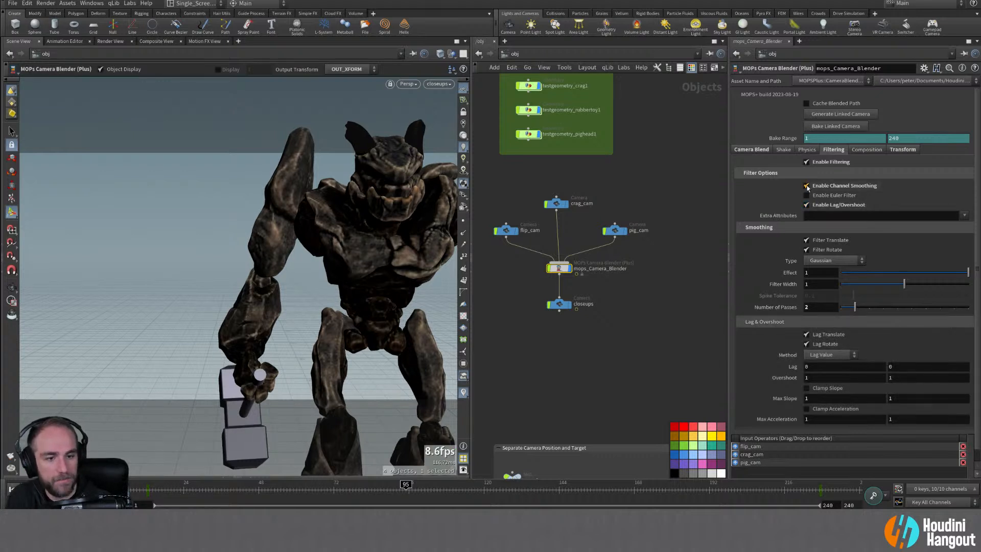
left_click(828, 354)
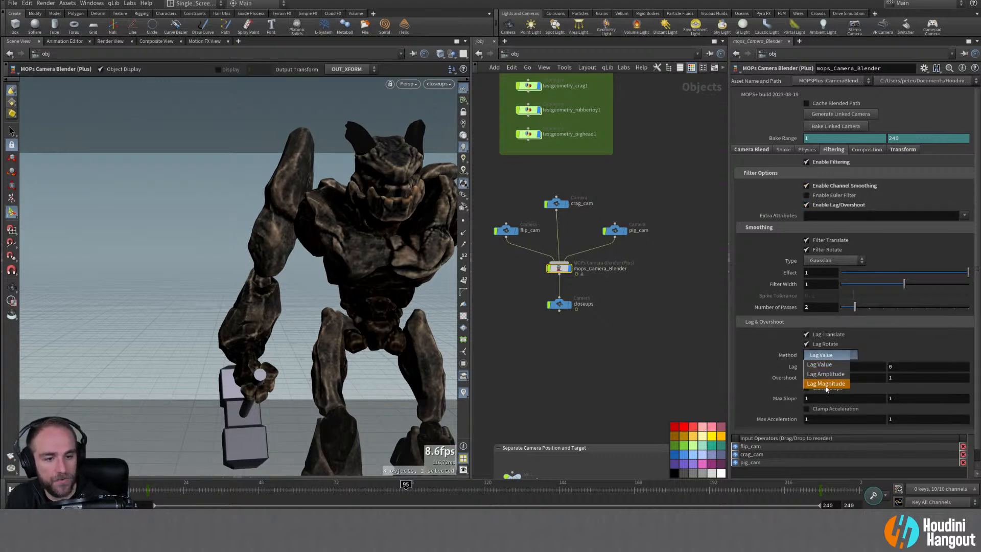
left_click(893, 343)
scroll(892, 343, "down", 1)
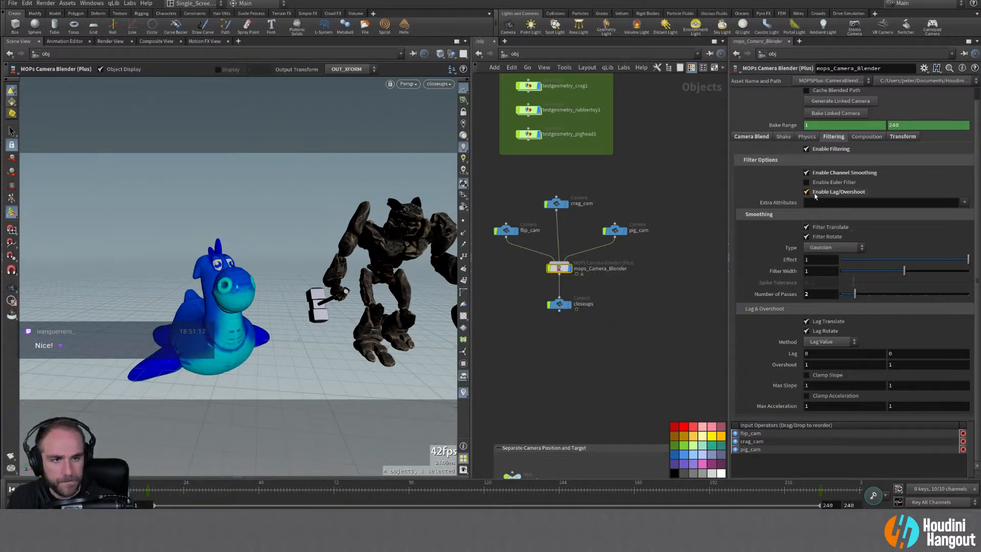
Step: Turn off channel smoothing, lag/overshoot and the overall filtering on mops_Camera_Blender, with playback returned to the first frame
left_click(806, 174)
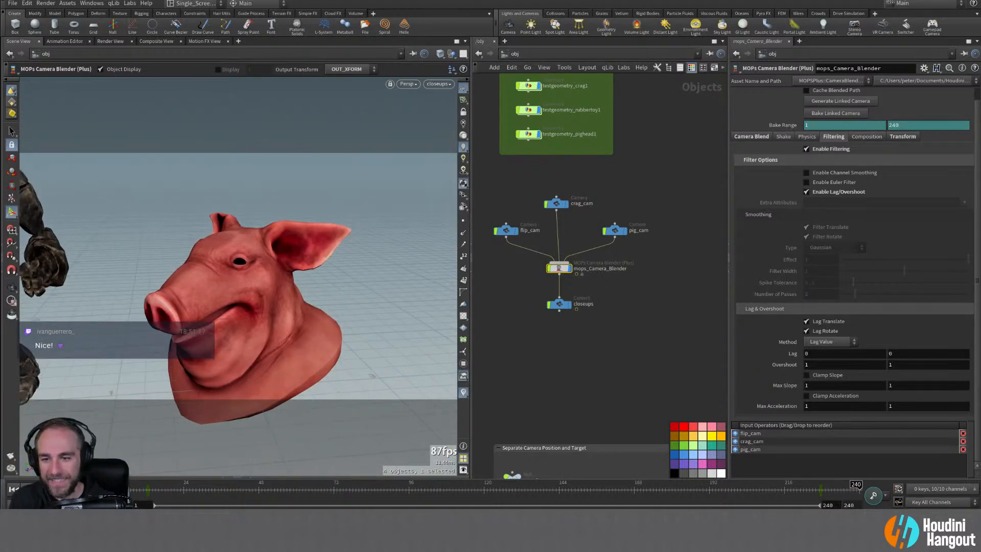
left_click_drag(150, 491, 4, 485)
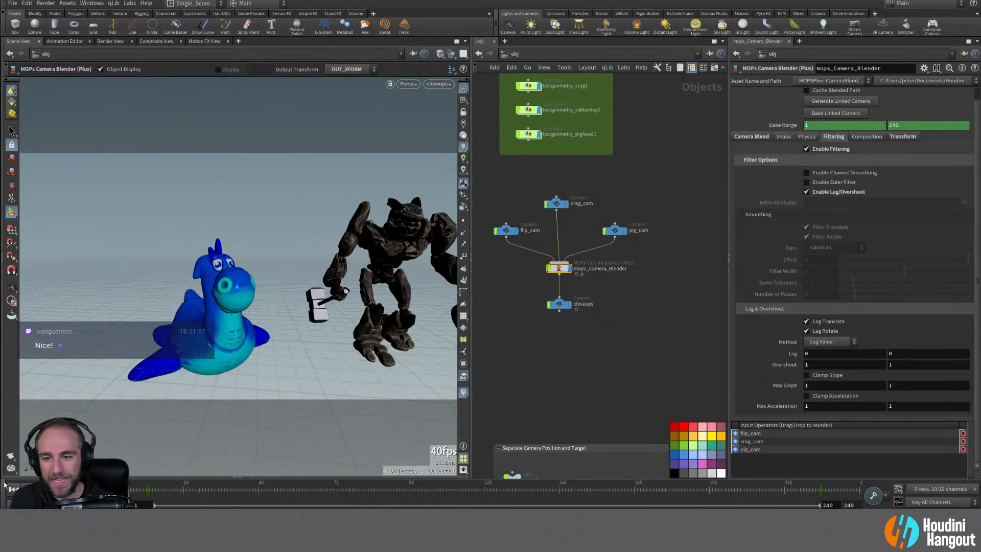
middle_click_drag(571, 374, 604, 350, "alt")
right_click_drag(603, 350, 599, 354, "alt")
middle_click_drag(598, 354, 565, 344, "alt")
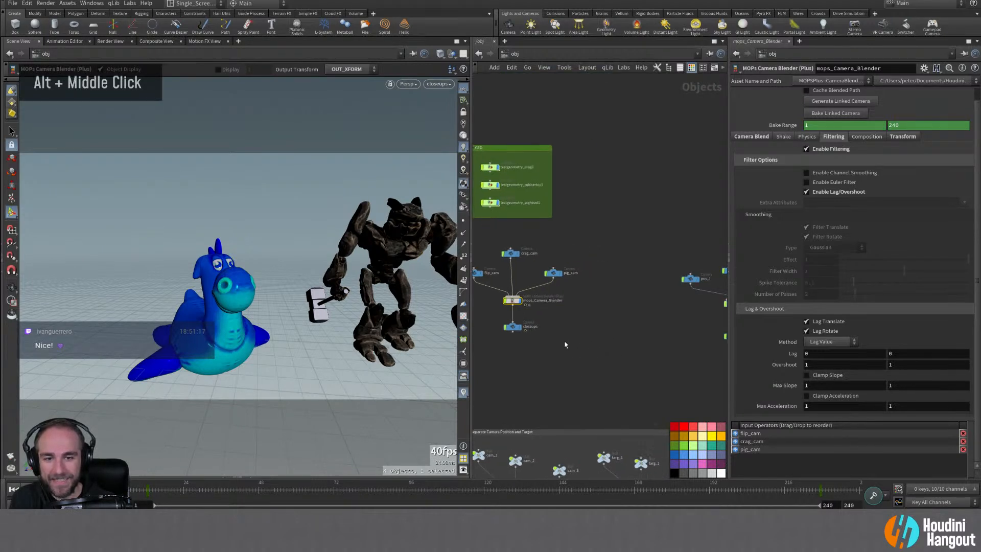
middle_click_drag(625, 340, 666, 353, "alt")
left_click(807, 193)
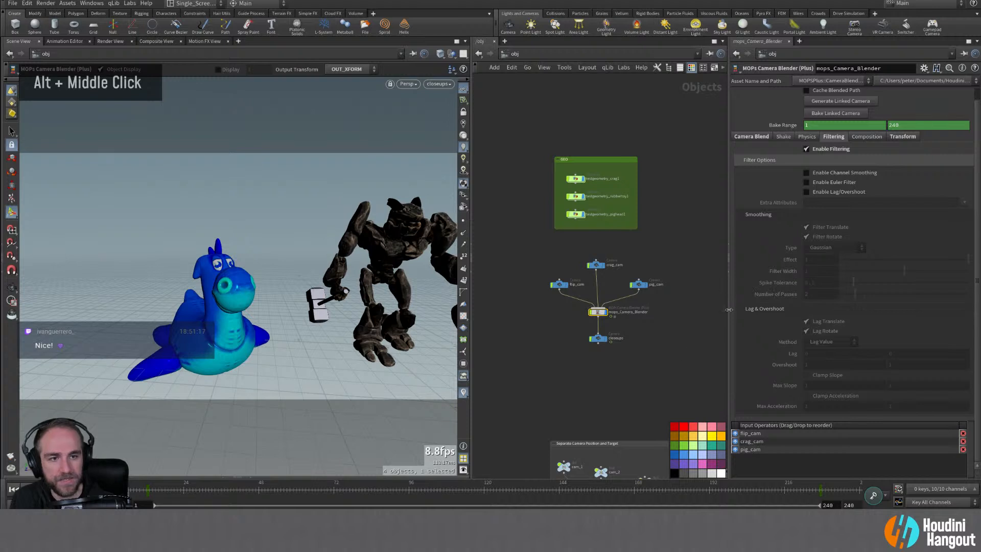
left_click(806, 149)
Step: Move the arc camera setup with its three pos cameras and blender closer to the closeups setup
middle_click_drag(627, 436, 567, 388, "alt")
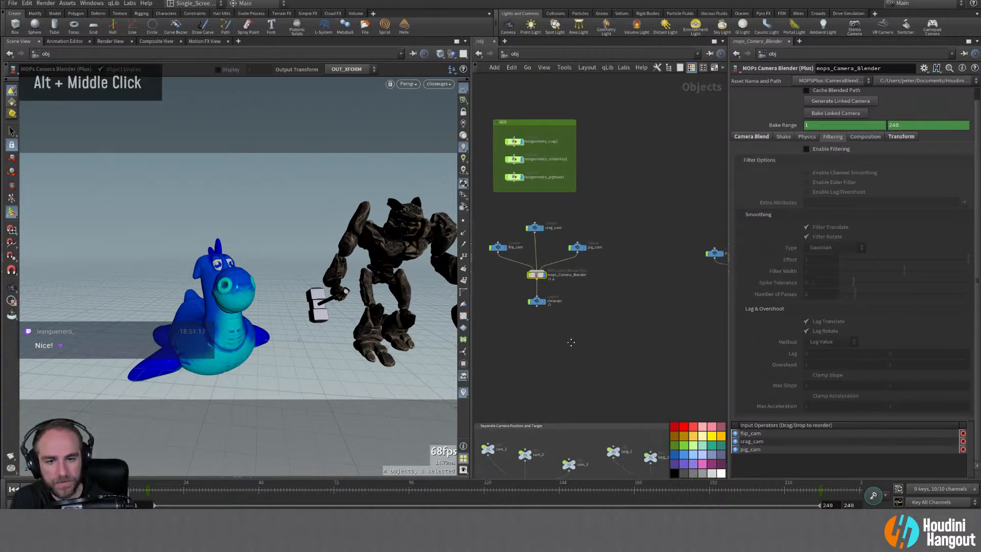
right_click_drag(567, 388, 645, 327, "alt")
middle_click_drag(645, 327, 637, 300, "alt")
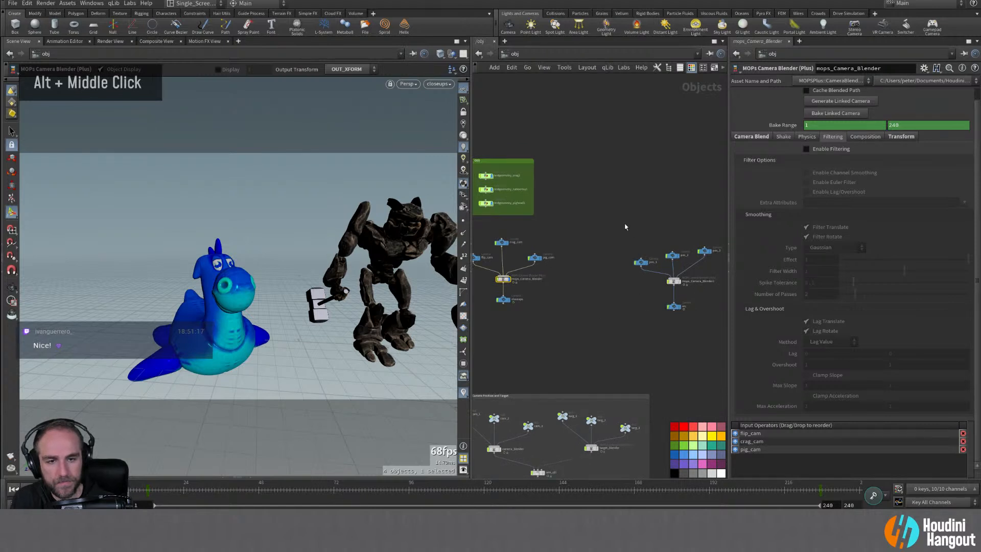
left_click_drag(625, 227, 724, 322)
left_click_drag(671, 284, 610, 276)
Step: Enclose the closeups and arc camera setups in one network box, enlarge it around the nodes and color it dark grey
middle_click_drag(566, 332, 590, 347, "alt")
left_click_drag(481, 242, 700, 365)
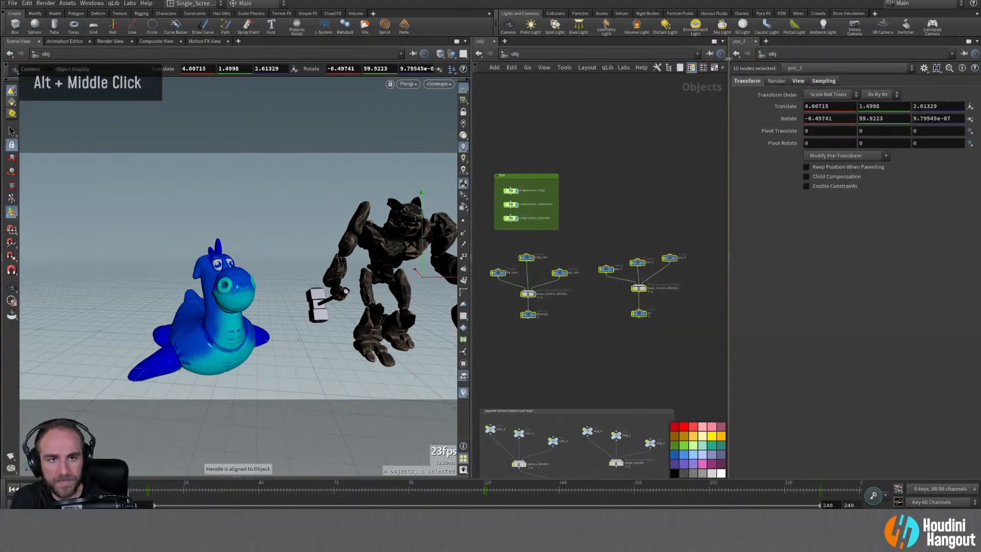
left_click(702, 68)
left_click_drag(498, 246, 480, 239)
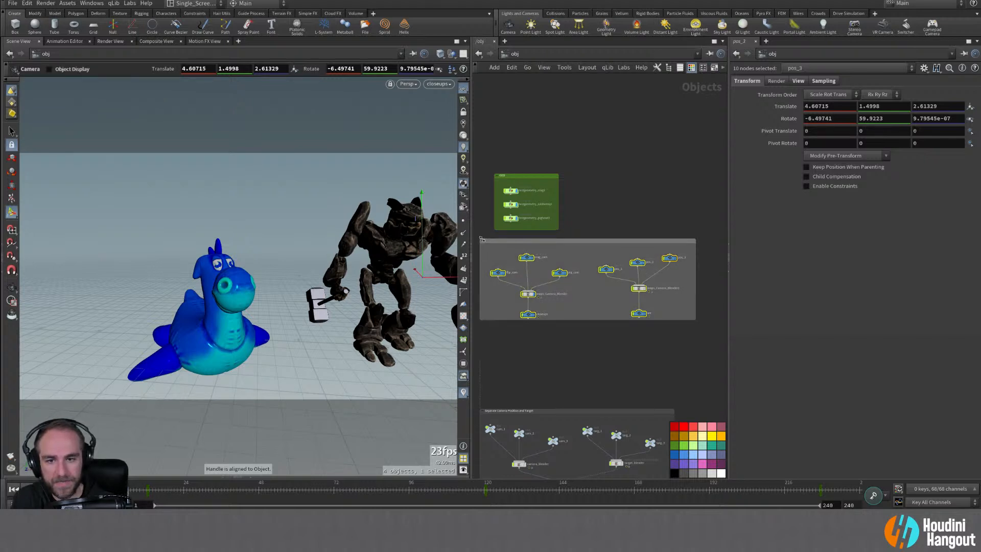
middle_click_drag(480, 239, 485, 238, "alt")
left_click_drag(701, 319, 714, 332)
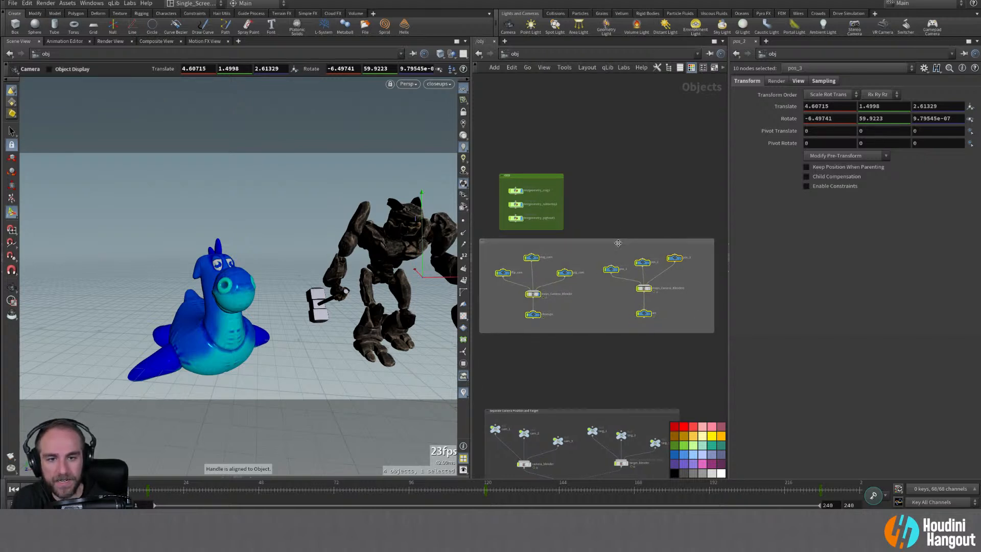
left_click(622, 240)
left_click(684, 464)
Step: Title the new network box "Standard Camera Blending"
right_click_drag(560, 334, 554, 328)
middle_click_drag(554, 328, 565, 254)
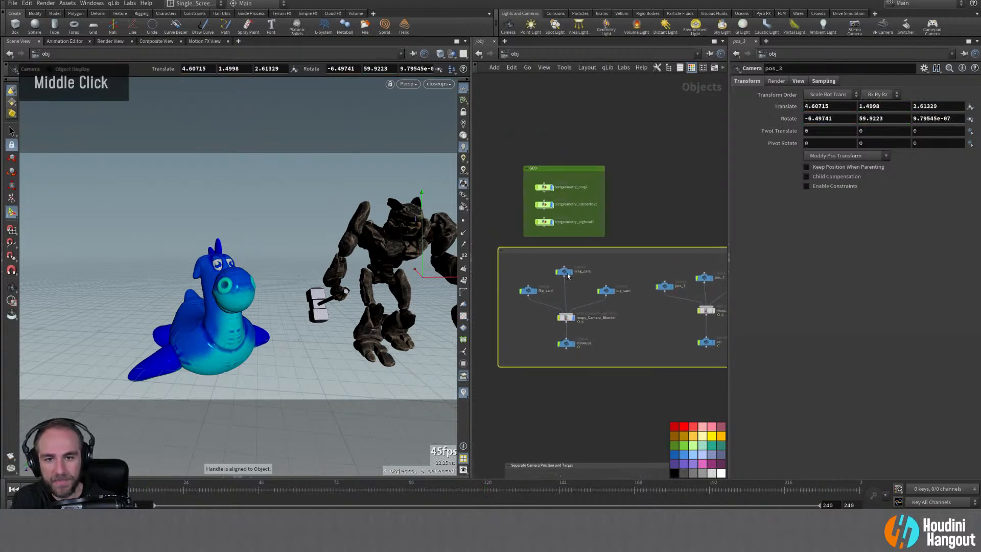
double_click(565, 250)
type("Standart")
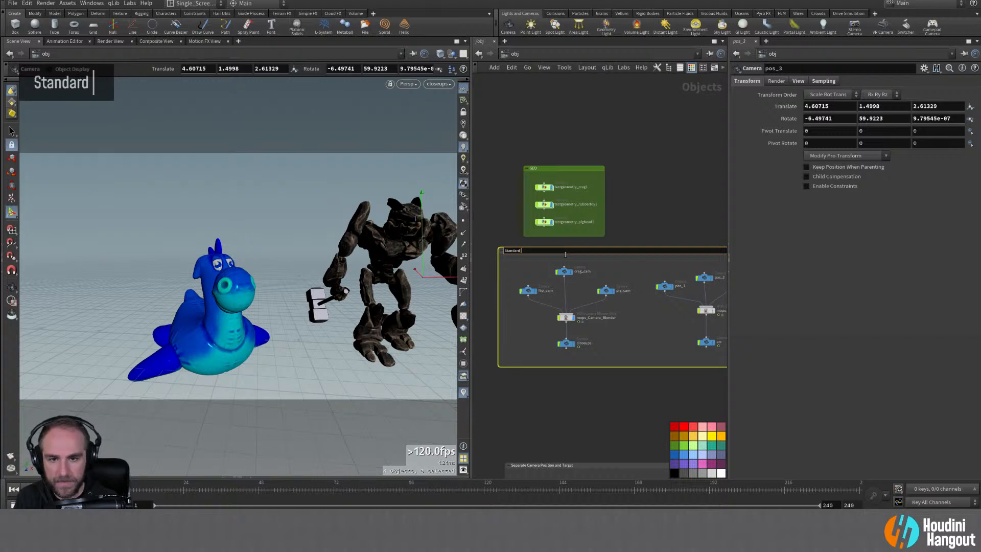
type("Camera V")
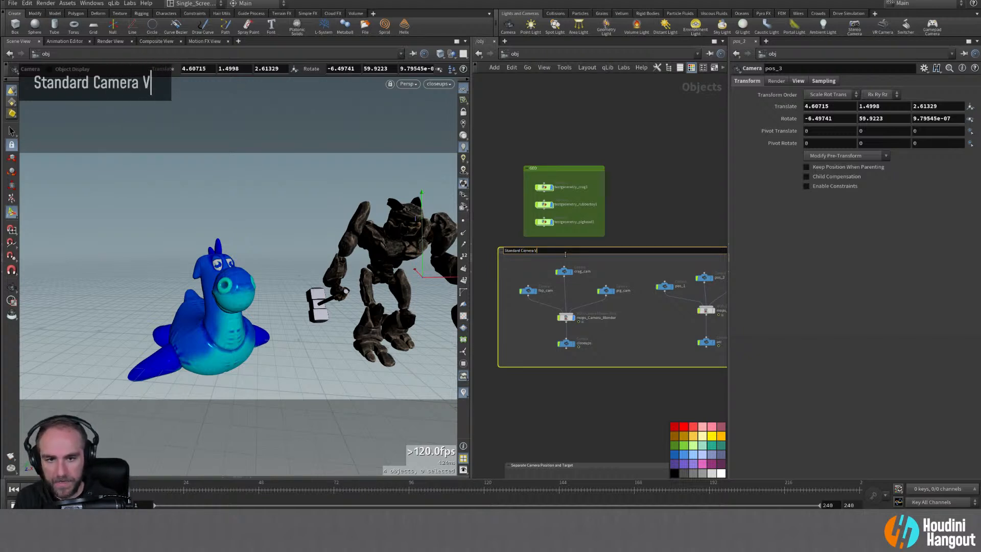
key("BackSpace")
type("Blending")
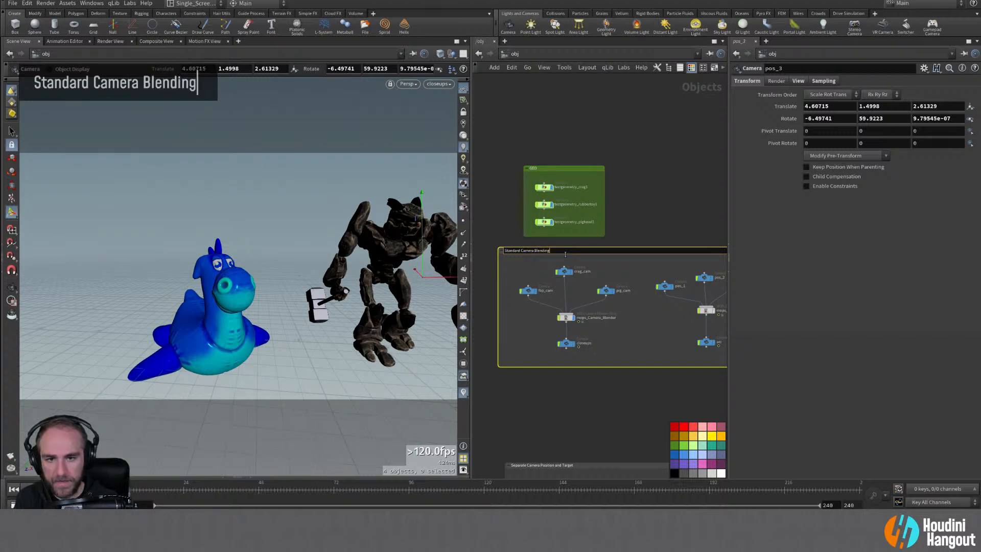
key("Return")
Step: Narrow the Standard Camera Blending box slightly and move the Separate Camera Position and Target box up close beneath it
right_click_drag(578, 408, 561, 411, "alt")
middle_click_drag(721, 391, 653, 383, "alt")
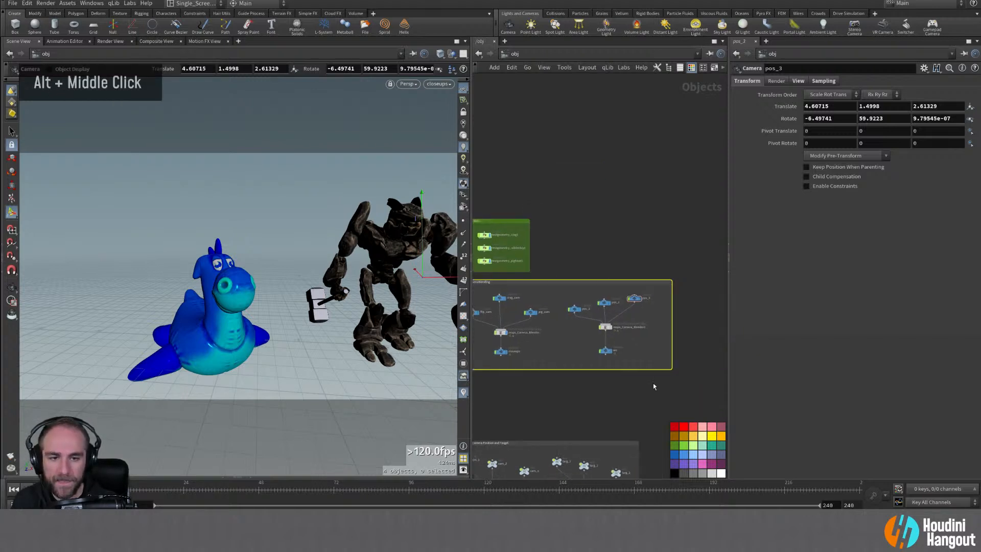
left_click_drag(672, 367, 665, 368)
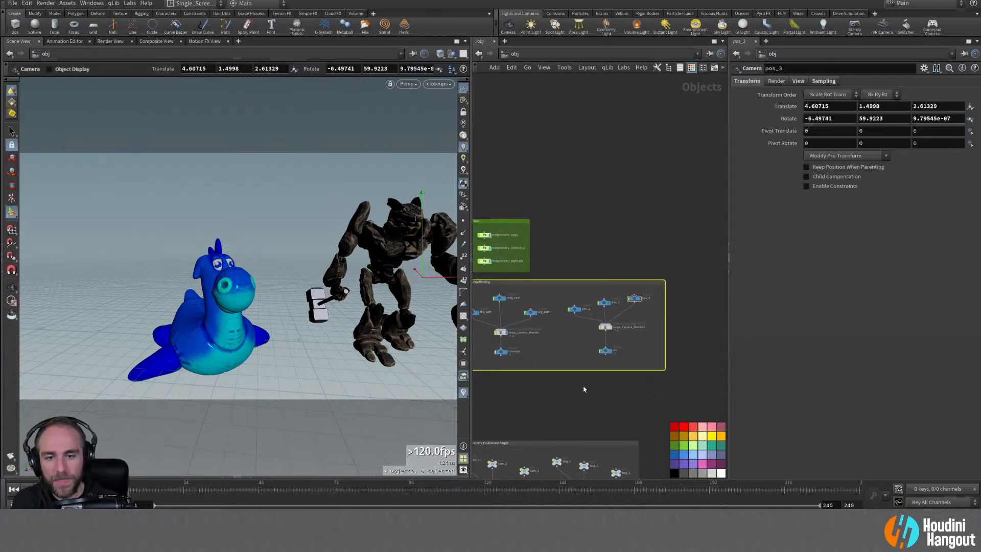
middle_click_drag(540, 443, 591, 368)
left_click_drag(590, 371, 585, 317)
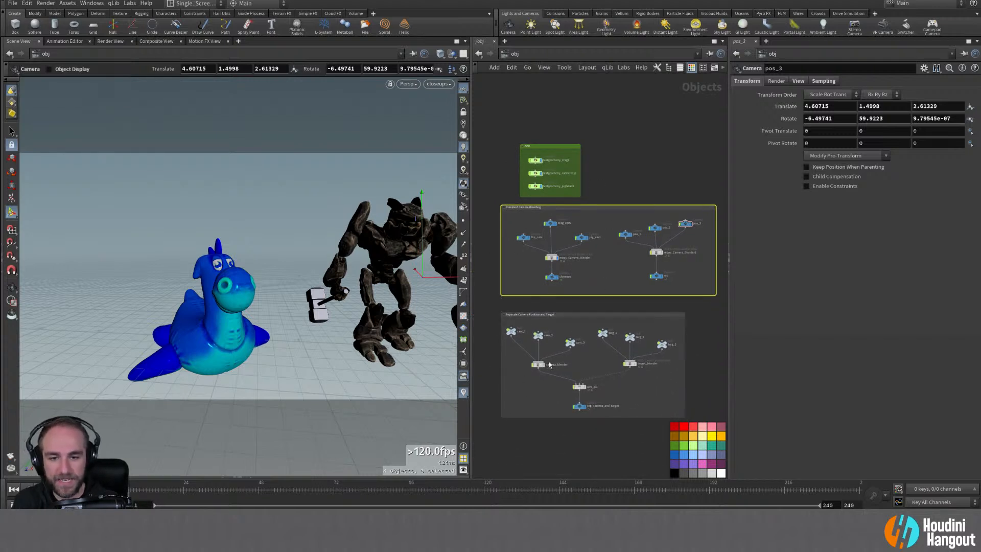
left_click(585, 407)
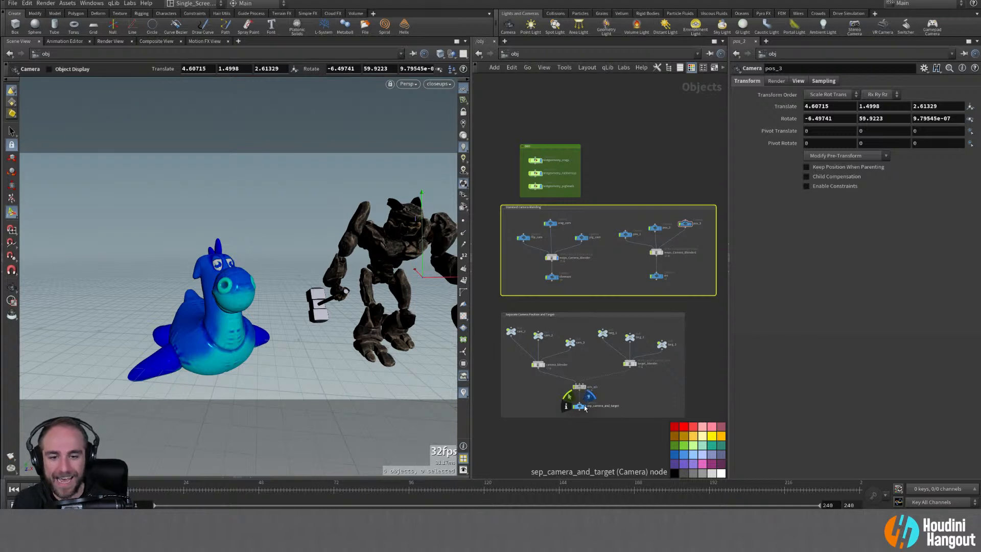
left_click(585, 408)
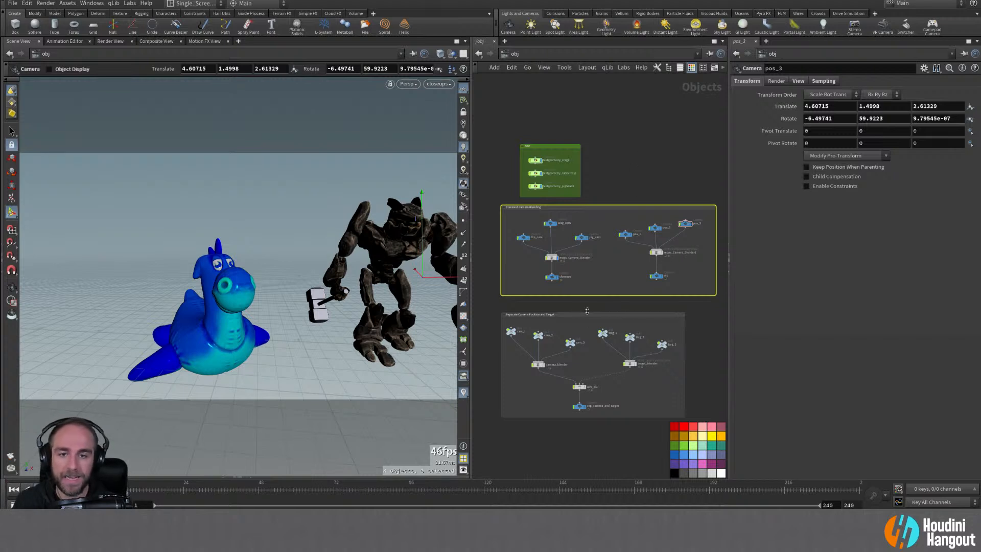
Step: Create a camera from a close-up view of the blue toy's face and refine its framing to about (-1.61, 1.26, 1.37)
middle_click_drag(587, 311, 605, 271, "alt")
right_click_drag(604, 271, 548, 355, "alt")
middle_click_drag(547, 355, 613, 363, "alt")
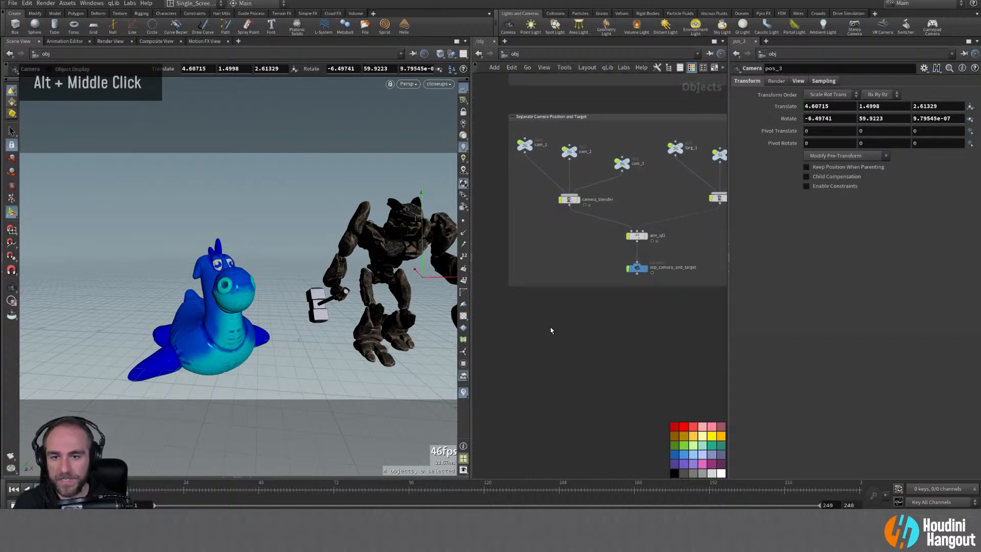
right_click_drag(254, 307, 227, 311, "alt")
middle_click_drag(228, 311, 251, 304, "alt")
left_click_drag(278, 297, 229, 293, "alt")
middle_click_drag(229, 293, 219, 290, "alt")
left_click_drag(219, 290, 250, 297, "alt")
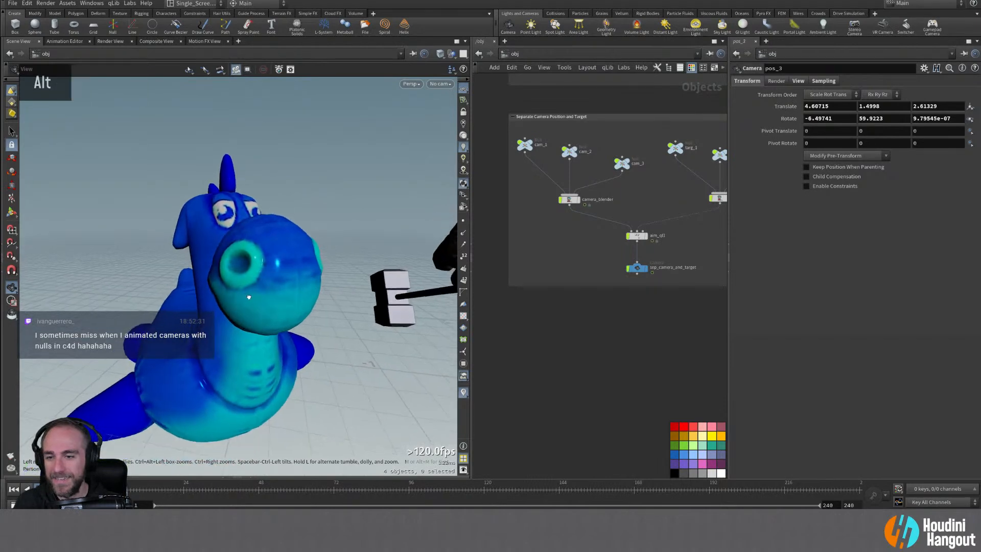
middle_click_drag(249, 297, 260, 282, "alt")
left_click_drag(260, 282, 247, 281, "alt")
middle_click_drag(246, 282, 250, 285, "alt")
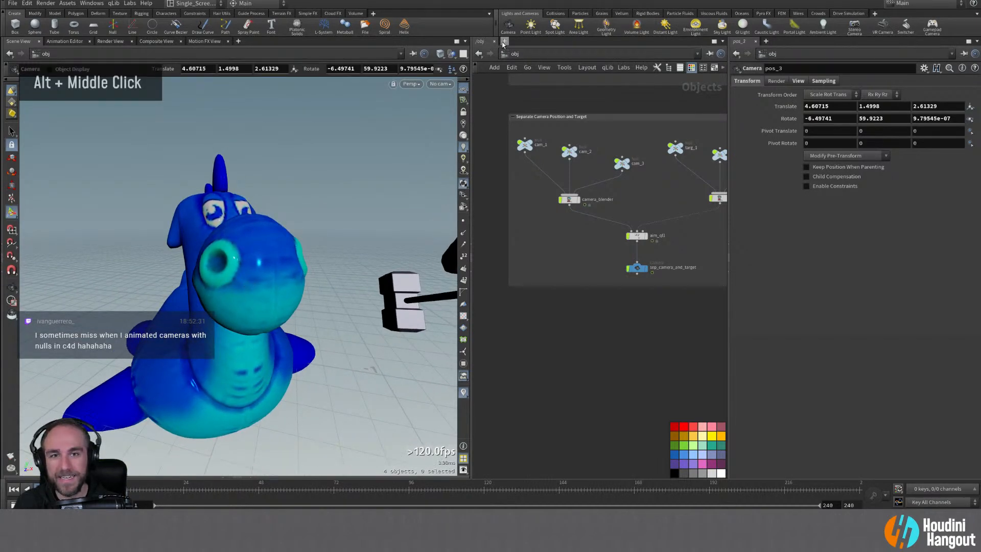
left_click(507, 24, "ctrl")
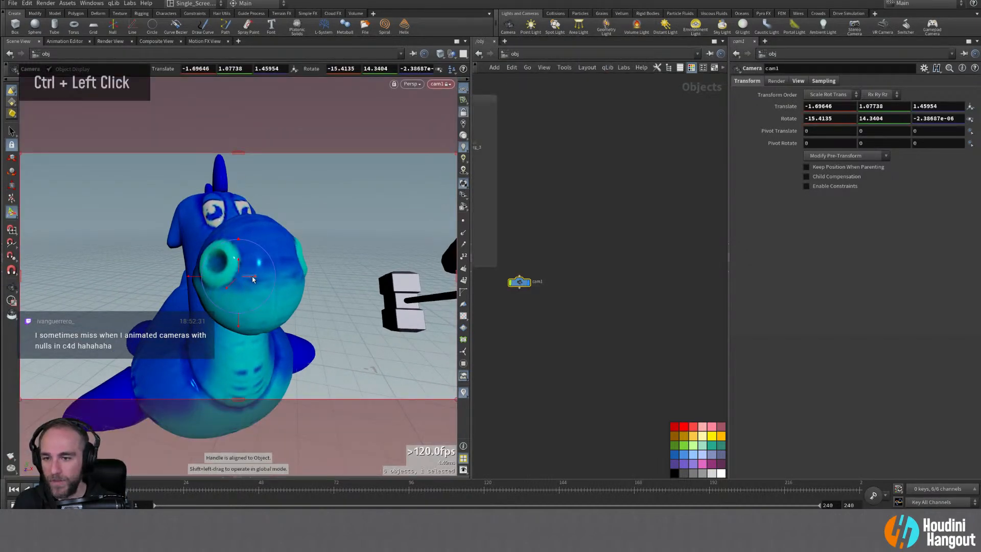
left_click_drag(255, 276, 233, 318)
middle_click_drag(233, 319, 239, 299, "alt")
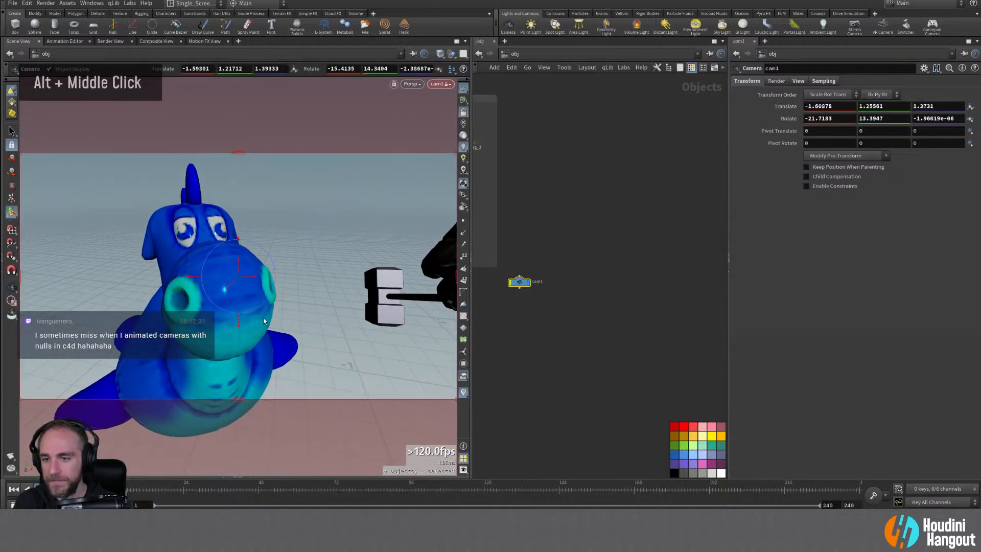
Step: Place the new camera node below the Separate Camera Position and Target box and rename it close_wide_flip
middle_click_drag(501, 355, 622, 331, "alt")
left_click_drag(637, 265, 520, 305)
middle_click_drag(598, 342, 724, 327, "alt")
left_click_drag(649, 284, 549, 276)
double_click(568, 275)
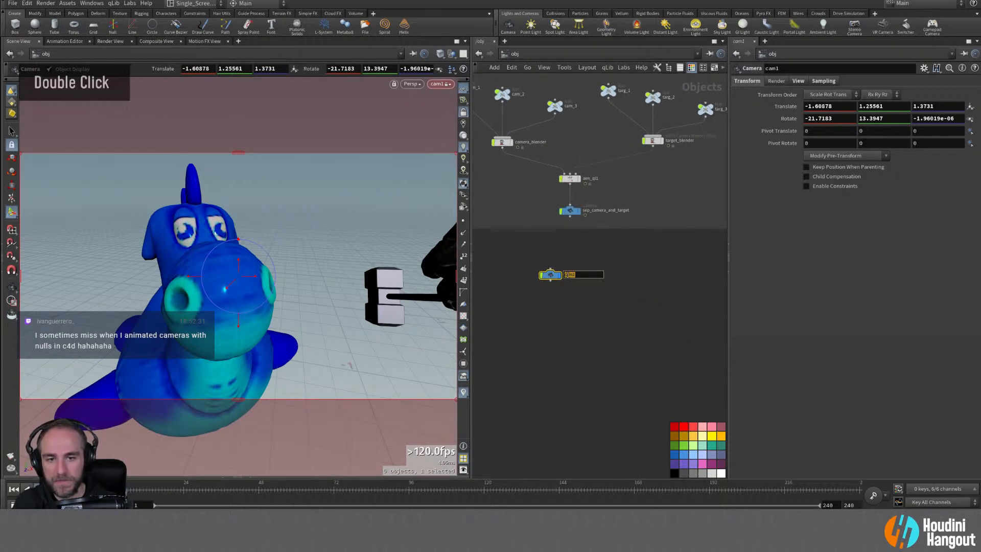
type("close_")
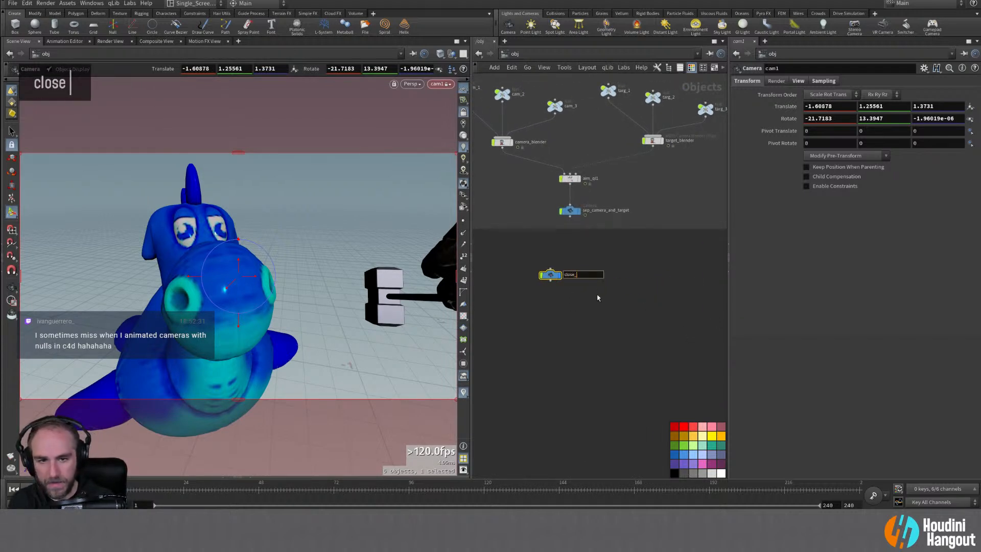
type("wide_flip")
key("Return")
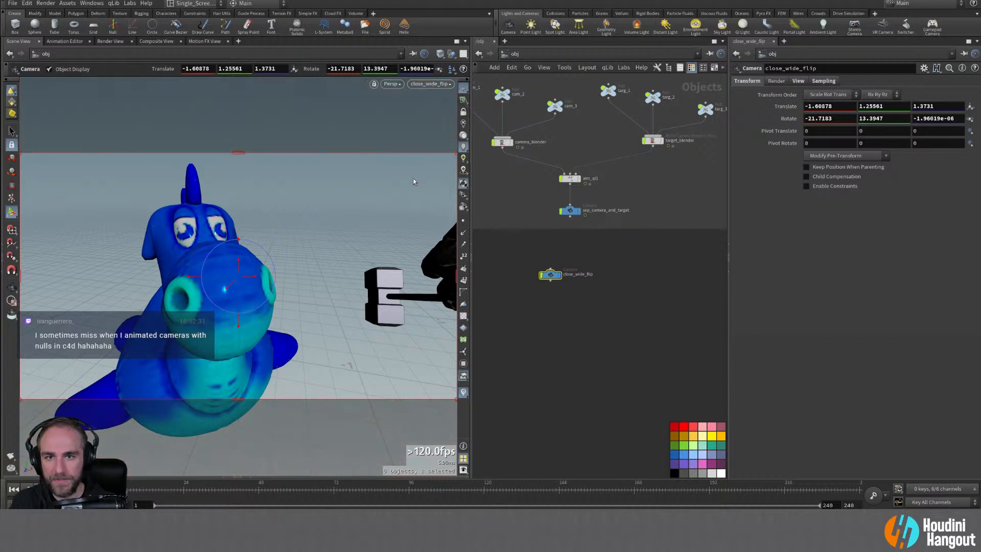
Step: Create a camera from a close-up view of the pig's face, positioned at about (1.50, 1.13, 0.75)
middle_click_drag(409, 182, 399, 237, "alt")
right_click_drag(399, 237, 411, 274, "alt")
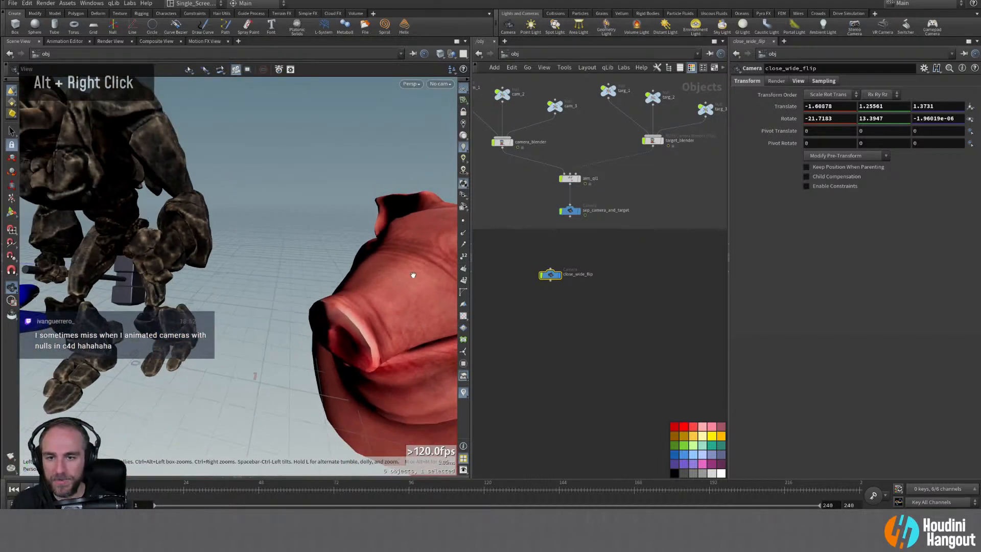
middle_click_drag(412, 274, 225, 264, "alt")
left_click_drag(225, 264, 278, 286, "alt")
right_click_drag(278, 286, 301, 271, "alt")
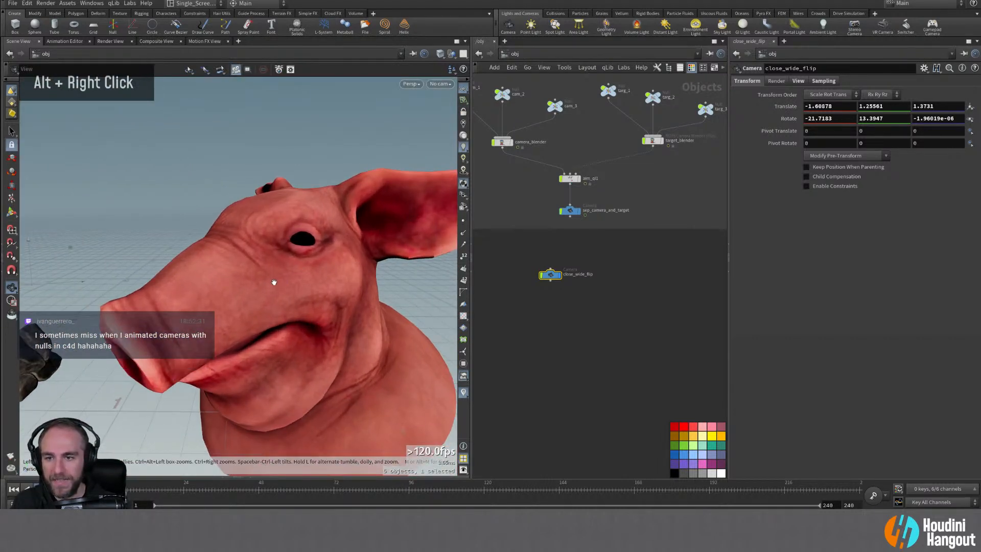
left_click_drag(274, 282, 285, 291, "alt")
middle_click_drag(284, 291, 293, 271, "alt")
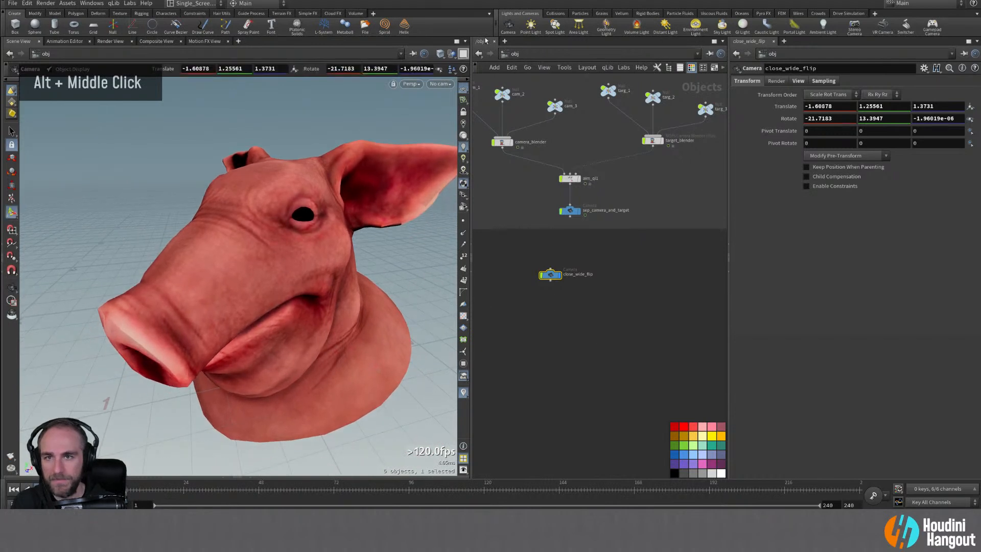
left_click(508, 25, "ctrl")
Step: Rename the new pig close-up camera close_wide_pig
double_click(572, 274)
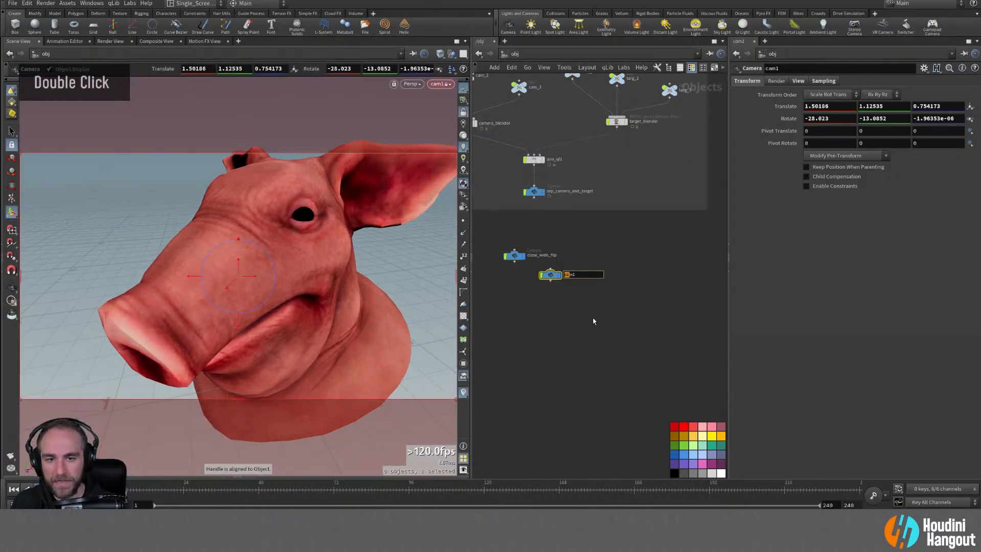
type("close_wide")
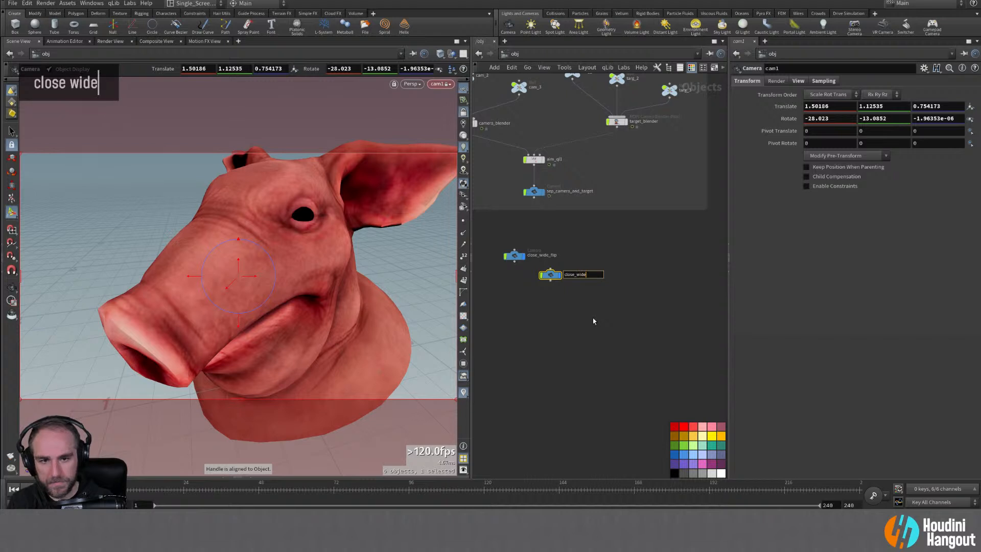
type("_pig")
key("Return")
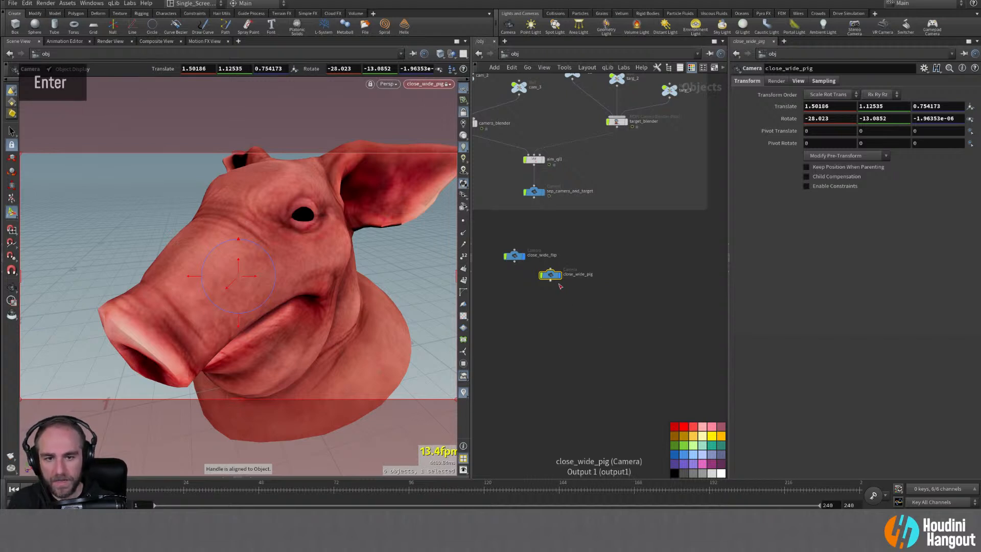
Step: Add a MOPs Camera Blender (Plus) node below the close_wide_flip and close_wide_pig cameras
key("Tab")
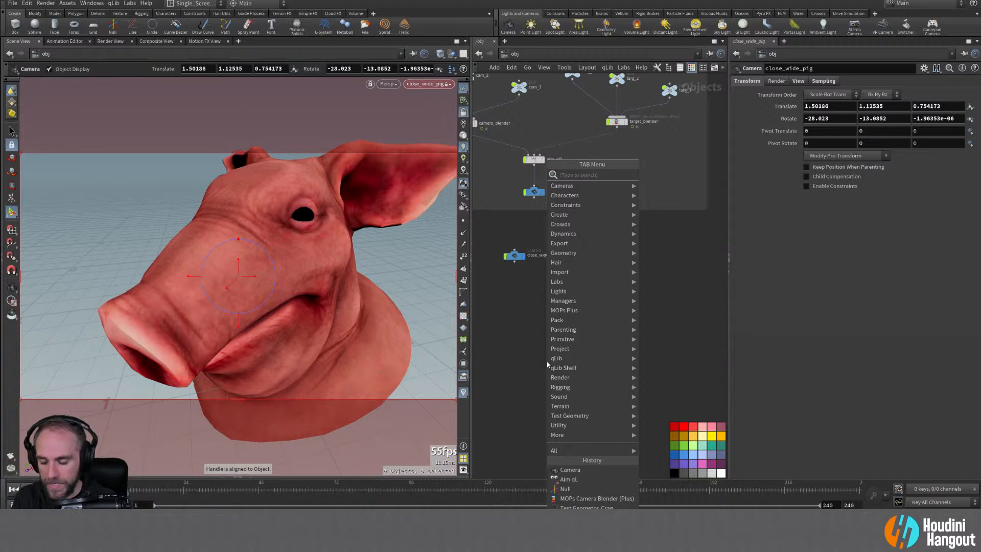
type("camera b")
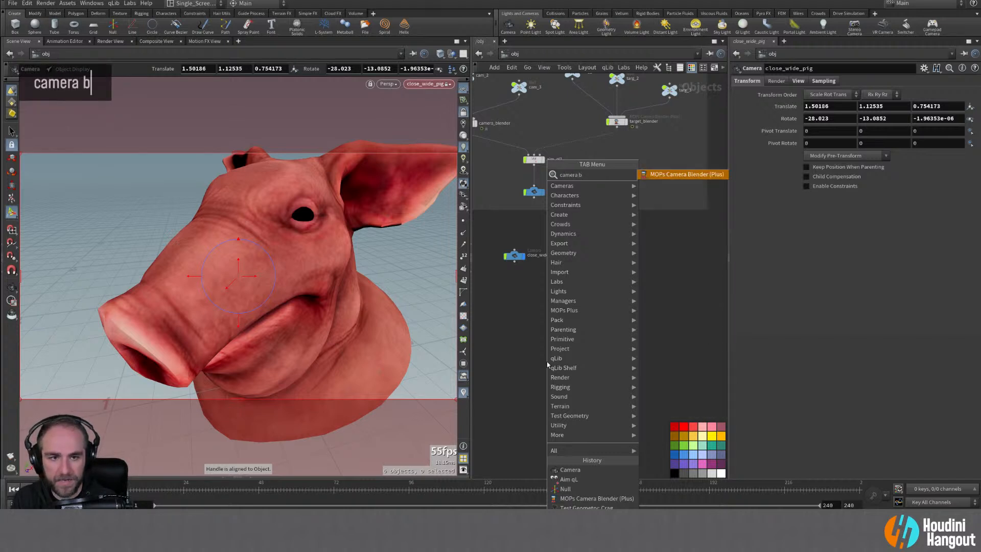
key("Return")
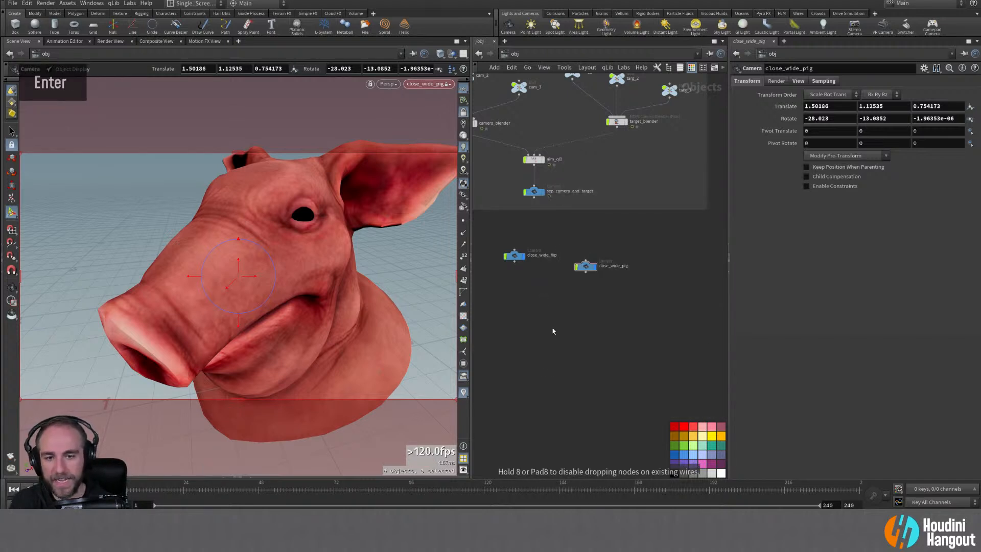
left_click(528, 369)
Step: Generate a linked camera from the new blender and place its node directly below the blender
scroll(596, 346, "down", 5)
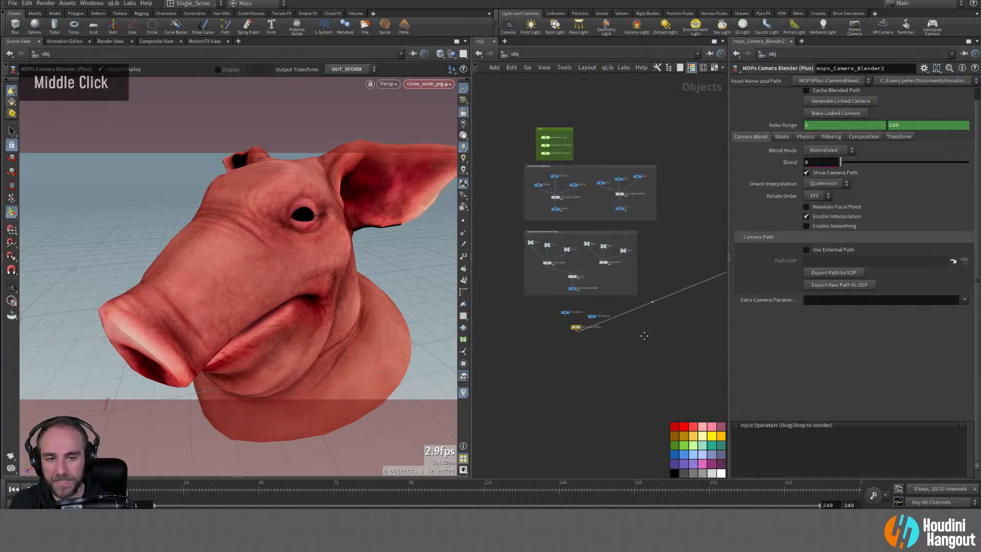
middle_click_drag(644, 335, 518, 348)
left_click(639, 274)
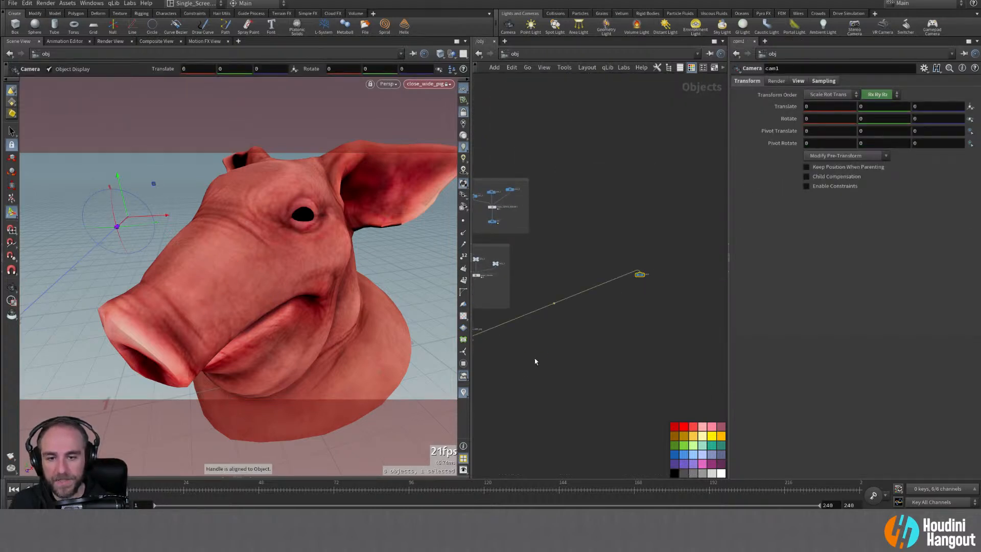
left_click_drag(644, 279, 496, 369)
middle_click_drag(510, 359, 590, 344)
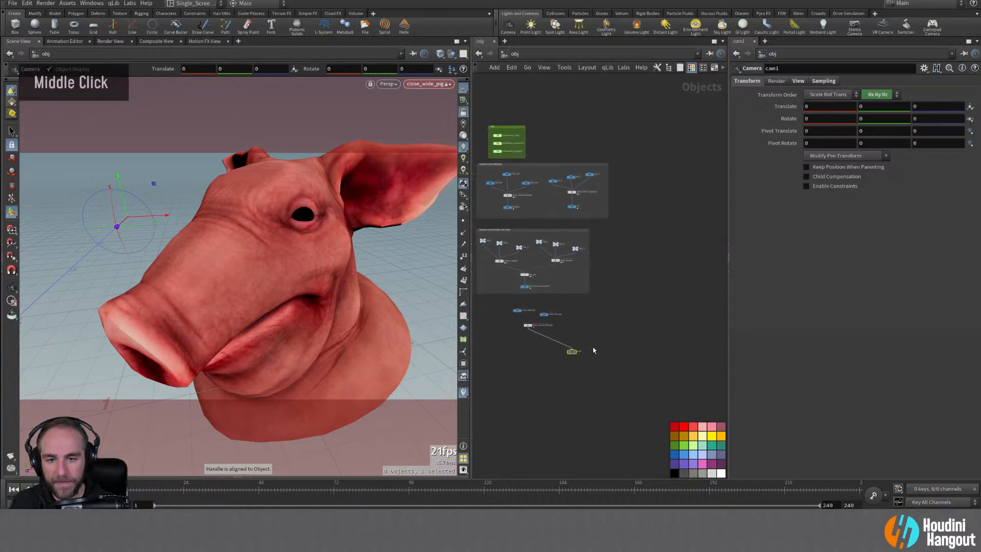
left_click_drag(574, 353, 530, 341)
right_click_drag(489, 350, 549, 278)
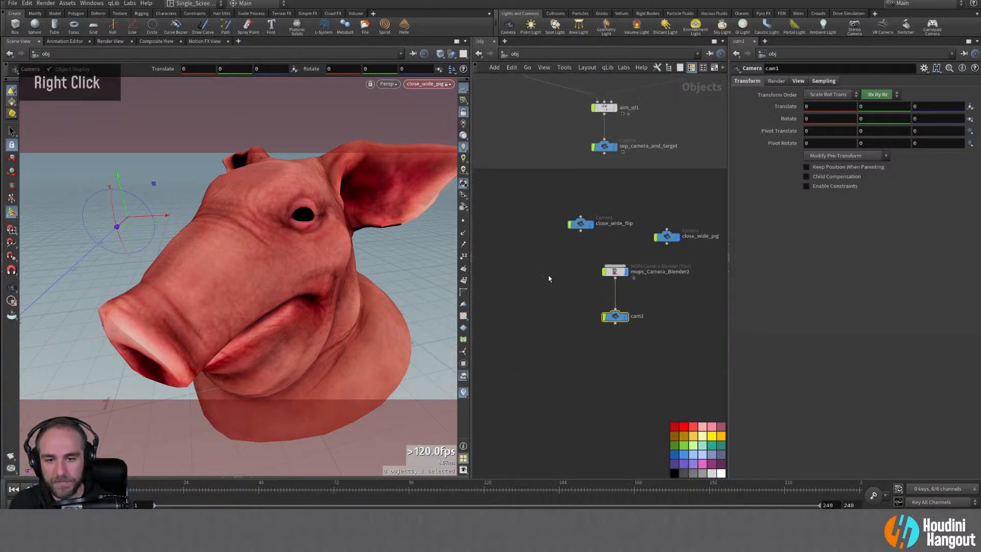
Step: Wire close_wide_flip and close_wide_pig, in that order, into the new camera blender and arrange the four nodes symmetrically
left_click(581, 230)
left_click(614, 266)
left_click(667, 244)
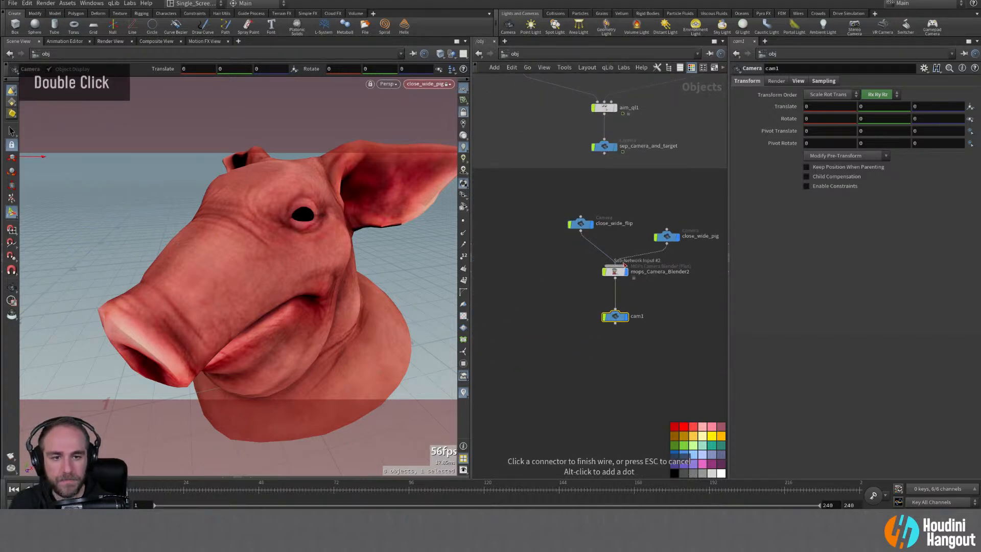
left_click(618, 267)
left_click_drag(617, 270, 617, 276)
left_click_drag(615, 315, 615, 308)
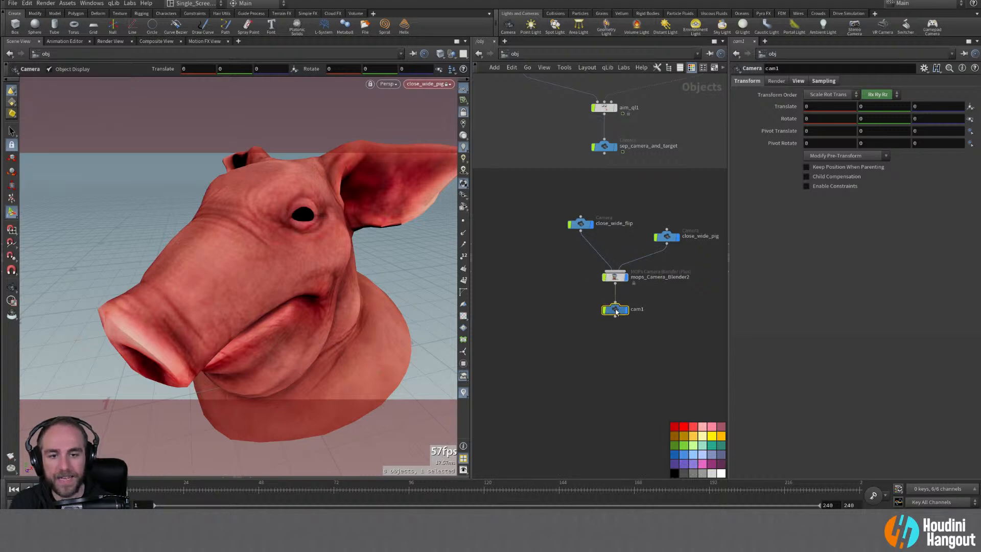
left_click_drag(583, 224, 576, 231)
left_click_drag(667, 236, 657, 229)
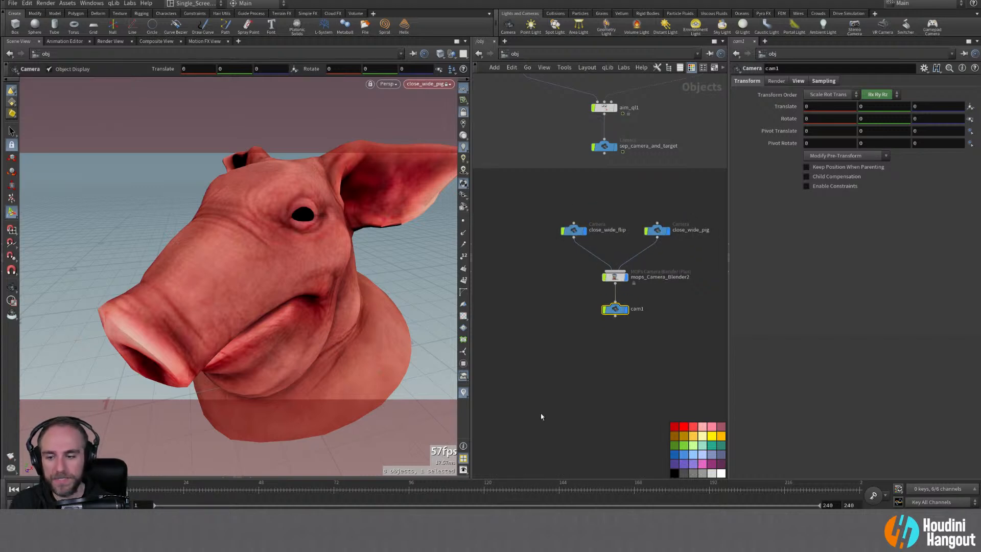
Step: Keyframe the new camera blender's Blend at 0 on frame 12
left_click(620, 277)
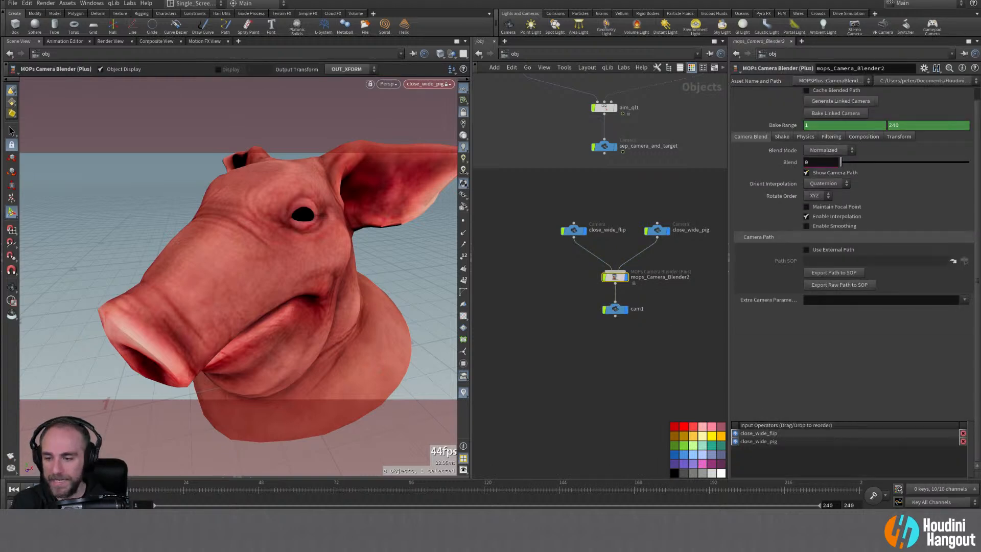
left_click(147, 488)
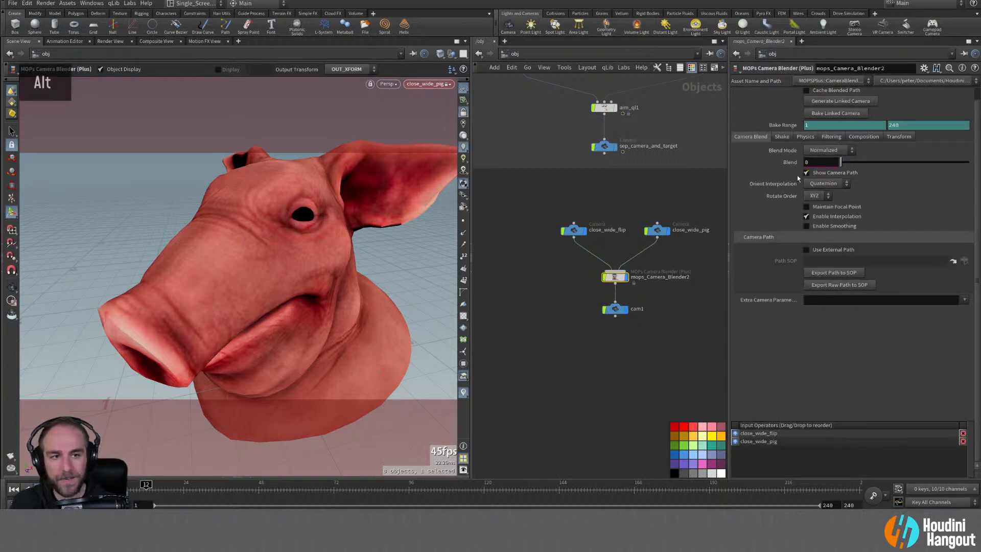
left_click(790, 162, "alt")
Step: Keyframe the new camera blender's Blend at 1 on frame 36
left_click_drag(199, 489, 220, 492)
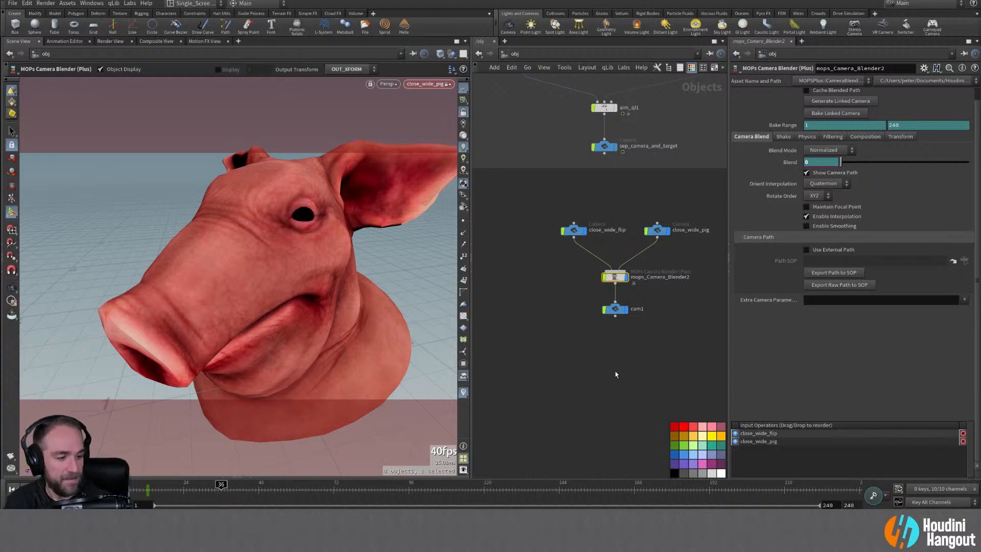
middle_click_drag(627, 321, 626, 366)
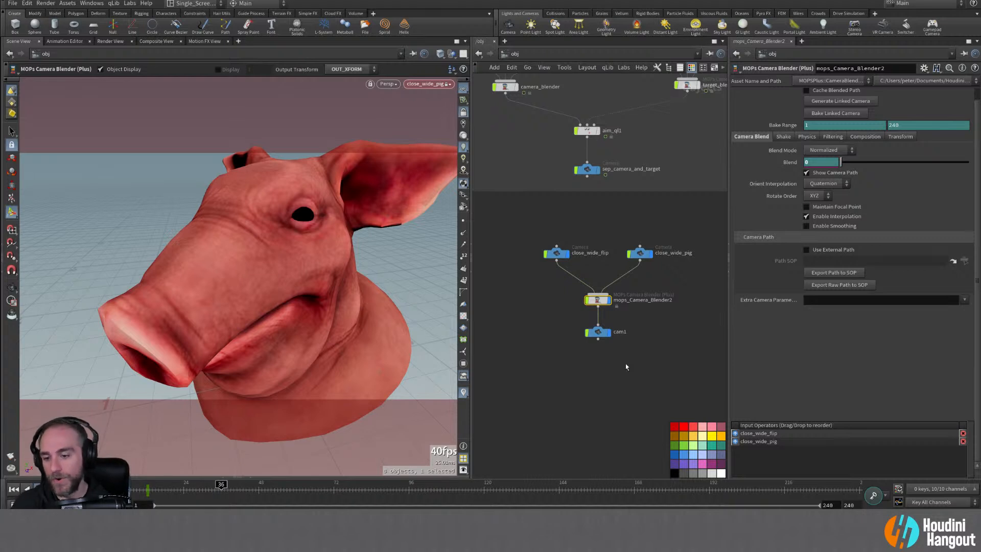
left_click_drag(840, 162, 968, 161)
left_click(790, 162, "alt")
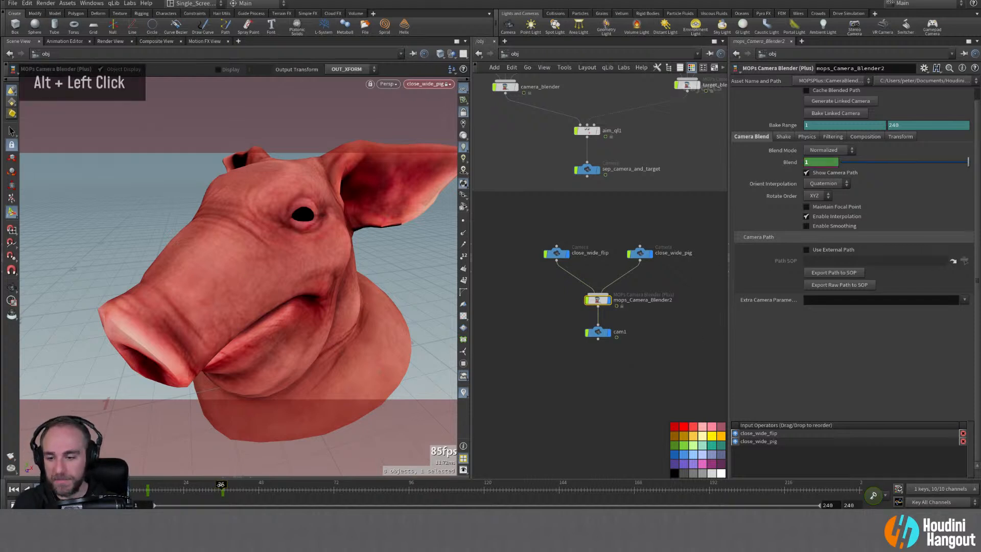
mouse_move(220, 485)
left_mouse_down()
mouse_move(113, 485)
mouse_move(261, 485)
mouse_move(233, 486)
left_mouse_up()
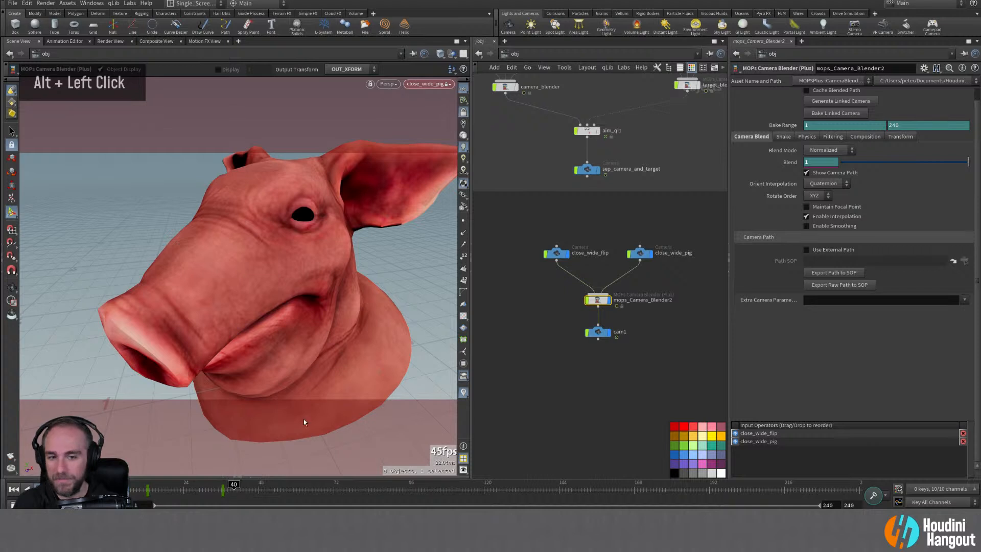
Step: Rename the linked camera below the blender lag_overshoot_cam
double_click(620, 331)
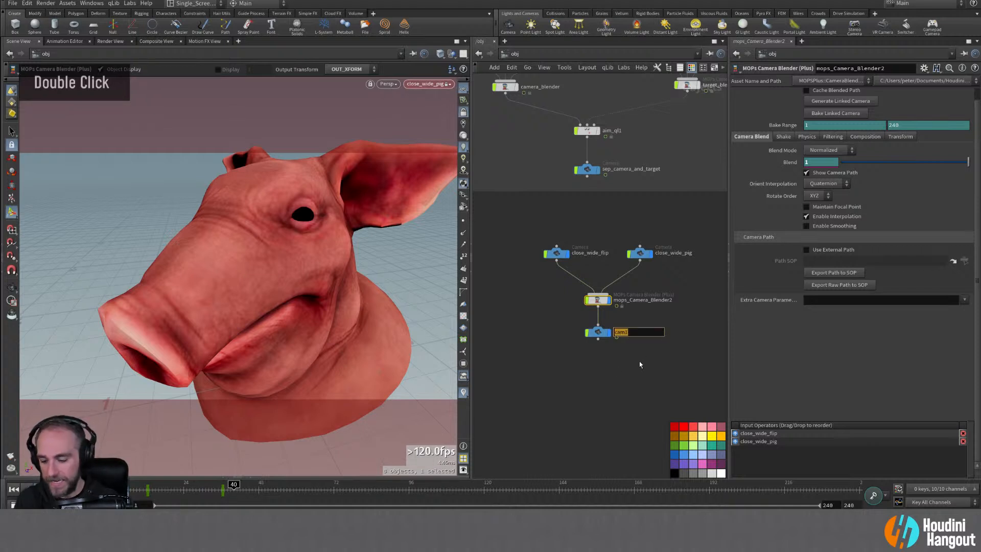
type("la")
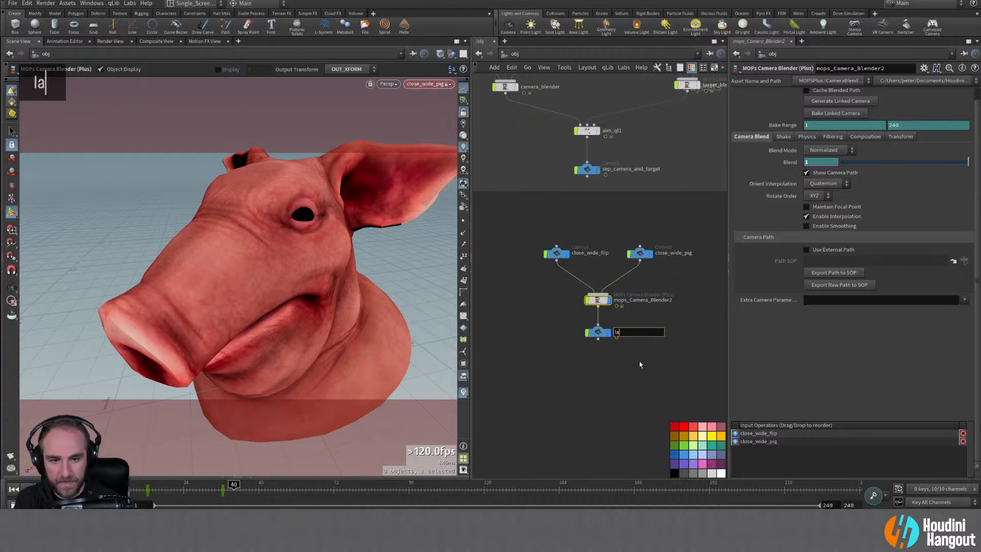
type("g_overshoiio")
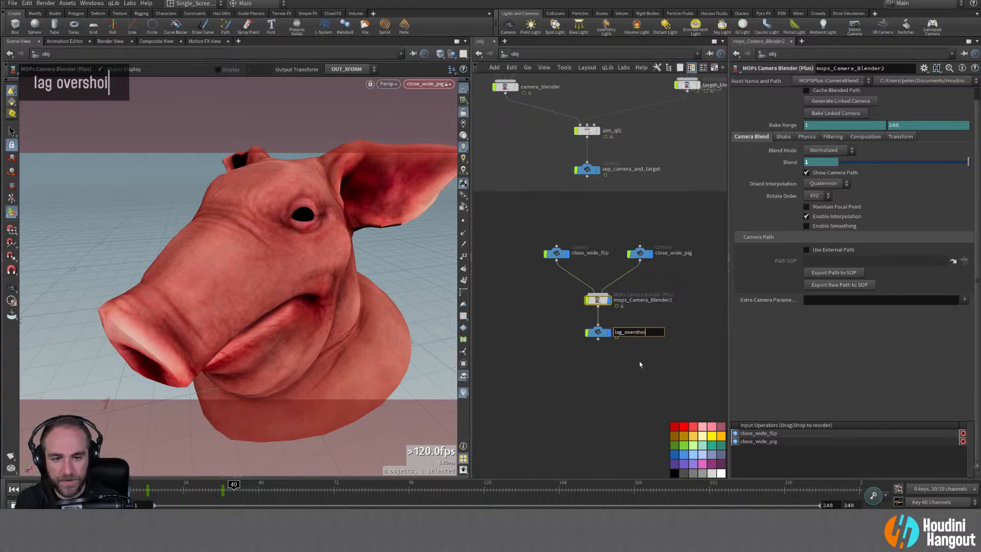
key("BackSpace")
key("BackSpace")
key("BackSpace")
type("ot_came")
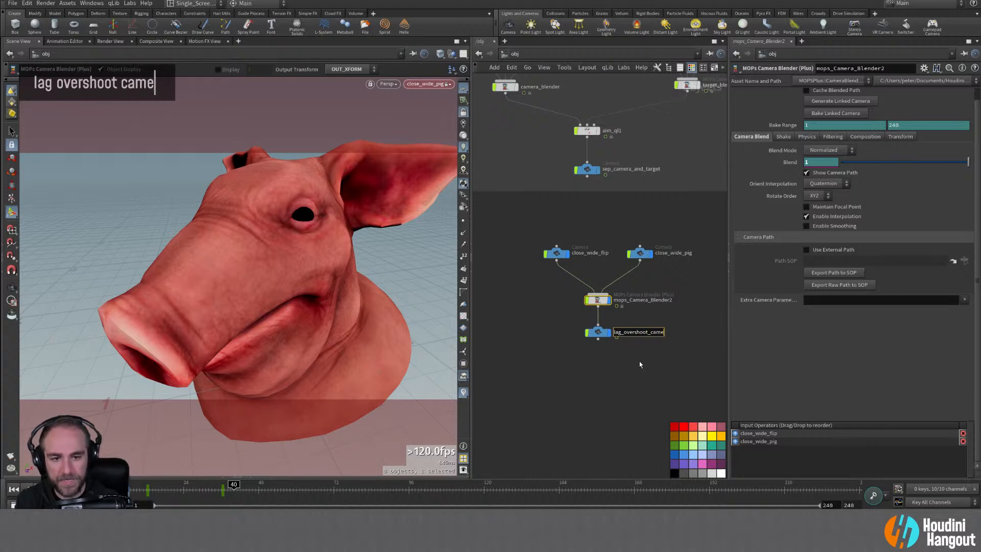
key("Return")
double_click(664, 333)
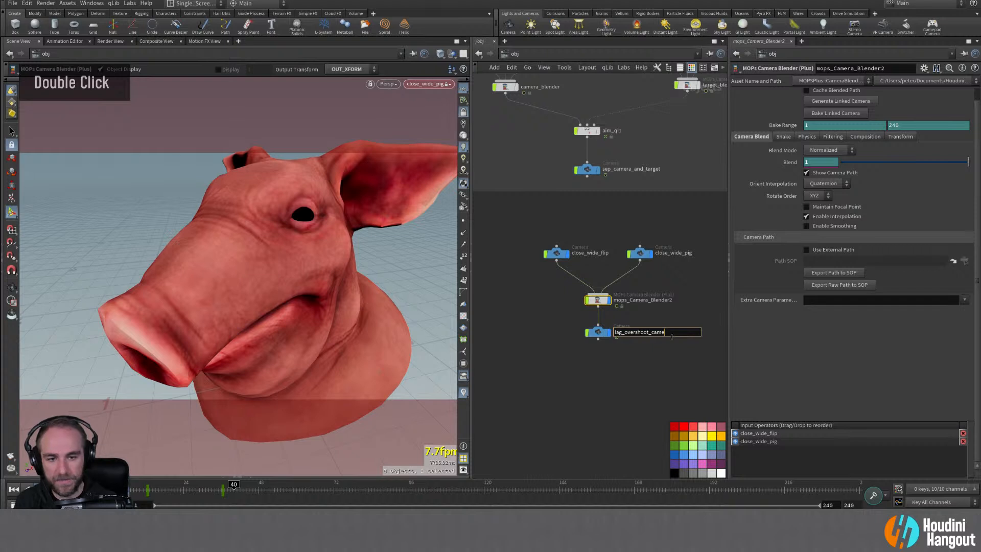
key("BackSpace")
key("Return")
Step: Look through lag_overshoot_cam with the view unlocked from the camera and scrub back through the keyed blend
left_click(429, 84)
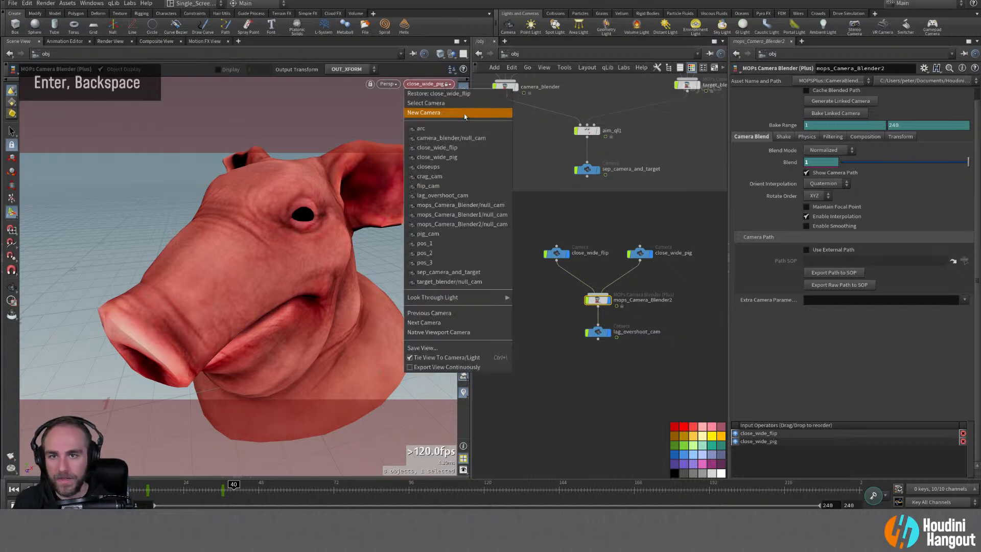
left_click(435, 196)
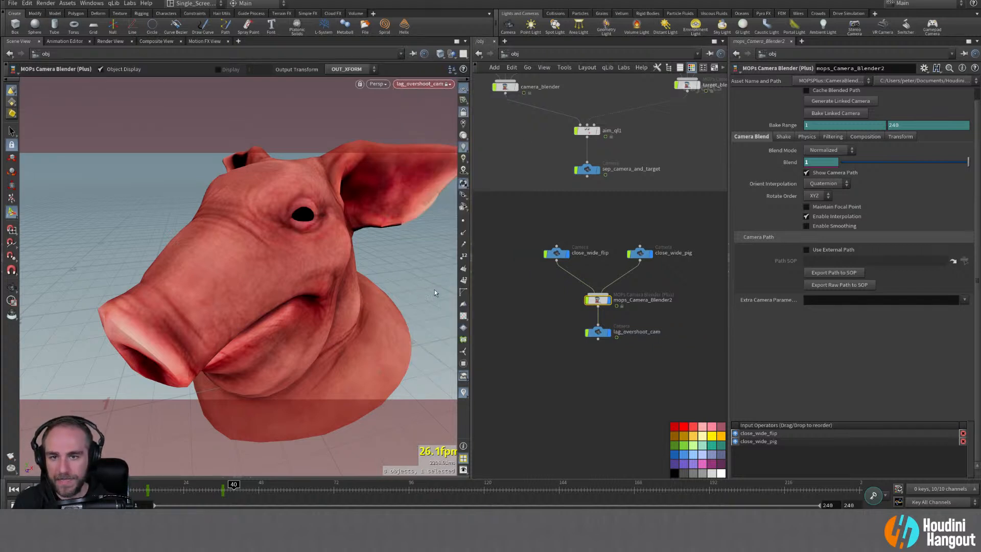
left_click(465, 114)
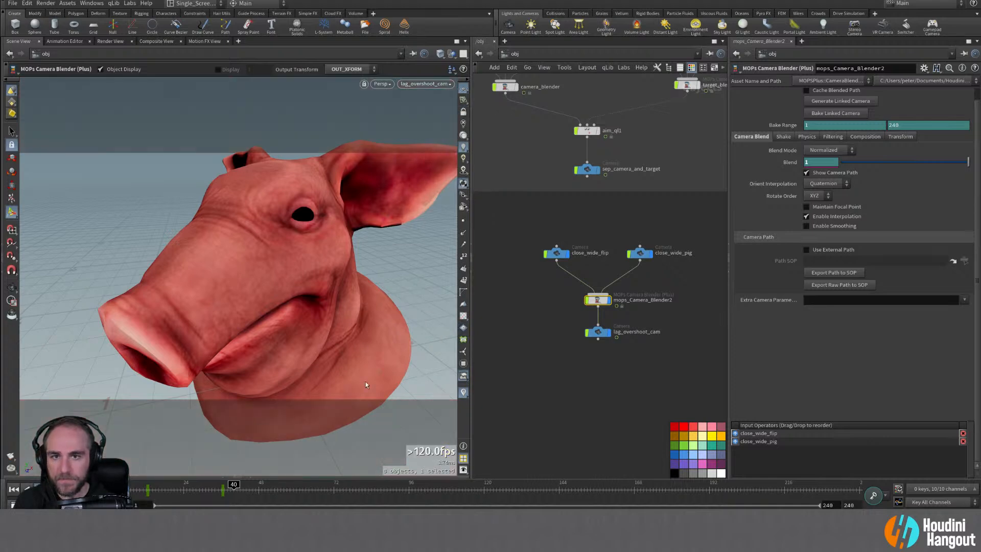
left_click_drag(181, 491, 121, 491)
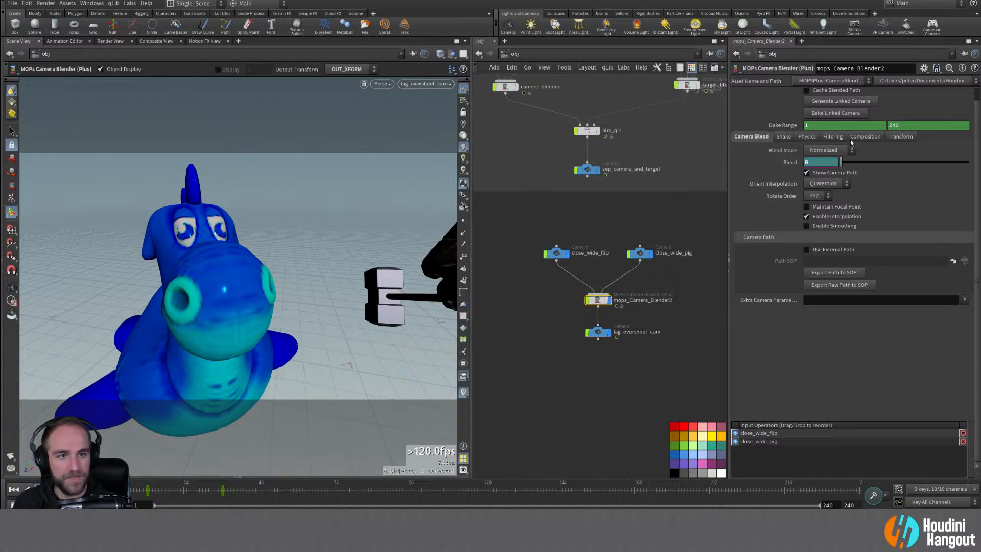
Step: Enable filtering with Lag/Overshoot on the new camera blender, keeping Lag Value as the method
double_click(832, 137)
left_click(806, 148)
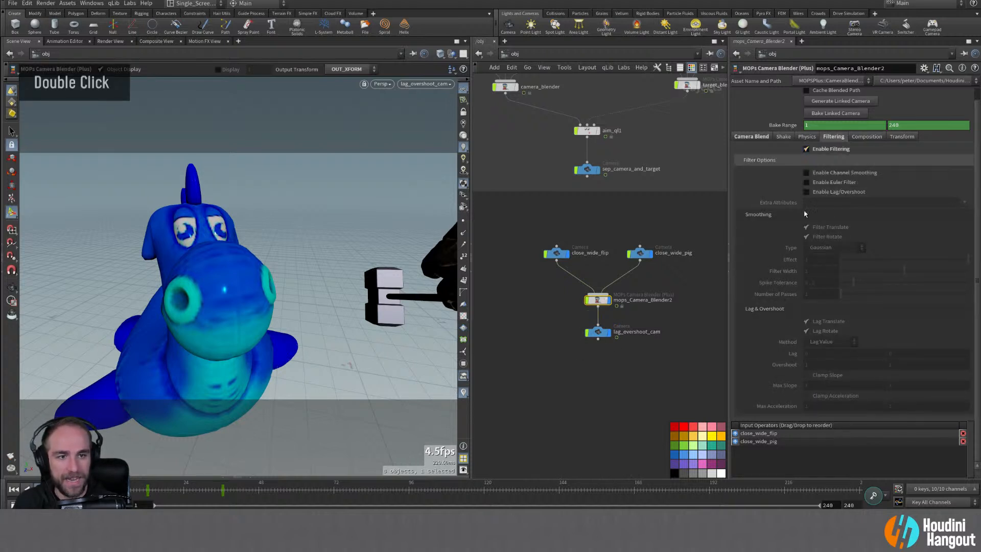
left_click(806, 192)
scroll(774, 276, "down", 1)
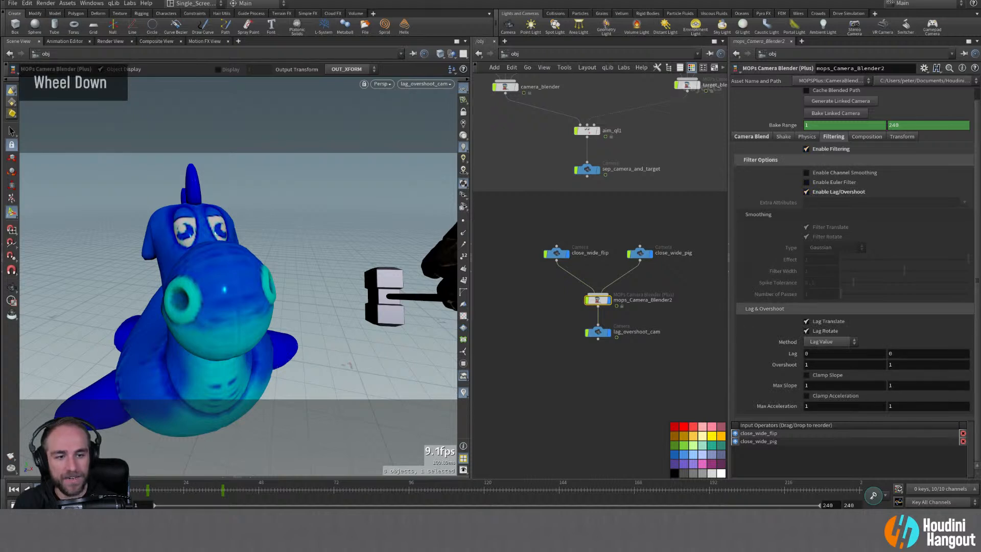
left_click(835, 341)
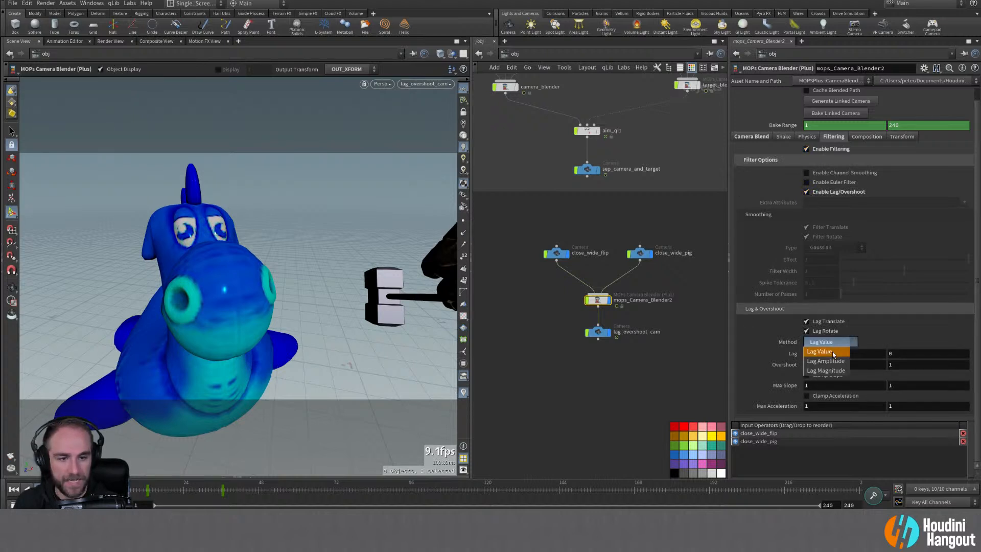
left_click(866, 343)
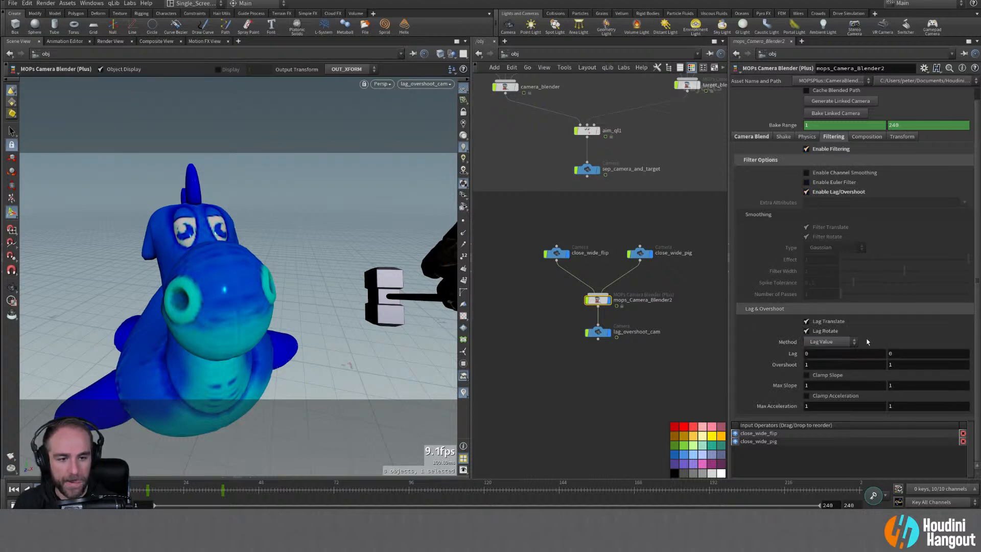
Step: Play back the blend through lag_overshoot_cam and shorten the playback range to end at frame 96
mouse_move(256, 541)
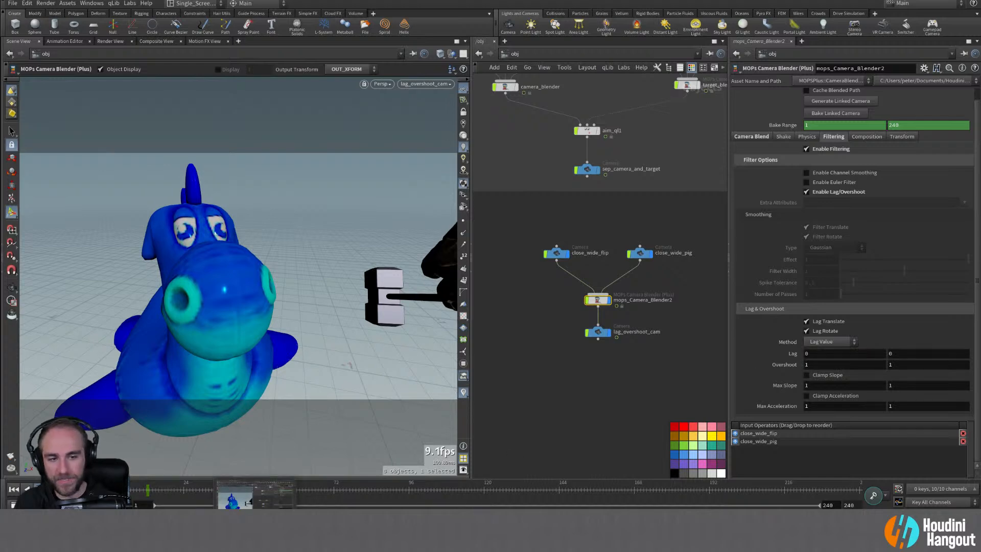
key("Up")
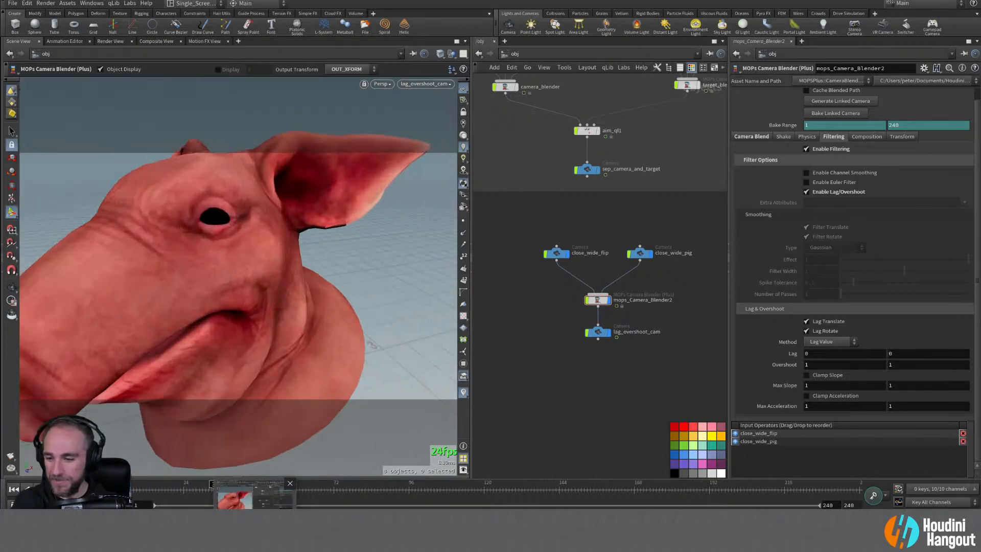
double_click(849, 504)
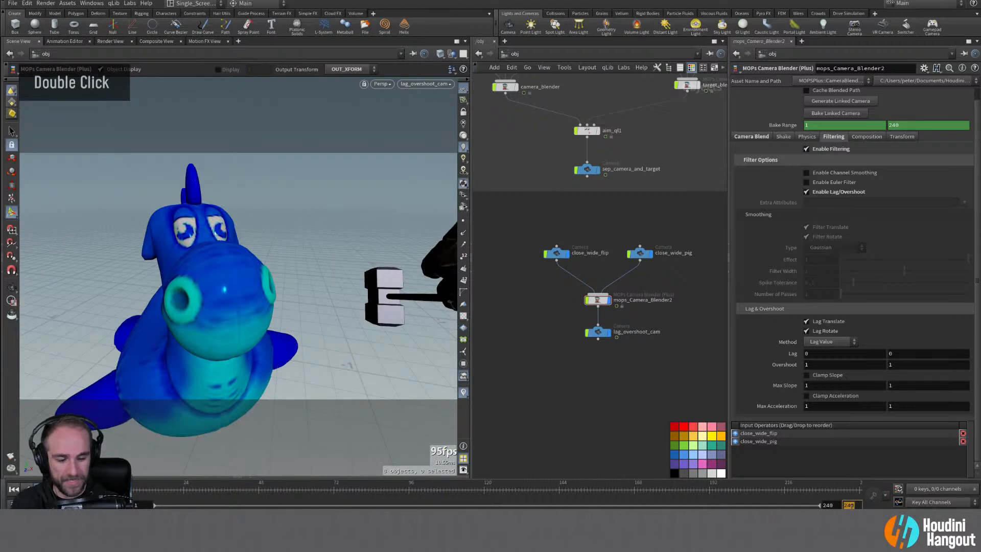
type("96")
key("Return")
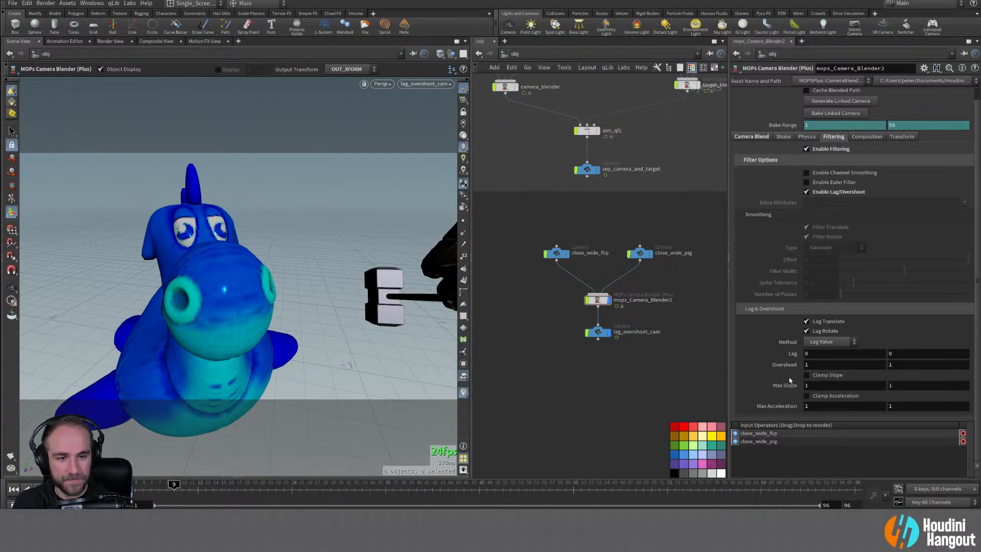
Step: Toggle Lag Rotate off and on again on the camera blender, and try a Lag of 0.5 for both channels
left_click(806, 331)
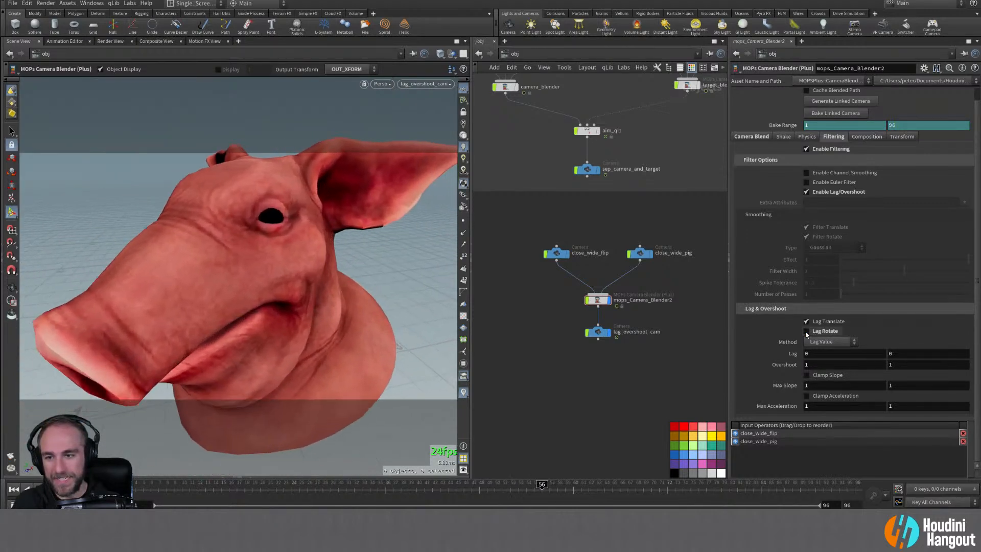
left_click(806, 331)
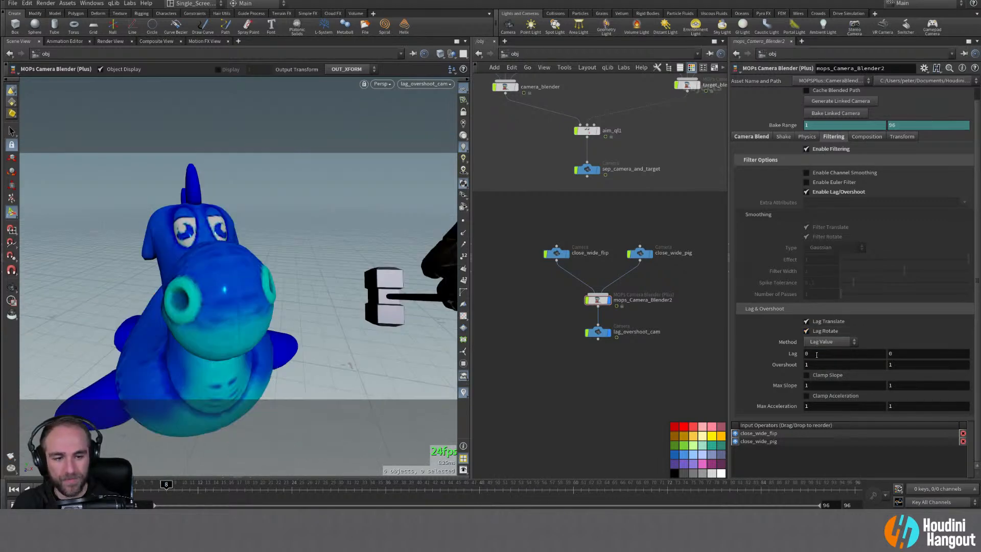
middle_click_drag(816, 354, 850, 354)
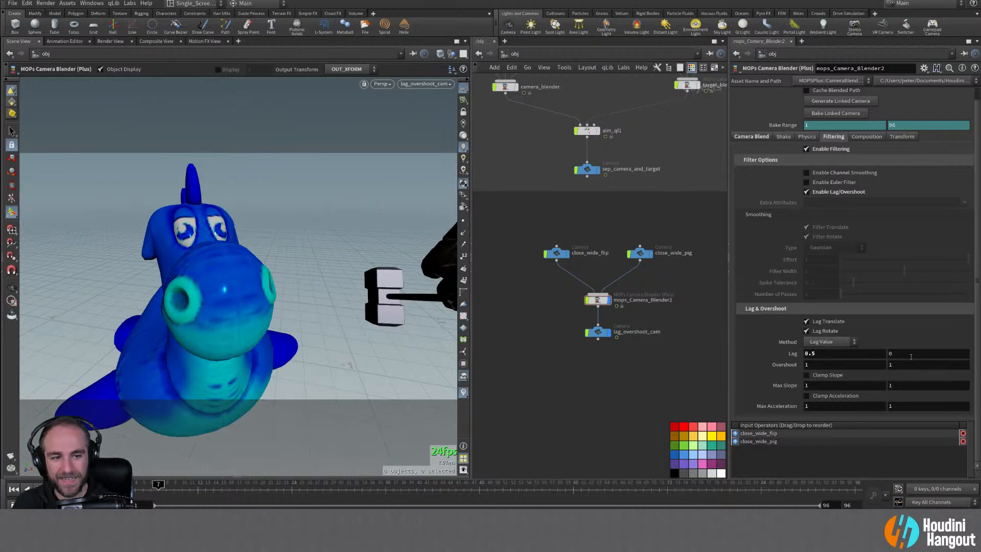
middle_click_drag(902, 353, 904, 357)
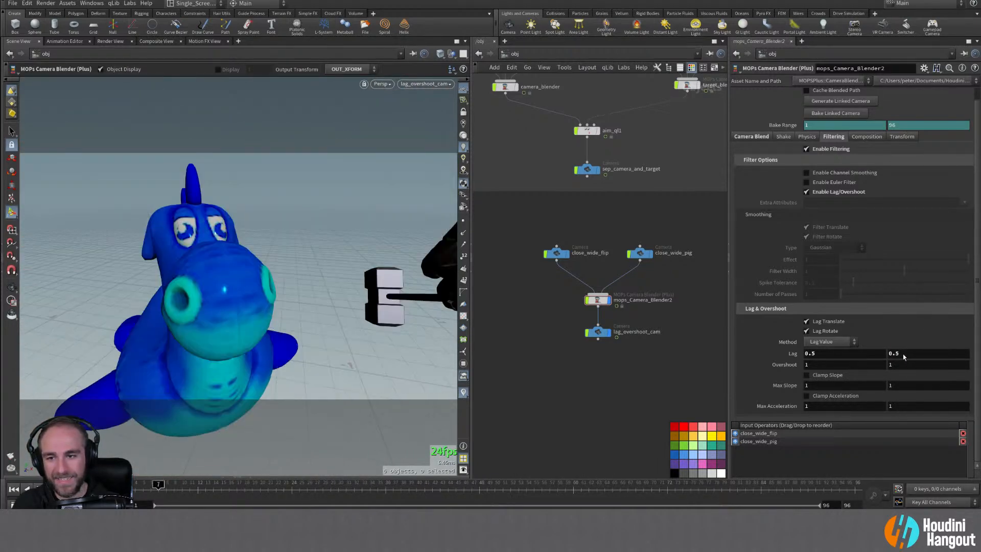
Step: Try an Overshoot of 0 and a Lag of 0.2 on both channels, and reset both parameters to their defaults
middle_click_drag(789, 365, 739, 365)
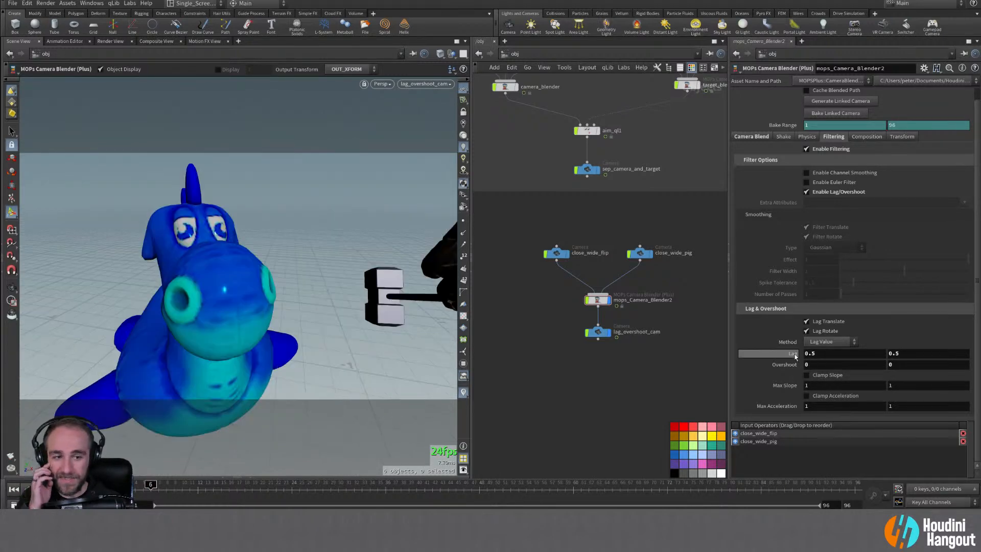
middle_click_drag(793, 353, 777, 356)
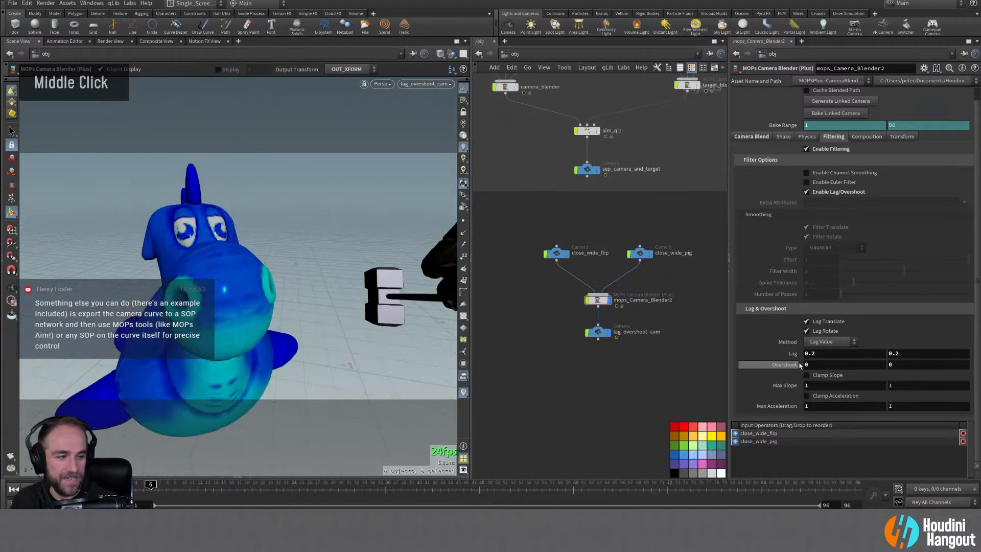
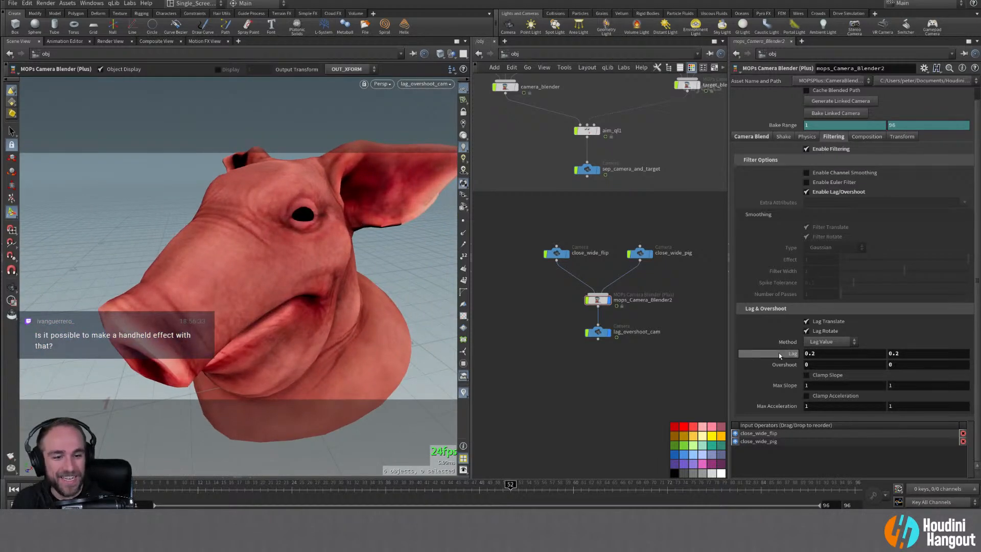
middle_click(781, 353, "ctrl")
middle_click(789, 363, "ctrl")
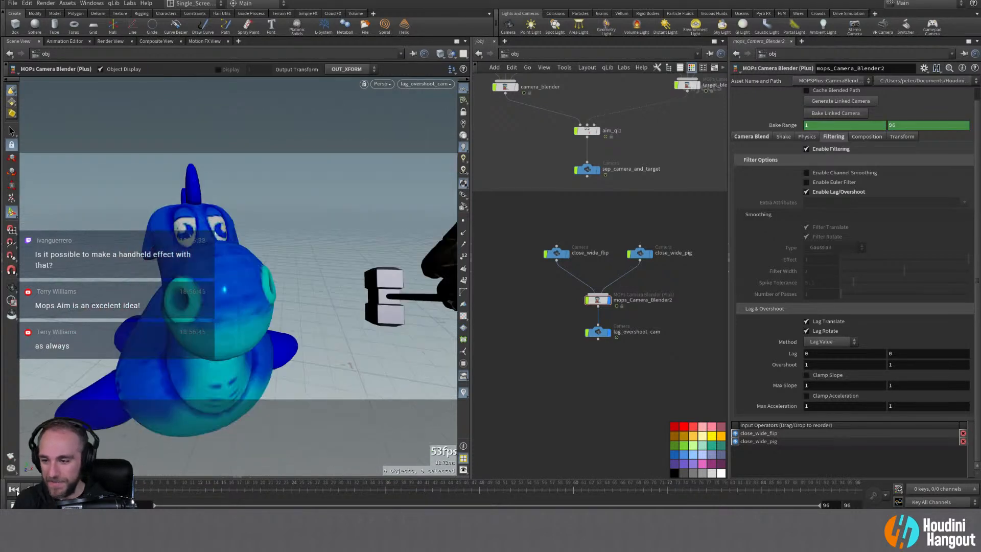
Step: Examine the closeups camera and its camera blender, and review how the rigs are laid out in the network
middle_click_drag(595, 173, 593, 309, "alt")
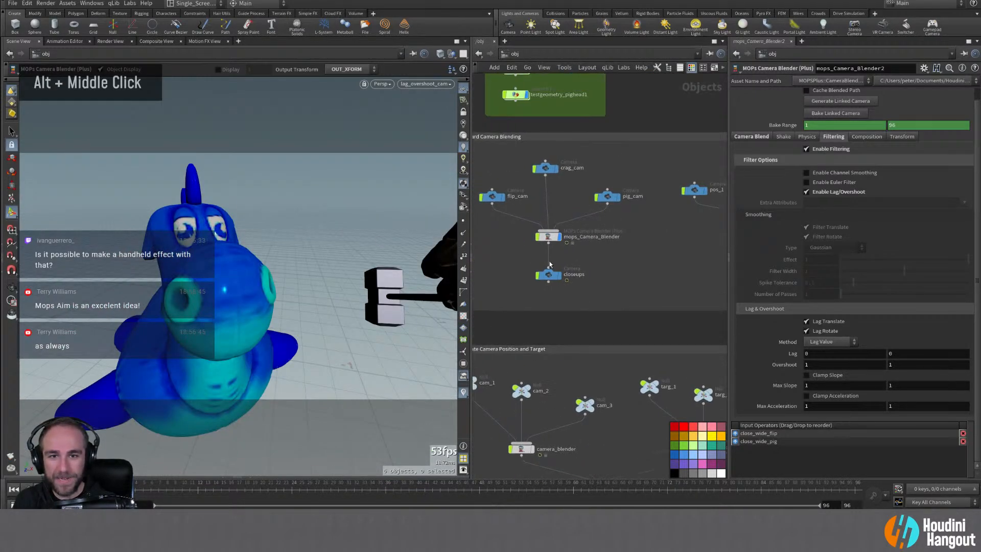
left_click(555, 276)
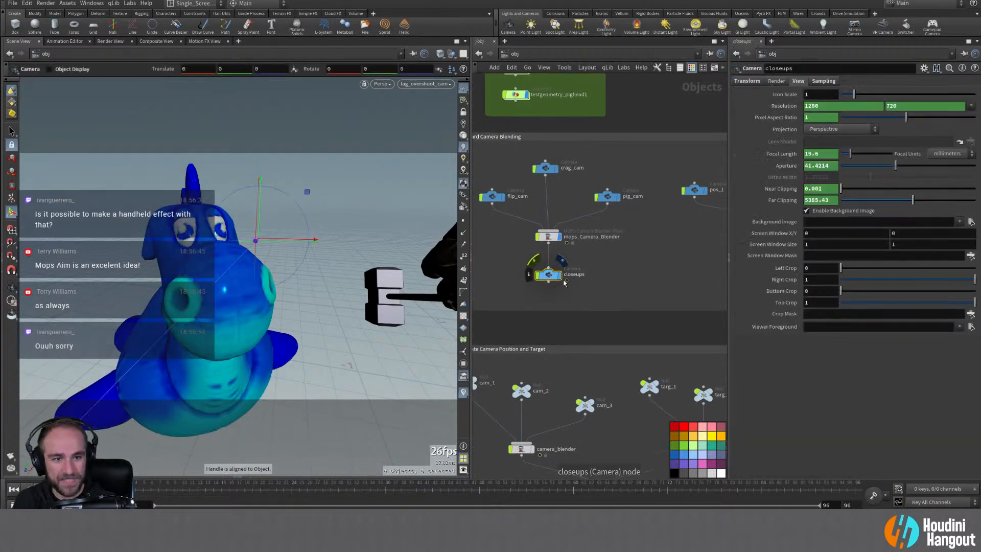
left_click(548, 236)
middle_click_drag(575, 331, 591, 215)
middle_click_drag(540, 456, 501, 262)
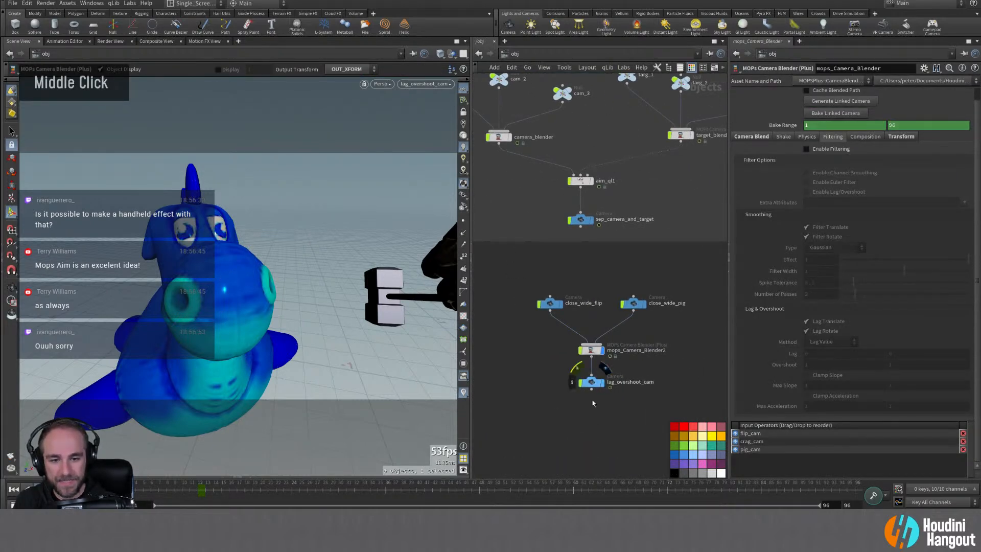
double_click(616, 357)
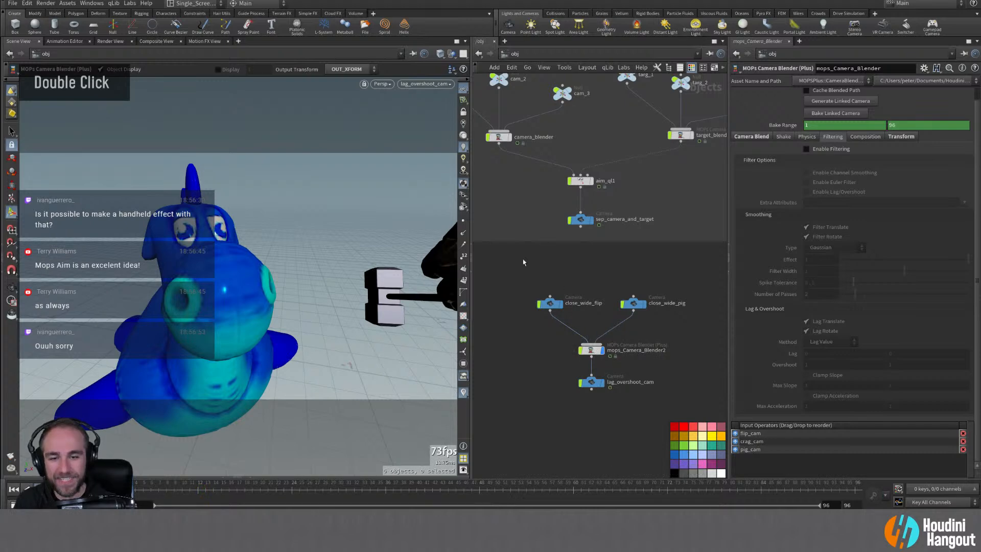
middle_click_drag(521, 247, 540, 410)
middle_click_drag(548, 192, 565, 393)
right_click_drag(565, 394, 589, 388)
middle_click_drag(589, 389, 595, 305)
right_click(556, 351)
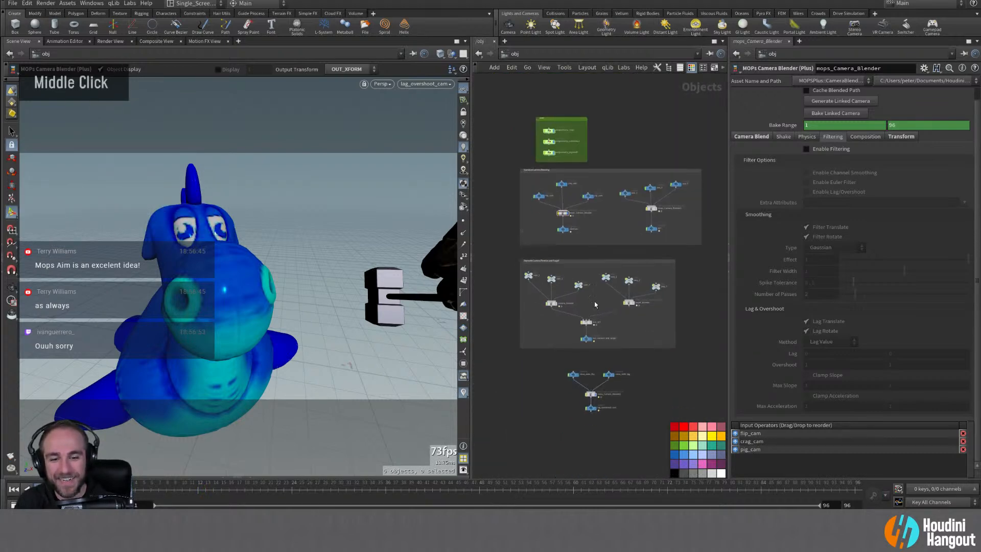
Step: Enclose the four close-wide rig nodes in a network box and enlarge it to leave a margin around them
right_click_drag(541, 392, 569, 358)
middle_click_drag(570, 357, 524, 345)
left_click_drag(523, 310, 661, 428)
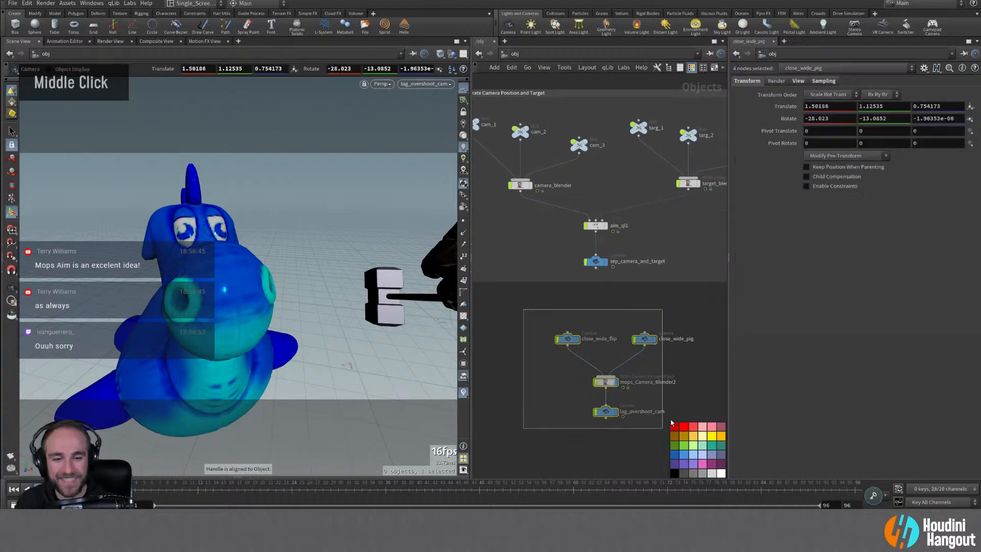
middle_click_drag(709, 361, 647, 331)
left_click(708, 70)
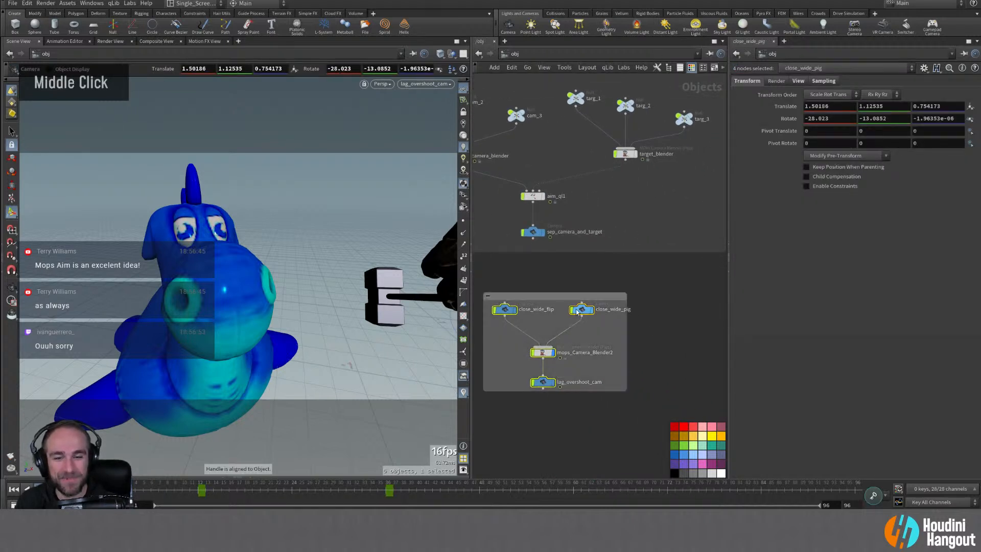
left_click_drag(486, 292, 478, 277)
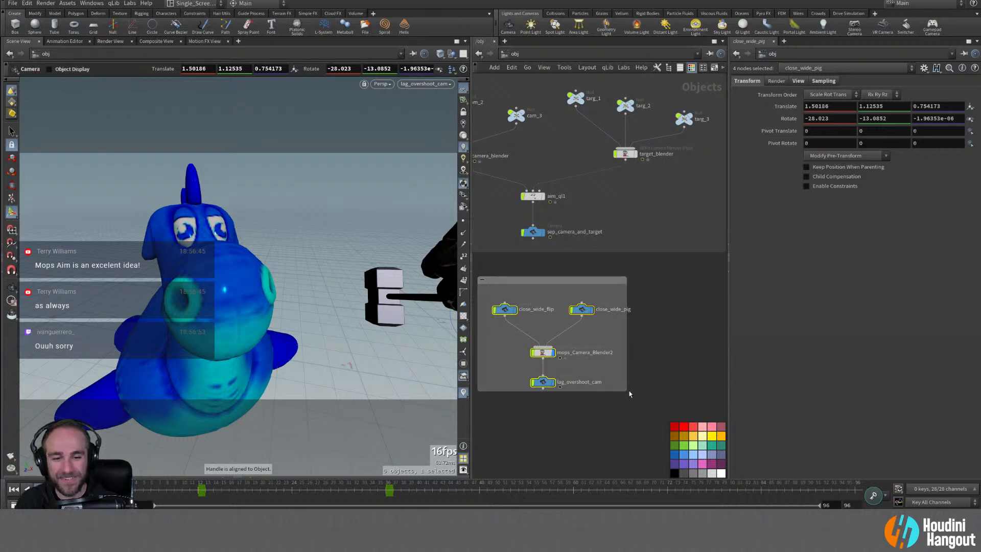
left_click_drag(629, 392, 651, 411)
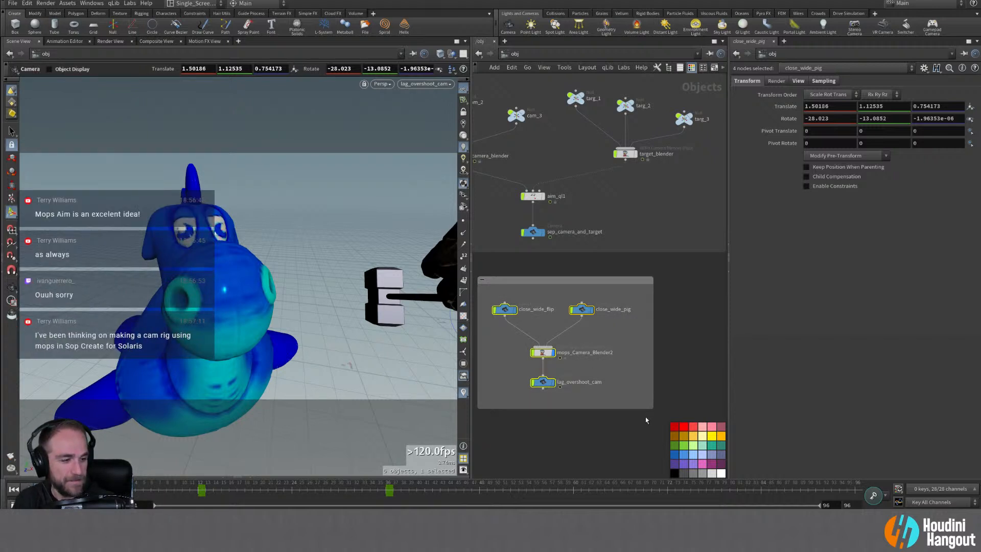
Step: Examine the camera shake noise properties of the blender feeding the closeups camera in the Standard Camera Blending box
left_click(575, 282)
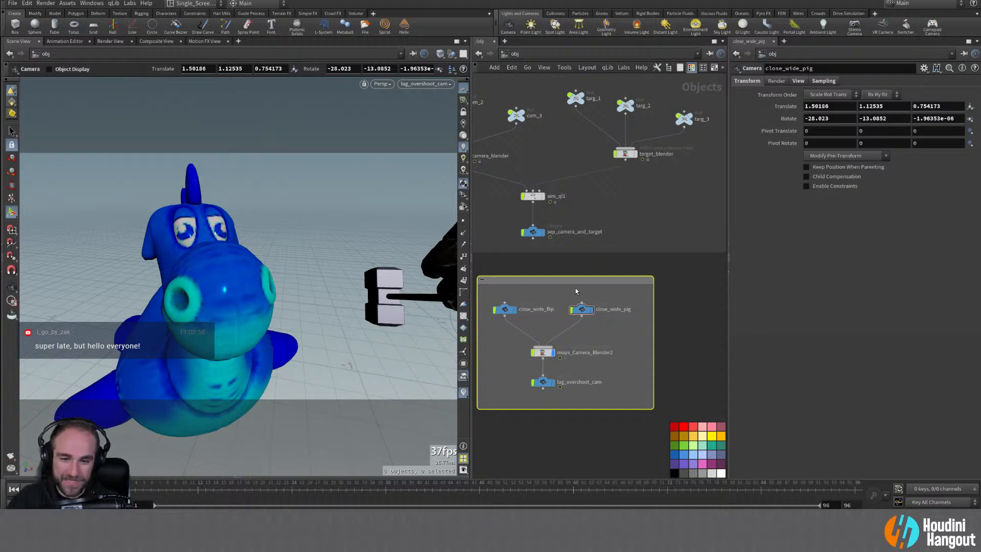
middle_click_drag(642, 278, 623, 274, "alt")
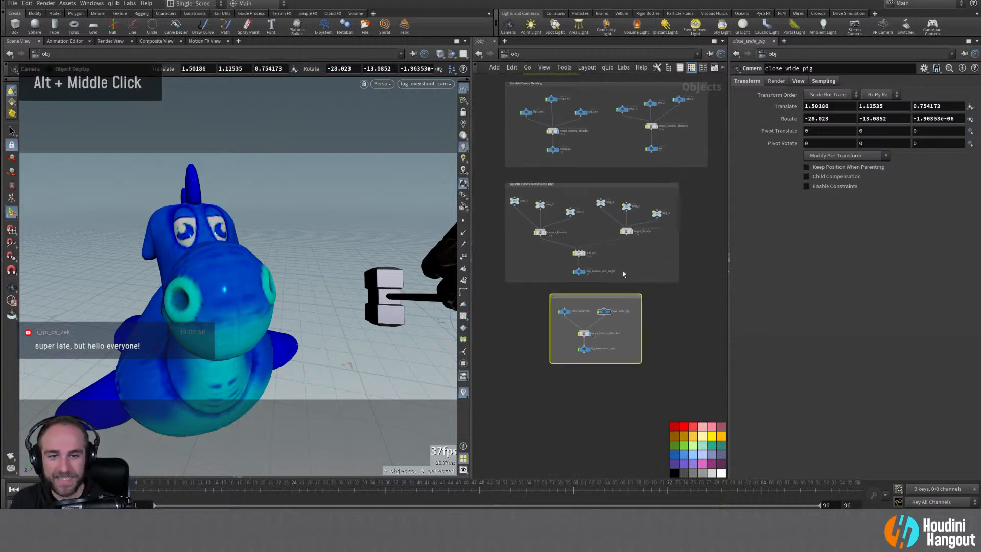
scroll(531, 369, "up", 3)
middle_click_drag(529, 354, 520, 372)
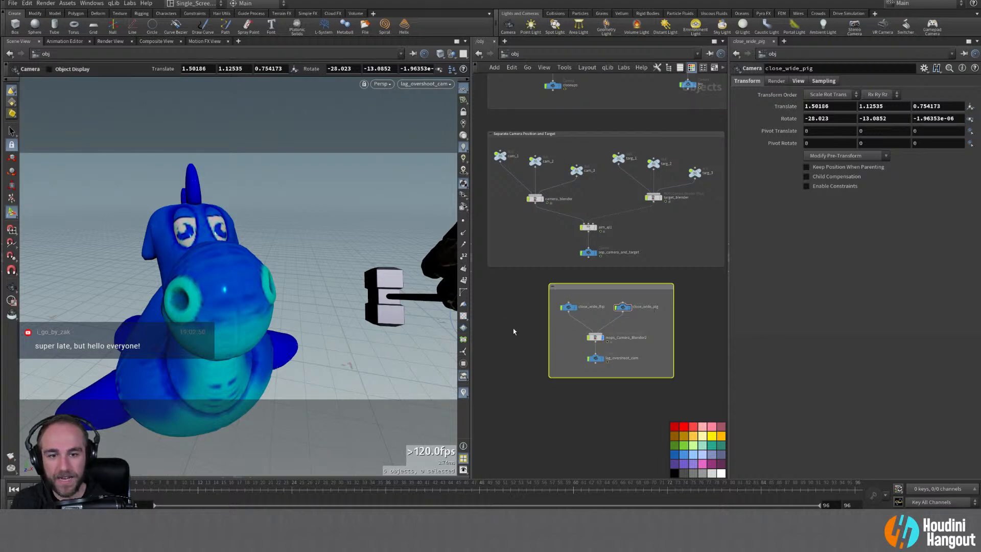
middle_click_drag(663, 108, 655, 246)
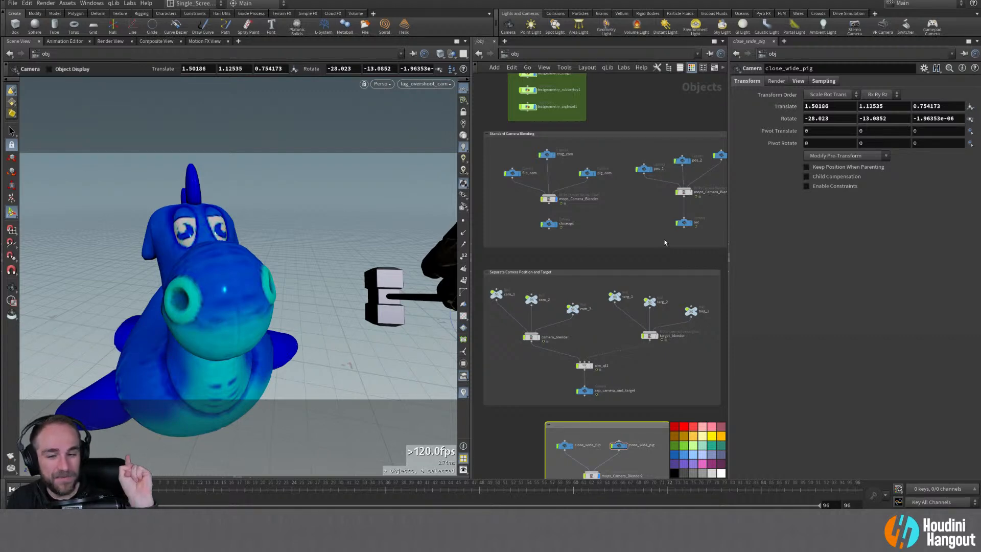
left_click(548, 224)
left_click(547, 199)
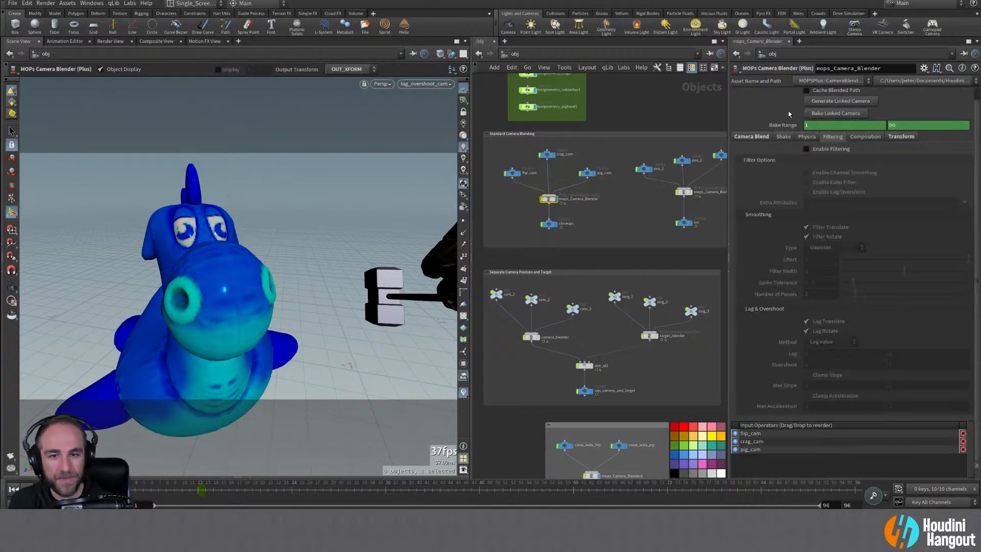
left_click(781, 136)
left_click(777, 160)
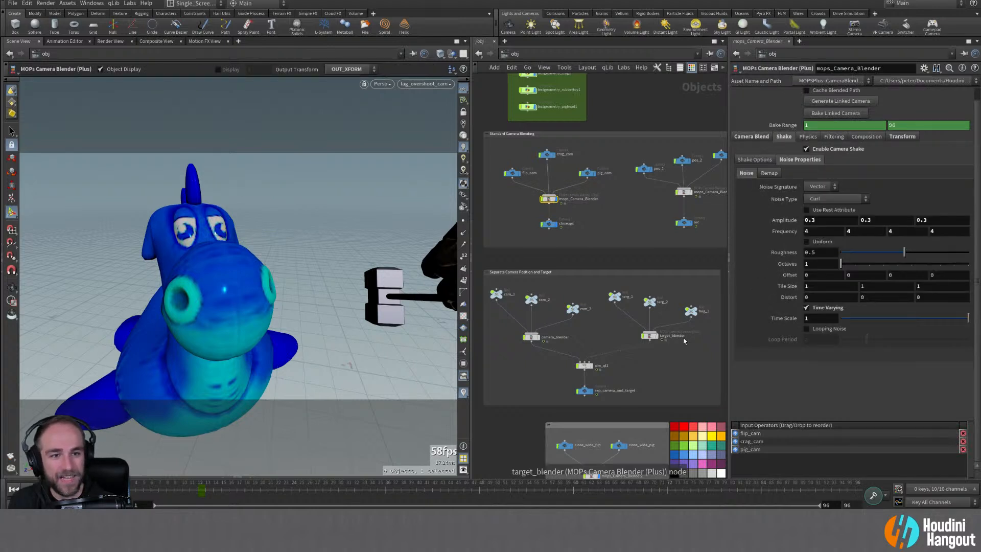
Step: Look through the closeups camera, play its animation and rewind to the first frame
left_click(548, 223)
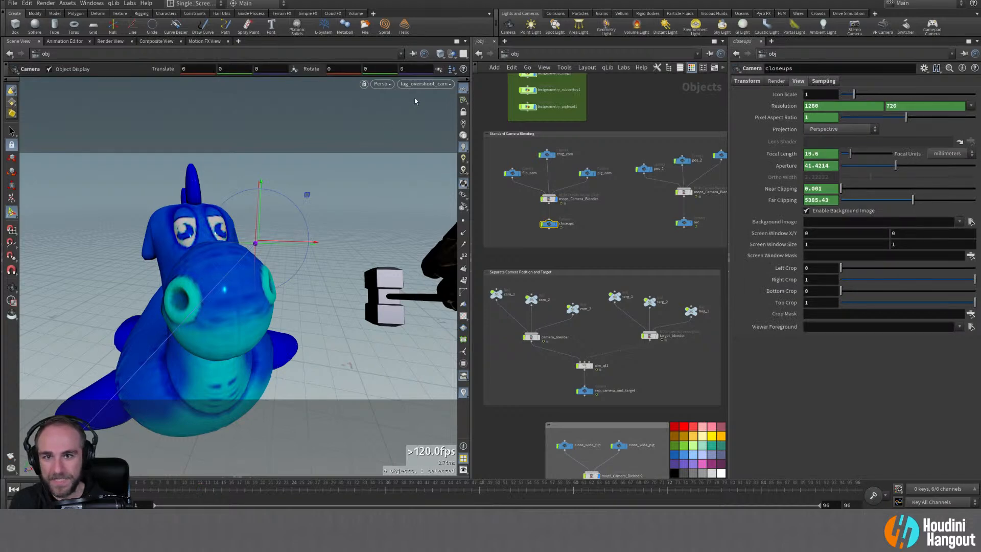
left_click(426, 84)
left_click(433, 167)
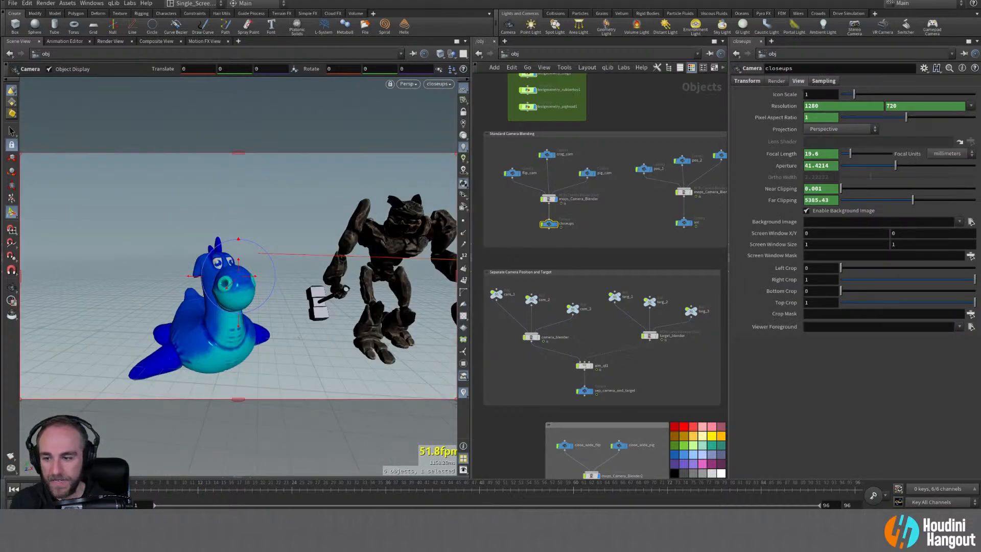
key("Up")
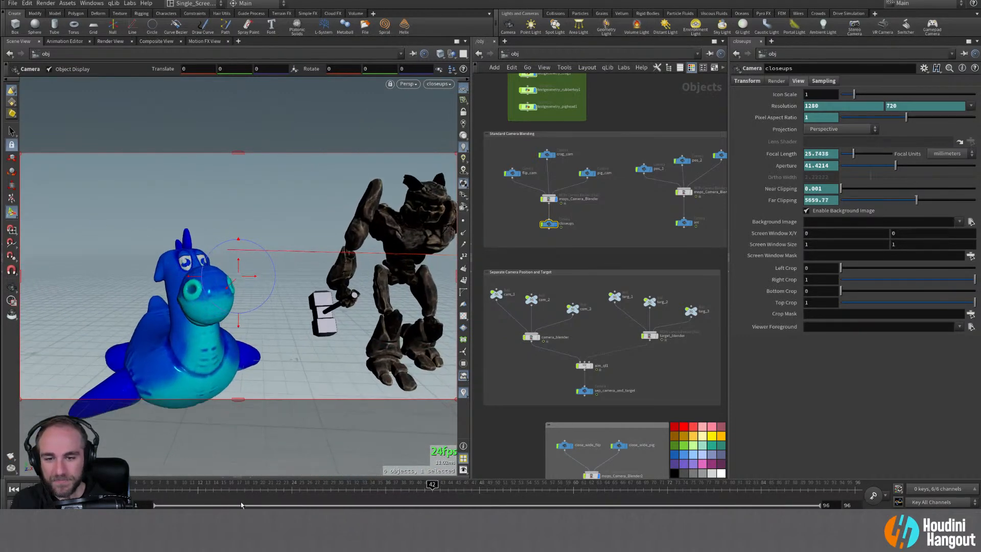
left_click(14, 489)
Step: Extend the playback range to end at frame 240 and keep the playhead at the start
double_click(847, 504)
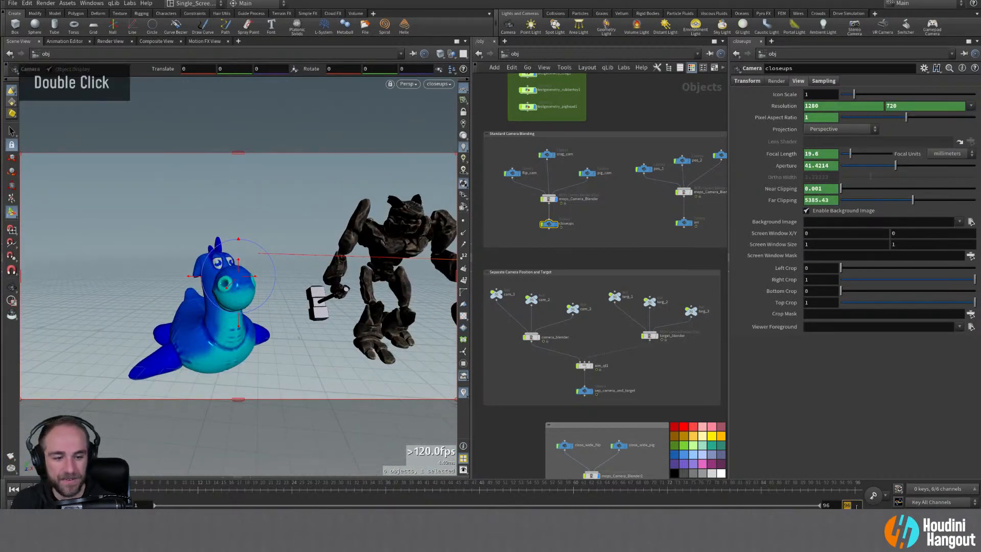
type("240")
key("Return")
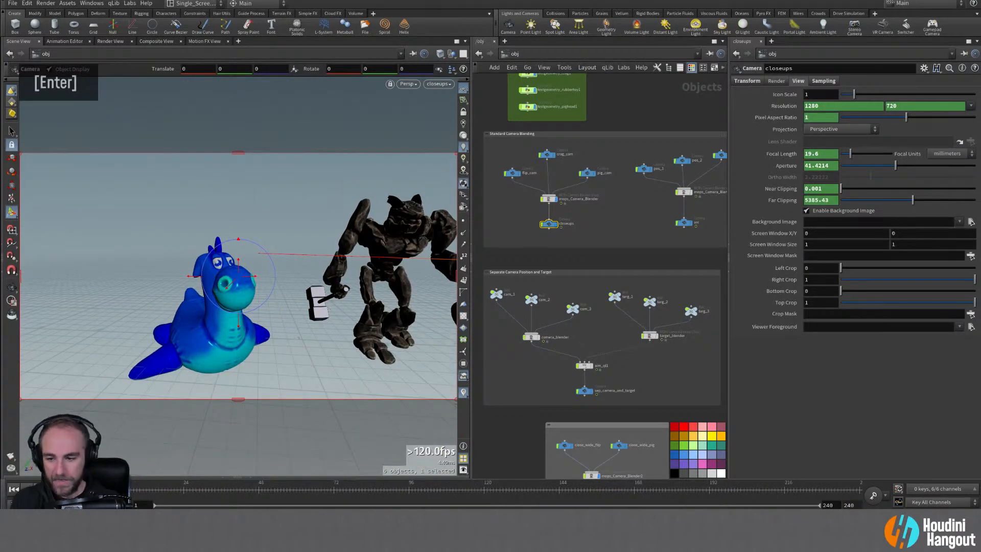
left_click_drag(136, 494, 113, 496)
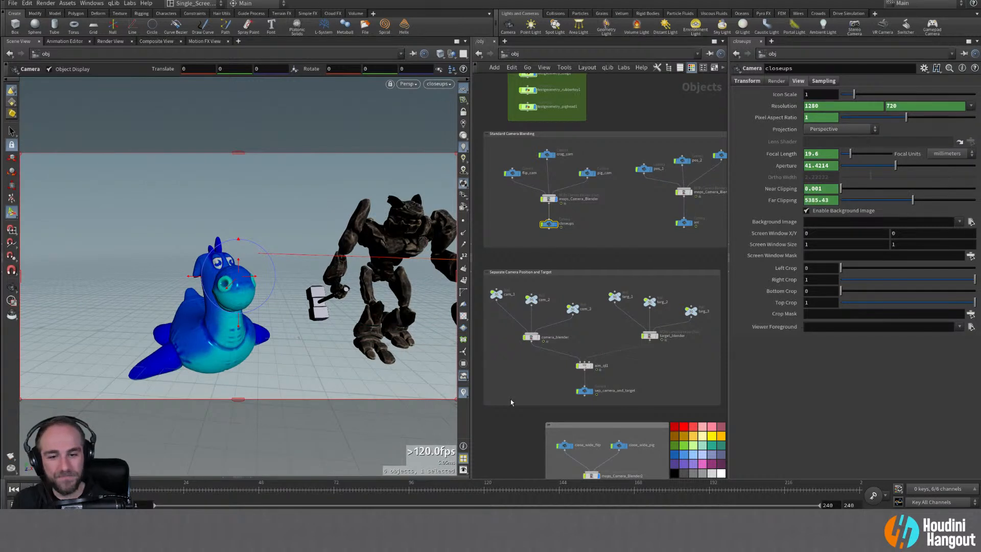
Step: Title the network box around the close-wide camera rig "Camera Lag/Overshoot"
middle_click_drag(518, 374, 504, 303, "alt")
right_click_drag(506, 419, 524, 412, "alt")
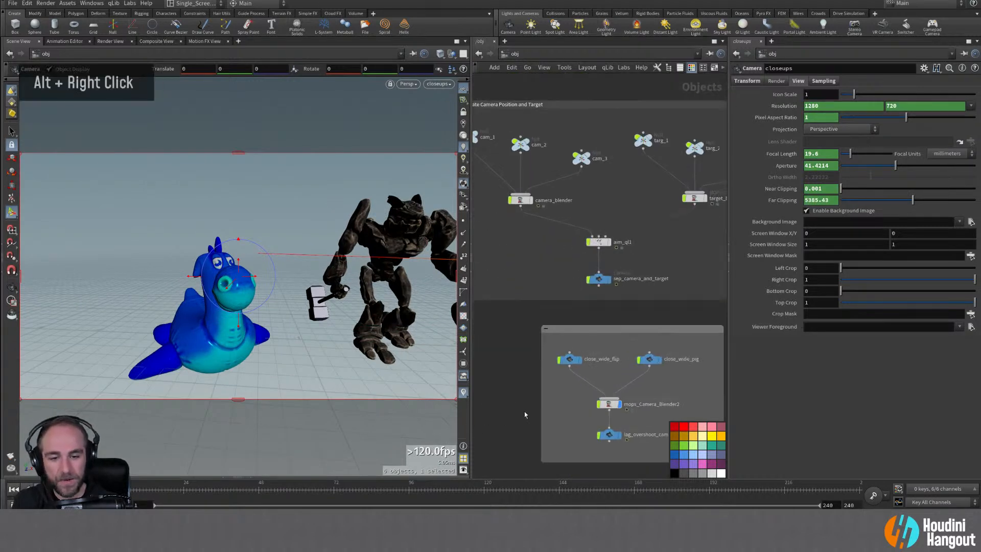
double_click(586, 328)
type("Camera LAg")
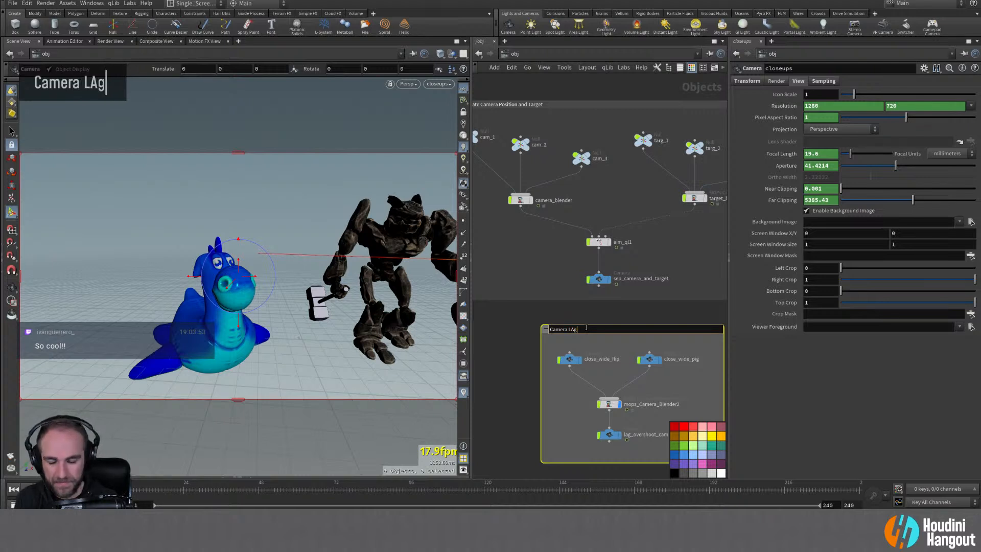
key("BackSpace")
key("BackSpace")
type("ag/Overshhot")
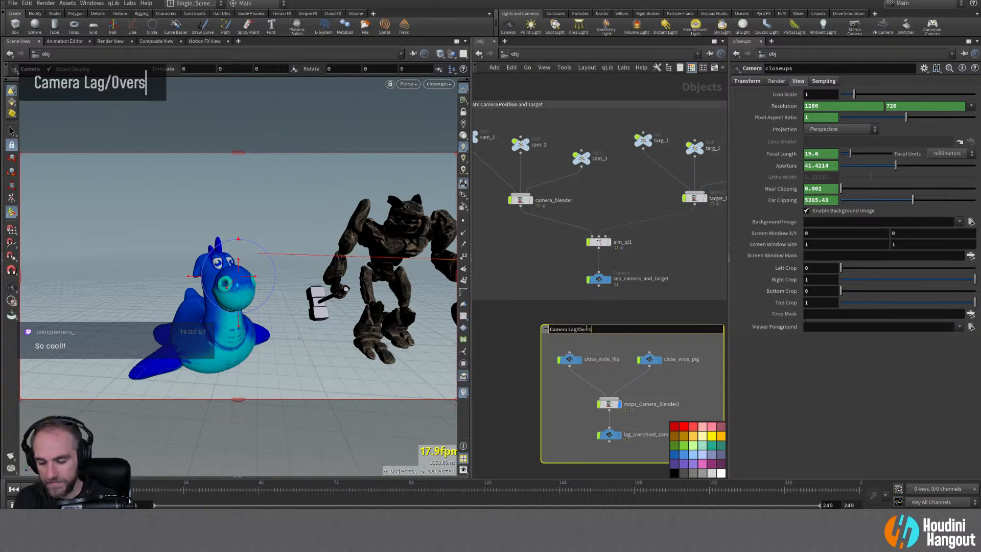
key("BackSpace")
key("BackSpace")
key("BackSpace")
type("oot")
key("Return")
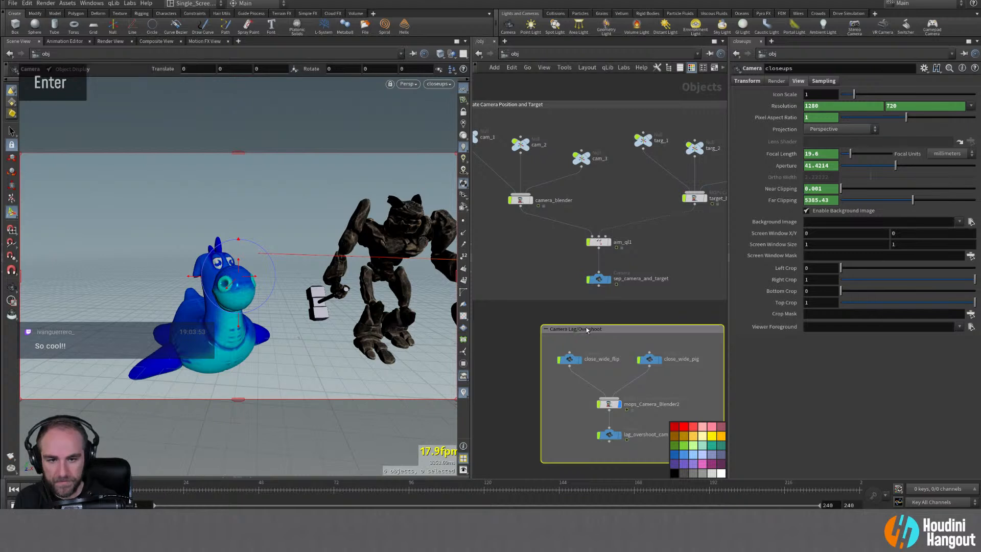
right_click_drag(587, 329, 562, 358, "alt")
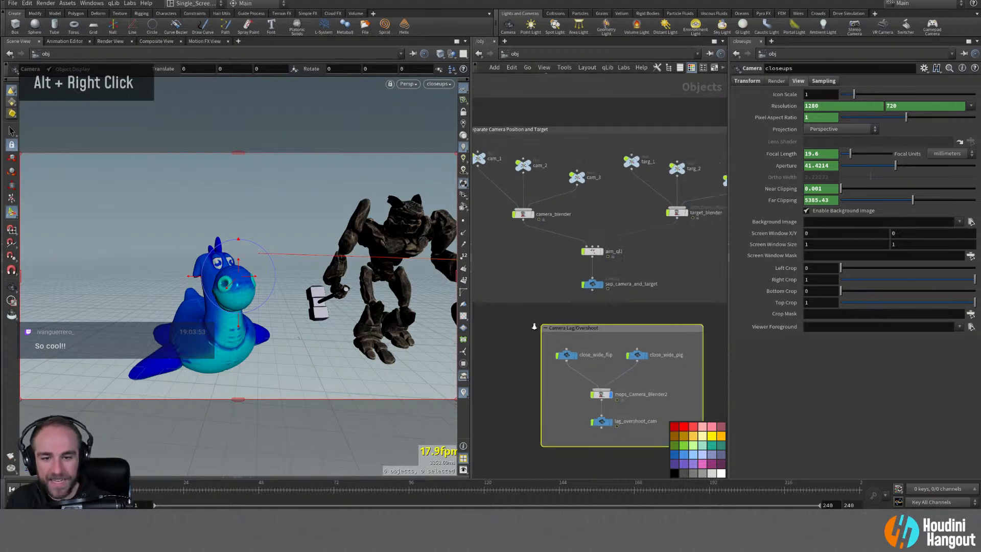
middle_click_drag(562, 358, 514, 394, "alt")
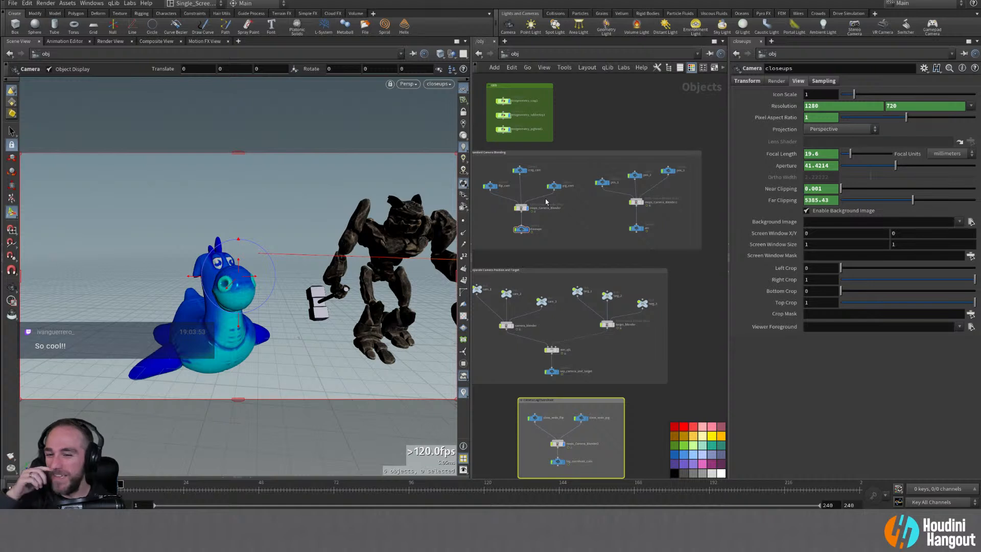
Step: Disable camera shake on the blender feeding the closeups camera in the Standard Camera Blending box
left_click(521, 207)
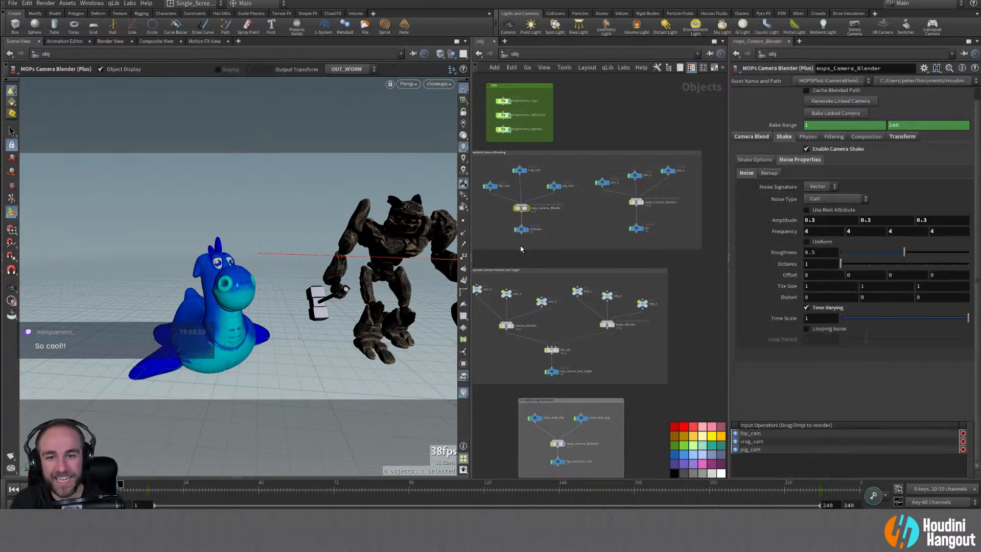
left_click(806, 149)
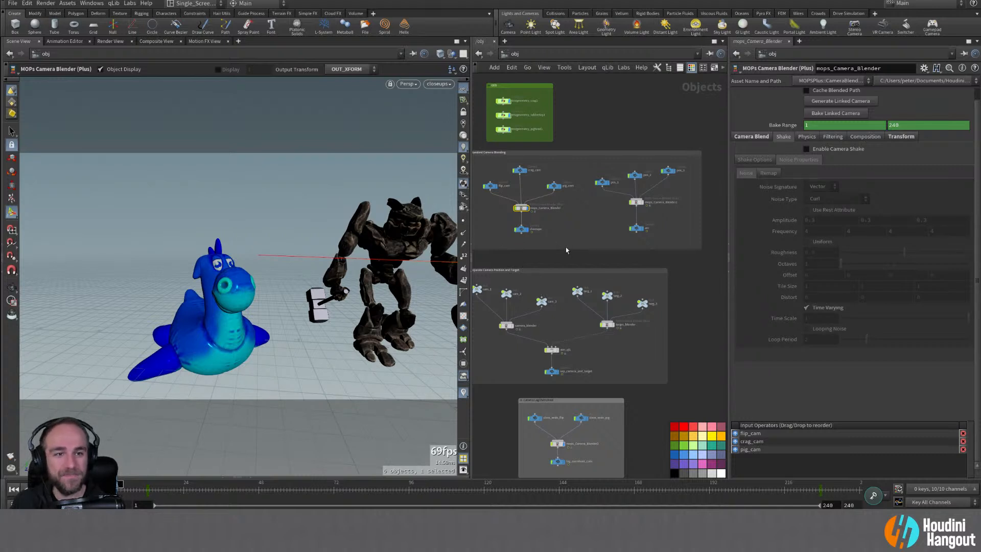
left_click_drag(500, 176, 570, 238)
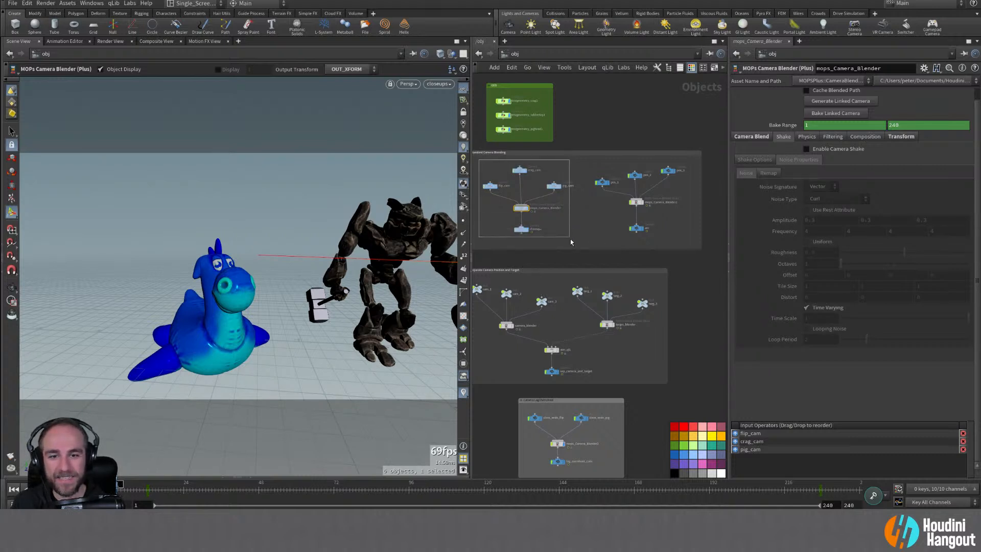
middle_click_drag(618, 240, 599, 230)
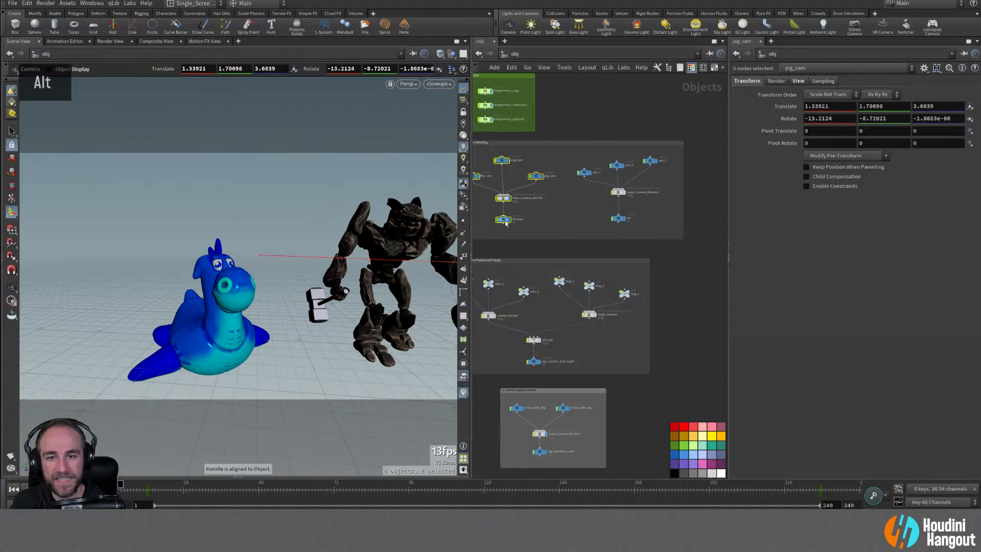
left_click(599, 230)
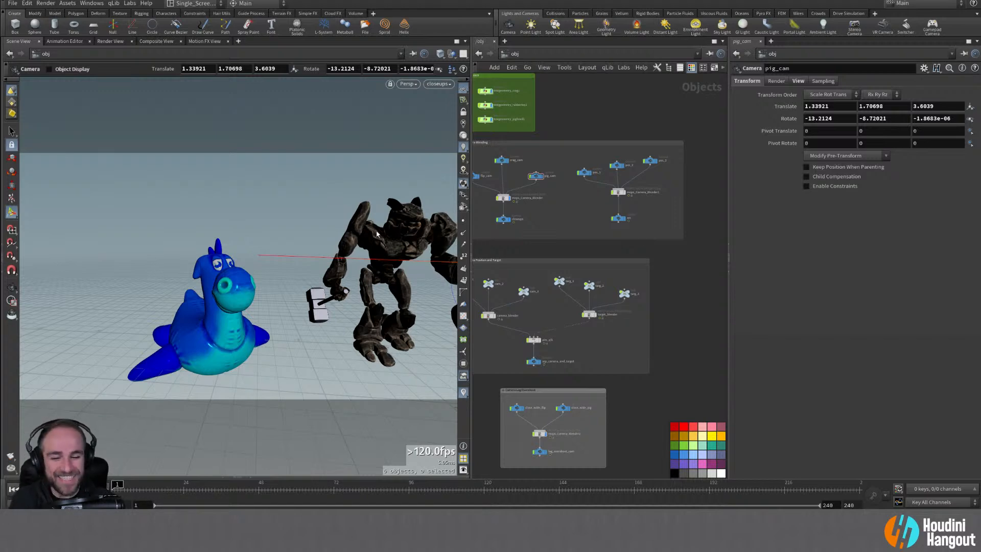
Step: Recolor the Camera Lag/Overshoot box dark gray like the boxes above it and put the playhead back on frame 1
left_click_drag(192, 491, 125, 503)
middle_click_drag(622, 256, 665, 258)
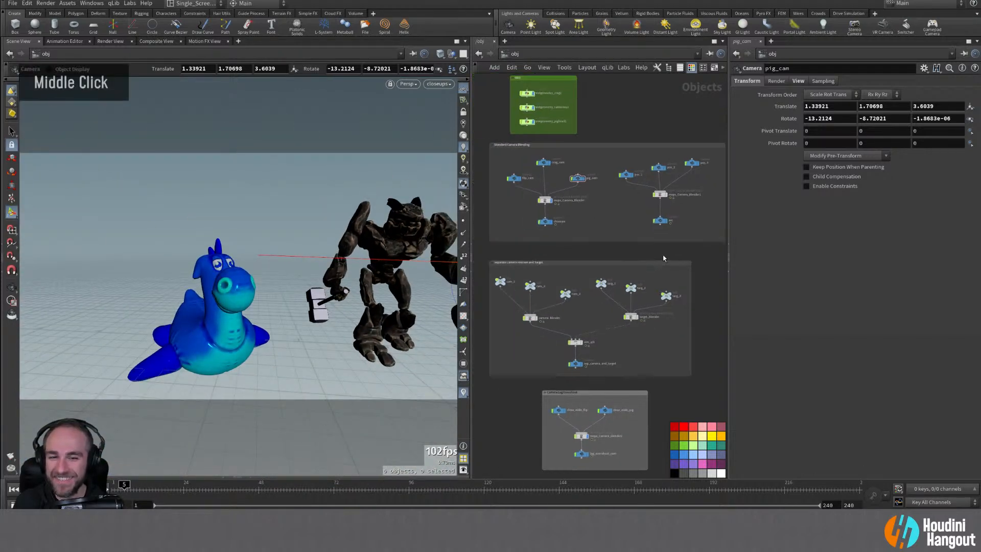
right_click_drag(664, 259, 648, 260)
middle_click_drag(648, 259, 596, 248)
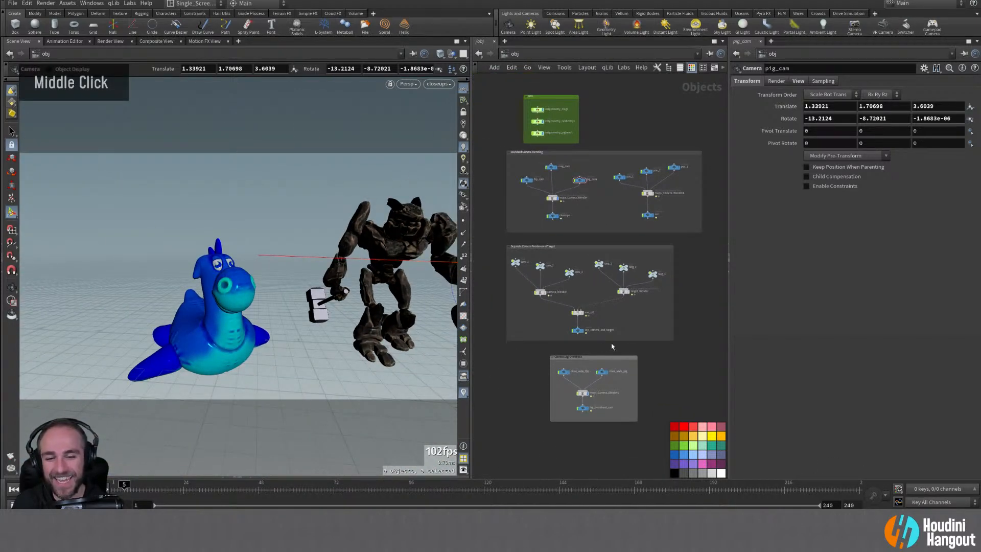
left_click(593, 356)
left_click(693, 474)
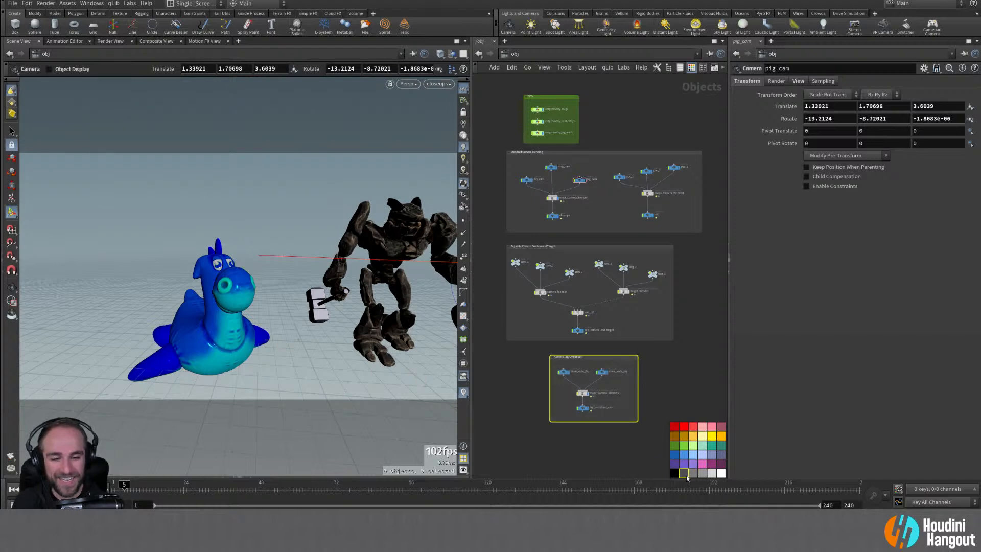
left_click(627, 459)
left_click_drag(178, 489, 105, 493)
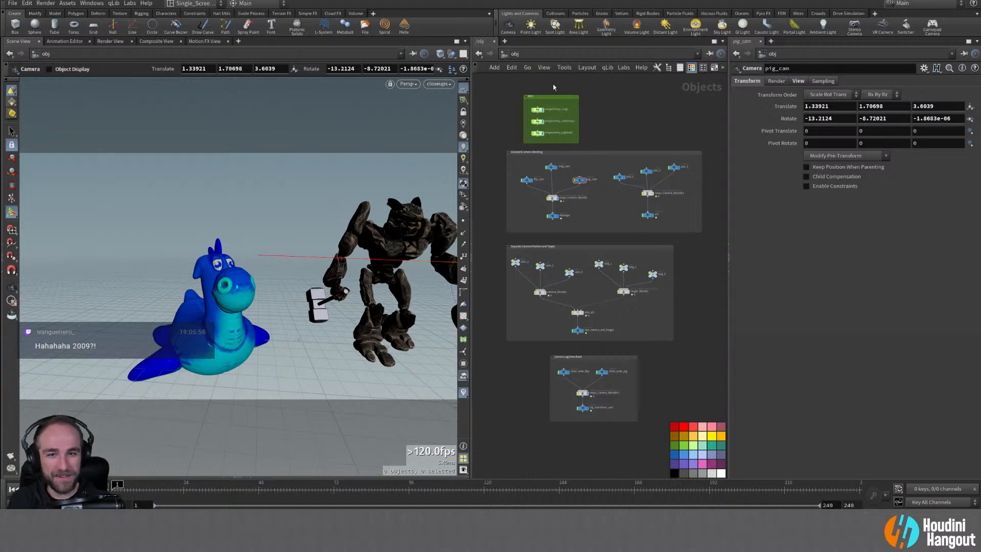
Step: Line up the green geometry box with the left edge of the camera boxes below, then minimize the scene window
left_click_drag(554, 97, 540, 94)
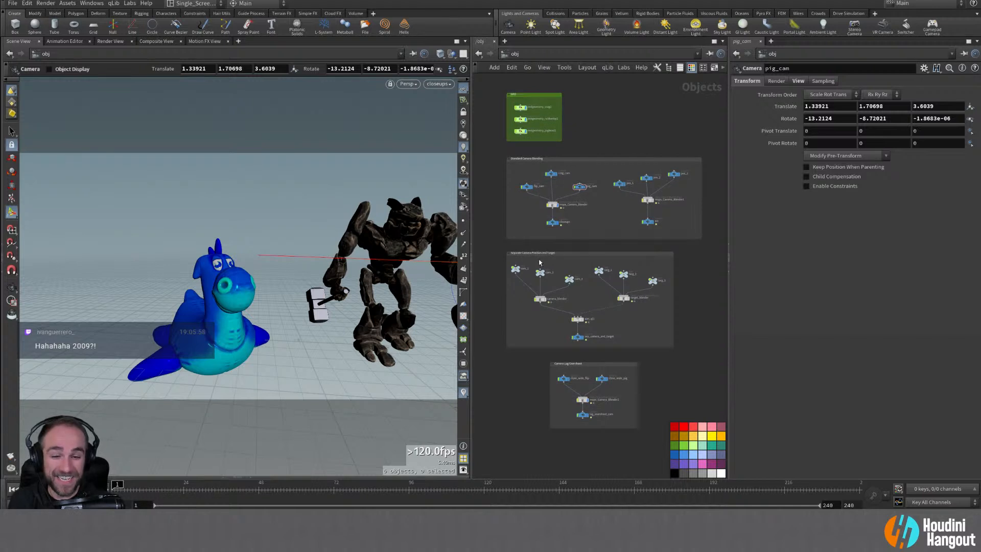
left_click_drag(540, 252, 541, 251)
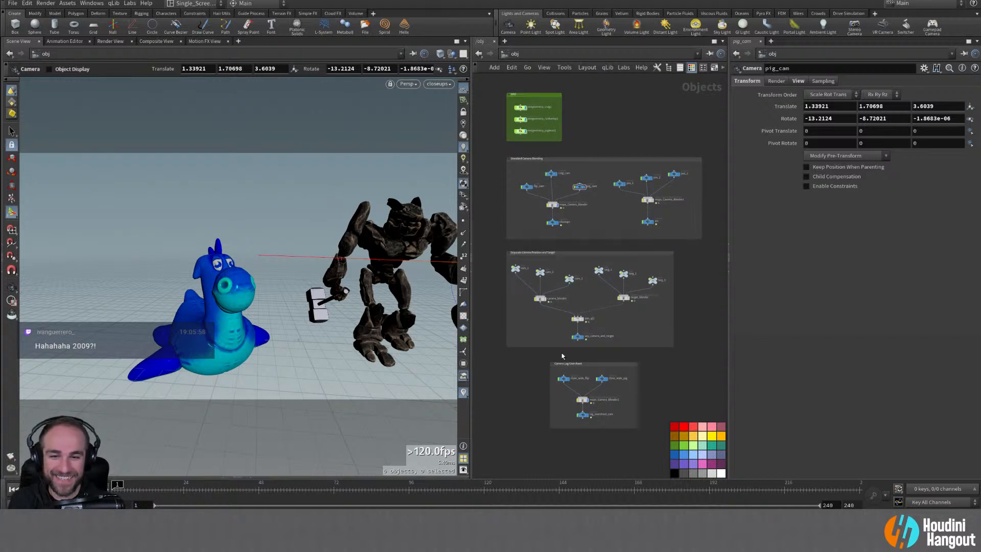
left_click_drag(573, 372, 573, 373)
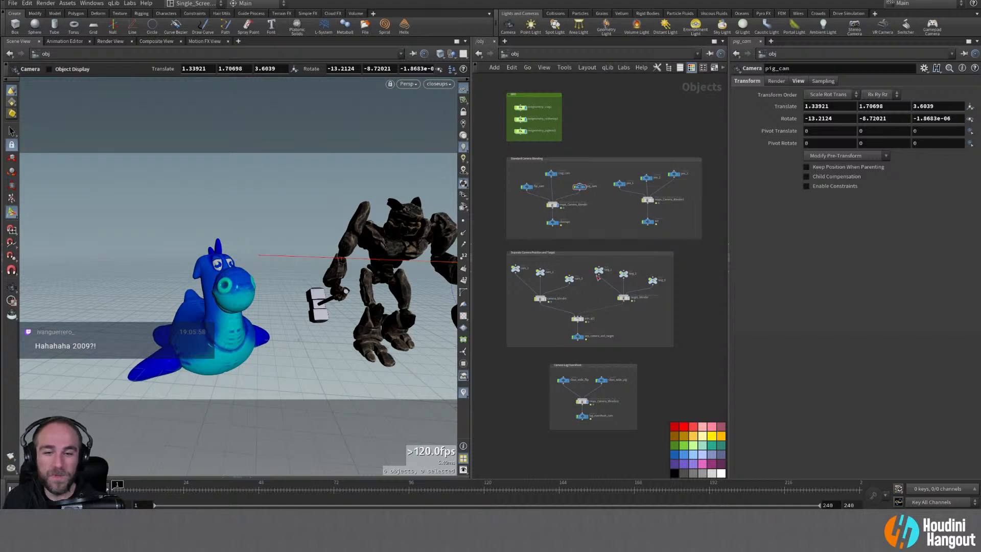
mouse_move(612, 244)
middle_mouse_down("alt")
mouse_move(562, 342)
mouse_move(581, 160)
mouse_move(607, 261)
middle_mouse_up("alt")
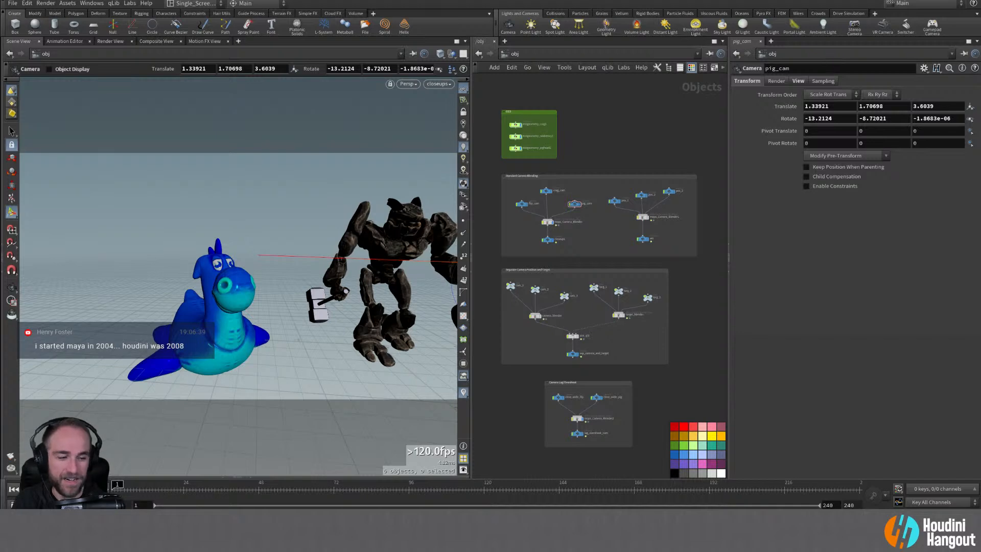
left_click(938, 0)
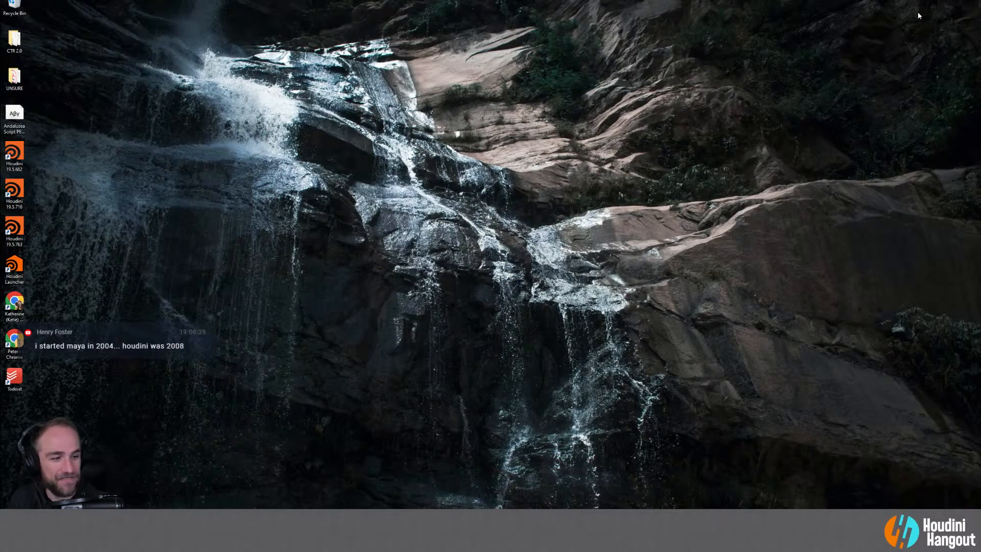
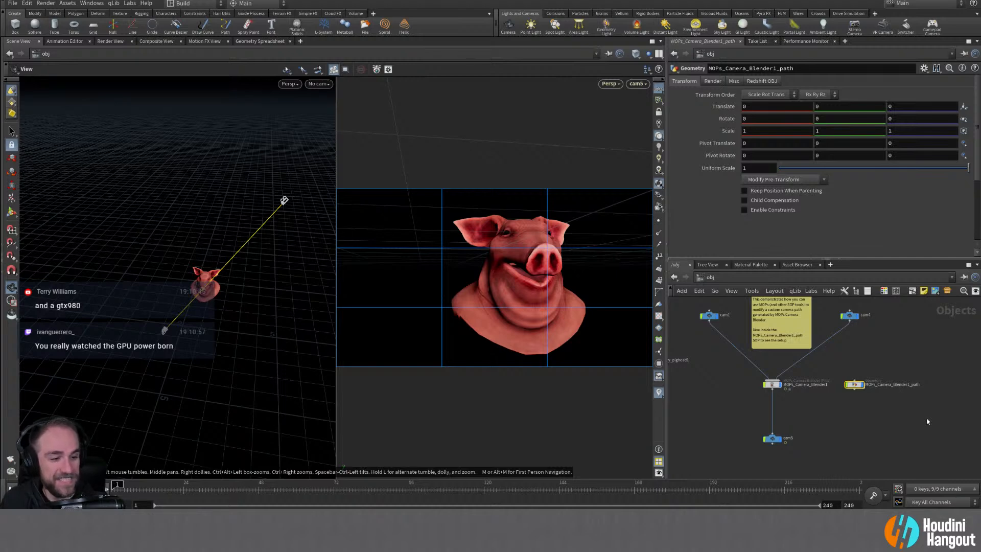
Step: Examine the camera path running past the pig head between its two cameras in the free perspective view
mouse_move(182, 283)
left_mouse_down("alt")
mouse_move(147, 258)
mouse_move(179, 284)
left_mouse_up("alt")
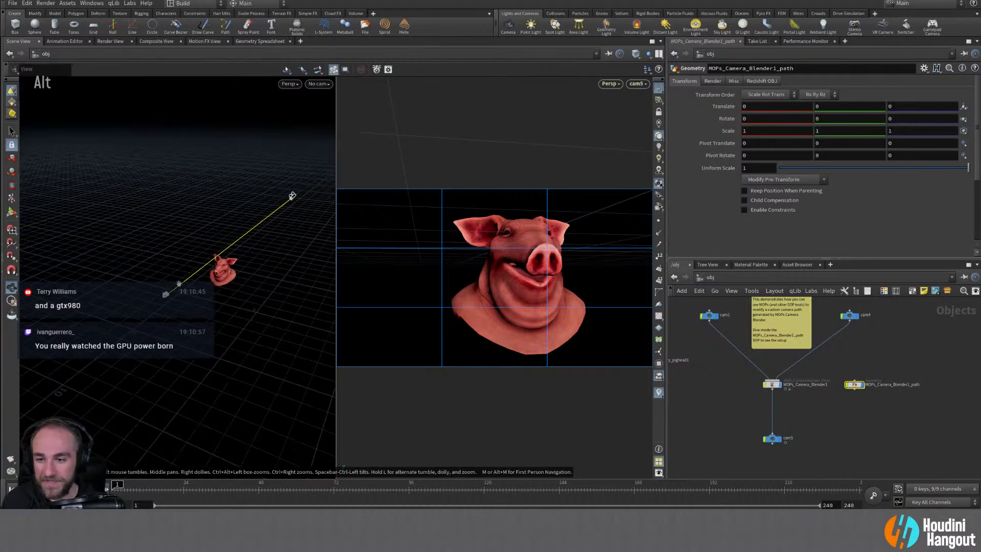
right_click_drag(218, 272, 256, 256, "alt")
middle_click_drag(256, 256, 209, 267, "alt")
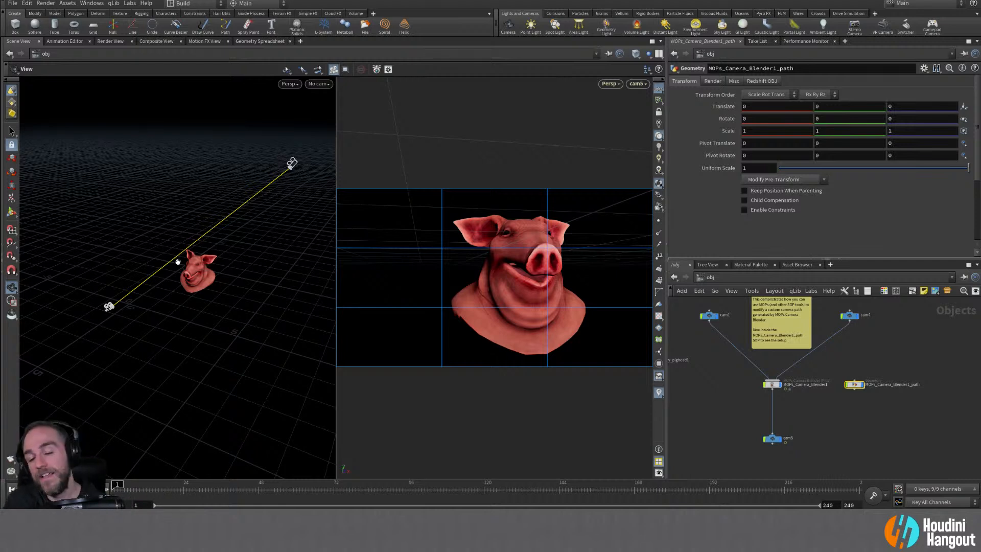
left_click_drag(179, 245, 185, 246, "alt")
right_click_drag(185, 247, 334, 198, "alt")
middle_click_drag(244, 236, 245, 255, "alt")
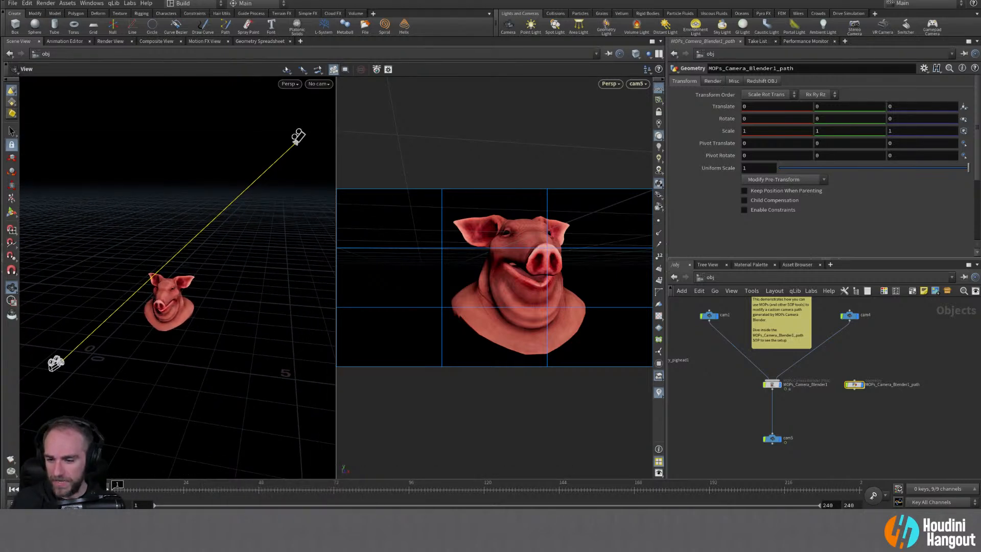
Step: Open the example scene camera_blender_new.hip from the current $HIP folder
key("super+e")
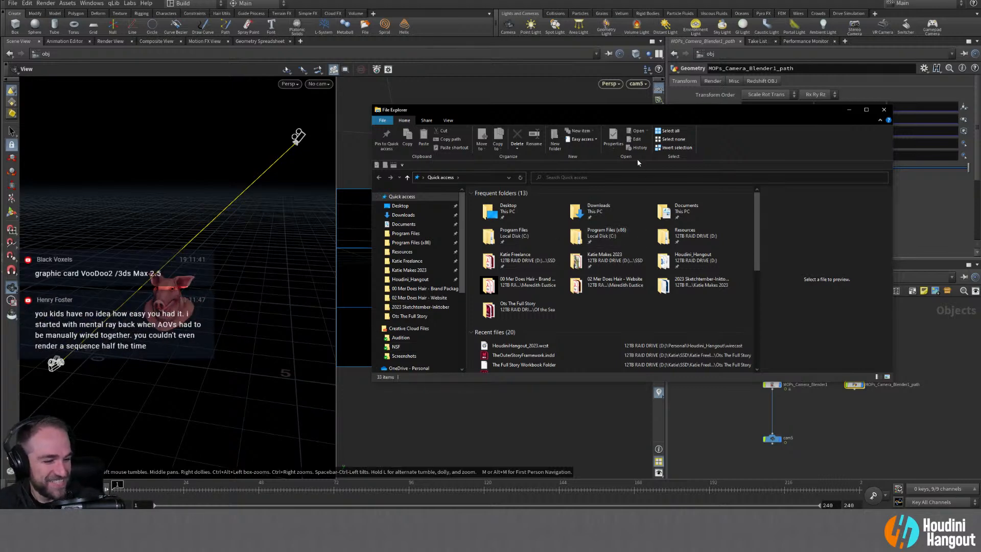
key("alt+Tab")
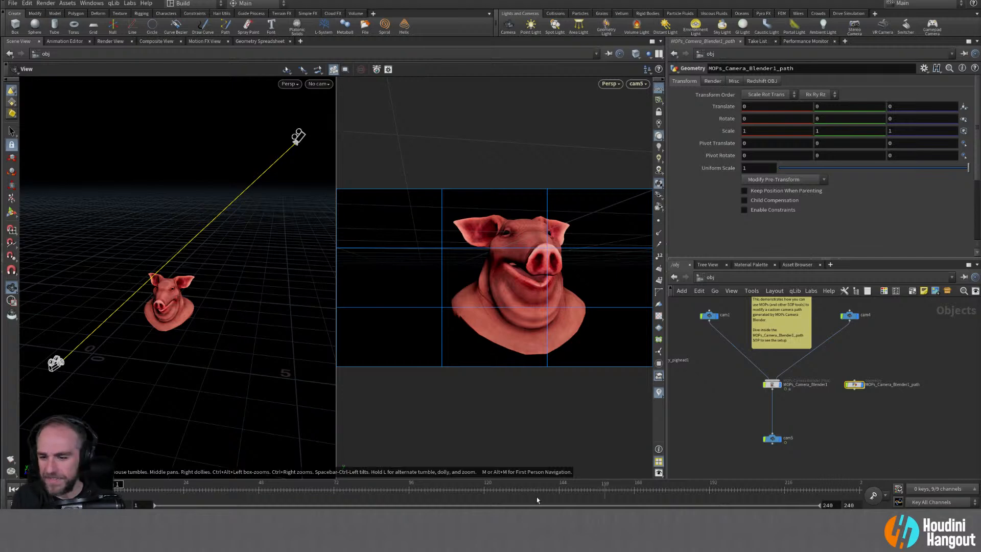
left_click(12, 3)
left_click(28, 25)
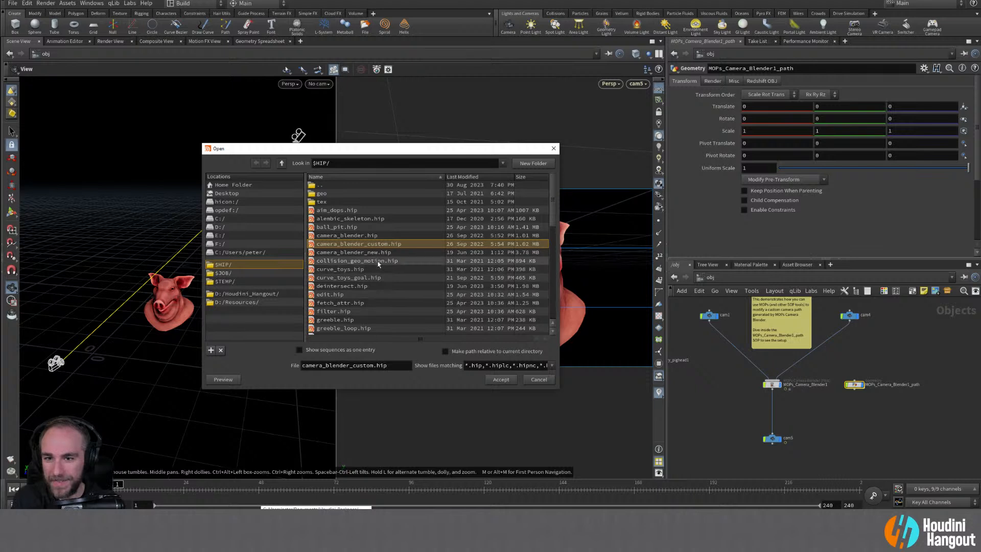
scroll(391, 293, "down", 5)
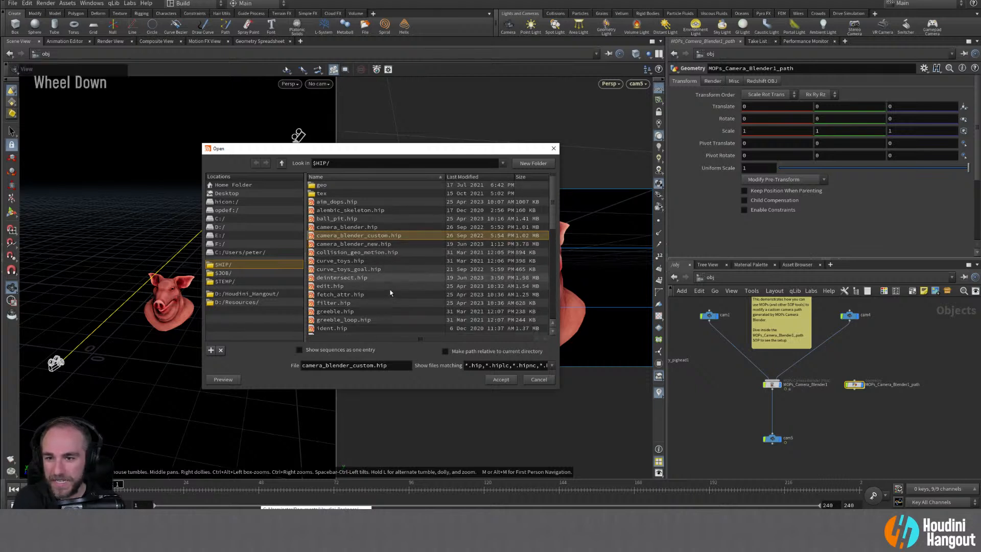
scroll(391, 292, "down", 5)
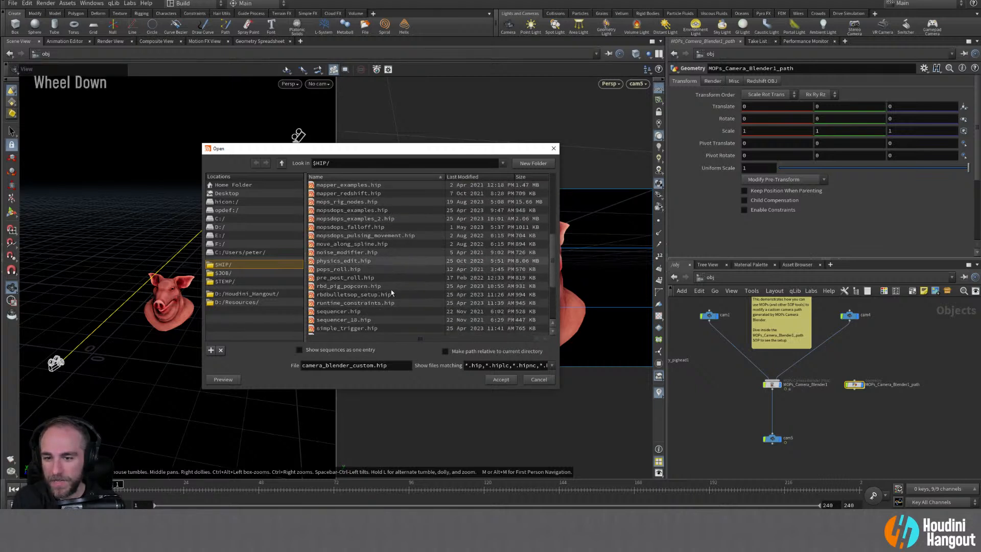
scroll(391, 290, "down", 2)
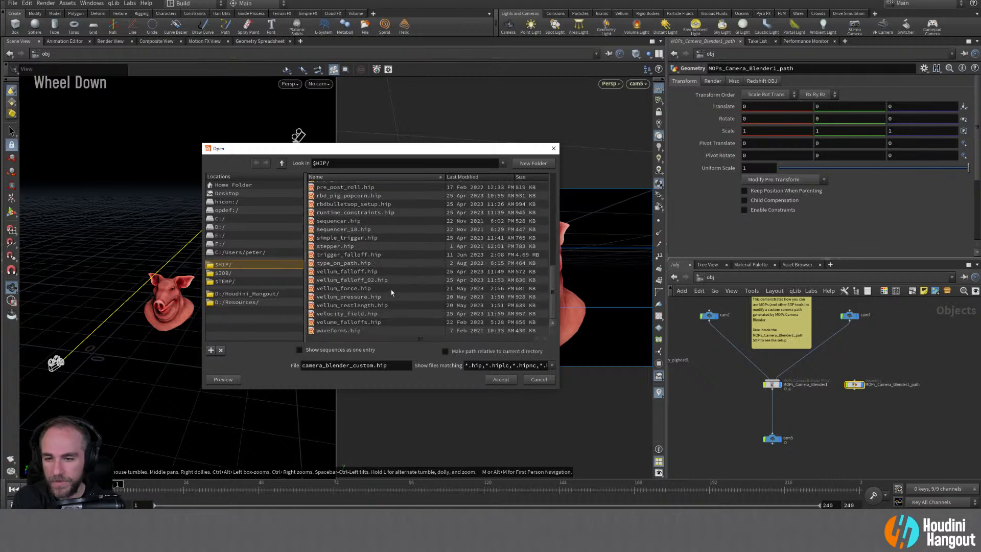
scroll(391, 290, "up", 11)
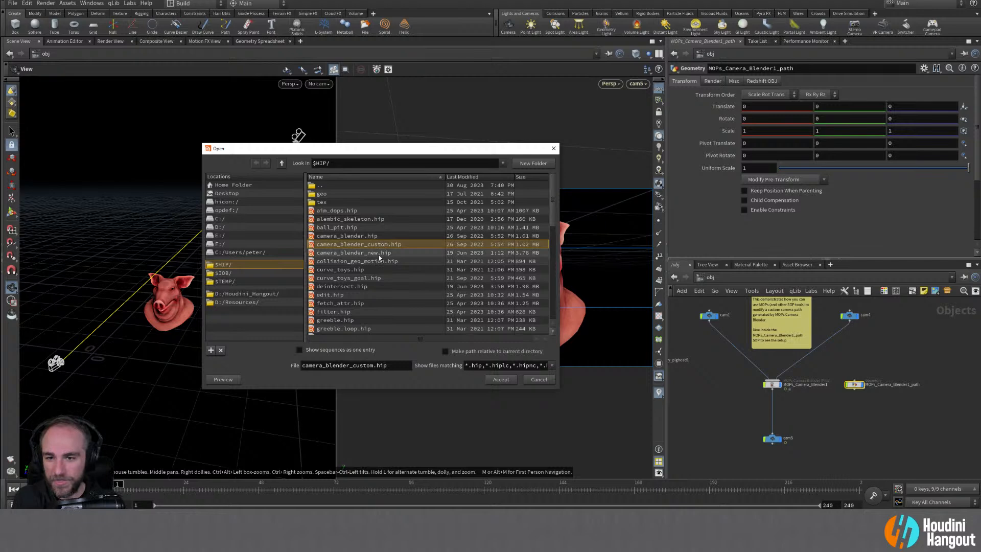
left_click(382, 253)
left_click(501, 381)
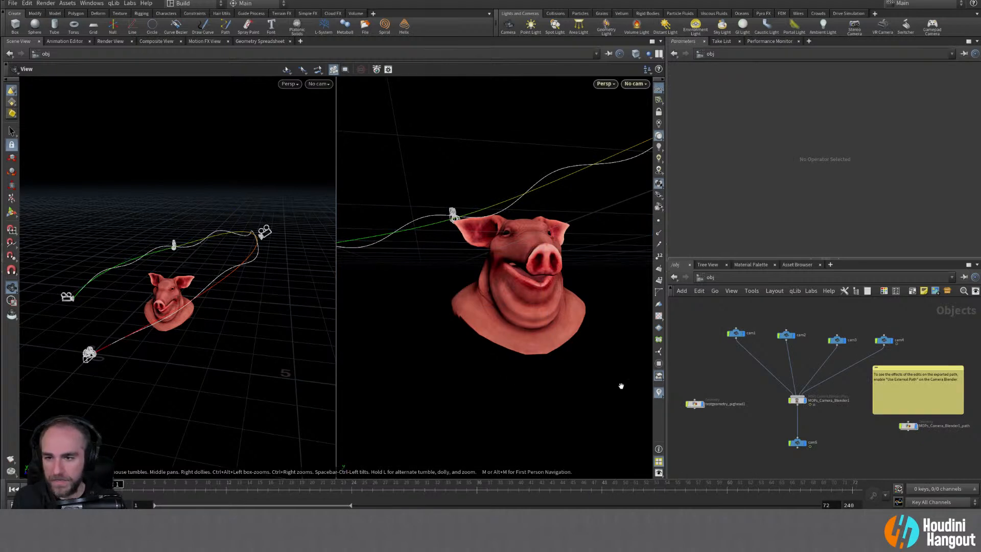
Step: Go inside the MOPs_Camera_Blender1_path geometry node and examine the network that modifies the exported camera path
middle_click_drag(822, 401, 787, 380, "alt")
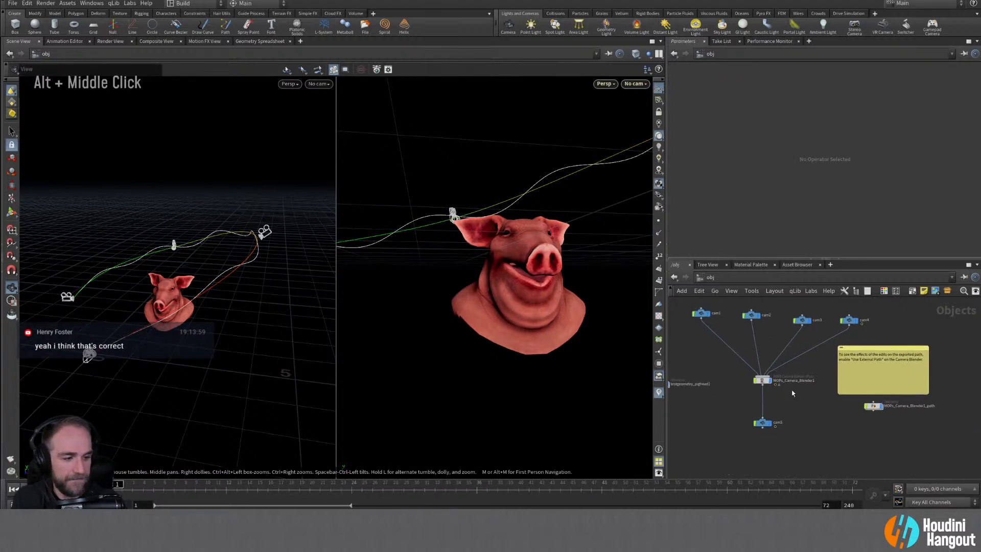
double_click(875, 407)
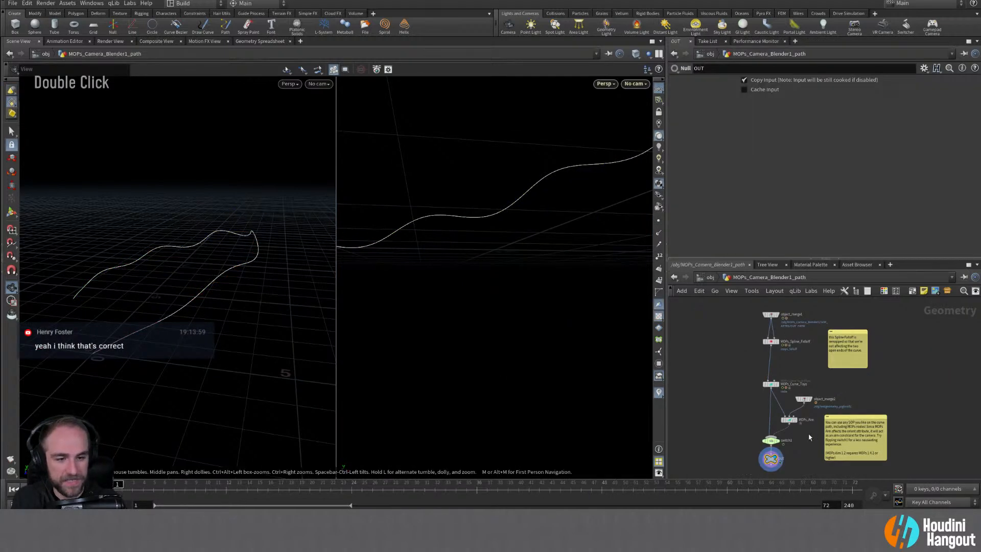
right_click_drag(751, 446, 737, 430, "alt")
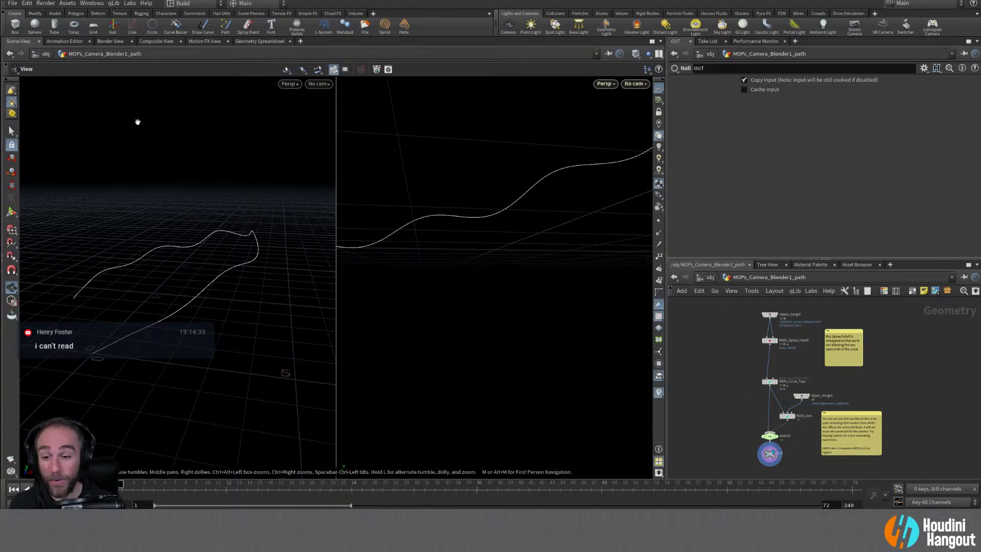
Step: Examine the whole wavy camera path in the second perspective view and return to the object level
scroll(579, 347, "up", 2)
scroll(449, 212, "down", 4)
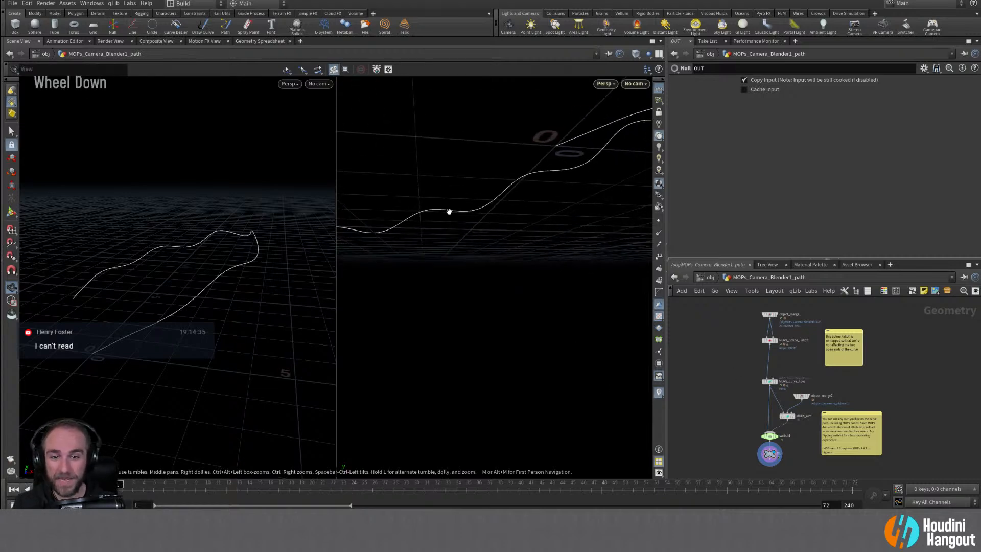
right_click_drag(466, 243, 565, 312)
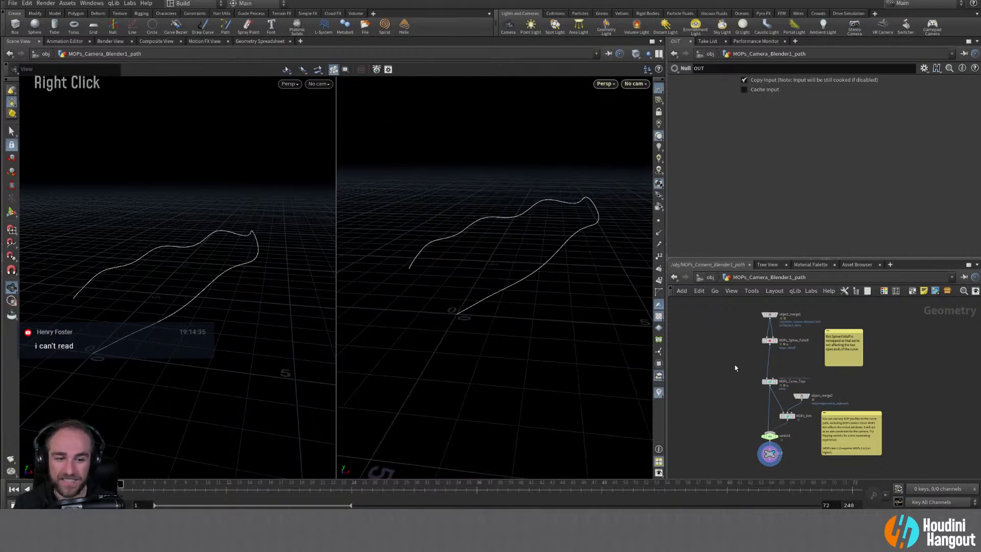
key("u")
left_click_drag(206, 265, 237, 262, "alt")
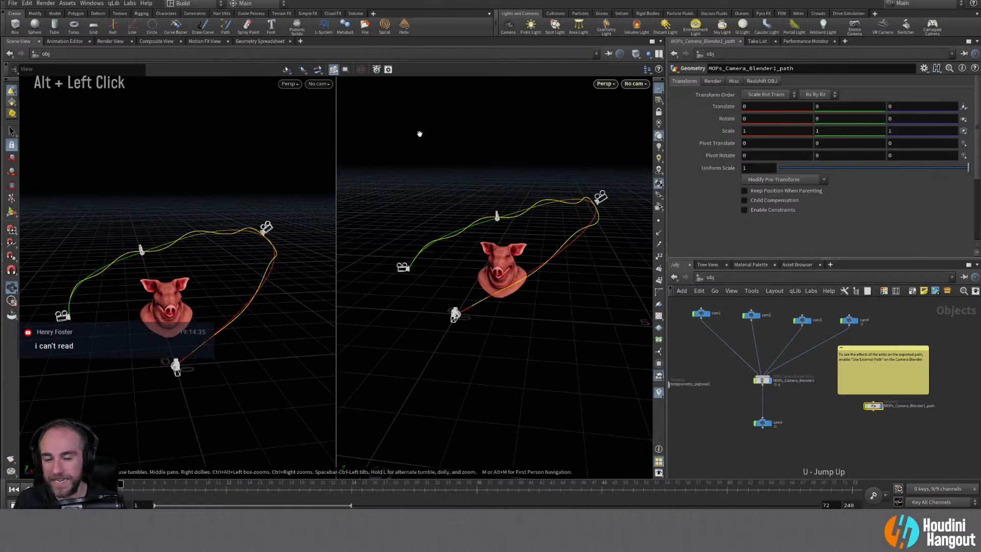
middle_click_drag(708, 417, 733, 418, "alt")
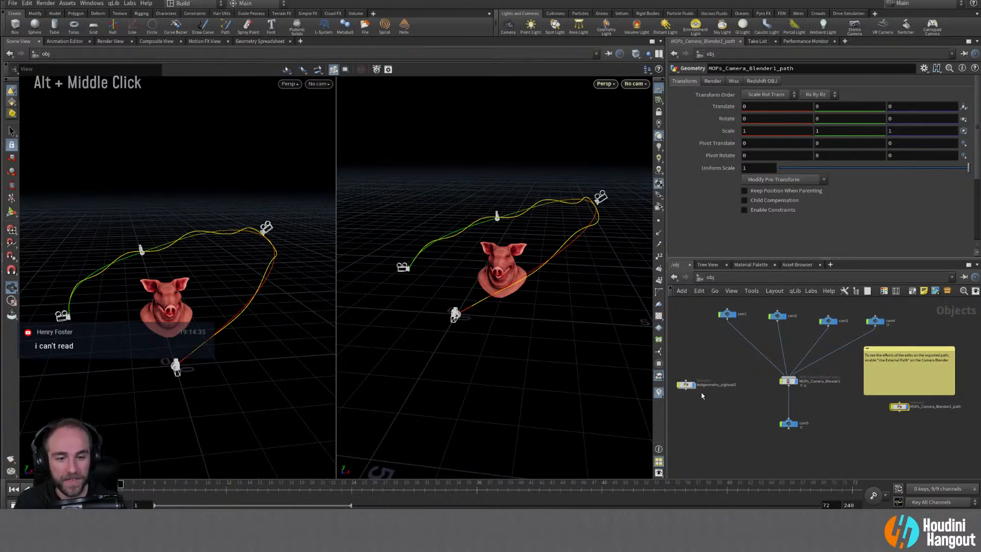
Step: Look through cam5 in the second viewport and move the timeline slightly forward from the first frame
left_click(316, 84)
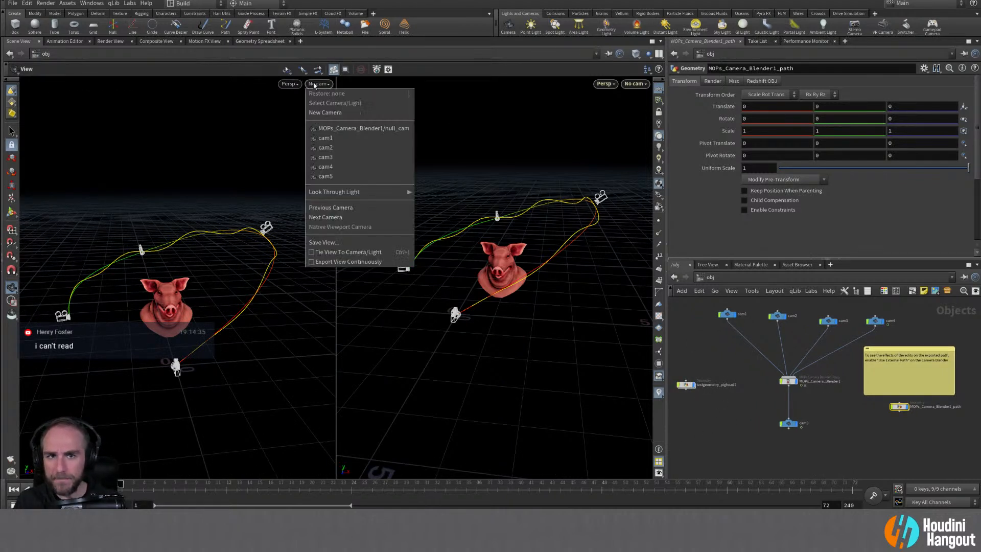
double_click(634, 84)
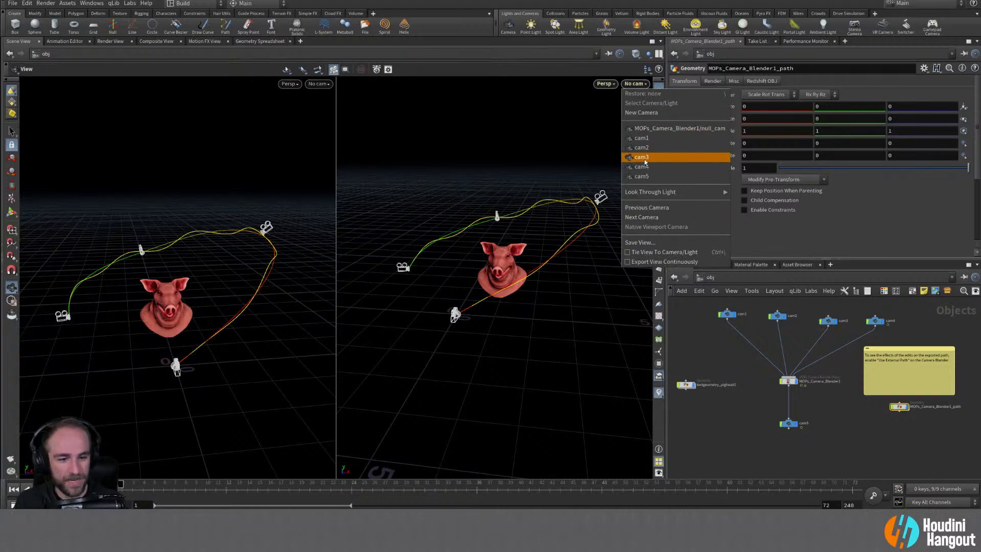
left_click(643, 176)
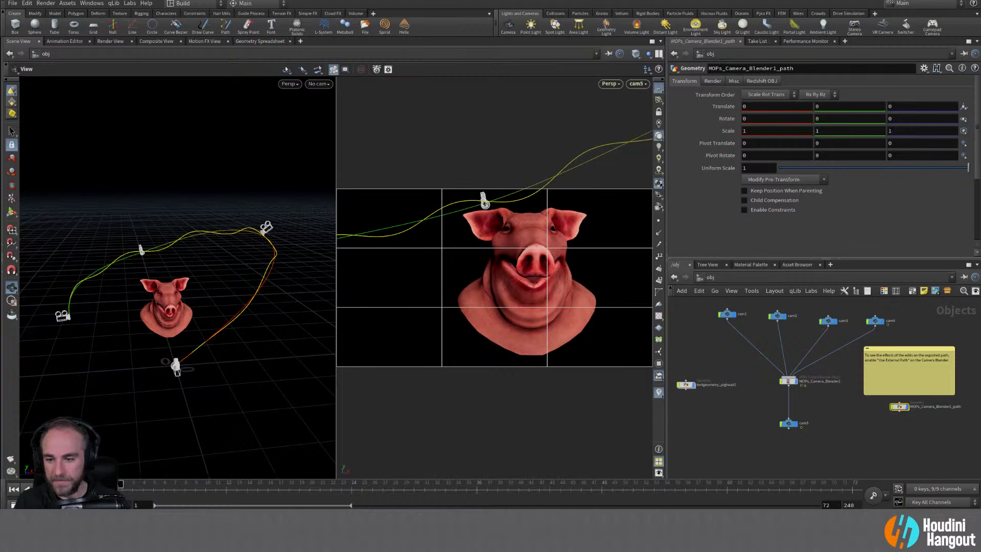
mouse_move(120, 489)
left_mouse_down()
mouse_move(623, 492)
mouse_move(133, 492)
mouse_move(413, 494)
mouse_move(260, 492)
mouse_move(299, 493)
mouse_move(273, 507)
mouse_move(132, 496)
left_mouse_up()
Step: Examine the focal point, smoothing, camera path and extra camera parameter settings of MOPs_Camera_Blender1
right_click_drag(850, 431, 856, 407, "alt")
middle_click_drag(839, 404, 842, 440, "alt")
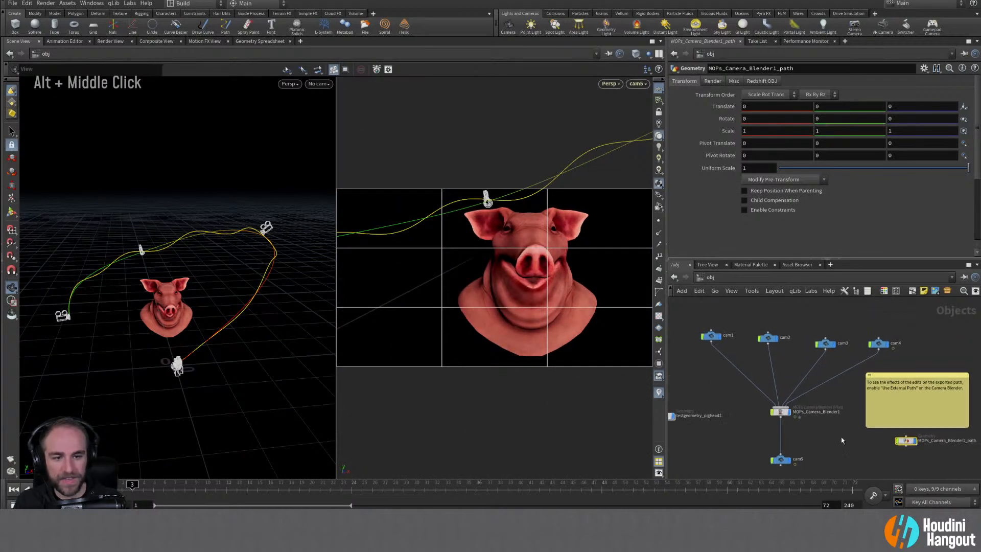
left_click(780, 412)
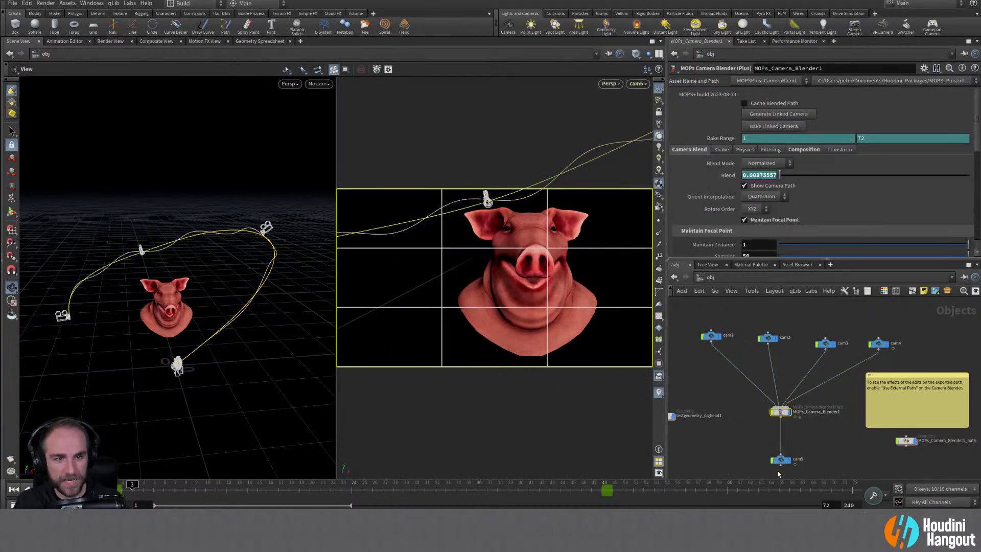
scroll(851, 201, "down", 5)
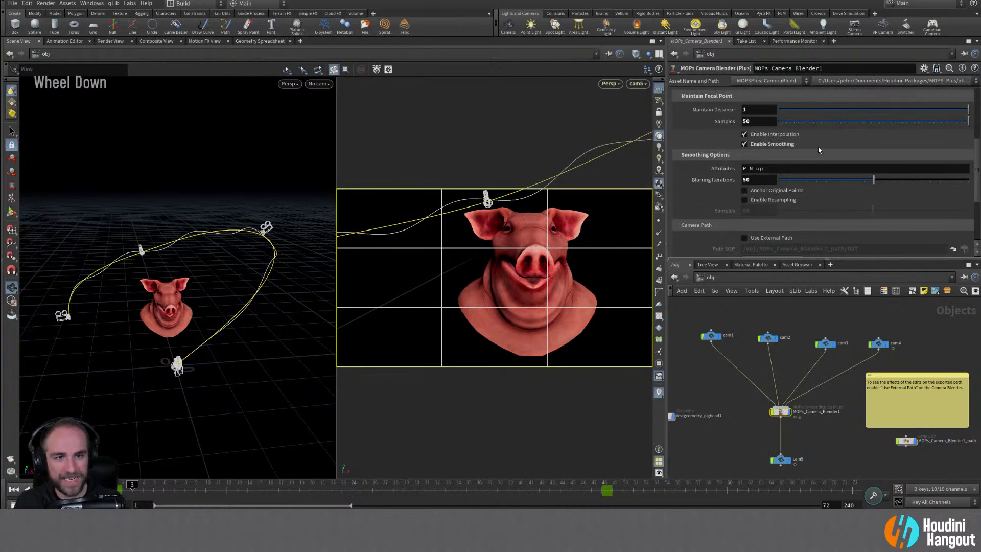
scroll(711, 202, "down", 3)
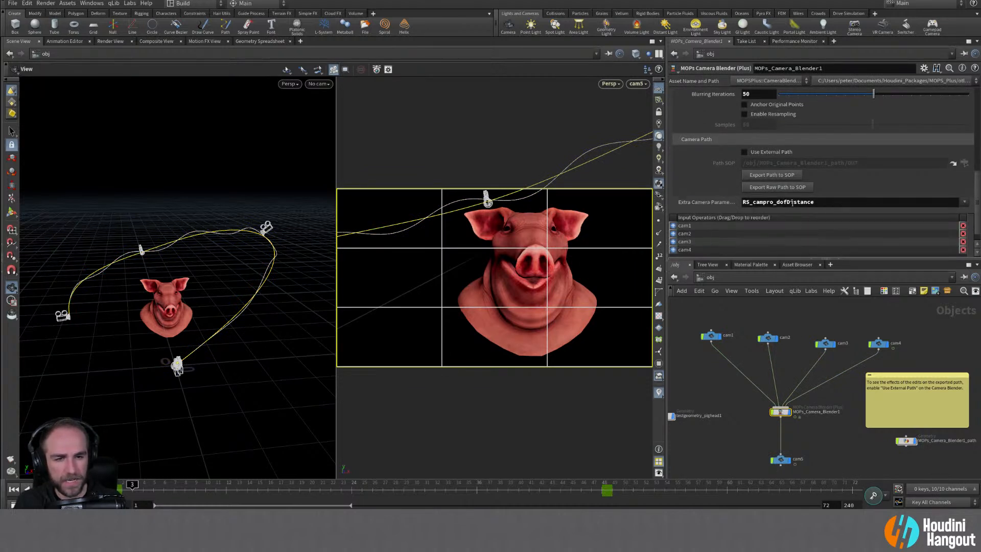
mouse_move(729, 204)
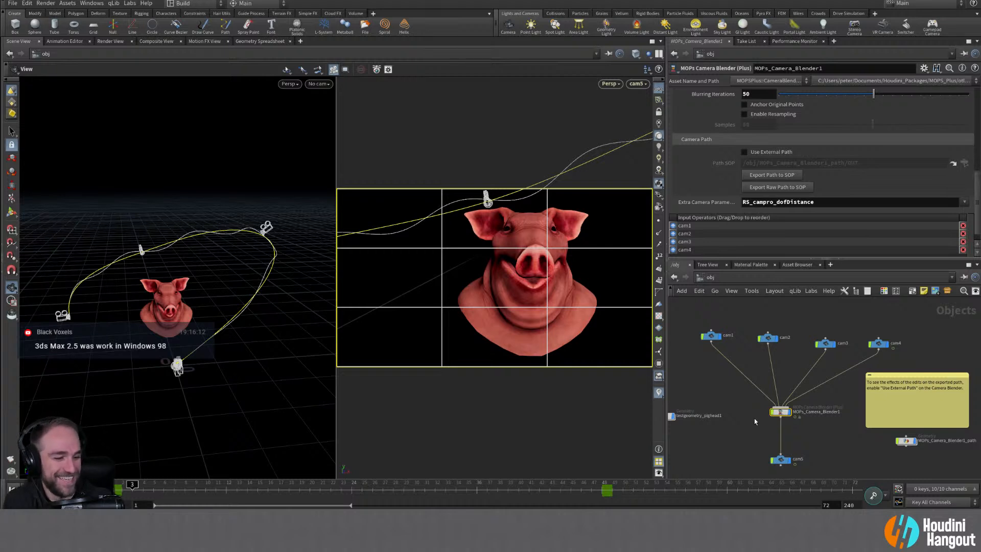
middle_click_drag(754, 420, 748, 404, "alt")
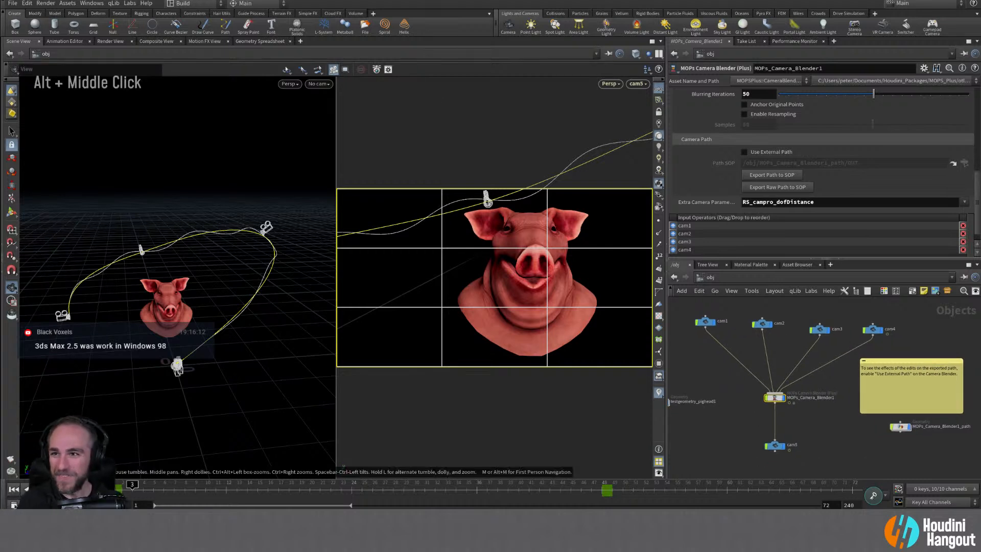
Step: Reopen the earlier two-camera pig head example from the recent files, discarding changes to camera_blender_new.hip
left_click(12, 3)
mouse_move(32, 39)
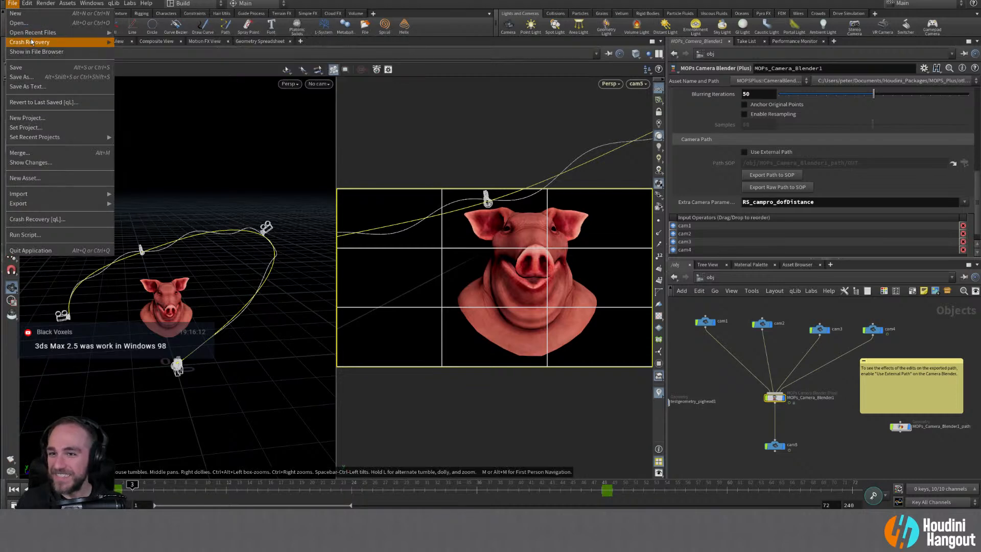
left_click(158, 42)
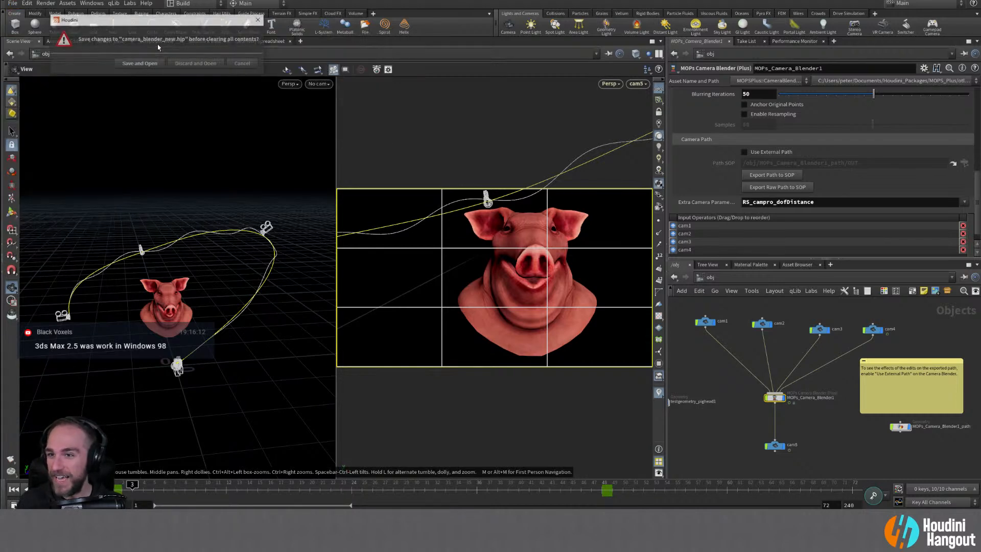
left_click(187, 64)
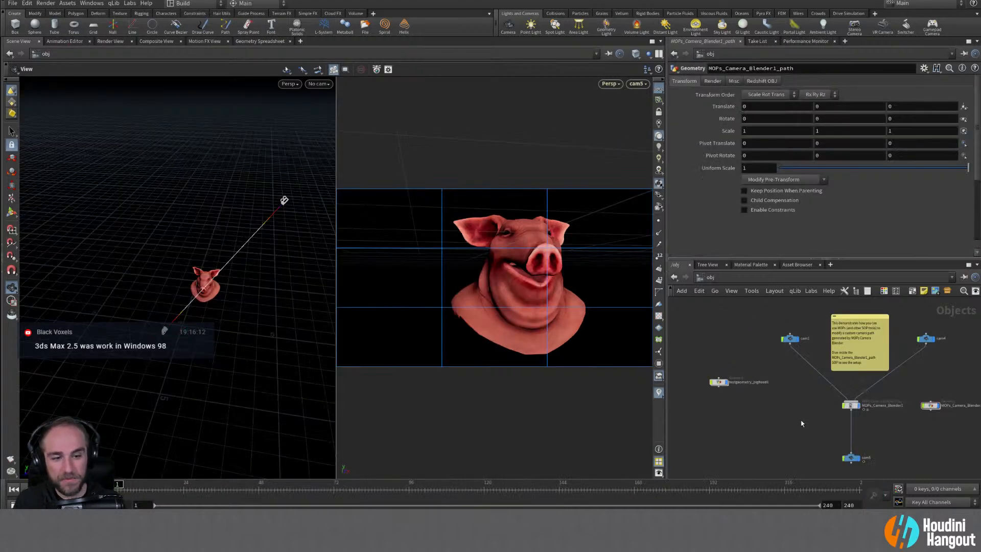
Step: Go inside MOPs_Camera_Blender1_path and inspect the resample1, MOPs_Spline_Falloff and MOPs_Aim nodes in turn
middle_click_drag(801, 421, 759, 405, "alt")
double_click(889, 391)
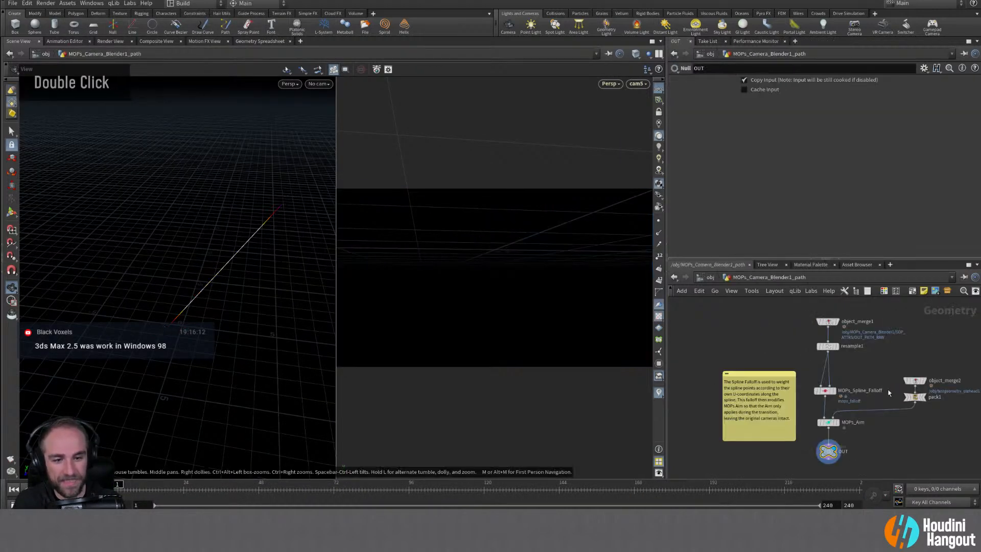
left_click_drag(904, 375, 904, 369)
middle_click_drag(773, 354, 778, 356)
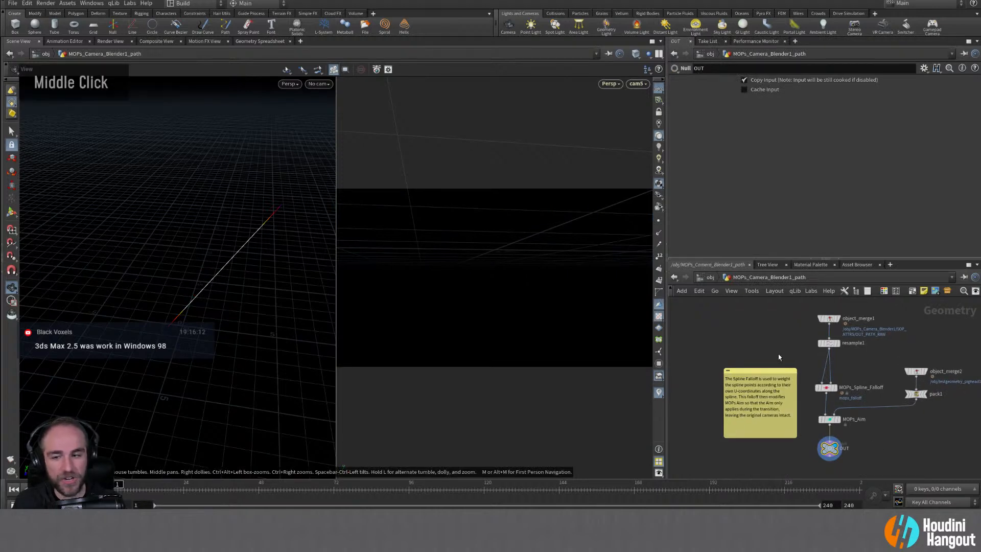
double_click(832, 343)
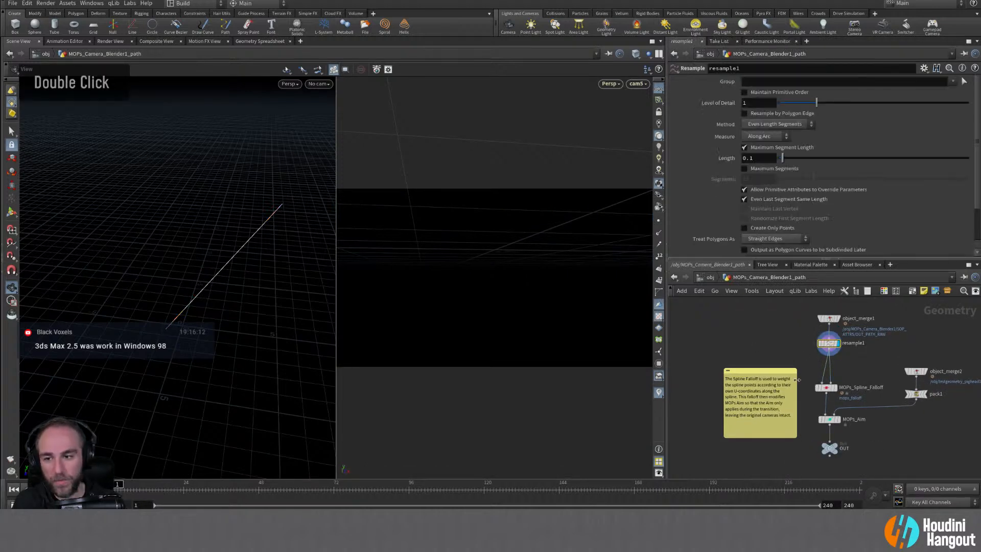
double_click(837, 390)
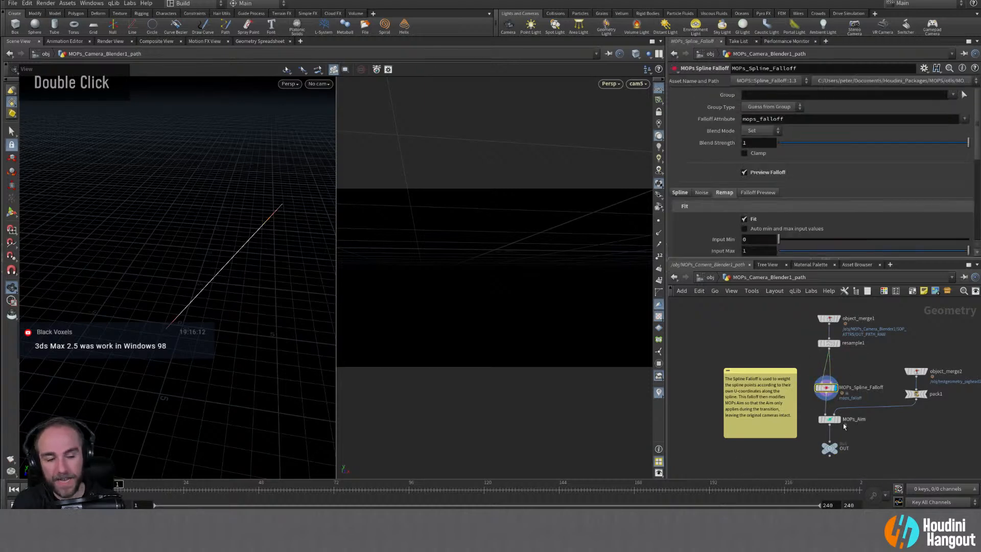
double_click(841, 421)
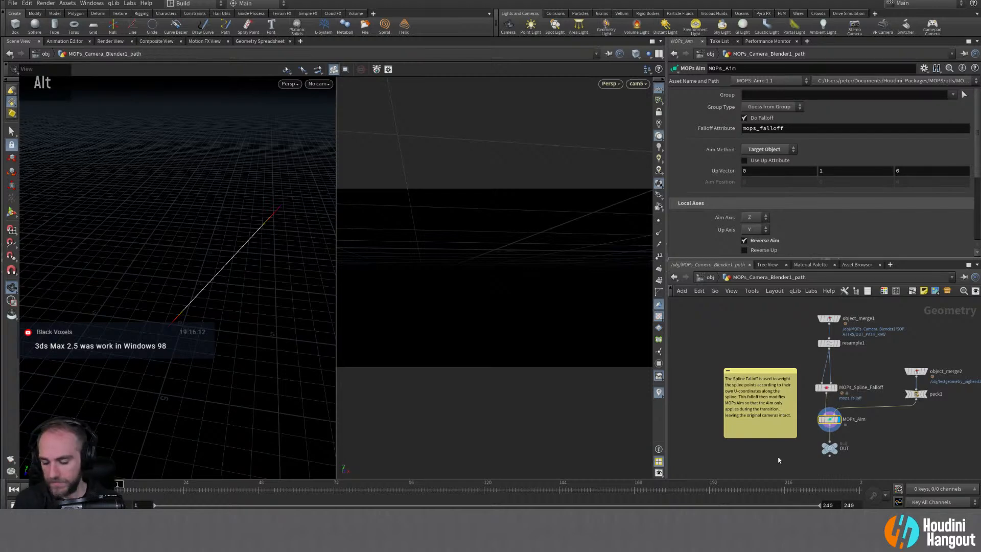
Step: Return to the object level and examine the pig head node, the sticky note and the camera blender network up close
key("u")
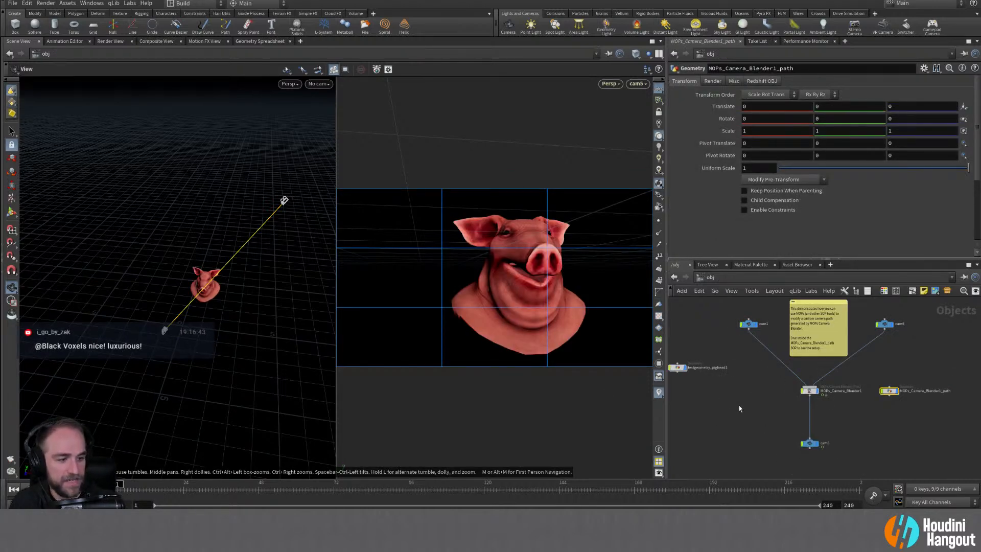
right_click_drag(214, 321, 280, 228, "alt")
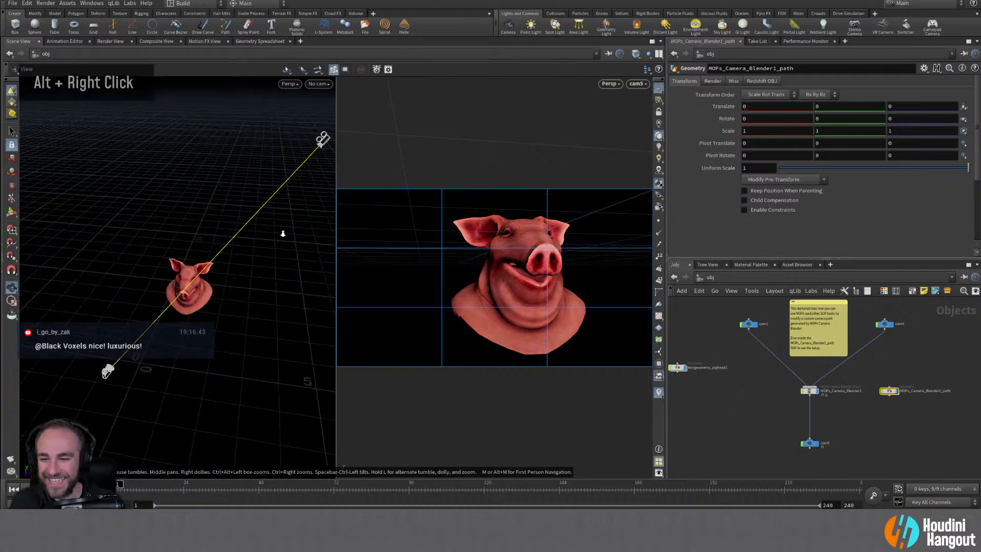
middle_click_drag(280, 228, 287, 292, "alt")
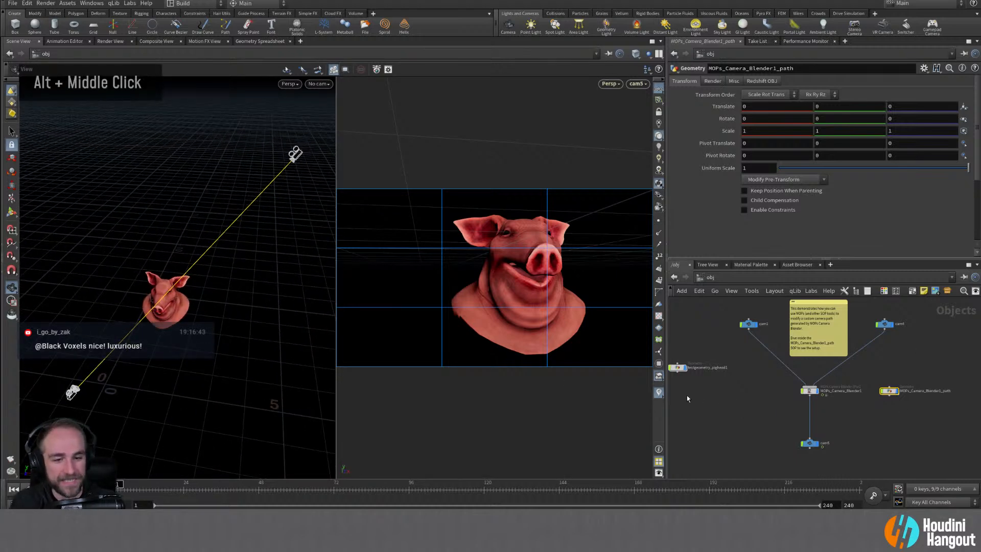
middle_click_drag(687, 396, 706, 398)
right_click_drag(706, 399, 731, 380)
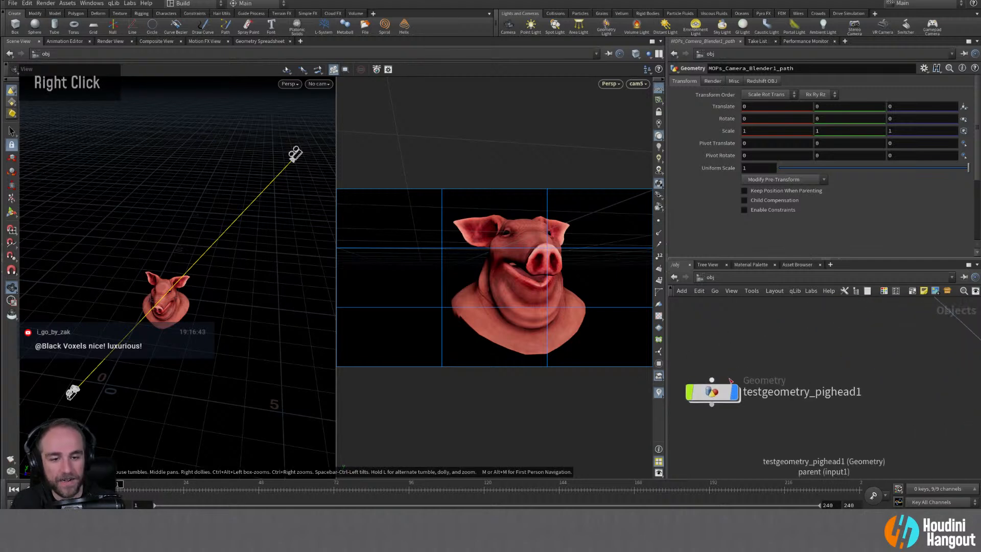
middle_click_drag(858, 370, 702, 455)
middle_click_drag(831, 381, 629, 378)
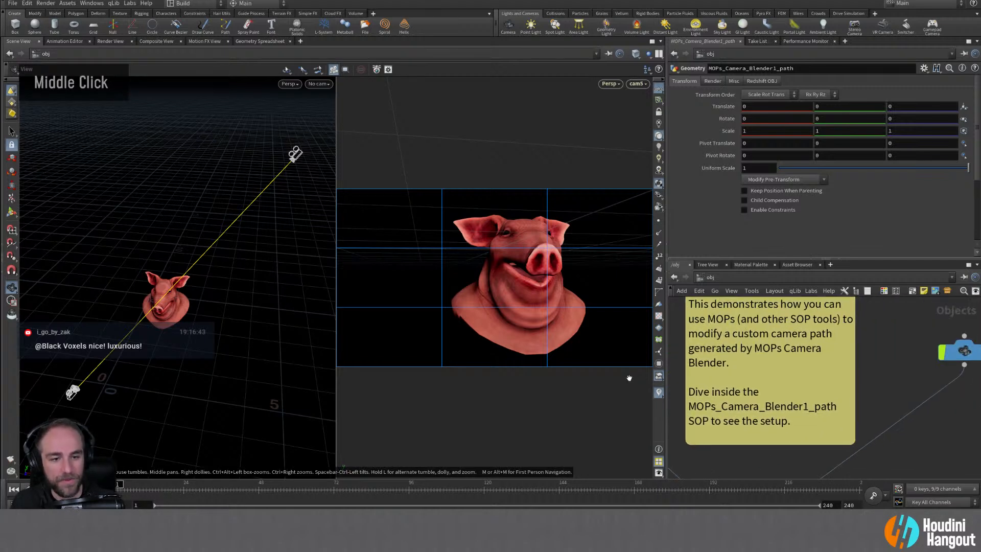
middle_click_drag(893, 383, 886, 395)
right_click_drag(886, 395, 870, 395)
middle_click_drag(724, 410, 648, 386)
middle_click_drag(832, 379, 870, 336)
right_click_drag(870, 335, 864, 355)
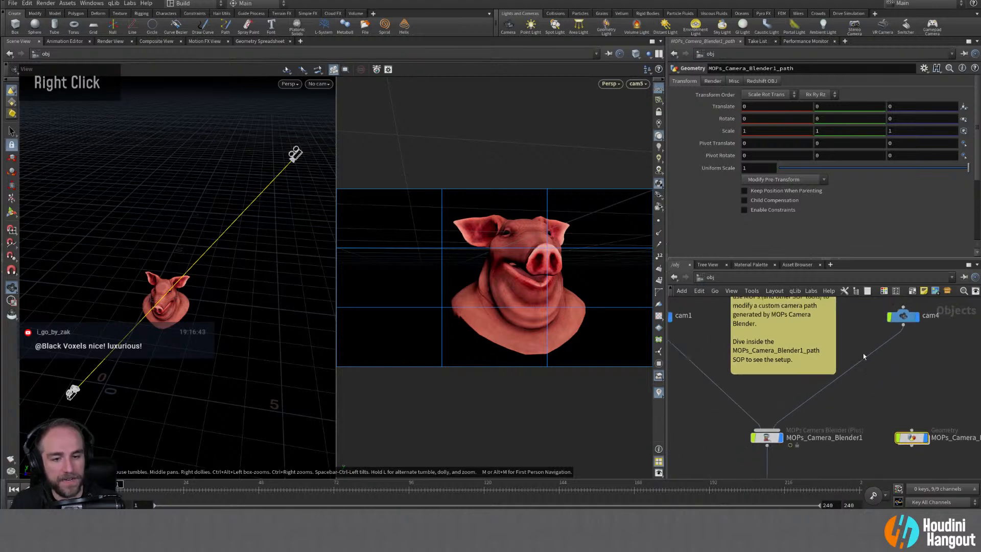
middle_click_drag(876, 402, 838, 351)
right_click_drag(878, 370, 867, 370)
middle_click_drag(867, 370, 824, 368)
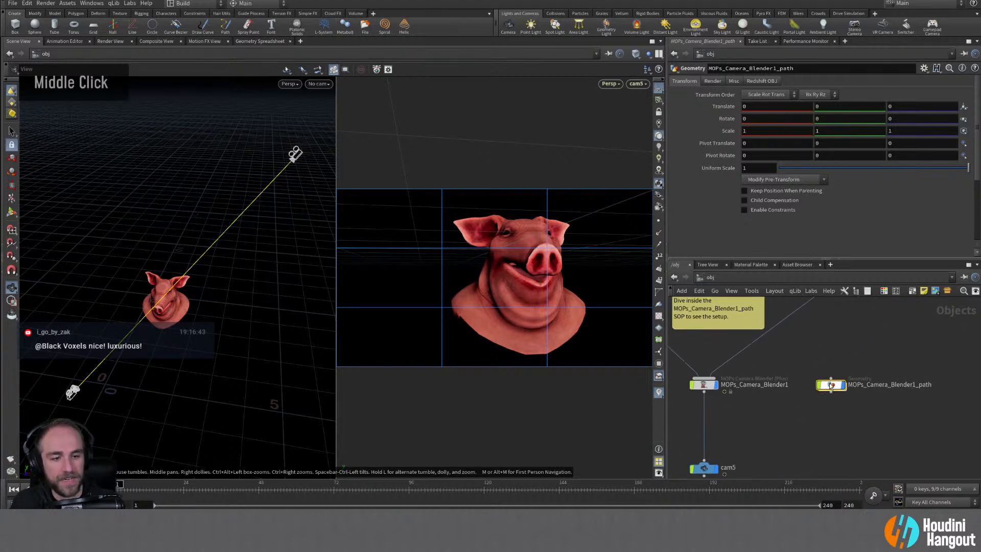
Step: Check the blend settings of MOPs_Camera_Blender1, then select its exported MOPs_Camera_Blender1_path geometry
left_click(703, 384)
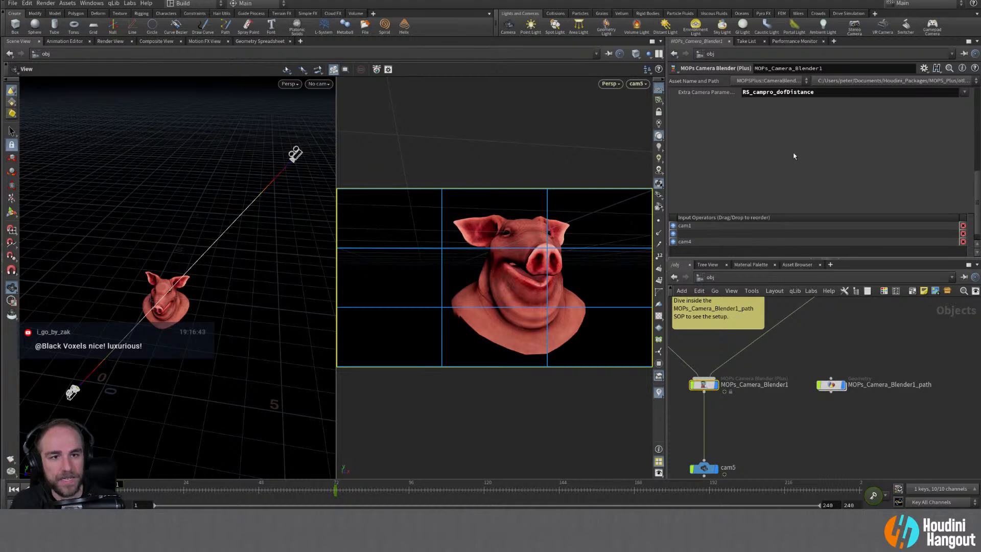
scroll(677, 206, "up", 5)
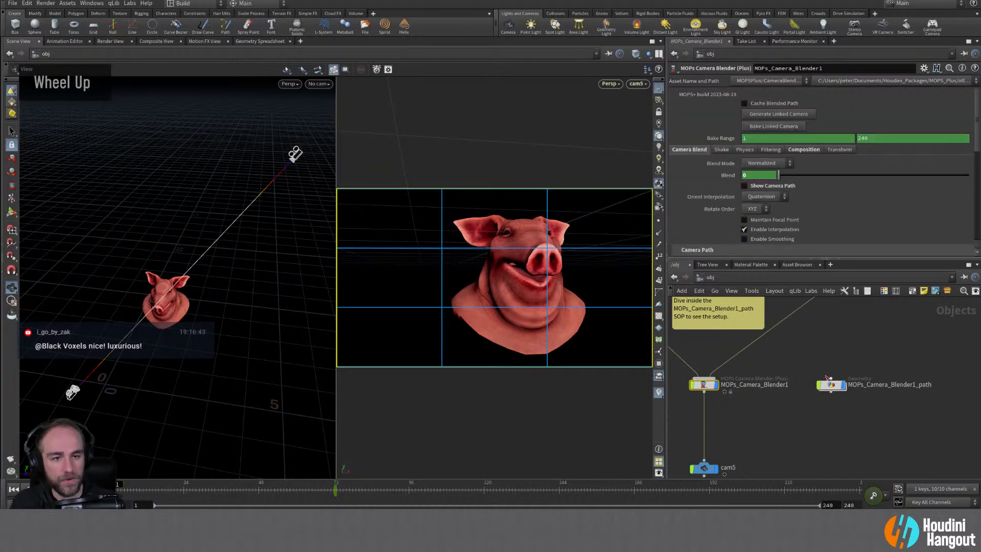
left_click(830, 384)
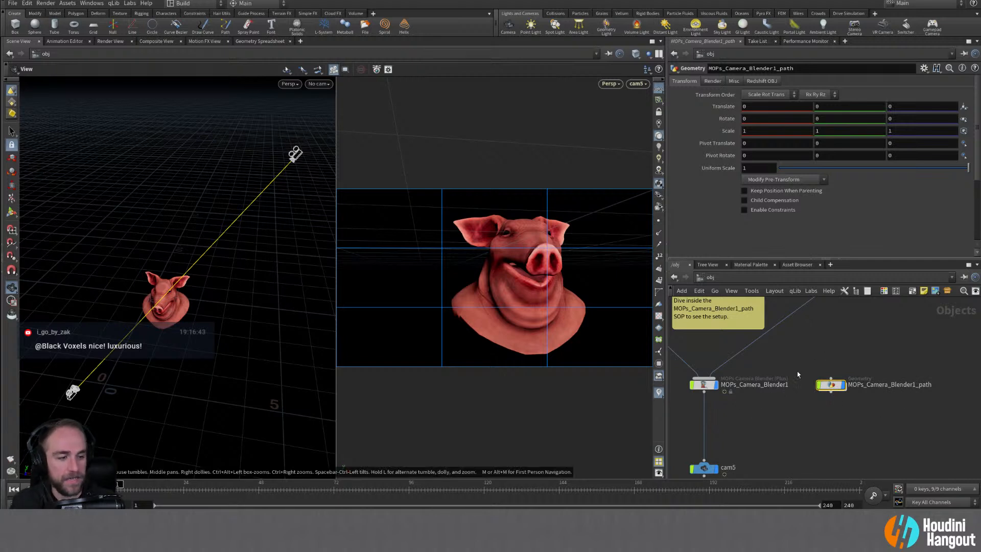
Step: Switch to the three-character scene and export the camera path of mops_Camera_Blender1, fed by pos_1 to pos_3, to a SOP
mouse_move(821, 388)
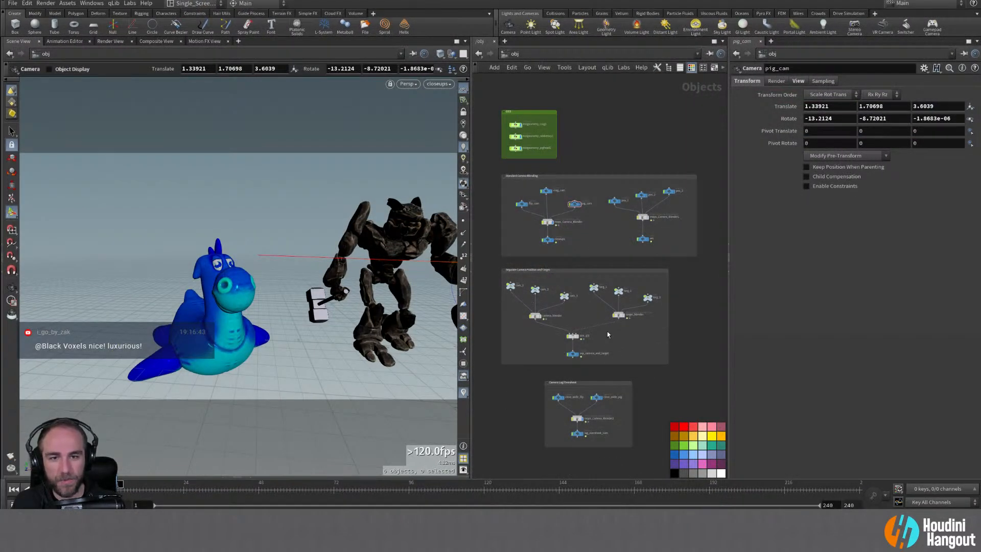
right_click_drag(634, 212, 635, 219, "alt")
middle_click_drag(636, 219, 589, 232, "alt")
left_click(616, 219)
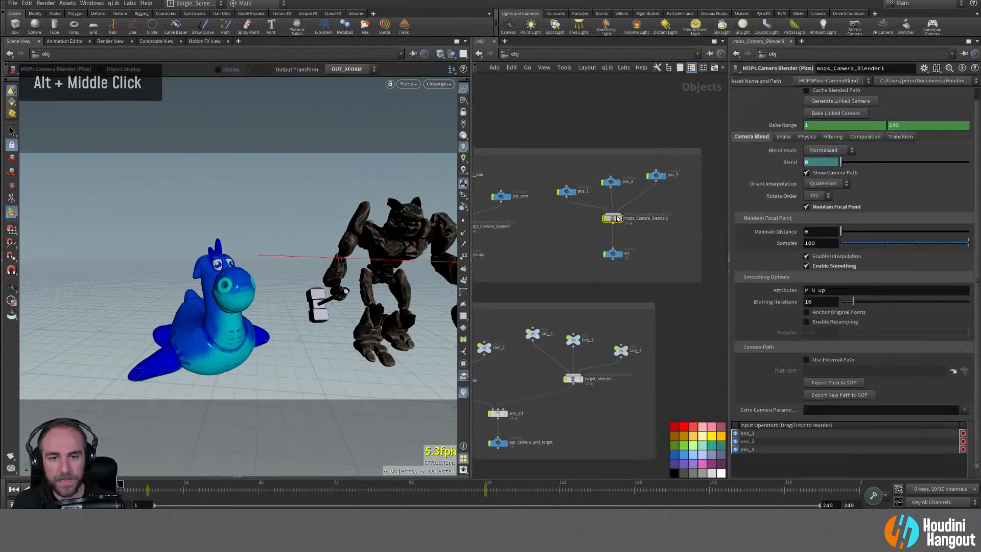
scroll(932, 194, "up", 1)
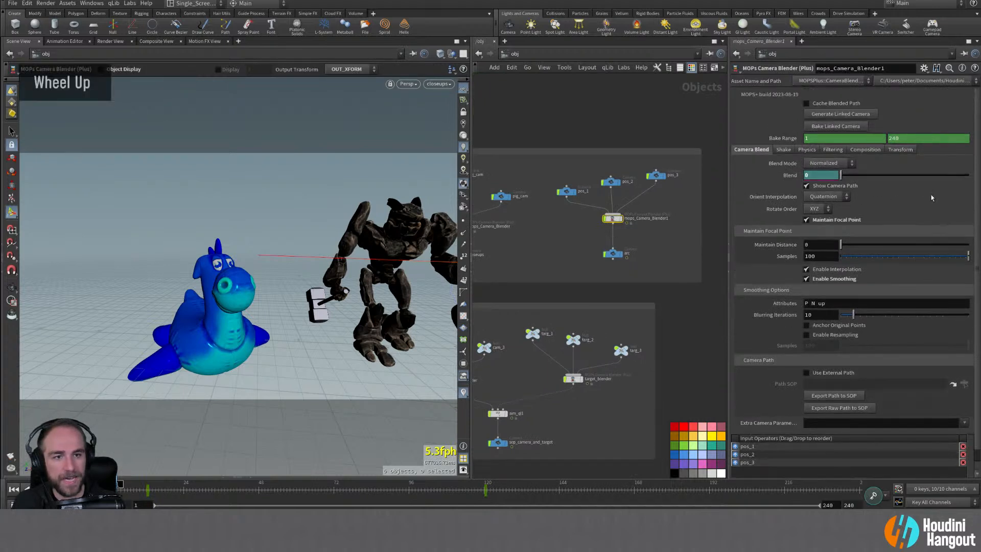
left_click(818, 396)
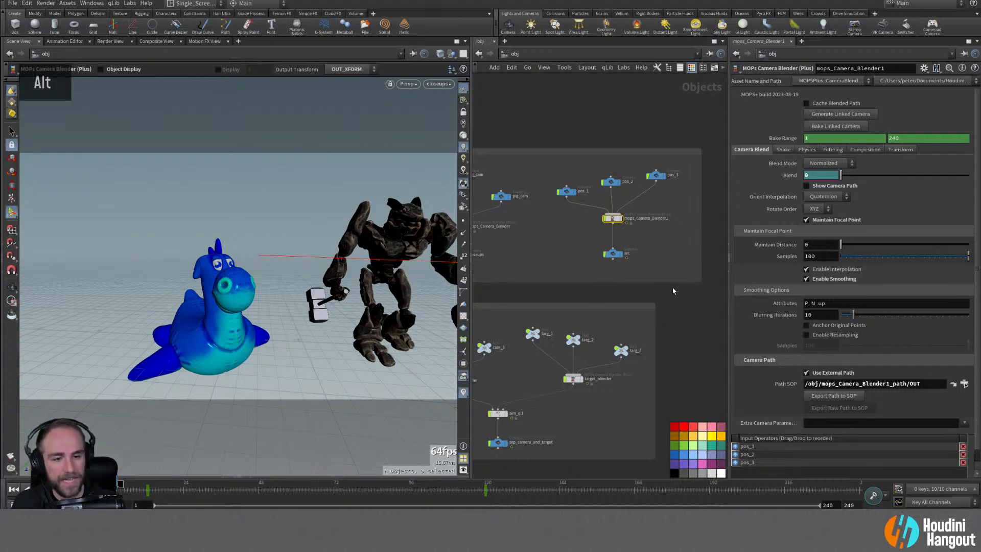
Step: Find the exported mops_Camera_Blender1_path node in the network and place it beside mops_Camera_Blender1, near the arc camera
right_click_drag(638, 289, 625, 288, "alt")
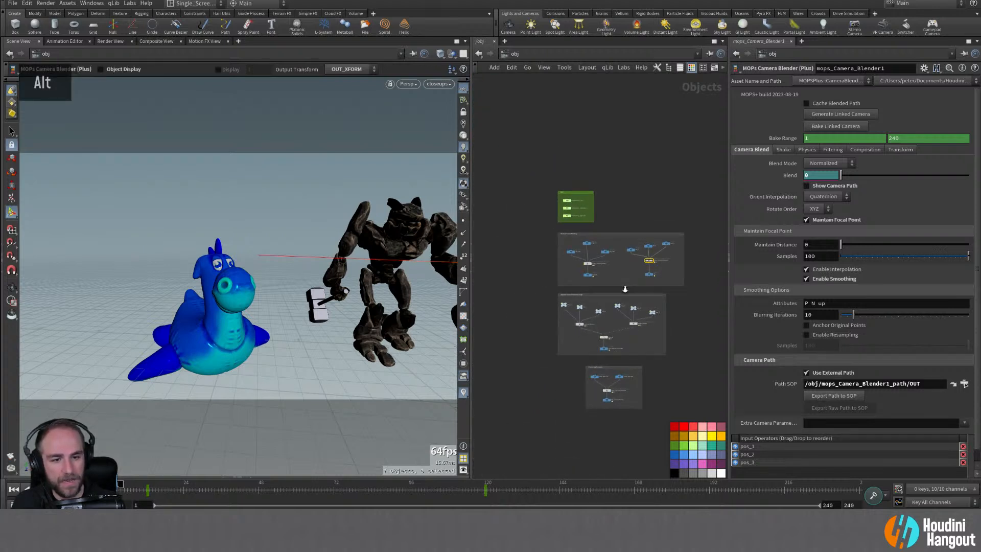
right_click_drag(625, 289, 585, 303, "alt")
middle_click_drag(678, 308, 576, 339, "alt")
right_click_drag(576, 339, 656, 311, "alt")
middle_click_drag(656, 311, 617, 321, "alt")
left_click(639, 335)
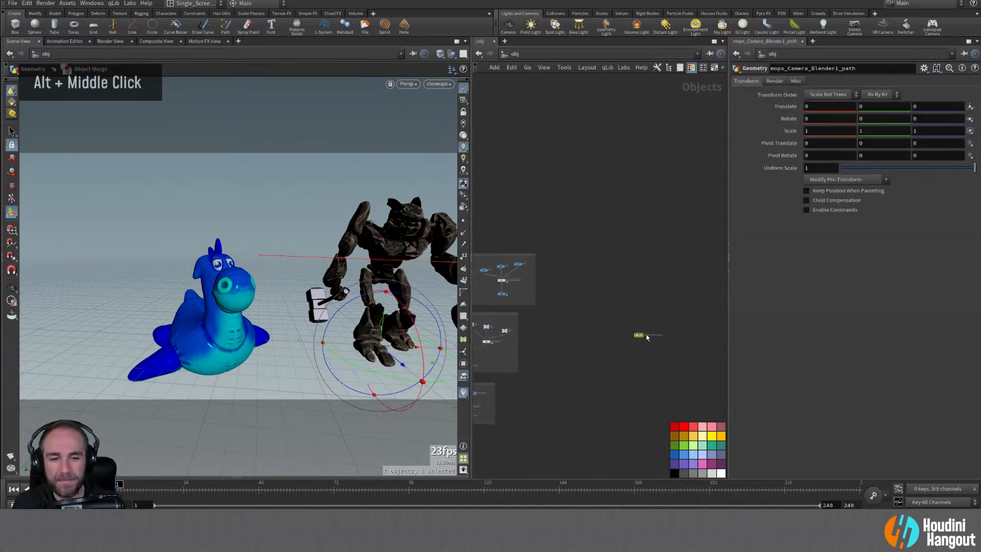
left_click_drag(638, 335, 524, 285)
right_click_drag(526, 298, 548, 287, "alt")
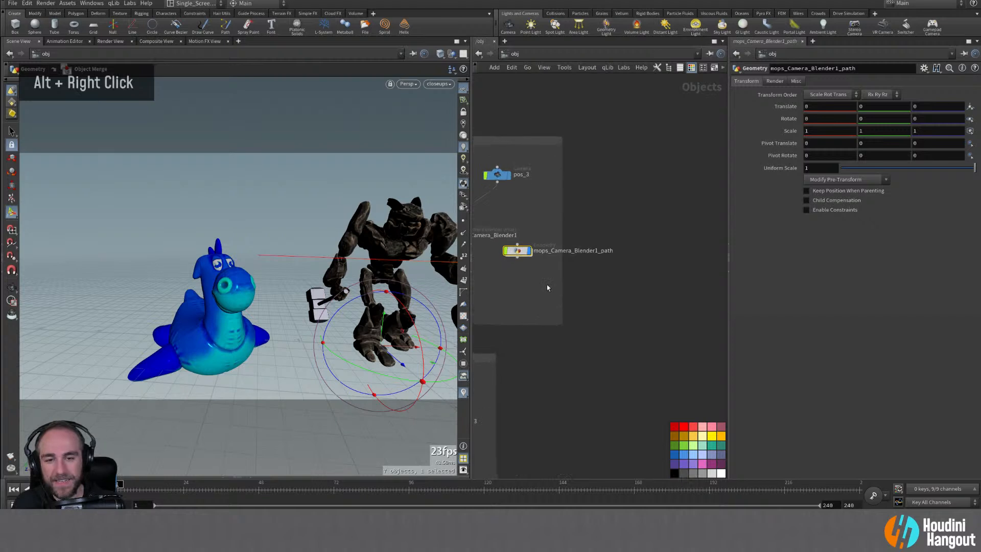
middle_click_drag(548, 287, 667, 310, "alt")
left_click_drag(640, 276, 617, 294)
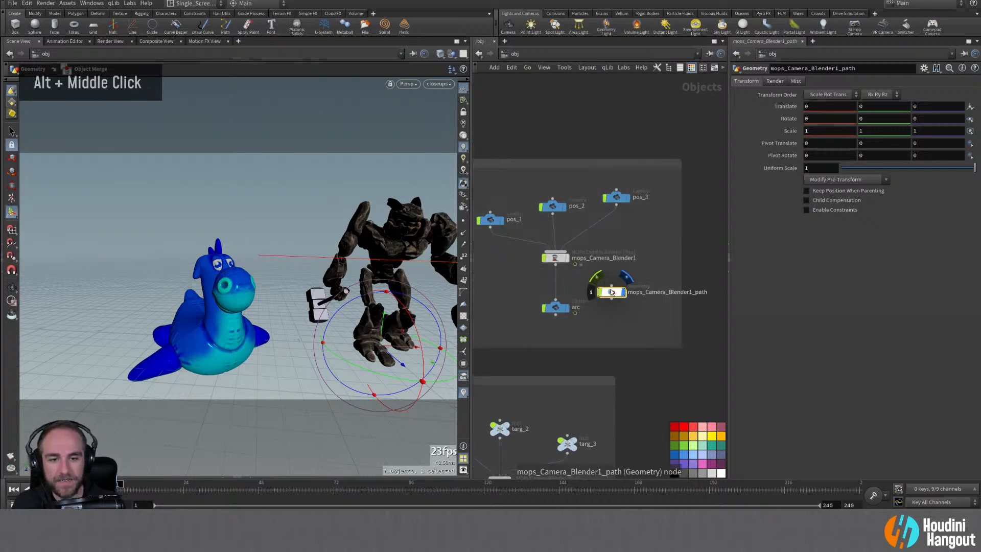
Step: Go inside mops_Camera_Blender1_path, move the OUT null further below object_merge1, and view the path curve in front of the characters
double_click(612, 292)
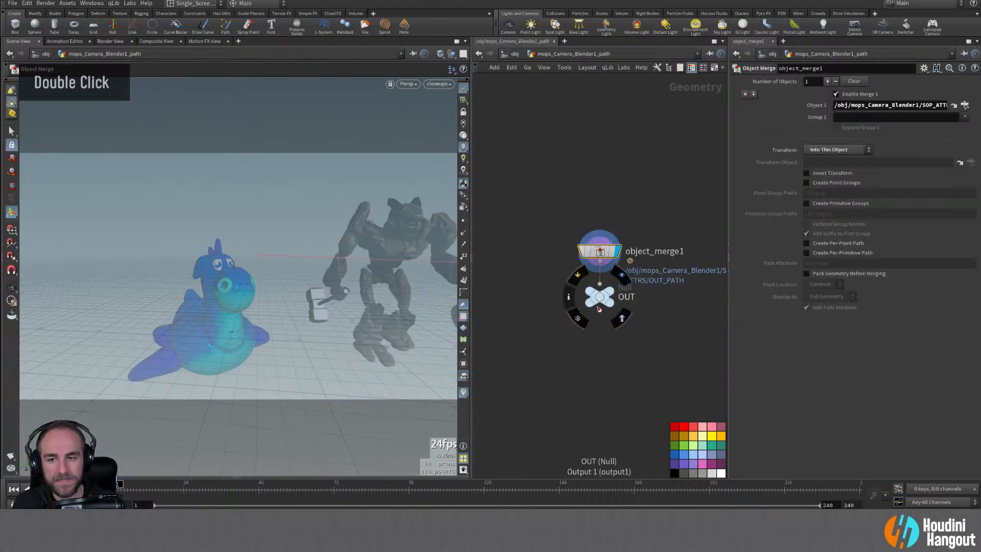
left_click_drag(605, 303, 596, 368)
right_click_drag(389, 297, 365, 293, "alt")
left_click_drag(364, 294, 287, 286, "alt")
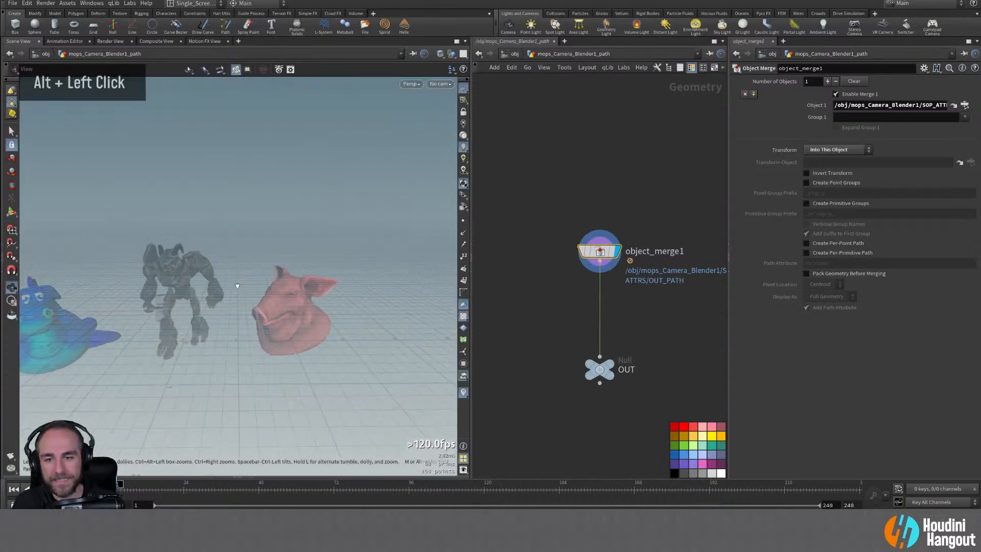
middle_click_drag(286, 286, 255, 266, "alt")
right_click_drag(255, 265, 245, 255, "alt")
left_click_drag(246, 256, 208, 213, "alt")
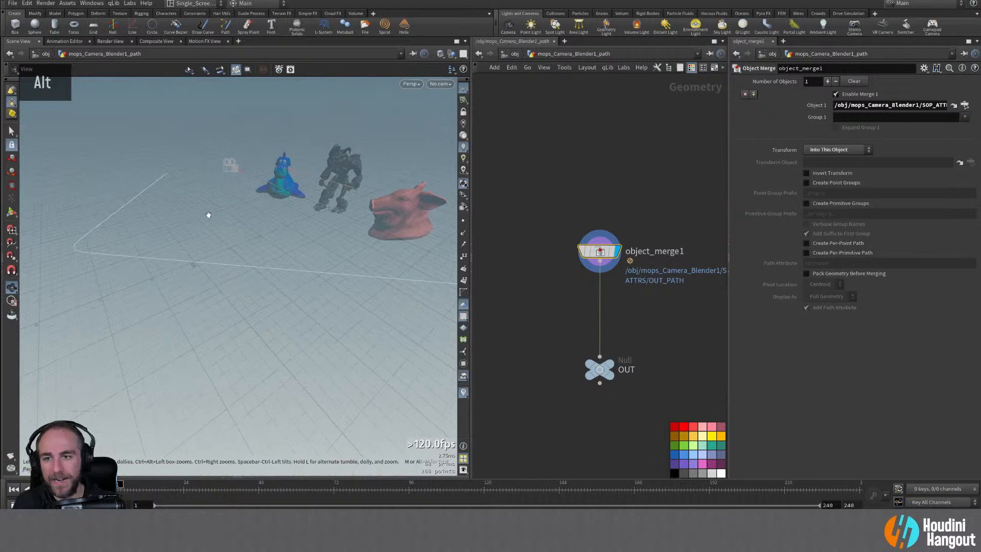
left_click_drag(272, 184, 245, 184, "alt")
middle_click_drag(245, 184, 172, 209, "alt")
left_click_drag(171, 209, 216, 192, "alt")
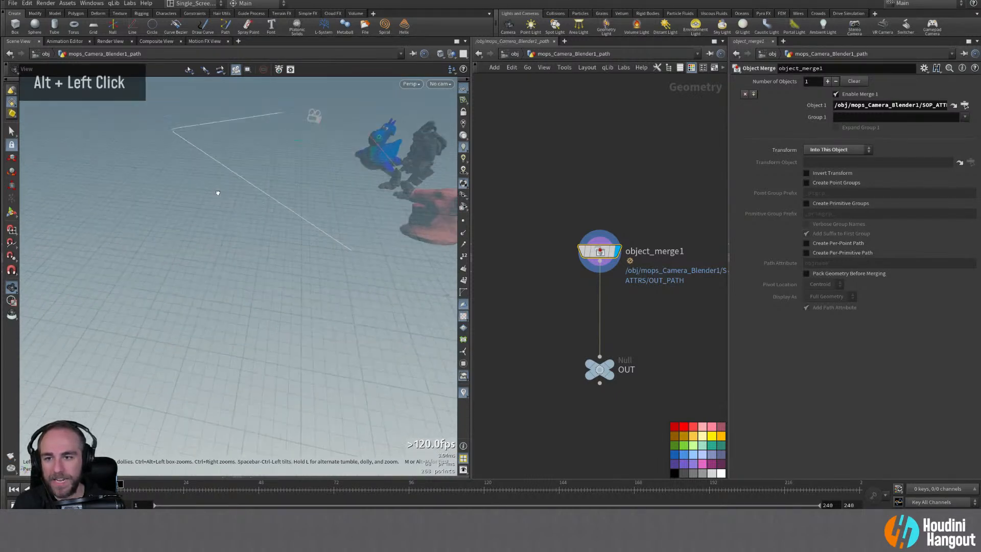
middle_click_drag(217, 192, 358, 229, "alt")
Step: Return to the object level and review the arc camera, the closeups blender network, and the mops_Camera_Blender2 network with its lag settings
key("u")
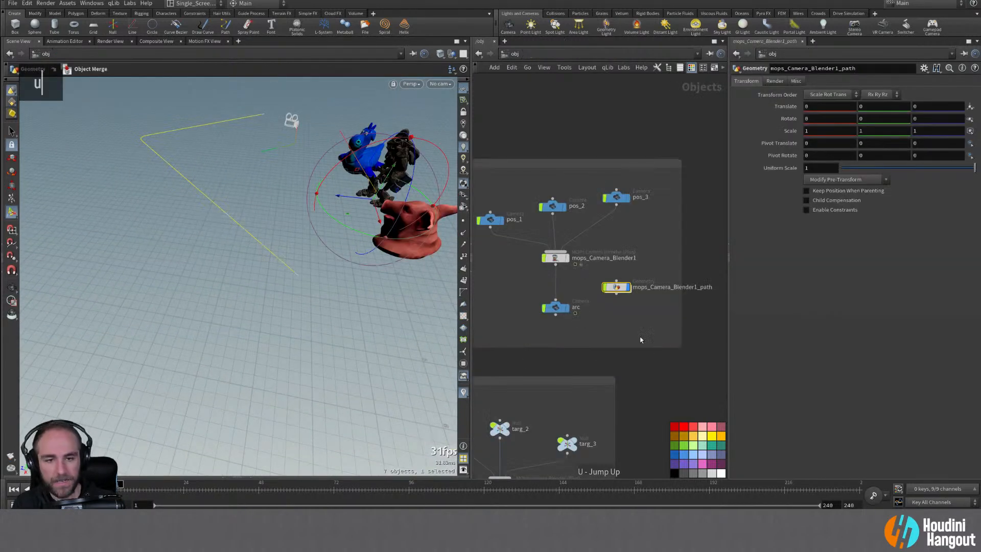
left_click(560, 310)
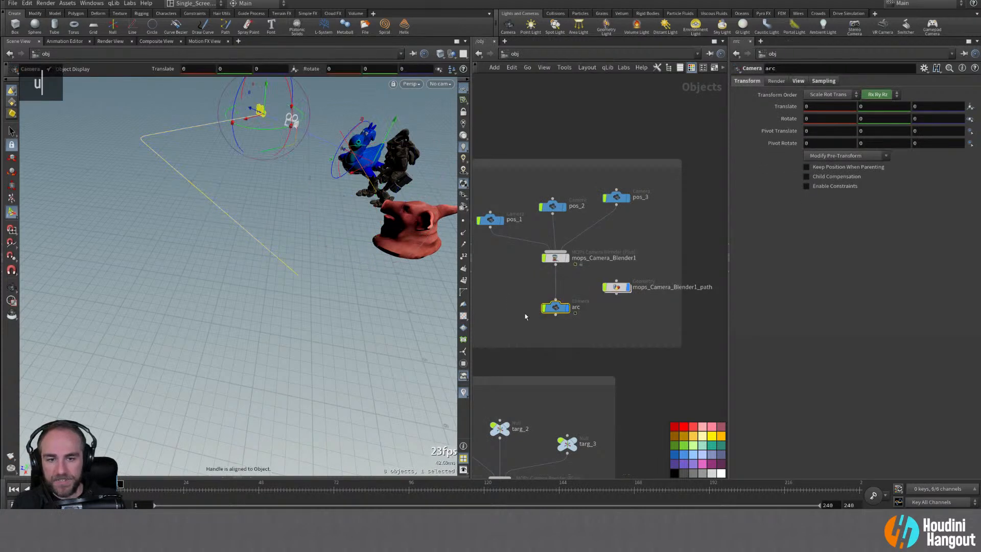
middle_click_drag(525, 316, 738, 293)
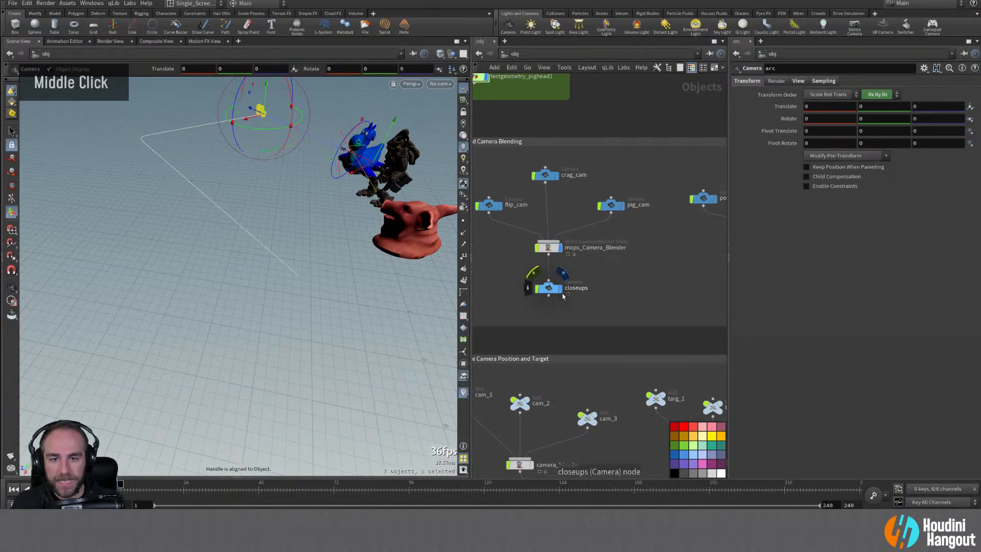
left_click(622, 314)
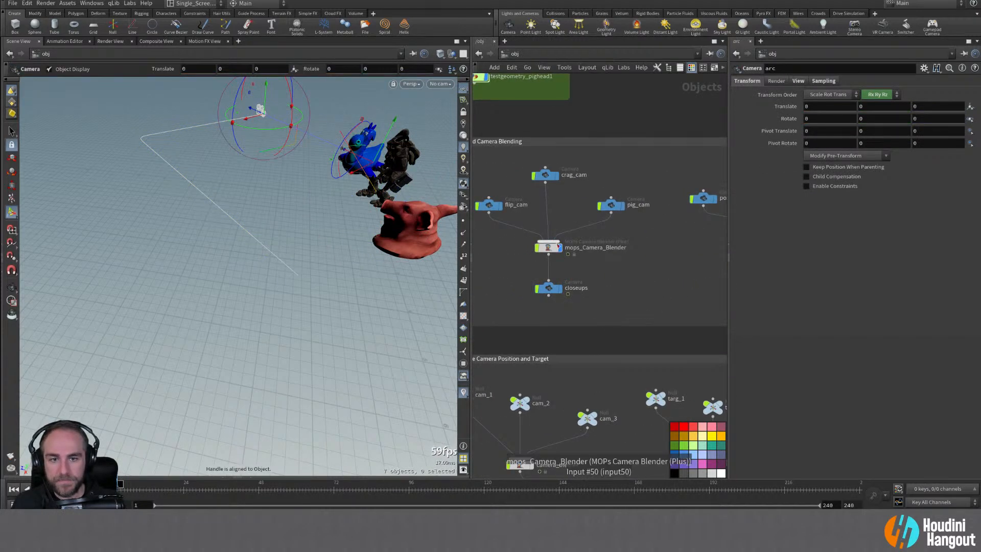
middle_click_drag(714, 283, 593, 307)
key("h")
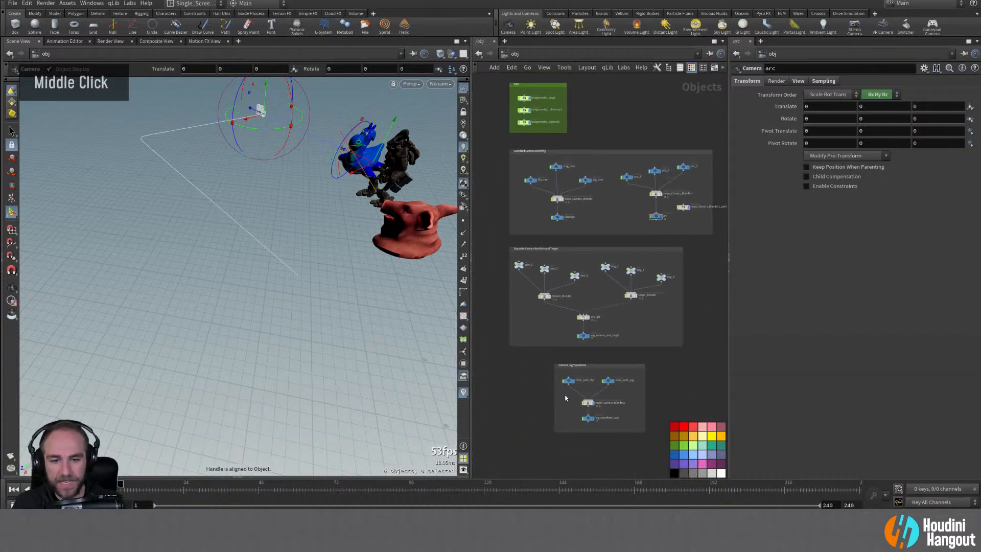
left_click_drag(565, 398, 609, 422)
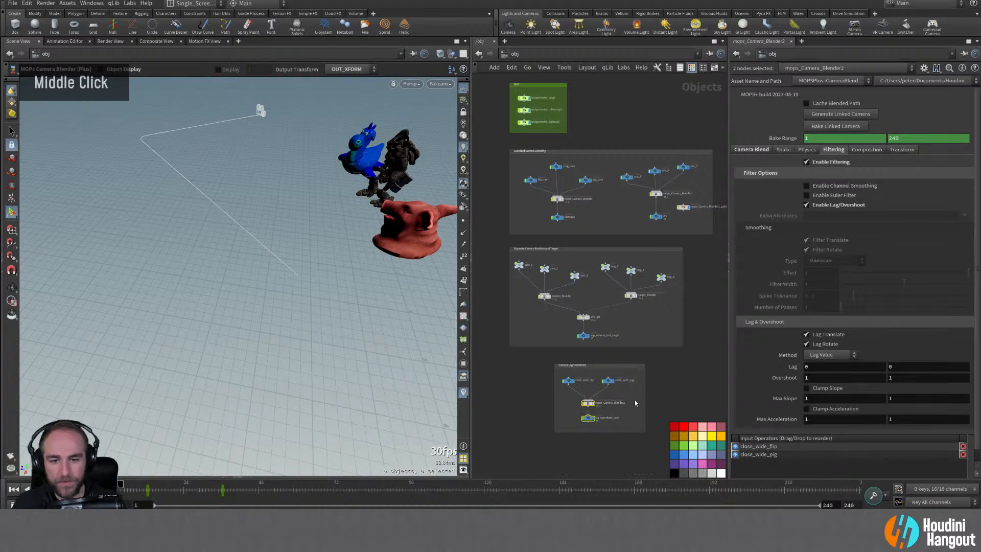
middle_click_drag(686, 225, 642, 283)
right_click_drag(642, 284, 650, 269)
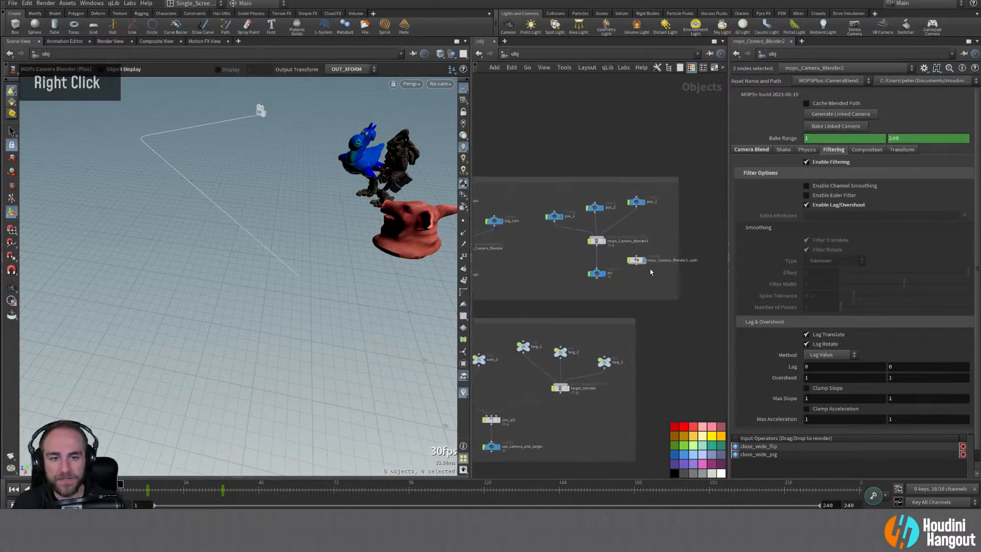
Step: Go back inside mops_Camera_Blender1_path and examine the whole path curve and the point attributes carried by object_merge1
double_click(637, 261)
left_click_drag(286, 131, 306, 148, "alt")
middle_click_drag(306, 148, 265, 184, "alt")
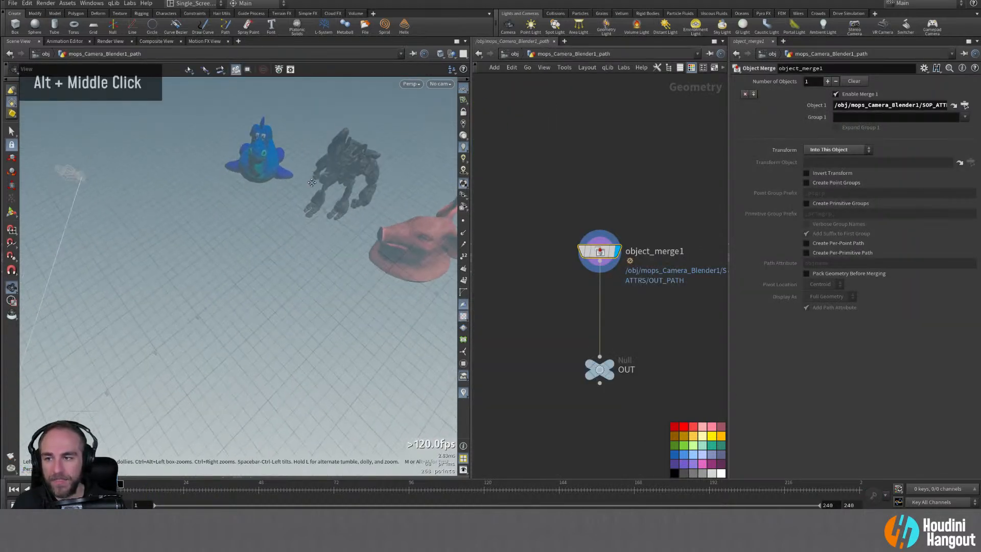
right_click_drag(266, 184, 199, 236, "alt")
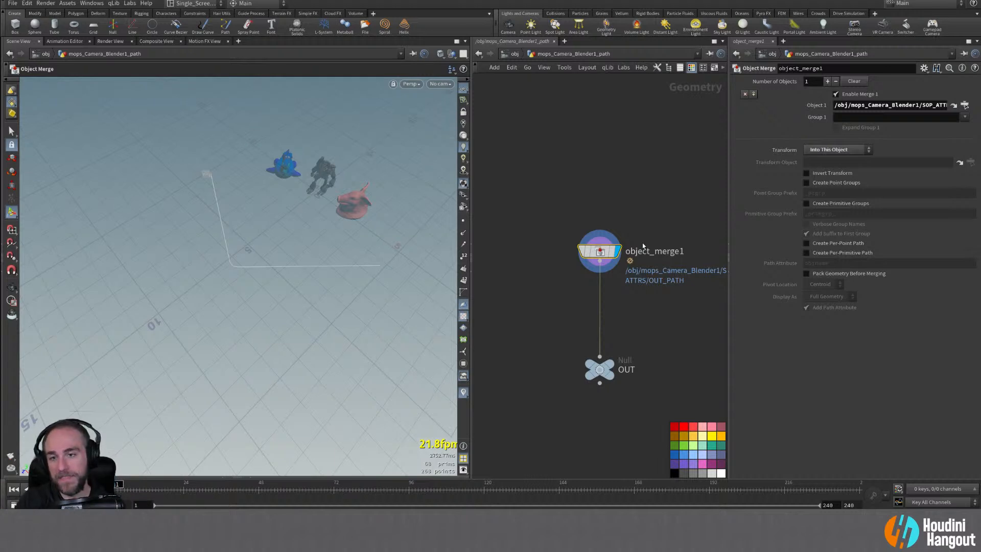
middle_click(601, 251)
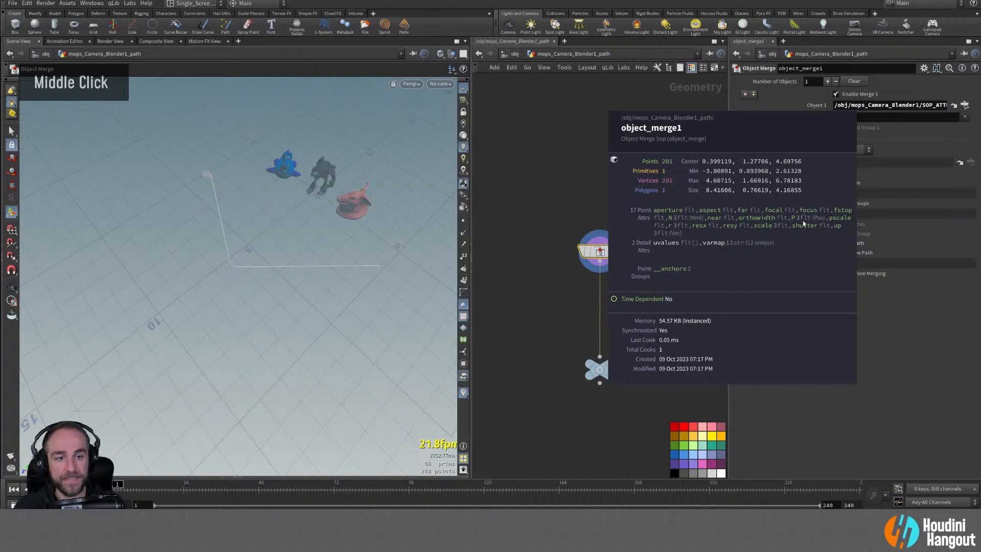
middle_click_drag(803, 224, 766, 232)
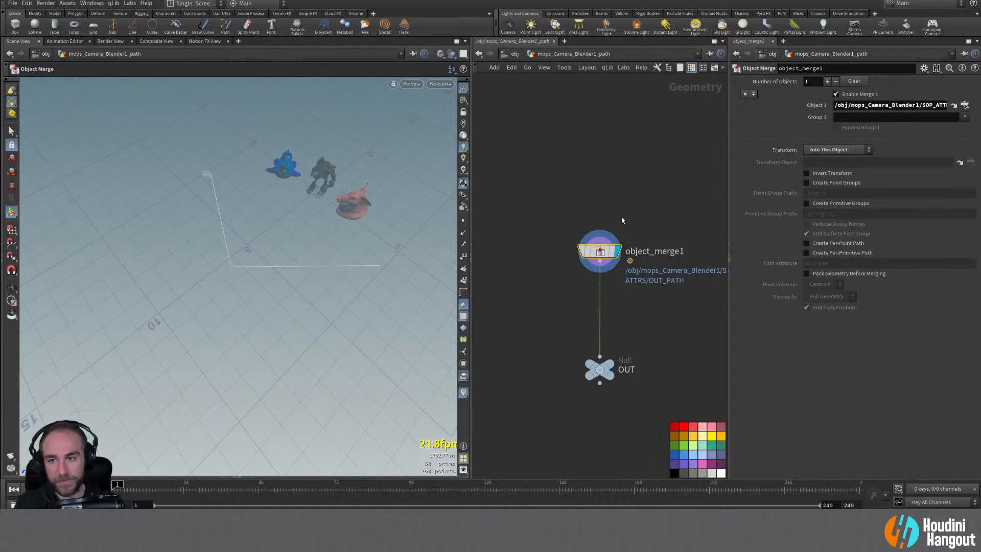
Step: Switch to the pig head scene, go inside MOPs_Camera_Blender1_path and display object_merge1, which brings in OUT_PATH_RAW
key("u")
middle_click_drag(547, 305, 546, 240)
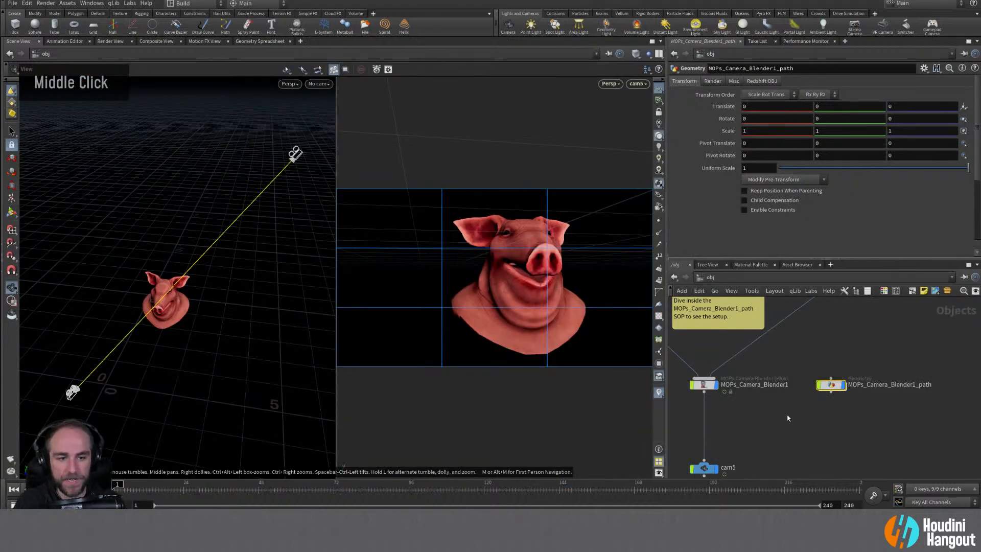
middle_click_drag(813, 422, 847, 404)
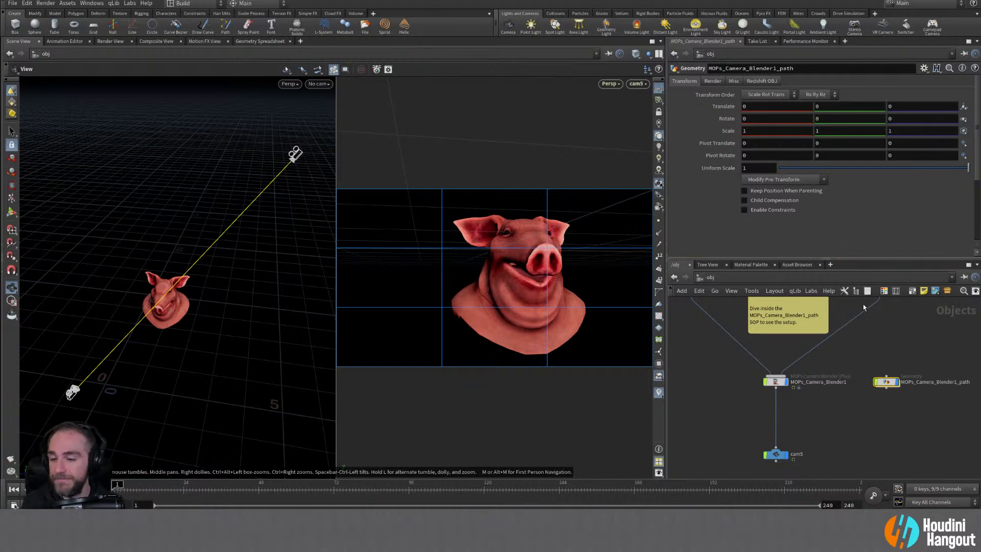
middle_click_drag(888, 385, 849, 400)
double_click(847, 384)
right_click_drag(845, 394, 846, 374)
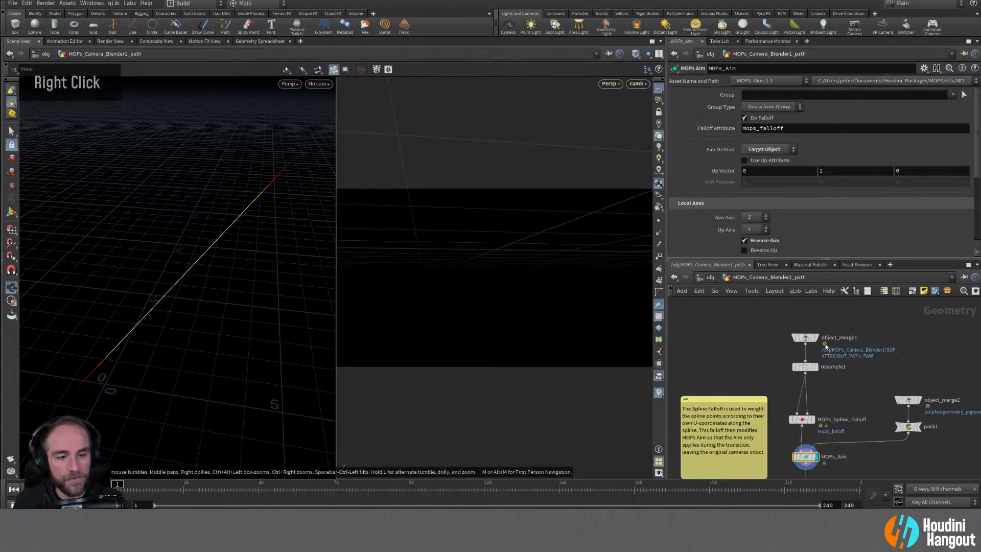
double_click(819, 340)
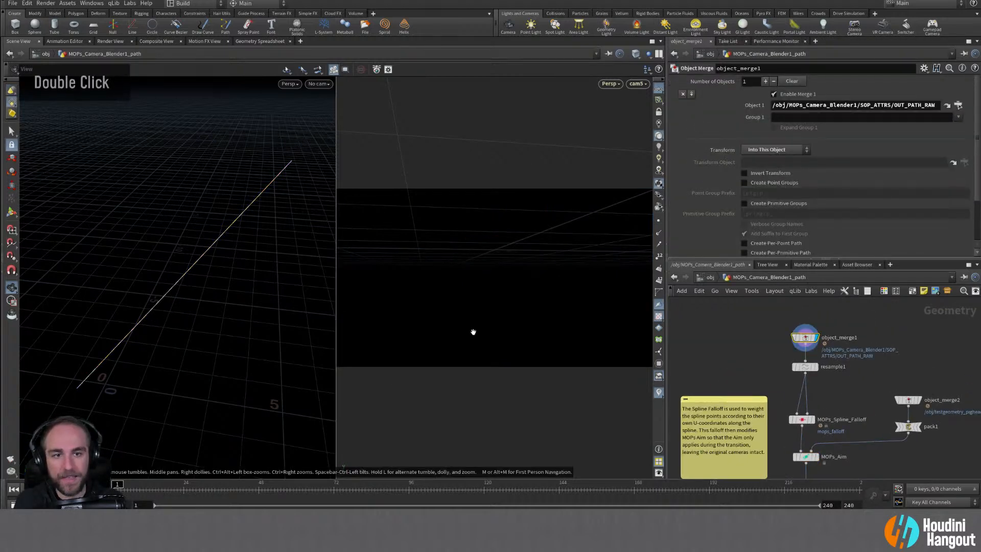
Step: Turn on point display in the viewport and inspect the raw path's points and the node information of object_merge1
left_click(659, 220)
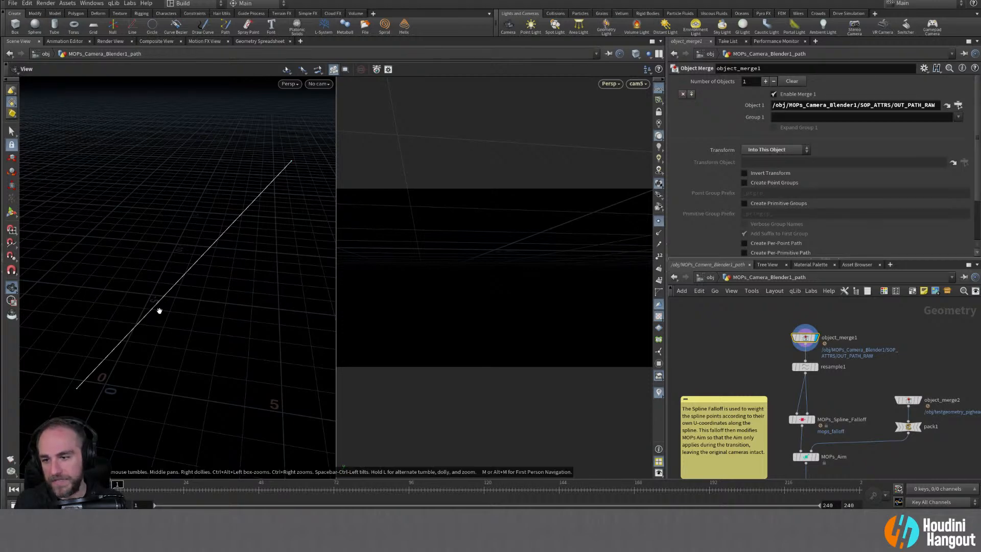
mouse_move(159, 311)
left_mouse_down("alt")
mouse_move(195, 278)
mouse_move(169, 300)
left_mouse_up("alt")
right_click_drag(169, 301, 168, 276, "alt")
middle_click_drag(168, 277, 192, 265, "alt")
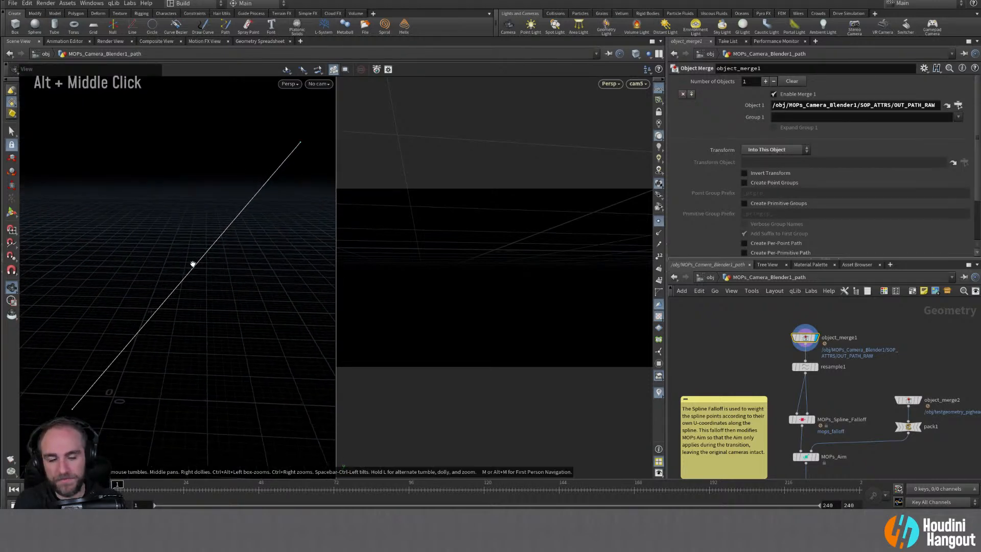
right_click_drag(192, 265, 191, 267, "alt")
middle_click(805, 338)
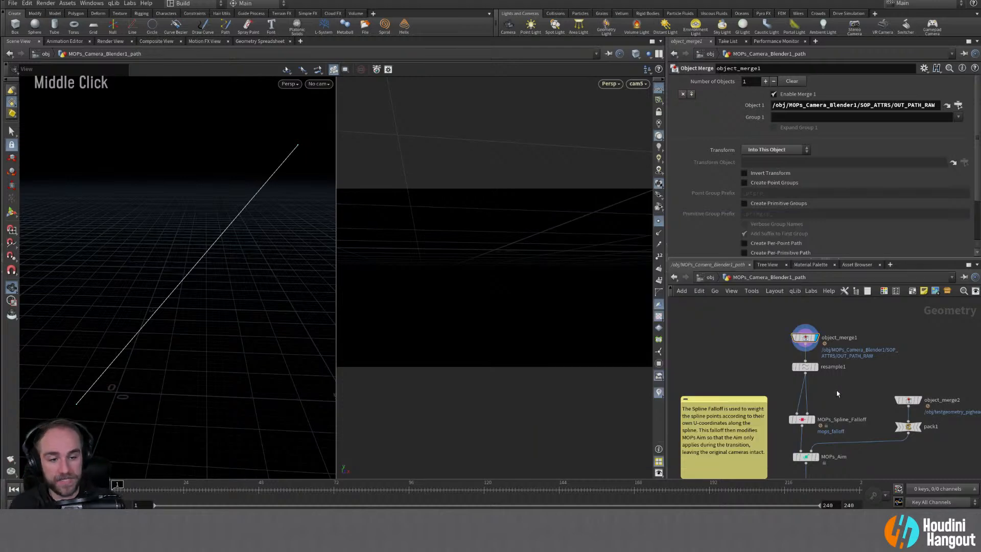
Step: Return to the object level and examine the external path and extra camera parameters settings of MOPs_Camera_Blender1
key("u")
left_click(745, 384)
scroll(717, 213, "down", 2)
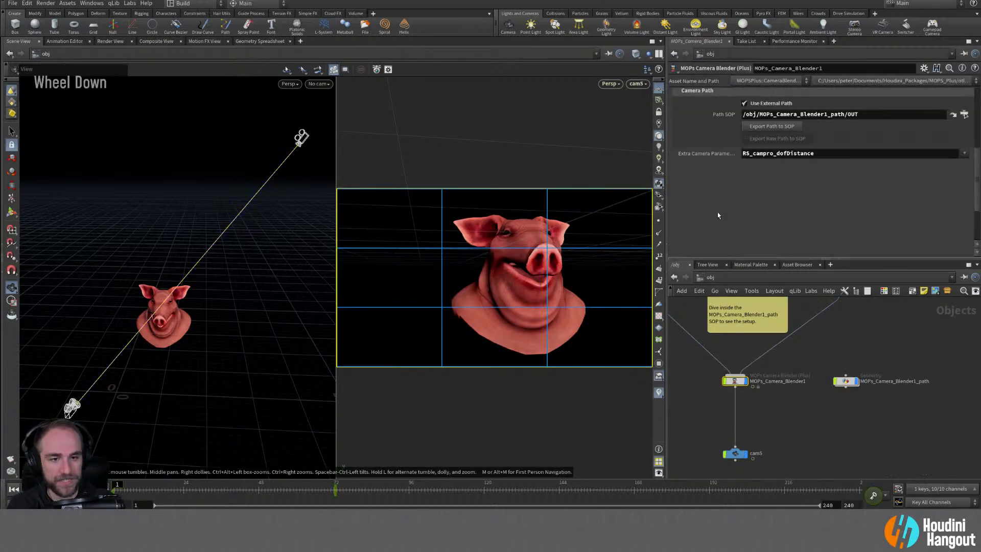
scroll(722, 210, "up", 2)
scroll(721, 207, "up", 2)
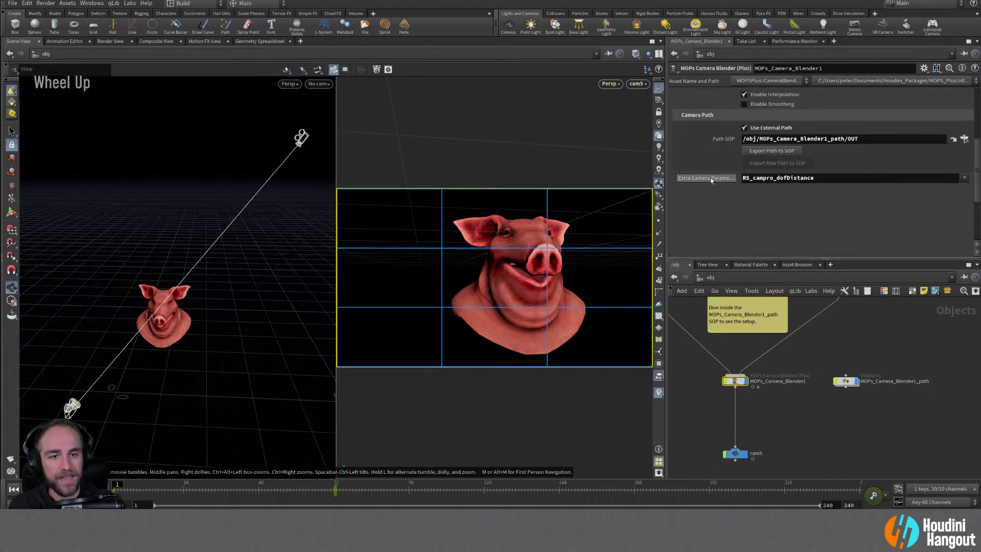
mouse_move(705, 182)
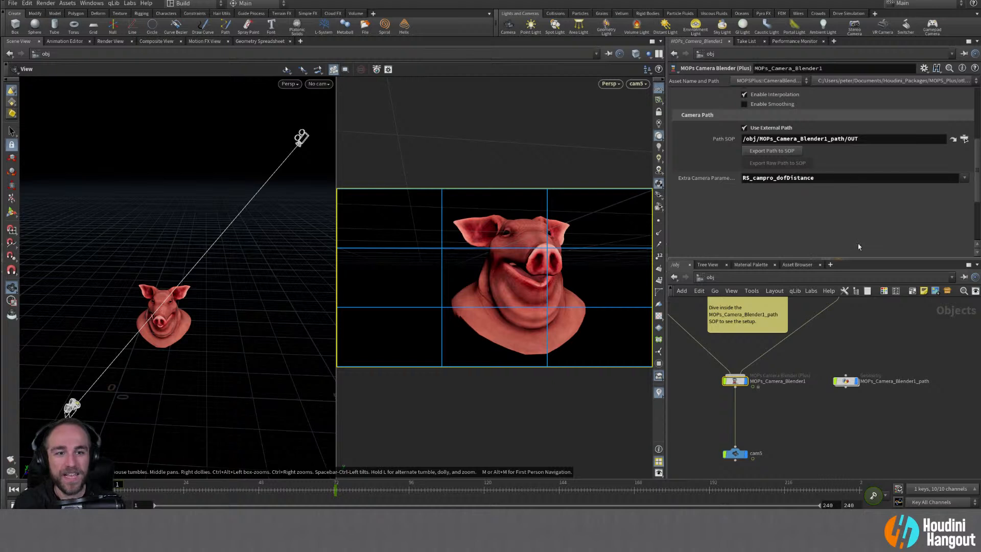
mouse_move(715, 183)
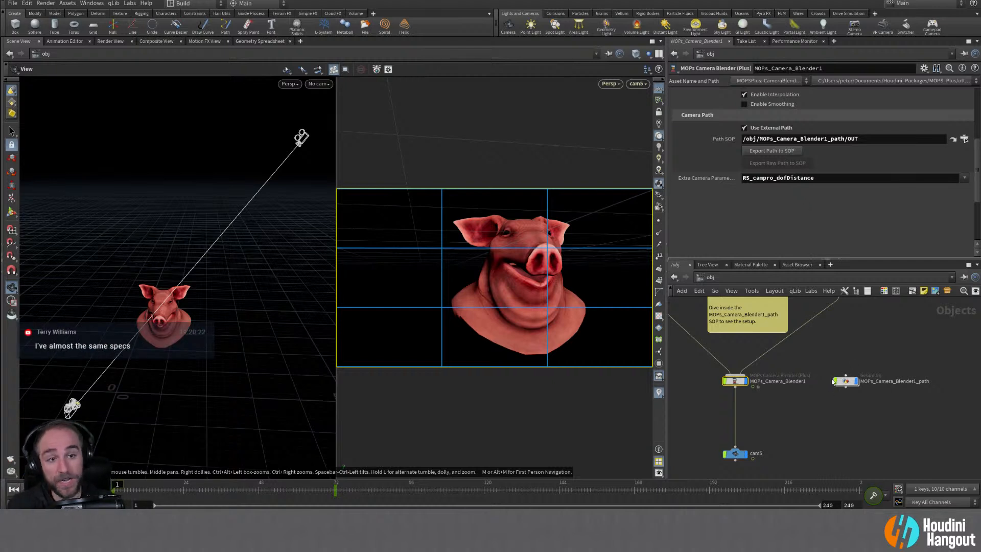
Step: Look up the parameter name of the focus distance in cam5's Redshift depth-of-field settings
left_click(734, 454)
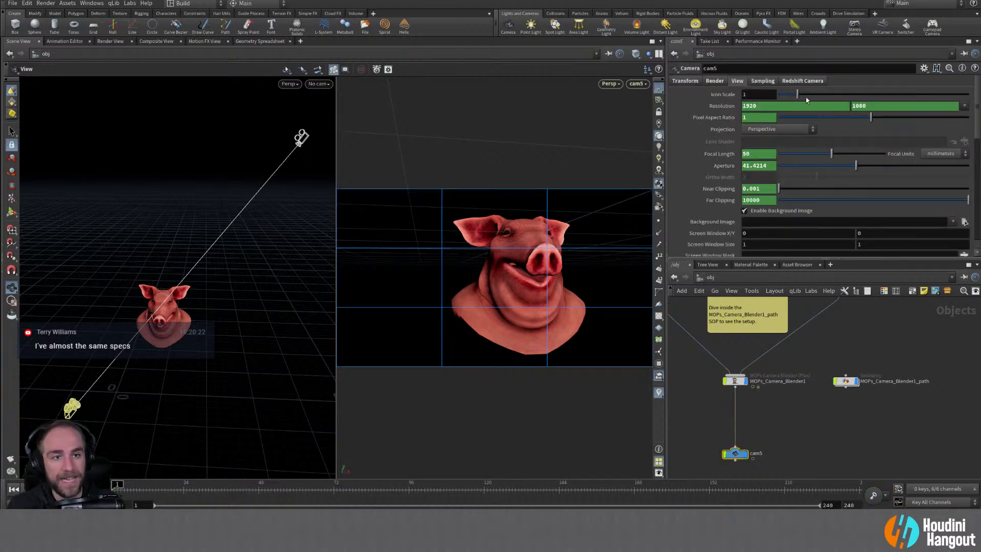
left_click(802, 80)
scroll(690, 146, "down", 2)
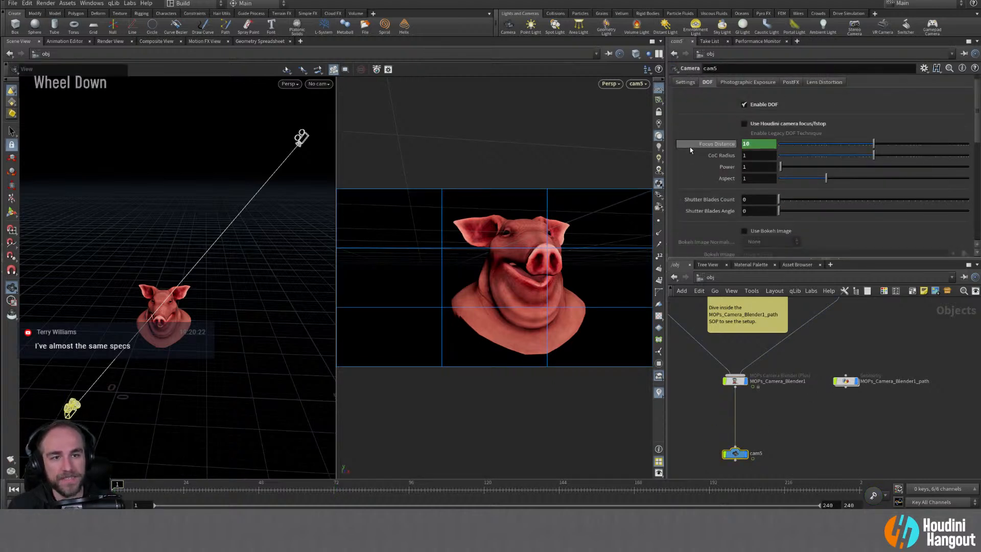
scroll(710, 156, "up", 2)
left_click(711, 160)
left_click(711, 158)
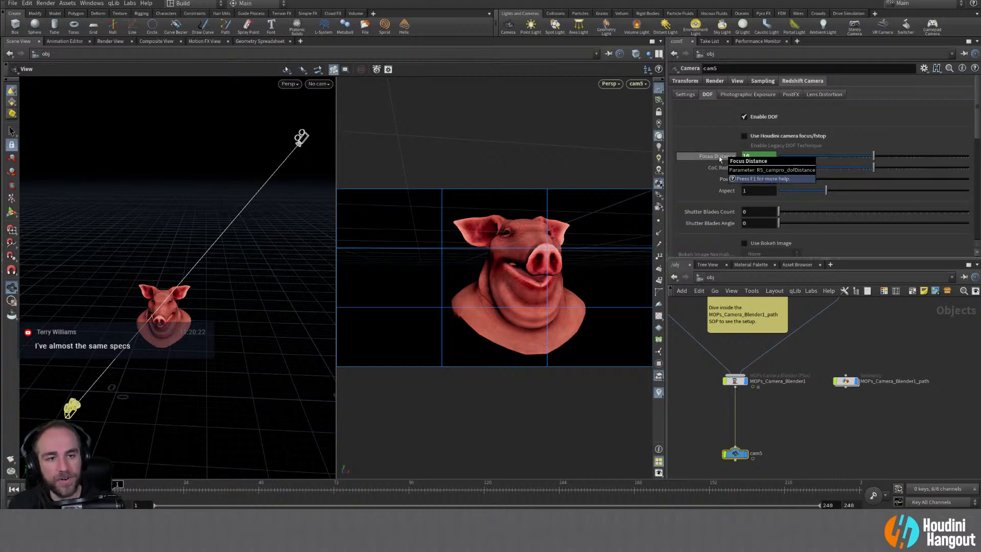
Step: Compare the extra camera parameter on MOPs_Camera_Blender1 with the attributes of object_merge1 inside MOPs_Camera_Blender1_path
left_click(737, 381)
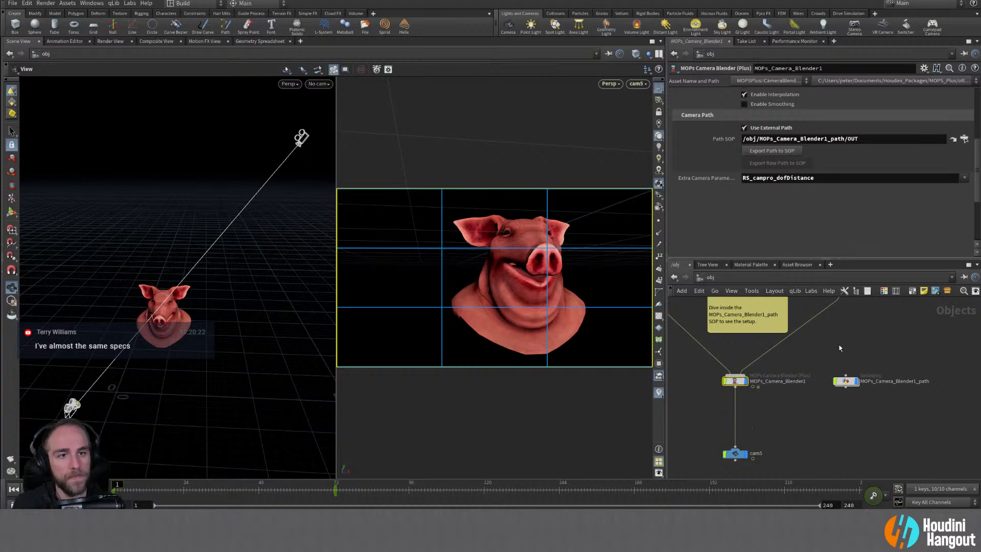
double_click(846, 381)
middle_click(806, 341)
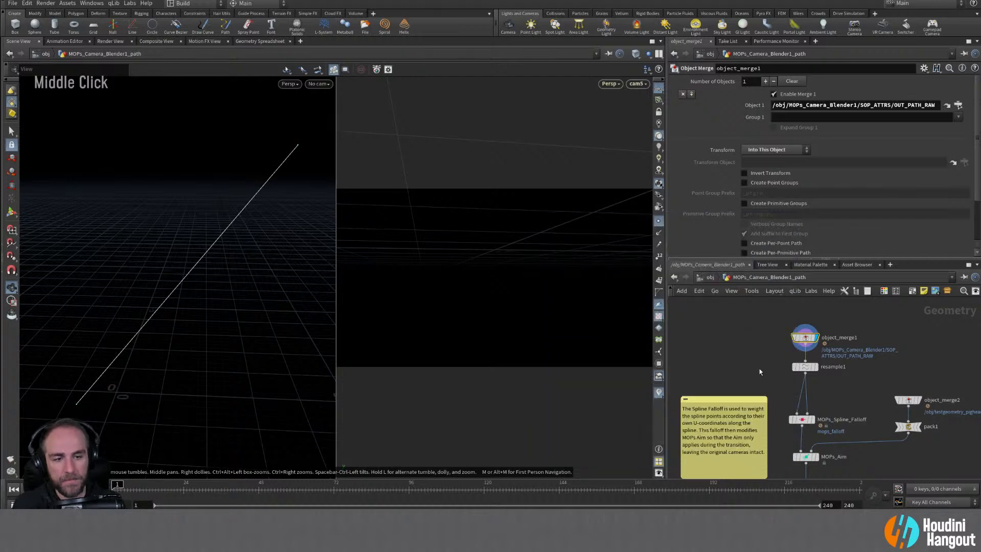
Step: Display the pig head geometry brought in by object_merge2 and its packed version from pack1
middle_click_drag(896, 386, 815, 351)
double_click(828, 366)
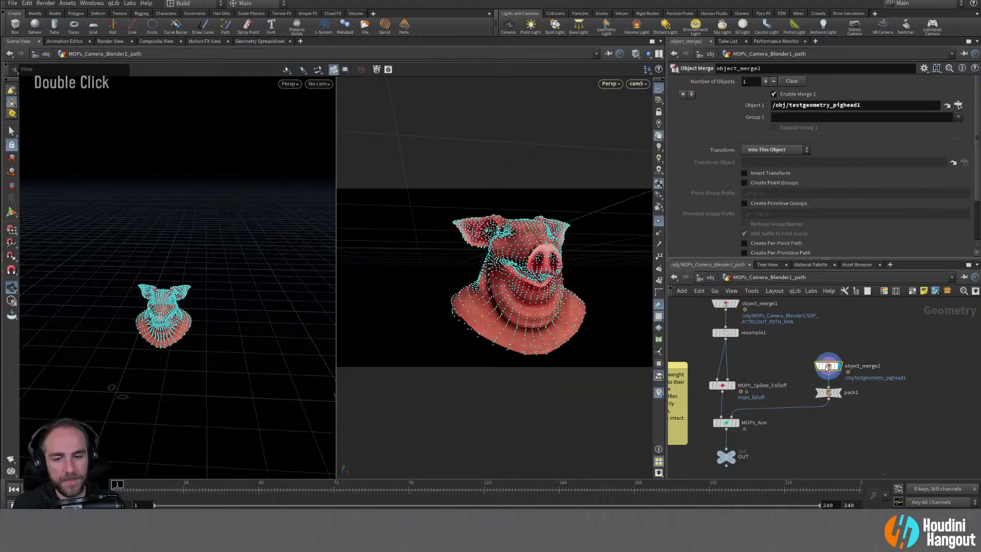
left_click(828, 393)
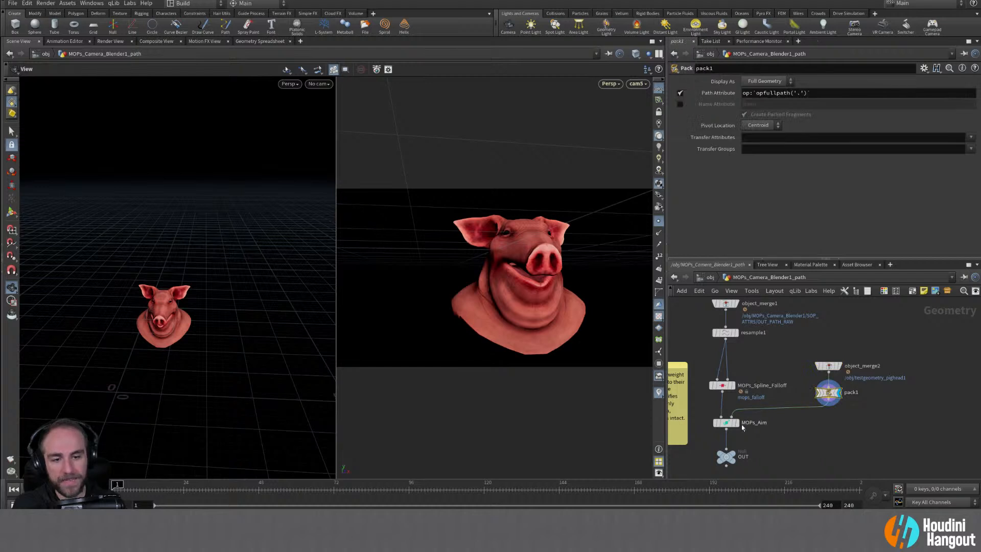
Step: Inspect the output and attribute information of MOPs_Aim, and display the path from resample1
left_click(737, 423)
left_click(727, 424)
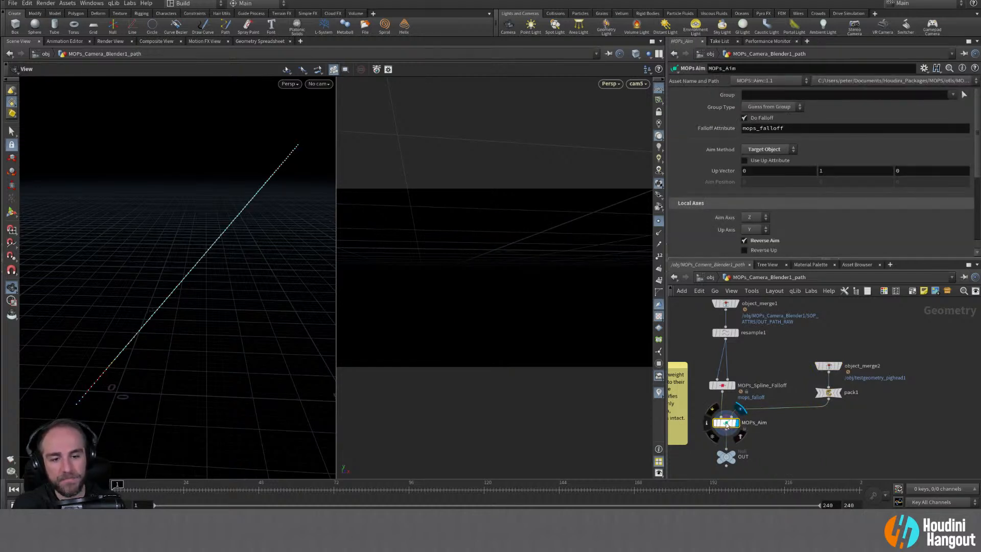
middle_click(726, 424)
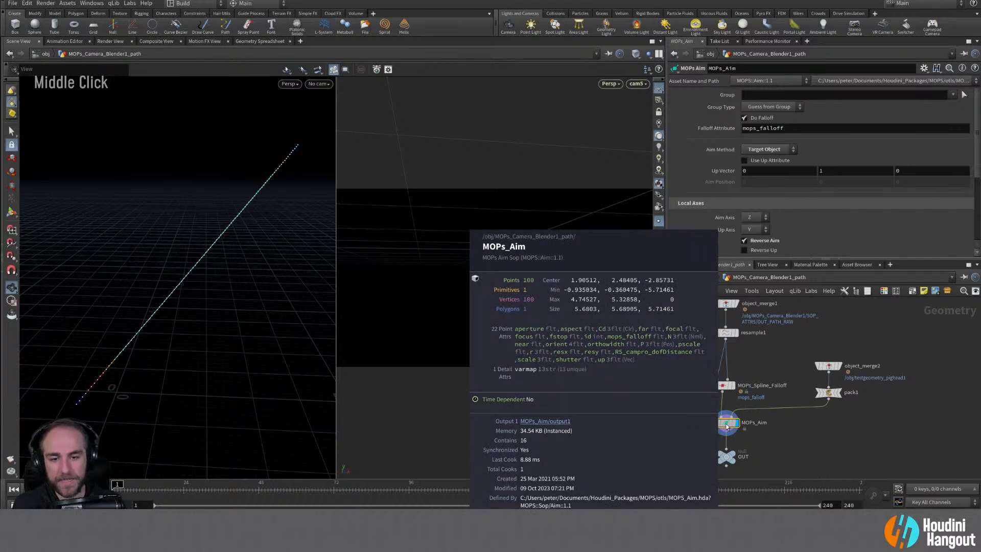
middle_click(725, 386)
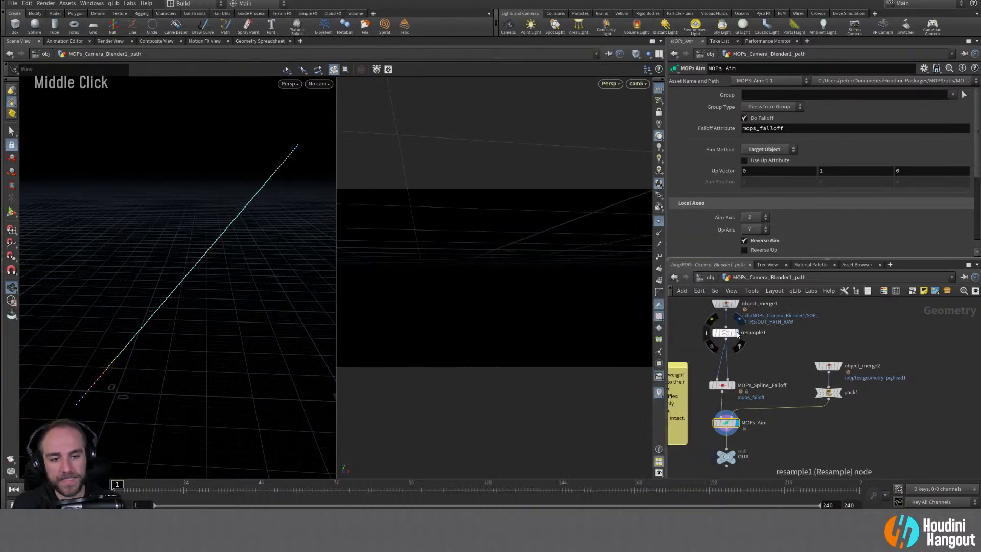
left_click(725, 333)
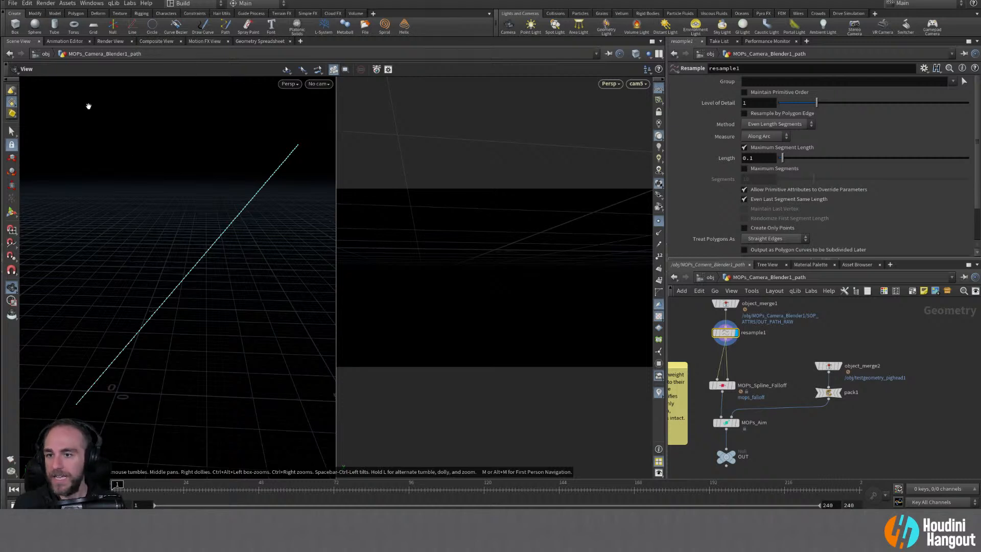
Step: Switch to the single-screen desktop layout, and enlarge the geometry spreadsheet and widen the viewport beside the network
left_click(197, 3)
left_click(225, 139)
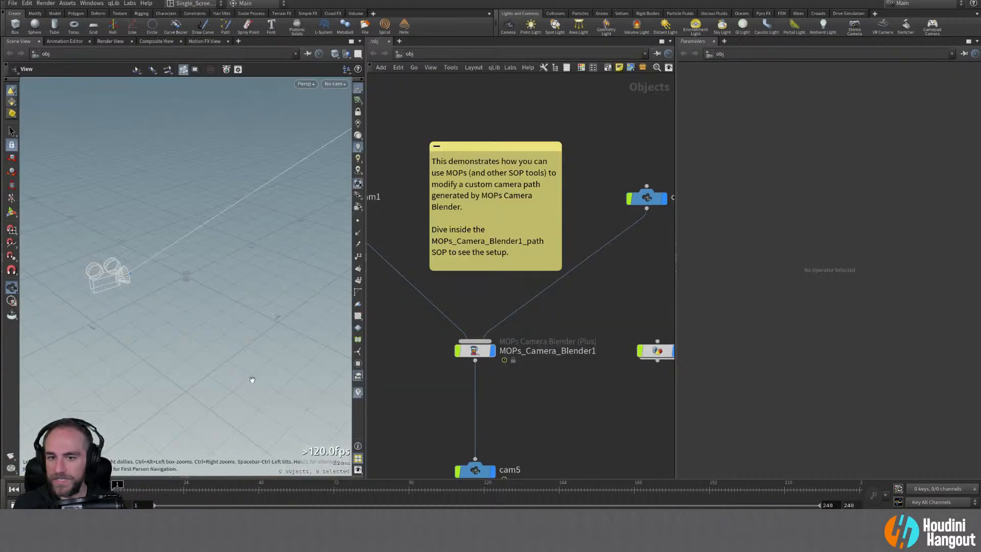
left_click(170, 477)
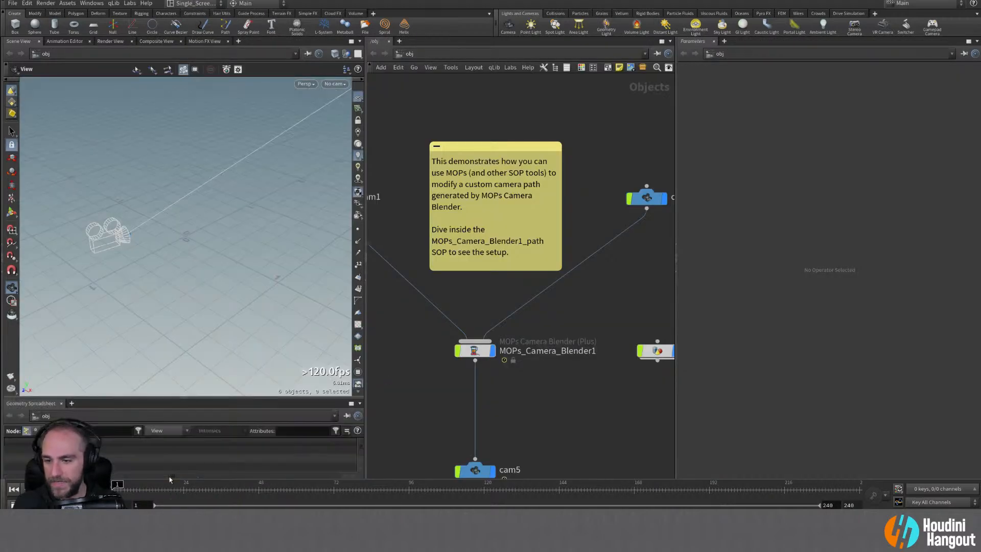
left_click_drag(182, 395, 182, 297)
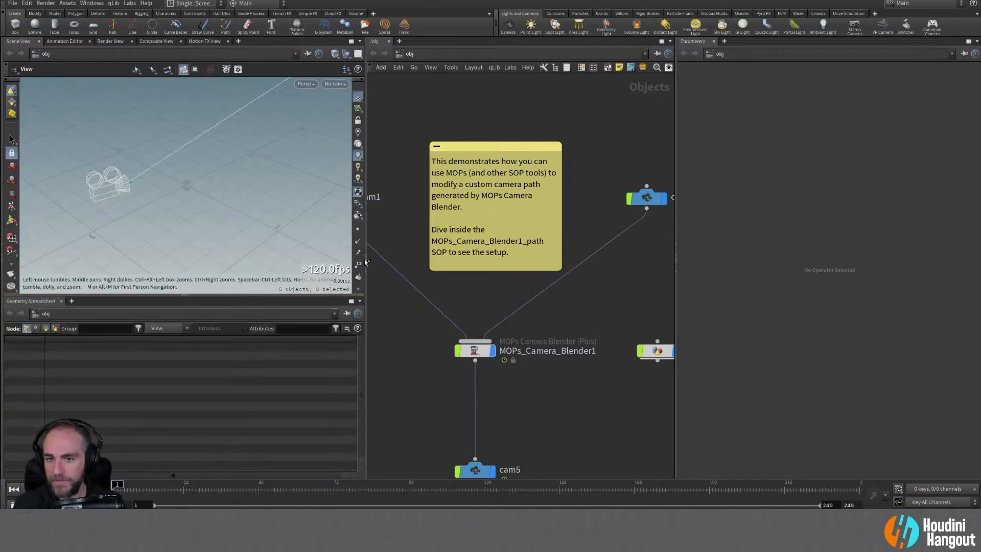
left_click_drag(366, 261, 462, 258)
left_click_drag(236, 295, 236, 325)
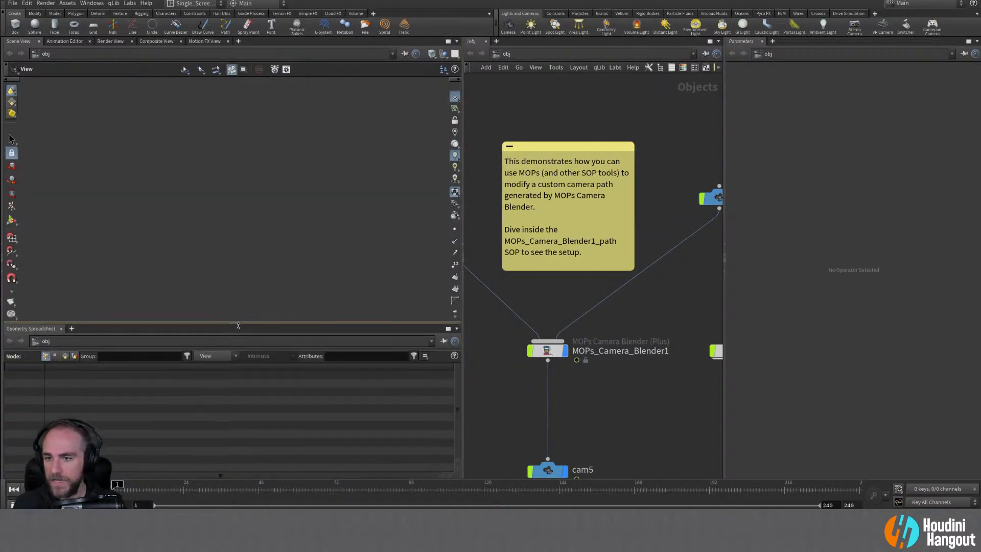
Step: Set the viewport's background color scheme to Dark in the display options
key("d")
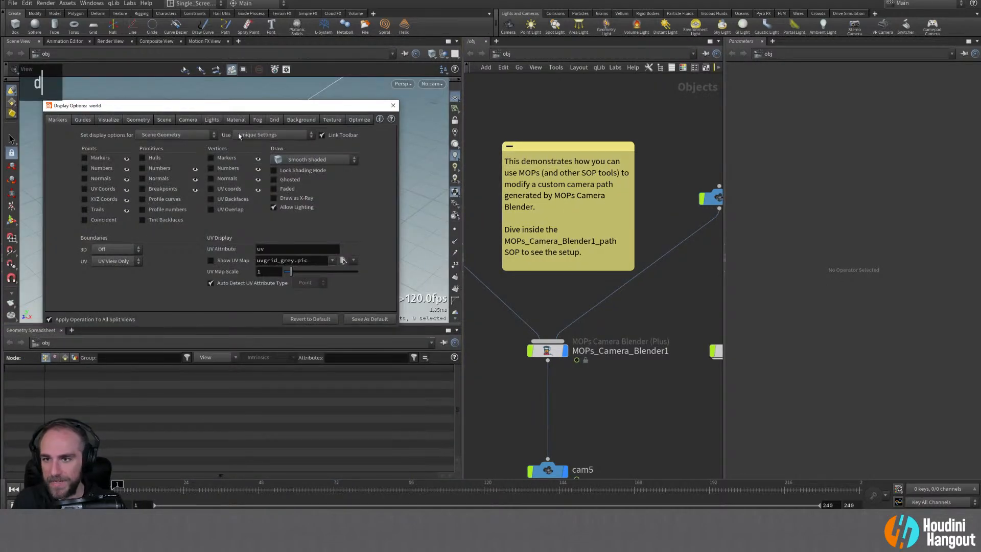
left_click(301, 119)
left_click(118, 134)
left_click(113, 162)
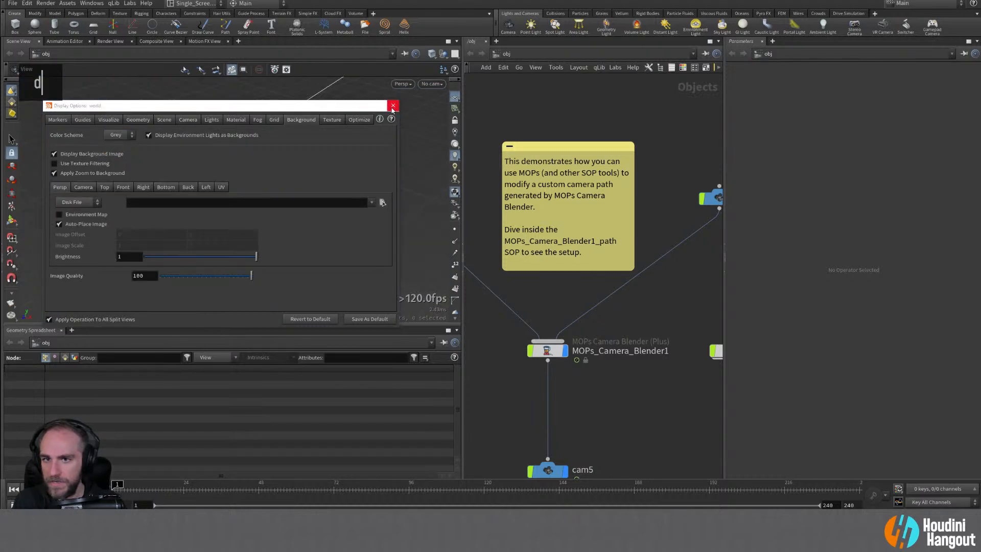
left_click(117, 135)
left_click(115, 149)
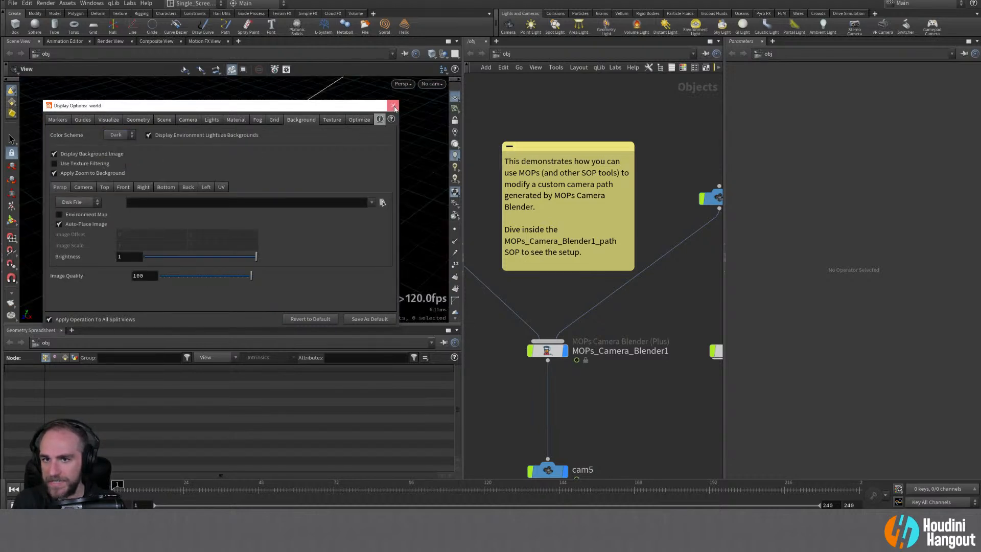
left_click(393, 105)
Step: Frame the camera path and pig head in the viewport and enter the MOPs_Camera_Blender1_path network
right_click_drag(236, 215, 181, 200, "alt")
middle_click_drag(306, 159, 250, 200, "alt")
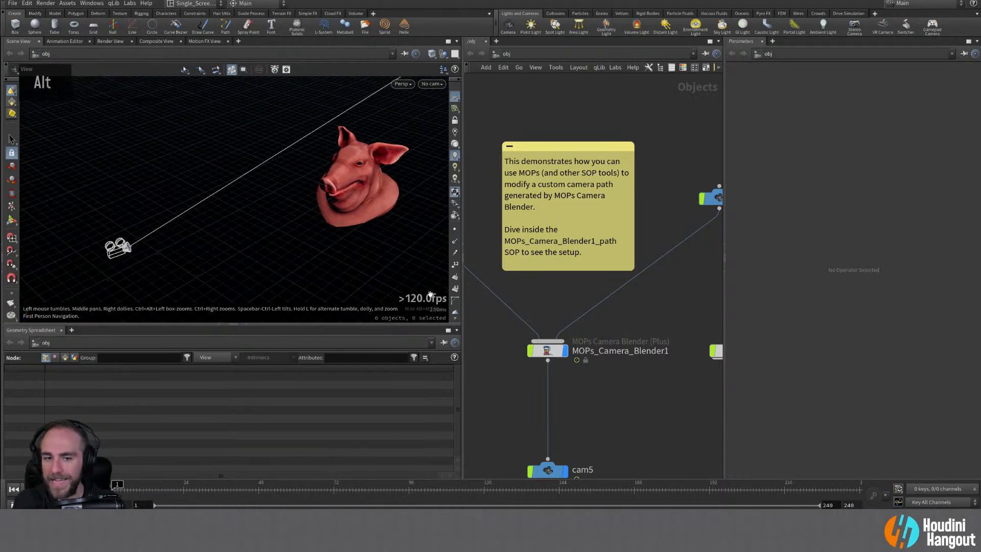
middle_click_drag(619, 324, 495, 311)
double_click(618, 332)
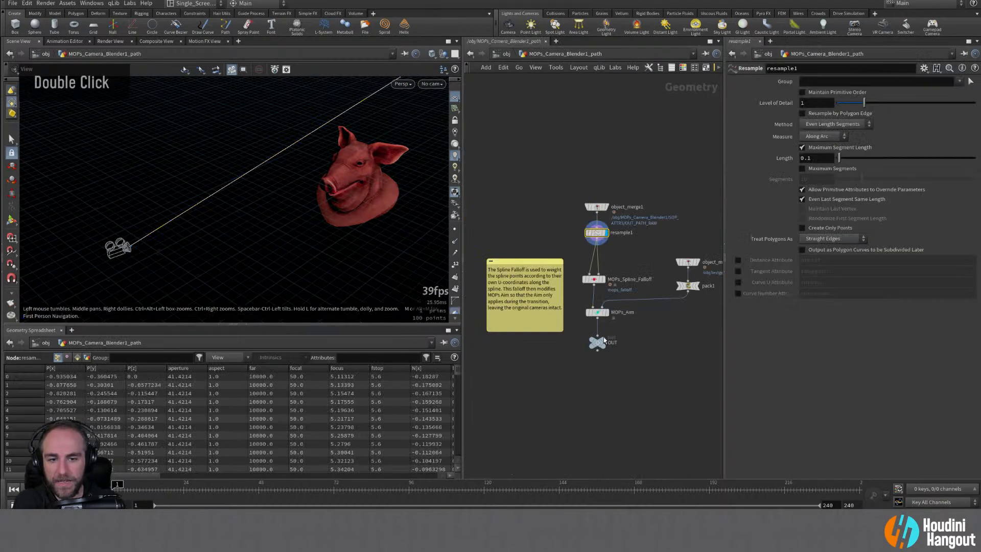
Step: Examine the points of the resampled path running past the pig head
left_click_drag(240, 214, 254, 213, "alt")
right_click_drag(254, 212, 271, 212, "alt")
left_click_drag(271, 213, 297, 213, "alt")
middle_click_drag(296, 212, 261, 238, "alt")
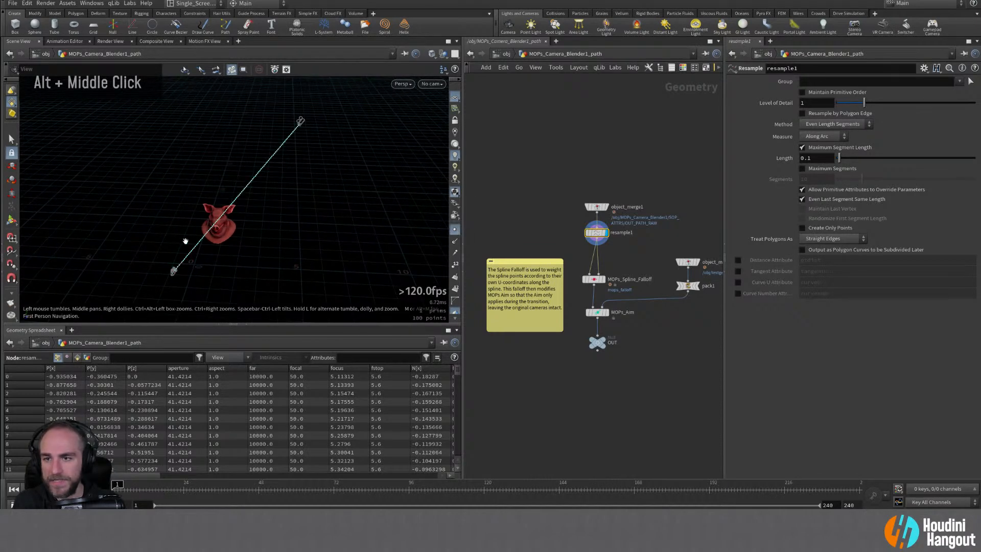
right_click_drag(186, 236, 180, 281, "alt")
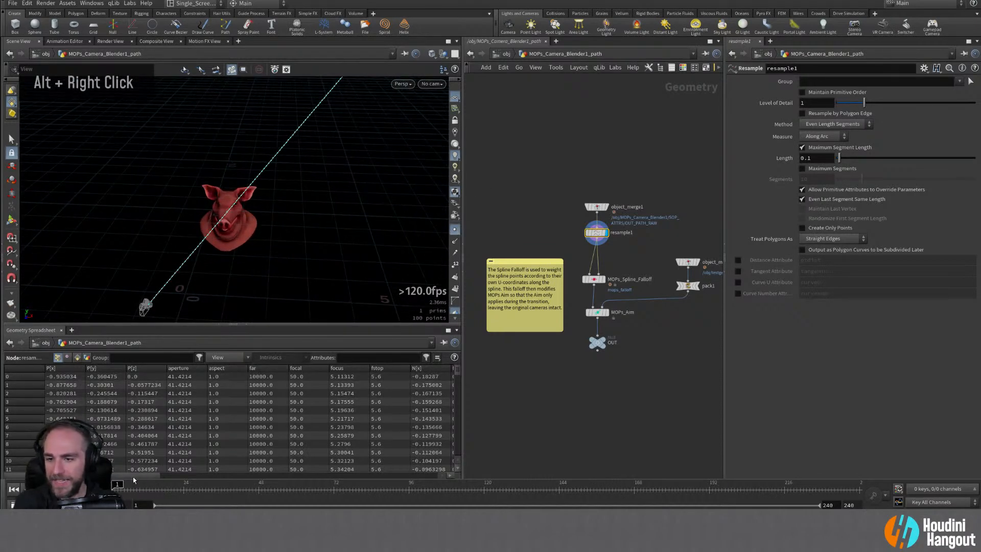
Step: Examine the camera attributes of resample1's points along the path, including the focal, focus and near columns
left_click_drag(133, 477, 158, 477)
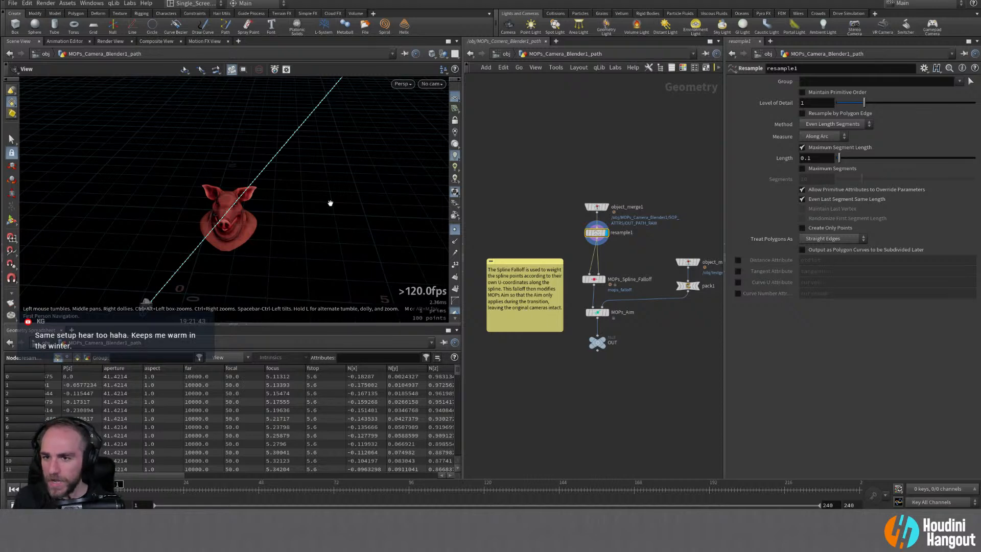
right_click_drag(329, 203, 307, 220, "alt")
middle_click_drag(307, 220, 357, 309, "alt")
left_click_drag(149, 476, 193, 478)
scroll(357, 401, "down", 3)
scroll(363, 400, "up", 3)
scroll(195, 401, "down", 20)
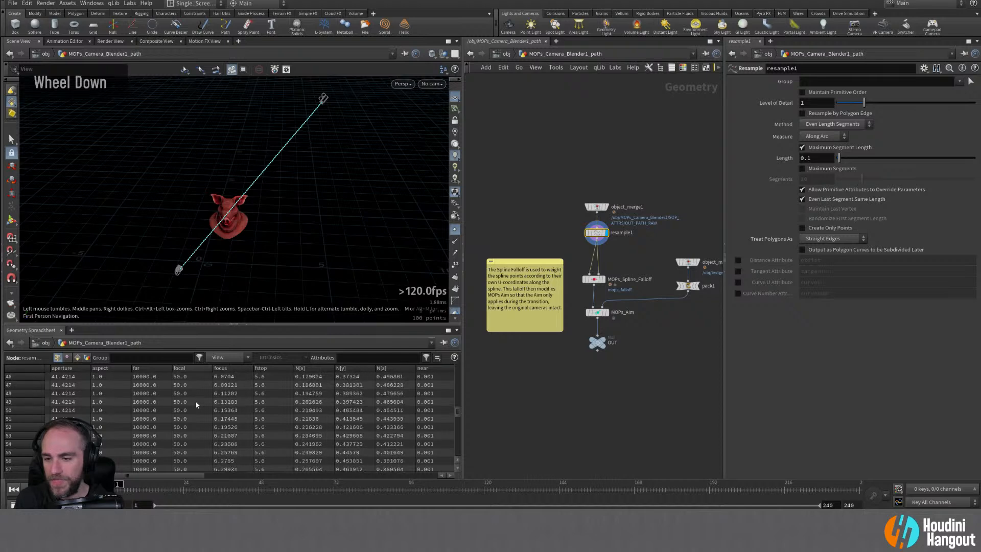
scroll(196, 407, "up", 7)
scroll(195, 407, "up", 19)
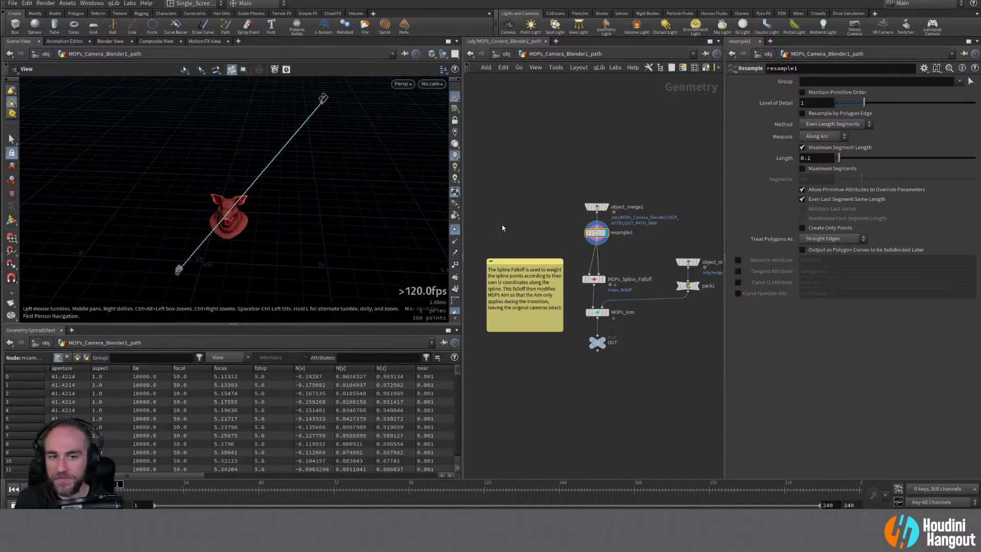
Step: Return to the object network, select cam1 and set its focal length to 27.5 mm
key("u")
middle_click_drag(522, 333, 744, 371)
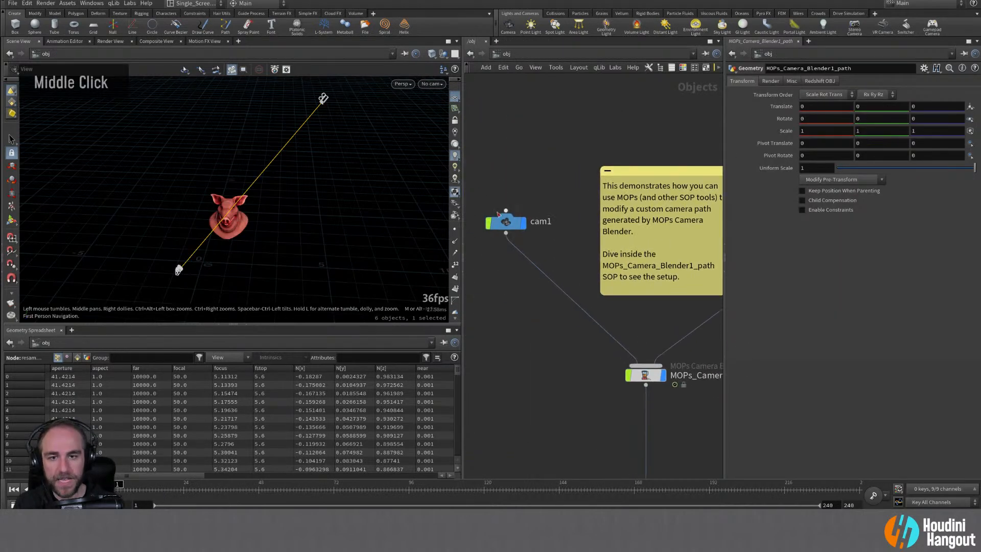
left_click(506, 222)
left_click_drag(861, 154, 849, 153)
Step: Look through cam5, set cam1's focal length to 16.6 mm and scrub the timeline to preview the zoom
left_click(438, 85)
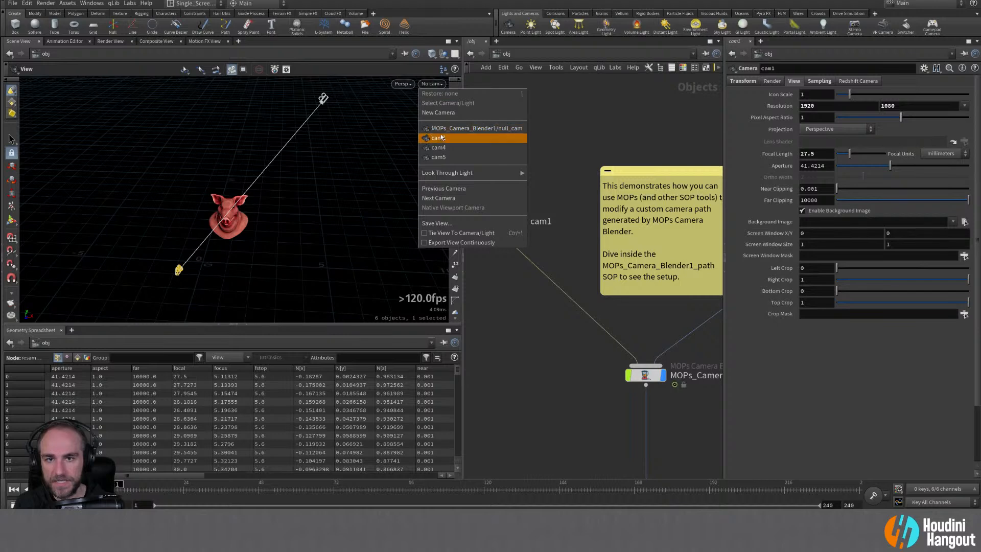
left_click(440, 156)
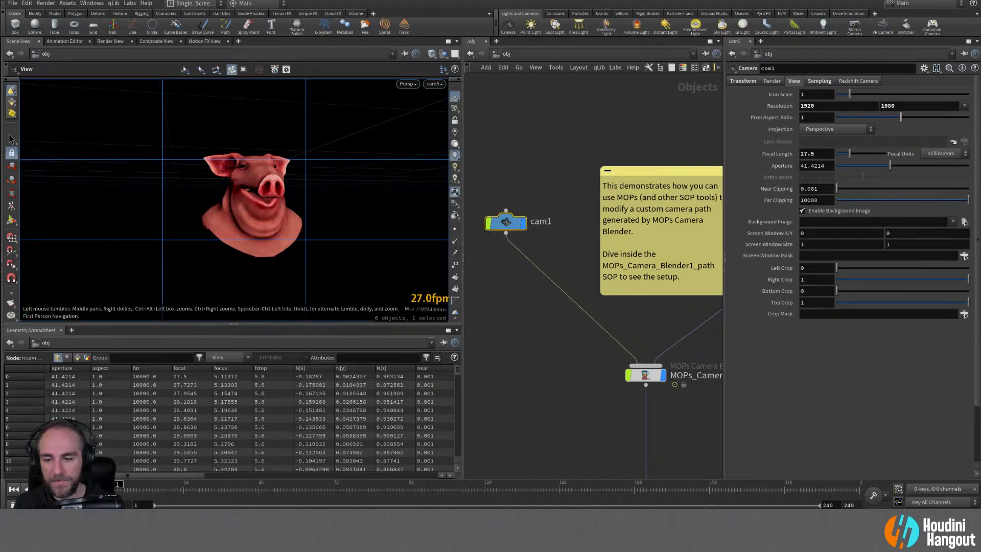
mouse_move(124, 491)
left_mouse_down()
mouse_move(220, 496)
mouse_move(132, 503)
left_mouse_up()
mouse_move(852, 156)
left_mouse_down()
mouse_move(882, 155)
mouse_move(845, 161)
left_mouse_up()
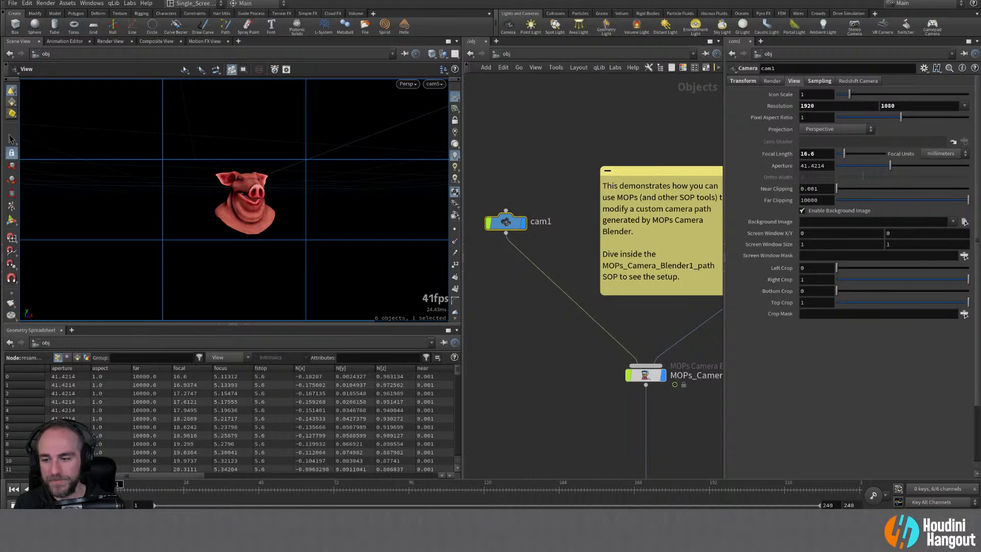
left_click_drag(258, 485, 118, 485)
Step: Open the MOPs_Camera_Blender1_path network and examine the focal values interpolated along the resampled path
middle_click_drag(688, 380, 550, 281)
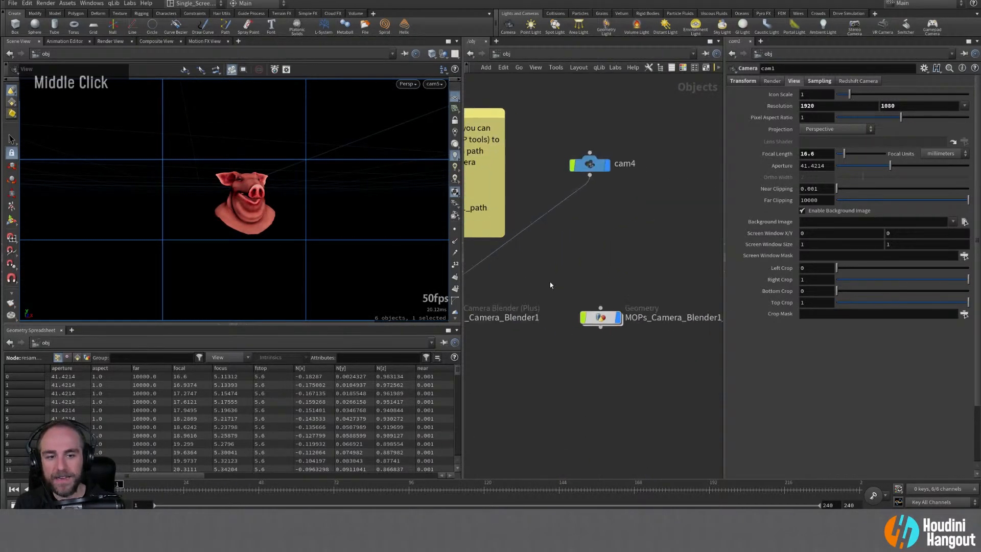
double_click(600, 316)
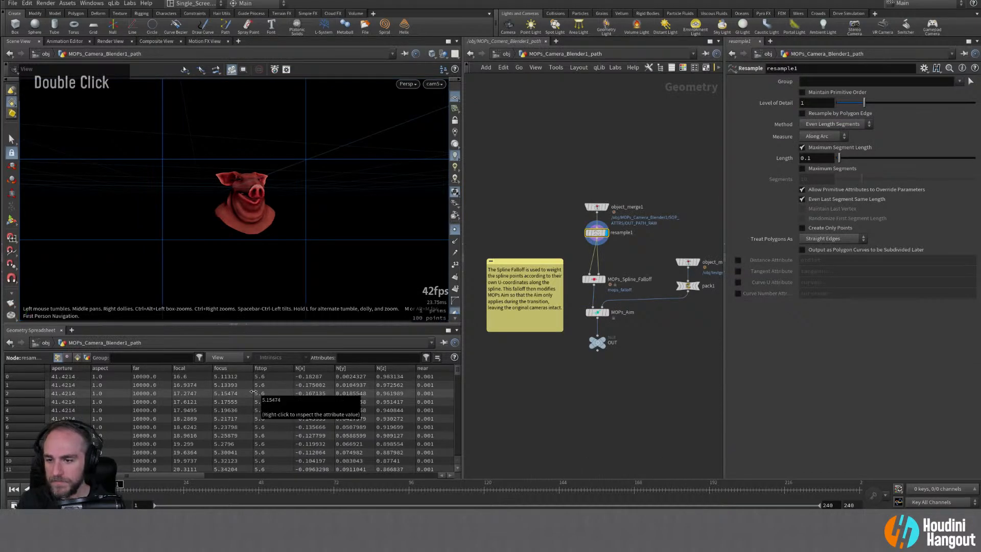
scroll(196, 378, "up", 1)
scroll(201, 383, "down", 15)
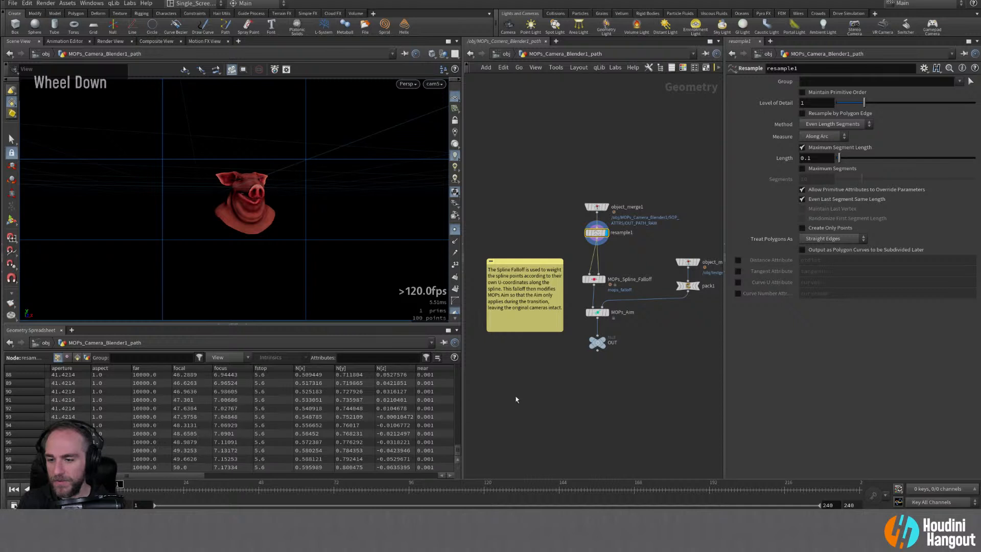
middle_click_drag(647, 411, 615, 425, "alt")
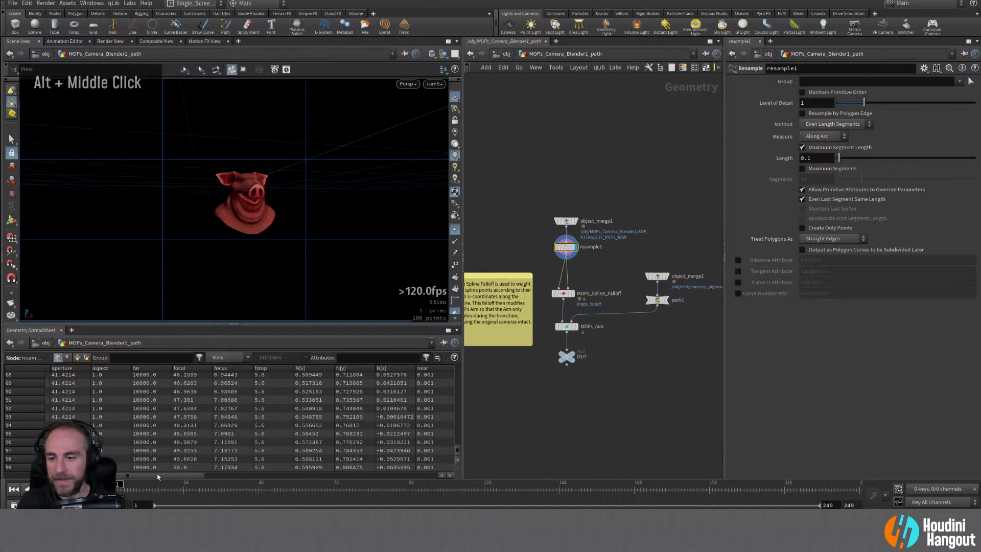
Step: Display MOPs_Spline_Falloff, compare its settings with MOPs_Aim and examine the path and its mops_falloff and N values
double_click(564, 297)
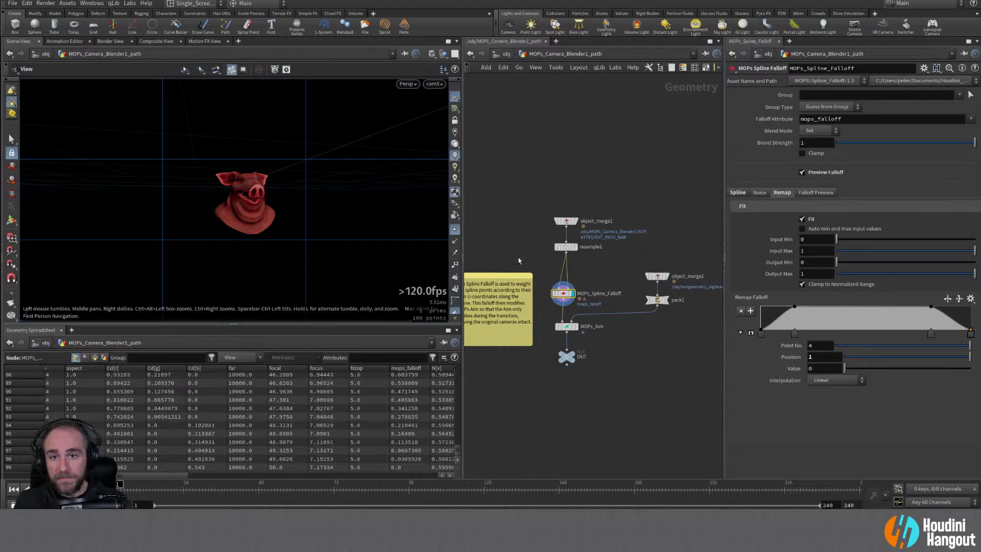
mouse_move(558, 297)
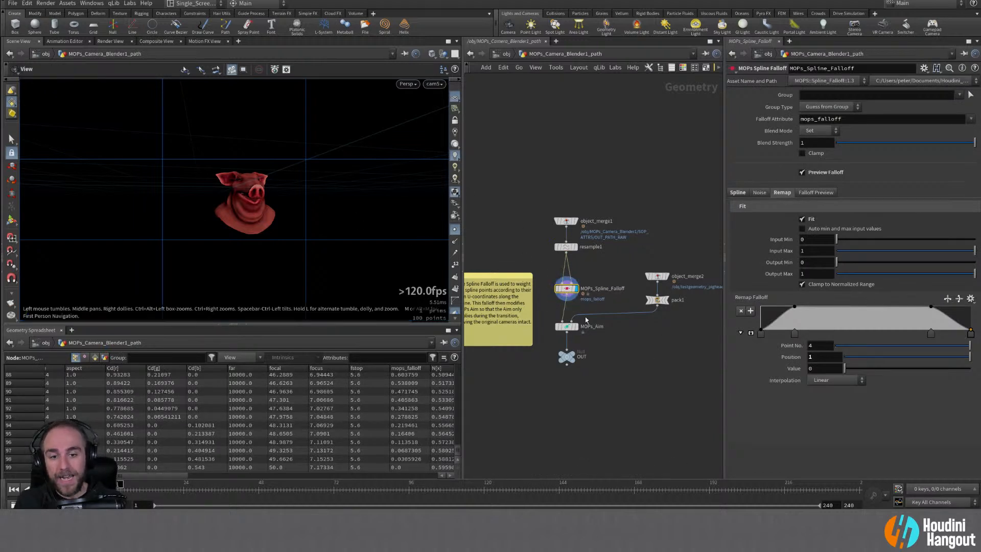
left_click(568, 327)
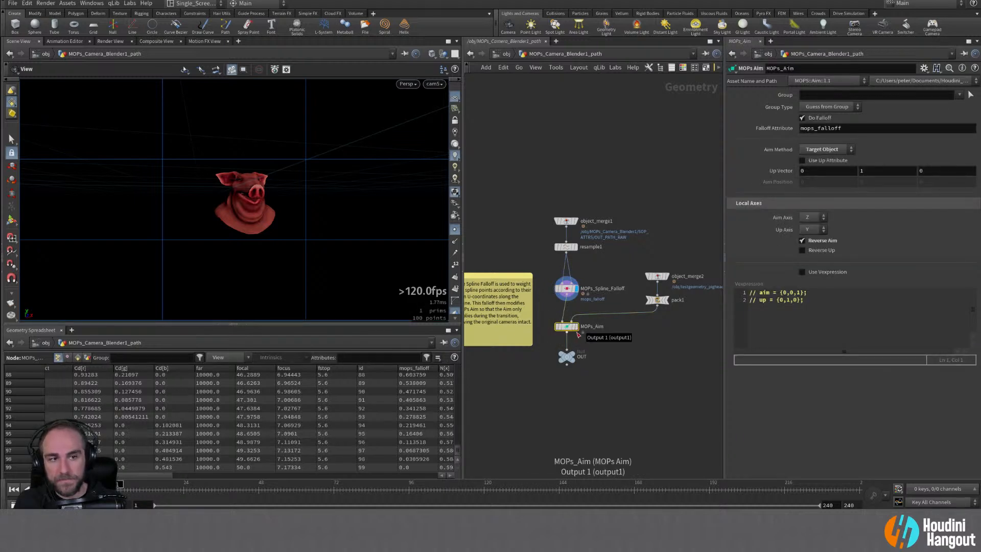
left_click(567, 288)
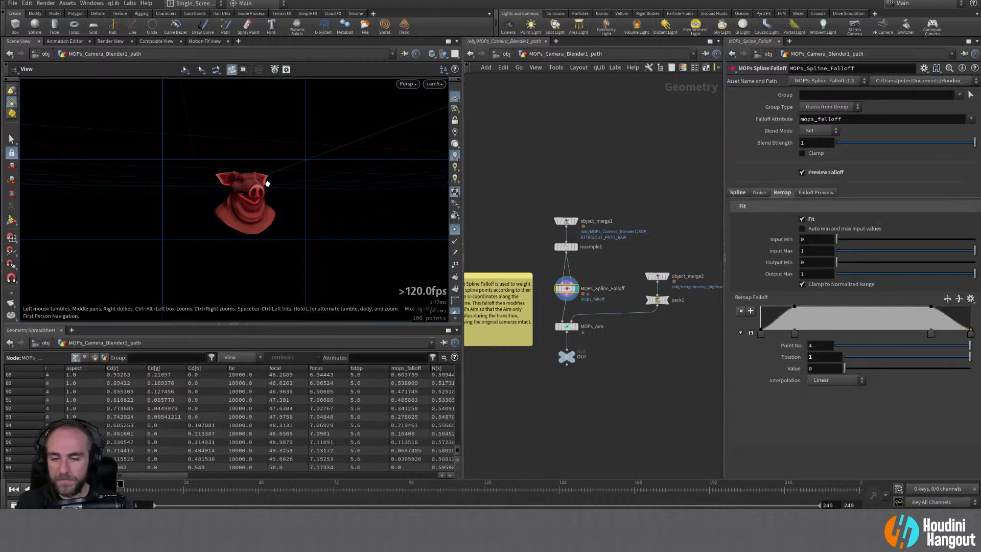
right_click_drag(335, 193, 337, 199, "alt")
left_click_drag(338, 199, 289, 204, "alt")
middle_click_drag(288, 204, 235, 258, "alt")
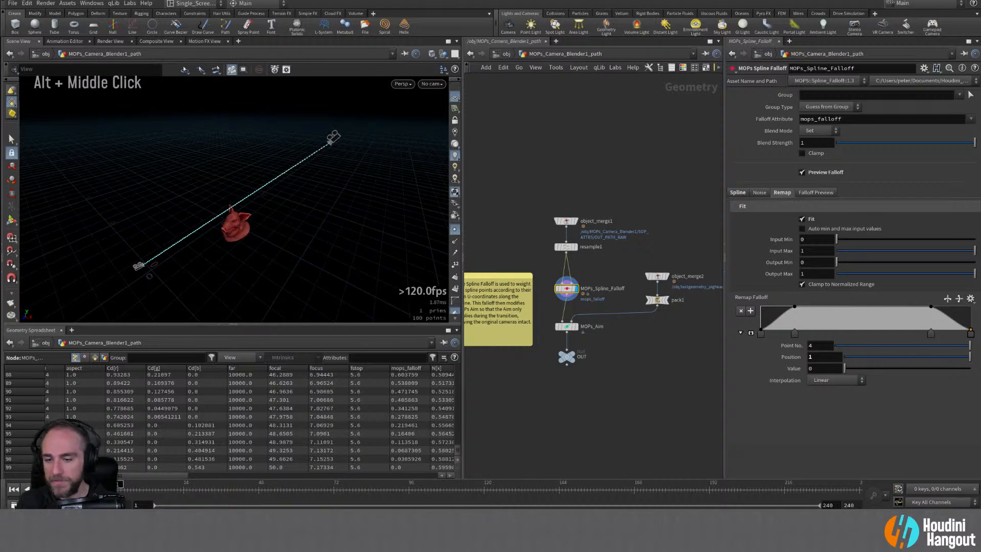
left_click_drag(121, 475, 153, 475)
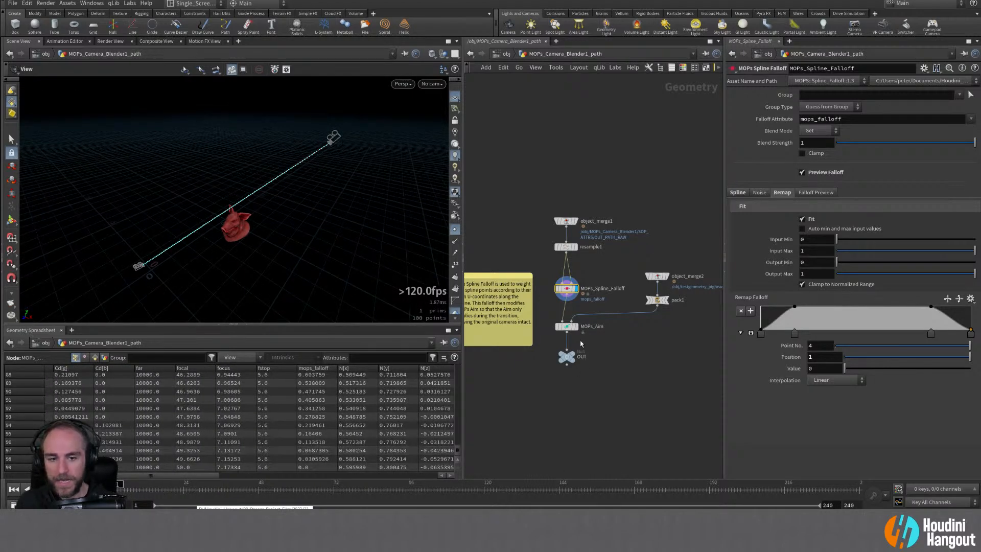
Step: Display and bypass MOPs_Aim, then look through cam5 from the object level and scrub the unaimed camera move
double_click(566, 326)
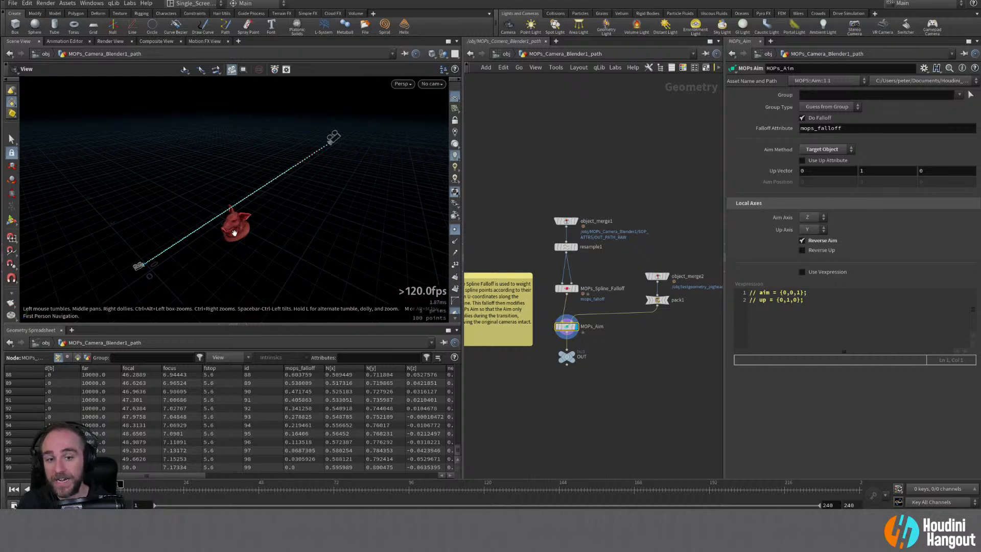
key("b")
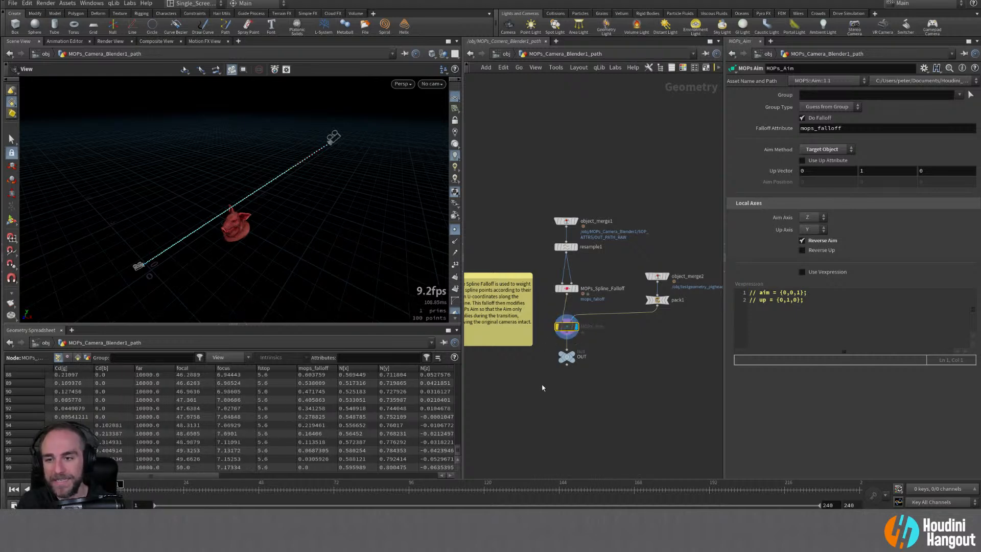
key("u")
middle_click_drag(568, 315, 670, 265)
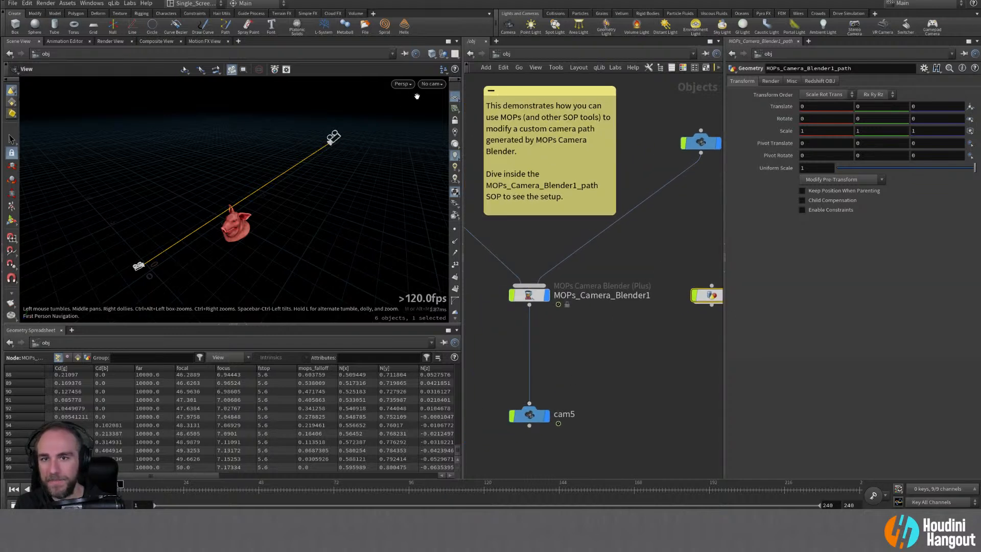
left_click(431, 84)
left_click(419, 162)
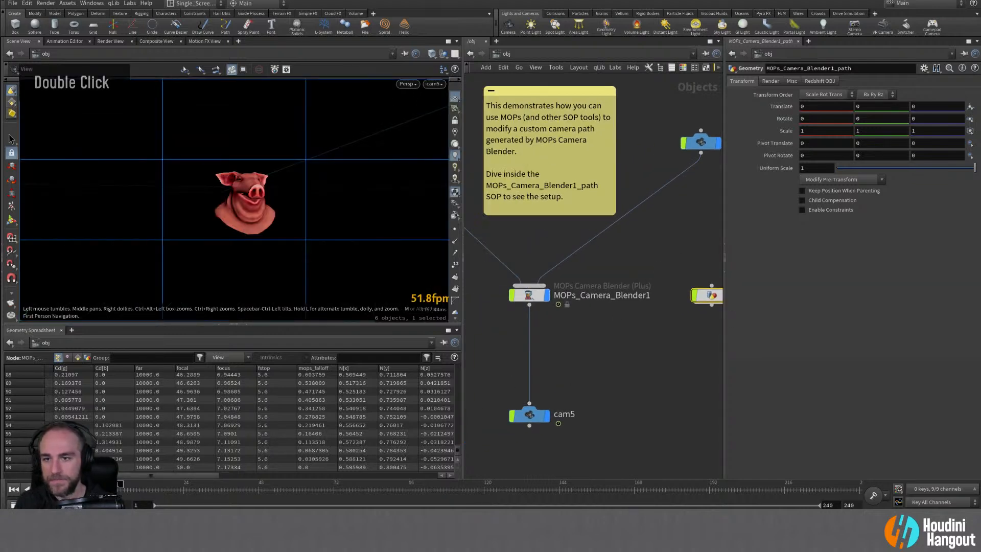
mouse_move(121, 483)
left_mouse_down()
mouse_move(443, 488)
mouse_move(121, 488)
left_mouse_up()
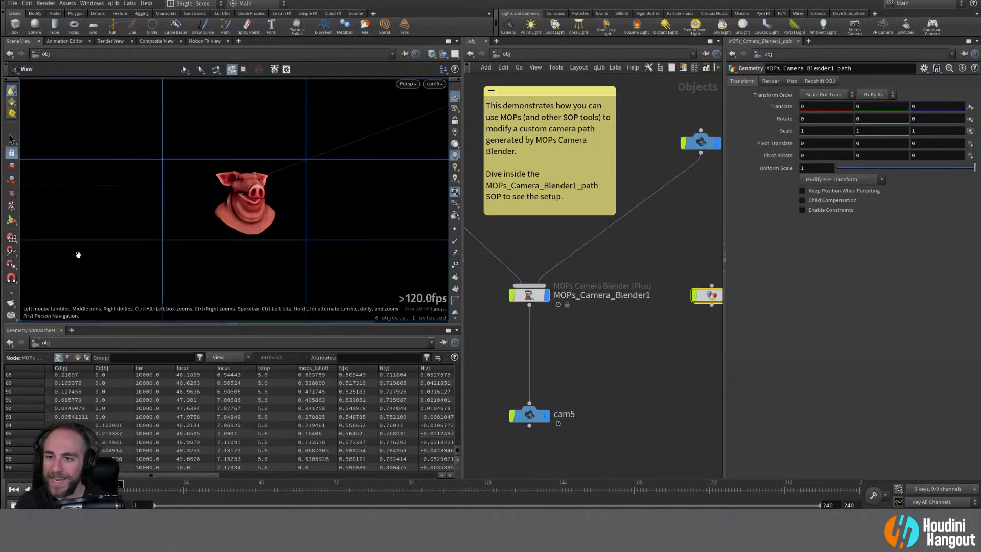
Step: Go back into the MOPs_Camera_Blender1_path network and re-enable the bypassed MOPs_Aim node
middle_click_drag(647, 349, 534, 385)
double_click(594, 332)
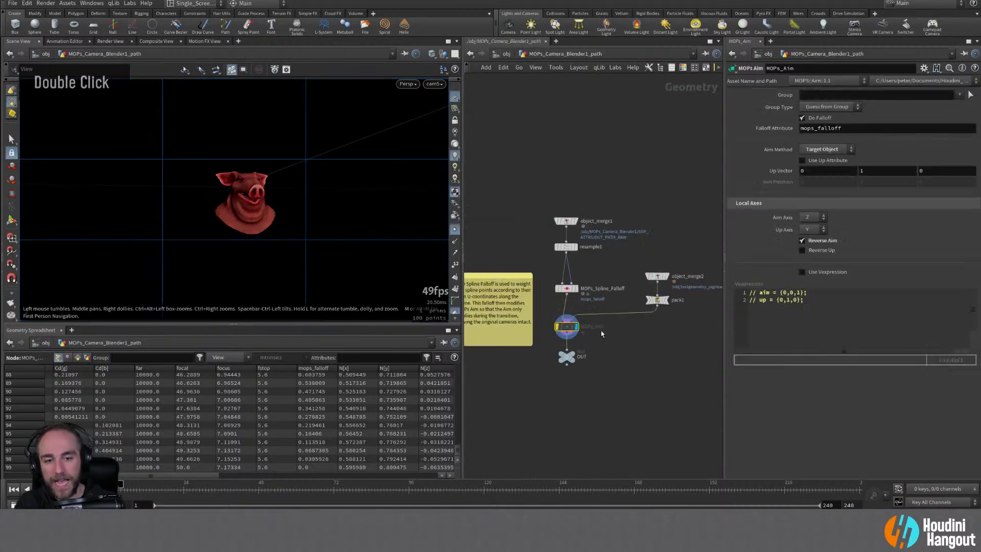
left_click(579, 314)
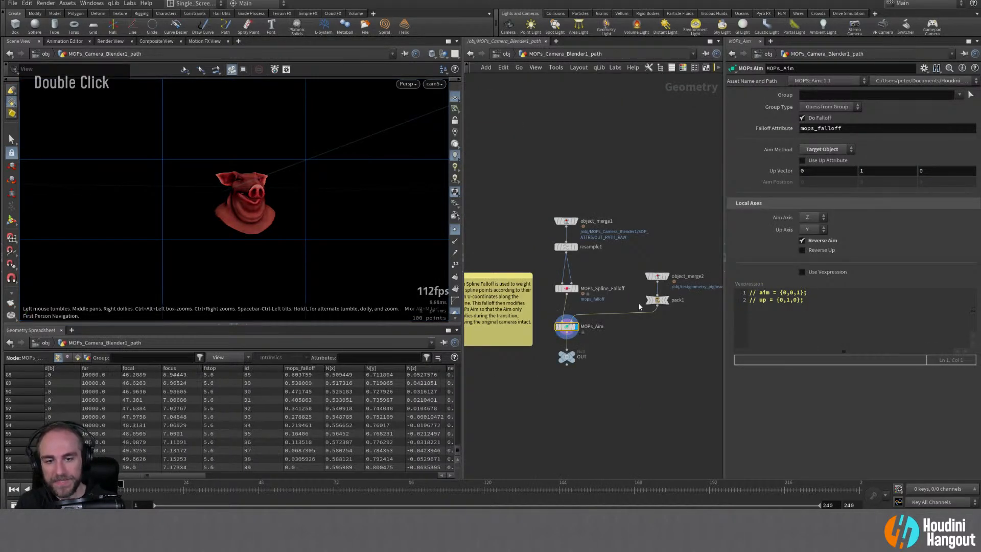
Step: Inspect the pack1 target and the MOPs_Aim settings, and scrub the timeline to review the aimed camera move
left_click(658, 301)
middle_click(661, 303)
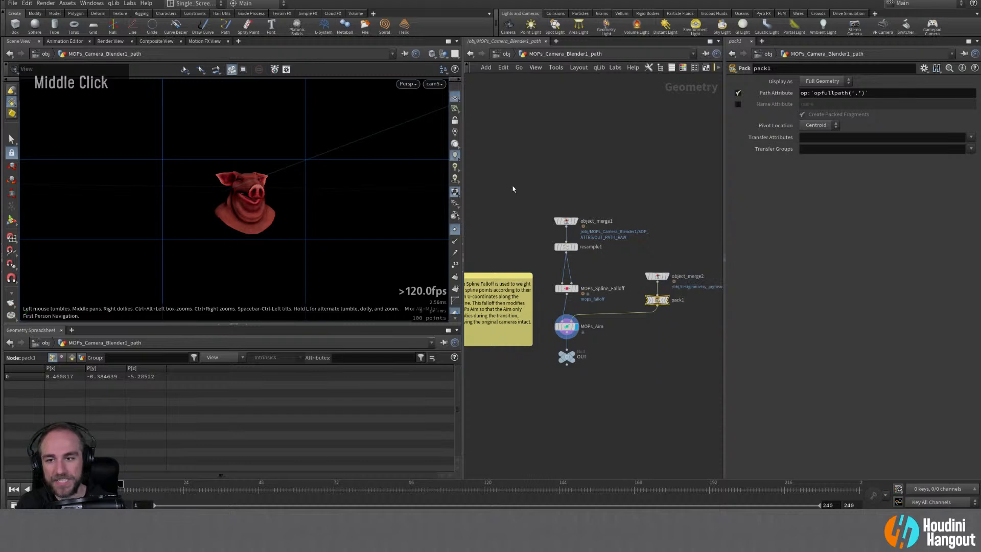
double_click(455, 232)
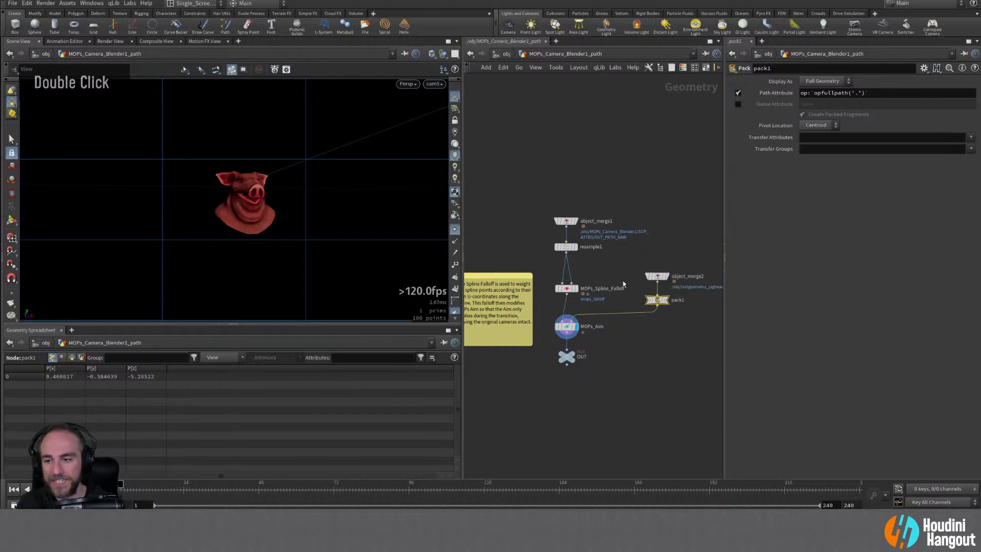
middle_click(657, 300)
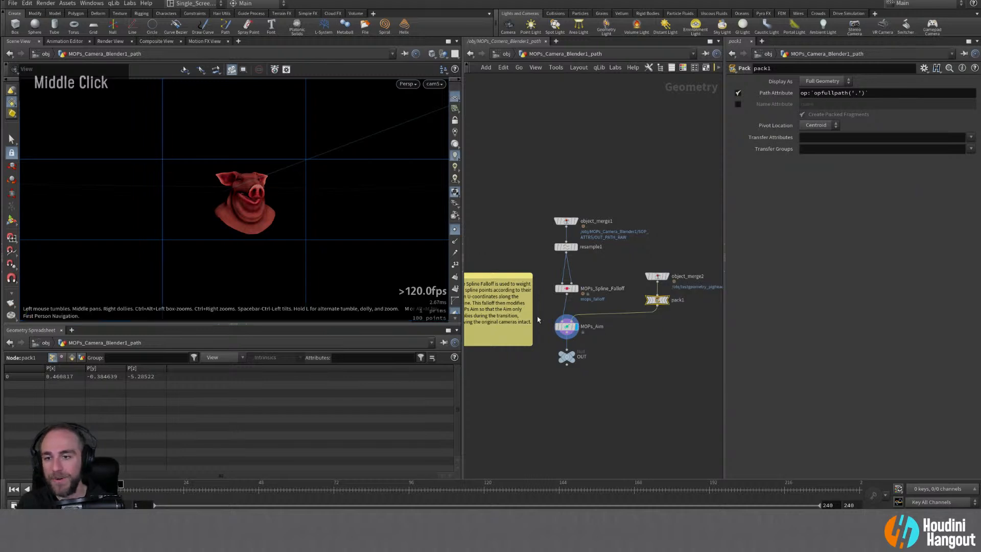
left_click(575, 328)
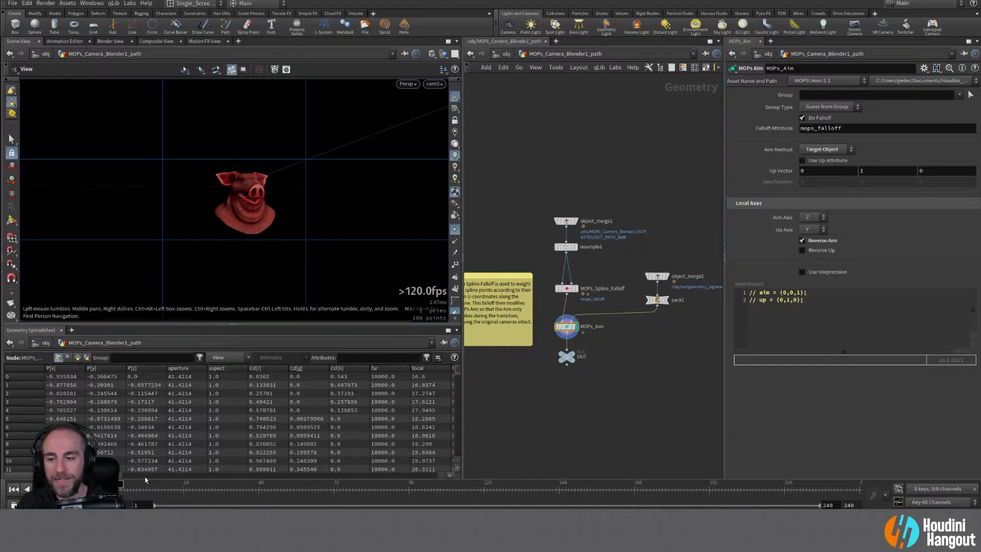
mouse_move(126, 490)
left_mouse_down()
mouse_move(403, 492)
mouse_move(120, 485)
left_mouse_up()
Step: On MOPs_Spline_Falloff's remap ramp, move point 2 to about 0.363 and point 3 to about 0.668, and preview the move
left_click(597, 289)
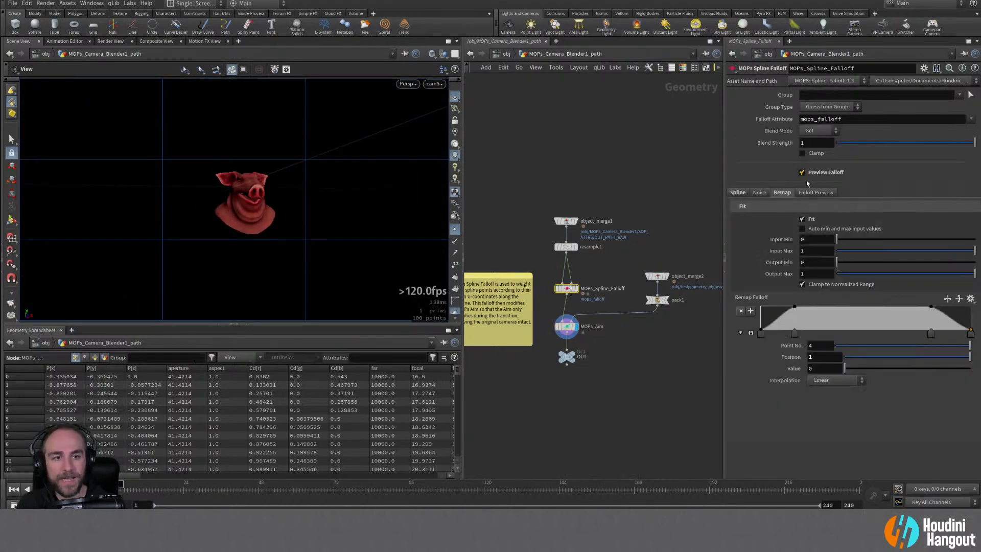
left_click_drag(794, 333, 837, 333)
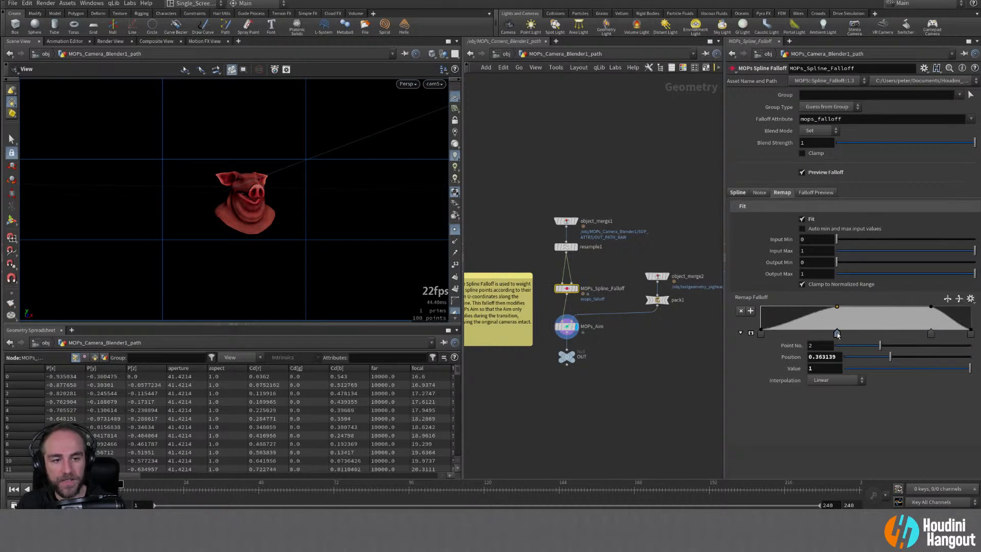
left_click_drag(930, 335, 901, 335)
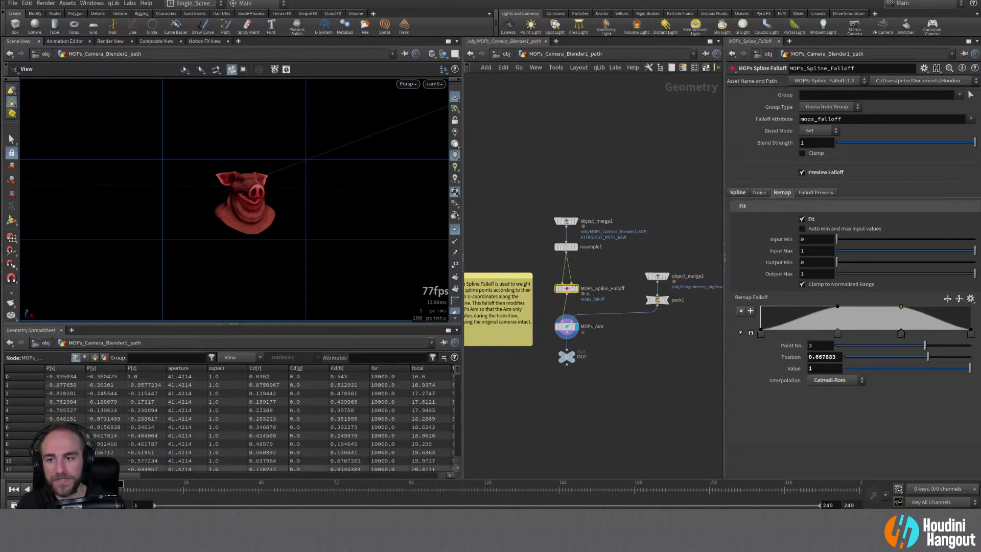
mouse_move(121, 484)
left_mouse_down()
mouse_move(363, 476)
mouse_move(121, 483)
left_mouse_up()
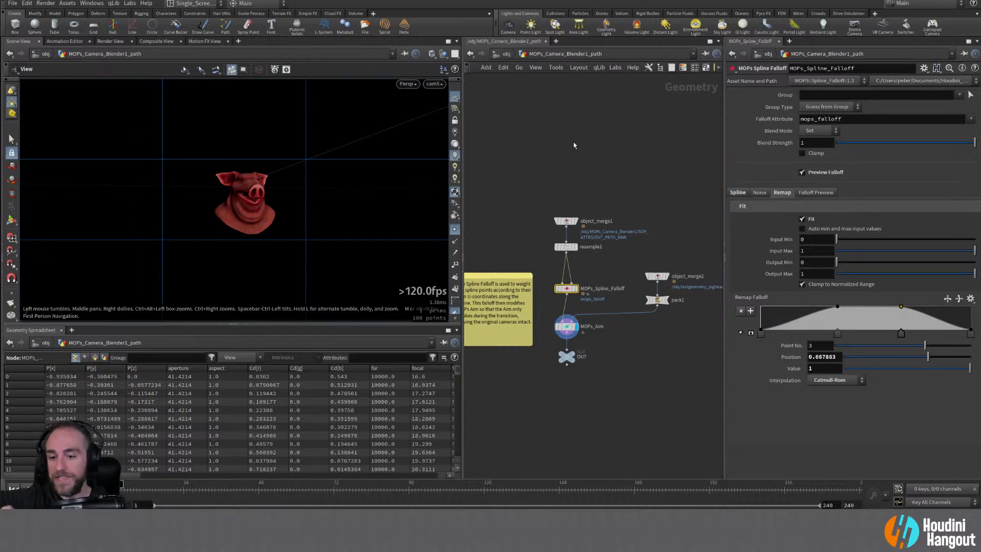
Step: Inspect the settings and node information of MOPs_Aim and MOPs_Spline_Falloff
left_click(567, 328)
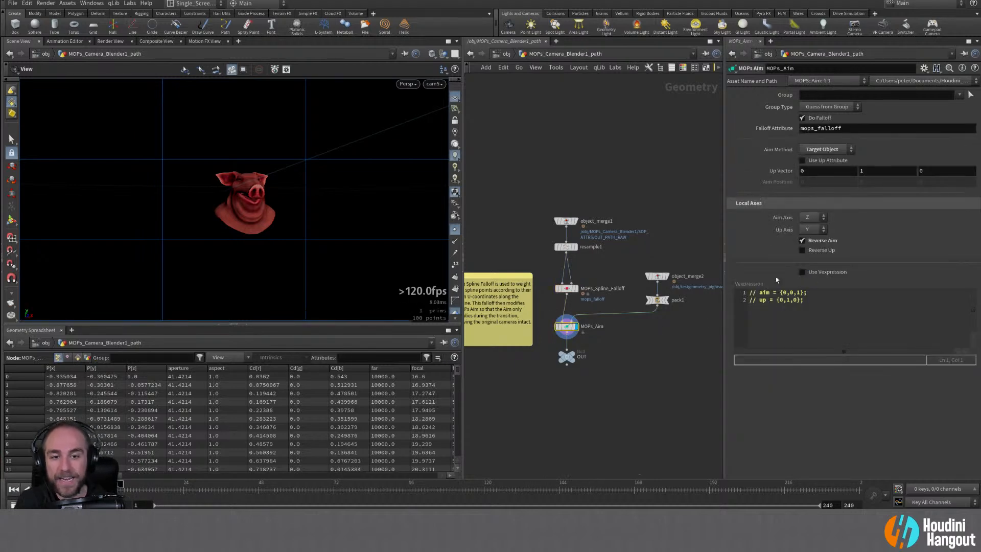
middle_click(566, 327)
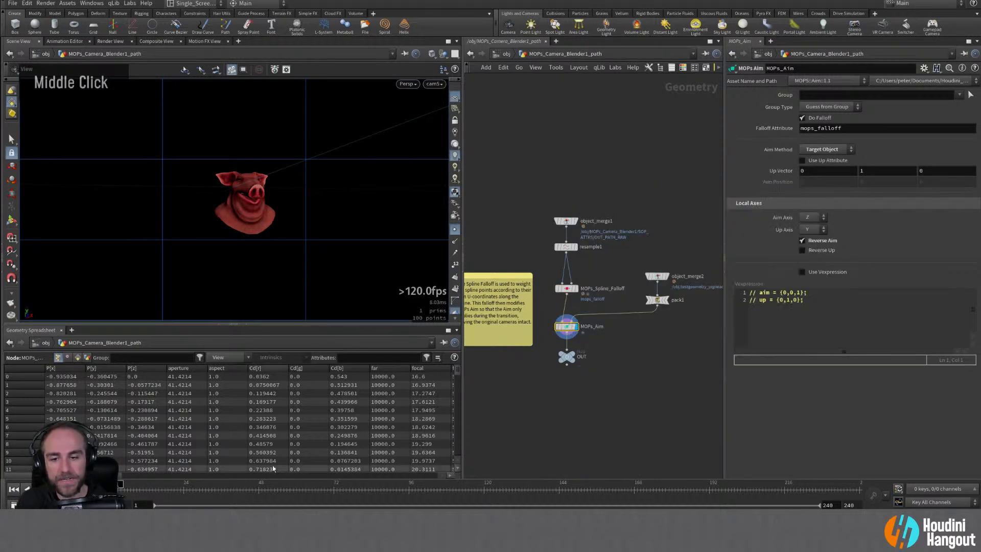
left_click(565, 289)
middle_click(565, 289)
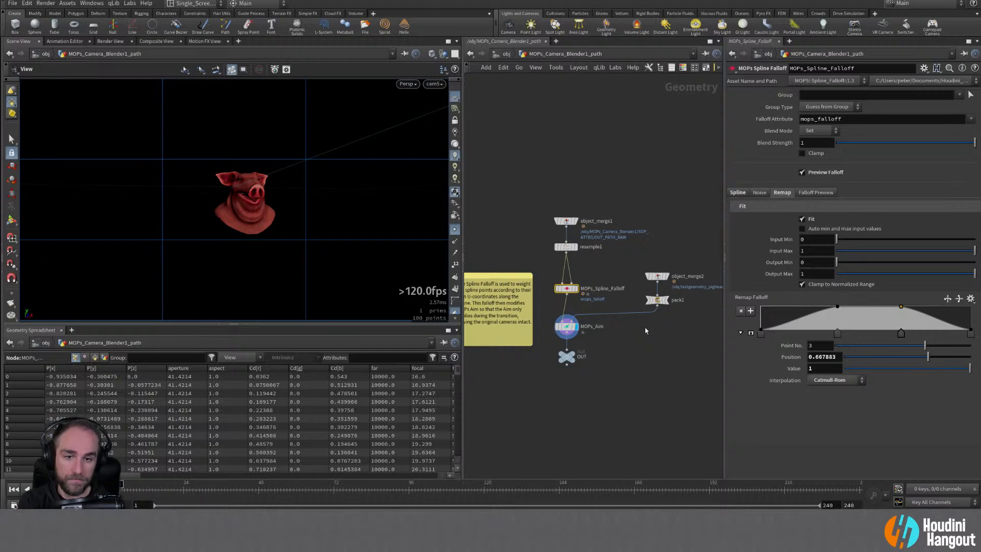
Step: Display the OUT null of the path network and check the external Path SOP setting on MOPs_Camera_Blender1
double_click(566, 356)
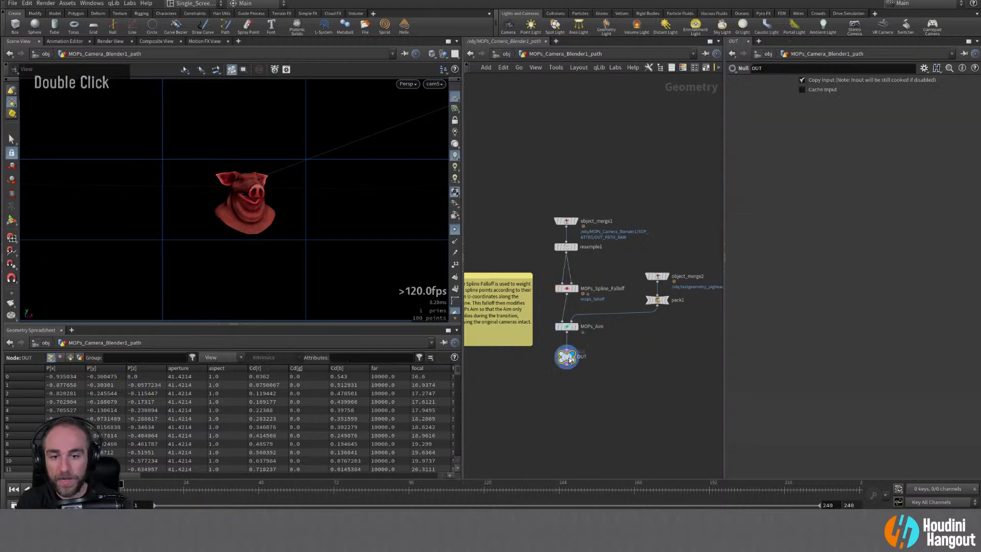
middle_click_drag(554, 374, 663, 336)
key("u")
right_click_drag(663, 336, 604, 318)
left_click(576, 297)
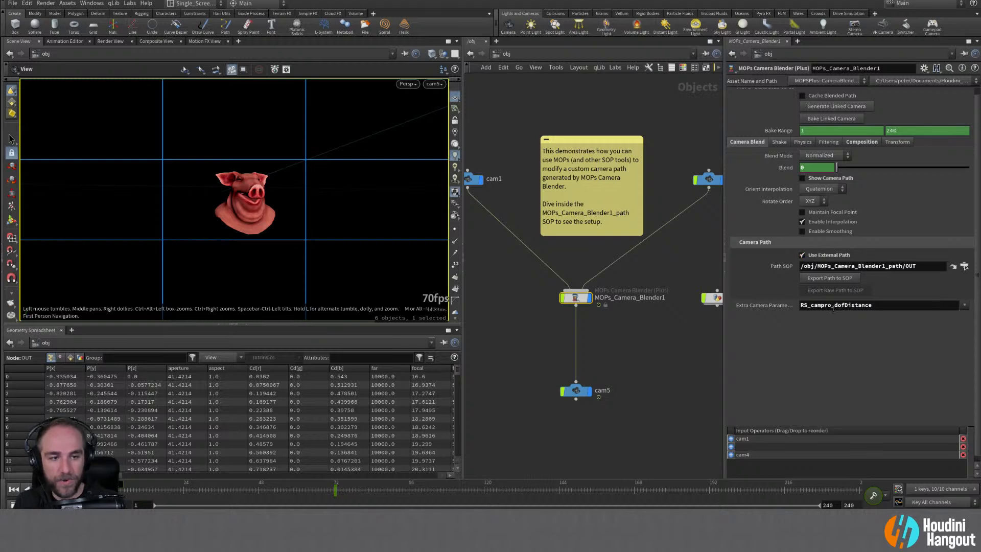
Step: Review the MOPs_Camera_Blender1_path network once more and return to the MOPs_Camera_Blender1 node at object level
middle_click_drag(680, 345, 612, 362)
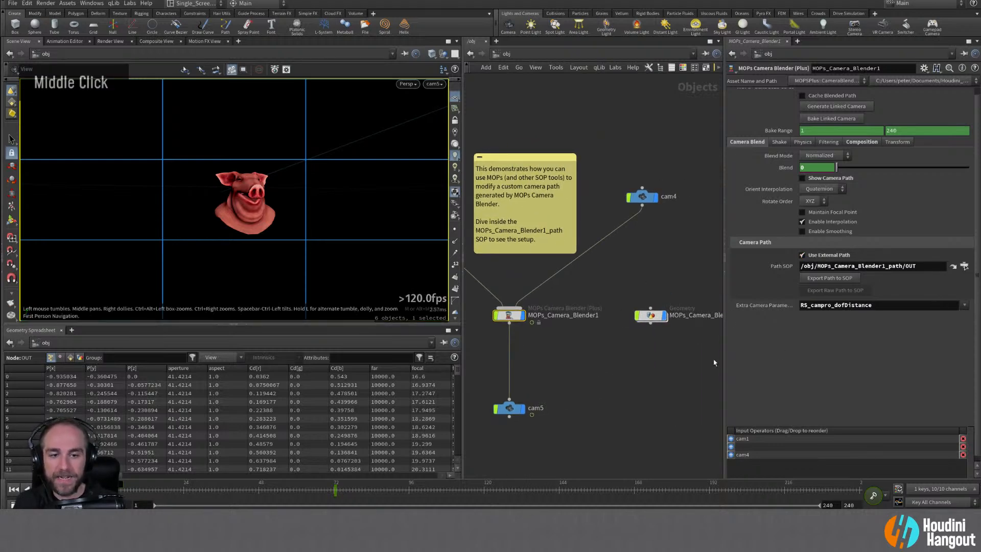
double_click(650, 316)
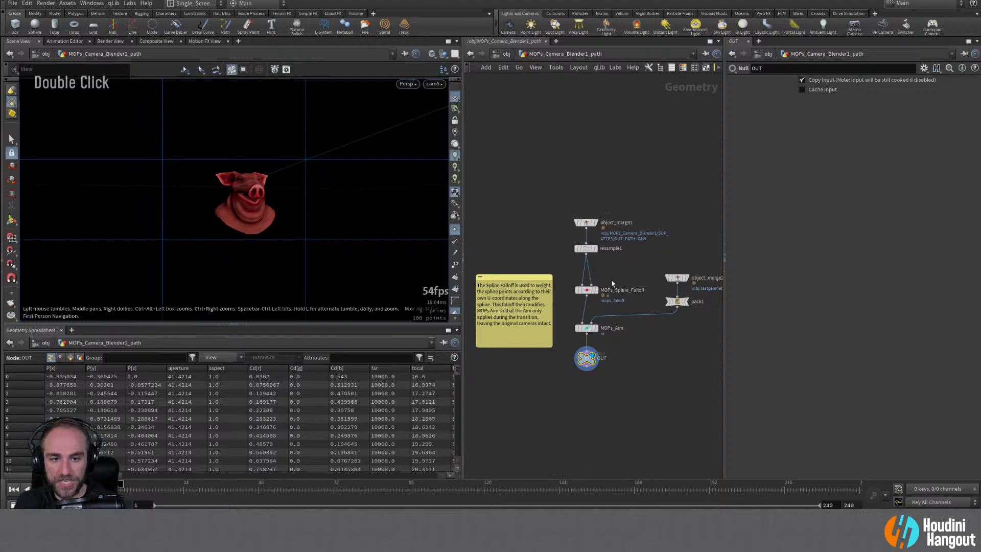
key("u")
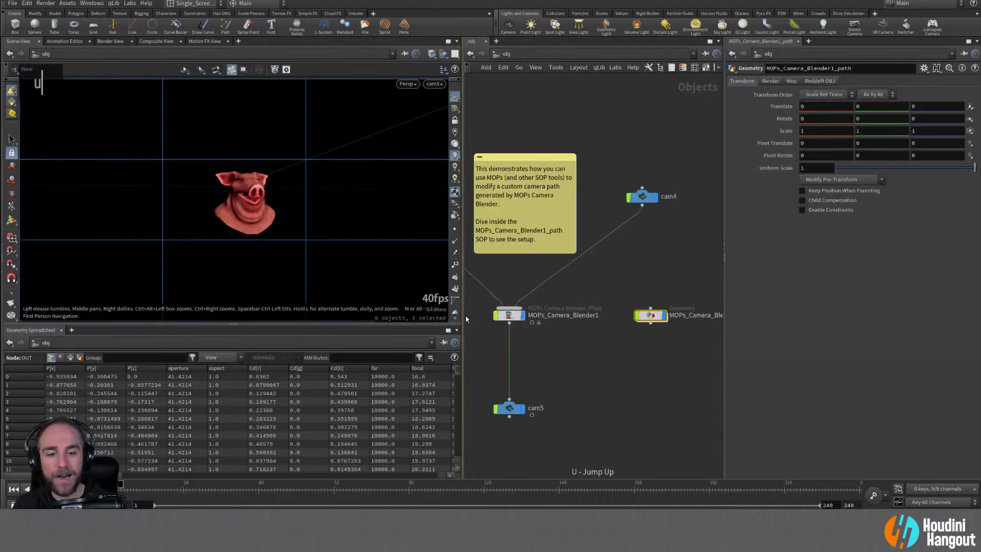
left_click(513, 315)
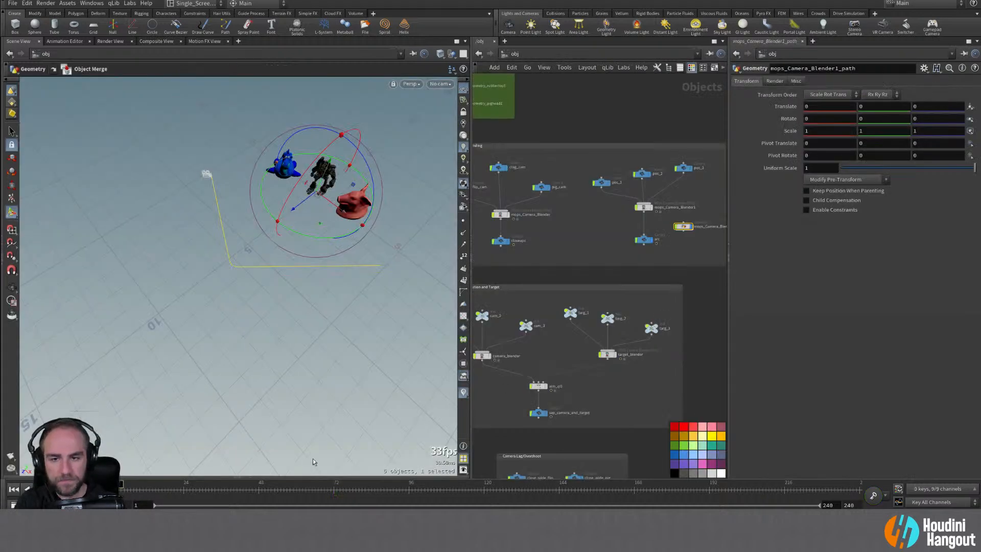
Step: Open the mops_Camera_Blender1_path network and examine the merged camera path with its points displayed
double_click(684, 227)
left_click_drag(239, 232, 309, 247, "alt")
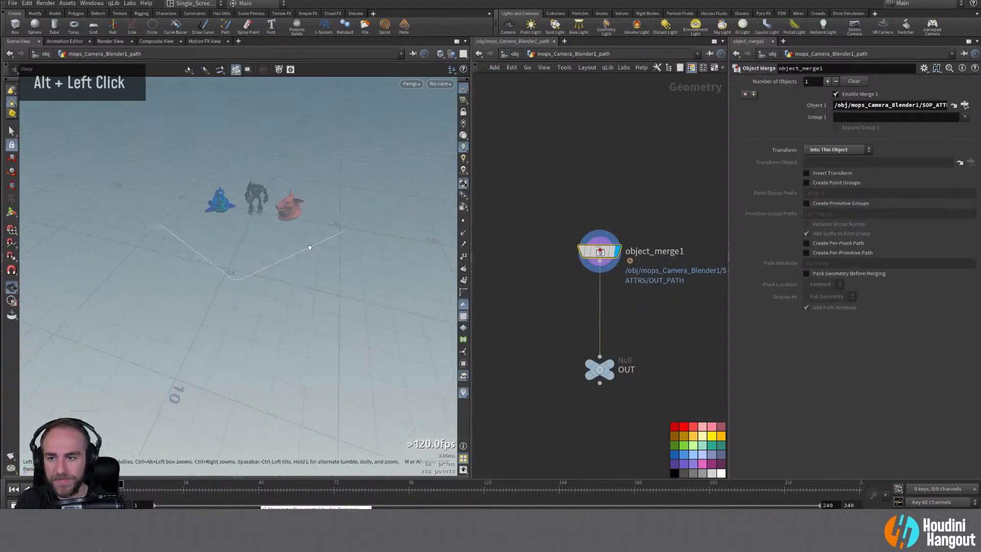
right_click_drag(309, 247, 255, 275, "alt")
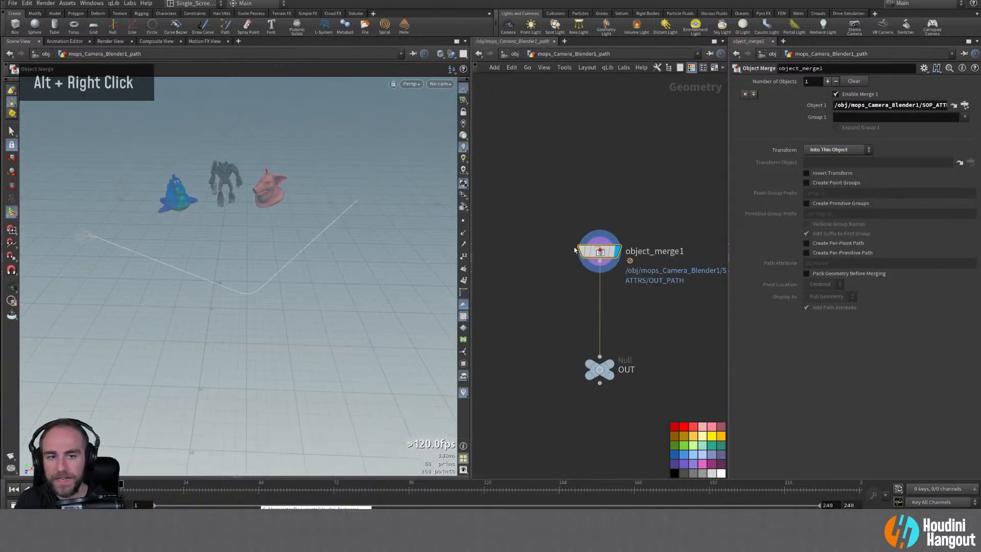
left_click(463, 222)
left_click_drag(164, 263, 185, 285, "alt")
key("Return")
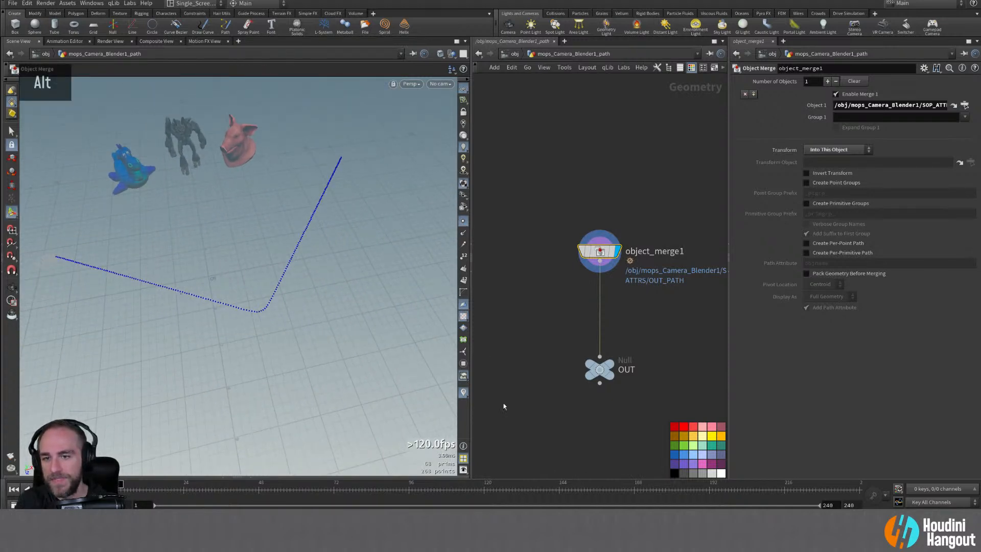
Step: Turn off Enable Smoothing on mops_Camera_Blender1 and check the path inside its path network
key("u")
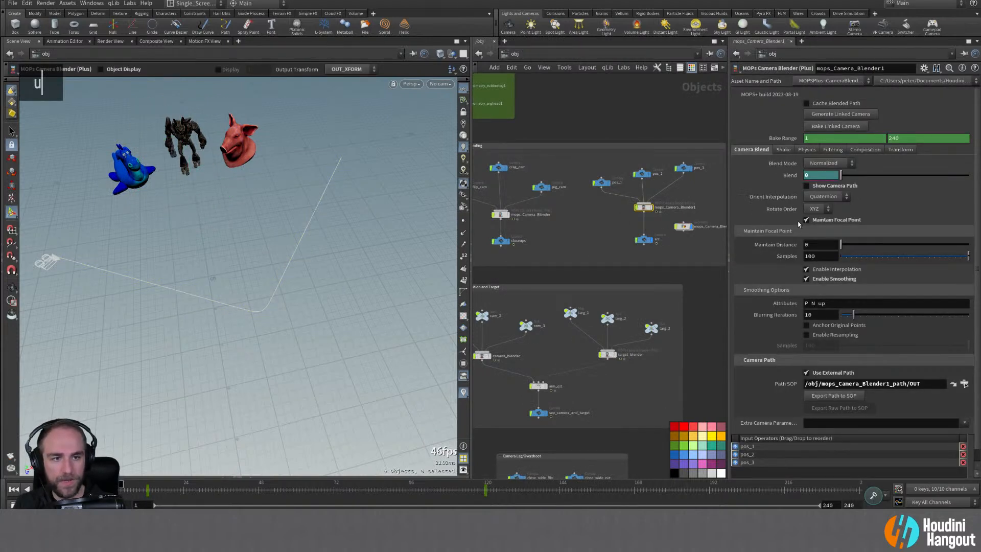
left_click(805, 280)
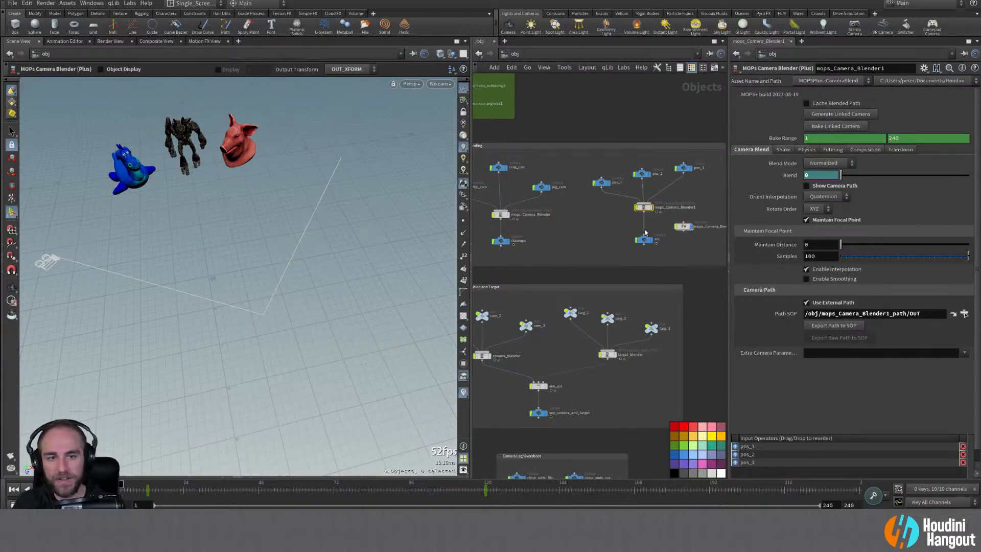
double_click(683, 227)
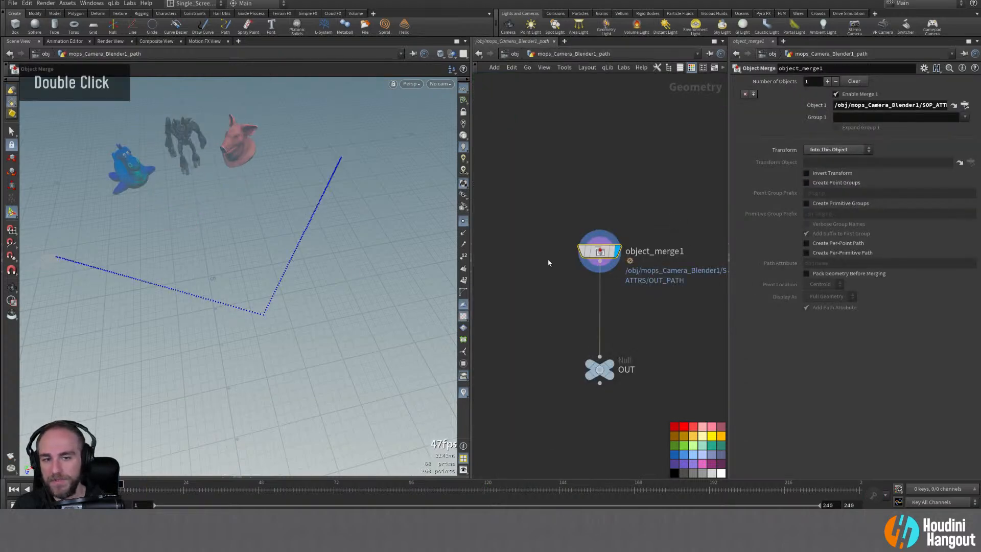
key("u")
left_click(643, 207)
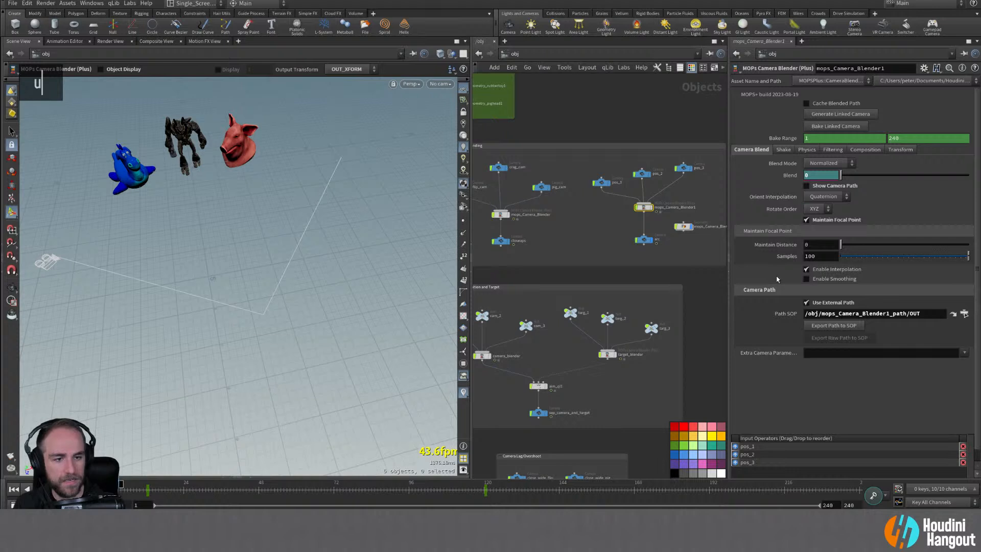
Step: Turn off Maintain Focal Point on mops_Camera_Blender1, toggling it to compare the path with points displayed in the viewport
left_click(806, 219)
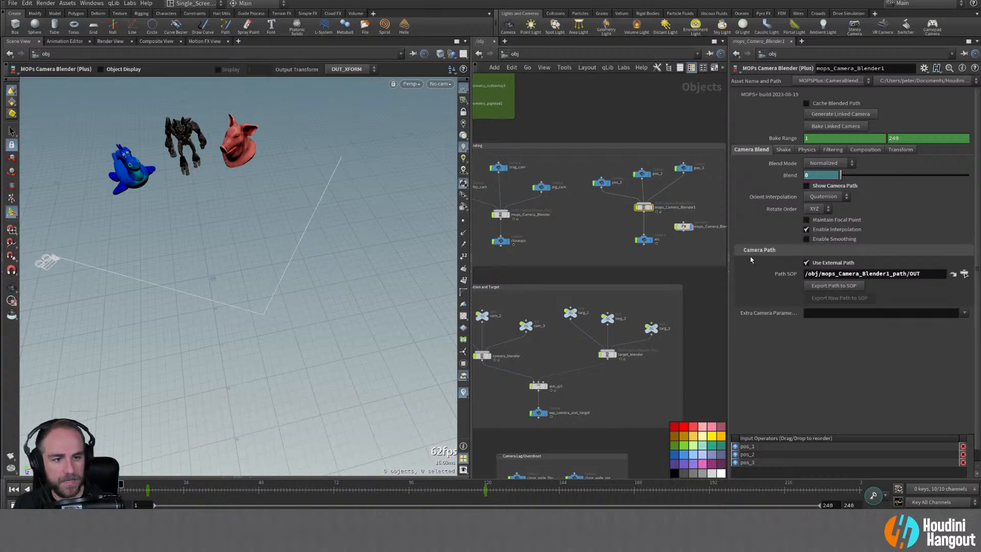
double_click(464, 222)
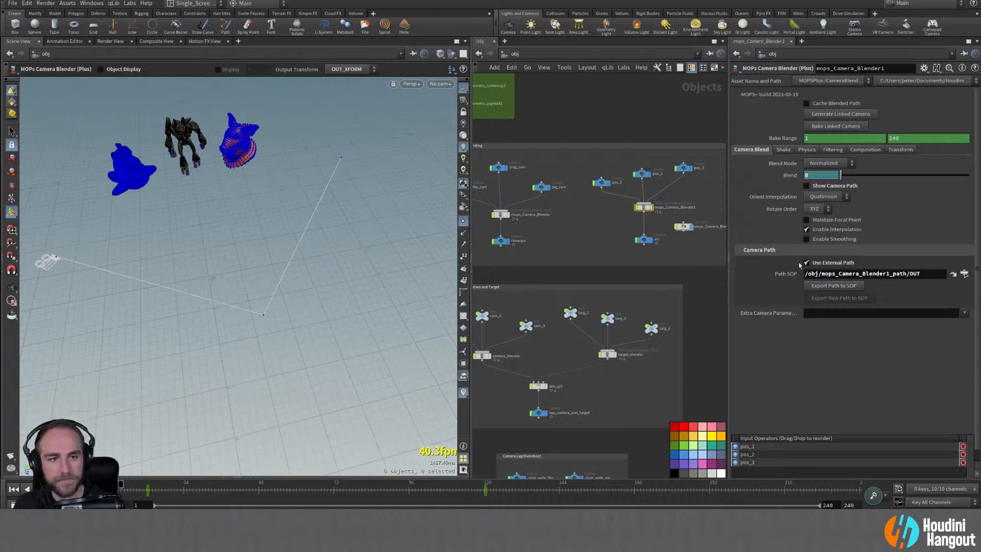
double_click(806, 221)
left_click(806, 221)
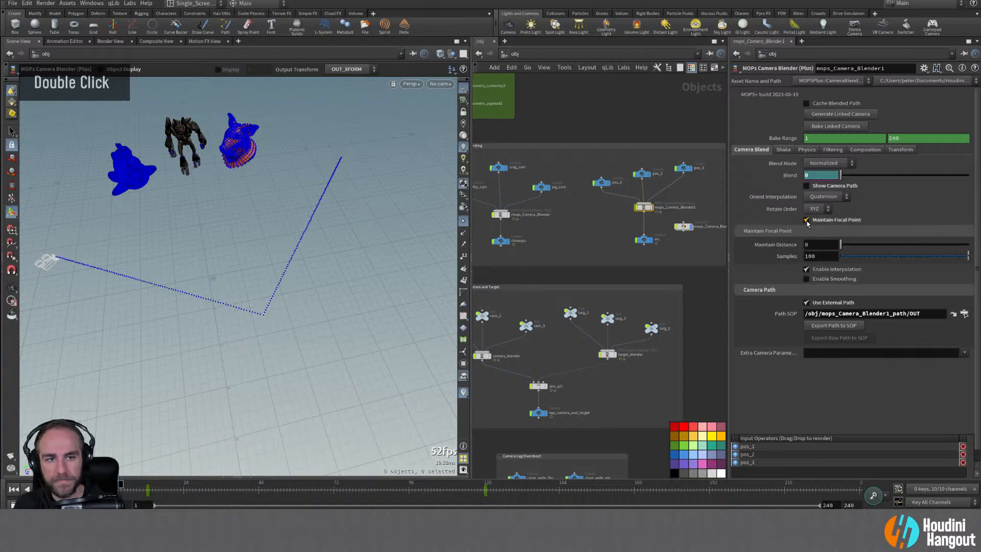
left_click(806, 221)
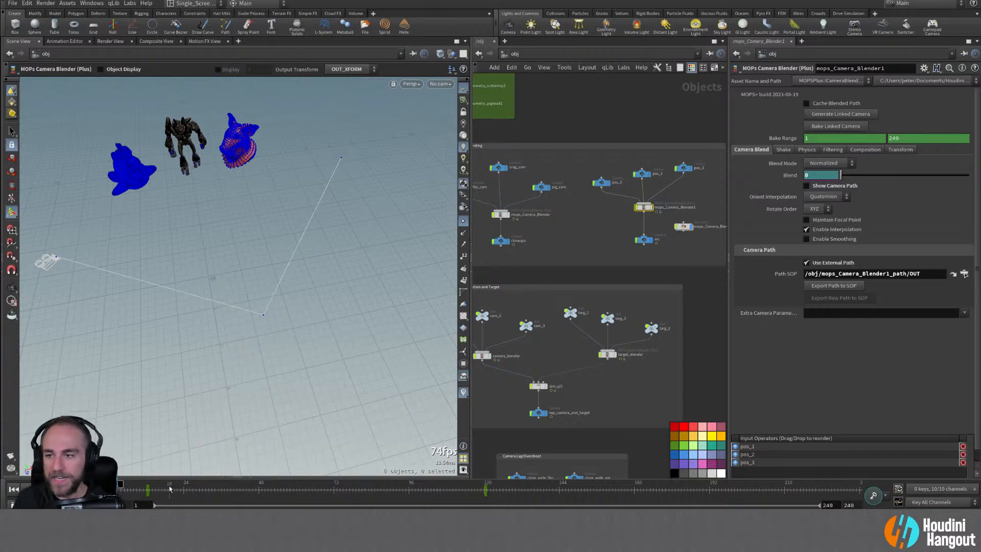
Step: With the timeline at frame 21, space object_merge1 and OUT further apart in the mops_Camera_Blender1_path network
mouse_move(156, 491)
left_mouse_down()
mouse_move(485, 490)
mouse_move(173, 490)
left_mouse_up()
middle_click_drag(672, 269, 646, 269, "alt")
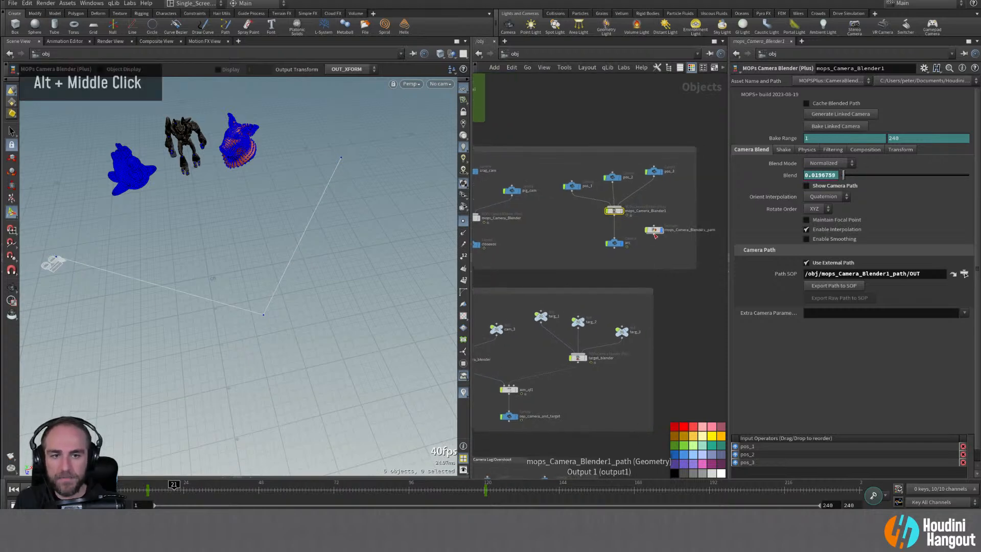
double_click(655, 229)
left_click_drag(608, 265, 608, 169)
left_click_drag(608, 364, 607, 379)
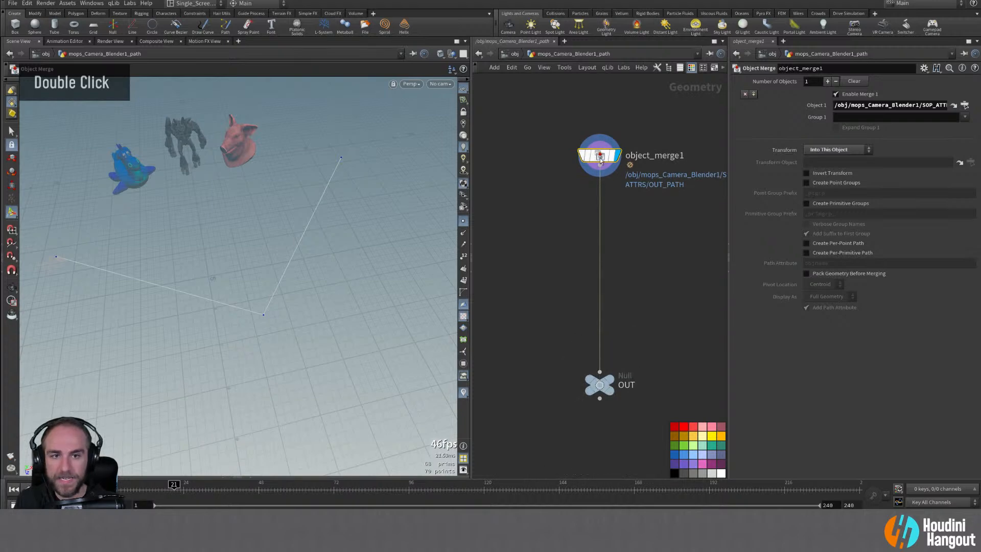
Step: Insert a Resample node between object_merge1 and OUT, display its result and check its segment length
key("Tab")
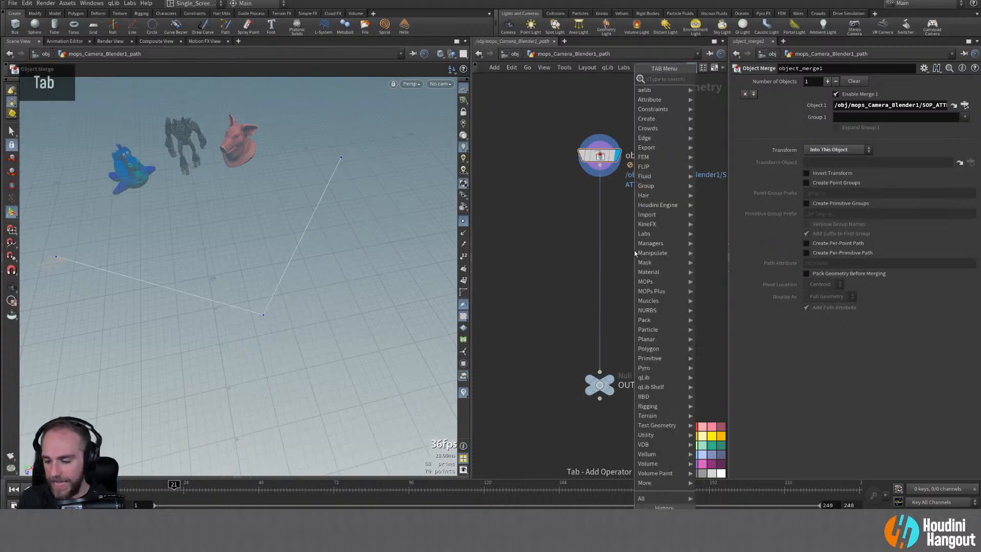
type("res")
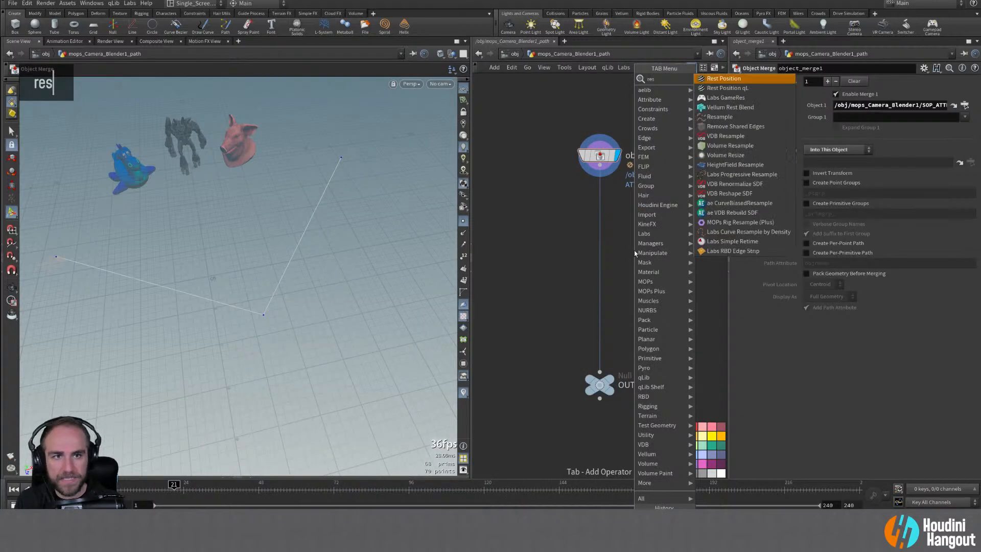
type("am")
key("Return")
left_click(598, 199)
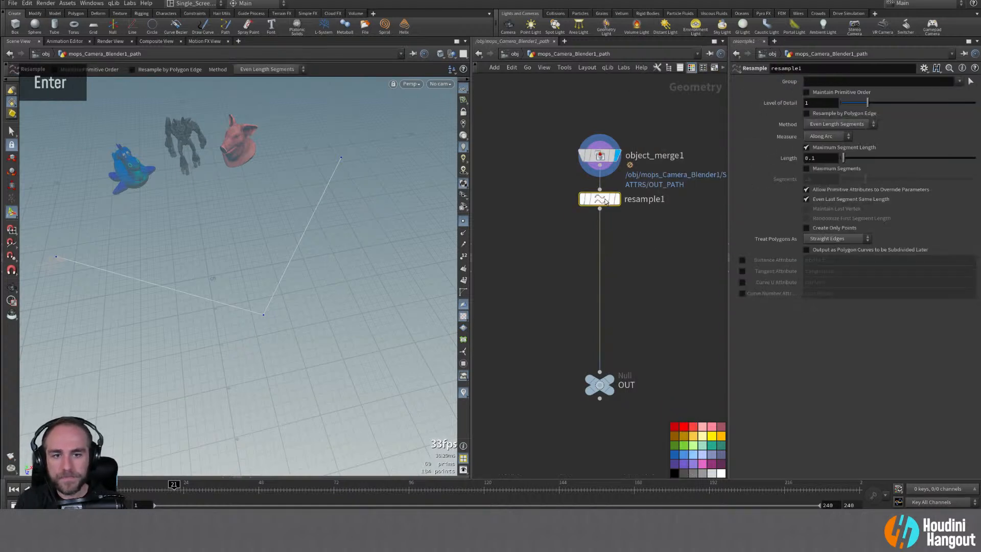
left_click_drag(598, 198, 599, 208)
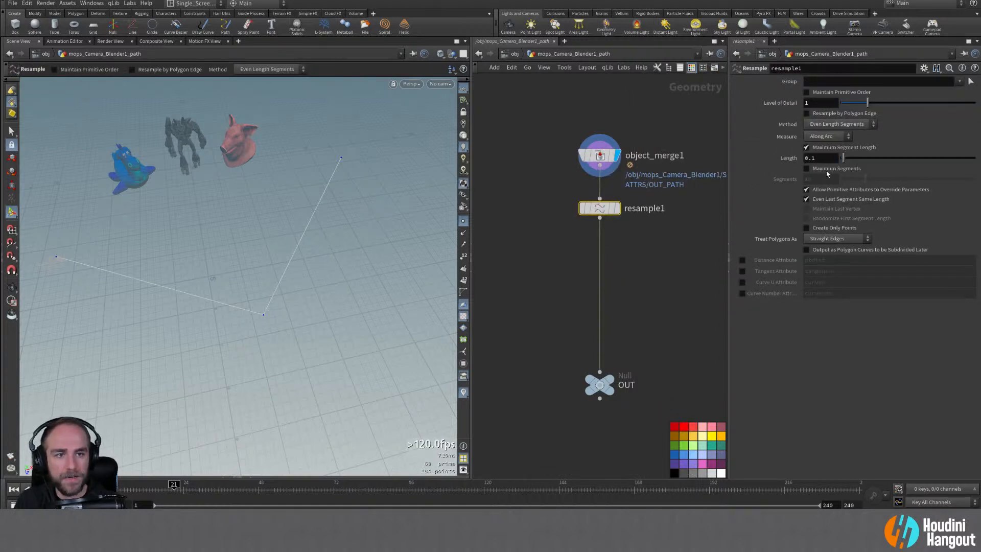
left_click(616, 208)
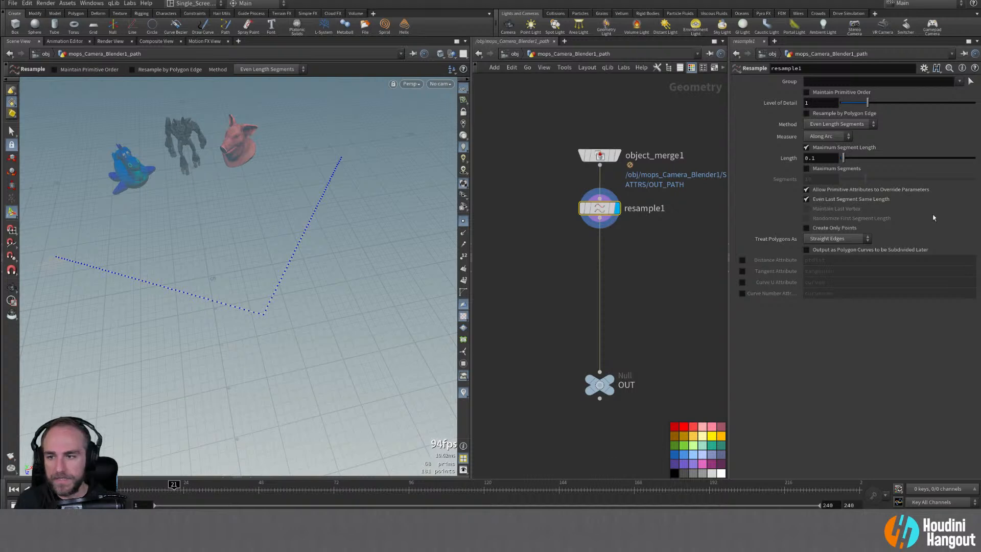
middle_click_drag(820, 160, 821, 162)
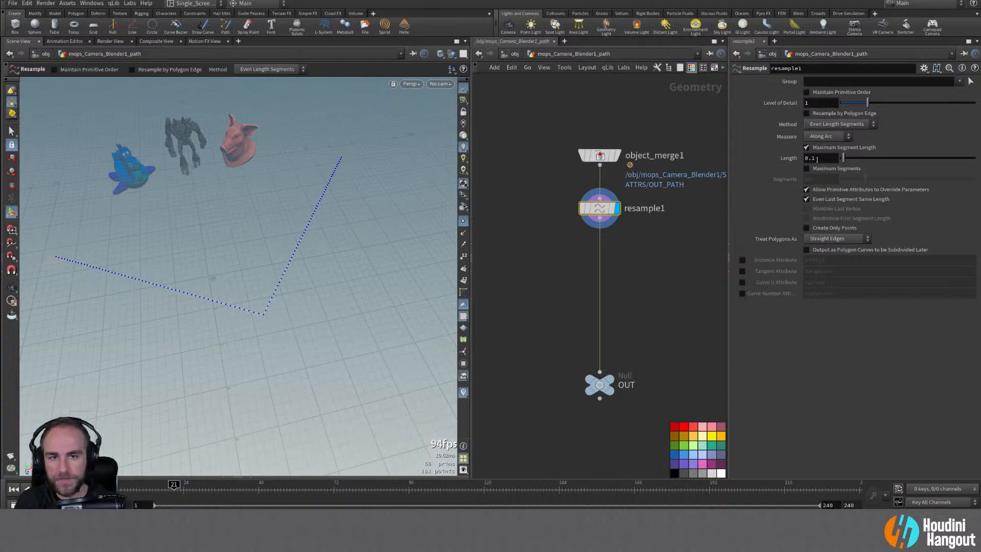
mouse_move(817, 159)
middle_mouse_down()
mouse_move(827, 160)
mouse_move(816, 163)
middle_mouse_up()
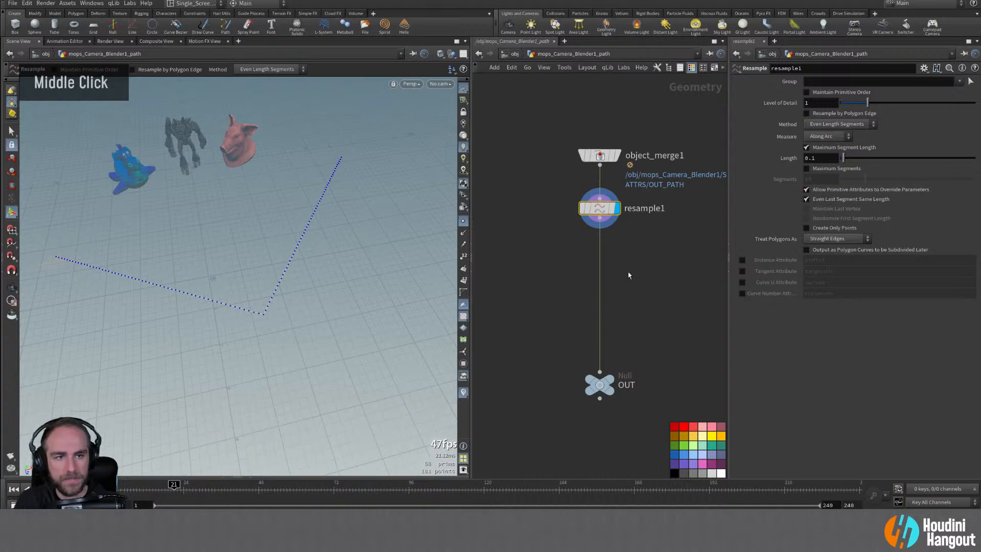
Step: Insert a Smooth node between resample1 and OUT, display it and set its strength to 50
key("Tab")
type("smooth")
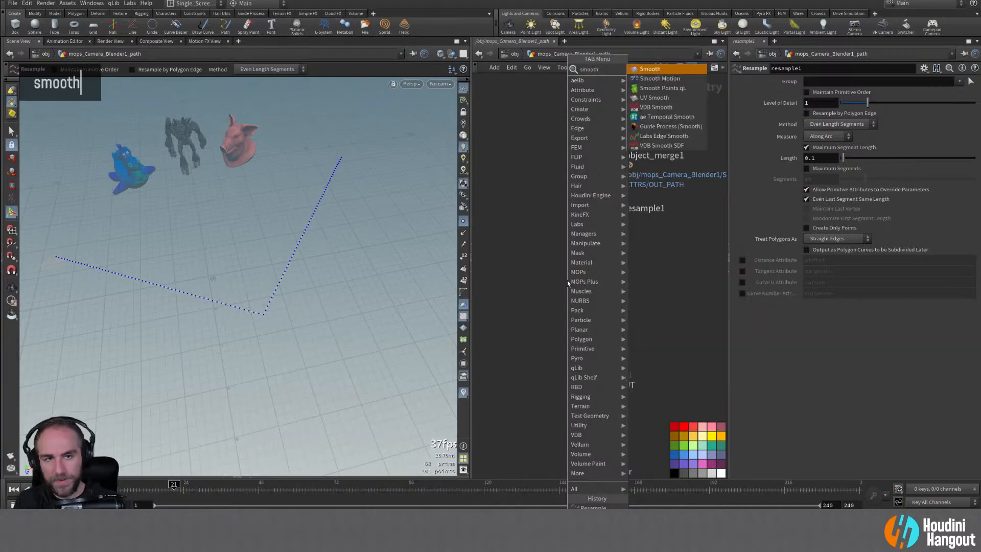
key("Return")
left_click(598, 253)
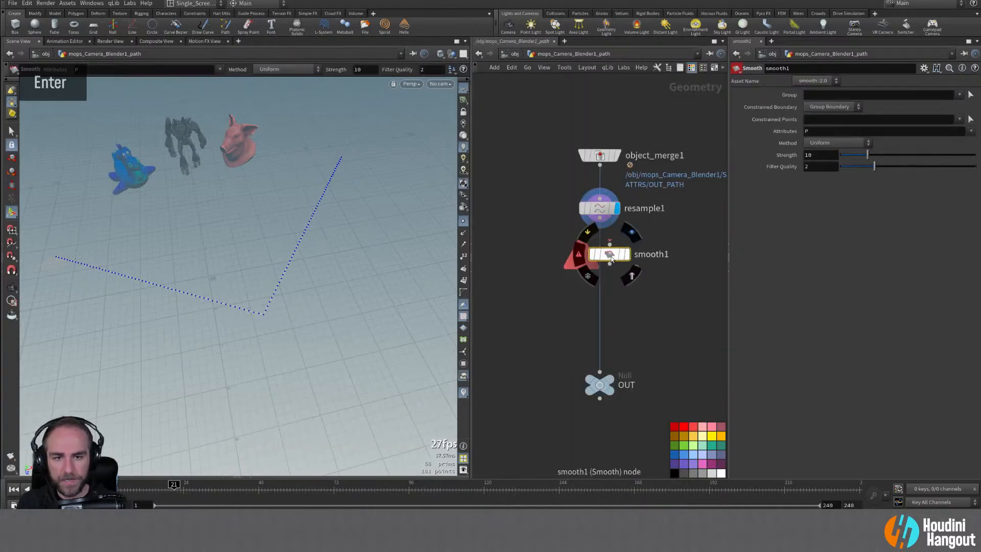
left_click(617, 255)
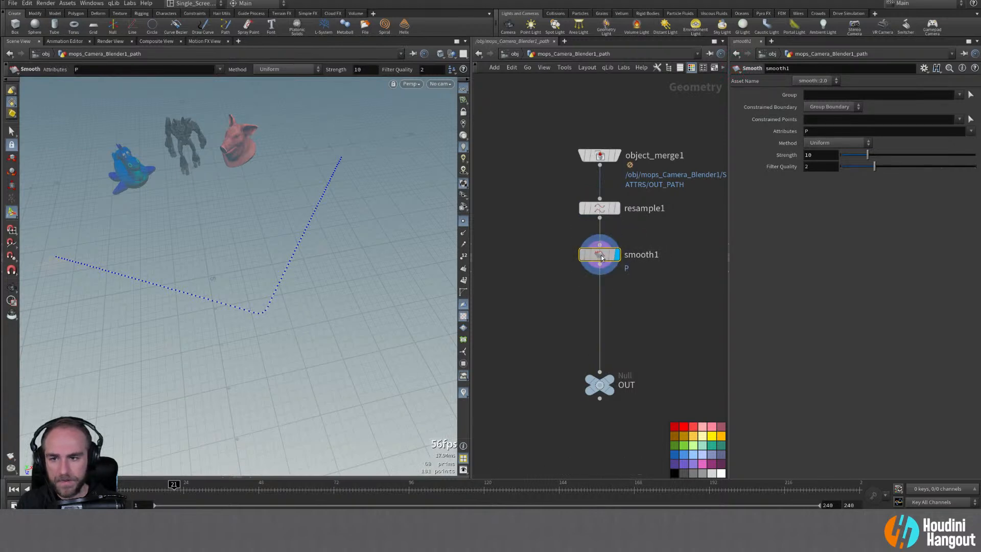
left_click_drag(877, 155, 967, 155)
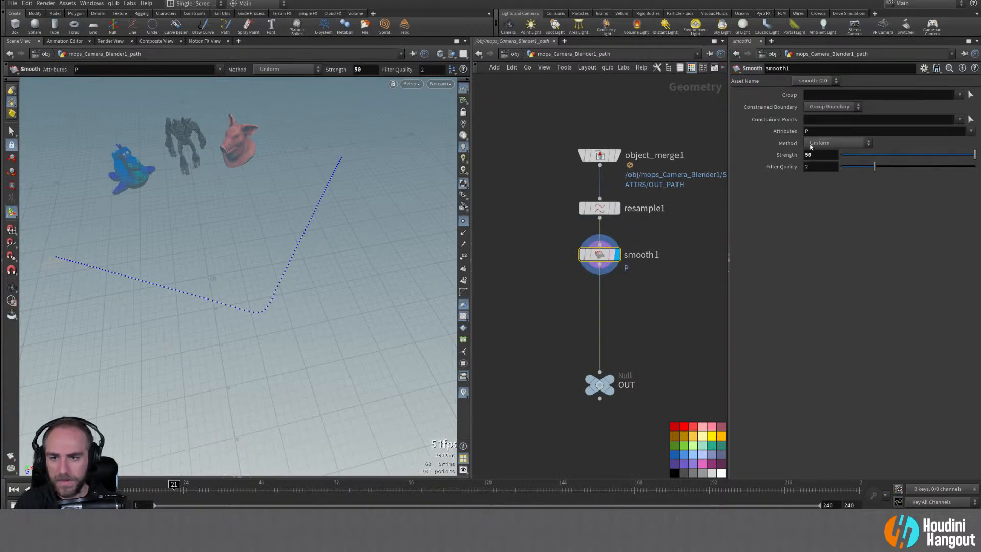
Step: Set resample1's length to 1.4 and compare its path with smooth1's result
left_click(632, 210)
middle_click_drag(840, 161, 887, 162)
double_click(618, 209)
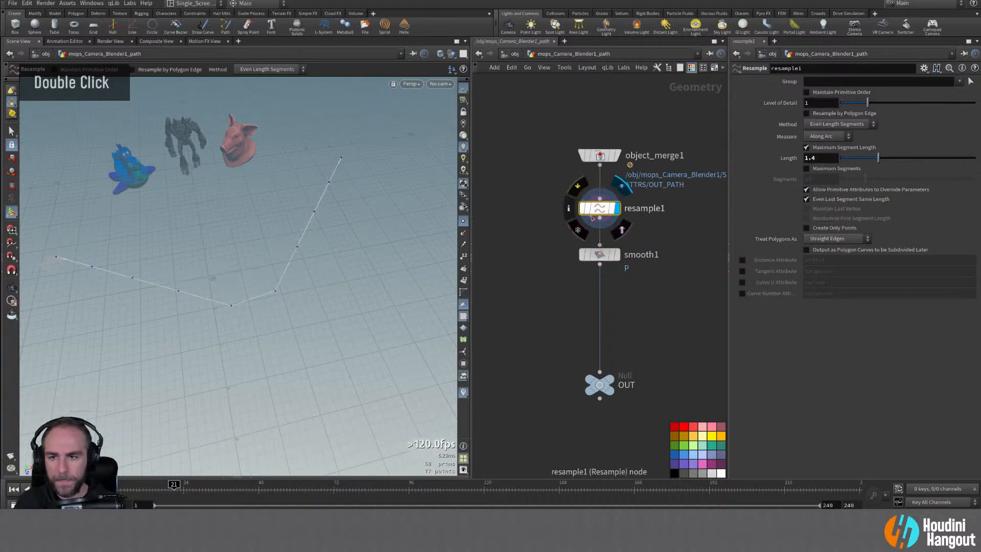
left_click(617, 254)
left_click(596, 256)
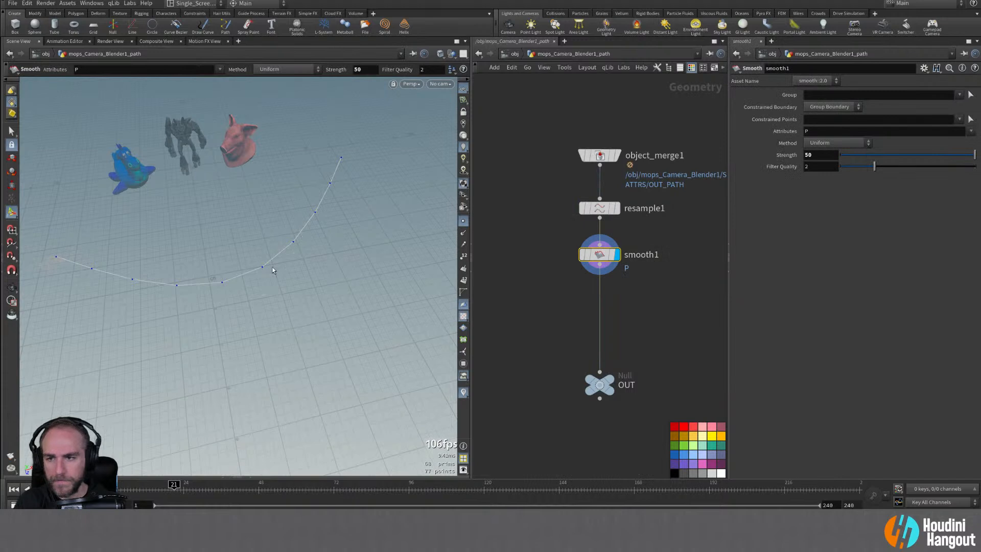
left_click_drag(286, 215, 370, 224, "alt")
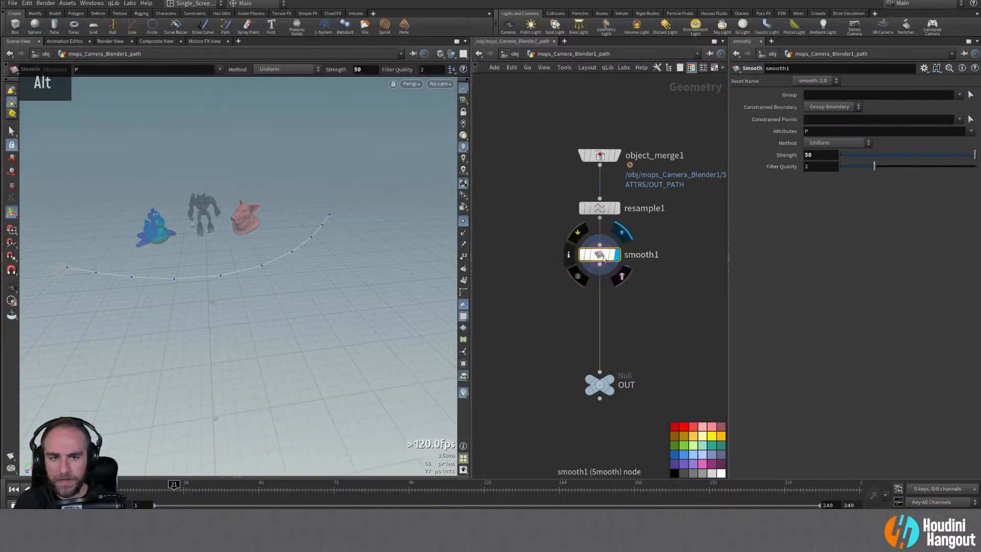
Step: Move resample1 and smooth1 up, insert a second Resample node between smooth1 and OUT, and display its result
left_click_drag(601, 255, 602, 250)
left_click_drag(608, 211, 609, 204)
left_click_drag(600, 249, 629, 291)
key("Delete")
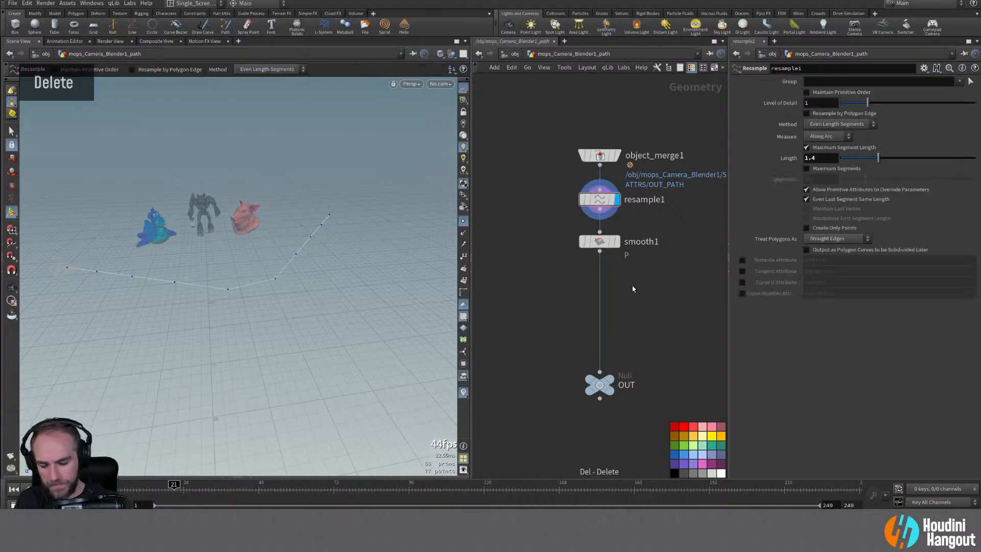
key("Tab")
type("resam")
key("Return")
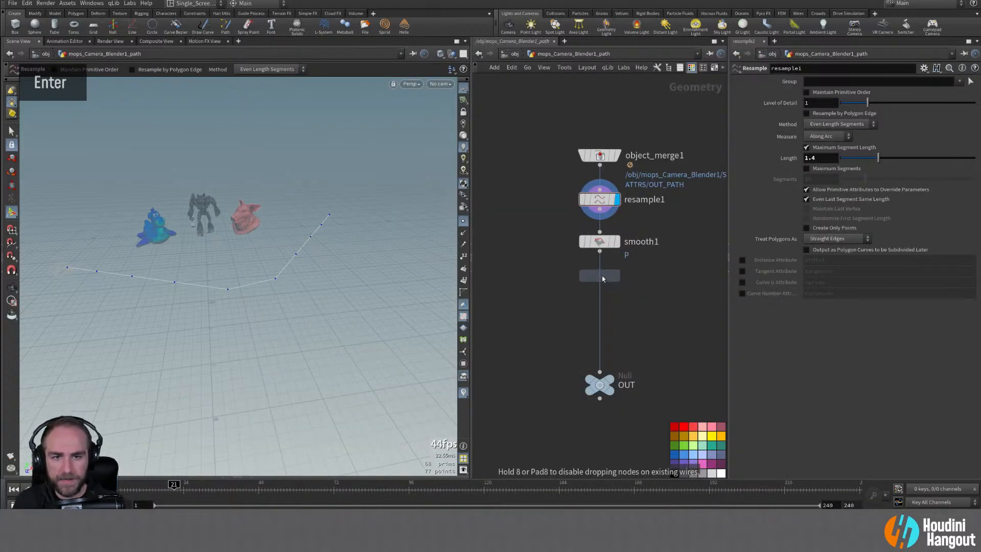
double_click(603, 279)
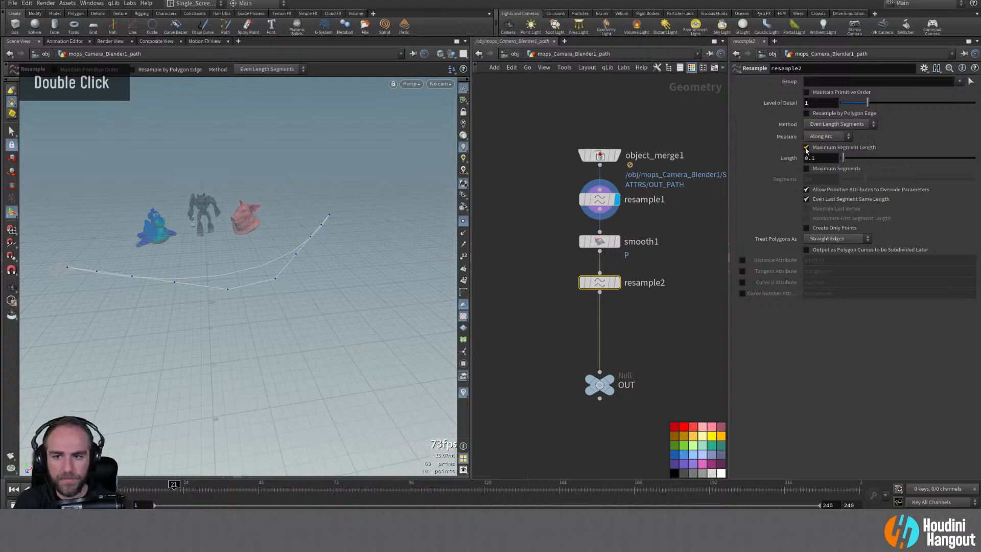
left_click(617, 282)
Step: Set resample2 to treat polygons as Subdivision Curves and inspect the resampled path's curvature in the viewport
left_click_drag(390, 278, 357, 333, "alt")
left_click(833, 238)
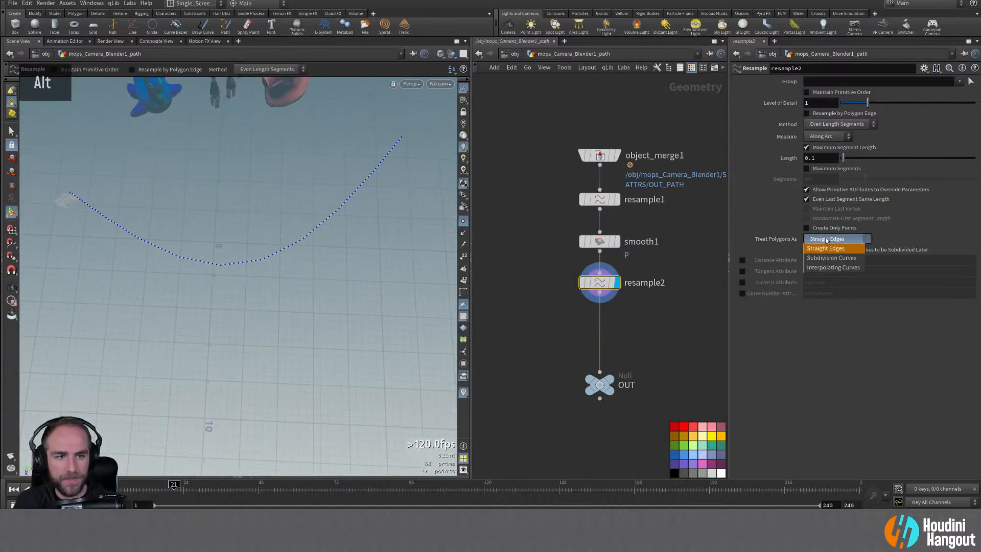
left_click(830, 257)
left_click_drag(218, 236, 186, 237, "alt")
right_click_drag(186, 237, 252, 160, "alt")
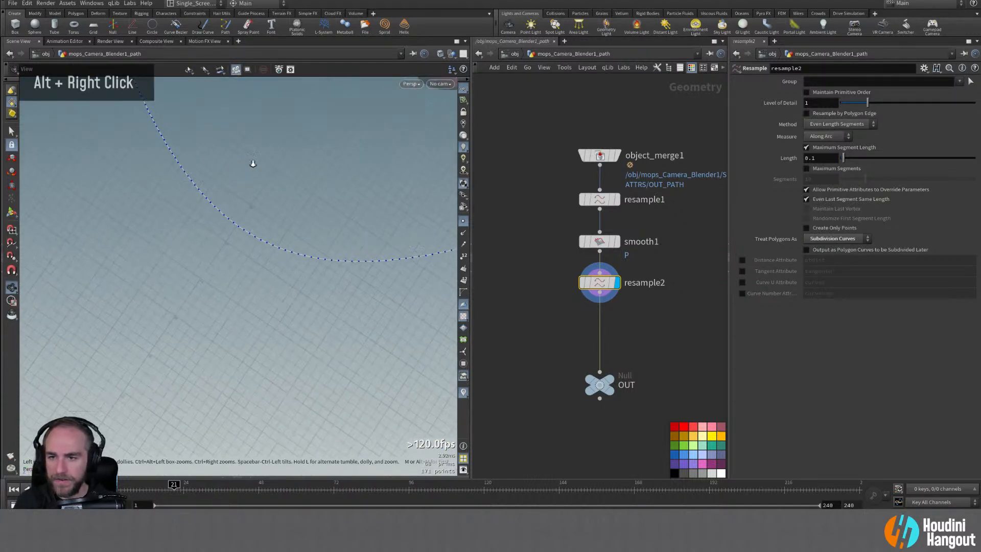
left_click_drag(252, 160, 265, 206, "alt")
left_click(616, 281)
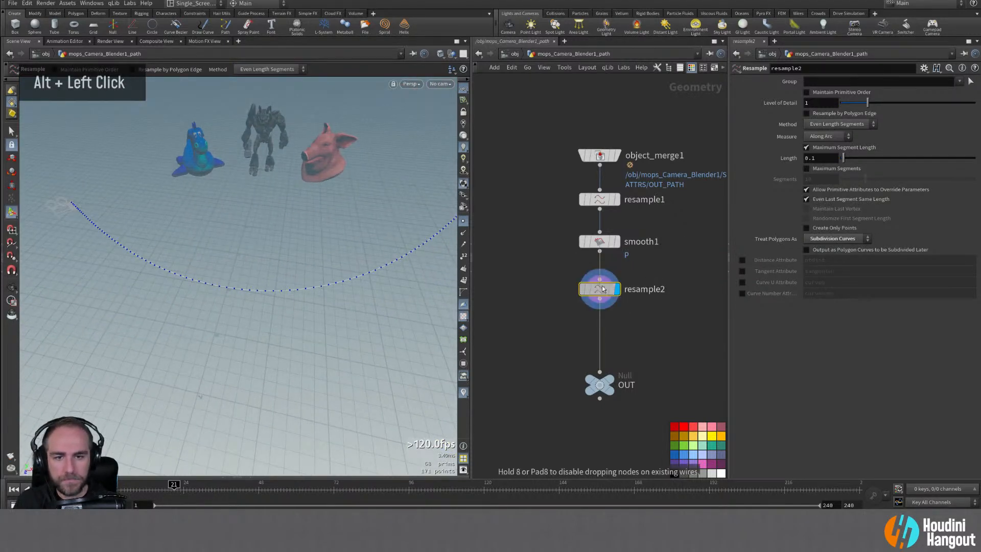
Step: Add an Object Merge node beside the path's node chain
middle_click_drag(549, 389, 533, 320)
middle_click_drag(614, 321, 624, 335, "alt")
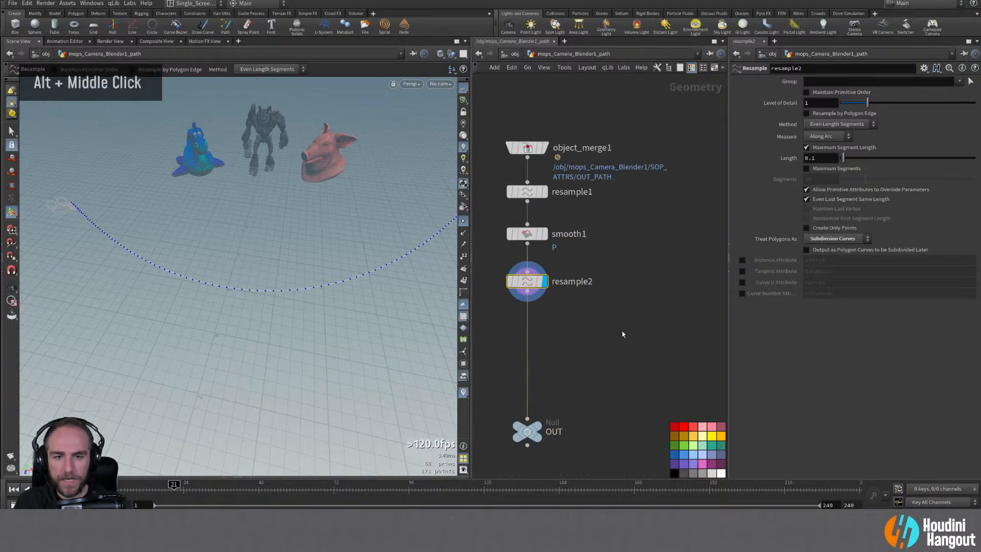
key("Tab")
type("ob")
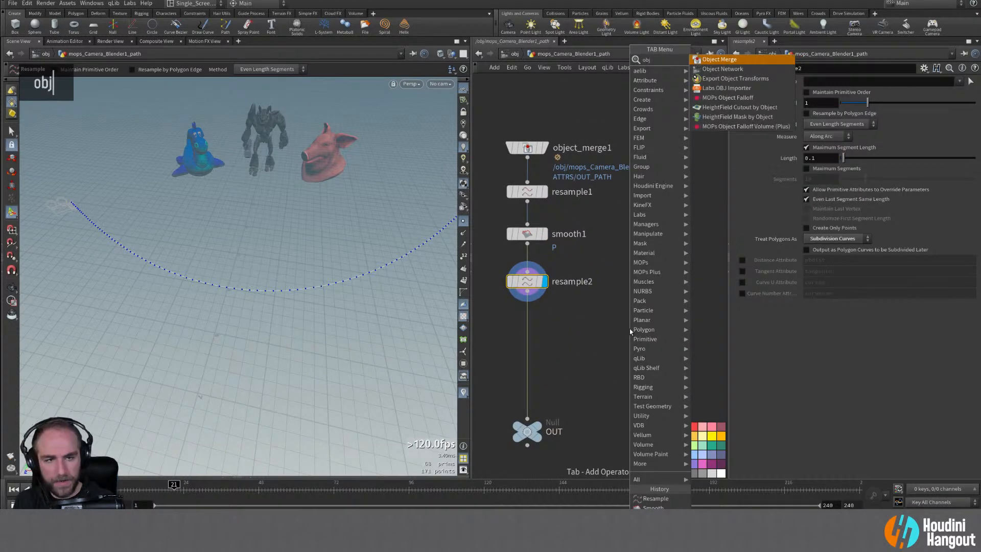
key("Return")
left_click(675, 246)
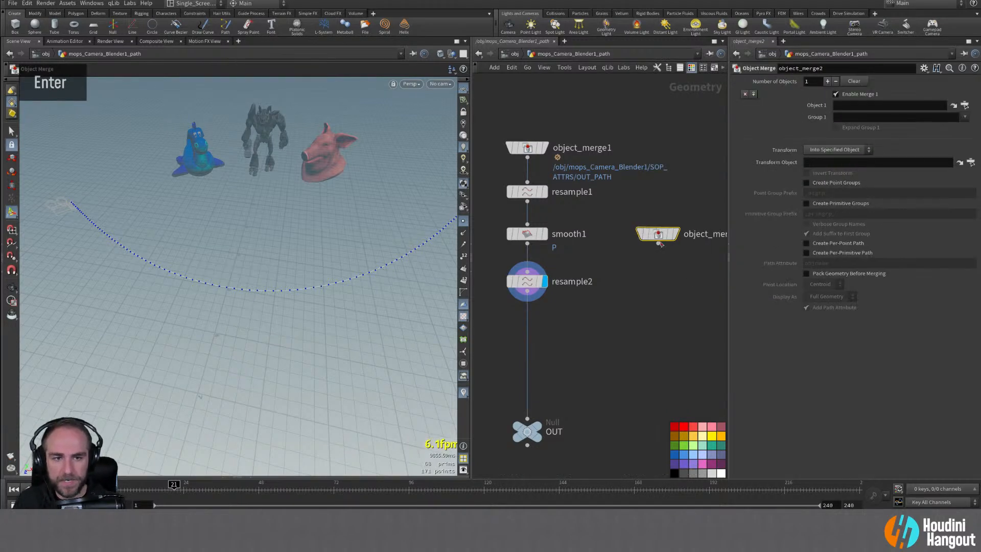
middle_click_drag(652, 330, 606, 329)
left_click_drag(615, 233, 632, 250)
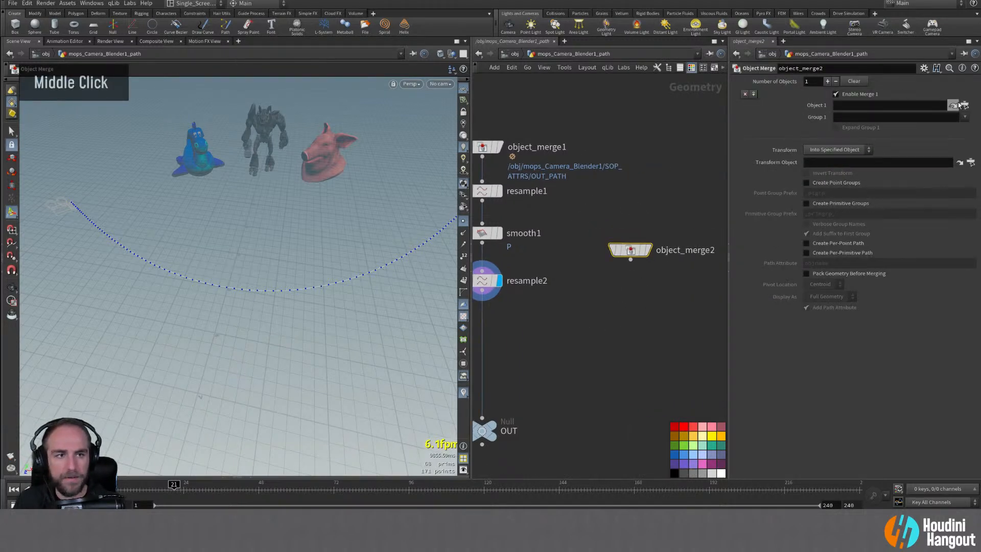
Step: Set the new Object Merge's source object to /obj/testgeometry_pighead1
left_click(953, 105)
scroll(914, 88, "up", 3)
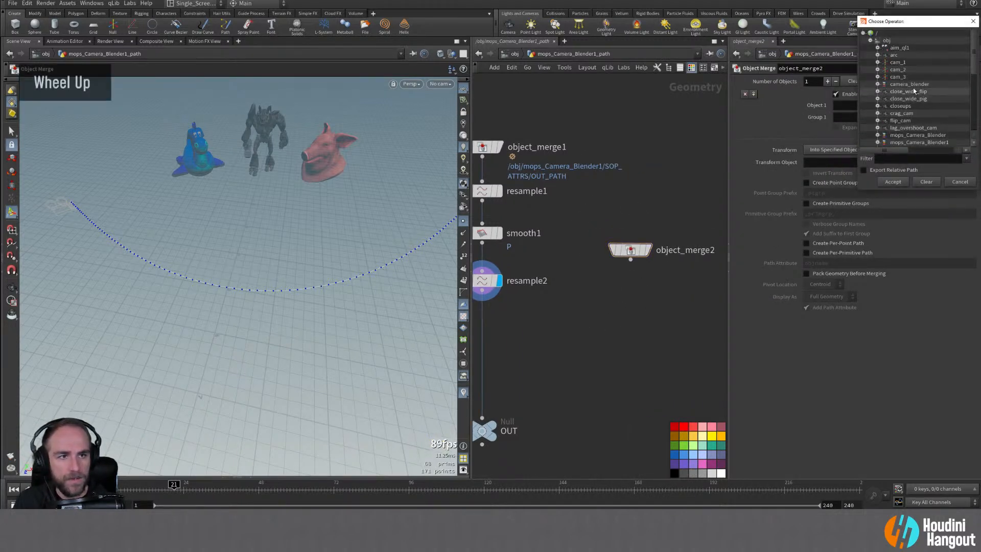
scroll(887, 98, "down", 6)
scroll(887, 100, "up", 3)
left_click(877, 90)
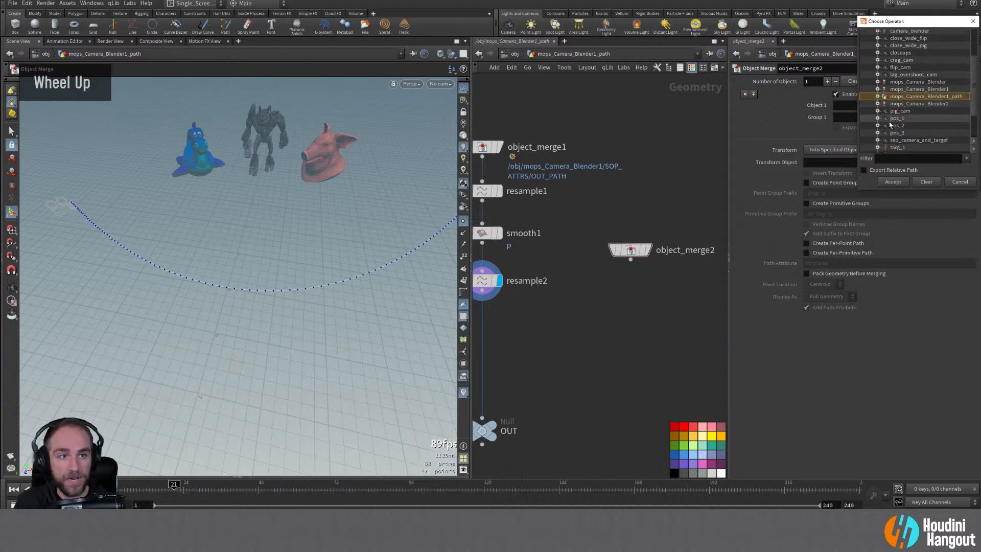
scroll(921, 106, "down", 3)
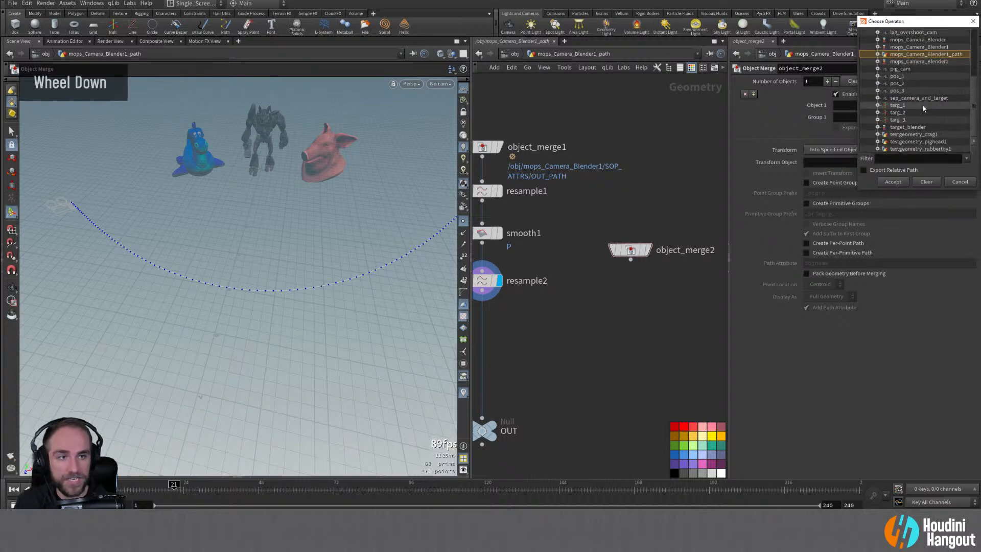
left_click(915, 142)
left_click(894, 182)
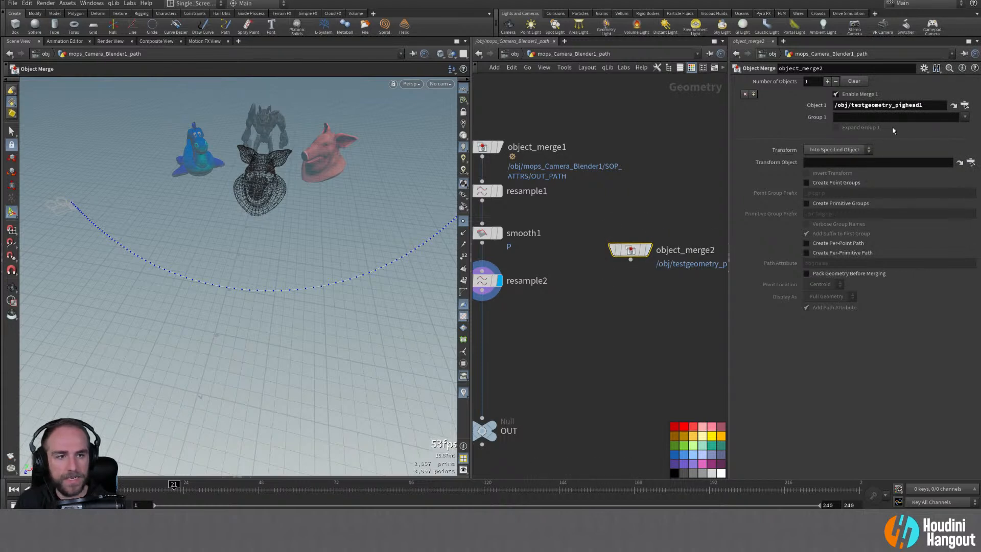
Step: Set object_merge2's transform to Into This Object and move the node closer to the path's node chain
left_click(842, 149)
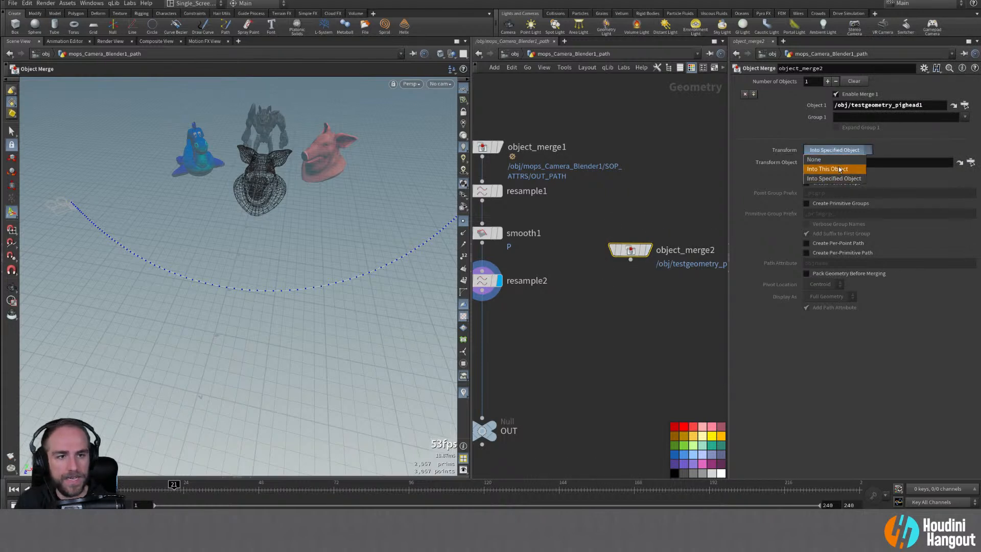
left_click(856, 167)
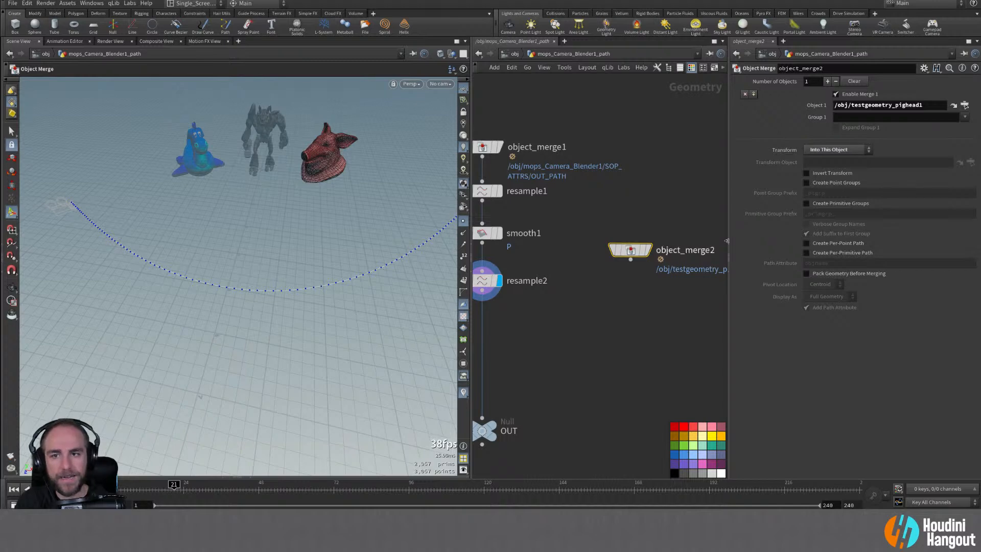
left_click_drag(630, 250, 609, 269)
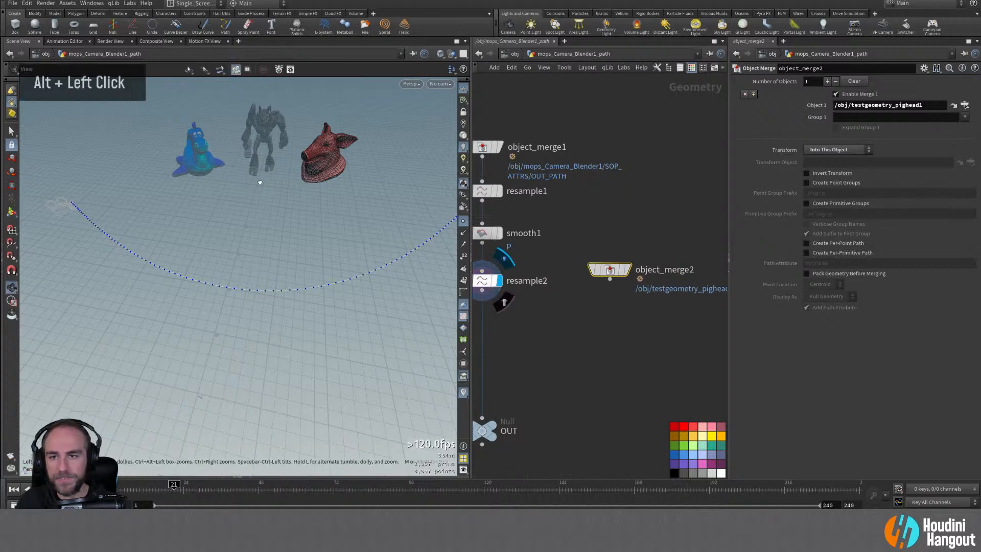
left_click_drag(256, 187, 256, 169, "alt")
left_click_drag(610, 269, 612, 257)
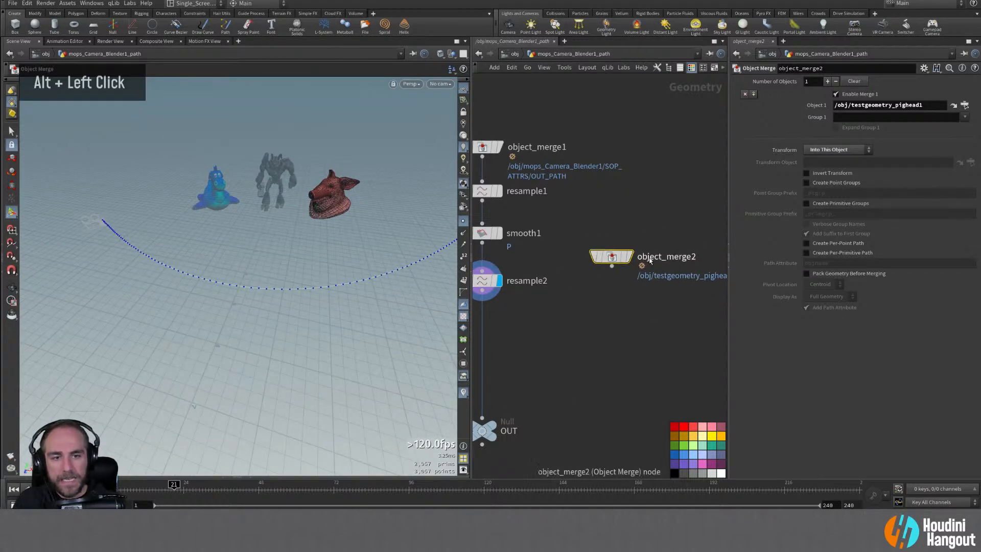
Step: Rename object_merge2 as get_pig_head
double_click(660, 257)
type("get_pig_hga")
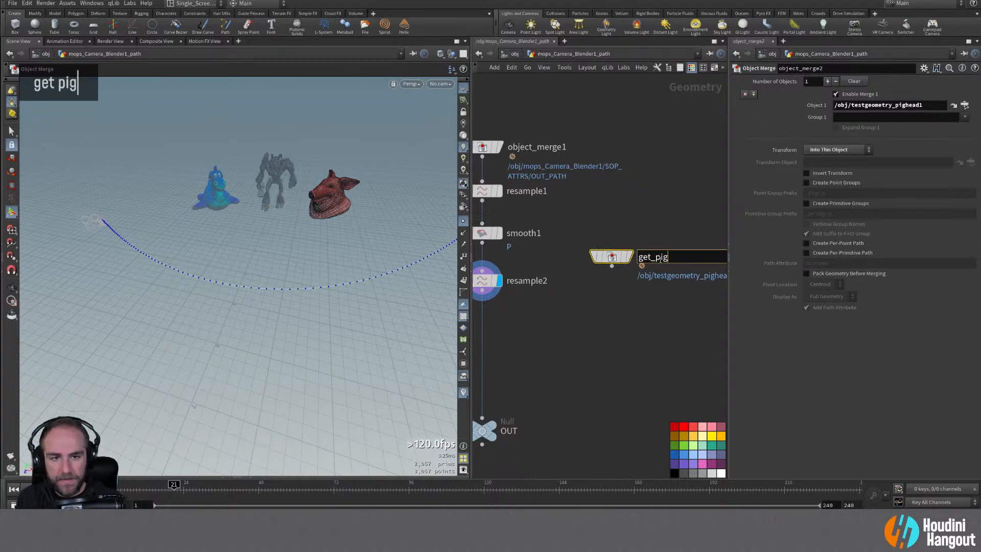
key("BackSpace")
key("BackSpace")
type("ead")
key("Return")
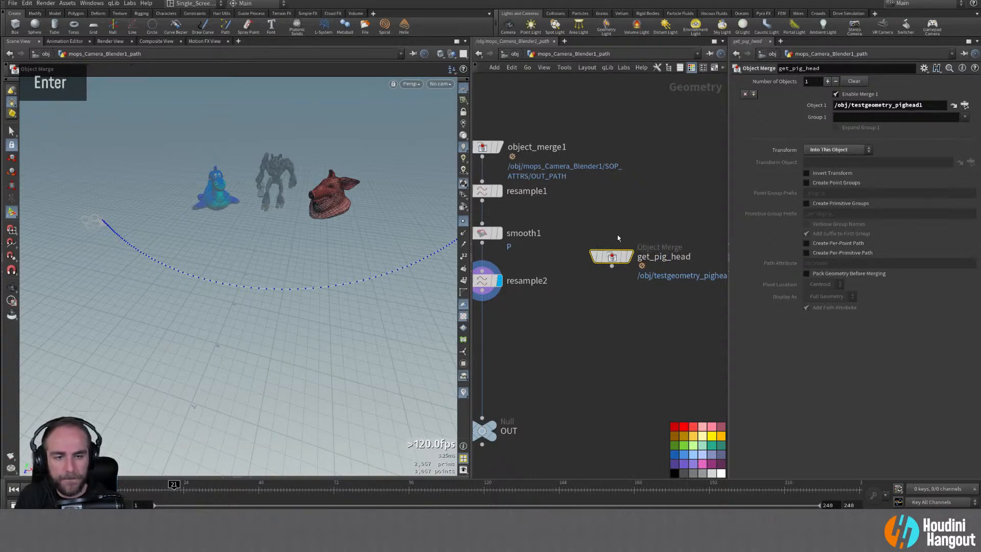
Step: Insert and display a MOPs Spline Falloff node between resample2 and OUT, and connect resample2 to its Spline input as well
double_click(556, 346)
middle_click_drag(577, 347, 595, 331, "alt")
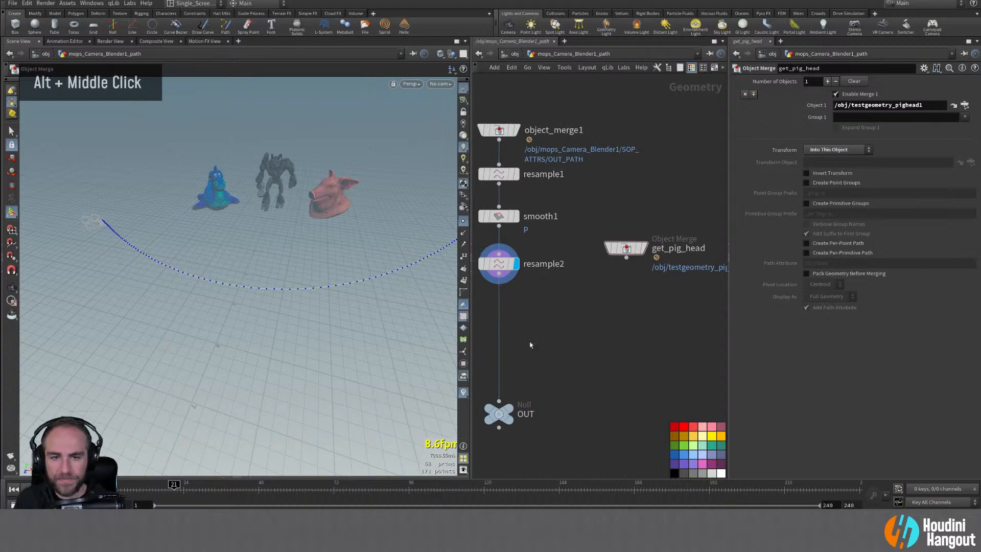
left_click_drag(423, 275, 357, 273, "alt")
middle_click_drag(566, 358, 581, 349, "alt")
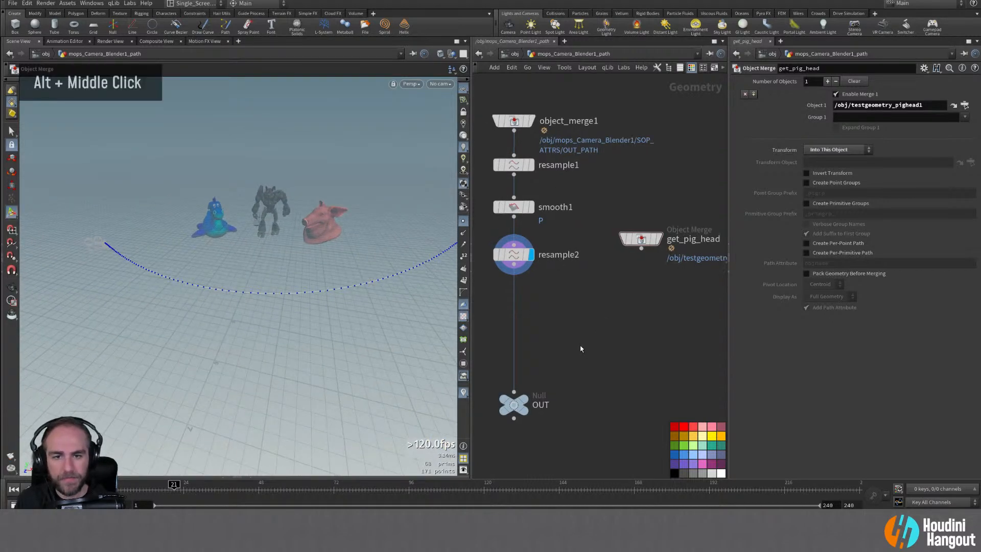
key("Tab")
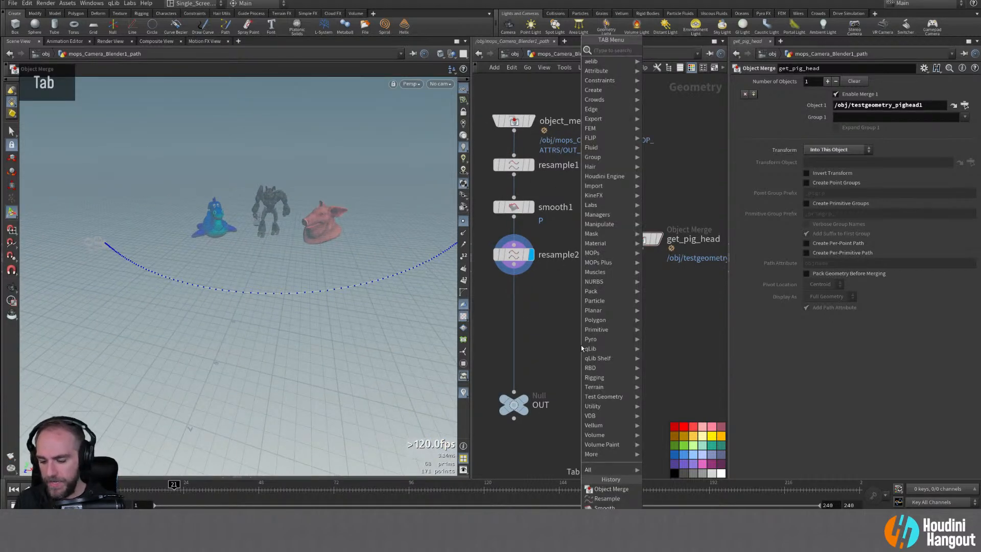
type("mops spokl")
key("Return")
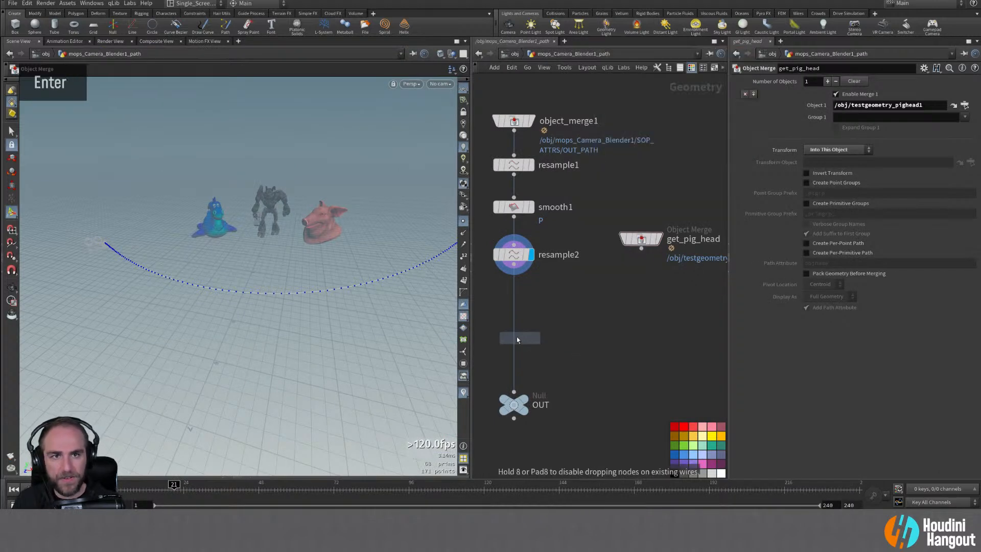
left_click(515, 302)
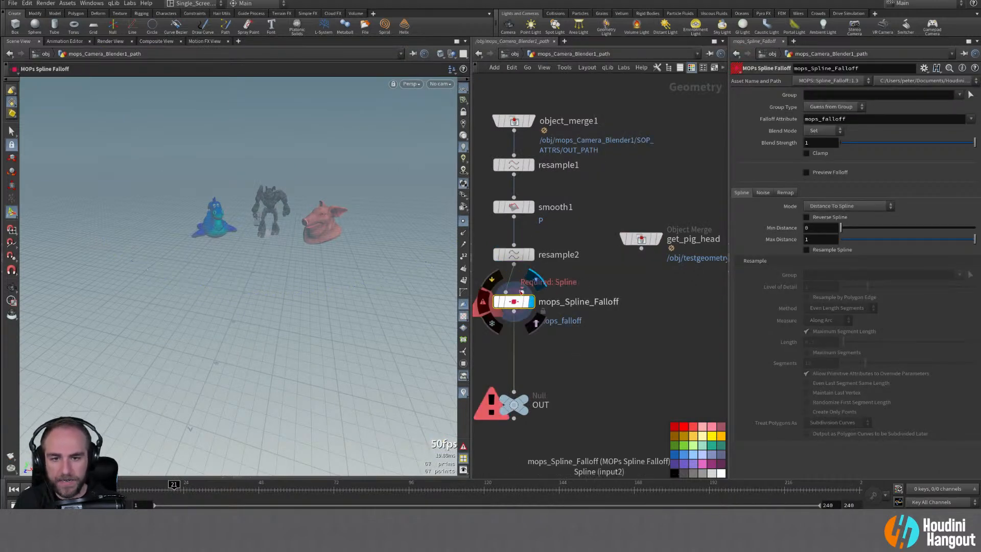
left_click(521, 292)
left_click(514, 264)
left_click_drag(513, 304, 514, 296)
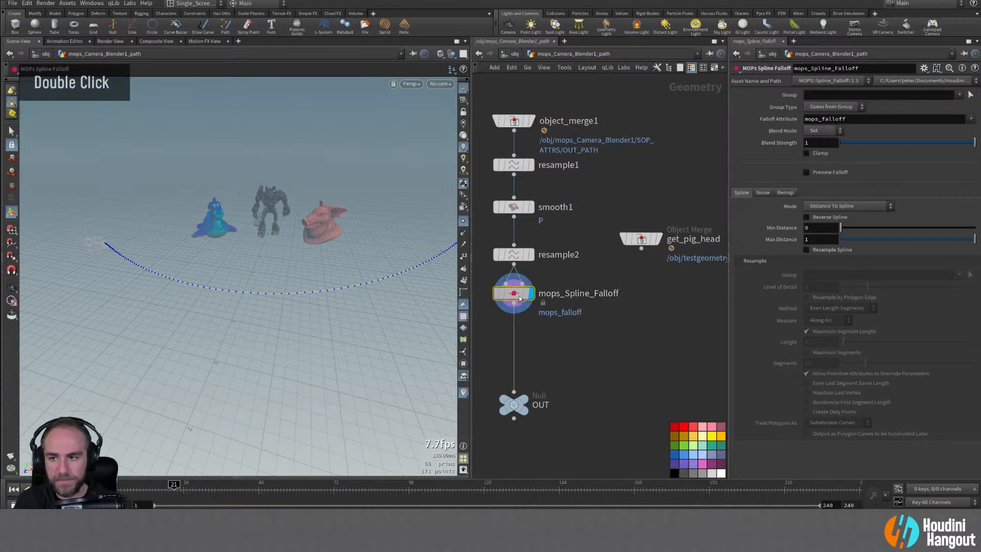
Step: Open the falloff's remap settings and enable Preview Falloff on mops_Spline_Falloff
left_click_drag(188, 274, 234, 269, "alt")
right_click_drag(234, 269, 244, 291, "alt")
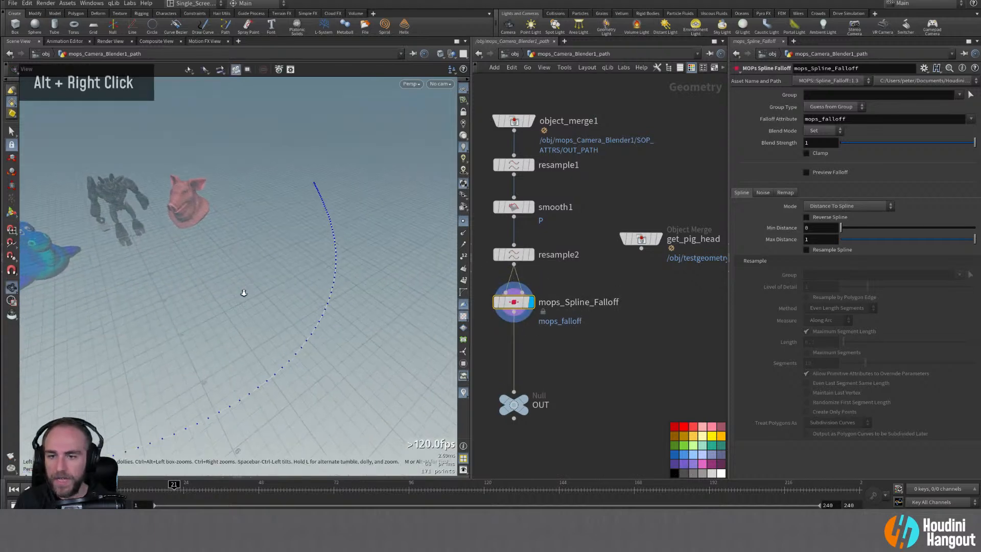
left_click_drag(243, 291, 206, 310, "alt")
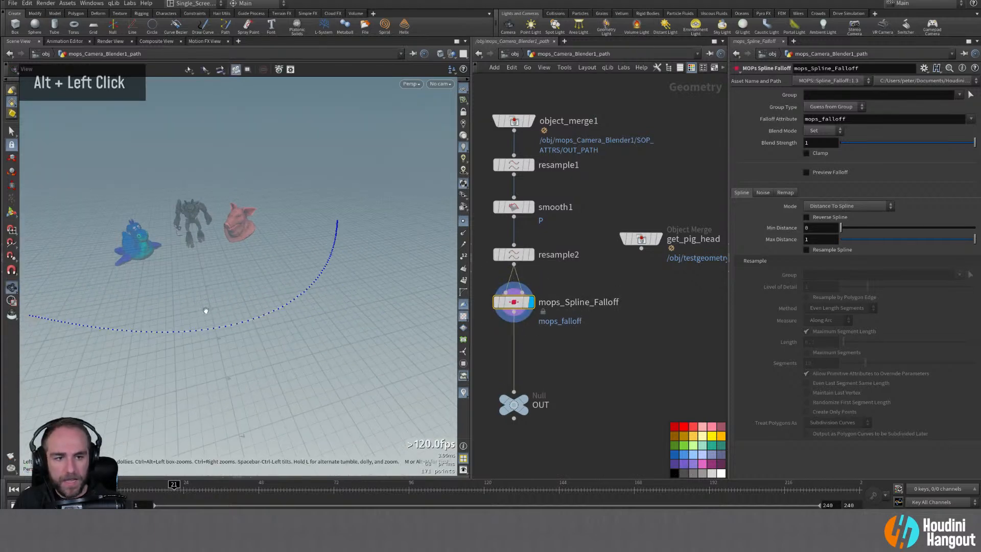
left_click(785, 193)
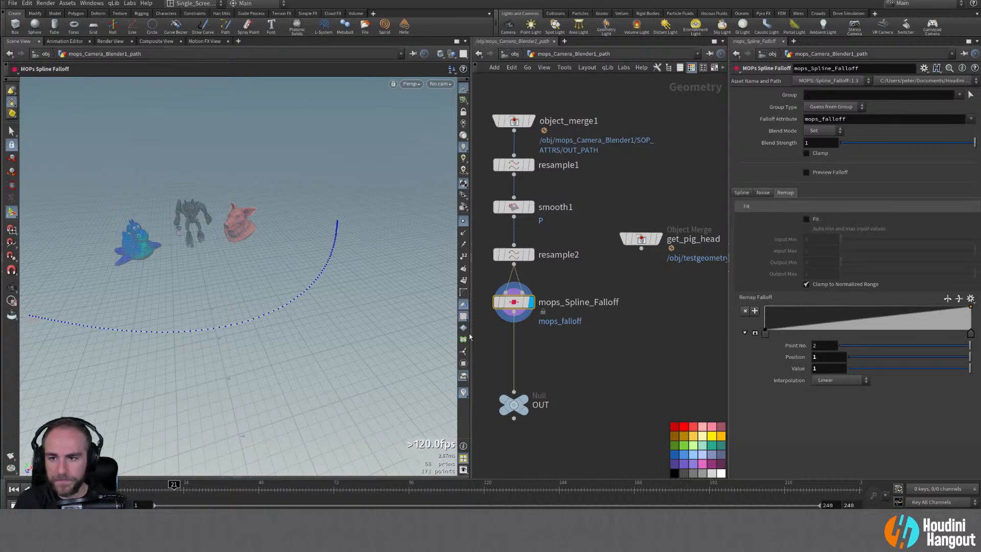
left_click(806, 172)
right_click_drag(231, 306, 230, 315, "alt")
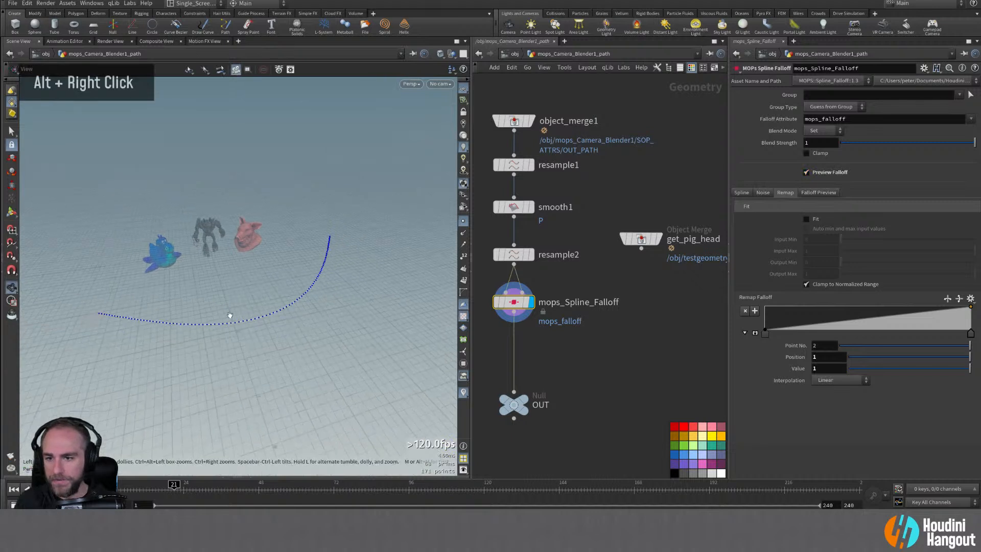
left_click_drag(230, 315, 248, 323, "alt")
Step: Hide the point markers in the viewport and look closely at the falloff preview along the path
right_click(463, 392)
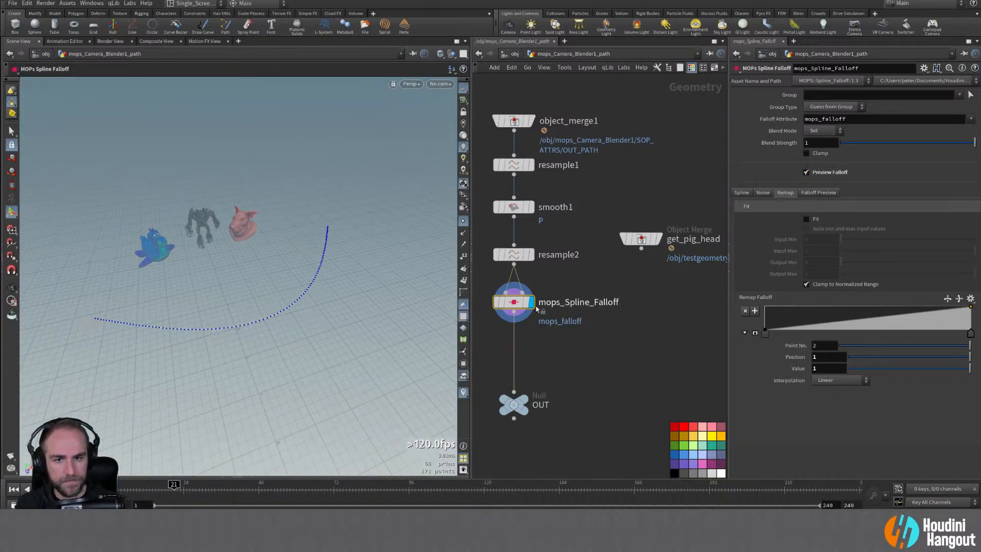
mouse_move(511, 307)
key("Escape")
key("Return")
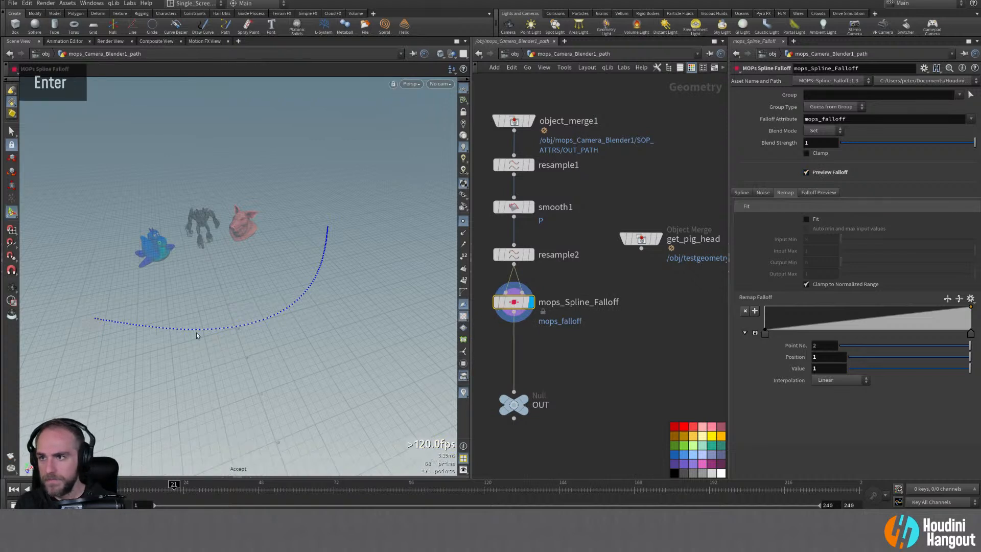
key("alt")
right_click_drag(229, 327, 245, 302, "alt")
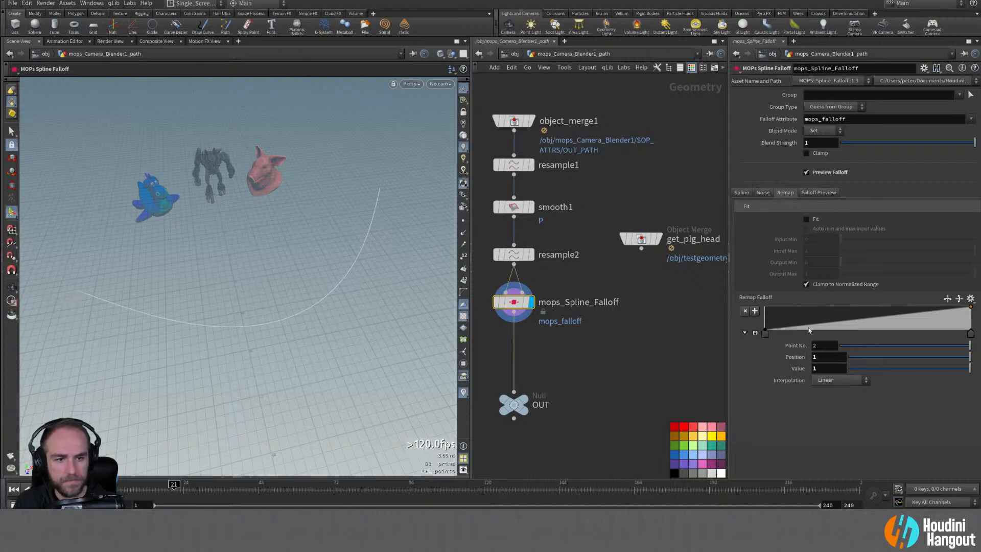
Step: Open the Geometry Spreadsheet and check the mops_falloff values of the path's points
left_click(250, 477)
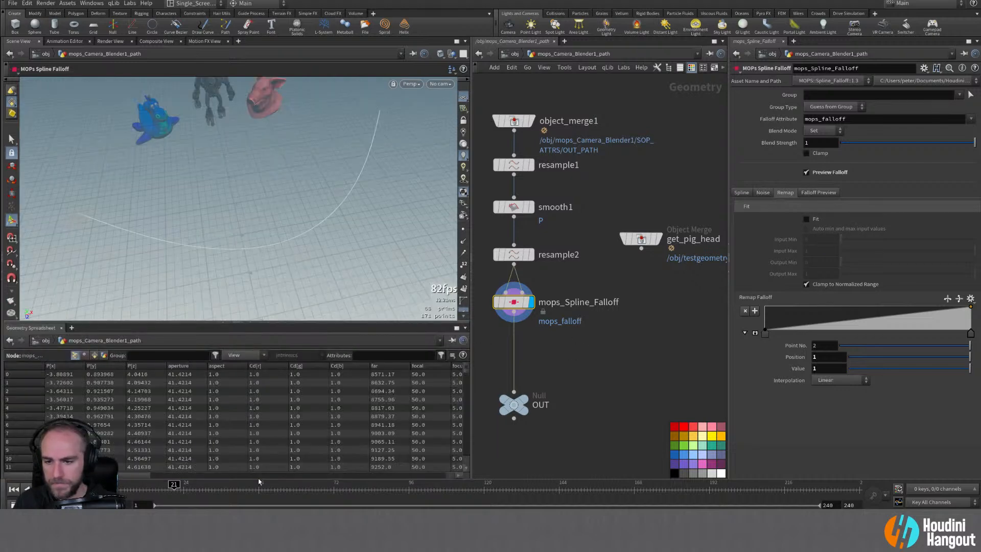
left_click_drag(123, 475, 185, 480)
scroll(252, 413, "down", 20)
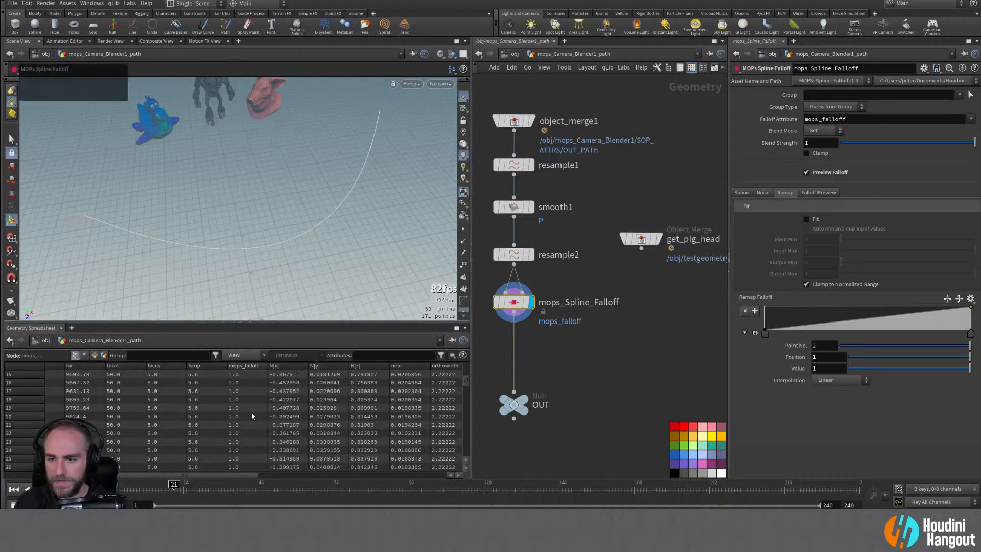
Step: Set the Spline mode of mops_Spline_Falloff to Curve Position and check the falloff preview along the path
scroll(250, 416, "up", 2)
scroll(250, 416, "up", 20)
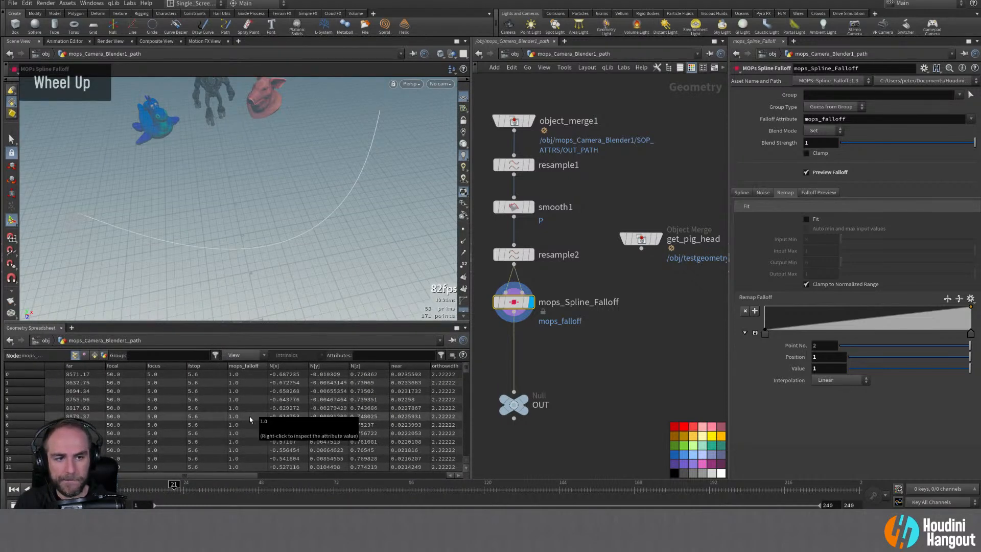
left_click(741, 192)
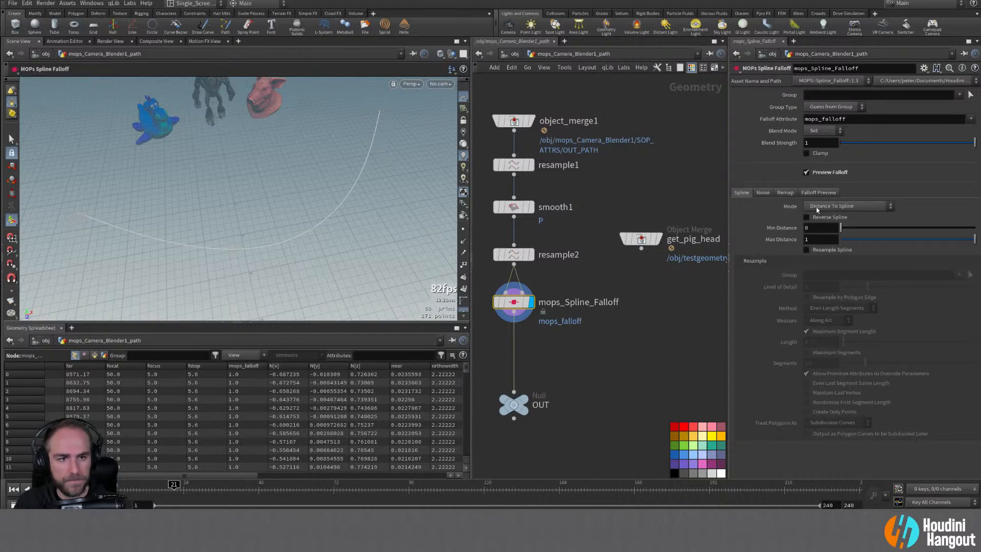
left_click(818, 209)
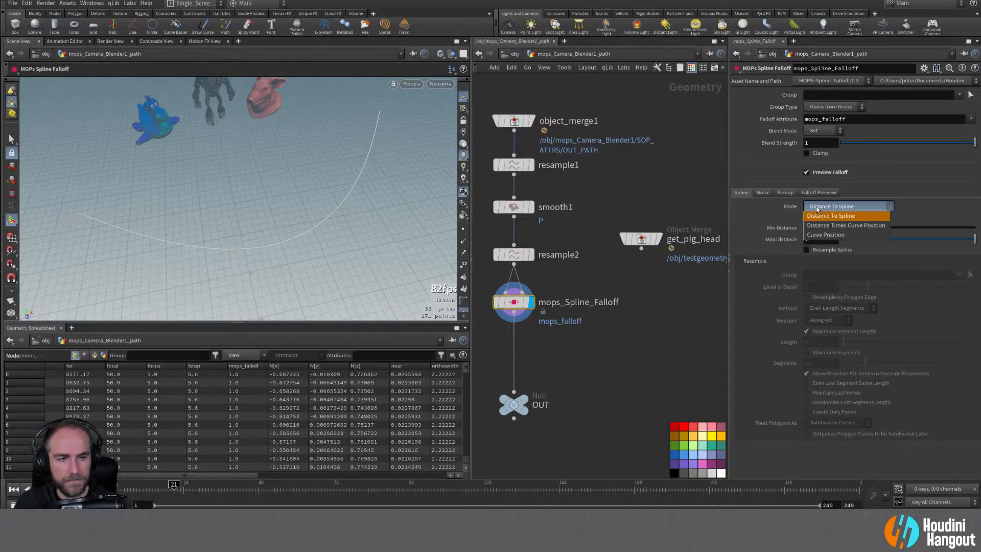
left_click(818, 236)
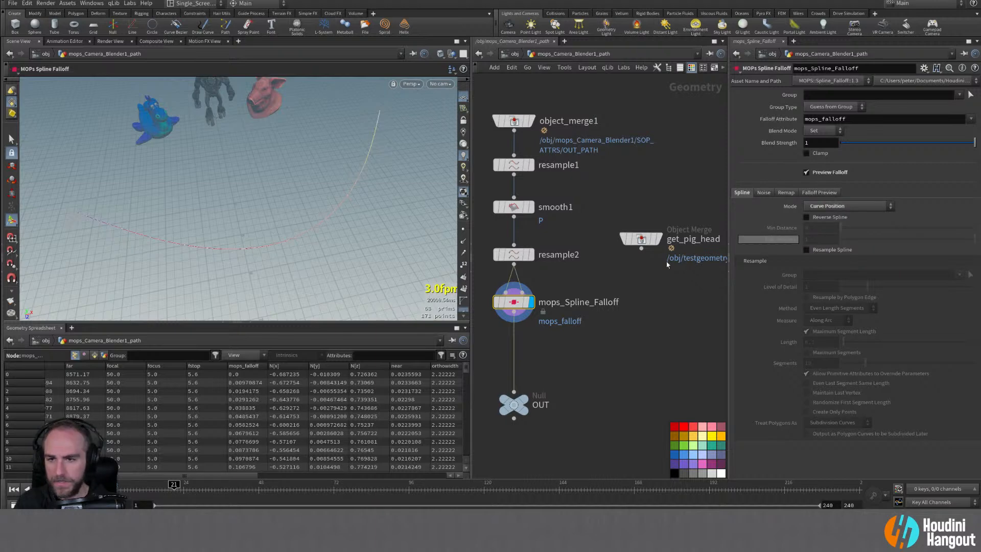
left_click_drag(240, 209, 268, 192, "alt")
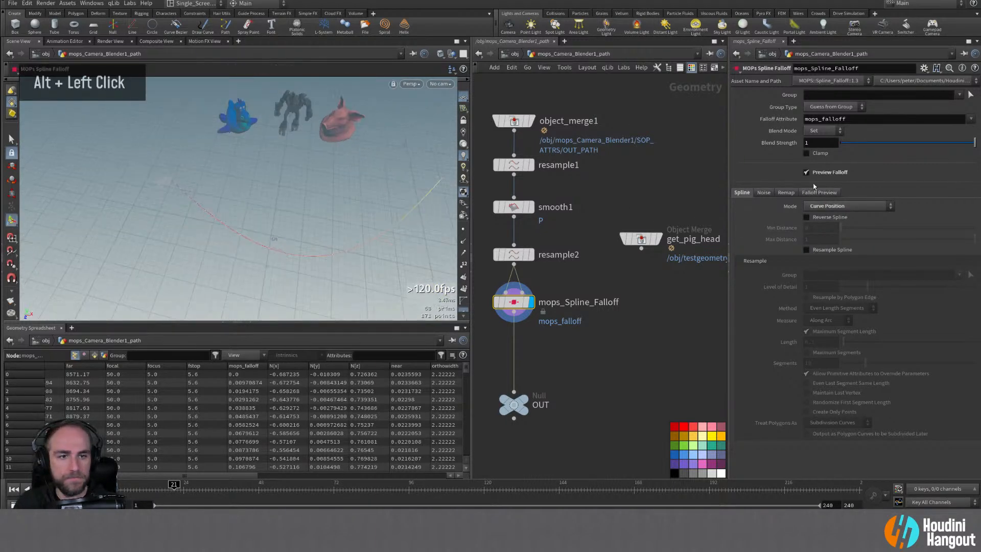
Step: Shape the Remap Falloff ramp as a plateau, with value 1 points at about 0.2 and 0.77 and value 0 at both ends
left_click(786, 192)
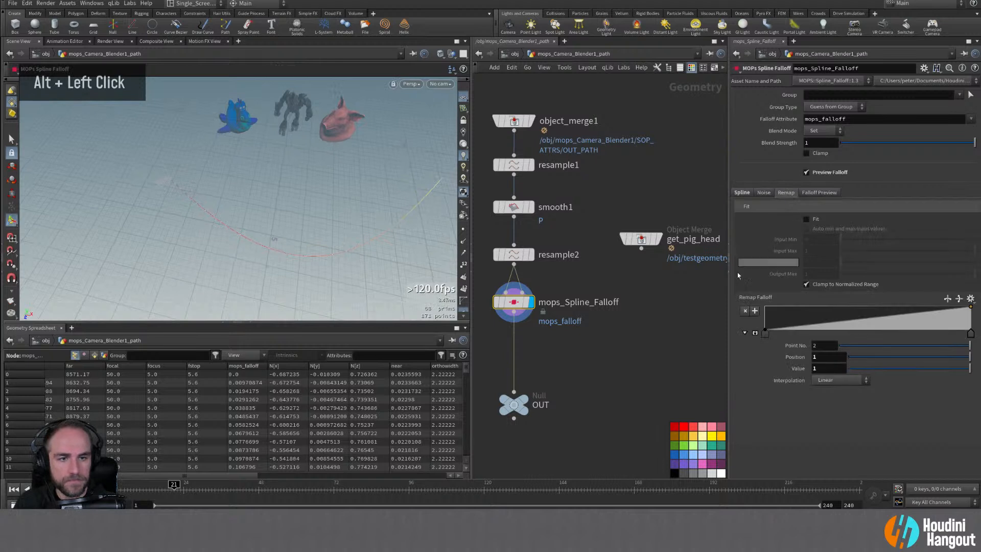
left_click(783, 305)
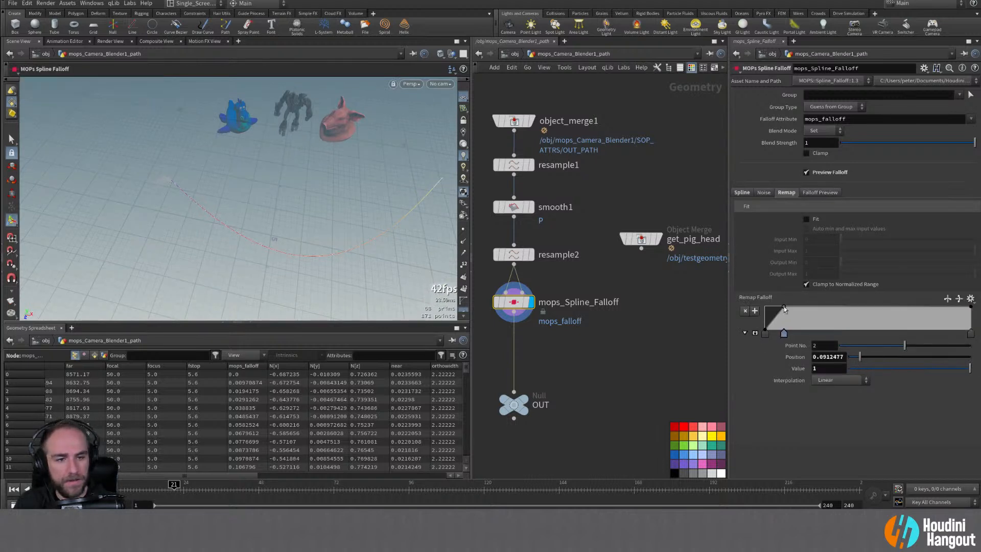
double_click(942, 309)
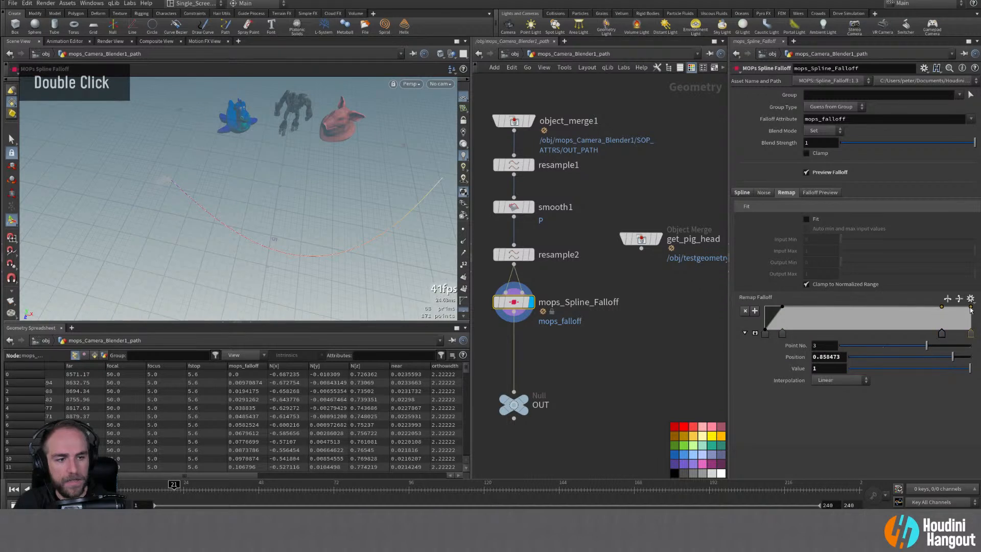
left_click_drag(971, 309, 973, 336)
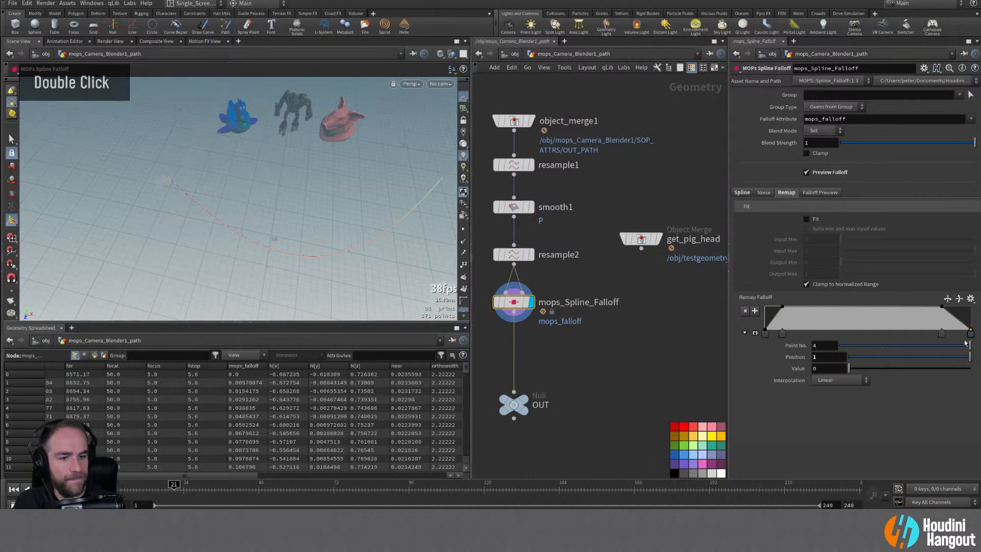
left_click_drag(787, 334, 804, 335)
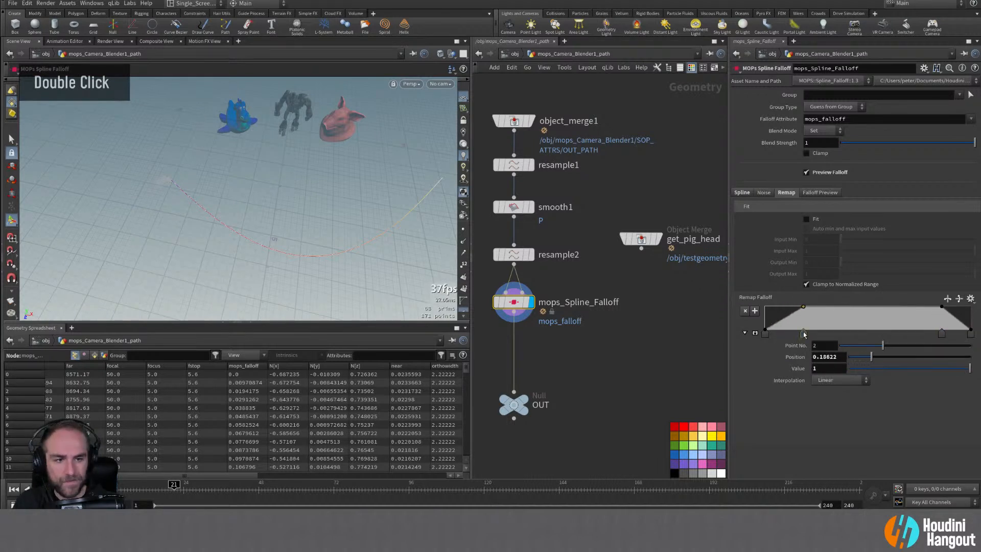
left_click_drag(940, 334, 923, 335)
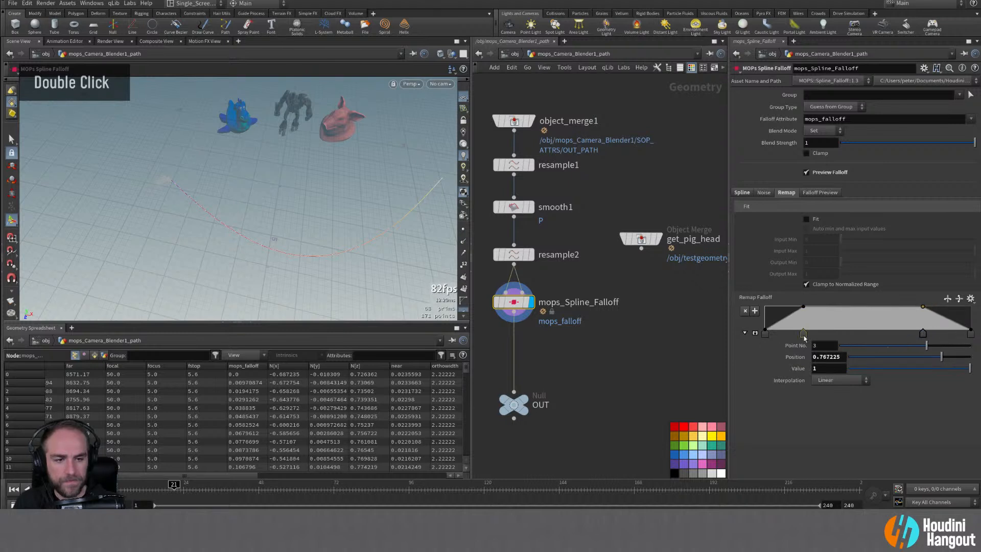
left_click_drag(804, 336, 809, 336)
left_click(766, 335)
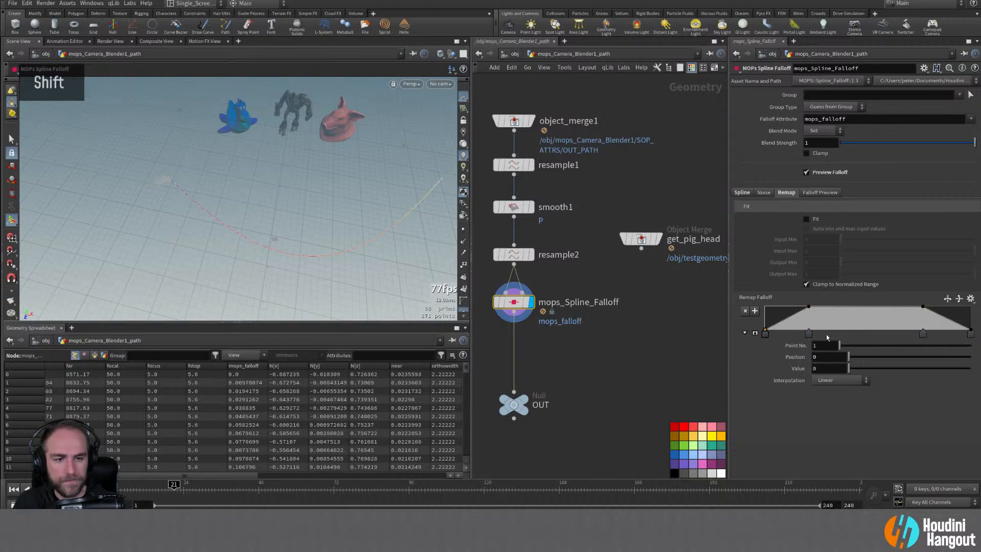
left_click(971, 334, "shift")
left_click(859, 381)
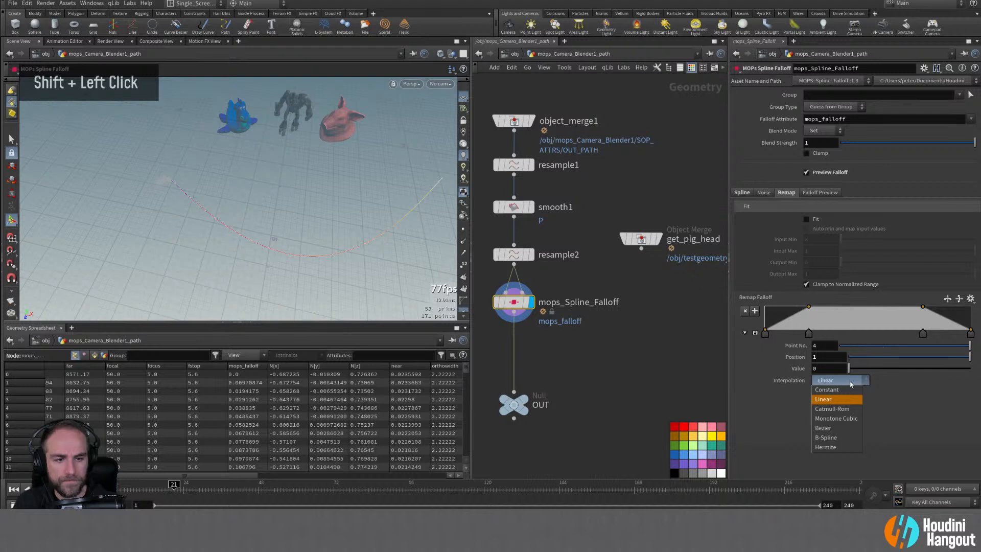
left_click(764, 432)
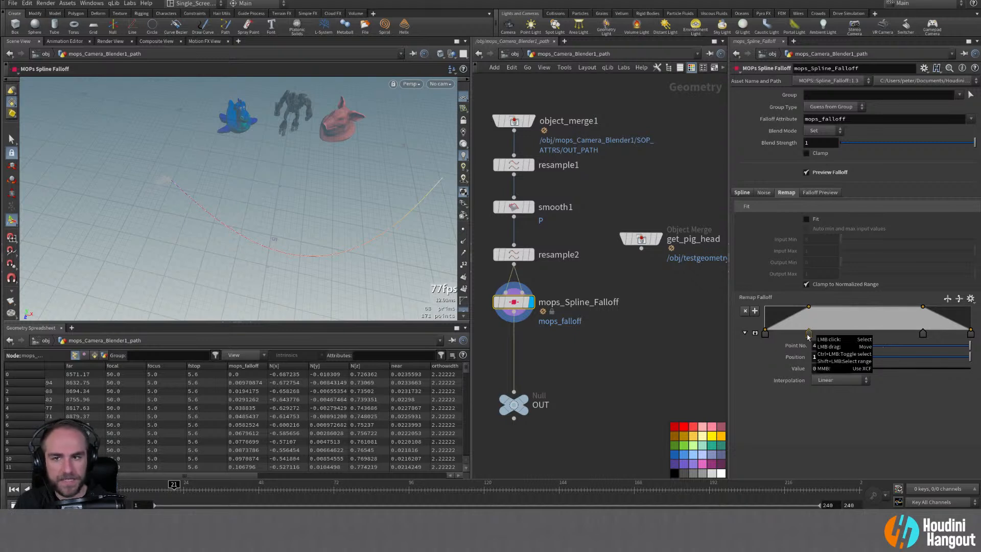
left_click(766, 335)
middle_click(767, 335, "ctrl")
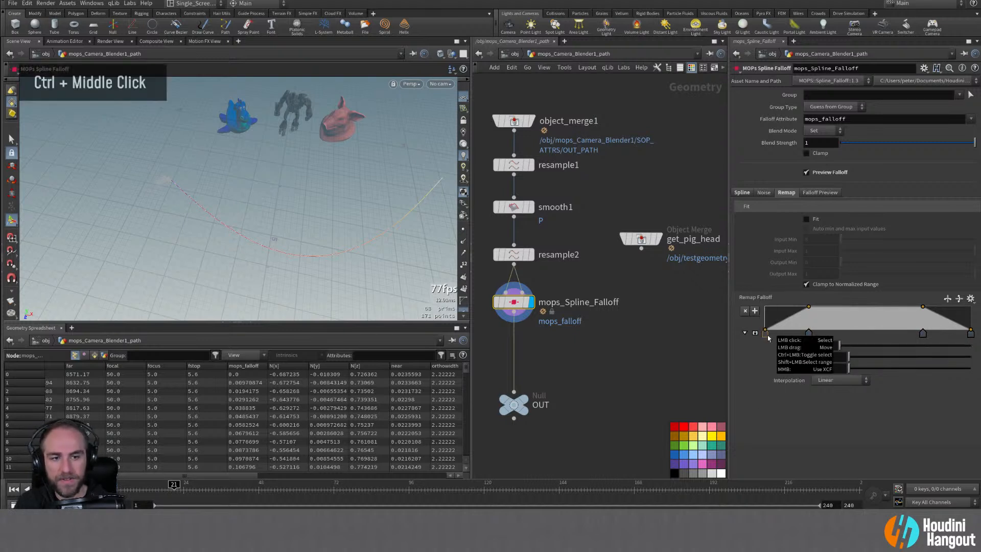
left_click(756, 378, "ctrl")
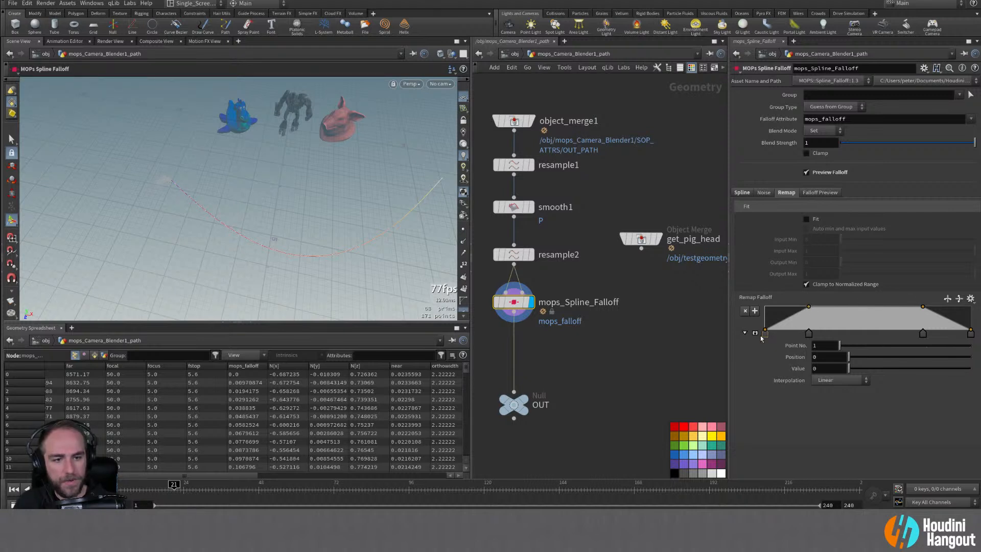
Step: Reshape the Remap Falloff ramp into a V, with value 0 at about 0.45 and value 1 at about 0.22, 0.66 and the end
left_click_drag(764, 335, 815, 338)
left_click_drag(924, 334, 962, 352)
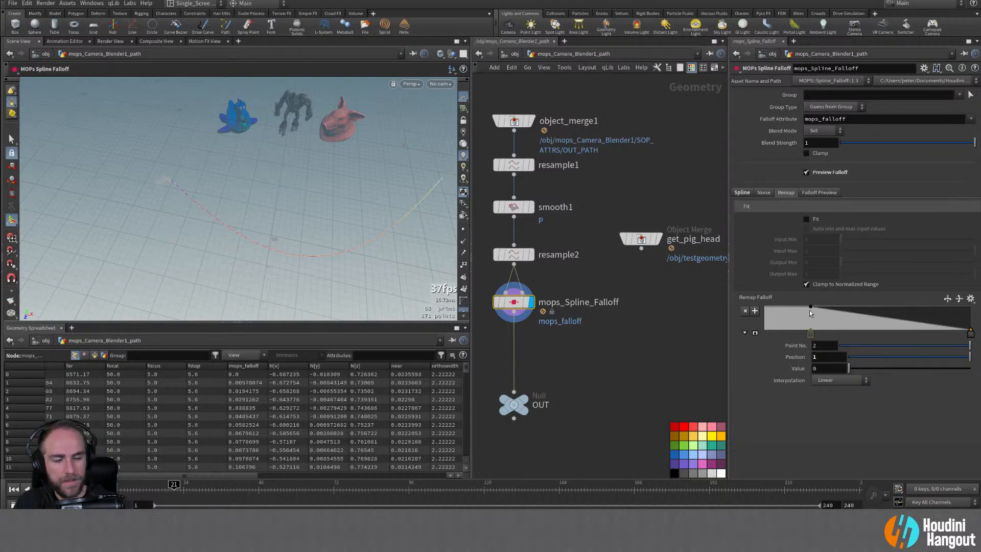
mouse_move(810, 306)
left_mouse_down()
mouse_move(810, 322)
mouse_move(811, 307)
left_mouse_up()
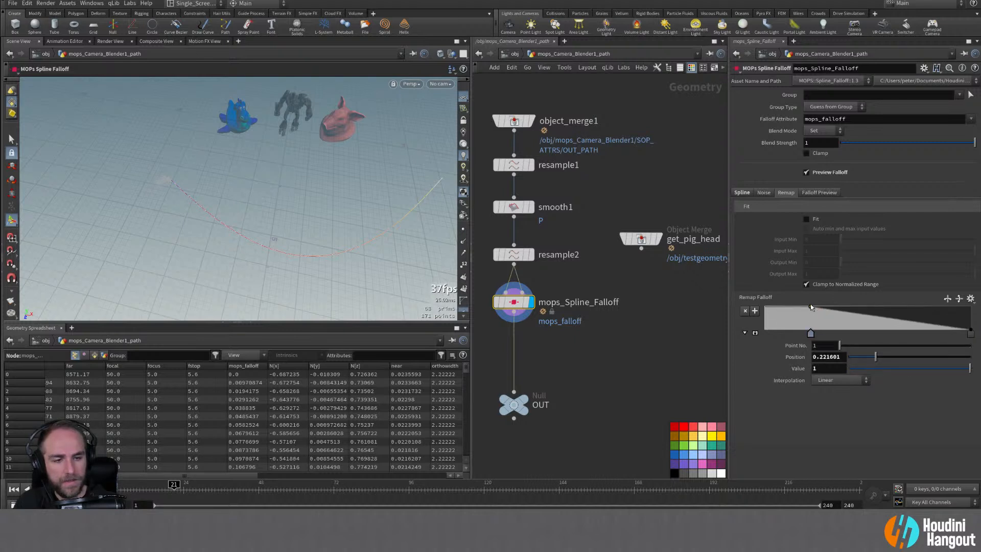
left_click_drag(910, 327, 903, 306)
left_click_drag(970, 330, 971, 306)
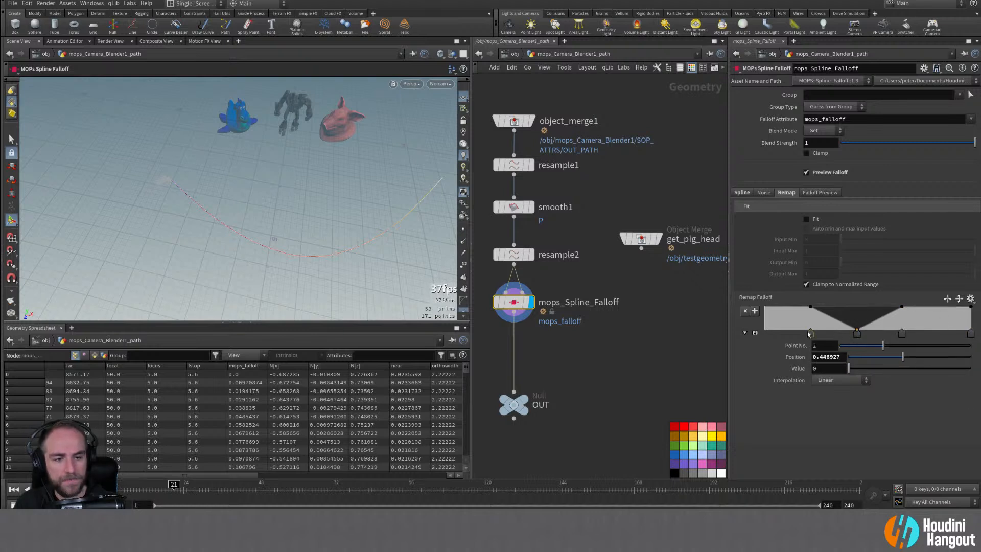
Step: Set the interpolation of the three ramp points forming the V to Monotone Cubic
left_click(901, 333, "shift")
left_click(838, 381)
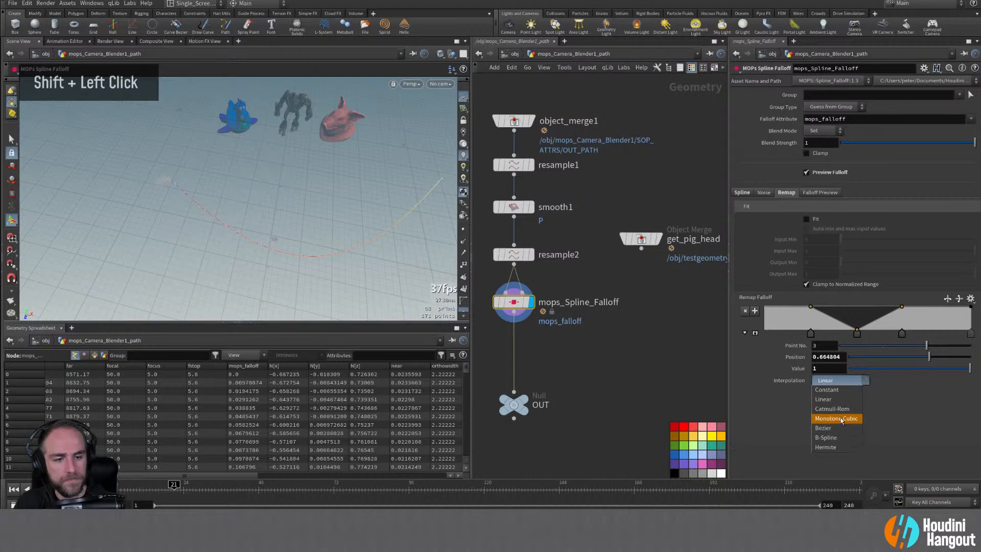
left_click(838, 418)
left_click_drag(257, 234, 276, 205, "alt")
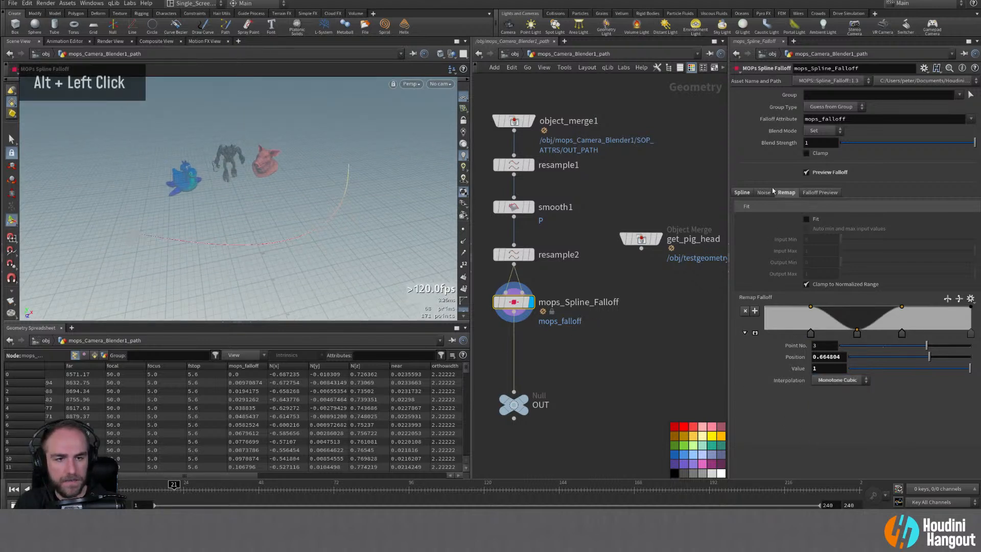
Step: Enable Fit in the falloff's remap settings and examine the preview along the path
left_click(749, 195)
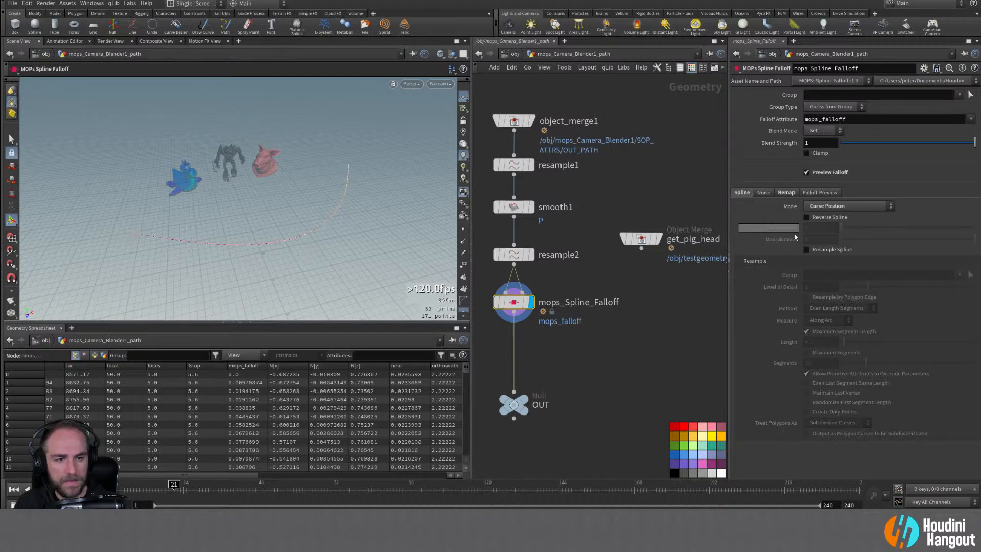
left_click(788, 193)
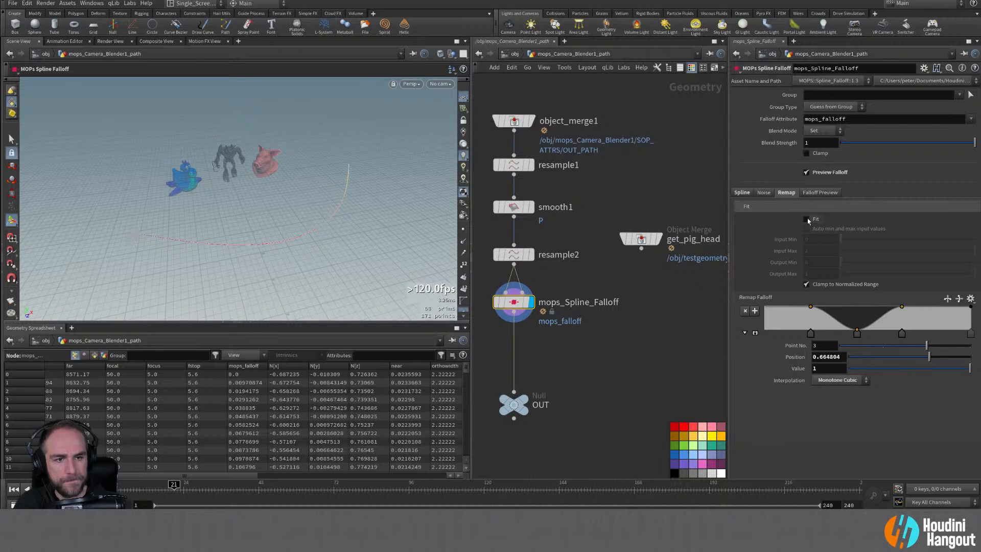
left_click(807, 220)
double_click(807, 219)
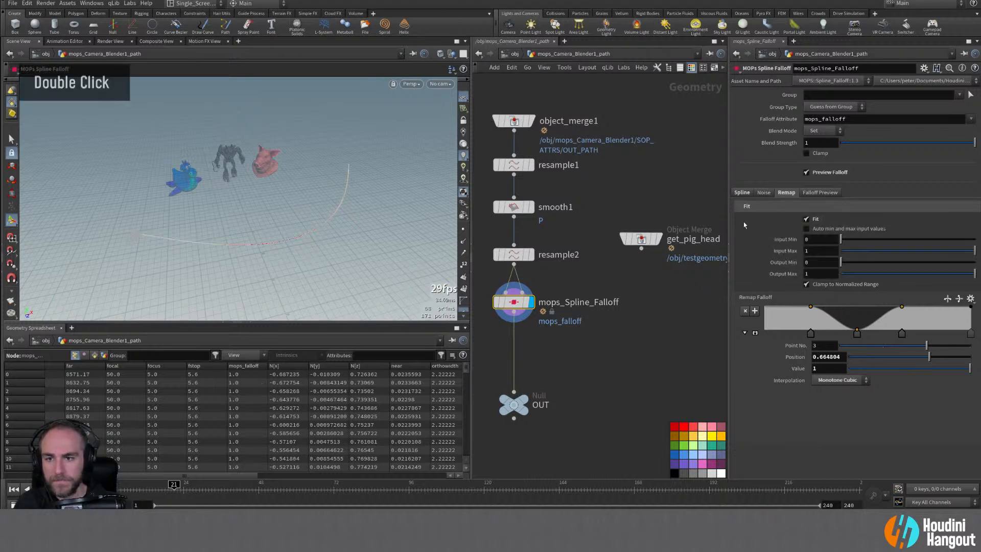
left_click_drag(296, 224, 308, 249, "alt")
right_click_drag(307, 249, 333, 182, "alt")
left_click_drag(321, 216, 323, 198, "alt")
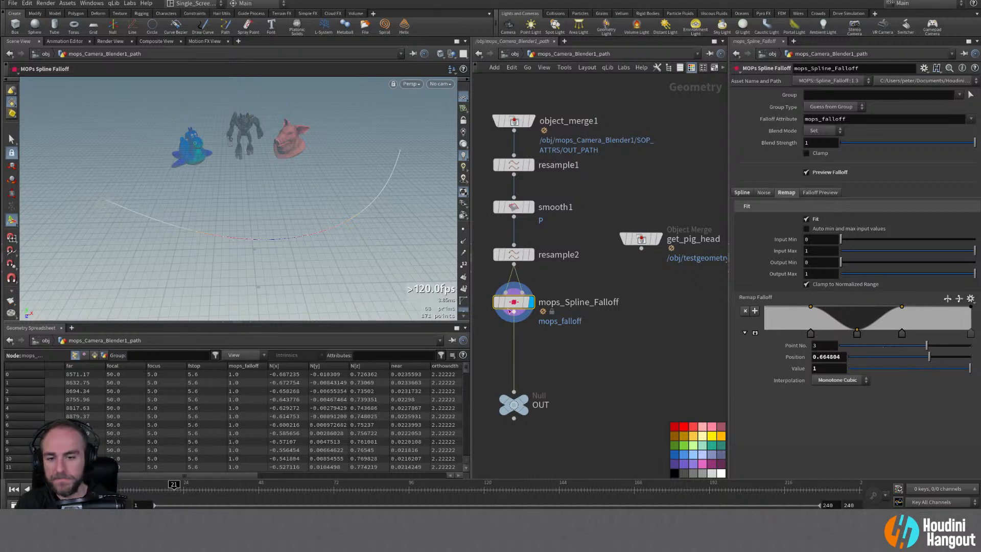
Step: Move OUT further down and insert a MOPs Aim node between mops_Spline_Falloff and OUT
left_click_drag(513, 404, 513, 452)
key("Tab")
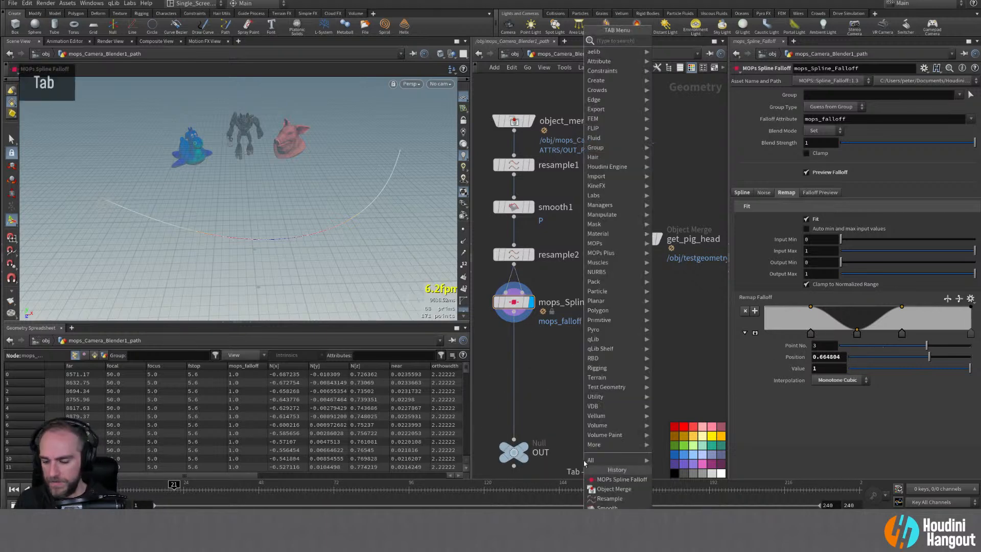
type("mops a")
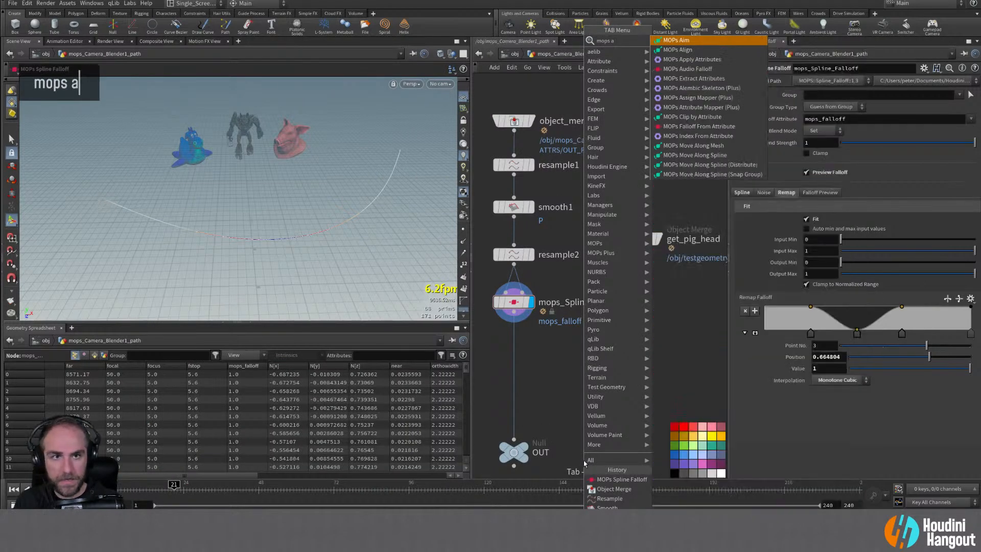
key("Return")
left_click(555, 392)
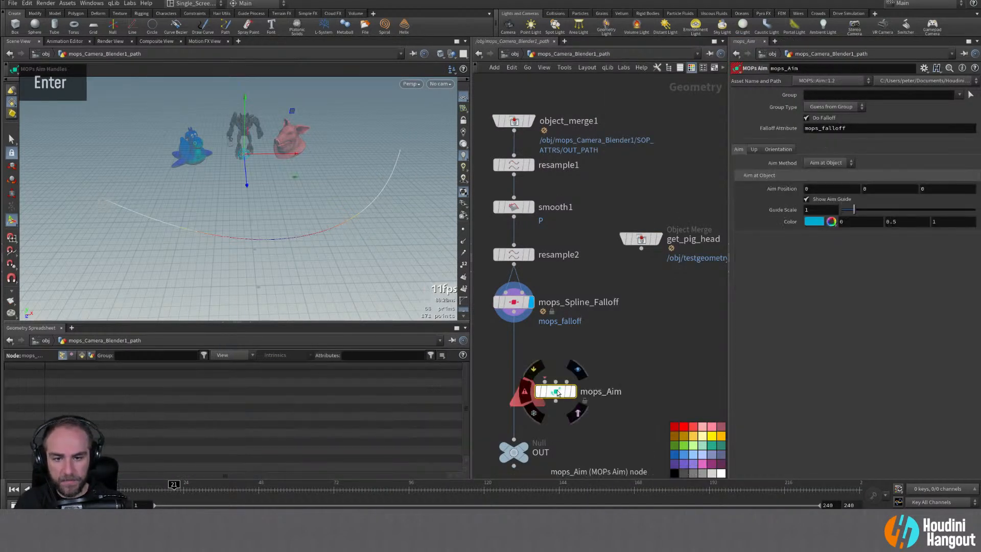
left_click_drag(558, 393, 524, 380)
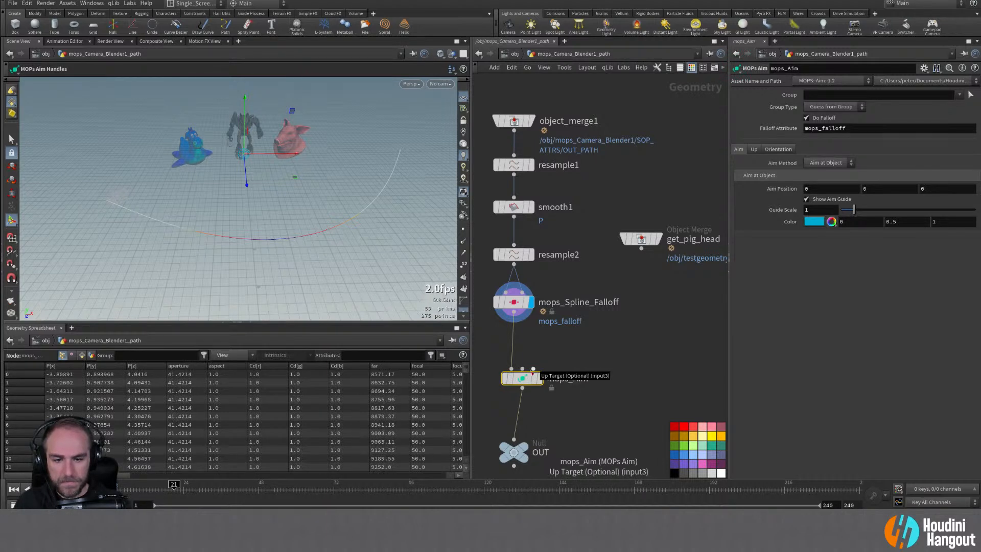
Step: Connect get_pig_head to the second input of mops_Aim
left_click(522, 368)
left_click(641, 248)
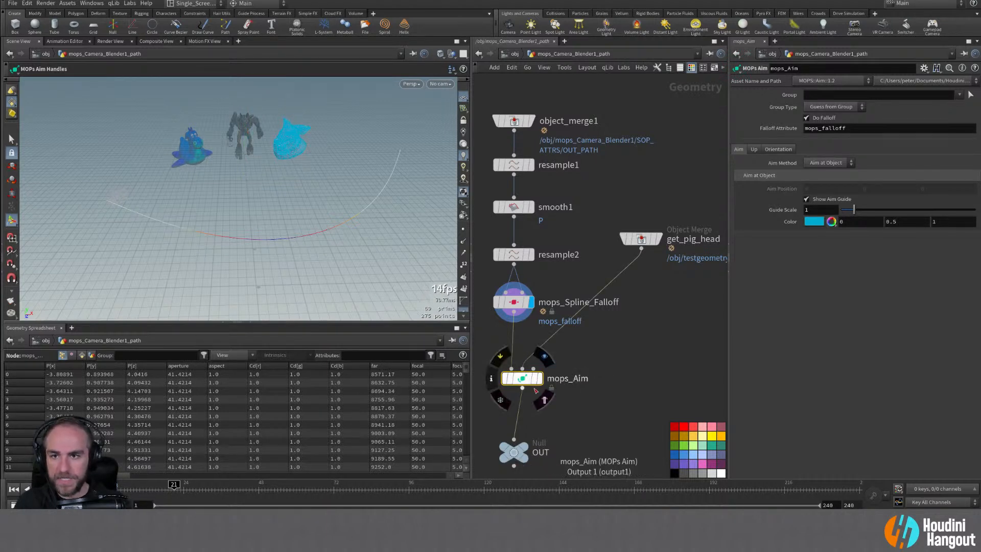
left_click_drag(535, 378, 534, 390)
Step: Insert a Pack node between get_pig_head and mops_Aim, and display mops_Aim
middle_click(640, 241)
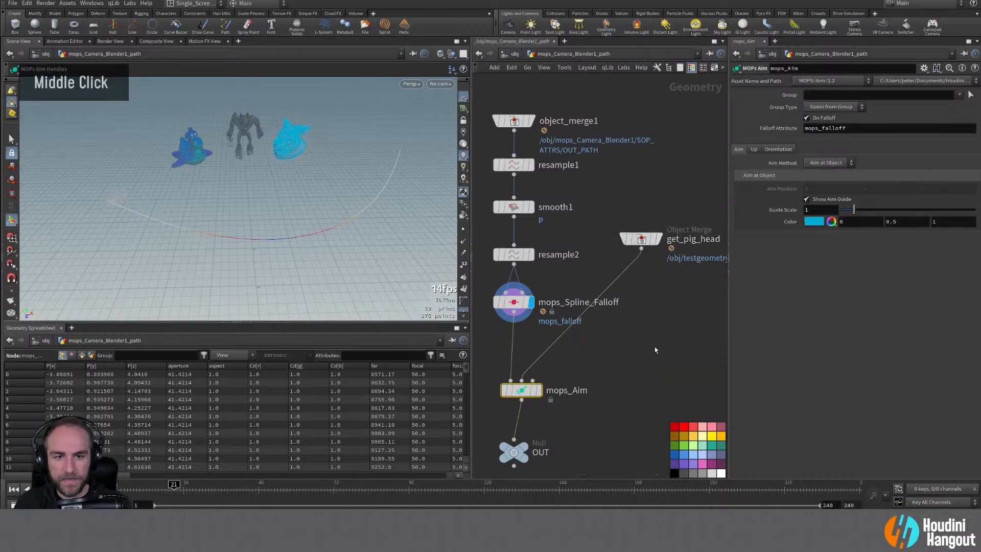
key("Tab")
type("pack")
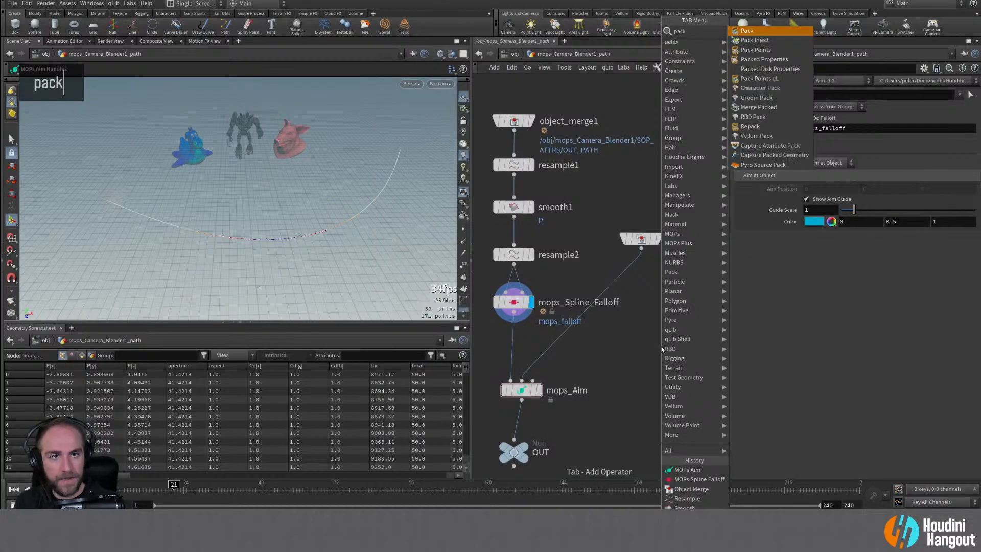
key("Return")
double_click(617, 288)
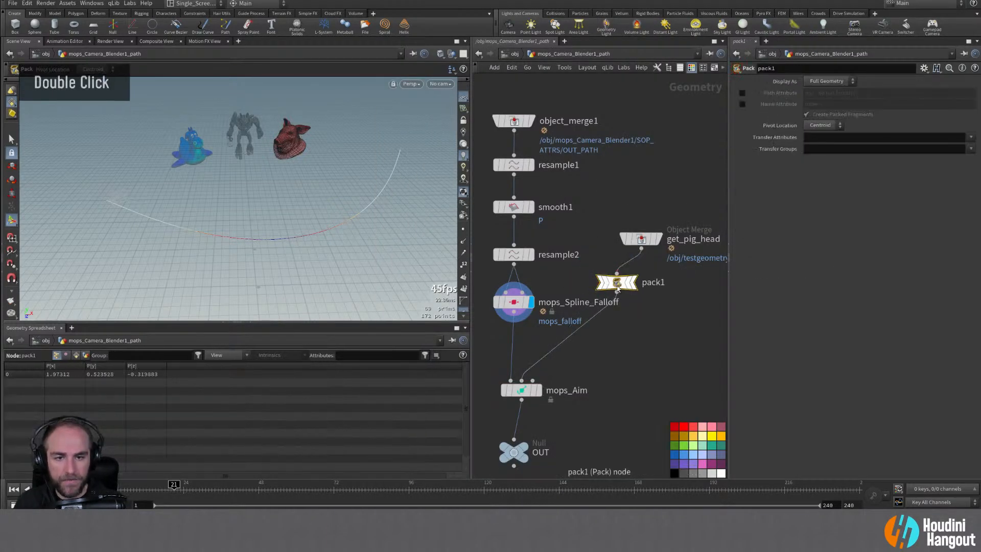
left_click_drag(617, 288, 647, 295)
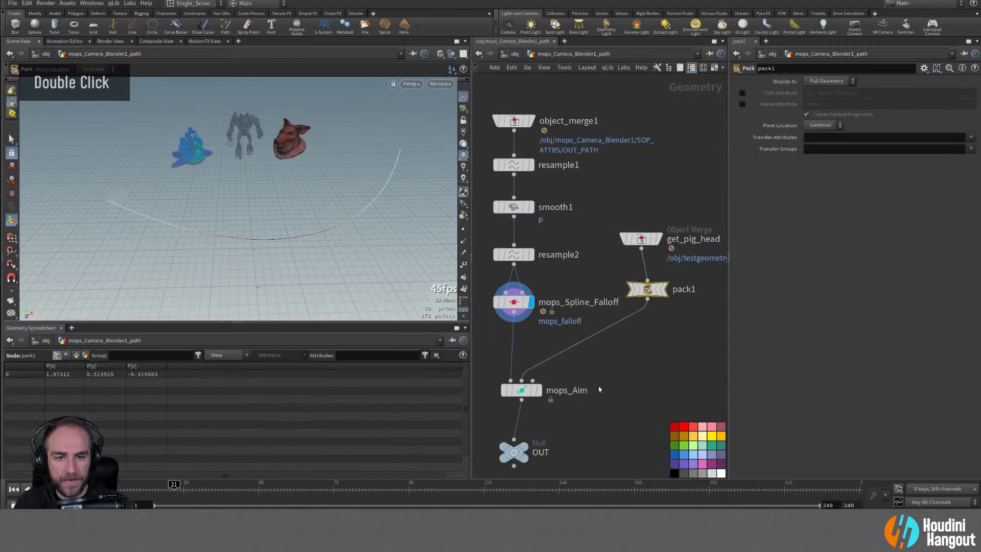
left_click(520, 394)
mouse_move(153, 213)
left_mouse_down("alt")
mouse_move(203, 199)
mouse_move(146, 201)
left_mouse_up("alt")
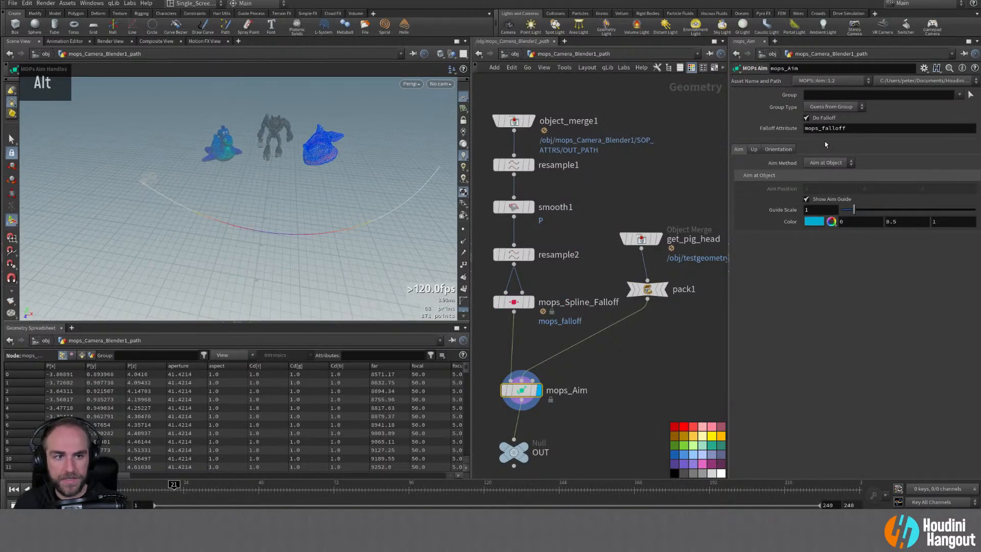
Step: Enable Invert Aim in mops_Aim's orientation settings, leaving the aim method at Aim at Object and the aim axis at Z
left_click(827, 163)
left_click(886, 163)
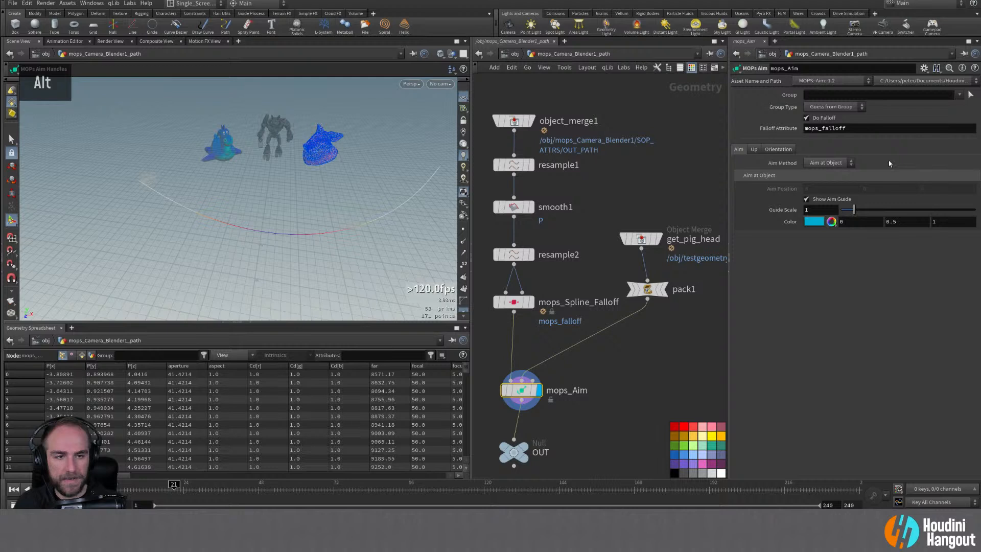
left_click(771, 148)
left_click(772, 149)
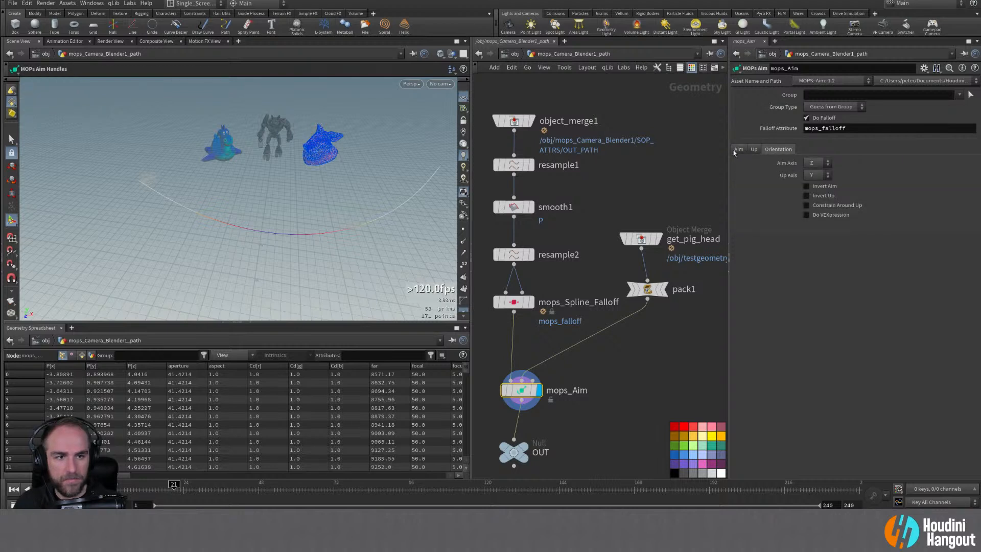
left_click(815, 163)
left_click(850, 161)
left_click(806, 187)
left_click_drag(197, 176, 271, 149, "alt")
middle_click_drag(271, 148, 244, 182, "alt")
left_click_drag(266, 232, 207, 264, "alt")
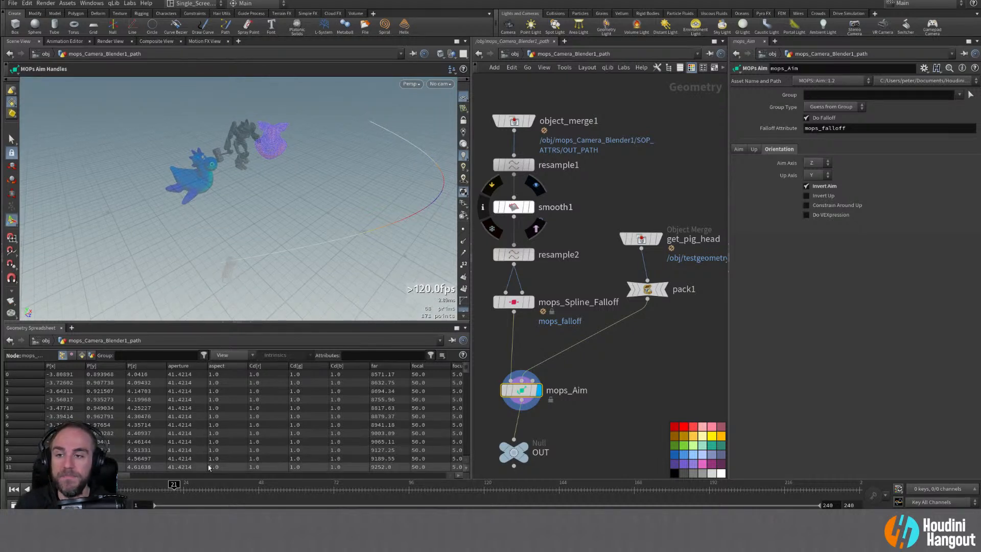
Step: Return to object level, look through the arc camera, and scrub the timeline to check the aim
left_click_drag(176, 495, 267, 503)
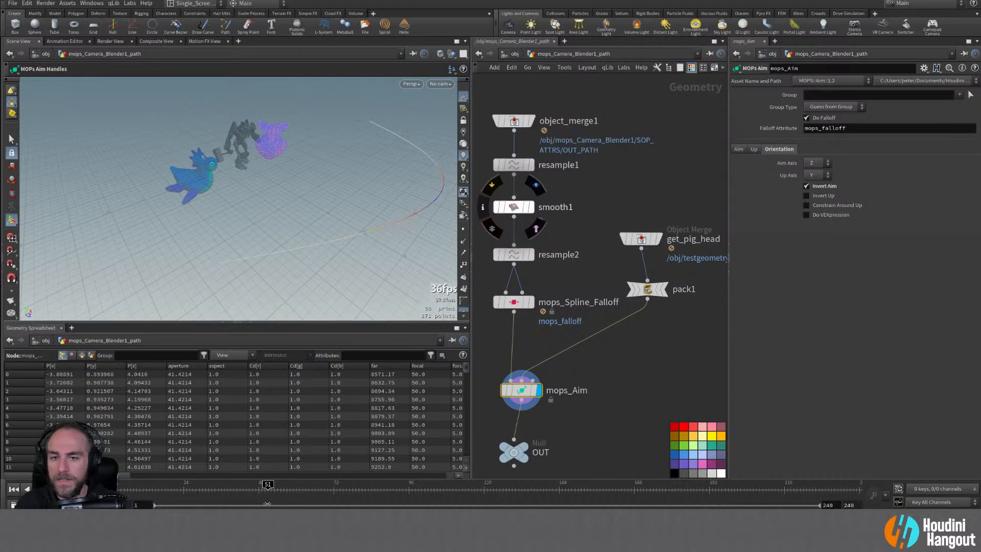
left_click(440, 84)
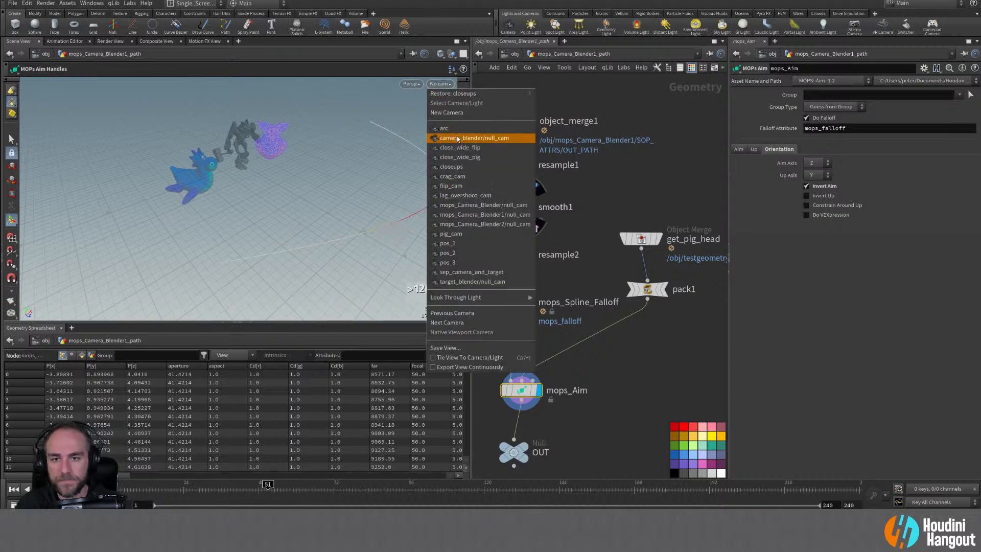
key("u")
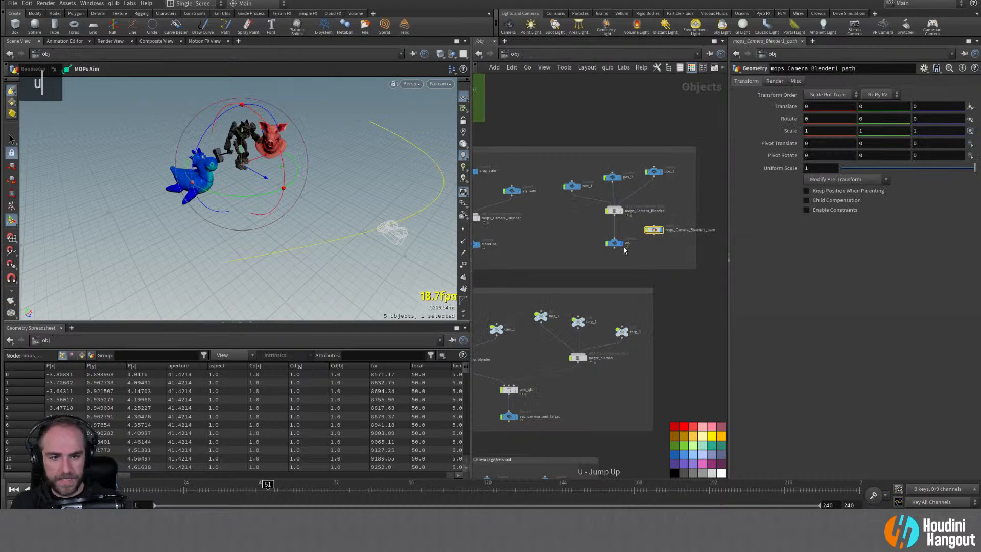
right_click_drag(580, 260, 571, 221)
left_click(440, 84)
left_click(447, 128)
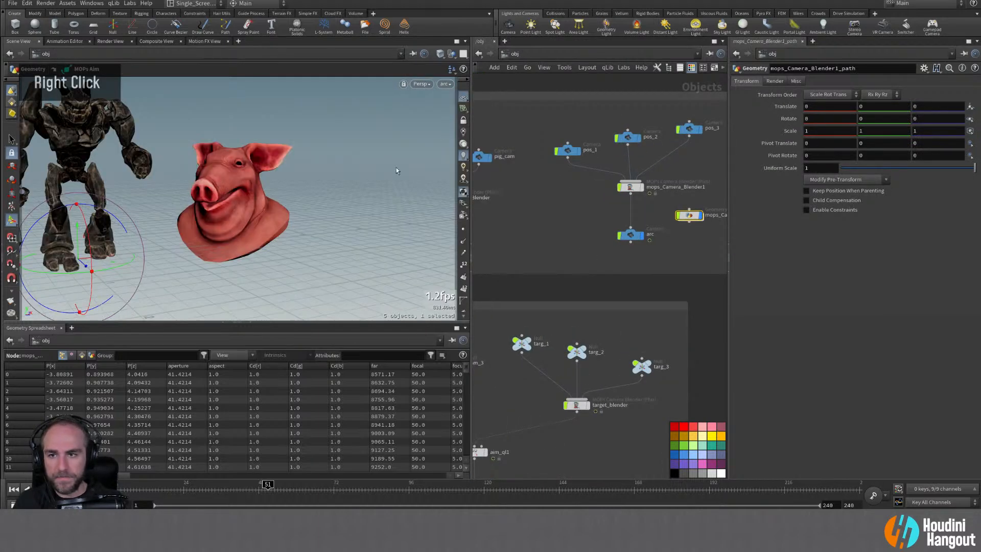
left_click_drag(147, 491, 196, 506)
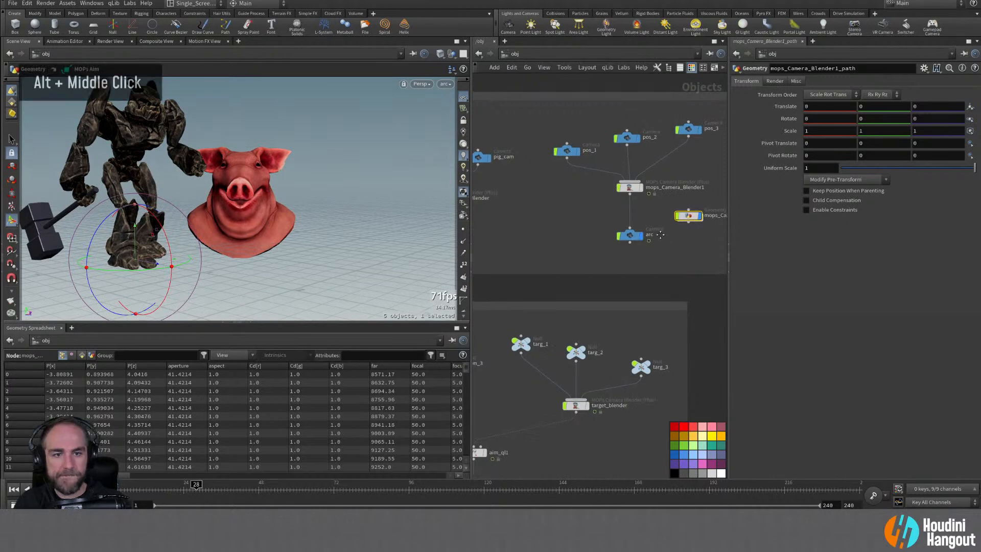
Step: Reopen the mops_Camera_Blender1_path network, review mops_Aim's up and aim settings, and scrub the timeline through the camera
middle_click_drag(661, 235, 596, 230, "alt")
double_click(623, 212)
left_click(528, 394)
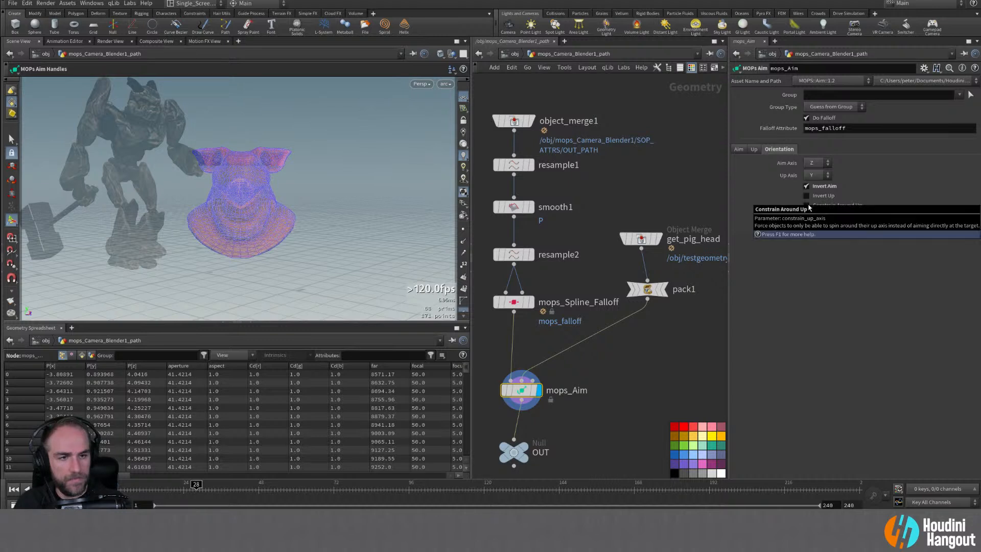
double_click(756, 150)
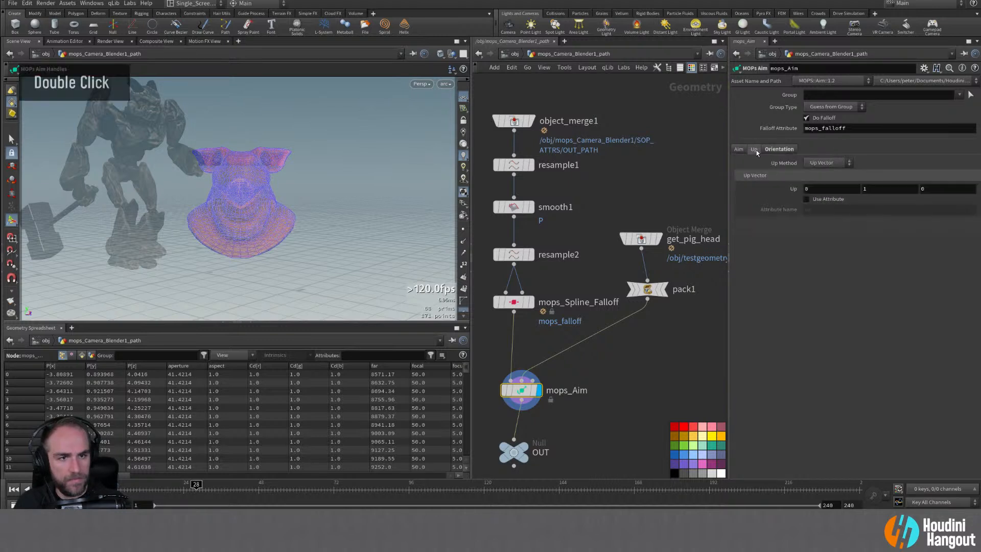
left_click(737, 149)
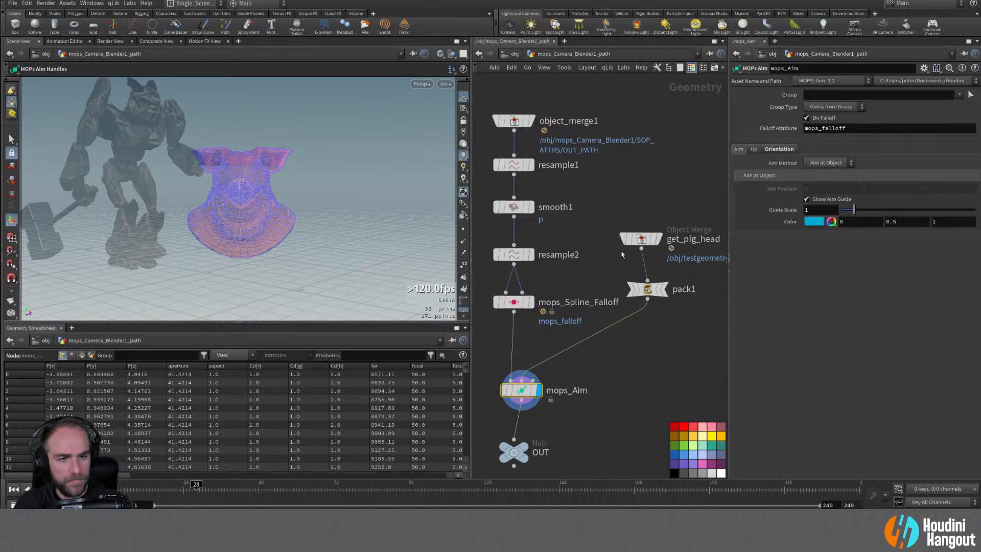
left_click_drag(226, 489, 264, 490)
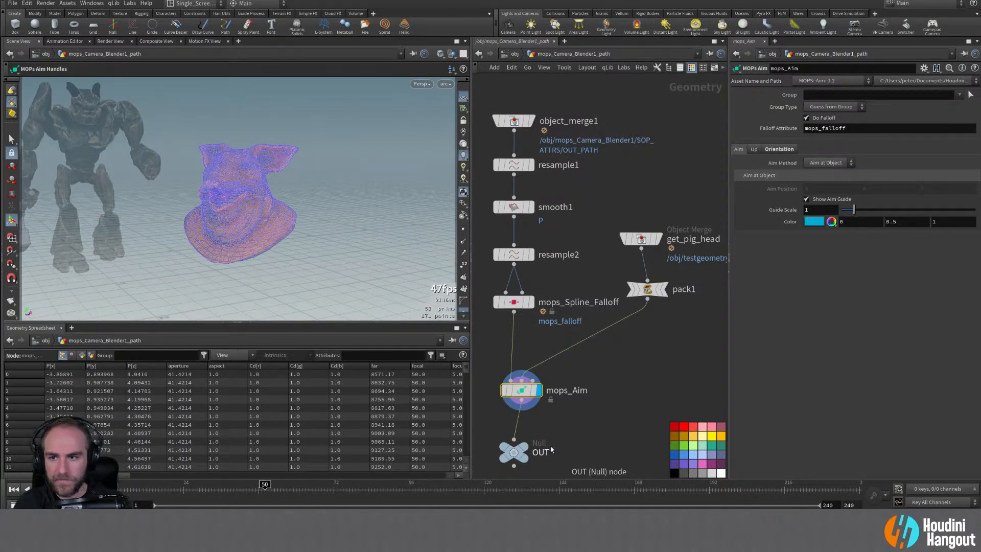
Step: Review mops_Spline_Falloff's spline and remap settings, and mops_Aim's orientation settings
left_click(513, 302)
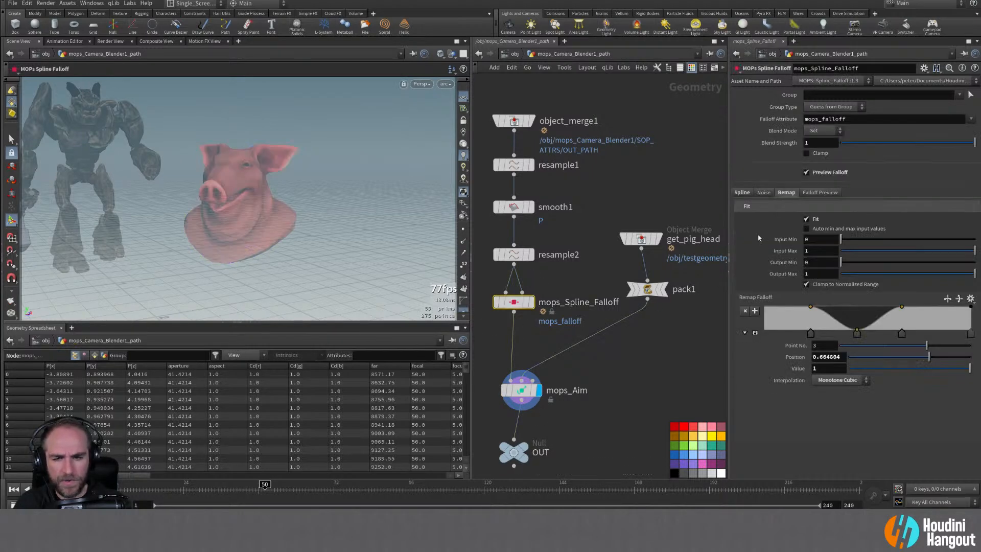
left_click(742, 192)
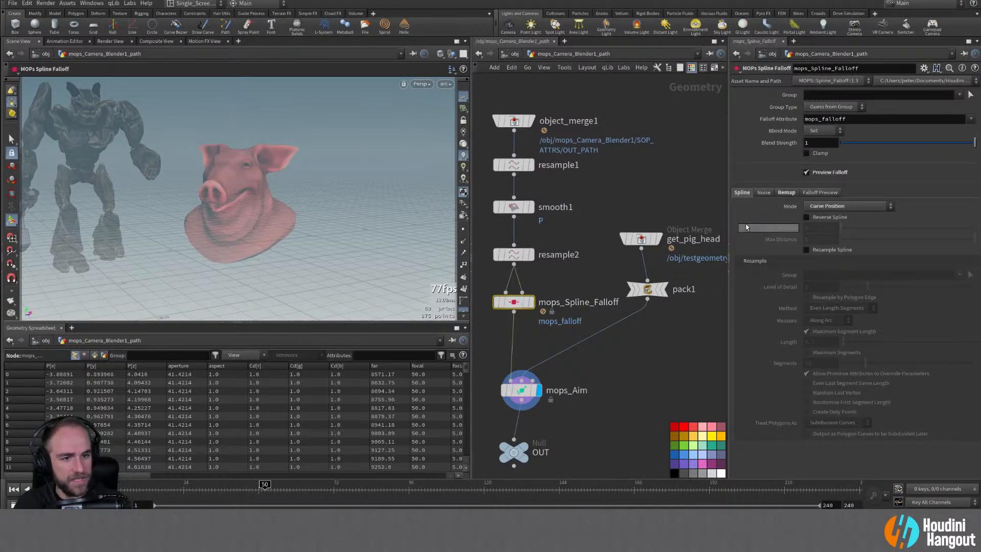
double_click(787, 192)
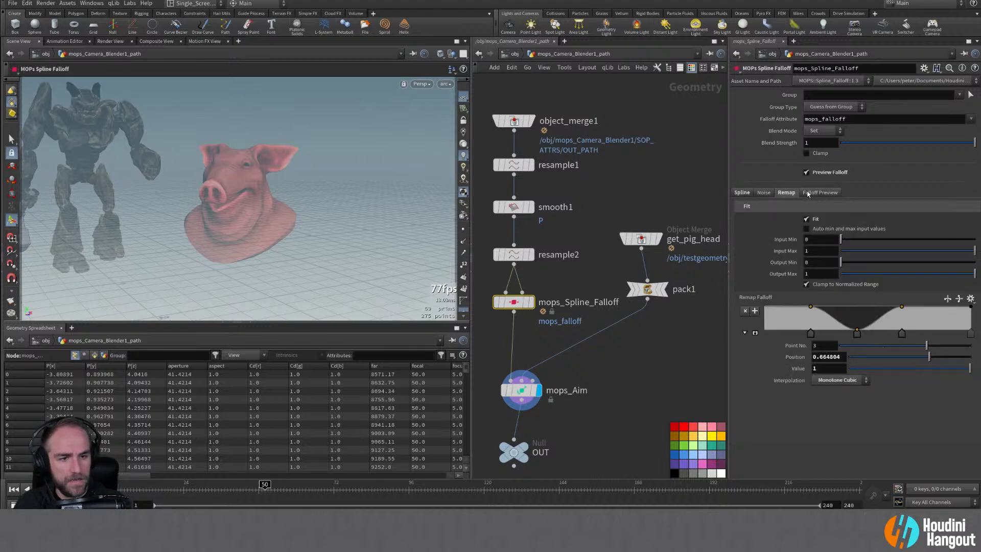
left_click(521, 390)
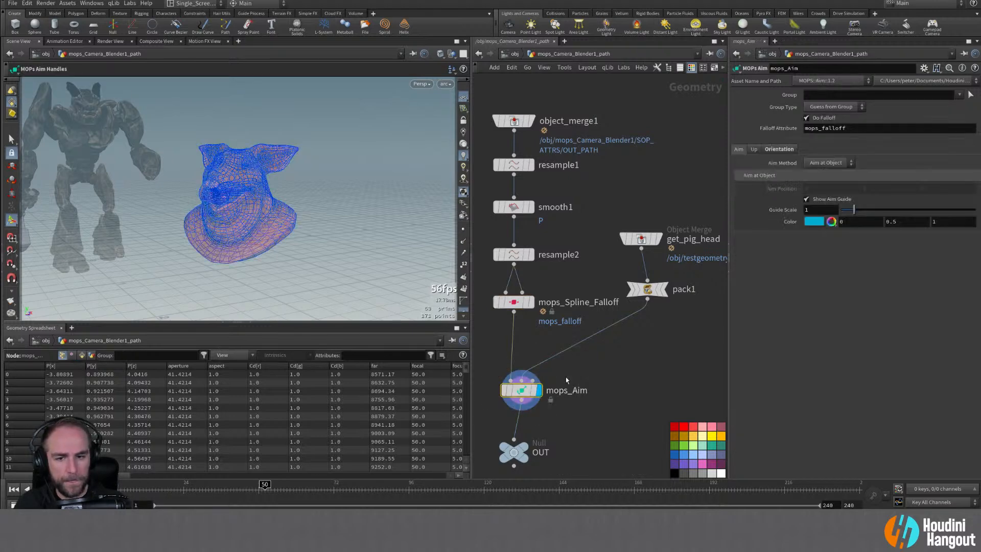
left_click(776, 150)
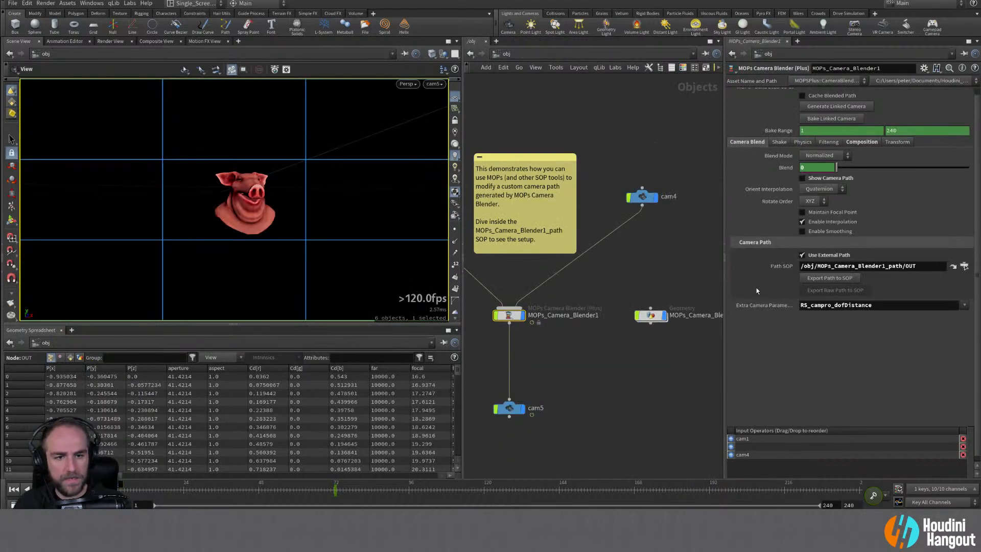
Step: In the example scene's MOPs_Camera_Blender1_path network, examine the settings of MOPs_Spline_Falloff and MOPs_Aim for comparison
double_click(650, 315)
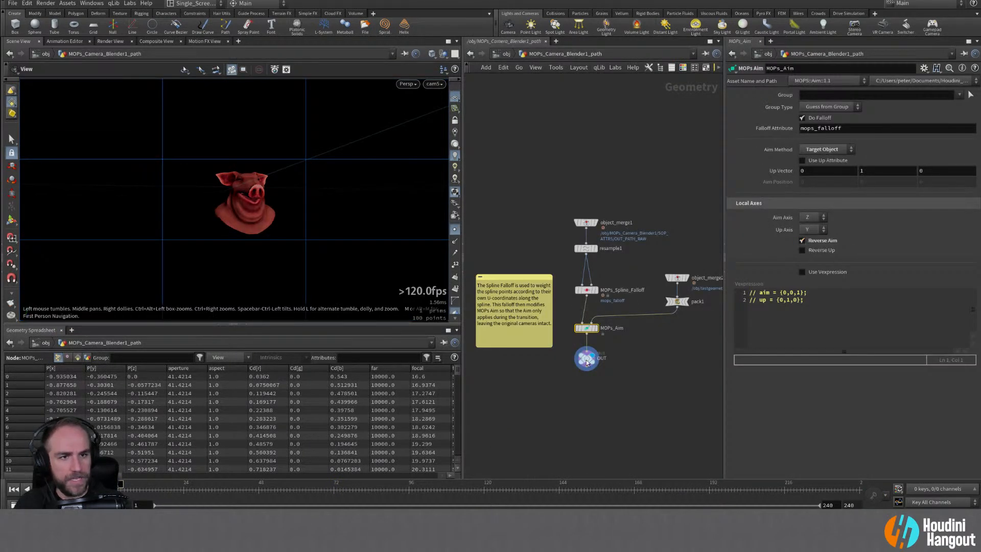
left_click(586, 290)
left_click(738, 193)
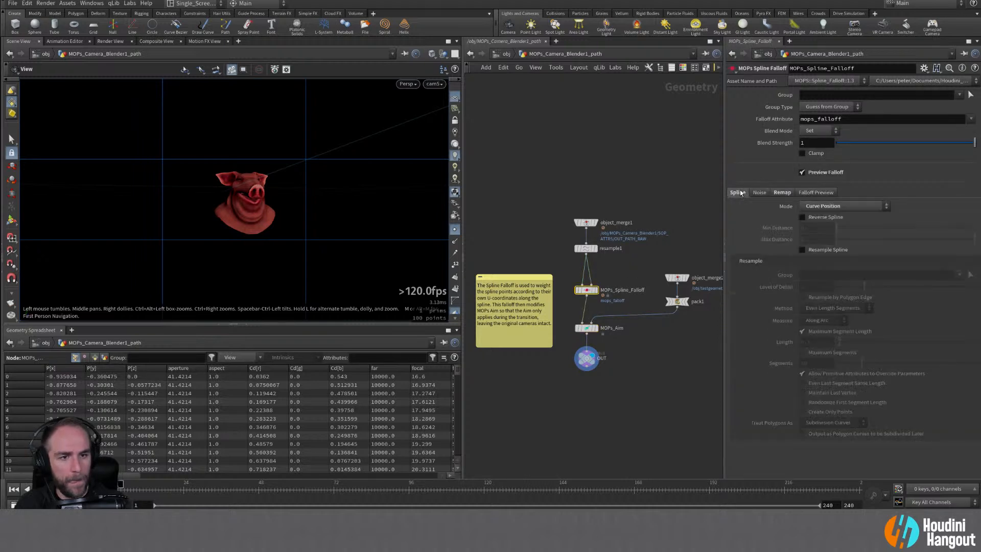
left_click(780, 193)
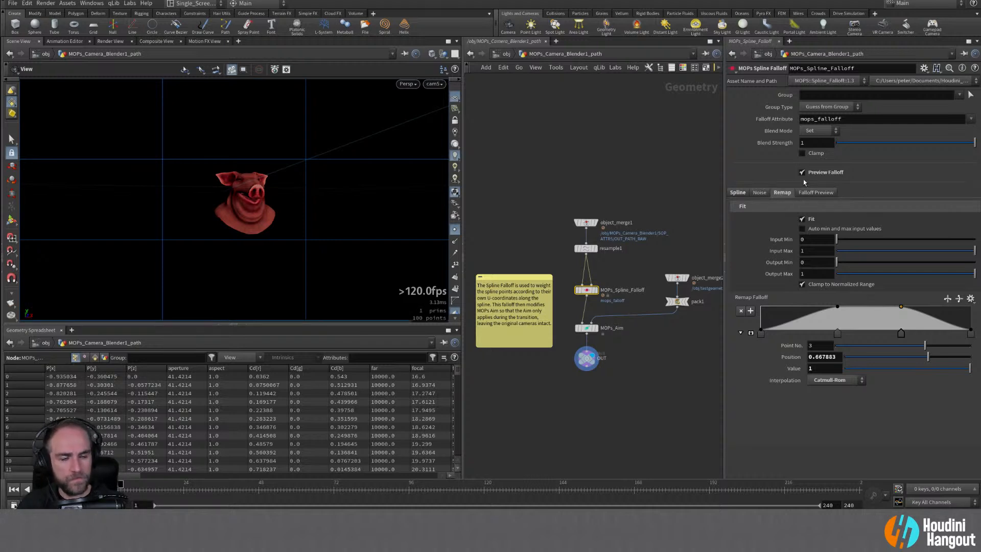
left_click(586, 328)
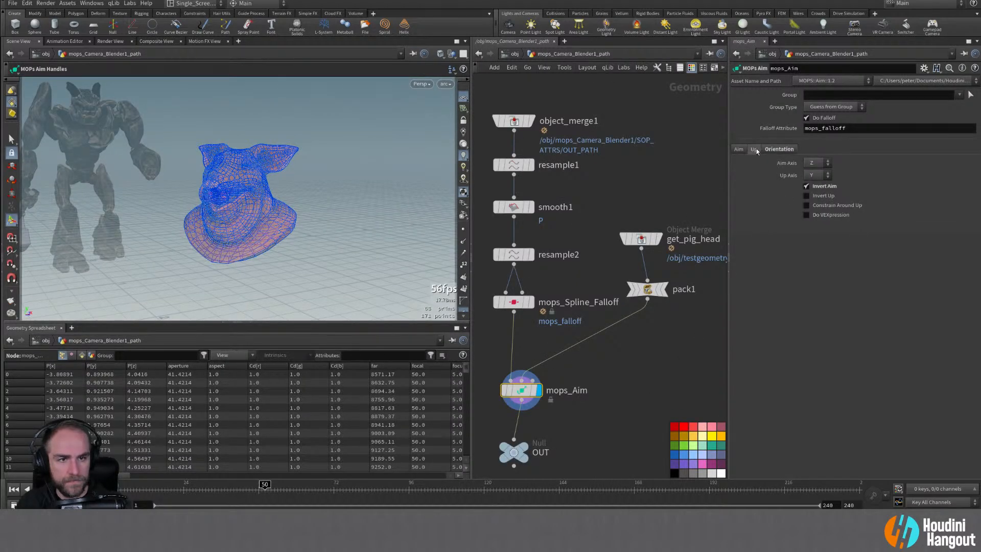
Step: Back in the working scene, try Constrain Around Up in mops_Aim's orientation settings and check it along the timeline
left_click(741, 149)
left_click(753, 149)
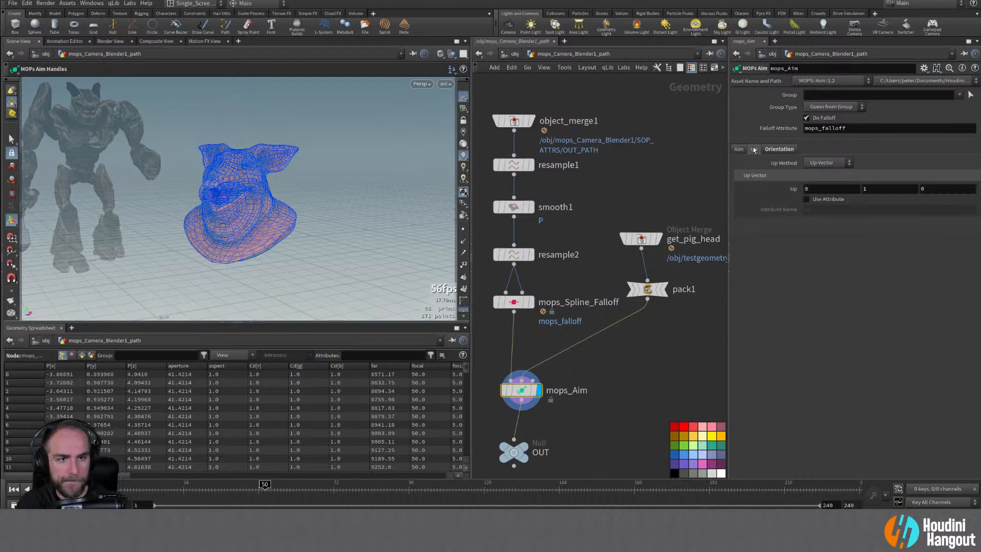
left_click(772, 149)
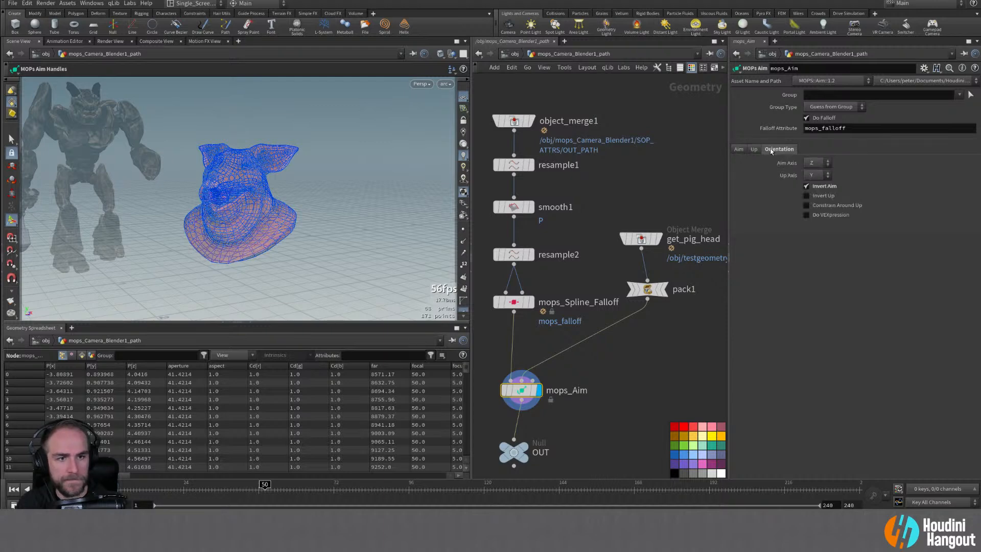
left_click(806, 205)
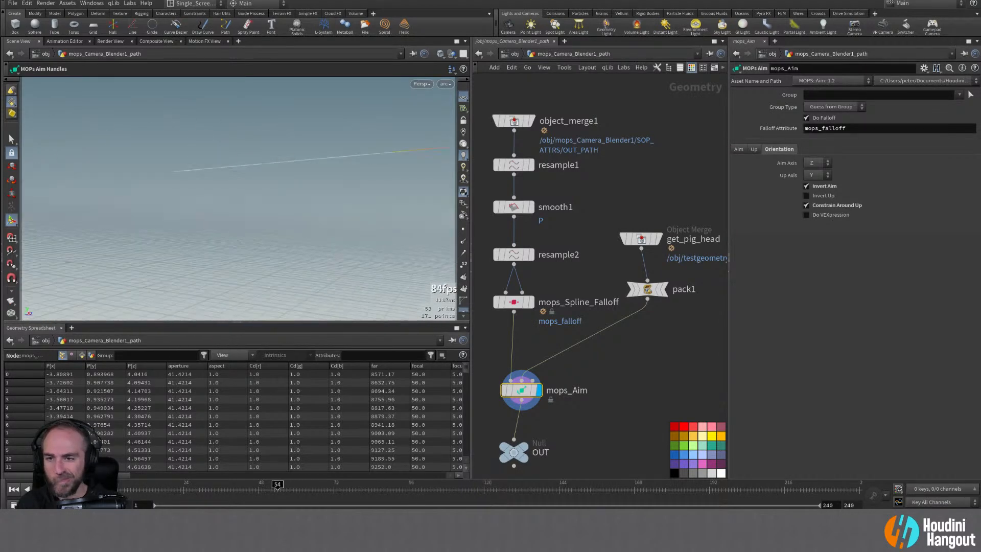
left_click(806, 207)
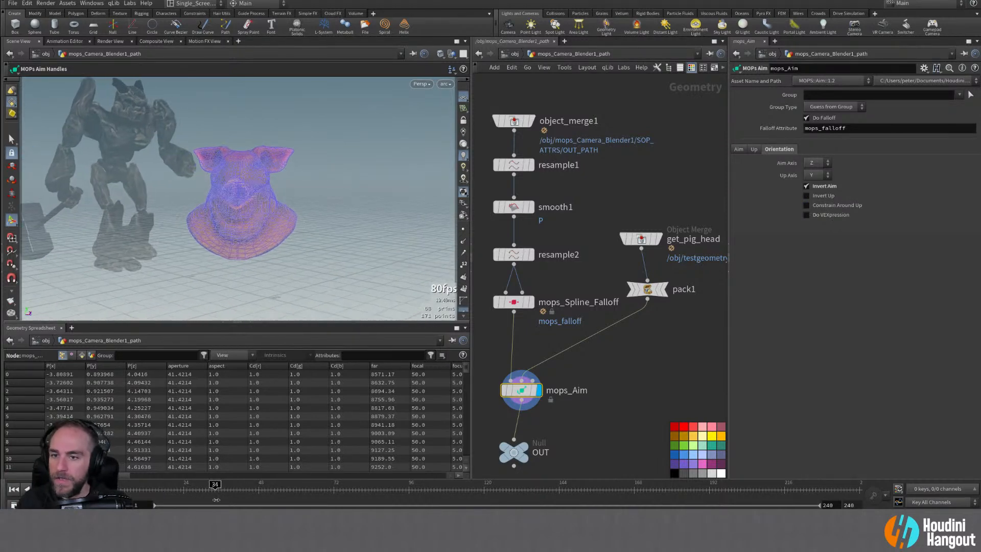
Step: Bypass mops_Spline_Falloff and scrub the timeline to check the aim without the falloff
left_click(497, 302)
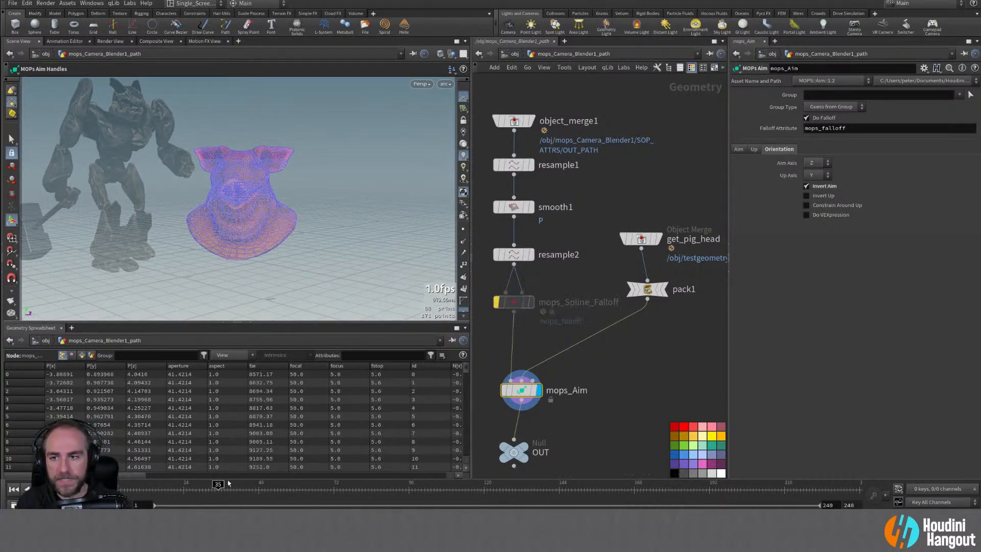
left_click(158, 498)
left_click_drag(158, 498, 260, 494)
left_click_drag(619, 502, 1, 486)
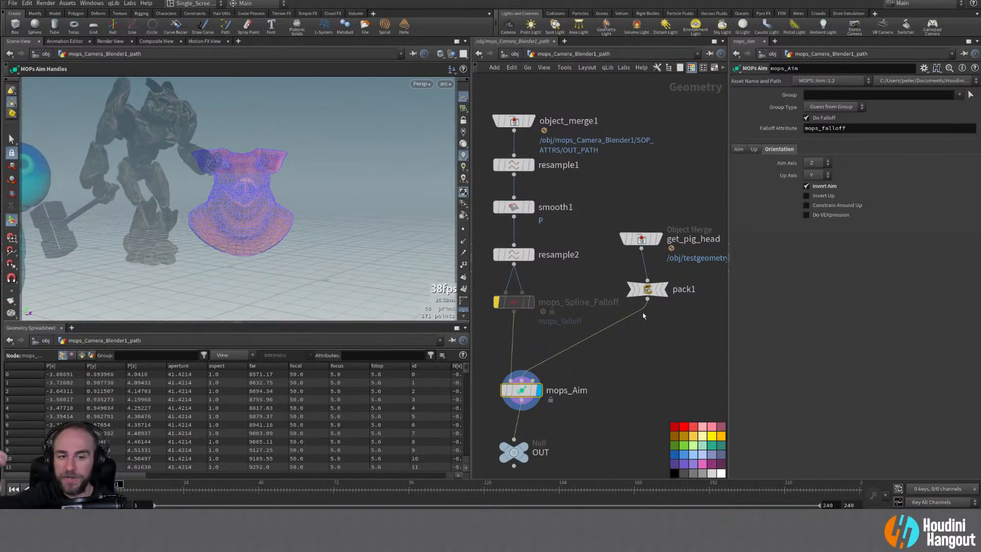
Step: Align get_pig_head above pack1, and check mops_Camera_Blender1's external path settings at object level
left_click(647, 289)
left_click_drag(641, 239, 647, 235)
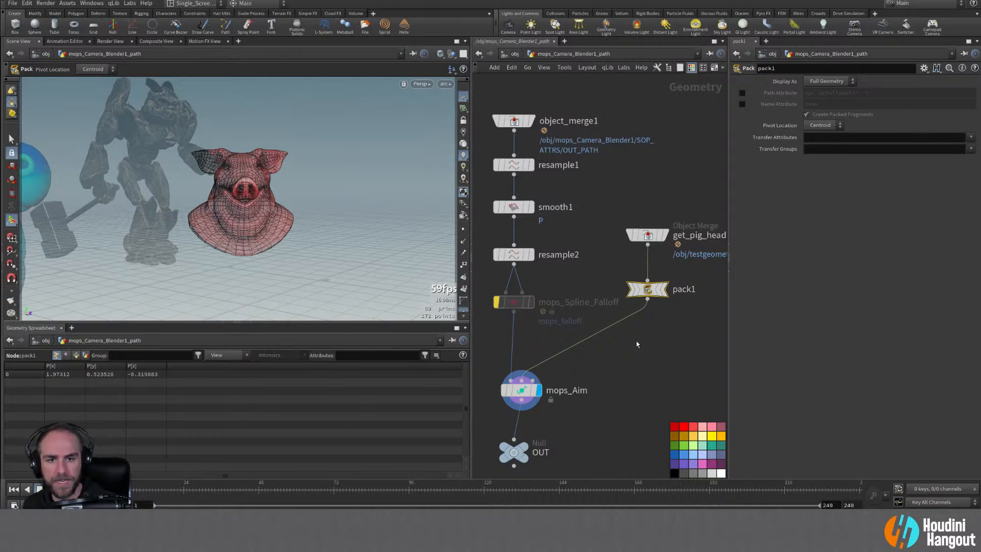
key("u")
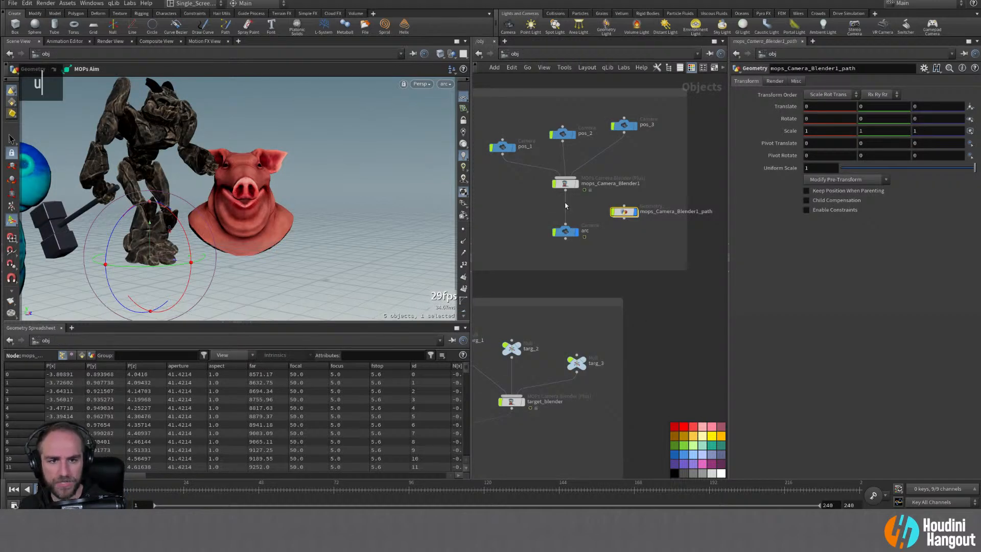
left_click(565, 183)
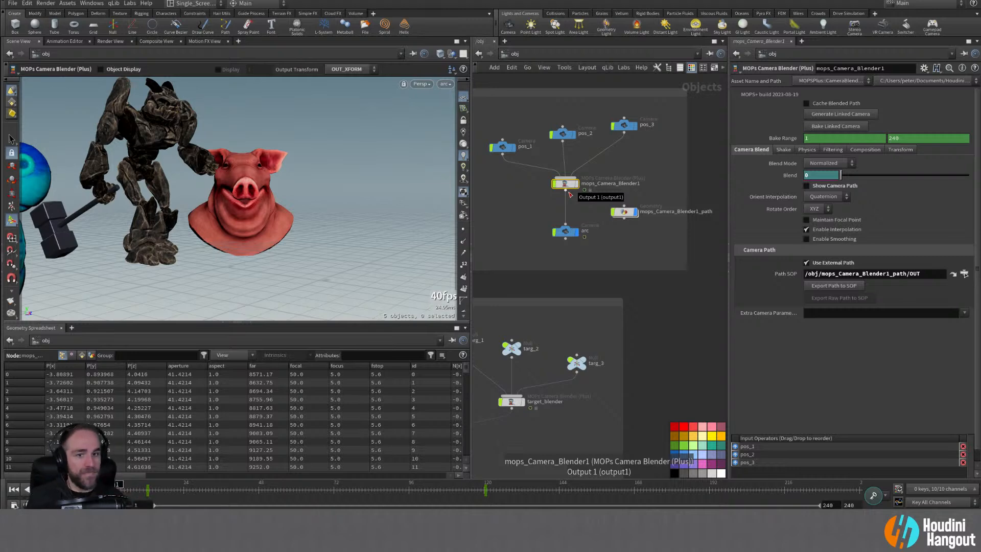
double_click(624, 211)
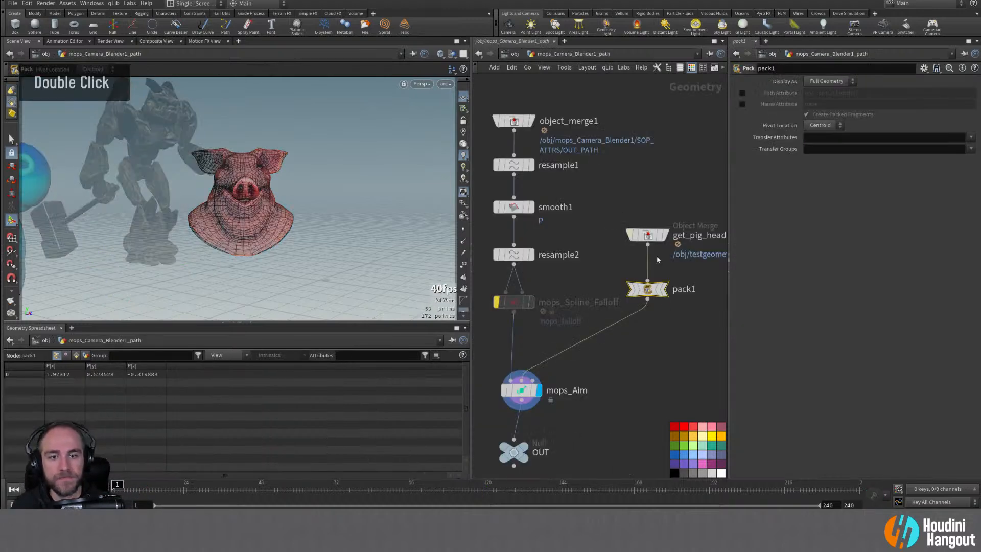
Step: Re-enable mops_Spline_Falloff and switch mops_Aim to version 1.1 of the MOPs Aim node
left_click(495, 301)
left_click(519, 394)
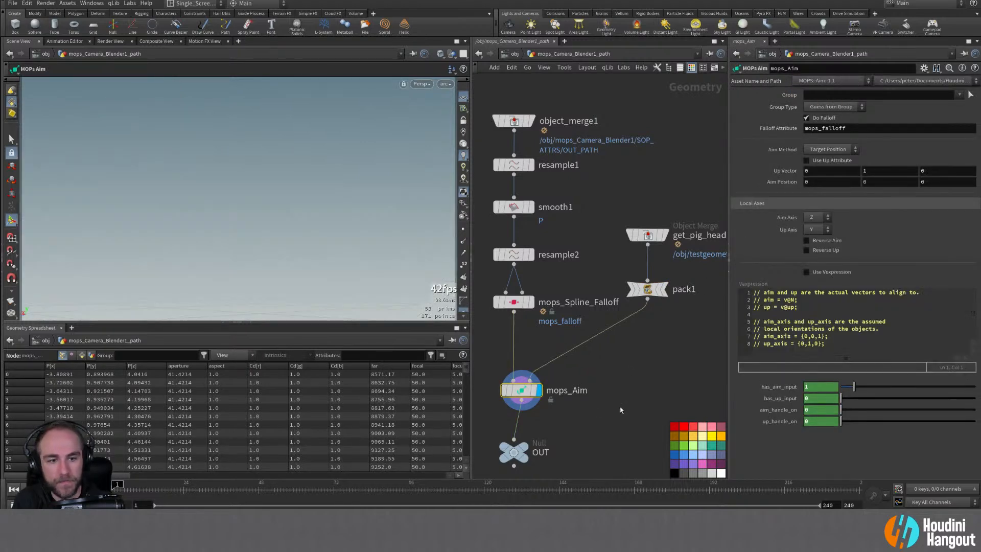
key("Up")
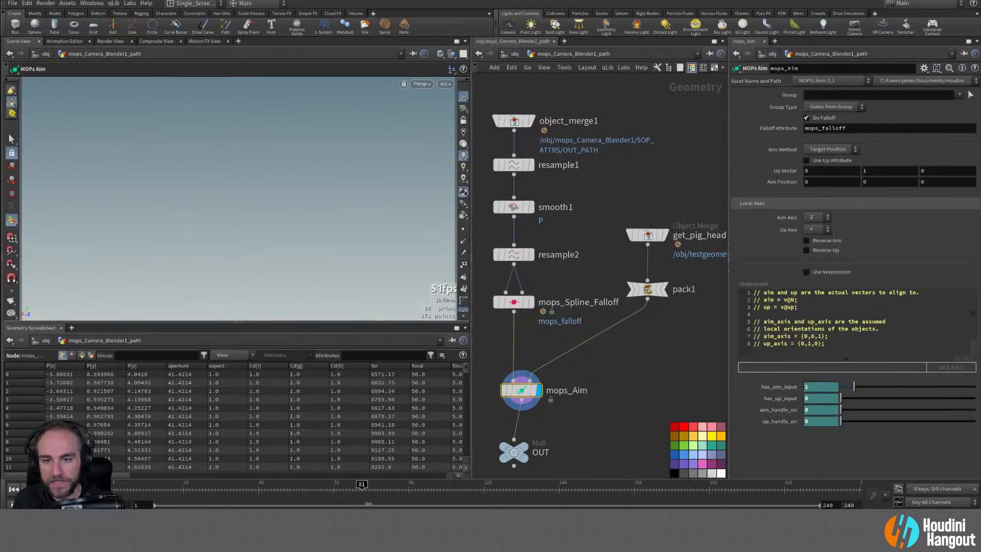
Step: Set mops_Aim's Aim Method to Target Object, previewing it at frame 58
left_click_drag(363, 506, 292, 504)
left_click(830, 149)
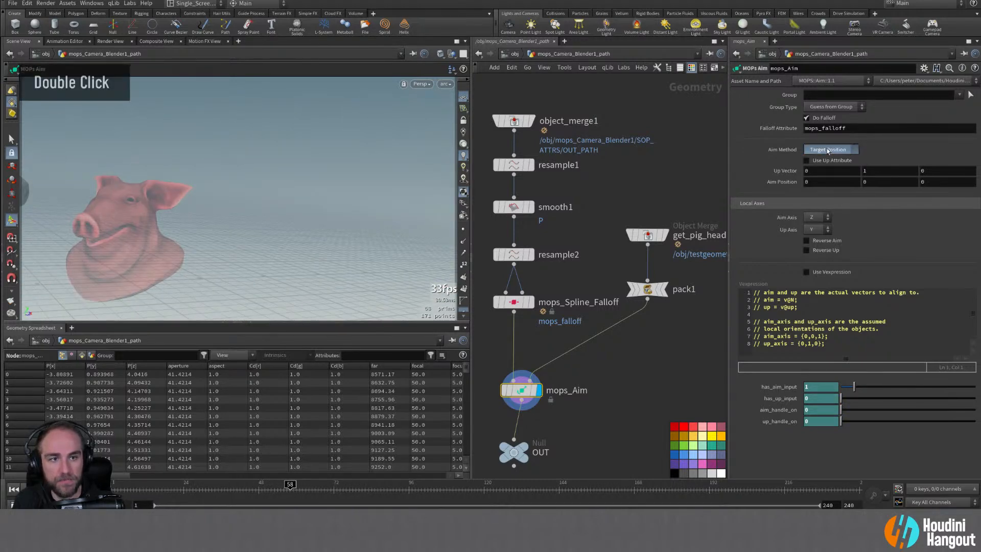
left_click(826, 169)
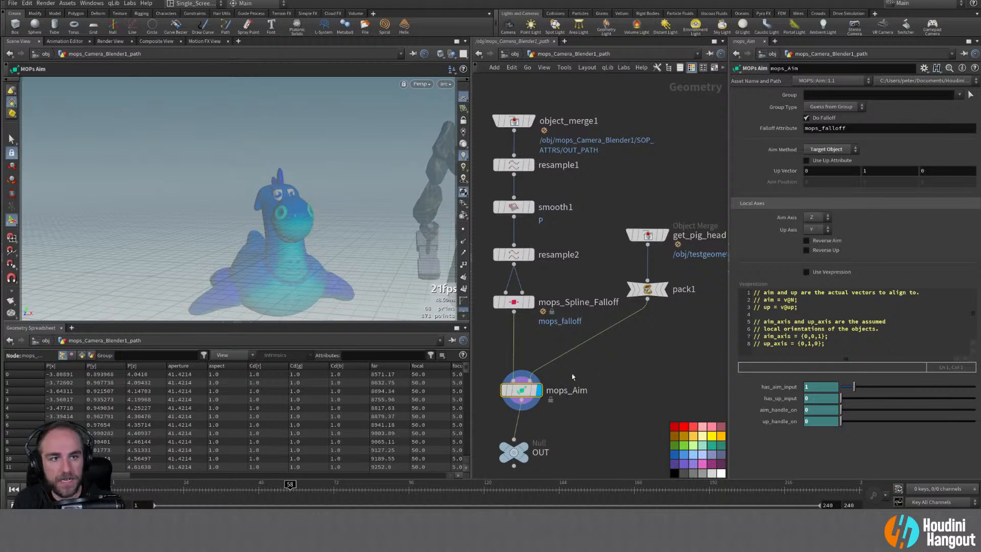
Step: Enable Reverse Aim on mops_Aim and return the timeline to frame 1
left_click(807, 241)
left_click_drag(290, 505, 118, 504)
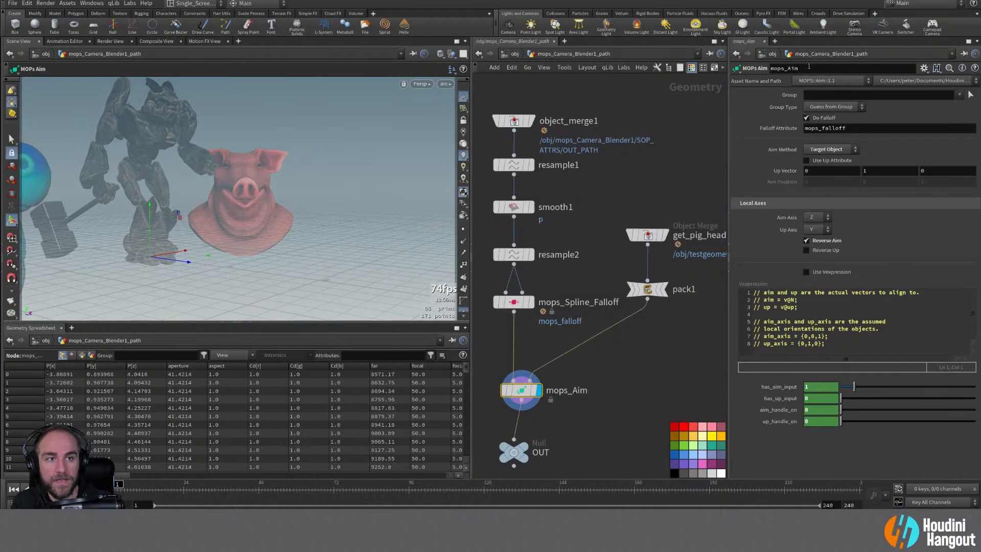
Step: Switch mops_Aim between versions 1.2 and 1.1 of the MOPs Aim node to compare their results
left_click(817, 81)
left_click(817, 91)
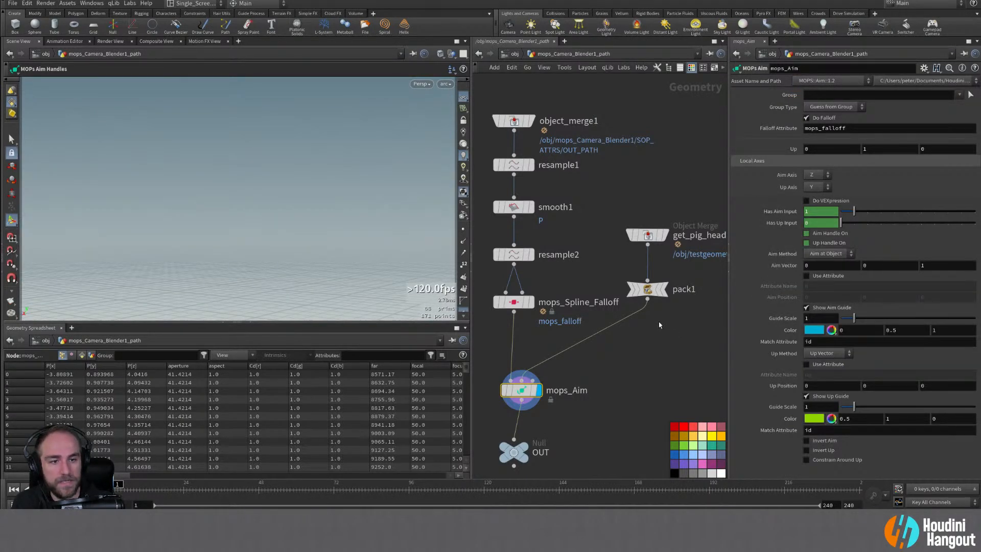
left_click(823, 84)
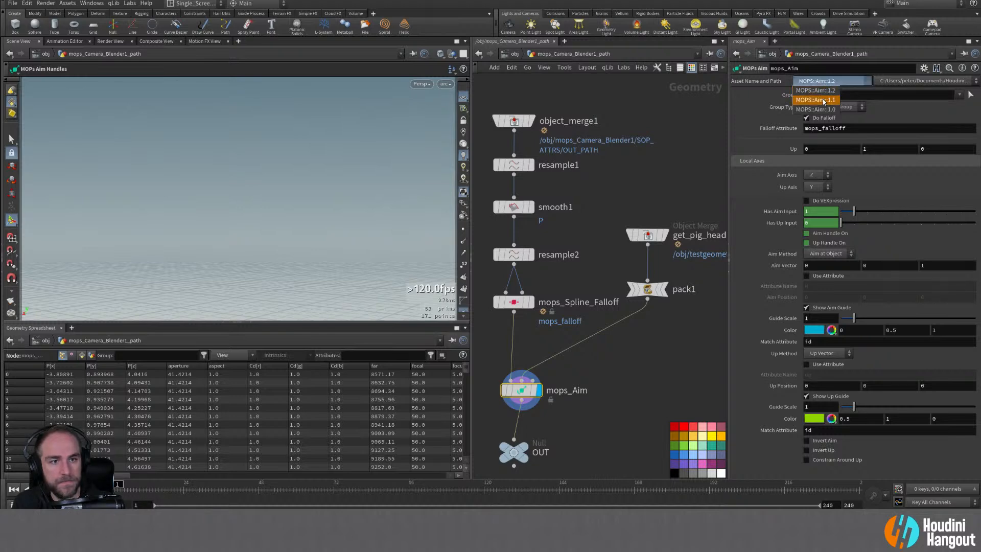
left_click(823, 101)
double_click(822, 89)
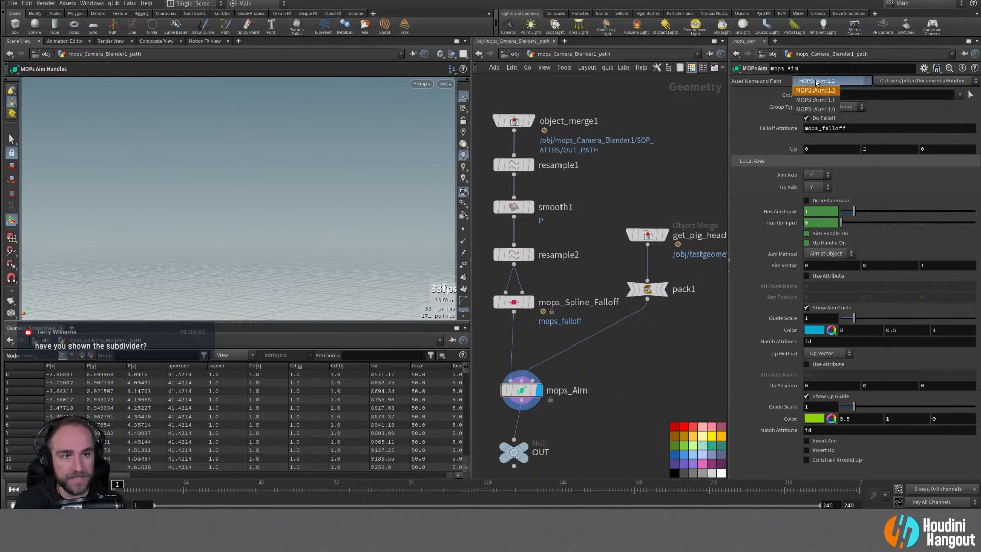
Step: Return mops_Aim to version 1.1 with Reverse Aim enabled and Aim Method set to Target Object
left_click(816, 82)
left_click(822, 99)
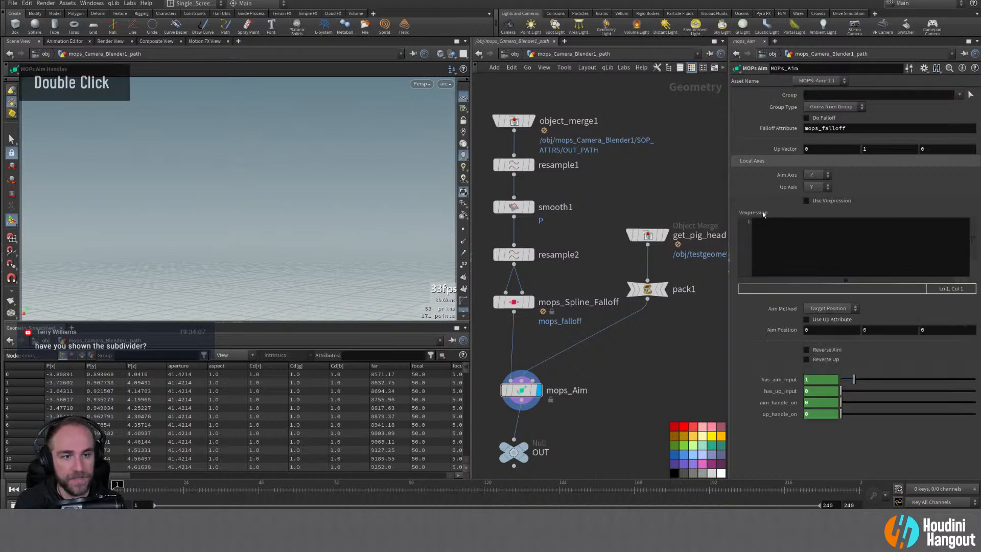
left_click(526, 388)
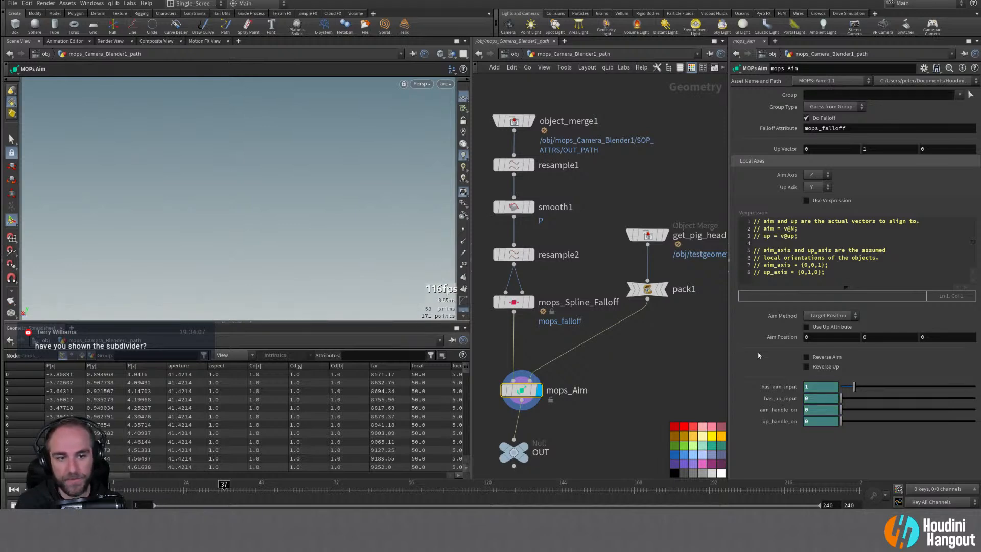
left_click(806, 357)
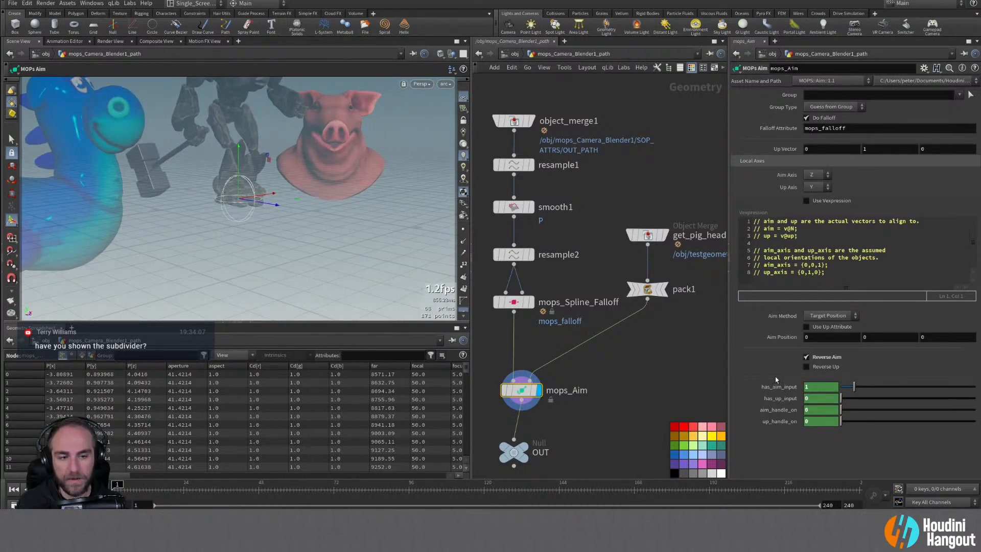
left_click(829, 315)
left_click(825, 326)
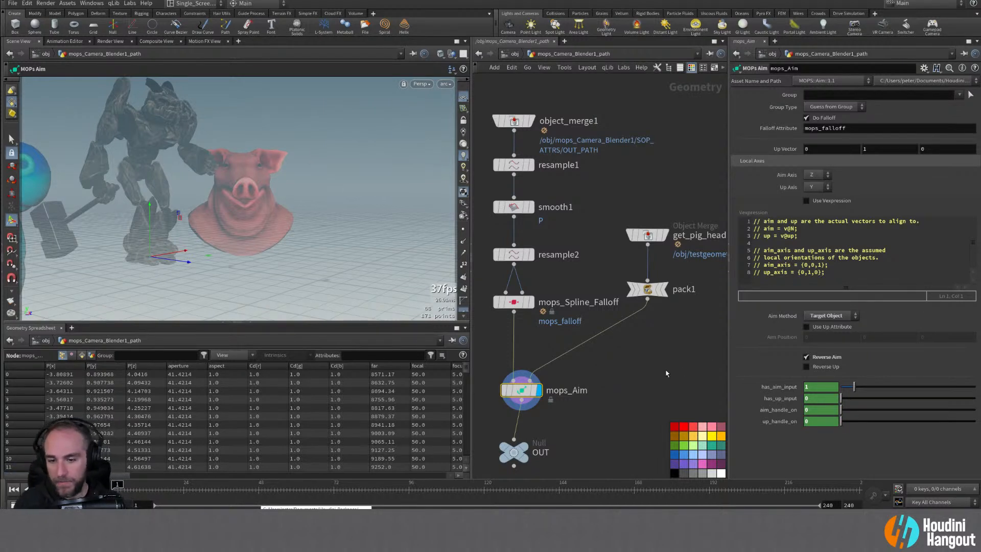
left_click(603, 376)
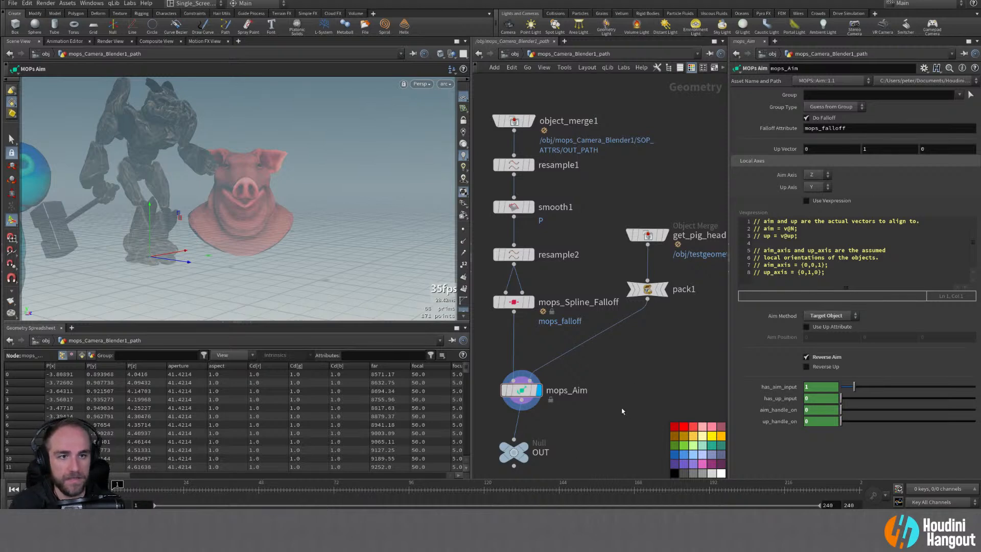
Step: Return to object level and save the scene as a new file named MOPs_Camera_Blend.hip
key("u")
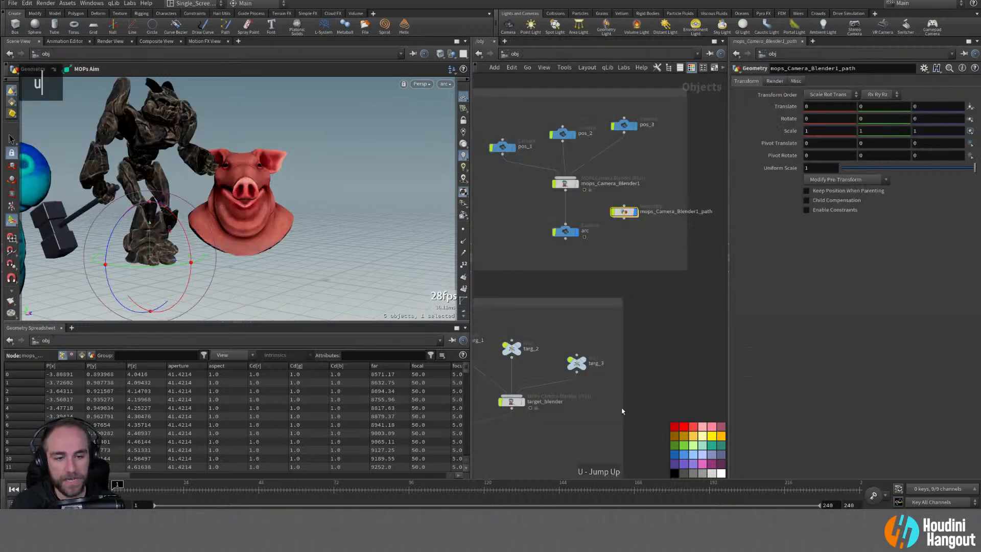
middle_click_drag(579, 275, 603, 290)
right_click_drag(604, 291, 580, 302)
middle_click_drag(594, 301, 624, 294, "alt")
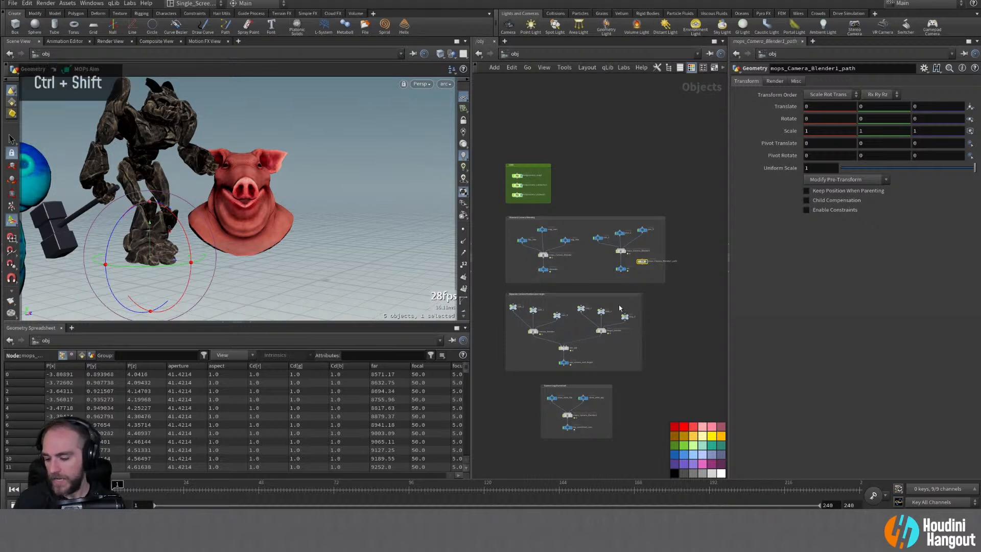
key("ctrl+shift+s")
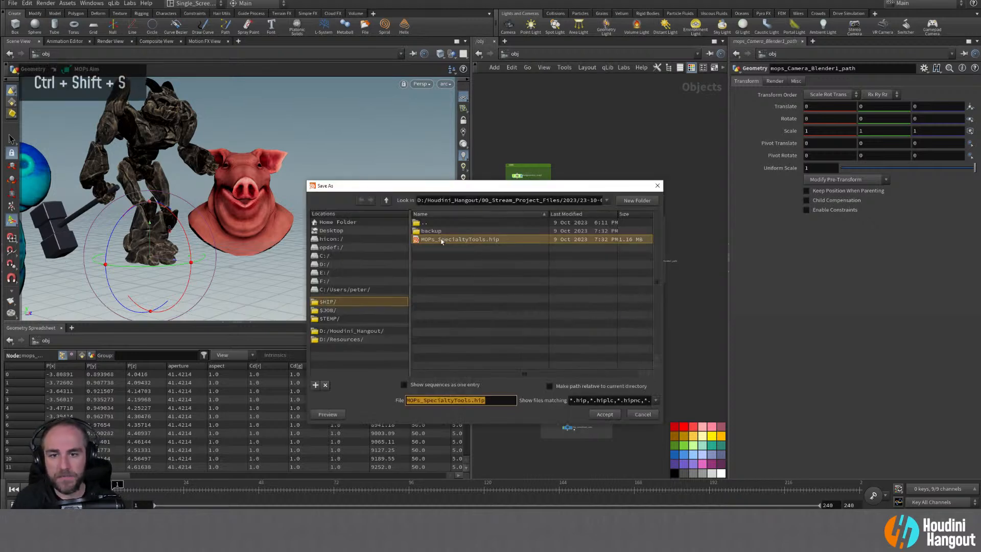
left_click(471, 400)
left_click_drag(471, 400, 423, 402)
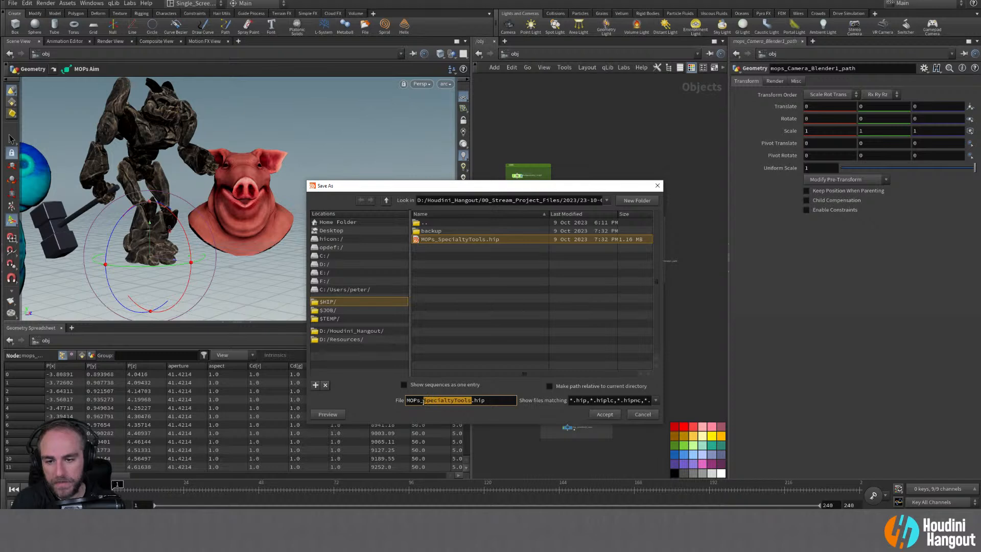
type("Camera_")
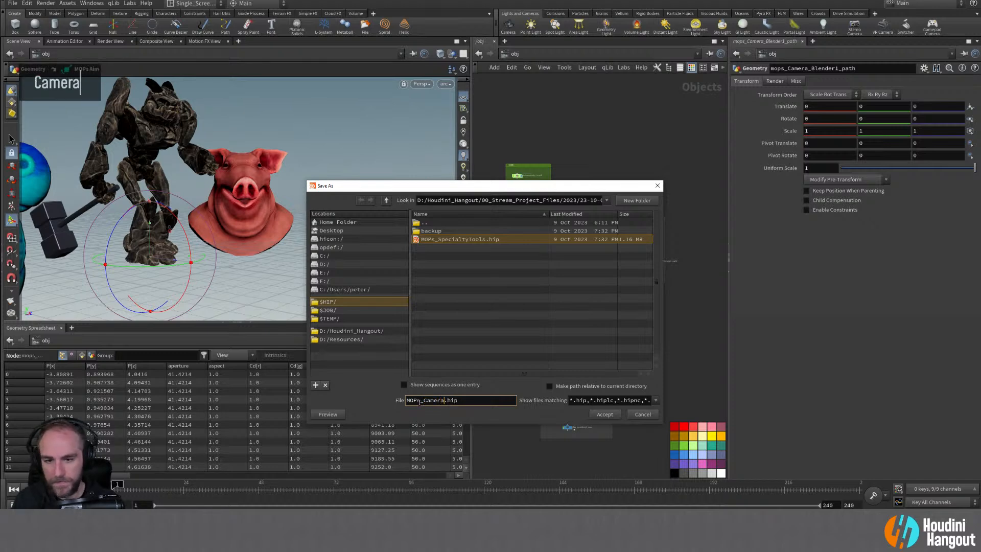
type("Blend")
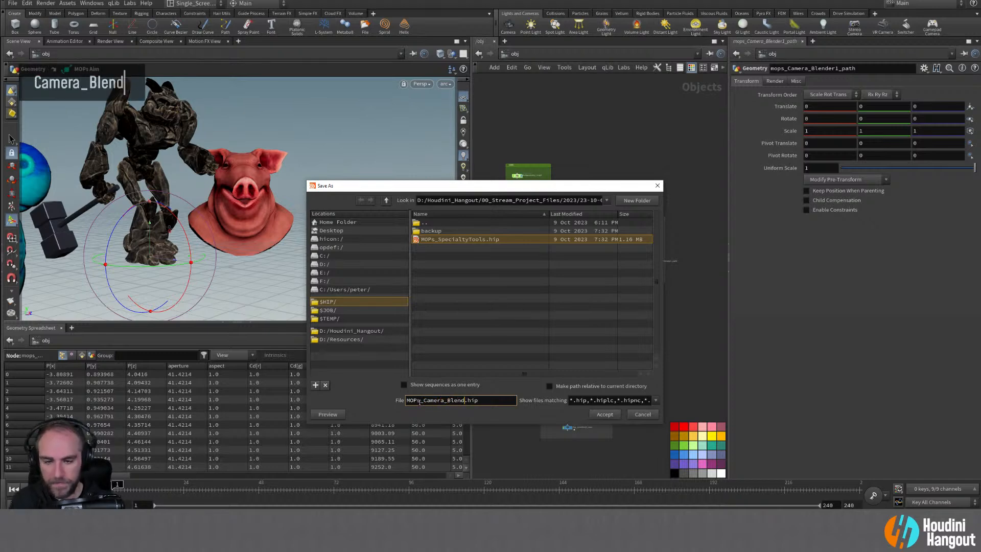
key("Return")
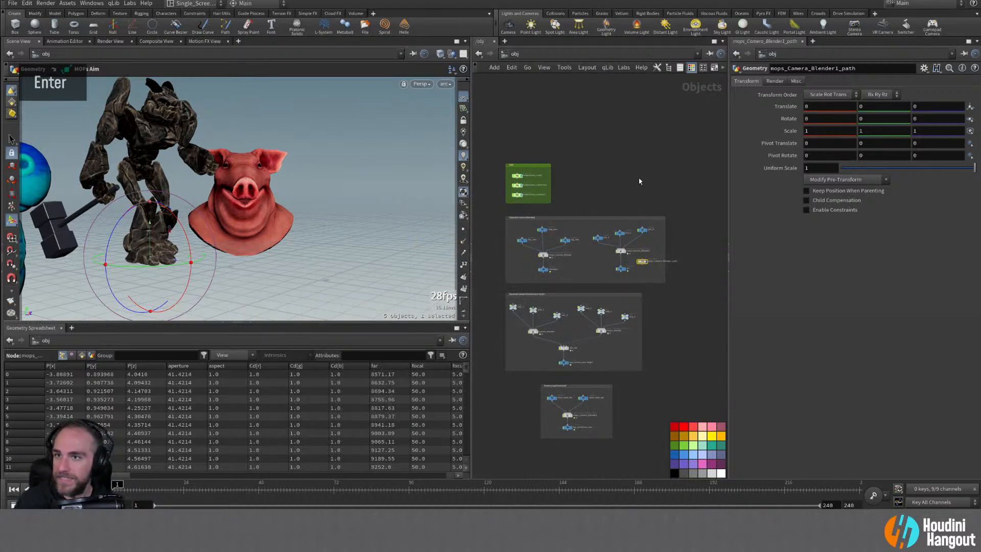
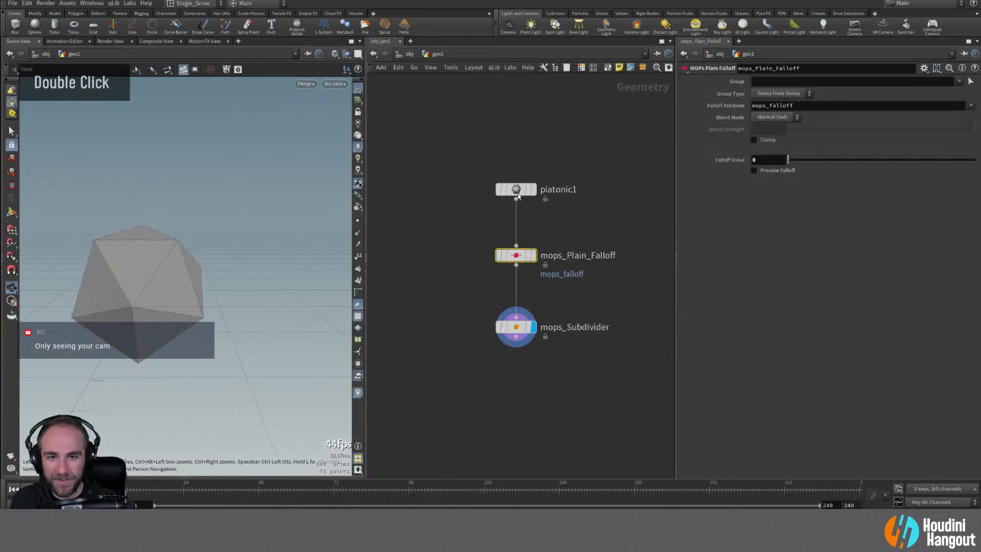
Step: Move platonic1 slightly closer to mops_Plain_Falloff and compare the displayed outputs of mops_Plain_Falloff and mops_Subdivider
middle_click_drag(485, 297, 460, 308)
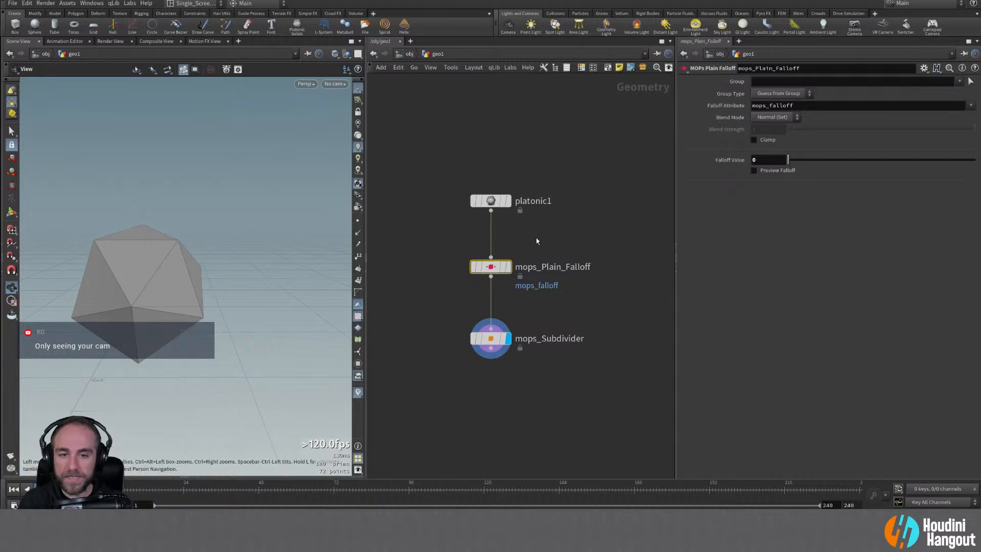
left_click_drag(490, 201, 490, 206)
double_click(509, 267)
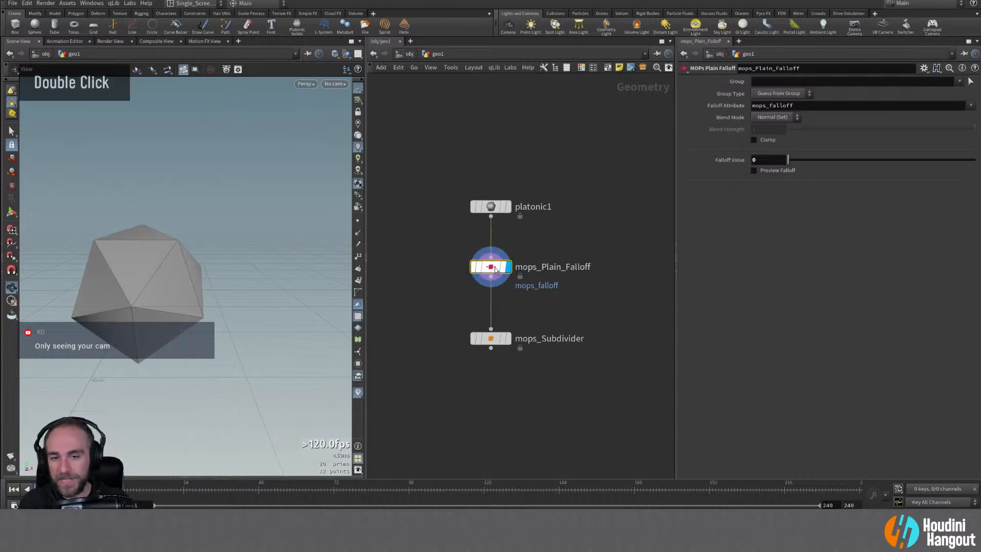
left_click(508, 338)
left_click(494, 342)
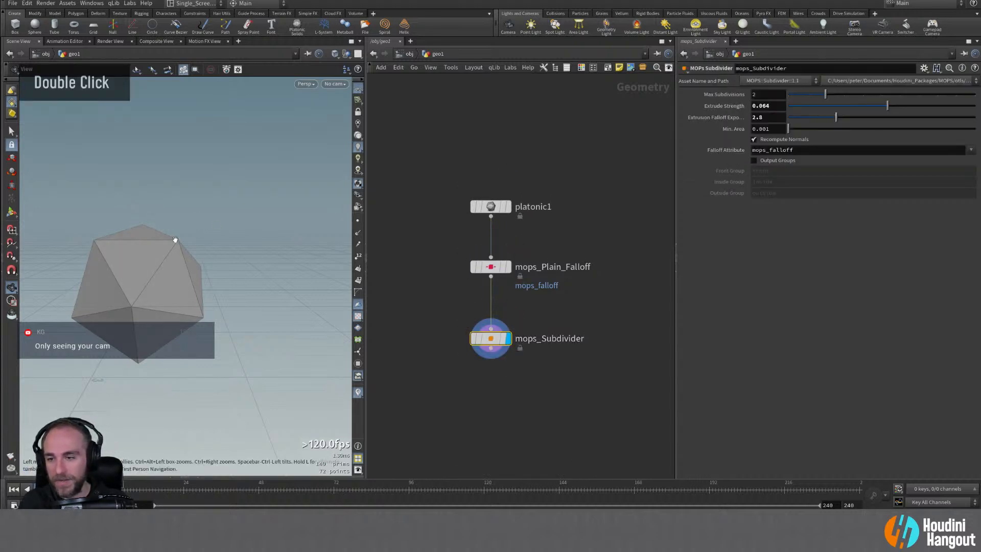
left_click_drag(175, 237, 182, 258, "alt")
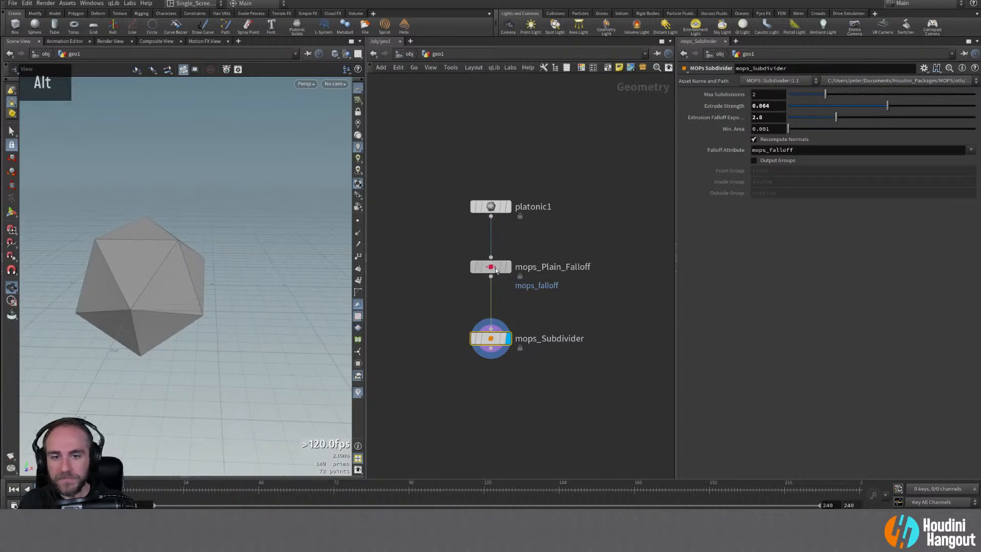
Step: Raise mops_Plain_Falloff's Falloff Value to 0.893, inspect the subdivided shape, and settle the value at 0.704
left_click(495, 267)
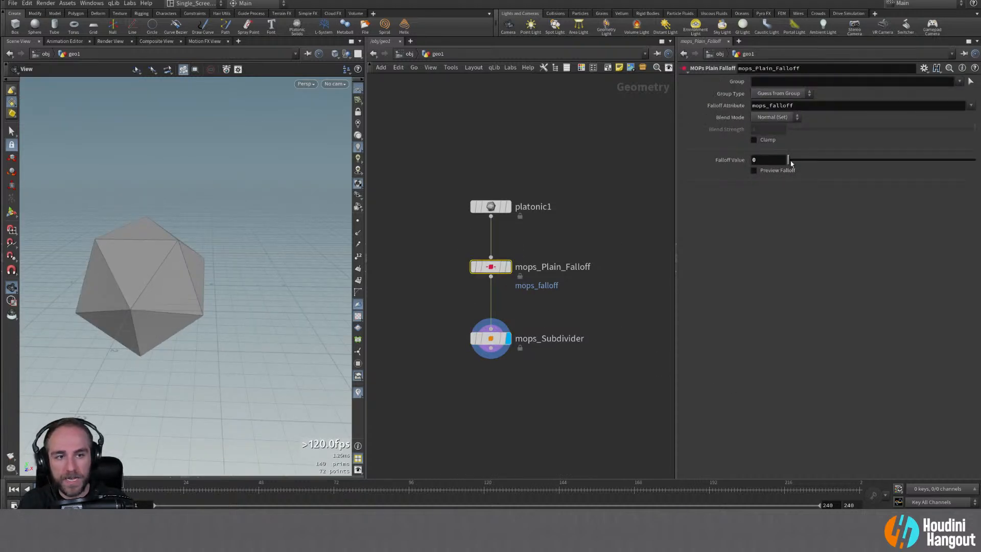
left_click_drag(790, 162, 955, 160)
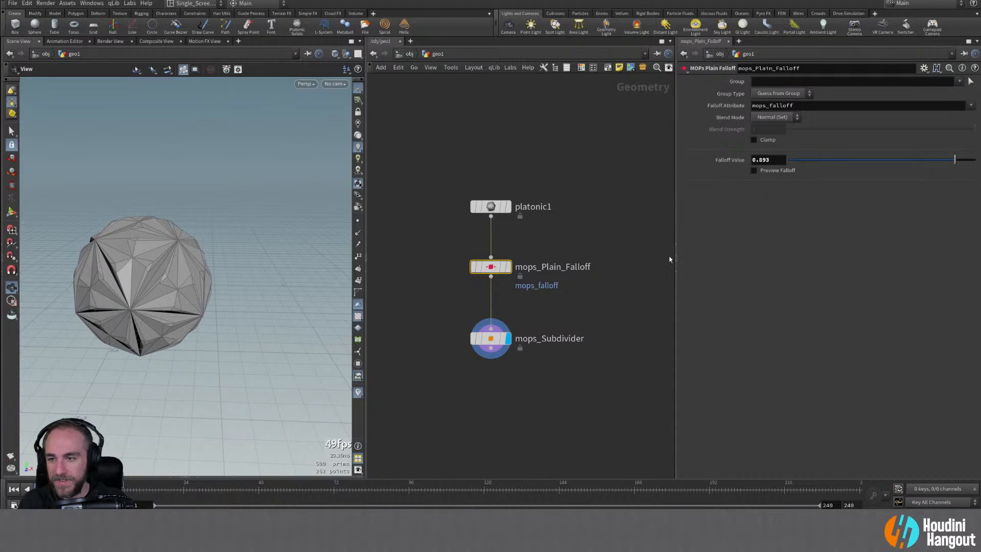
middle_click_drag(271, 258, 278, 253, "alt")
right_click_drag(279, 253, 214, 247, "alt")
middle_click_drag(215, 247, 245, 238, "alt")
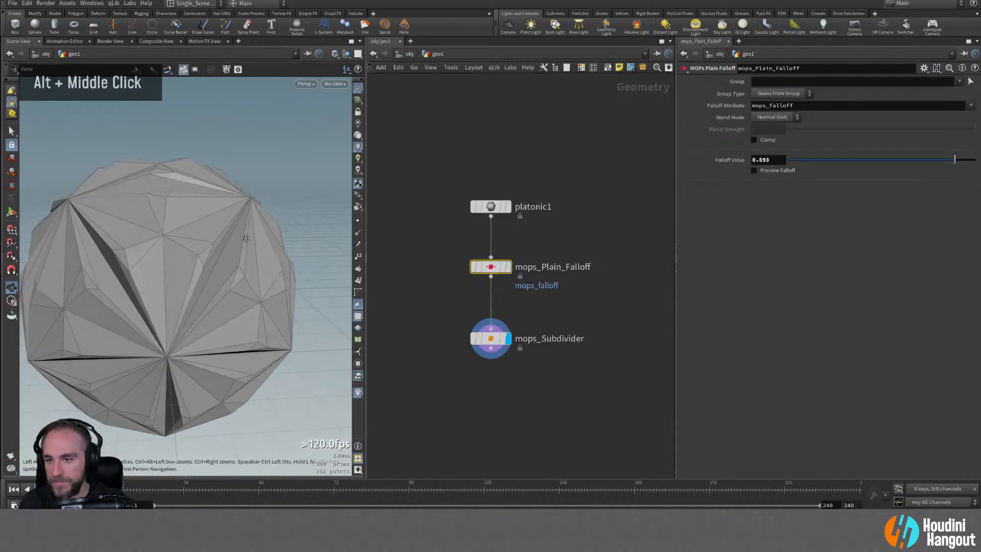
right_click_drag(245, 239, 213, 234, "alt")
left_click_drag(213, 235, 513, 207, "alt")
left_click_drag(953, 161, 921, 177)
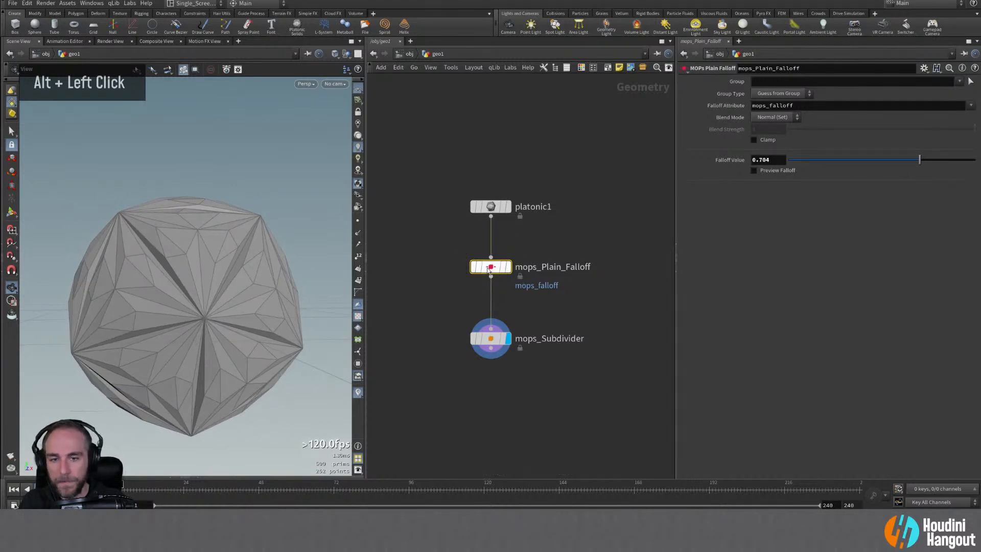
Step: Reset mops_Subdivider's extrusion parameters to their defaults and set Extrude Strength to 0.244
left_click(484, 346)
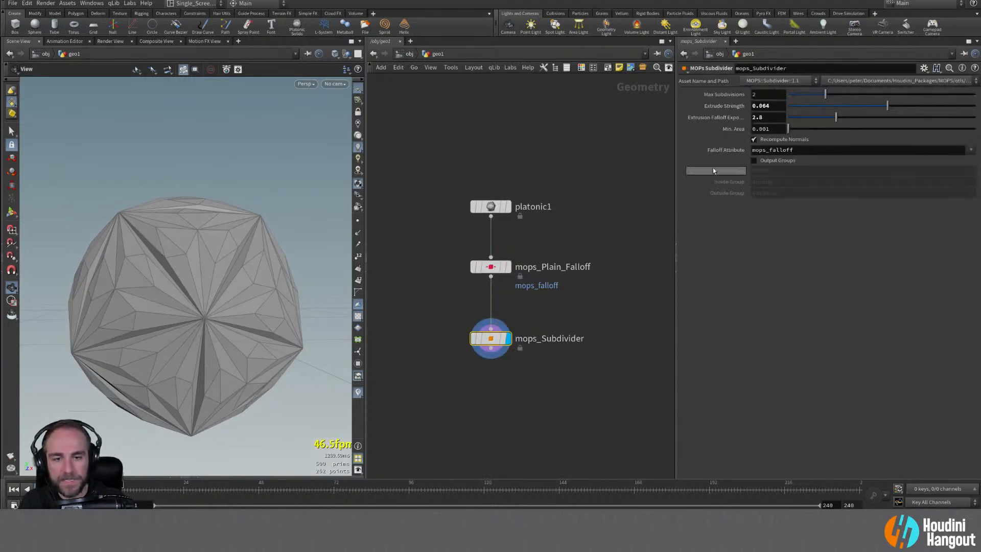
middle_click(714, 117, "ctrl")
left_click_drag(219, 240, 158, 262, "alt")
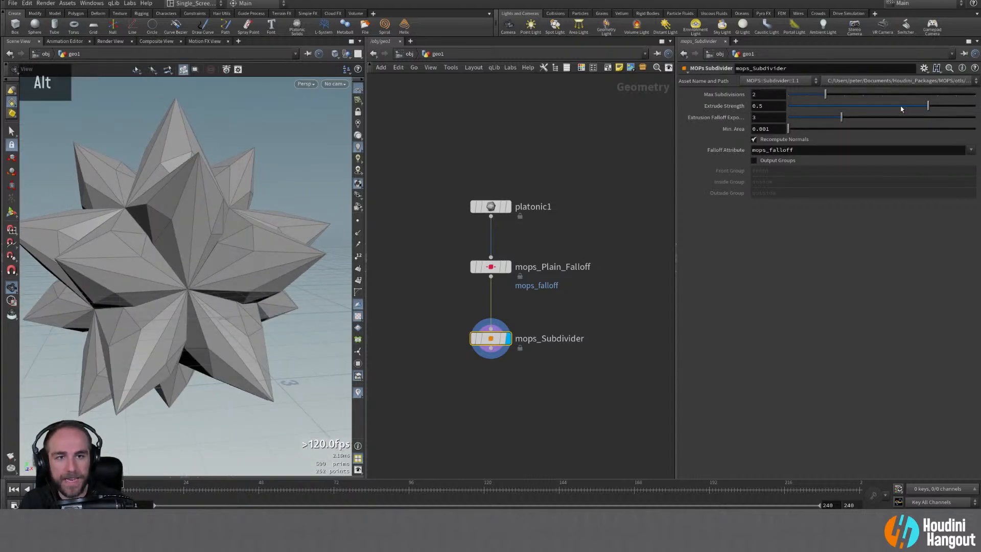
left_click_drag(928, 106, 904, 106)
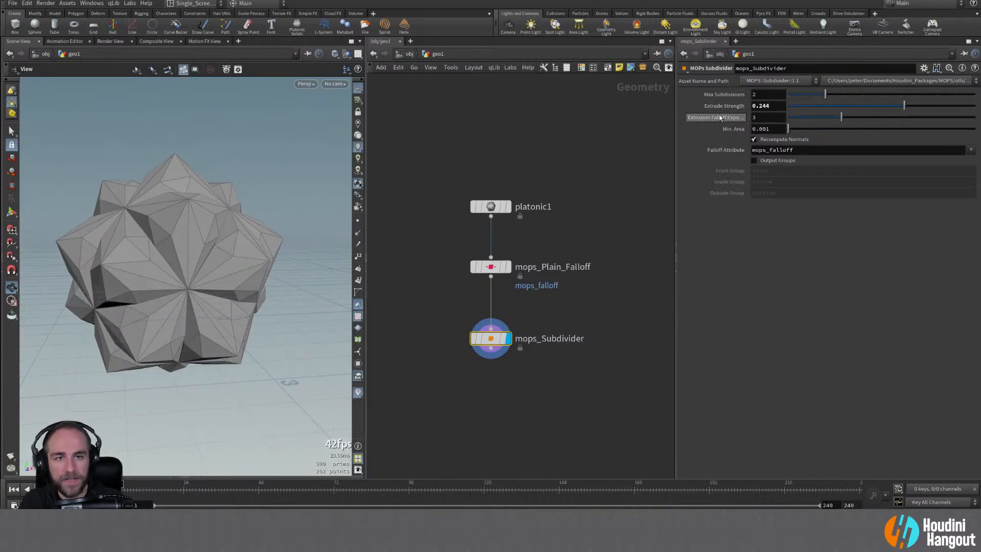
Step: Try an Extrusion Falloff Exponent of 5.7 and a changed Min. Area on mops_Subdivider
mouse_move(719, 120)
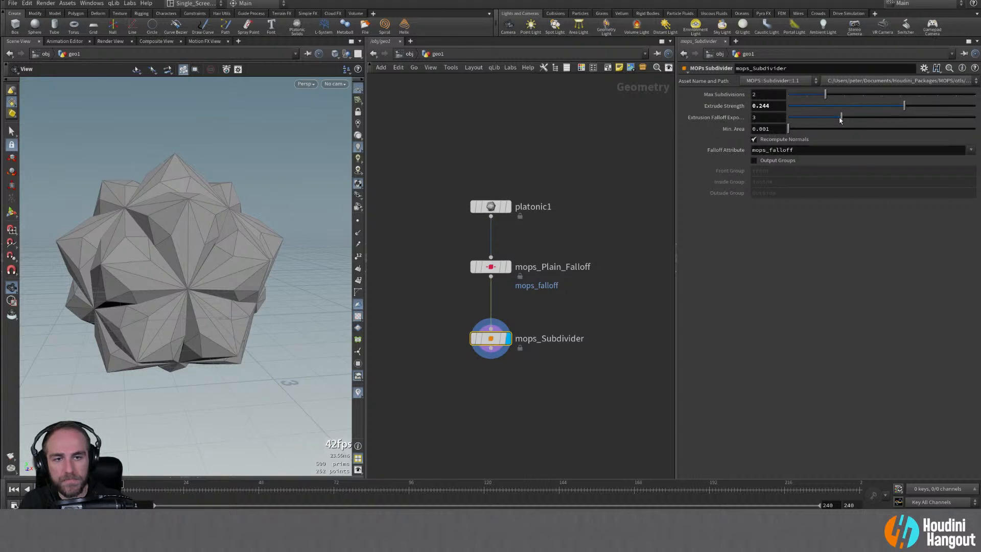
left_click_drag(840, 116, 912, 120)
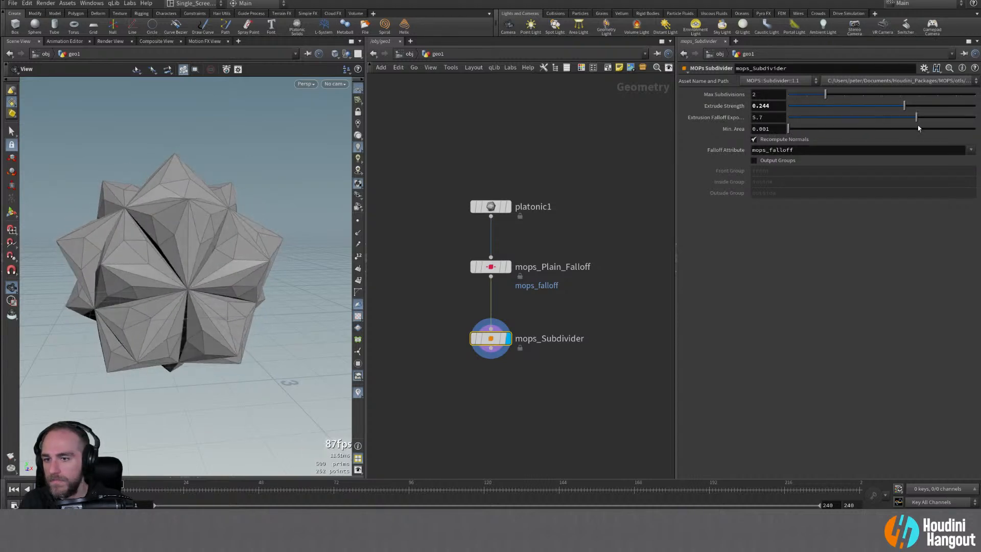
key("ctrl+z")
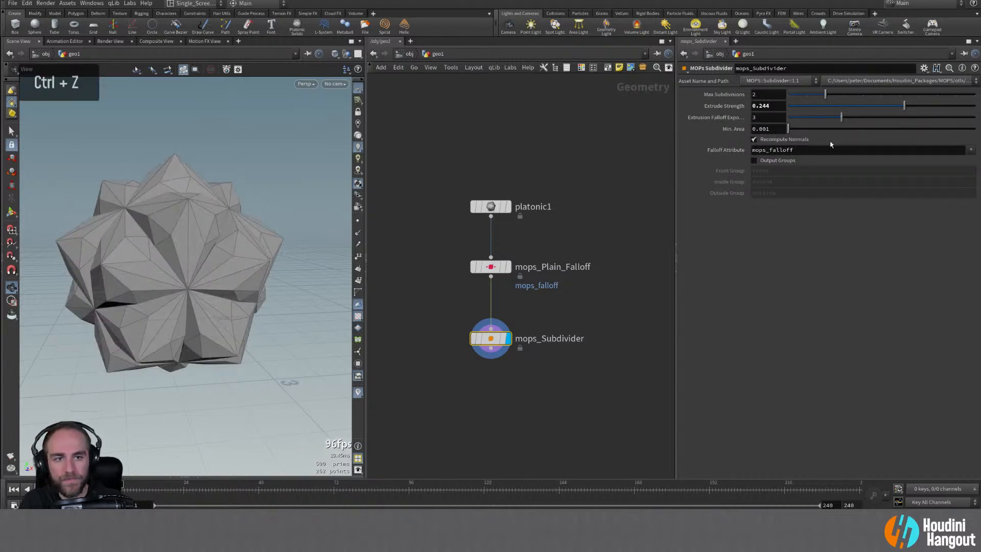
mouse_move(788, 129)
left_mouse_down()
mouse_move(800, 131)
mouse_move(791, 133)
left_mouse_up()
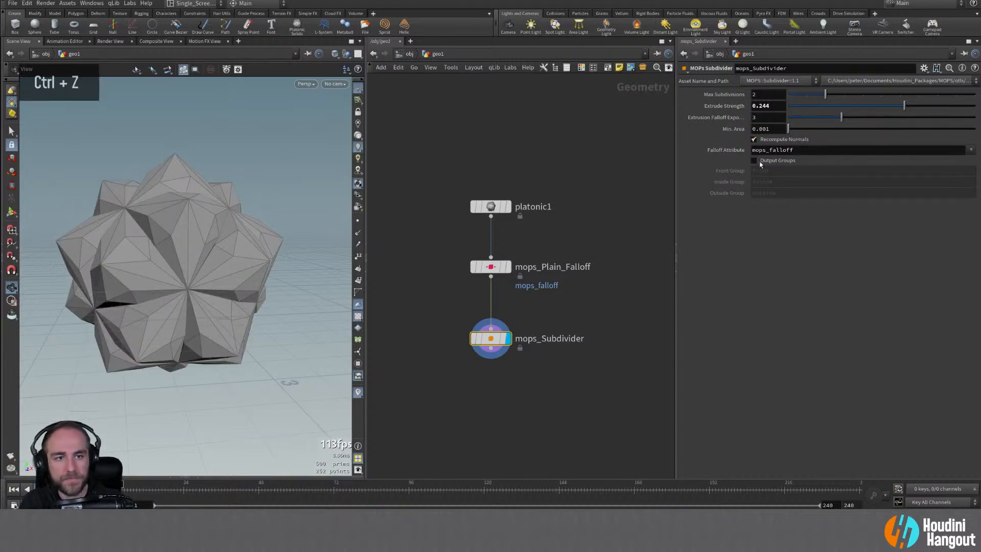
Step: Set mops_Subdivider's Extrude Strength to 0.179, Extrusion Falloff Exponent to 3.21, and Max Subdivisions to 5
left_click_drag(827, 96, 899, 111)
mouse_move(836, 123)
left_mouse_down()
mouse_move(830, 116)
mouse_move(945, 117)
mouse_move(849, 127)
left_mouse_up()
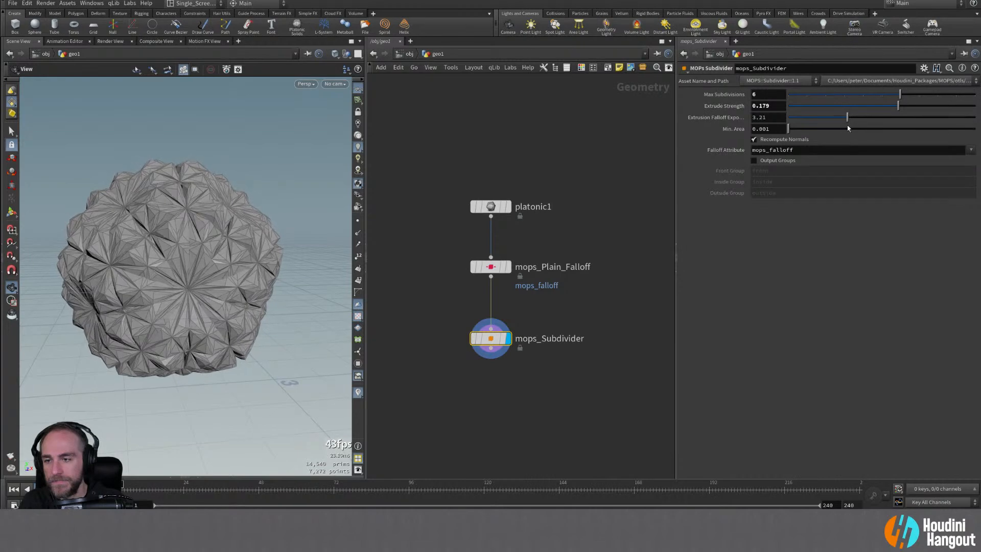
left_click_drag(249, 247, 243, 233, "alt")
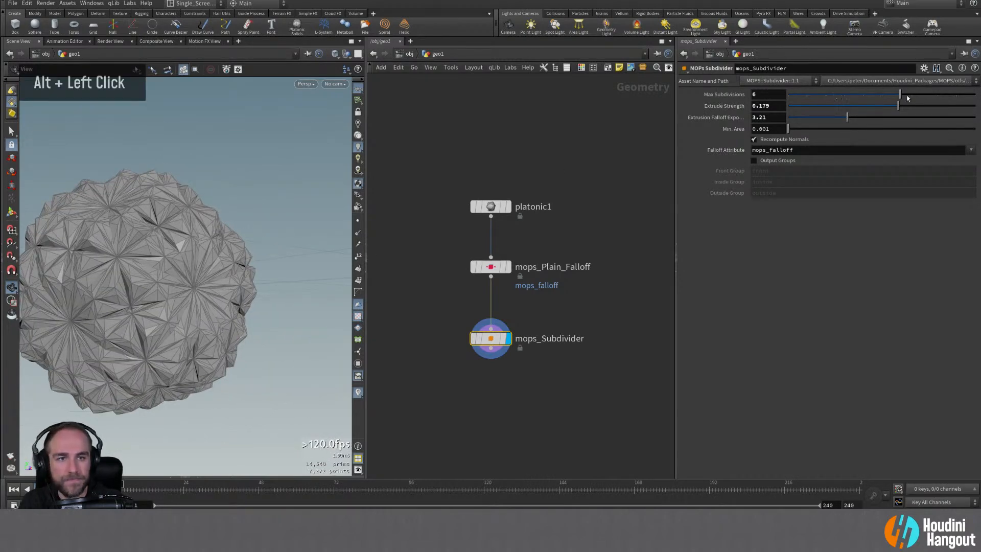
left_click_drag(900, 95, 874, 98)
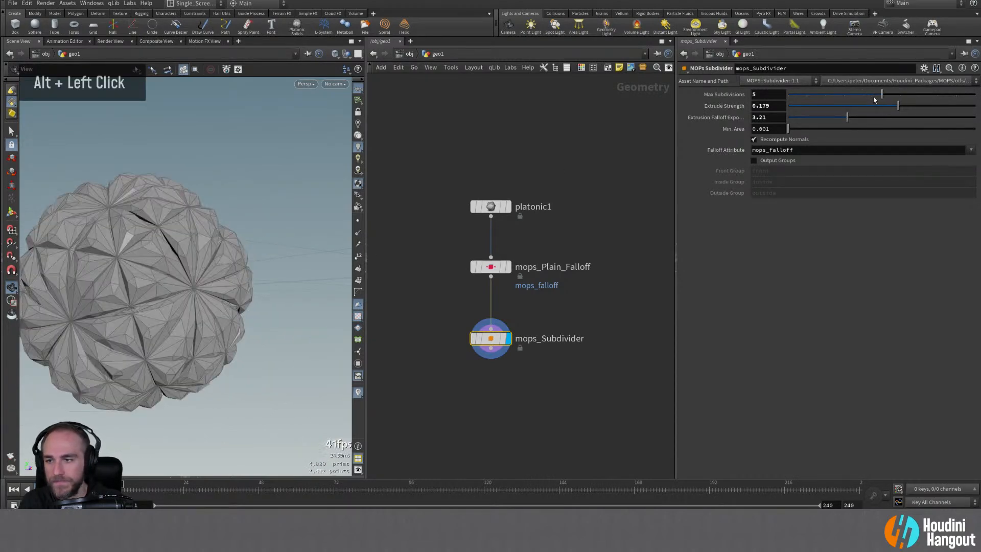
Step: Examine the subdivided, extruded platonic solid from several angles and distances
left_click_drag(275, 231, 177, 247, "alt")
middle_click_drag(177, 247, 226, 226, "alt")
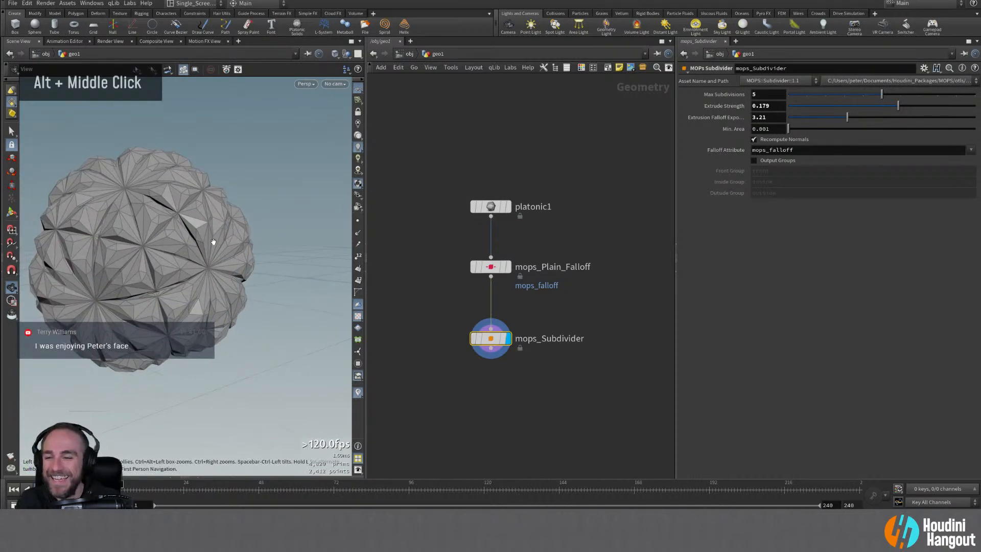
left_click_drag(208, 243, 165, 261, "alt")
middle_click_drag(165, 262, 154, 290, "alt")
left_click_drag(153, 290, 151, 272, "alt")
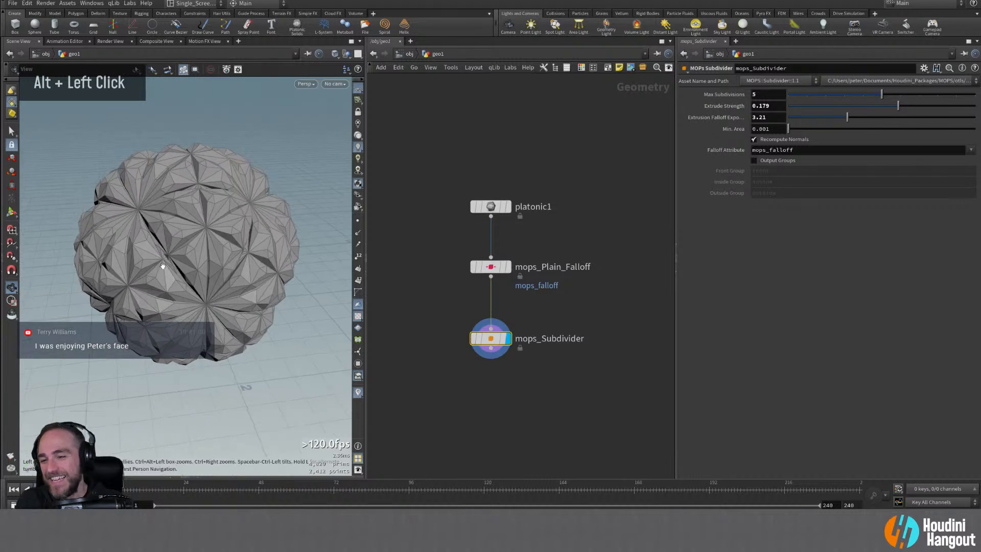
middle_click_drag(151, 272, 156, 278, "alt")
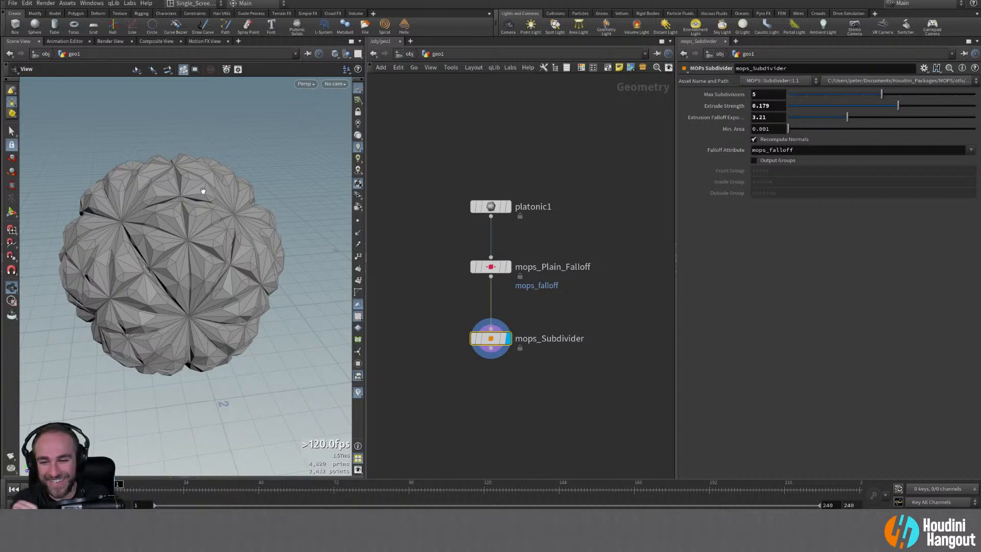
left_click_drag(188, 262, 158, 259, "alt")
right_click_drag(158, 258, 198, 204, "alt")
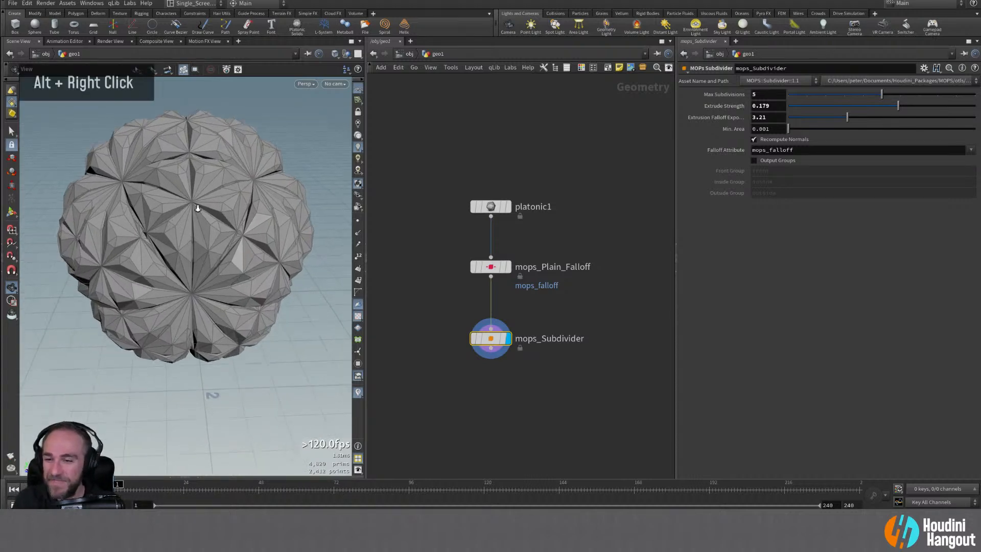
middle_click_drag(197, 204, 197, 235, "alt")
left_click_drag(197, 235, 206, 237, "alt")
middle_click_drag(206, 237, 211, 240, "alt")
right_click_drag(211, 240, 193, 256, "alt")
middle_click_drag(193, 257, 207, 252, "alt")
left_click_drag(225, 291, 158, 256, "alt")
middle_click_drag(158, 255, 194, 243, "alt")
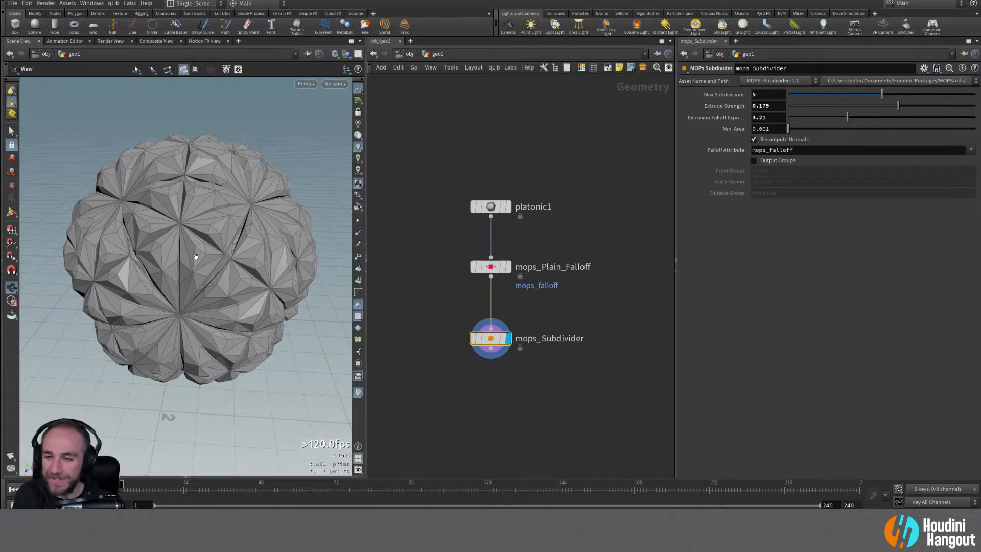
left_click_drag(239, 253, 223, 269, "alt")
middle_click_drag(223, 269, 245, 271, "alt")
right_click_drag(245, 271, 219, 282, "alt")
left_click_drag(219, 282, 205, 325, "alt")
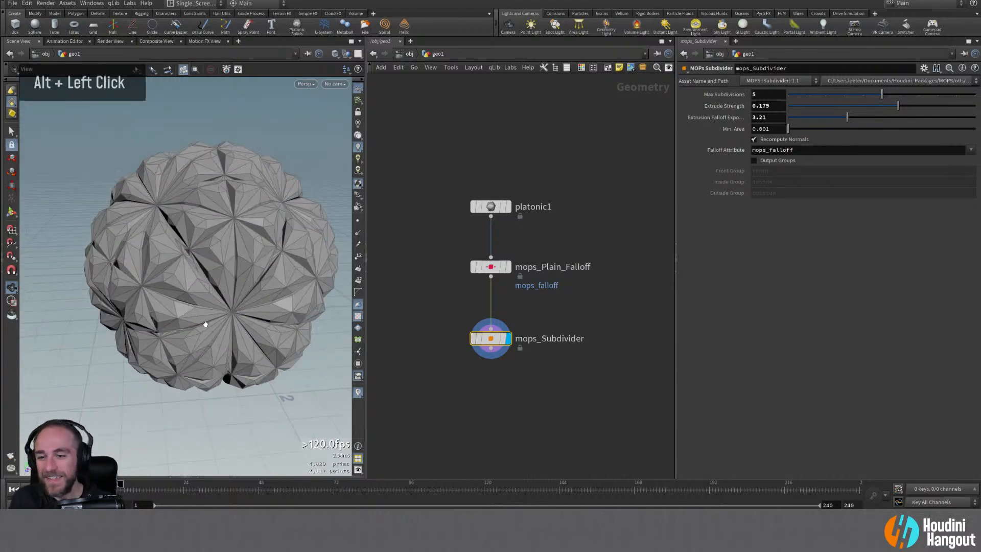
middle_click_drag(205, 325, 214, 321, "alt")
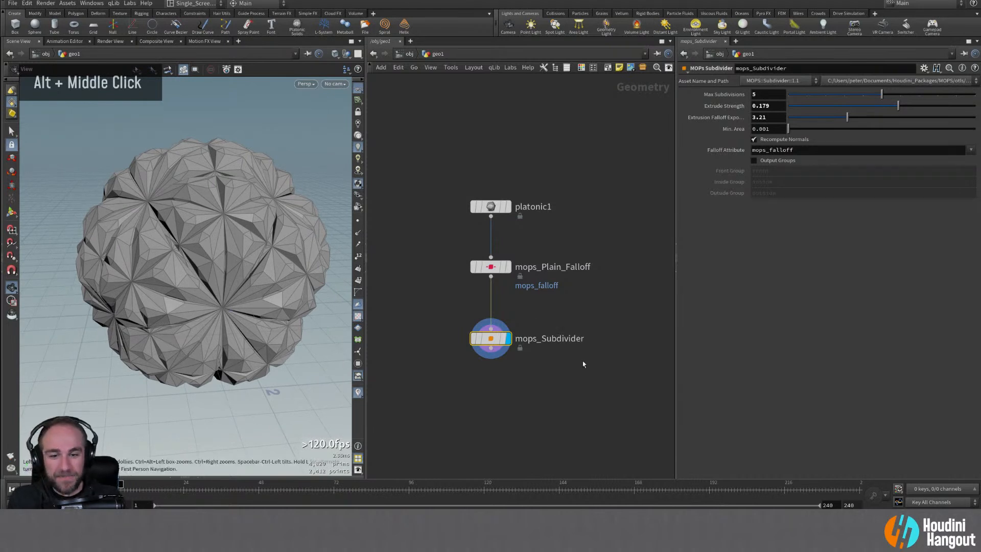
Step: Try Falloff Values of 0.881 and 1 on mops_Plain_Falloff and inspect the solid at each
left_click(485, 267)
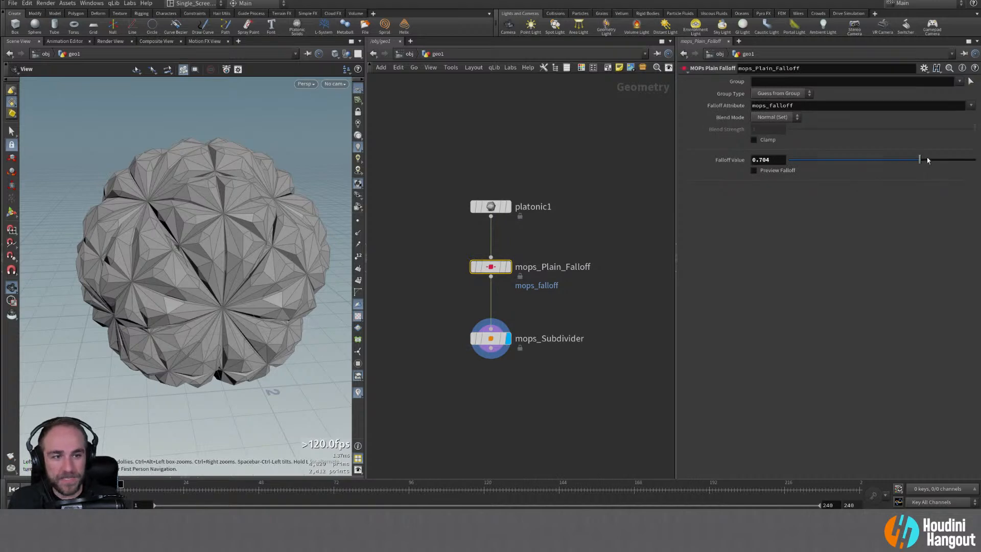
left_click_drag(927, 161, 953, 182)
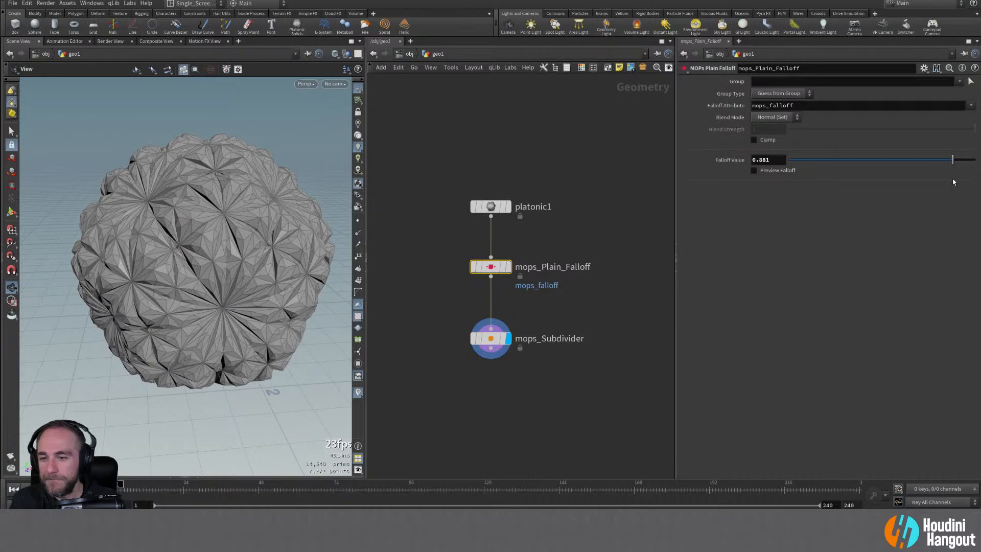
right_click_drag(240, 251, 225, 244, "alt")
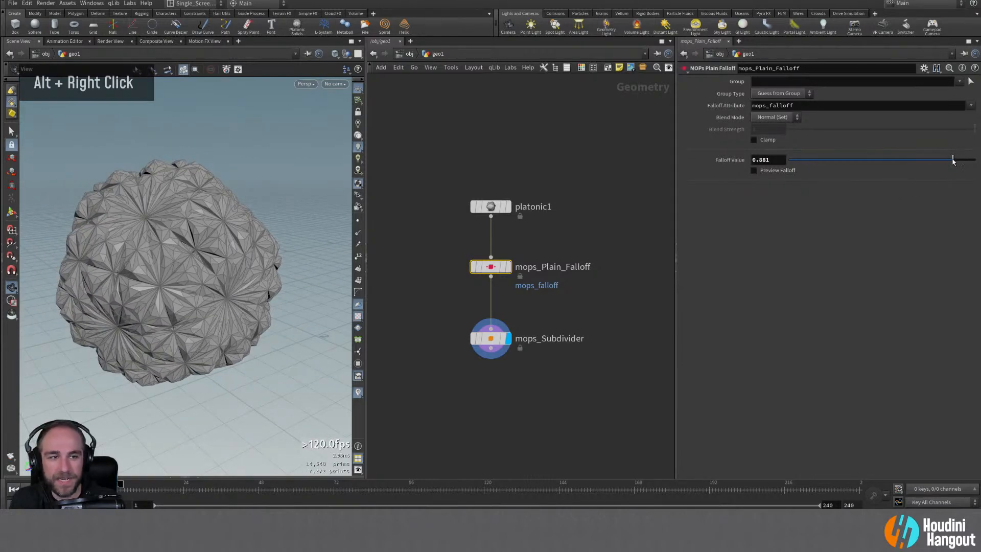
left_click_drag(952, 161, 974, 160)
right_click_drag(193, 285, 204, 294, "alt")
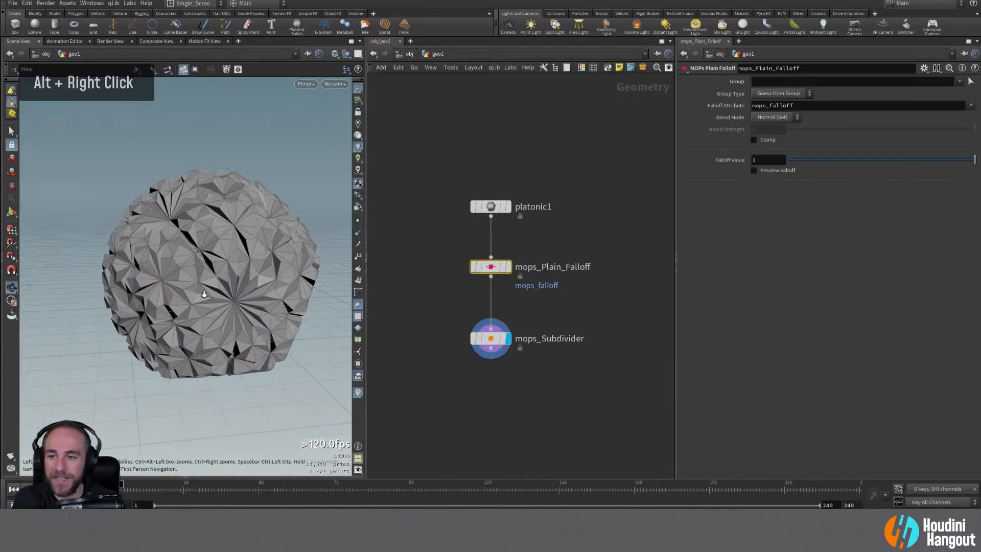
middle_click_drag(204, 295, 171, 293, "alt")
Step: Replace mops_Plain_Falloff with a MOPs Shape Falloff node wired between platonic1 and mops_Subdivider
mouse_move(486, 265)
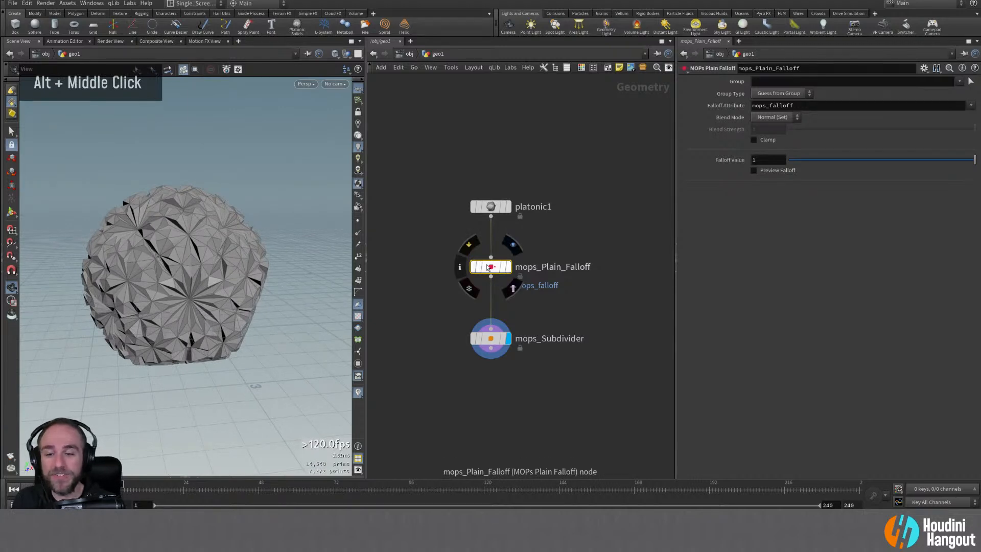
key("Delete")
left_click_drag(131, 271, 186, 349, "alt")
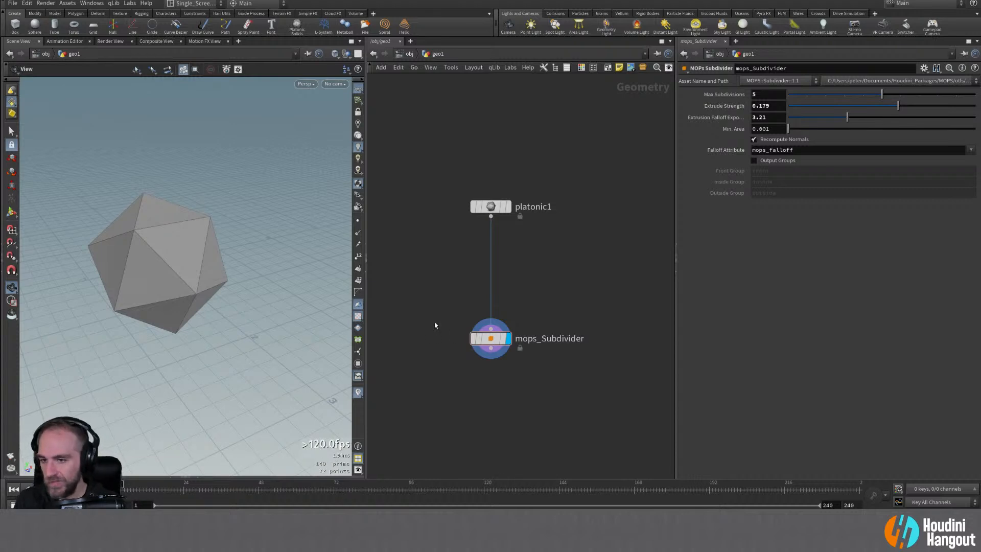
key("Tab")
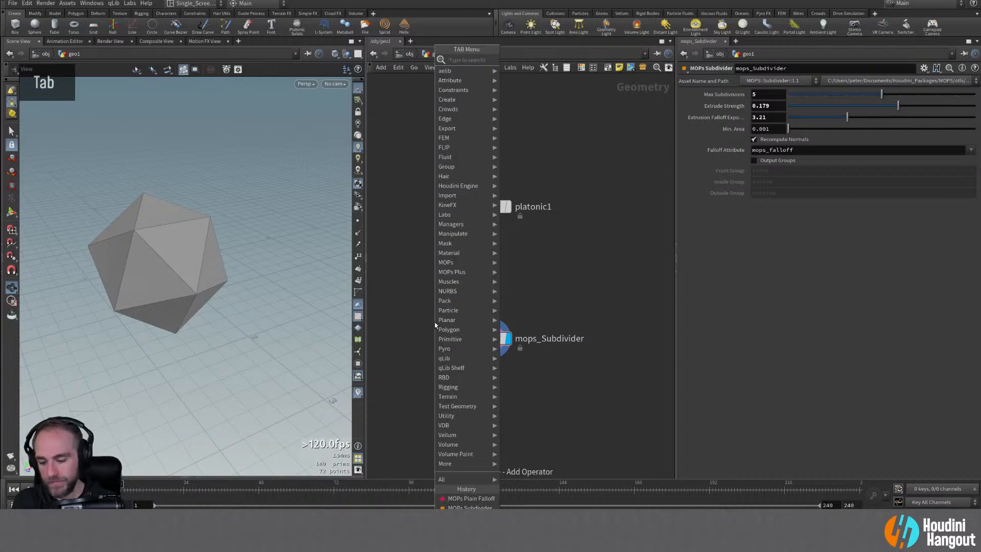
type("mops")
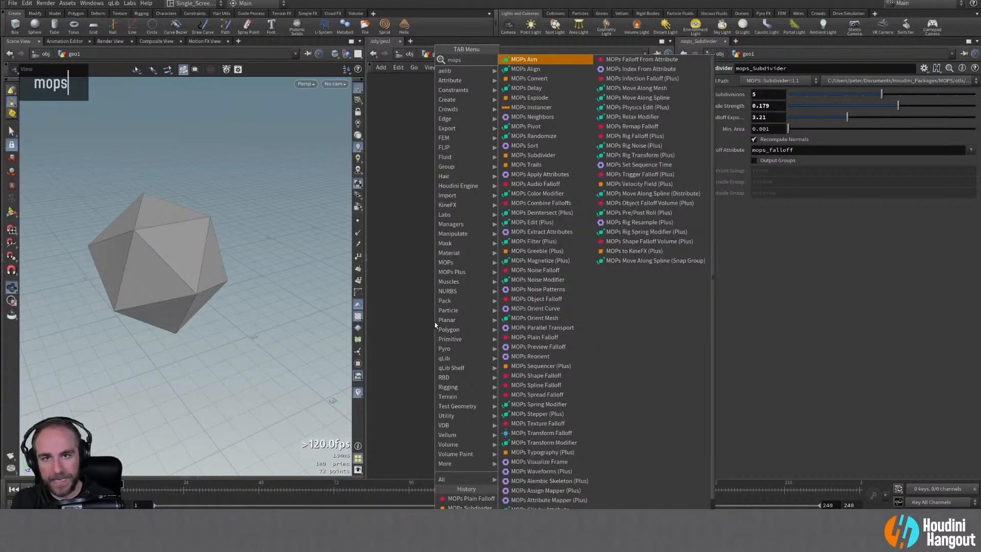
type(" sh")
key("Return")
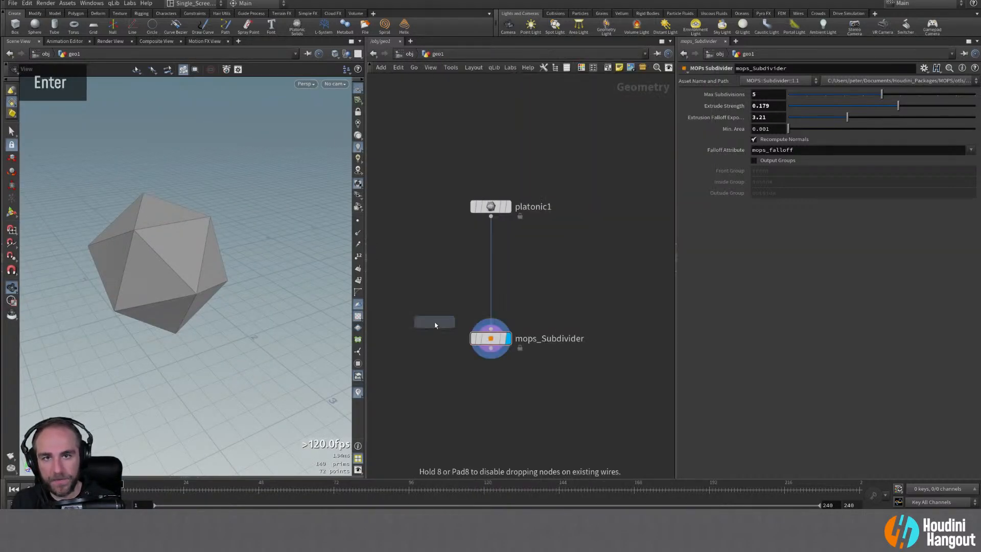
left_click(506, 252)
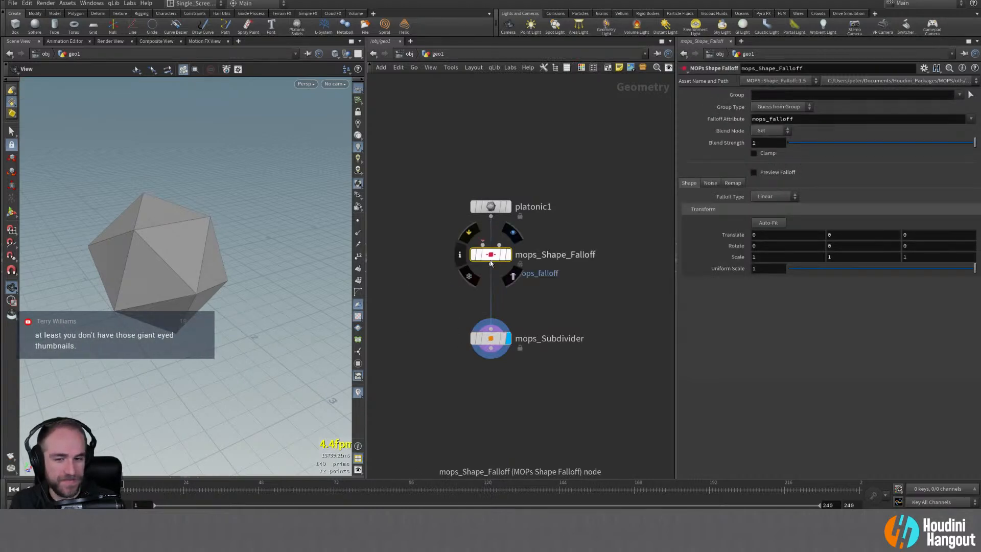
left_click_drag(492, 258, 490, 259)
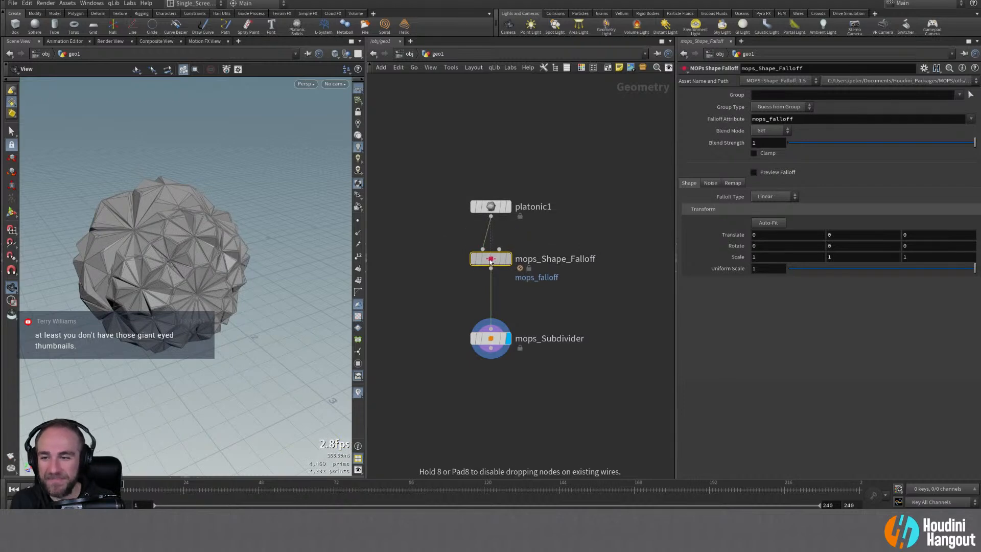
Step: Display mops_Shape_Falloff, set its Z Scale to 0.3, and activate its transform handle in the viewport
left_click_drag(112, 255, 222, 251, "alt")
right_click_drag(171, 271, 163, 257, "alt")
middle_click_drag(163, 257, 192, 266, "alt")
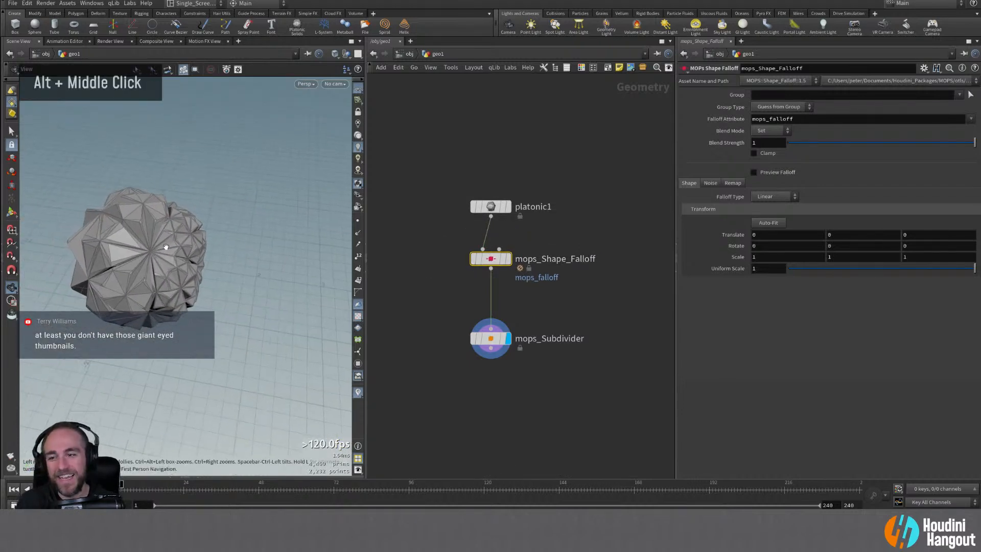
mouse_move(192, 267)
left_mouse_down("alt")
mouse_move(193, 245)
mouse_move(197, 280)
left_mouse_up("alt")
double_click(509, 263)
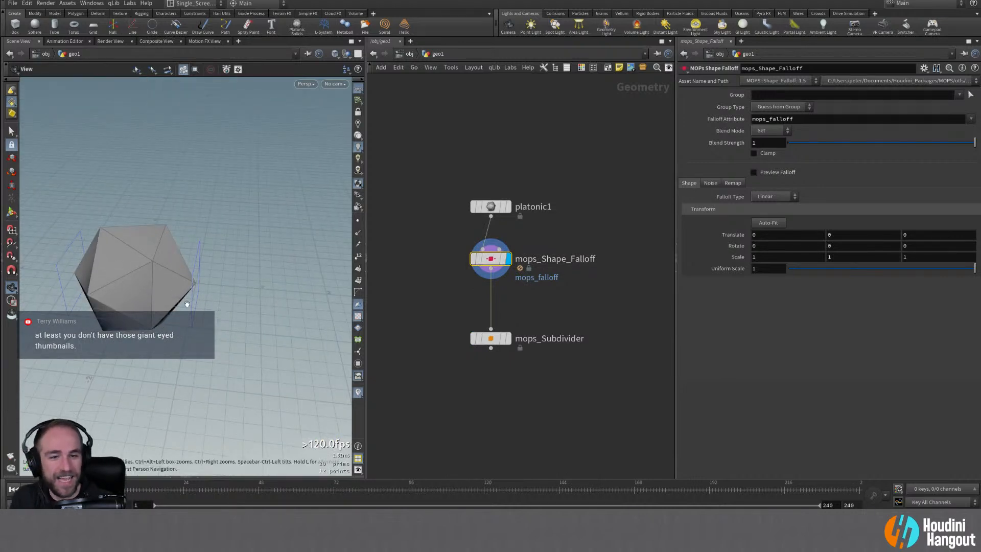
middle_click_drag(926, 259, 885, 257)
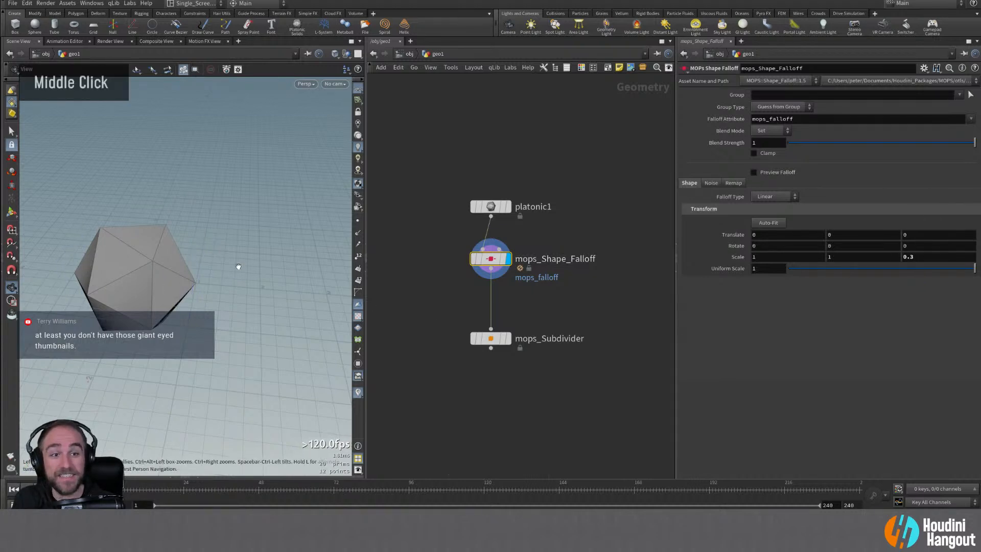
middle_click_drag(238, 266, 227, 253, "alt")
key("Return")
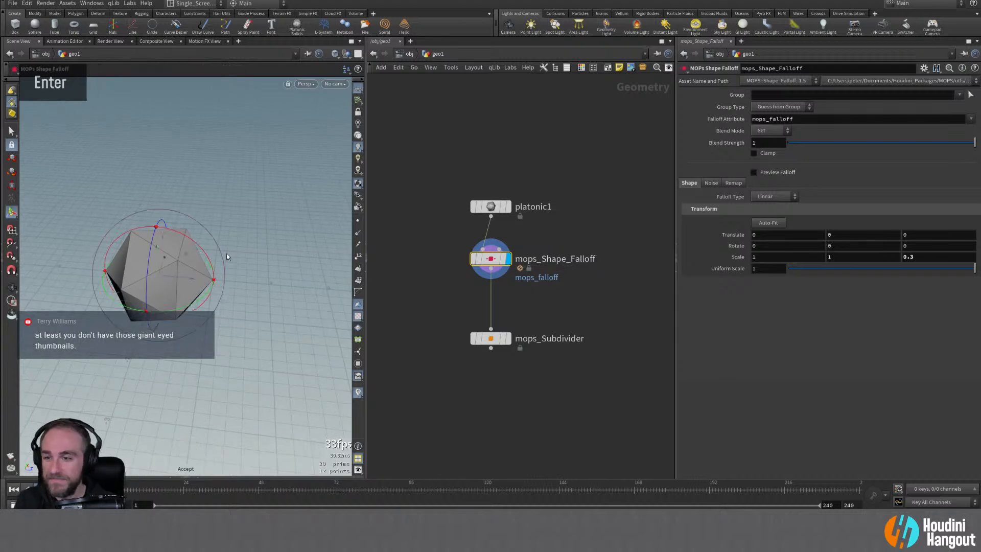
Step: Display mops_Subdivider, set the shape falloff's Z Scale to 0.4, and sweep it along Z across the solid to about -1.98
left_click(507, 338)
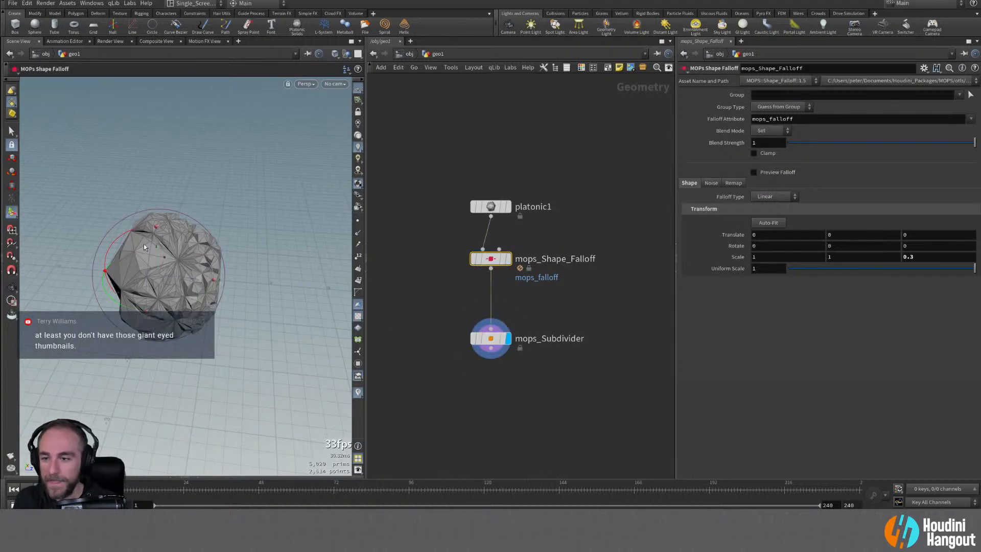
left_click_drag(188, 279, 280, 311)
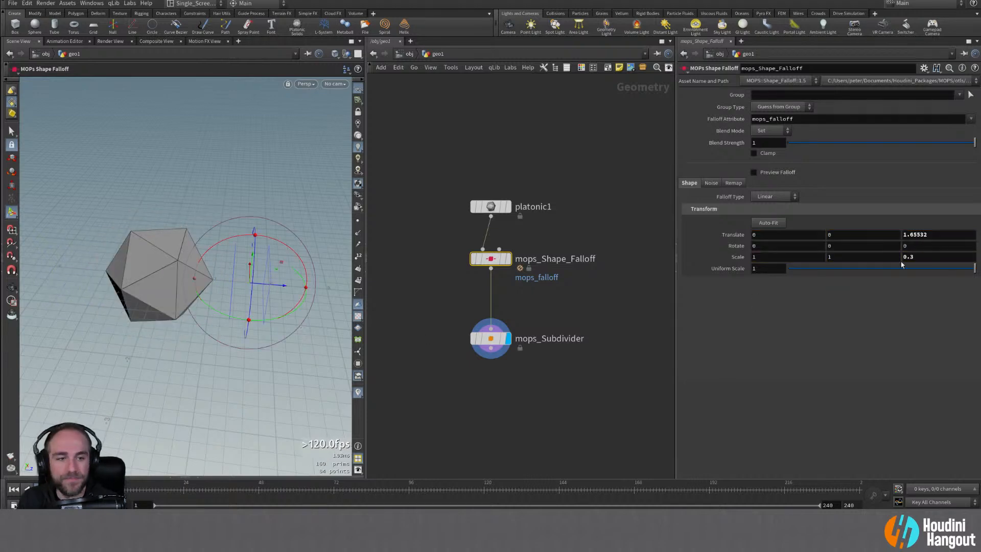
double_click(917, 257)
type("0.4")
key("Return")
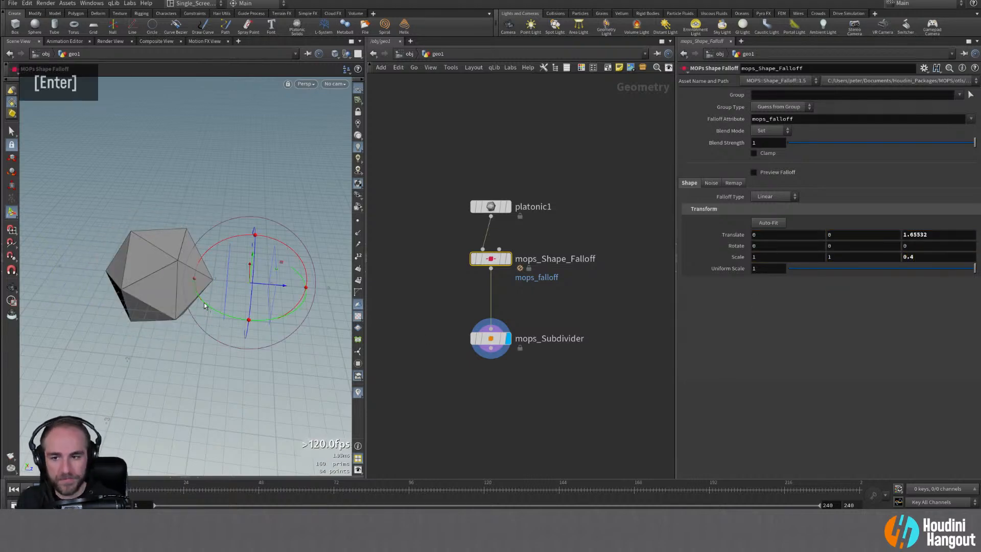
left_click_drag(262, 284, 61, 287)
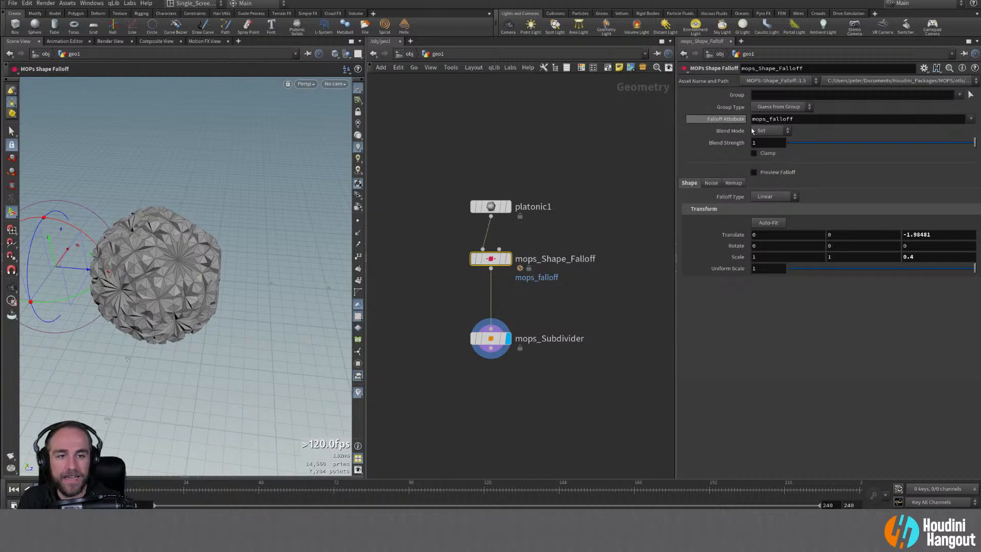
Step: Look through mops_Shape_Falloff's Noise and Remap settings and reveal the geometry spreadsheet to check the mops_falloff point values
double_click(734, 182)
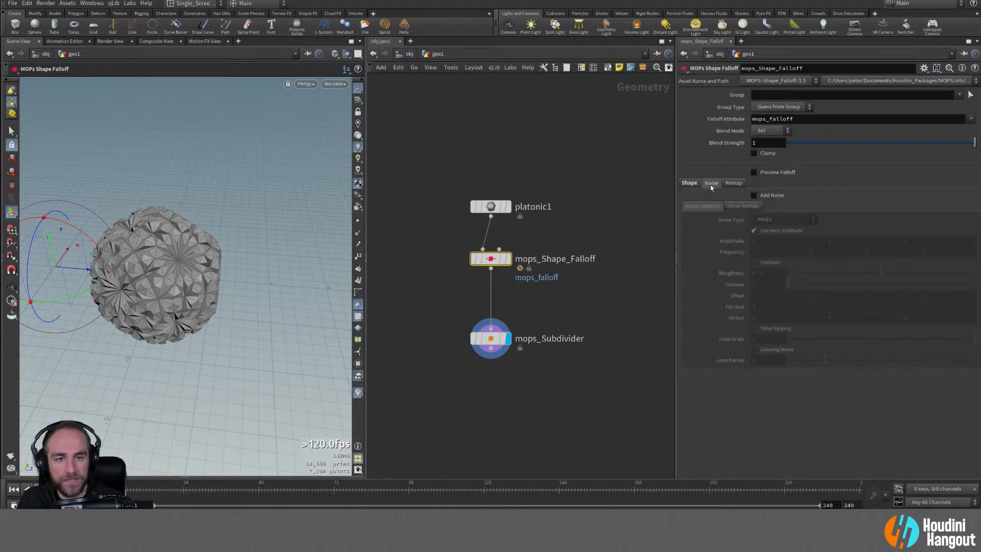
left_click(684, 182)
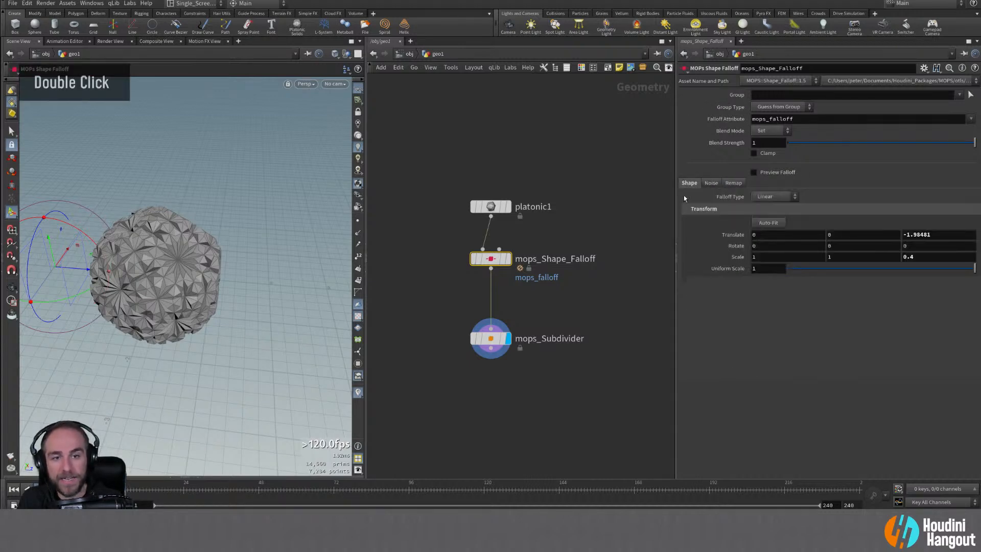
left_click(196, 478)
left_click_drag(190, 400, 184, 305)
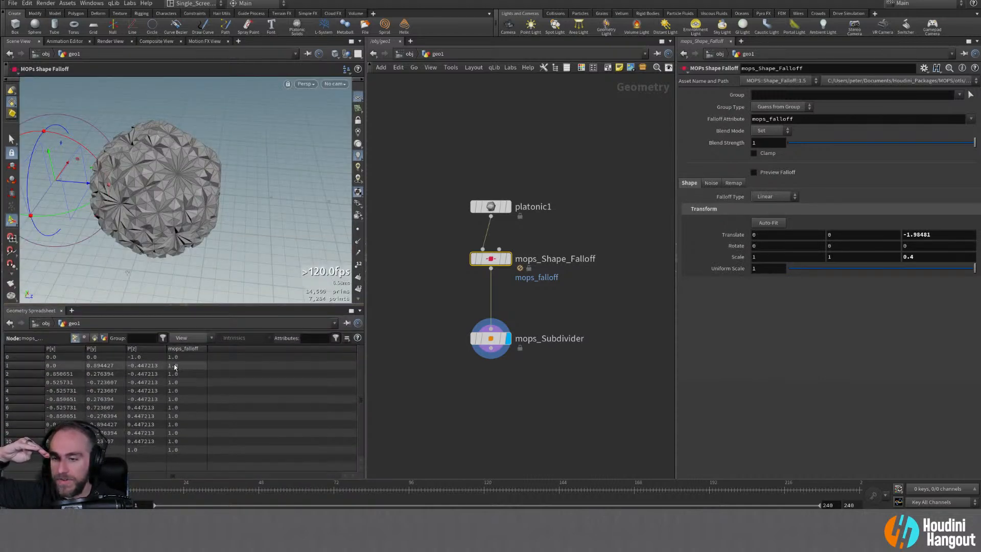
left_click_drag(183, 307, 181, 320)
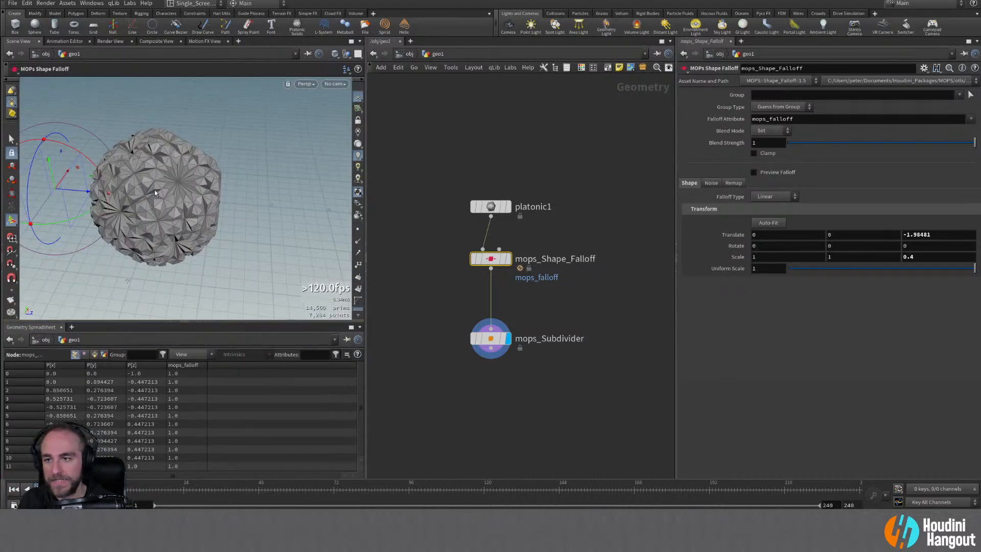
Step: Set mops_Shape_Falloff's remap Output Max to 0.895 and sweep the falloff shape along Z to the other side of the solid
left_click(738, 184)
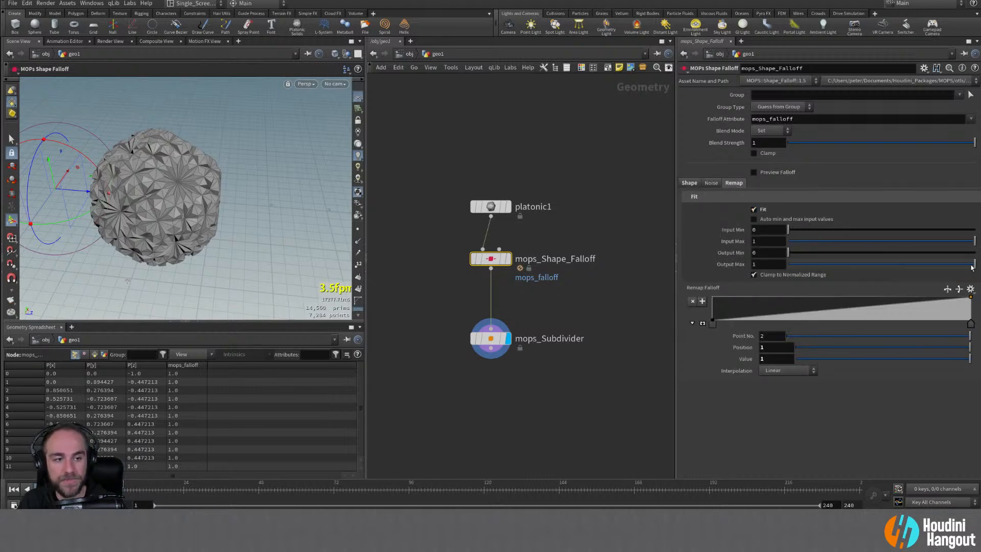
mouse_move(972, 267)
left_mouse_down()
mouse_move(937, 268)
mouse_move(976, 273)
mouse_move(956, 276)
left_mouse_up()
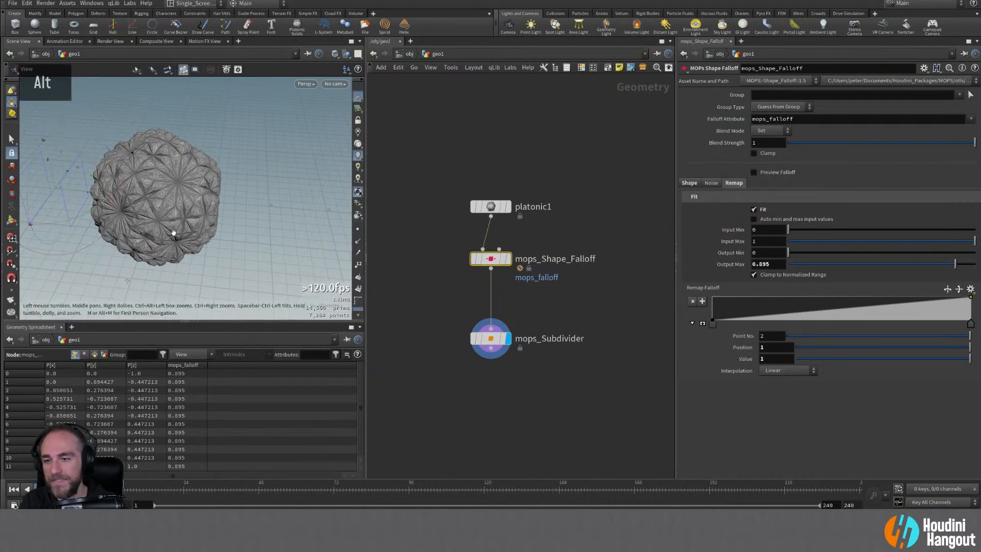
left_click_drag(174, 231, 177, 192, "alt")
middle_click_drag(177, 193, 256, 170, "alt")
right_click_drag(255, 169, 266, 194, "alt")
left_click_drag(265, 194, 256, 162, "alt")
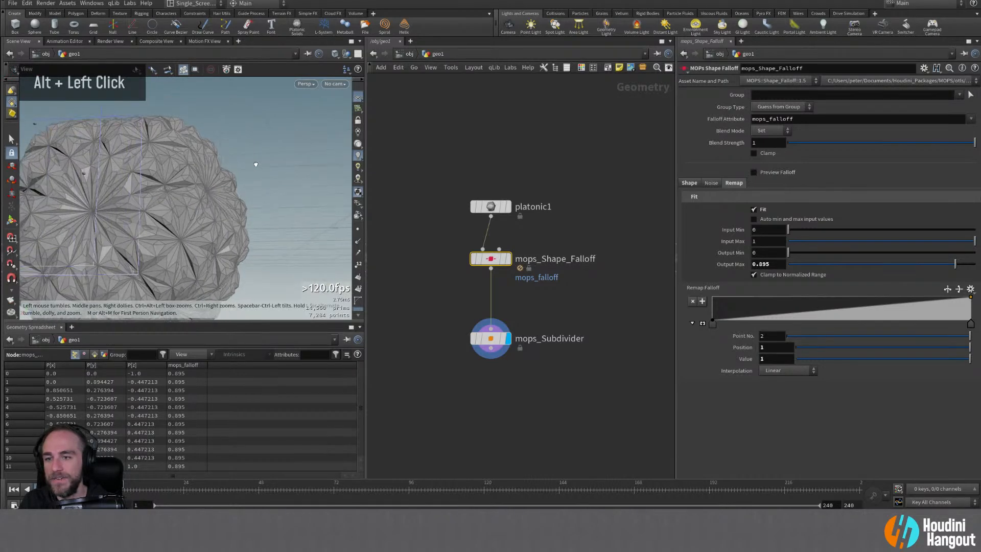
middle_click_drag(256, 162, 304, 149, "alt")
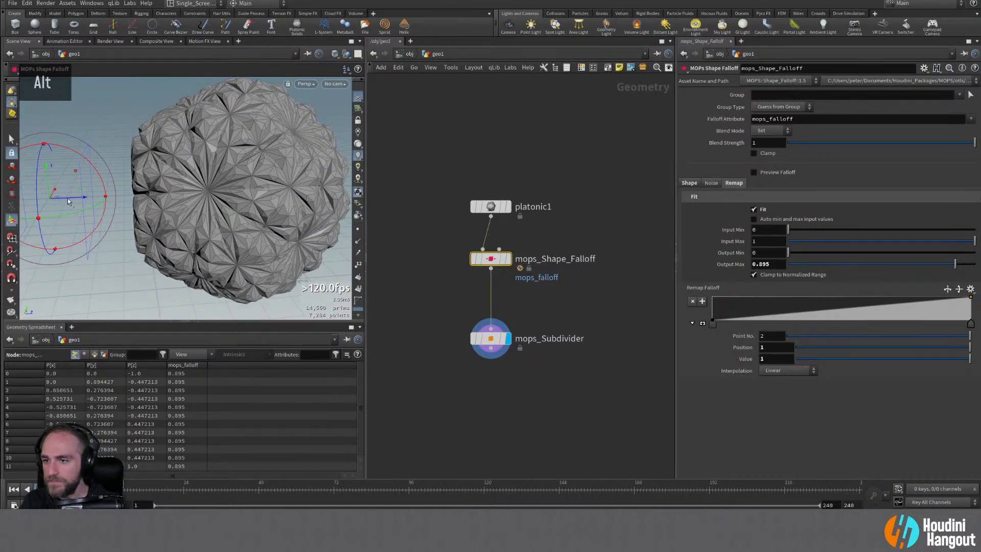
left_click_drag(68, 200, 390, 206)
middle_click_drag(312, 200, 236, 187, "alt")
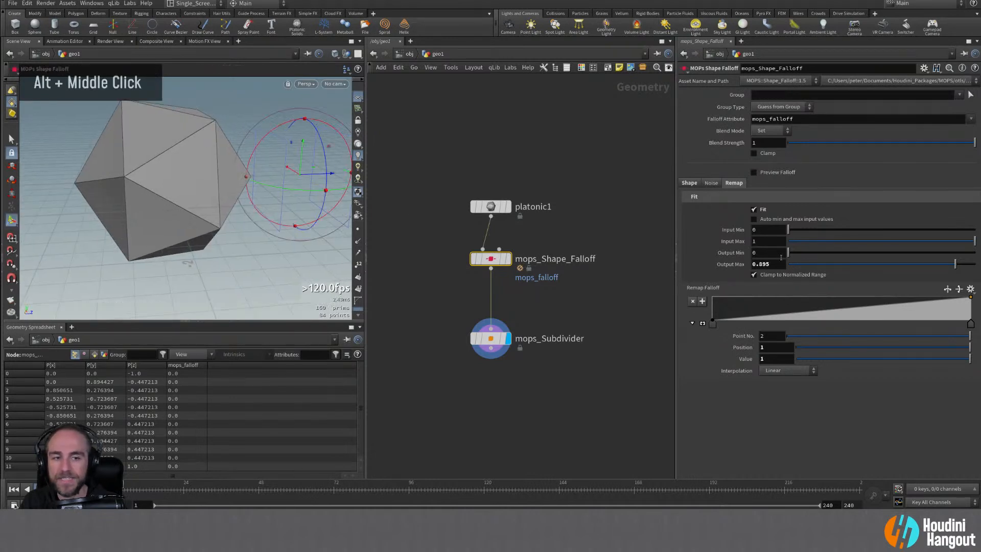
Step: Set mops_Shape_Falloff's remap Output Min to 0.06, nudge the falloff shape along Z, and inspect the subdivided solid with mops_Subdivider selected
left_click_drag(794, 256, 800, 255)
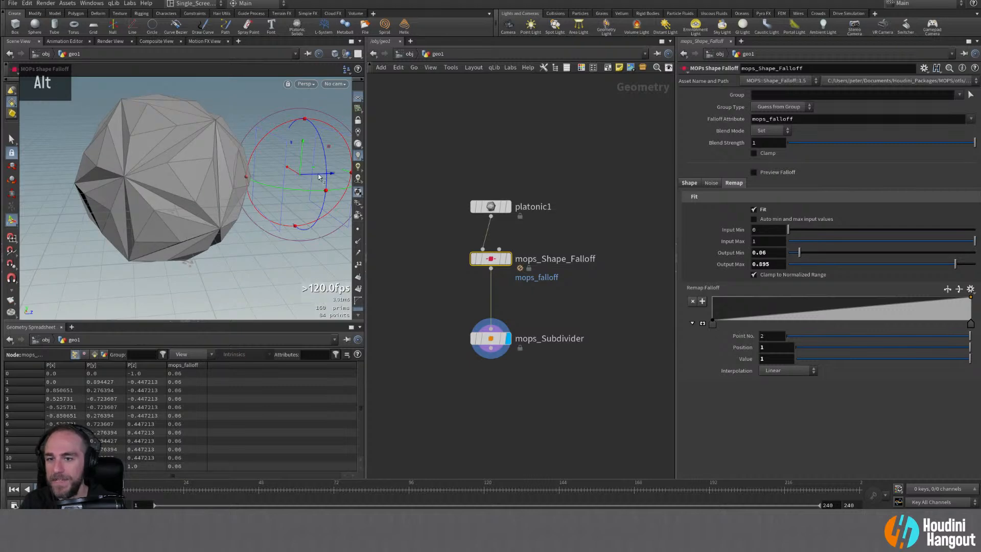
mouse_move(318, 174)
left_mouse_down()
mouse_move(39, 206)
mouse_move(348, 214)
mouse_move(192, 221)
mouse_move(315, 212)
mouse_move(299, 210)
mouse_move(308, 178)
left_mouse_up()
left_click_drag(248, 190, 203, 193, "alt")
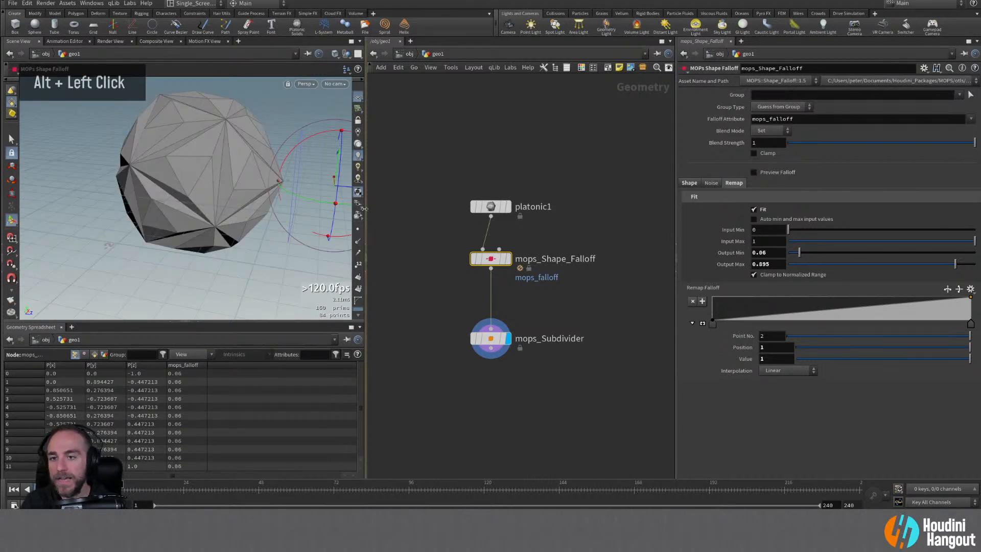
left_click(488, 338)
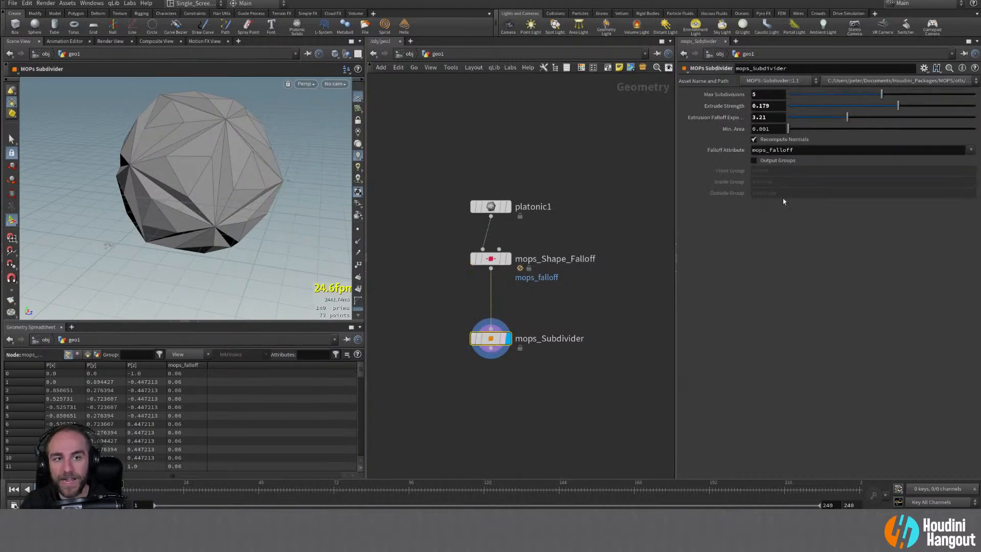
right_click_drag(240, 163, 213, 162, "alt")
left_click_drag(213, 161, 234, 165, "alt")
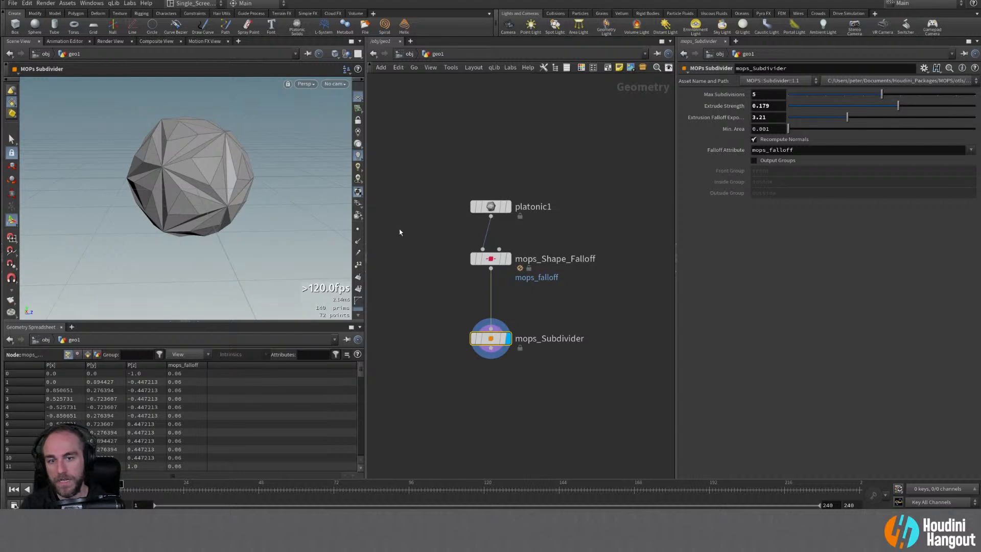
Step: Check mops_Shape_Falloff's detail attributes and its mops_falloff point values in the geometry spreadsheet
left_click_drag(451, 241, 573, 290)
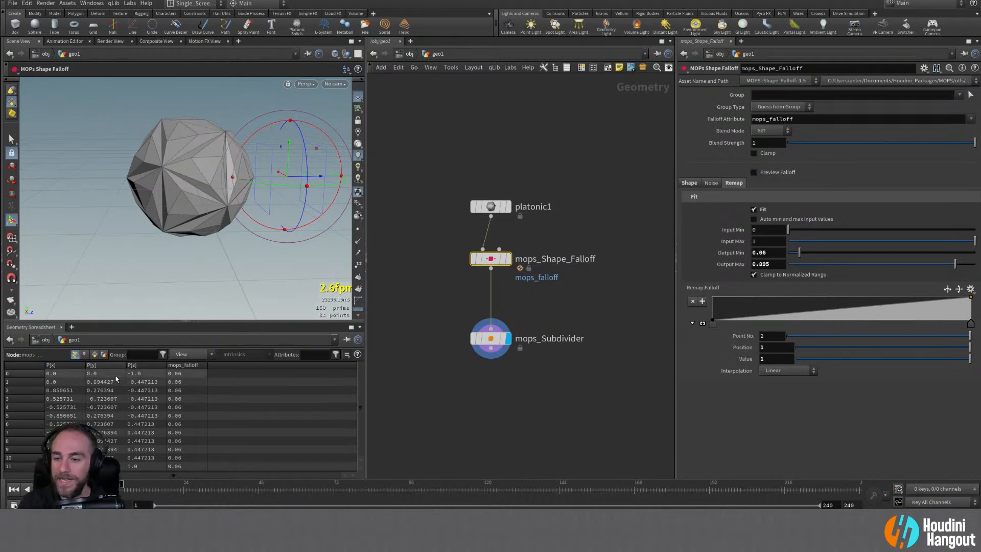
left_click(93, 355)
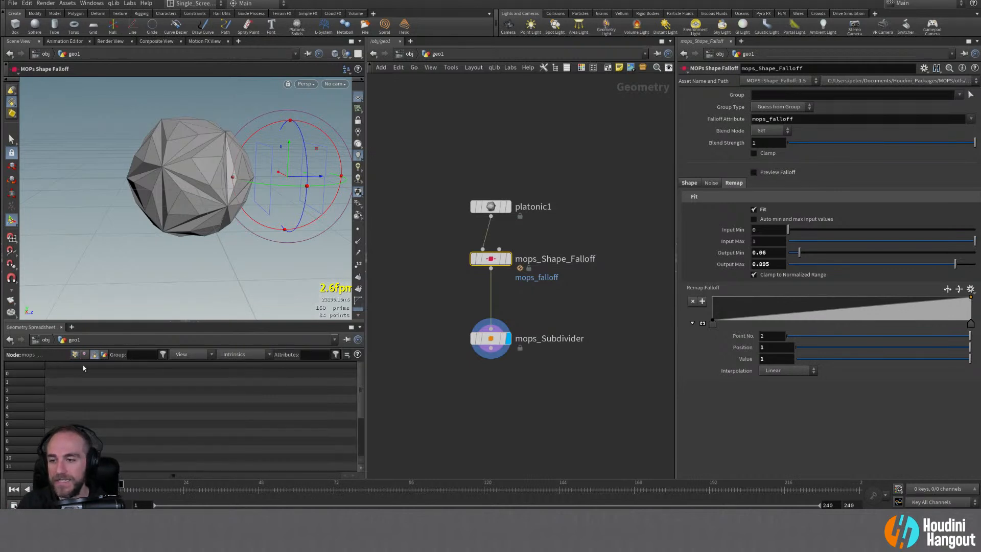
left_click(74, 355)
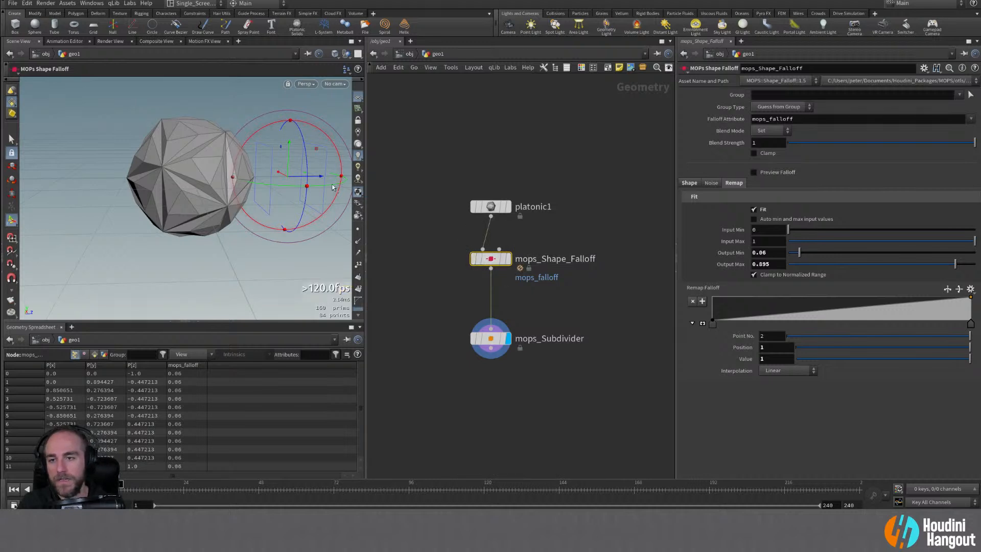
Step: Move the falloff shape along Z against the solid's edge and back out to about 1.92, checking the faces
left_click_drag(314, 178, 241, 192)
middle_click_drag(241, 193, 159, 215, "alt")
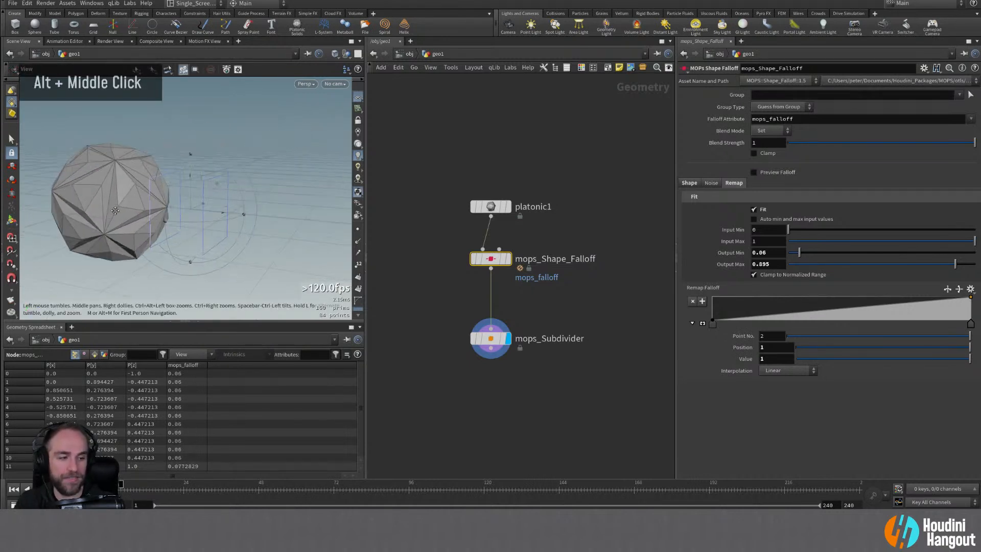
right_click_drag(158, 214, 186, 216, "alt")
left_click_drag(236, 213, 267, 256)
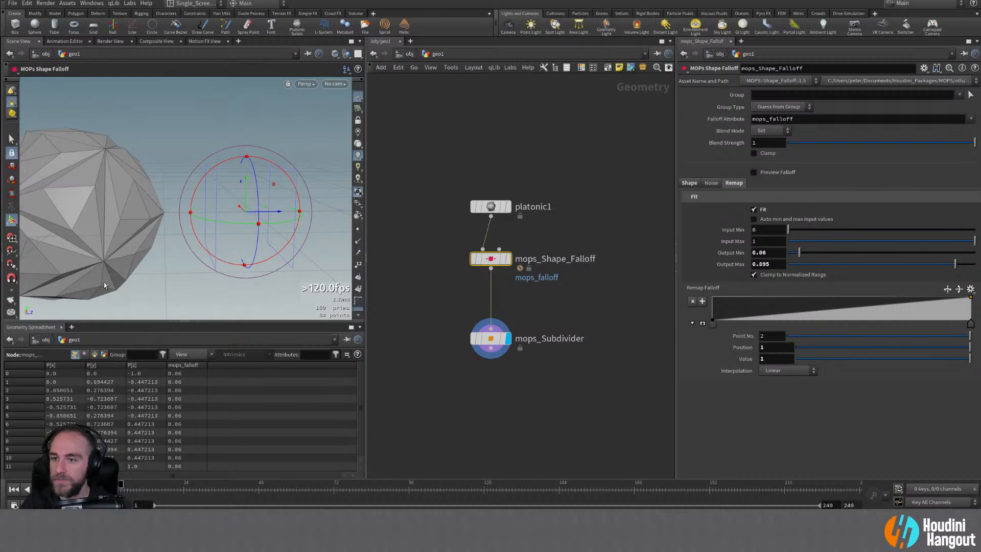
left_click_drag(103, 282, 90, 247, "alt")
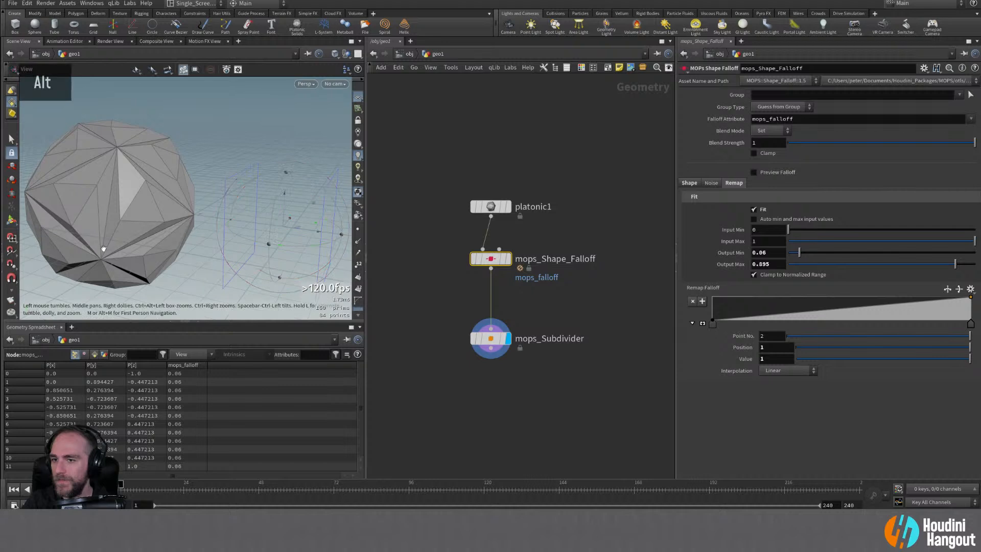
left_click_drag(92, 248, 232, 211, "alt")
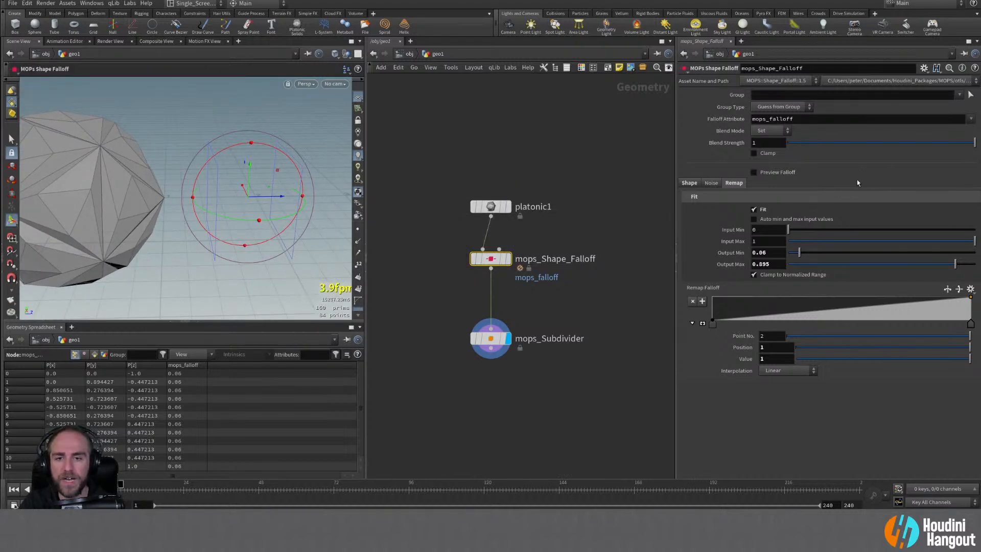
Step: Set mops_Shape_Falloff's Z Scale to 0.1 and then 0.01, and move the shape along Z to about 0.93
left_click(689, 183)
left_click(913, 257)
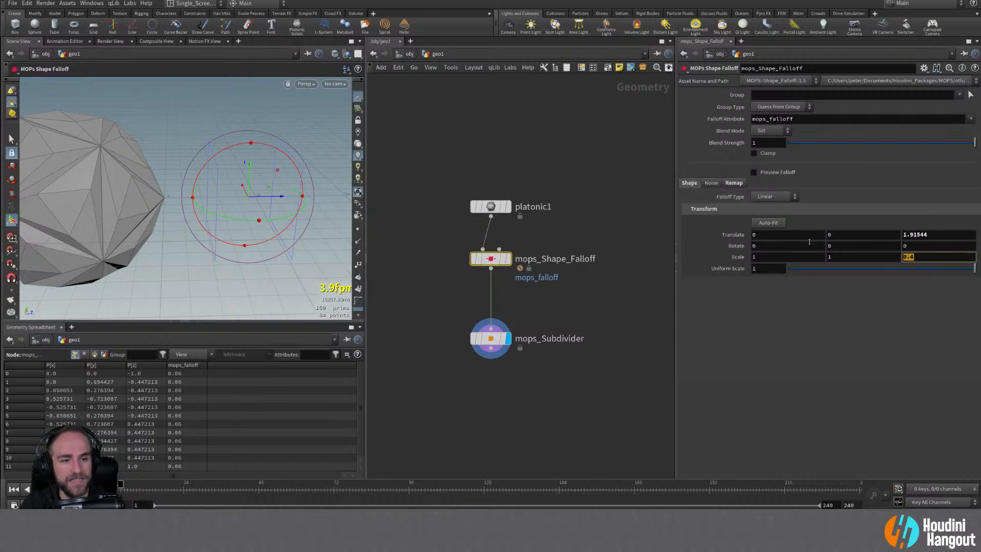
type("0.1")
key("Return")
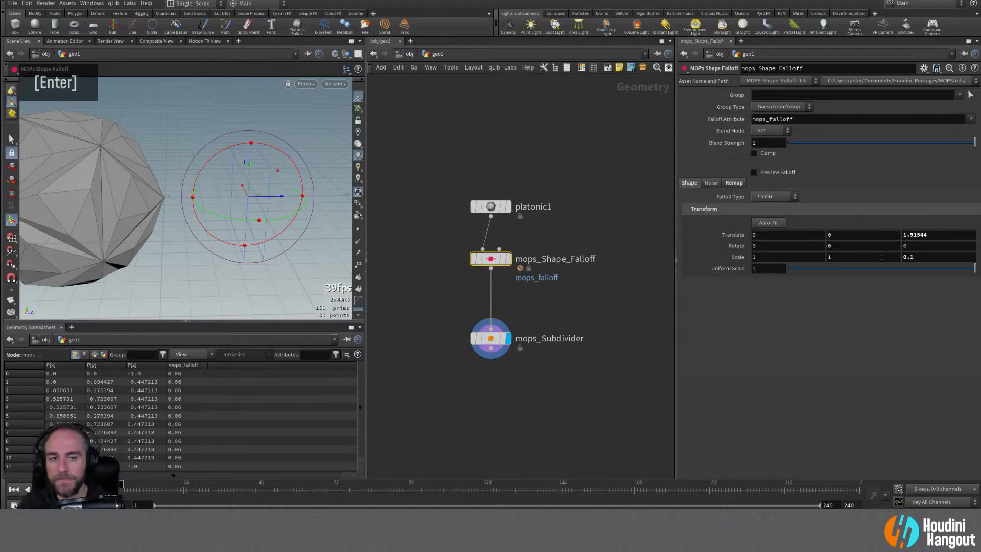
left_click(911, 257)
type("0.01")
key("Return")
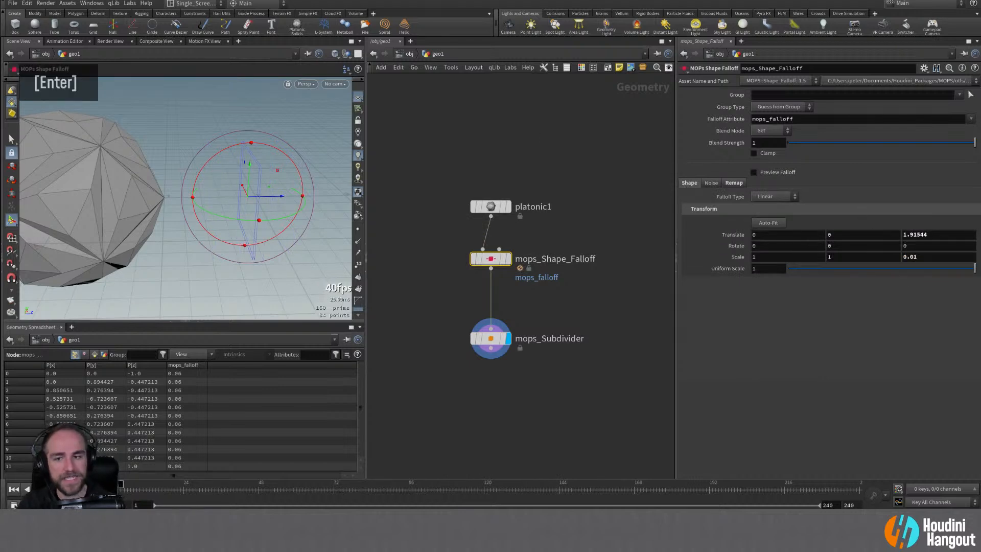
left_click_drag(280, 197, 186, 211)
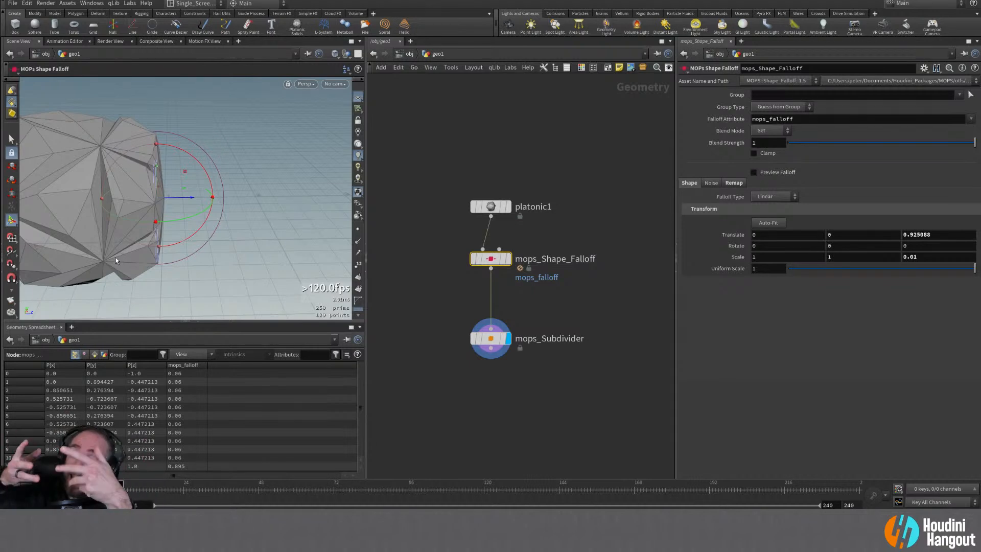
Step: Change platonic1's Solid Type to Dodecahedron and undo an accidental viewport change
left_click(492, 207)
left_click(774, 81)
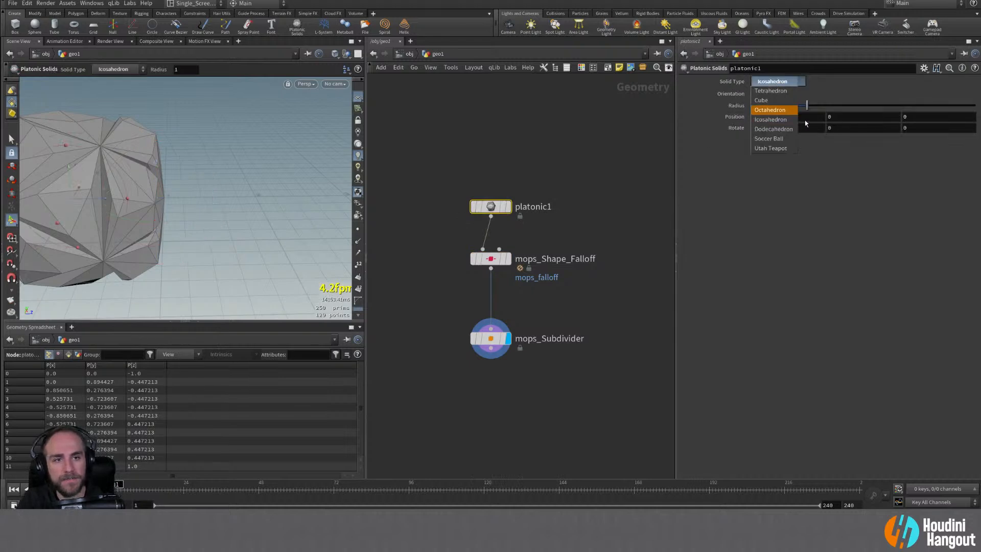
left_click(773, 129)
left_click_drag(102, 197, 164, 203)
key("ctrl+z")
Step: Set mops_Shape_Falloff's Z Scale to 0.2 and sweep the shape along Z into the dodecahedron and back out to about 1.35
left_click(480, 258)
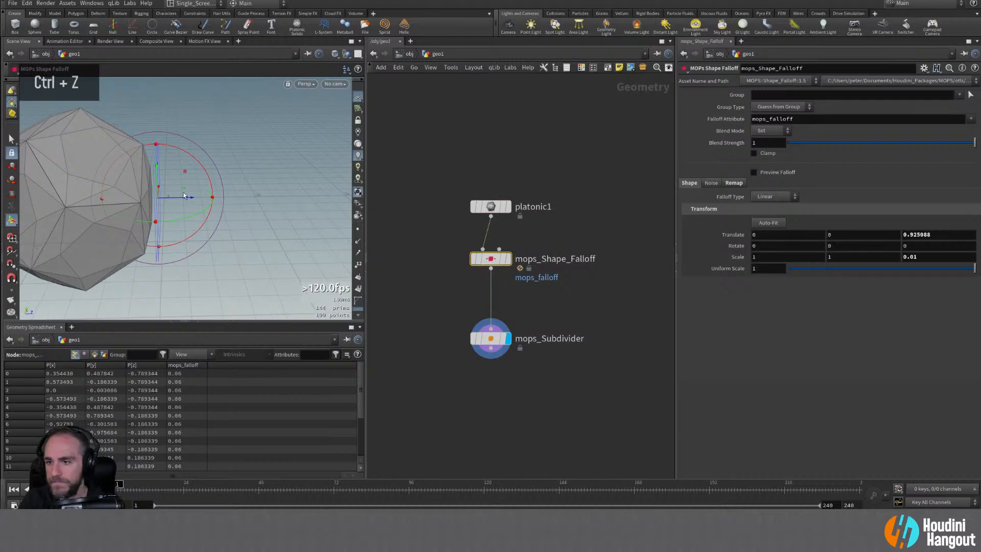
double_click(917, 255)
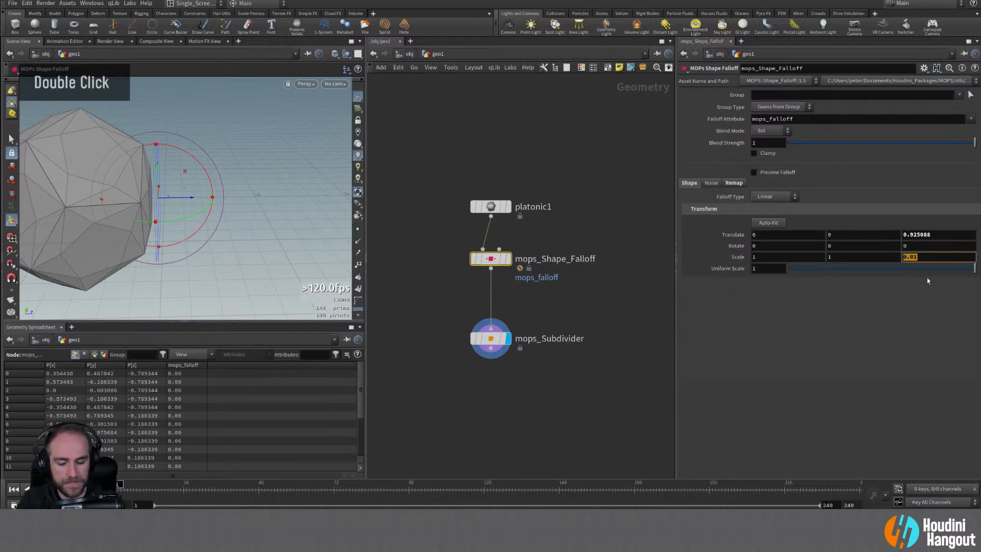
type("0.2")
key("Return")
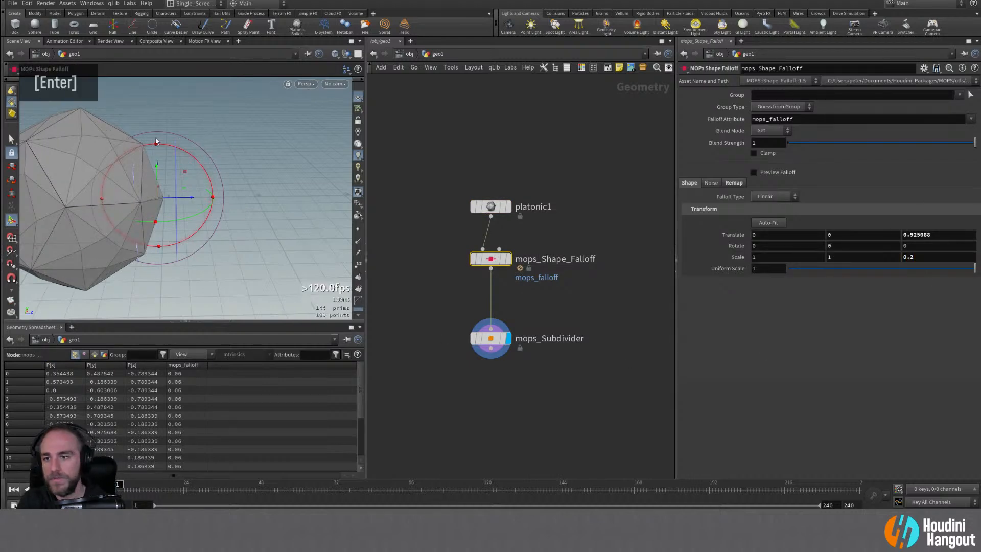
left_click_drag(212, 198, 305, 243)
left_click_drag(123, 219, 52, 197, "alt")
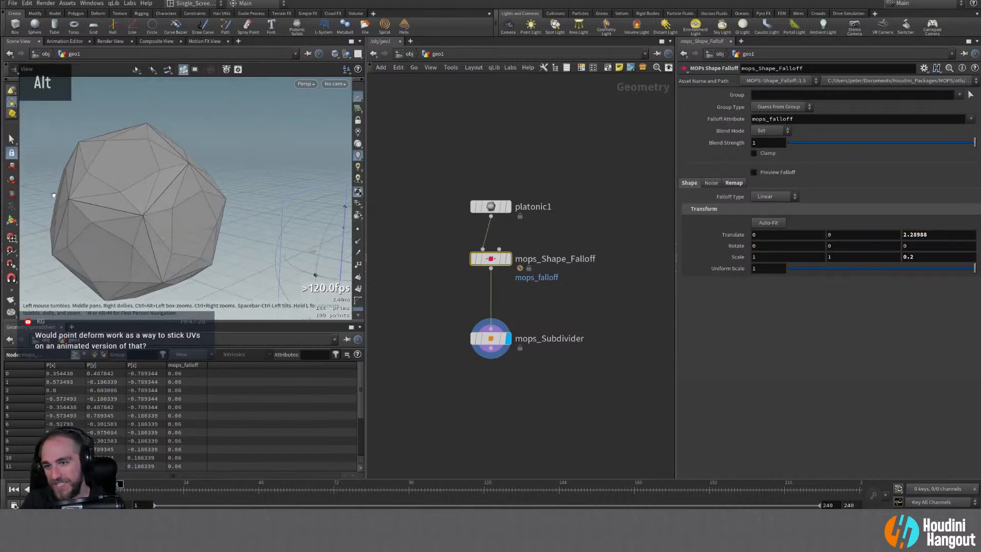
right_click_drag(53, 198, 63, 196, "alt")
left_click_drag(87, 202, 128, 212, "alt")
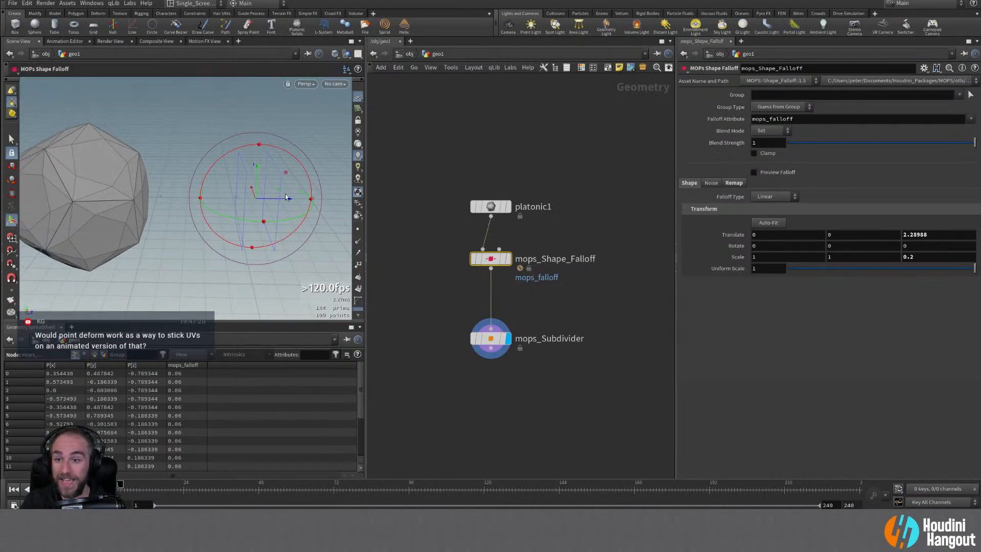
left_click_drag(286, 198, 88, 239)
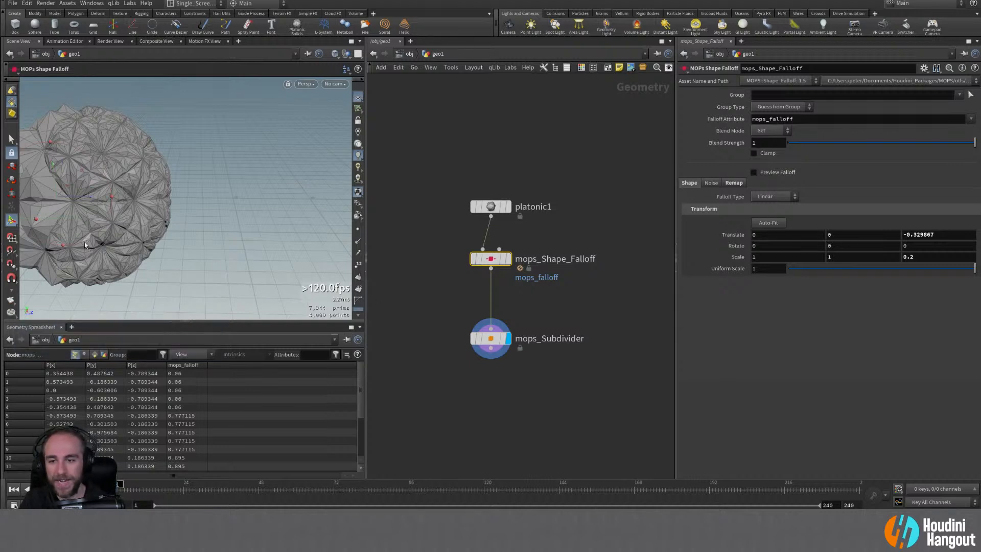
left_click_drag(71, 196, 197, 266)
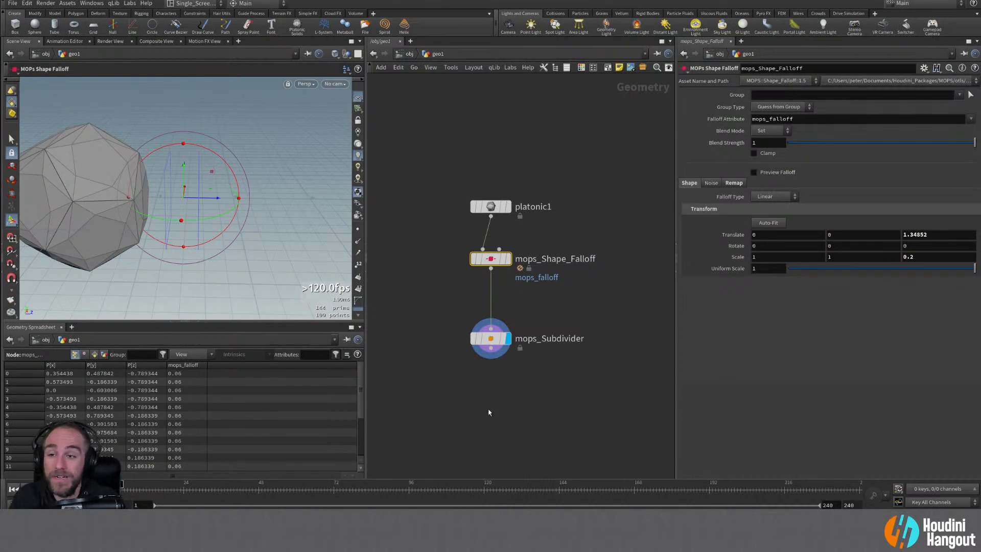
Step: Place mops_Subdivider closer beneath mops_Shape_Falloff in the network and nudge the falloff shape along Z to about 1.34
middle_click(490, 339)
middle_click_drag(475, 383, 469, 333)
left_click_drag(482, 290, 482, 272)
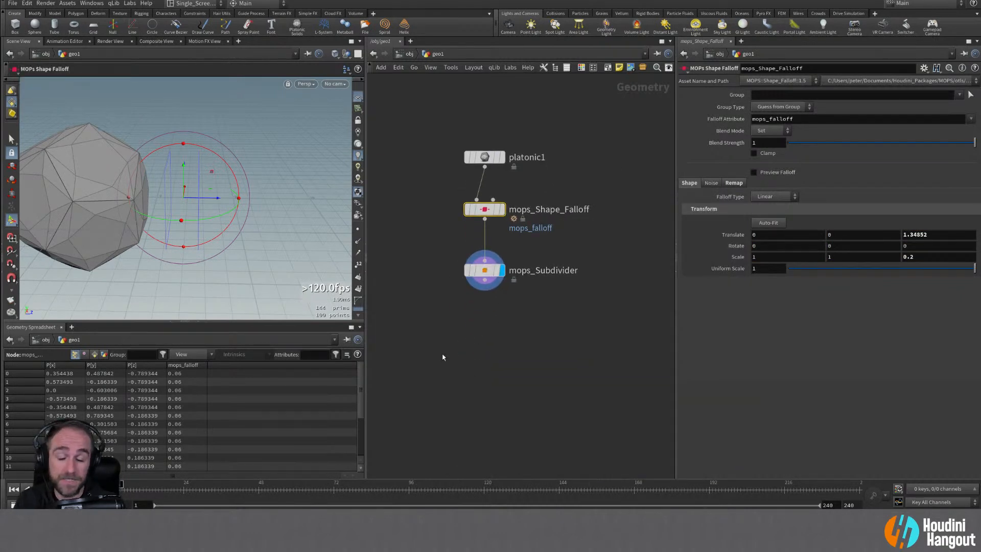
mouse_move(210, 198)
left_mouse_down()
mouse_move(156, 196)
mouse_move(210, 211)
left_mouse_up()
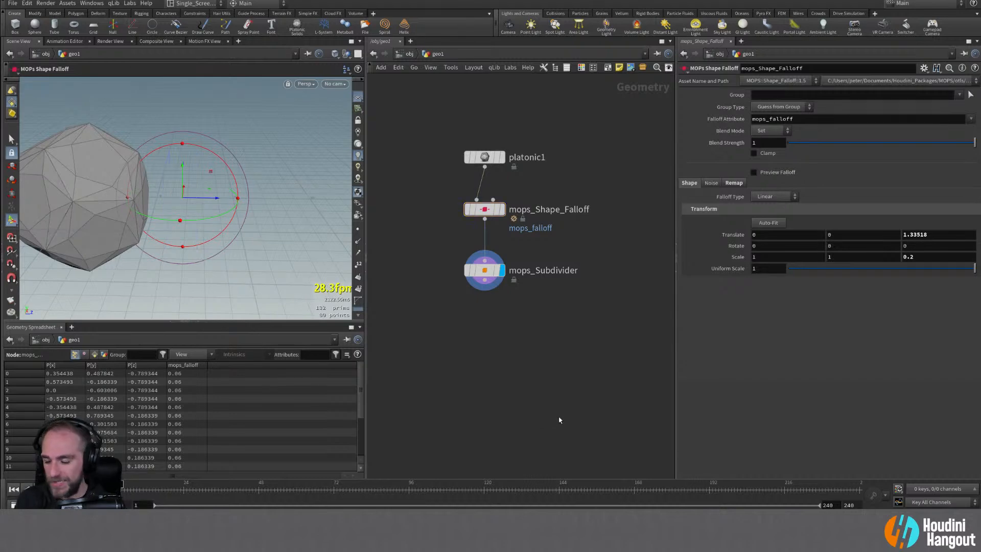
key("Tab")
type("scat")
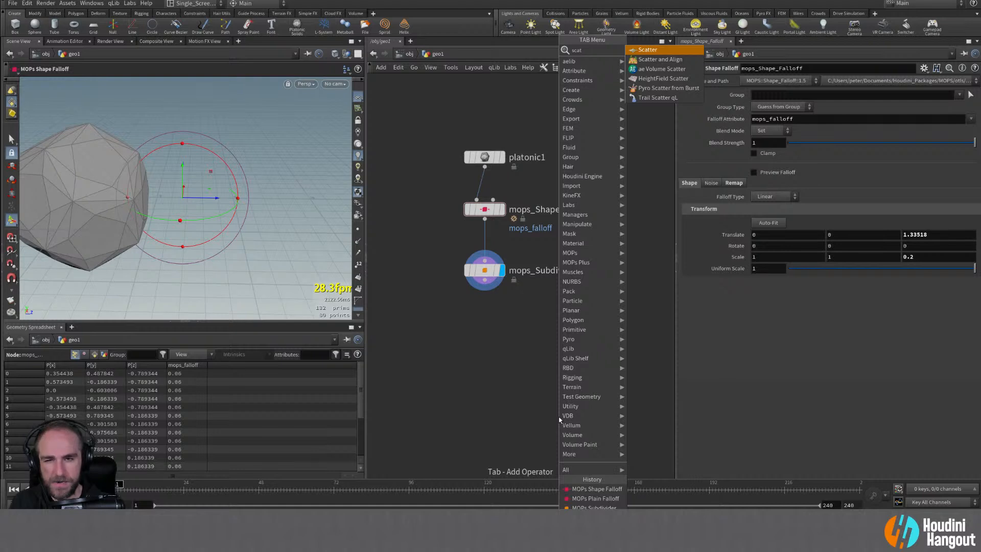
key("Escape")
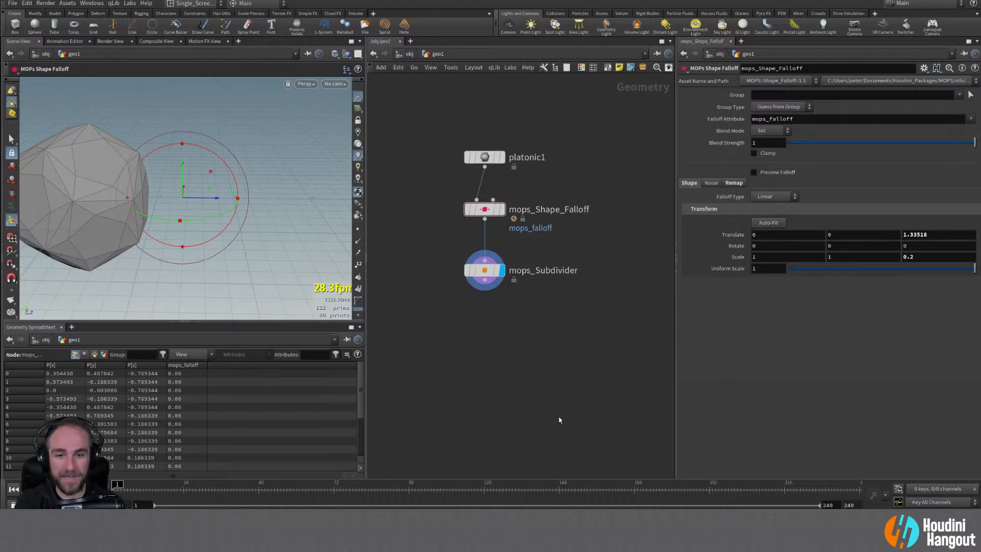
Step: Reset mops_Shape_Falloff's remap Output Min and Output Max to their defaults and sweep the falloff shape along Z across the solid
left_click(484, 209)
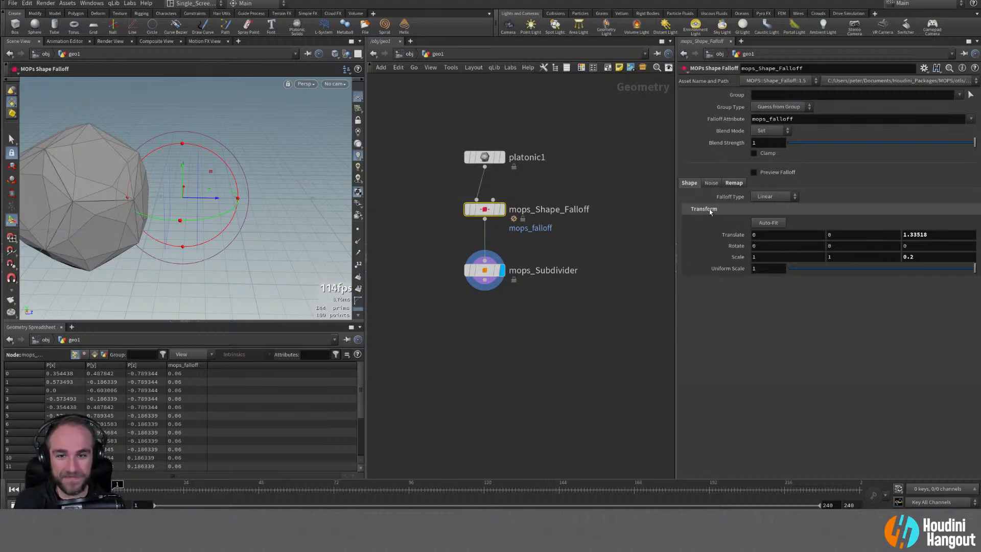
left_click(733, 183)
middle_click(731, 252, "ctrl")
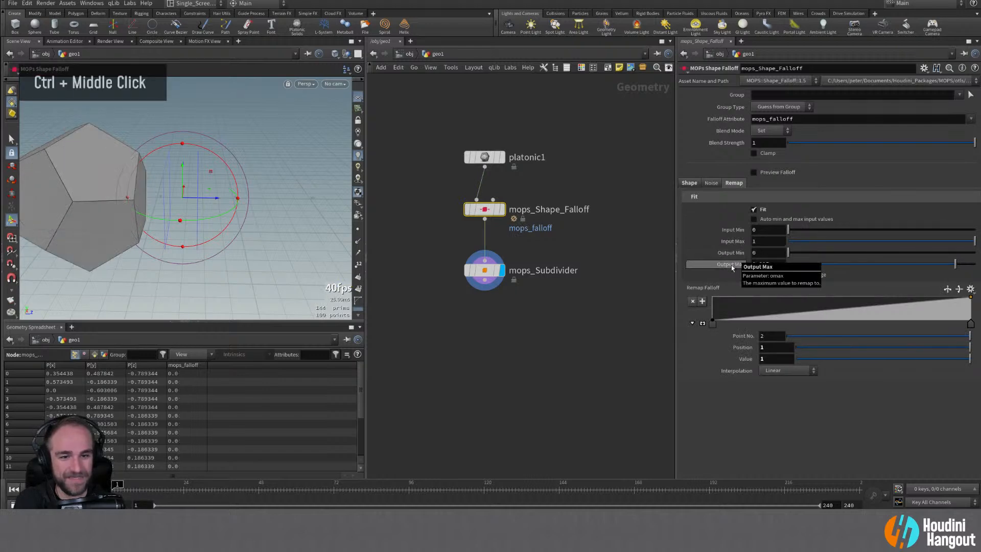
middle_click(731, 264, "ctrl")
left_click_drag(206, 193, 286, 177)
Step: Set mops_Subdivider's Extrude Strength to 0.031 and its extrusion falloff exponent to 3.98, inspecting the dodecahedron's surface
left_click(484, 270)
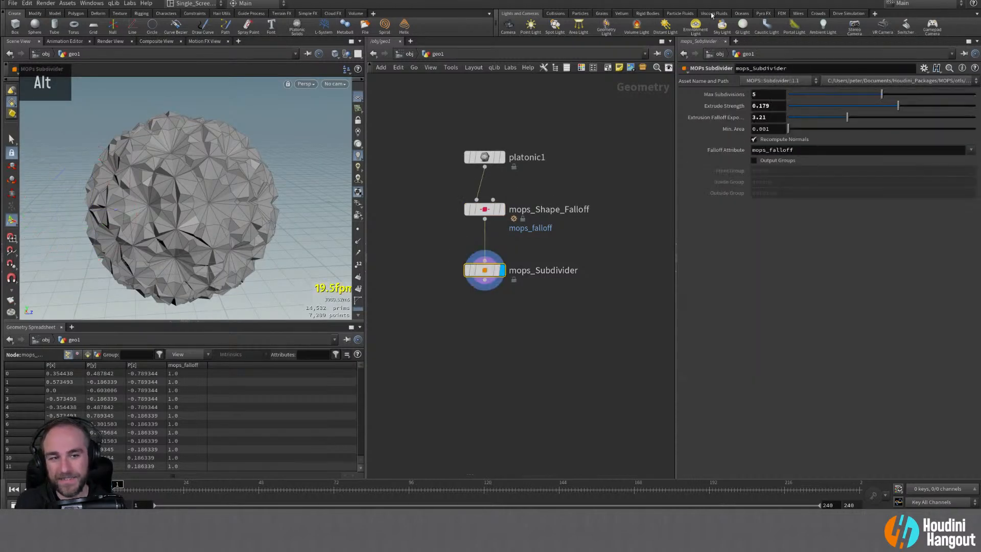
mouse_move(898, 105)
left_mouse_down()
mouse_move(864, 107)
mouse_move(885, 112)
left_mouse_up()
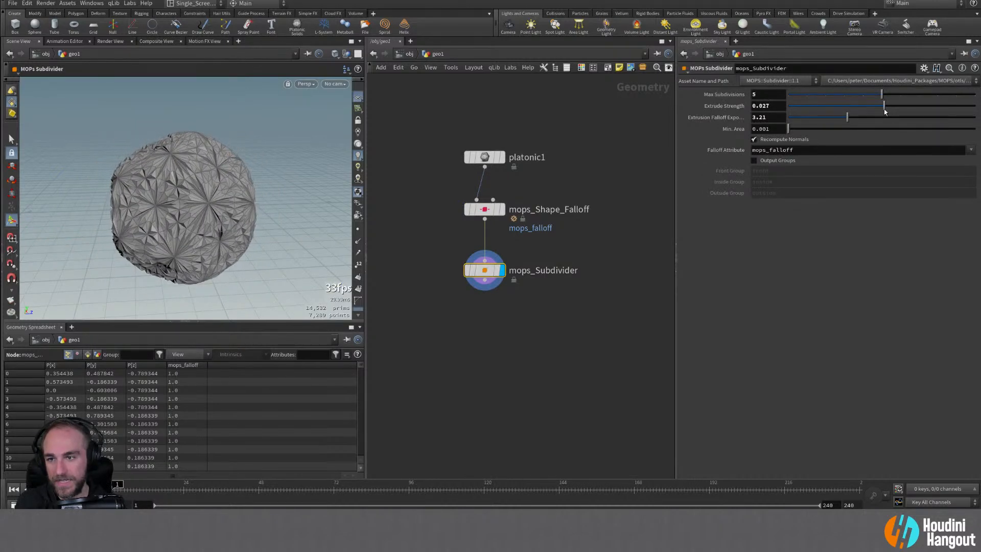
right_click_drag(220, 184, 255, 177, "alt")
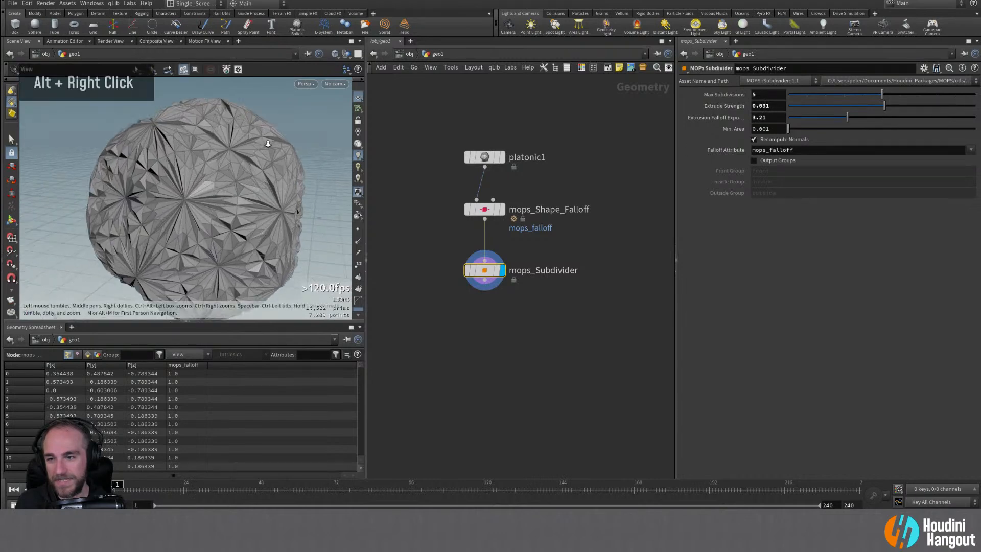
left_click_drag(255, 176, 327, 153, "alt")
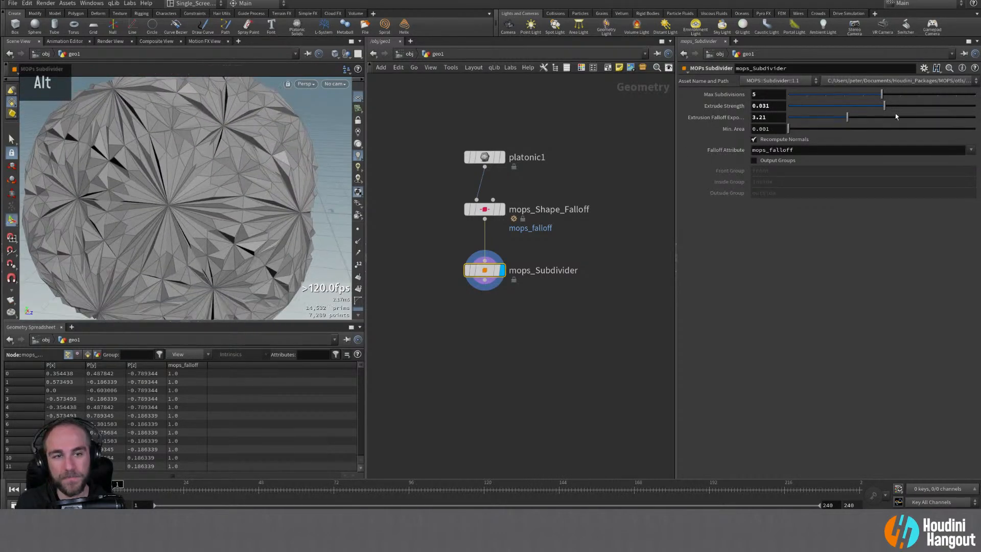
mouse_move(846, 119)
left_mouse_down()
mouse_move(886, 123)
mouse_move(859, 122)
left_mouse_up()
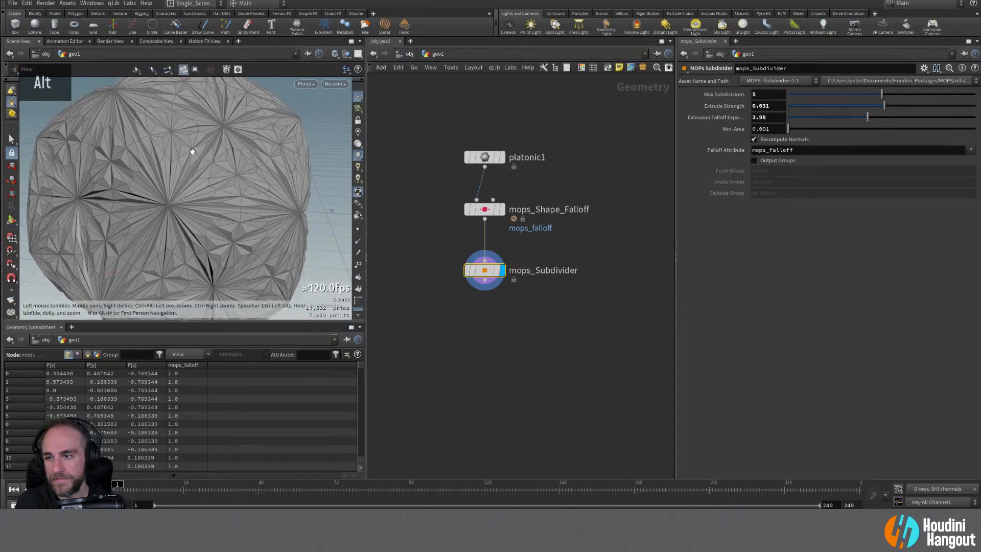
left_click_drag(204, 145, 183, 162, "alt")
right_click_drag(182, 162, 137, 164, "alt")
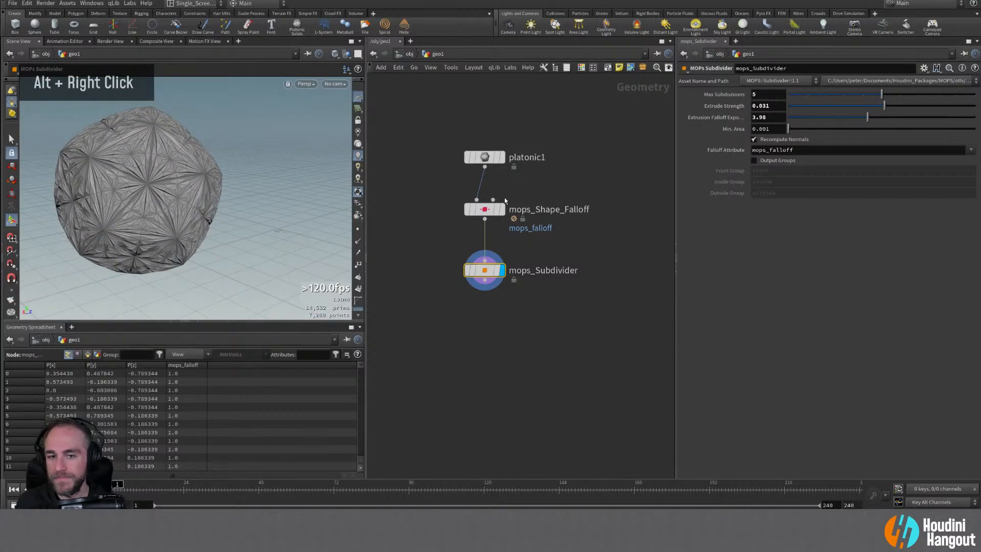
Step: Sweep mops_Shape_Falloff's shape along Z through the dodecahedron and back out until it sits clear of the solid
left_click(485, 209)
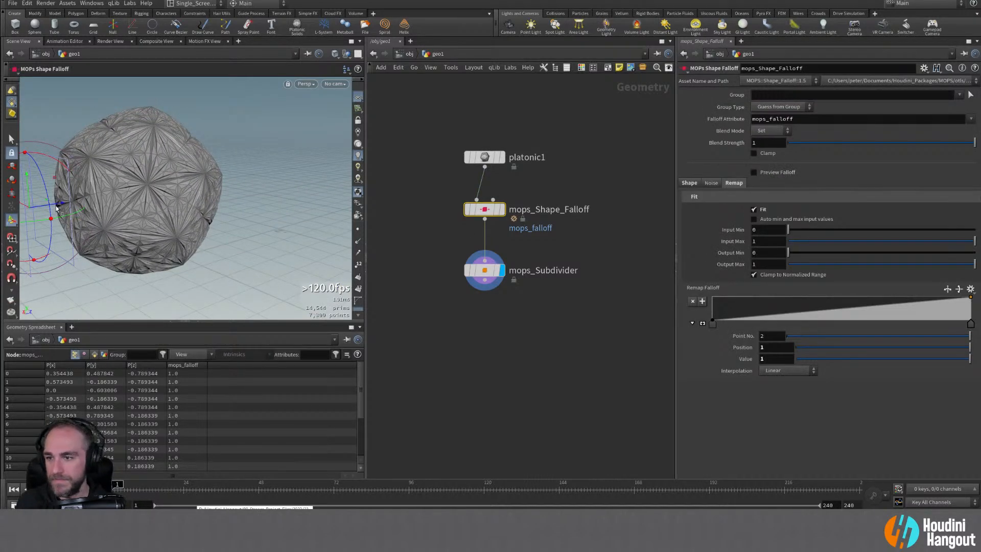
left_click_drag(82, 203, 231, 178)
left_click_drag(210, 180, 278, 201)
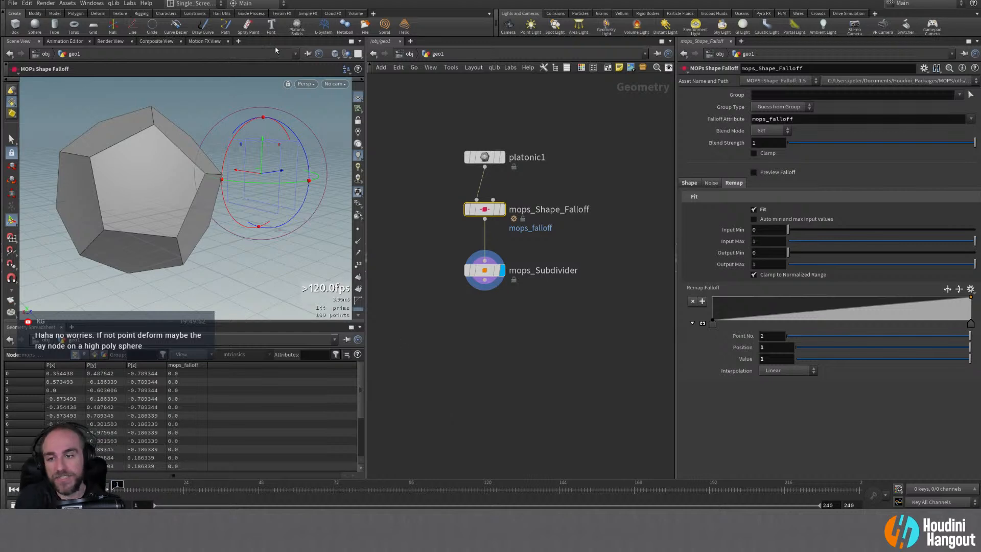
mouse_move(275, 171)
left_mouse_down()
mouse_move(215, 181)
mouse_move(281, 171)
left_mouse_up()
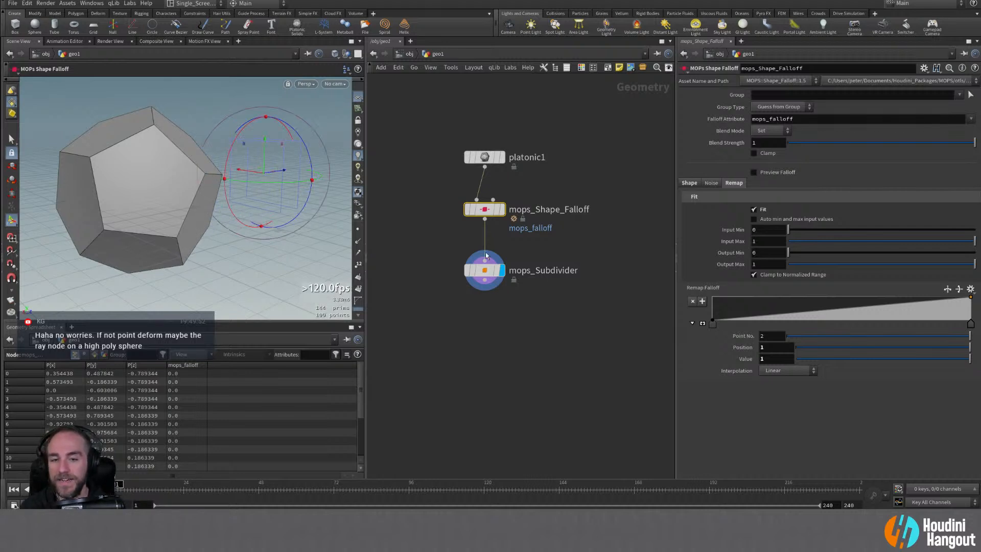
Step: Sort the geometry spreadsheet by descending point number and compare the points of mops_Shape_Falloff with those of mops_Subdivider
left_click(484, 271)
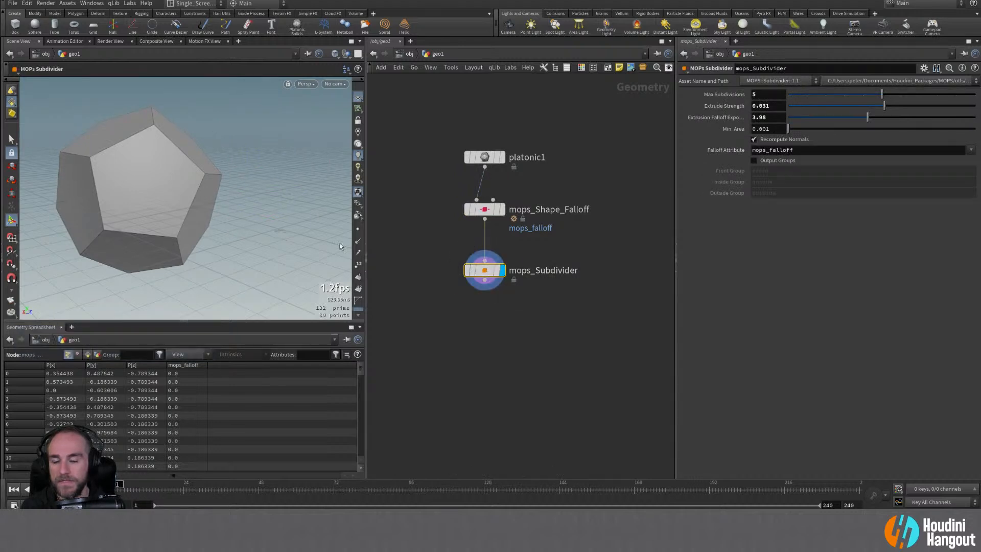
left_click(484, 210)
double_click(484, 270)
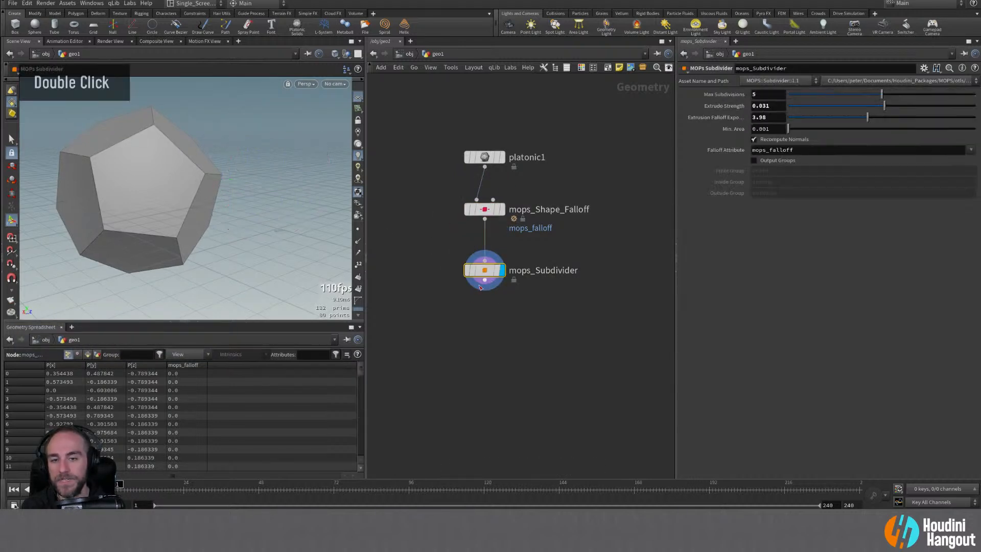
left_click(15, 366)
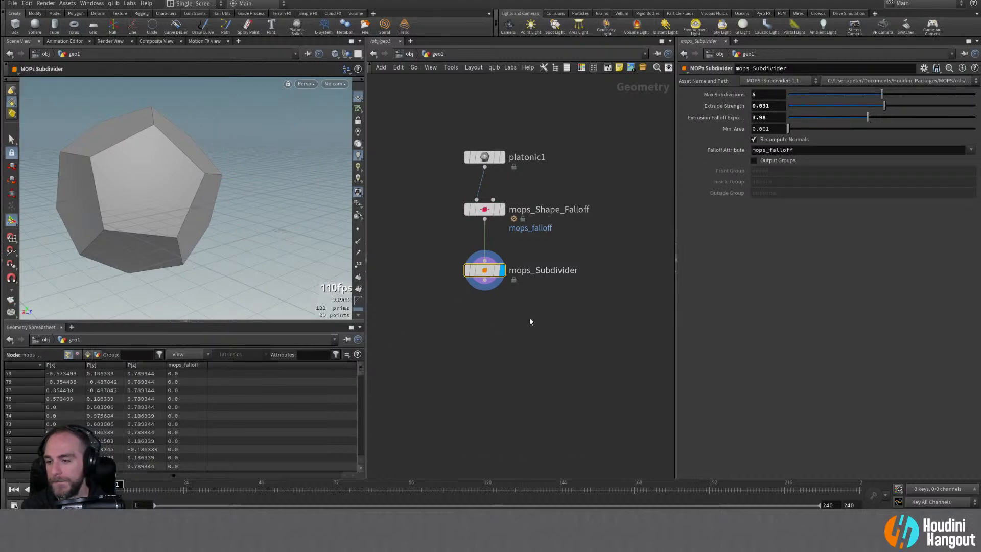
left_click(480, 210)
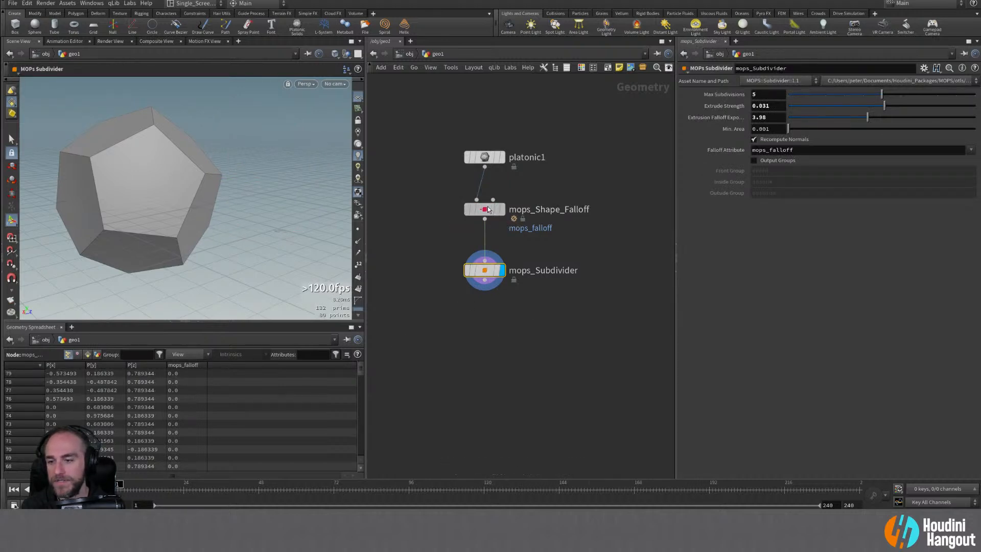
left_click(485, 280)
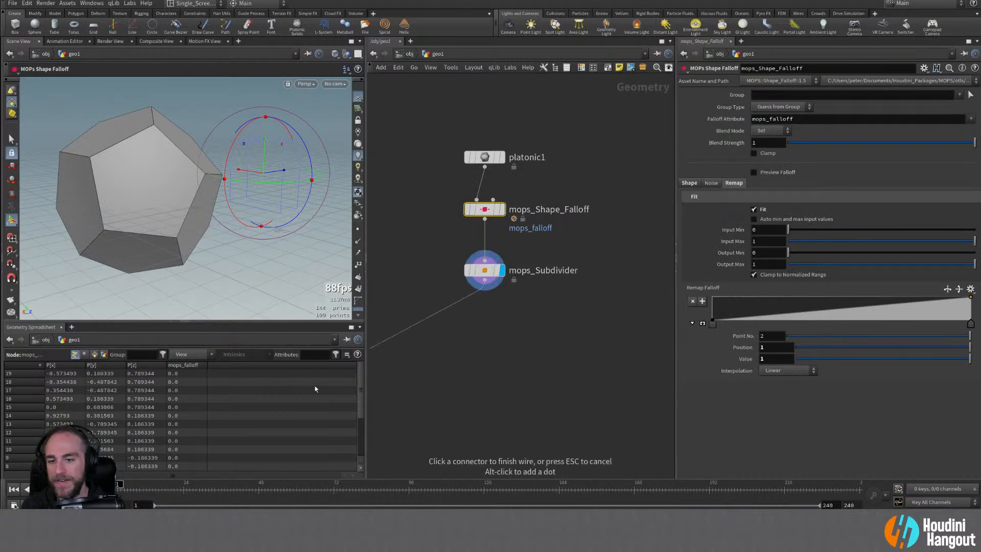
left_click(515, 380)
left_click(488, 277)
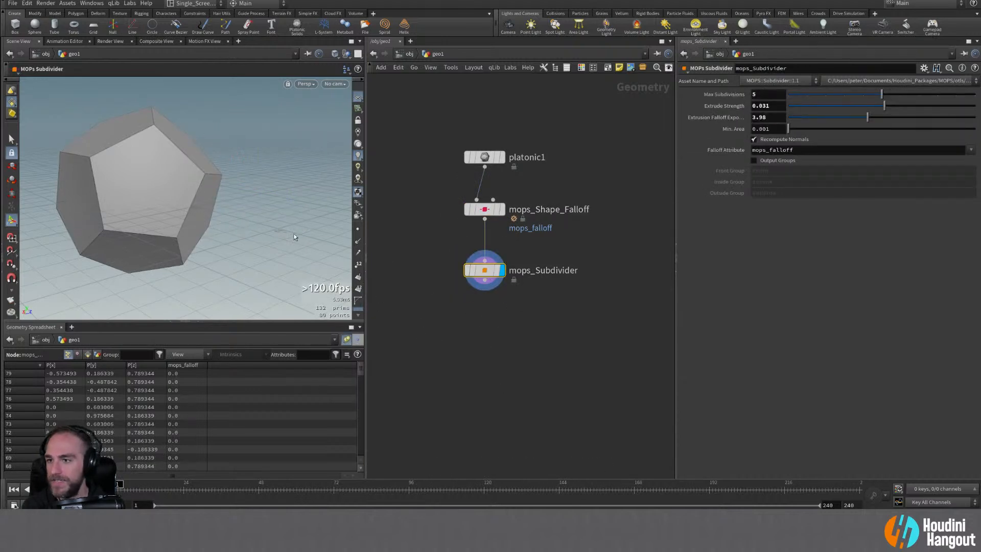
Step: Activate geometry selection inside geo1 and set the viewport's selection options to Show Display Operator
right_click(10, 91)
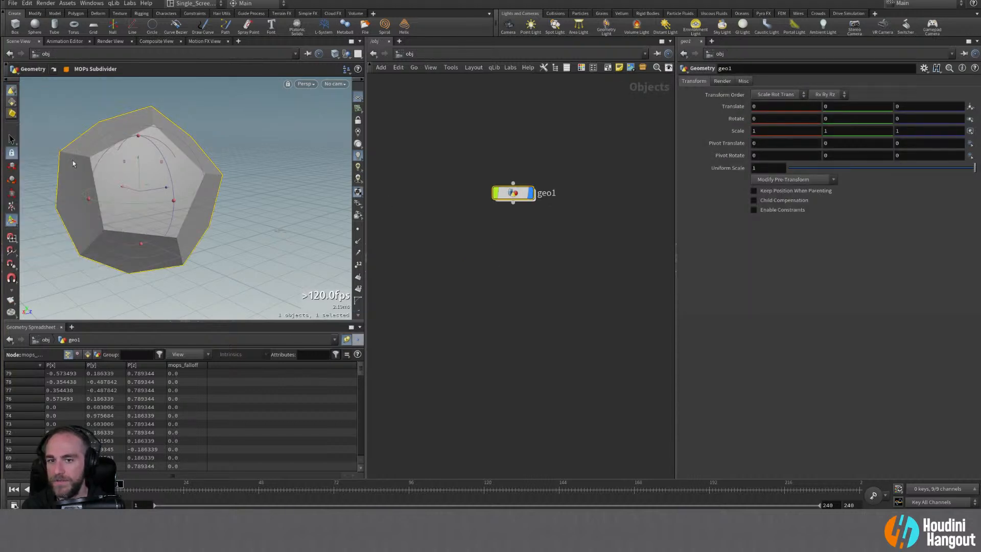
left_click(12, 139)
right_click(13, 138)
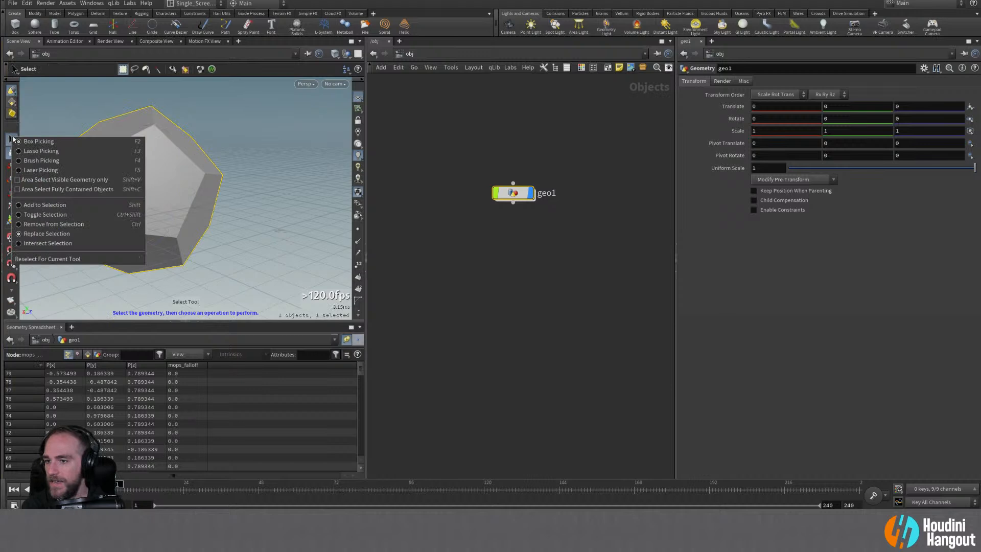
left_click(12, 103)
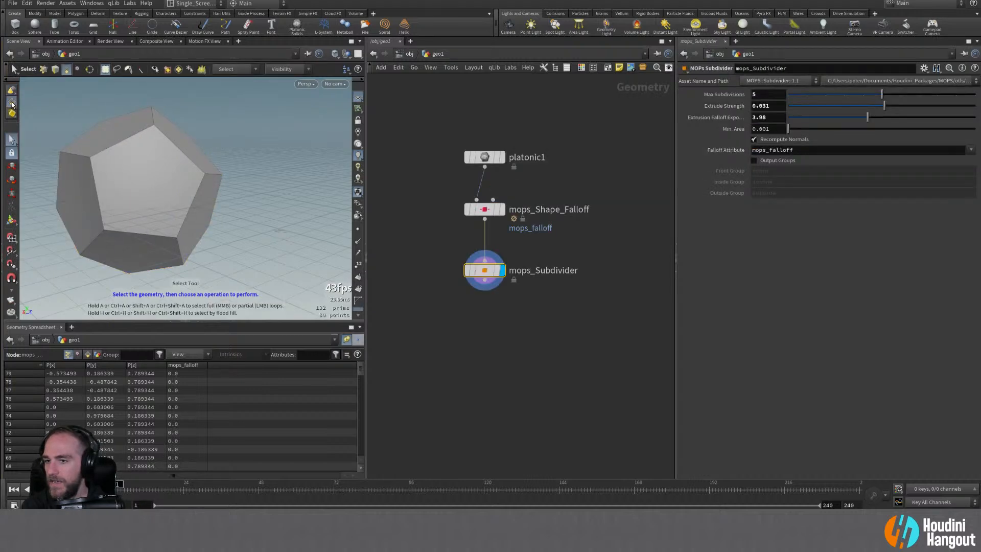
right_click(11, 104)
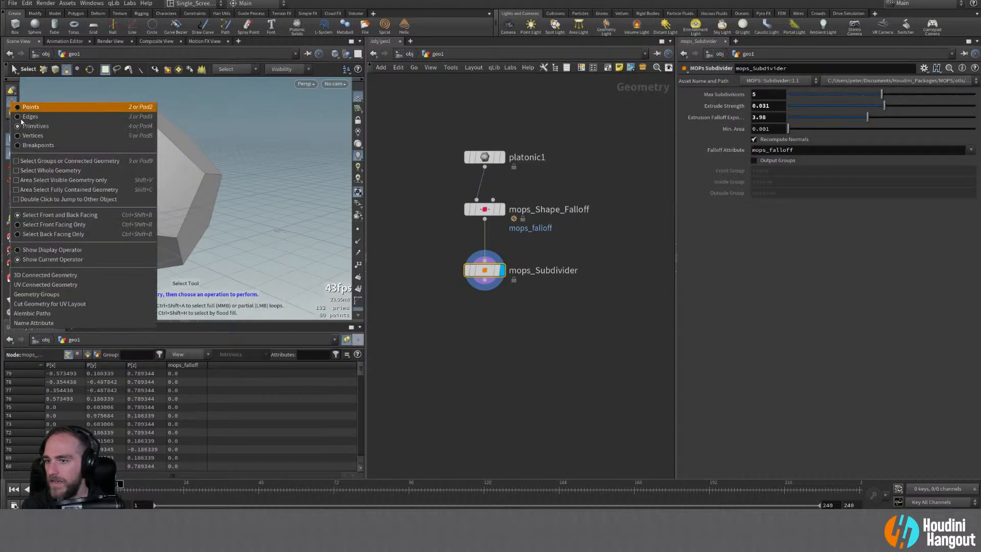
left_click(57, 250)
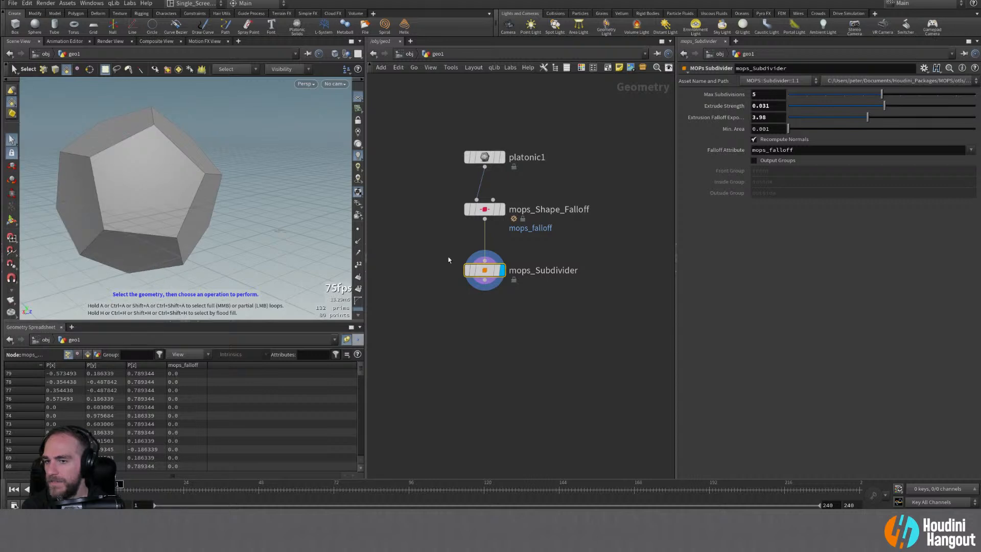
Step: Display mops_Shape_Falloff, return the display to mops_Subdivider, and check the falloff handle in the viewport
double_click(486, 209)
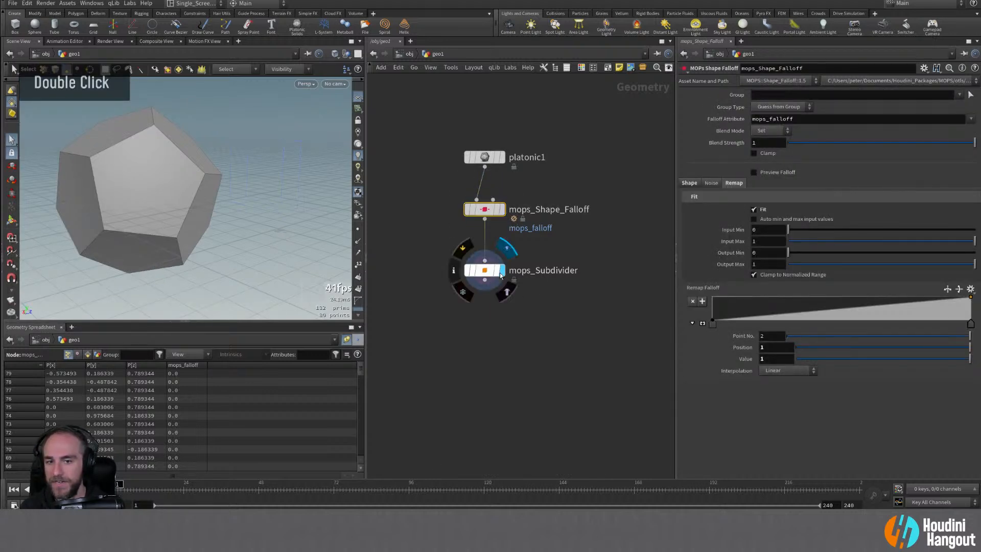
left_click(503, 209)
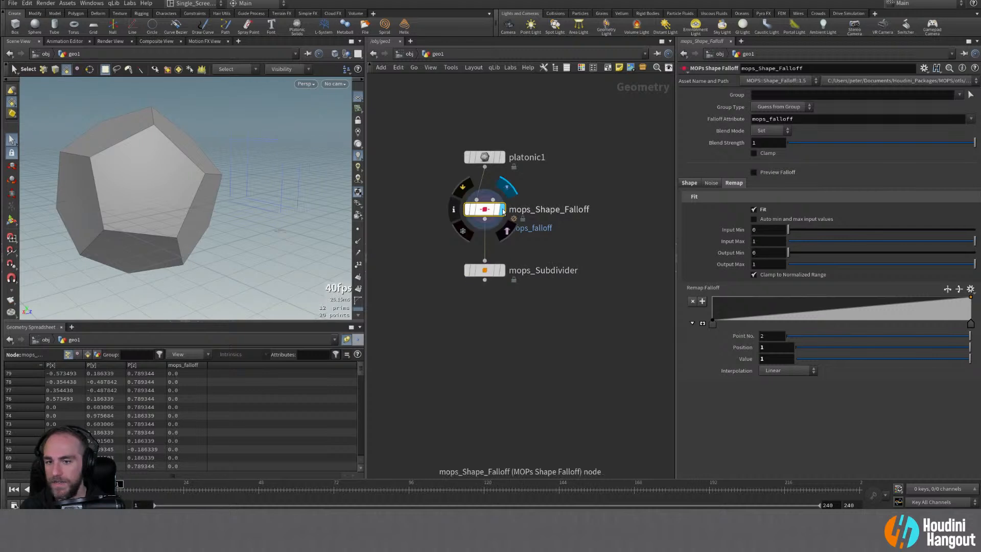
left_click(502, 273)
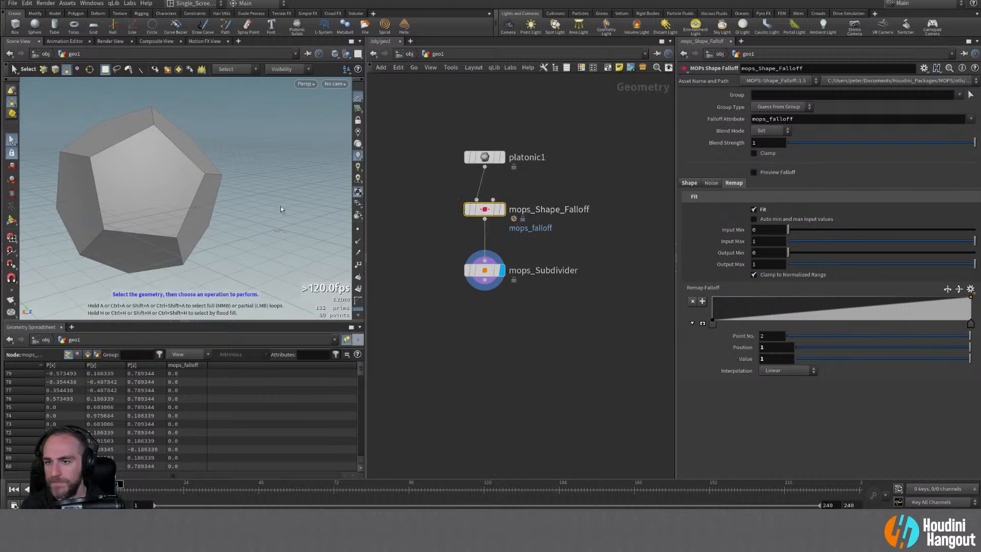
key("Return")
key("Escape")
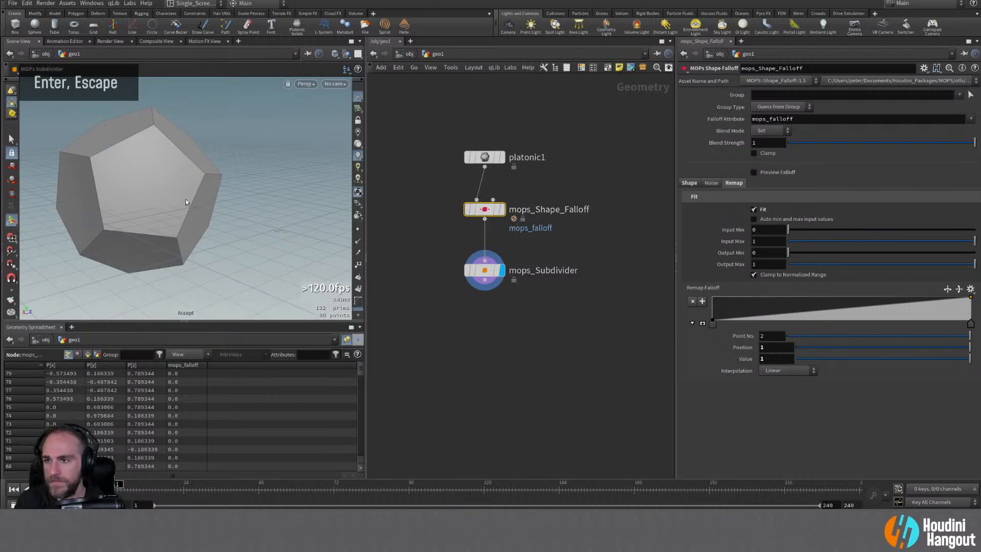
key("Return")
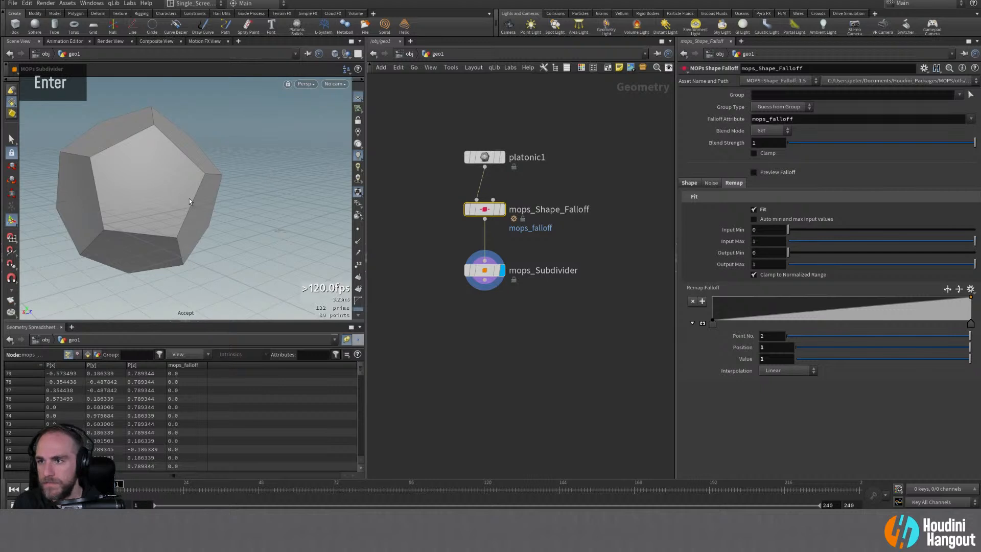
Step: Set the viewport's selection options to Show Current Operator and sweep the falloff shape along Z through the dodecahedron and back out
right_click(12, 139)
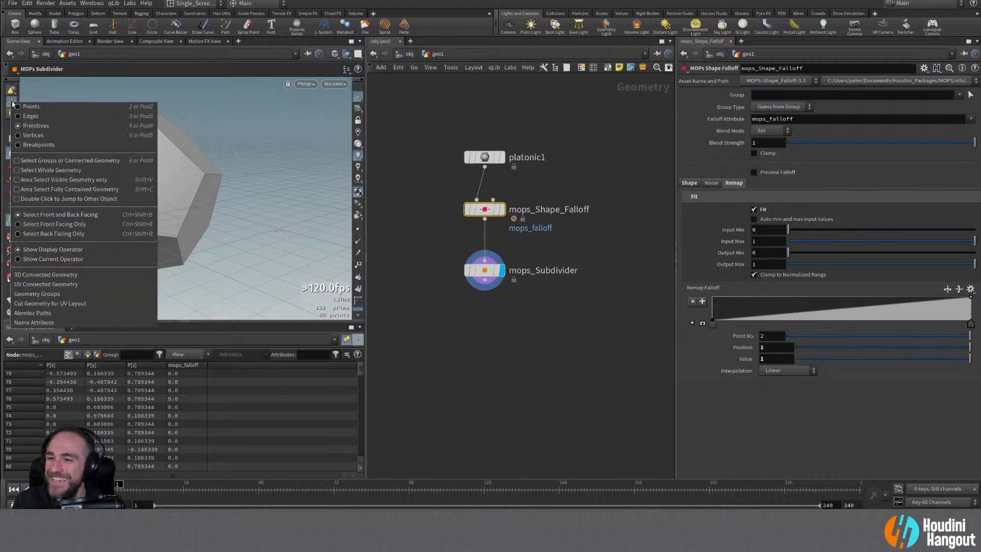
left_click(64, 259)
left_click_drag(276, 175, 265, 172)
mouse_move(469, 267)
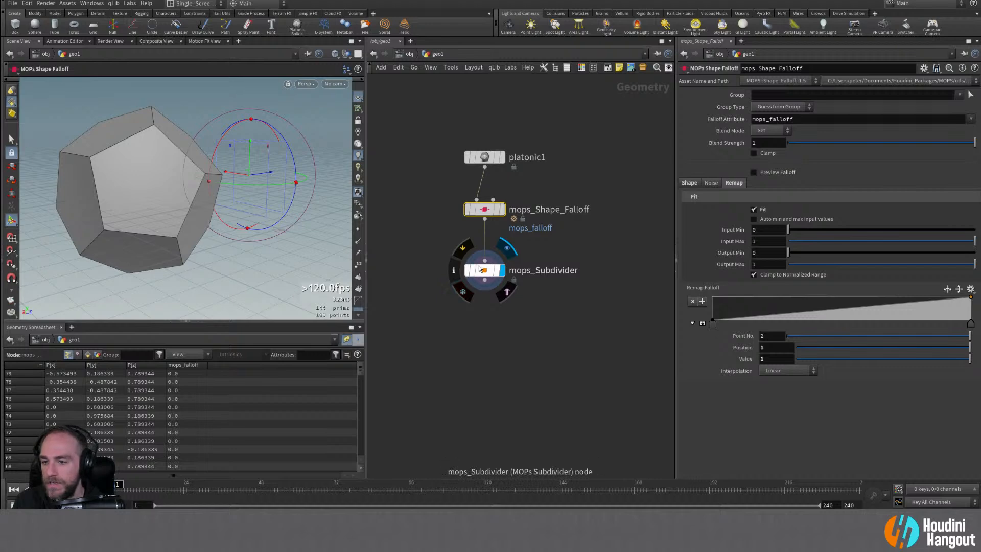
left_click_drag(262, 174, 71, 203)
mouse_move(176, 192)
left_mouse_down()
mouse_move(205, 180)
mouse_move(53, 234)
mouse_move(217, 198)
mouse_move(74, 250)
mouse_move(148, 228)
mouse_move(242, 178)
mouse_move(57, 232)
mouse_move(286, 179)
mouse_move(71, 230)
mouse_move(305, 190)
left_mouse_up()
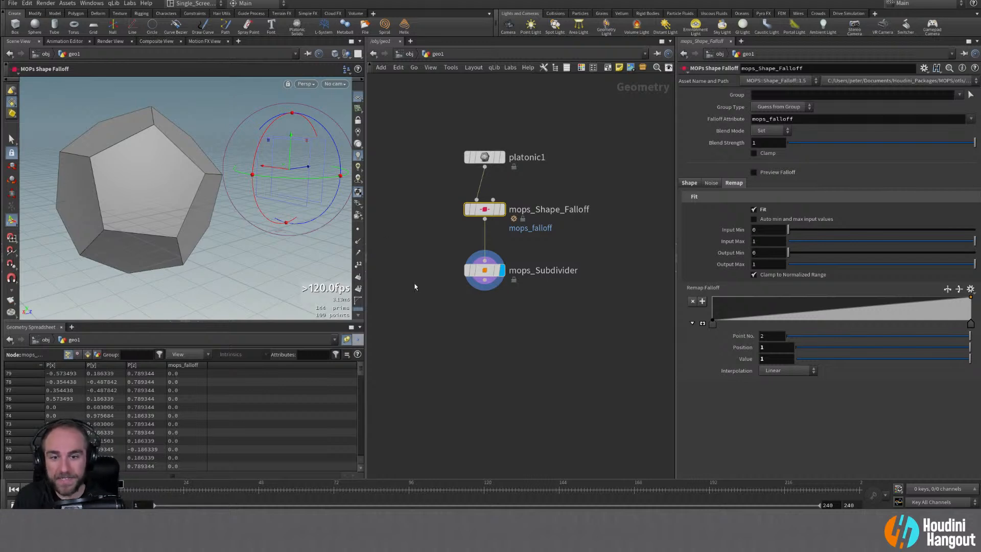
Step: Go up to the object level and rename geo1 as mops_subdivider
left_click(481, 271)
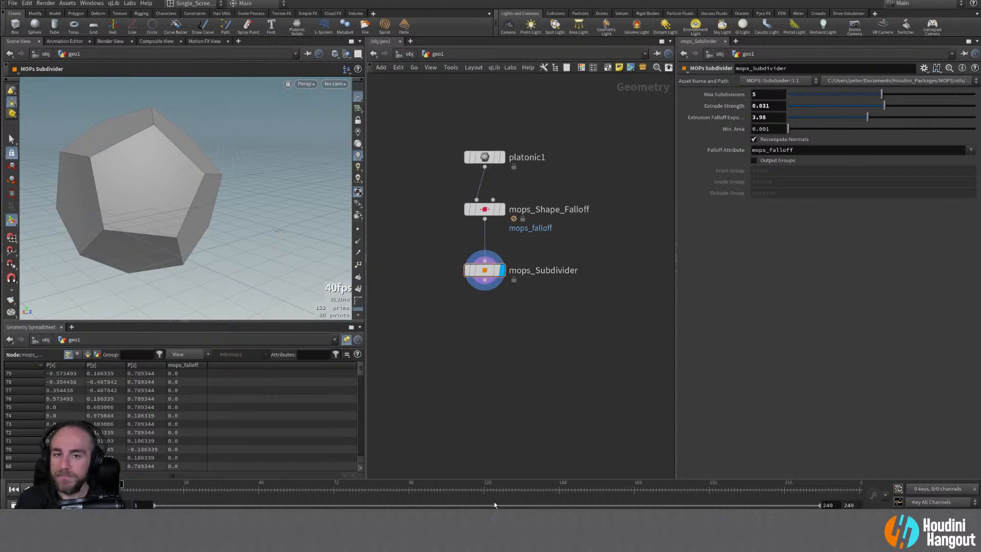
middle_click_drag(478, 279, 485, 294)
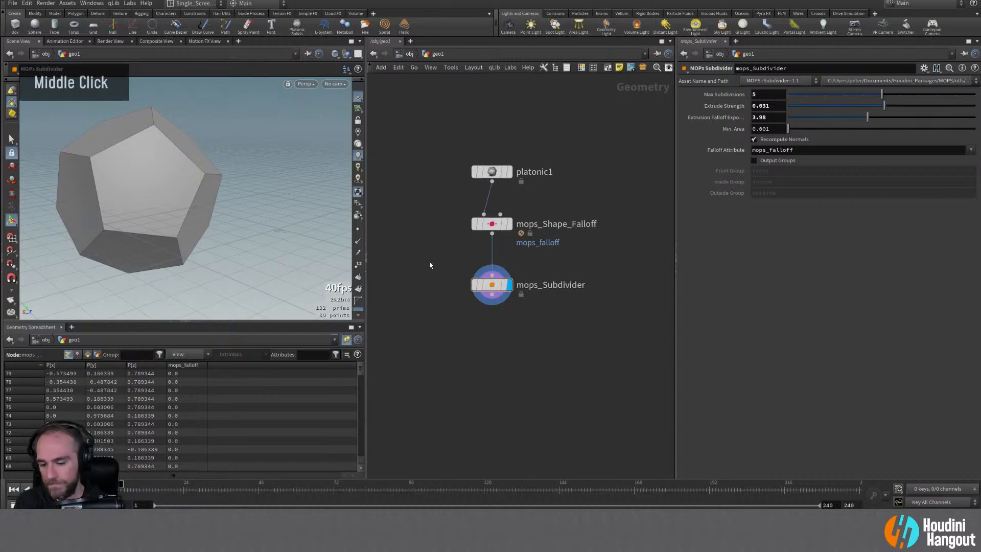
key("u")
double_click(544, 194)
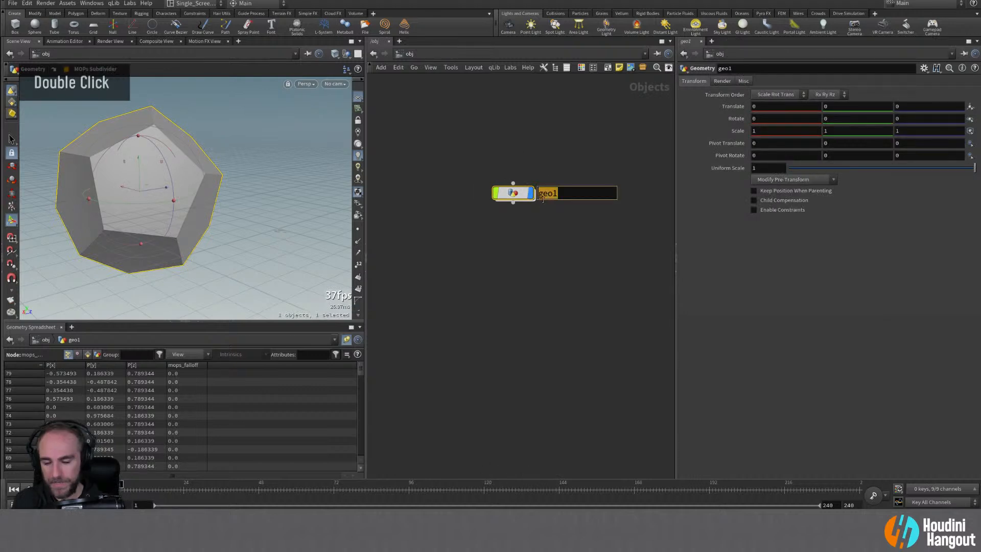
type("mops_")
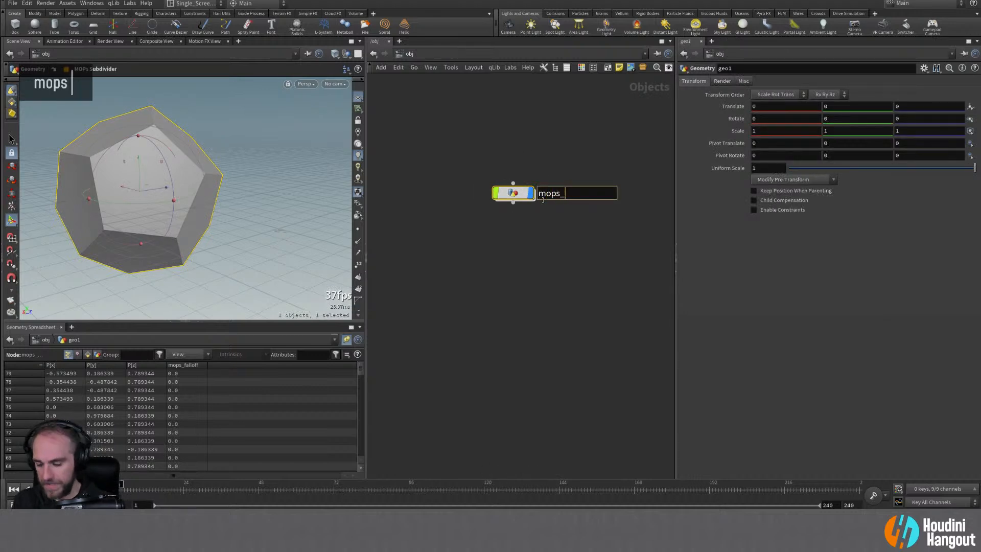
type("subdivider")
key("Return")
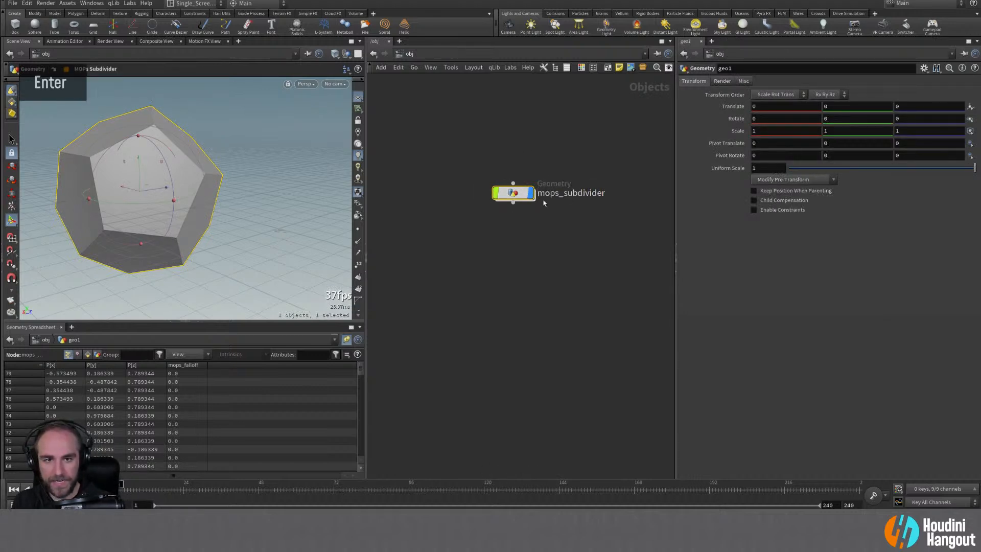
Step: Add a new Geometry object beneath mops_subdivider in the object network
double_click(514, 288)
key("Tab")
mouse_move(511, 291)
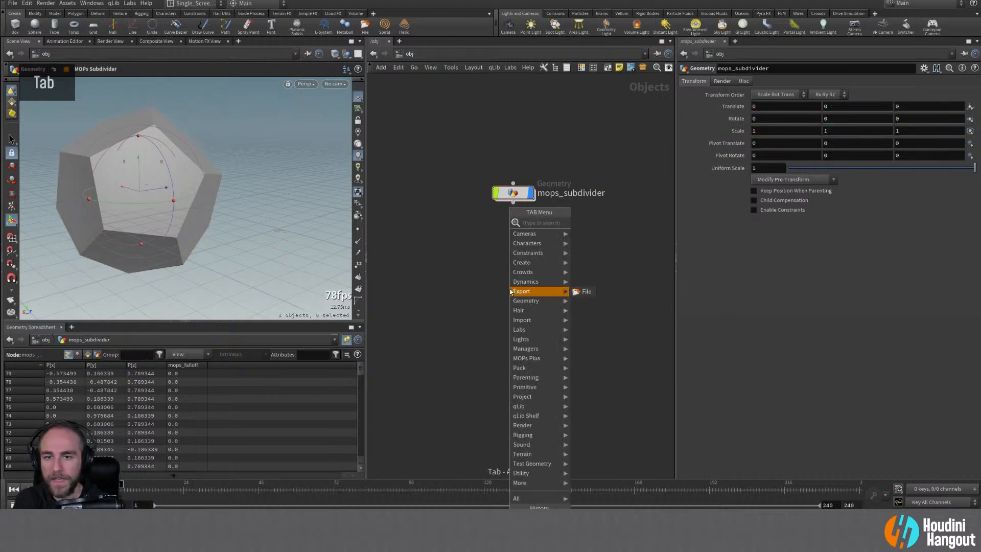
left_click(458, 311)
middle_click_drag(458, 315, 467, 287)
key("Tab")
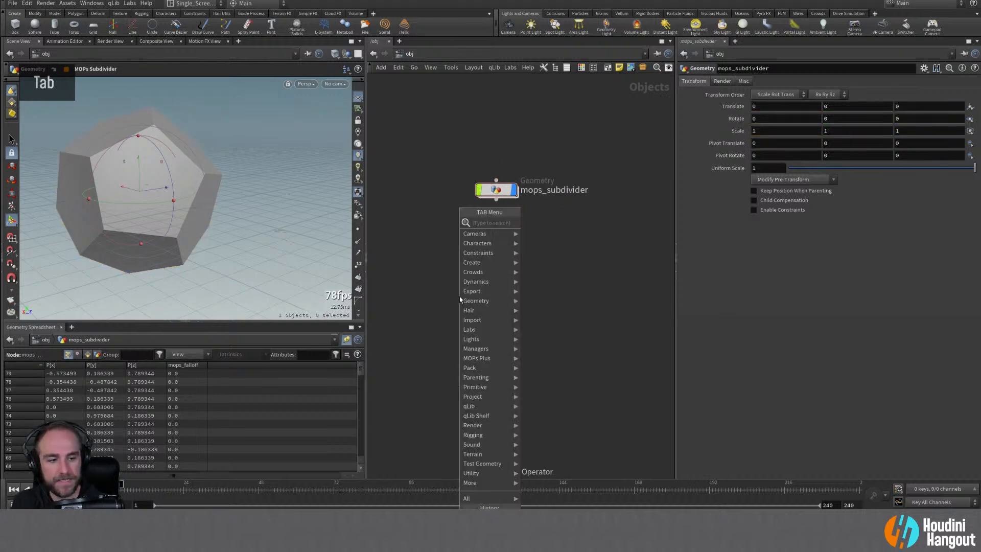
mouse_move(459, 300)
key("Return")
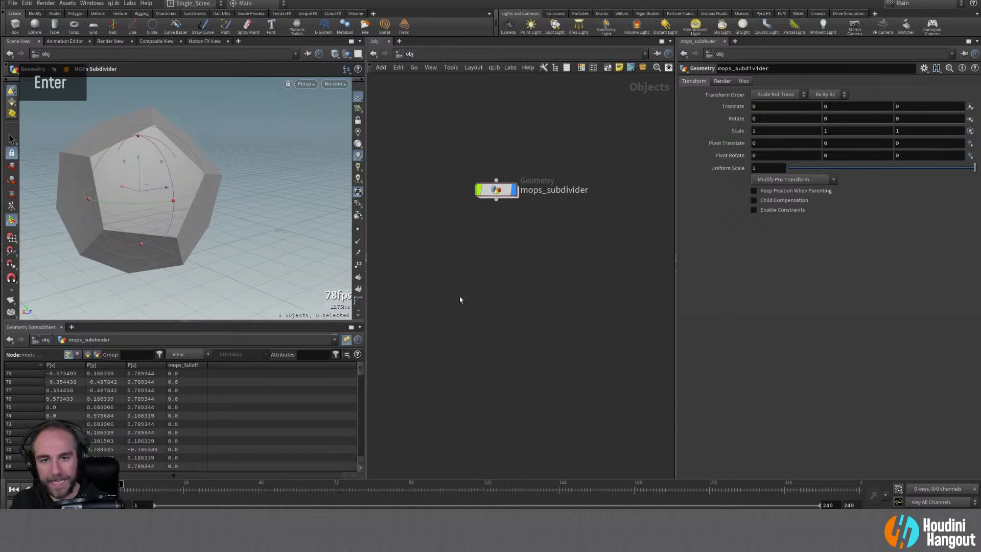
left_click(501, 250)
Step: Rename the new Geometry object as mops_typography and enter its empty network
double_click(526, 248)
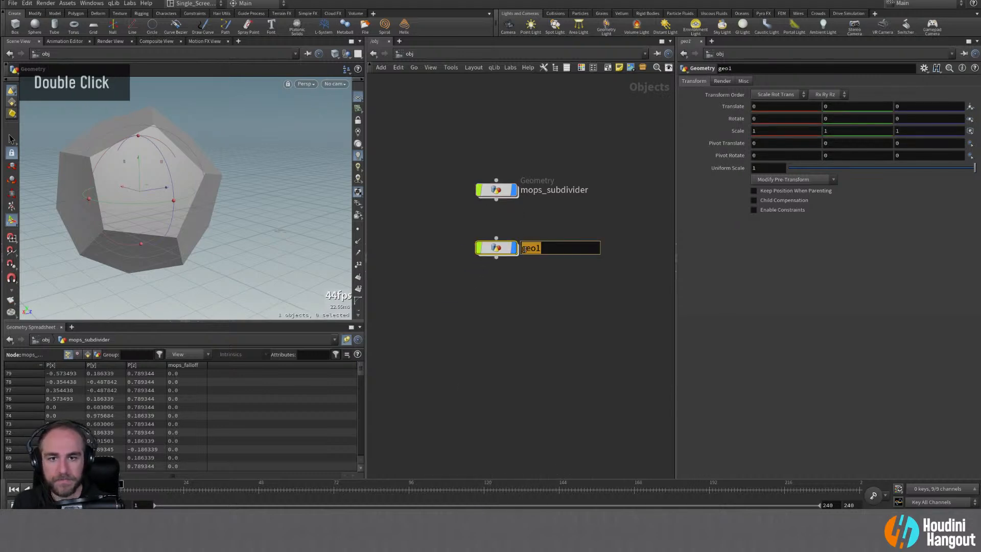
type("mops_")
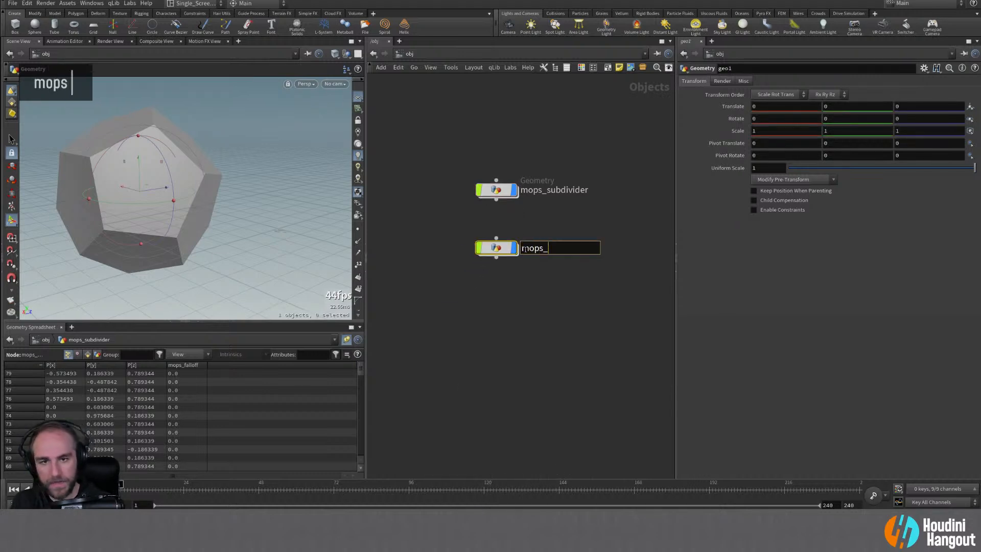
type("typography")
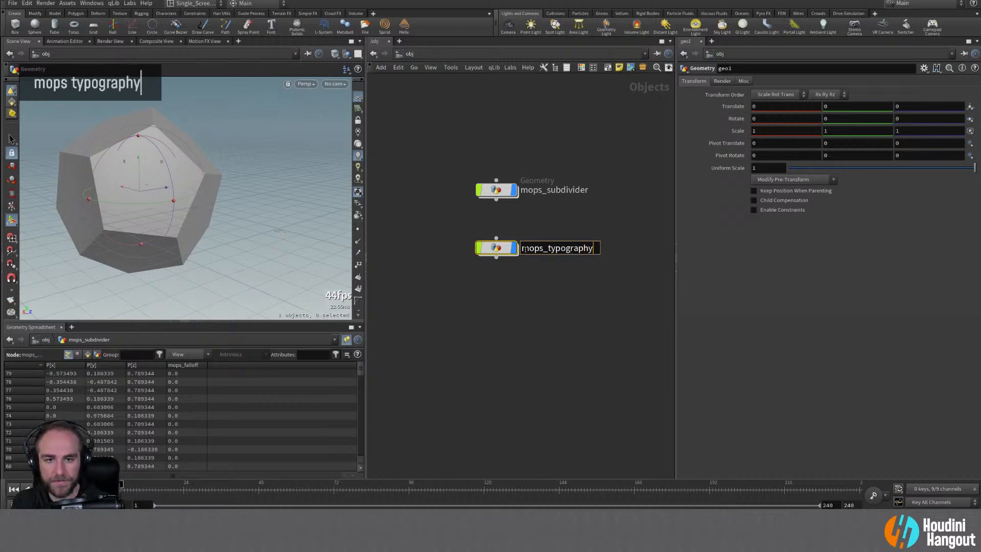
key("Return")
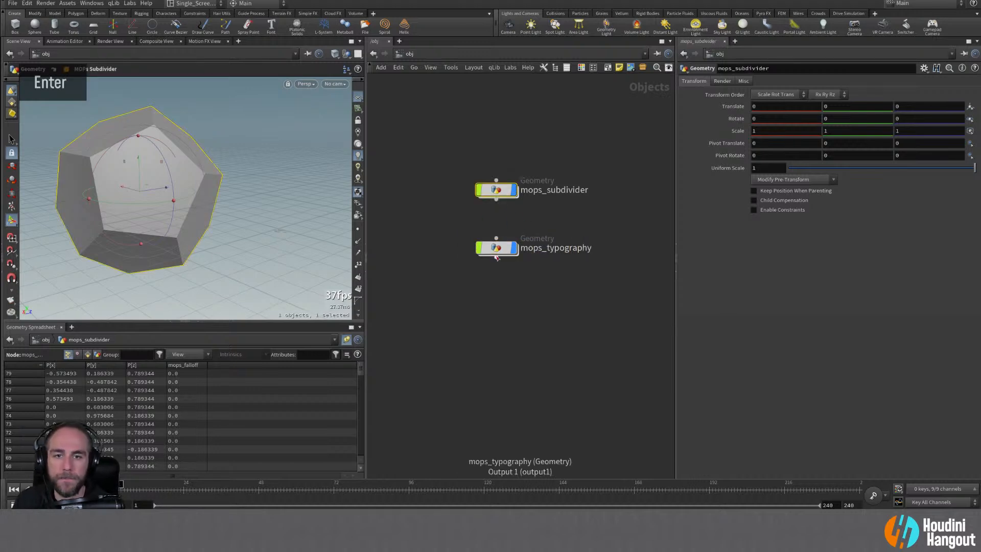
mouse_move(513, 192)
double_click(495, 248)
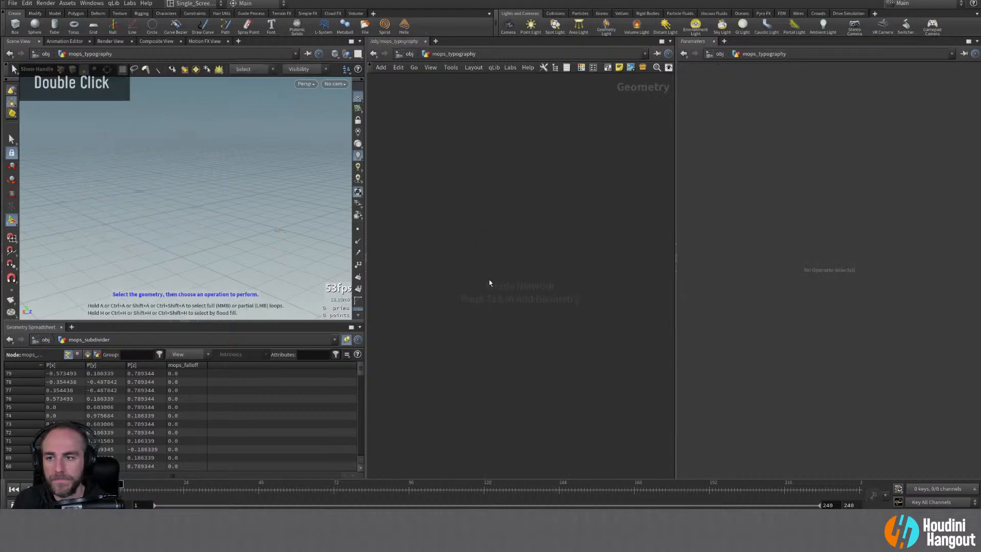
Step: Add a MOPs Typography (Plus) node to the empty mops_typography network
key("Tab")
type("mops")
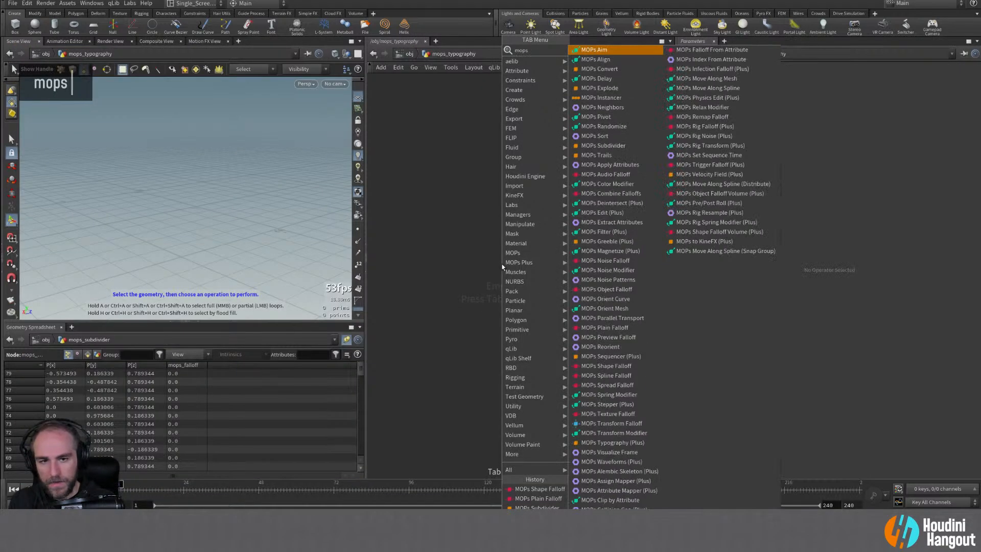
type(" ty")
key("Return")
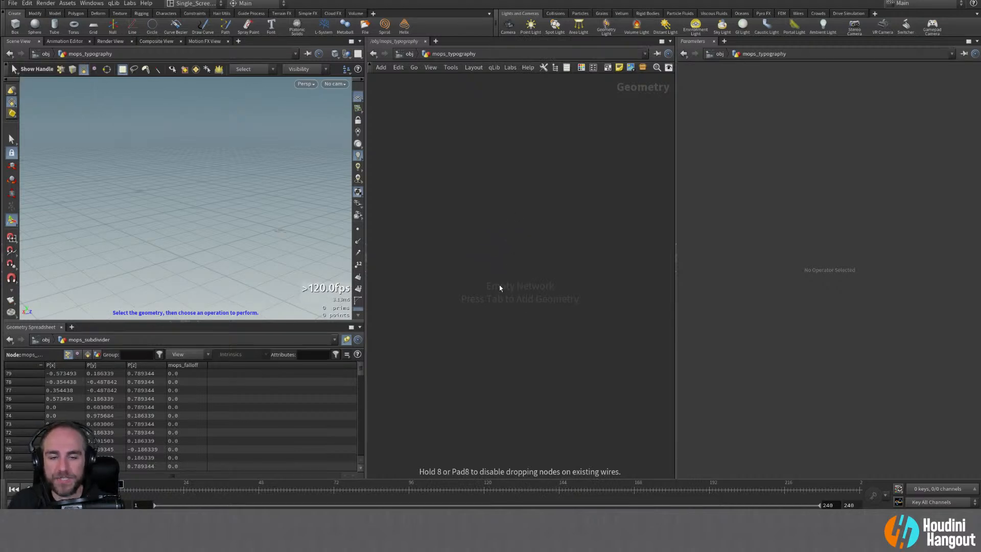
left_click(499, 288)
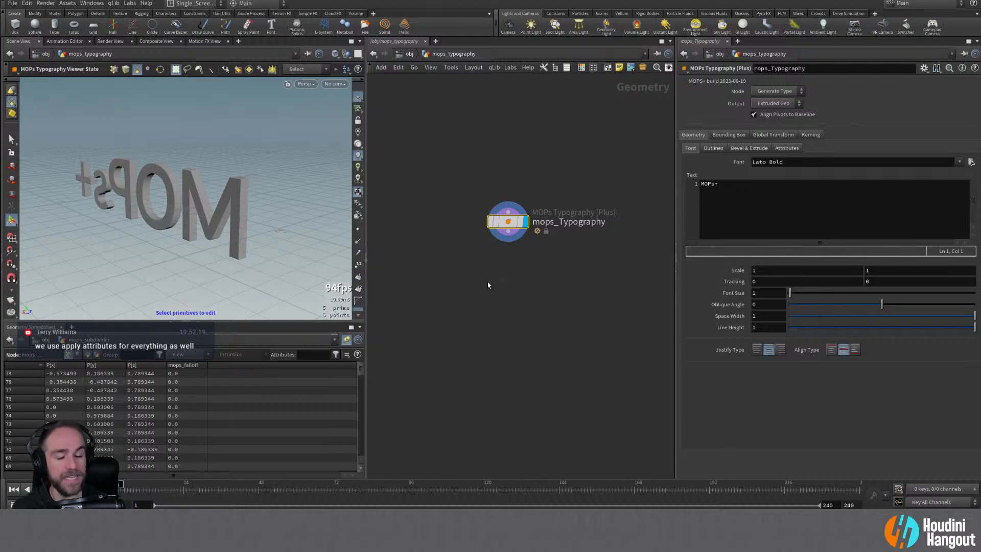
Step: Add a MOPs Apply Attributes node beneath the typography node
left_click(488, 289)
key("Tab")
type("apply a")
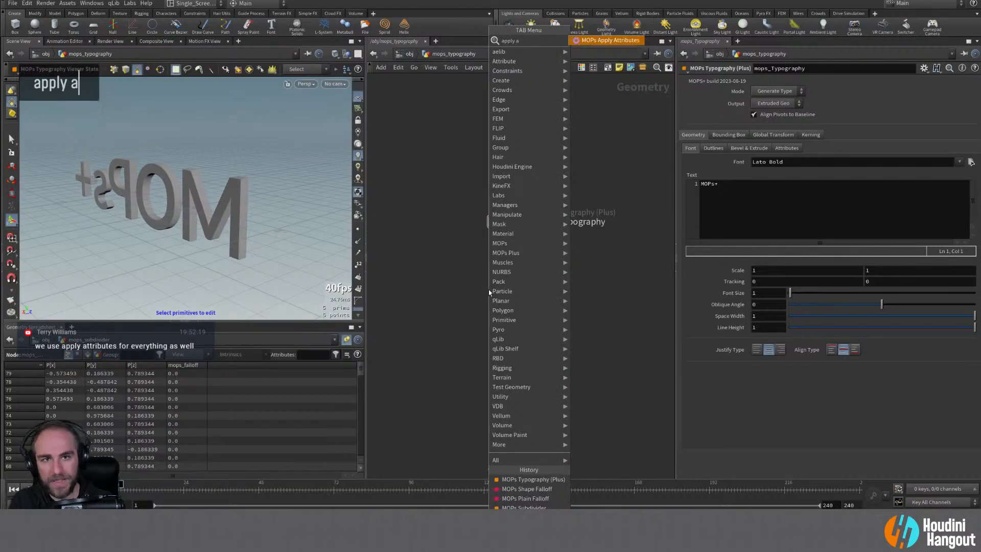
key("Return")
left_click(500, 314)
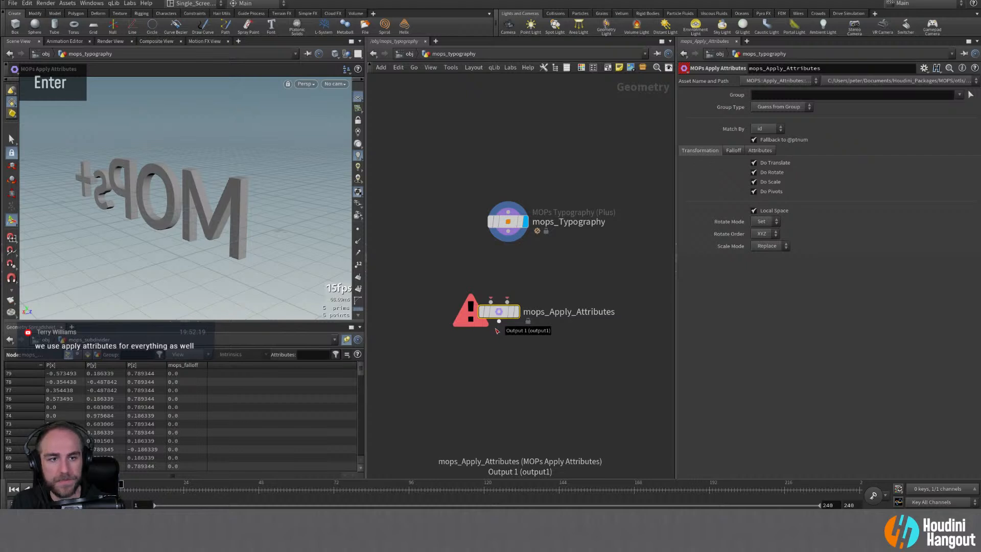
Step: Review the Apply Attributes node's Transformation, Falloff and Attributes settings, and delete the node
left_click(740, 153)
left_click(760, 152)
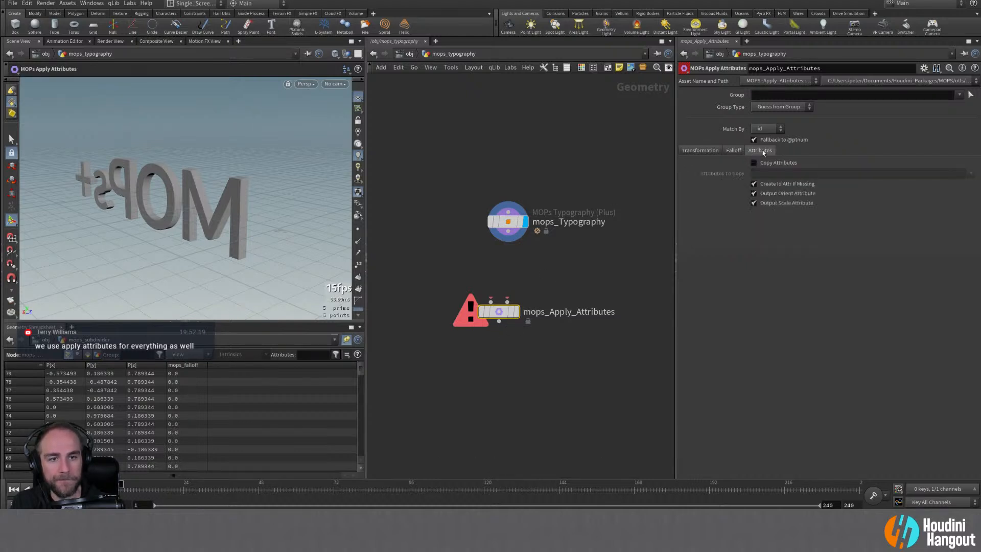
left_click(700, 151)
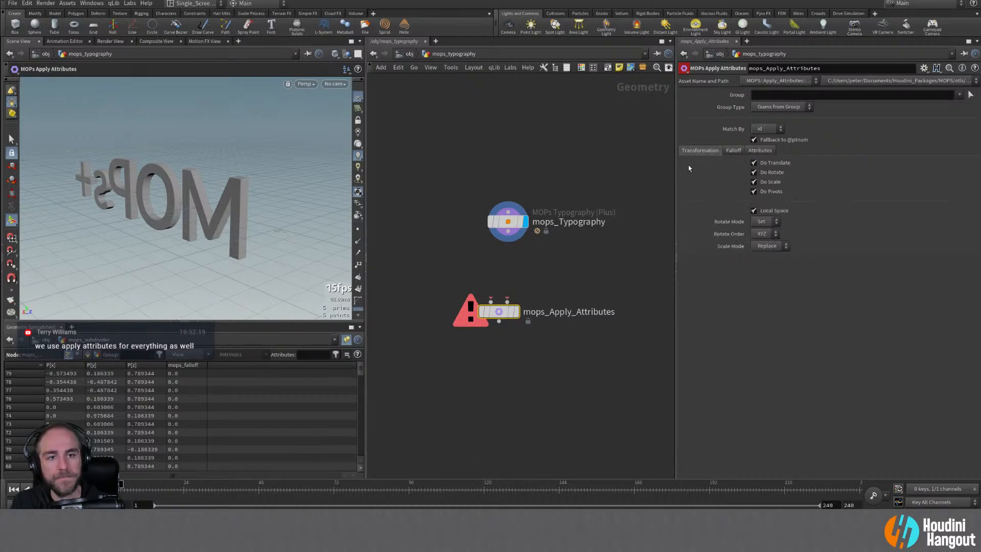
left_click_drag(502, 316, 512, 336)
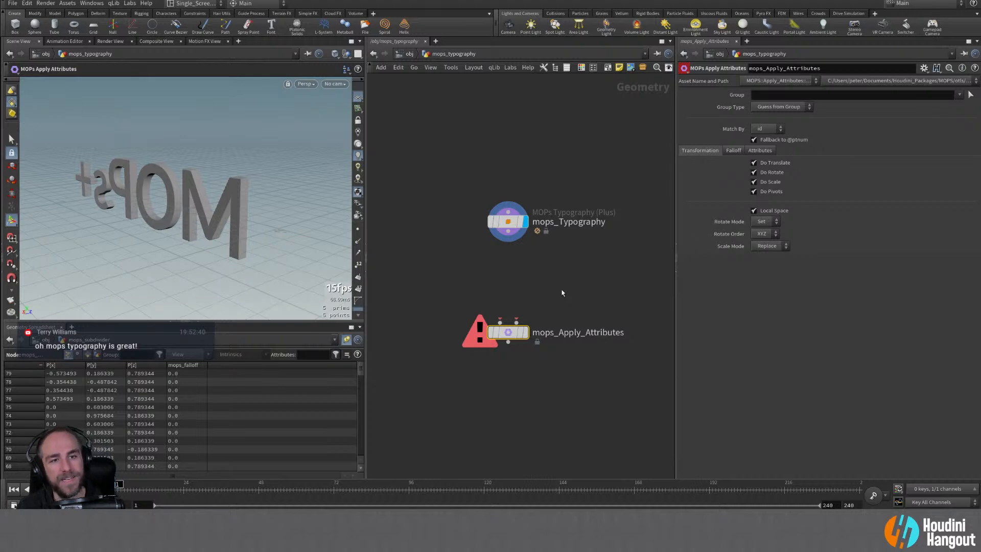
double_click(765, 151)
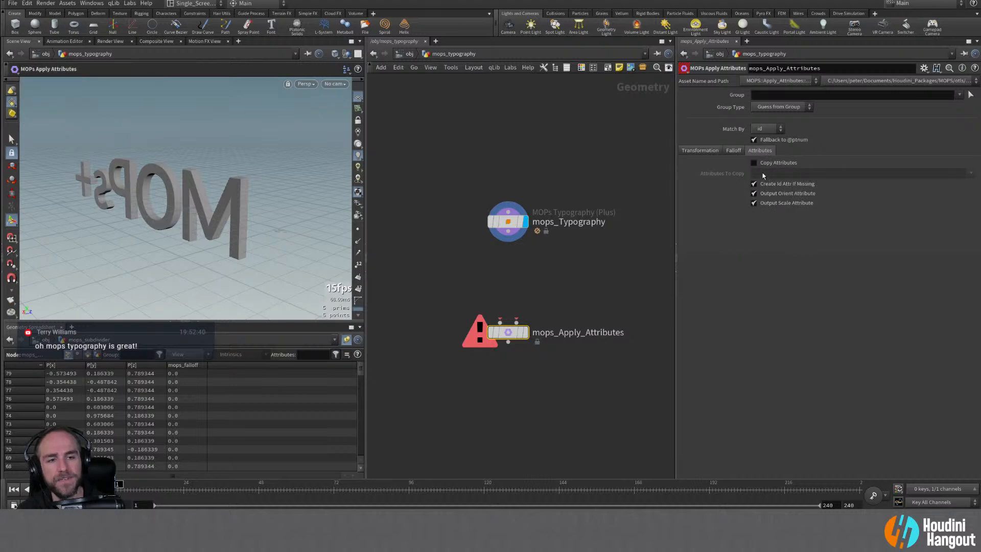
left_click(699, 152)
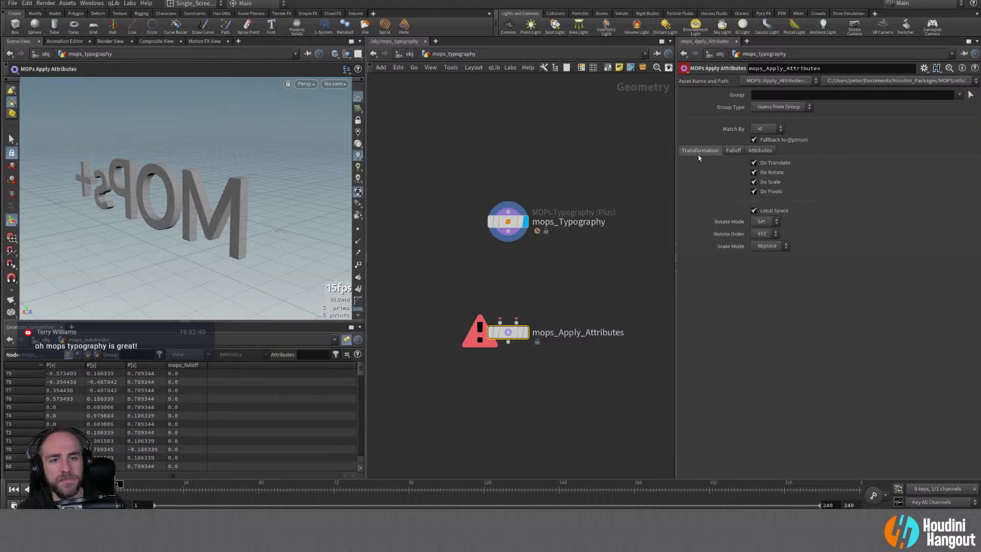
double_click(738, 150)
left_click(764, 152)
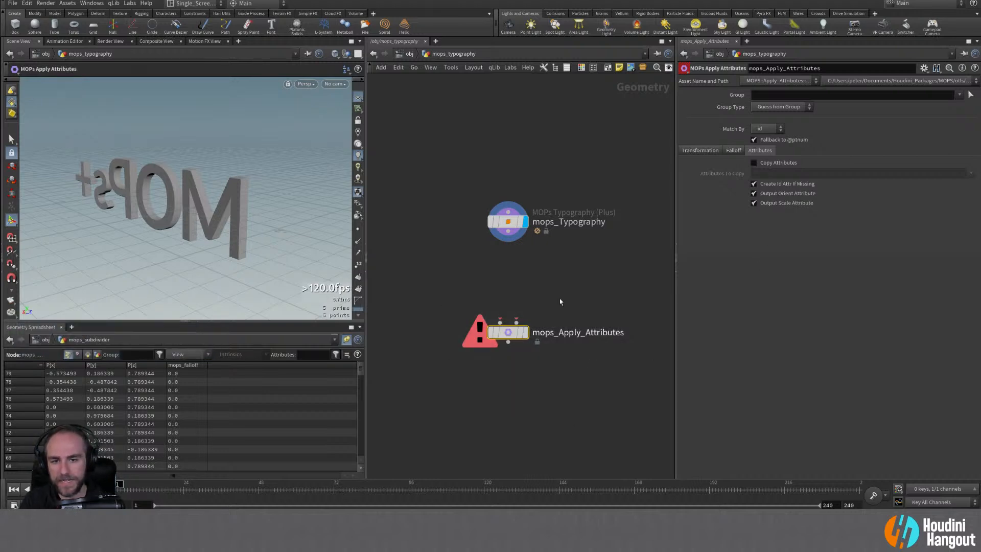
key("Delete")
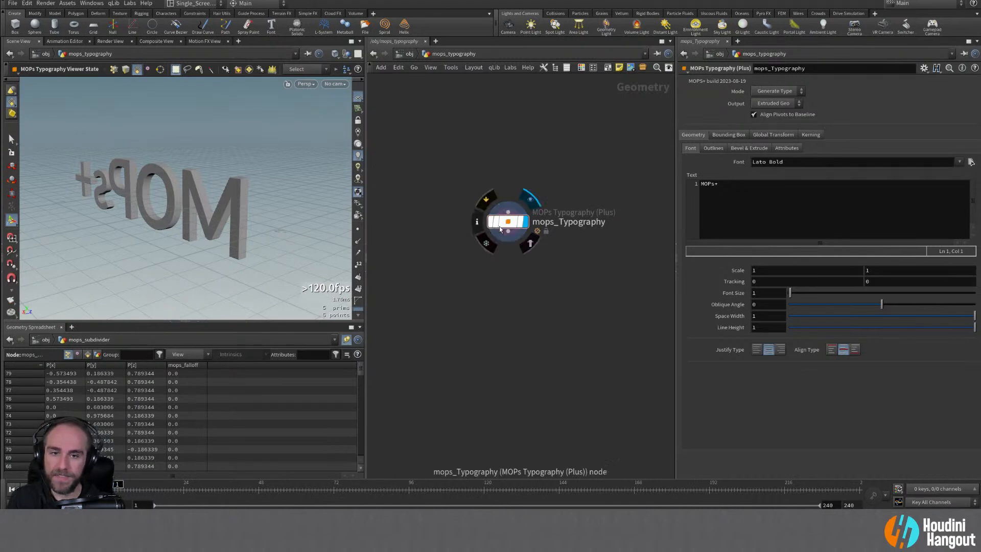
Step: Examine the extruded MOPs+ text from the front, along with the typography node's Outlines and Font settings
right_click_drag(194, 204, 202, 211, "alt")
middle_click_drag(201, 211, 192, 209, "alt")
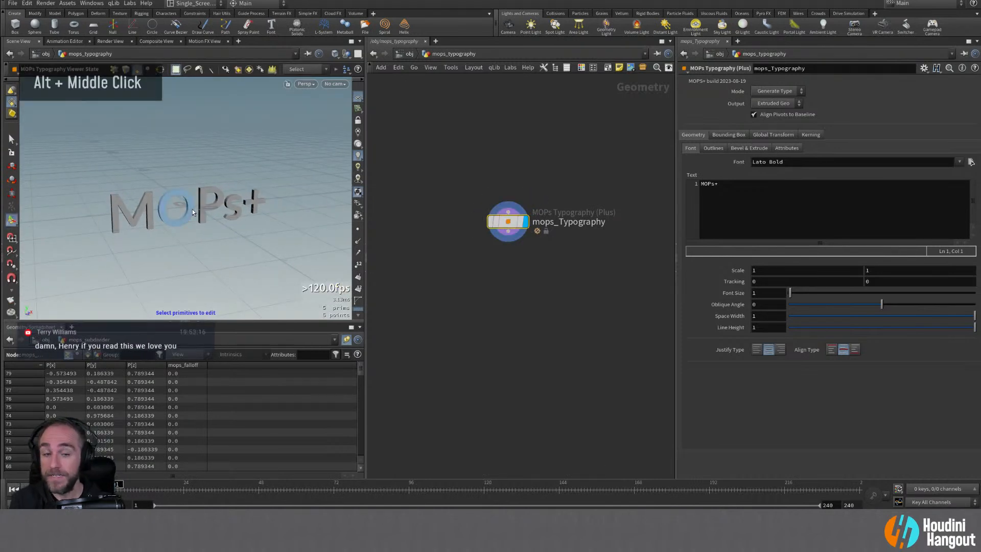
key("Escape")
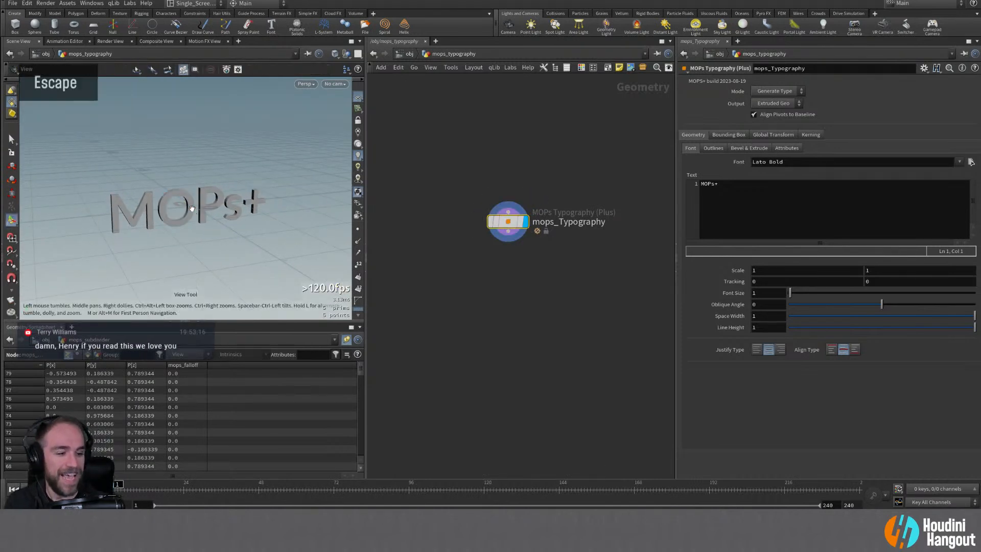
key("Return")
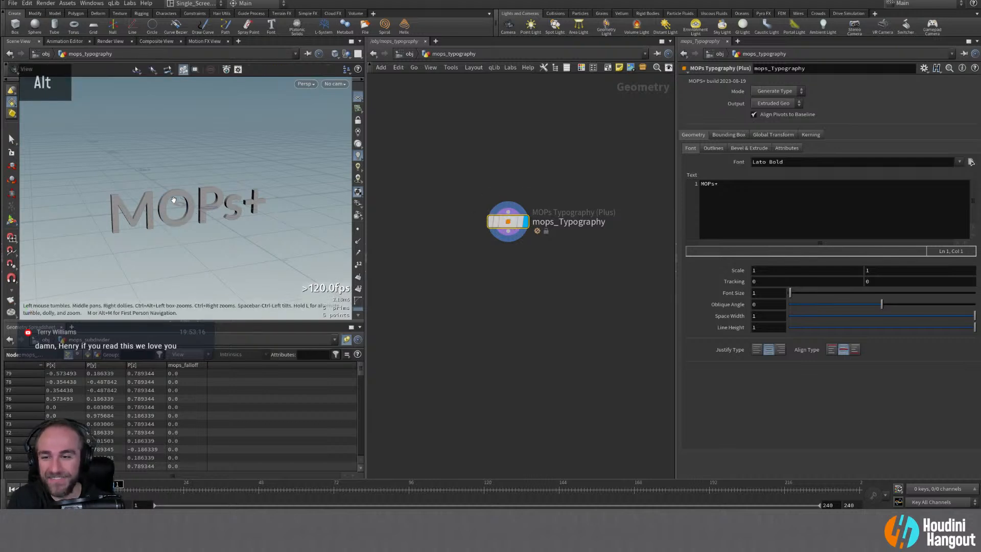
right_click_drag(176, 210, 173, 210, "alt")
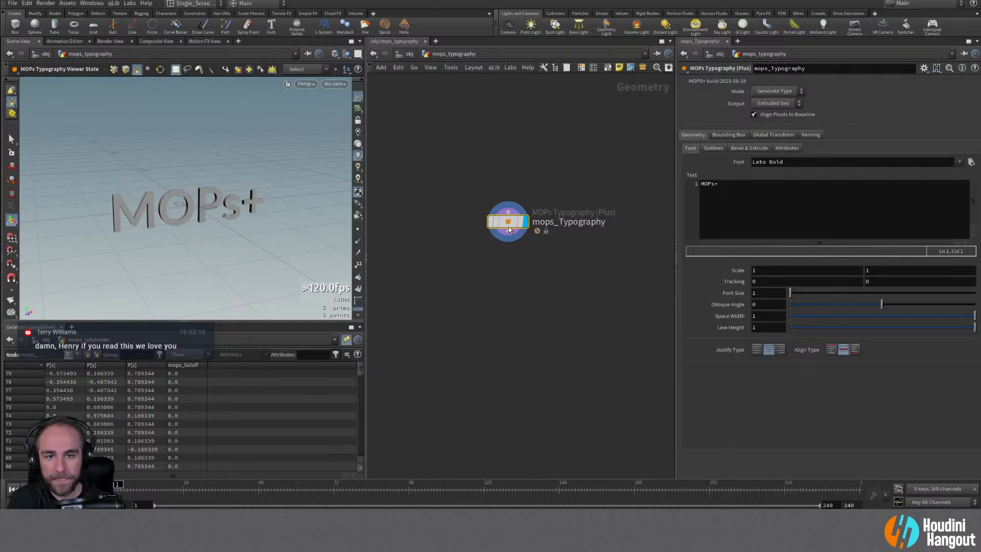
scroll(193, 412, "down", 10)
scroll(193, 412, "up", 10)
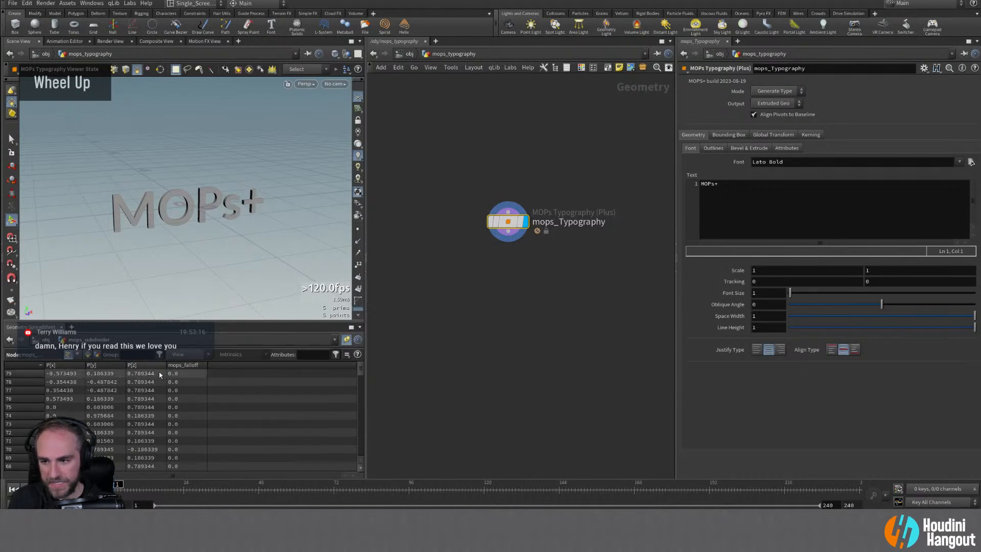
left_click(714, 148)
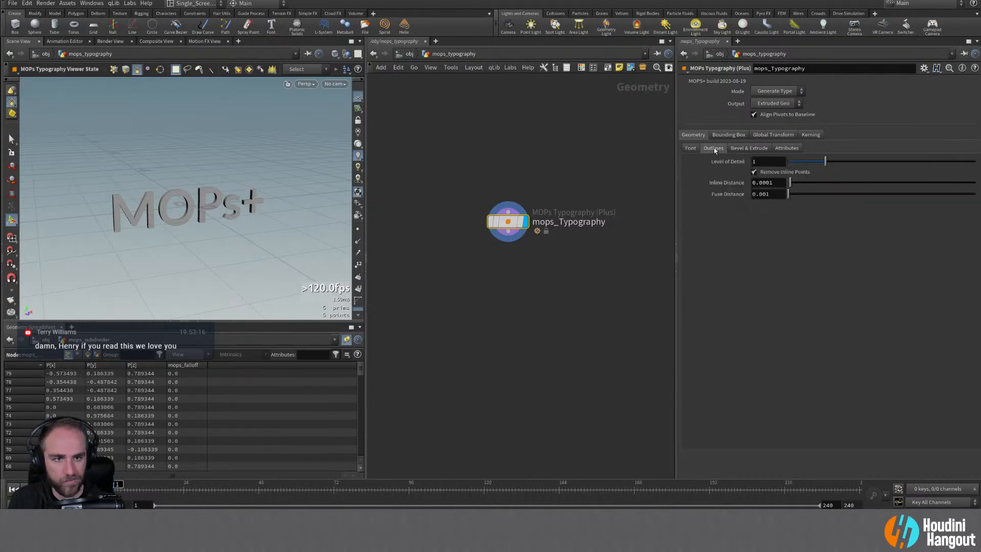
middle_click(513, 224)
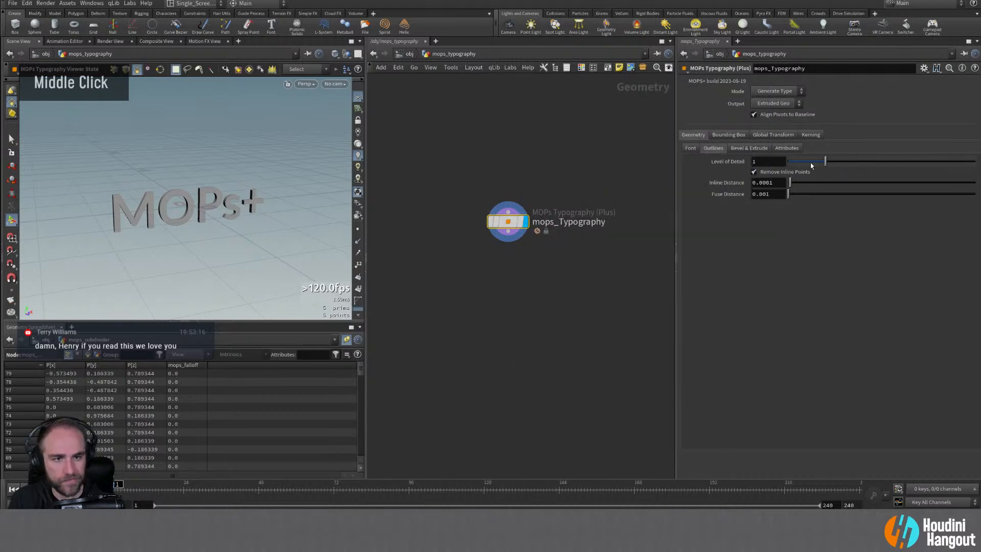
left_click(696, 149)
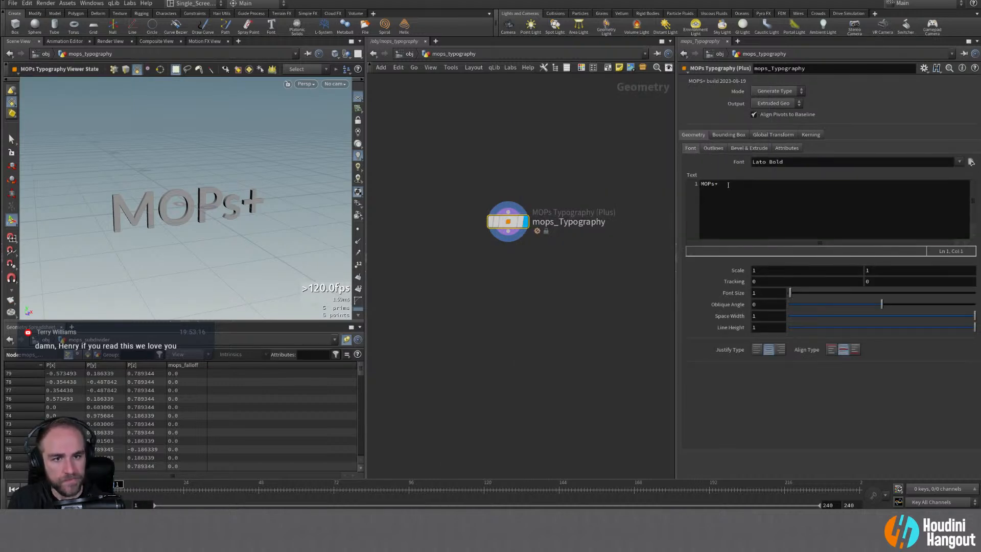
double_click(728, 184)
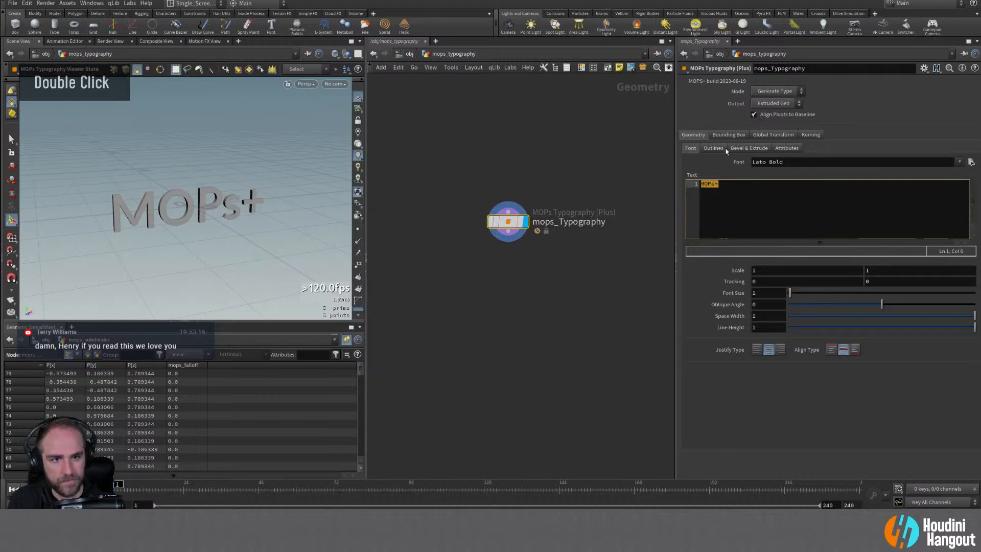
Step: Enable Output Word Groups and Output Line Groups on the typography node, and check the vertex and point data in the spreadsheet
left_click(789, 148)
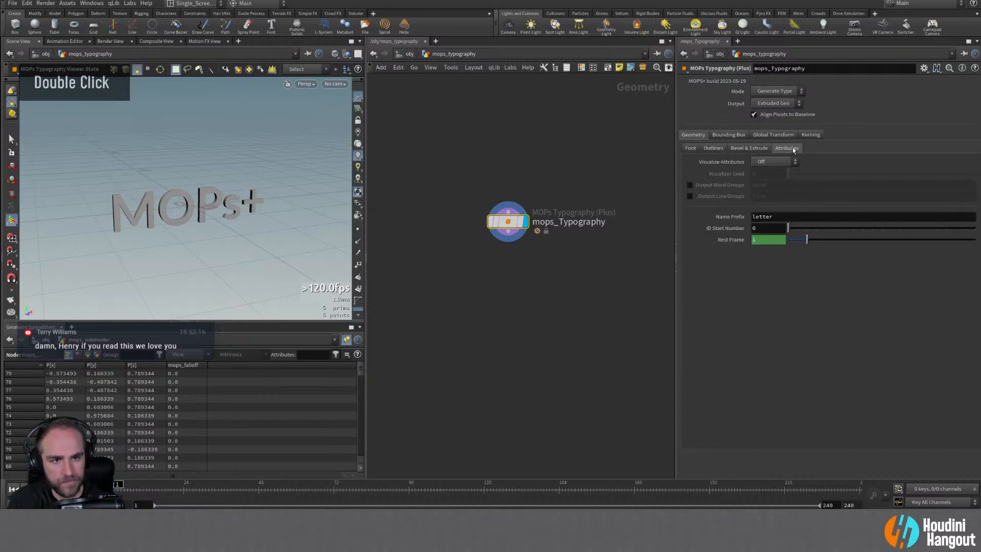
left_click(689, 185)
left_click(689, 197)
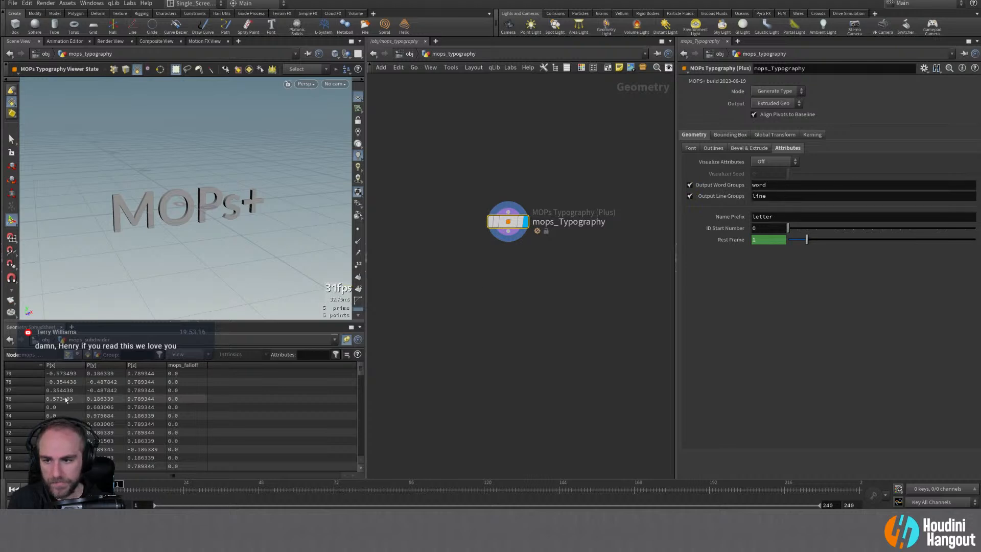
left_click(78, 354)
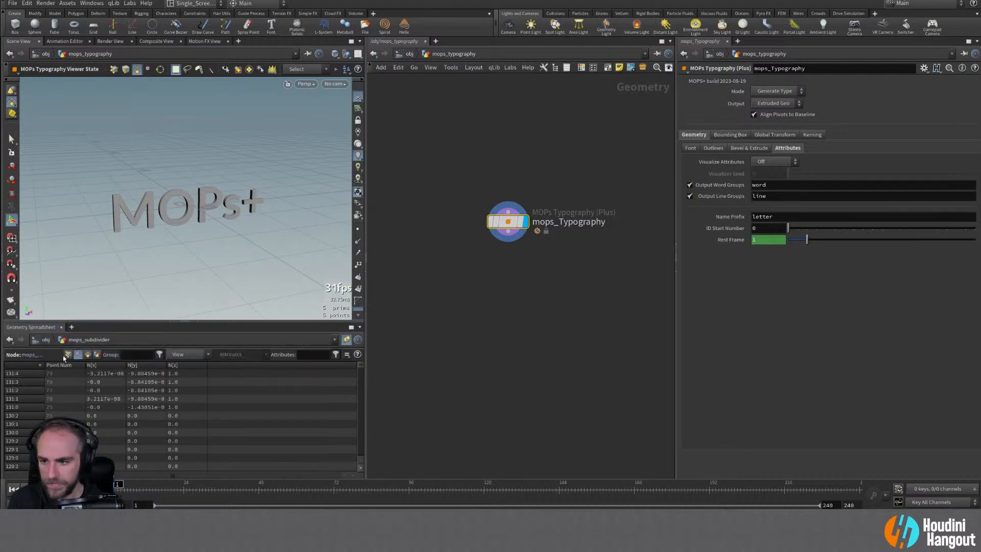
left_click(67, 355)
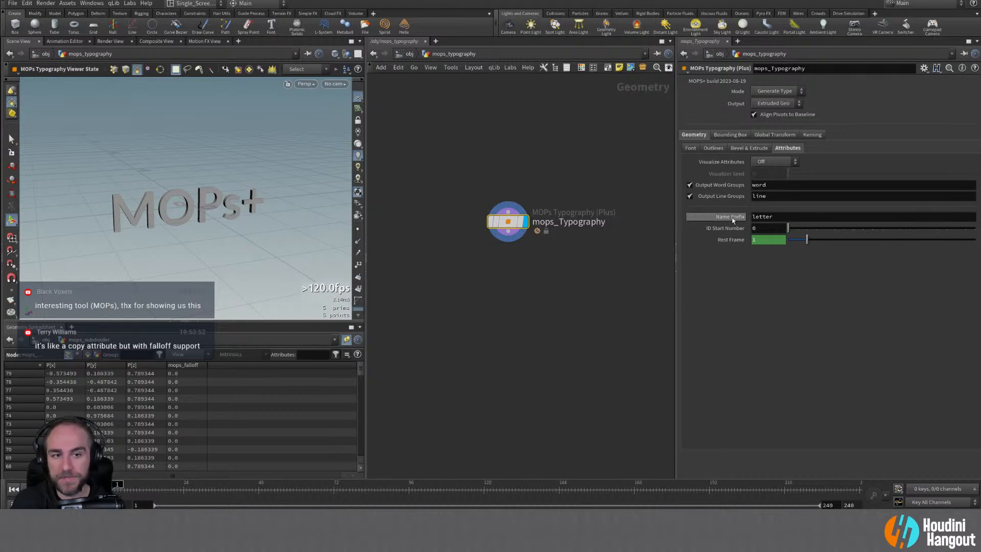
Step: Compare the Word Index and Line Index attribute visualizations on the typography node, and set Visualize Attributes to Letter Index
left_click(753, 161)
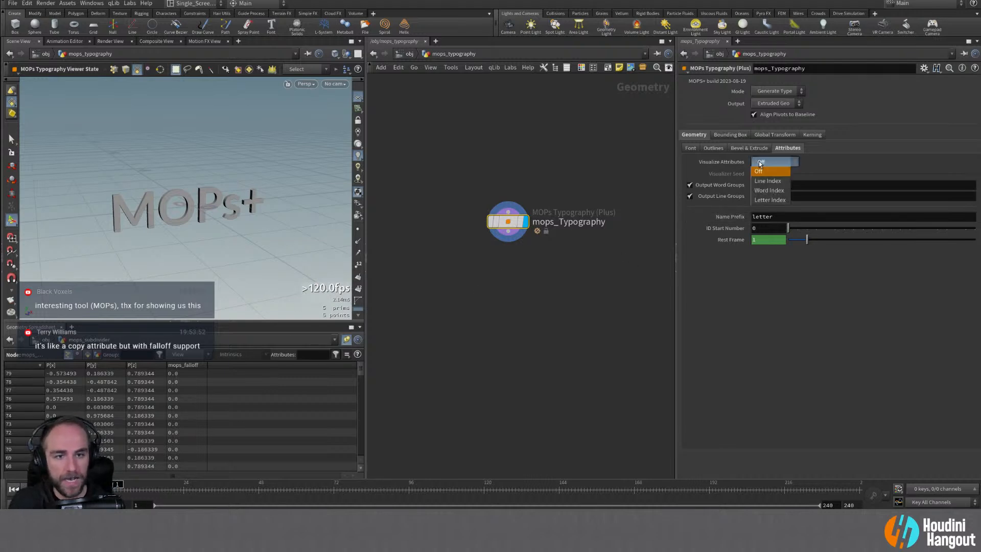
left_click(766, 192)
left_click(772, 162)
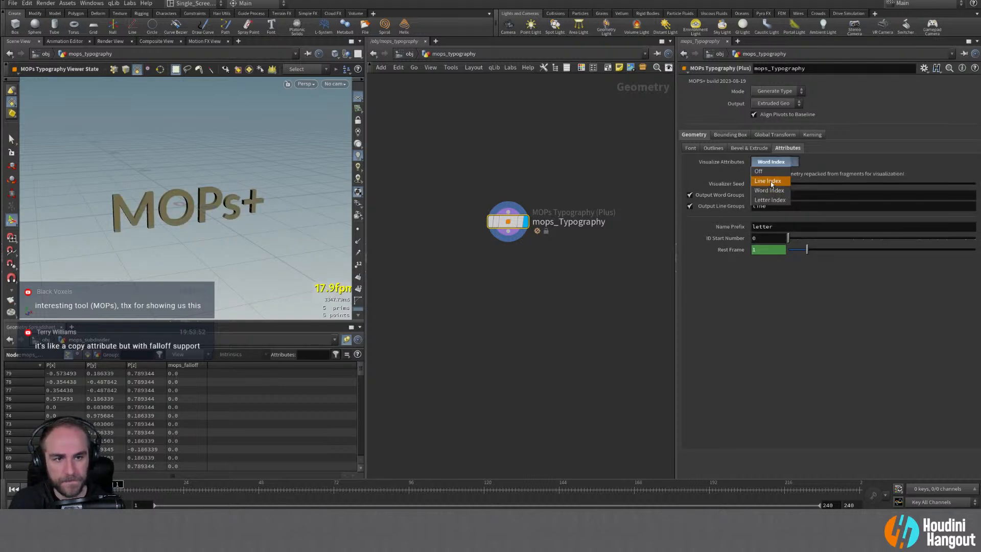
left_click(770, 182)
left_click(772, 162)
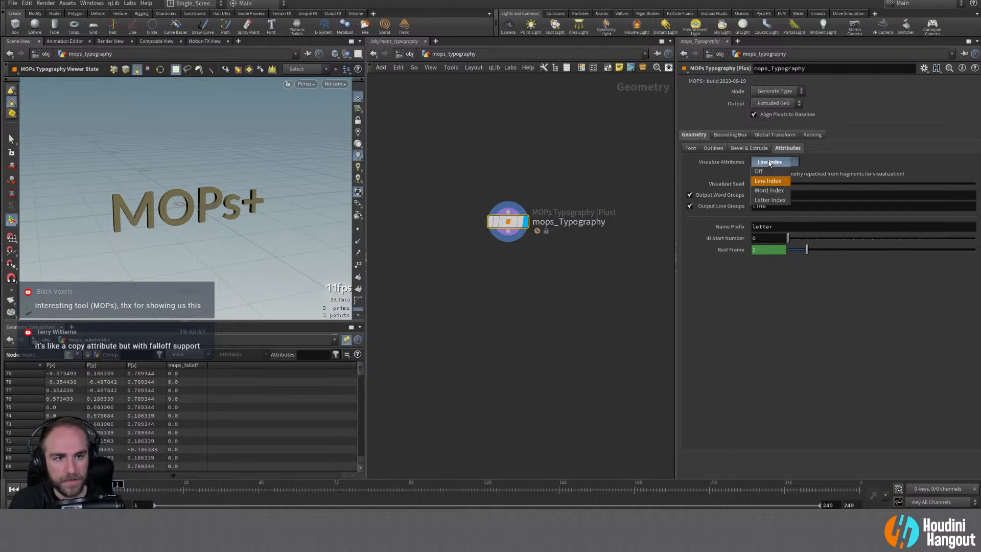
left_click(771, 193)
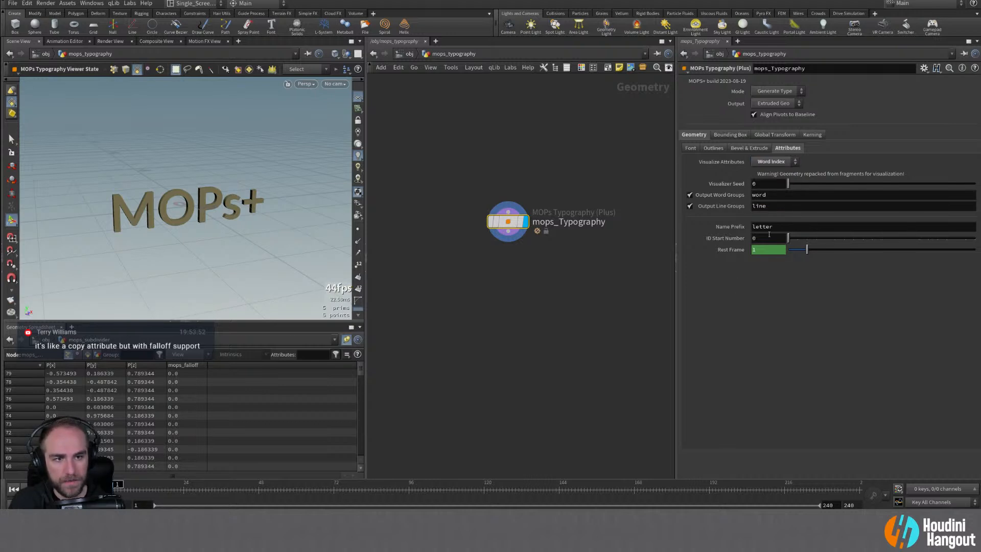
left_click(771, 162)
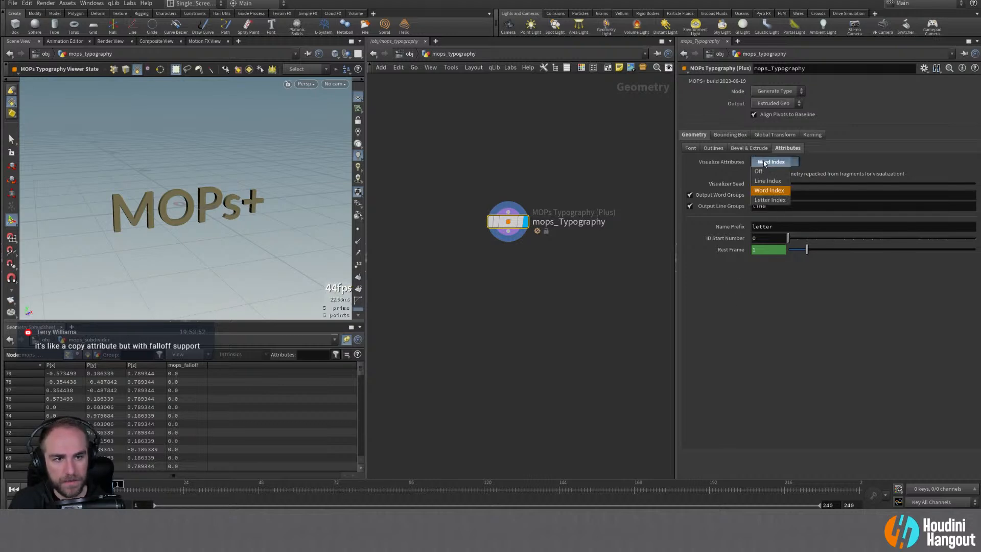
left_click(771, 202)
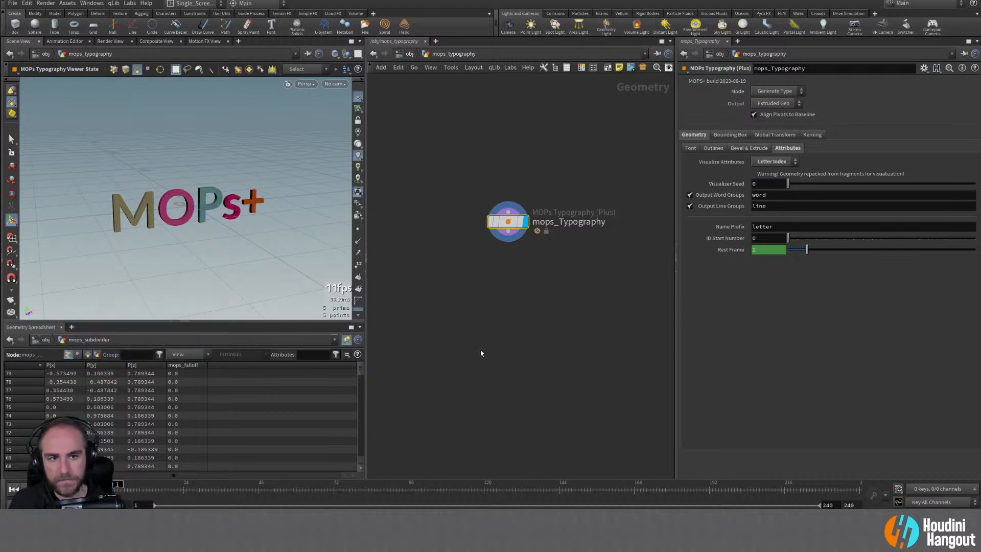
Step: Inspect the typography node's geometry info for its attributes and groups, and the primitive and point data in the geometry spreadsheet
double_click(87, 354)
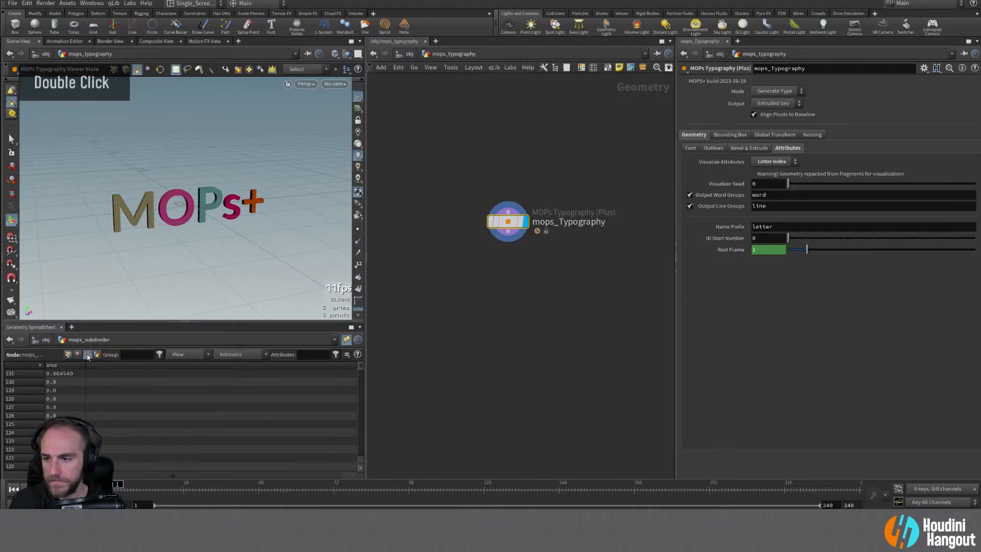
scroll(69, 397, "down", 2)
scroll(69, 398, "up", 2)
scroll(69, 397, "up", 5)
scroll(519, 366, "up", 2)
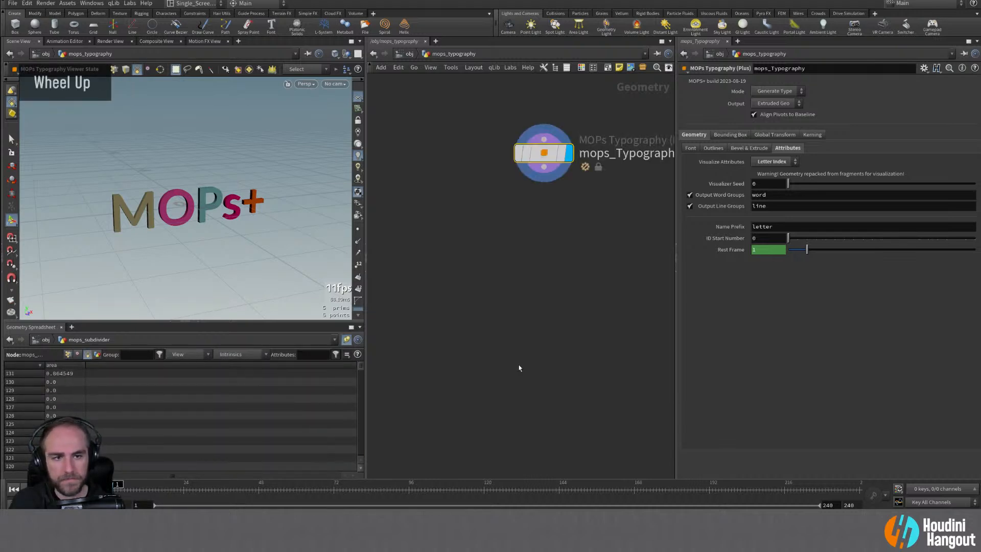
scroll(552, 280, "down", 2)
middle_click_drag(552, 281, 503, 343)
middle_click(496, 275)
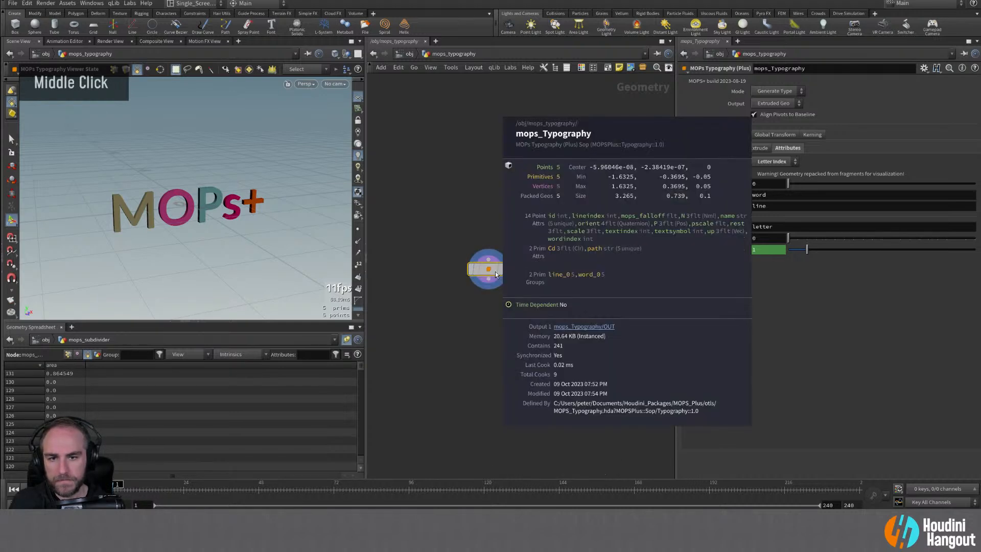
left_click(68, 354)
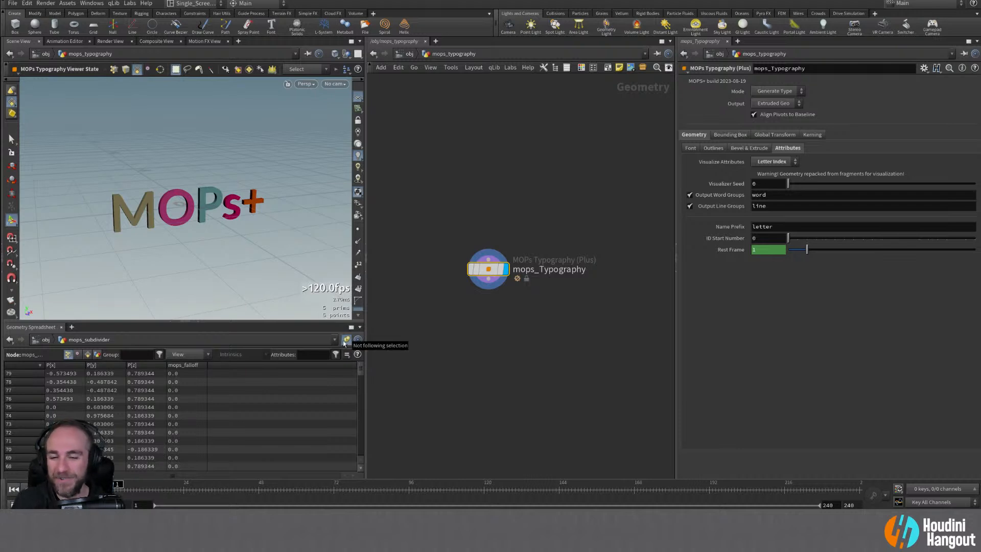
Step: Make the geometry spreadsheet follow the selected node, and turn off the typography node's Visualize Attributes, Output Word Groups and Output Line Groups
left_click(356, 339)
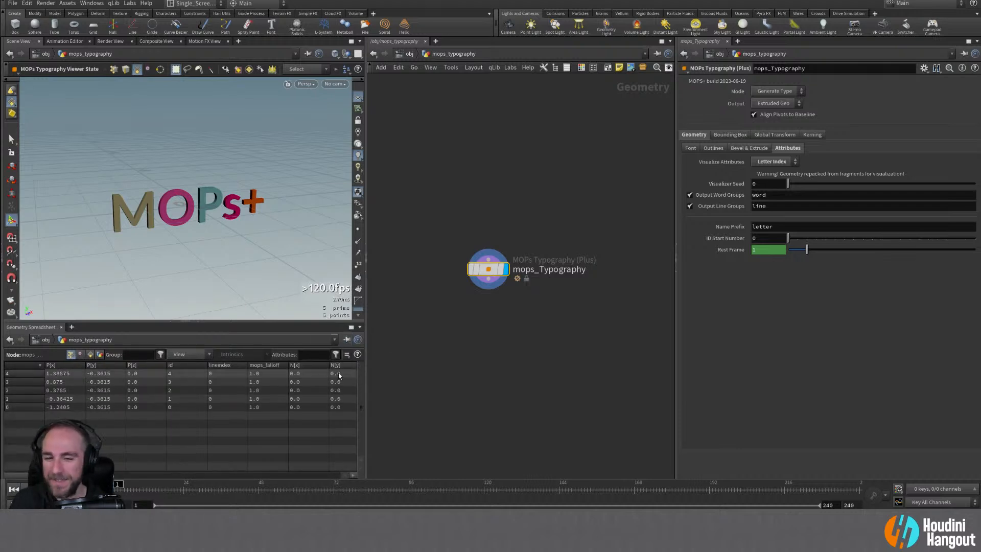
middle_click(721, 161, "ctrl")
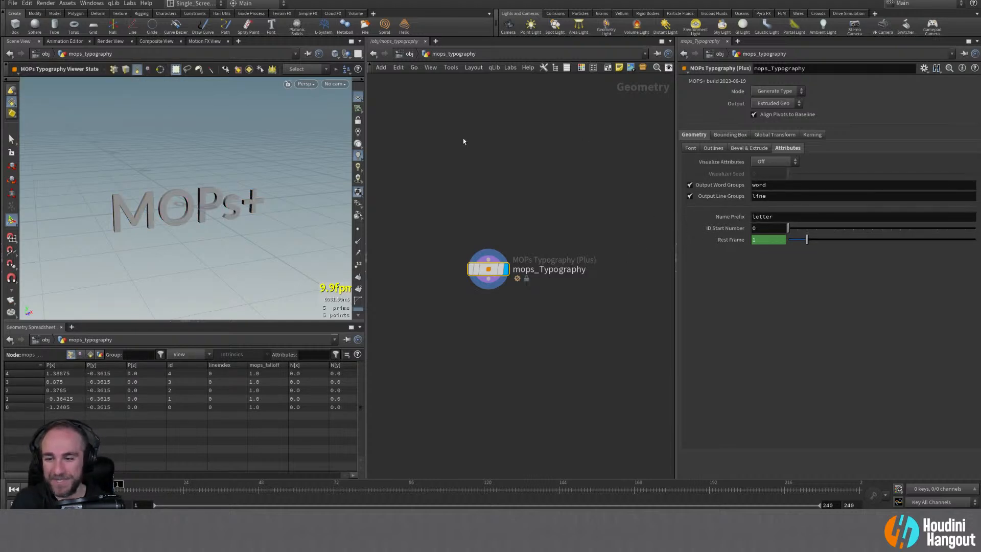
left_click(690, 184)
left_click(690, 196)
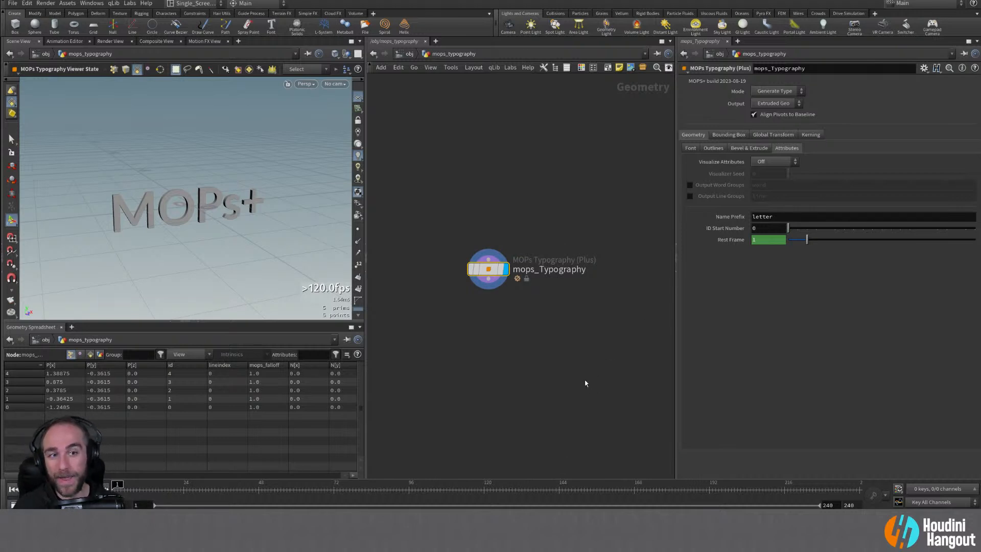
Step: Replace the typography node's text with "Here is some type for Houdini Hangout."
left_click(690, 148)
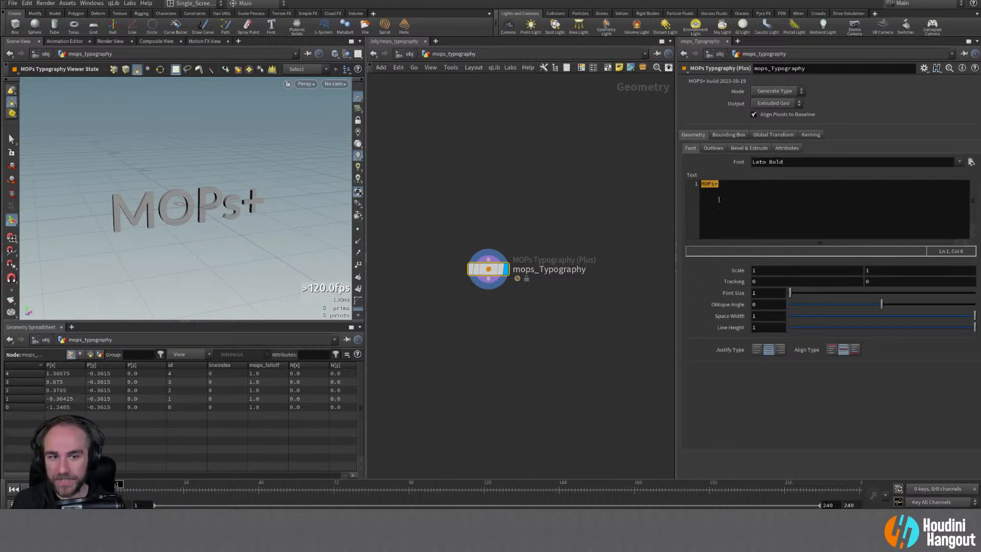
double_click(720, 191)
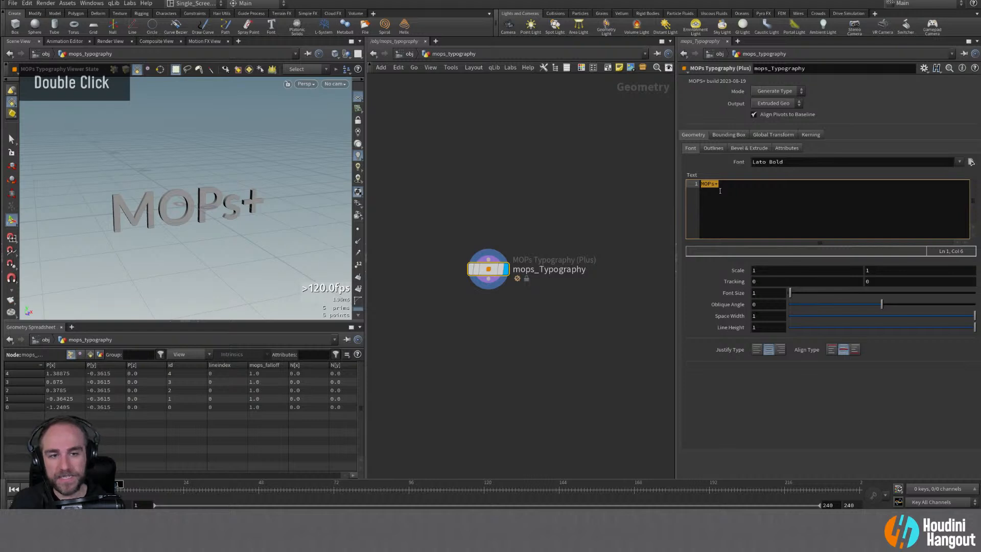
type("Here")
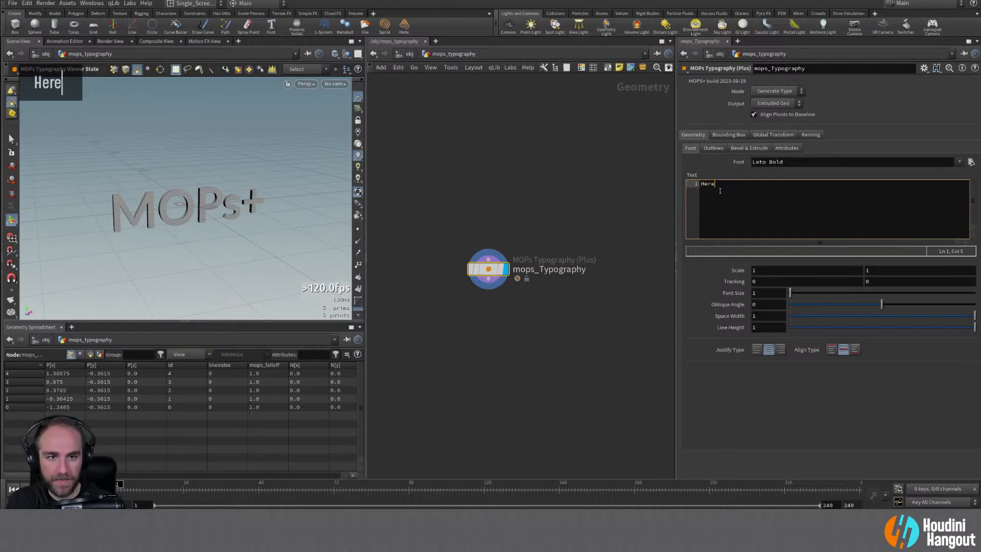
type(" is some t")
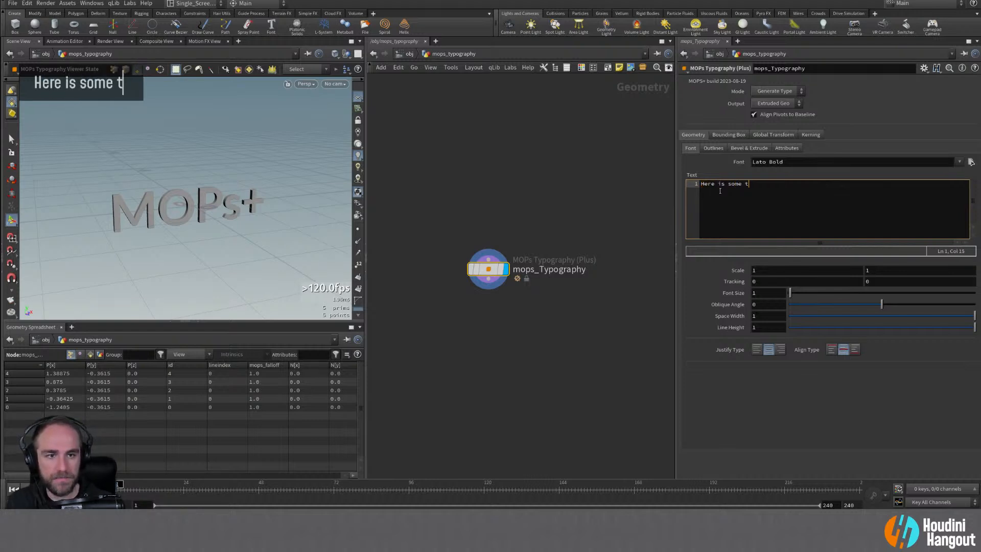
type("ype for Houdini")
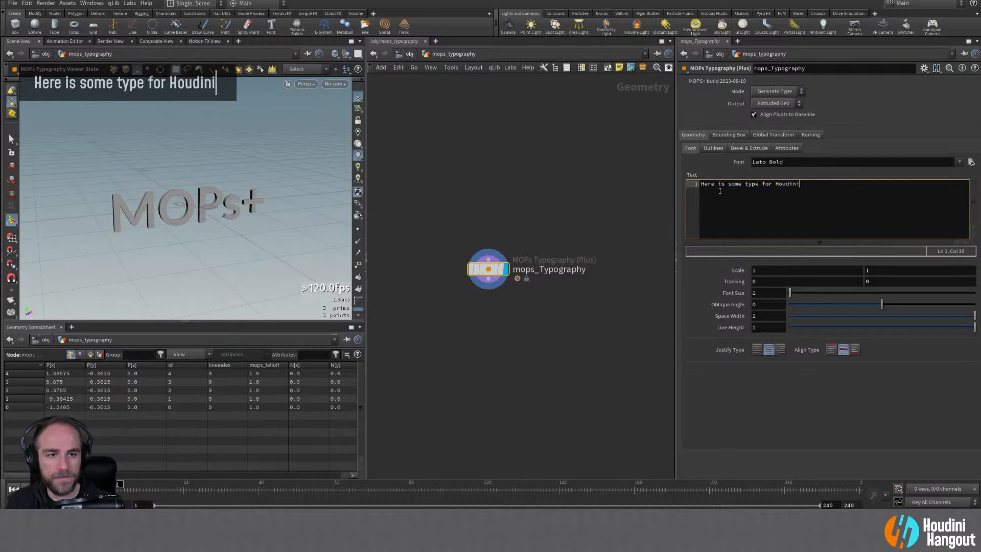
type(" Hangout.")
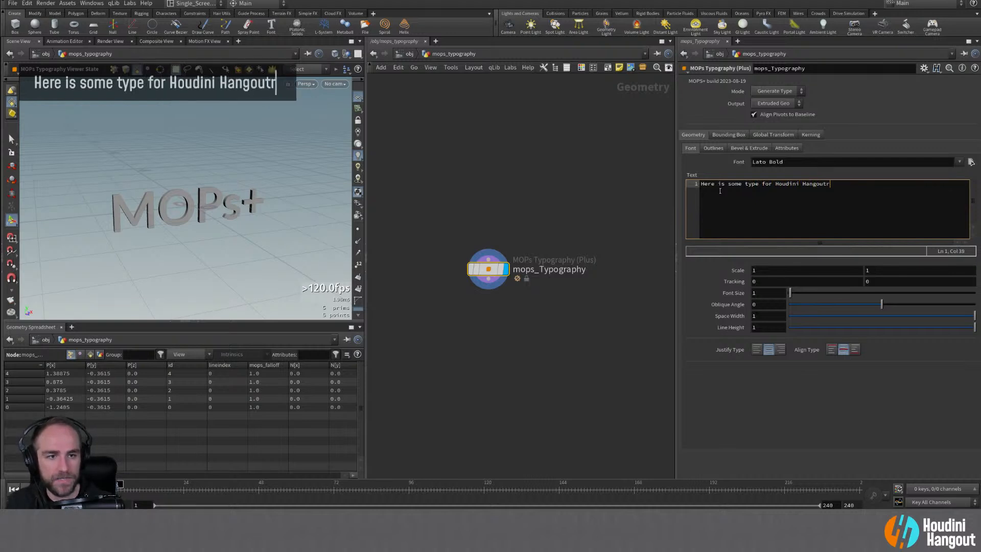
key("ctrl+Return")
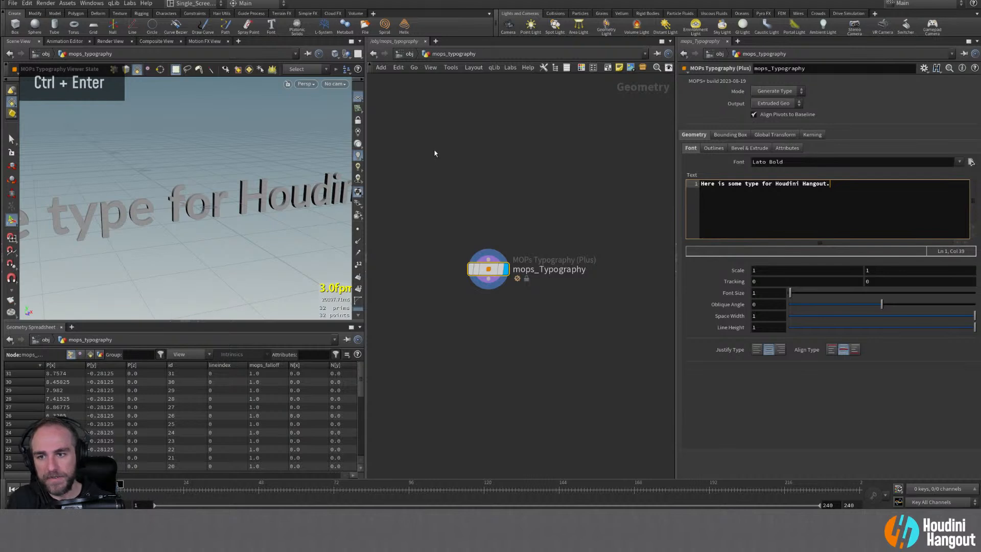
Step: Frame the whole sentence from the front and break the typography text into two lines before "for Houdini Hangout."
right_click_drag(215, 228, 206, 199, "alt")
middle_click_drag(206, 200, 194, 197, "alt")
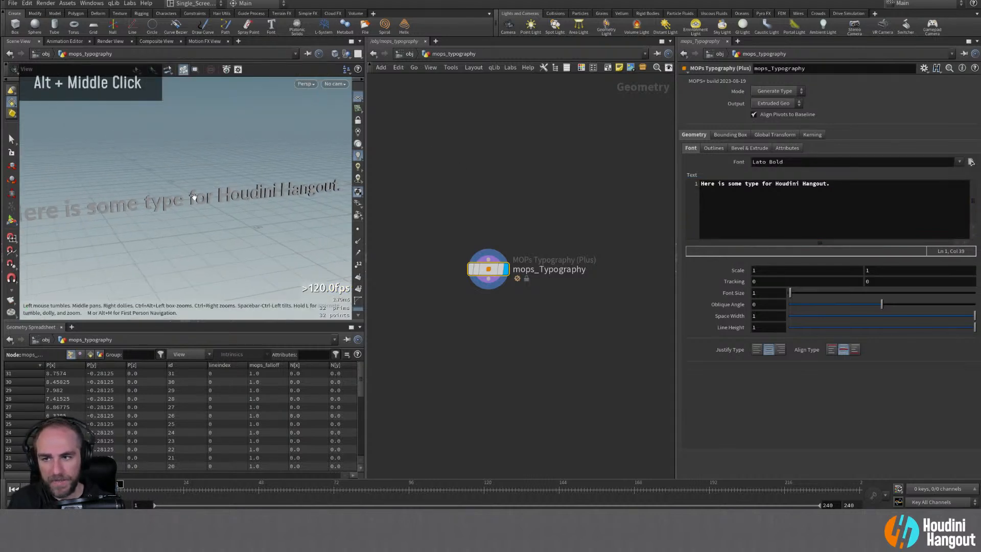
left_click_drag(194, 197, 169, 189, "alt")
left_click(760, 184)
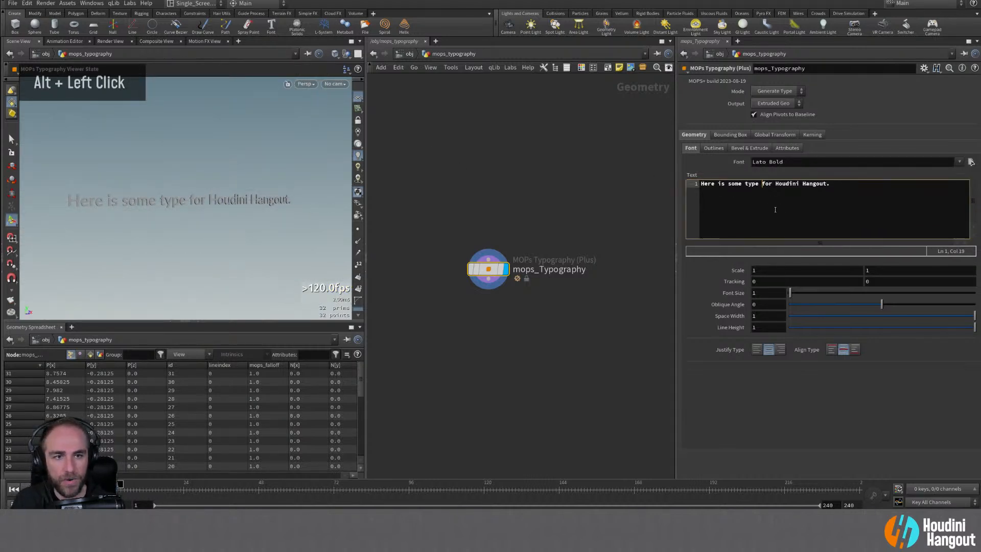
key("shift+Return")
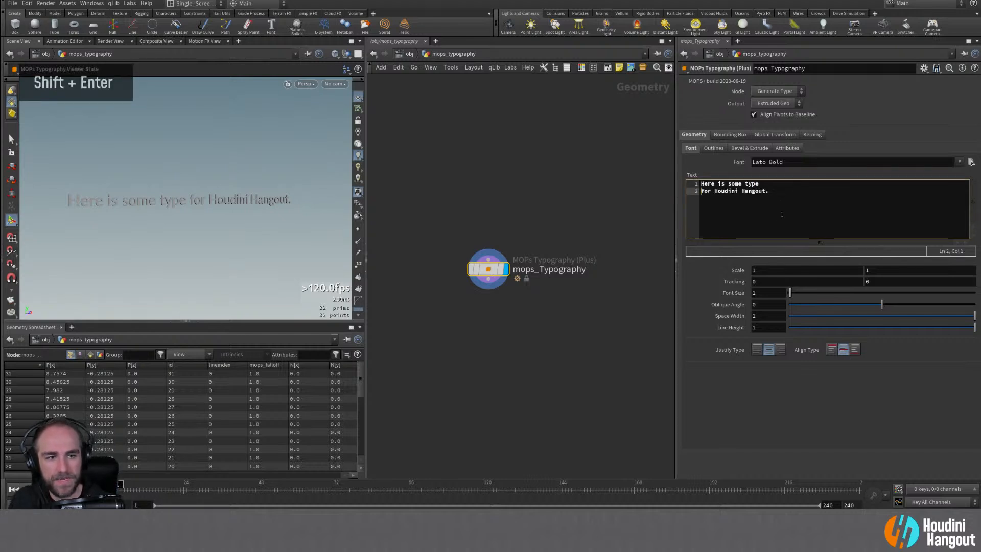
Step: Apply the two-line text "Here is some type / for Houdini Hangout." to the MOPs Typography node
left_click(529, 386)
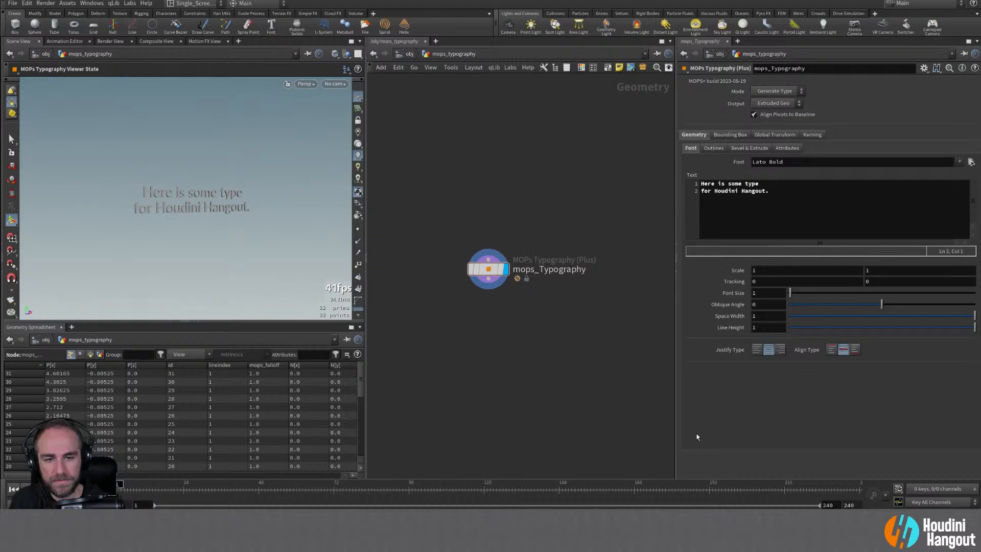
left_click_drag(190, 200, 151, 195, "alt")
right_click_drag(151, 195, 214, 193, "alt")
middle_click_drag(215, 193, 185, 187, "alt")
mouse_move(184, 187)
left_mouse_down("alt")
mouse_move(226, 180)
mouse_move(198, 198)
left_mouse_up("alt")
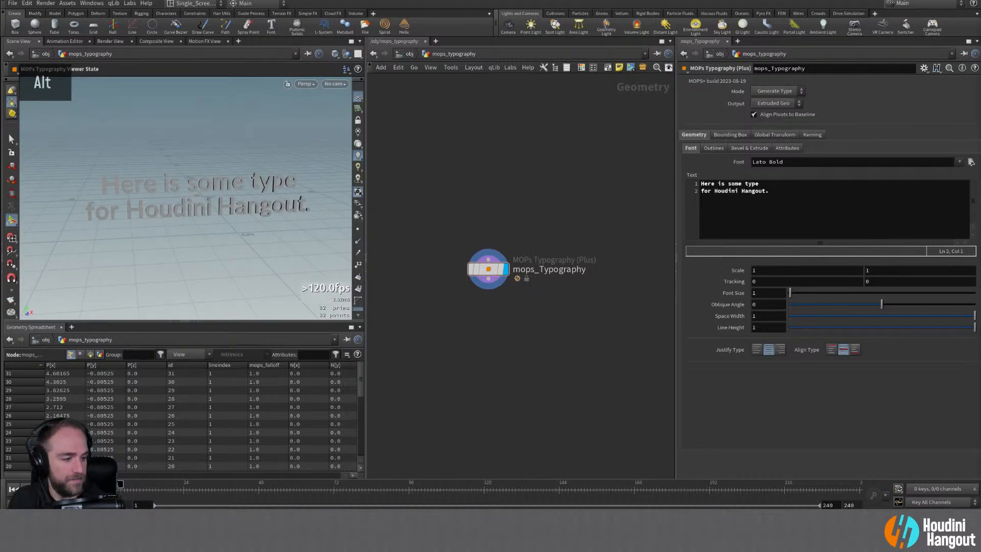
Step: Check the font file selection and examine the extruded two-line text from several angles
double_click(971, 162)
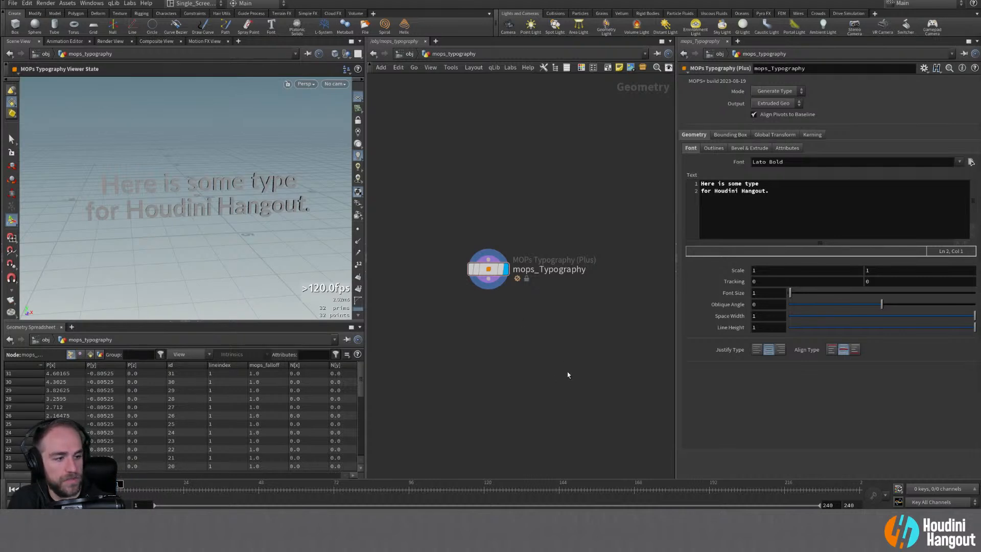
double_click(971, 162)
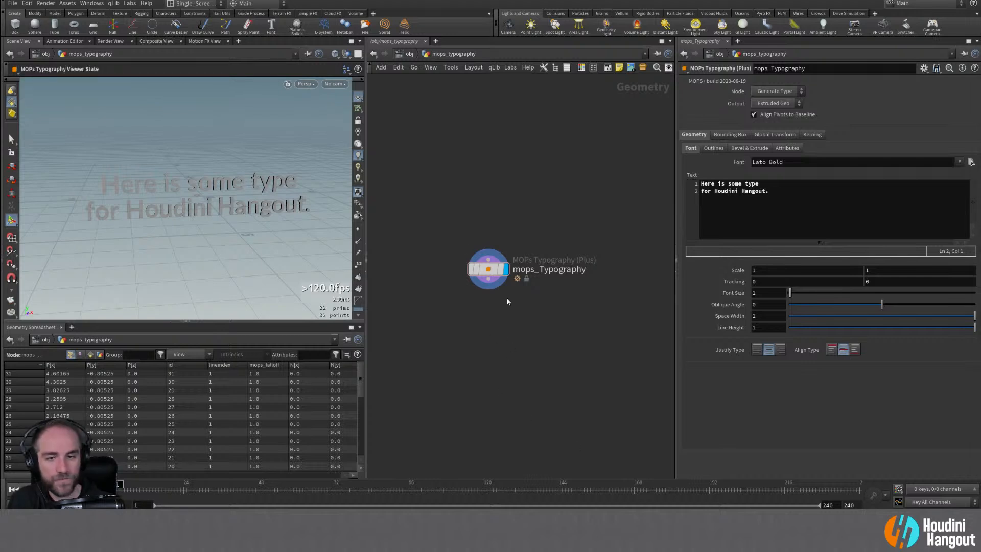
left_click_drag(171, 204, 164, 185, "alt")
right_click_drag(164, 185, 185, 195, "alt")
left_click_drag(184, 195, 220, 193, "alt")
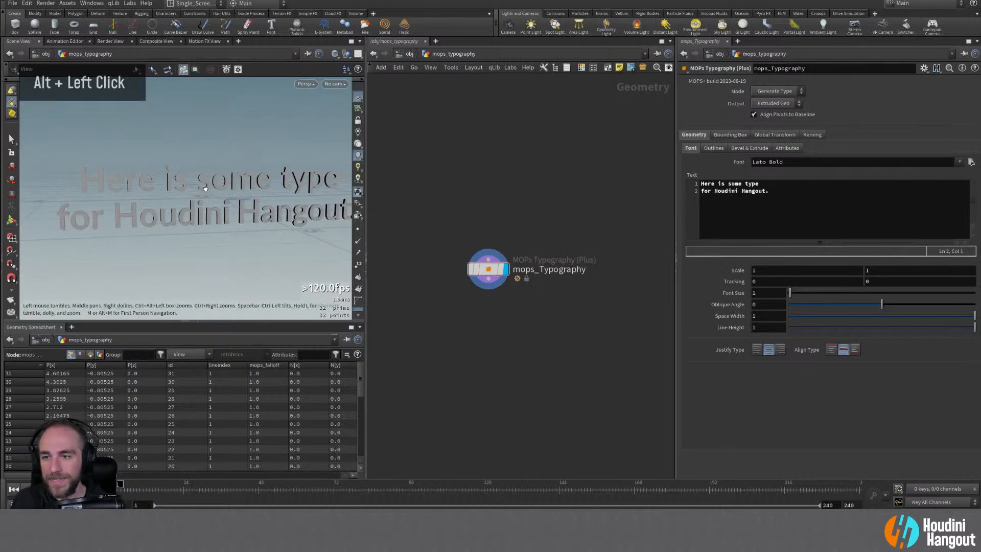
right_click_drag(219, 194, 213, 190, "alt")
middle_click_drag(213, 190, 183, 187, "alt")
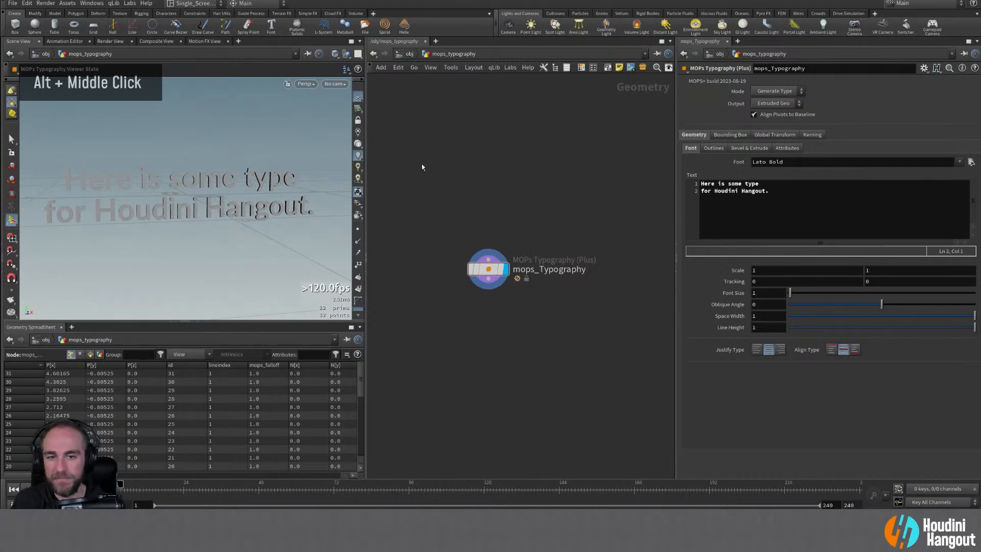
Step: Add a Font node above mops_Typography in the network
key("Tab")
key("Caps_Lock")
key("BackSpace")
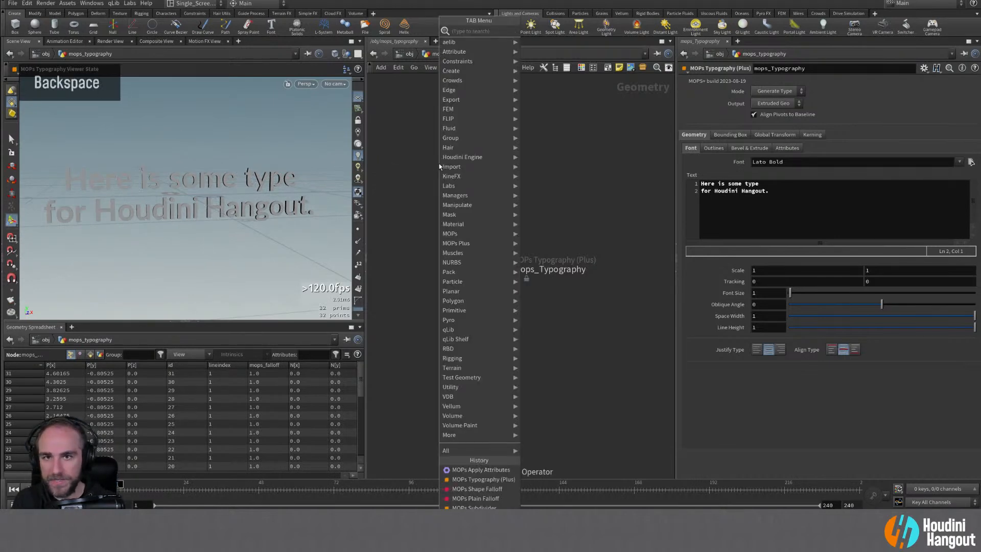
key("Tab")
key("Tab")
type("FONT")
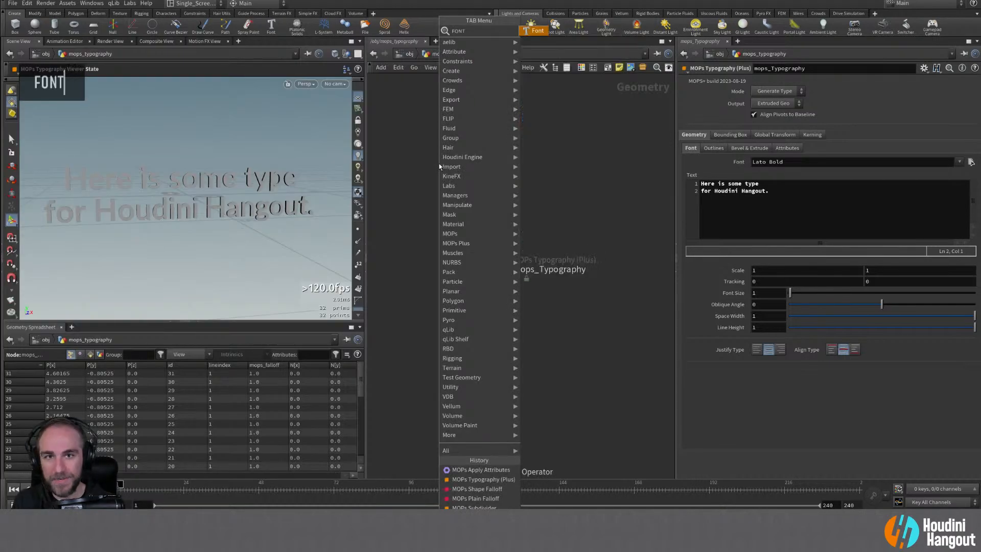
key("Return")
left_click(496, 190)
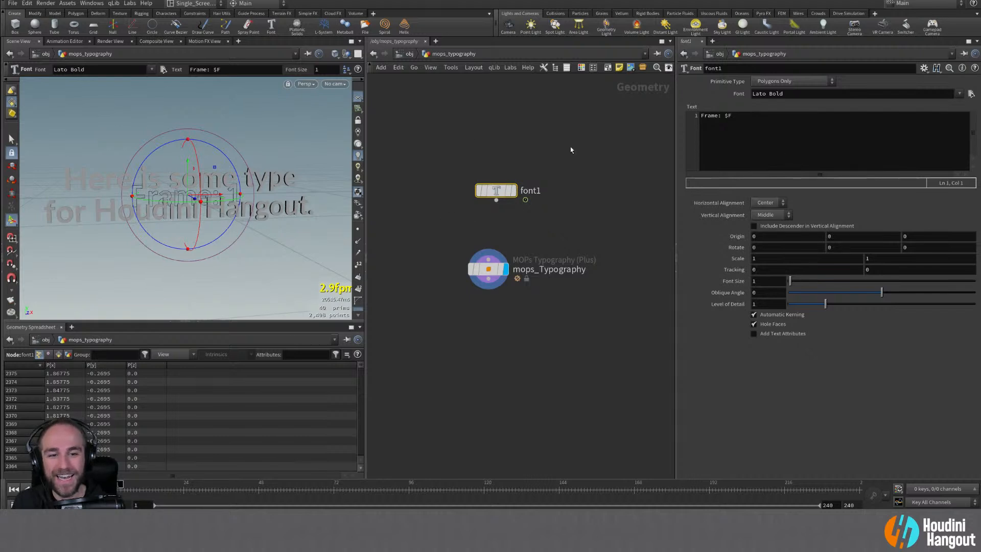
Step: Delete the Font node above mops_Typography
left_click(486, 271)
left_click(495, 189)
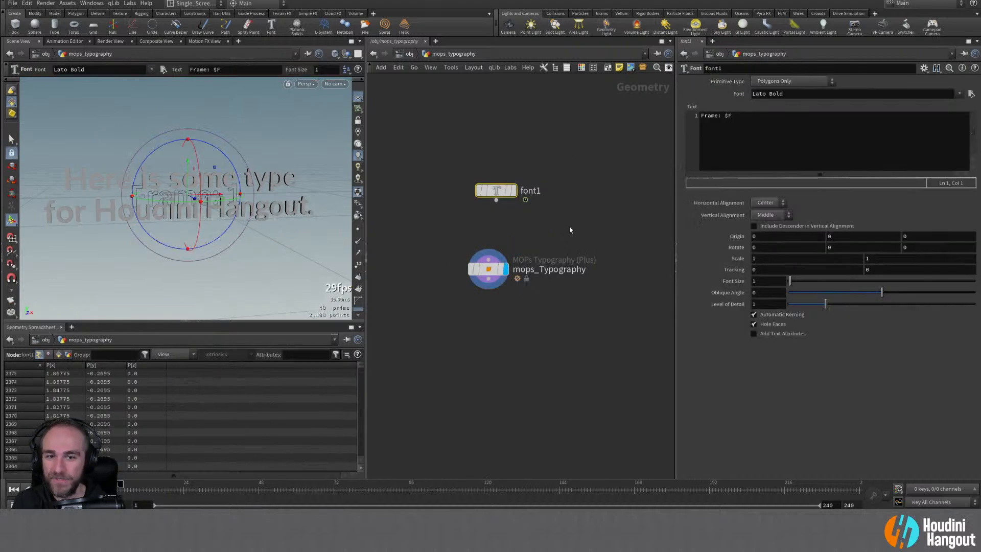
key("Delete")
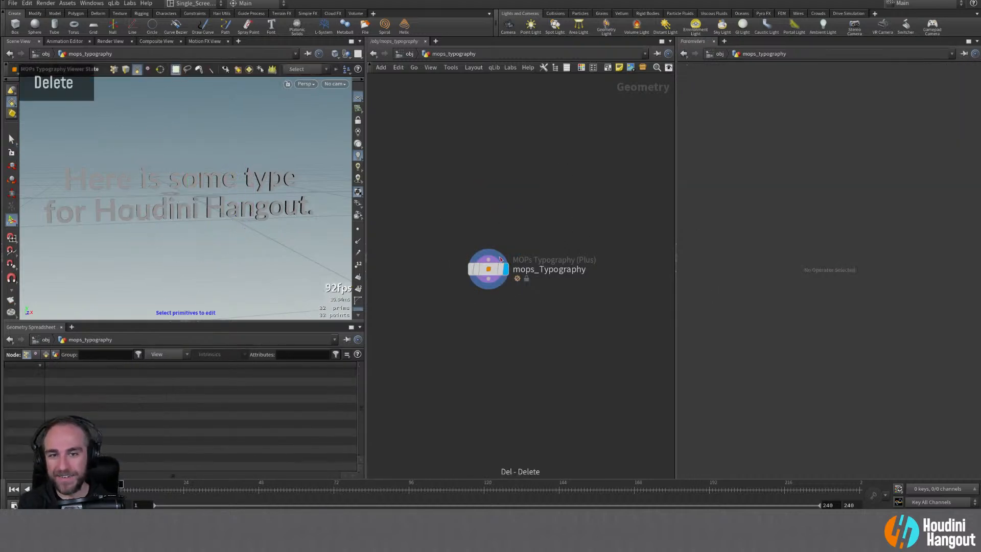
Step: Set the mode of mops_Typography to Import File and inspect the extruded logo from mops_logo_01.eps
left_click(488, 269)
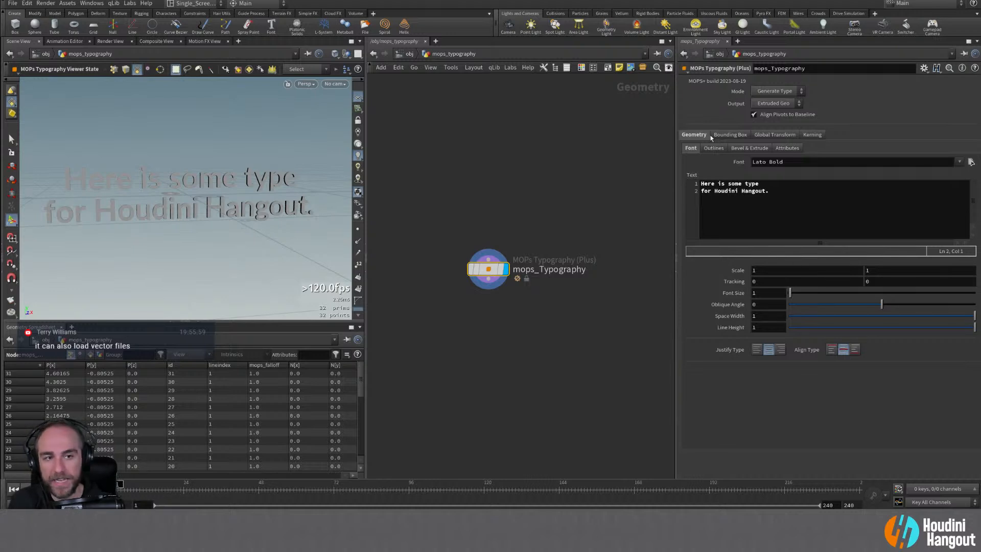
left_click(770, 89)
left_click(764, 112)
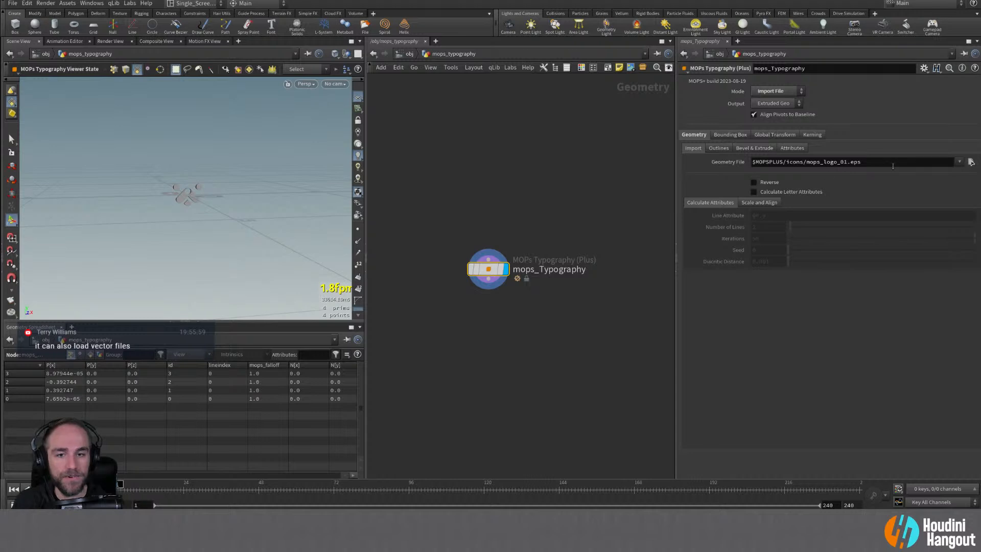
right_click_drag(213, 216, 225, 205, "alt")
middle_click_drag(225, 204, 229, 210, "alt")
left_click_drag(230, 209, 197, 217, "alt")
right_click_drag(197, 217, 230, 228, "alt")
middle_click_drag(230, 228, 210, 224, "alt")
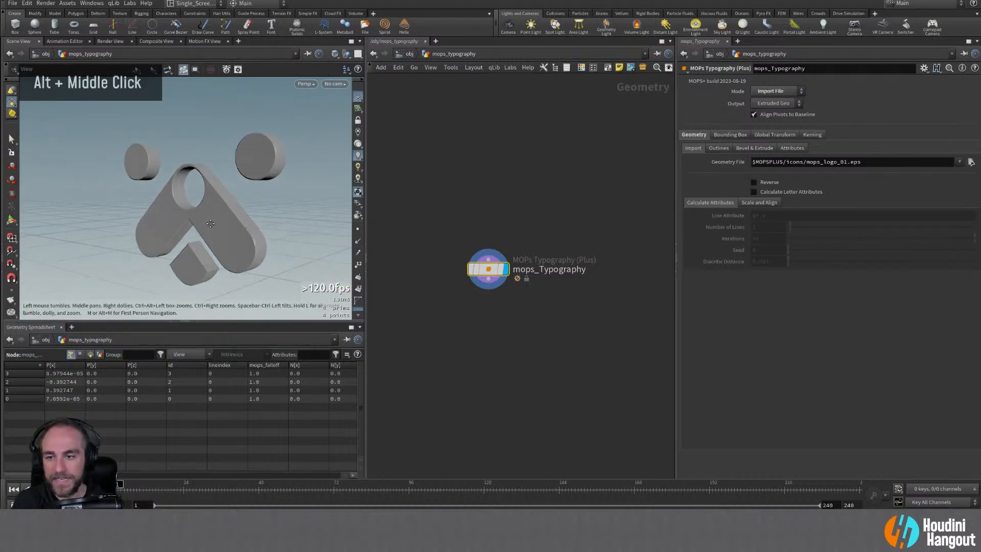
right_click_drag(210, 224, 207, 220, "alt")
middle_click_drag(207, 220, 201, 215, "alt")
left_click_drag(201, 214, 184, 209, "alt")
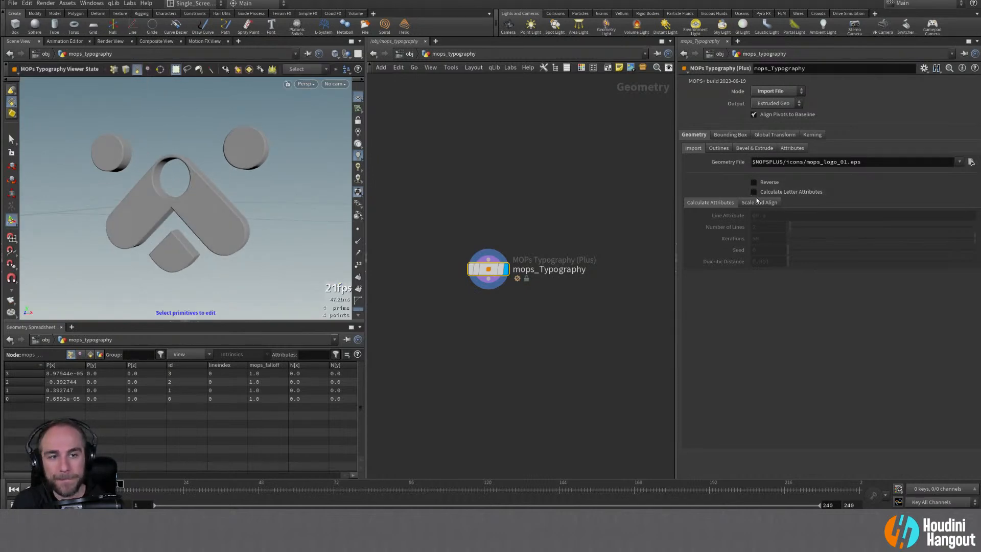
Step: Try the Calculate Letter Attributes option on the imported logo, switch it off again and check the Scale and Align settings
left_click(754, 193)
left_click(754, 193)
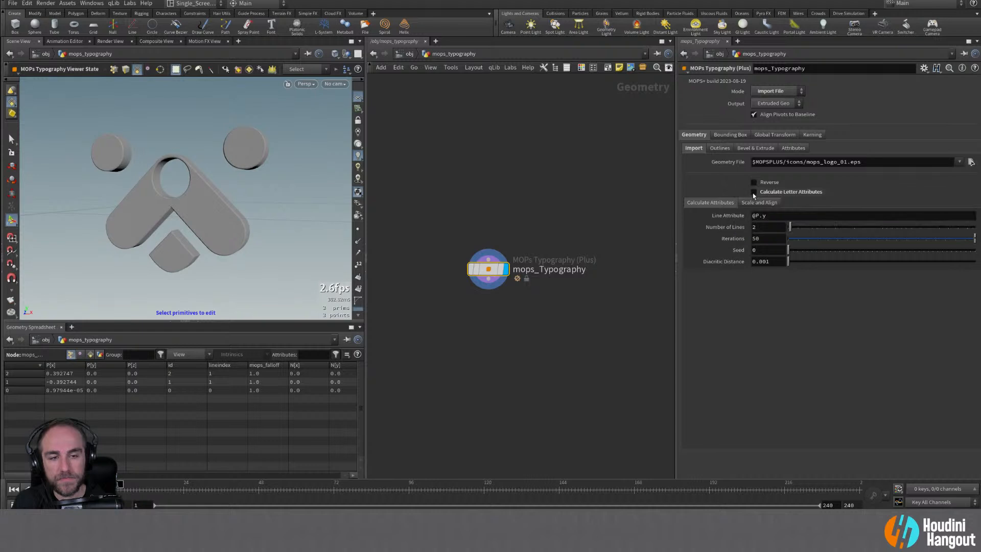
left_click(749, 203)
left_click(721, 204)
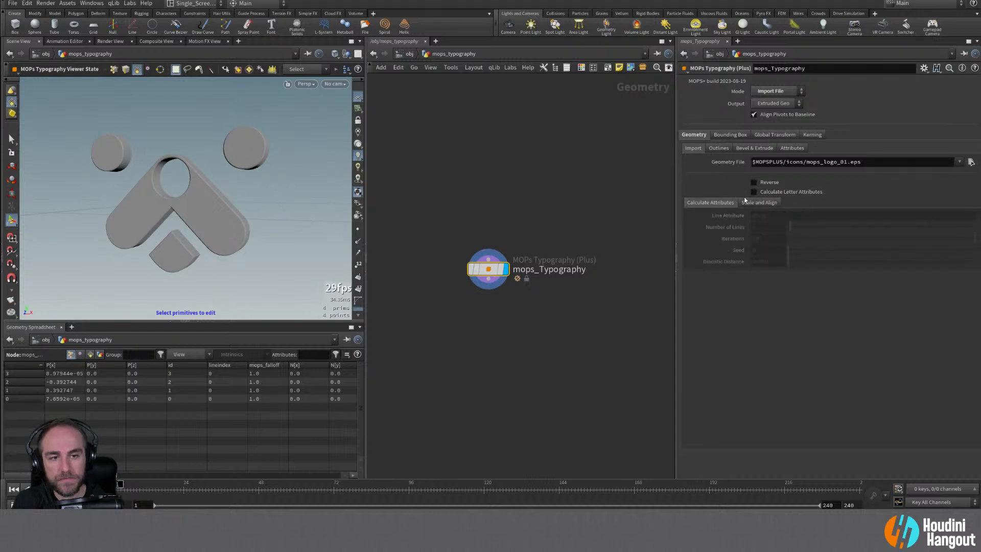
Step: Change the viewport shading to Flat Wire Shaded and show the outline settings of the imported logo
left_click(719, 149)
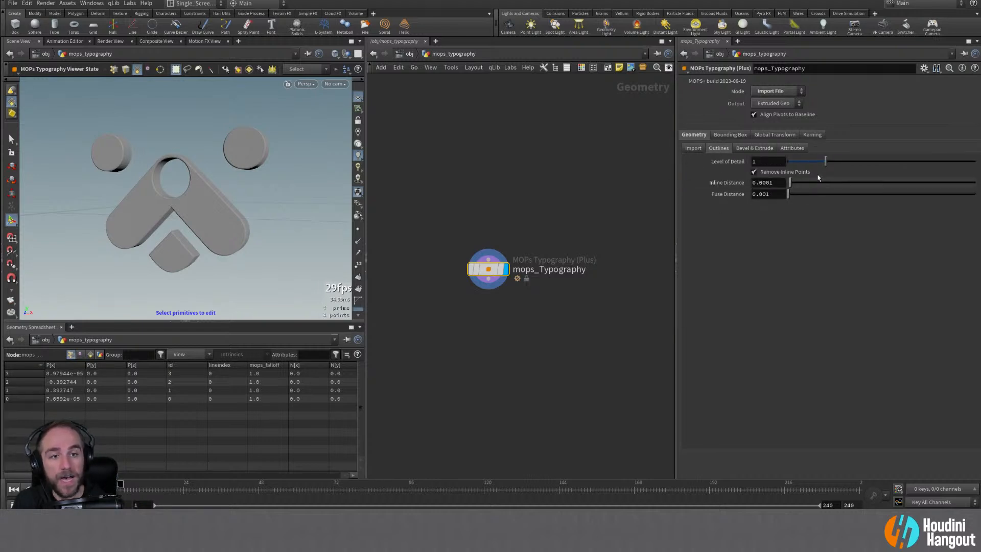
left_click(343, 54)
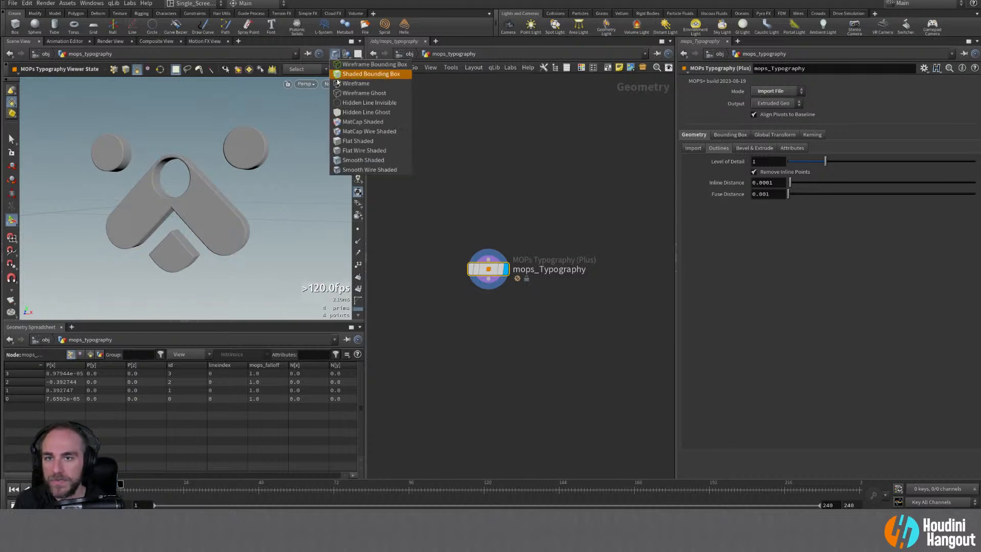
left_click(369, 160)
left_click_drag(167, 202, 199, 197, "alt")
left_click(335, 54)
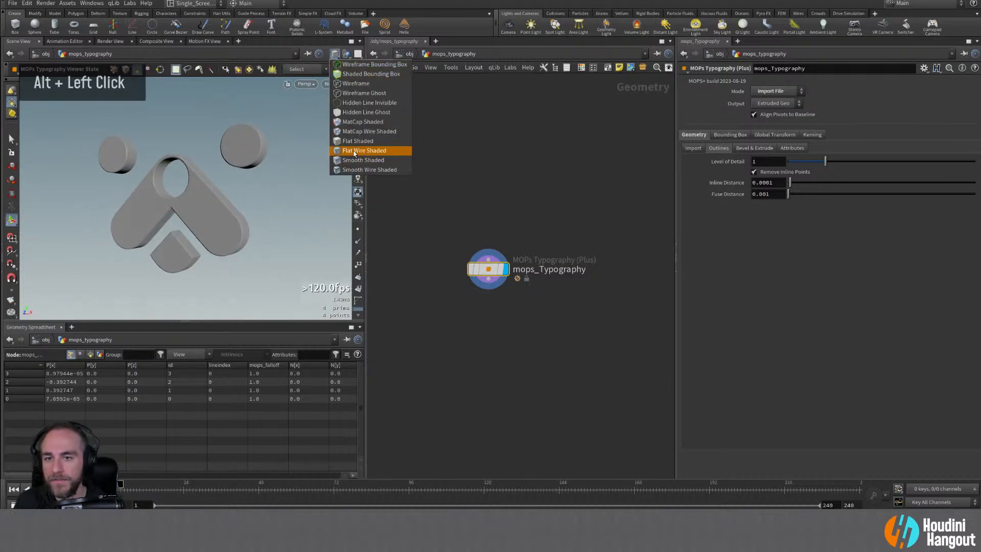
left_click(354, 151)
left_click(694, 149)
left_click(712, 150)
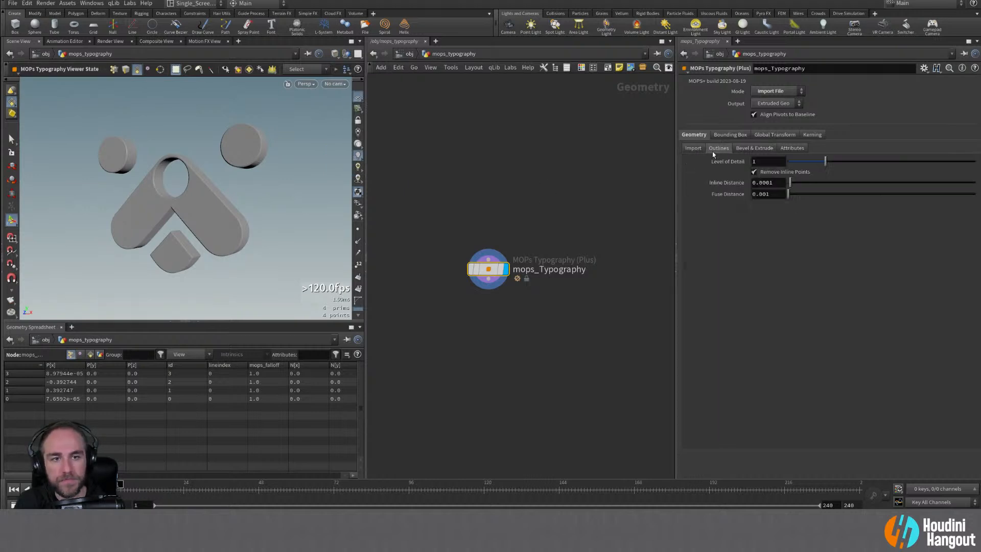
Step: Try outline Level of Detail values of 0.28 and 0.75 on the logo, and restore the default
mouse_move(804, 162)
left_mouse_down()
mouse_move(793, 161)
mouse_move(811, 169)
mouse_move(800, 168)
left_mouse_up()
right_click_drag(286, 153, 304, 125, "alt")
left_click_drag(304, 124, 218, 178, "alt")
right_click_drag(217, 178, 262, 147, "alt")
left_click_drag(263, 146, 307, 132, "alt")
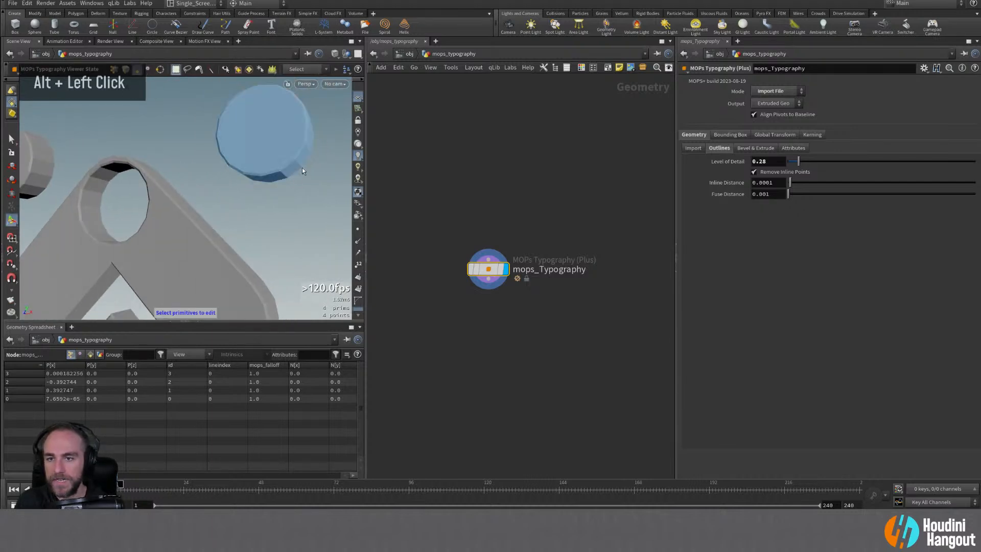
left_click_drag(799, 162, 816, 162)
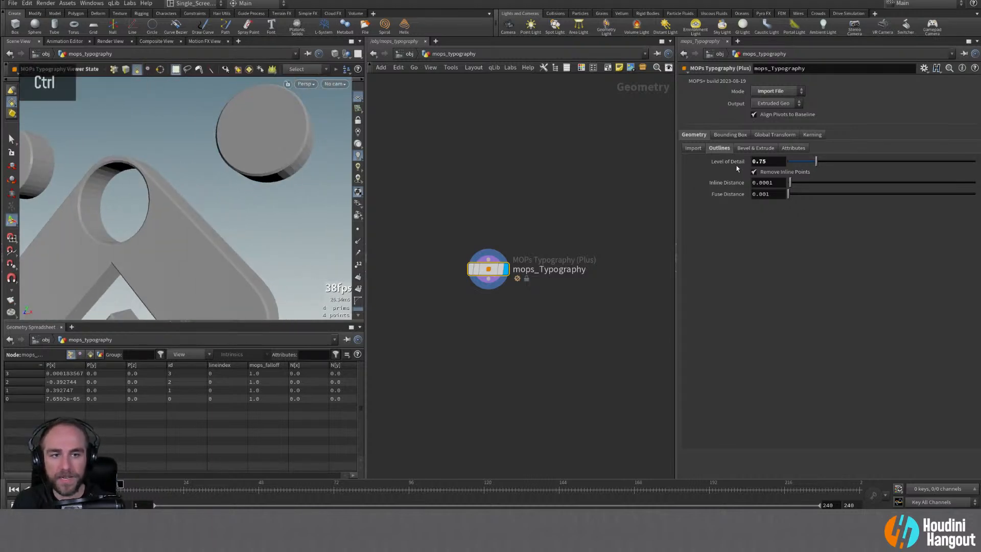
middle_click(736, 163, "ctrl")
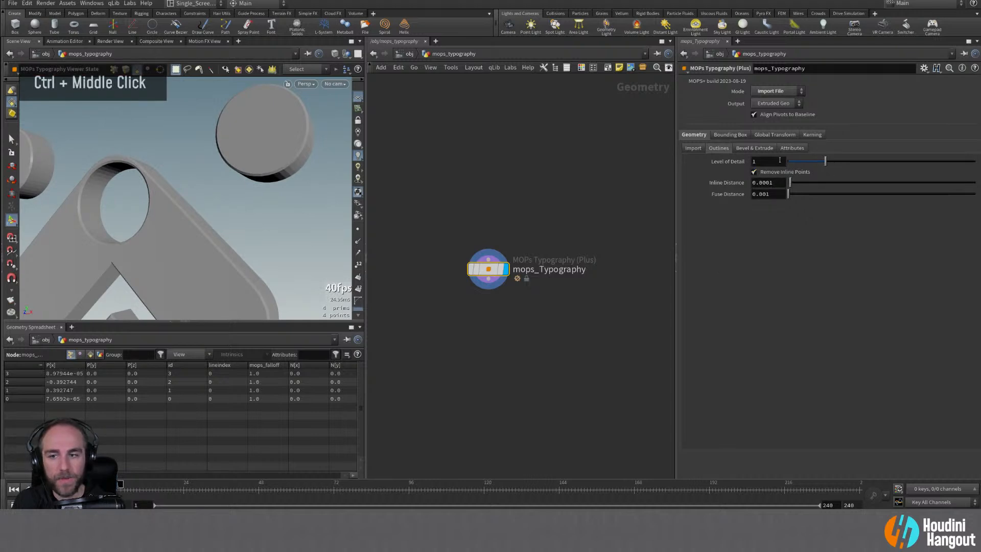
Step: Add an Unpack node connected below mops_Typography, display its output and inspect the logo's wireframe
scroll(469, 384, "up", 2, "alt")
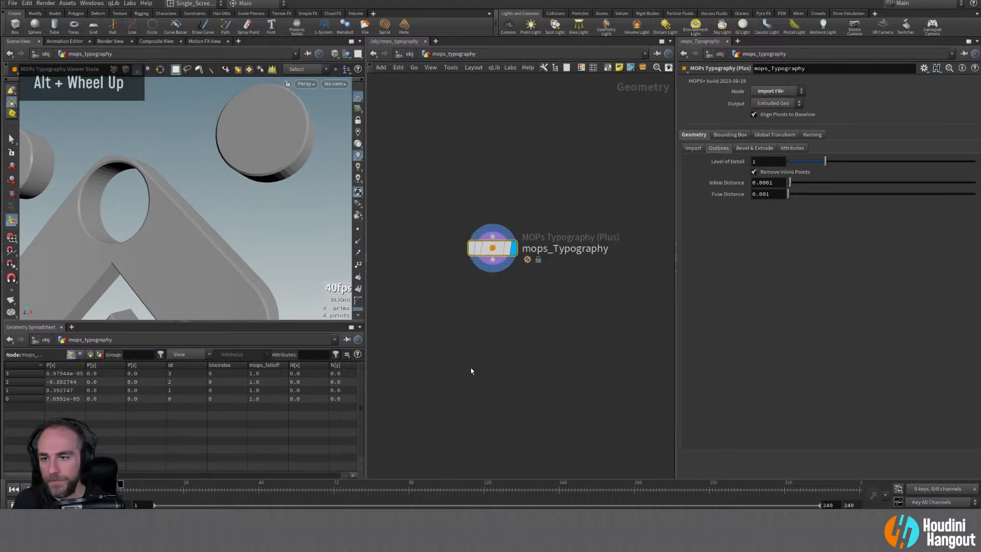
key("Tab")
type("UNPACK")
key("Return")
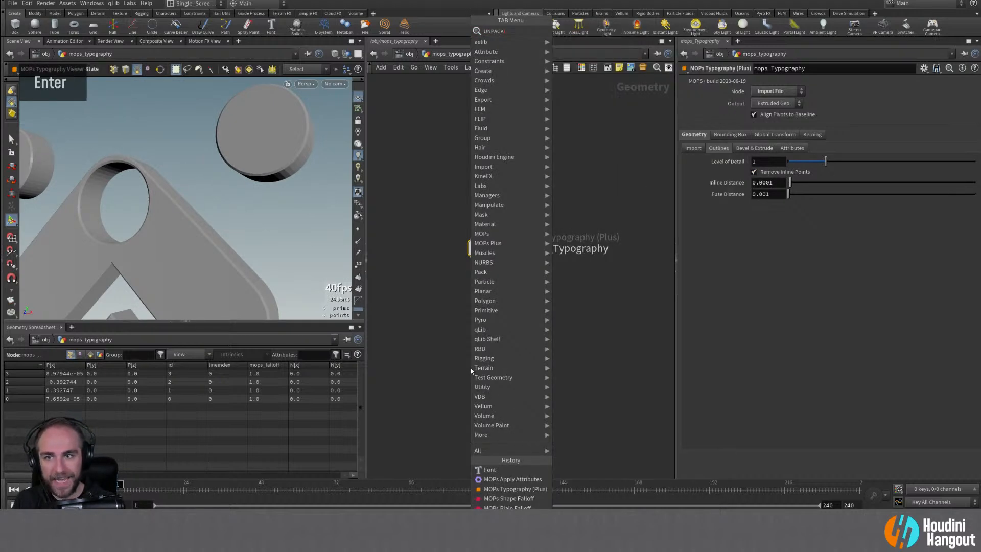
left_click(513, 295)
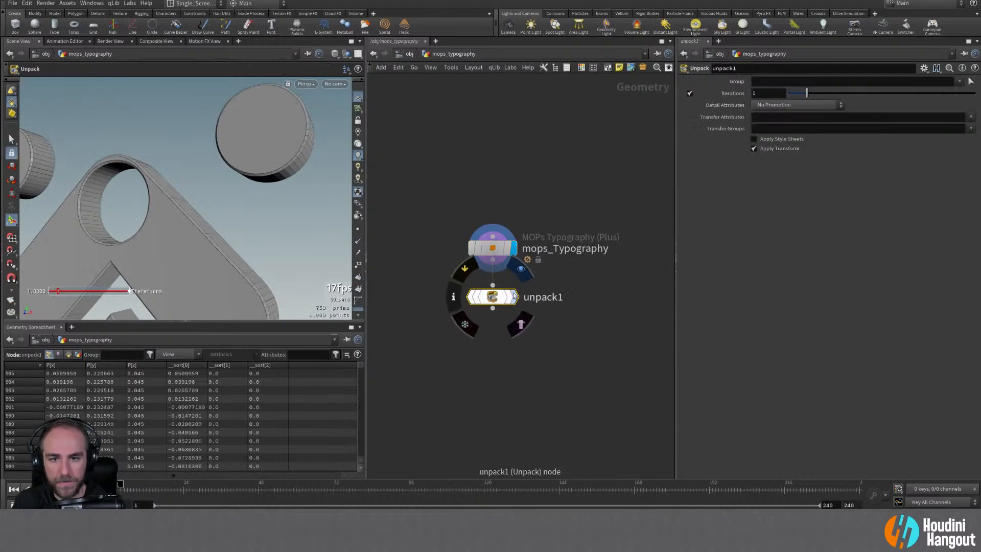
left_click(513, 295)
left_click_drag(239, 265, 201, 273, "alt")
right_click_drag(202, 273, 175, 286, "alt")
left_click_drag(175, 286, 212, 145, "alt")
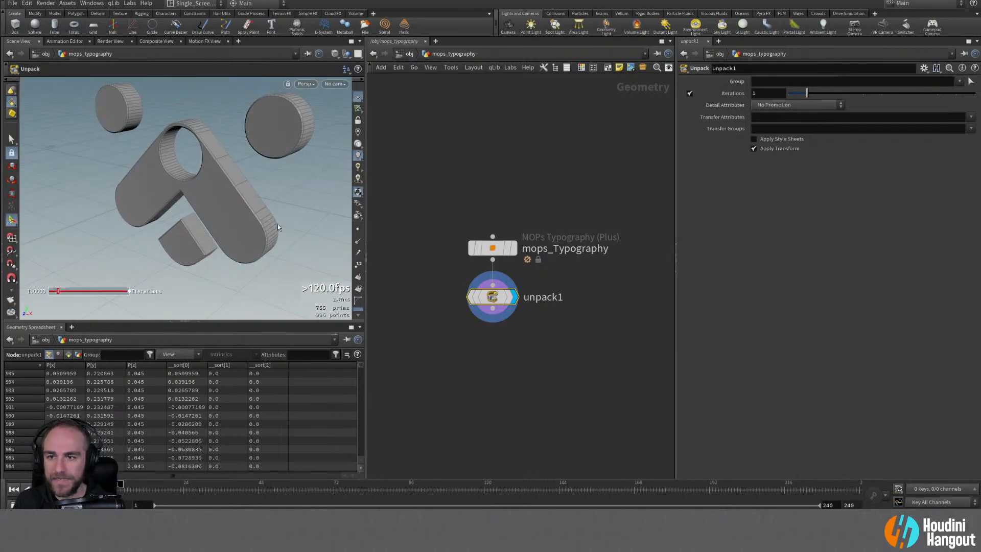
Step: Try the logo outlines on mops_Typography without Remove Inline Points, and switch the option back on
left_click(492, 248)
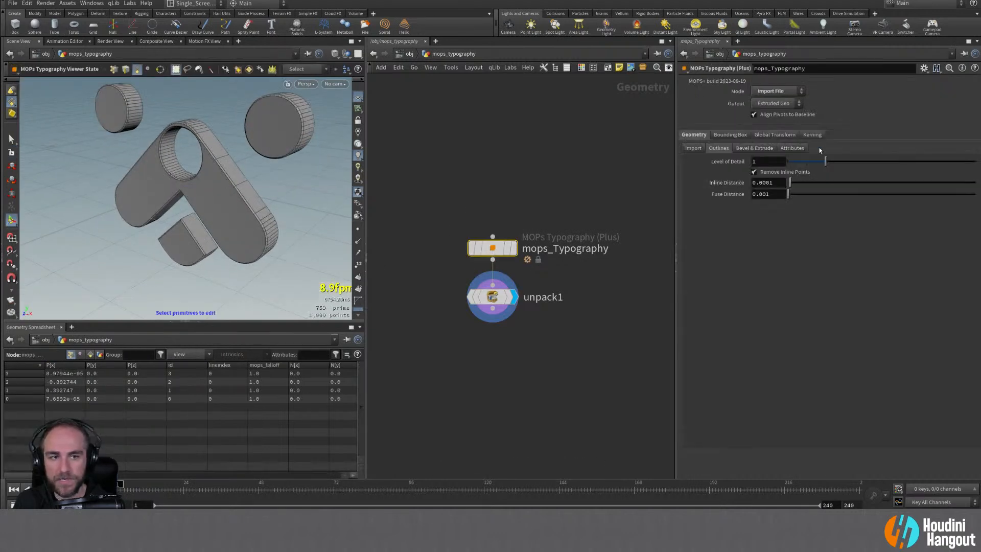
left_click(754, 172)
mouse_move(204, 183)
left_mouse_down("alt")
mouse_move(327, 174)
mouse_move(210, 183)
mouse_move(215, 176)
left_mouse_up("alt")
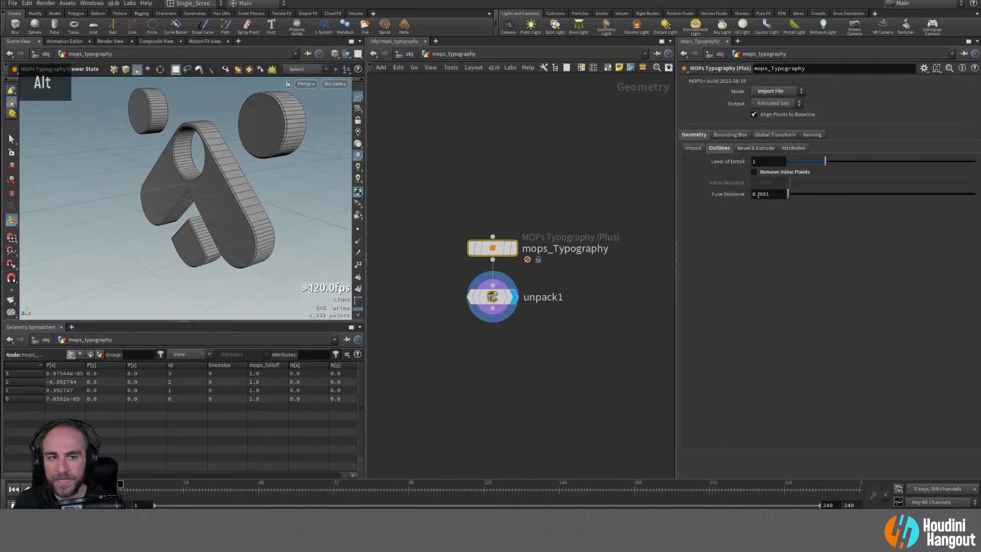
left_click(761, 174)
Step: Set the logo's extrusion depth to 0.23, and try 3 extrusion divisions before undoing that change
left_click(754, 148)
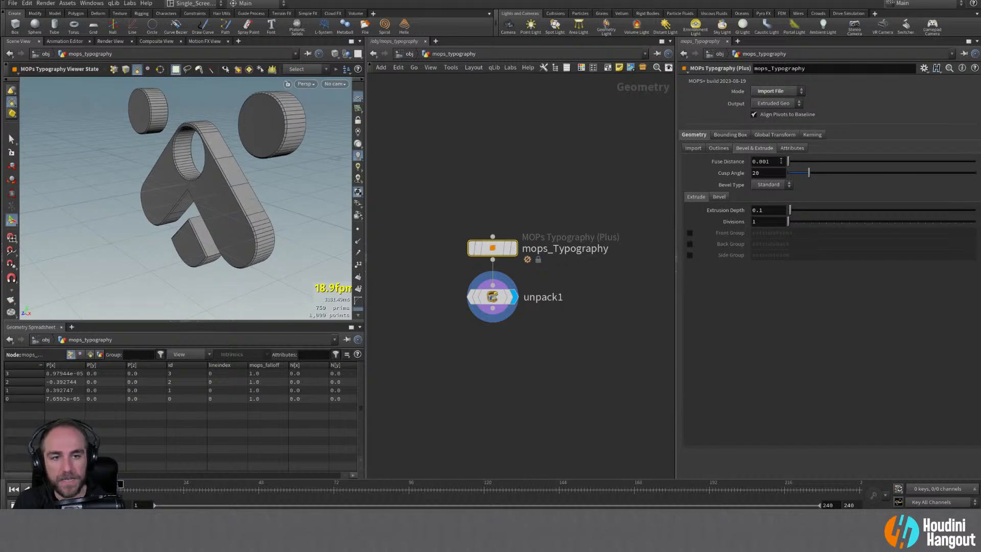
right_click_drag(237, 146, 300, 114, "alt")
middle_click_drag(300, 114, 278, 147, "alt")
right_click_drag(278, 147, 312, 153, "alt")
left_click_drag(312, 153, 347, 153, "alt")
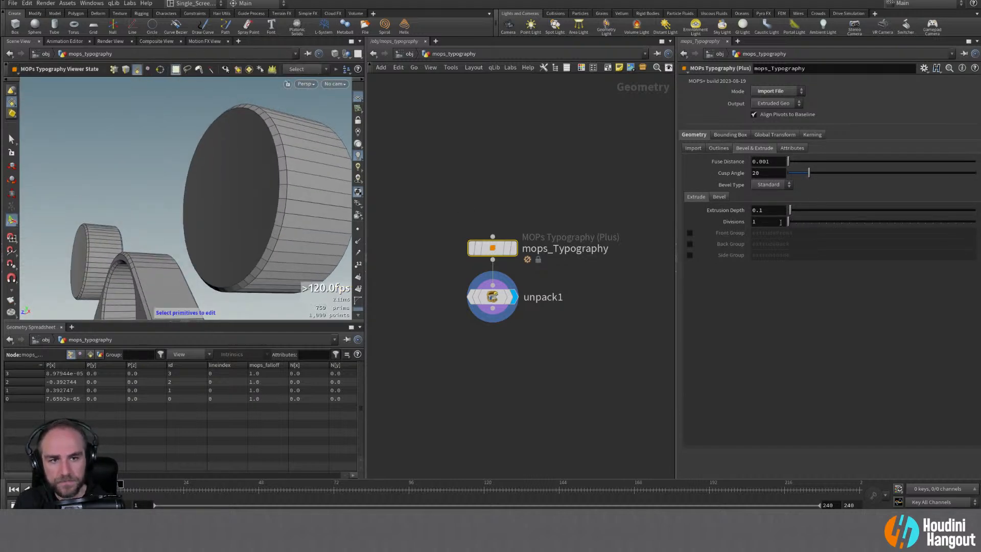
left_click_drag(789, 210, 792, 224)
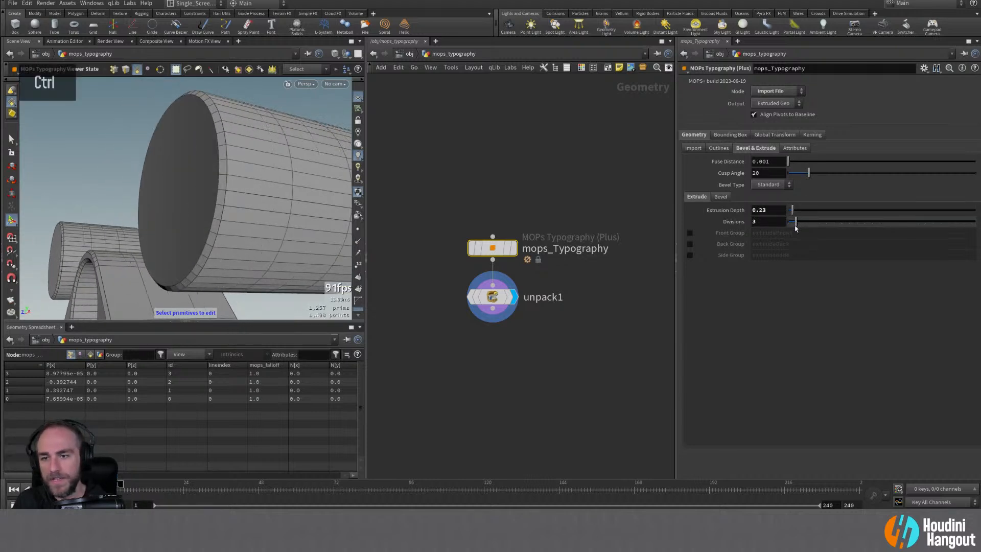
key("ctrl+z")
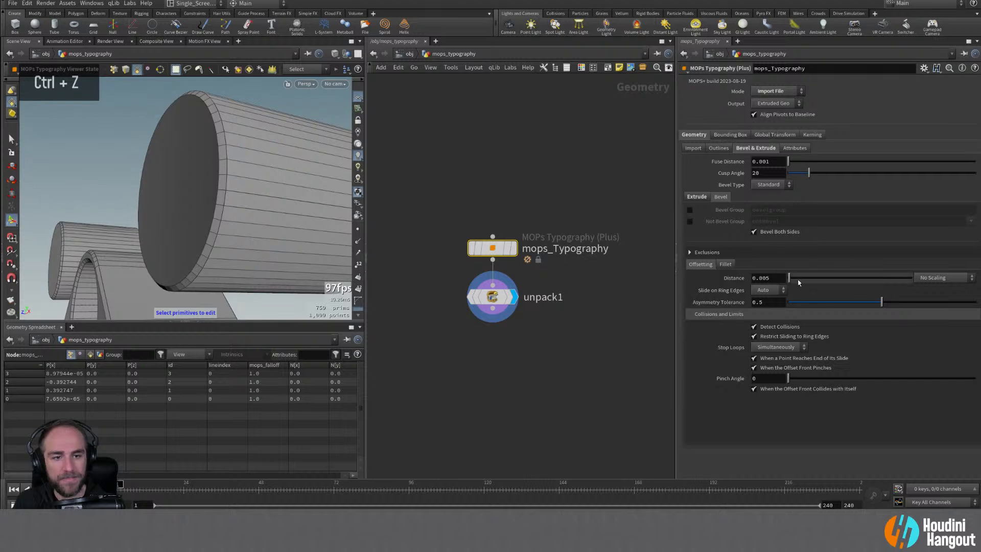
Step: Set the logo's bevel offset distance to 0.006 and inspect the beveled edges
mouse_move(789, 278)
left_mouse_down()
mouse_move(812, 281)
mouse_move(778, 286)
mouse_move(790, 287)
left_mouse_up()
middle_click_drag(271, 261, 310, 204, "alt")
left_click_drag(309, 205, 168, 213, "alt")
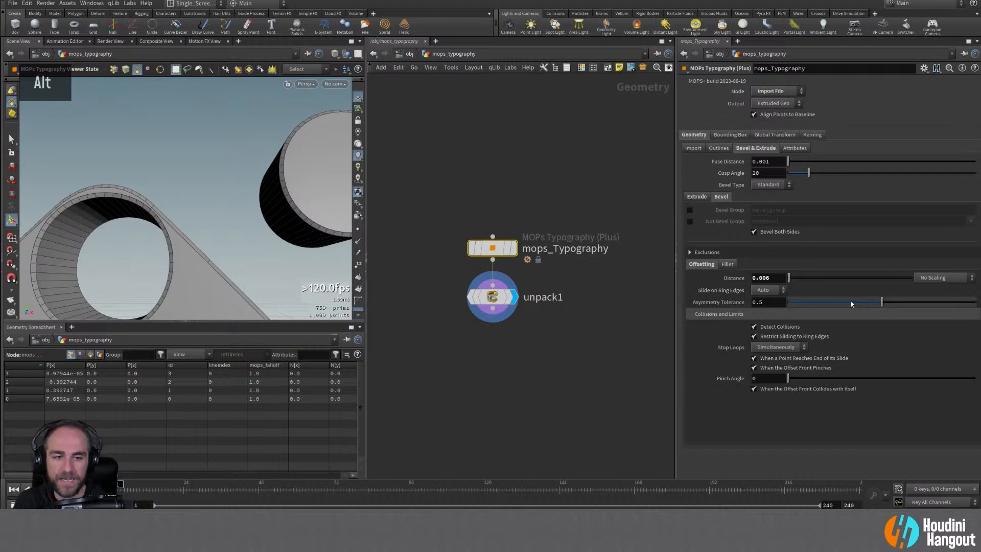
Step: Set the logo's bevel fillet to 3 divisions and inspect the rounded edges
left_click_drag(202, 229, 189, 214, "alt")
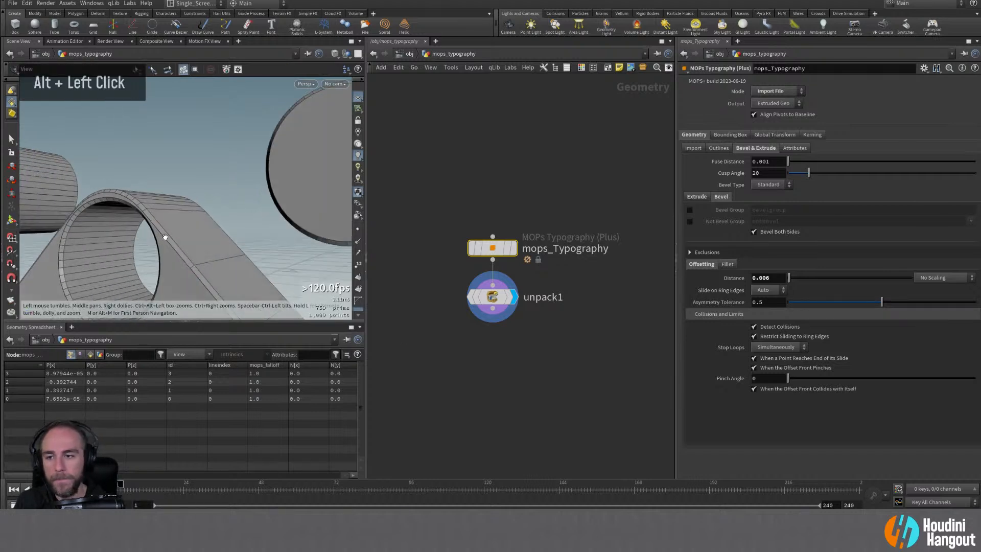
right_click_drag(189, 214, 179, 204, "alt")
left_click_drag(179, 204, 168, 193, "alt")
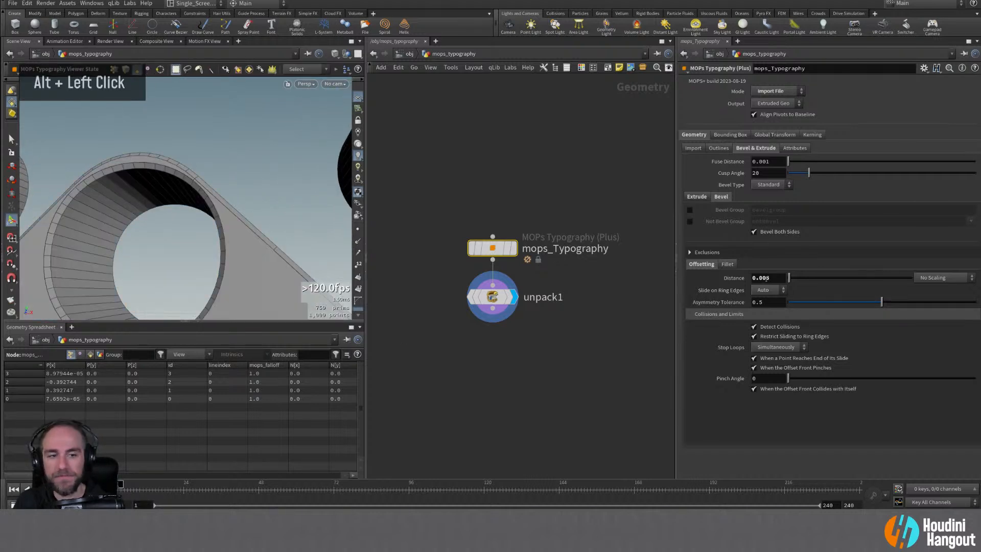
left_click(727, 264)
left_click_drag(797, 293, 803, 293)
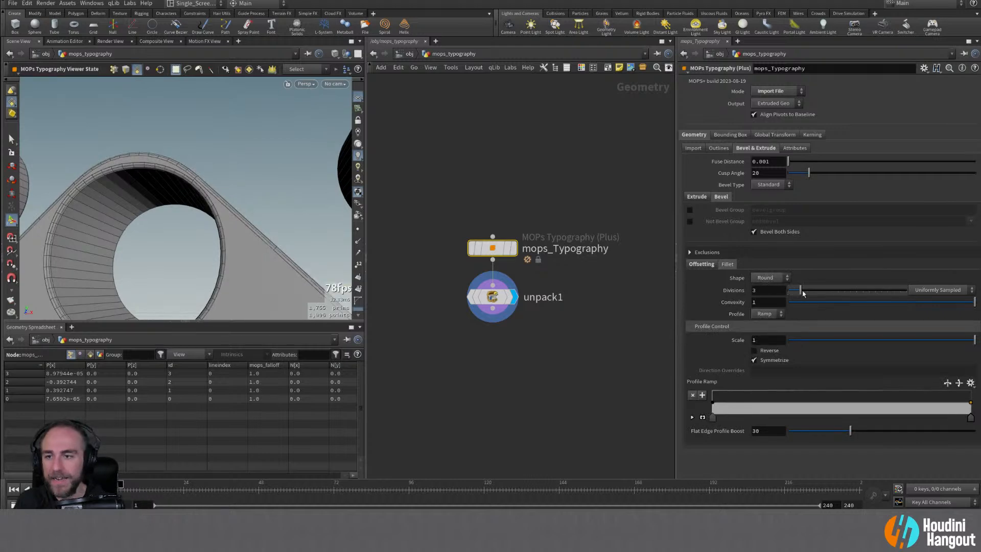
right_click_drag(211, 255, 220, 236, "alt")
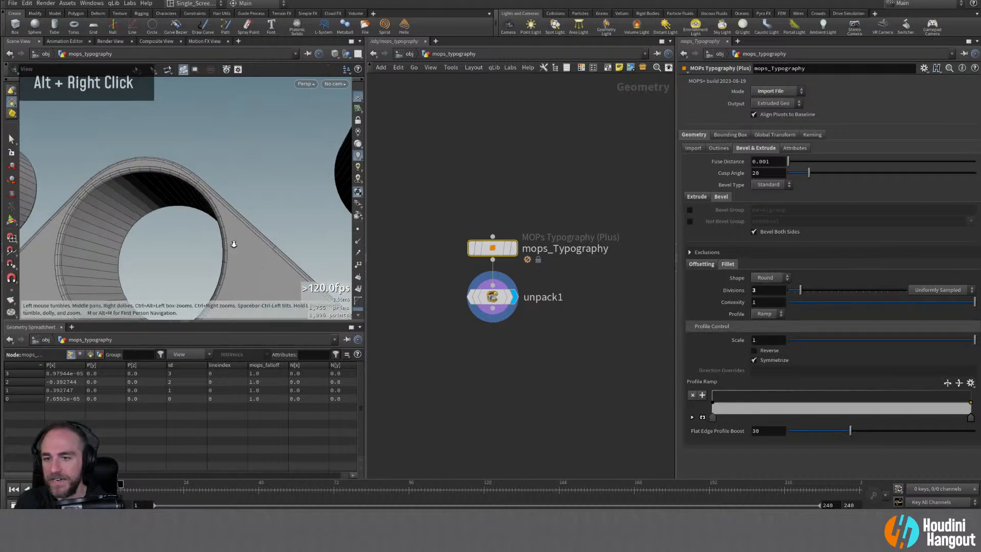
middle_click_drag(219, 236, 159, 222, "alt")
left_click_drag(160, 222, 265, 194, "alt")
right_click_drag(265, 195, 266, 169, "alt")
left_click_drag(265, 169, 235, 169, "alt")
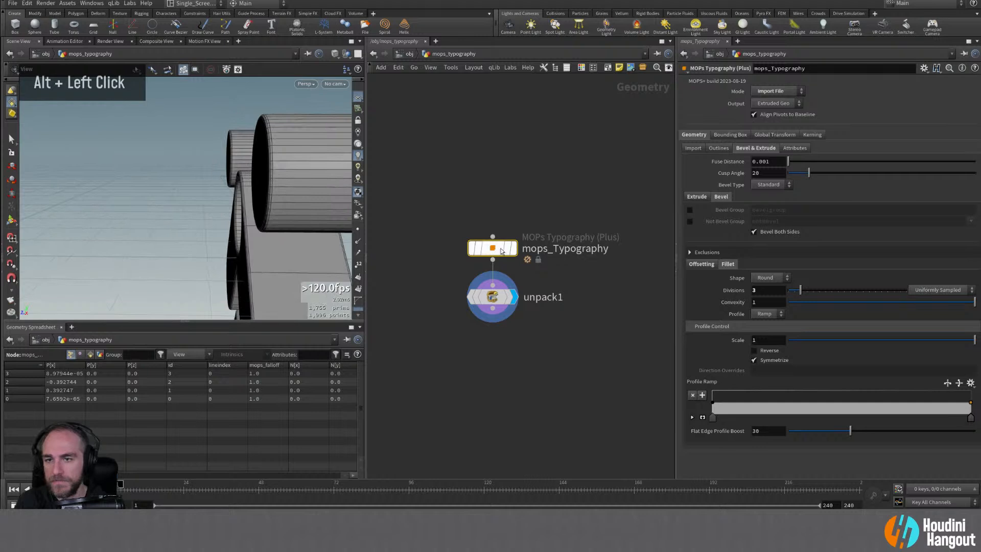
Step: Reset the logo's bevel offset distance to its default of 0.005 and inspect the whole logo
double_click(744, 253)
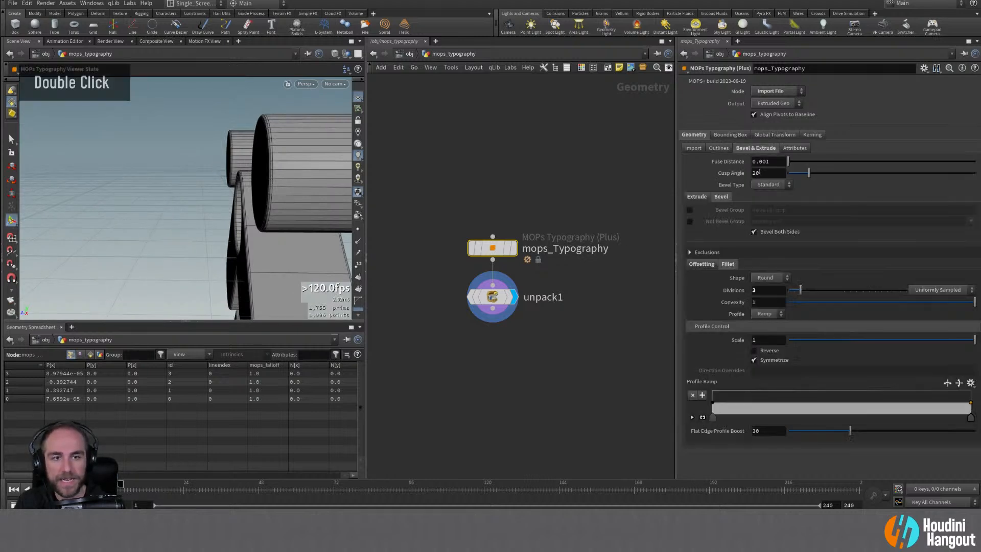
left_click(727, 264)
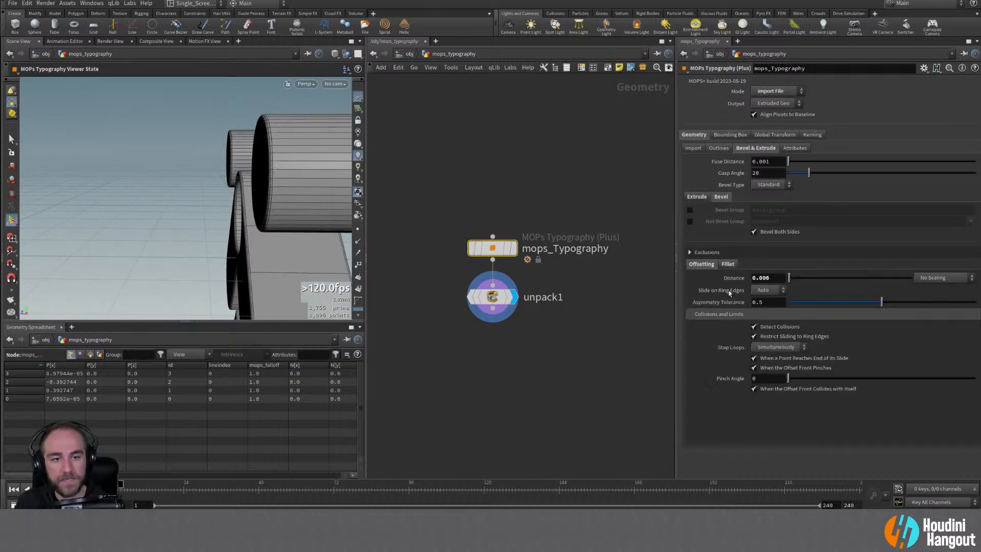
middle_click(729, 278, "ctrl")
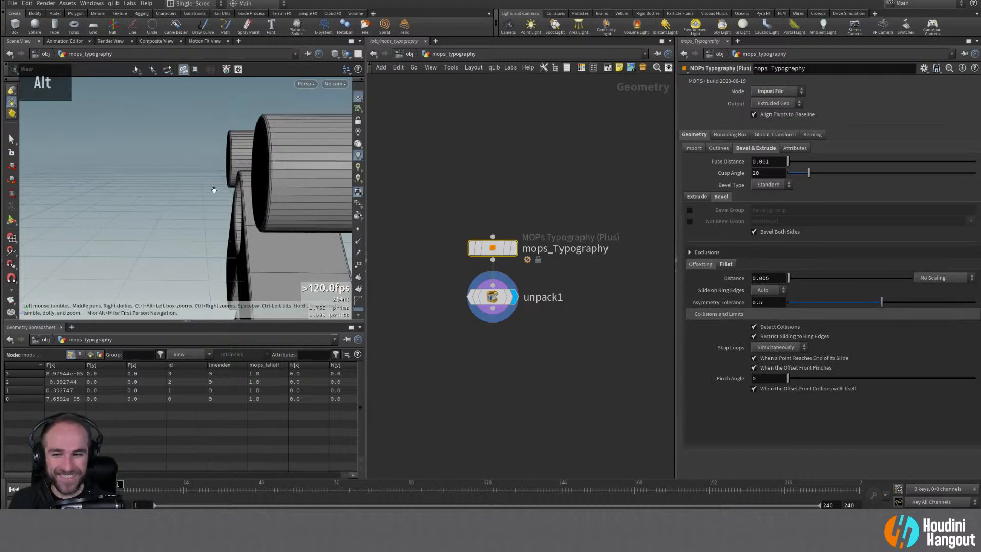
right_click_drag(215, 191, 204, 208, "alt")
middle_click_drag(203, 208, 260, 175, "alt")
right_click_drag(260, 175, 231, 205, "alt")
middle_click_drag(231, 206, 197, 192, "alt")
left_click_drag(230, 194, 233, 231, "alt")
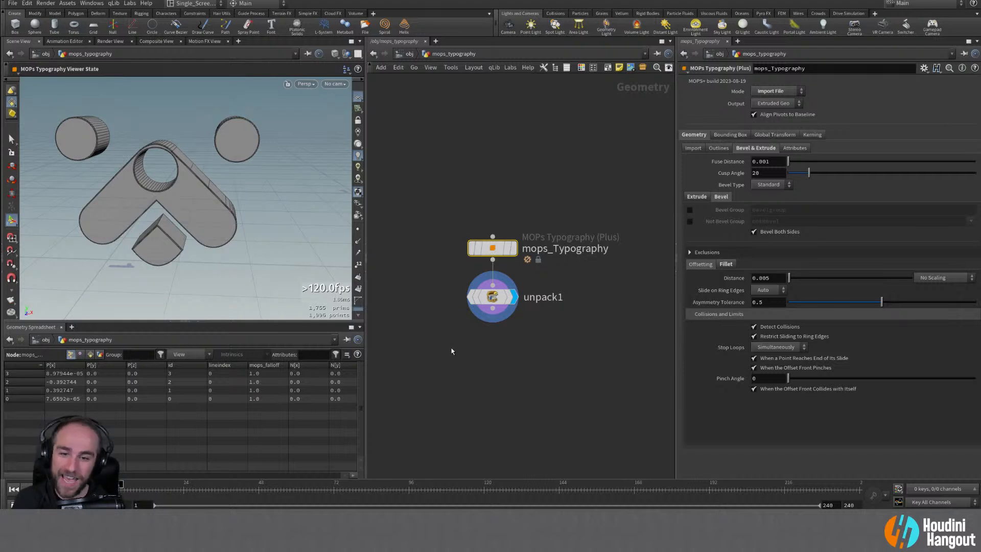
left_click_drag(214, 179, 225, 185, "alt")
right_click_drag(224, 185, 213, 193, "alt")
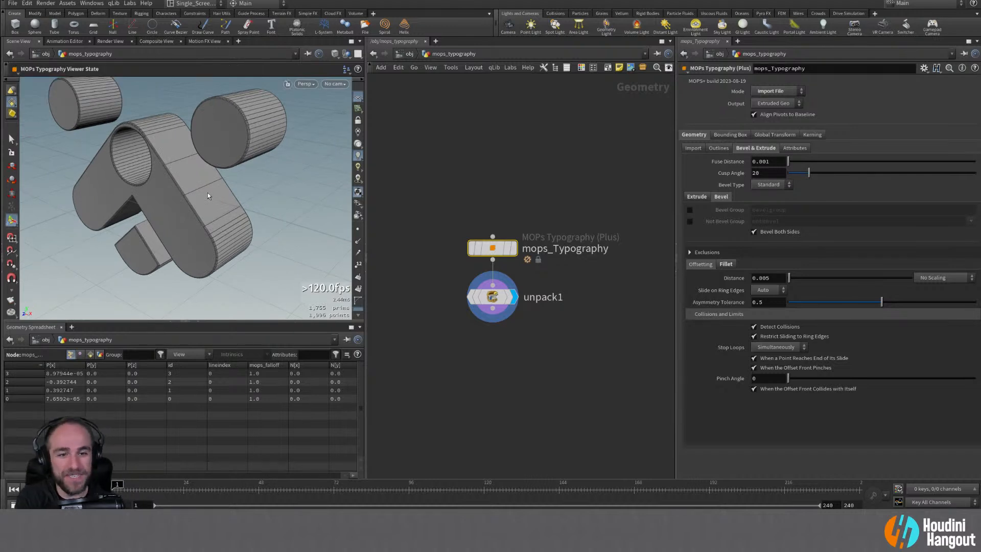
Step: Reduce the logo's extrusion depth to 0.06 and inspect the thinner shapes
left_click(725, 264)
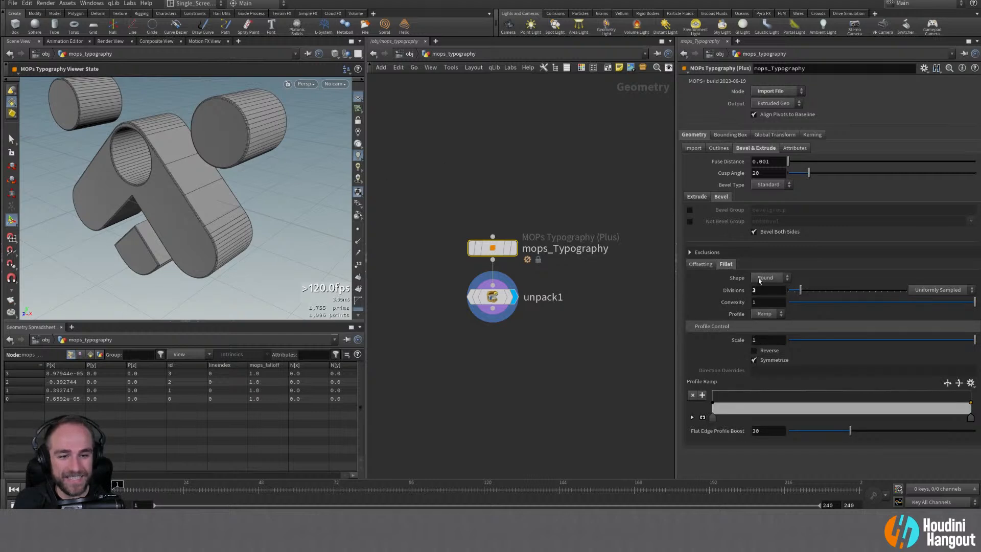
left_click(698, 197)
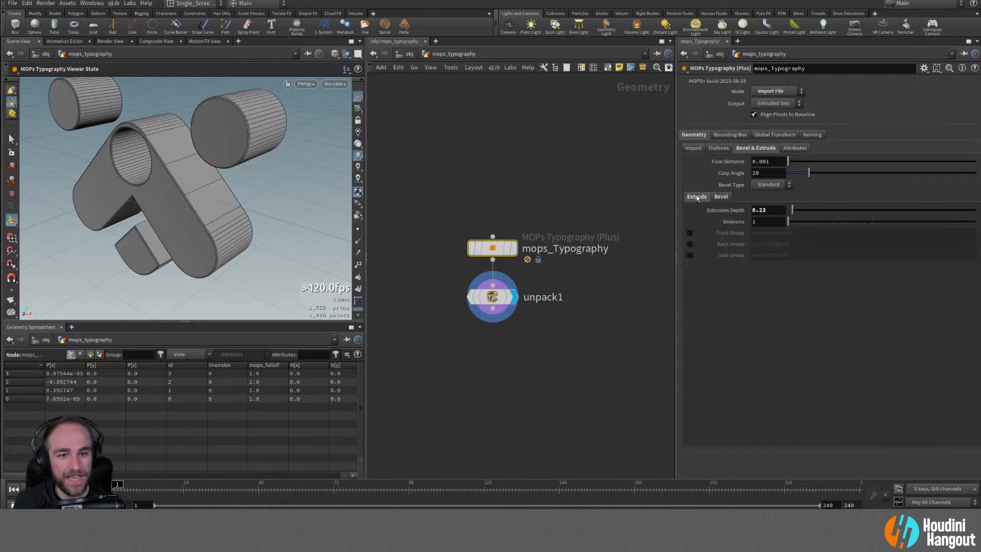
left_click(687, 149)
left_click(716, 148)
left_click(746, 152)
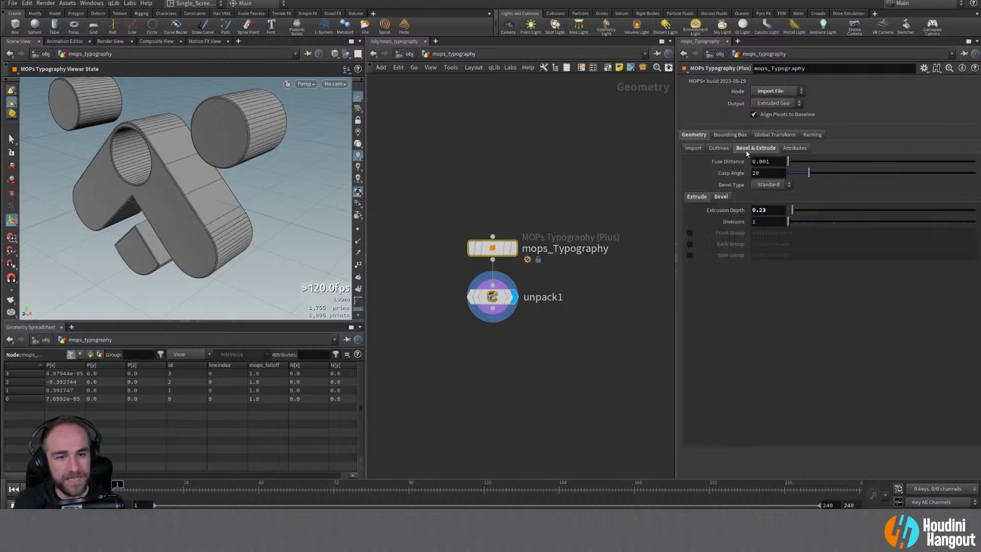
left_click_drag(792, 210, 789, 211)
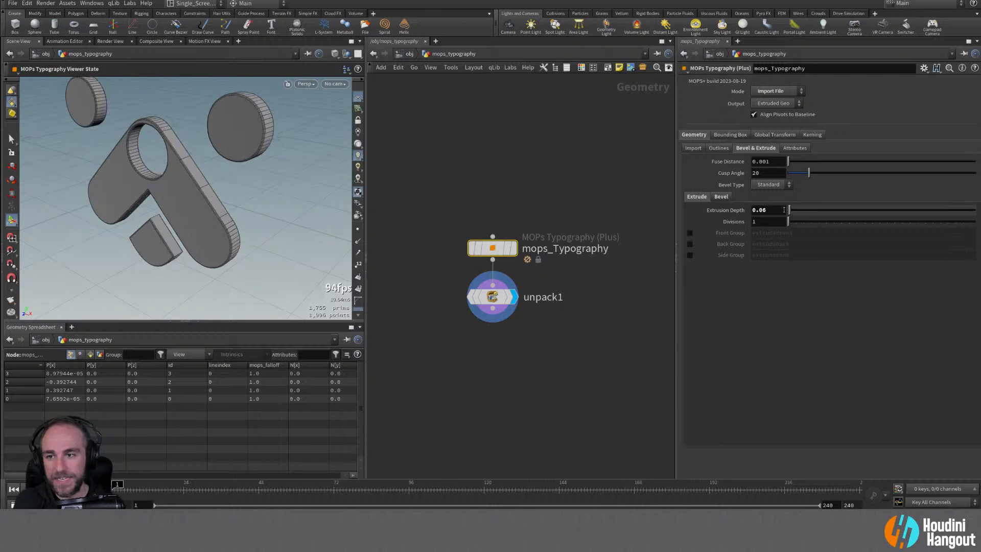
left_click_drag(234, 118, 214, 120, "alt")
right_click_drag(215, 120, 250, 119, "alt")
left_click_drag(250, 119, 313, 118, "alt")
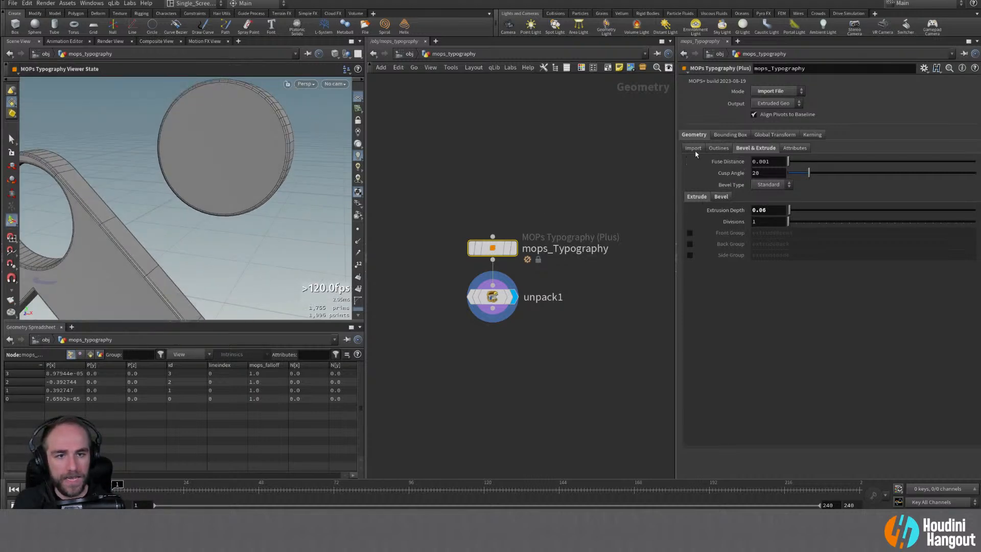
Step: Raise the outlines' level of detail to 2.76 on mops_Typography and inspect the smoother curves
left_click(715, 149)
left_click_drag(822, 161, 891, 161)
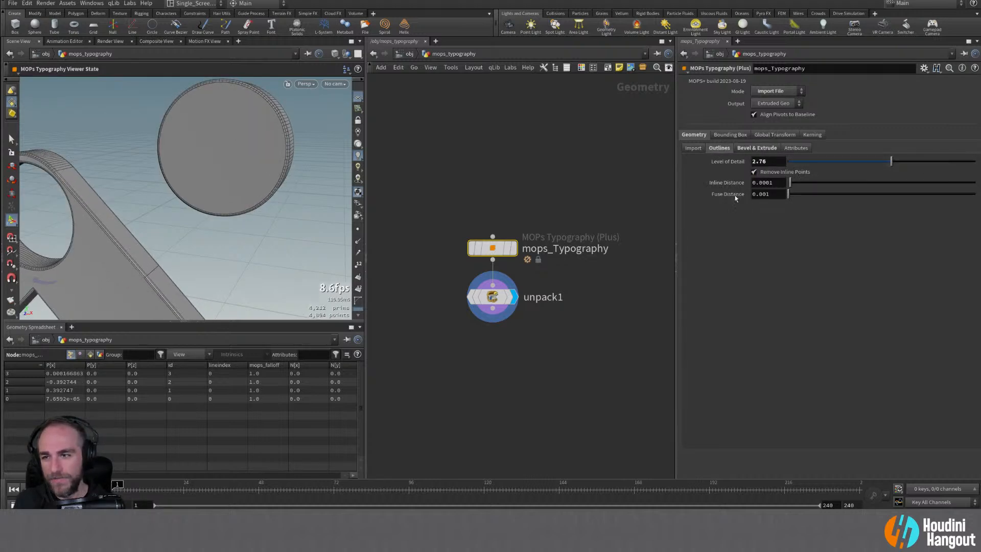
right_click_drag(204, 137, 191, 136, "alt")
left_click_drag(190, 136, 230, 125, "alt")
right_click_drag(230, 125, 287, 124, "alt")
mouse_move(287, 124)
left_mouse_down("alt")
mouse_move(260, 149)
mouse_move(267, 117)
mouse_move(267, 127)
left_mouse_up("alt")
right_click_drag(267, 127, 260, 198, "alt")
left_click_drag(259, 198, 257, 218, "alt")
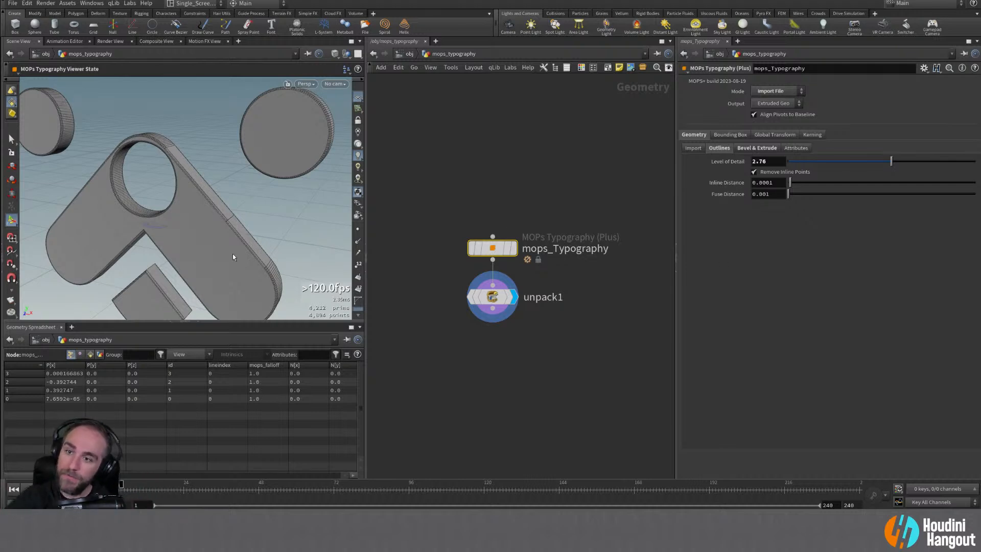
right_click_drag(131, 190, 170, 217, "alt")
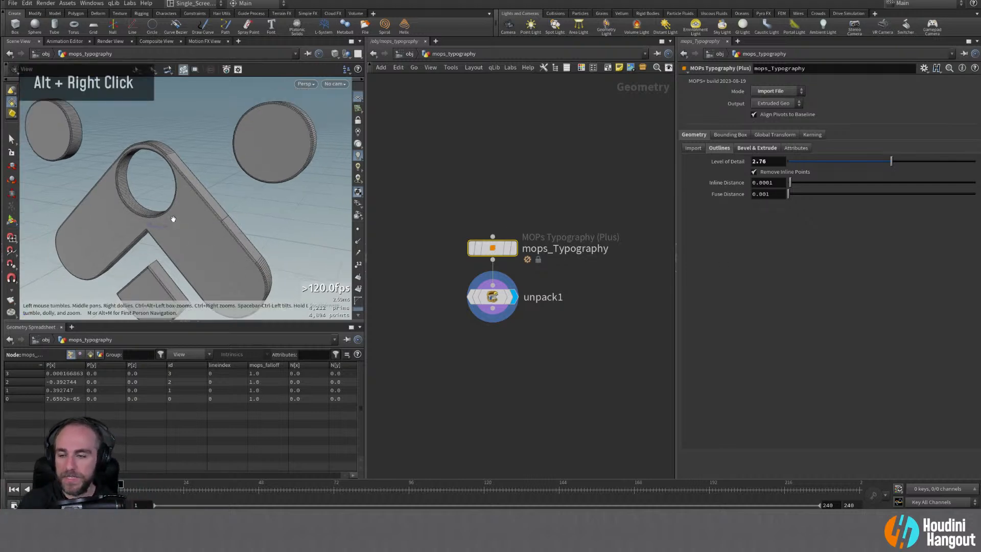
middle_click_drag(171, 216, 221, 193, "alt")
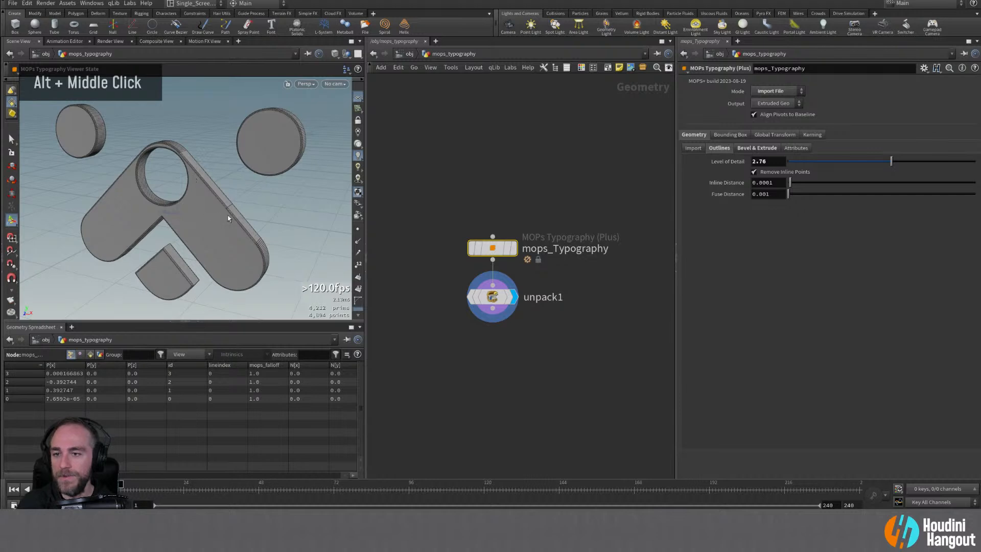
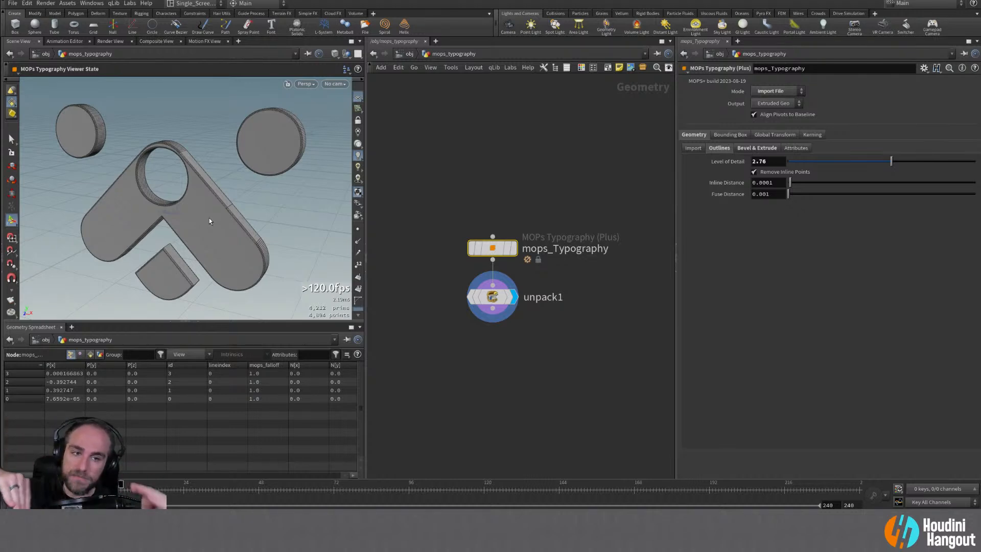
Step: Try a bevel offset distance of 0.009 on the logo, and reset it to the default
left_click(762, 149)
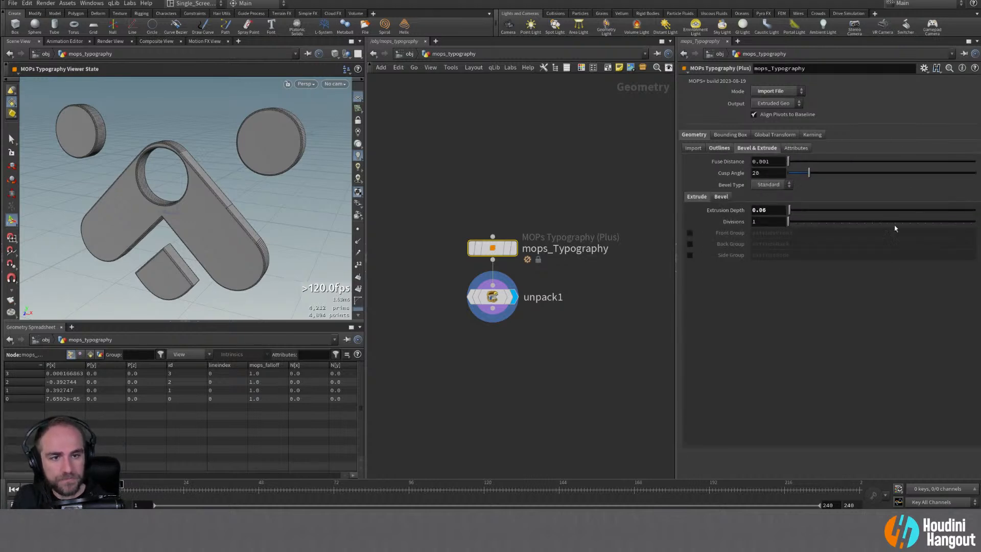
double_click(767, 185)
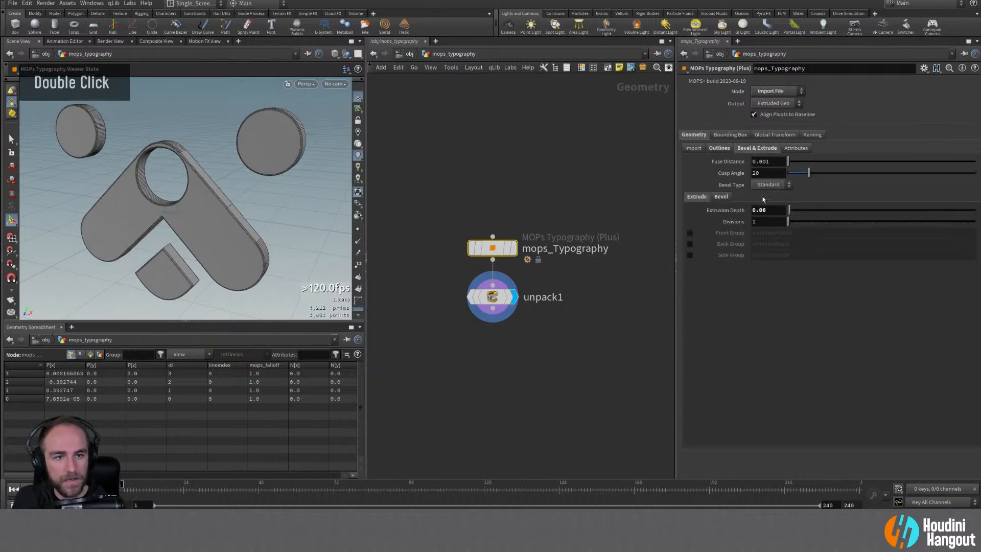
left_click_drag(214, 168, 258, 140, "alt")
right_click_drag(259, 140, 333, 160, "alt")
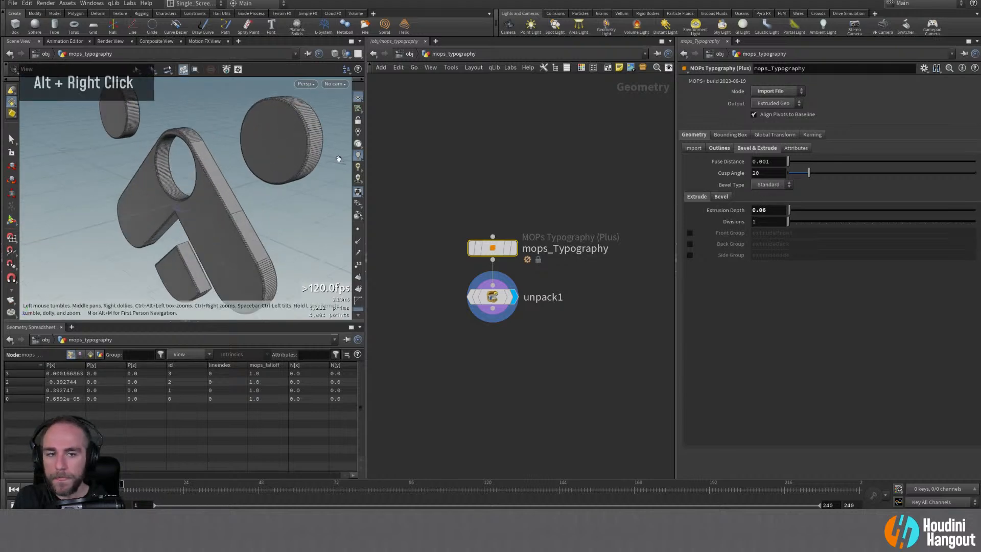
left_click(721, 197)
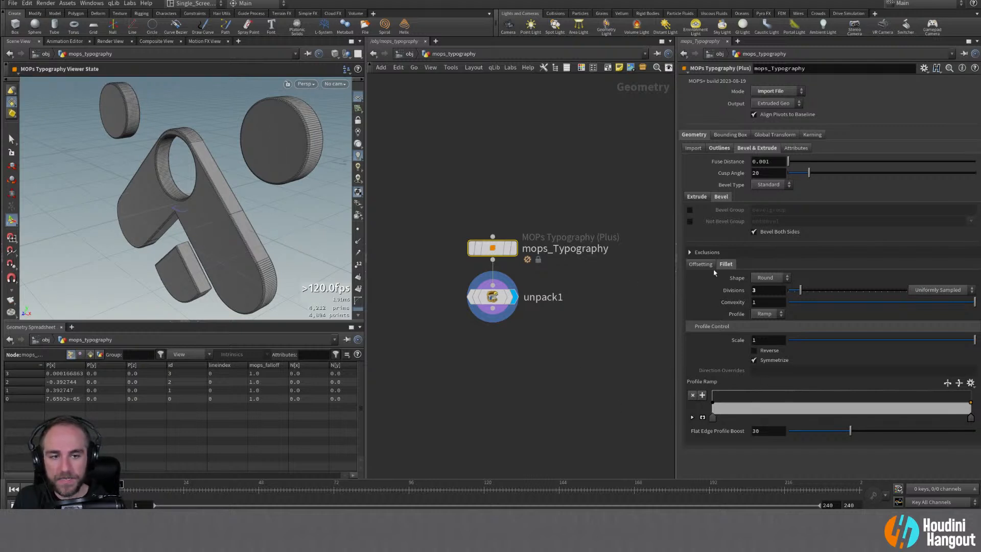
left_click(700, 264)
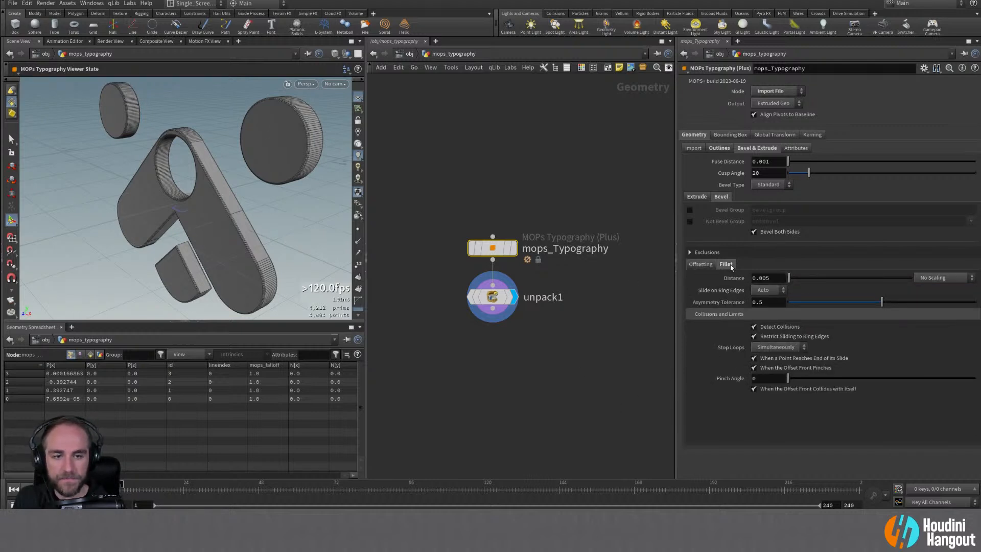
double_click(701, 264)
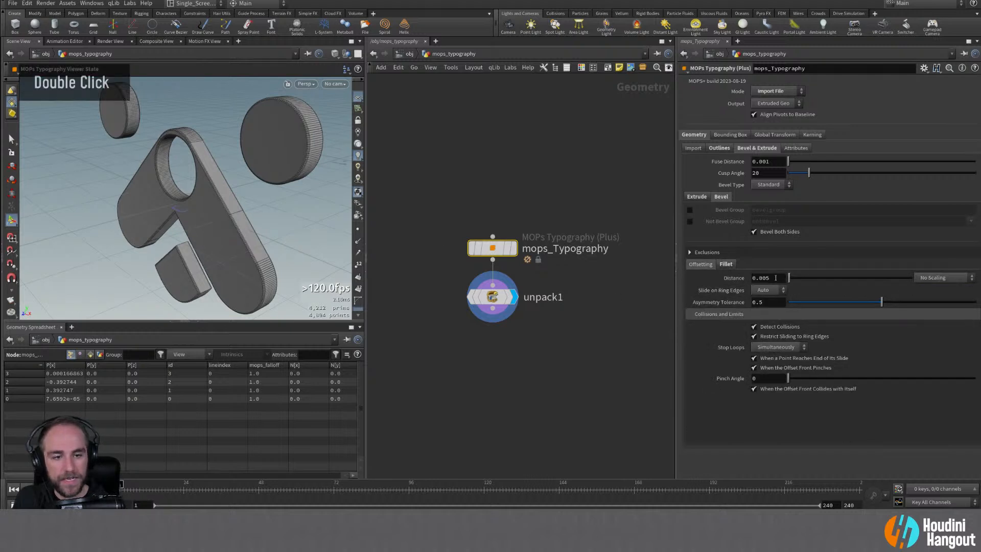
left_click_drag(790, 278, 791, 280)
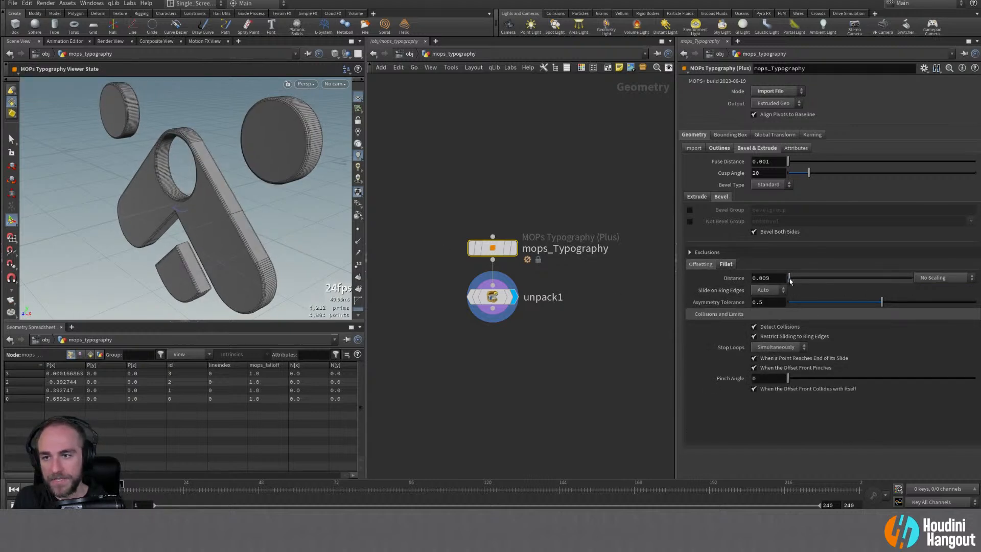
middle_click(742, 282, "ctrl")
left_click_drag(123, 194, 141, 194, "alt")
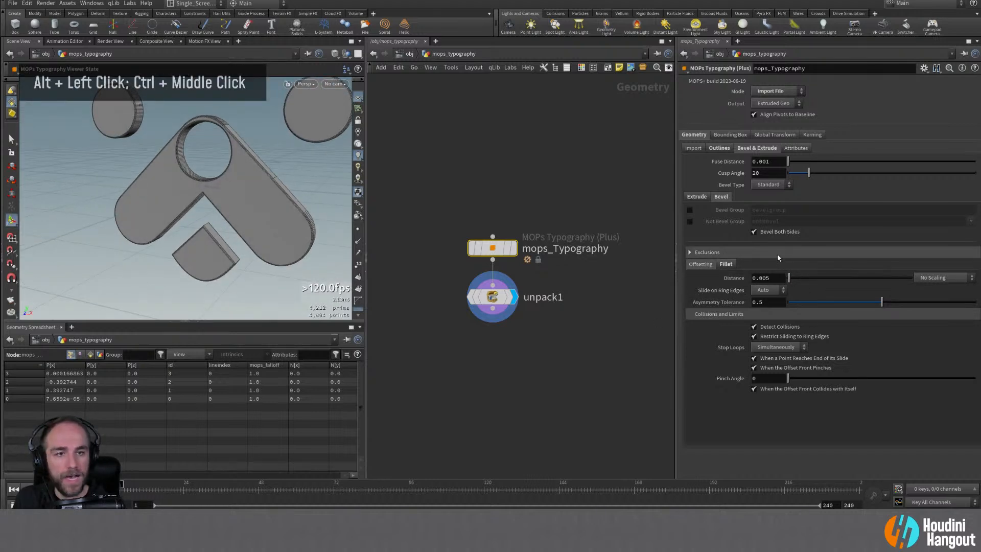
Step: Review mops_Typography's attribute options and examine the name attribute of the logo pieces in the geometry spreadsheet
left_click(796, 148)
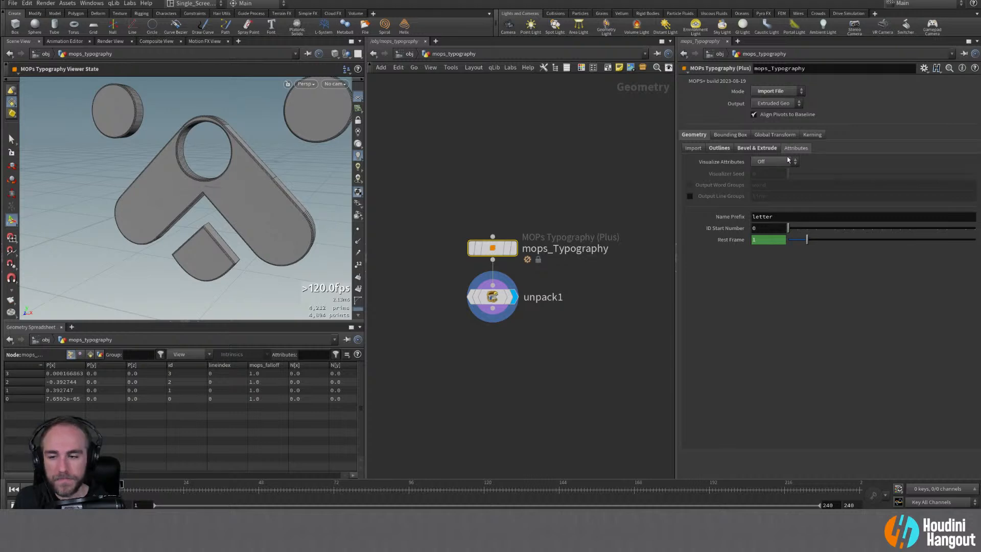
left_click_drag(84, 475, 123, 474)
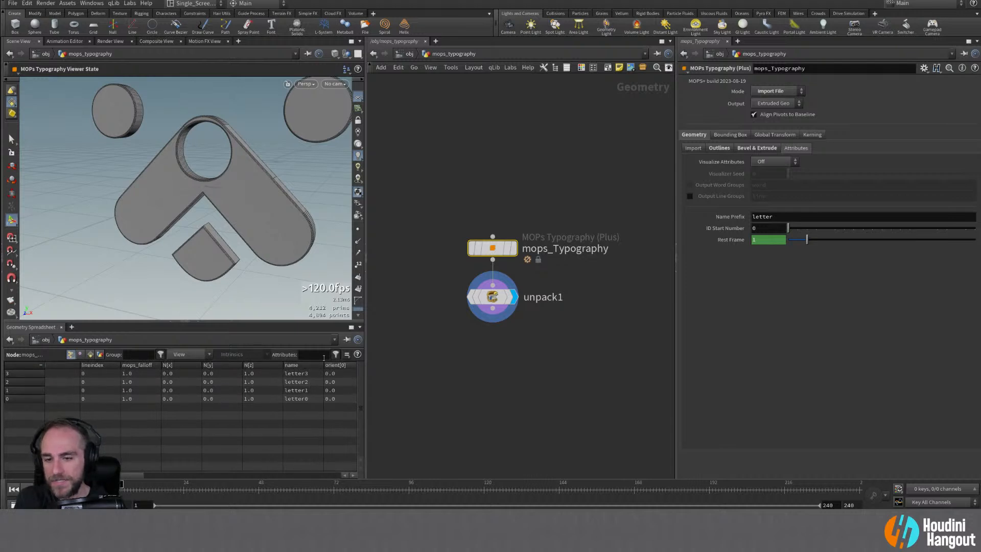
right_click_drag(286, 202, 291, 209, "alt")
middle_click_drag(291, 210, 247, 237, "alt")
Step: Try visualizing the Letter Index attribute on the logo, turn visualization off and check the unpack1 node's info
left_click(773, 161)
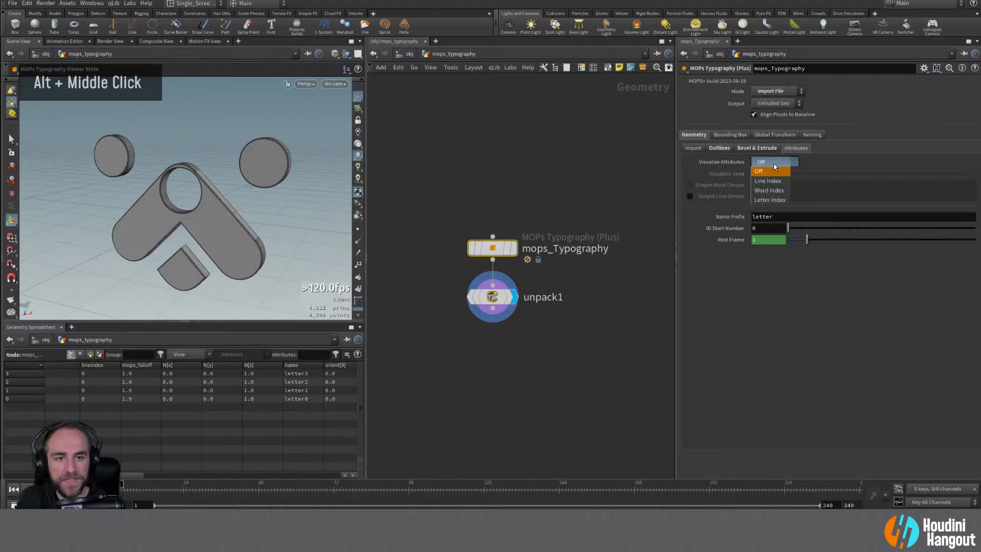
left_click(771, 195)
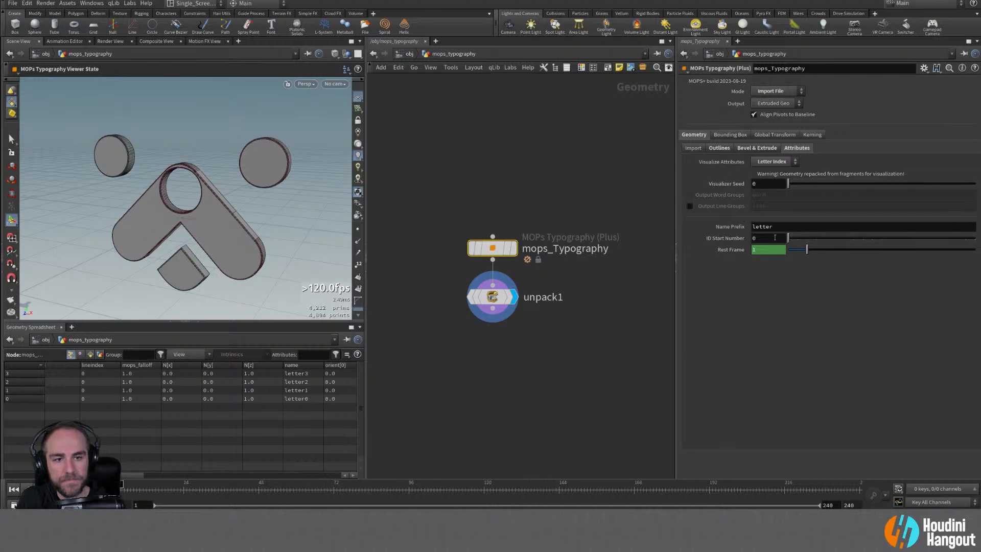
left_click(772, 162, "ctrl")
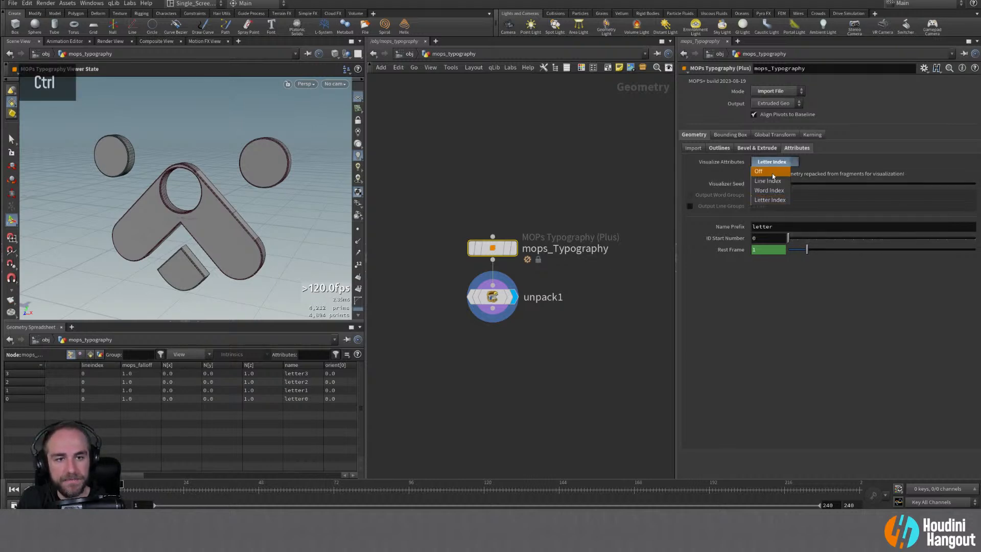
left_click(771, 172)
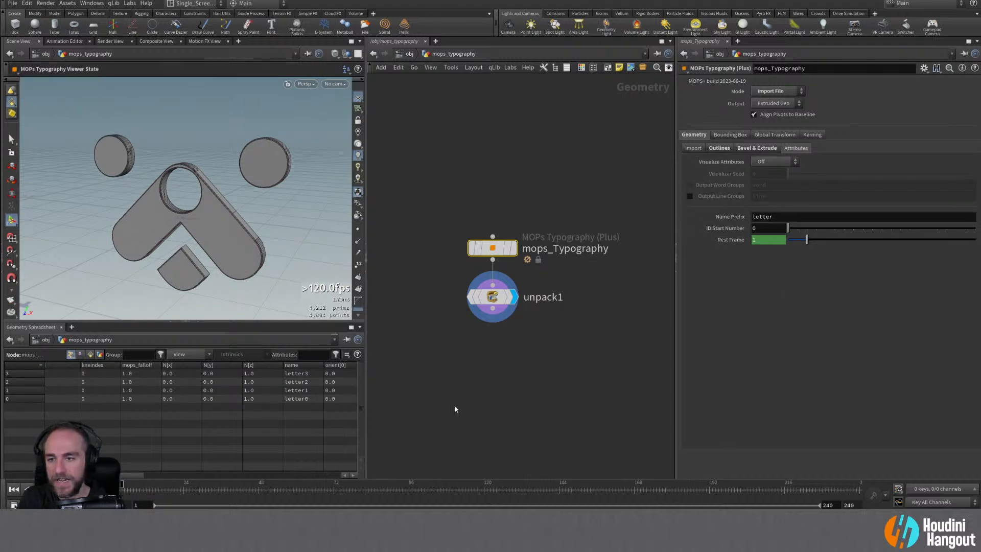
middle_click(488, 295)
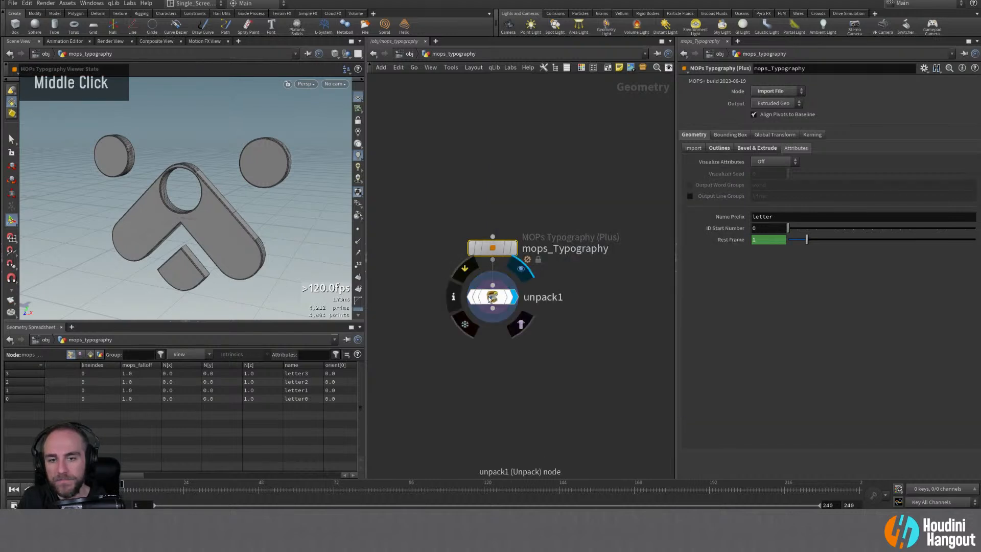
Step: Display mops_Typography in the viewport and visualize the Letter Index attribute on the logo pieces
double_click(516, 251)
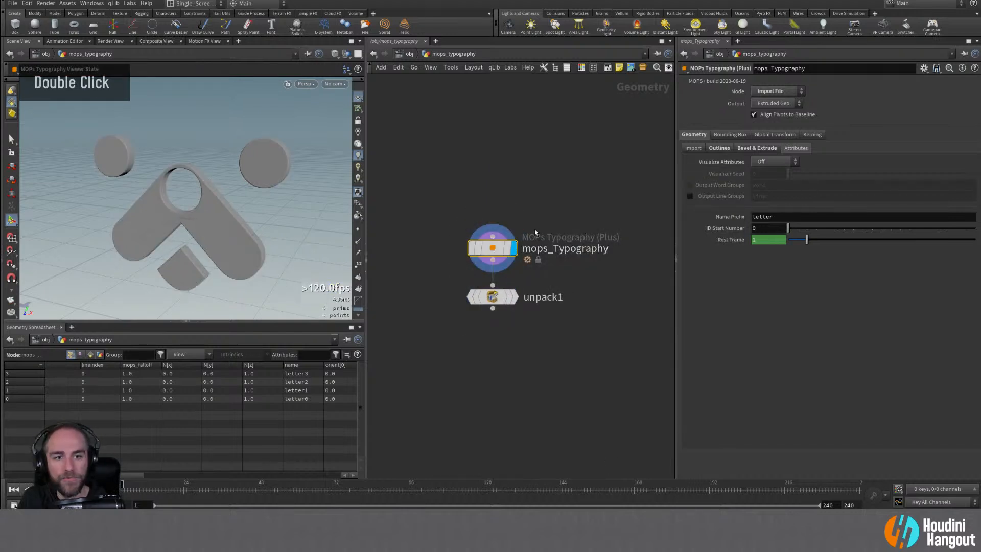
left_click(774, 161)
left_click(771, 200)
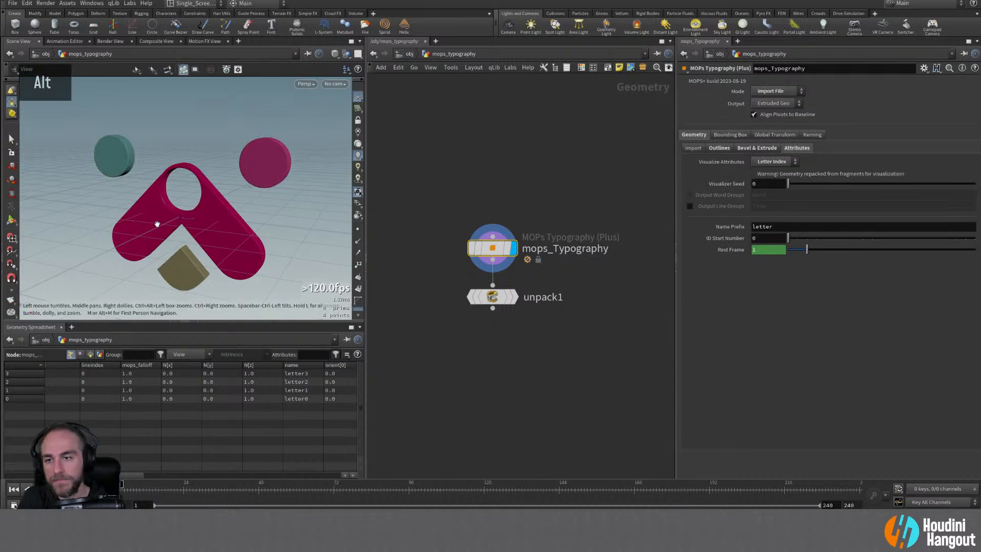
left_click_drag(158, 219, 151, 167, "alt")
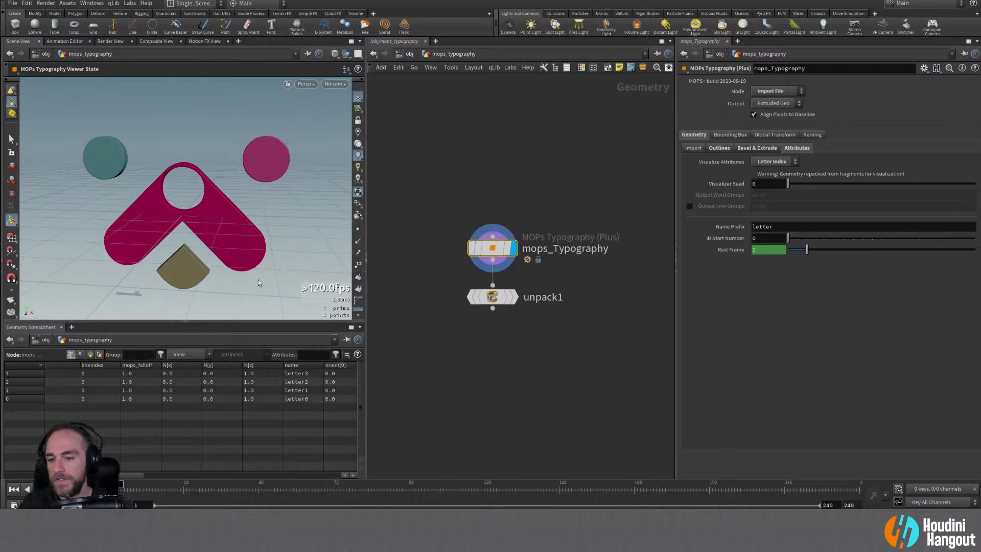
Step: Order the geometry spreadsheet by ascending point number and examine the logo pieces' attributes from position through word index
left_click_drag(121, 481, 81, 481)
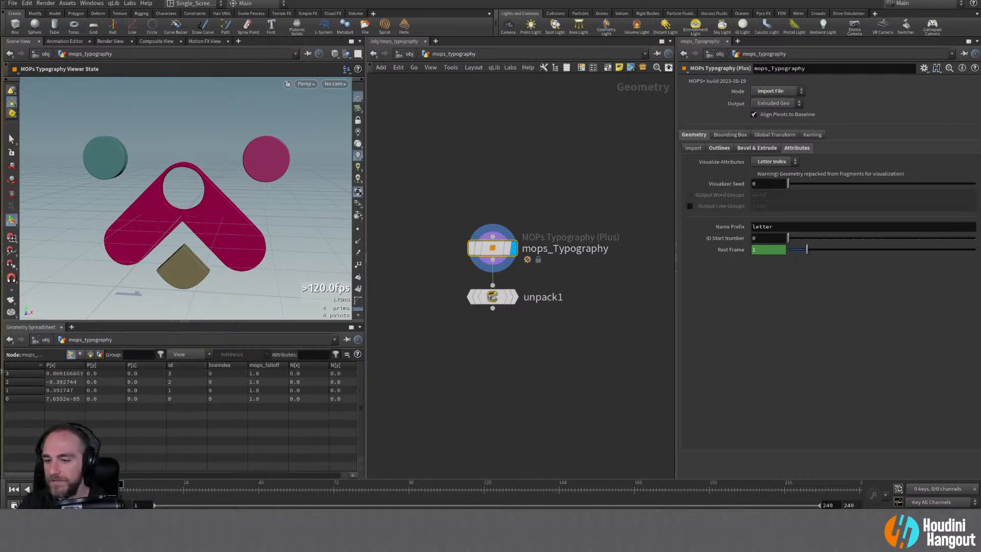
left_click(26, 366)
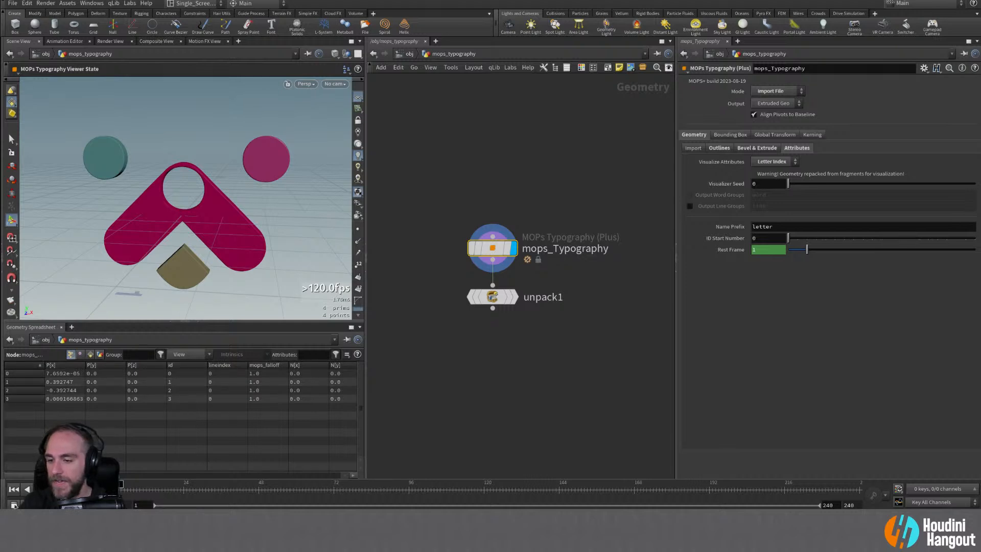
left_click_drag(82, 480, 311, 485)
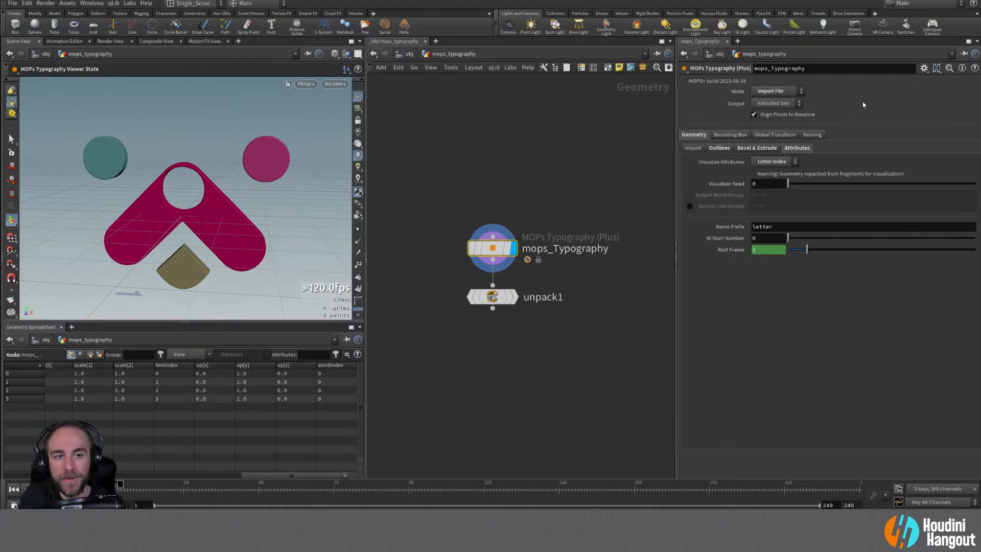
Step: Review mops_Typography's Global Transform, Bounding Box and Kerning options
left_click(774, 134)
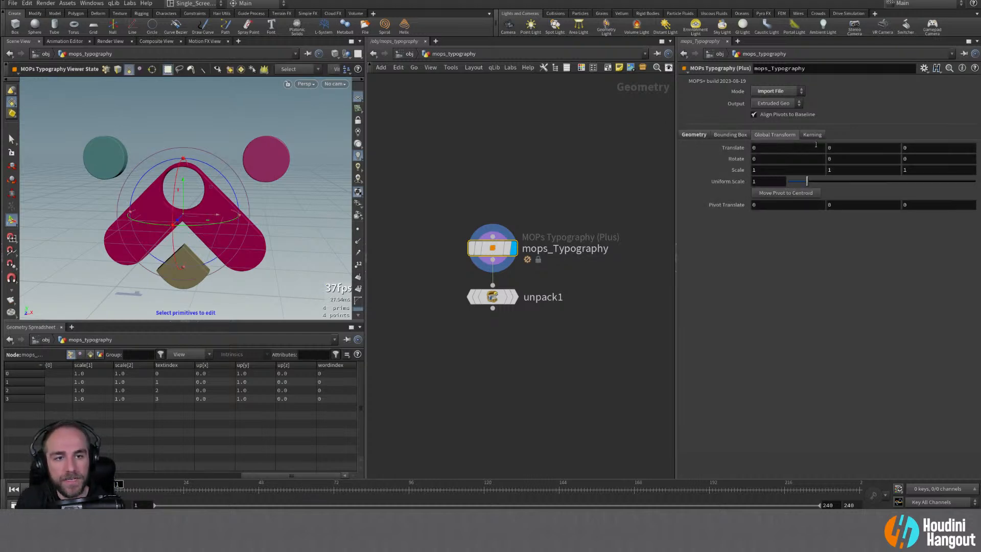
double_click(775, 135)
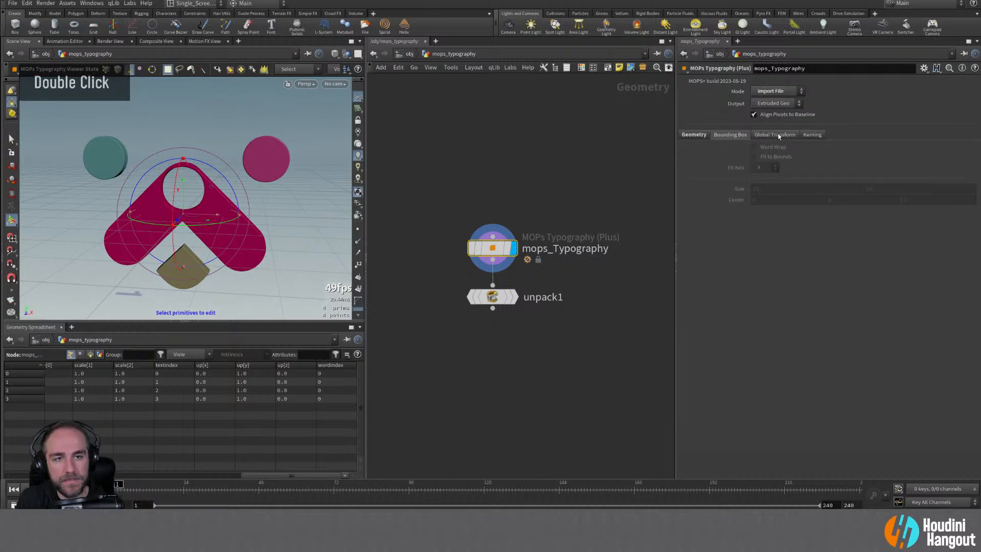
left_click(812, 136)
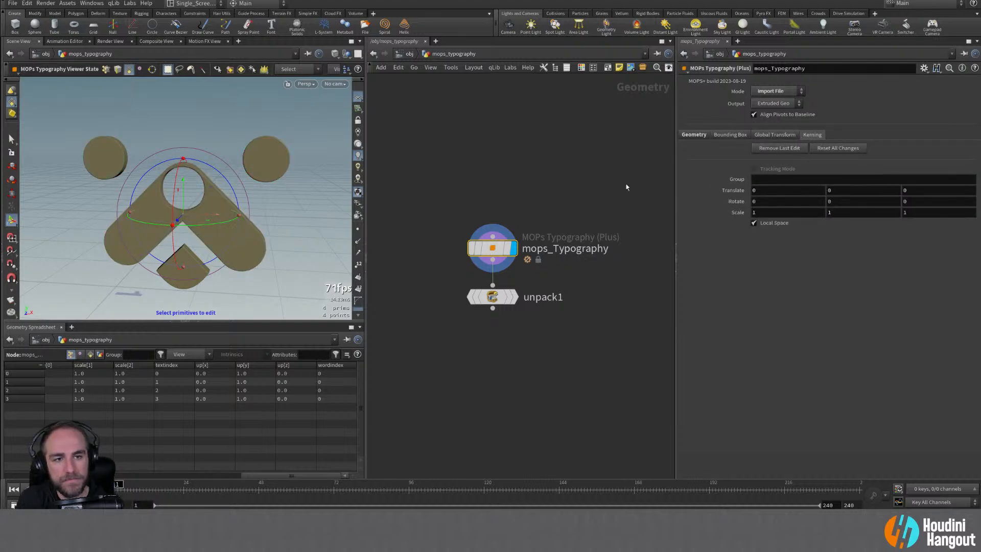
Step: Try moving the logo's large chevron piece with the kerning handles, undo the move and reset all kerning changes
left_click(201, 247)
left_click_drag(201, 247, 204, 220)
key("ctrl+z")
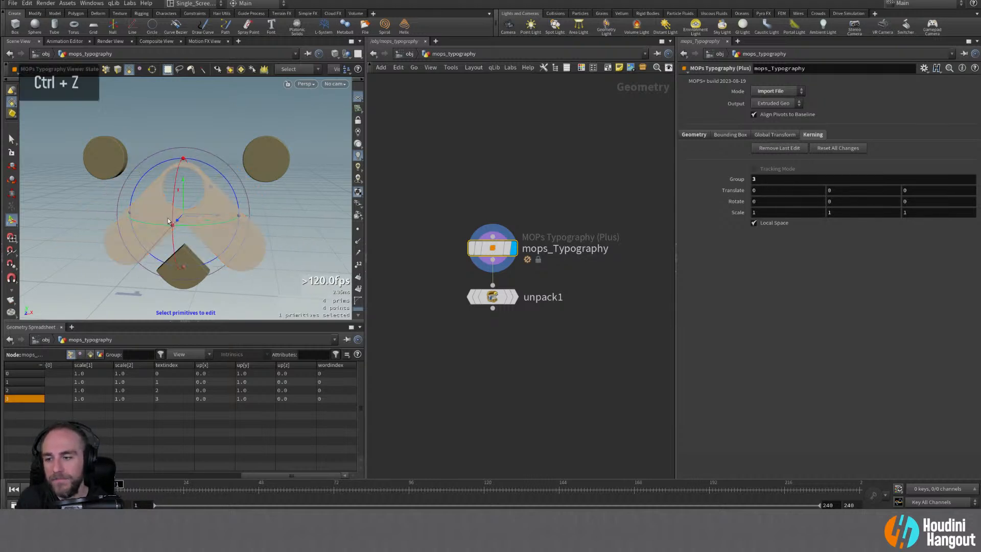
left_click(841, 148)
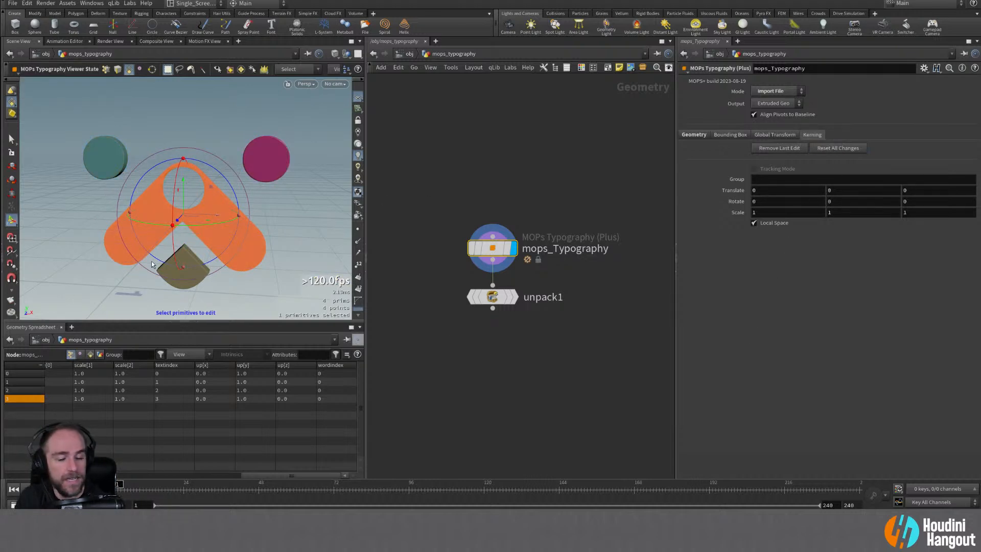
Step: Switch mops_Typography's mode to Generate Type, keeping the extruded geometry output
left_click(693, 137)
left_click(777, 92)
left_click(775, 101)
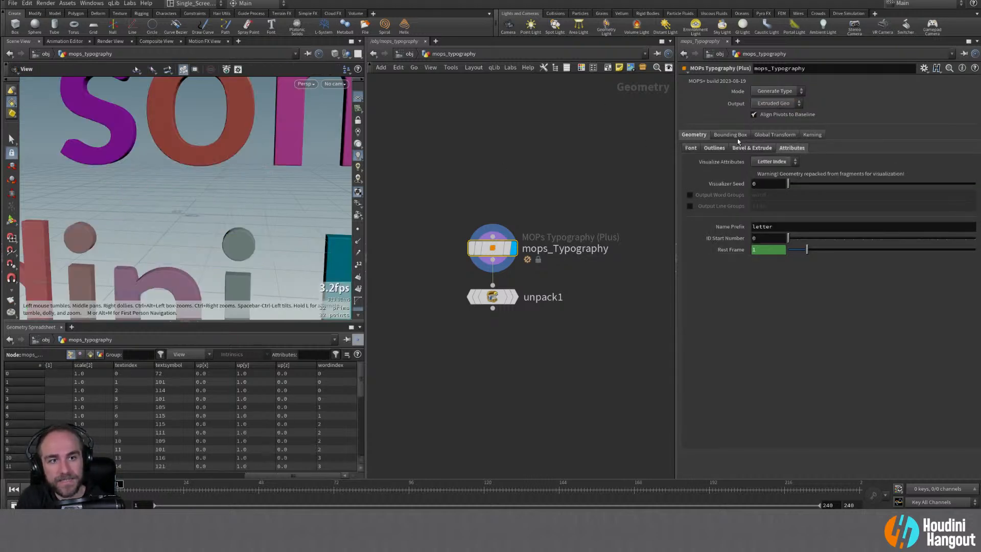
right_click_drag(230, 187, 148, 207, "alt")
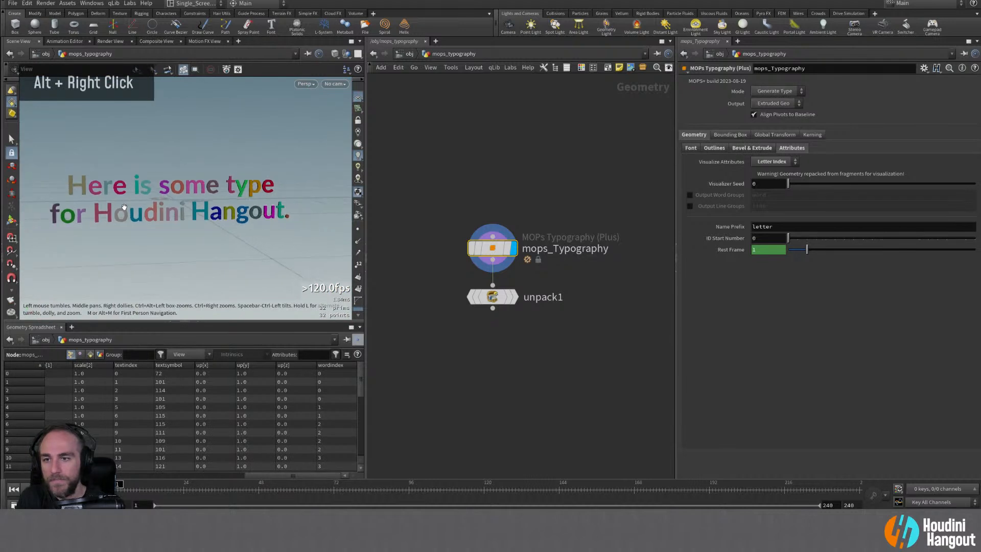
middle_click_drag(147, 207, 145, 195, "alt")
left_click_drag(145, 195, 137, 192, "alt")
mouse_move(137, 192)
right_mouse_down("alt")
mouse_move(168, 170)
mouse_move(132, 188)
right_mouse_up("alt")
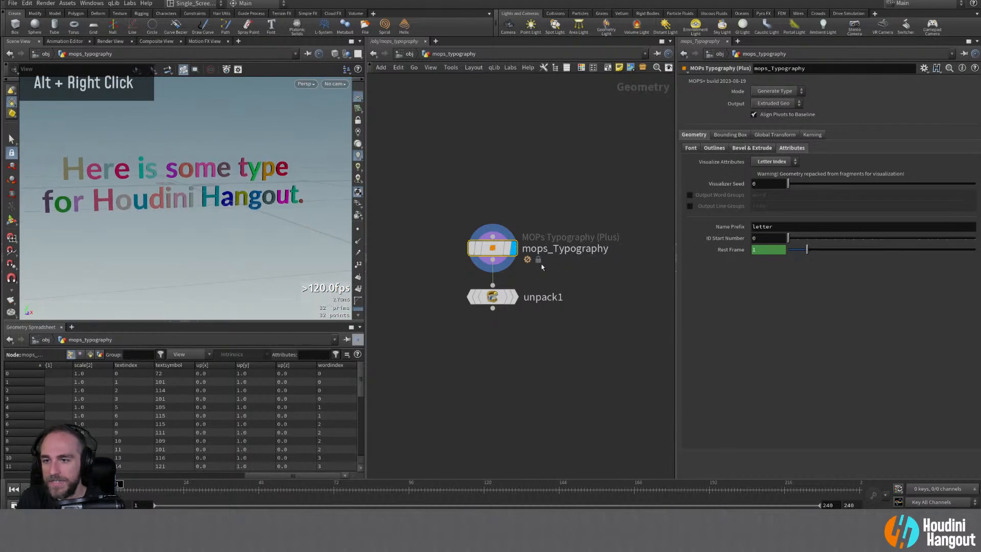
Step: Try visualizing the Word Index and Line Index attributes on the text, and turn attribute visualization off
left_click(773, 161)
left_click(774, 191)
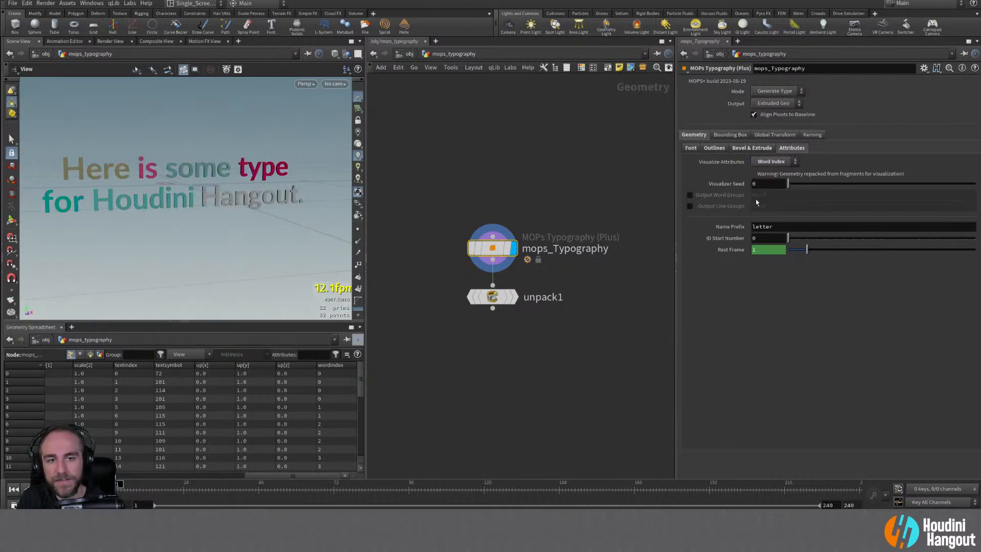
left_click(773, 162)
left_click(774, 202)
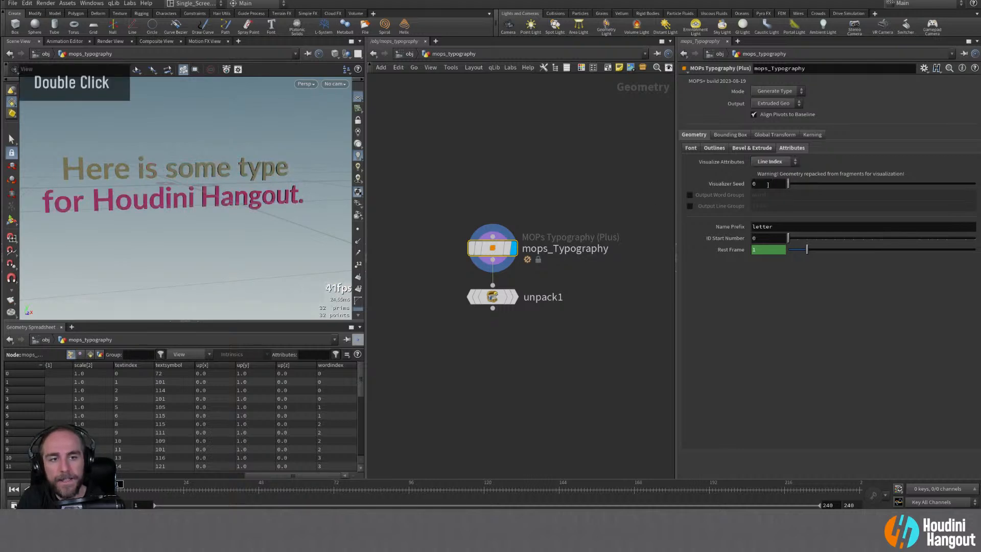
left_click_drag(194, 173, 199, 168, "alt")
left_click(773, 162)
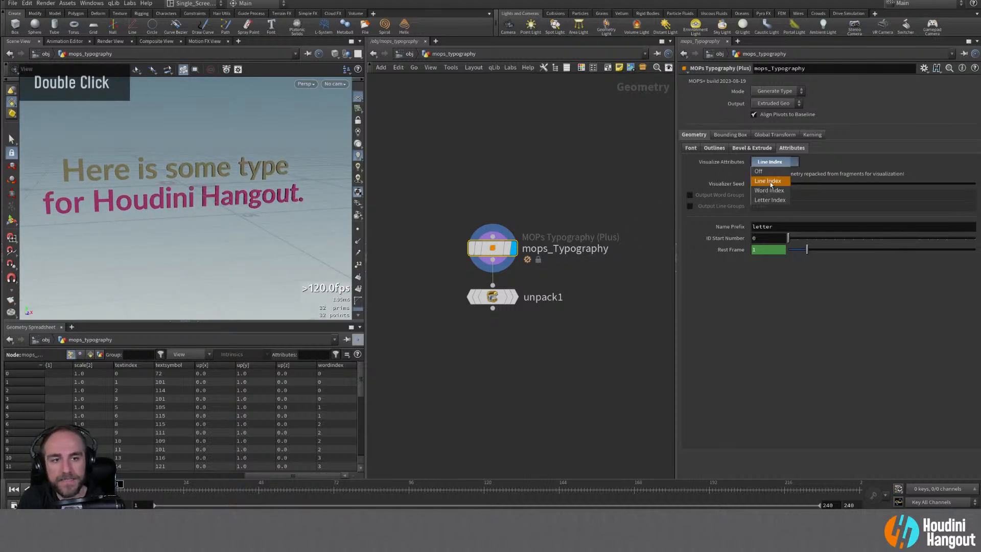
left_click(769, 172)
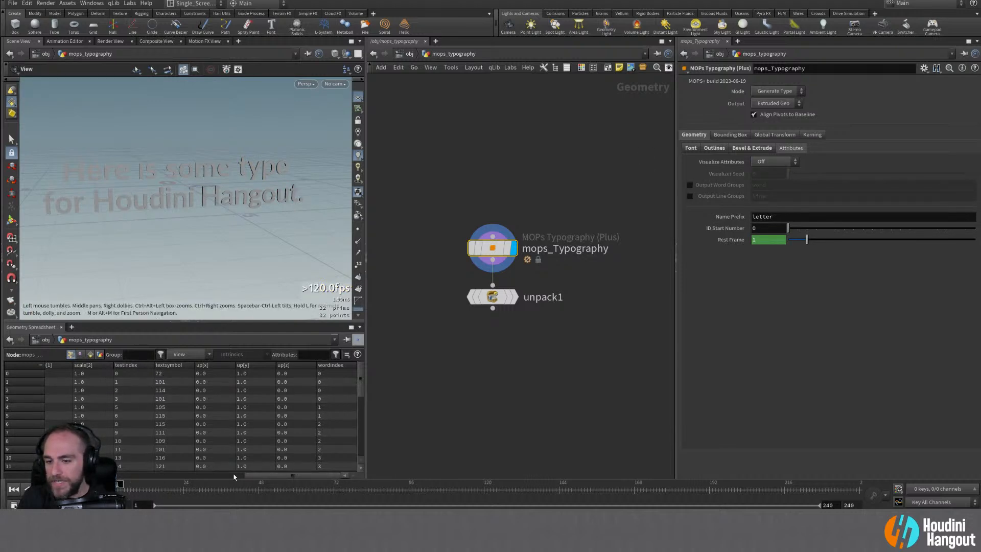
Step: Examine the text's point attributes in the geometry spreadsheet, sorting by textsymbol and by id, and review the name values
left_click_drag(253, 476, 123, 478)
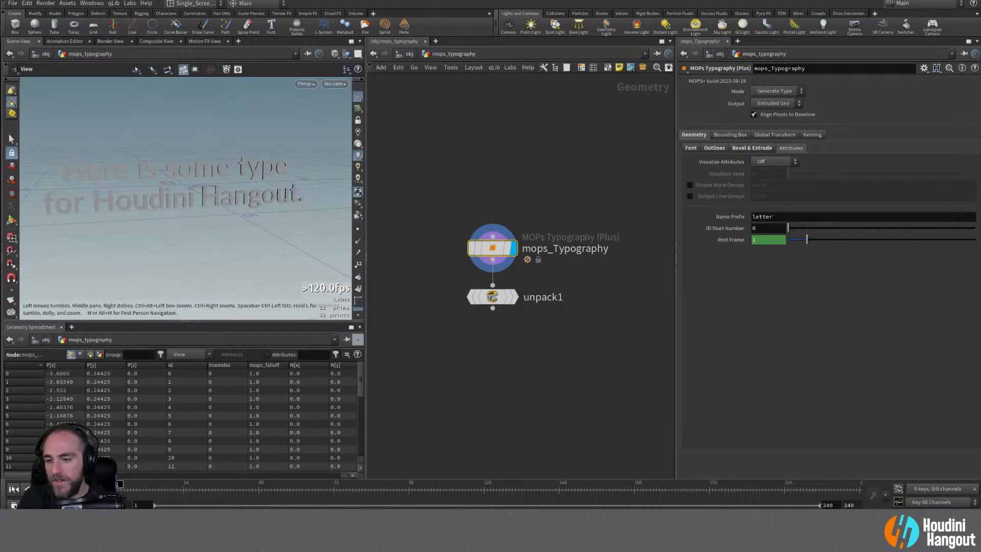
left_click_drag(13, 489, 225, 495)
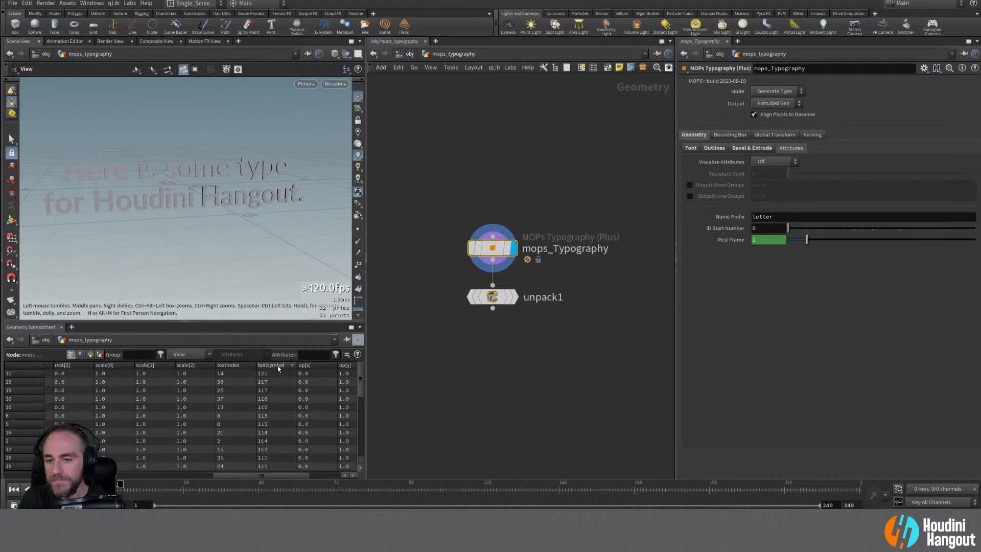
left_click(278, 365)
scroll(274, 399, "down", 5)
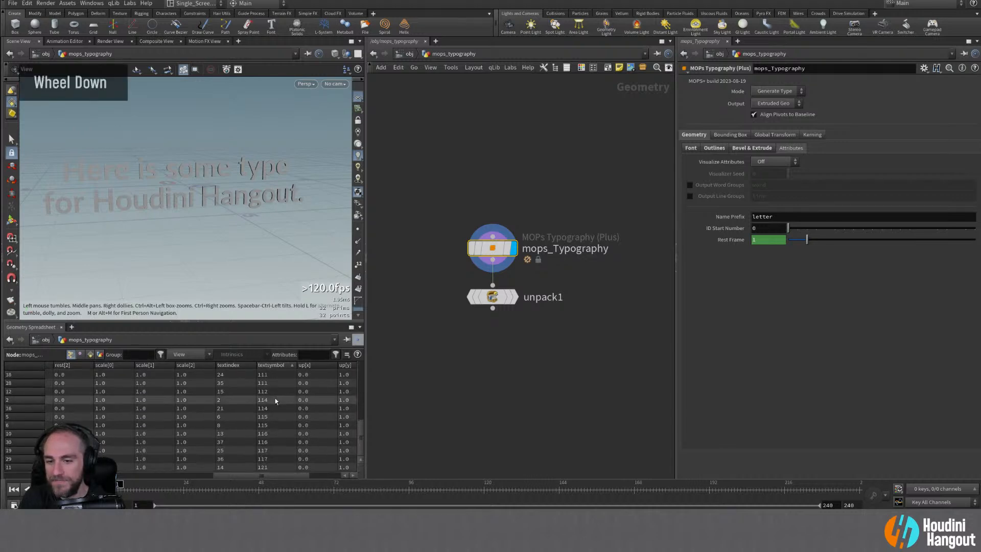
scroll(271, 394, "up", 7)
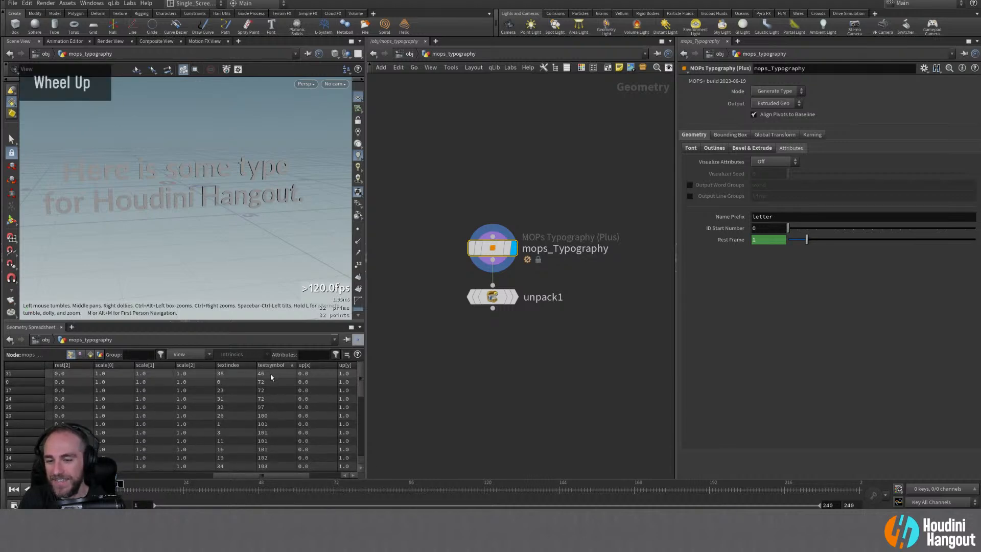
scroll(270, 381, "down", 2)
scroll(267, 393, "up", 2)
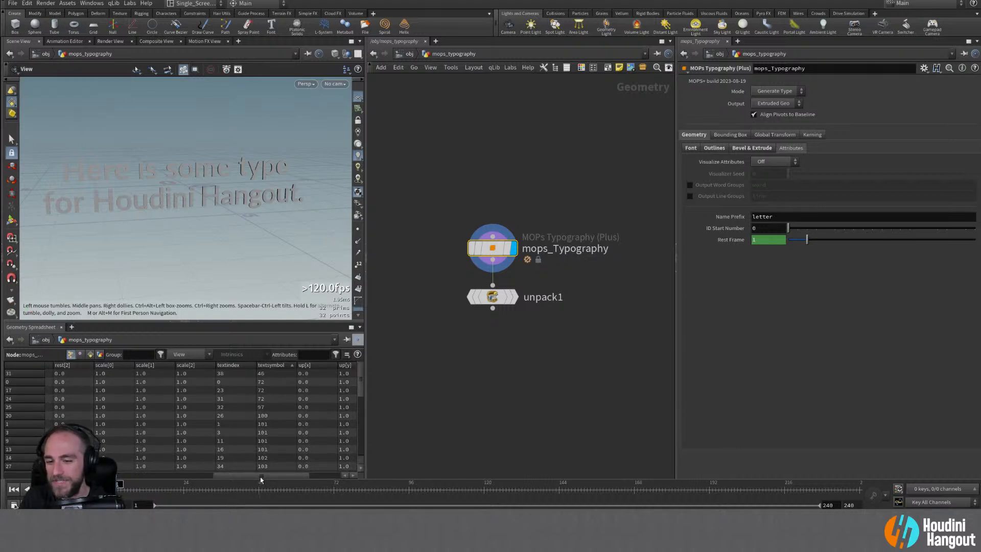
left_click_drag(260, 475, 51, 475)
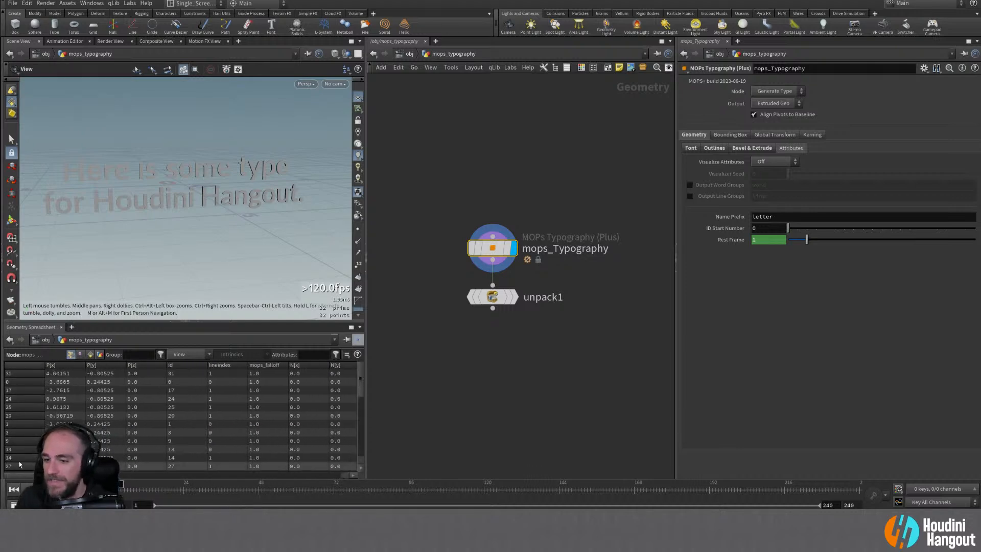
left_click(177, 365)
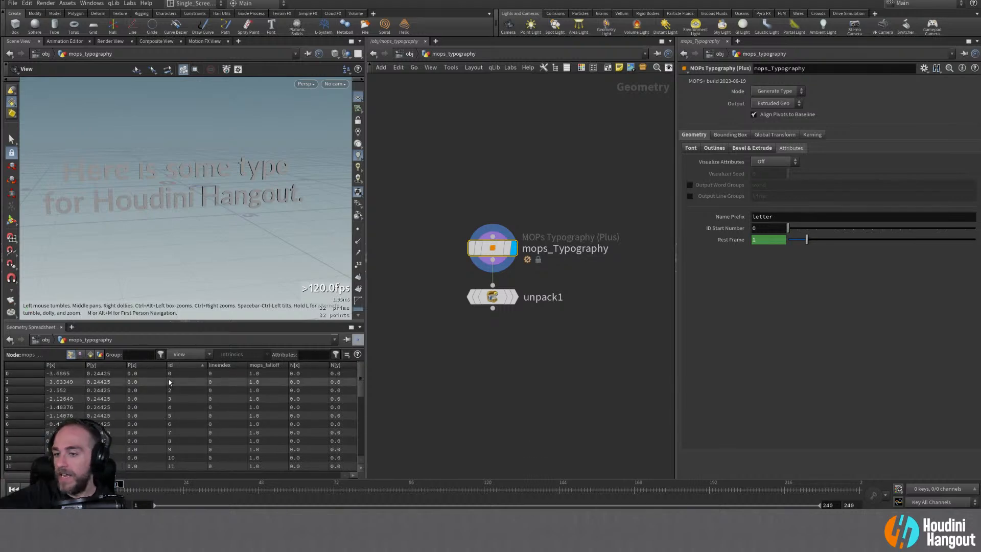
left_click_drag(82, 475, 148, 478)
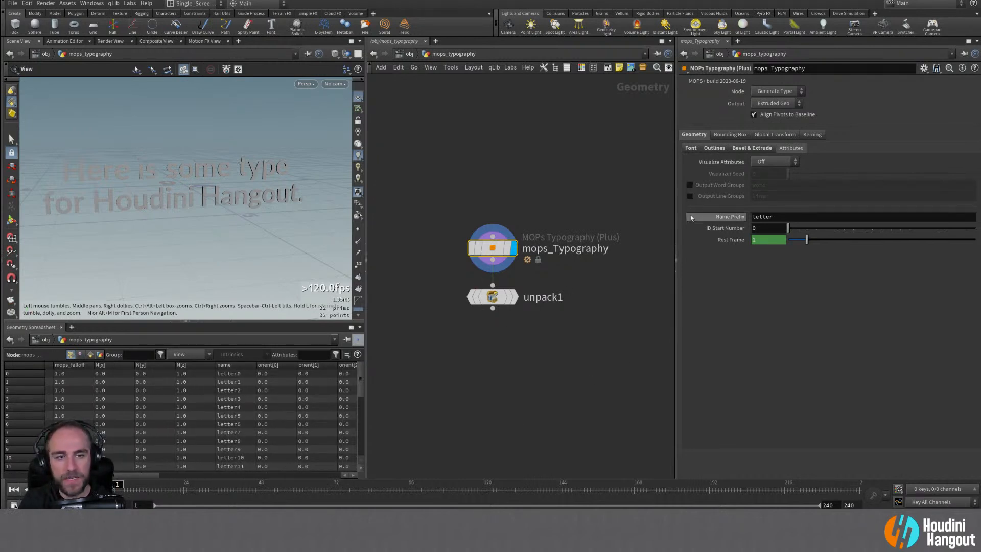
Step: Enable Output Word Groups and Output Line Groups on mops_Typography and inspect the primitive groups in the geometry spreadsheet
left_click(689, 184)
left_click(690, 196)
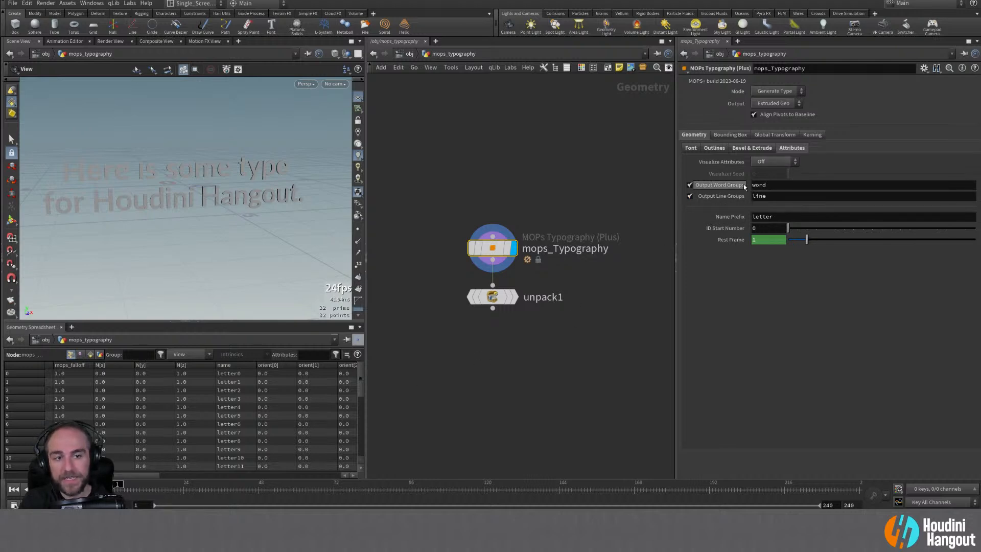
mouse_move(137, 475)
left_mouse_down()
mouse_move(309, 480)
mouse_move(140, 476)
left_mouse_up()
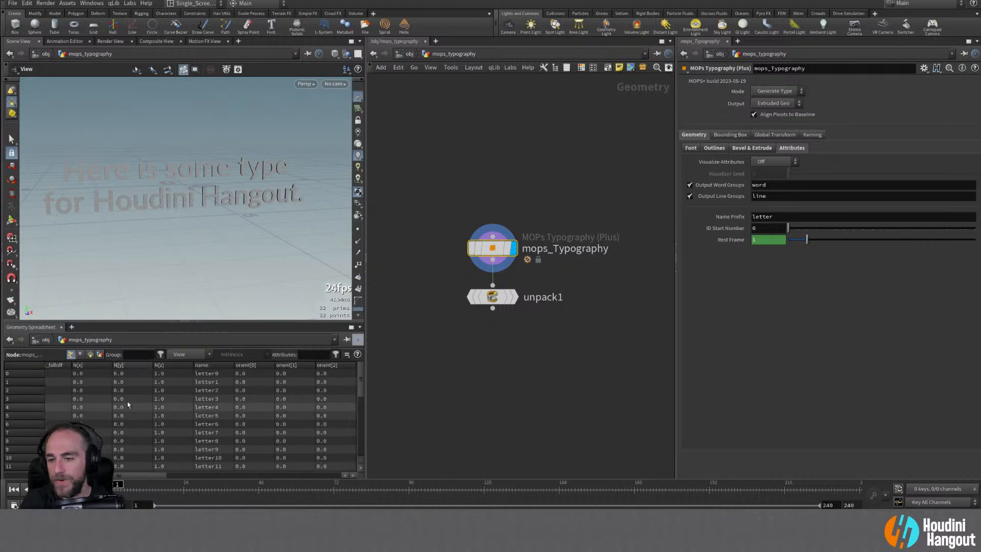
double_click(91, 353)
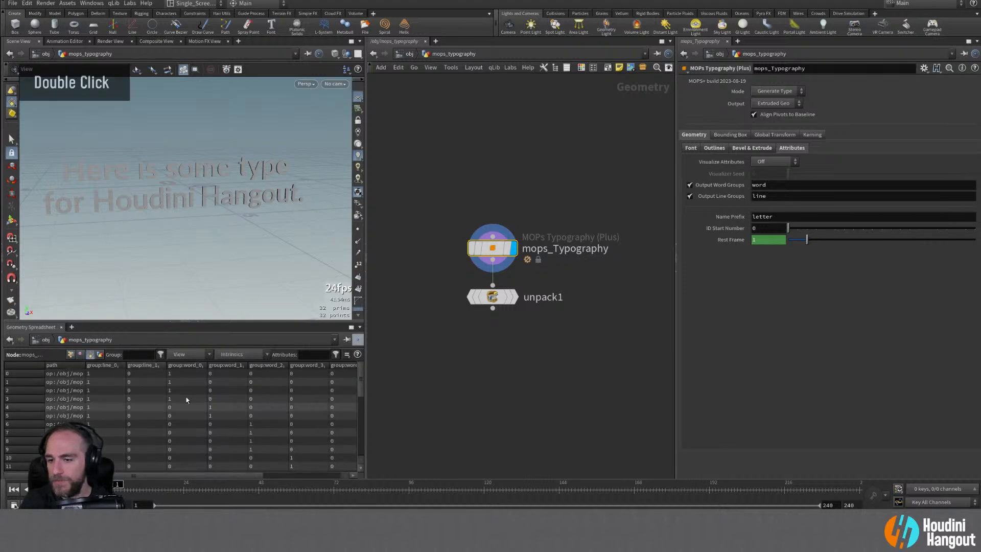
left_click_drag(189, 481, 263, 478)
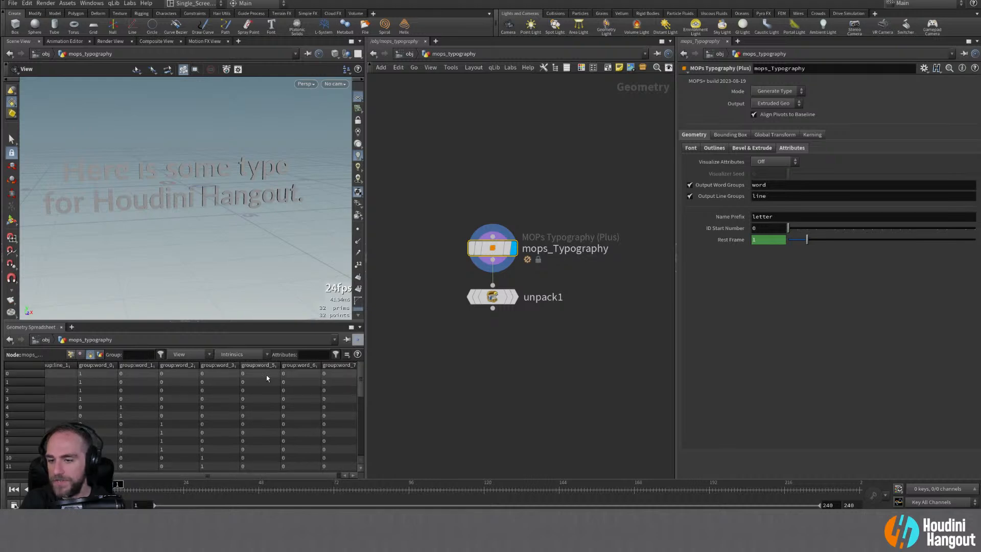
left_click_drag(161, 481, 87, 480)
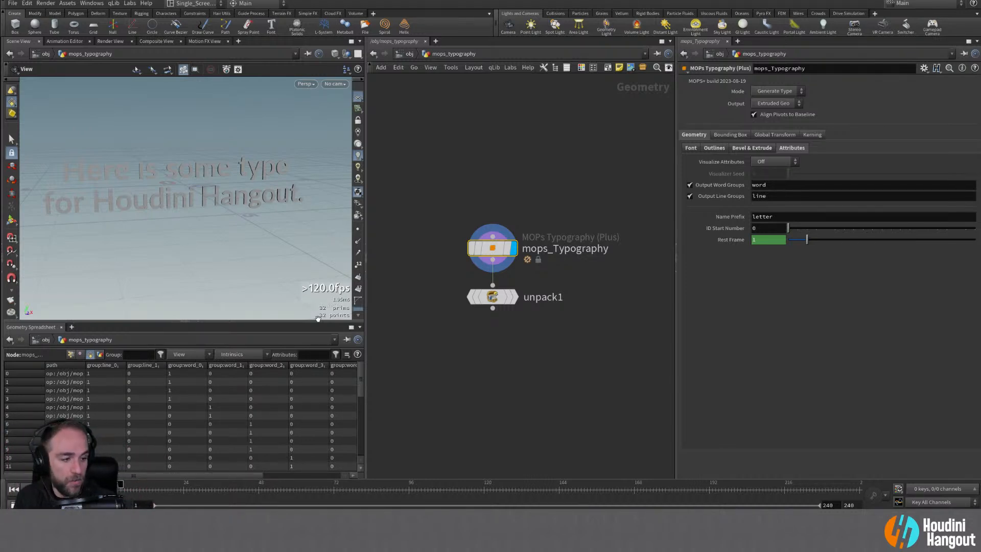
Step: Review the font settings, reset the outlines' Level of Detail to its default of 1 and inspect the letter curves
left_click(691, 148)
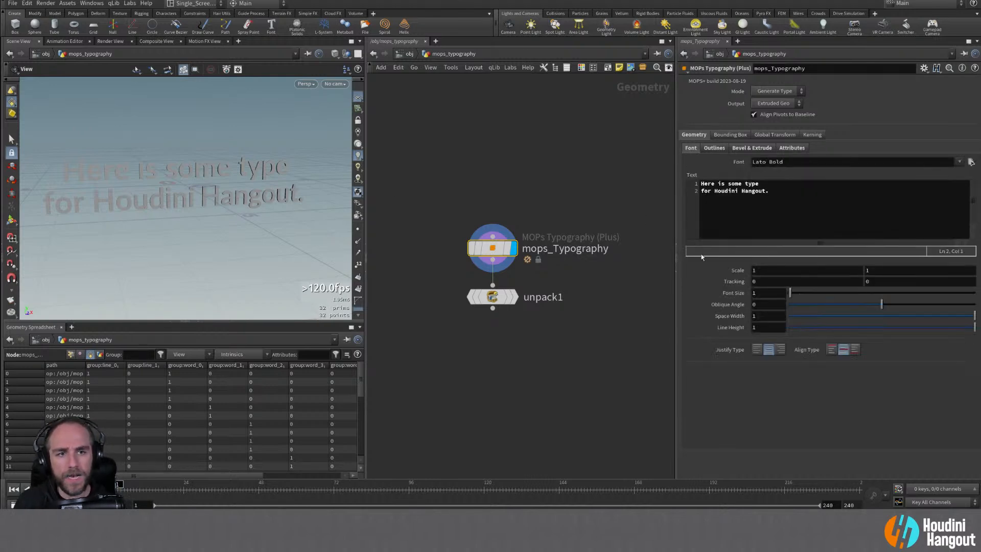
left_click(714, 149)
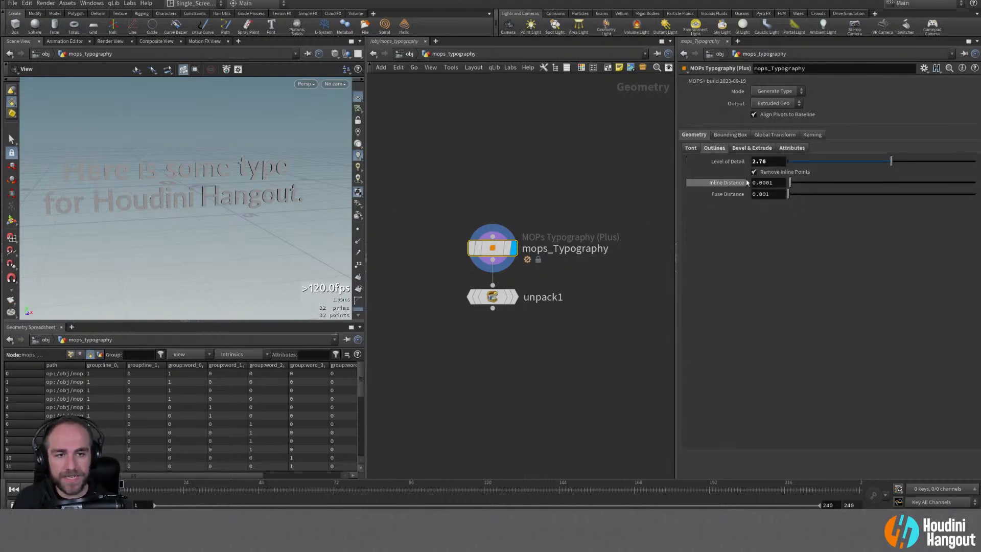
right_click_drag(238, 169, 389, 156, "alt")
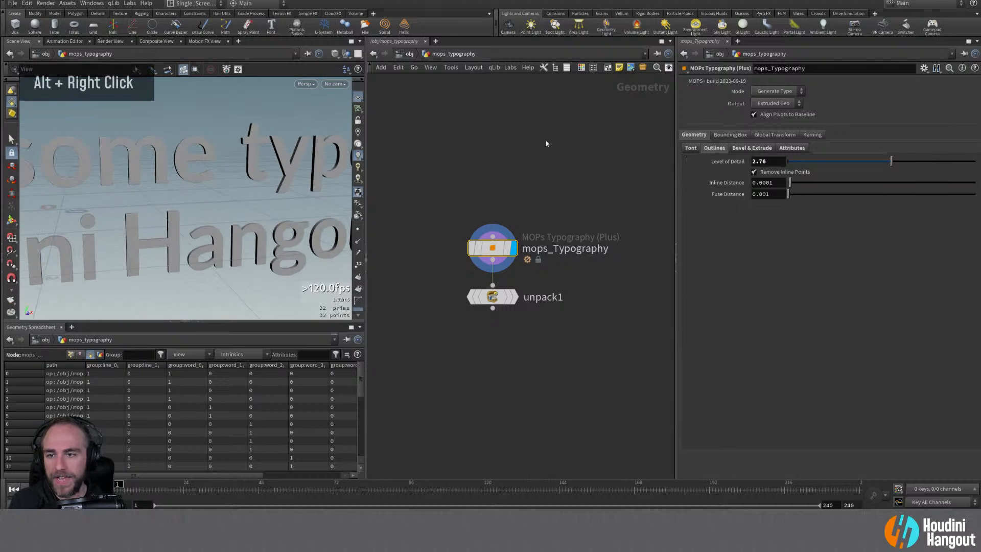
middle_click(729, 163, "ctrl")
left_click_drag(312, 164, 229, 154, "alt")
right_click_drag(230, 154, 344, 121, "alt")
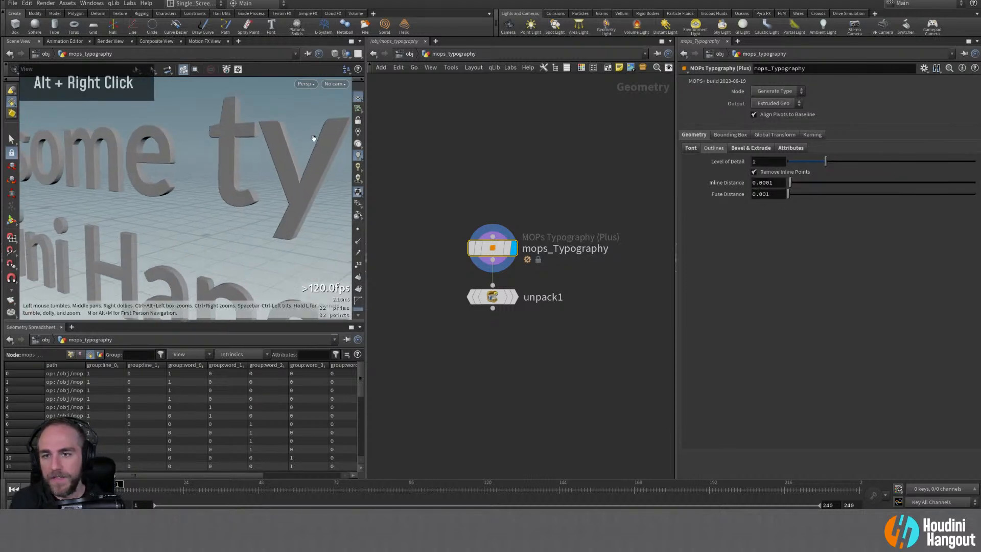
Step: Display the unpack1 node and inspect the unpacked letters' extruded and bevelled geometry up close
double_click(506, 296)
left_click_drag(284, 230, 227, 160, "alt")
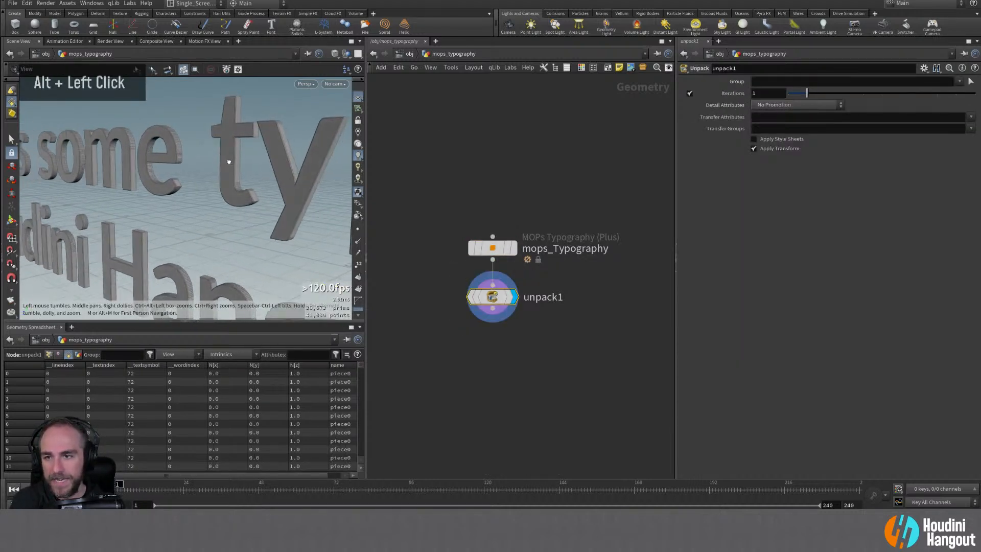
right_click_drag(228, 160, 266, 96, "alt")
middle_click_drag(266, 96, 199, 99, "alt")
right_click_drag(200, 100, 267, 136, "alt")
left_click_drag(267, 136, 280, 136, "alt")
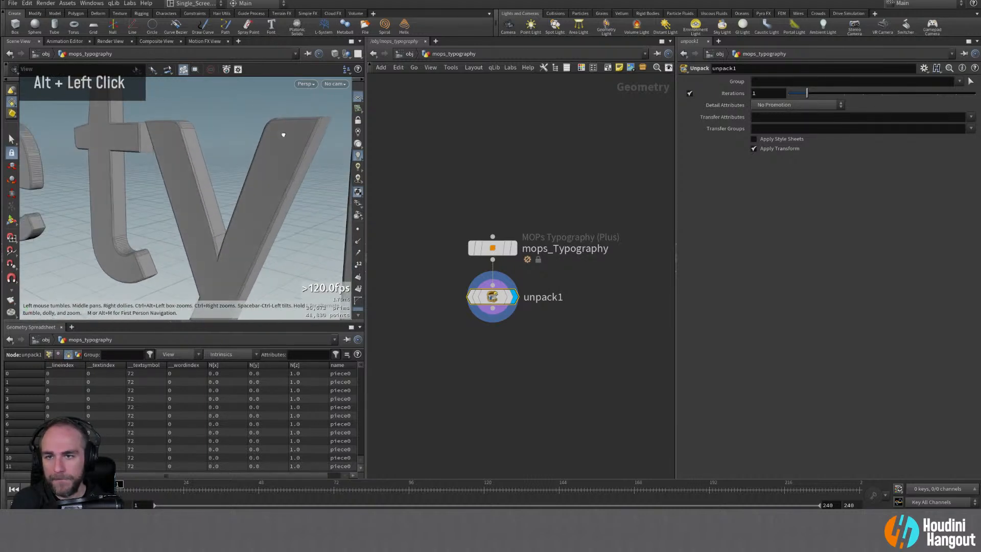
middle_click_drag(280, 136, 193, 161, "alt")
middle_click_drag(309, 192, 291, 173, "alt")
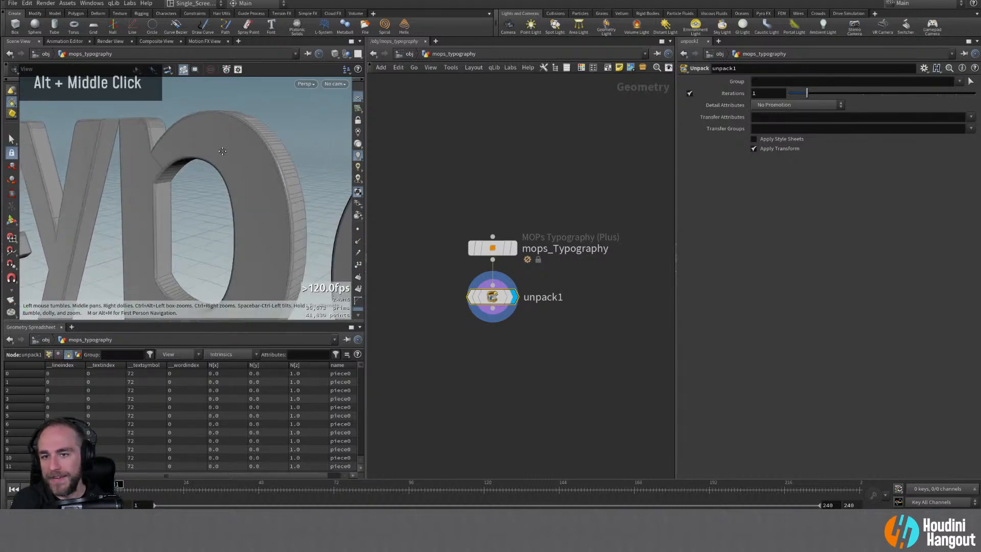
right_click_drag(291, 173, 210, 203, "alt")
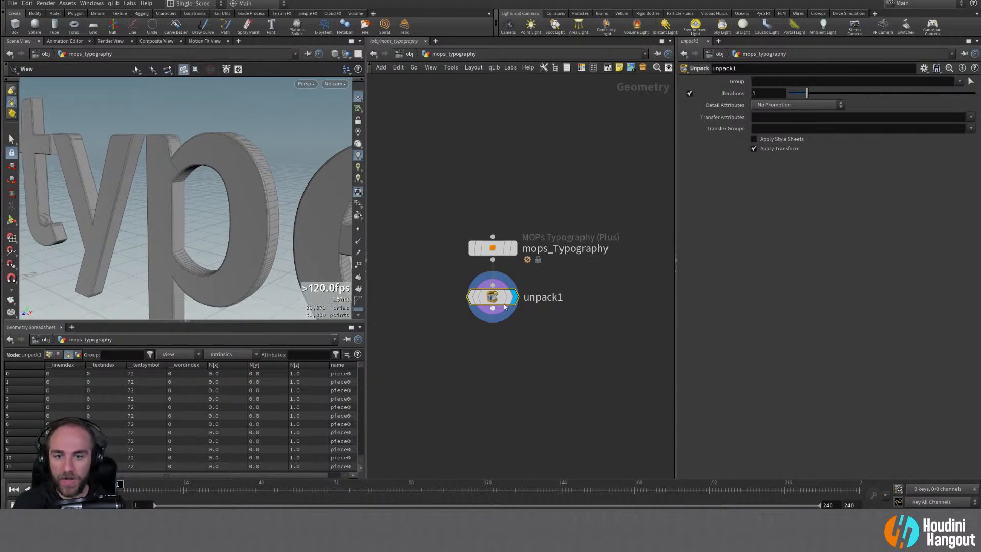
Step: Display mops_Typography again and turn off Output Word Groups and Output Line Groups
middle_click(493, 249)
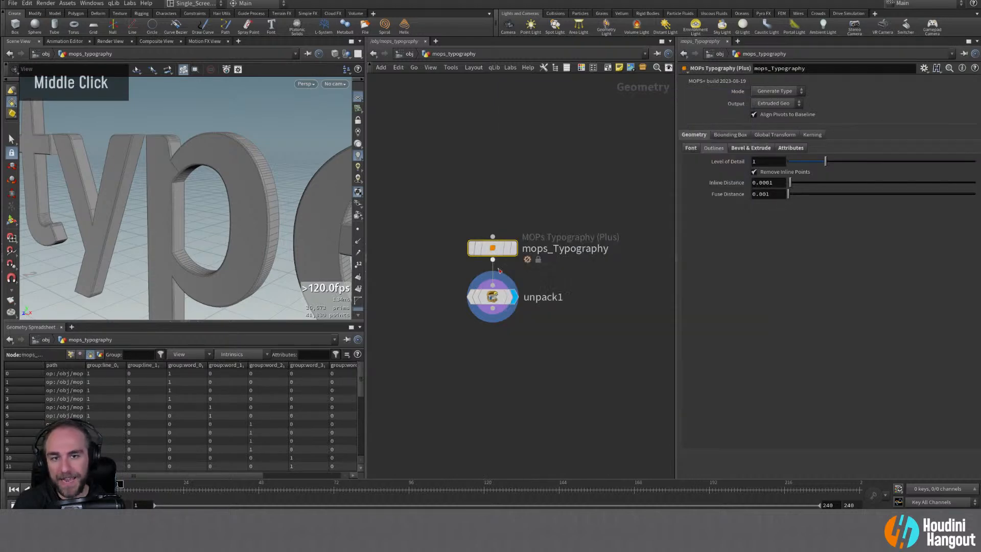
mouse_move(501, 259)
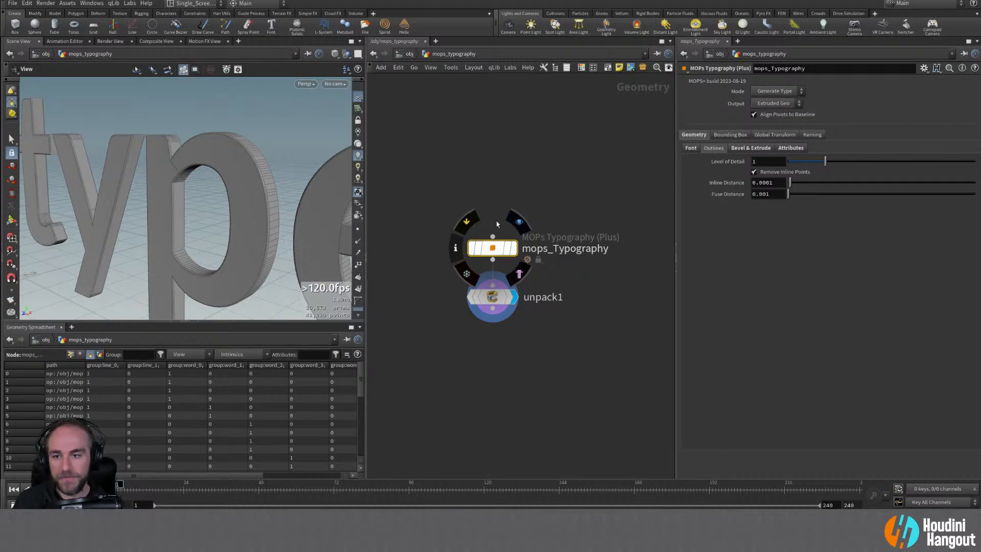
double_click(518, 221)
left_click(791, 148)
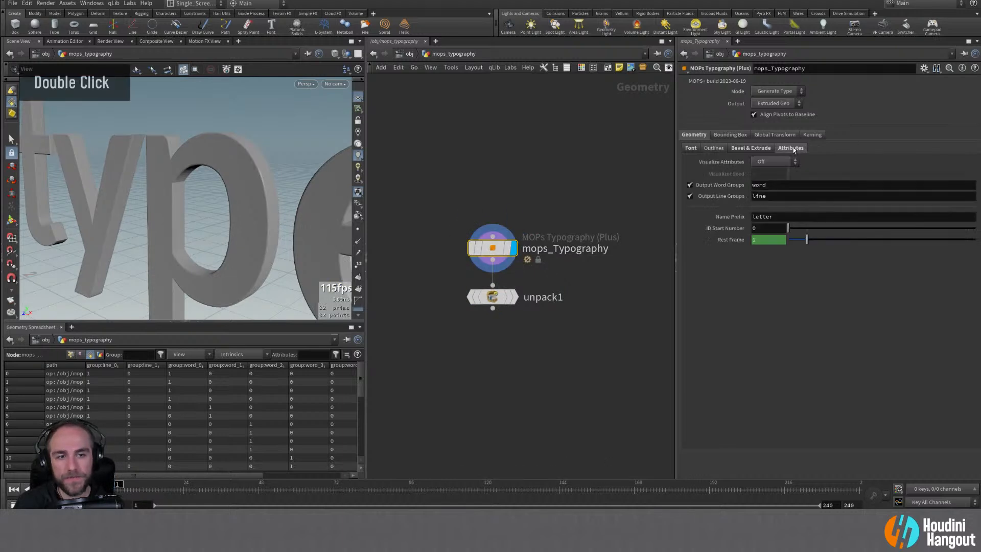
left_click(689, 185)
left_click(690, 196)
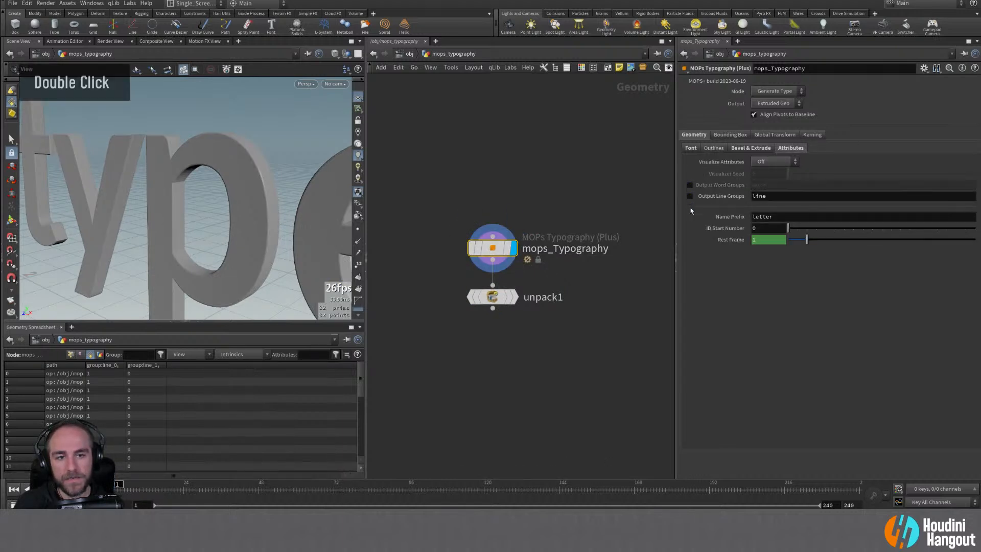
Step: Review the Extrude and Bevel settings of mops_Typography and its attribute options
left_click(749, 147)
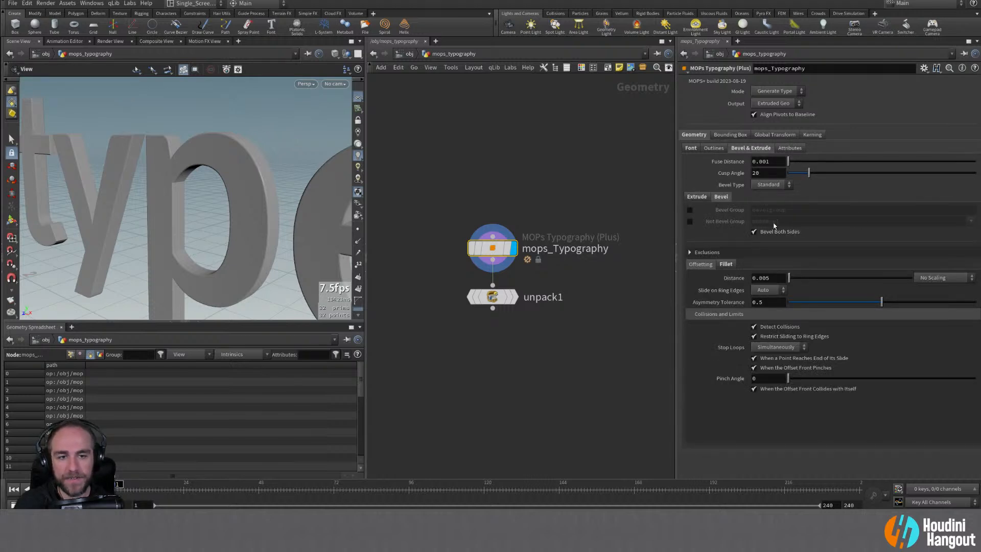
left_click(695, 197)
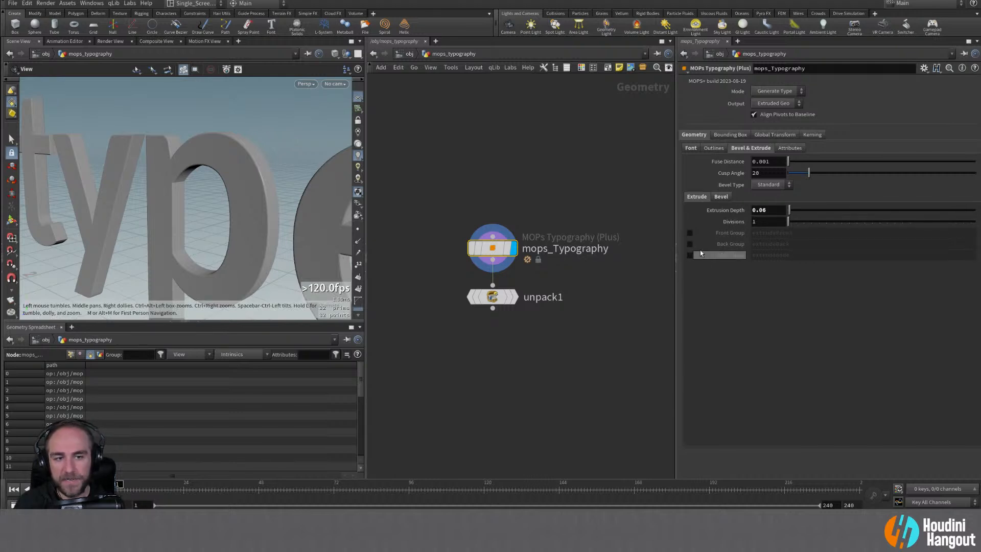
left_click(719, 196)
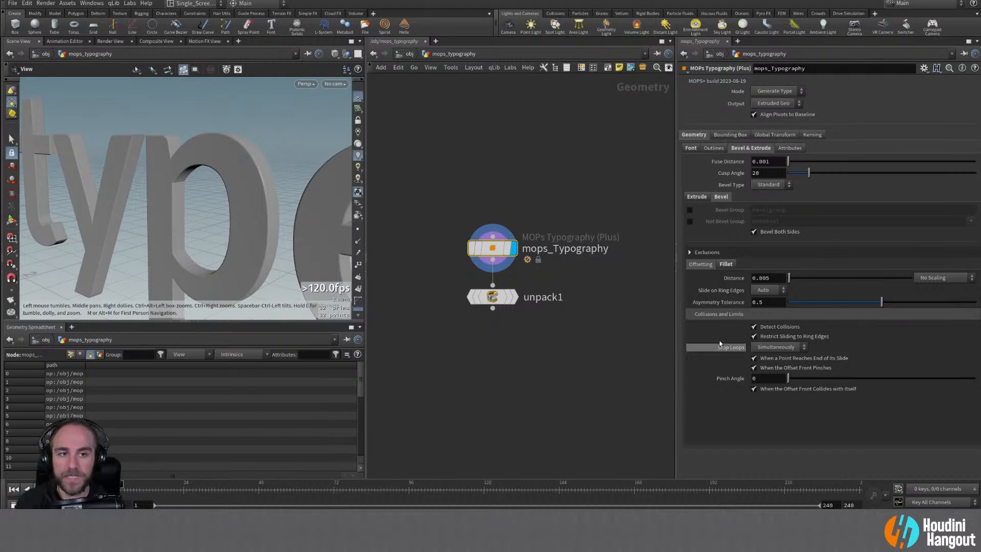
left_click(789, 148)
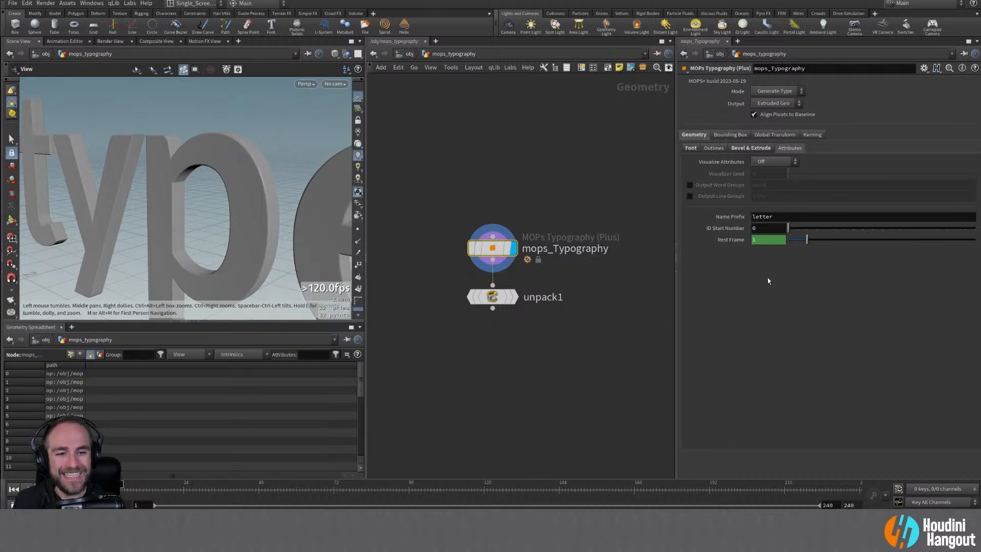
Step: Enable Word Wrap for the text's bounding box
left_click(730, 134)
left_click(754, 147)
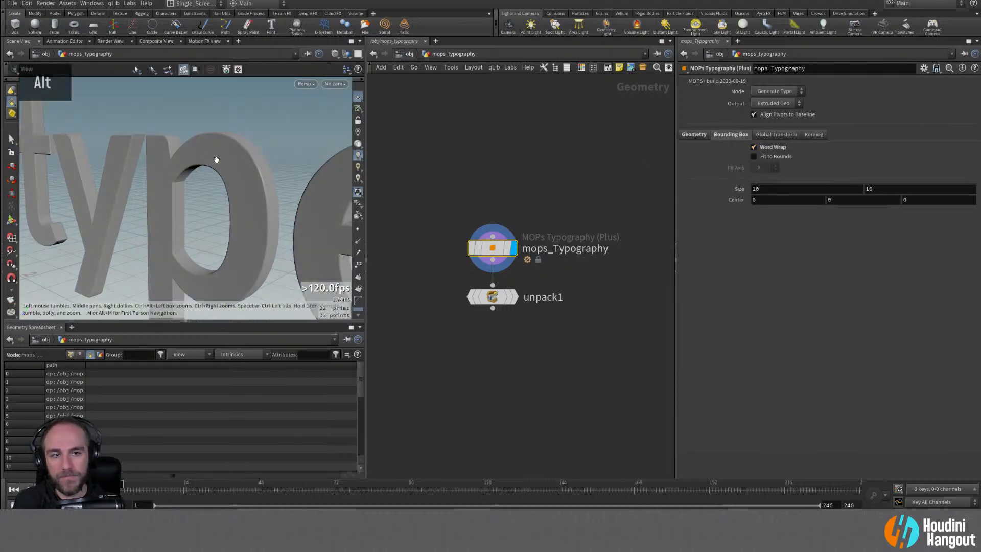
right_click_drag(215, 158, 240, 179, "alt")
left_click_drag(240, 179, 242, 182, "alt")
right_click_drag(242, 182, 148, 197, "alt")
left_click_drag(148, 196, 204, 194, "alt")
Step: Enable Fit to Bounds, try moving the bounding box in depth, and reset its center to 0
double_click(753, 158)
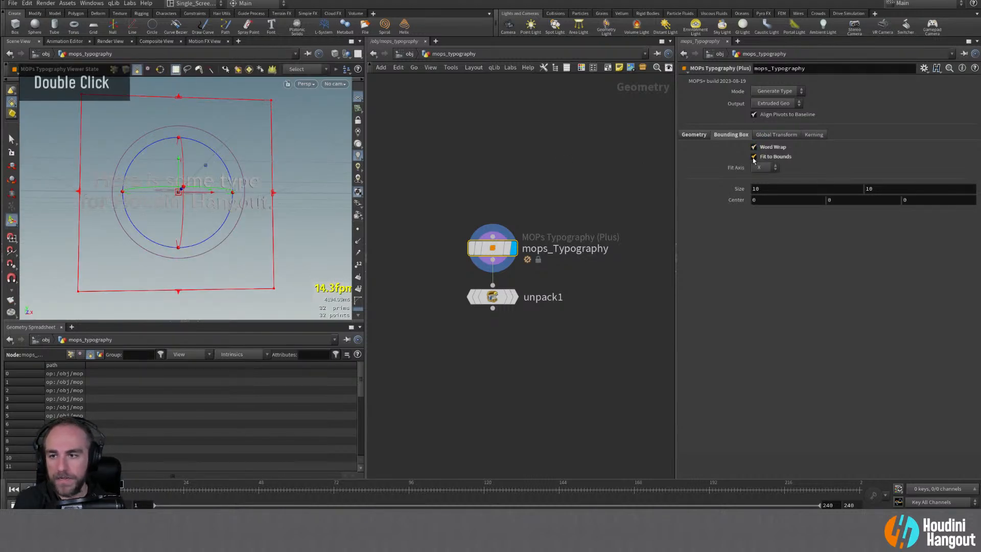
double_click(754, 147)
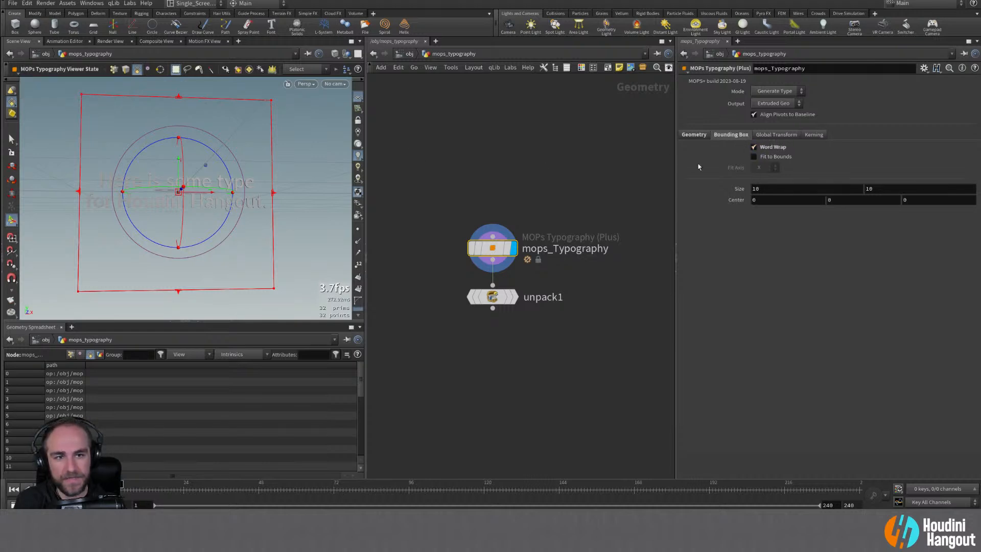
left_click(753, 157)
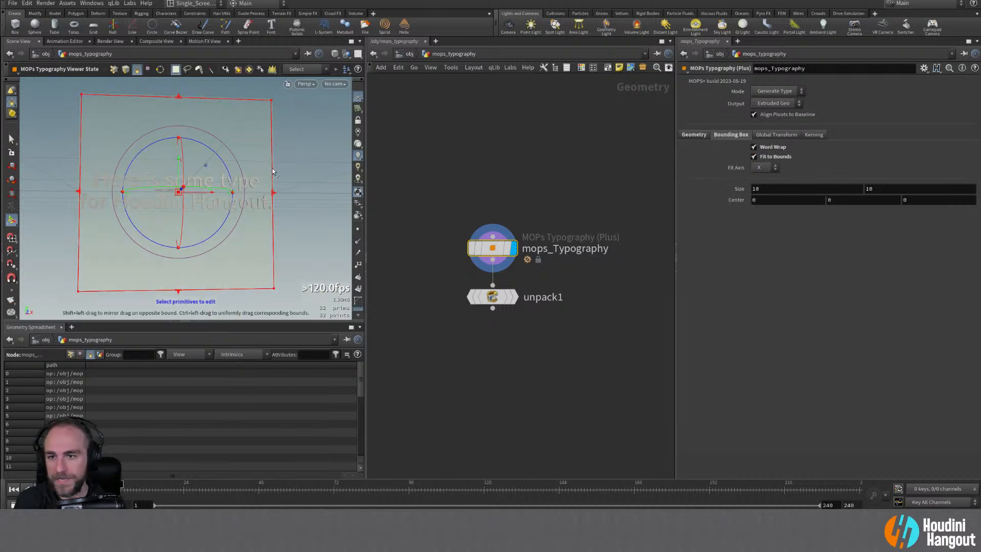
left_click_drag(305, 167, 222, 207)
key("ctrl+z")
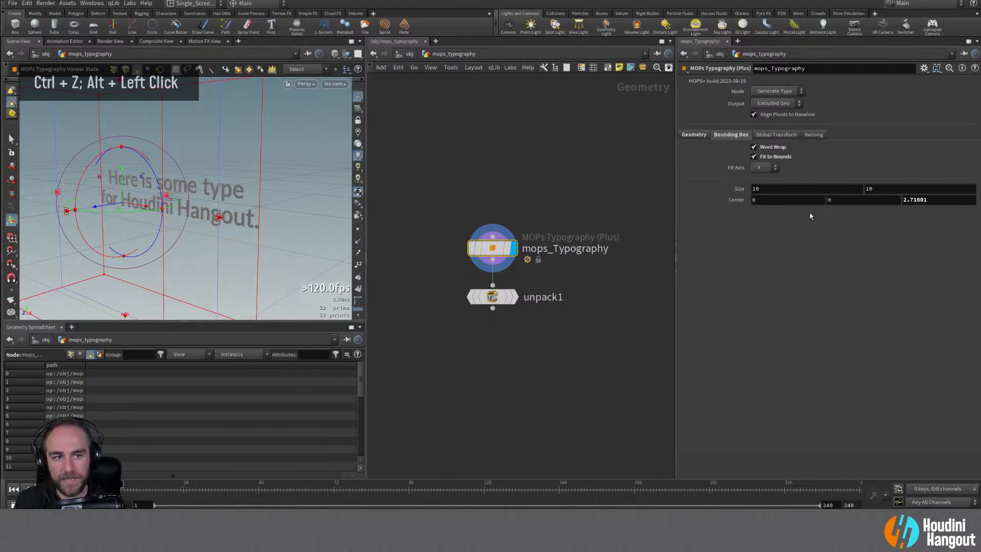
middle_click(740, 200, "ctrl")
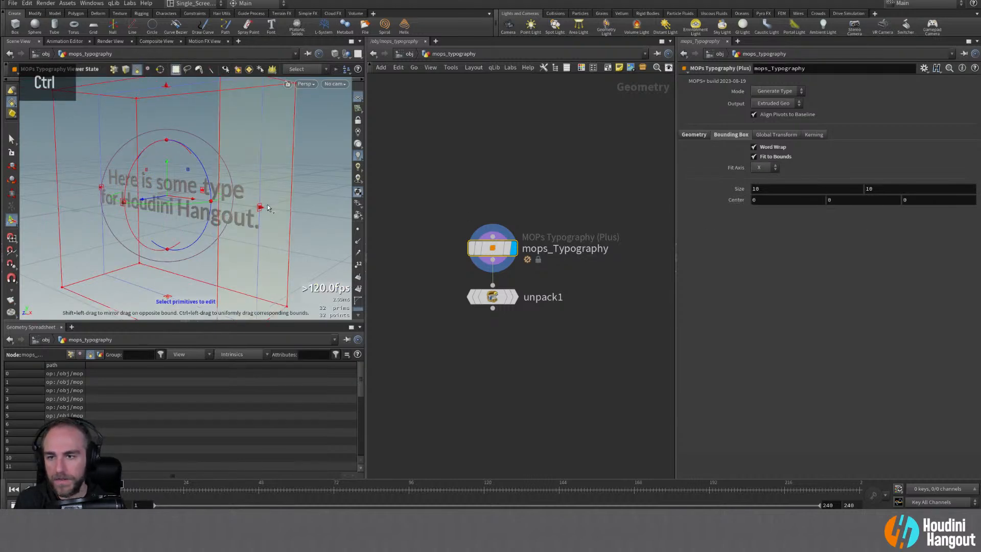
Step: Widen the bounding box to about 14 units so the fitted text scales with it
left_click_drag(278, 216, 353, 229)
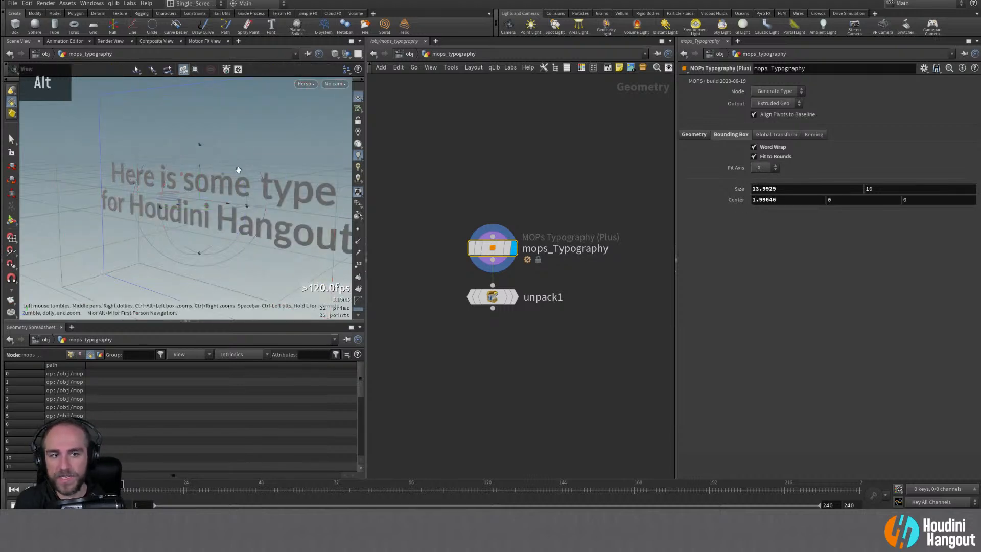
left_click_drag(239, 170, 291, 171, "alt")
right_click_drag(292, 172, 255, 171, "alt")
Step: Turn off Fit to Bounds and narrow the bounding box to about 5.1 units to rewrap the text
left_click(765, 158)
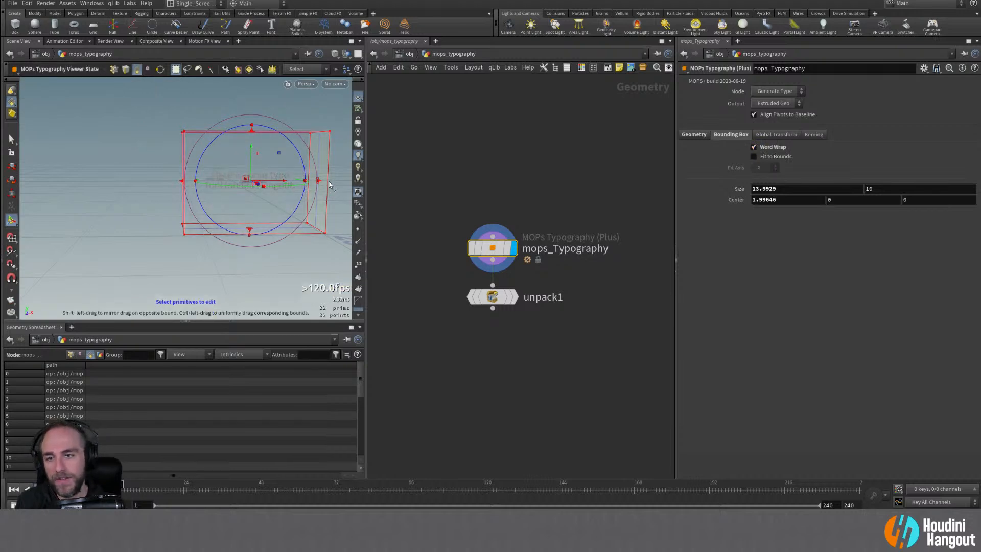
left_click_drag(320, 183, 234, 192)
key("alt")
mouse_move(247, 195)
right_mouse_down("alt")
mouse_move(254, 182)
mouse_move(241, 179)
right_mouse_up("alt")
left_click_drag(240, 179, 252, 203, "alt")
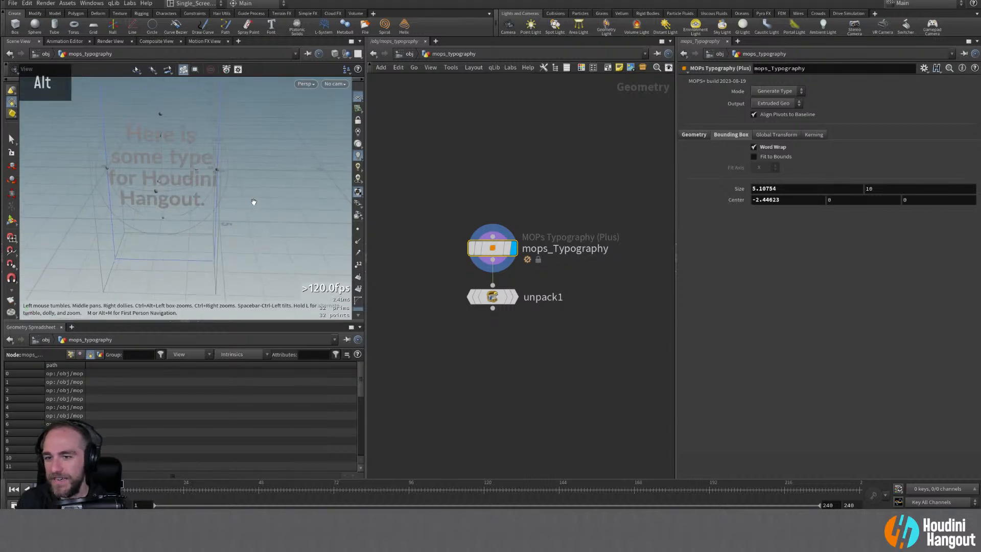
right_click_drag(252, 204, 239, 191, "alt")
left_click_drag(239, 191, 226, 190, "alt")
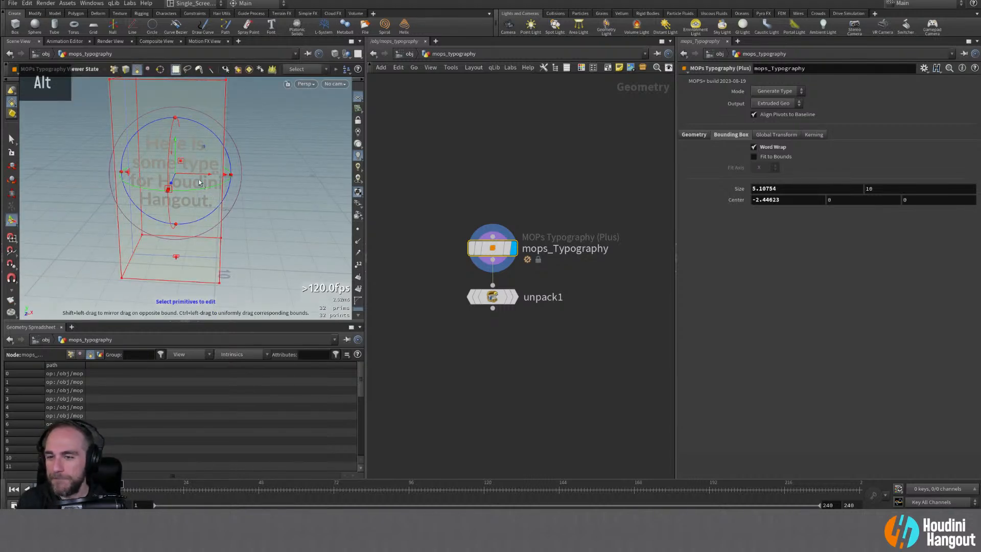
Step: Try widening the bounding box to about 7.7 units, and reset its size to 10 by 10 and center to 0
left_click_drag(225, 178, 275, 187, "alt")
left_click_drag(212, 169, 205, 143, "alt")
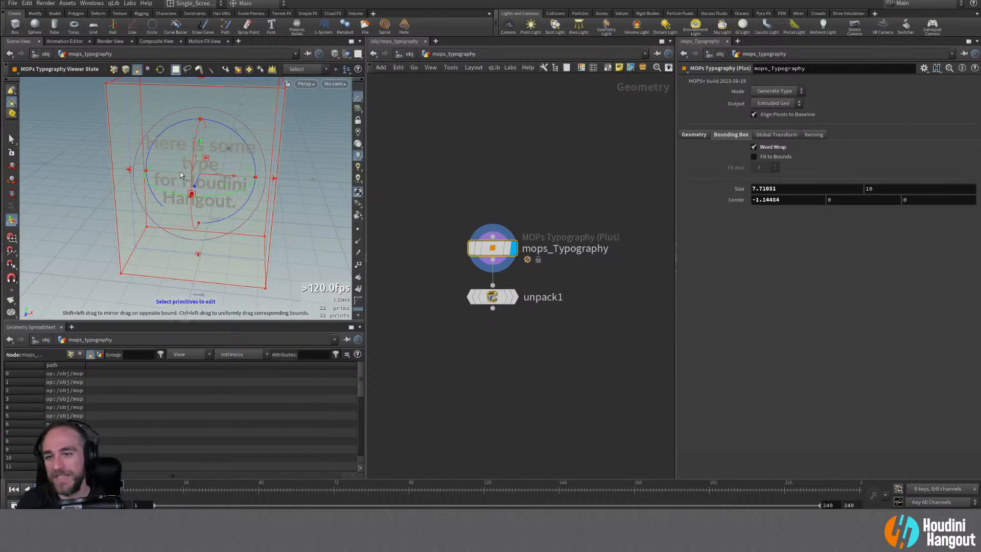
middle_click(739, 189, "ctrl")
middle_click(736, 201, "ctrl")
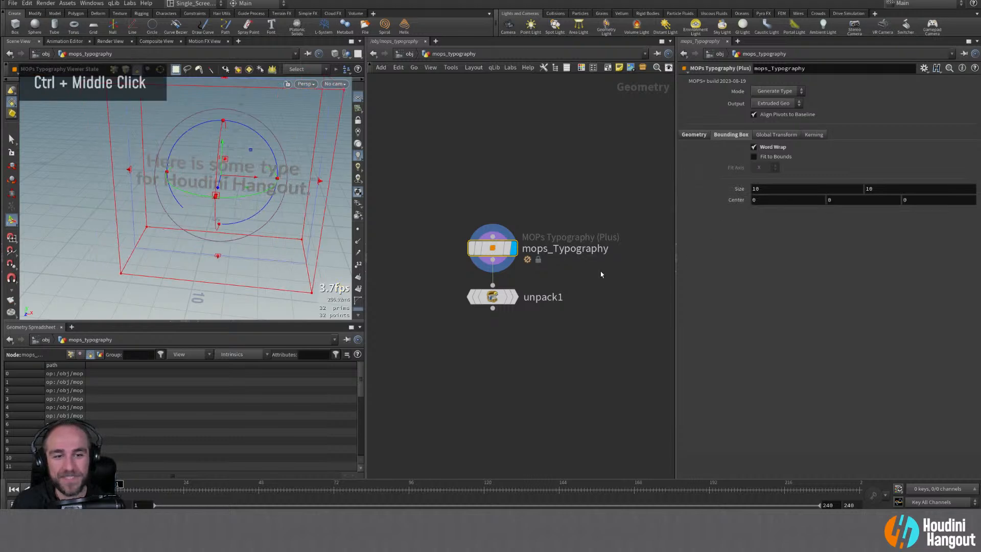
Step: Try Fit to Bounds with the Fit Axis set to Y, return the axis to X and turn the fitting off
left_click(755, 157)
left_click(766, 167)
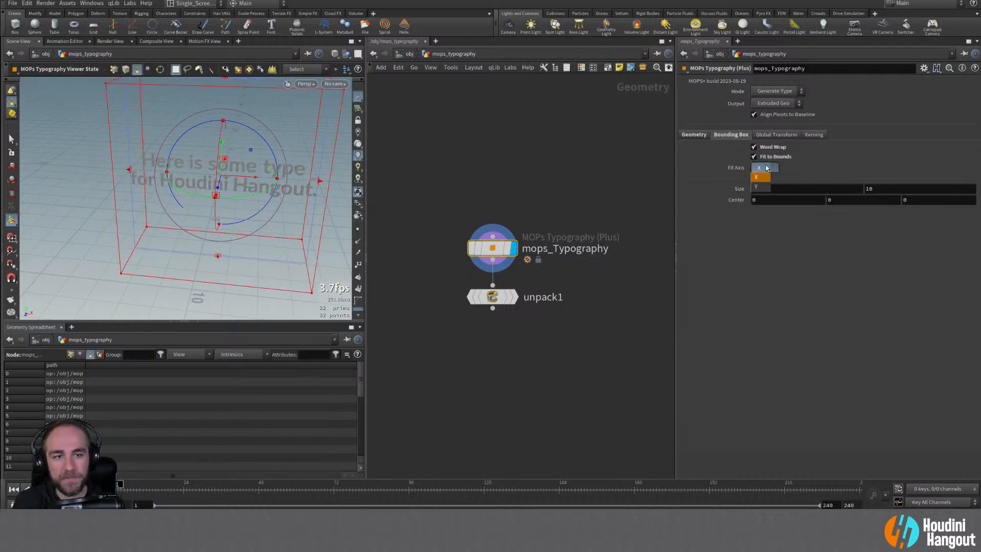
left_click(760, 188)
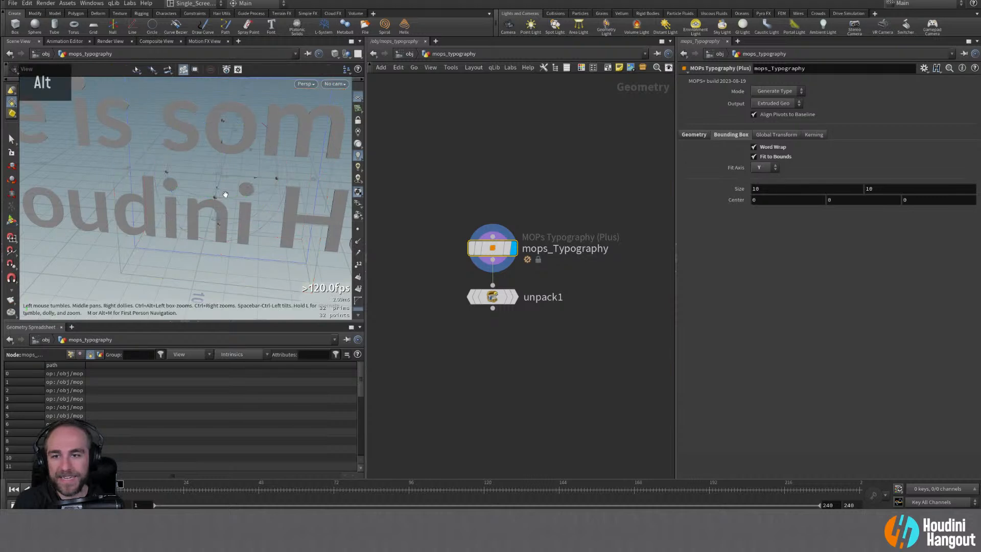
left_click_drag(223, 192, 207, 166, "alt")
left_click(760, 168)
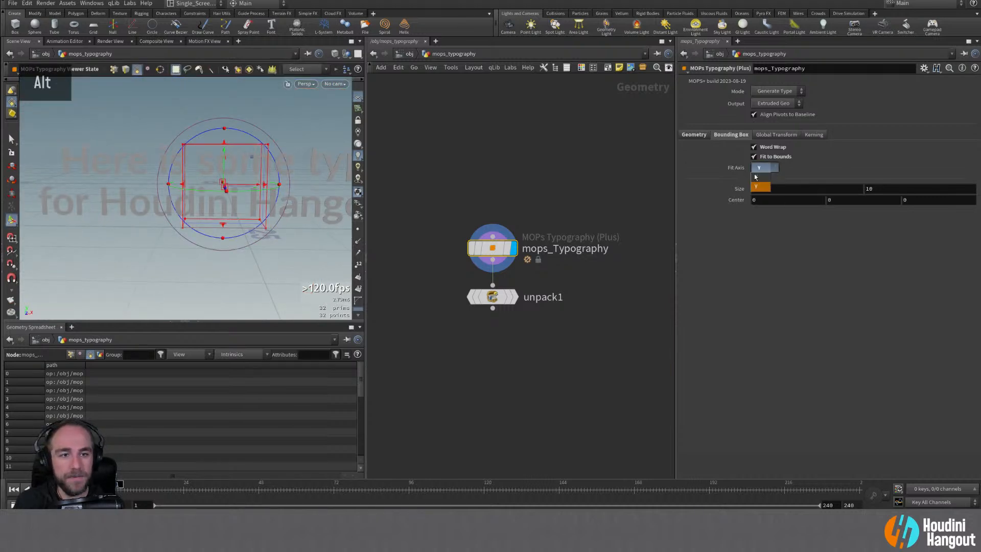
left_click(758, 186)
left_click(754, 157)
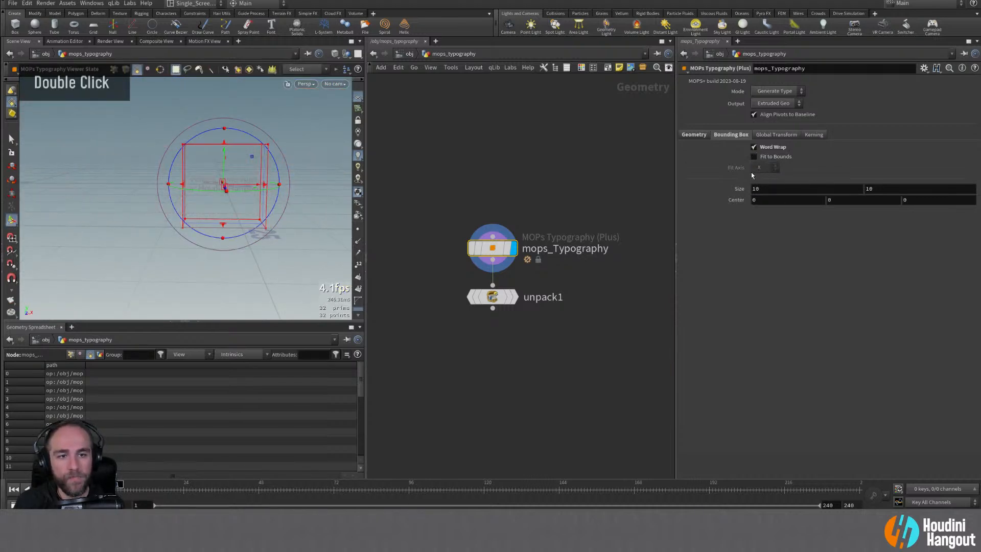
Step: Open the Kerning settings, select the "o" in "some" and nudge it to about -0.045 along X
left_click(775, 134)
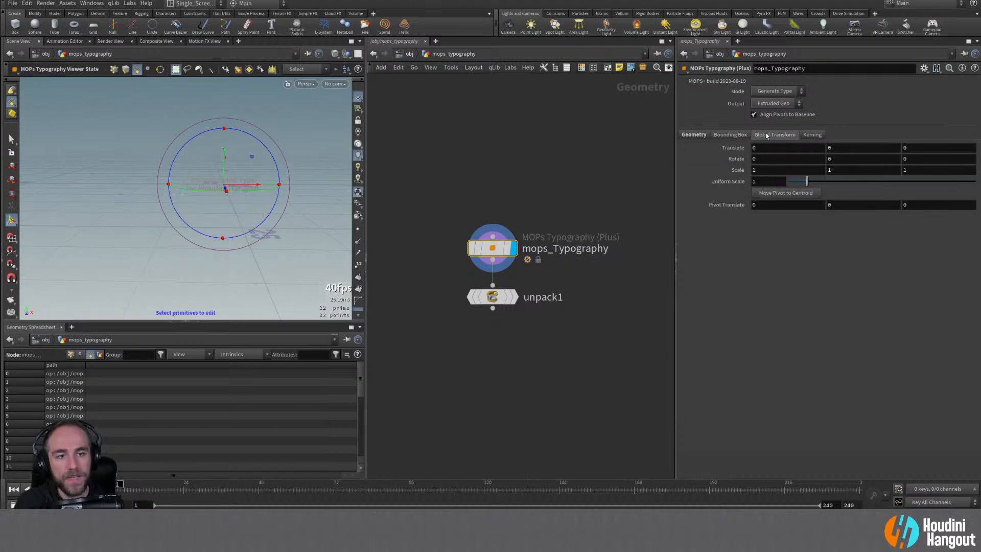
left_click(809, 135)
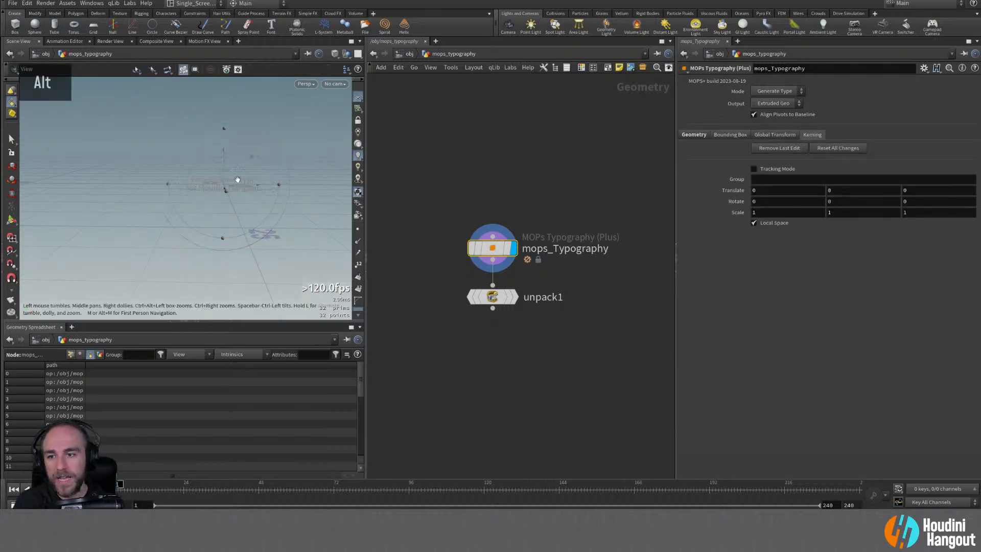
right_click_drag(236, 180, 510, 173, "alt")
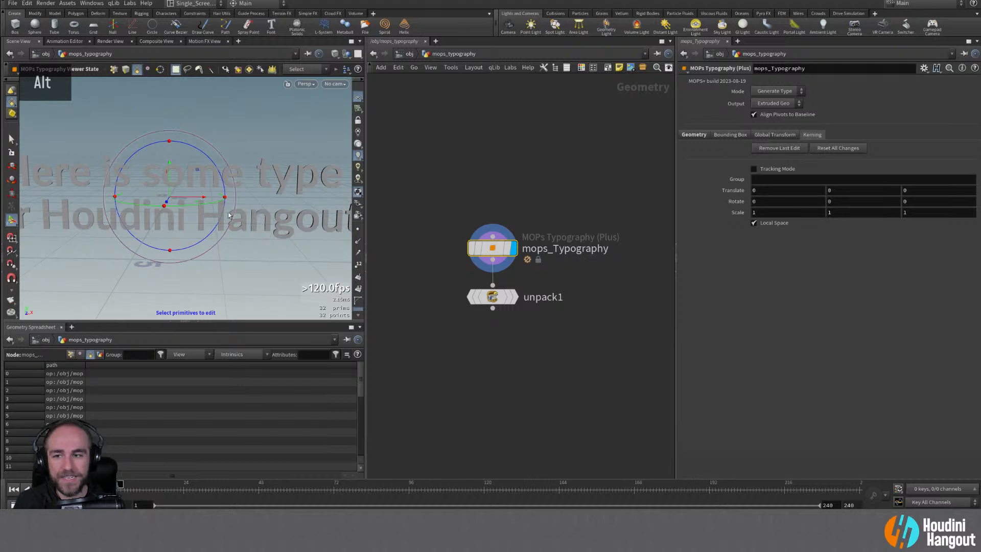
key("Escape")
key("Return")
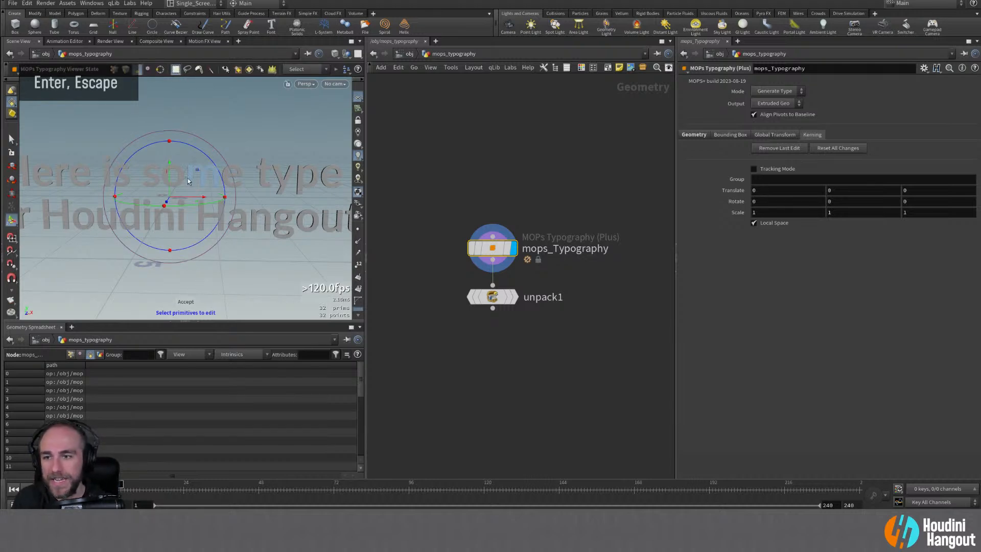
left_click(694, 135)
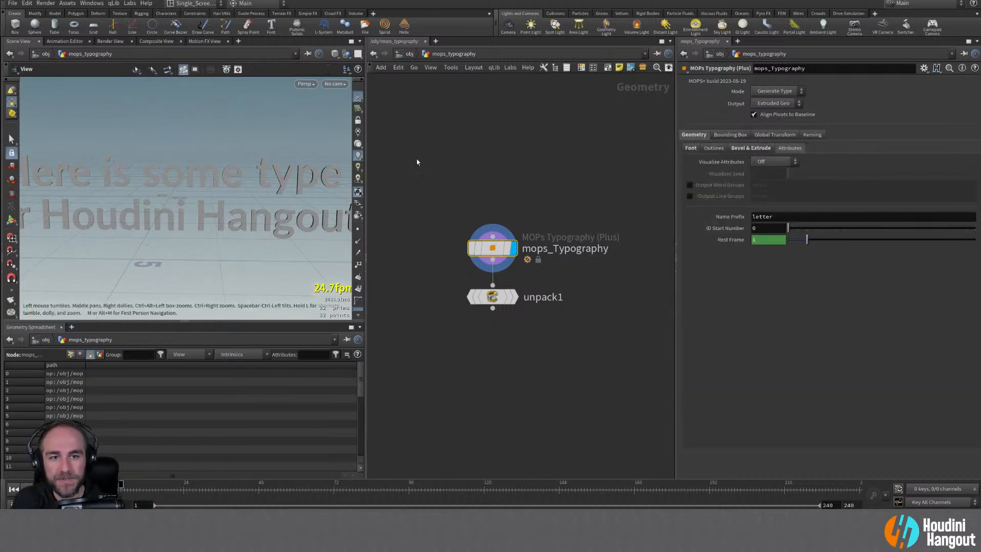
double_click(812, 134)
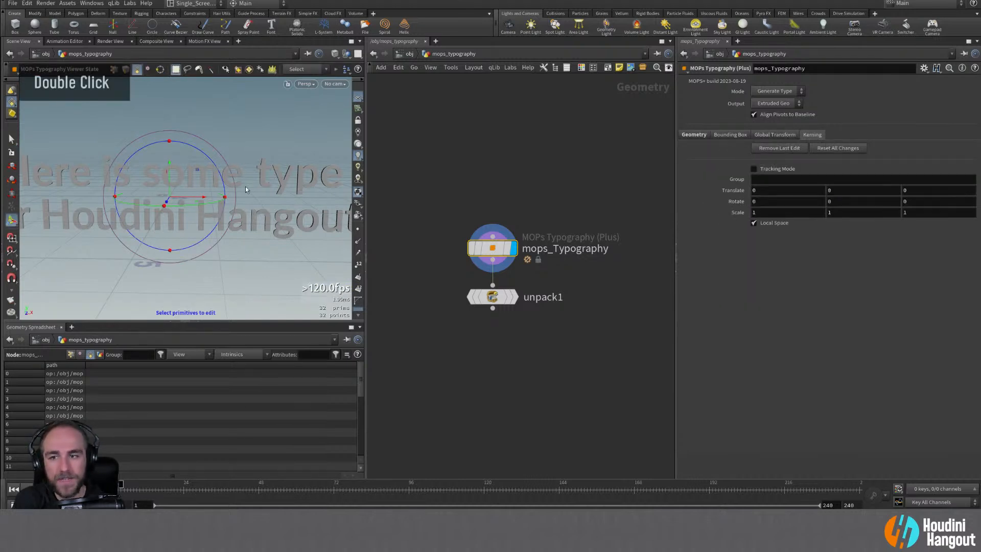
left_click(176, 178)
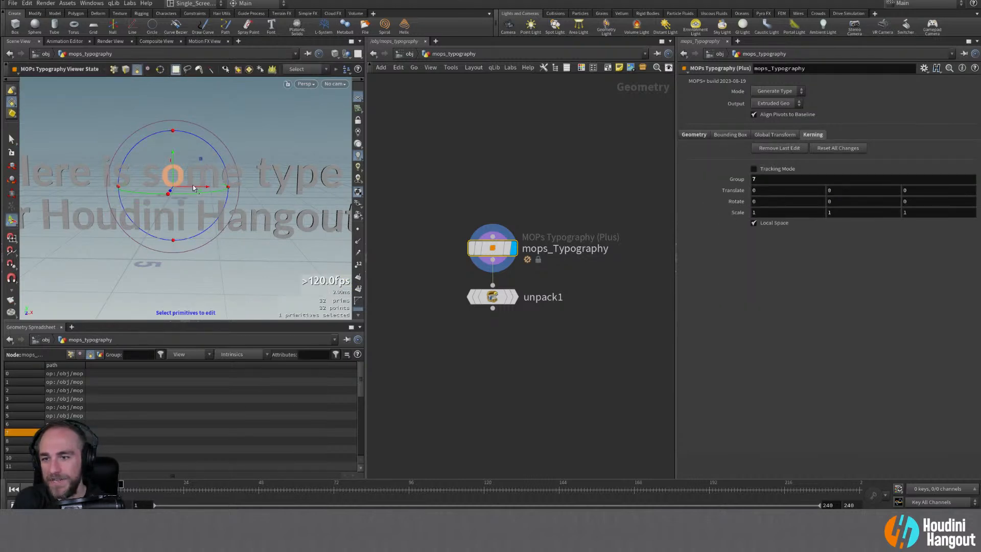
left_click_drag(193, 188, 192, 189)
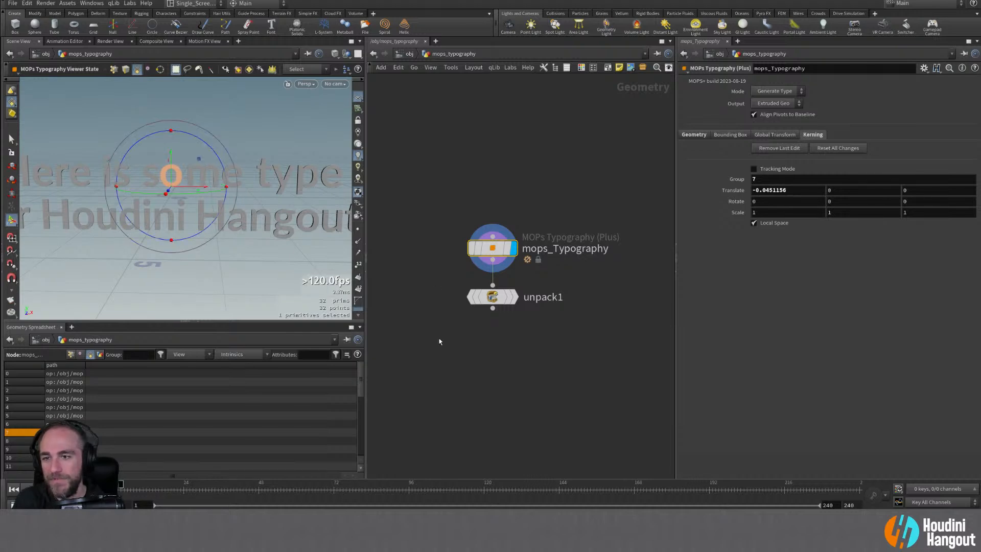
Step: Display the unpack1 geometry, and return the display and selection to the mops_Typography node
left_click(516, 299)
left_click(502, 300)
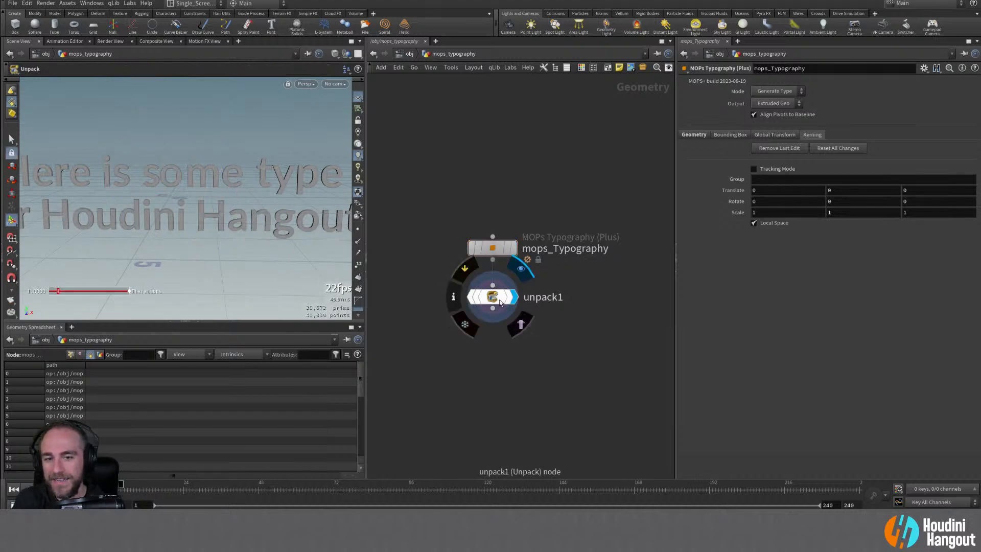
left_click(513, 249)
left_click(491, 252)
double_click(493, 252)
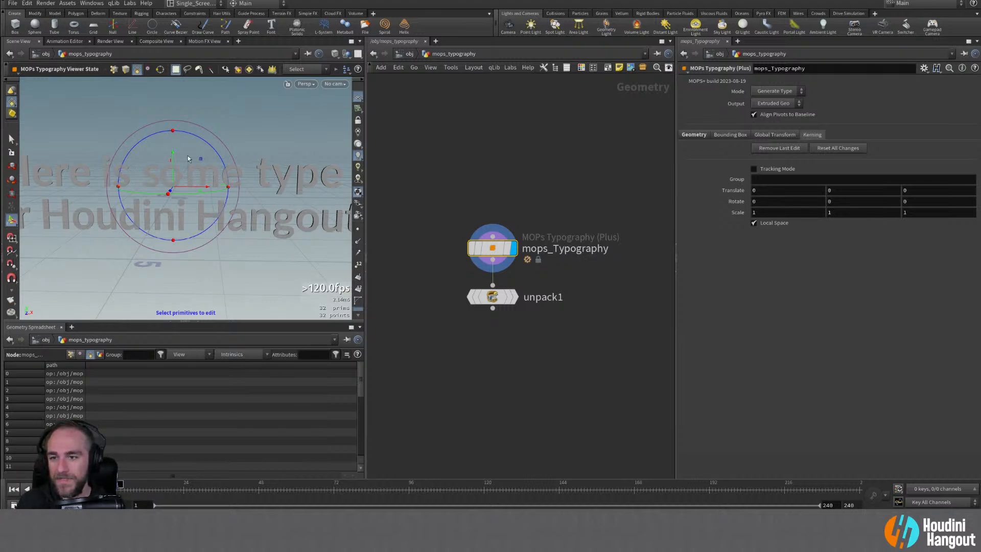
Step: Try moving the whole text along X and shifting a letter of "some", undoing each move
left_click_drag(189, 190, 208, 192)
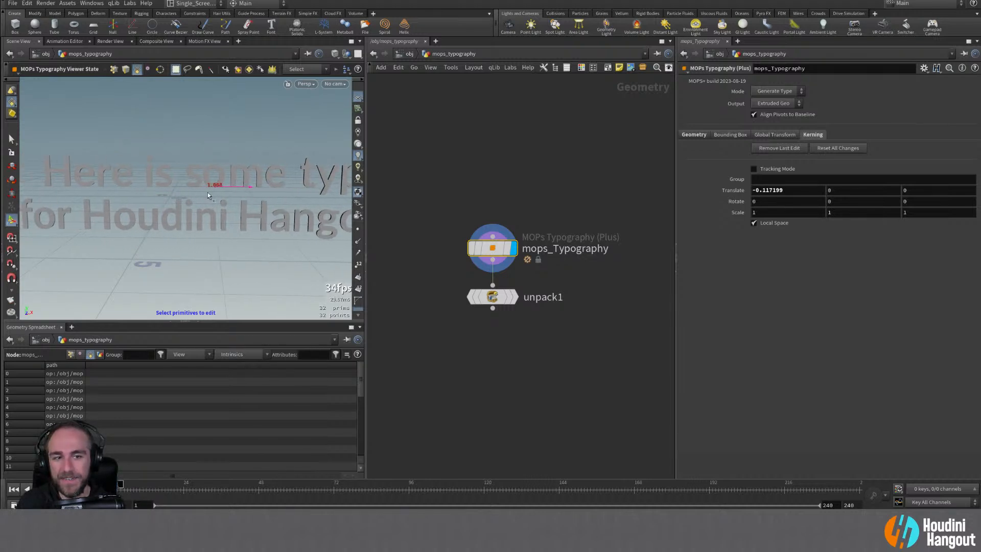
key("ctrl+z")
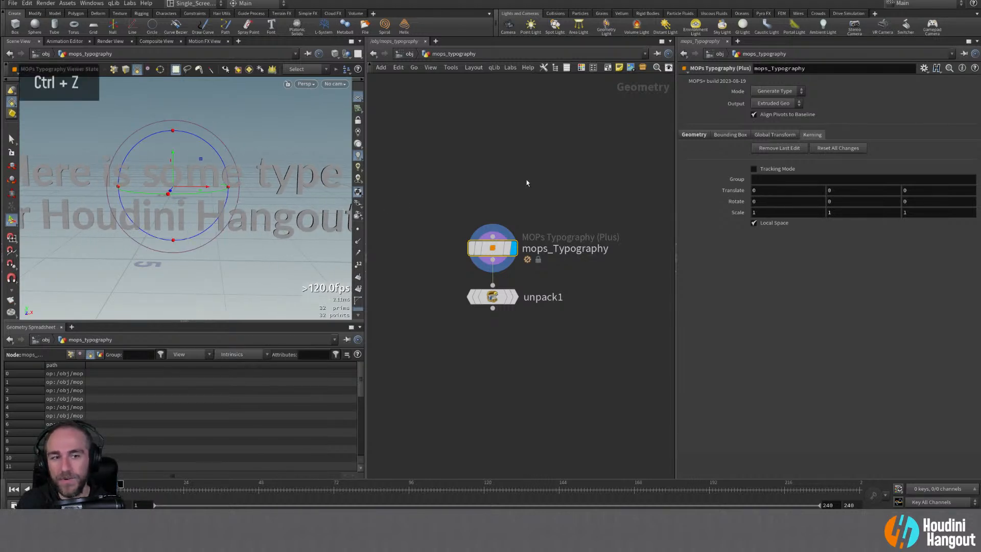
left_click(192, 175)
left_click_drag(235, 190, 250, 191)
left_click(234, 180)
key("ctrl+z")
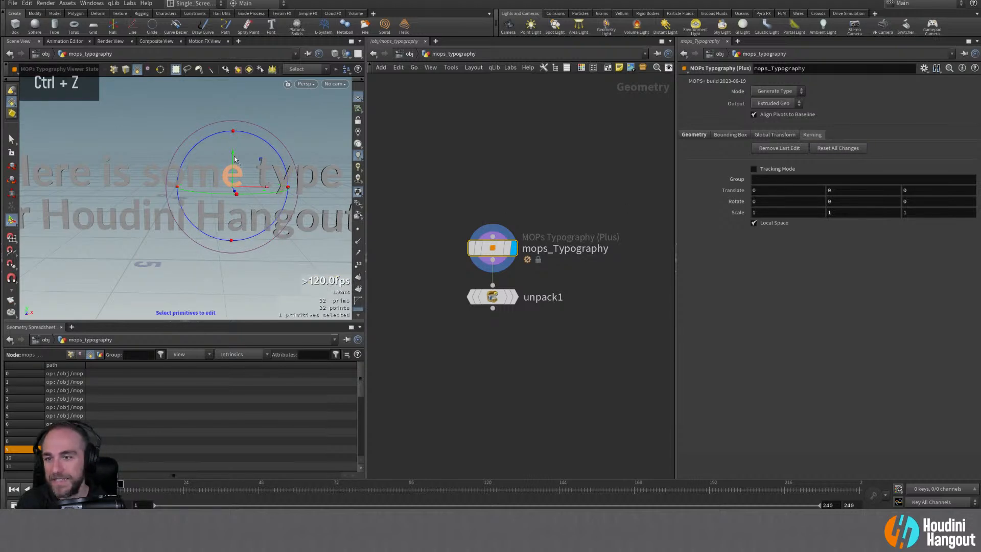
Step: Turn on Tracking Mode and try shifting the "e" of "some" with the letters after it along X, undoing the move
left_click(754, 169)
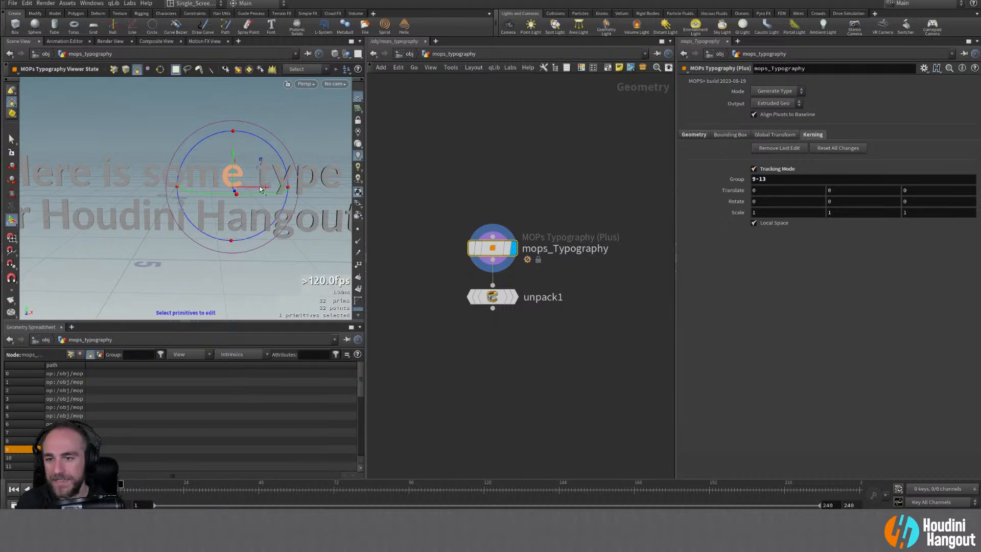
left_click_drag(260, 189, 262, 189)
key("ctrl+z")
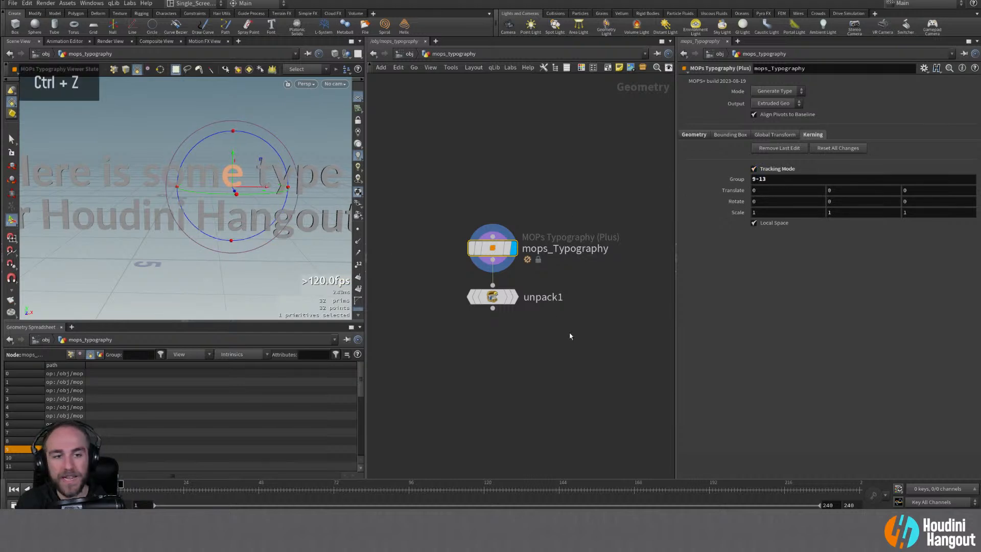
key("ctrl+z")
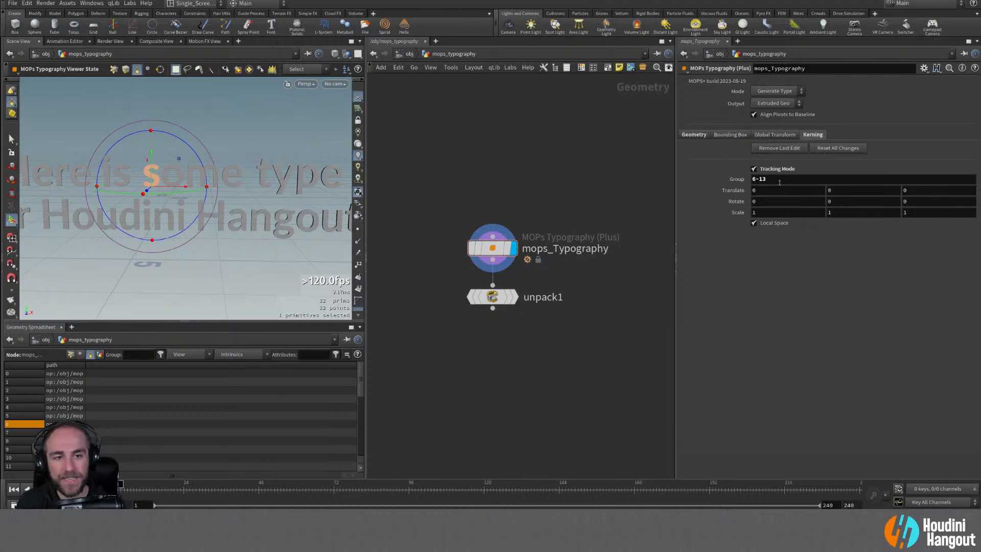
Step: Shift letters 6-13, starting at the "s" of "some", about 0.118 along X, and turn Tracking Mode off
left_click(754, 169)
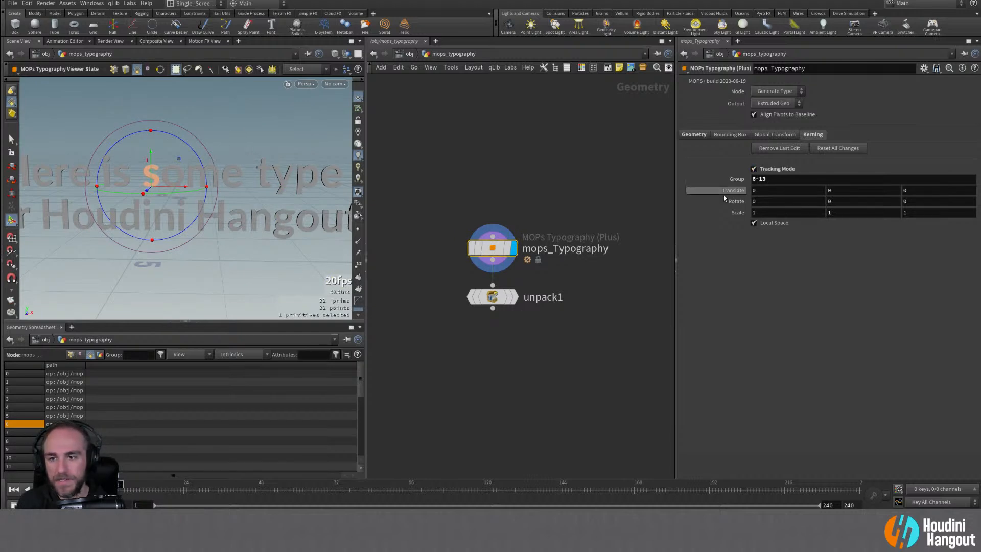
mouse_move(186, 187)
left_mouse_down()
mouse_move(201, 186)
mouse_move(181, 191)
mouse_move(181, 181)
left_mouse_up()
key("r")
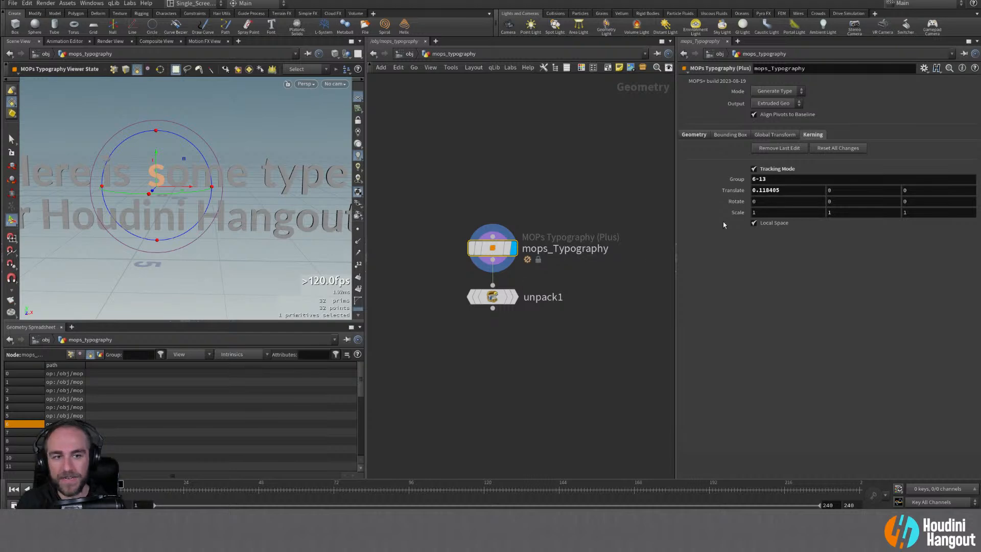
left_click(754, 169)
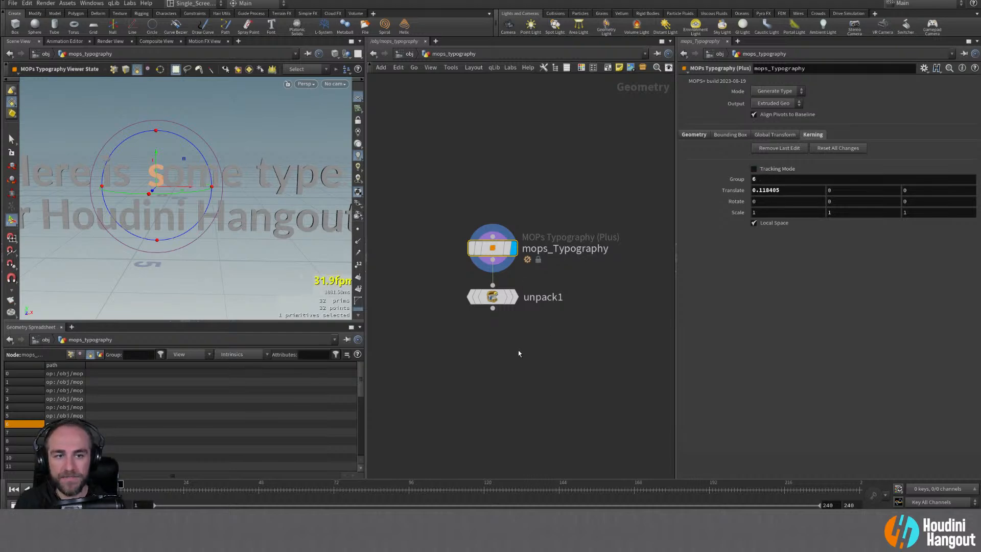
Step: Turn Tracking Mode on for the last "e" of "Here" and try shifting letters 3-13 about 0.32 along X, undoing the move
left_click(81, 183)
left_click(768, 172)
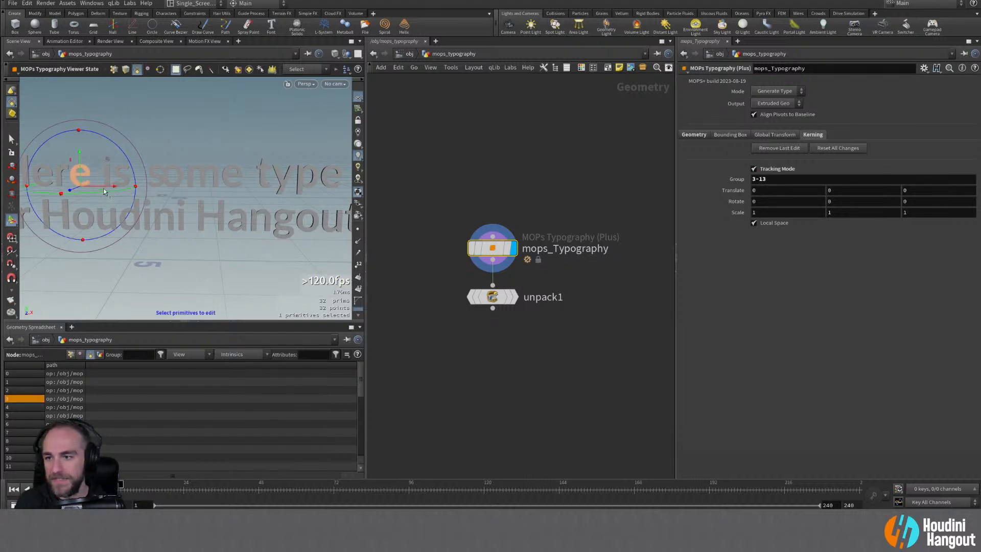
mouse_move(95, 192)
left_mouse_down()
mouse_move(110, 193)
mouse_move(102, 200)
left_mouse_up()
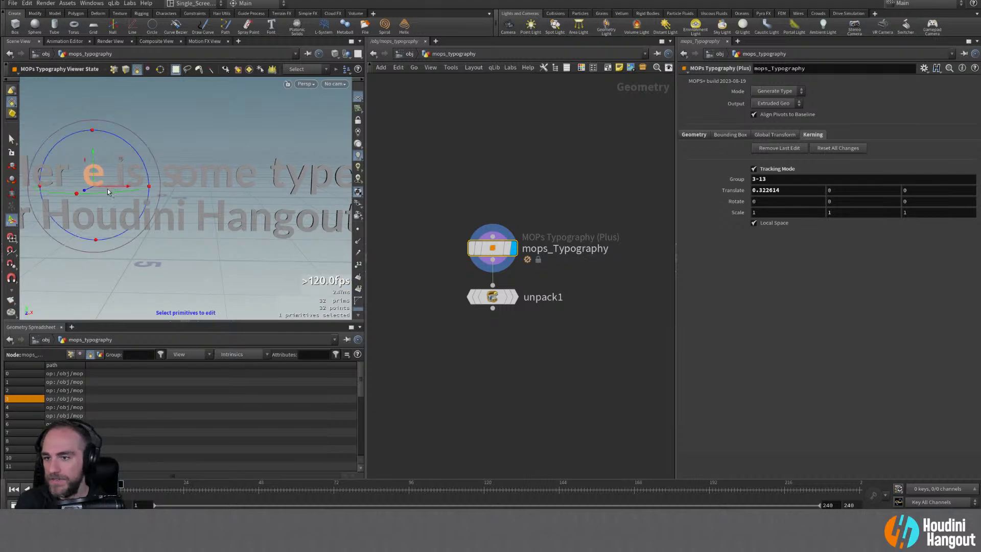
key("ctrl+z")
middle_click_drag(123, 178, 150, 185, "alt")
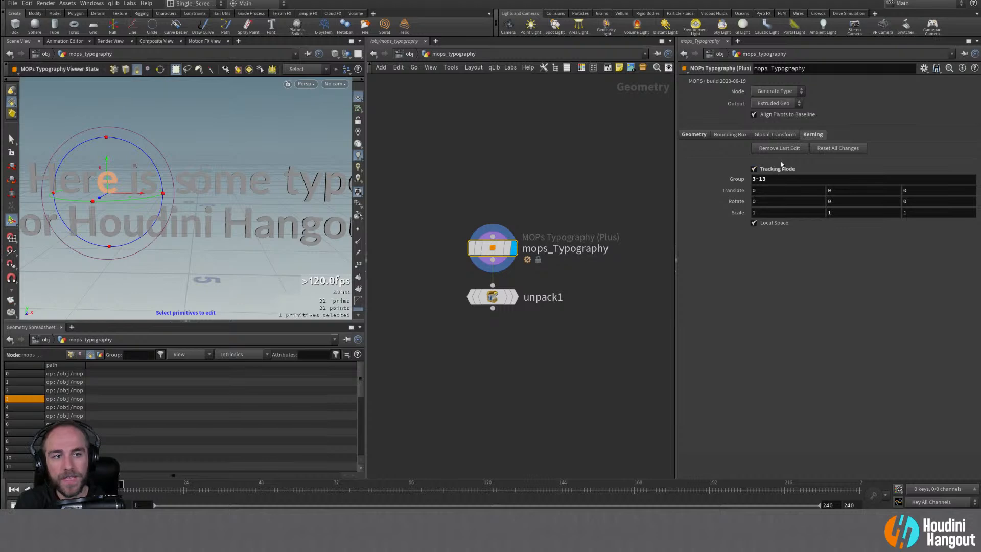
Step: Reset all kerning changes and leave the Kerning settings open with the whole text framed
left_click(837, 148)
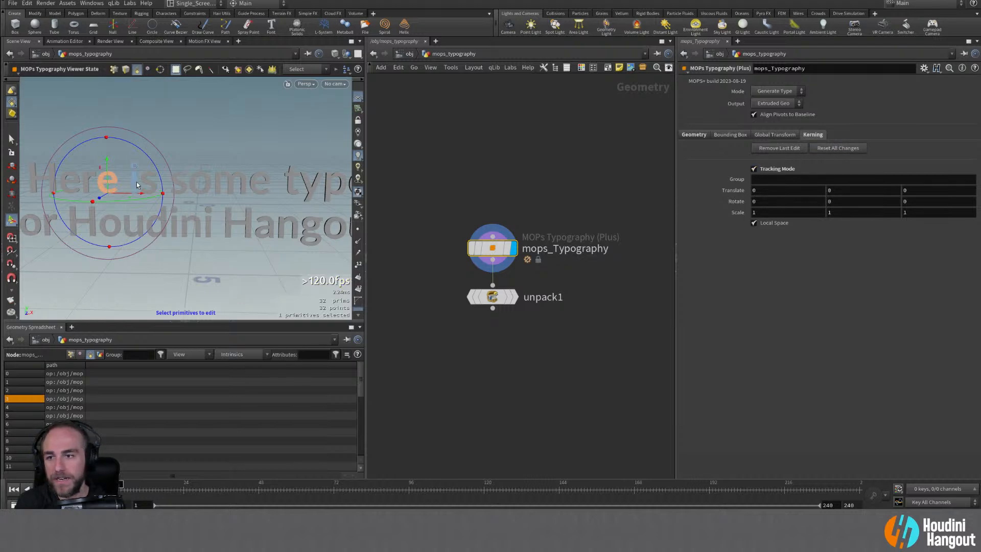
left_click_drag(134, 173, 173, 164, "alt")
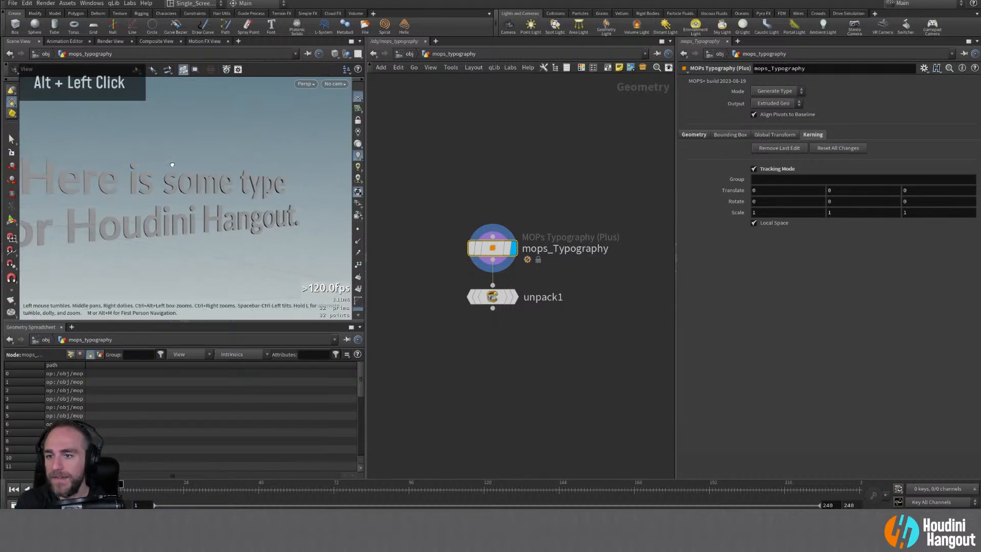
right_click_drag(173, 164, 126, 189, "alt")
middle_click_drag(135, 182, 145, 184, "alt")
key("Return")
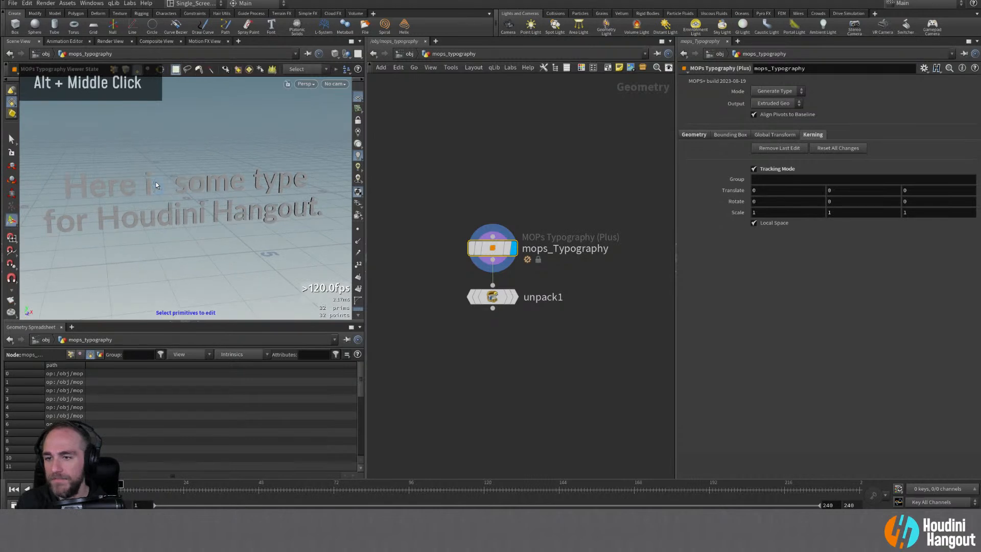
left_click(779, 133)
left_click(815, 135)
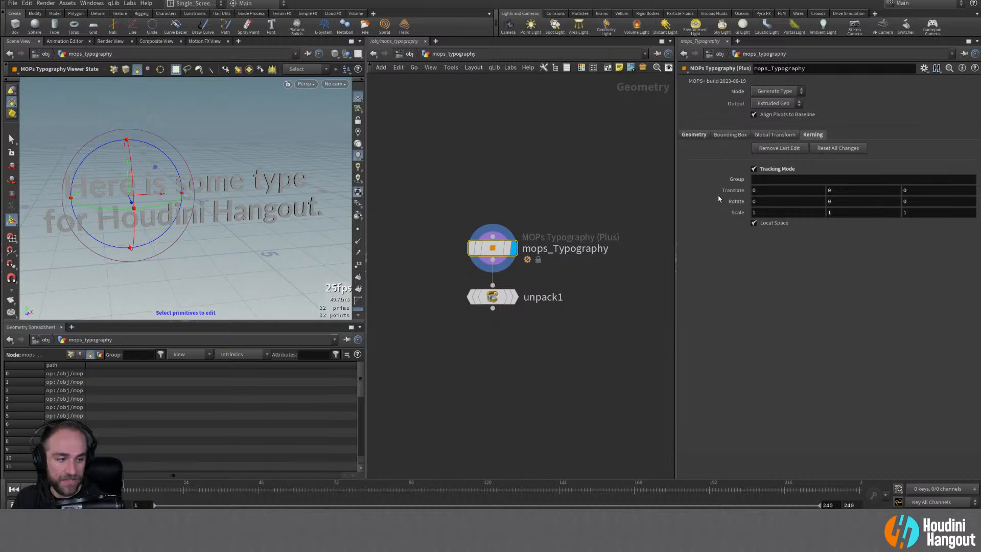
Step: Delete the unpack1 node
left_click(514, 298)
double_click(494, 298)
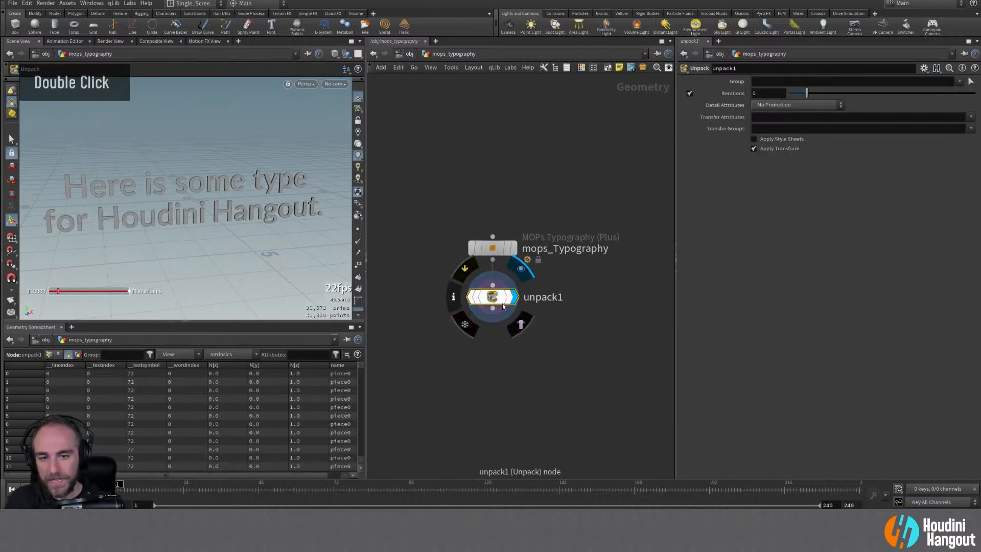
key("Delete")
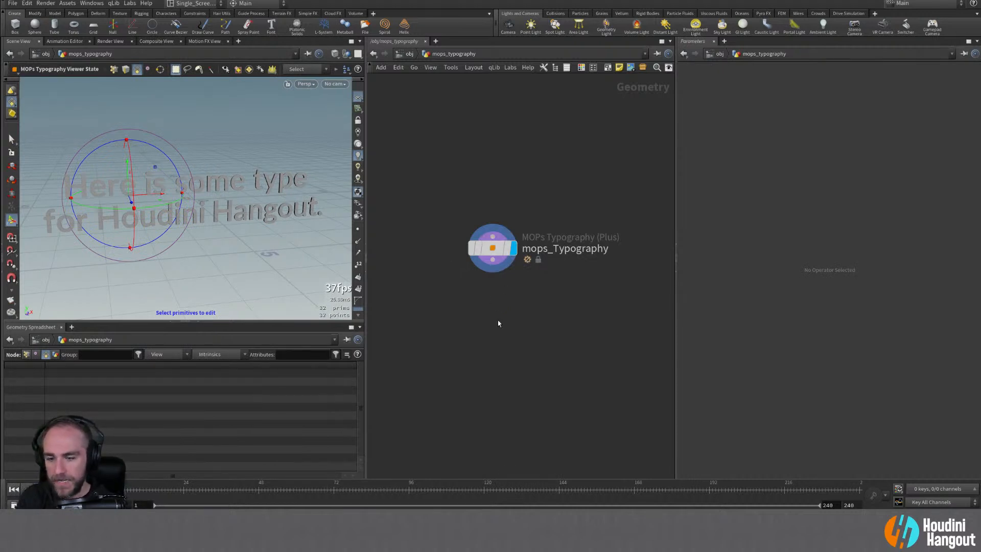
Step: Add a MOPs Shape Falloff node connected below mops_Typography and display it
key("Tab")
type("MOPS")
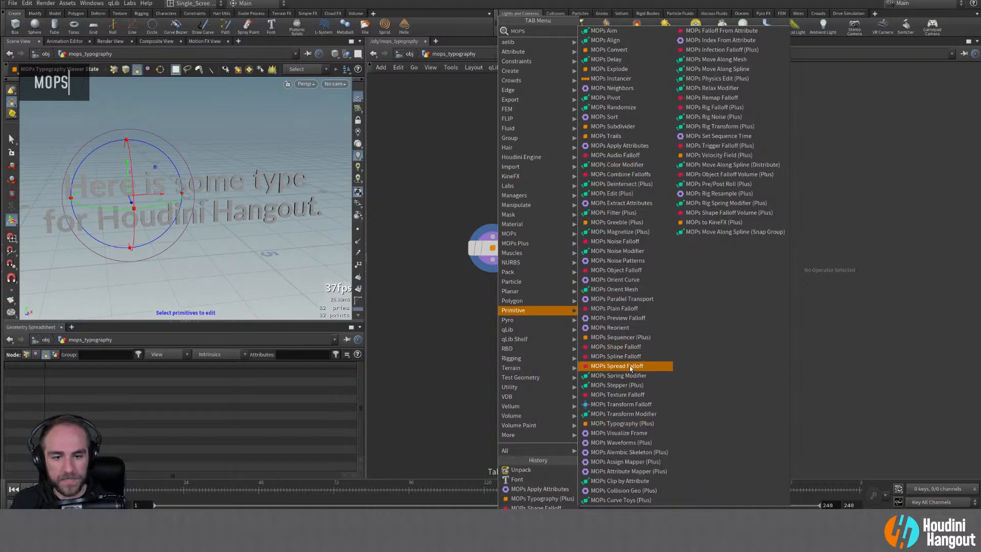
key("Escape")
left_click(492, 295)
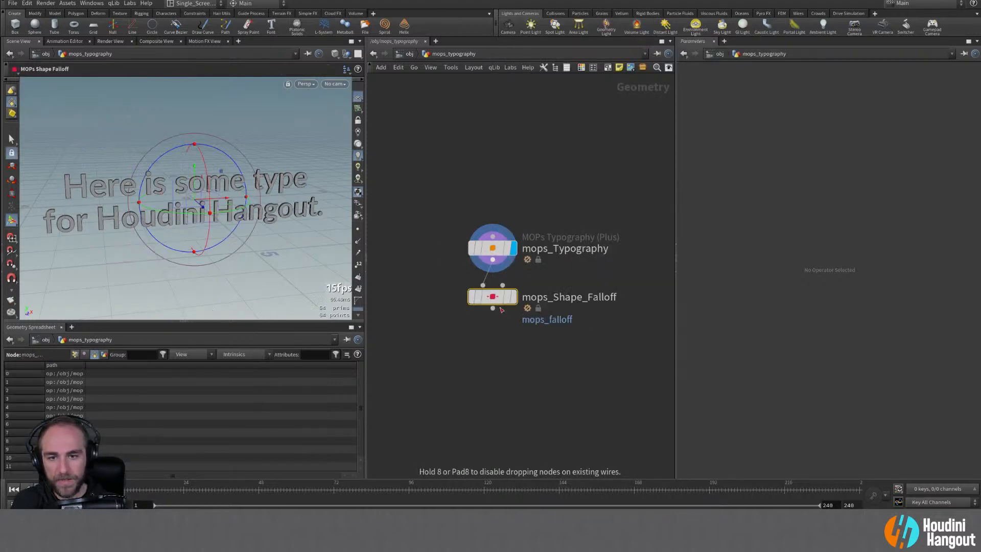
double_click(492, 302)
Step: Rotate the linear falloff 90 degrees on Y and move it to about -6.41 on X, ahead of the text's start
left_click_drag(170, 215, 293, 199, "alt")
left_click_drag(208, 198, 76, 200)
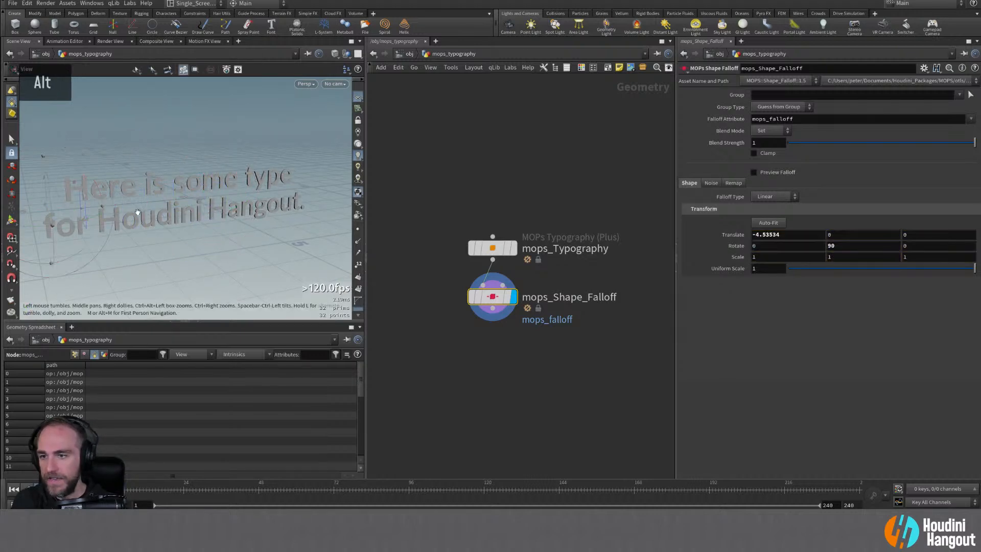
middle_click_drag(118, 217, 215, 210, "alt")
left_click_drag(160, 204, 93, 214)
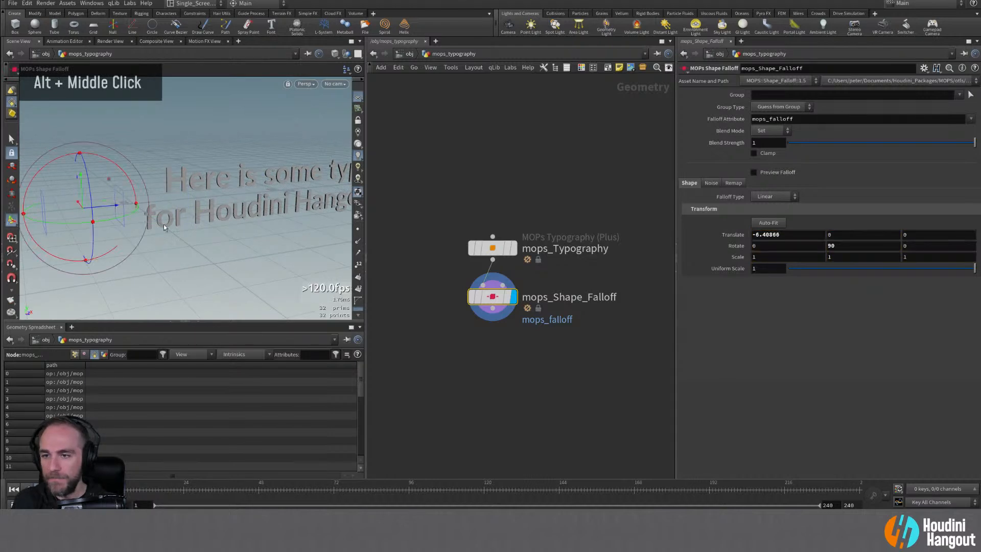
Step: Add a MOPs Randomize node connected below mops_Shape_Falloff and display it
middle_click_drag(487, 375, 478, 340, "alt")
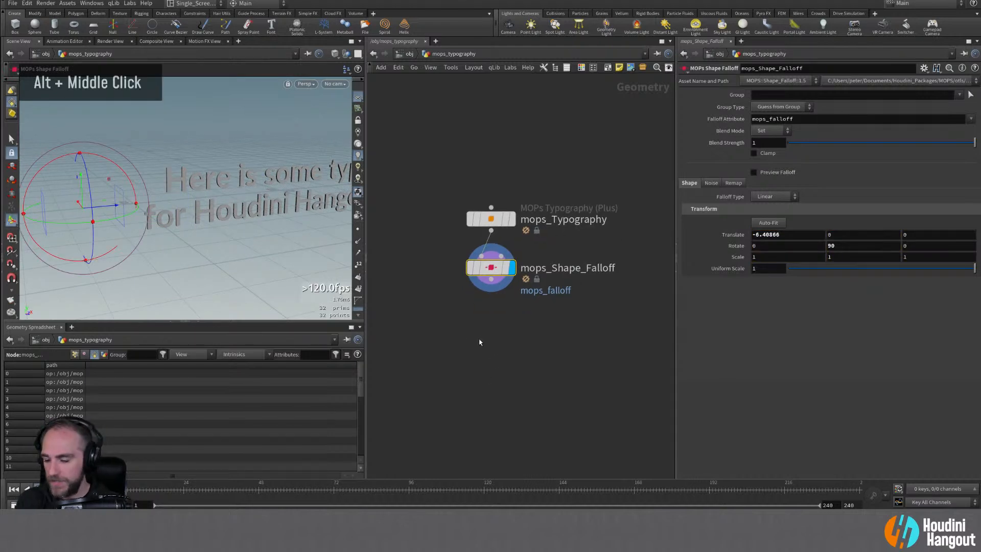
key("Tab")
type("mops ran")
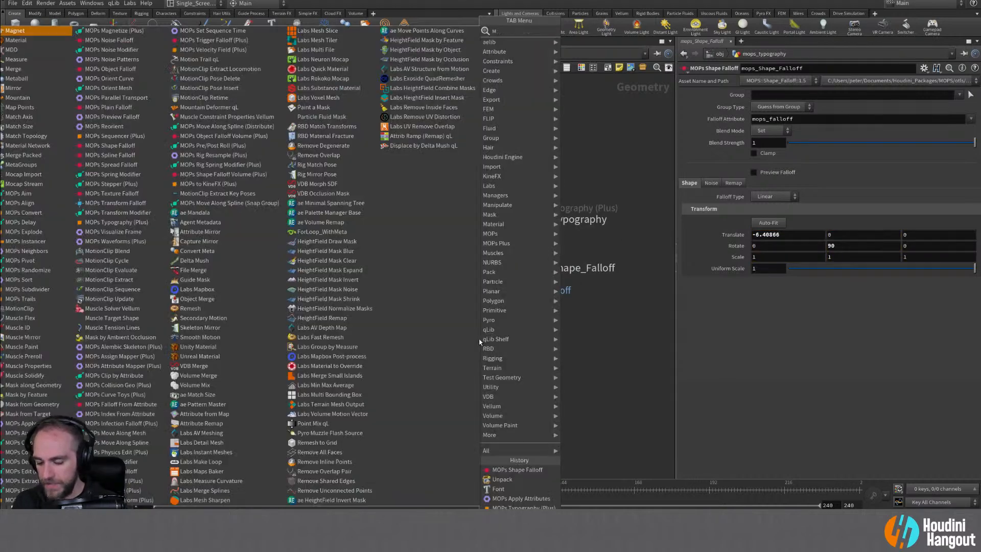
key("Return")
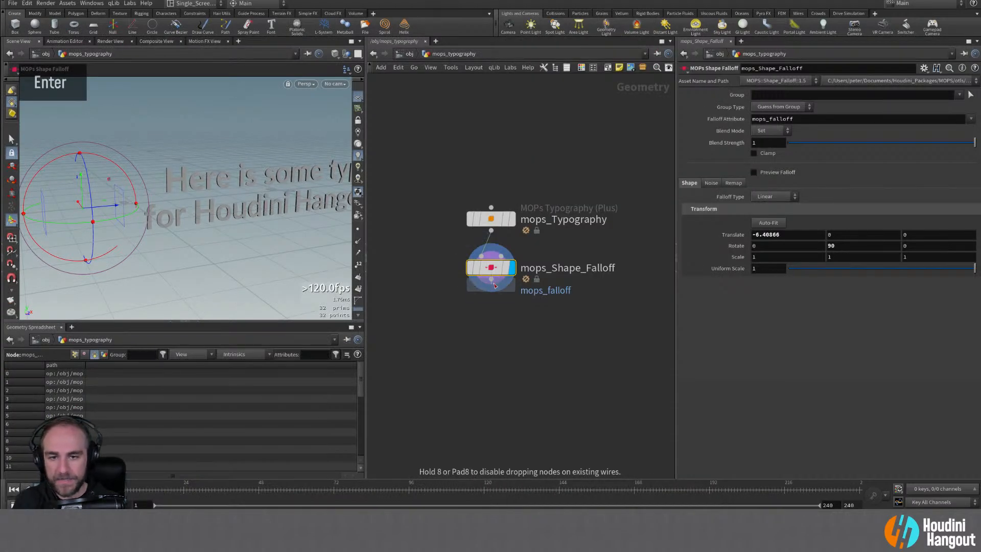
left_click(491, 317)
double_click(484, 342)
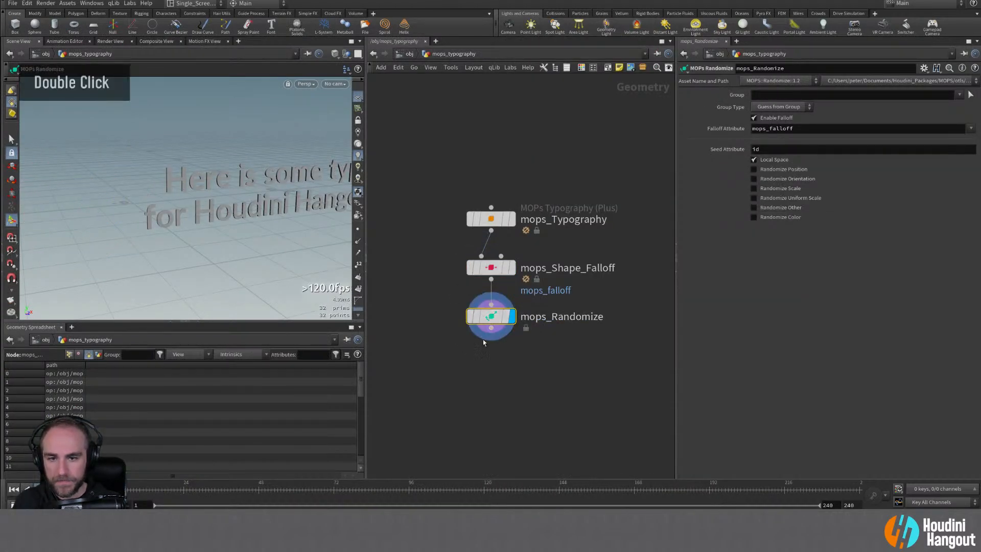
Step: Preview mops_Shape_Falloff against mops_Randomize, then nudge the linear falloff to about -6.38 on X
left_click(512, 248)
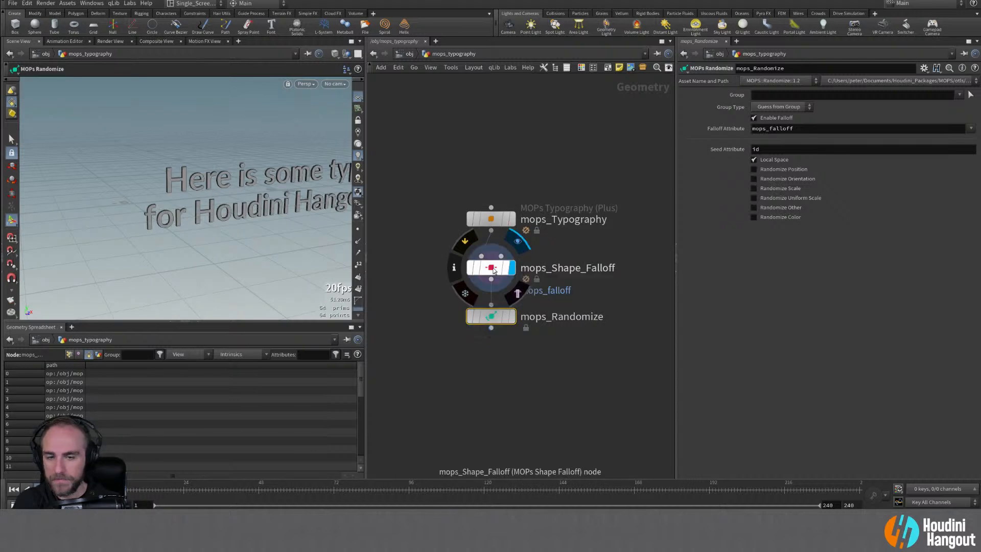
double_click(511, 316)
left_click(491, 279)
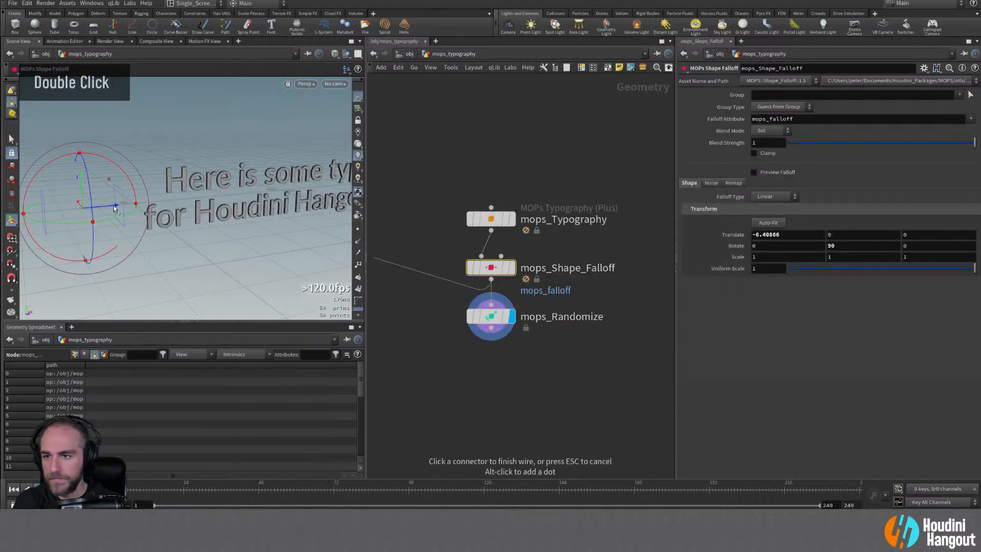
left_click_drag(142, 206, 135, 206)
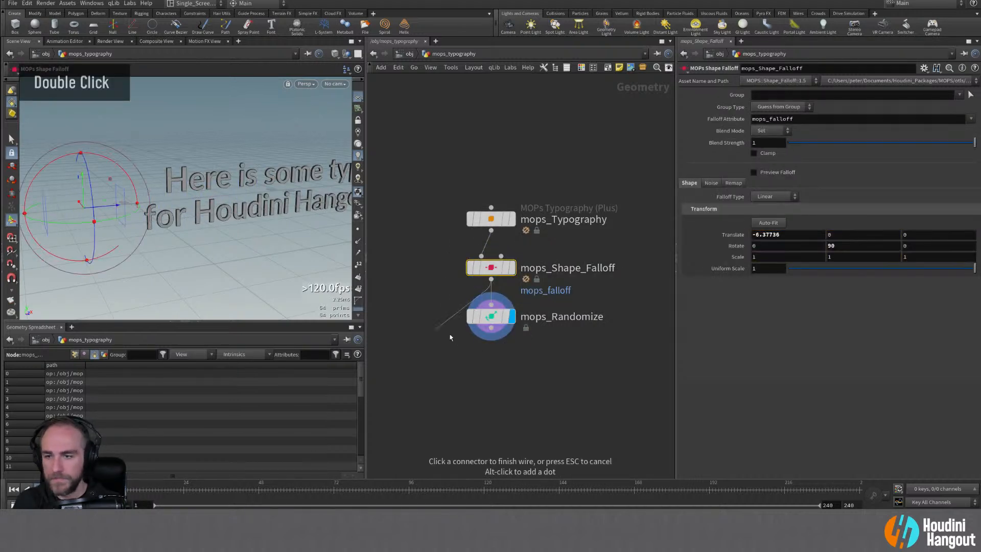
key("Escape")
Step: Enable Randomize Position and Randomize Orientation on the mops_Randomize node
left_click(480, 316)
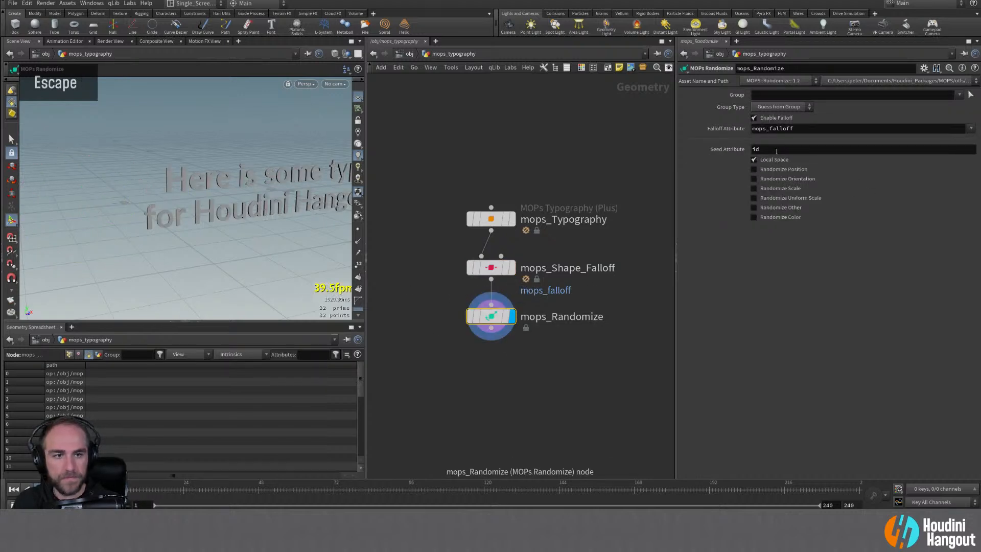
left_click(754, 170)
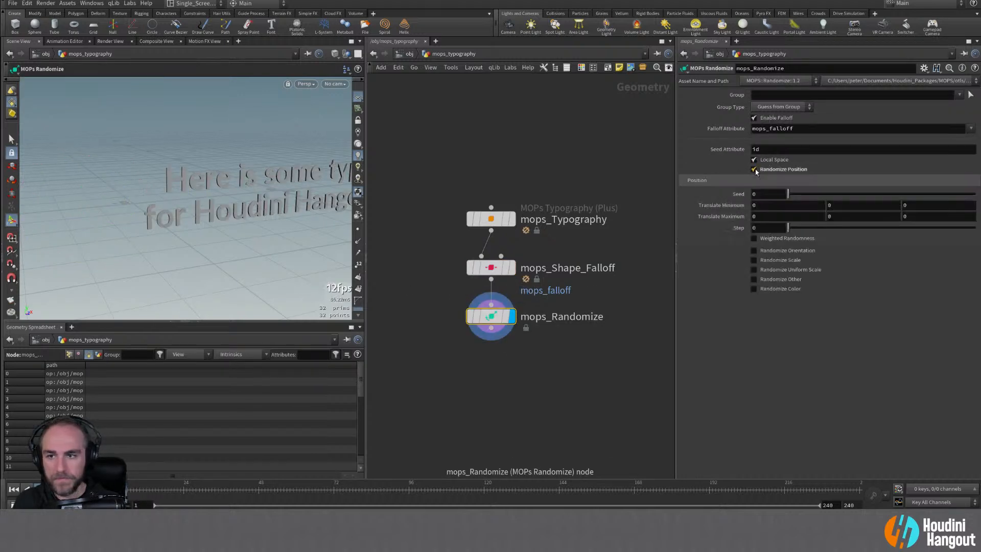
left_click(754, 251)
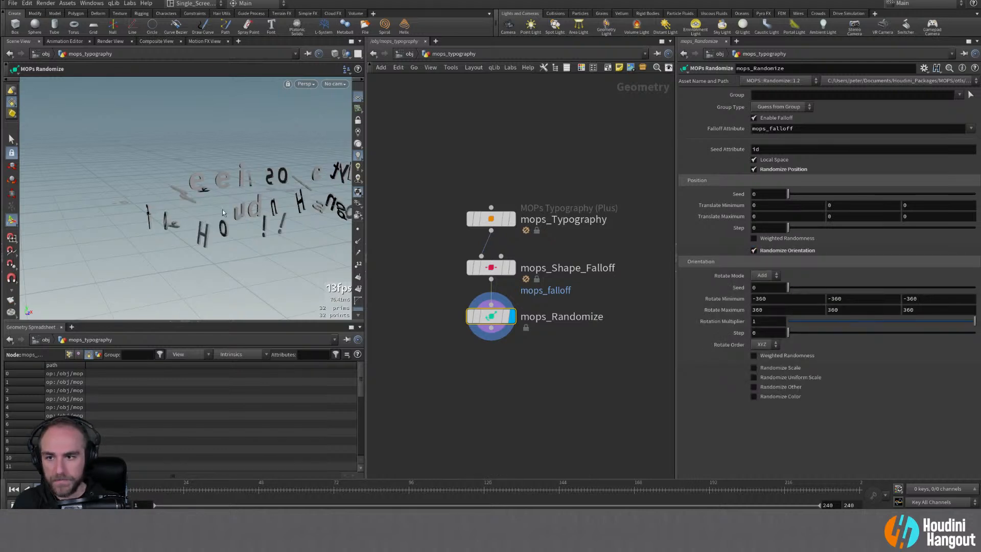
Step: Move the linear falloff of mops_Shape_Falloff to about -6.03 on X and check its noise settings
left_click_drag(225, 184, 203, 186, "alt")
left_click(484, 271)
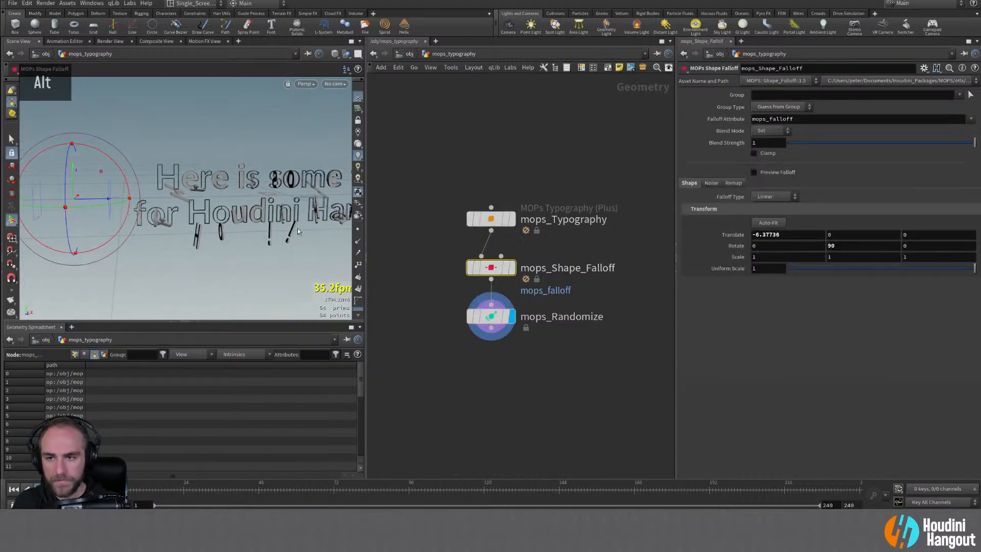
mouse_move(99, 202)
left_mouse_down()
mouse_move(385, 210)
mouse_move(104, 197)
left_mouse_up()
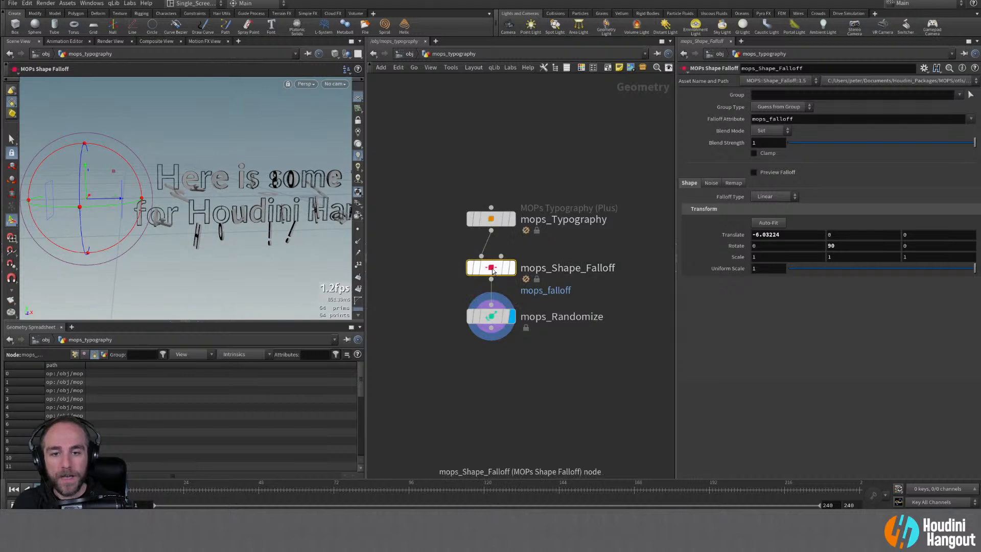
left_click(711, 183)
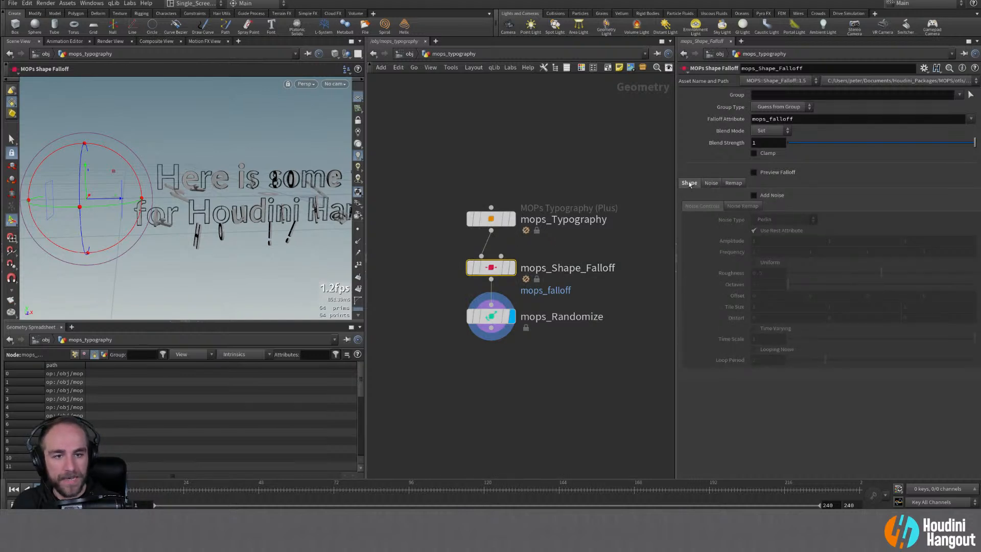
left_click(689, 183)
Step: Set the random position range in mops_Randomize to a minimum of -3 and a maximum of 3 on all axes, without weighted randomness
left_click(491, 316)
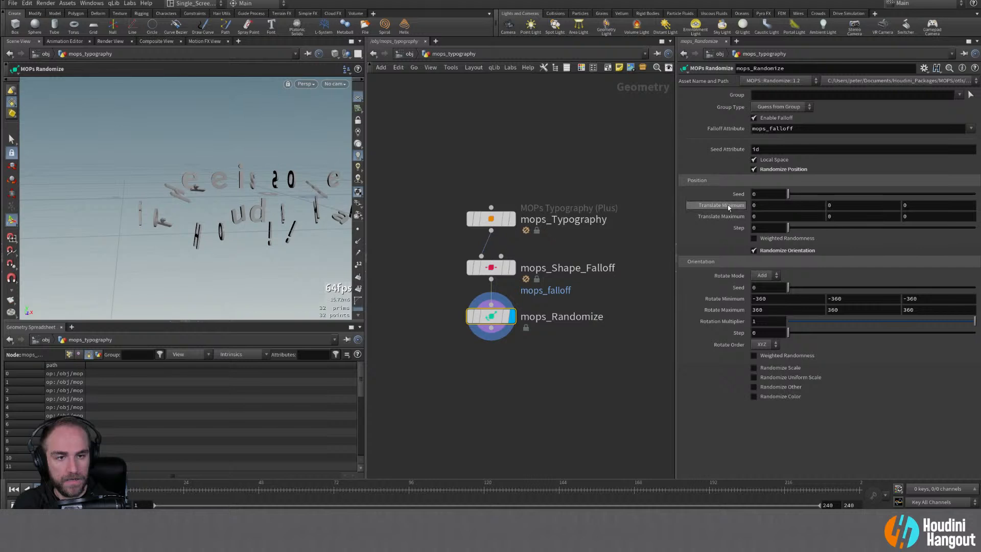
middle_click_drag(727, 205, 460, 214)
middle_click_drag(726, 218, 859, 225)
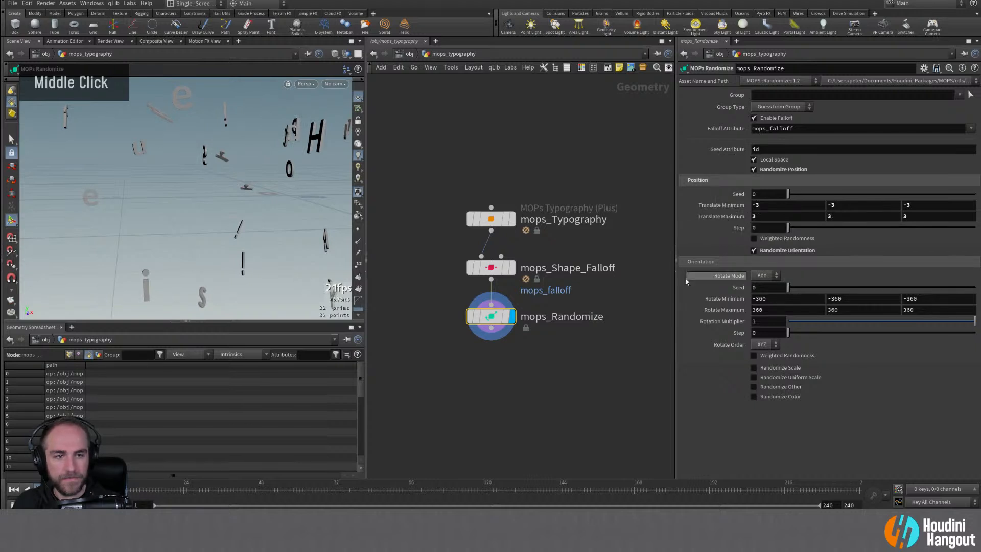
left_click(754, 239)
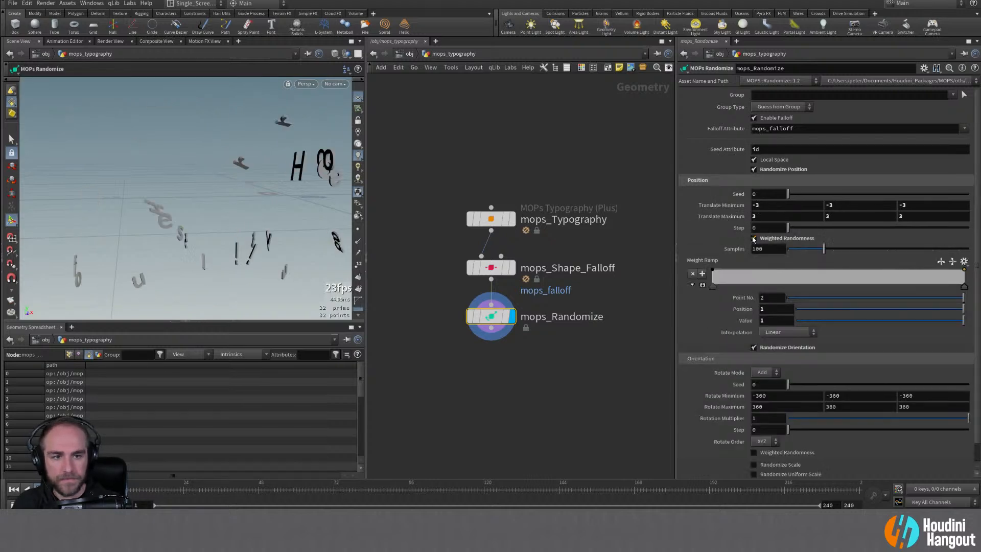
left_click(753, 239)
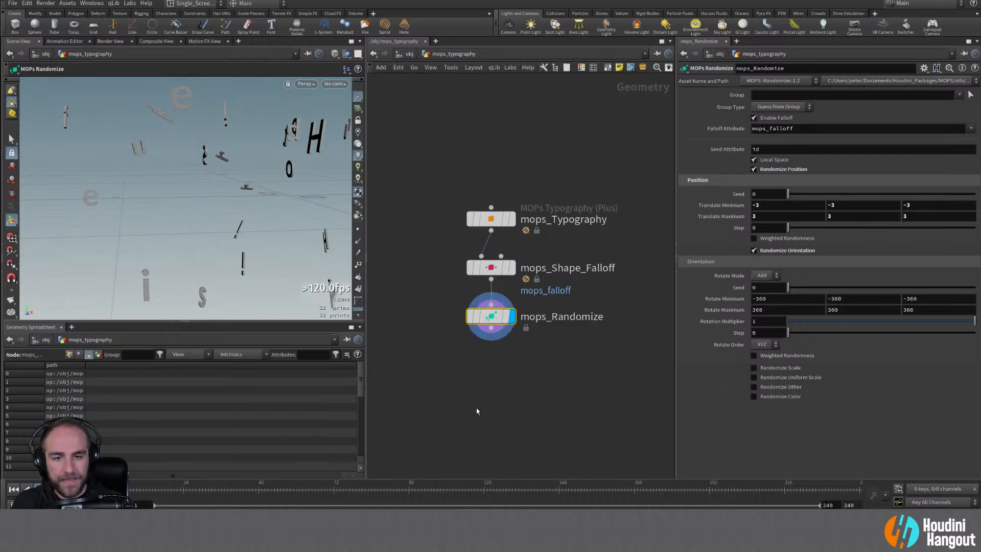
Step: Sweep the linear falloff across the scattered letters and past the text's end, to about 8.05 on X
middle_click_drag(476, 407, 477, 387, "alt")
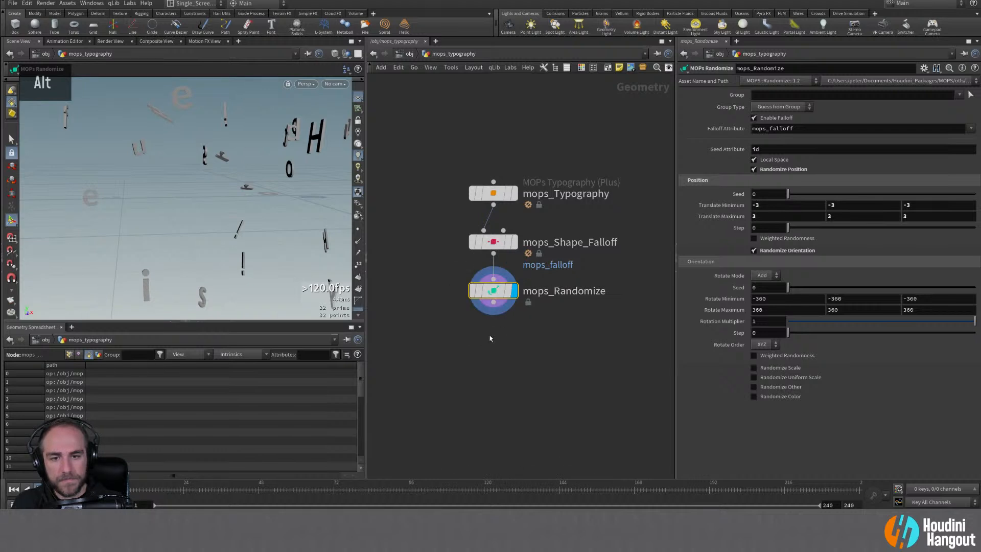
right_click_drag(227, 200, 128, 204, "alt")
right_click_drag(284, 176, 267, 179, "alt")
left_click_drag(267, 179, 227, 194, "alt")
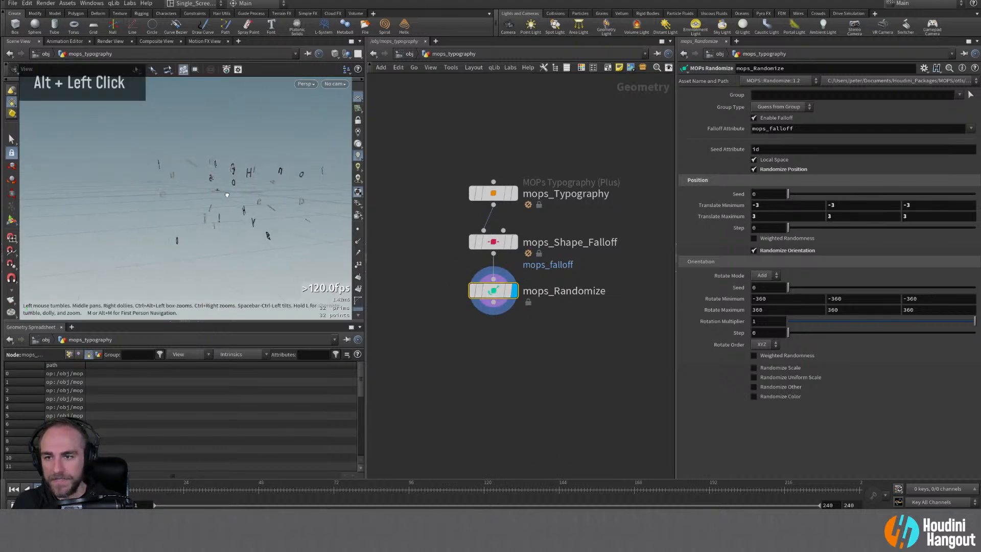
middle_click_drag(238, 193, 186, 198, "alt")
right_click_drag(186, 198, 213, 174, "alt")
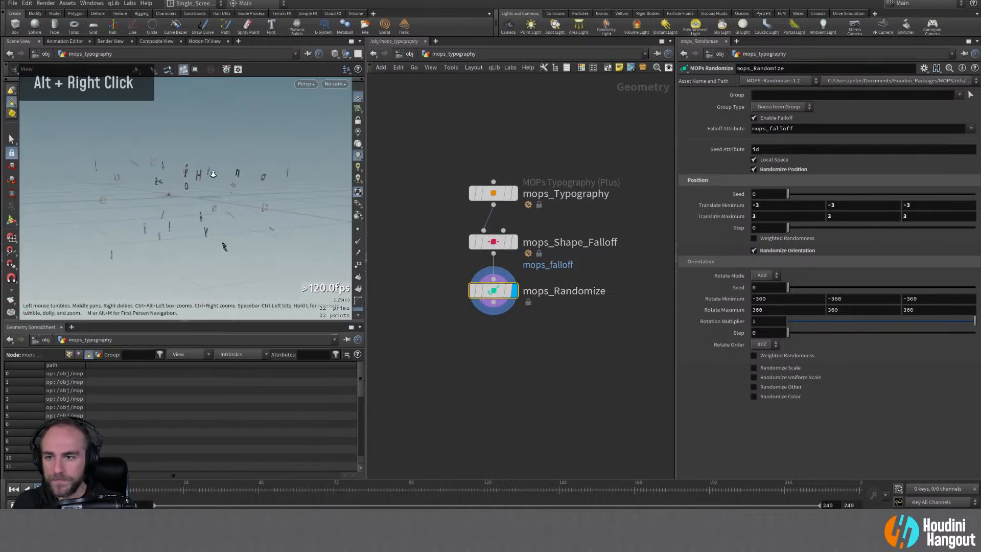
left_click(478, 243)
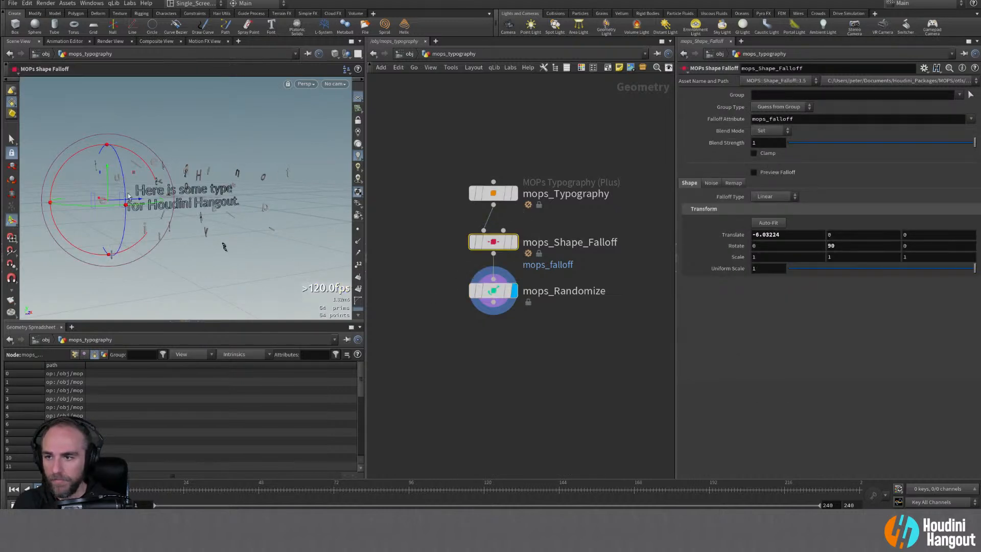
mouse_move(133, 202)
left_mouse_down()
mouse_move(238, 190)
mouse_move(117, 199)
left_mouse_up()
right_click_drag(117, 200, 206, 194, "alt")
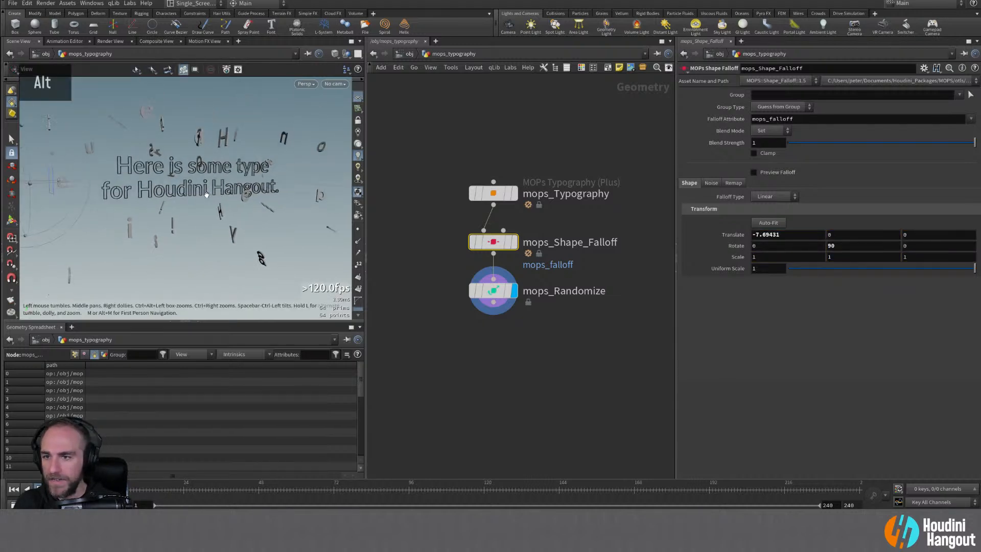
middle_click_drag(206, 194, 204, 206, "alt")
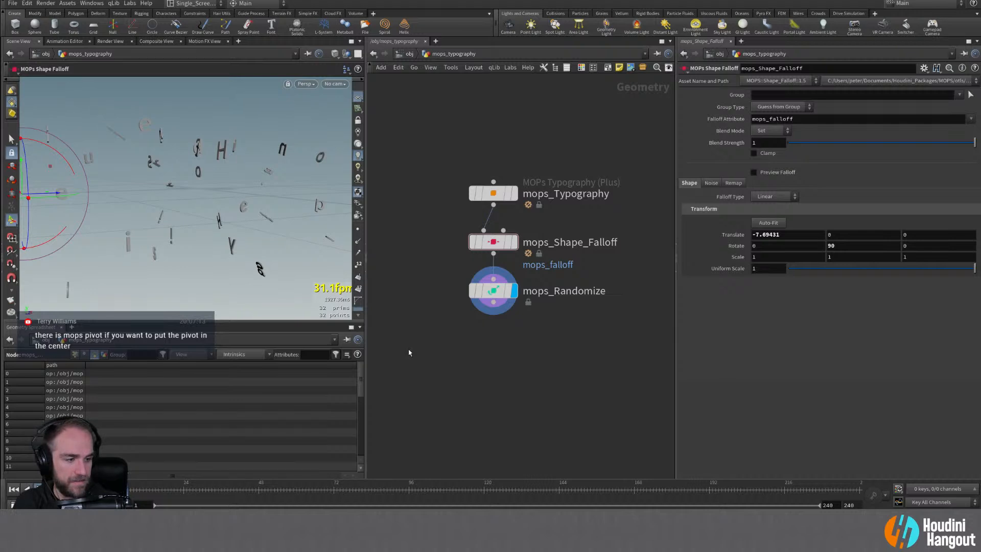
left_click_drag(44, 194, 346, 195)
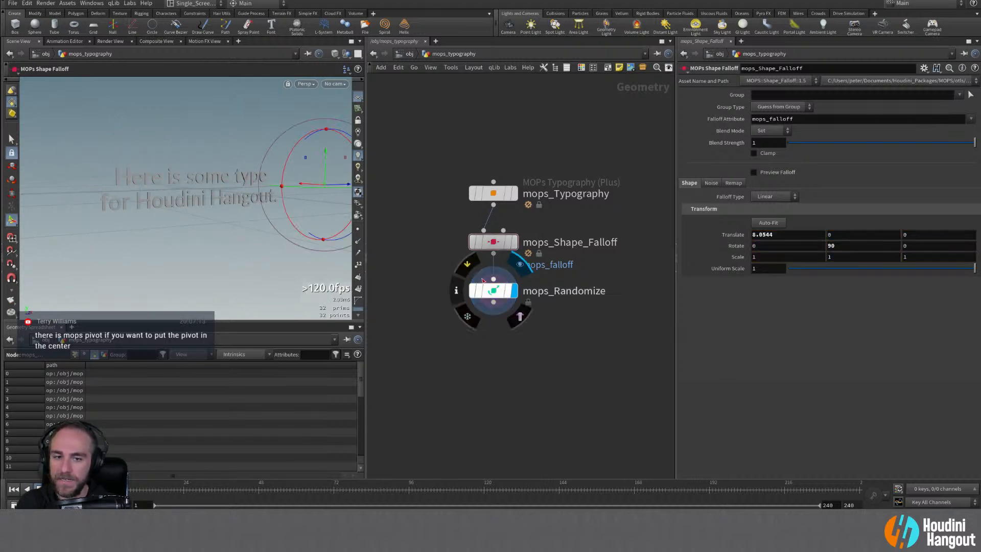
Step: Display mops_Shape_Falloff and show the points in the viewport to examine the letters' pivots
double_click(515, 242)
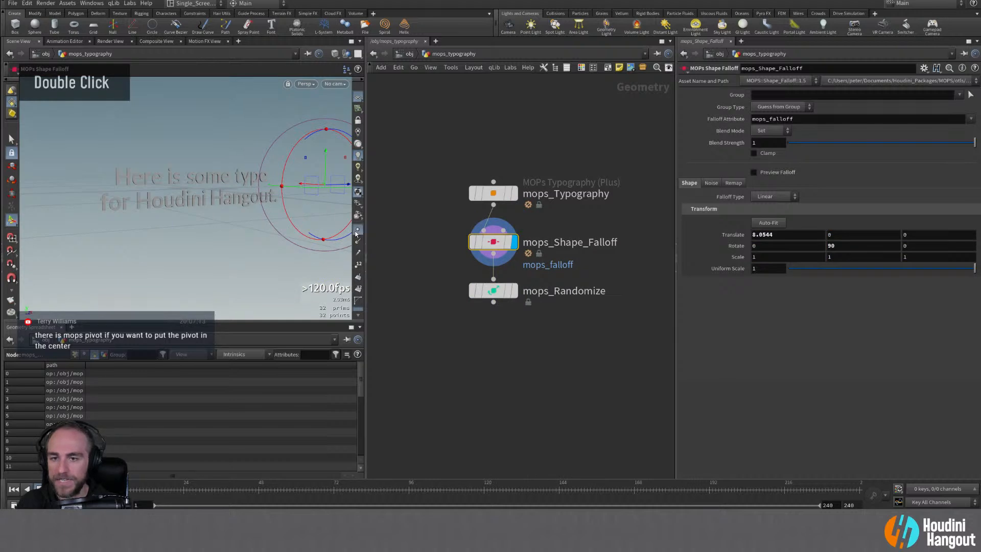
mouse_move(167, 199)
left_mouse_down("alt")
mouse_move(217, 194)
mouse_move(173, 198)
left_mouse_up("alt")
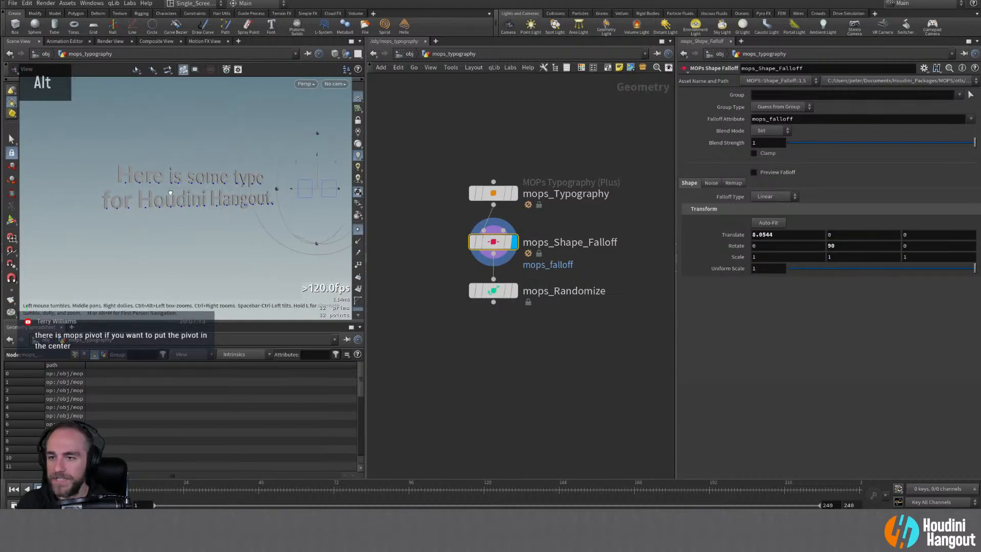
Step: Insert a MOPs Pivot node between mops_Shape_Falloff and mops_Randomize and display it
left_click_drag(493, 291, 488, 343)
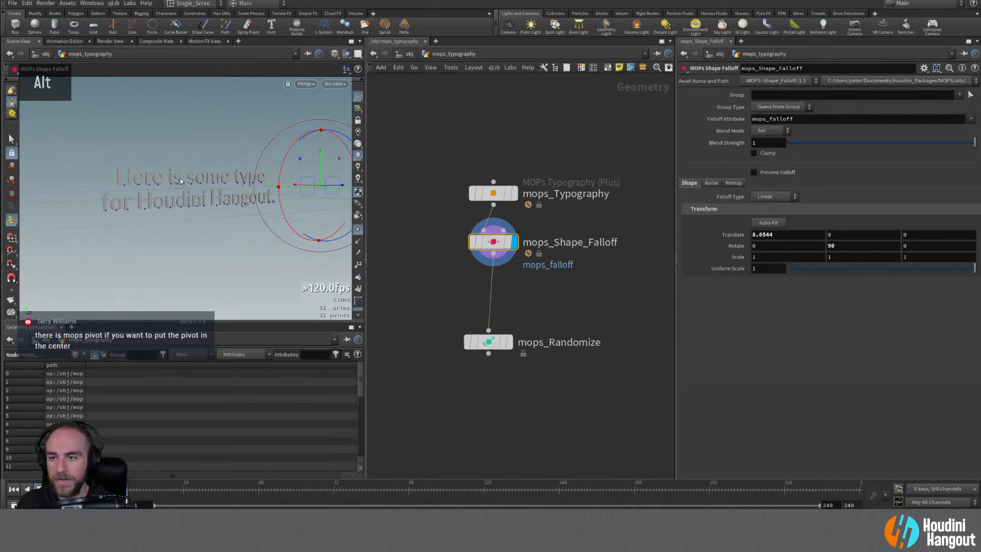
key("Tab")
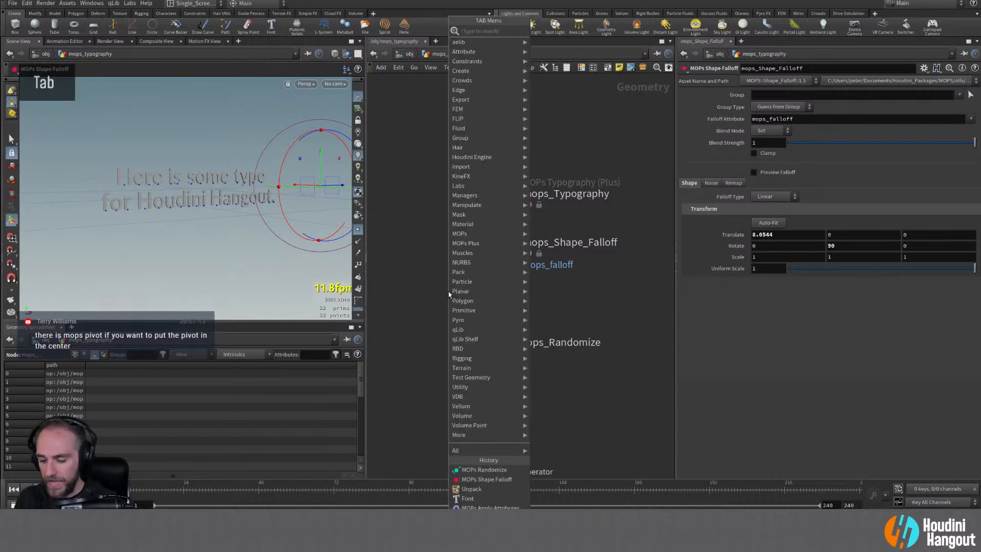
type("MOPS")
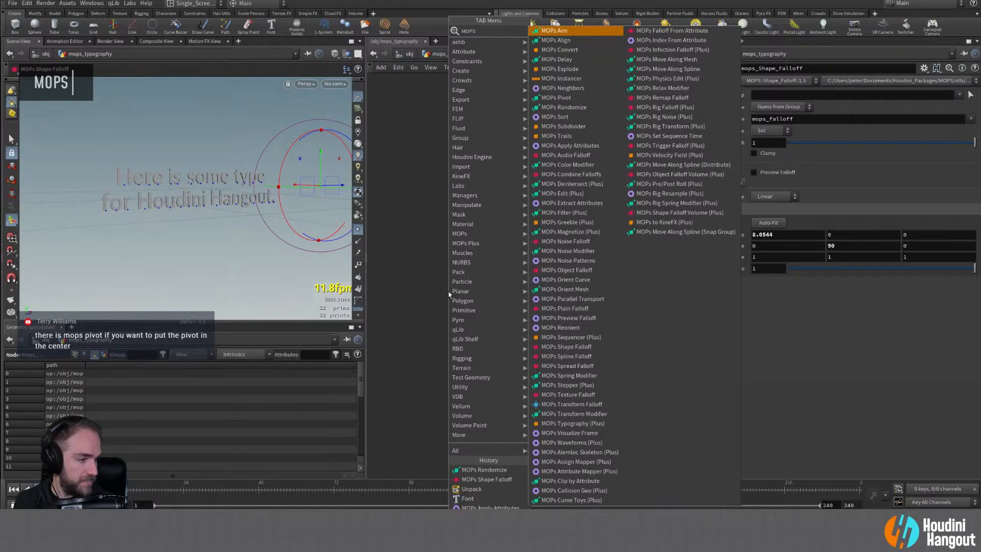
type(" P")
key("Return")
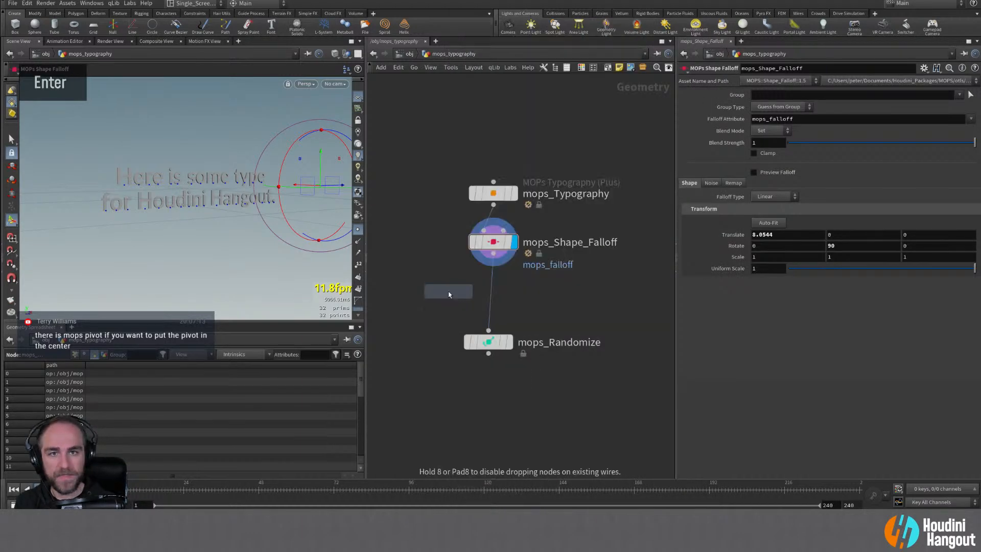
left_click(488, 293)
double_click(487, 293)
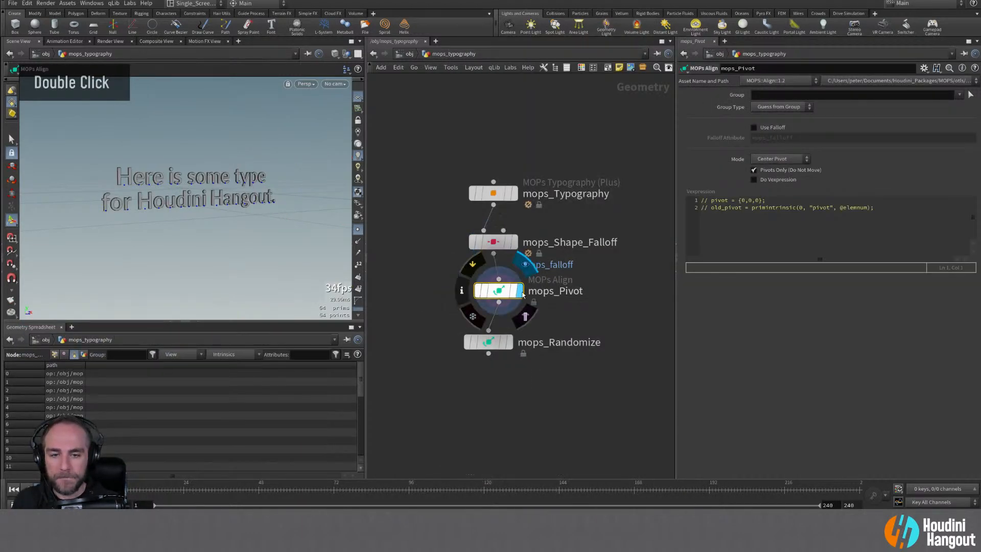
Step: Try aligning the letters' pivots to the -Y side of their bounding boxes in mops_Pivot, then return the mode to Center Pivot
left_click(781, 159)
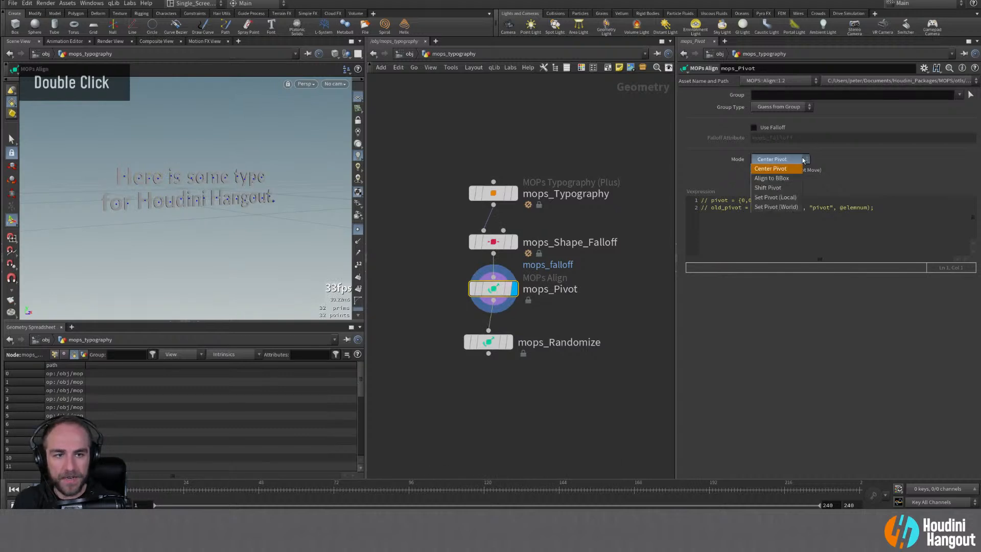
left_click(776, 178)
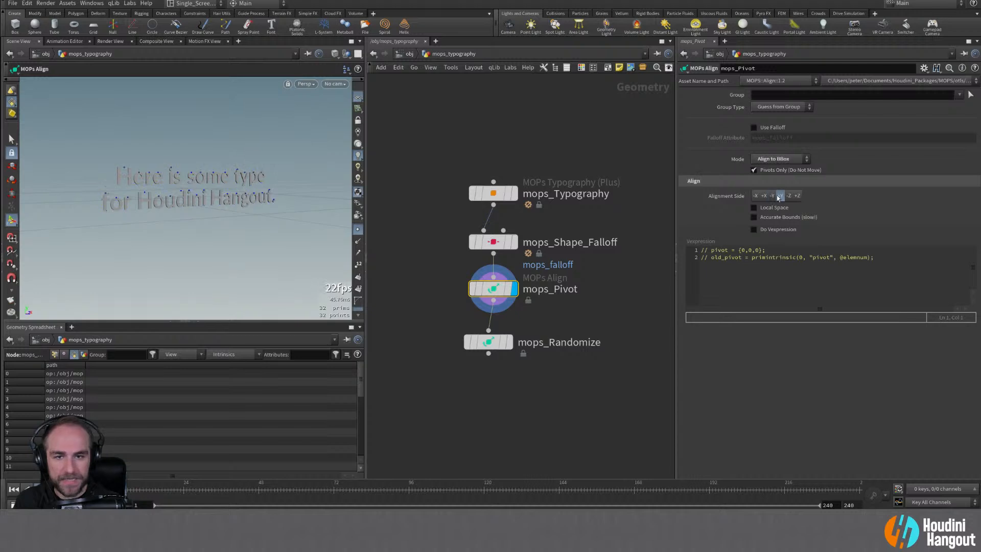
double_click(771, 197)
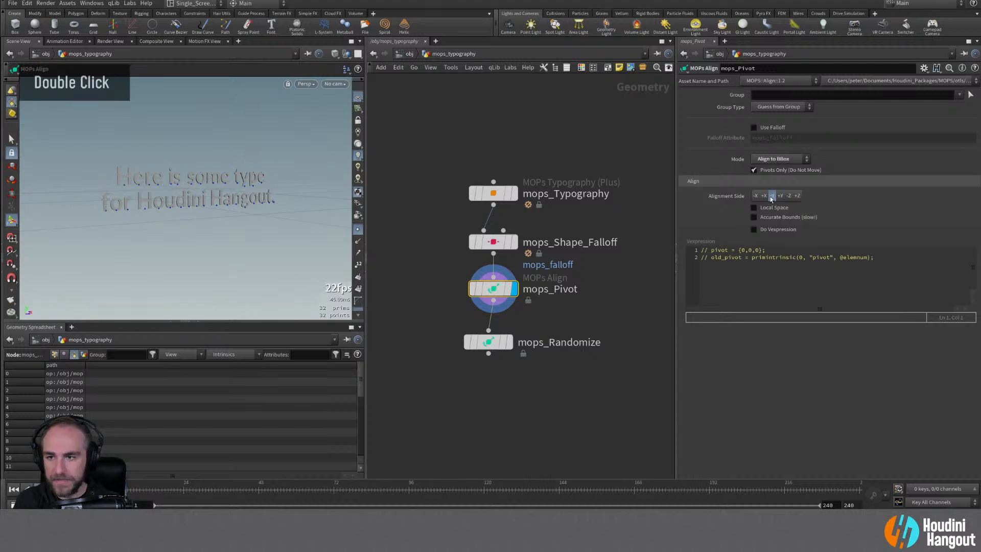
left_click(780, 161)
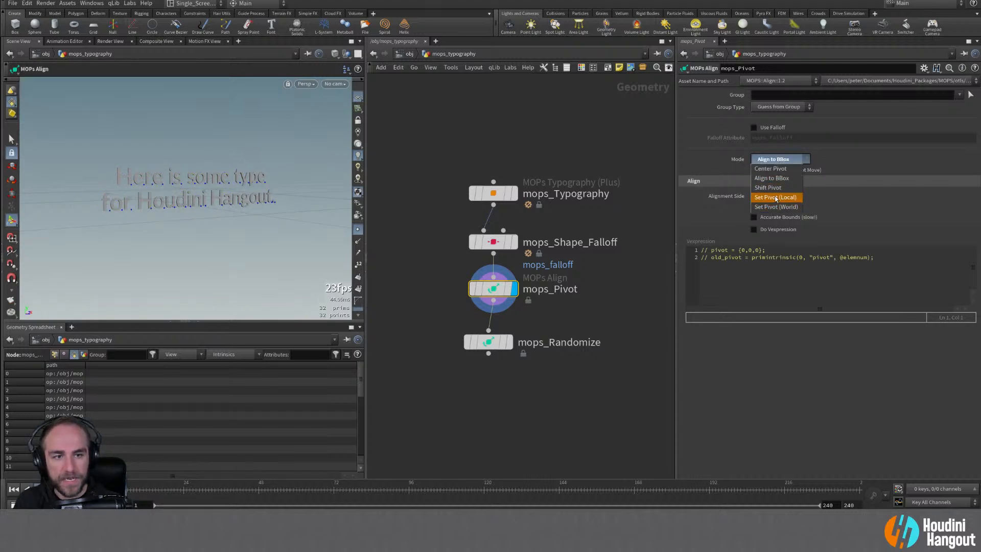
left_click(777, 169)
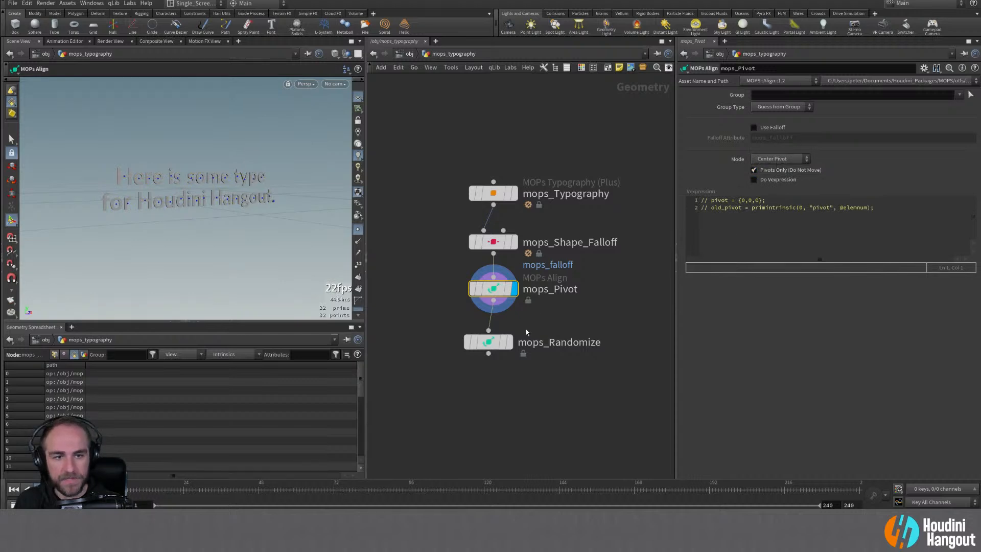
Step: Display mops_Randomize and move the linear falloff in front of the text's beginning, to about -6.36 on X
double_click(488, 342)
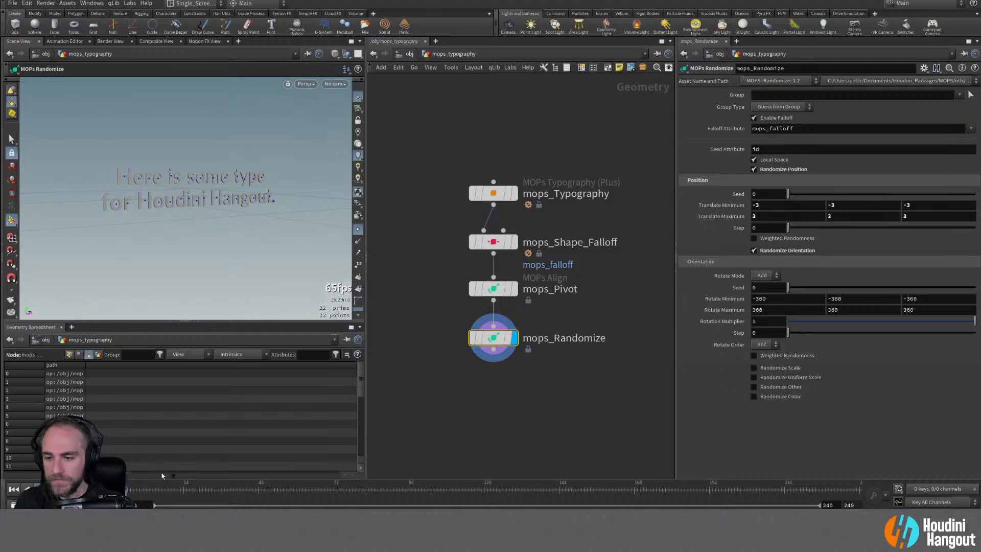
left_click(493, 242)
left_click_drag(340, 188, 108, 238)
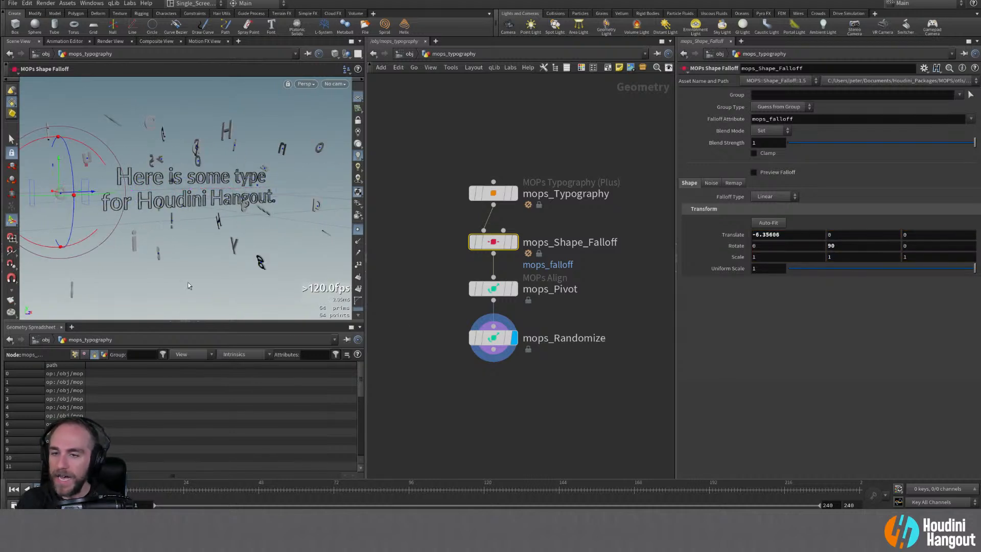
Step: Enlarge the viewport over the spreadsheet and keyframe the linear falloff's X translation at frame 12 to about -5.79
left_click(492, 337)
left_click(492, 290)
right_click_drag(240, 254, 225, 254, "alt")
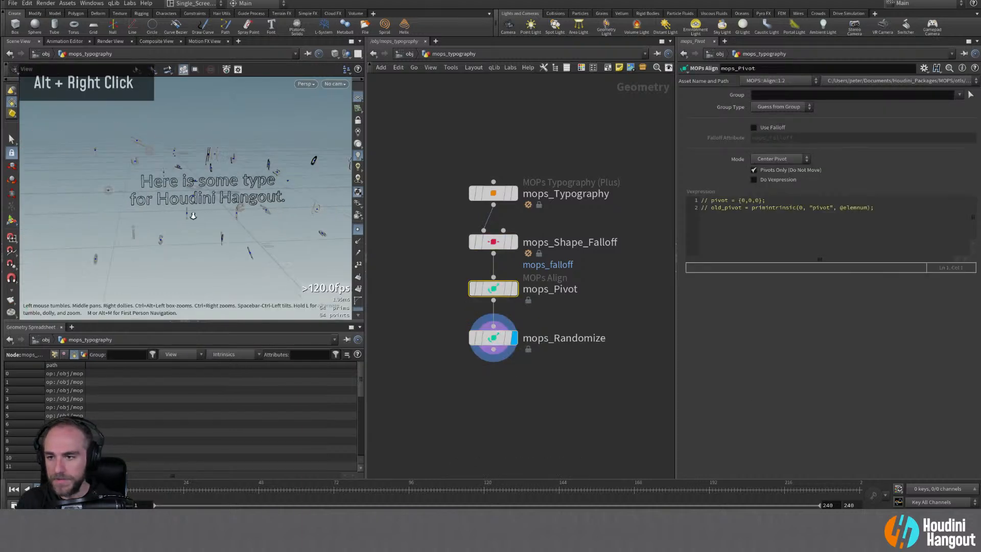
middle_click_drag(225, 254, 214, 276, "alt")
left_click(195, 322)
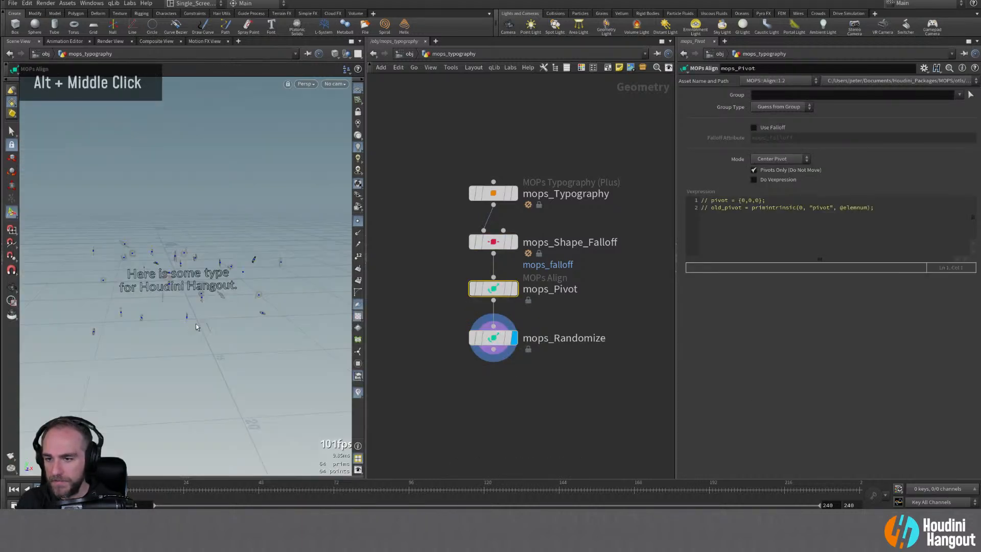
right_click_drag(198, 273, 212, 266, "alt")
middle_click_drag(212, 266, 227, 258, "alt")
left_click(504, 246)
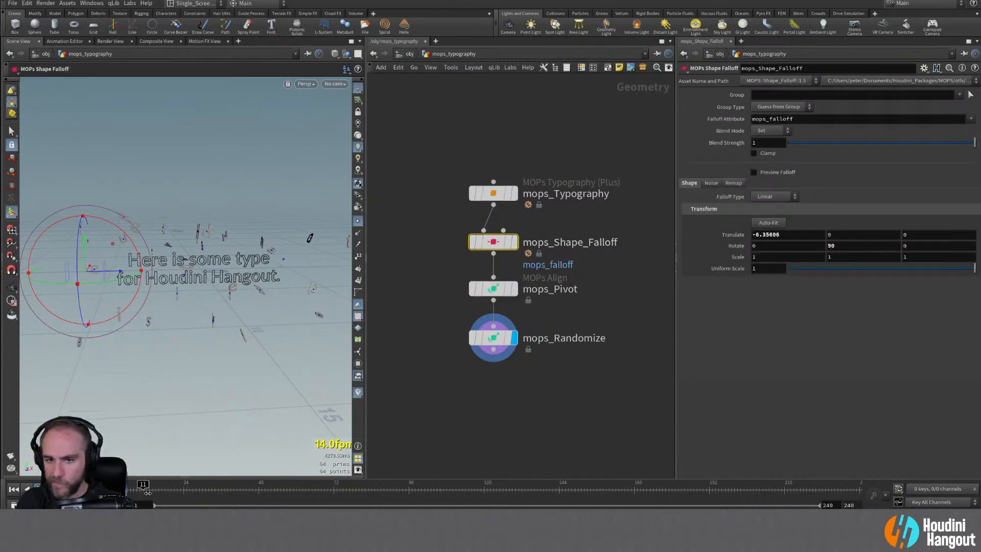
left_click(781, 234, "alt")
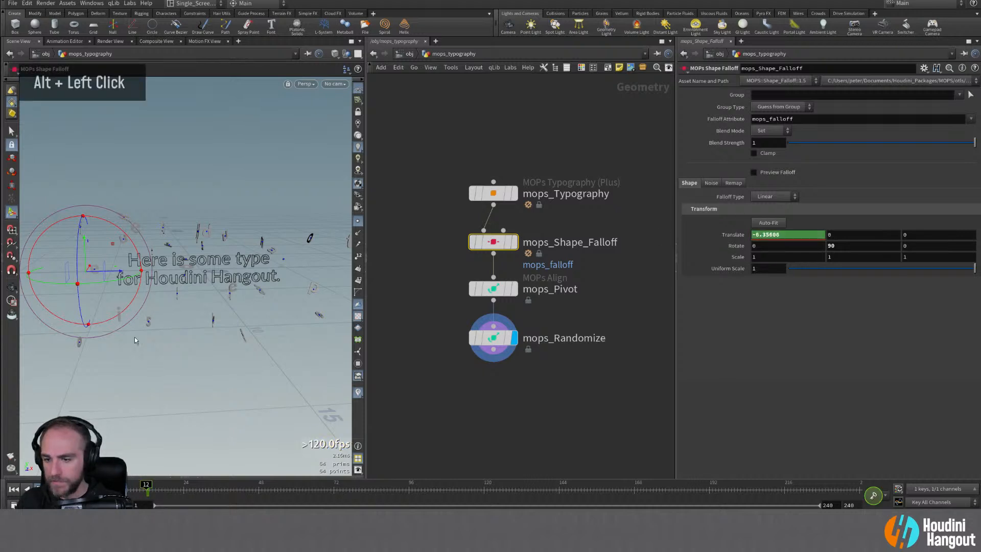
left_click_drag(121, 276, 103, 275)
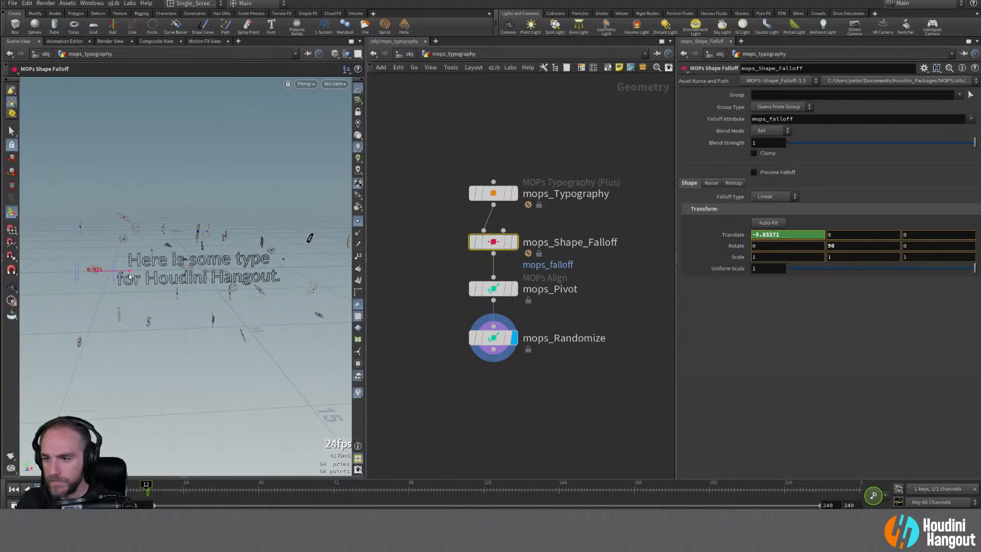
left_click_drag(129, 276, 131, 276)
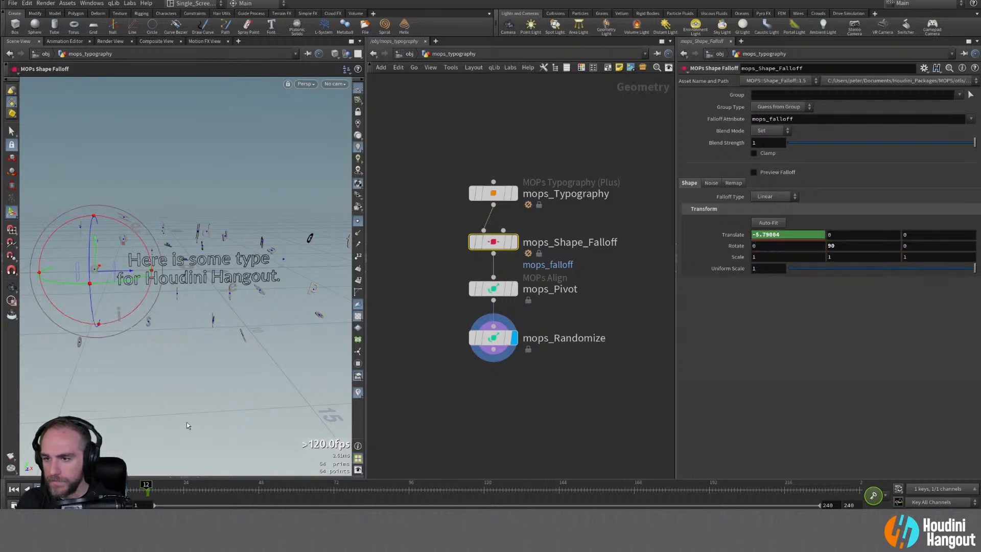
Step: Keyframe the falloff's X translation past the text's end at frame 60, to about 5.79, and scrub through the animation
left_click(296, 491)
left_click_drag(132, 275, 331, 273)
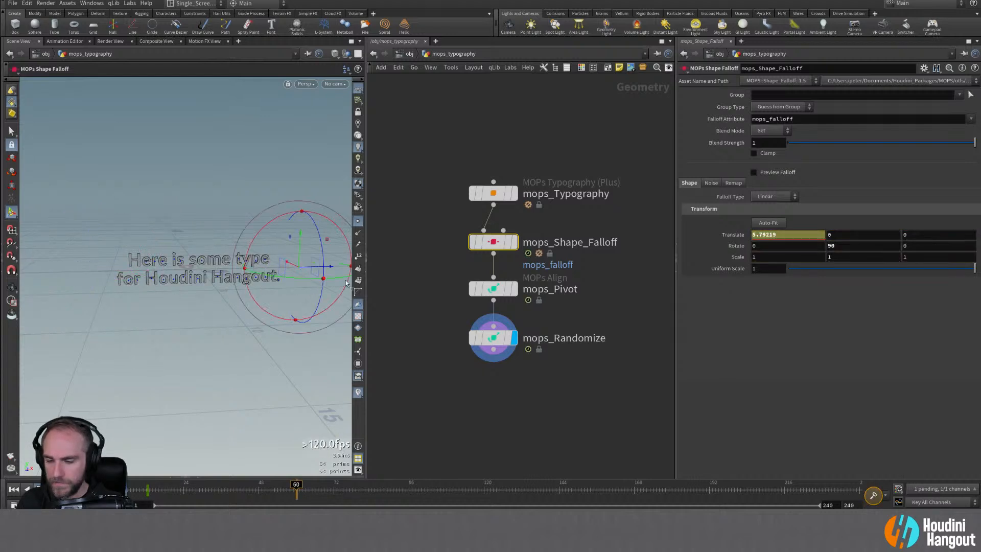
left_click(786, 235, "alt")
left_click_drag(298, 490, 116, 491)
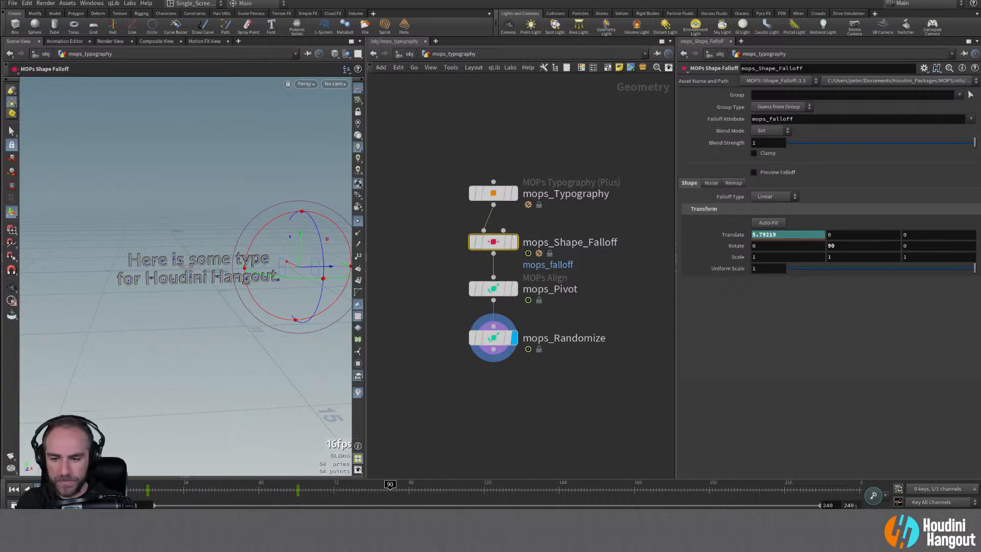
Step: Set the timeline's end frame to 84 and play the letter animation in the viewport
double_click(850, 505)
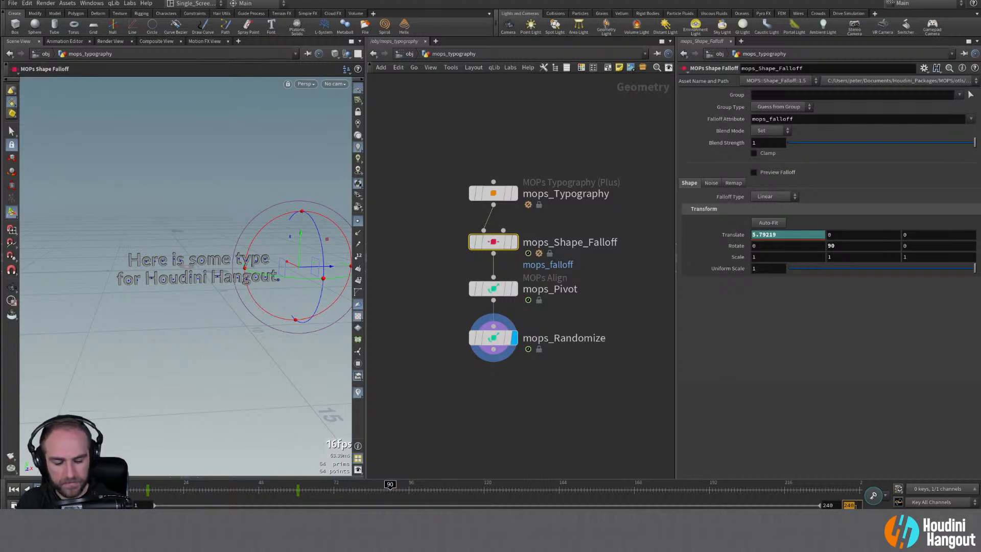
type("84")
key("Return")
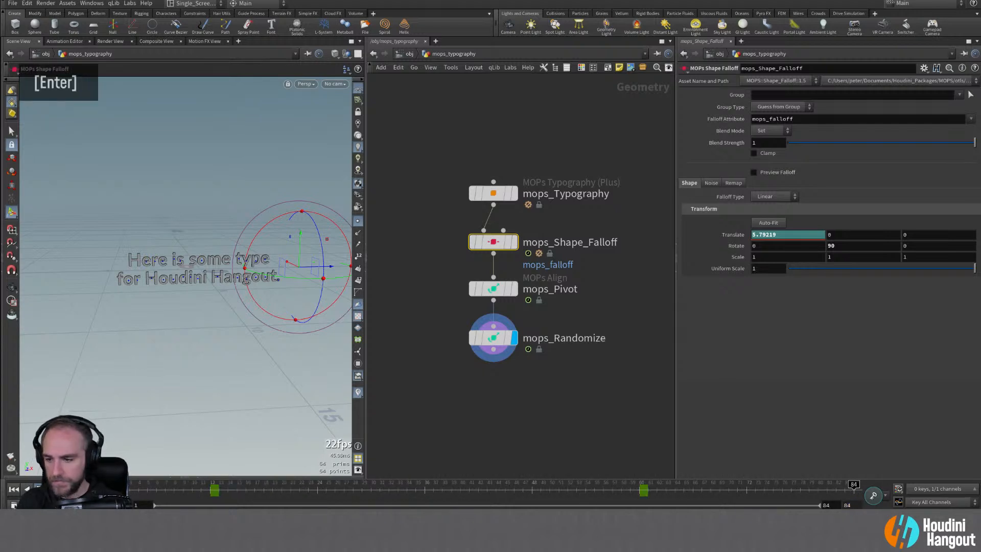
left_click(53, 489)
right_click_drag(175, 351, 244, 283, "alt")
left_click(482, 409)
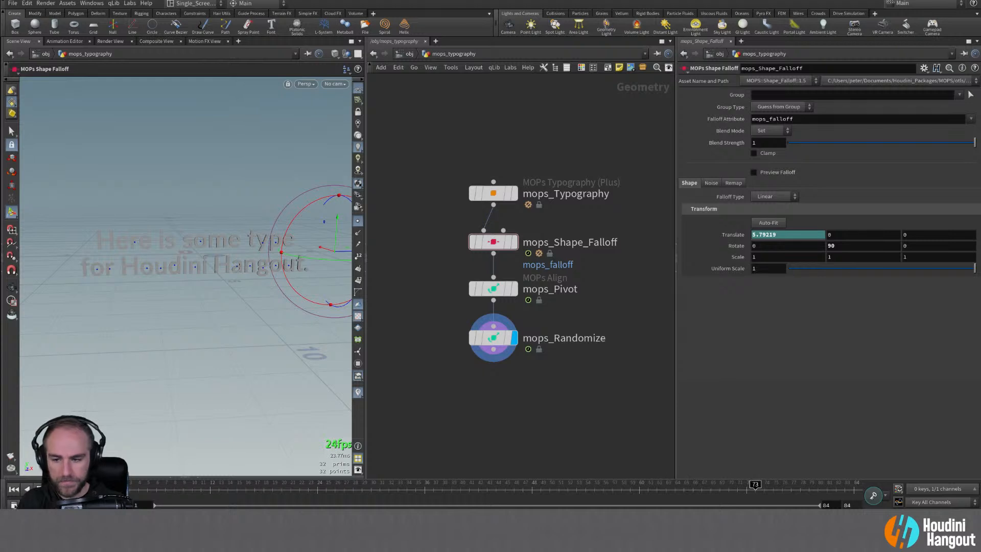
Step: Extend the timeline's end frame to 96
double_click(849, 505)
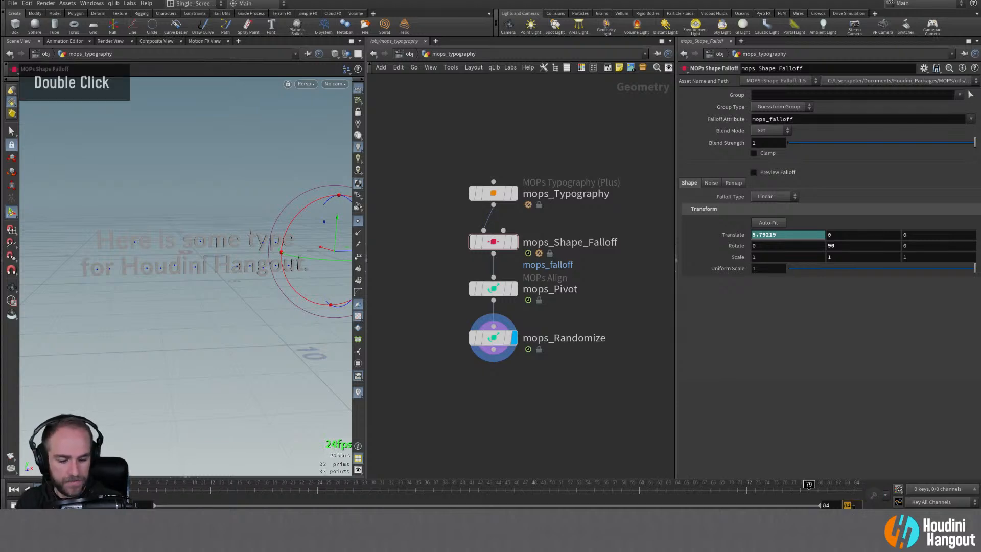
type("96")
key("Return")
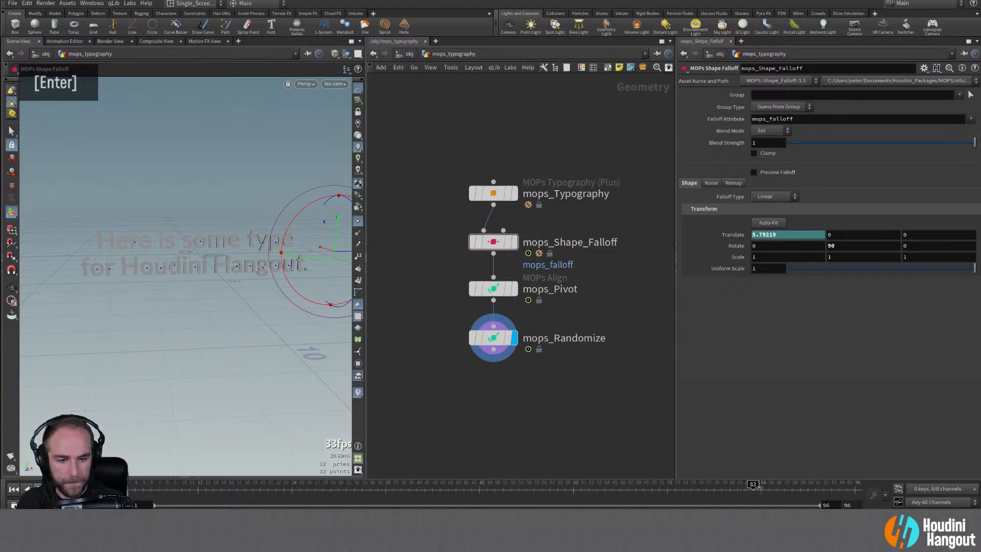
left_click_drag(760, 487, 724, 491)
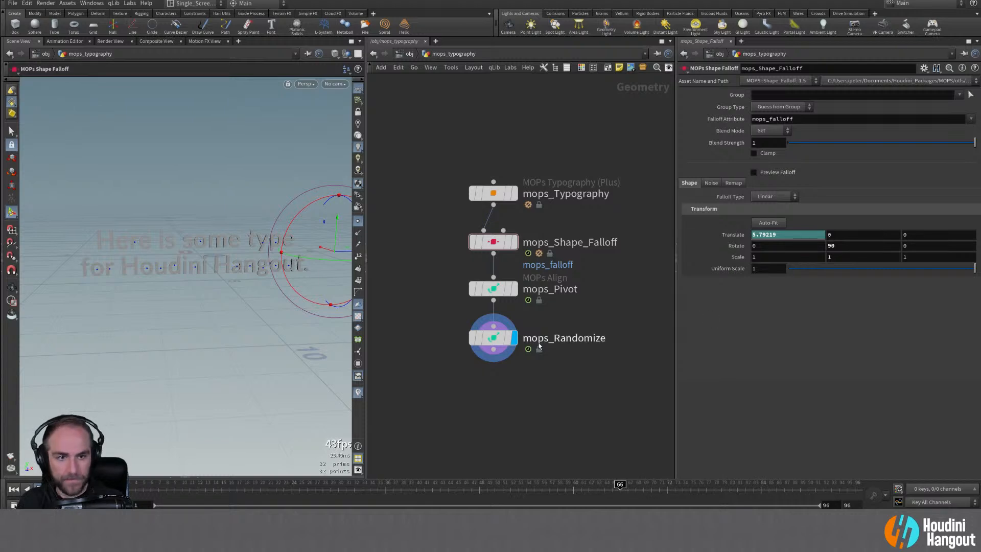
Step: Move the falloff's end keyframe from frame 60 to frame 84 and play back the slower letter animation
left_click(503, 339)
left_click(500, 245)
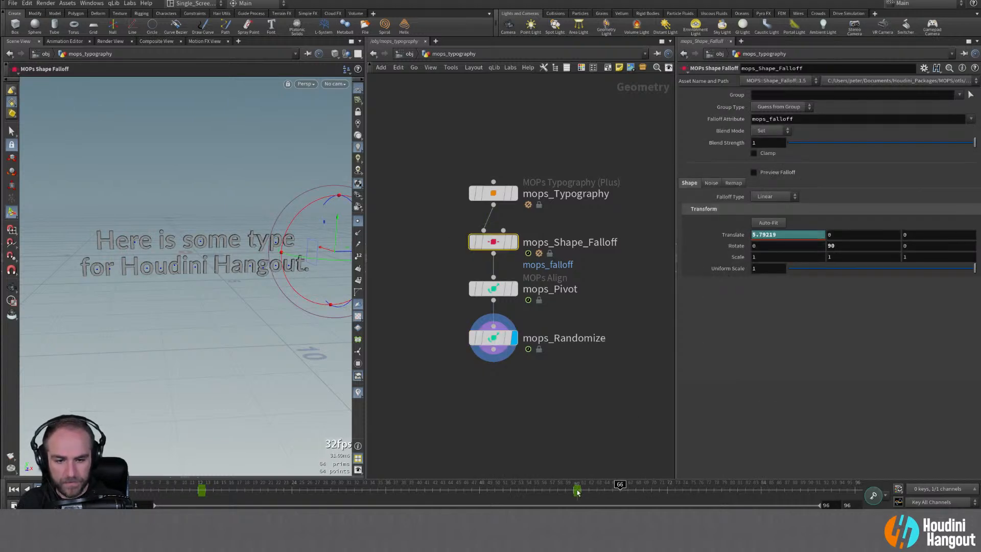
middle_click_drag(578, 492, 767, 499)
left_click_drag(620, 491, 201, 491)
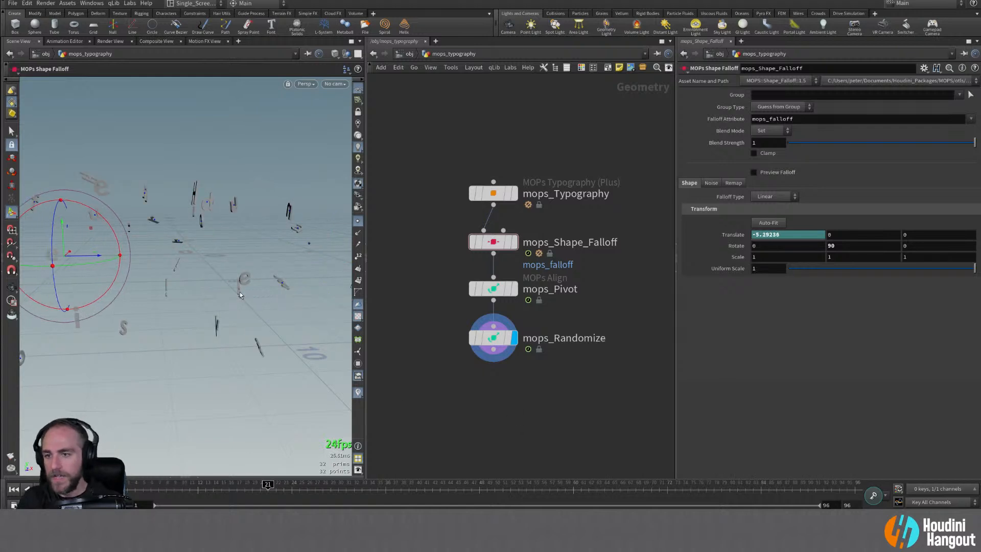
right_click_drag(57, 289, 98, 299, "alt")
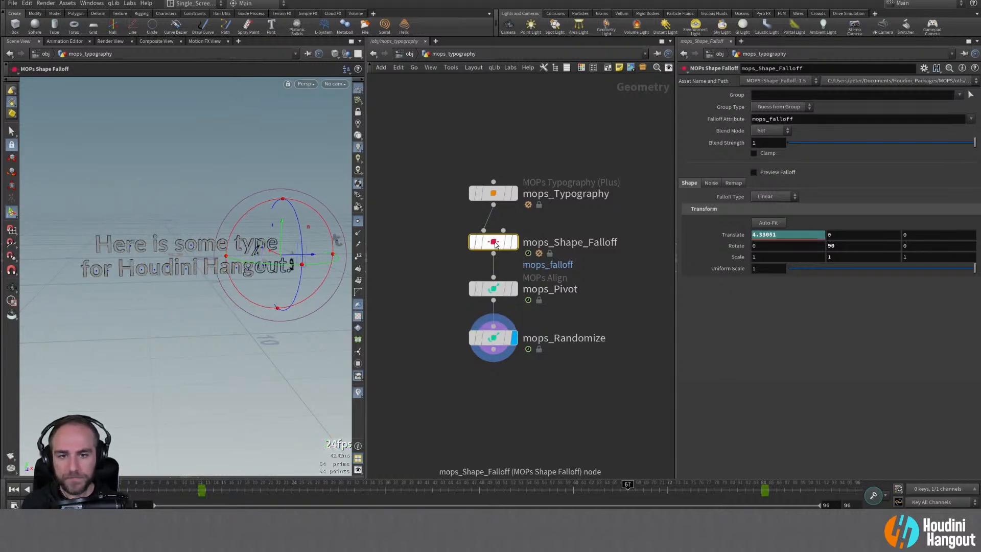
Step: Try weighted randomness for the position in mops_Randomize during playback and switch it off again
left_click(495, 289)
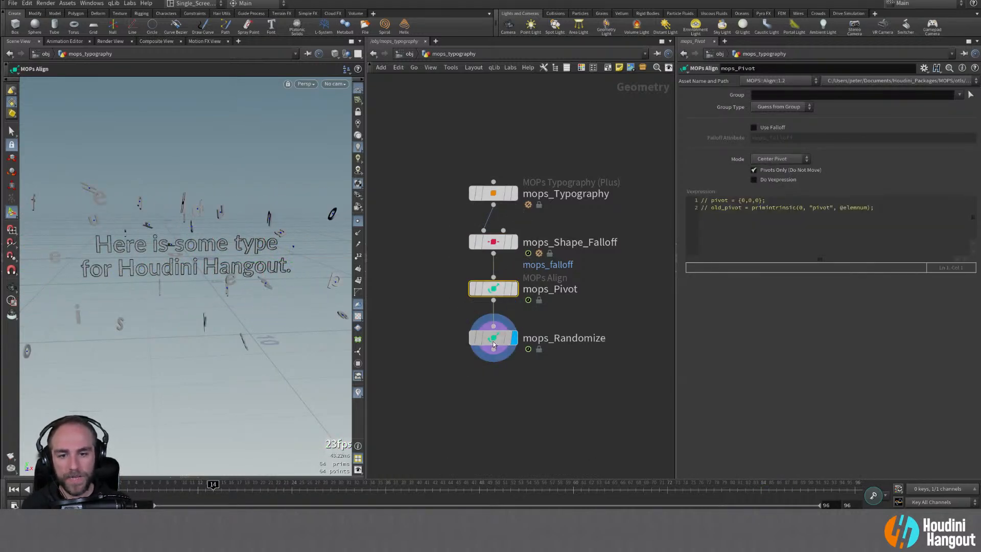
left_click(511, 338)
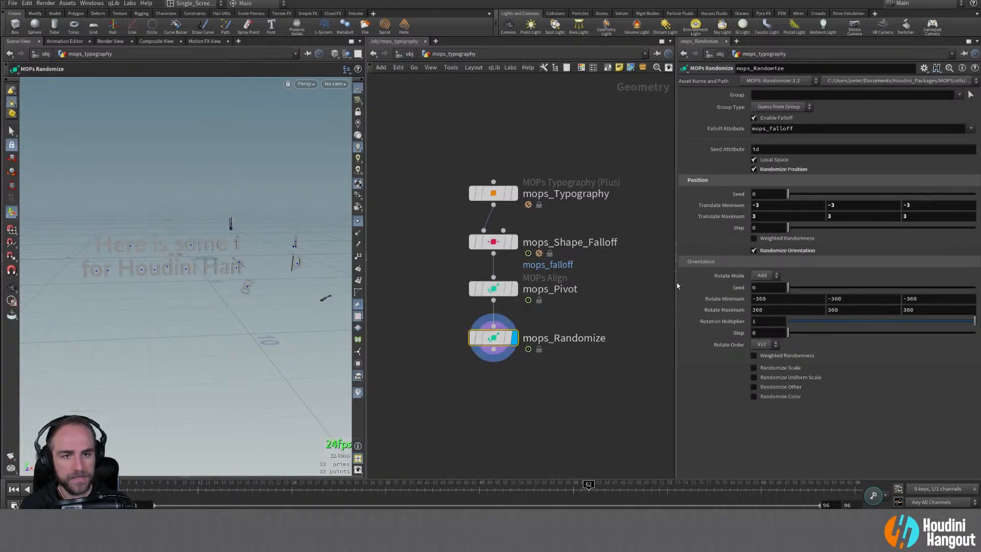
left_click(753, 238)
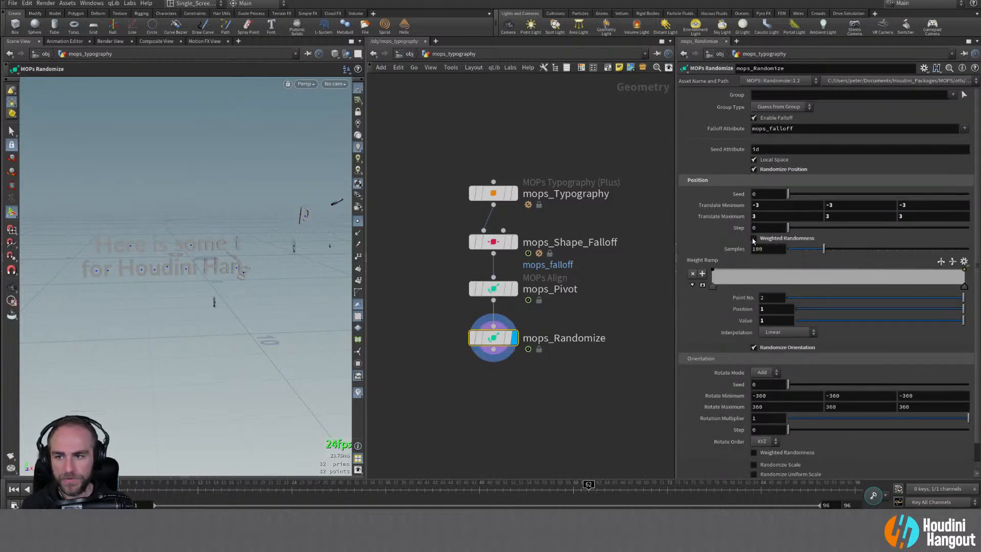
left_click(754, 239)
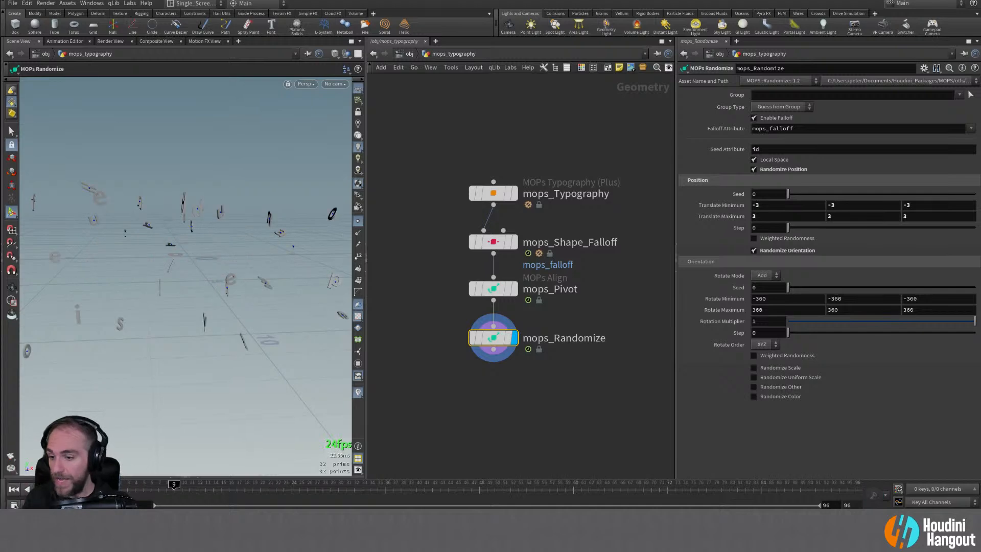
Step: Reopen the Geometry Spreadsheet and examine the point attributes of mops_Shape_Falloff, including textindex and textsymbol
left_click(485, 243)
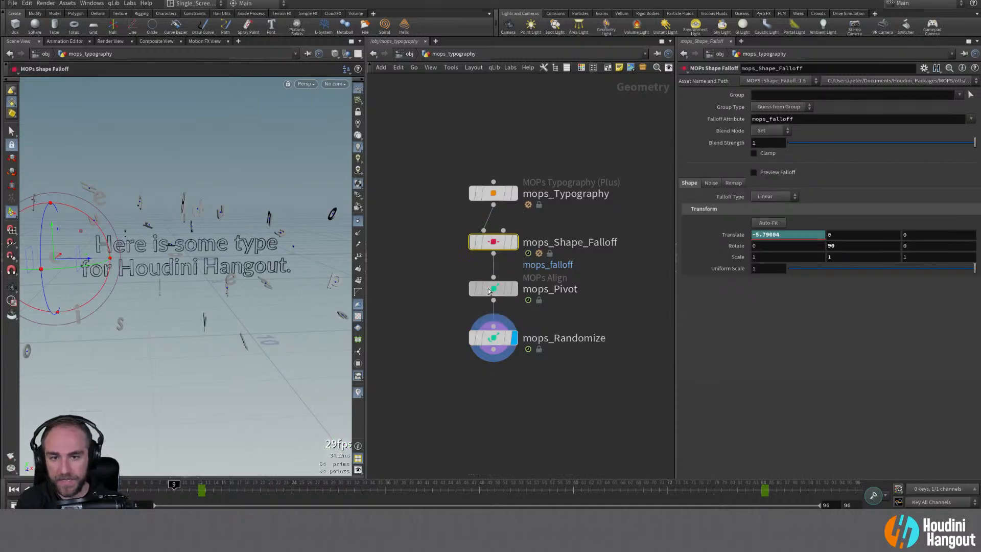
left_click(492, 288)
left_click(495, 245)
middle_click(498, 249)
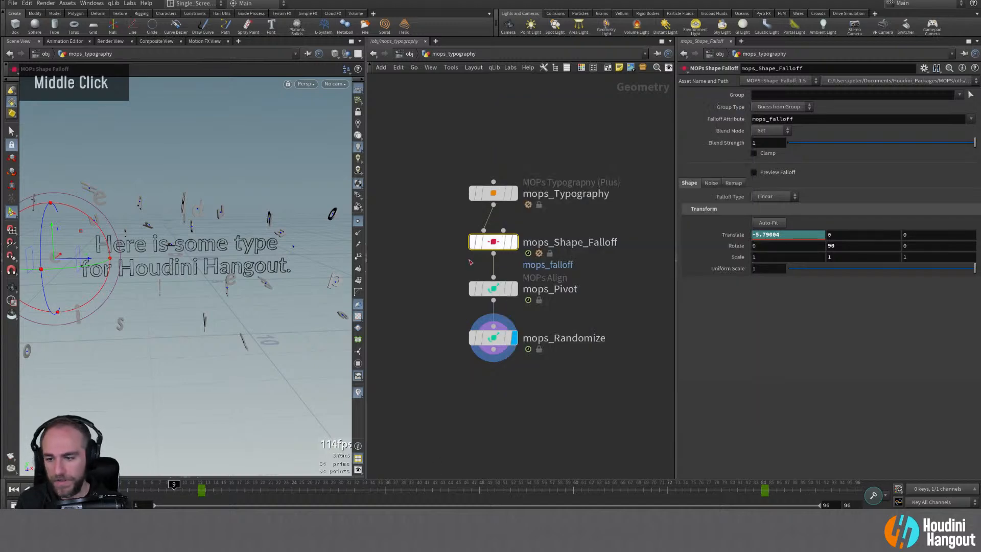
left_click(198, 476)
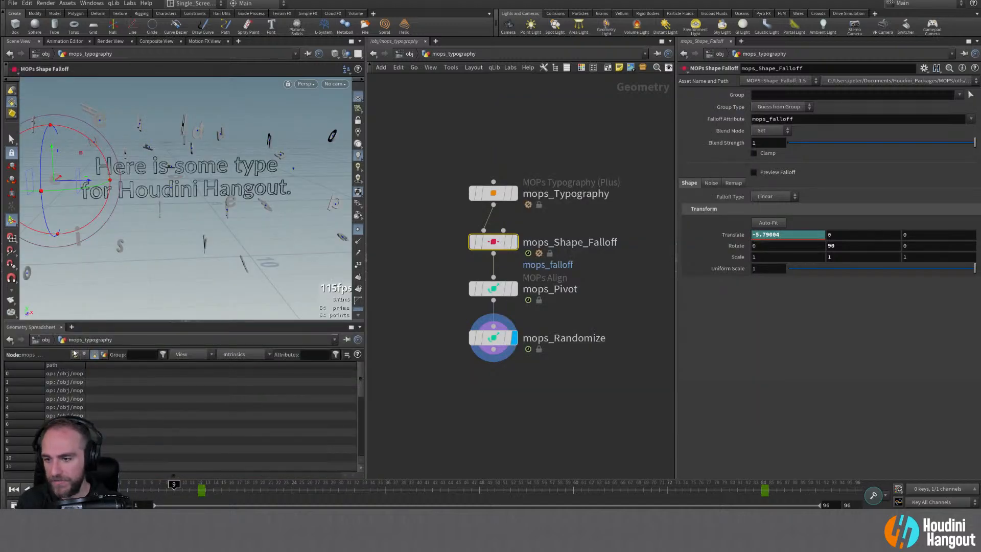
left_click_drag(169, 475, 179, 475)
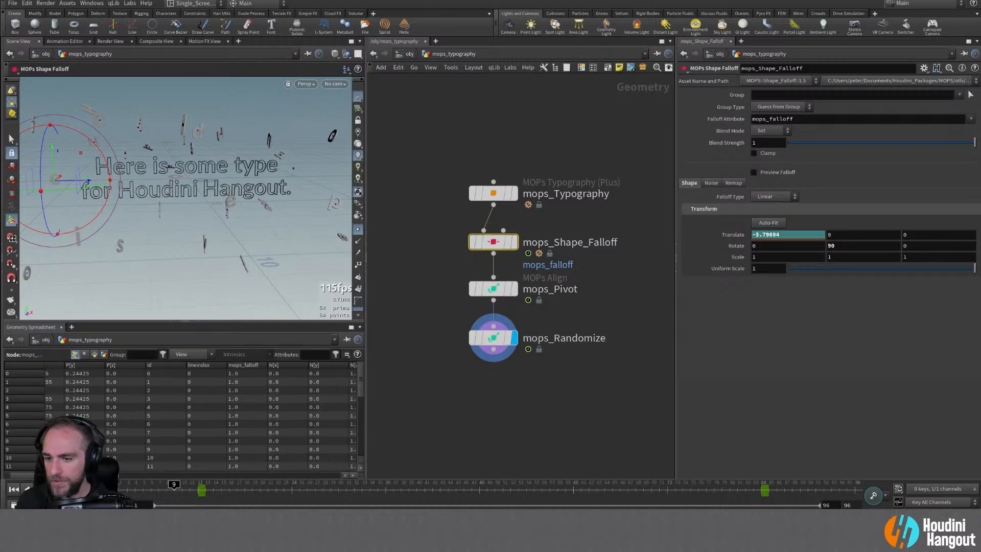
left_click_drag(92, 475, 303, 482)
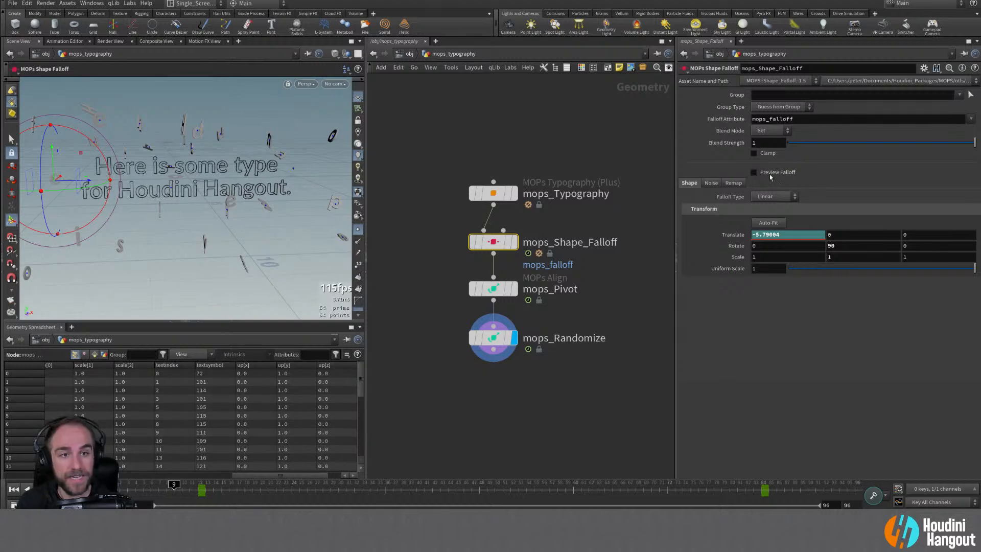
Step: Set the seed attribute of mops_Randomize to textsymbol
left_click(487, 337)
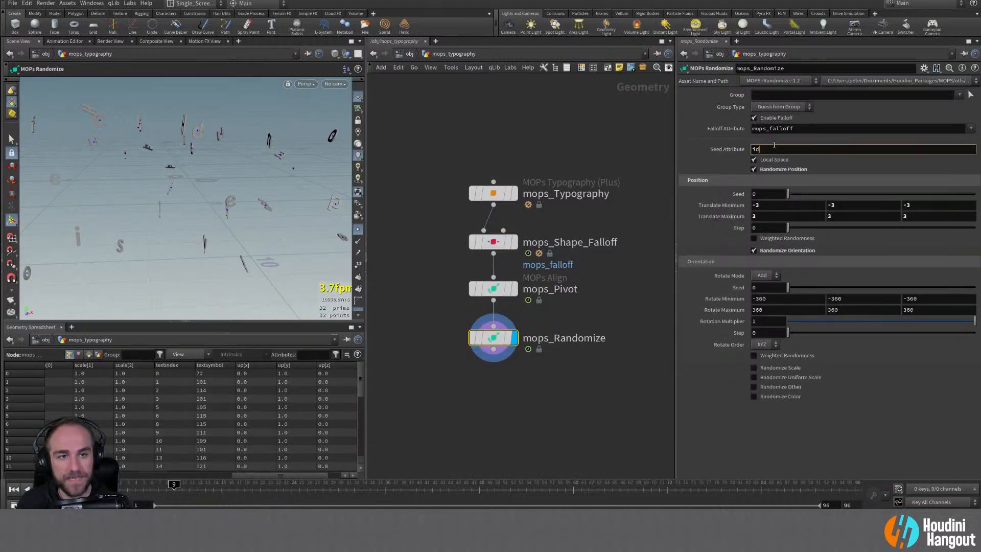
double_click(774, 146)
type("TEXT")
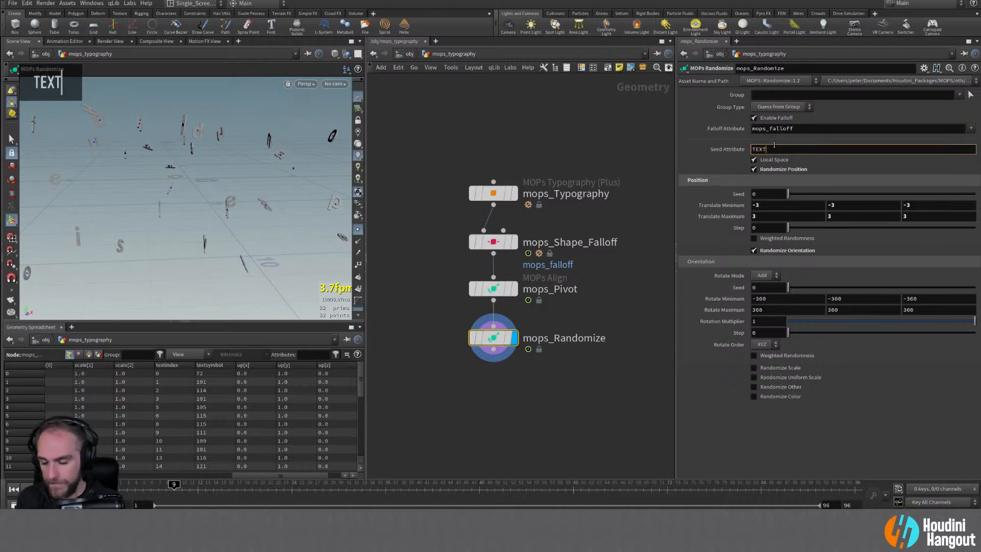
type("S")
key("Caps_Lock")
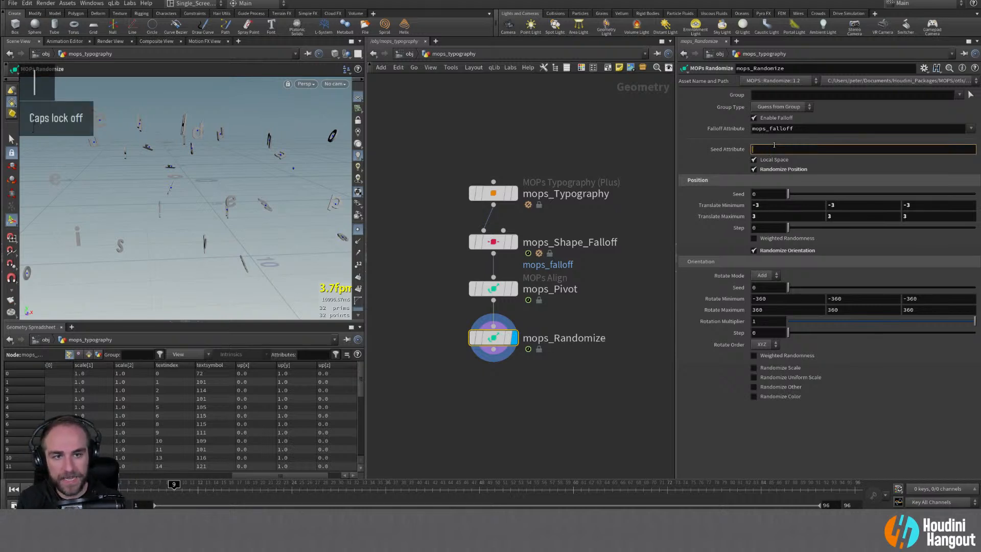
key("BackSpace")
key("BackSpace")
key("BackSpace")
key("BackSpace")
key("BackSpace")
type("textsymbol")
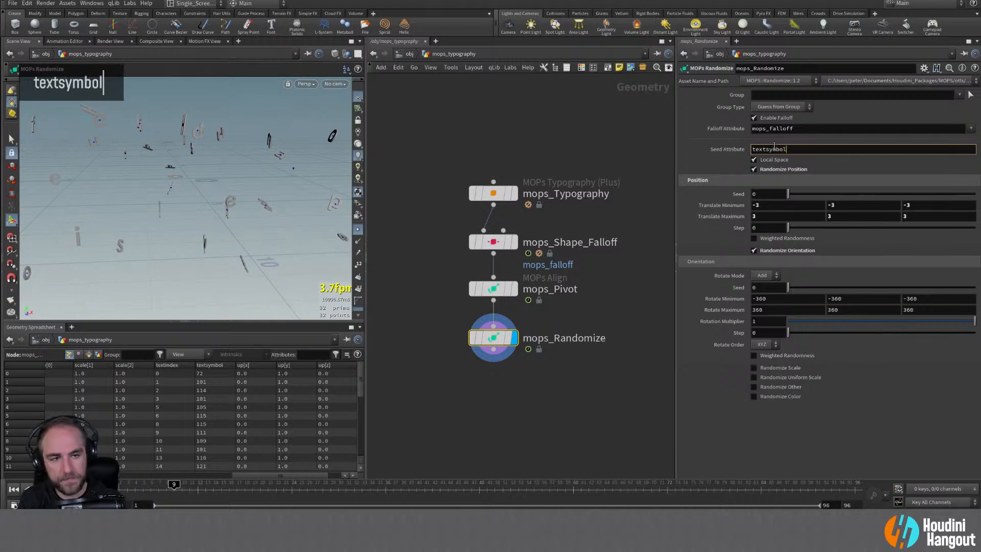
key("Return")
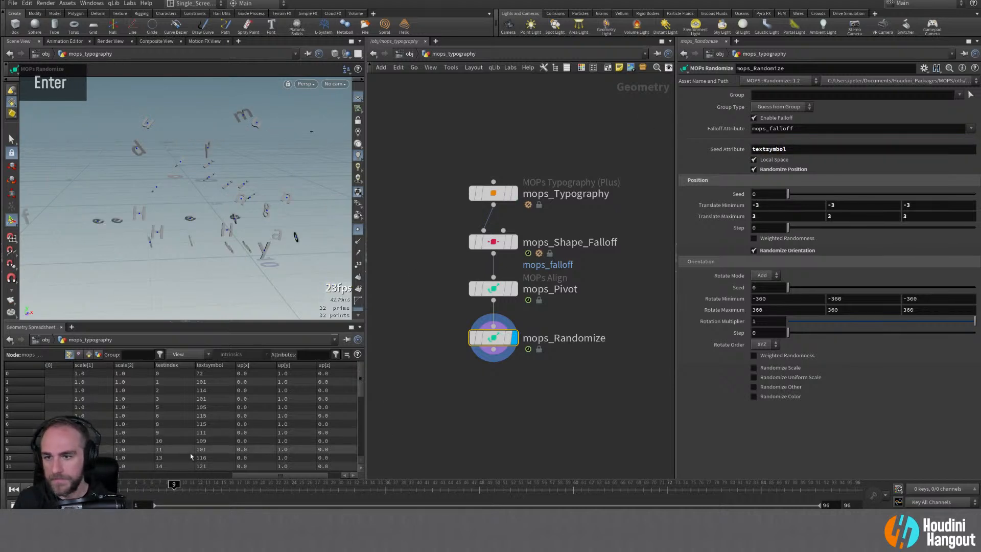
Step: Scrub the animation to frame 15 and inspect how the letters scatter when seeded by their symbol
left_click_drag(176, 484, 149, 484)
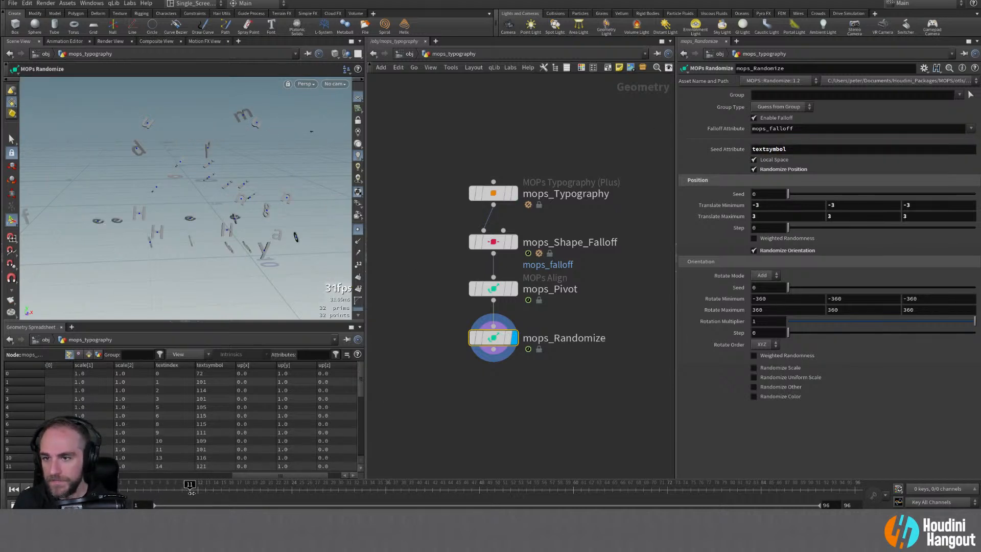
mouse_move(243, 494)
left_mouse_down()
mouse_move(291, 485)
mouse_move(665, 484)
mouse_move(388, 485)
mouse_move(269, 501)
mouse_move(400, 485)
mouse_move(557, 485)
mouse_move(229, 485)
left_mouse_up()
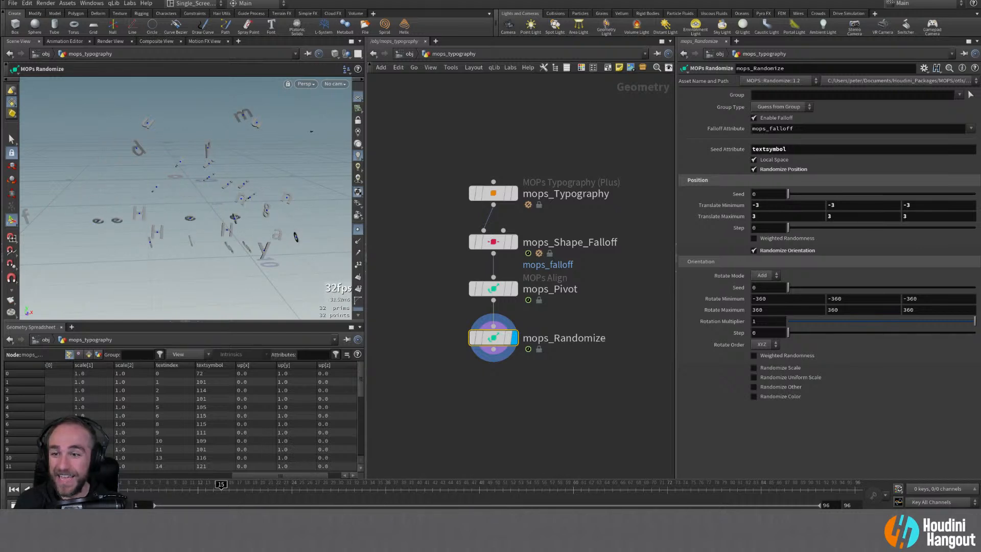
left_click_drag(212, 230, 273, 202, "alt")
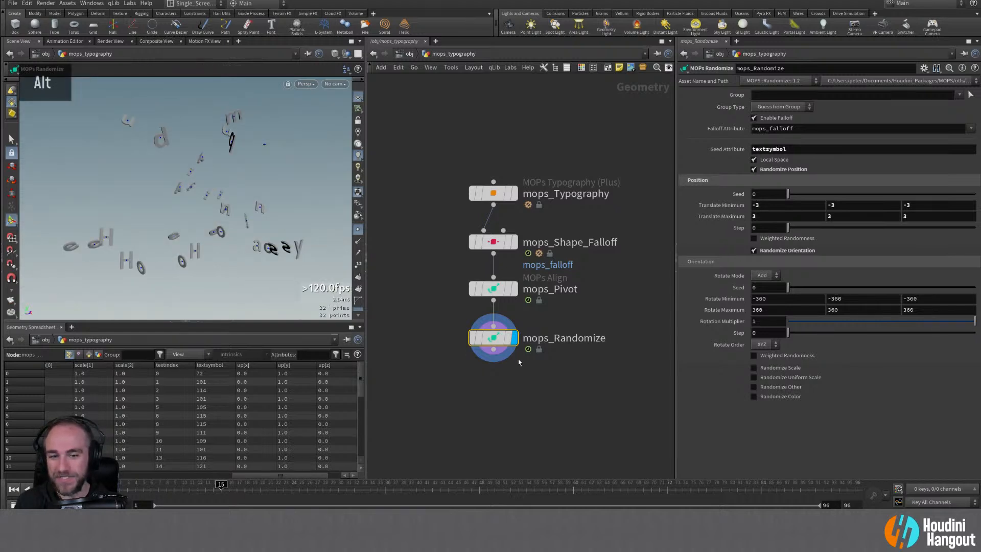
Step: Review the remap, shape and noise settings of mops_Shape_Falloff
left_click(493, 242)
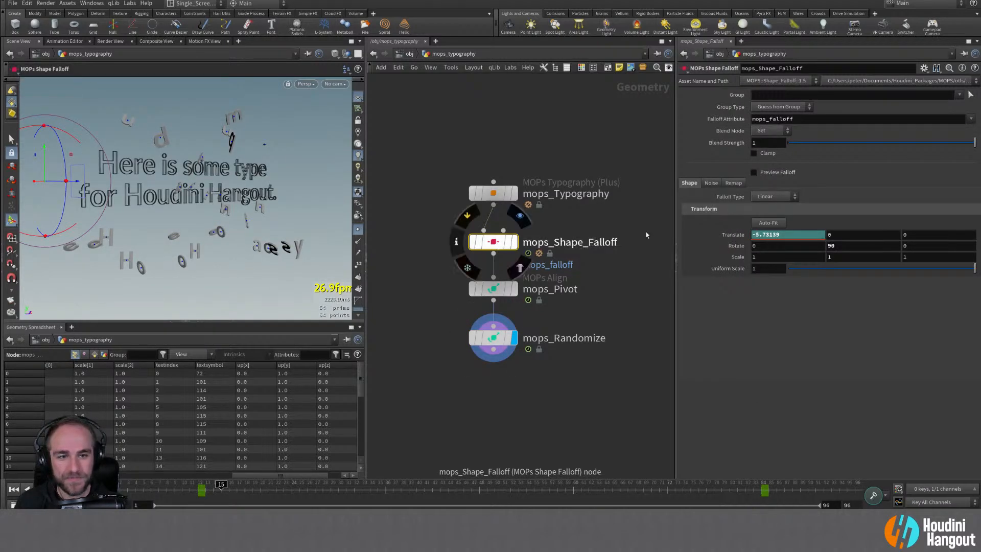
left_click(733, 183)
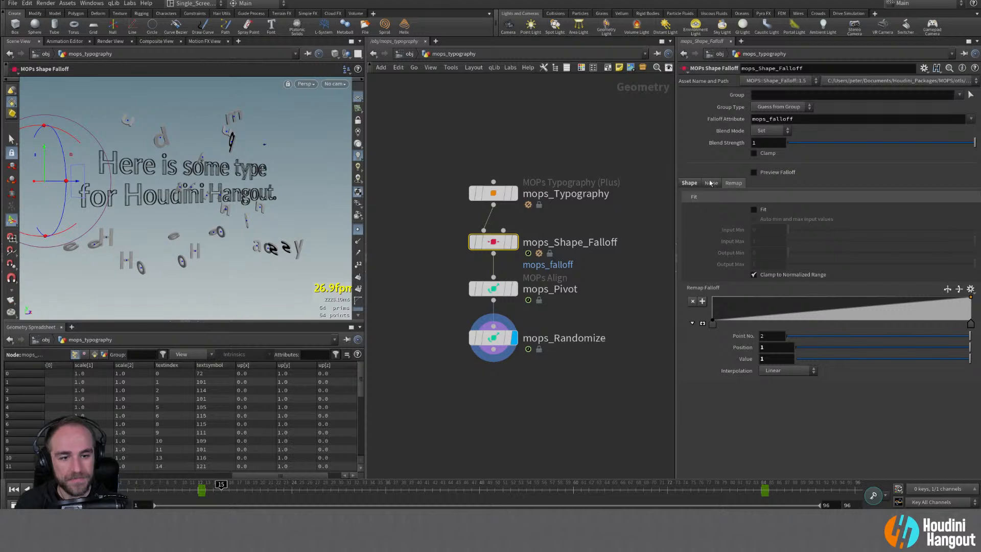
left_click(689, 183)
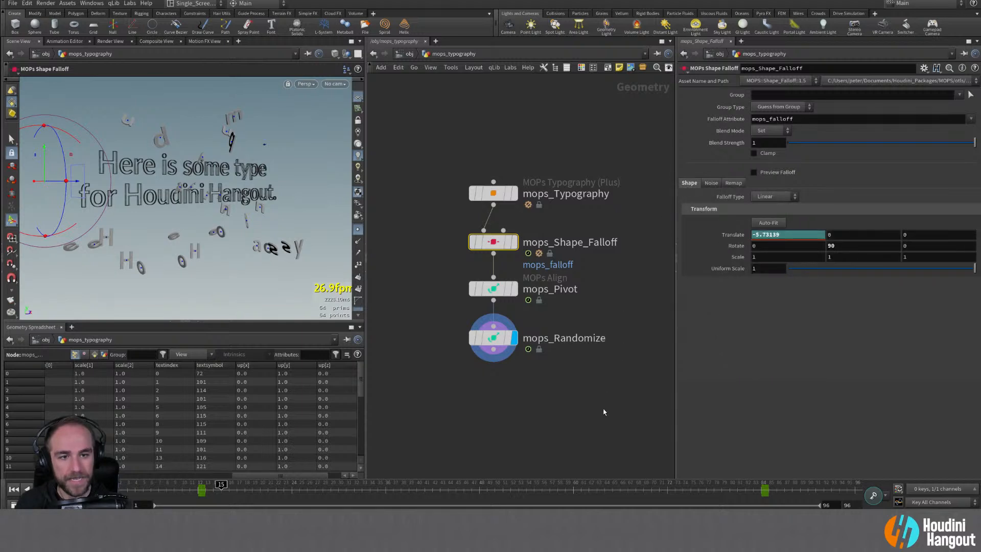
left_click(783, 199)
left_click(709, 183)
left_click(709, 183)
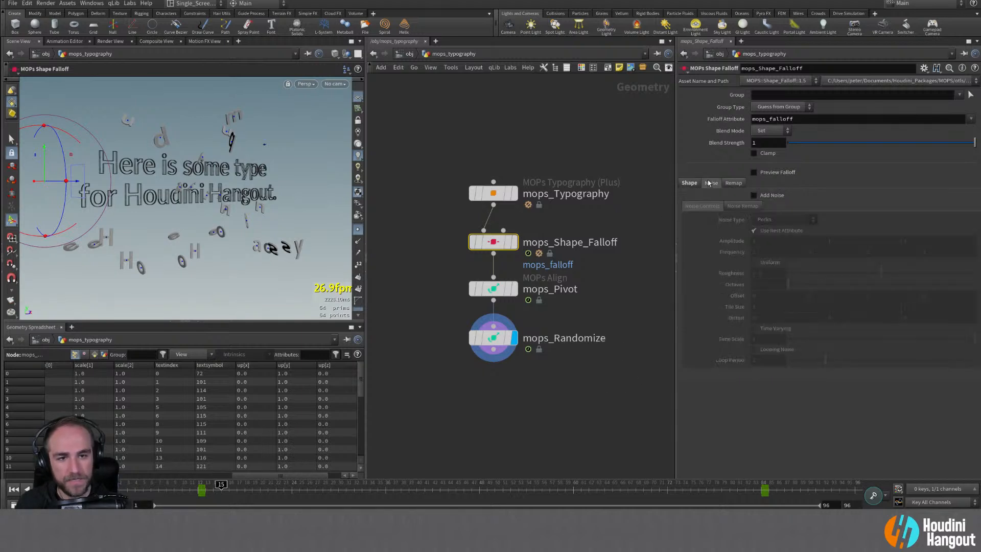
left_click(689, 183)
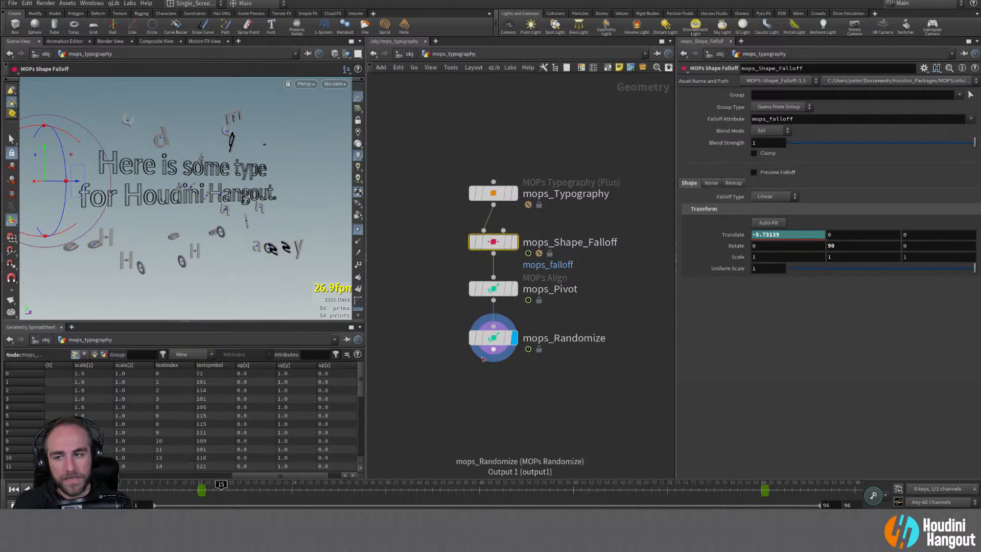
Step: Find the word attribute in the mops_Randomize point data and set the node's seed attribute to wordindex
left_click(488, 337)
mouse_move(485, 341)
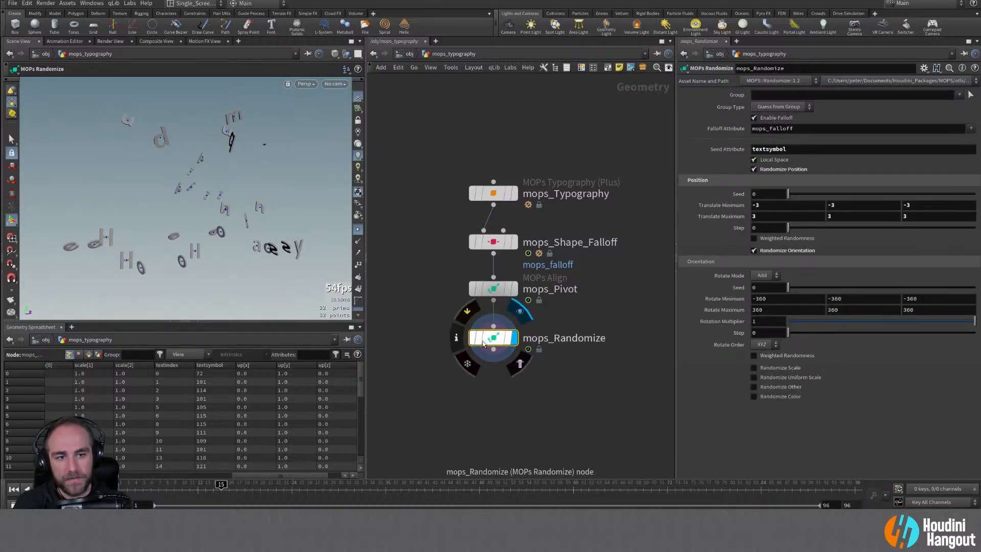
left_click_drag(243, 476, 266, 482)
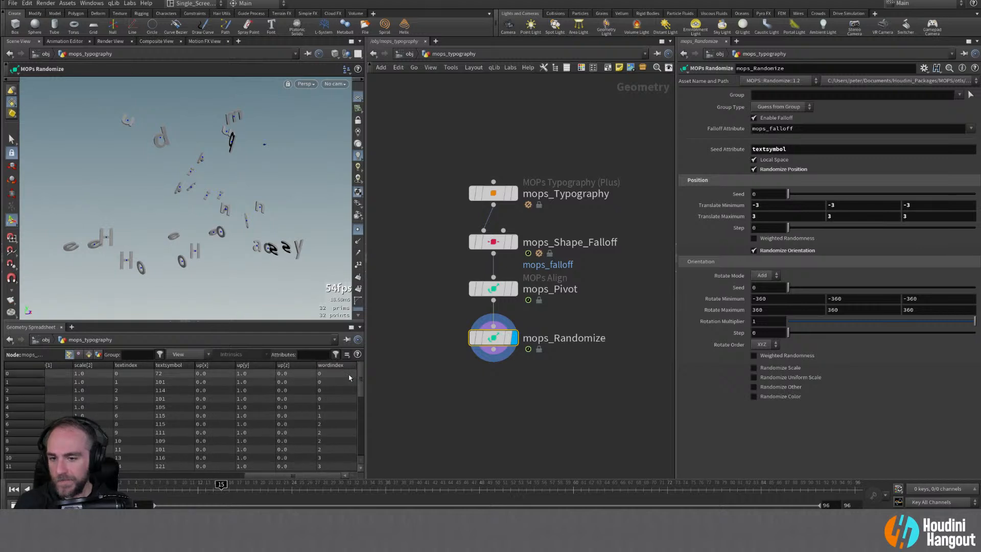
double_click(788, 149)
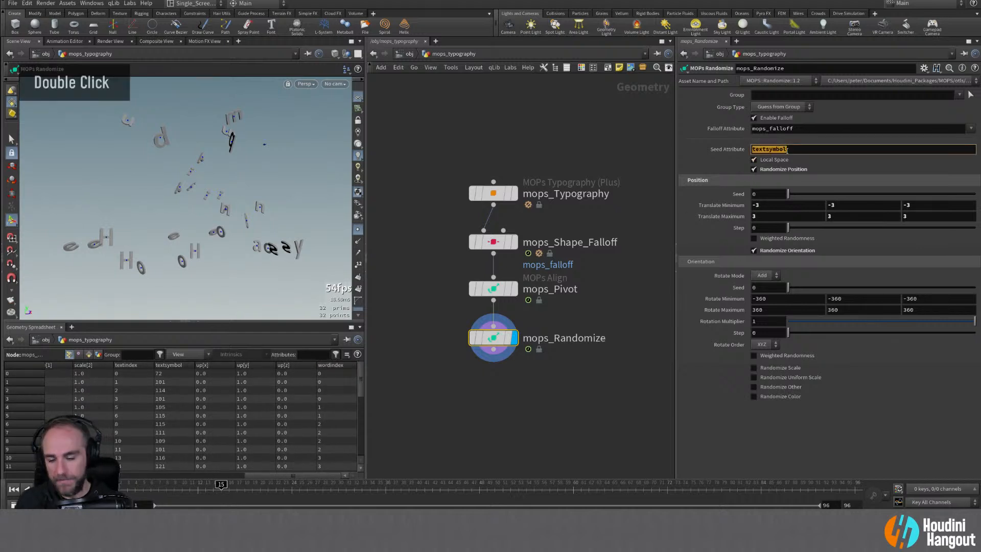
type("word inde")
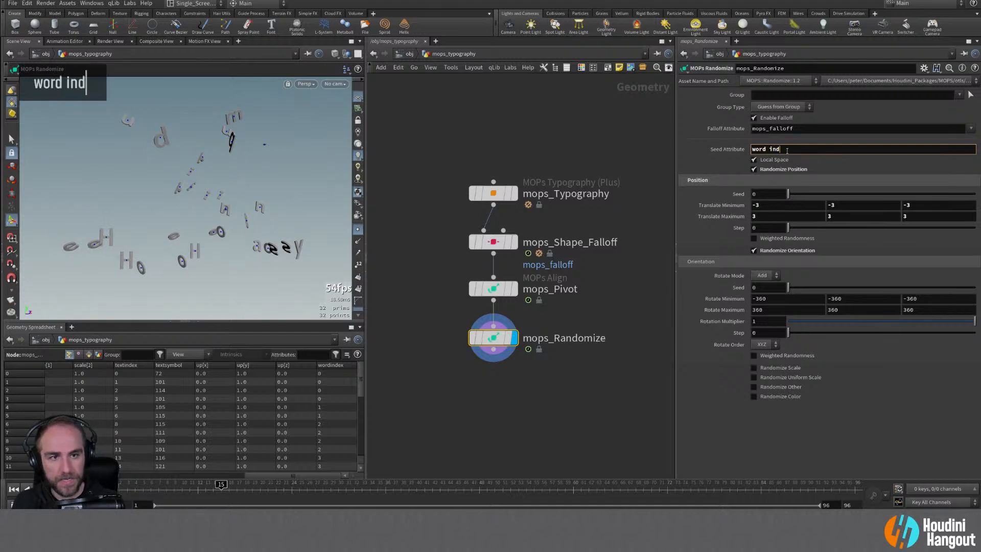
key("BackSpace")
key("BackSpace")
key("BackSpace")
key("BackSpace")
key("BackSpace")
type("index")
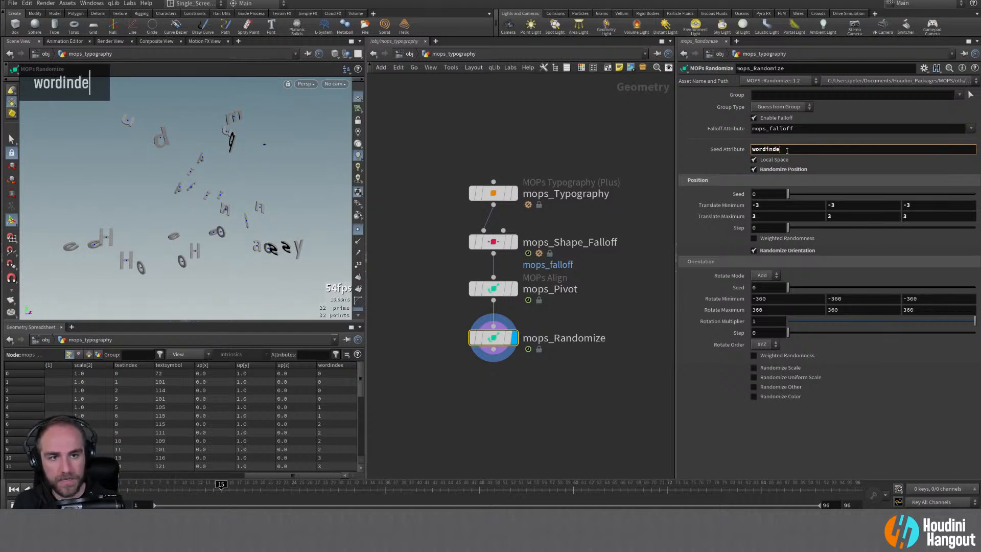
key("Return")
Step: Scrub the animation to frame 20 and inspect how whole words move together
right_click_drag(218, 193, 193, 192, "alt")
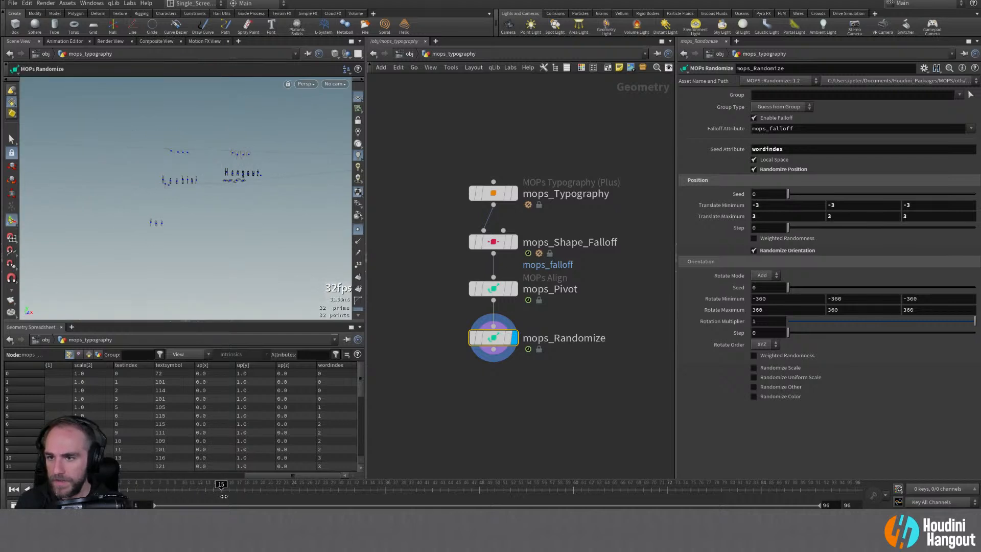
left_click_drag(284, 503, 261, 506)
right_click(238, 201, "alt")
right_click_drag(204, 189, 240, 194, "alt")
left_click_drag(240, 194, 255, 204, "alt")
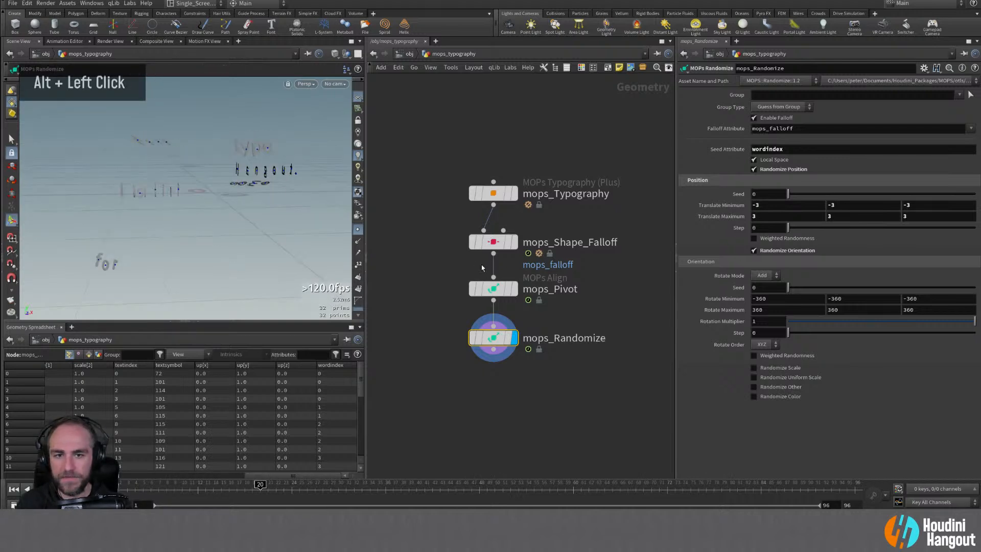
Step: Review the mops_Typography settings for outlines, bevel and extrusion, attributes, global transform, kerning and bounding box
left_click(484, 245)
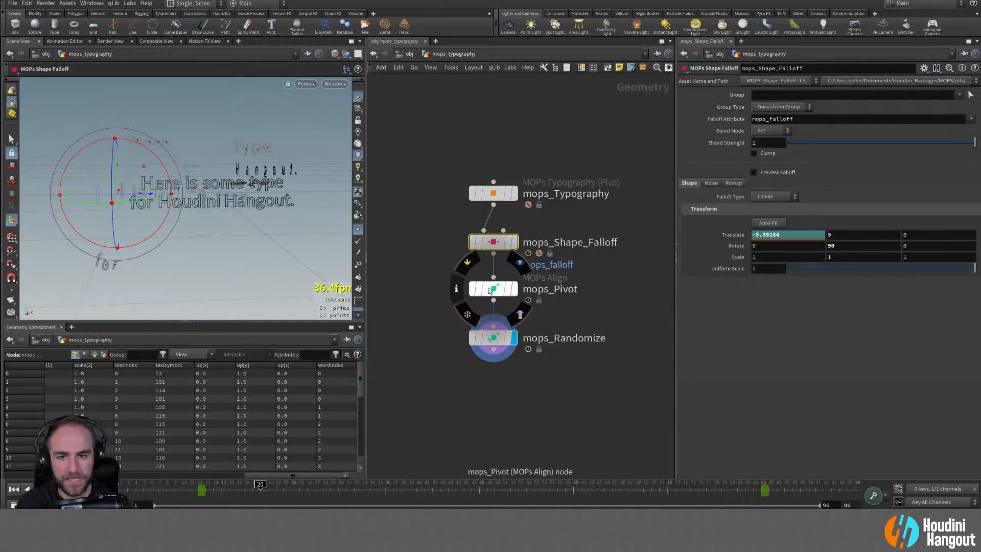
left_click(493, 193)
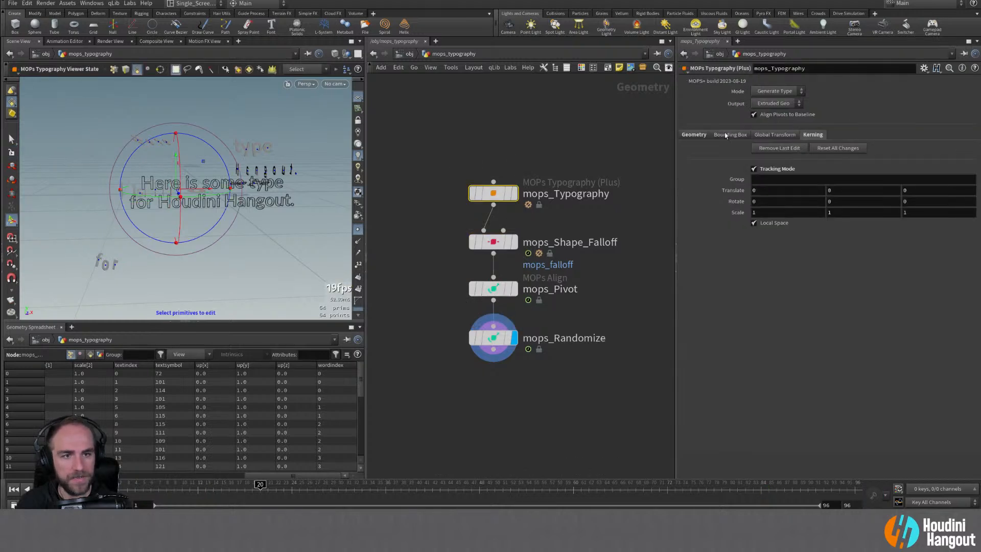
left_click(696, 134)
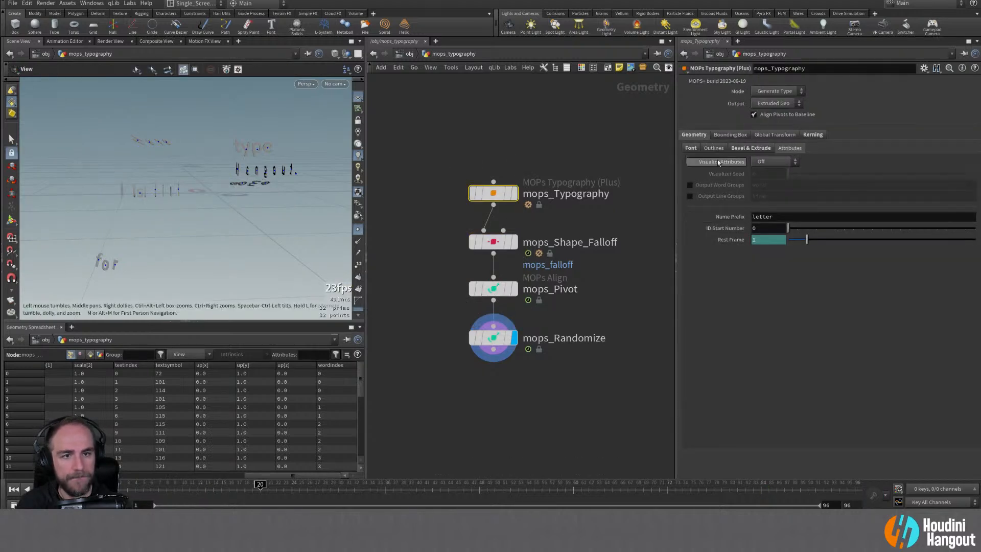
left_click(691, 148)
left_click(713, 149)
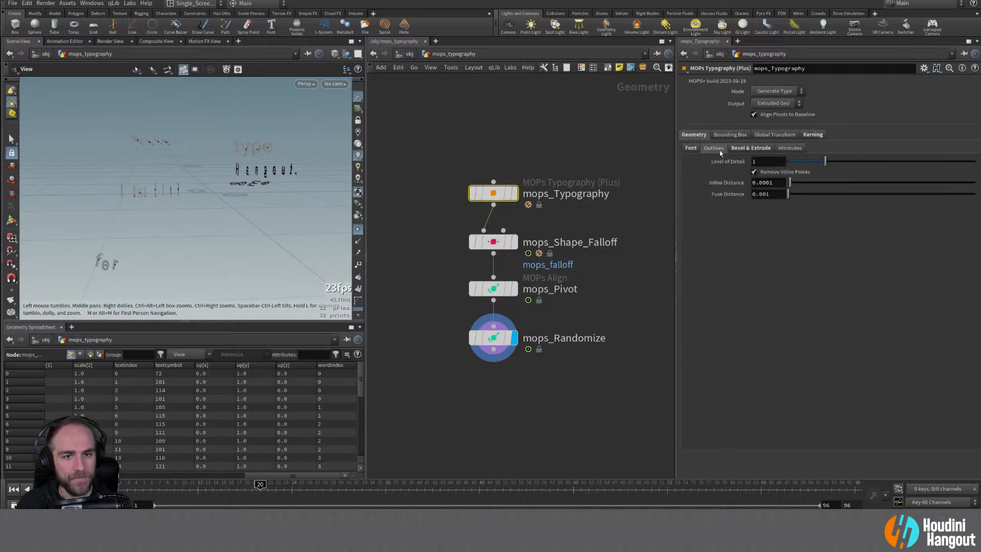
left_click(745, 149)
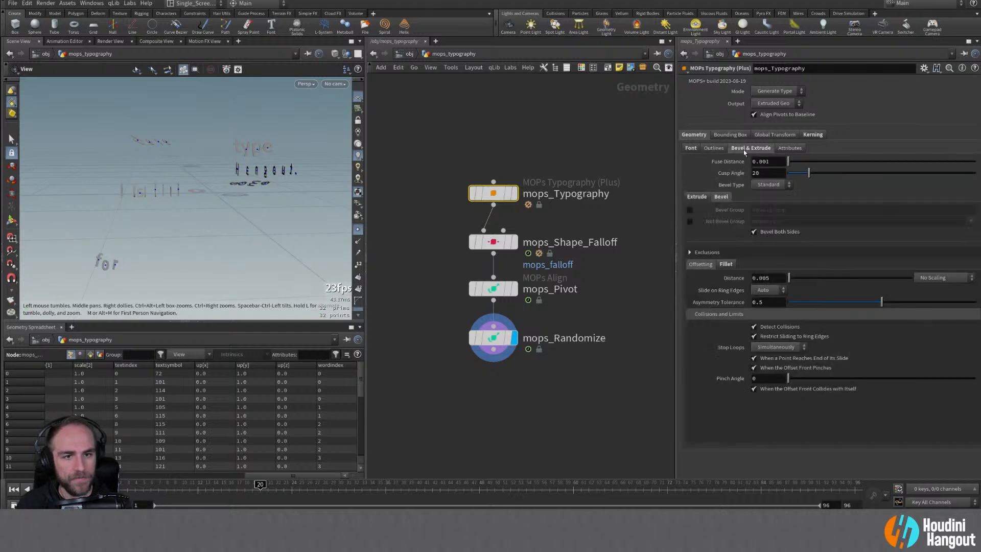
left_click(799, 148)
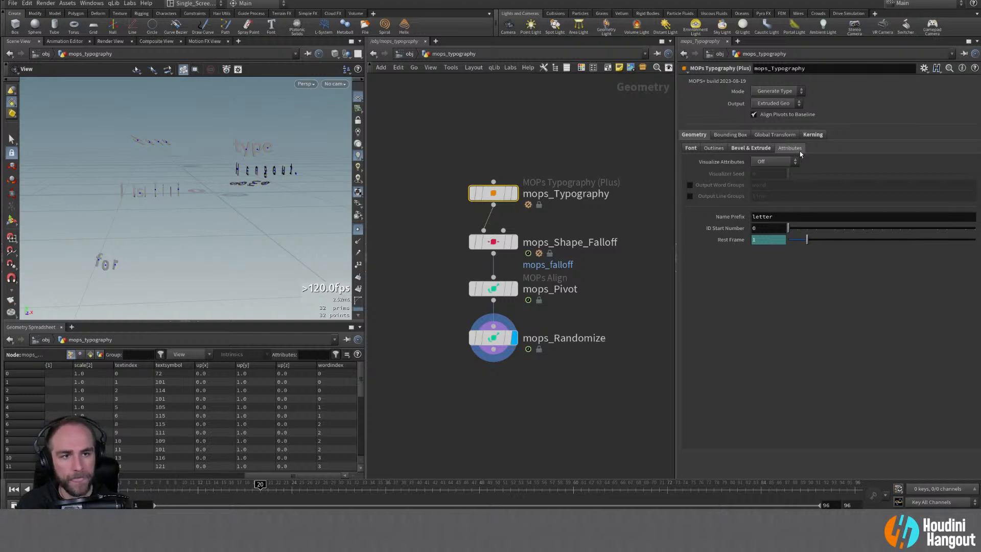
left_click(761, 135)
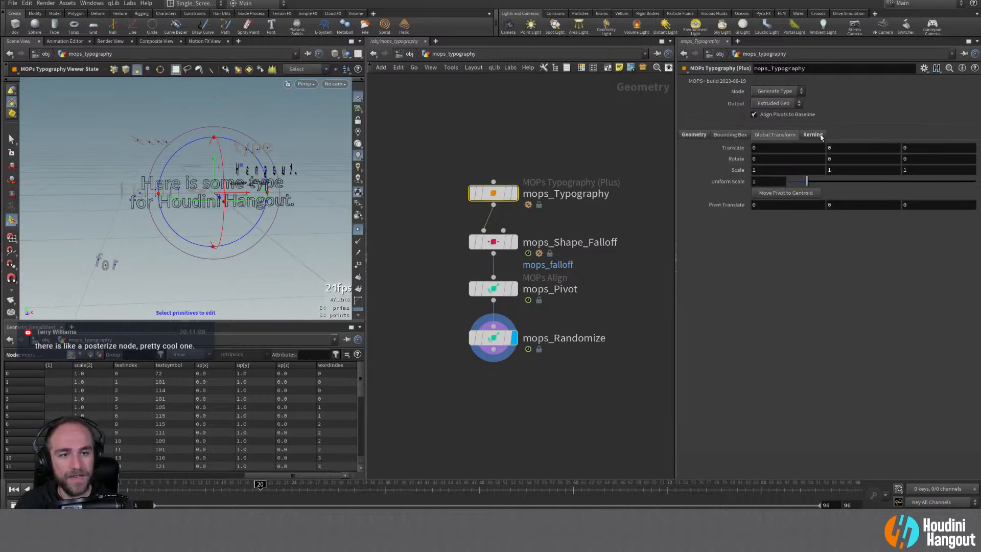
left_click(817, 135)
left_click(741, 134)
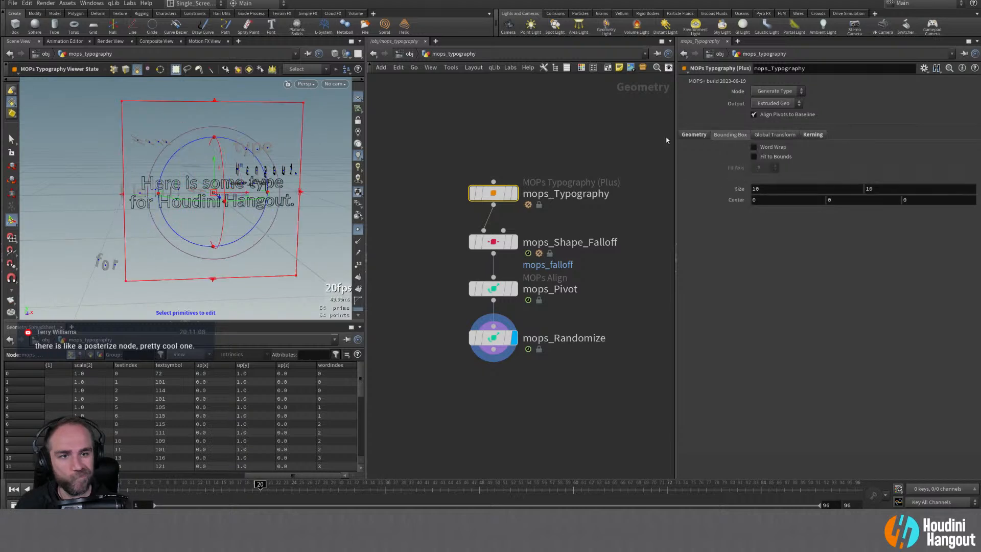
left_click(695, 134)
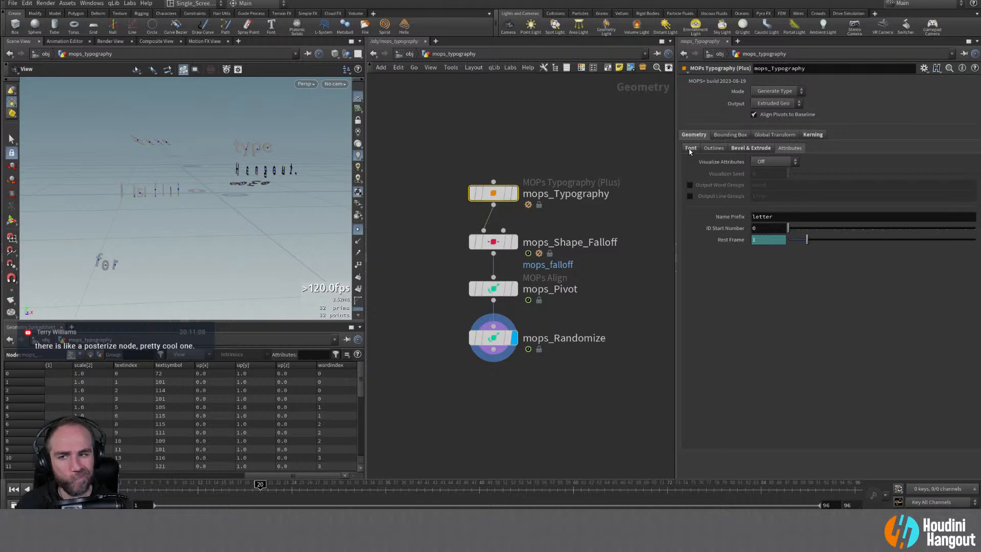
Step: Look through the available alignment modes of mops_Pivot and keep Center Pivot
left_click(503, 291)
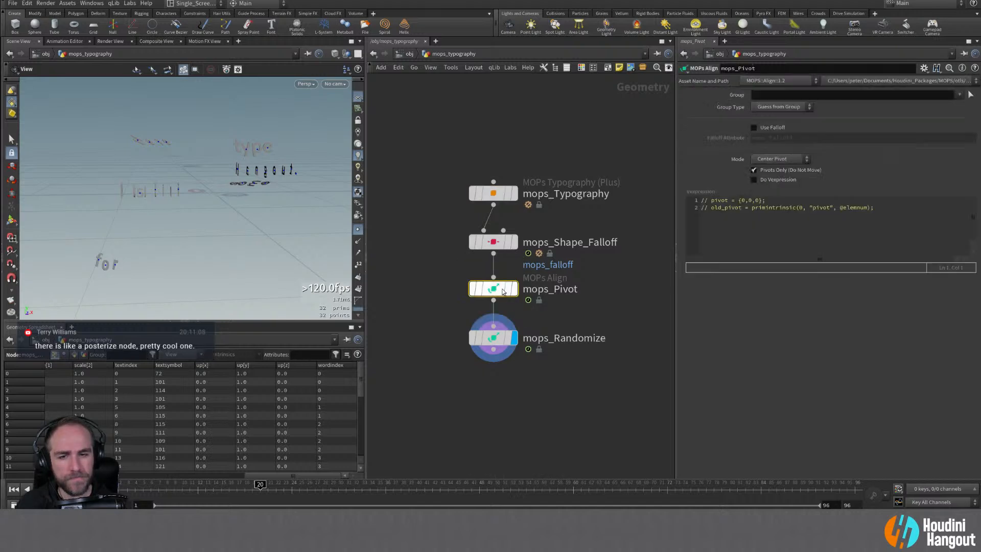
left_click(787, 160)
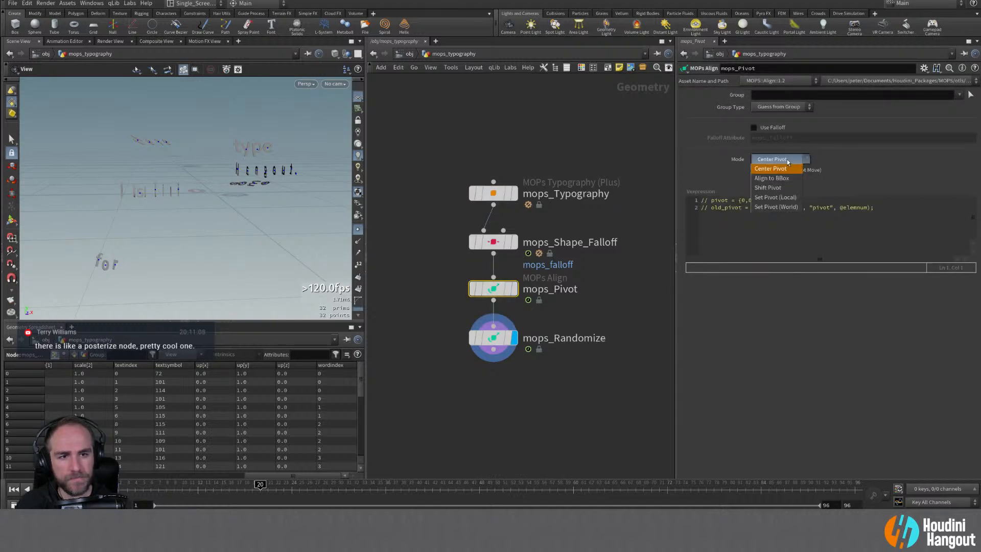
left_click(787, 161)
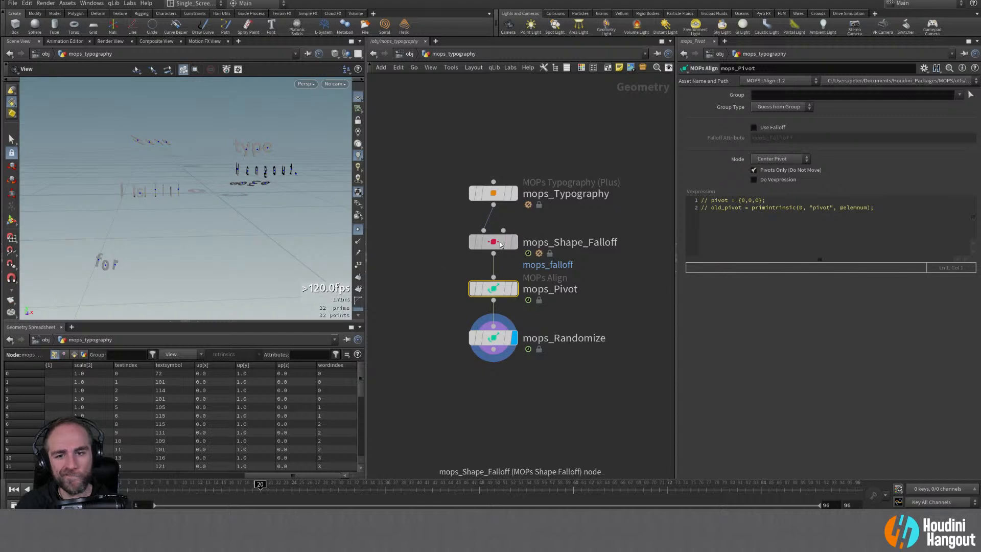
Step: Review the shape, noise, remap and blend mode settings of mops_Shape_Falloff
left_click(500, 244)
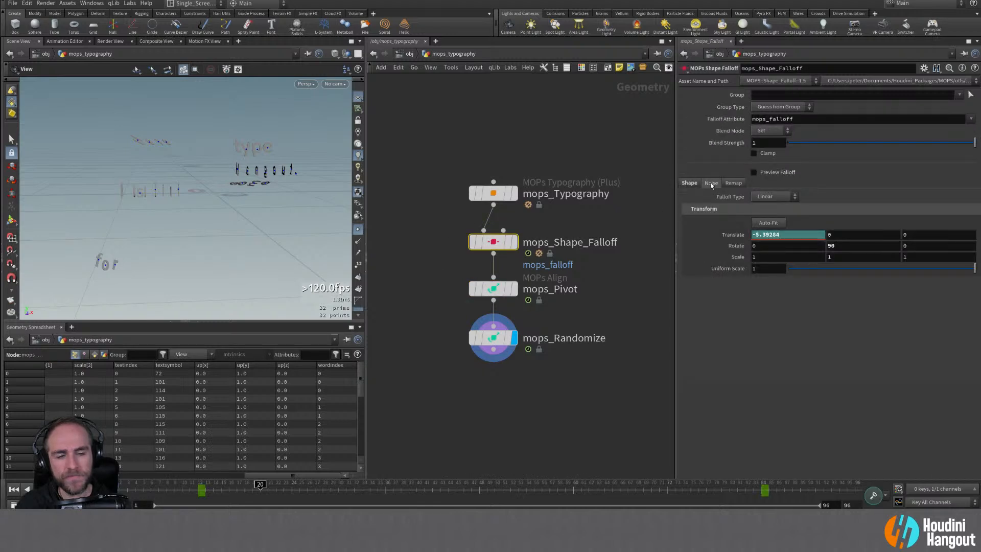
left_click(711, 184)
left_click(733, 183)
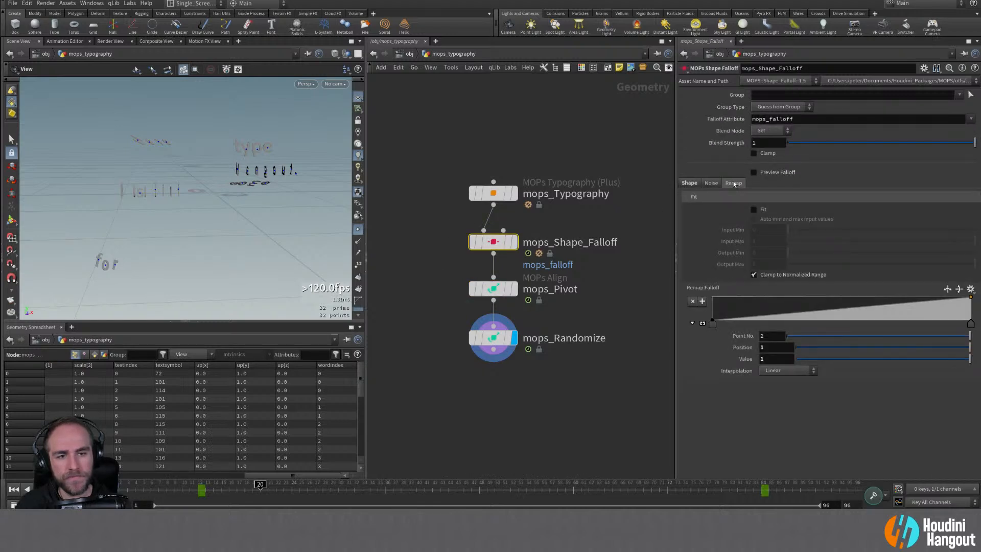
left_click(778, 132)
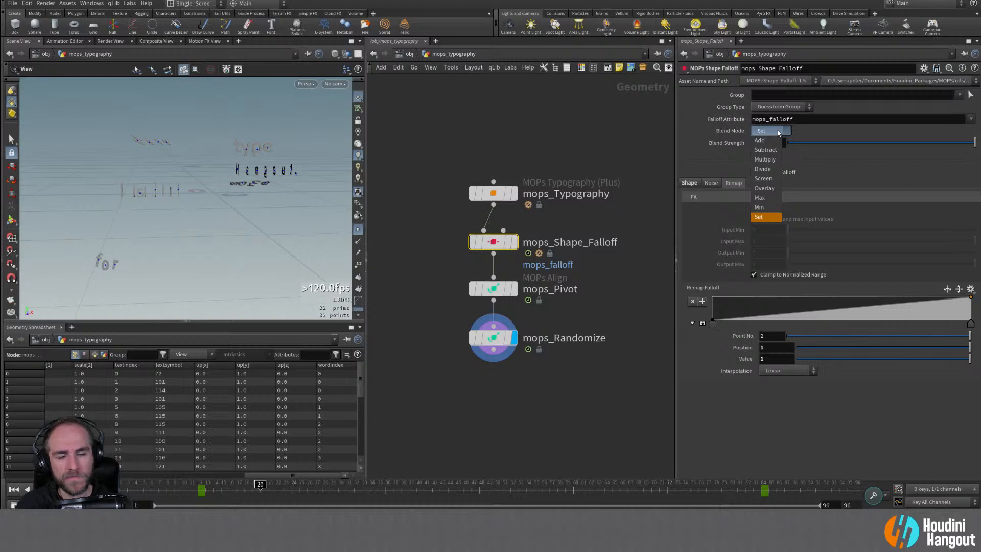
left_click(778, 132)
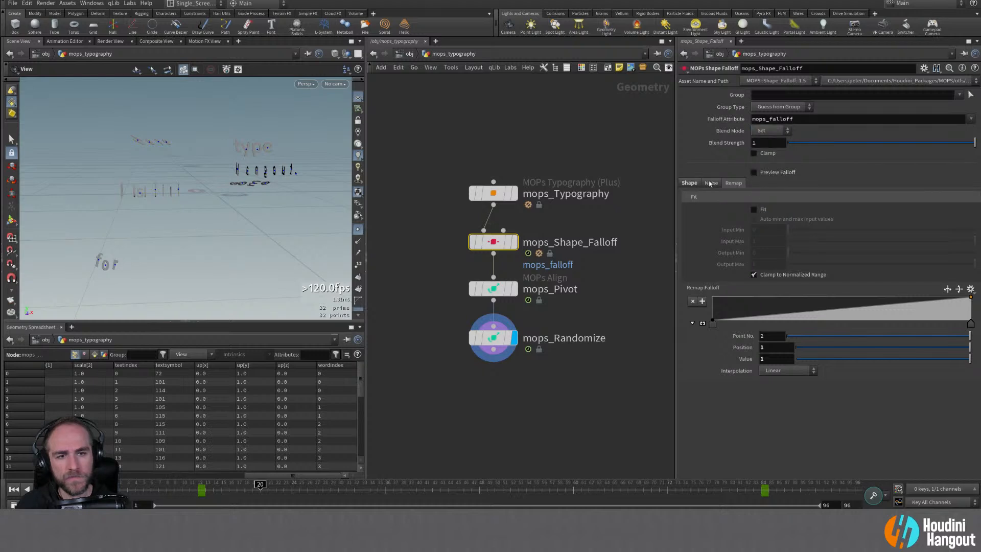
left_click(709, 184)
left_click(691, 184)
Step: Select mops_Randomize and scrub the timeline to inspect how the words assemble
left_click_drag(147, 192, 187, 197, "alt")
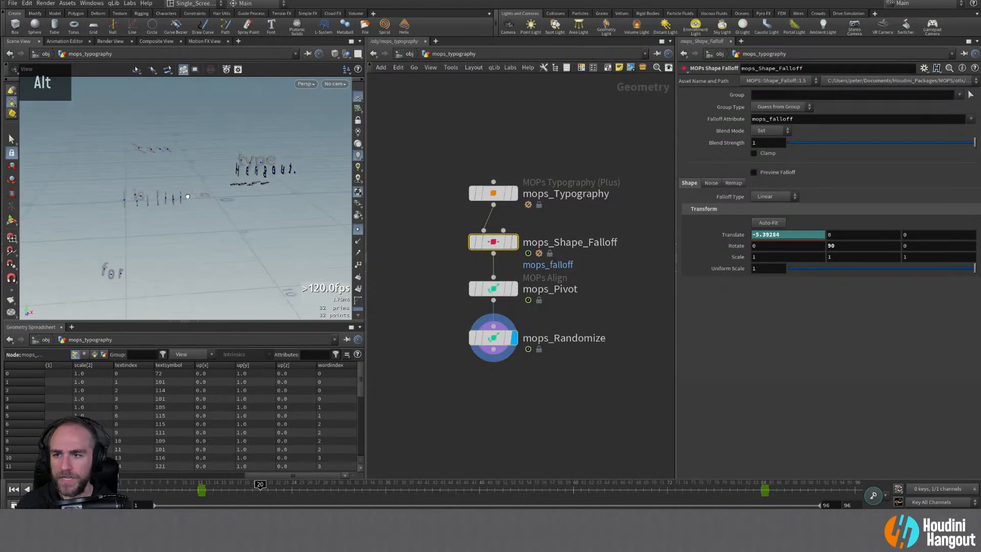
left_click(495, 340)
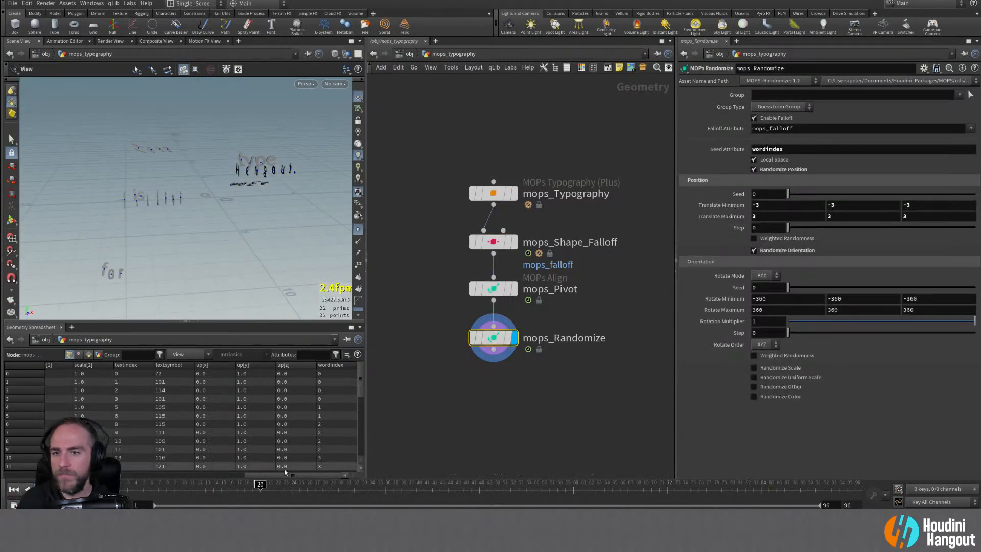
left_click(233, 493)
left_click_drag(205, 491, 667, 492)
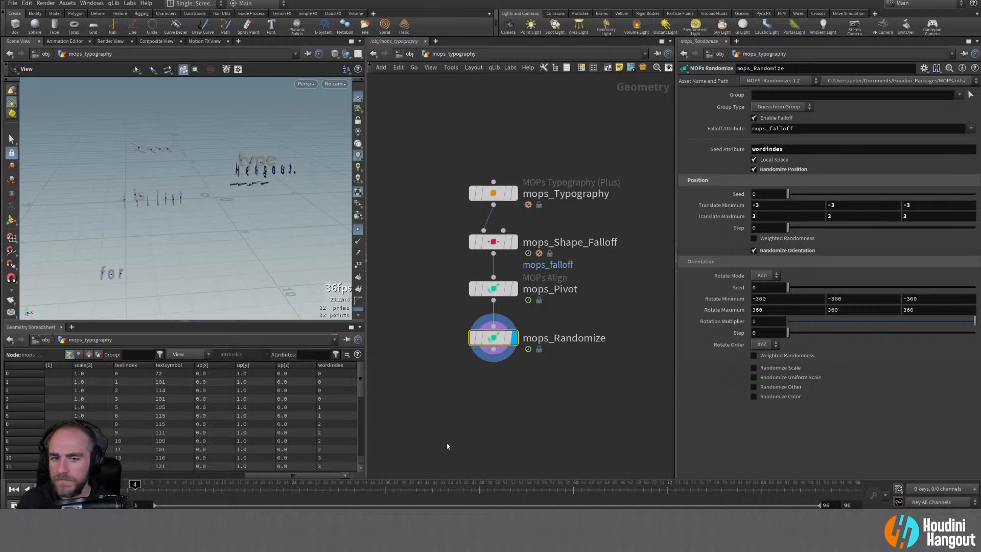
Step: Add a MOPs Remap Falloff node directly below mops_Randomize
double_click(455, 363)
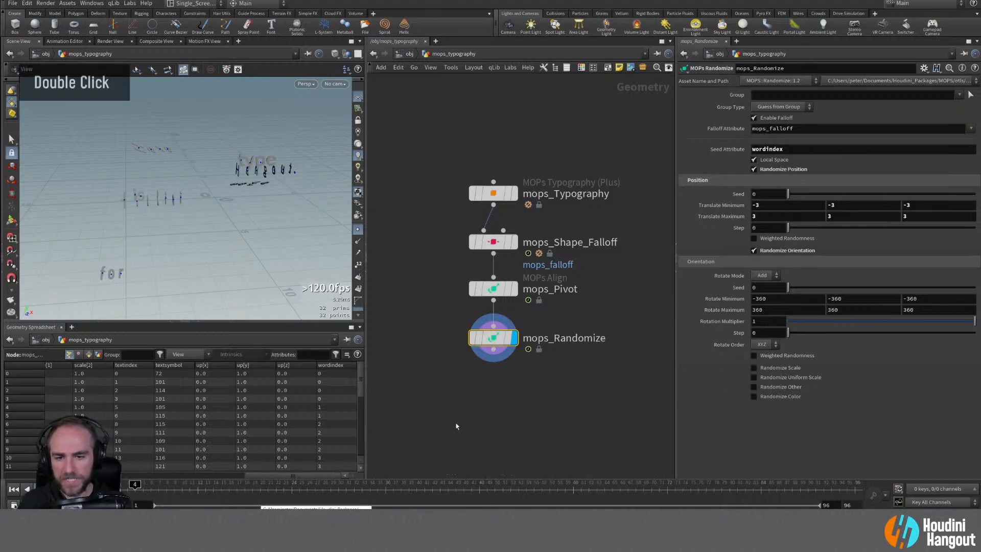
key("Tab")
type("f")
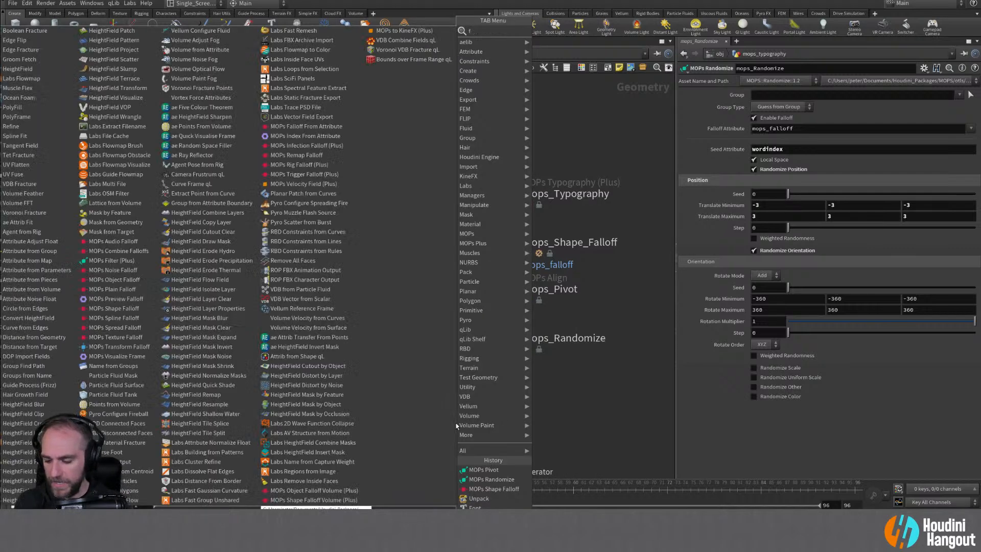
type("al")
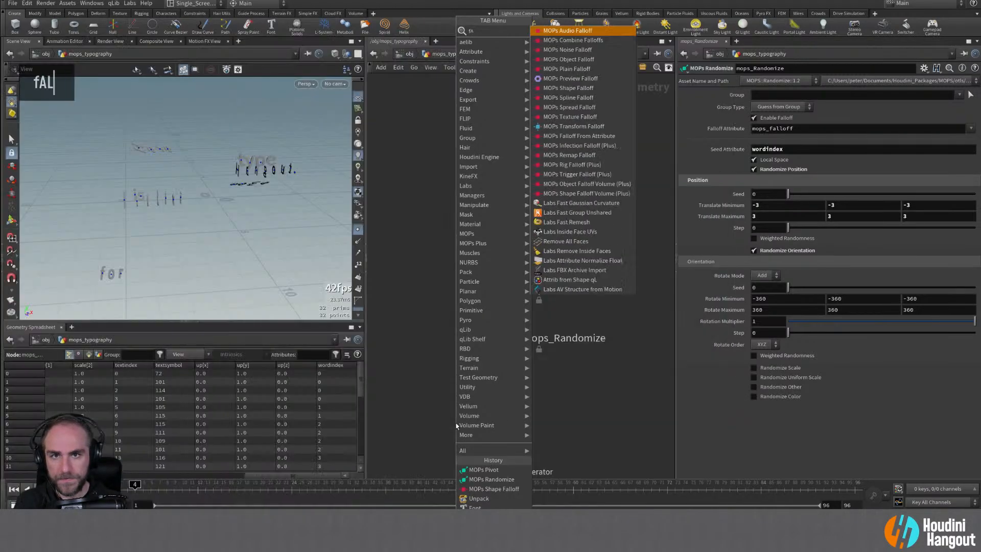
type("lof")
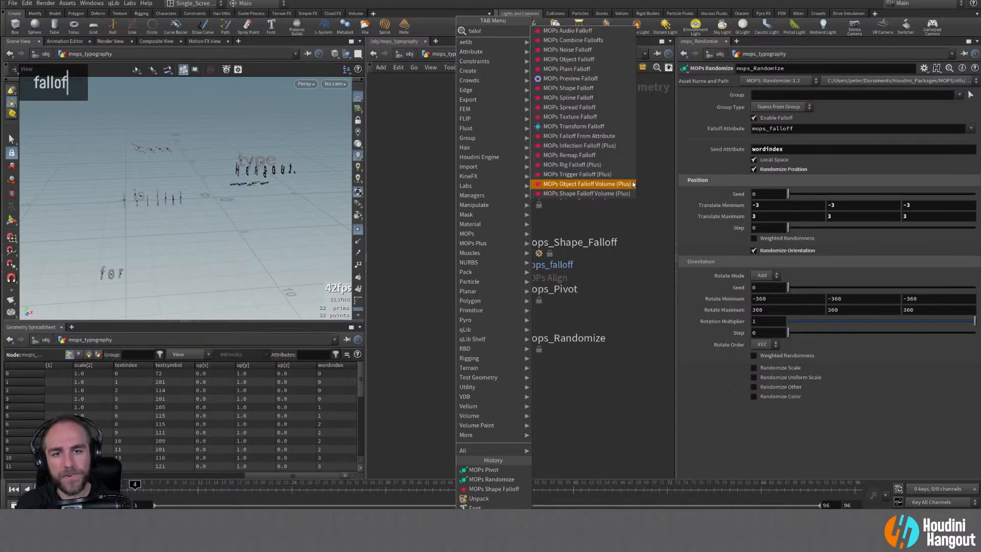
left_click(570, 155)
left_click(493, 386)
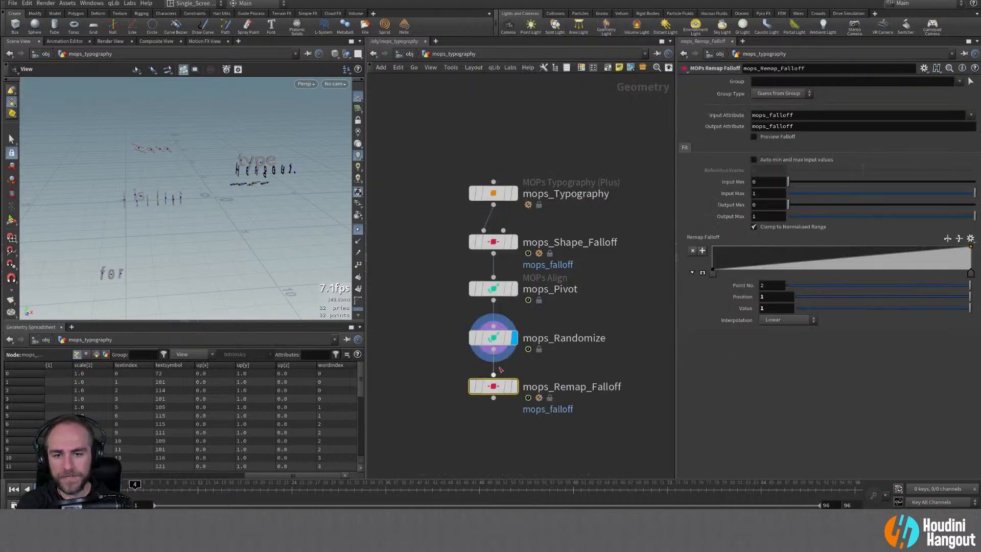
Step: Add a MOPs Transform Modifier below mops_Remap_Falloff, connect it and make it the displayed node
middle_click_drag(496, 436, 497, 411)
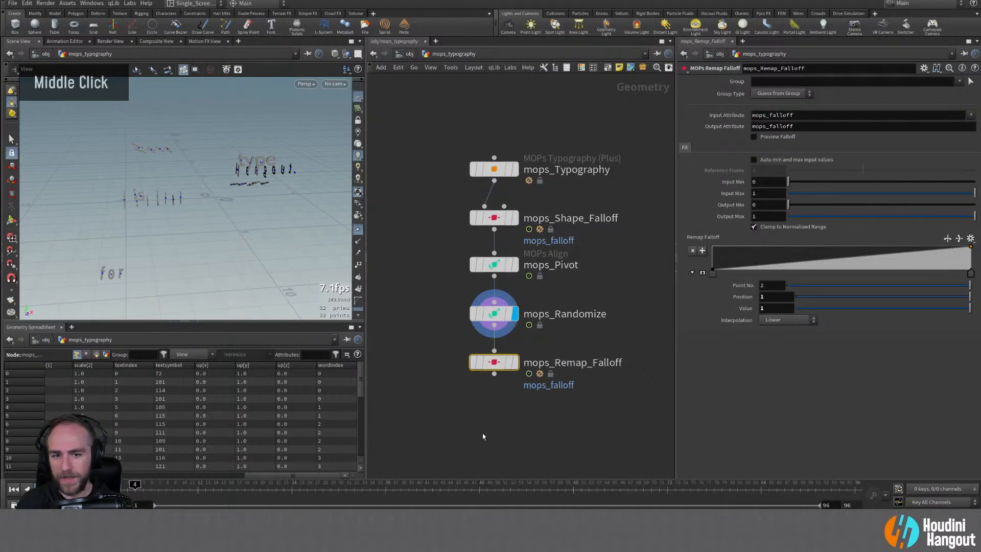
key("Tab")
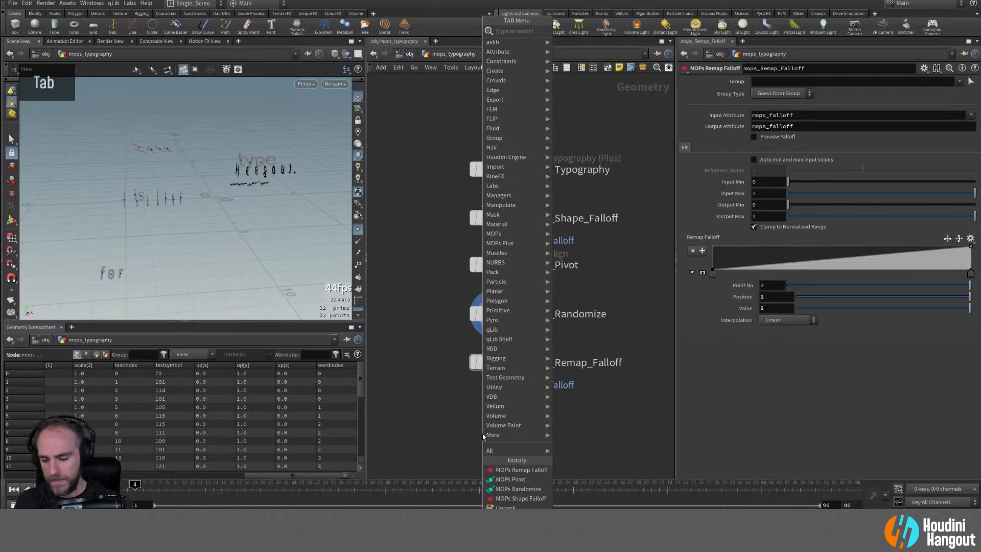
type("mo")
key("BackSpace")
key("BackSpace")
type("t")
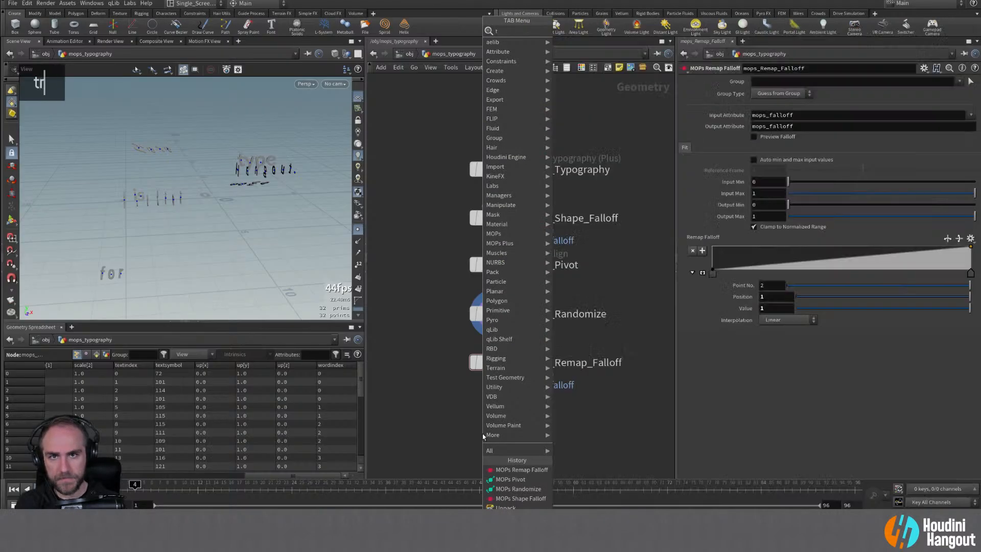
type("ransfo")
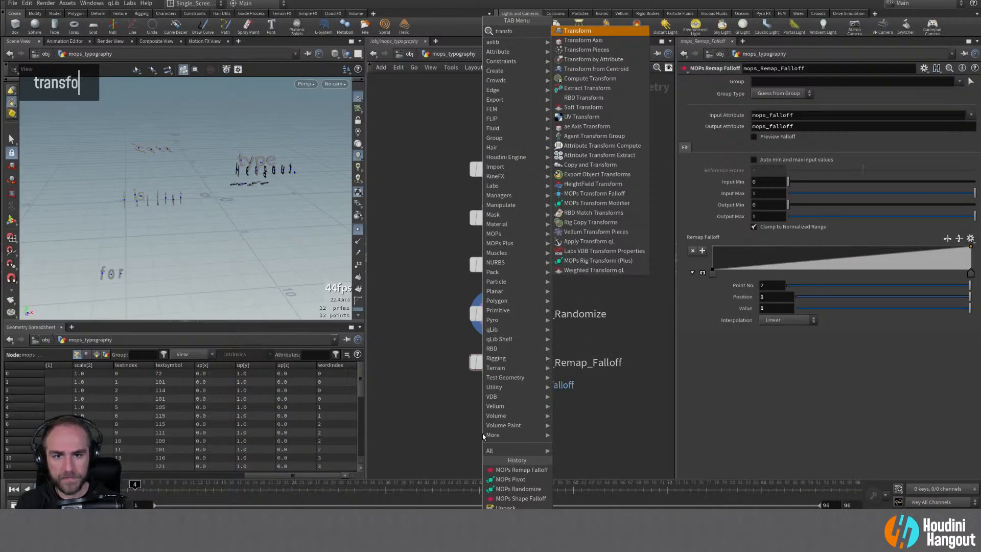
left_click(595, 203)
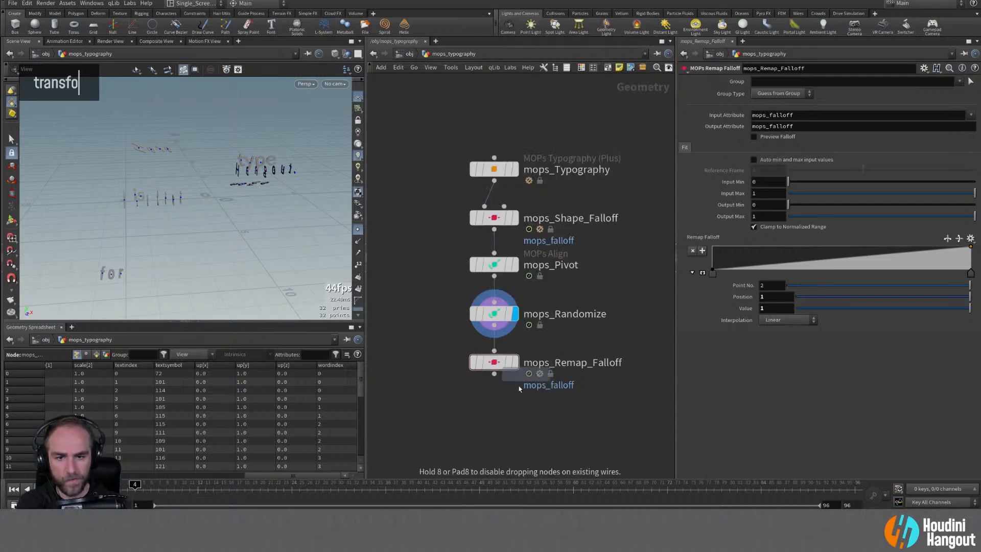
double_click(500, 434)
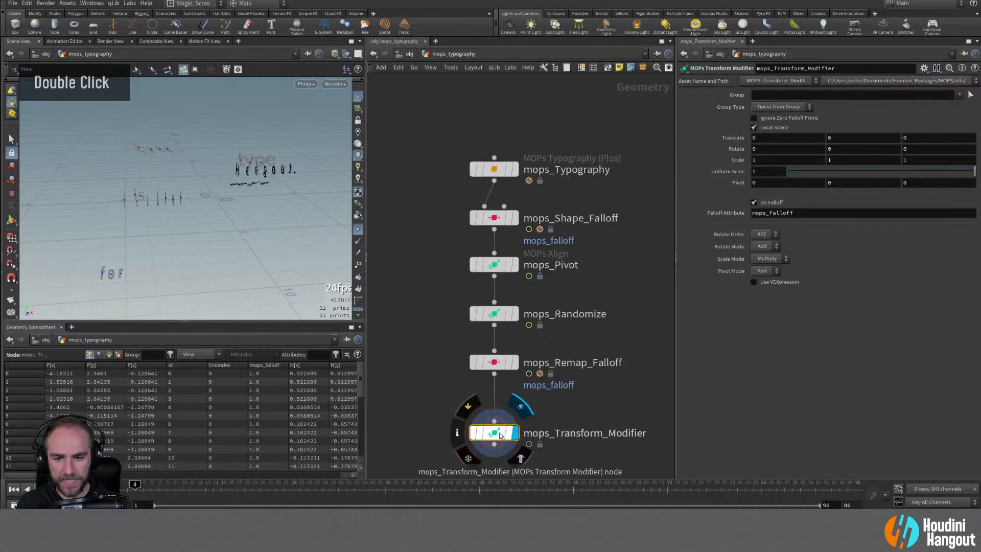
left_click_drag(500, 434, 499, 419)
Step: Set the Uniform Scale of mops_Transform_Modifier to 0 and scrub the timeline to frame 56
left_click_drag(790, 172, 787, 176)
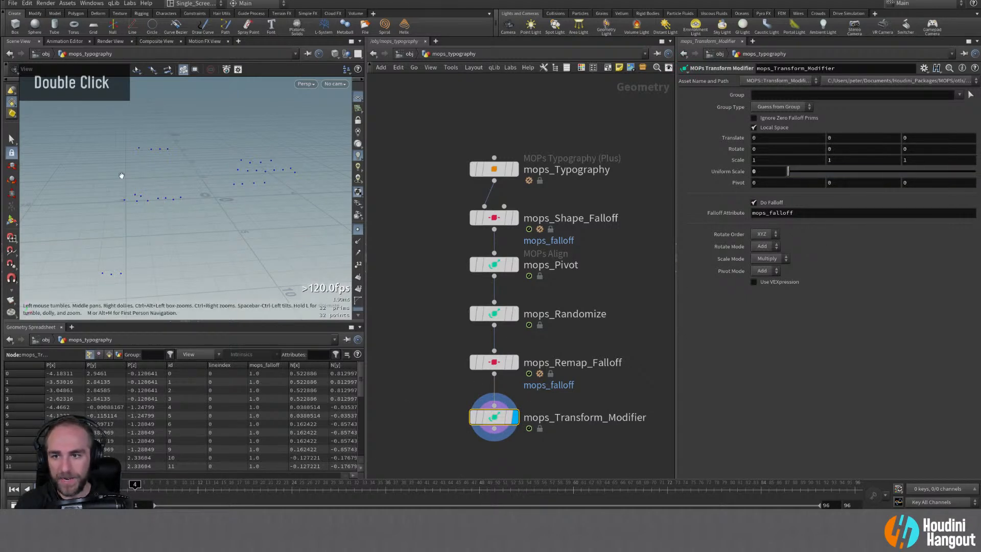
left_click(124, 488)
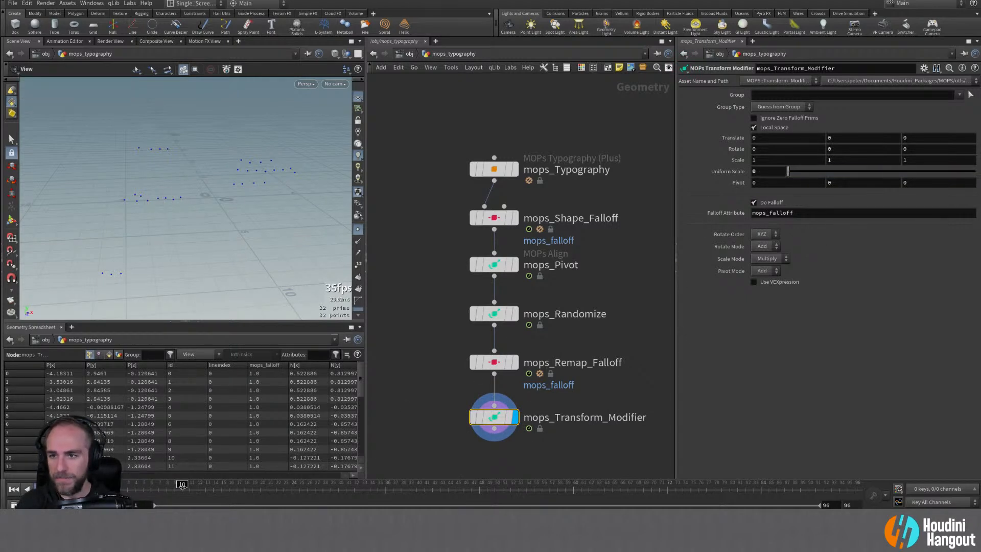
left_click_drag(253, 486, 542, 484)
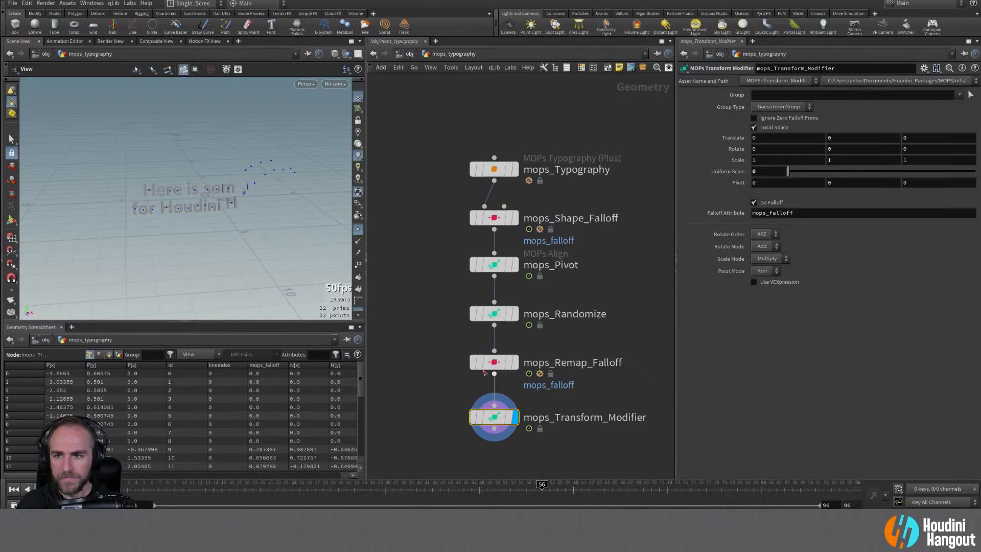
Step: Set the seed attribute of mops_Randomize to id so each letter is randomized individually
left_click(502, 318)
double_click(796, 151)
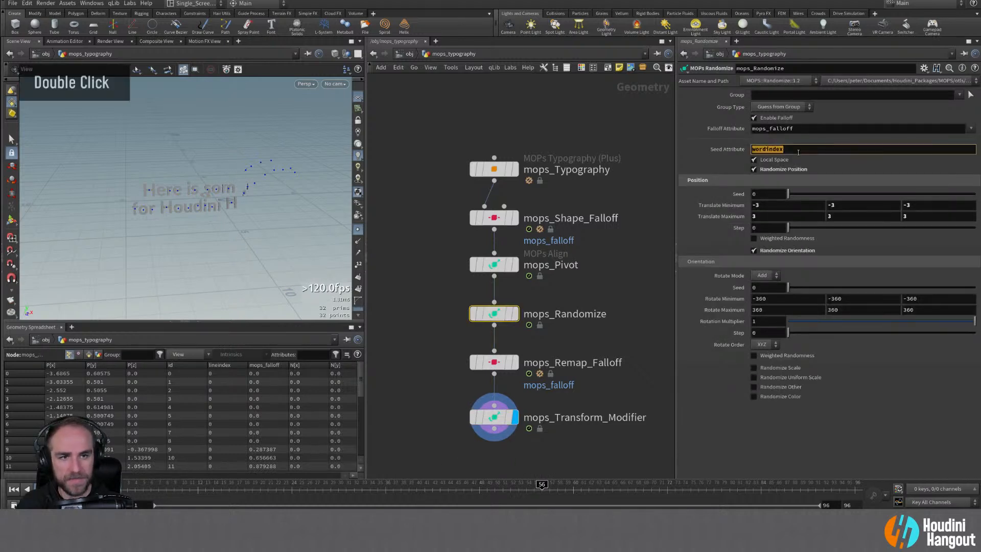
type("id")
key("Return")
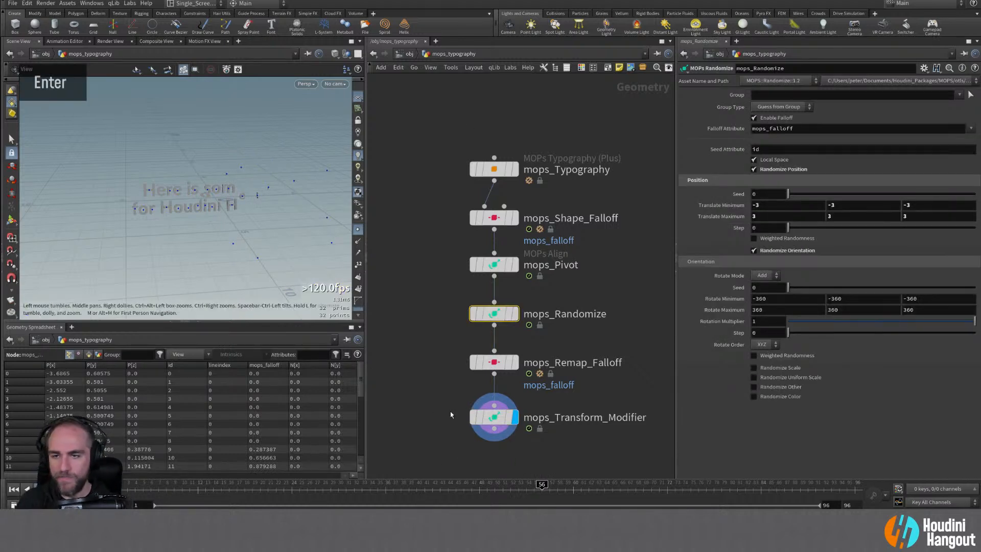
Step: Select mops_Transform_Modifier and scrub the animation, inspecting from close up how the individual letters scale in
left_click(483, 416)
left_click_drag(154, 502, 658, 502)
right_click_drag(169, 230, 145, 205, "alt")
middle_click_drag(145, 204, 189, 200, "alt")
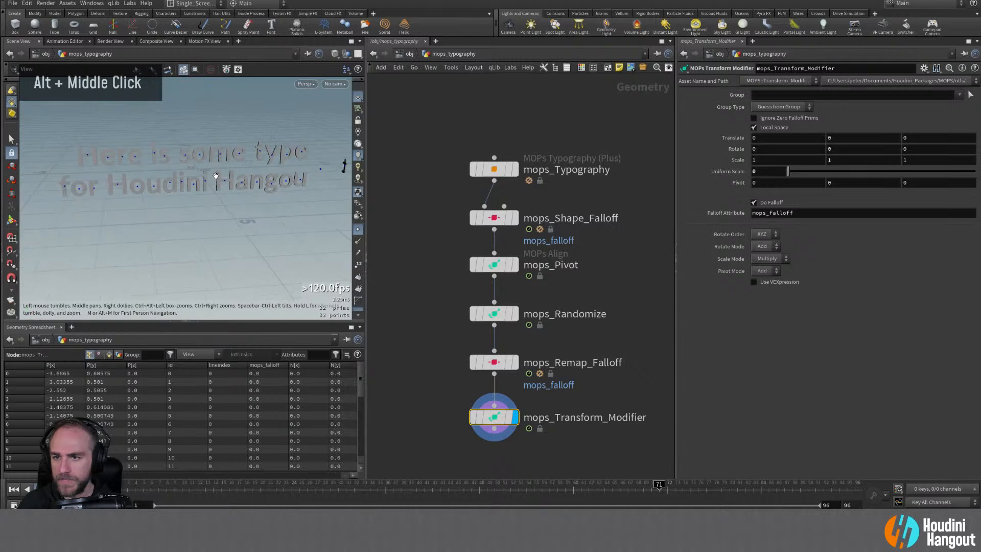
left_click_drag(189, 199, 169, 194, "alt")
right_click_drag(169, 194, 194, 215, "alt")
left_click_drag(158, 488, 580, 488)
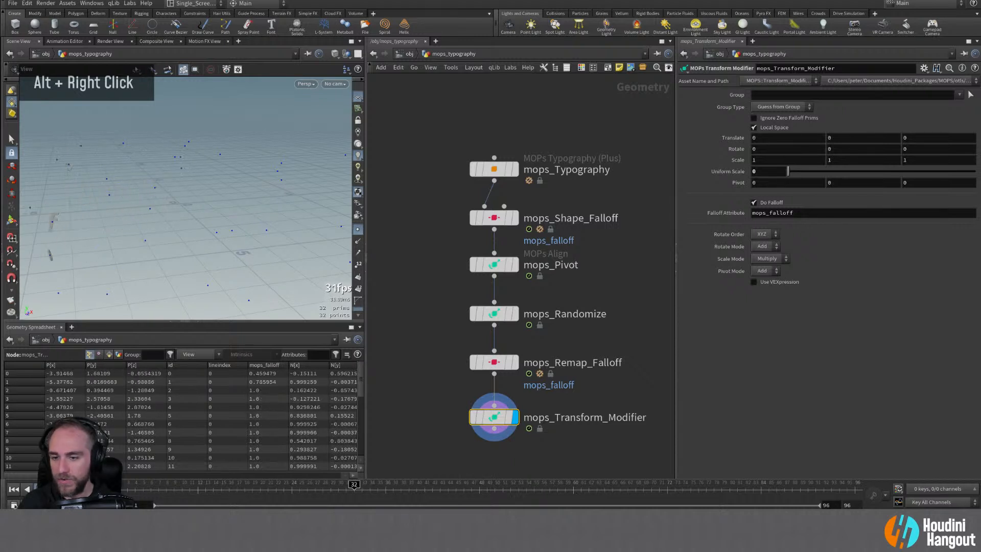
Step: Set the Input Max of mops_Remap_Falloff to 0.25 and scrub the timeline to frame 60 to check the letter scaling
left_click(493, 362)
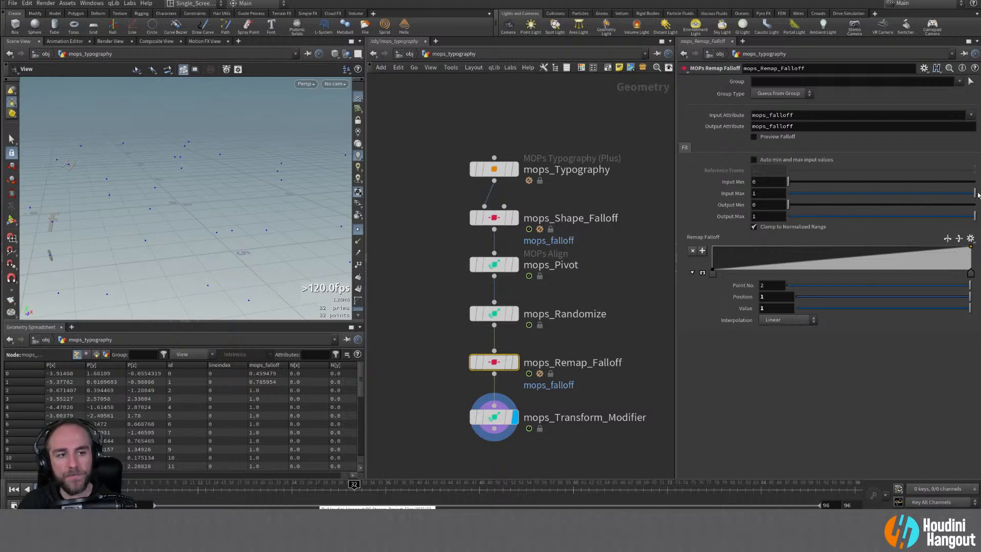
left_click_drag(975, 194, 839, 201)
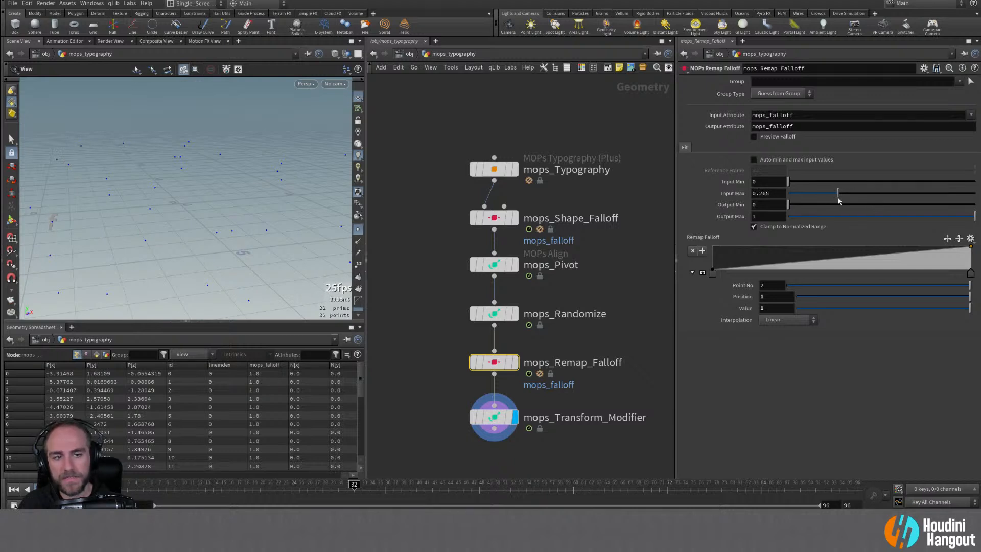
double_click(766, 193)
type("0.25")
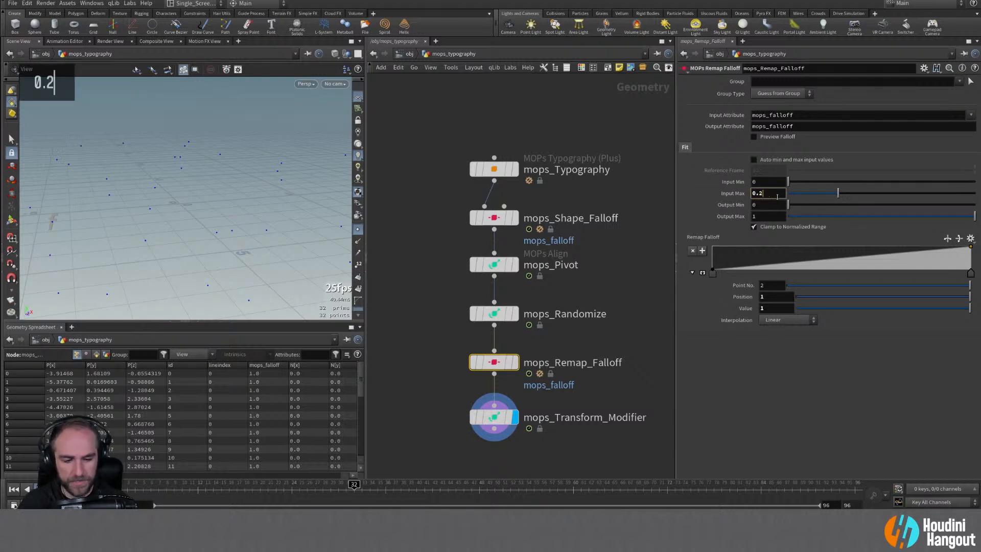
key("Return")
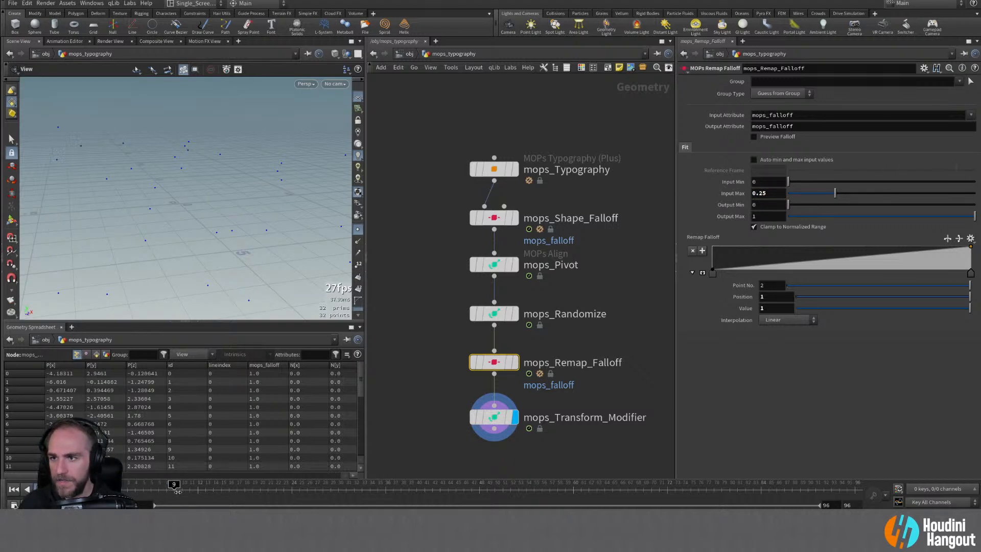
mouse_move(226, 491)
left_mouse_down()
mouse_move(542, 484)
mouse_move(346, 501)
left_mouse_up()
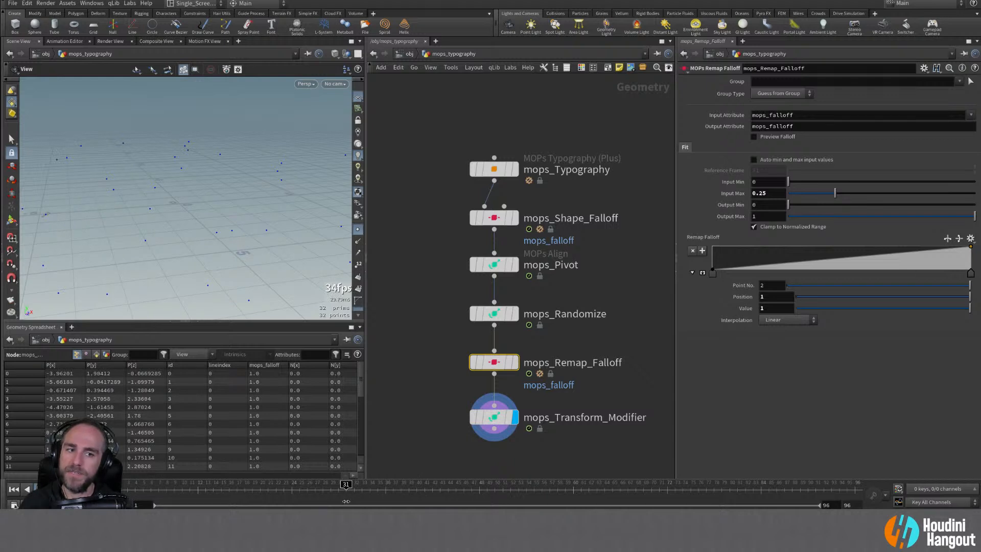
left_click_drag(336, 503, 572, 509)
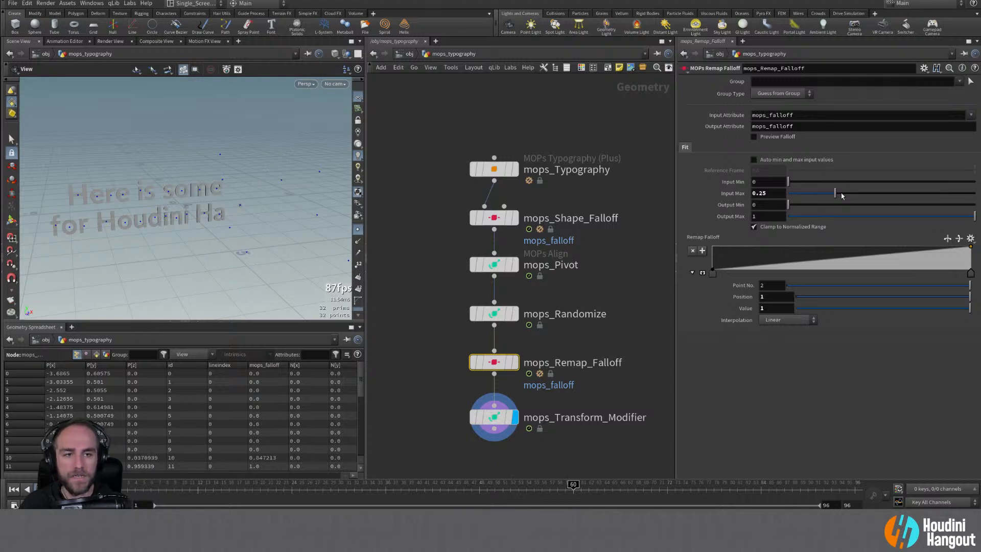
Step: Set the Input Max of mops_Remap_Falloff to 1 and its Input Min to 0.75
left_click_drag(858, 195, 976, 193)
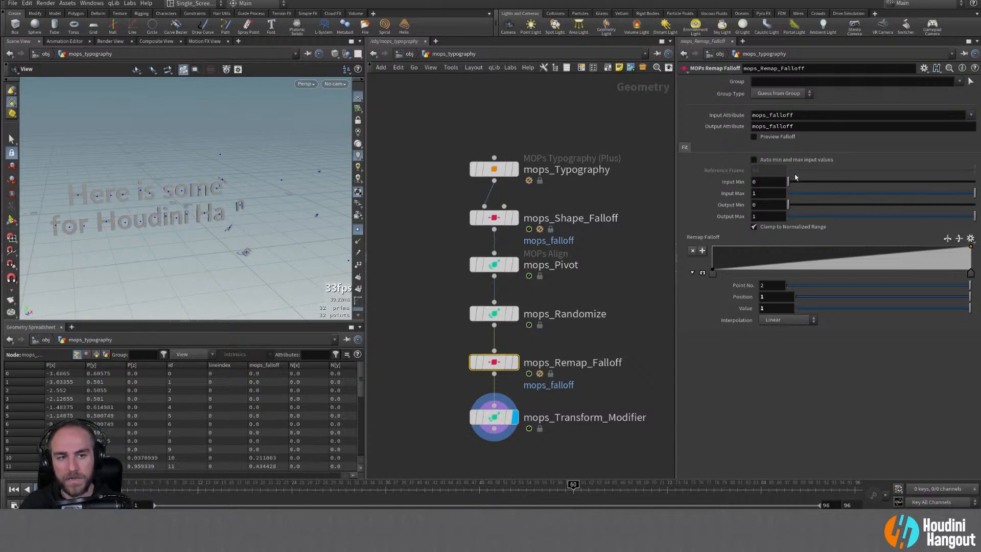
left_click_drag(795, 177, 944, 186)
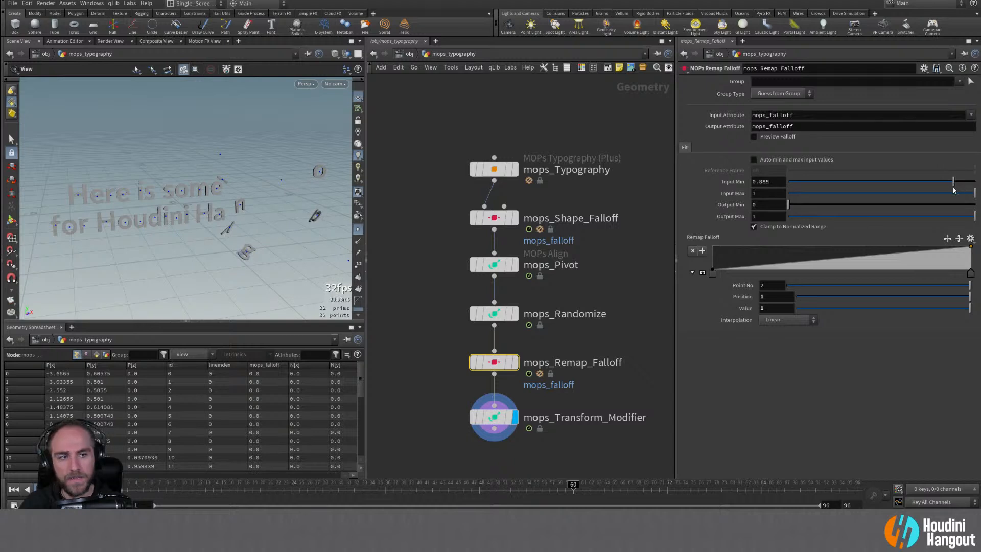
left_click_drag(937, 191, 935, 190)
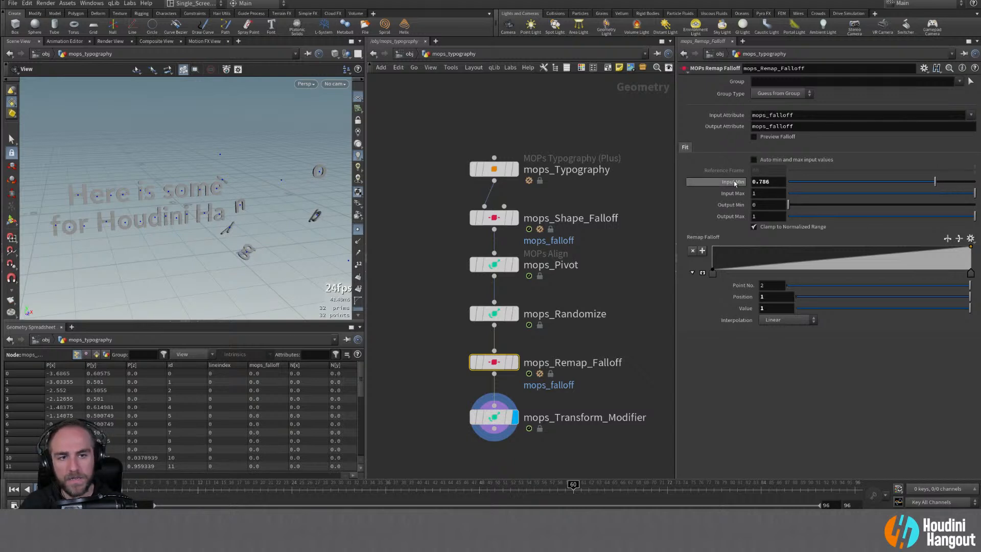
double_click(767, 182)
type("0.75")
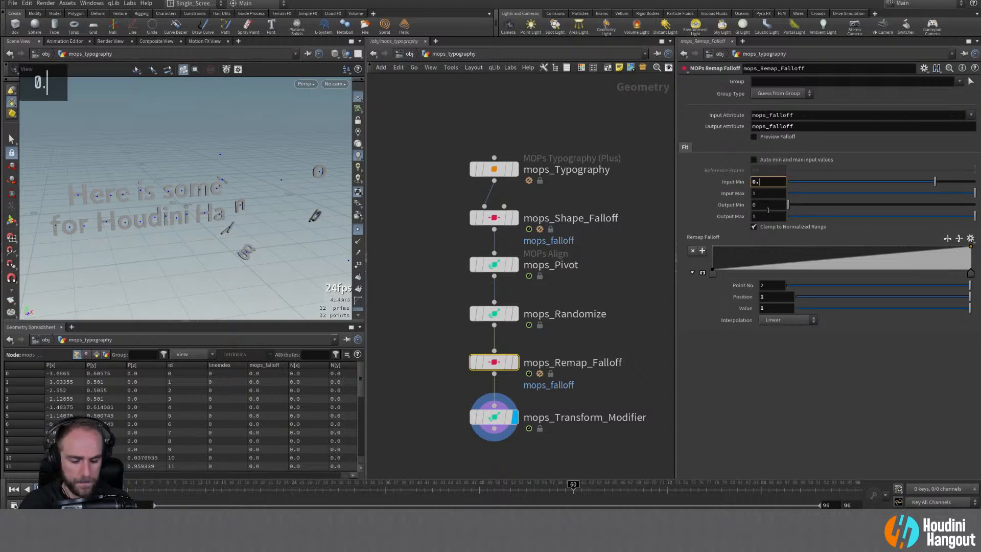
key("Return")
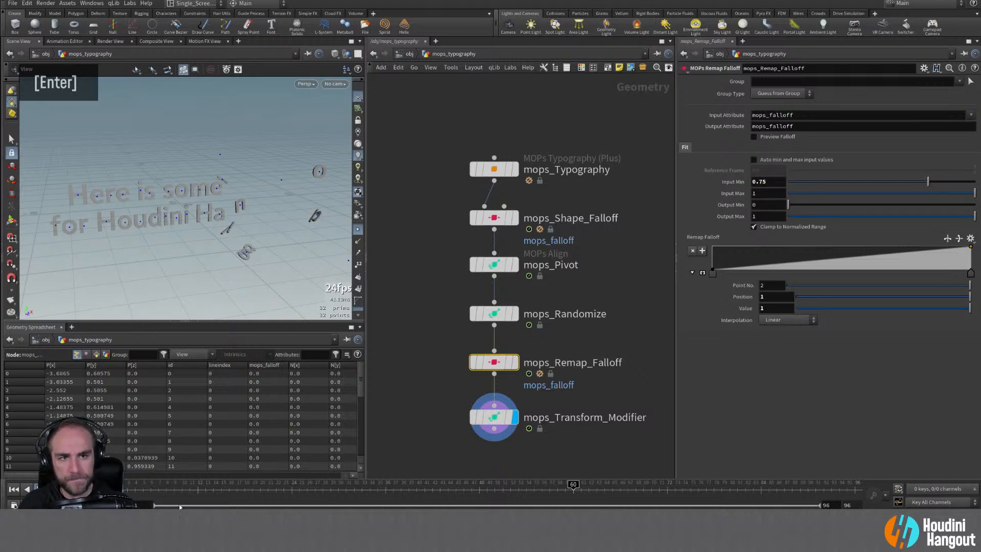
Step: Scrub the animation back and forth to inspect how the letters scale in and how their mops_falloff values change
left_click(172, 485)
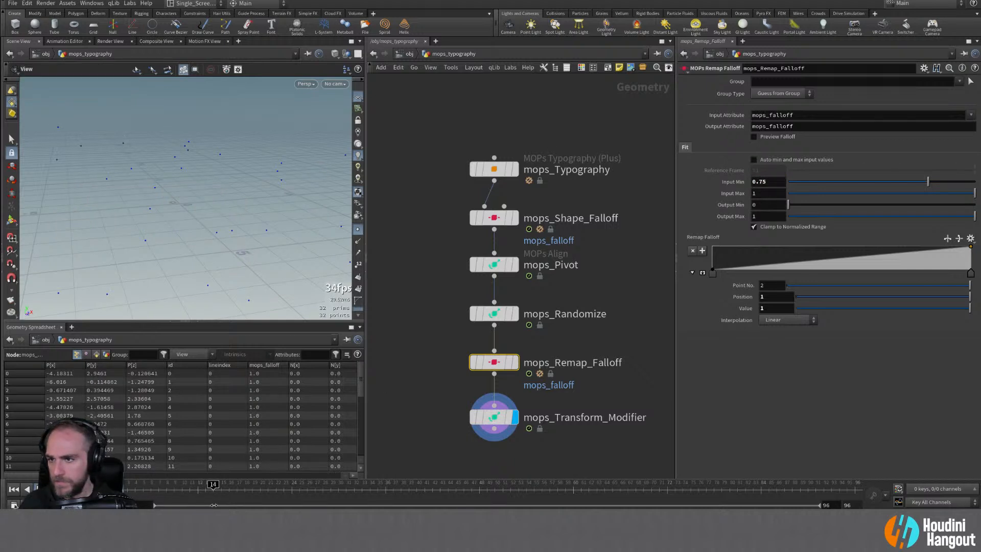
left_click_drag(302, 508, 249, 484)
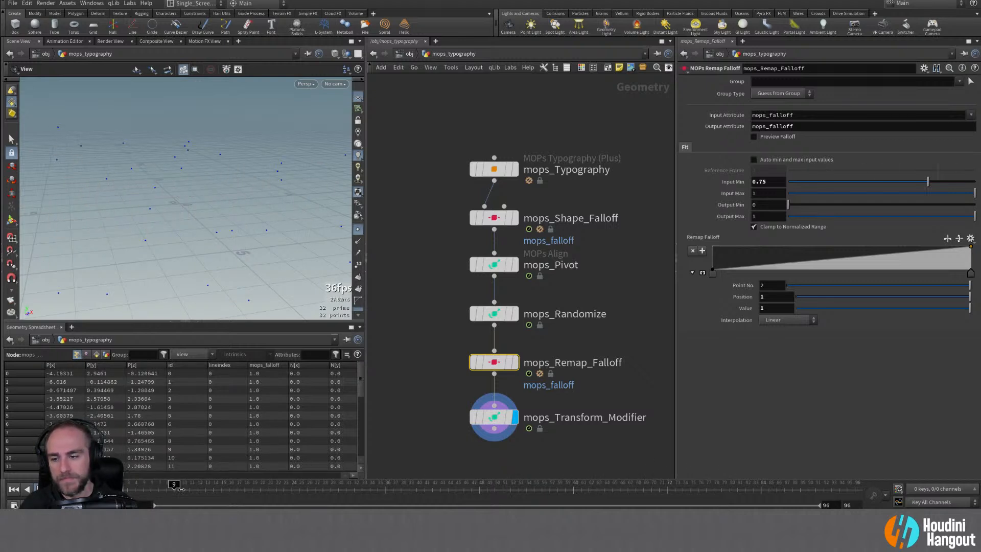
left_click_drag(178, 489, 625, 501)
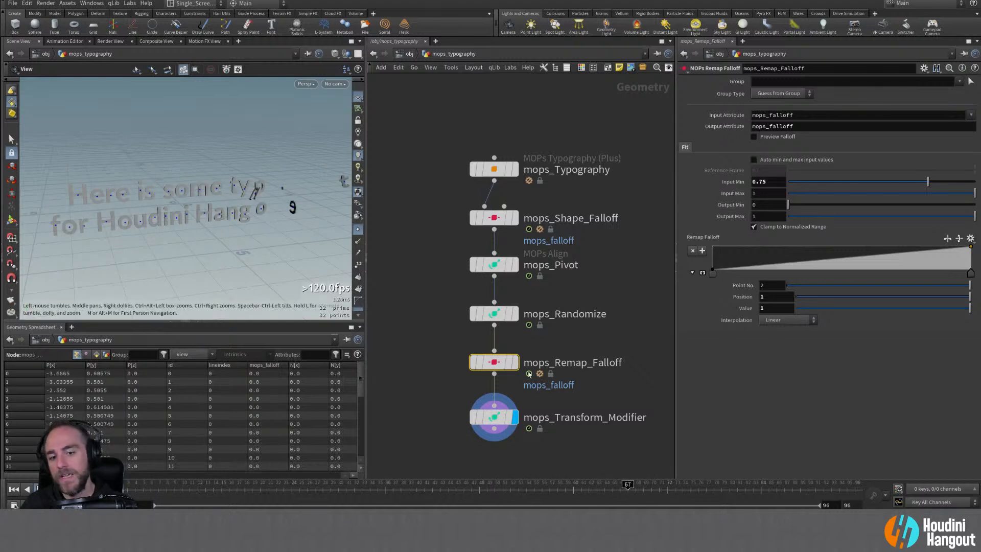
left_click(493, 217)
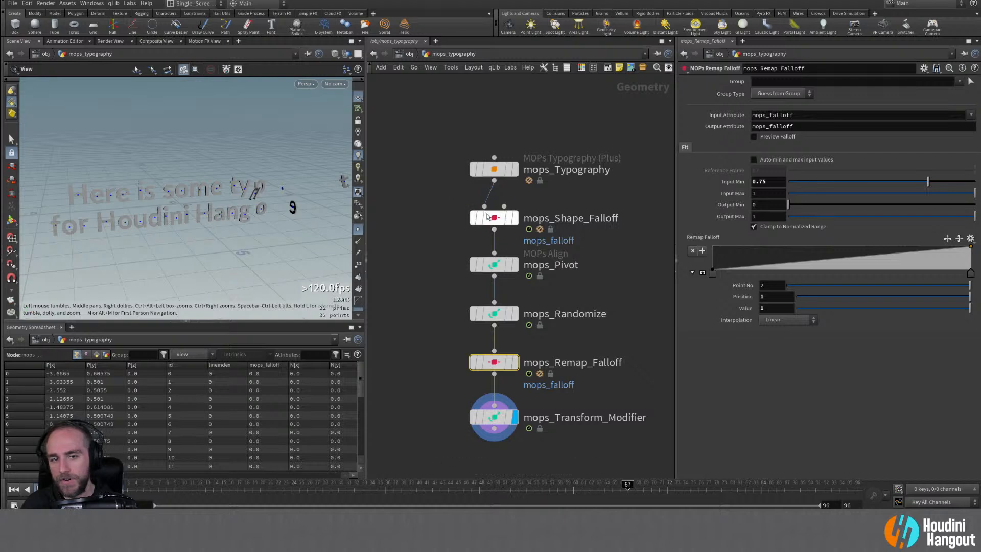
left_click(492, 364)
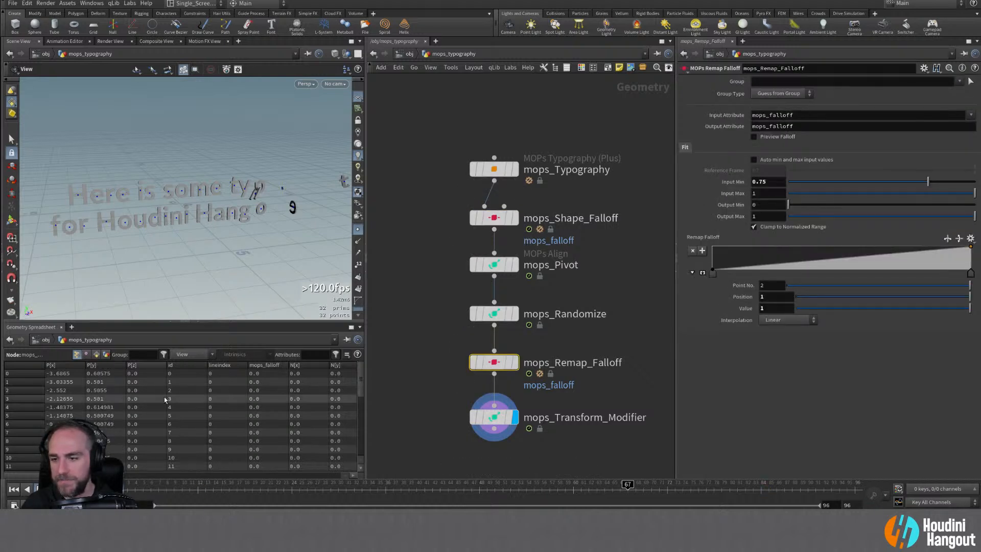
left_click_drag(76, 475, 82, 475)
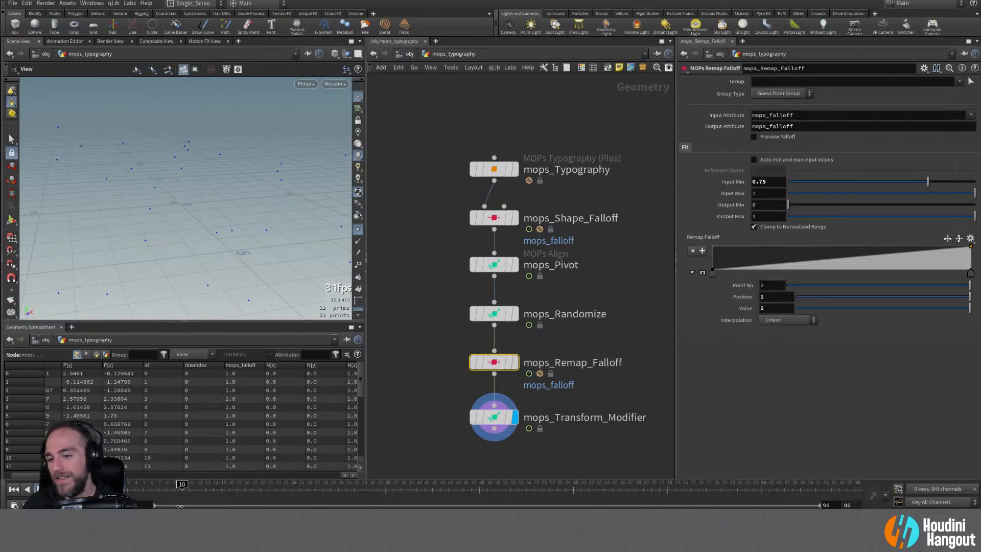
mouse_move(179, 505)
left_mouse_down()
mouse_move(553, 499)
mouse_move(615, 500)
mouse_move(183, 503)
mouse_move(697, 508)
left_mouse_up()
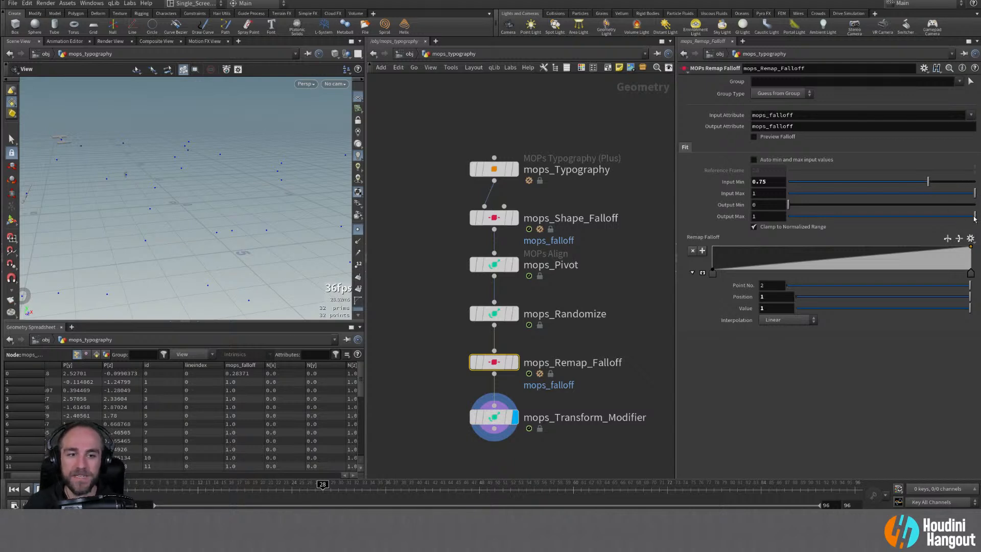
mouse_move(321, 485)
left_mouse_down()
mouse_move(447, 498)
mouse_move(662, 487)
mouse_move(115, 487)
left_mouse_up()
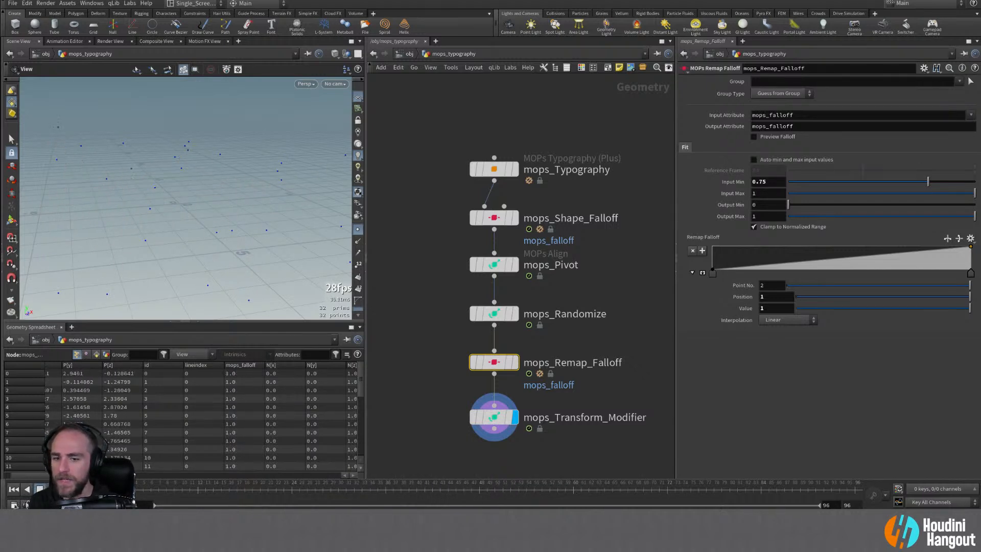
Step: Search the available operators for MOPs nodes and browse the MOPs Tools category
middle_click_drag(420, 406, 401, 343)
key("Tab")
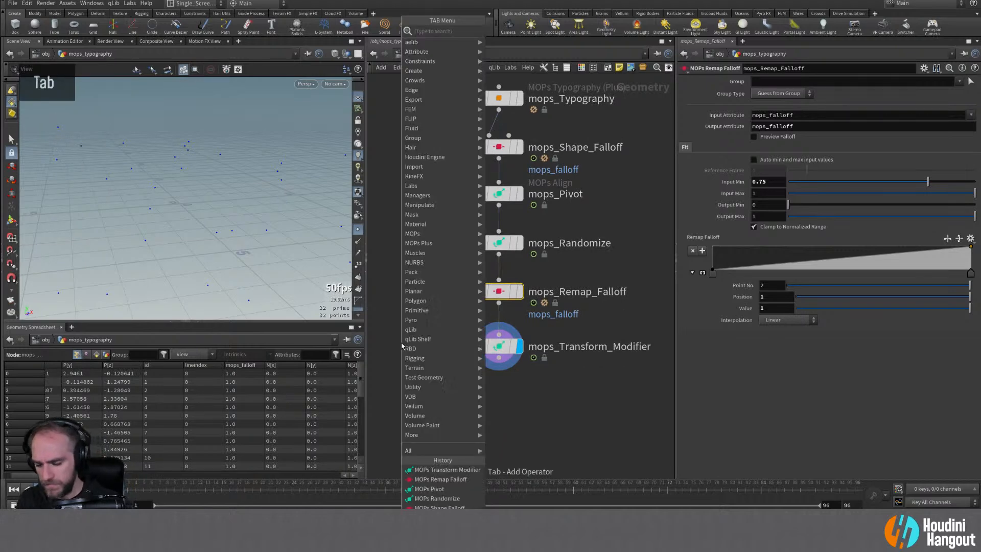
type("poster")
key("BackSpace")
key("BackSpace")
key("BackSpace")
key("BackSpace")
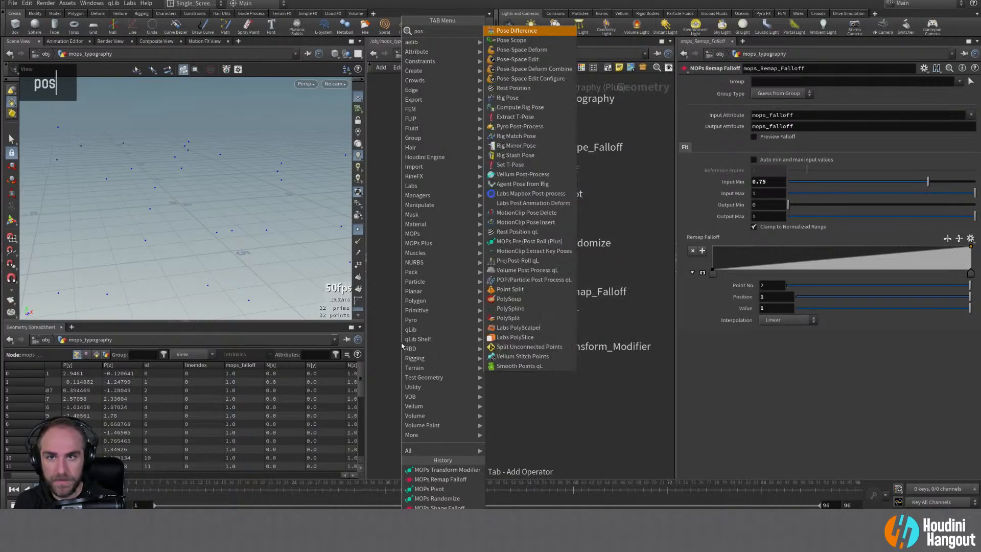
key("BackSpace")
key("BackSpace")
type("mos")
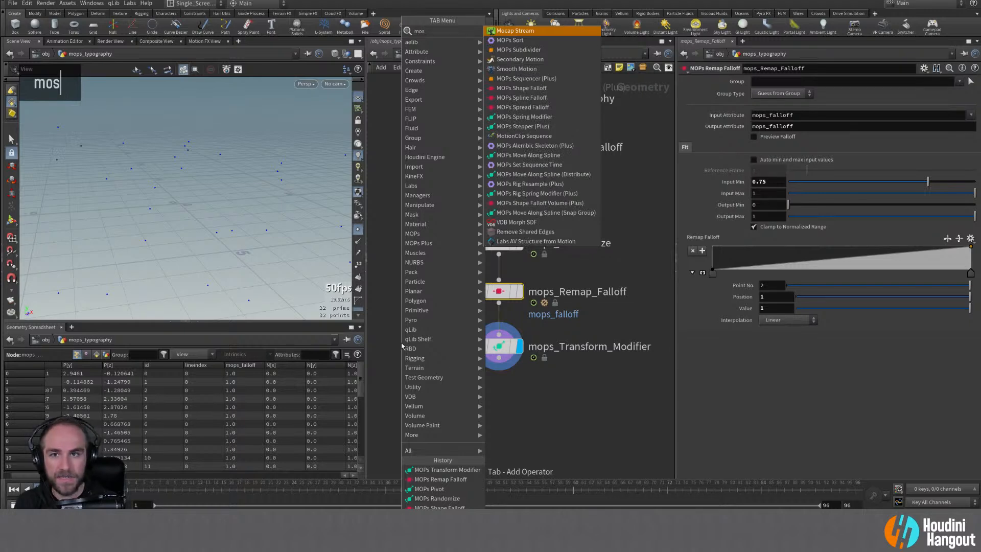
key("BackSpace")
type("ps")
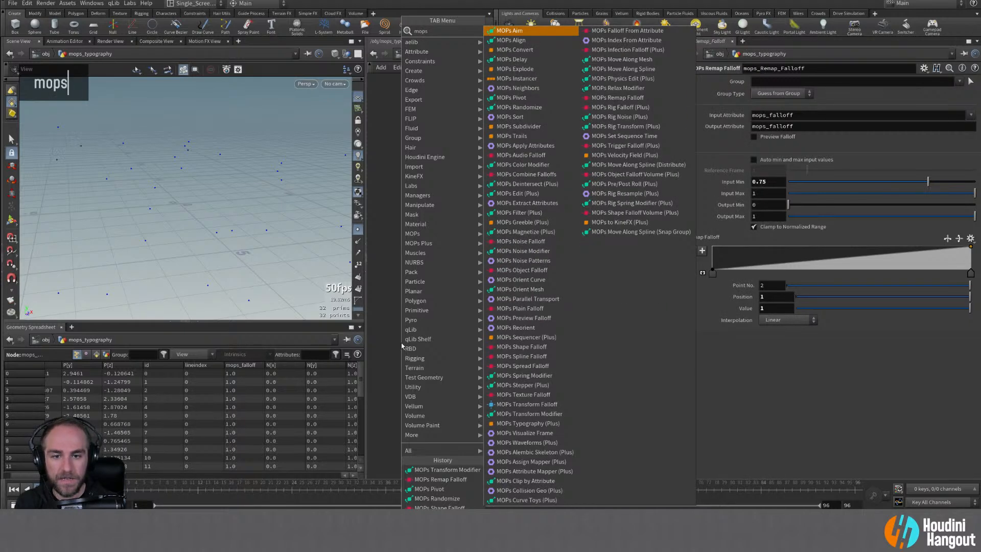
key("Escape")
key("Tab")
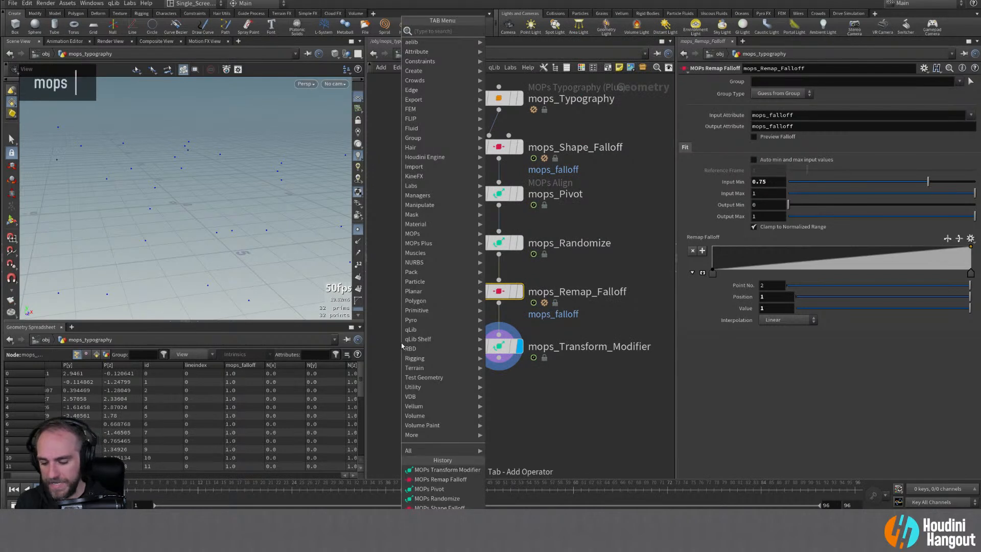
mouse_move(434, 233)
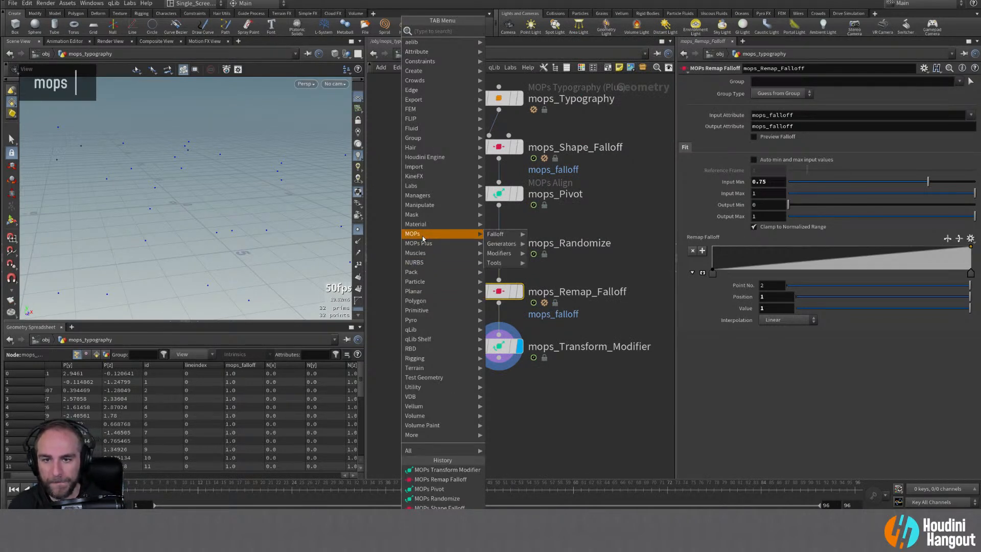
mouse_move(499, 245)
mouse_move(500, 263)
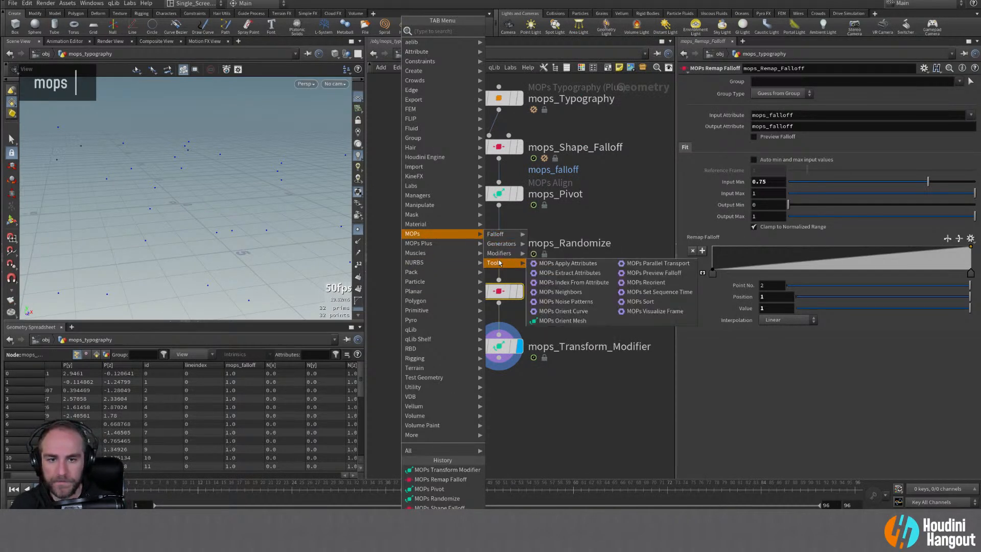
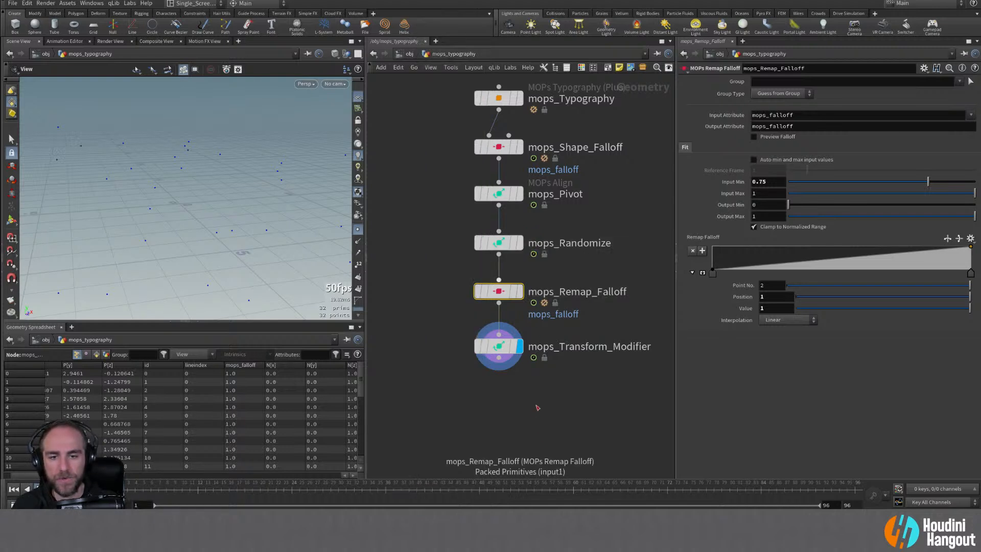
Step: Add a MOPs Stepper (Plus) node beside mops_Randomize in the network
middle_click_drag(537, 407, 519, 432)
right_click_drag(519, 431, 515, 431)
middle_click_drag(514, 431, 518, 423)
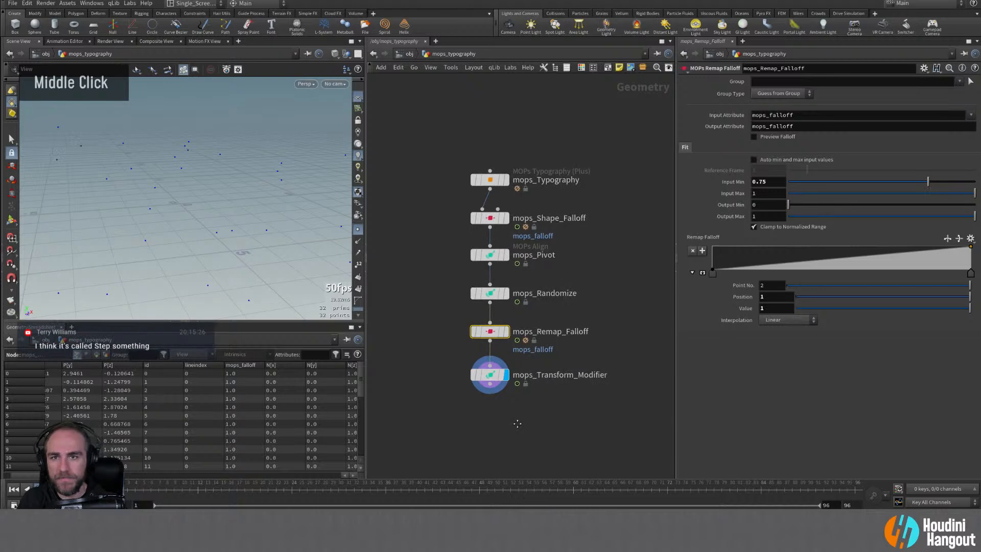
key("Tab")
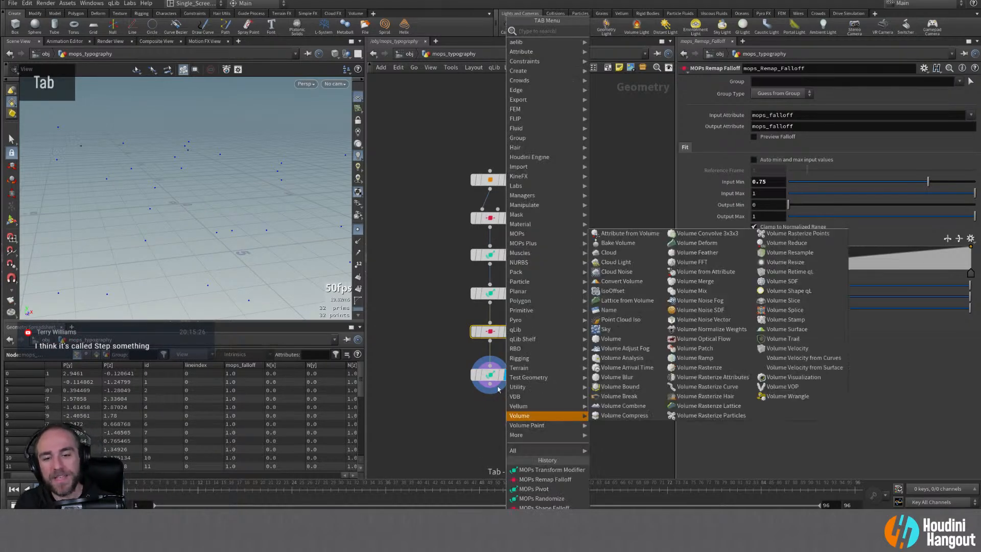
mouse_move(520, 236)
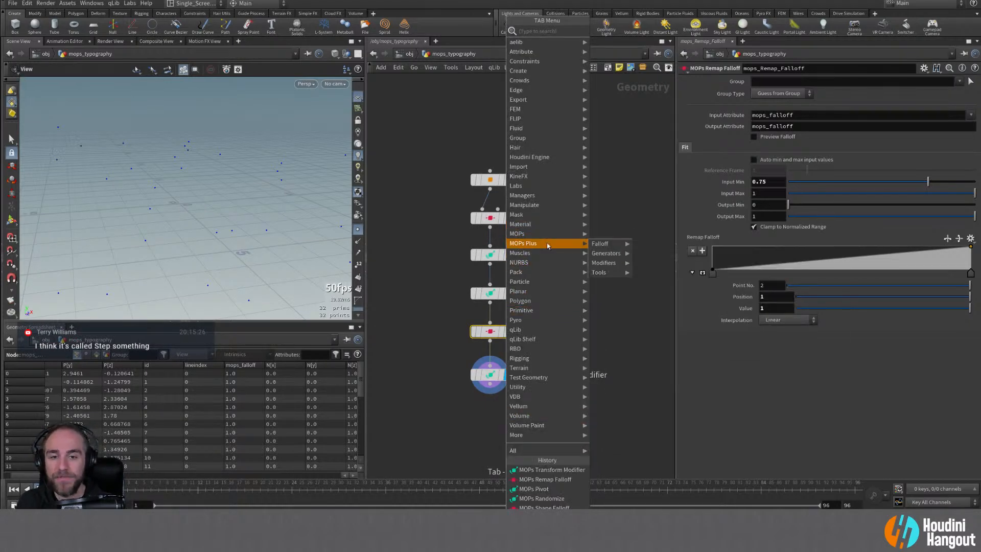
mouse_move(615, 262)
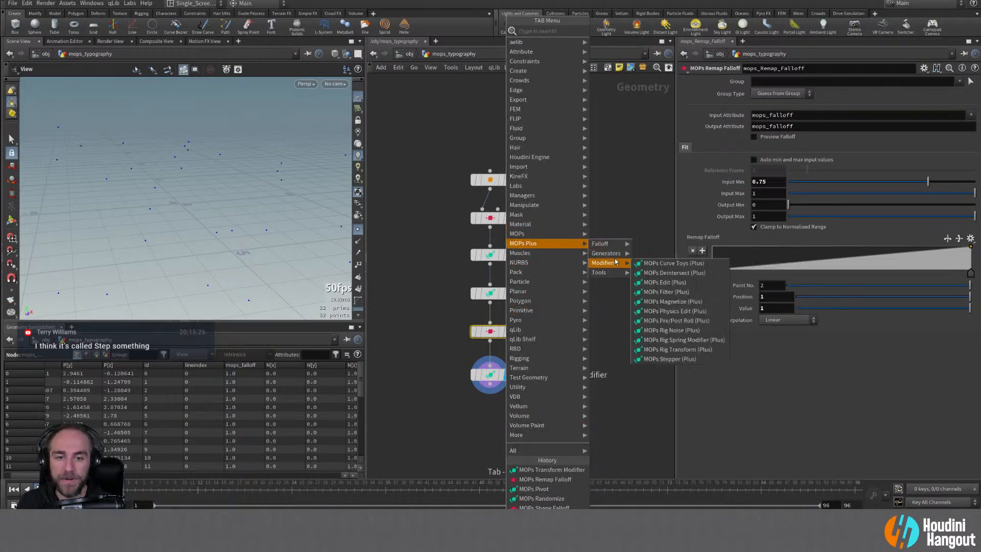
left_click(666, 359)
left_click(619, 292)
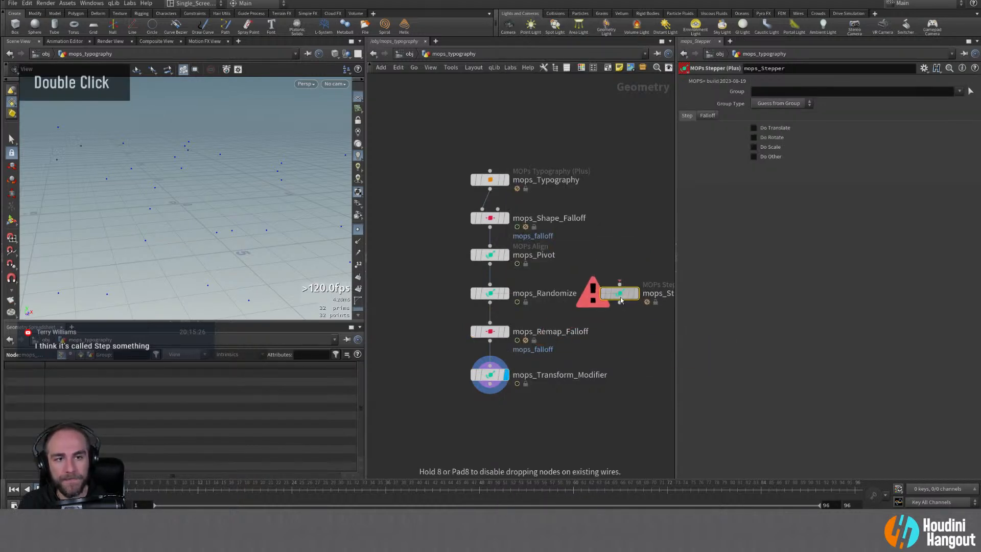
Step: Connect mops_Stepper below mops_Transform_Modifier and display its result
left_click(706, 115)
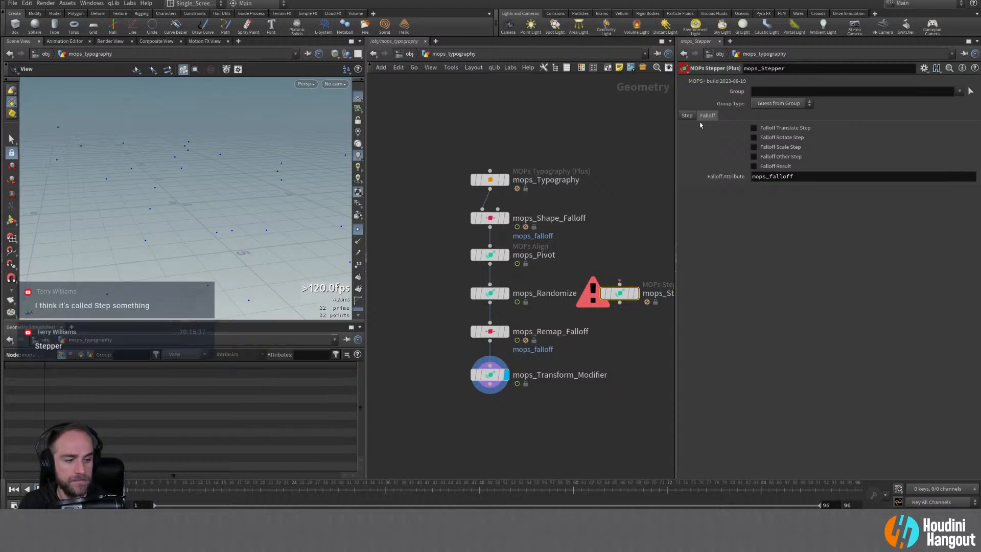
mouse_move(623, 301)
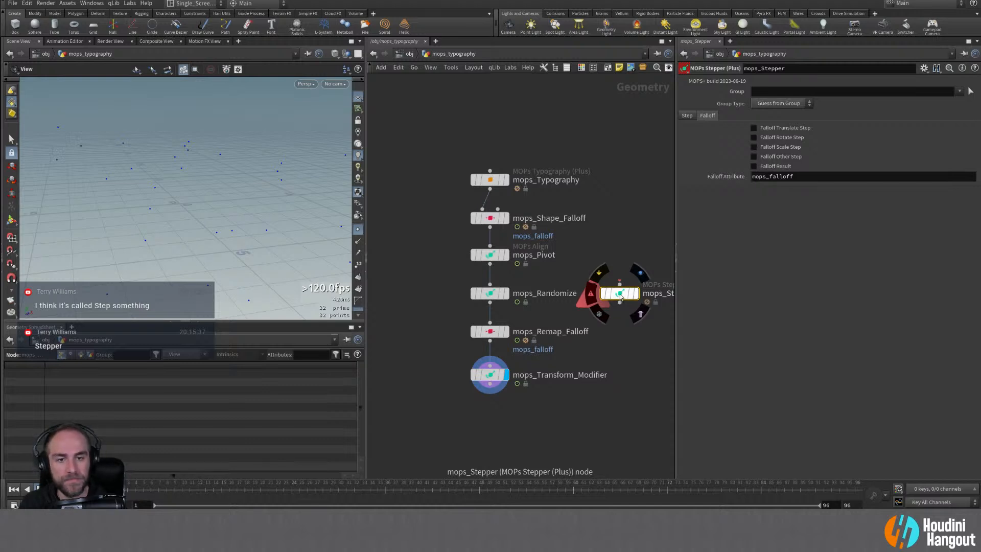
left_click_drag(620, 297, 491, 421)
left_click(490, 391)
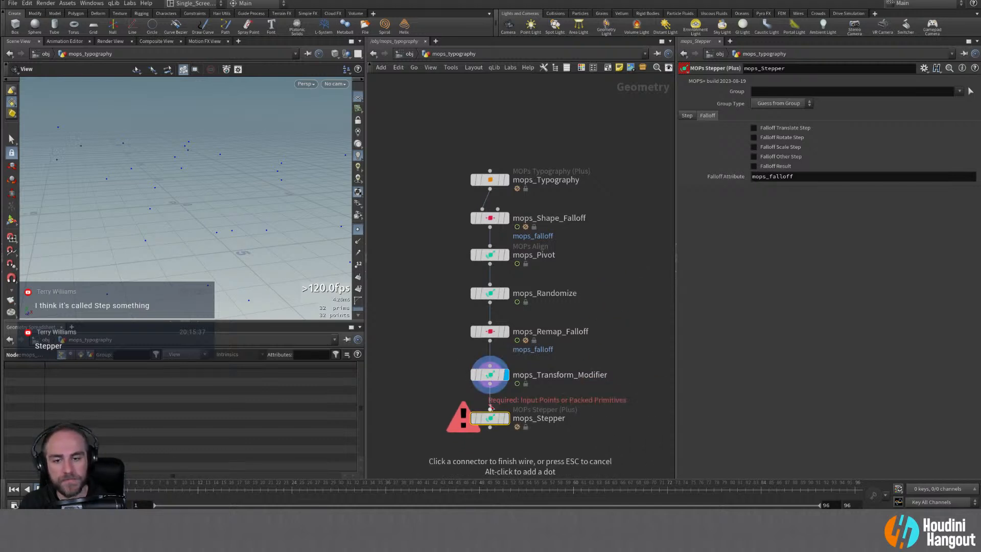
double_click(491, 409)
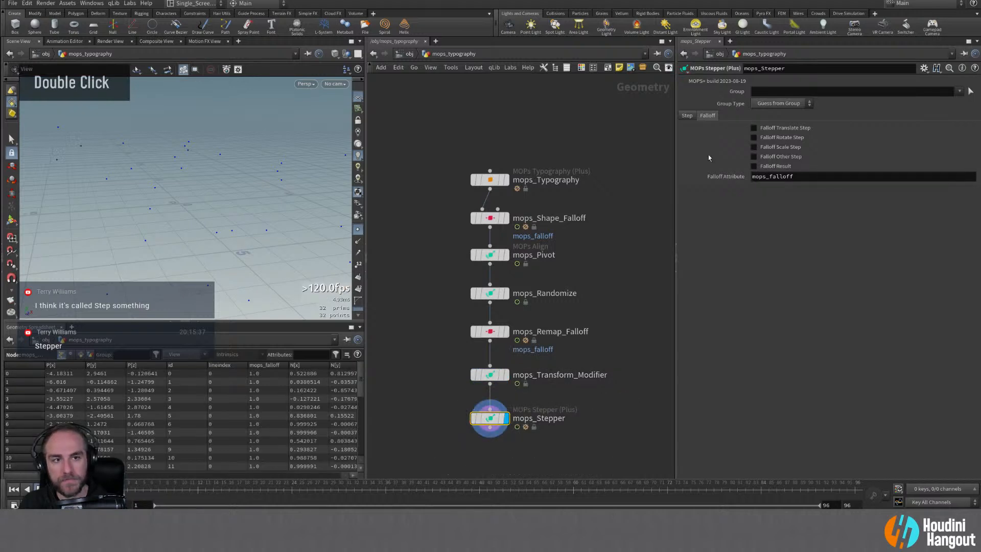
Step: Enable Falloff Translate Step, Falloff Rotate Step and Falloff Scale Step on mops_Stepper, and scrub the timeline to frame 69
left_click(754, 128)
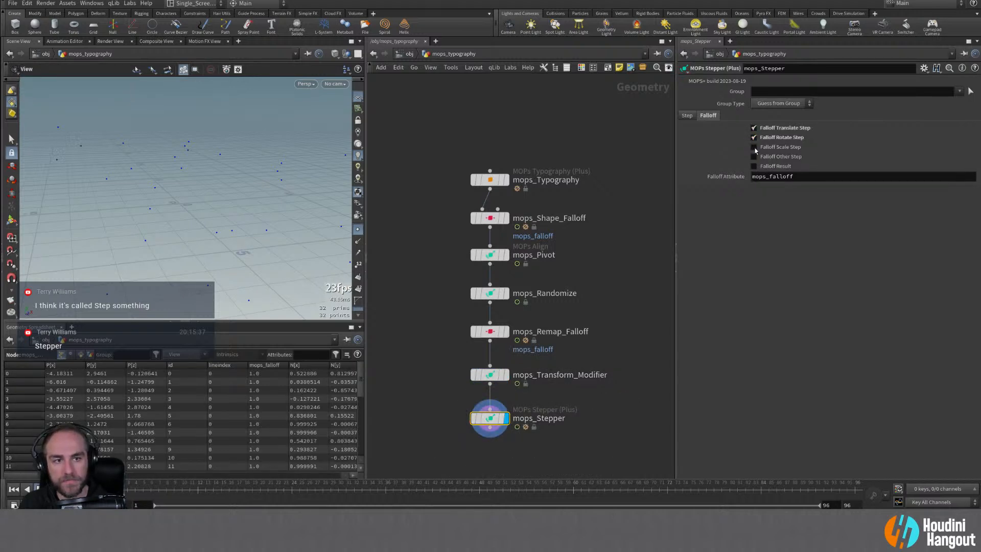
double_click(754, 147)
left_click(693, 115)
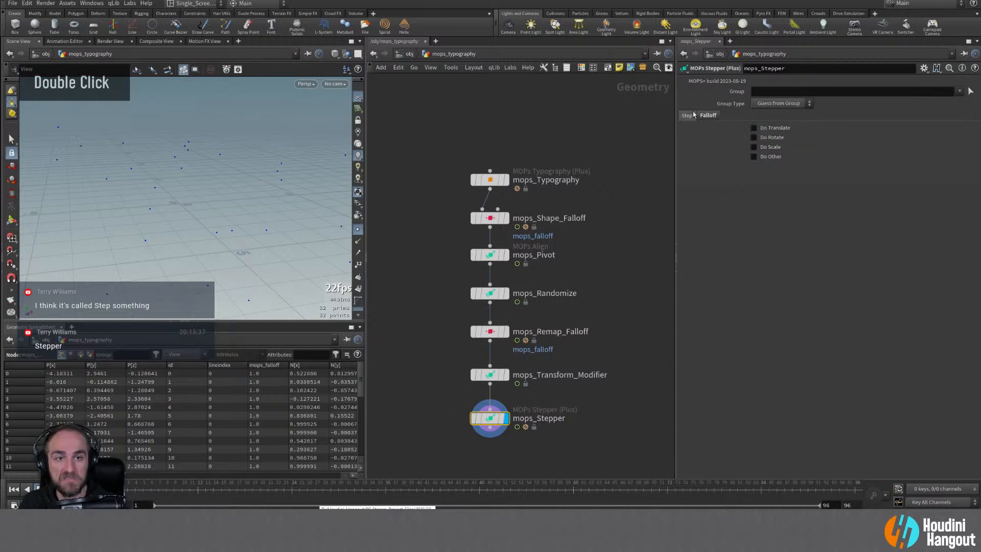
left_click(708, 116)
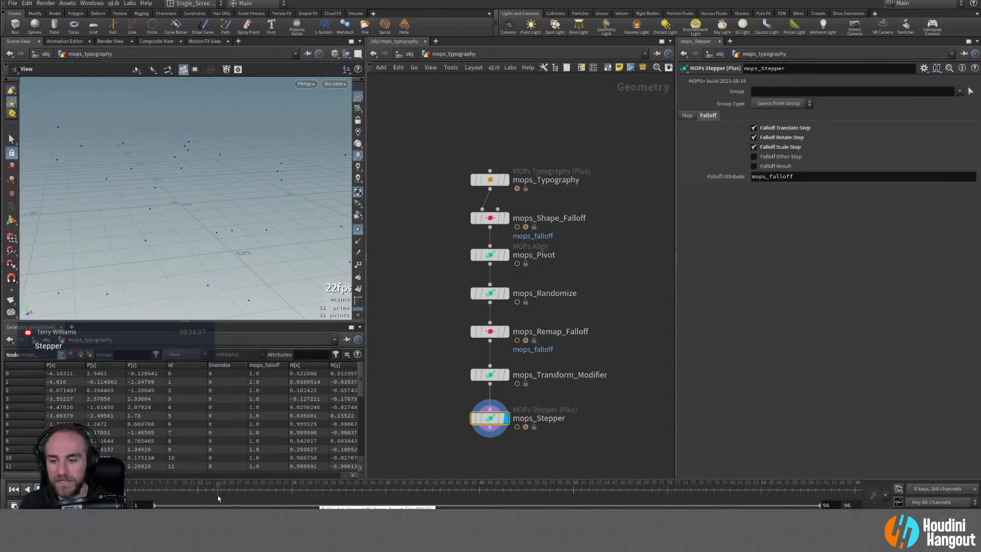
left_click_drag(129, 493, 260, 489)
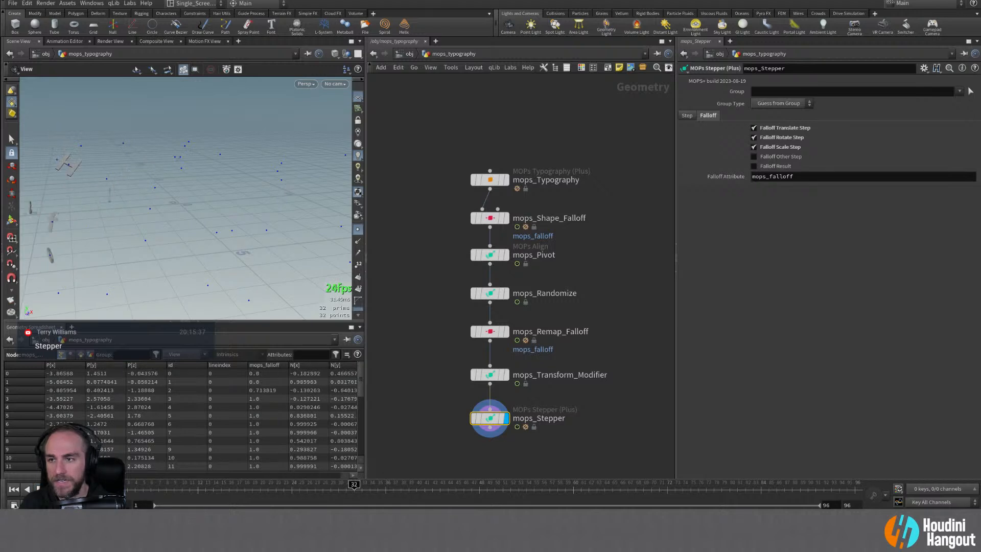
double_click(711, 118)
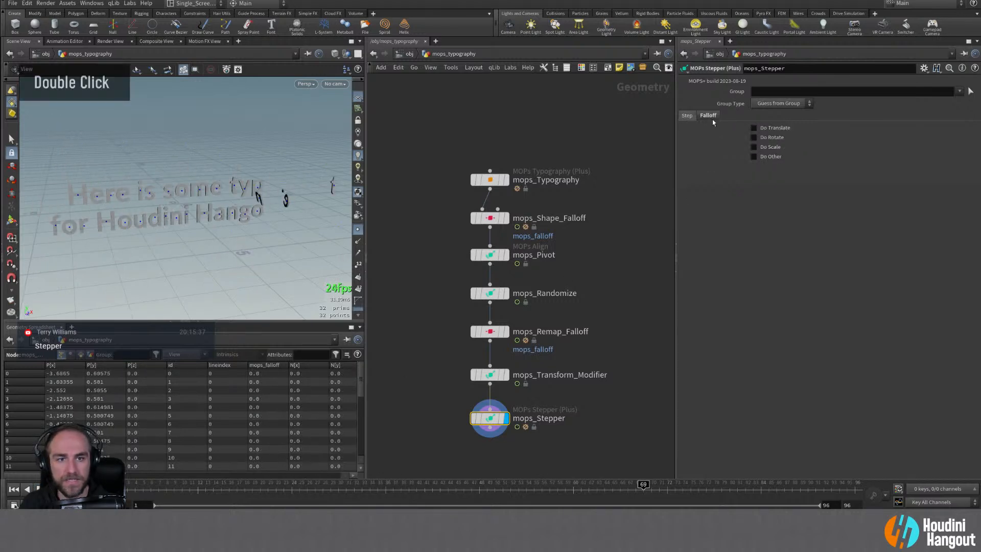
Step: Enable Do Translate, Do Rotate and Do Scale on the mops_Stepper node
left_click(753, 127)
left_click(753, 197)
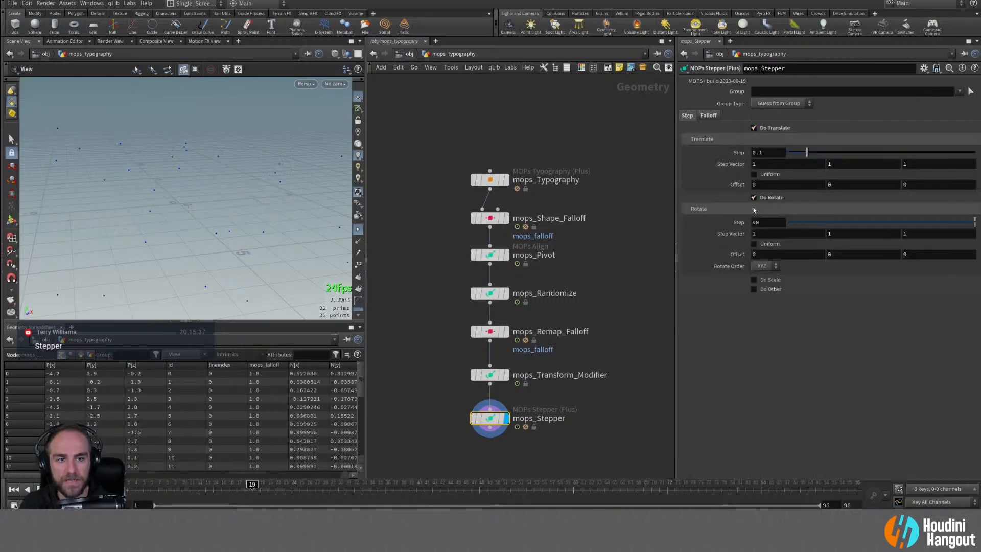
left_click(754, 279)
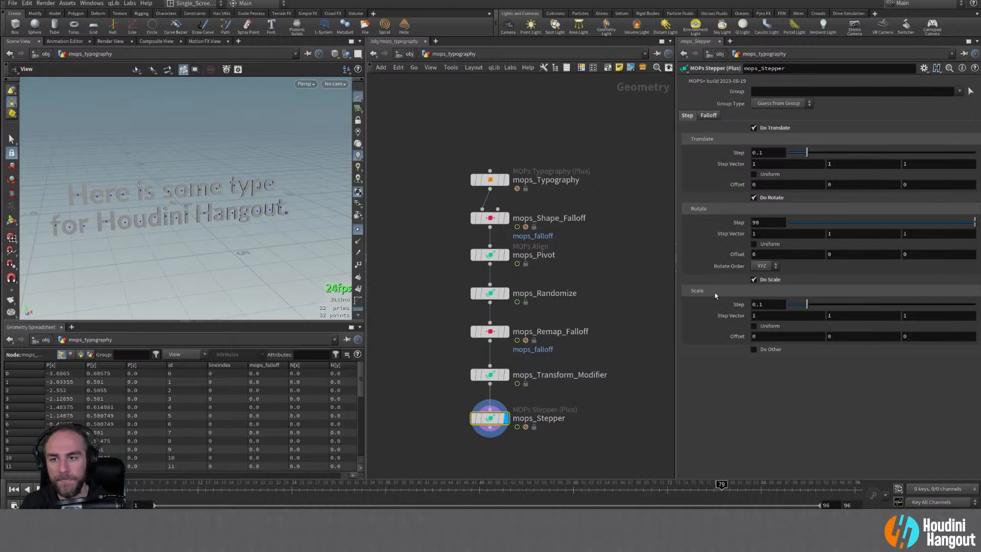
Step: Turn off Falloff Translate Step, Falloff Rotate Step and Falloff Scale Step on mops_Stepper, and enable Falloff Result
mouse_move(474, 422)
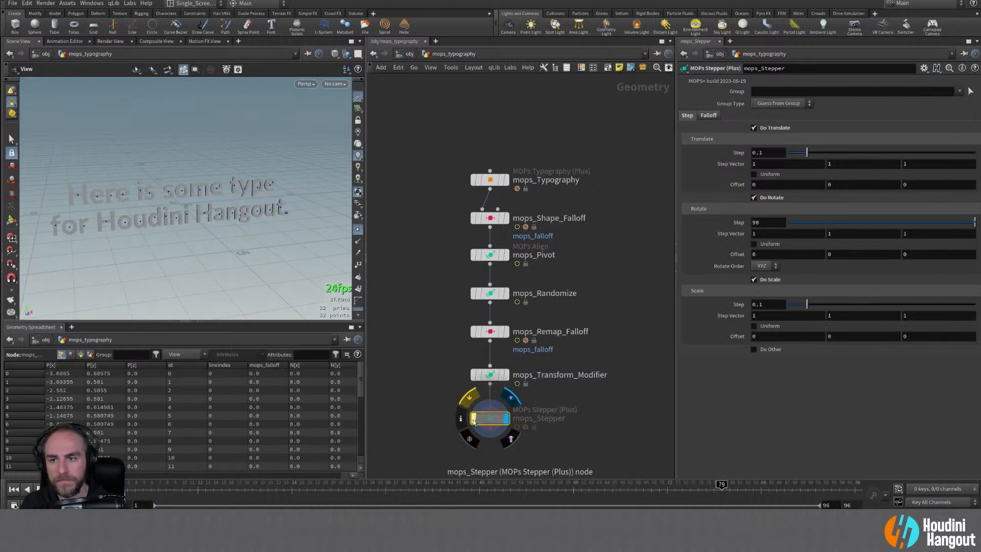
left_click(708, 115)
left_click(754, 137)
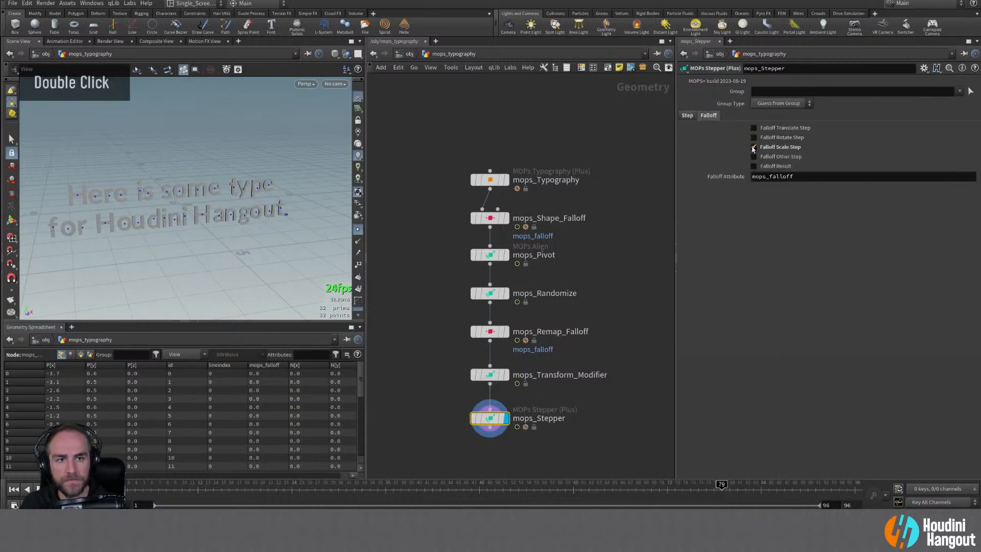
left_click(753, 147)
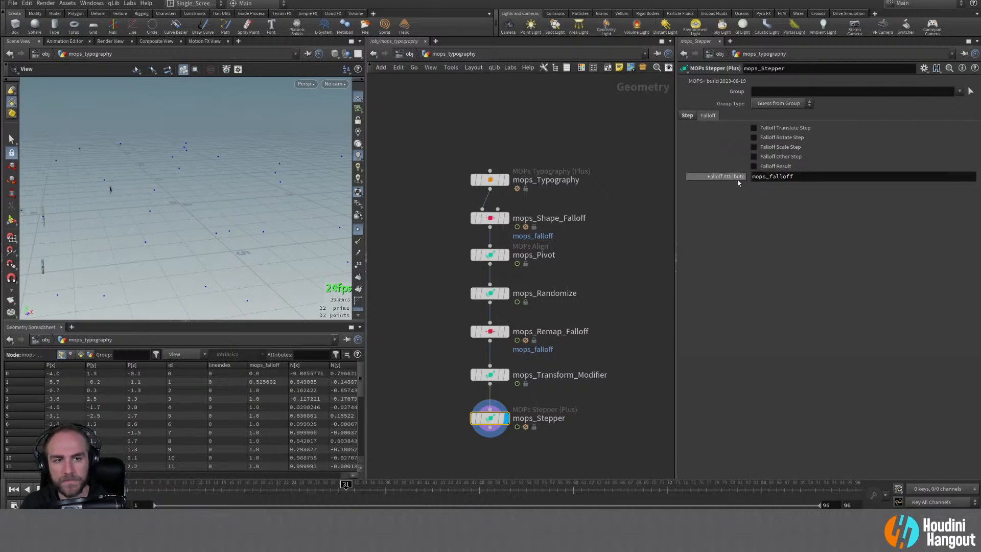
left_click(753, 166)
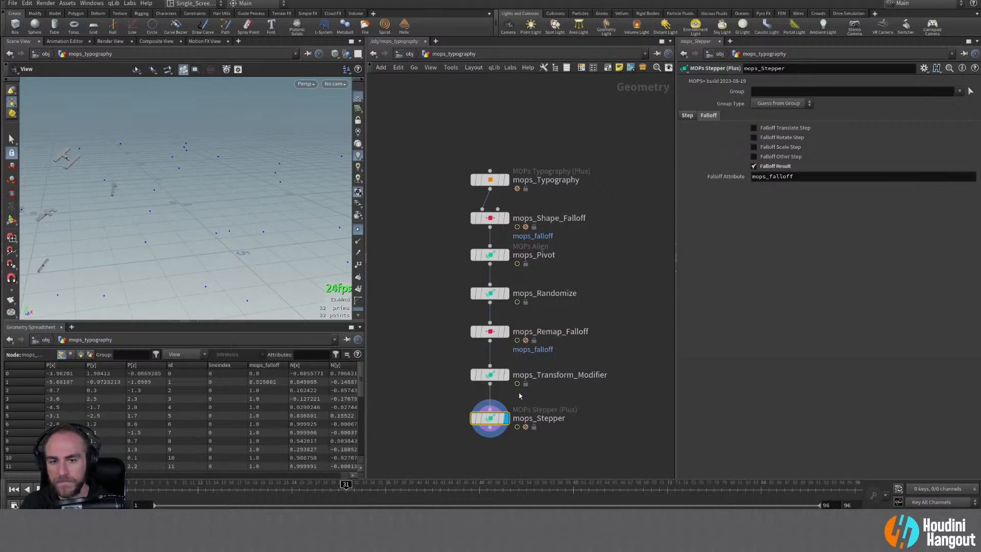
Step: Move mops_Stepper between mops_Shape_Falloff and mops_Pivot in the chain, and scrub the timeline to review the motion
mouse_move(489, 419)
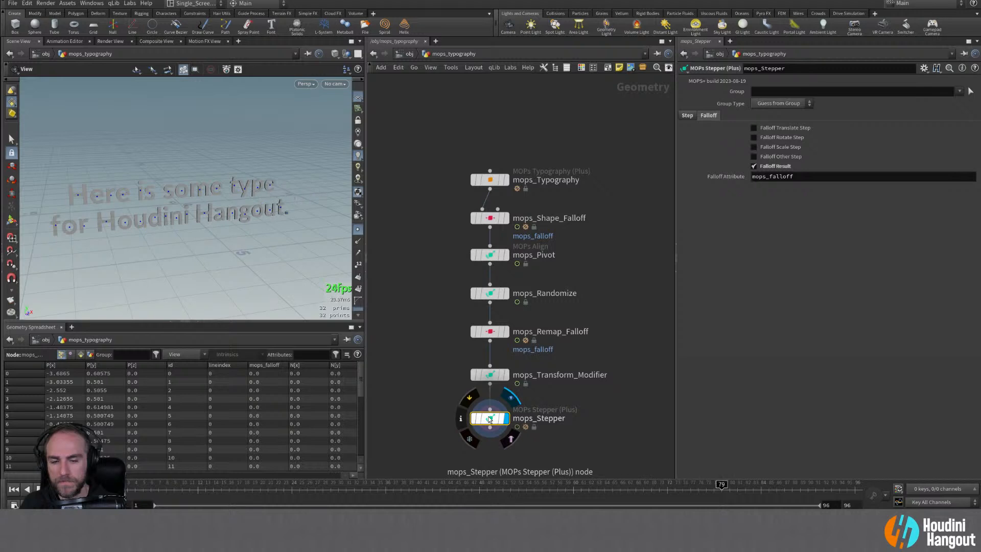
left_click_drag(489, 419, 488, 257)
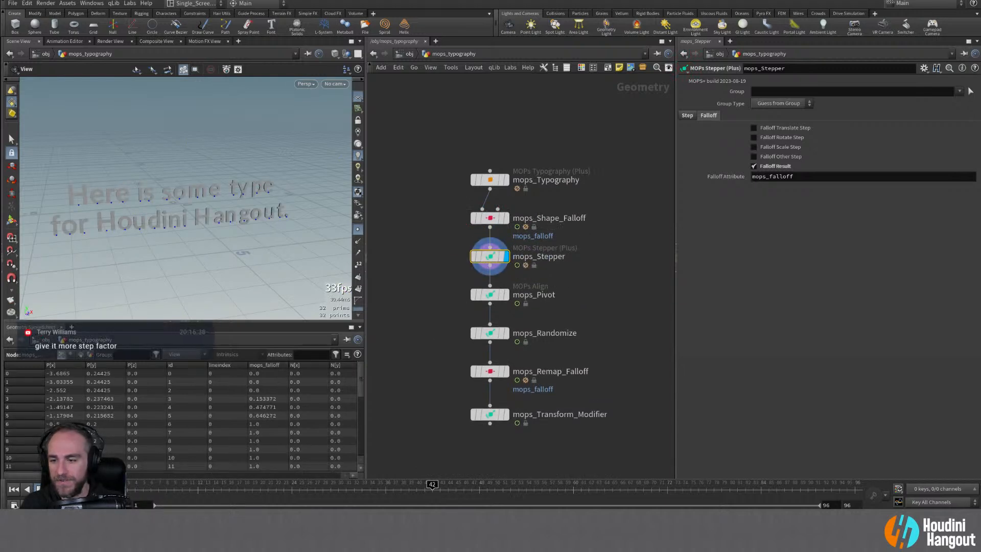
left_click_drag(307, 499, 463, 498)
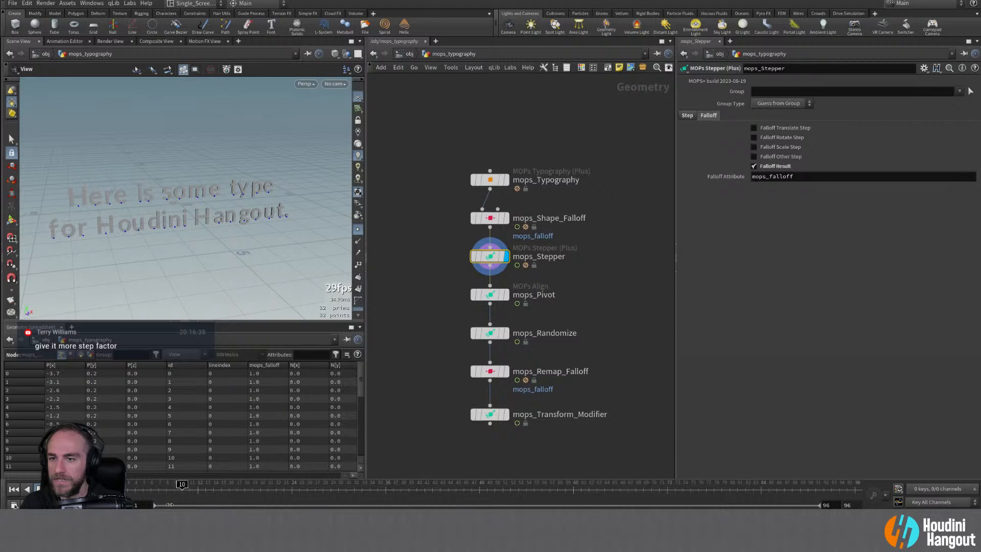
Step: Disable Falloff Result on mops_Stepper and set its translate Step to 0.464
left_click(754, 166)
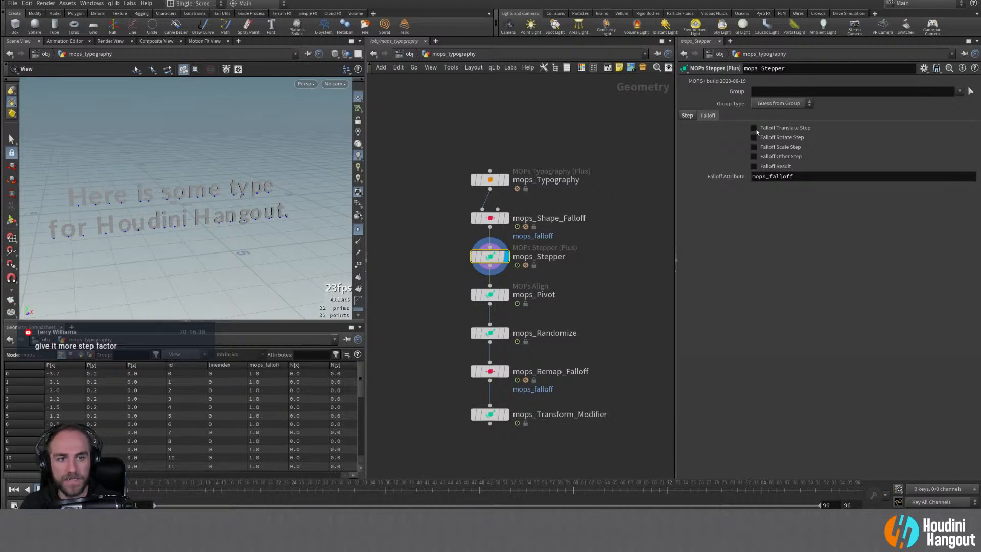
left_click(688, 116)
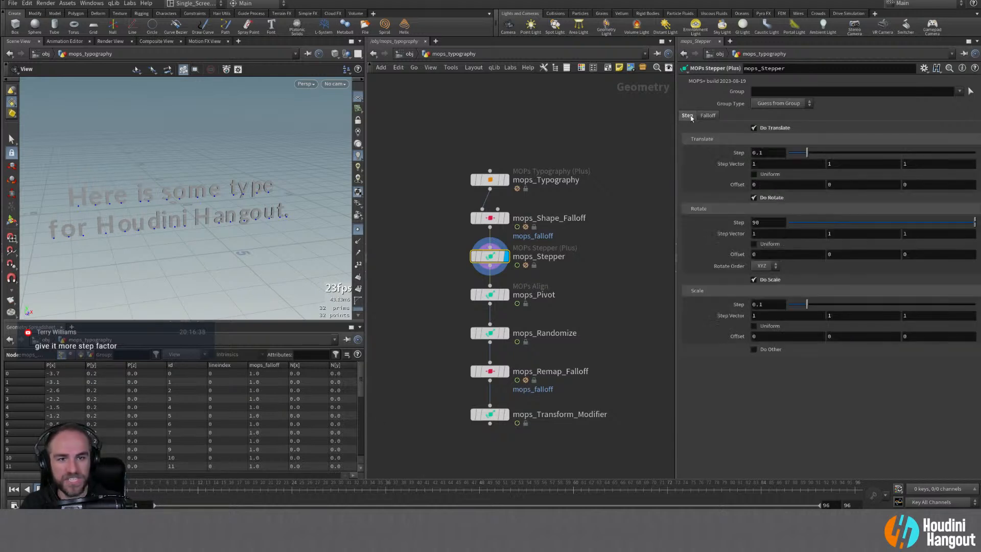
left_click_drag(807, 153, 874, 152)
Step: Reinsert mops_Stepper below mops_Transform_Modifier as the displayed node, and scrub the timeline to frame 82
left_click_drag(489, 256, 489, 470)
left_click(489, 424)
left_click(490, 458)
middle_click_drag(538, 453, 536, 398)
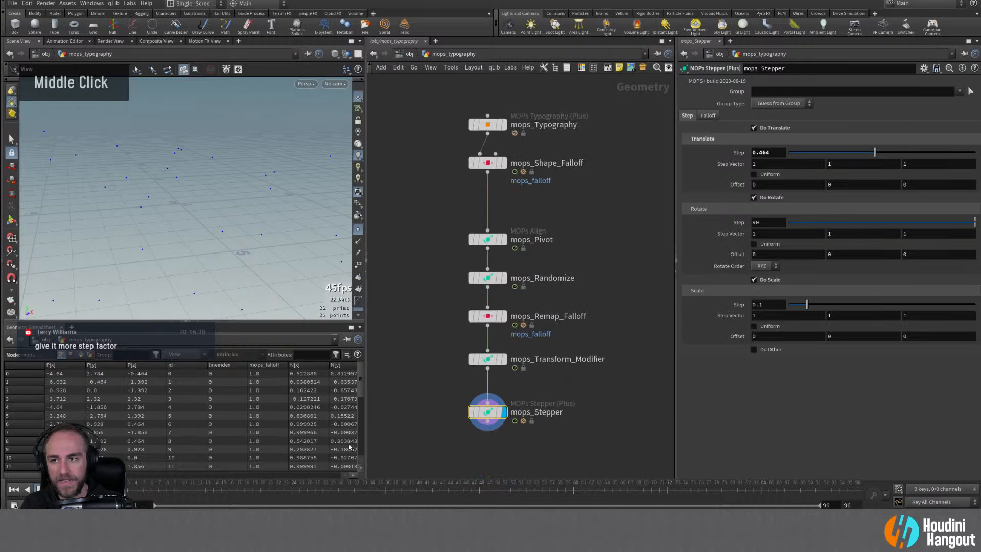
left_click_drag(114, 495, 755, 505)
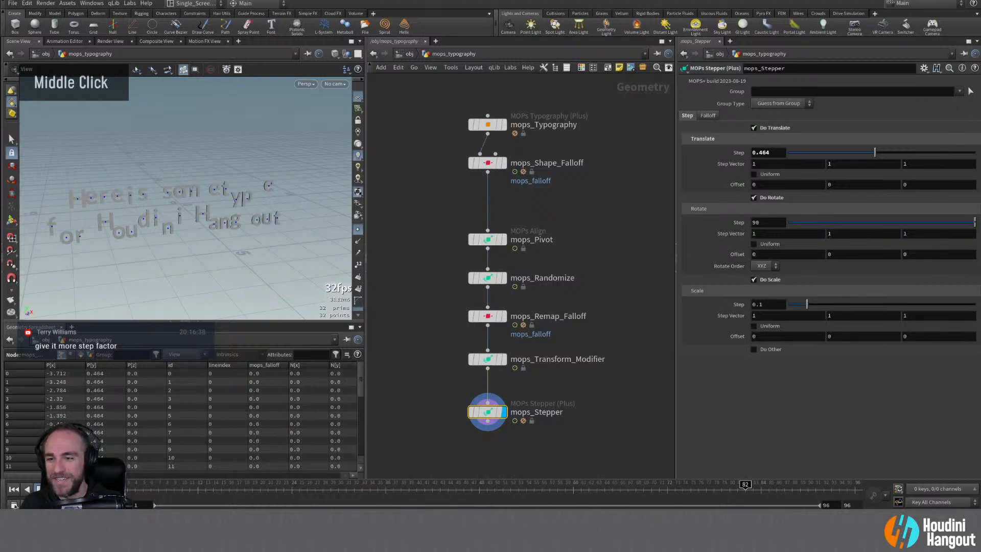
Step: Enable Falloff Translate Step, Falloff Rotate Step and Falloff Scale Step on mops_Stepper, and play the animation from the start
left_click(707, 116)
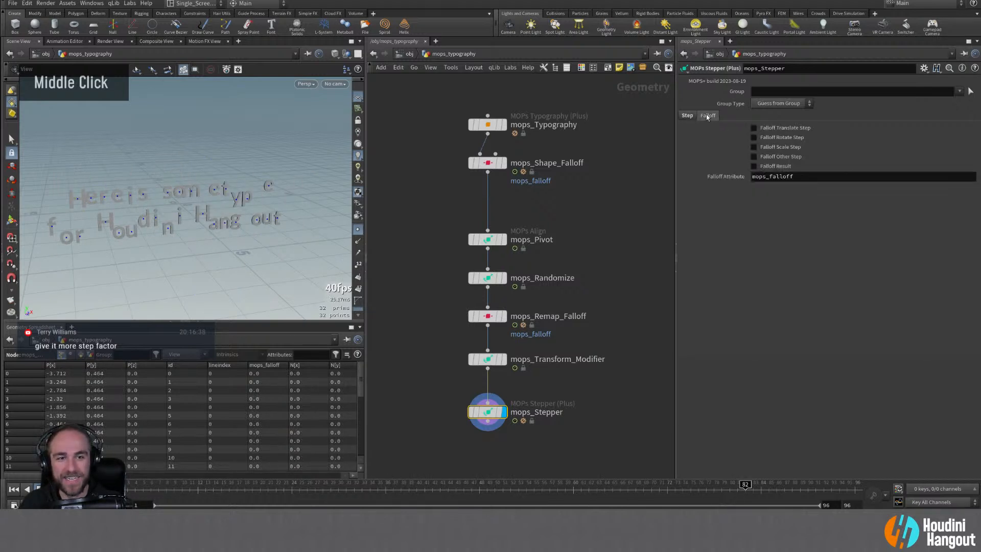
left_click(753, 128)
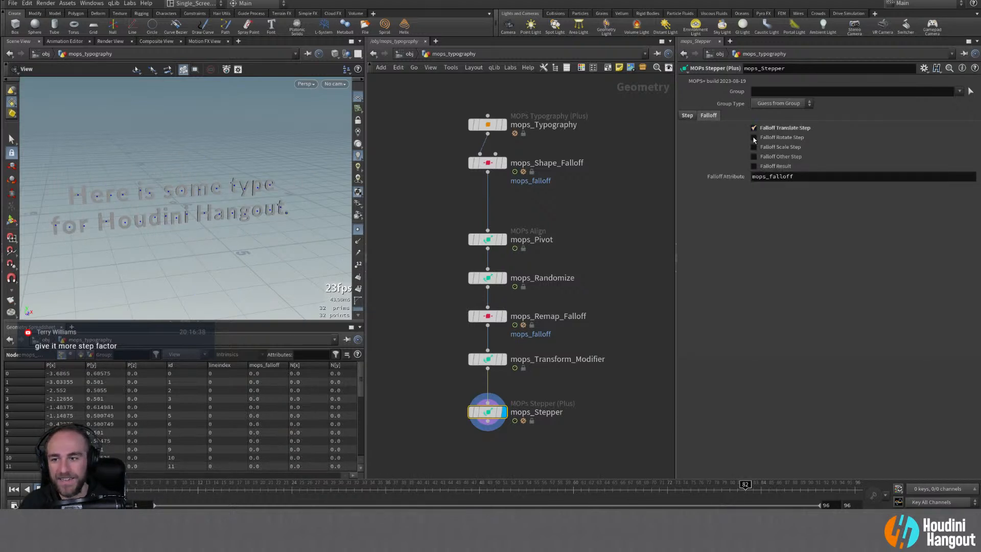
left_click(753, 137)
left_click(754, 147)
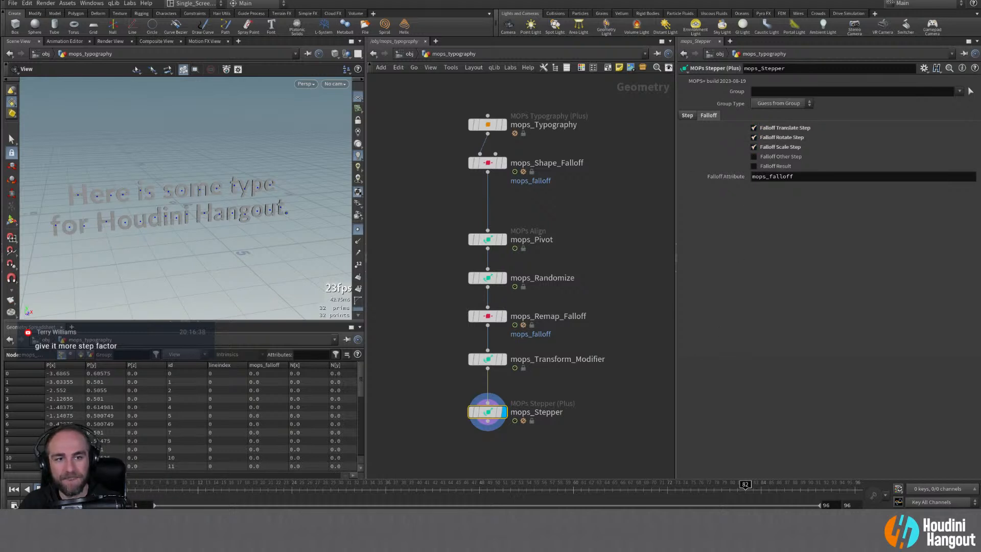
double_click(13, 490)
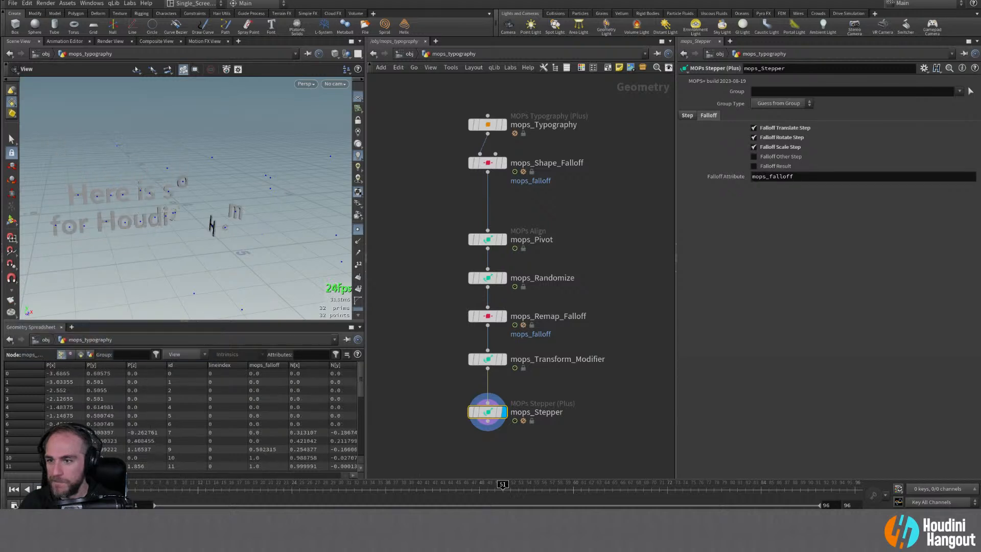
Step: Turn off the translate, rotate and scale falloff steps on mops_Stepper, and set its translate Step to 0.211
double_click(752, 137)
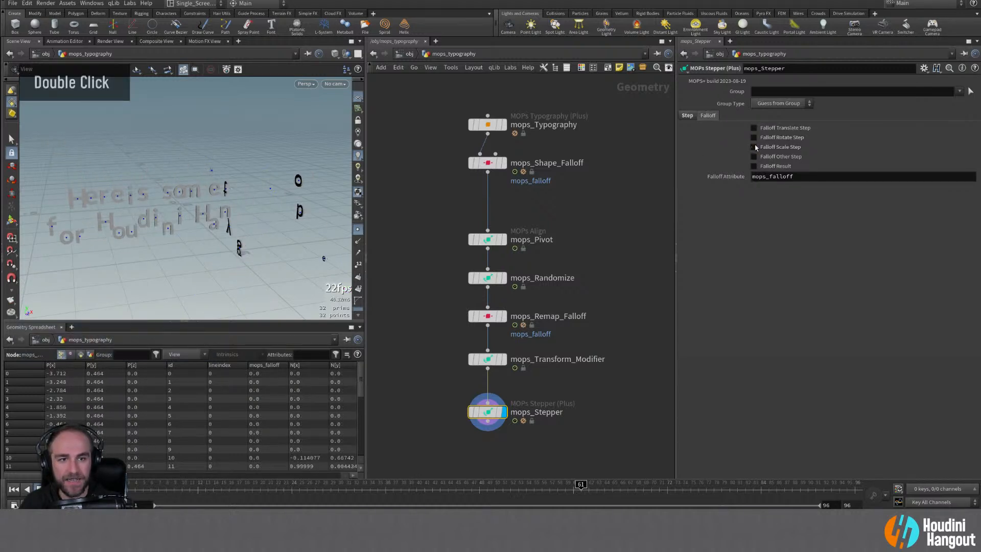
left_click(687, 115)
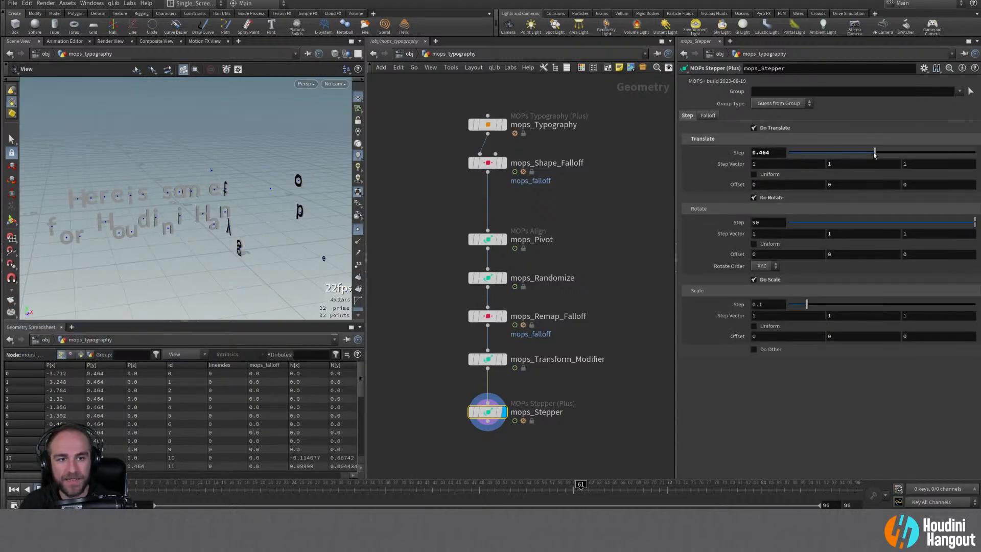
left_click_drag(876, 152, 829, 170)
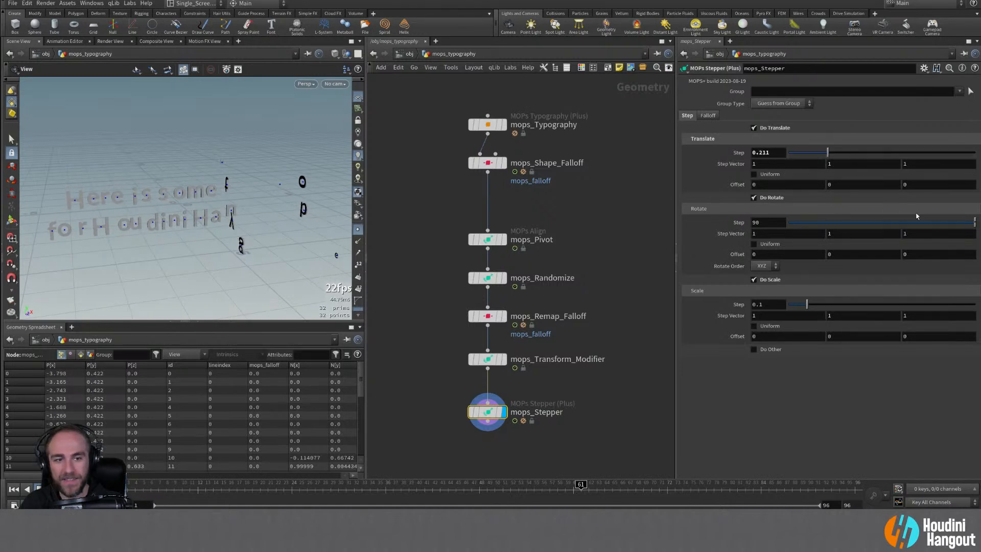
Step: Set the rotate Step of mops_Stepper to 45
left_click_drag(964, 223, 892, 229)
double_click(773, 222)
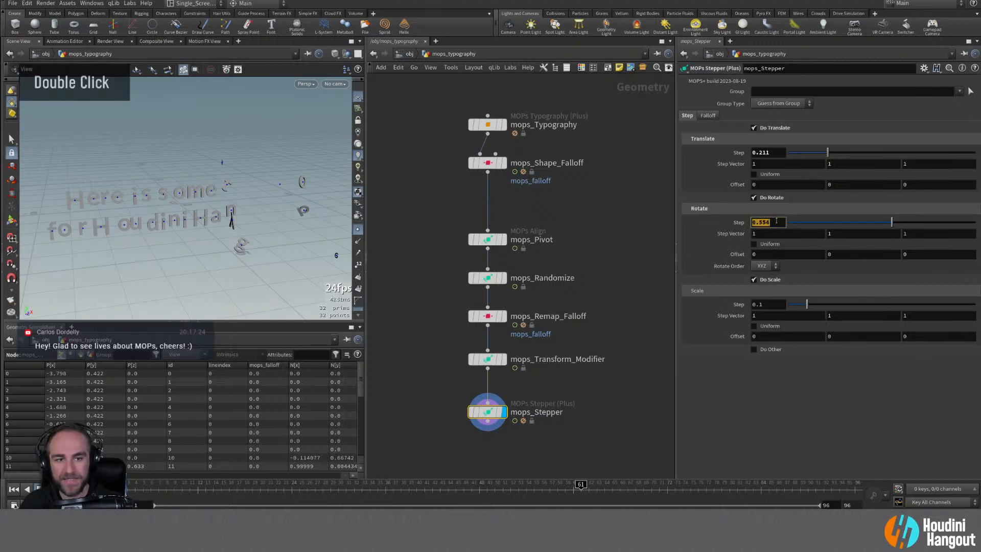
type("45")
key("Return")
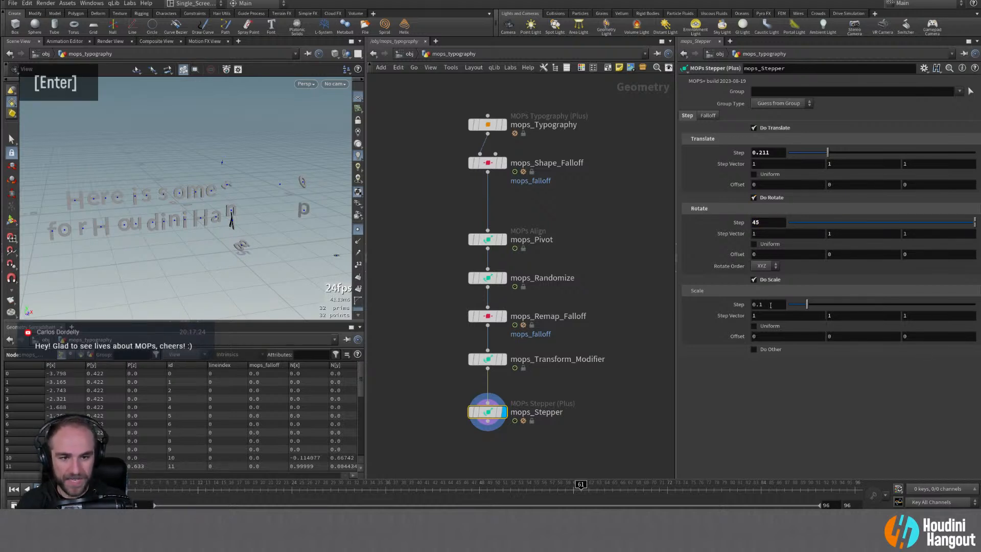
Step: Set the scale Step of mops_Stepper to 0.25 and play the animation from the first frame
double_click(766, 305)
type("0.25")
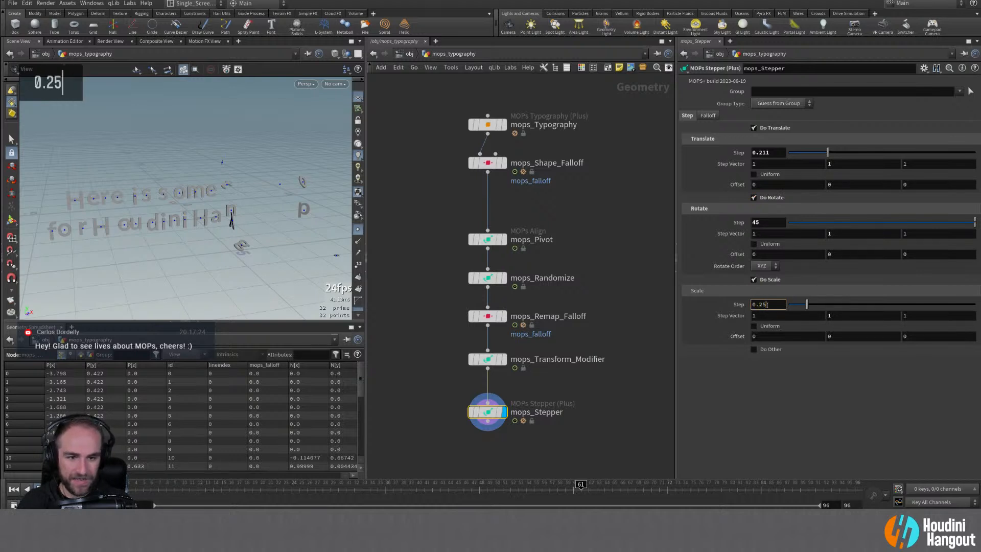
key("Return")
left_click(13, 489)
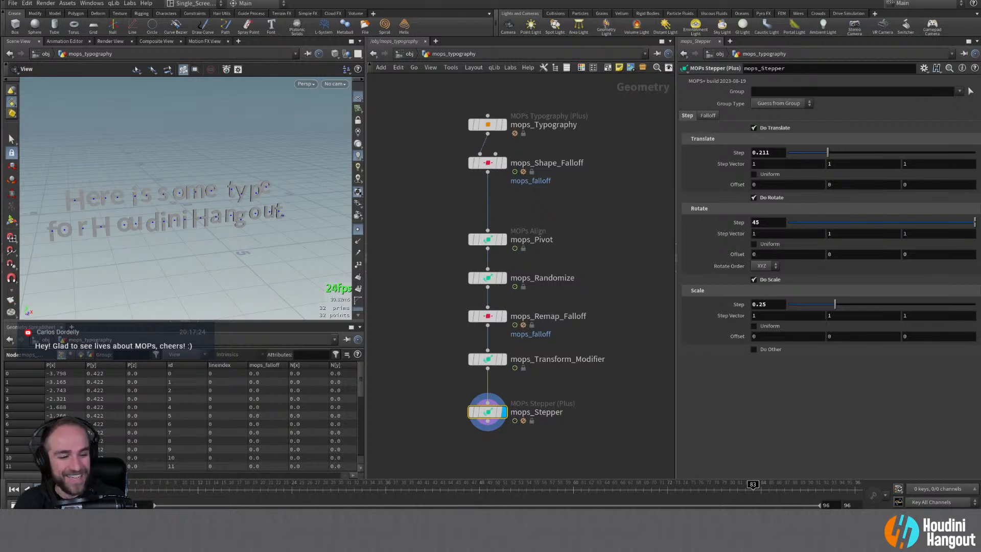
left_click(14, 488)
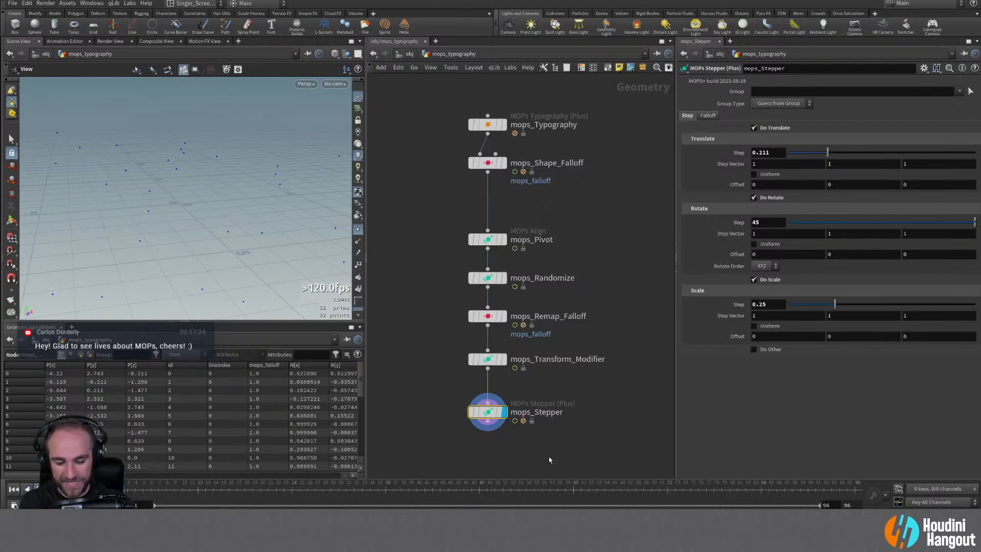
Step: Delete the mops_Stepper node and arrange the remaining six nodes in an evenly spaced vertical chain
key("Delete")
middle_click_drag(440, 280, 445, 292)
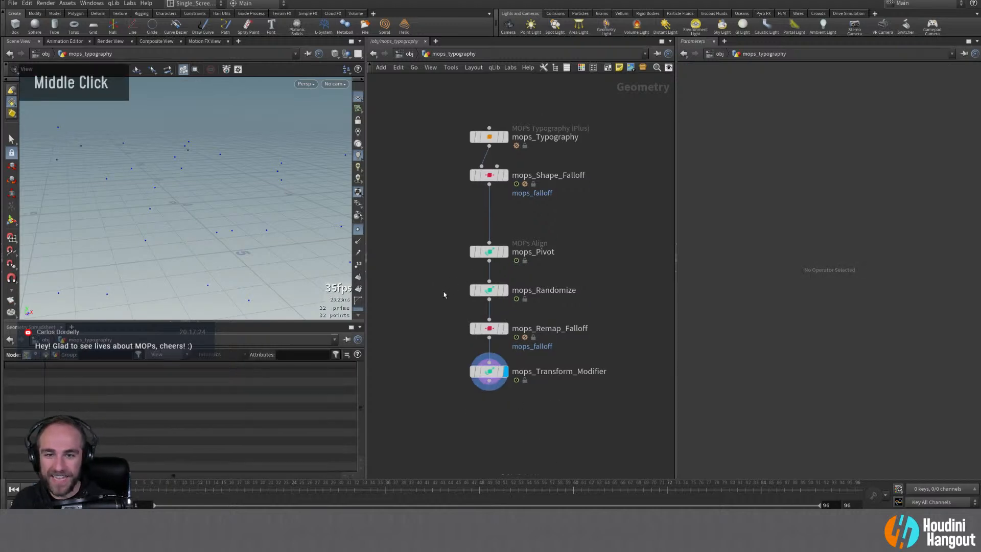
right_click_drag(444, 291, 434, 170)
left_click_drag(431, 136, 519, 350)
key("a")
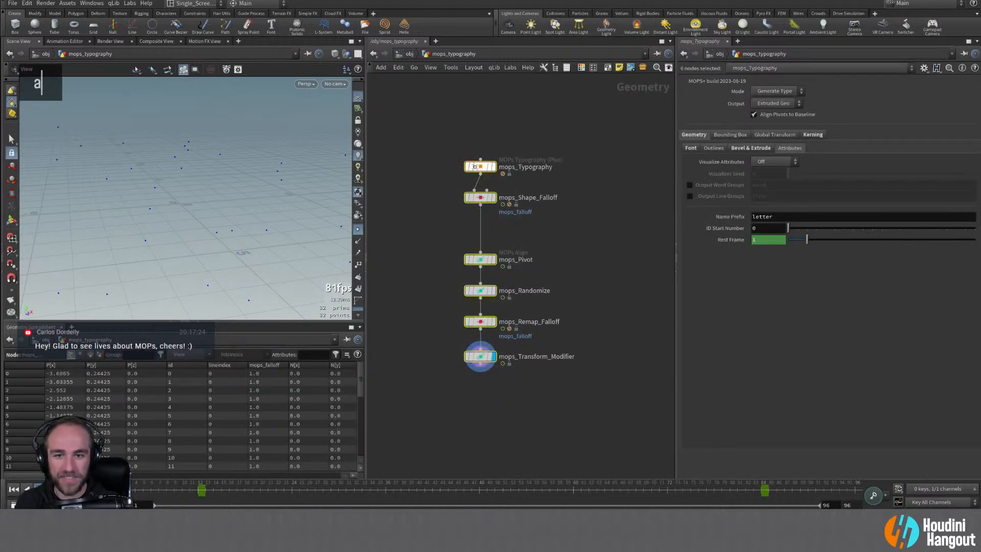
left_click_drag(421, 183, 403, 242)
middle_click_drag(400, 254, 424, 288)
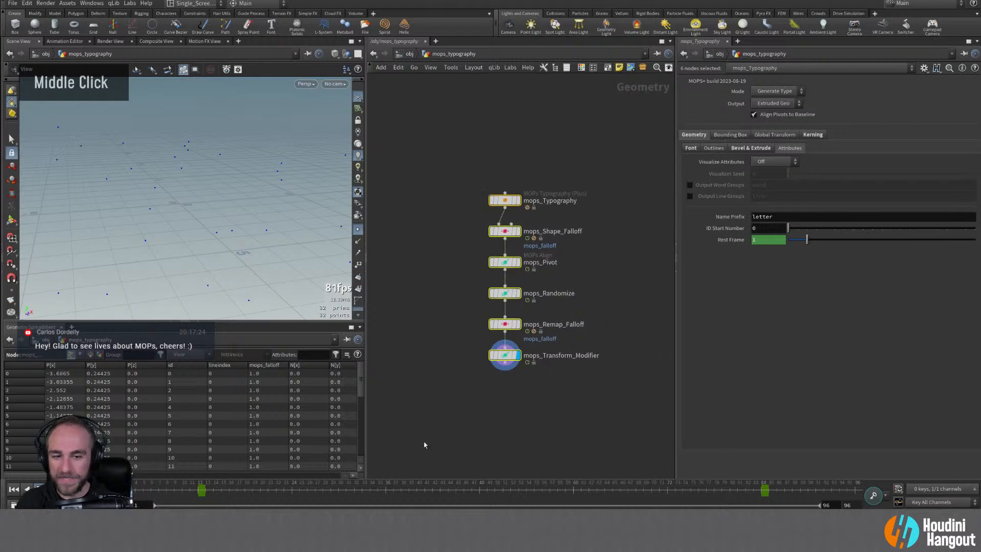
Step: Return the timeline to frame 1 and go up to the object-level network
left_click_drag(157, 492, 114, 491)
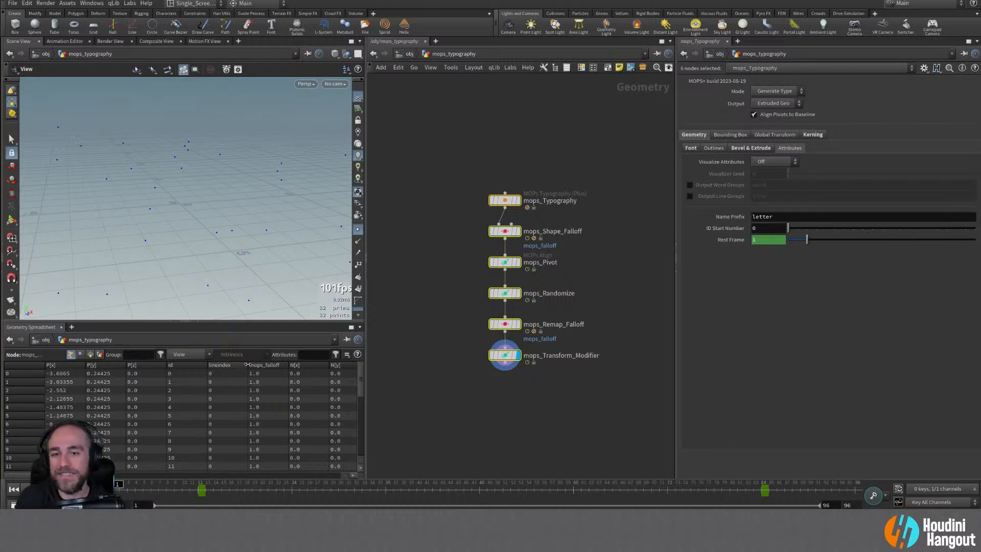
middle_click_drag(386, 269, 386, 266)
key("u")
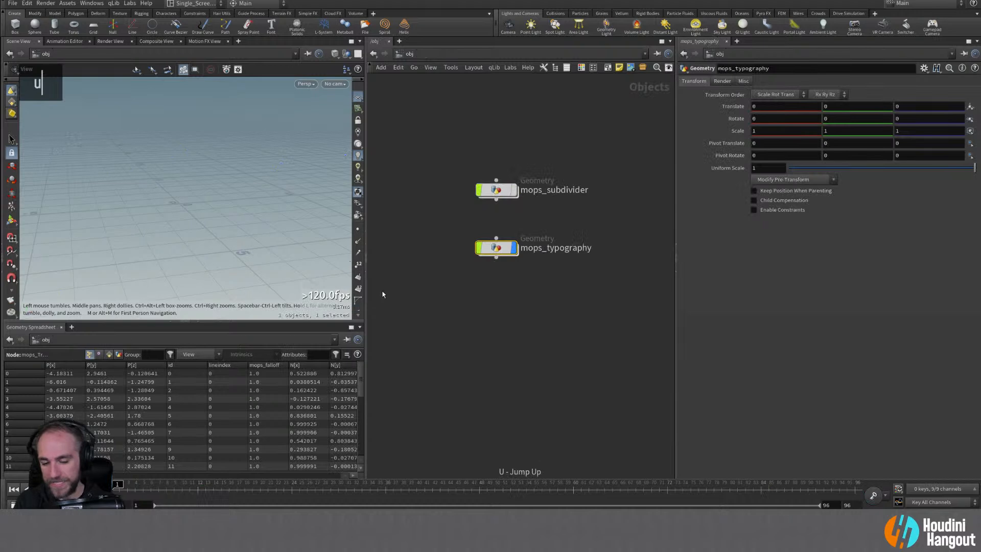
middle_click_drag(479, 316, 466, 378)
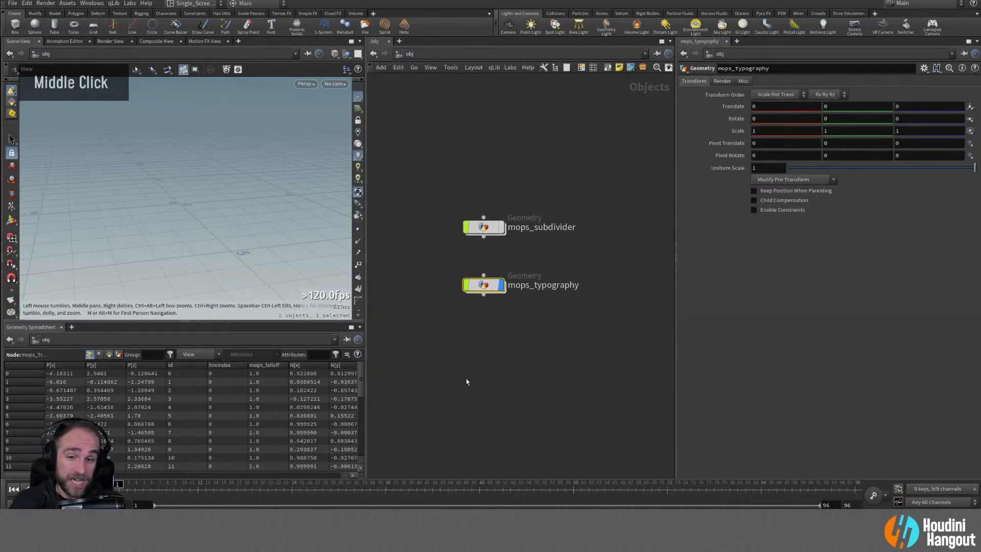
left_click(485, 275)
left_click(484, 237)
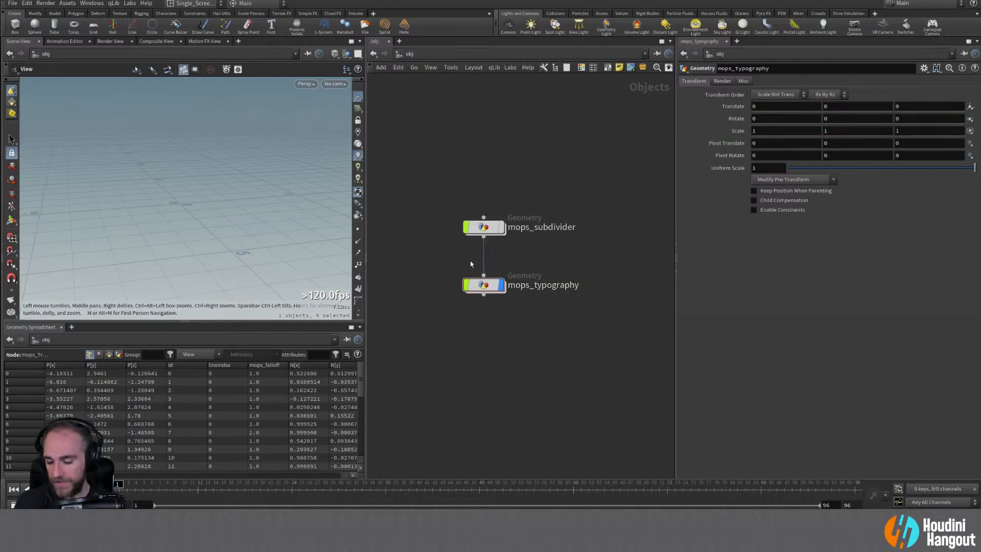
key("y")
Step: Look inside the mops_typography network once more and return to the object level
double_click(483, 285)
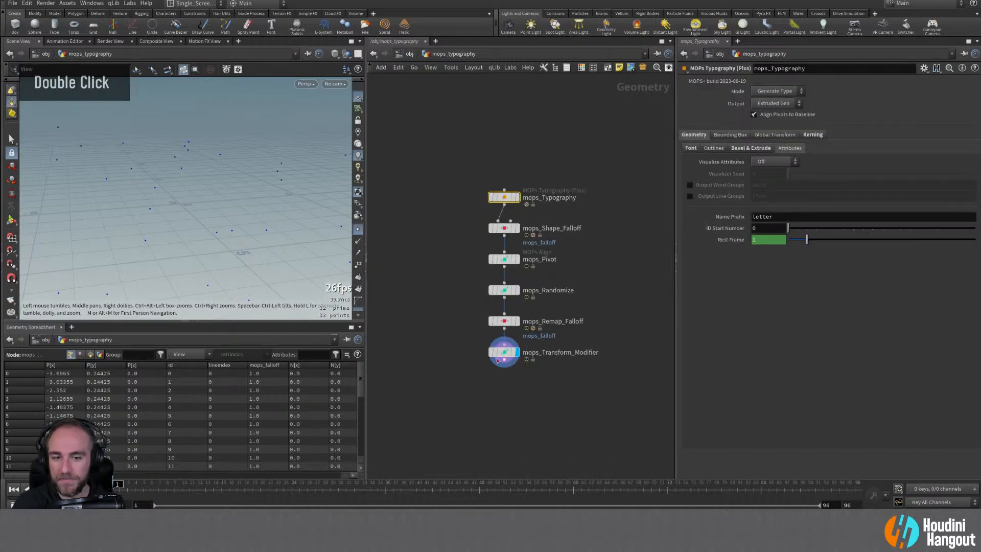
key("u")
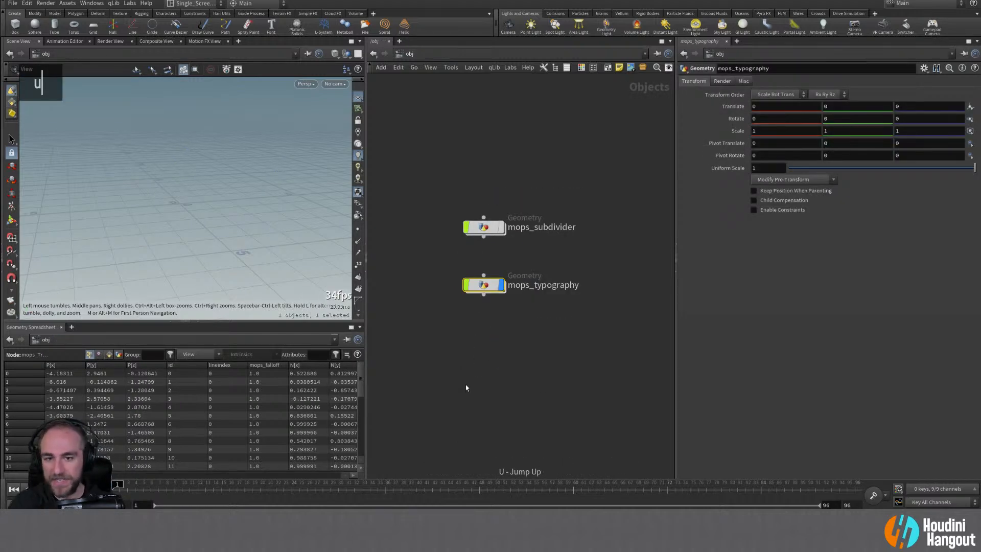
middle_click_drag(466, 387, 466, 389)
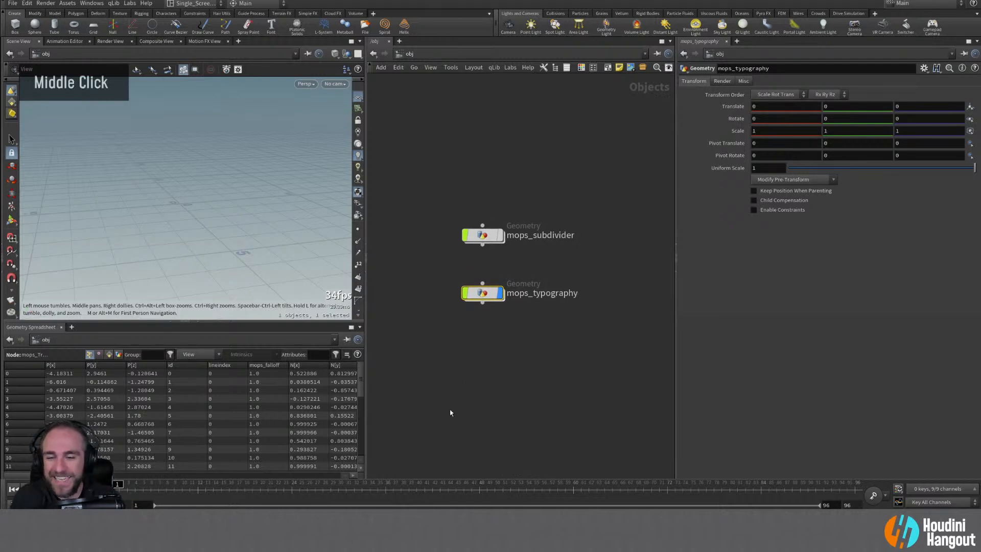